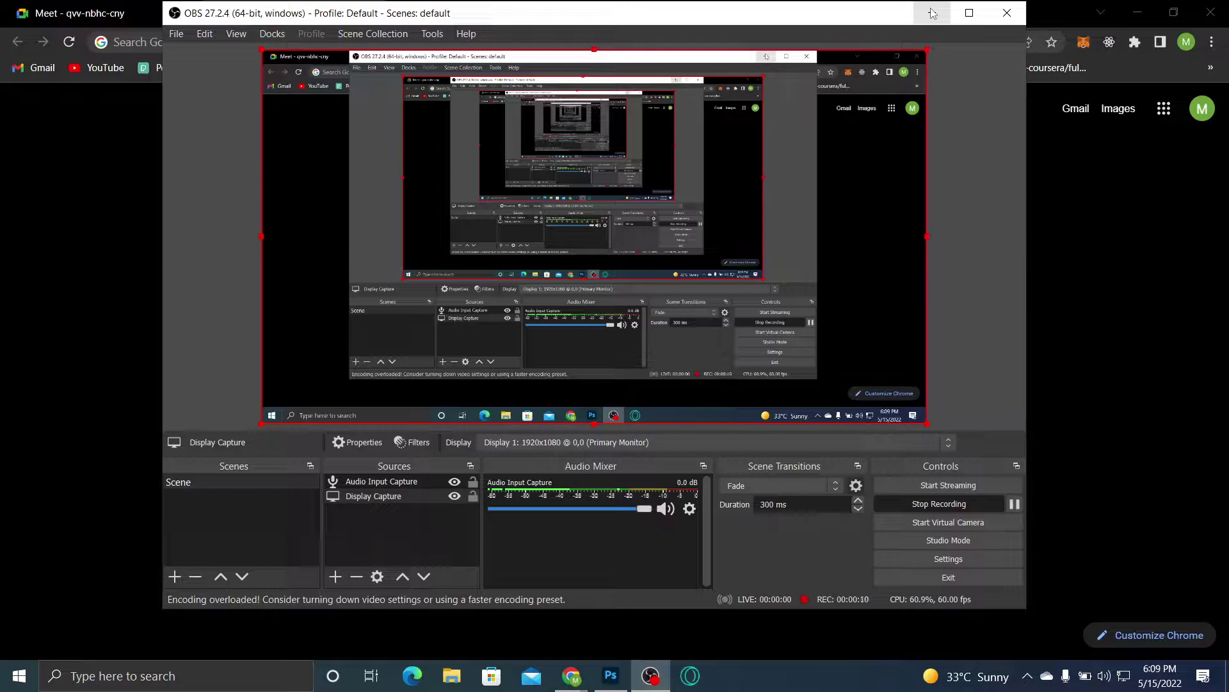
Step: Switch to Photoshop and examine the SEO landing page design, down to its header and services sections
left_click(1127, 13)
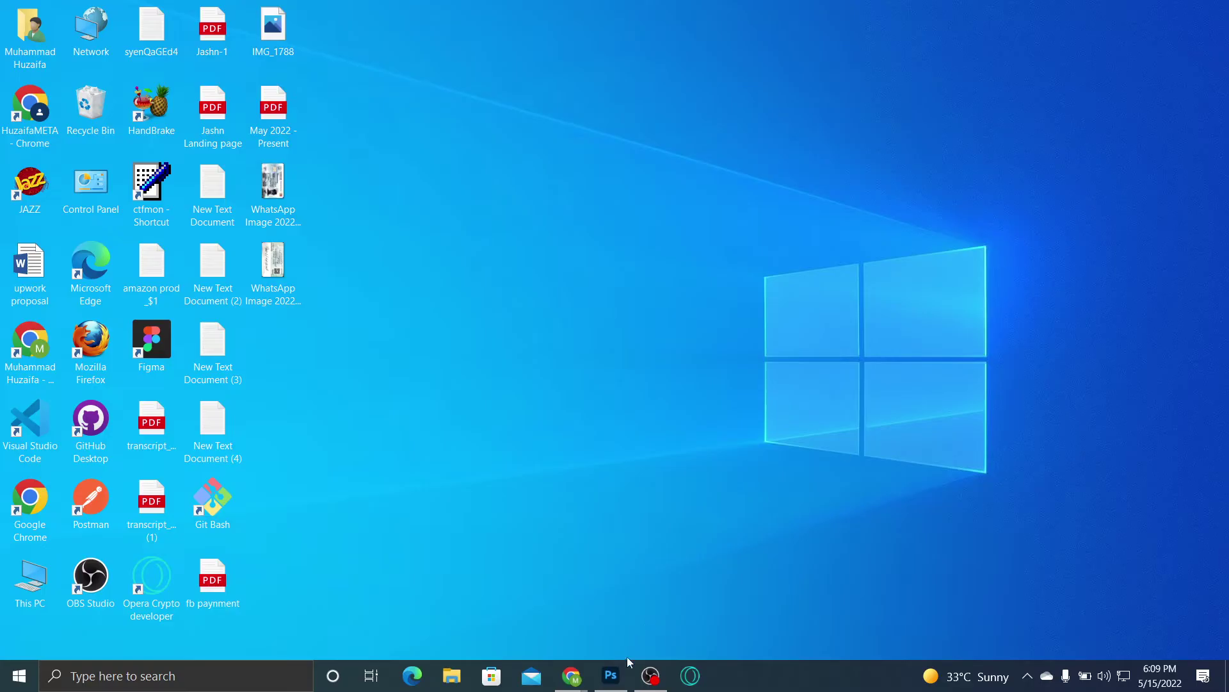
left_click(618, 676)
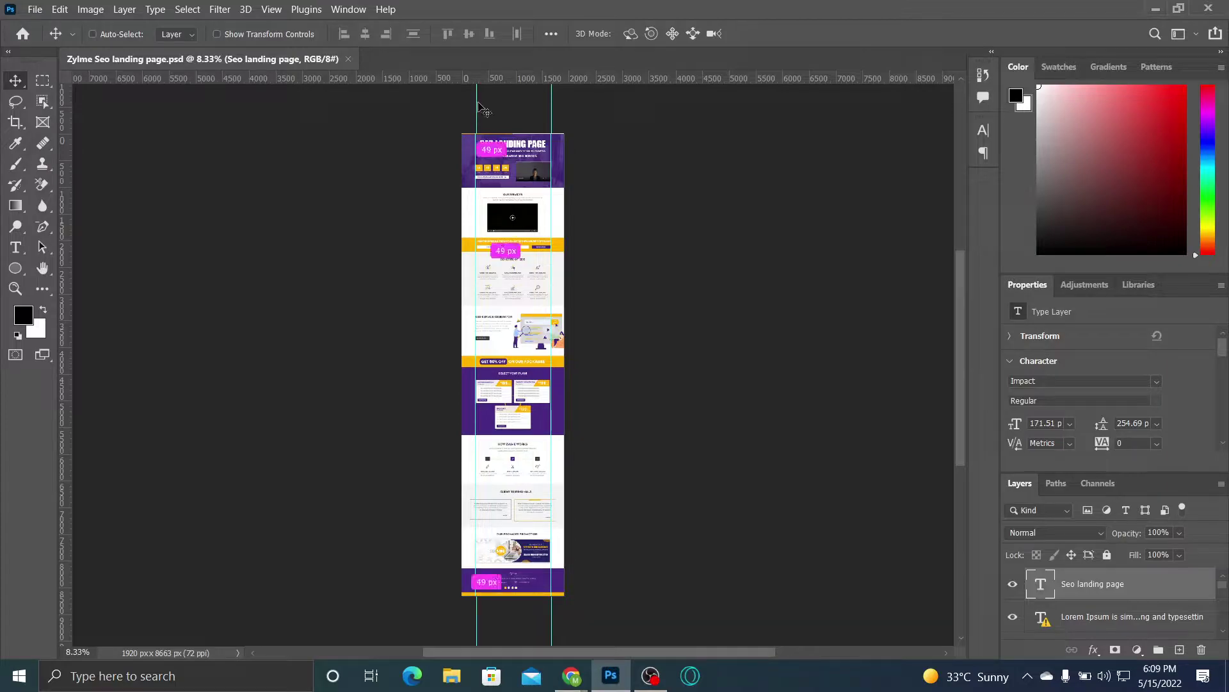
key("ctrl+plus")
key("ctrl+plus")
key("ctrl+plus")
key("ctrl+plus")
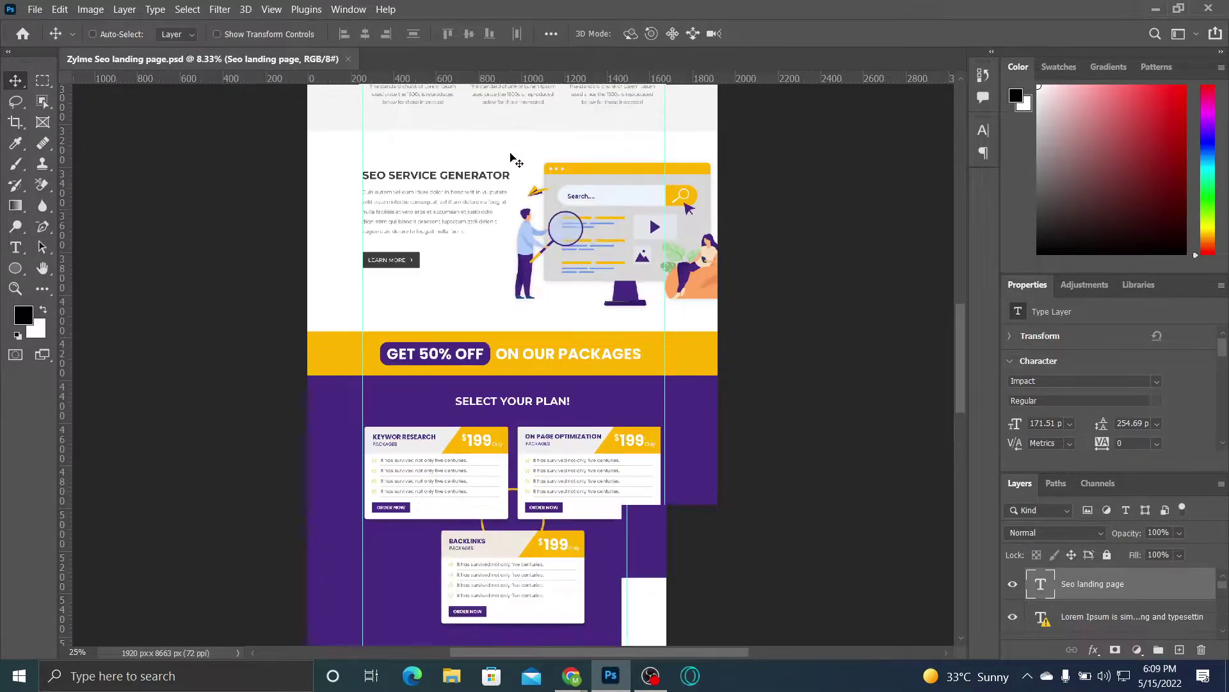
left_click_drag(960, 373, 969, 212)
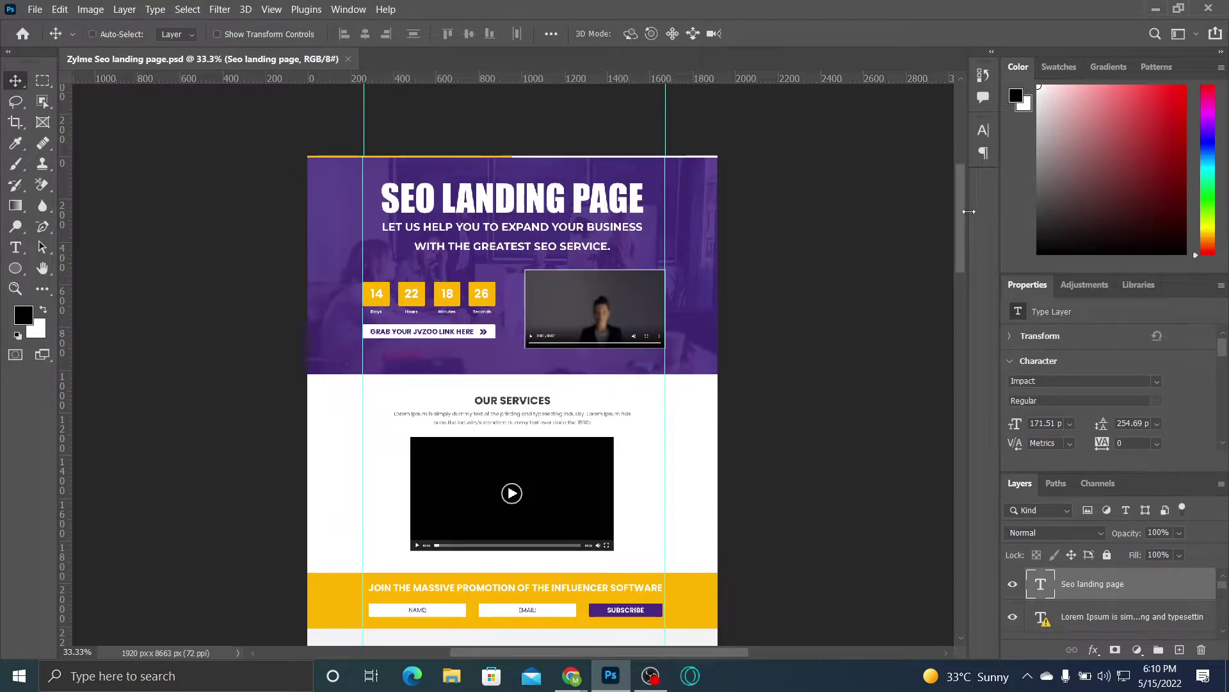
key("ctrl+plus")
key("ctrl+minus")
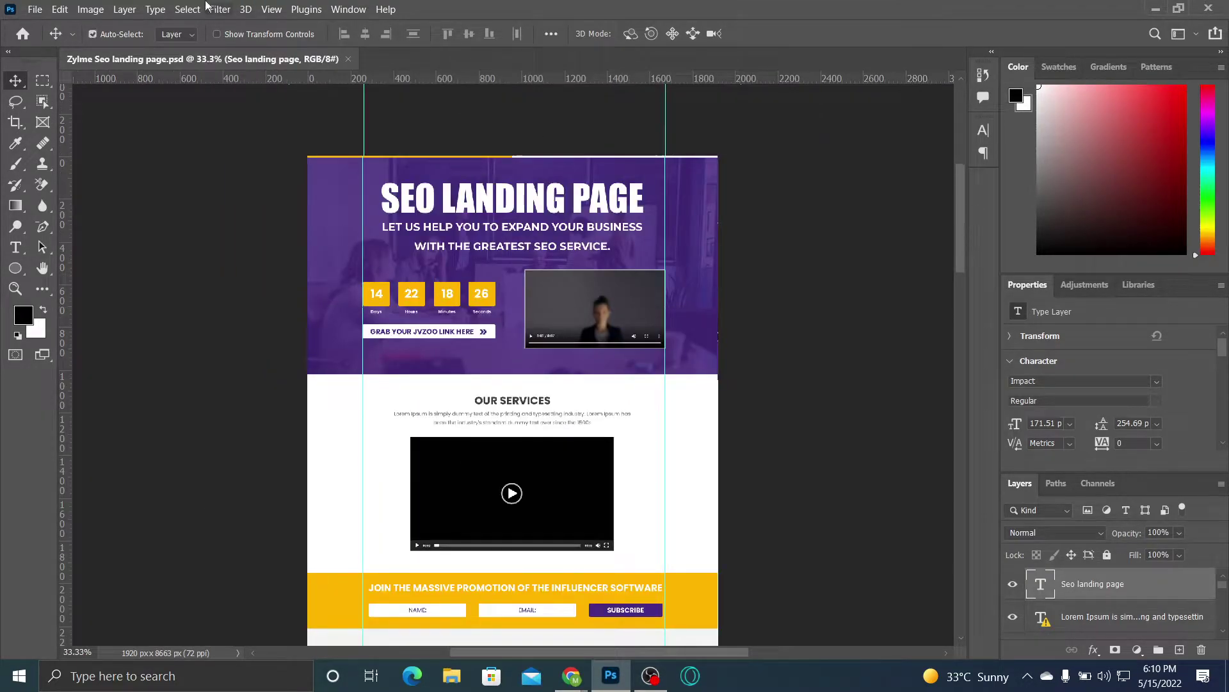
Step: Create a new document from the Web Most Common preset, 1366 x 768 px at 72 ppi
left_click(37, 8)
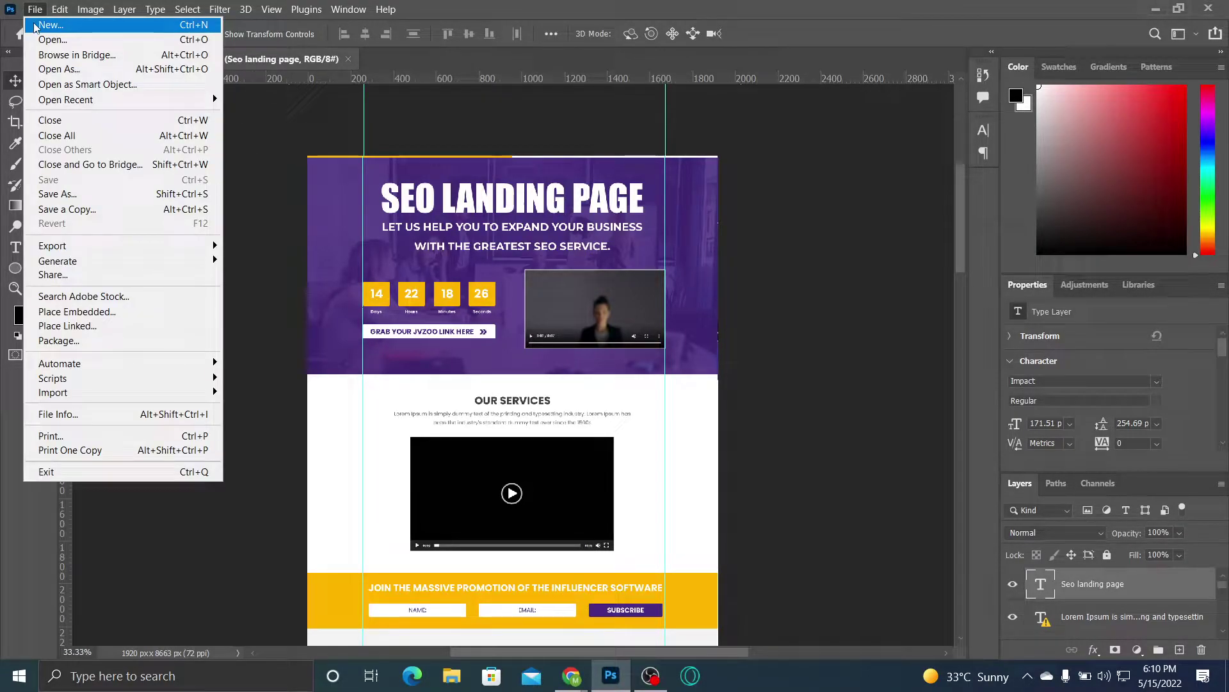
left_click(36, 25)
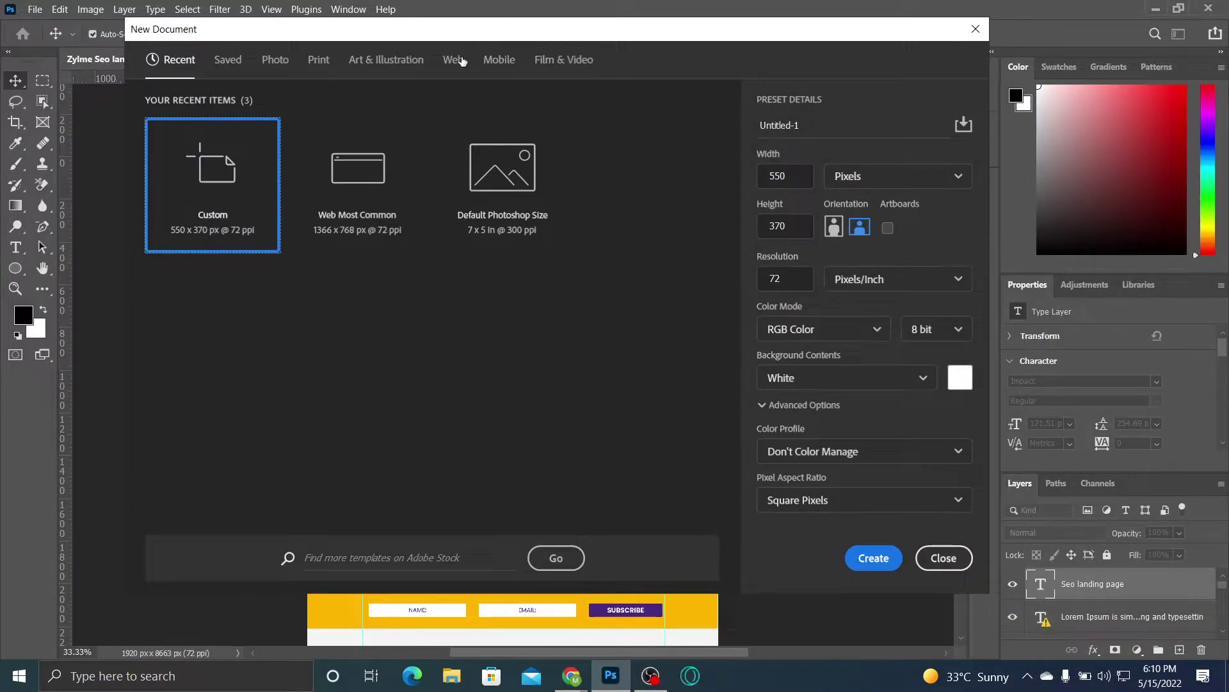
left_click(459, 62)
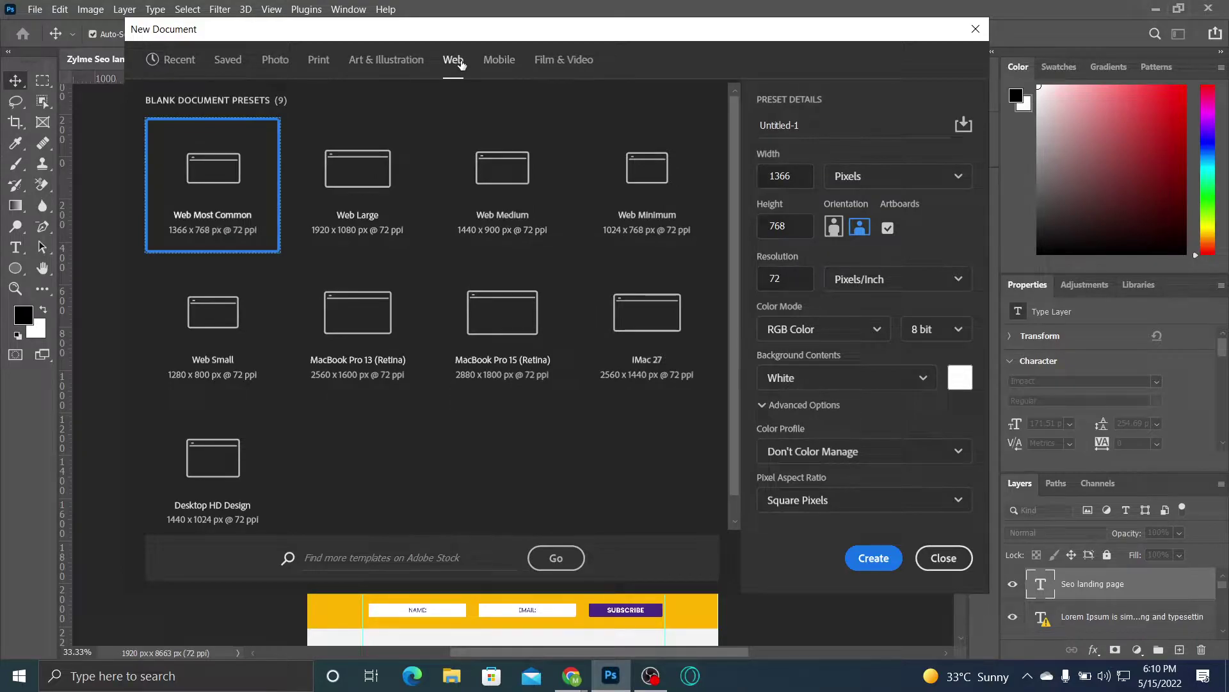
left_click_drag(826, 30, 1007, 91)
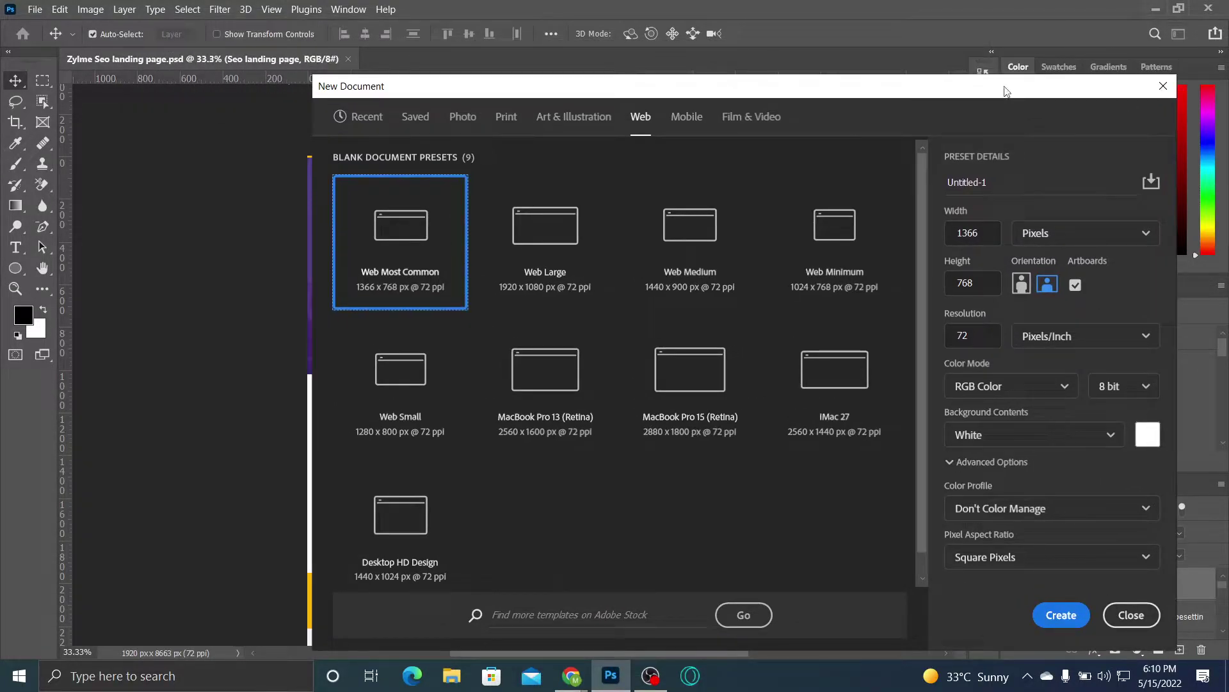
left_click(1050, 617)
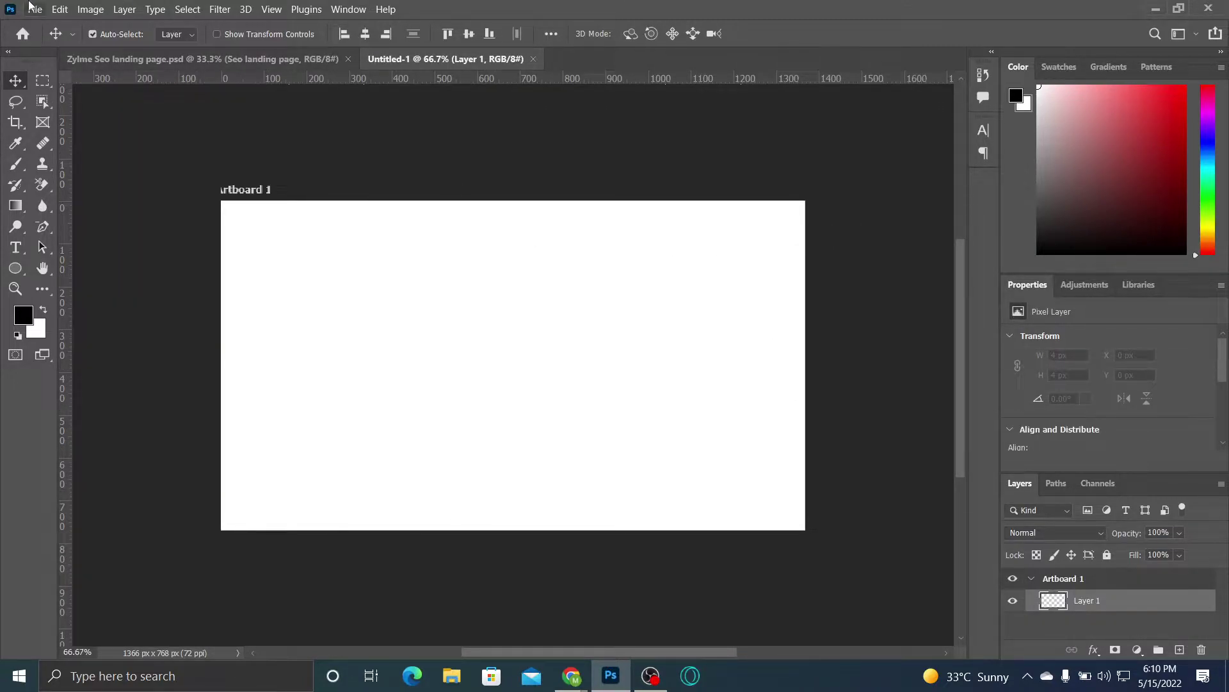
left_click(304, 59)
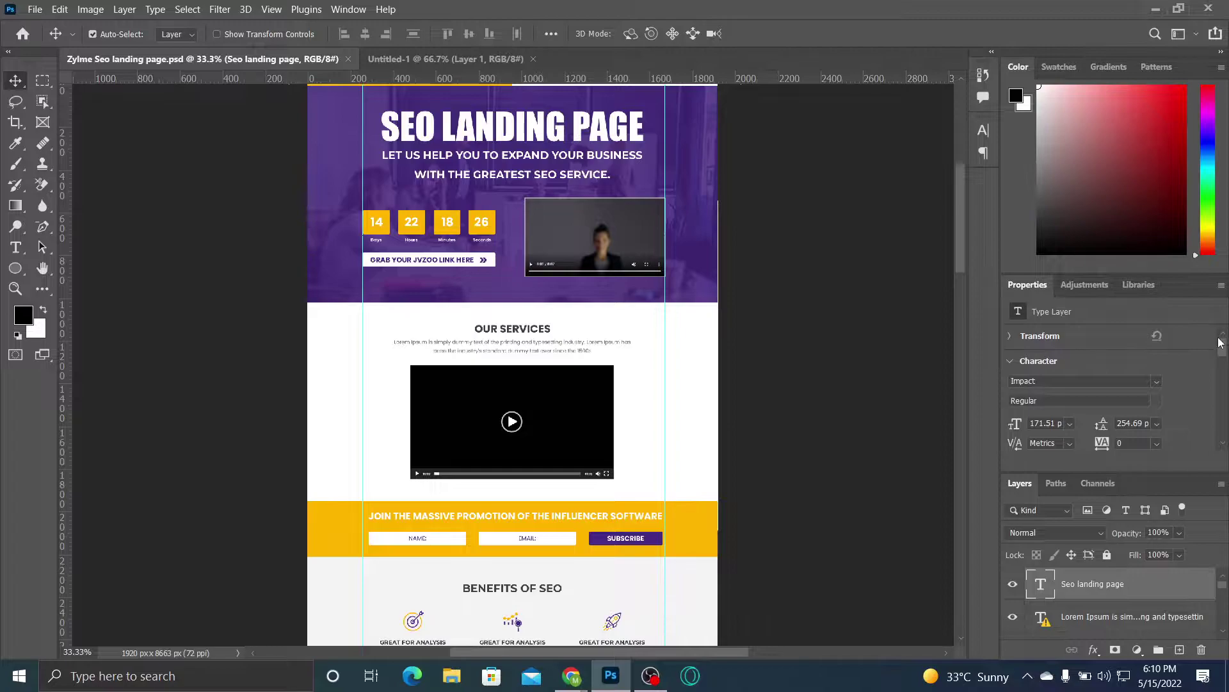
left_click(1133, 286)
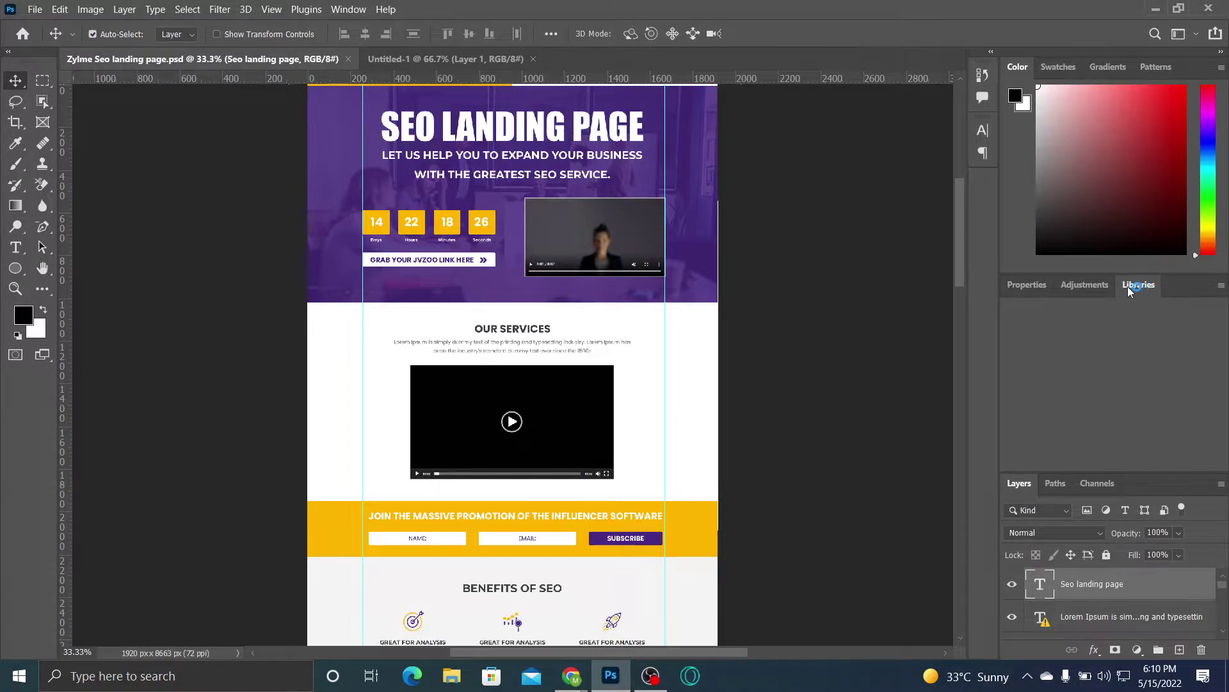
left_click(1026, 288)
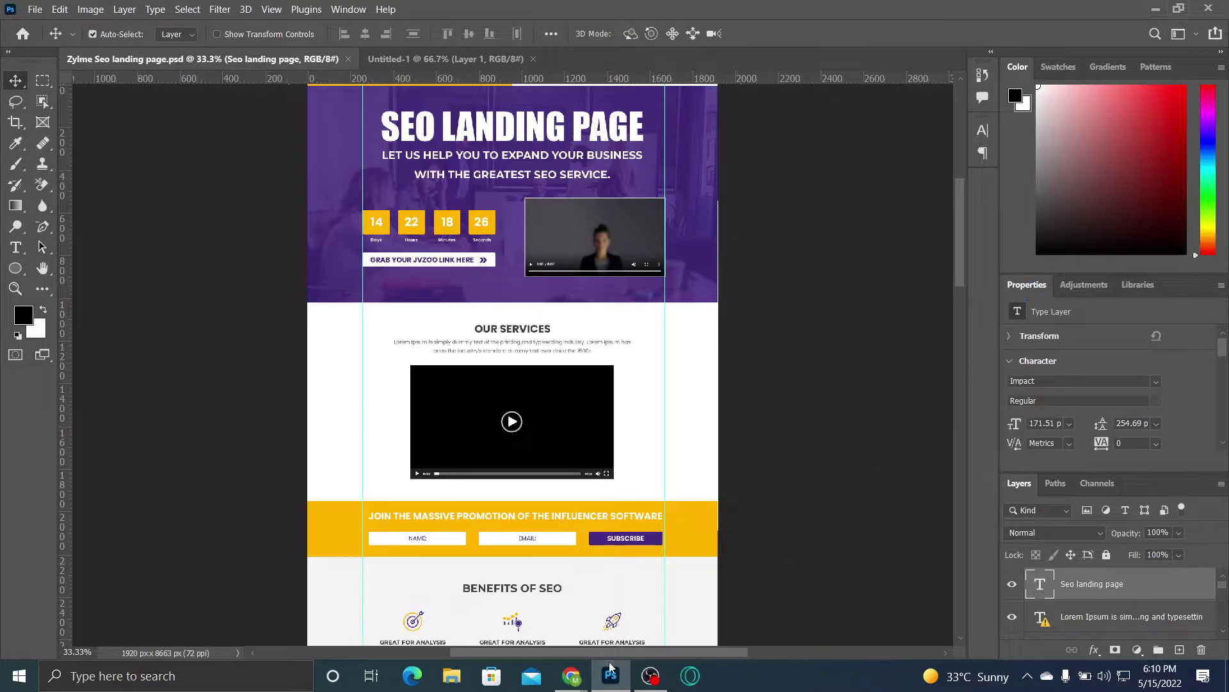
Step: Switch to the Google Meet window, choose to stay in the call, and return to Photoshop
mouse_move(572, 675)
left_click(485, 602)
left_click(93, 8)
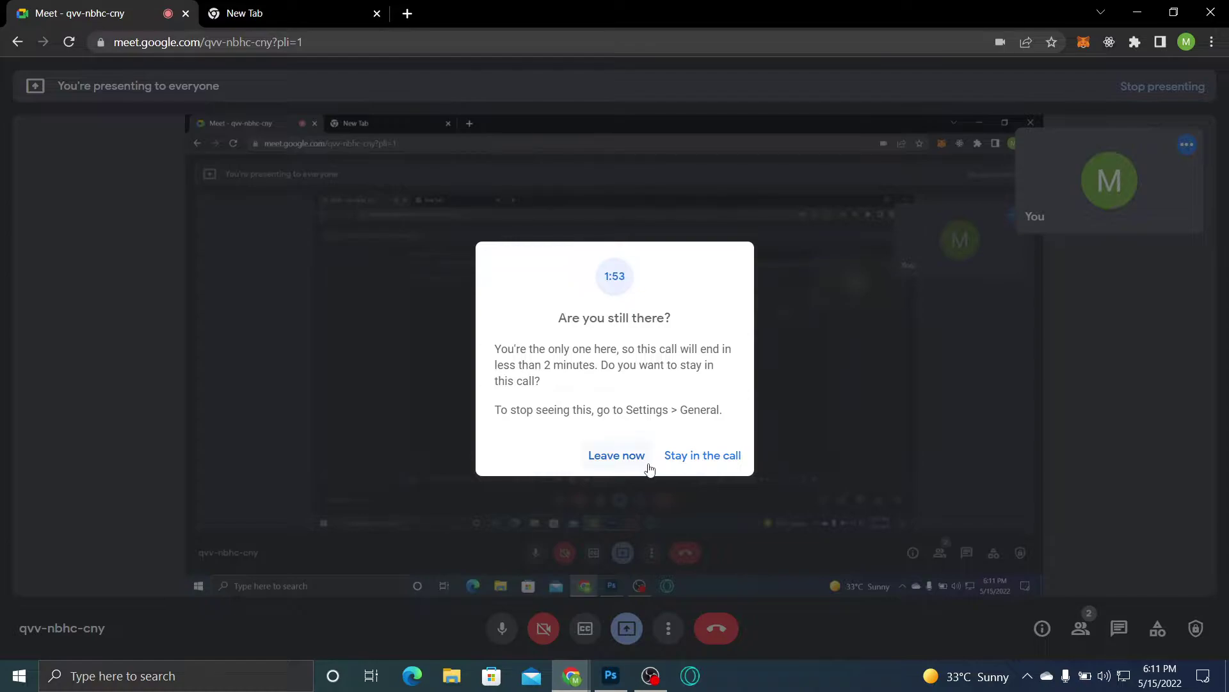
left_click(672, 458)
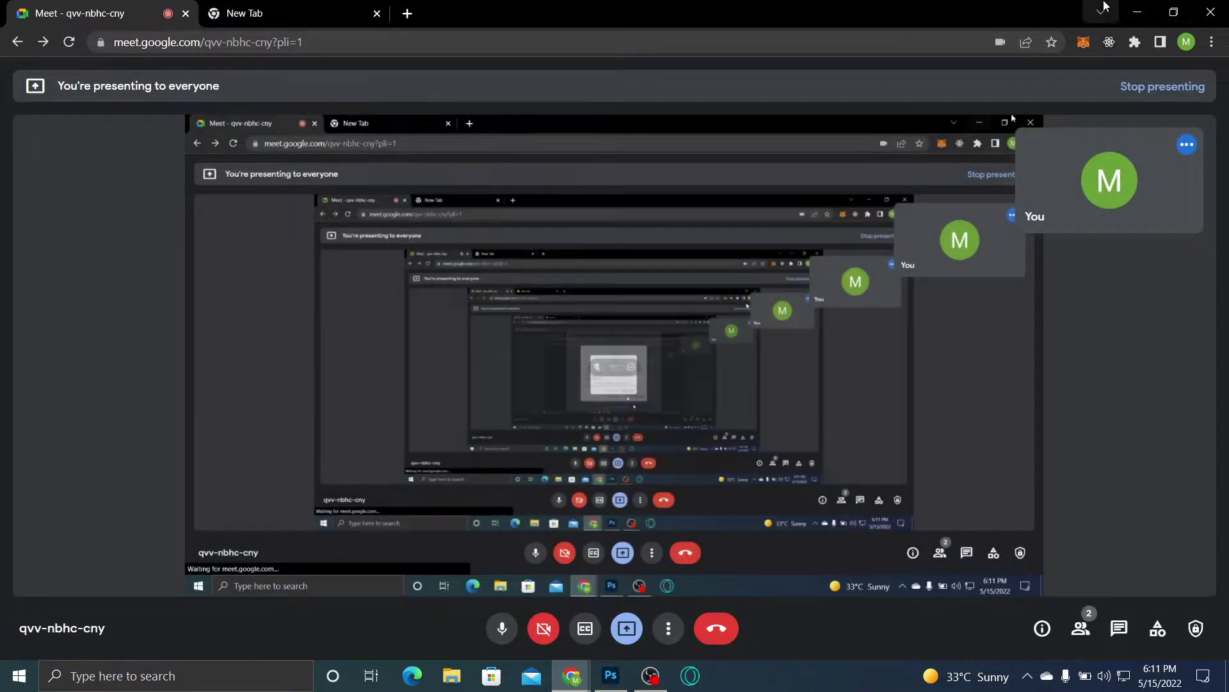
left_click(1137, 12)
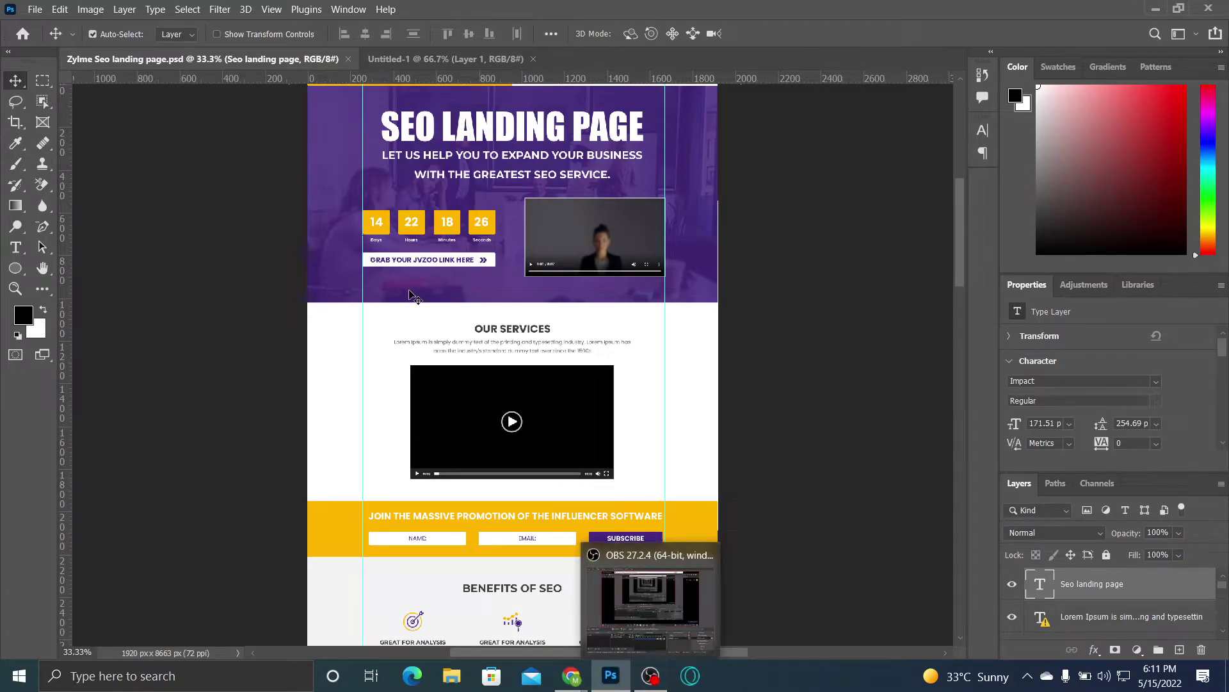
left_click(35, 9)
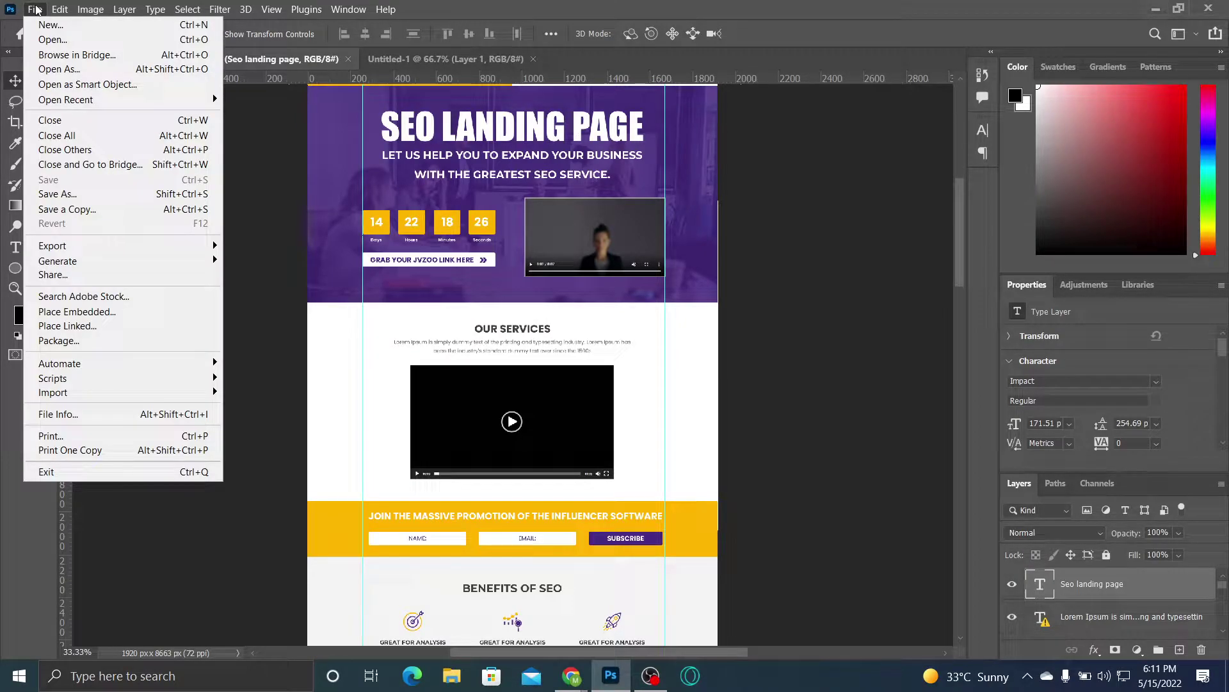
left_click(35, 9)
left_click(60, 9)
left_click(386, 12)
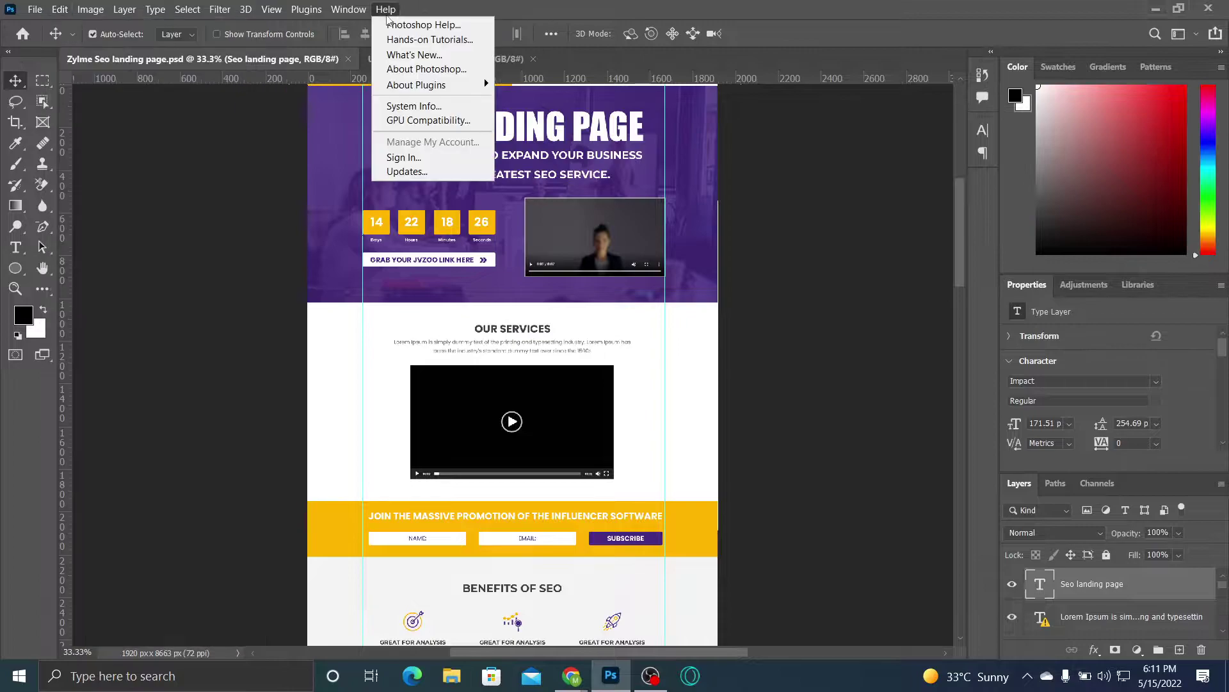
left_click(1223, 66)
left_click(1223, 66)
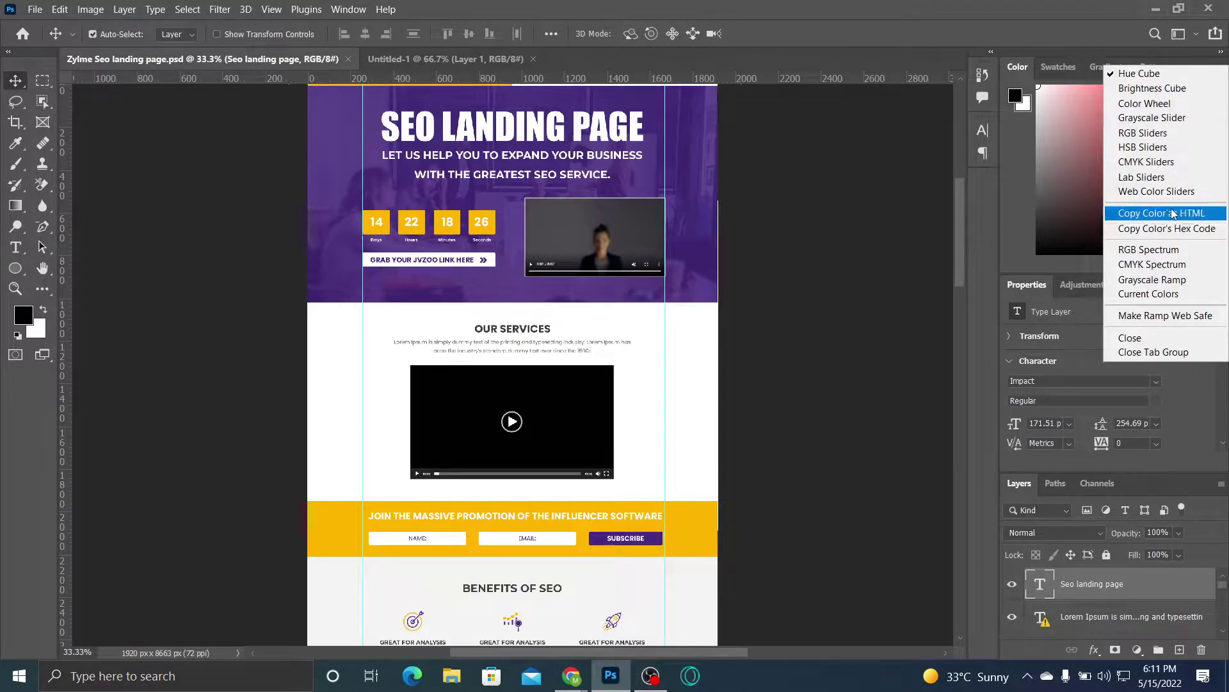
left_click(890, 267)
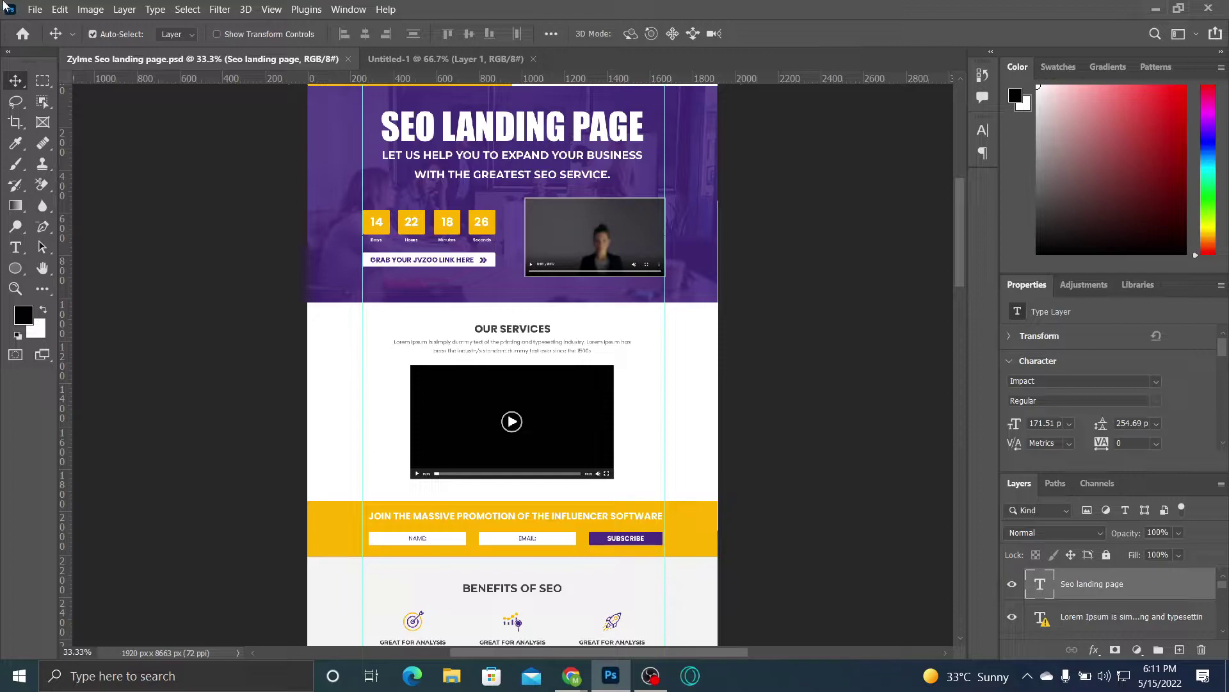
Step: Close the blank Untitled-1 document, leaving the SEO landing page design open
left_click(35, 9)
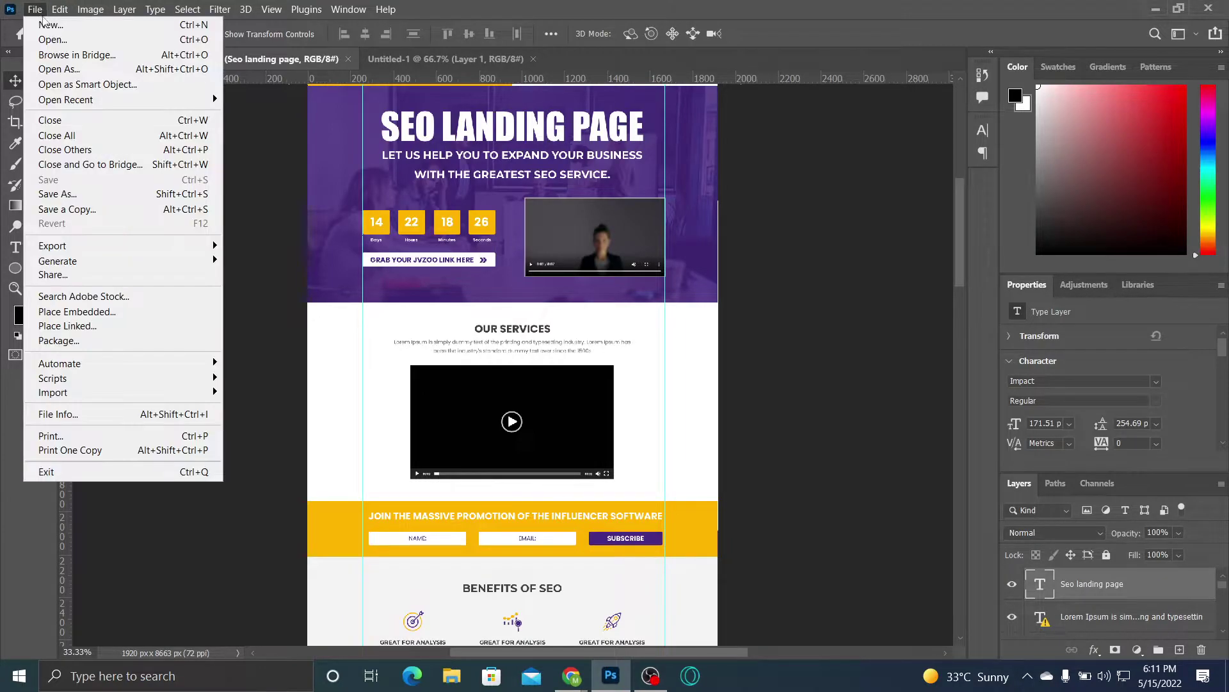
left_click(521, 59)
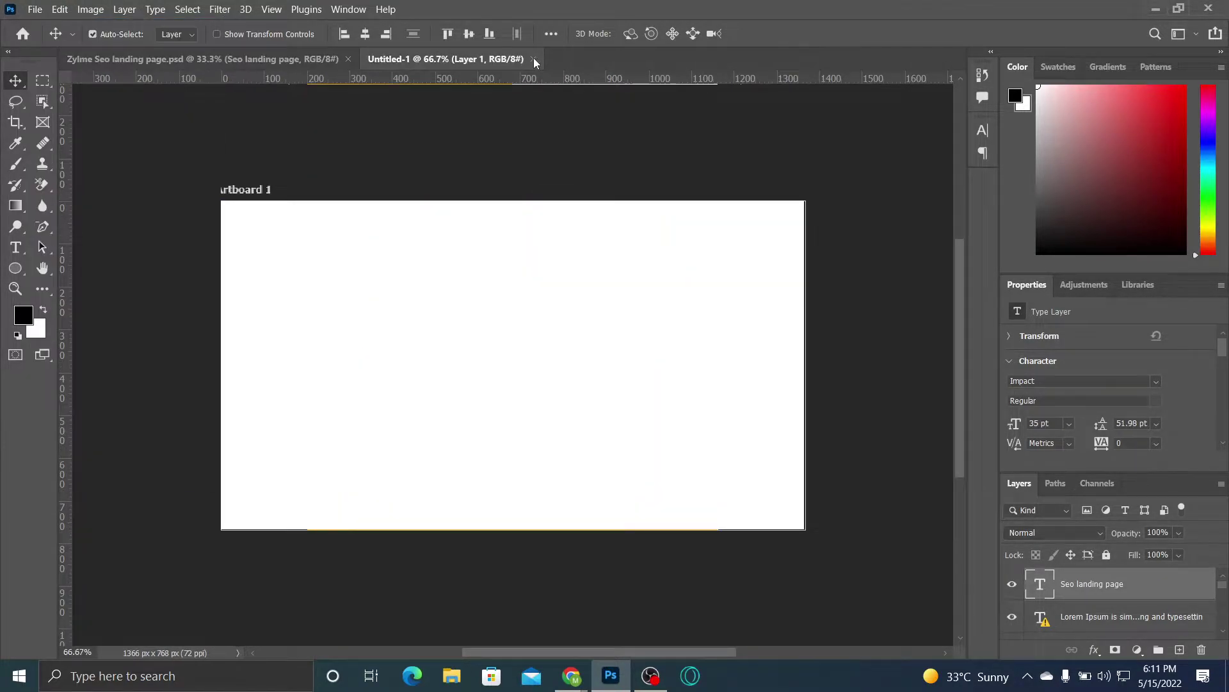
left_click(534, 59)
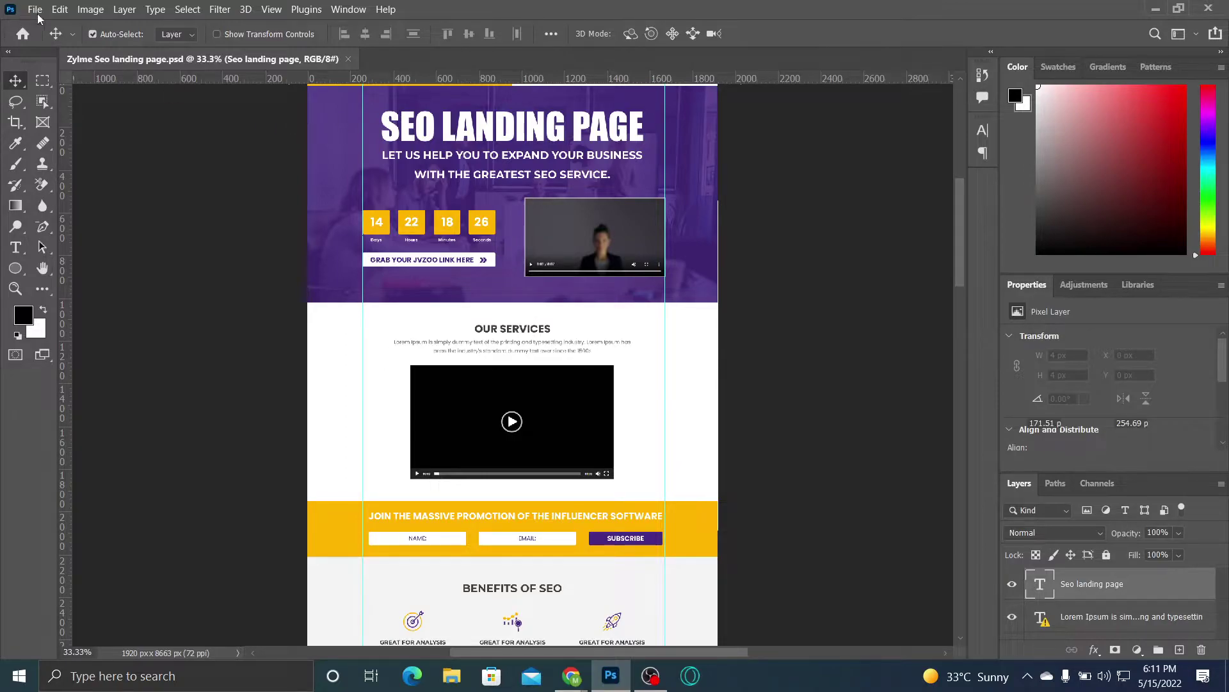
Step: Create a new web document 1366 px wide and 768 px high at 72 ppi, with an artboard and white background
key("ctrl+plus")
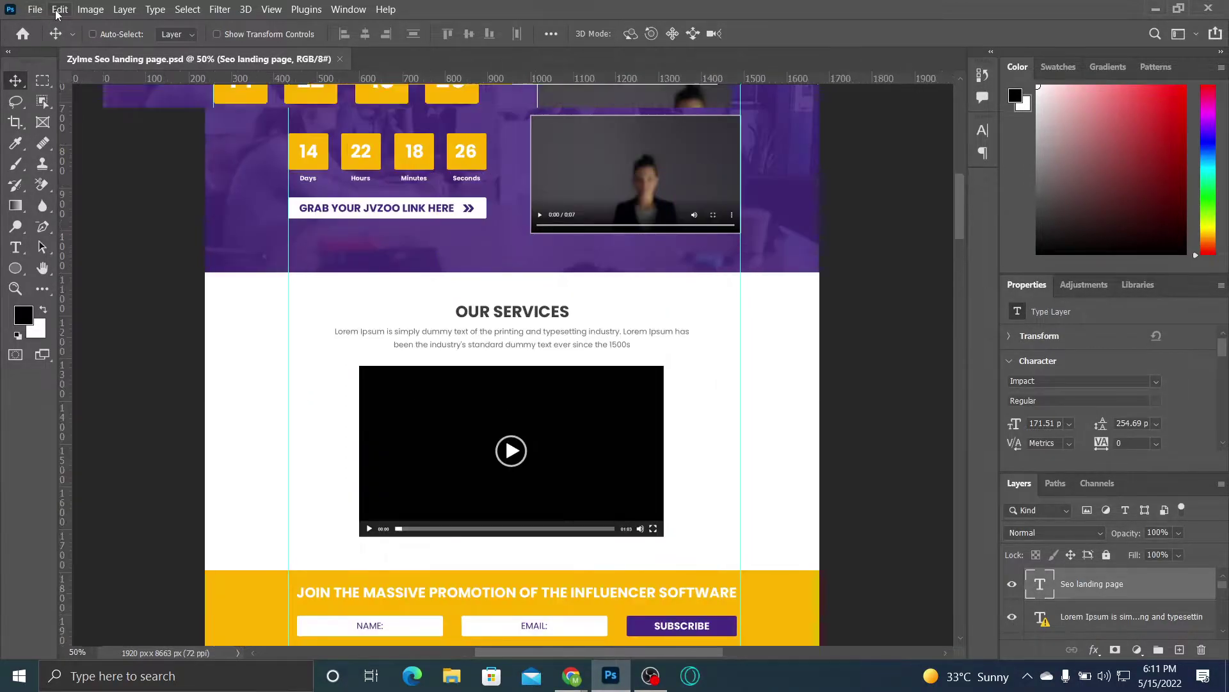
key("ctrl+plus")
left_click_drag(964, 207, 966, 168)
left_click(33, 9)
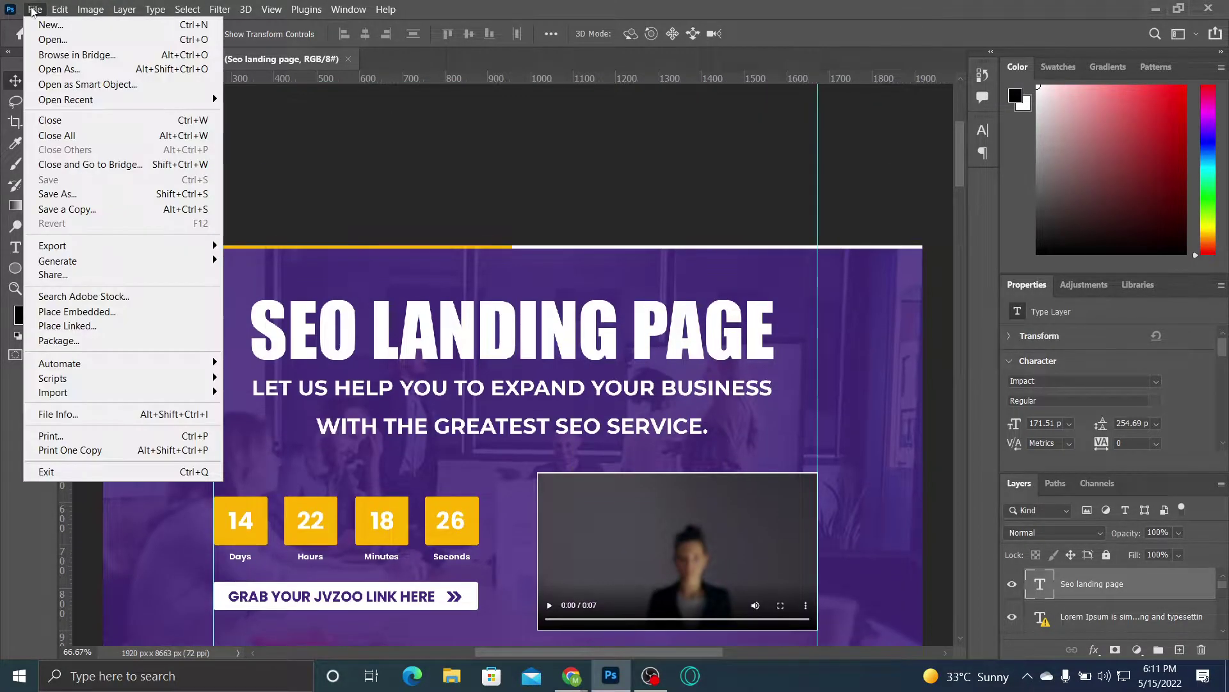
left_click(51, 24)
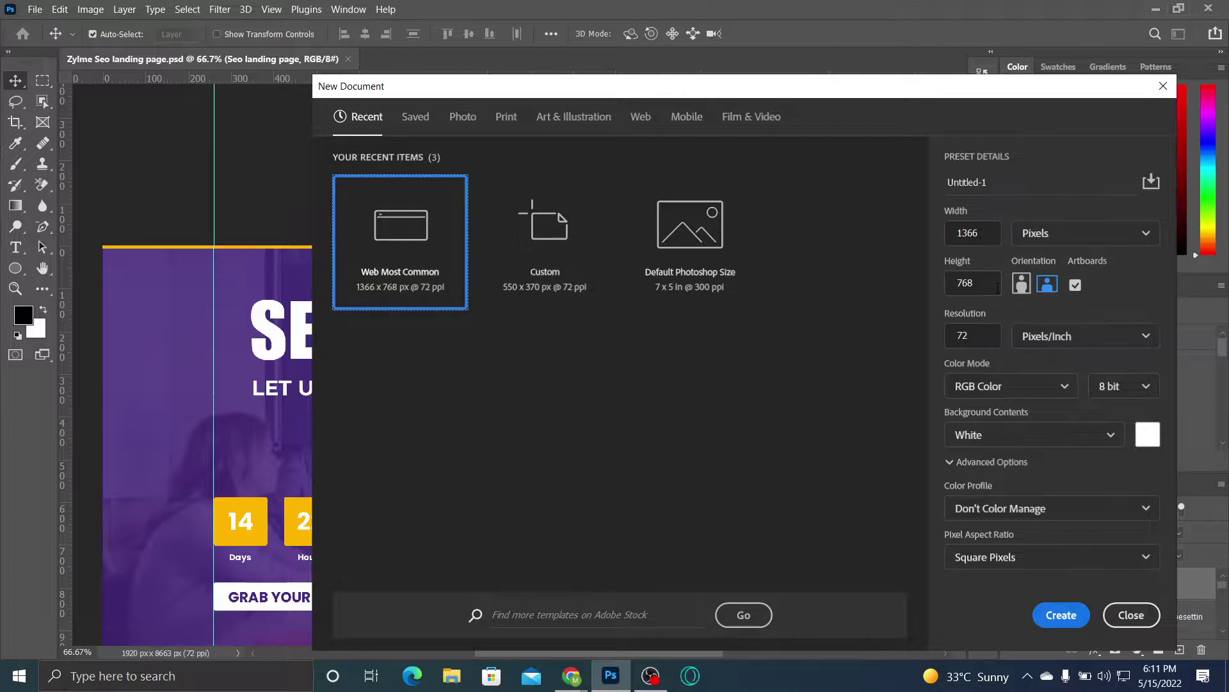
left_click(1001, 235)
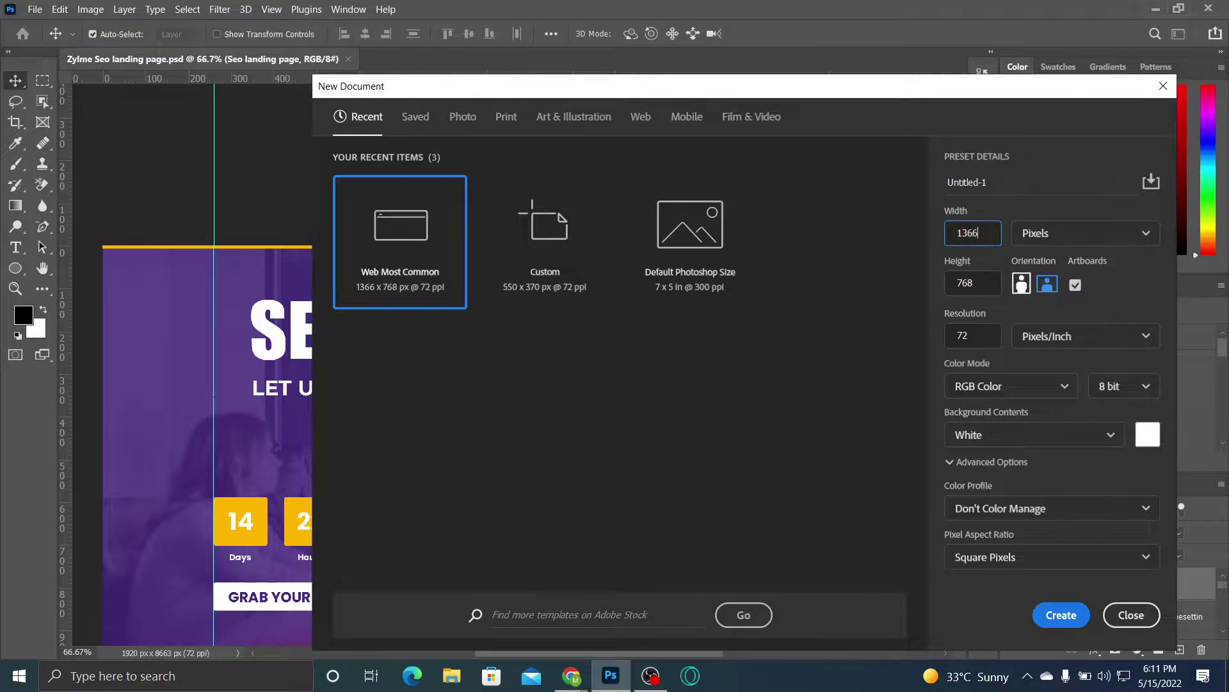
left_click(1061, 615)
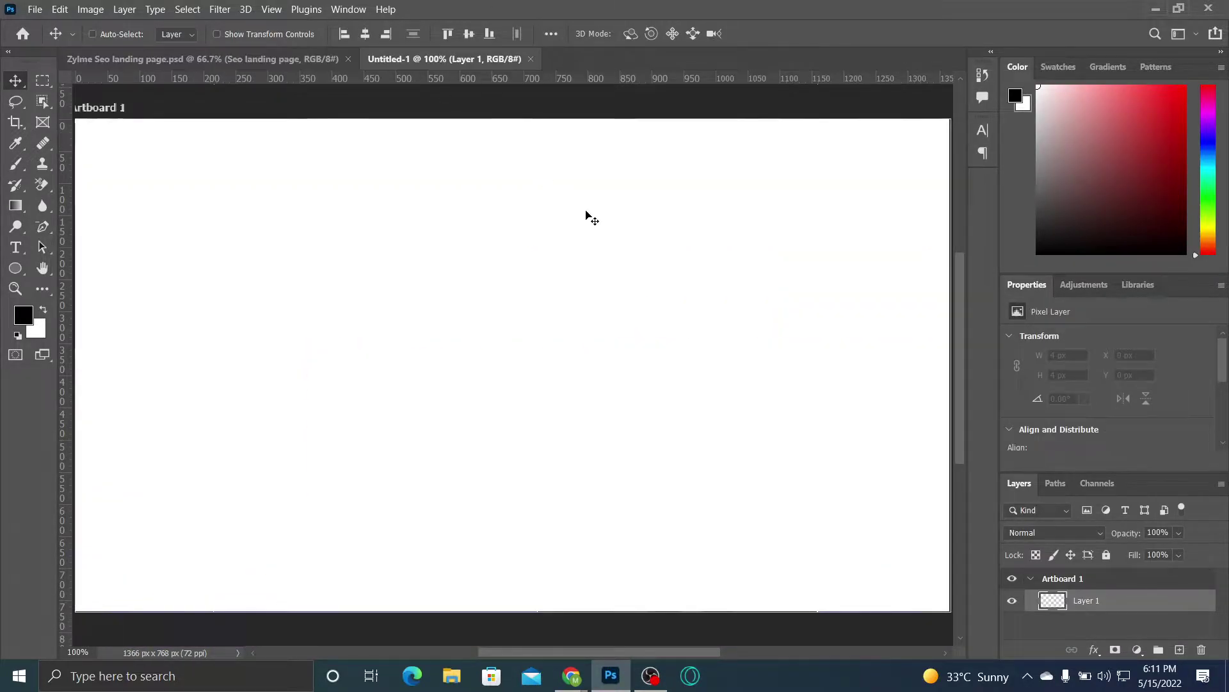
key("ctrl+minus")
left_click(93, 34)
Step: Check the margins in the SEO landing page design and add vertical guides at about 100 px and 1260 px to the blank artboard
left_click(190, 59)
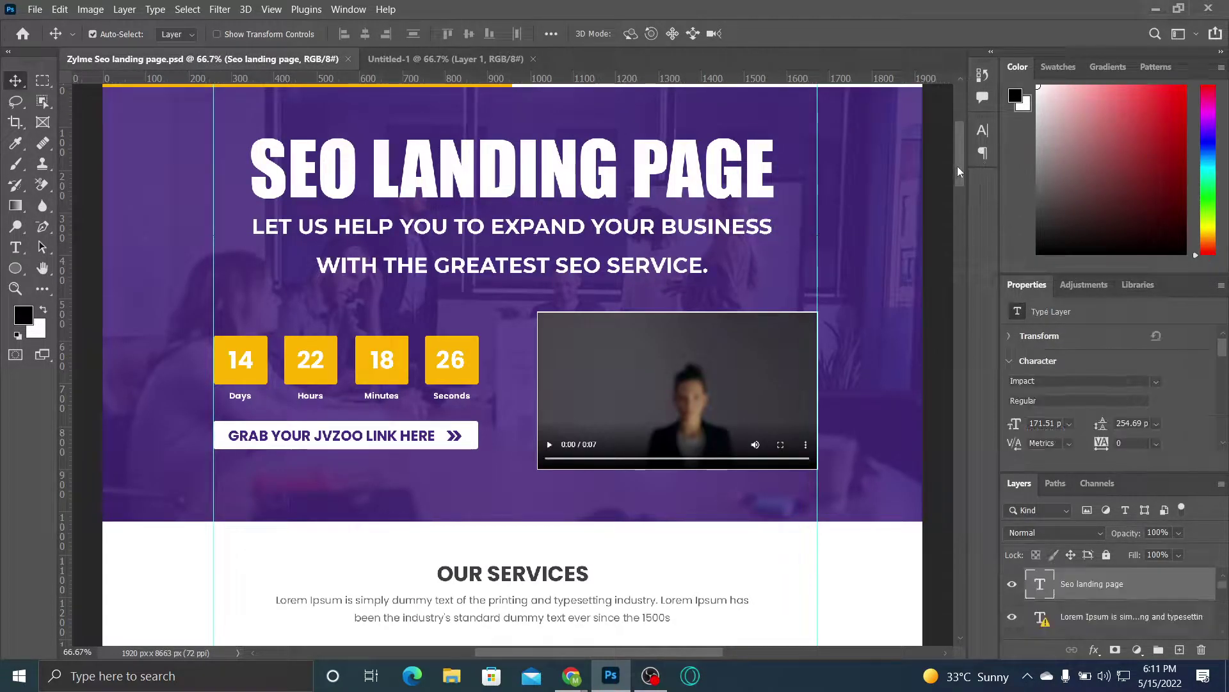
scroll(958, 166, "up", 3)
left_click_drag(963, 170, 968, 179)
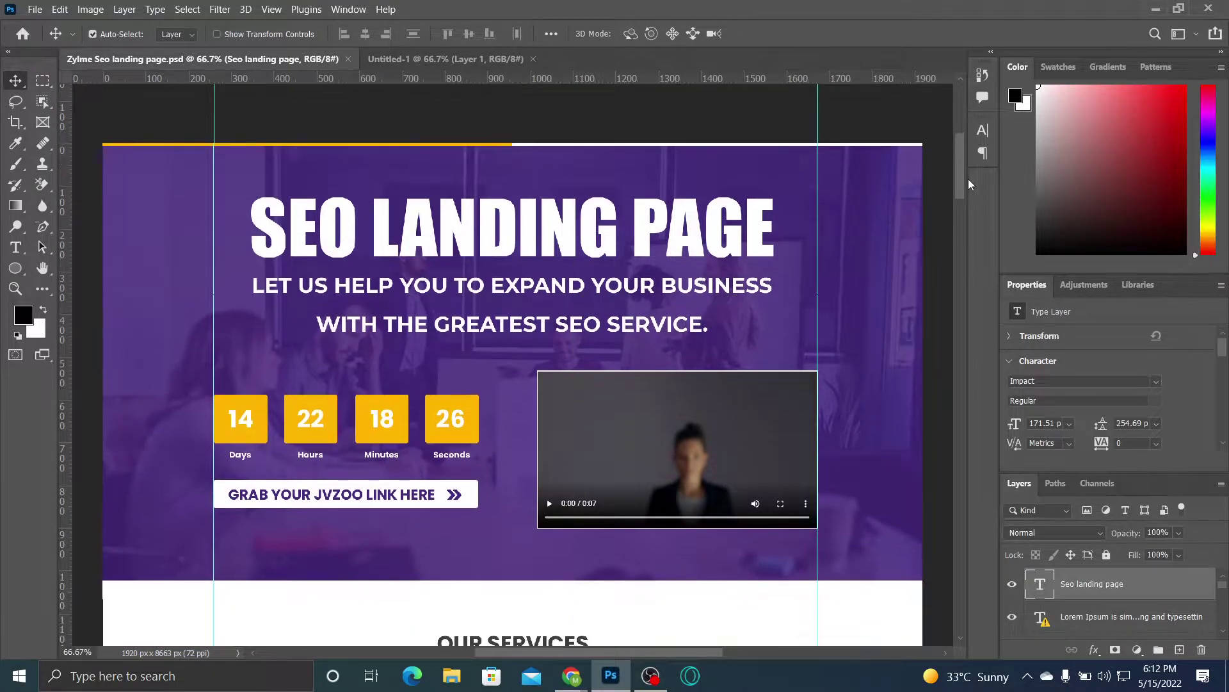
left_click(414, 51)
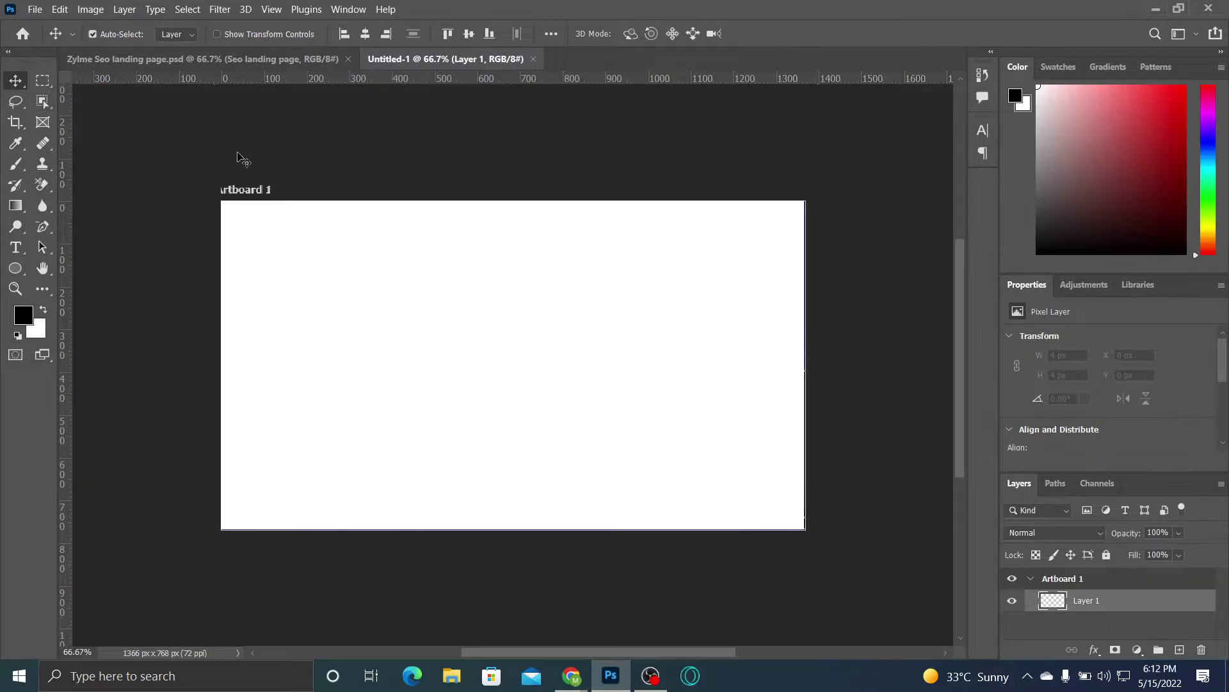
left_click_drag(67, 191, 265, 234)
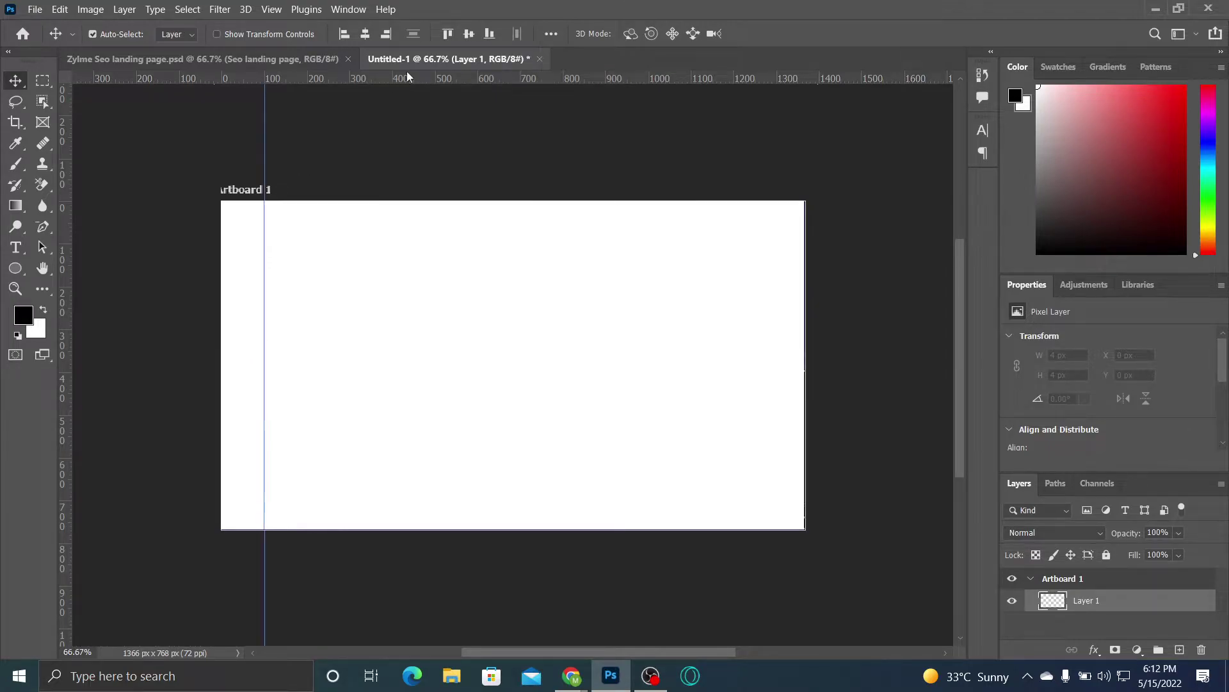
left_click_drag(62, 257, 760, 324)
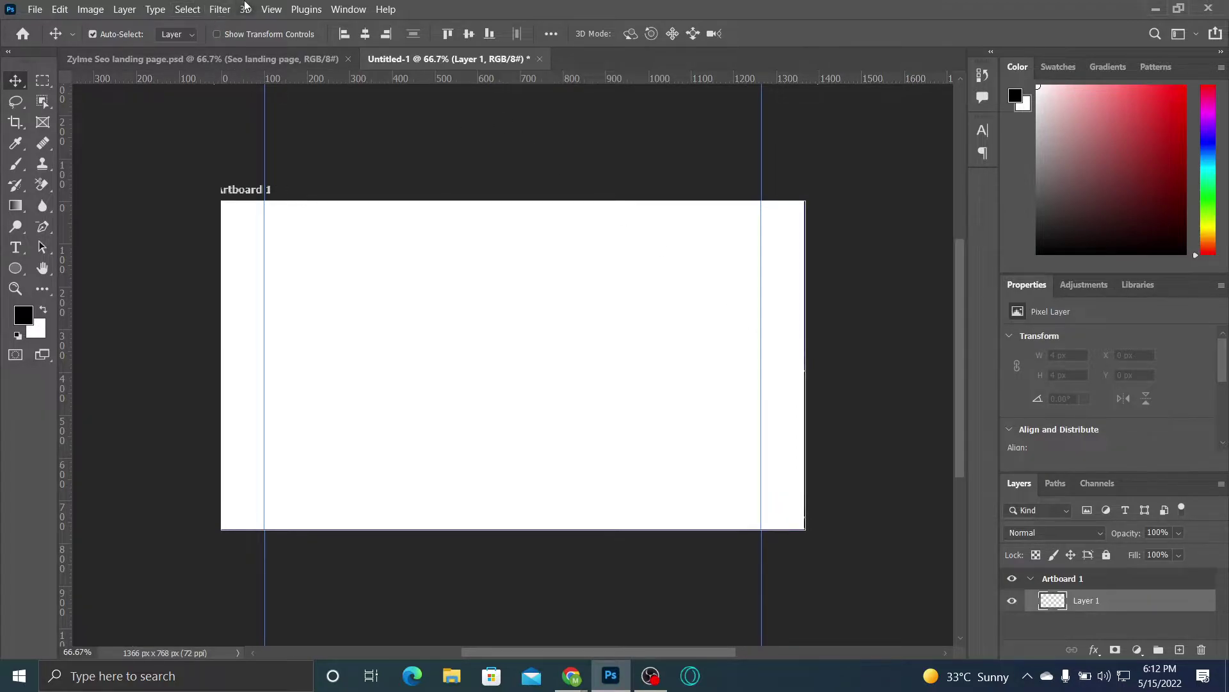
Step: Hide the document rulers and show them again
left_click(188, 10)
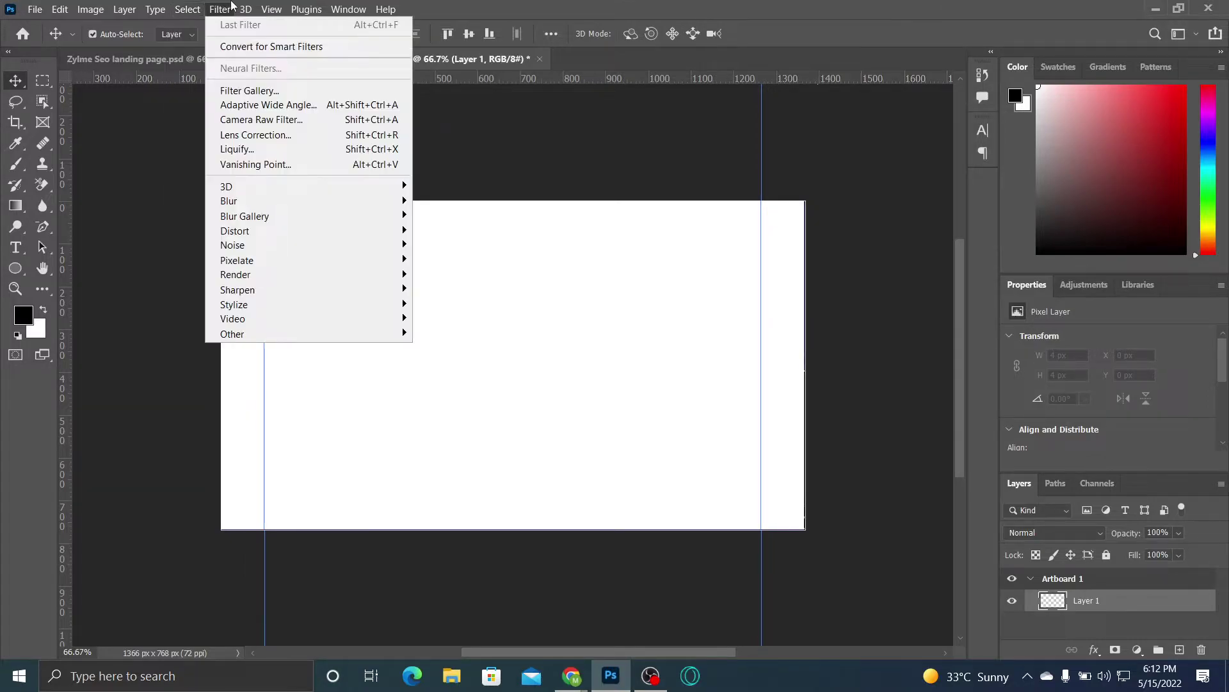
left_click(232, 6)
left_click(278, 8)
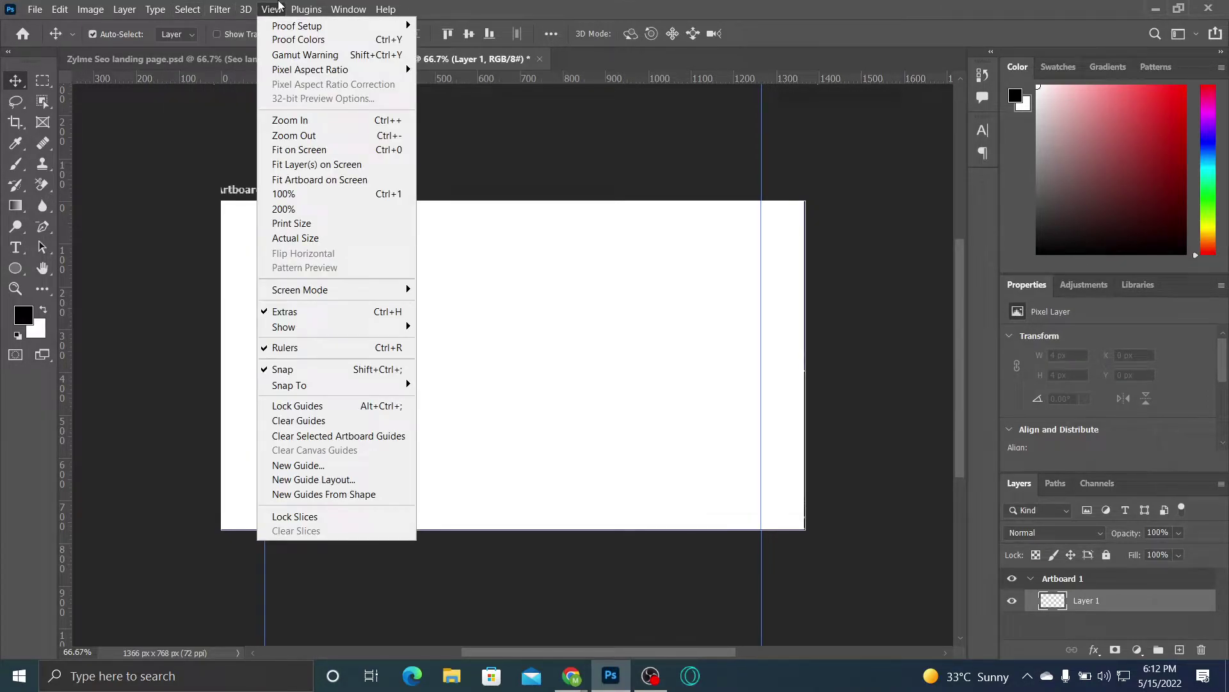
left_click(285, 348)
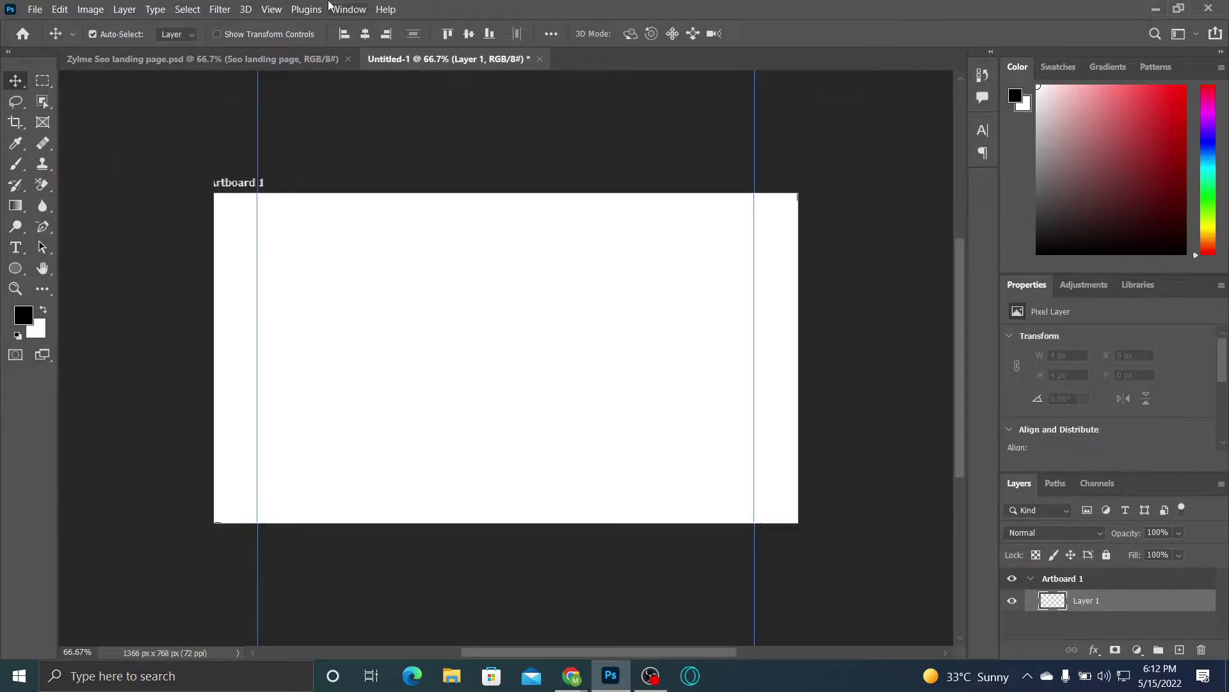
left_click(270, 9)
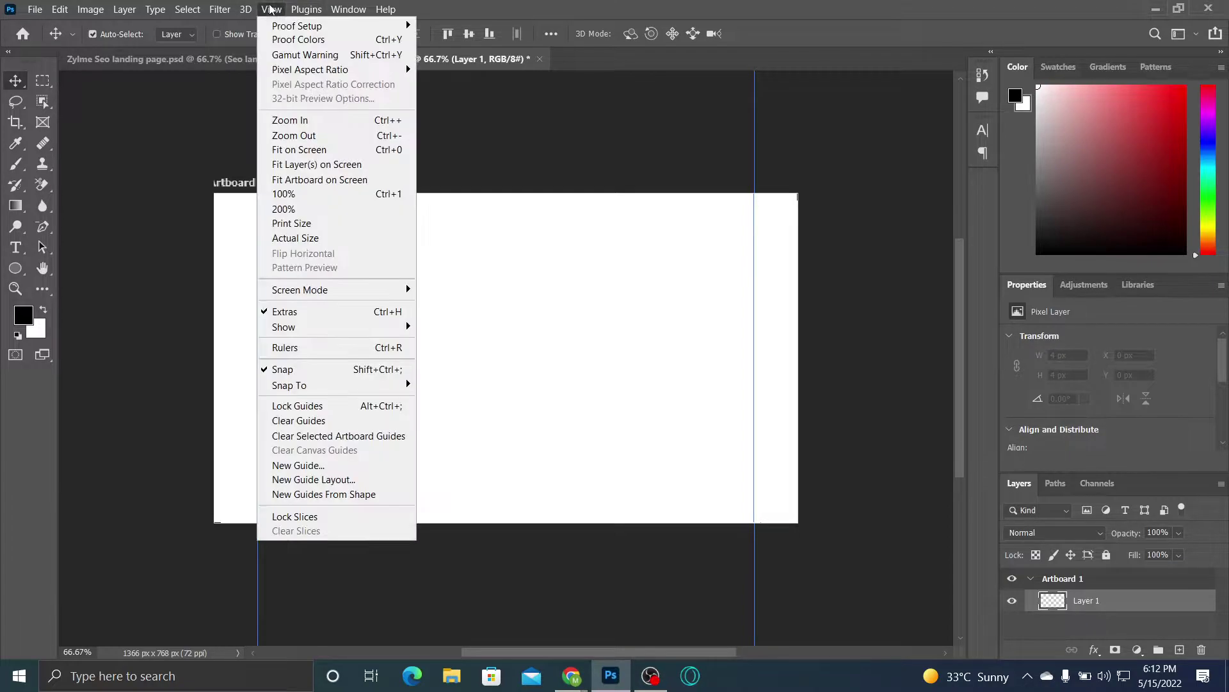
left_click(269, 349)
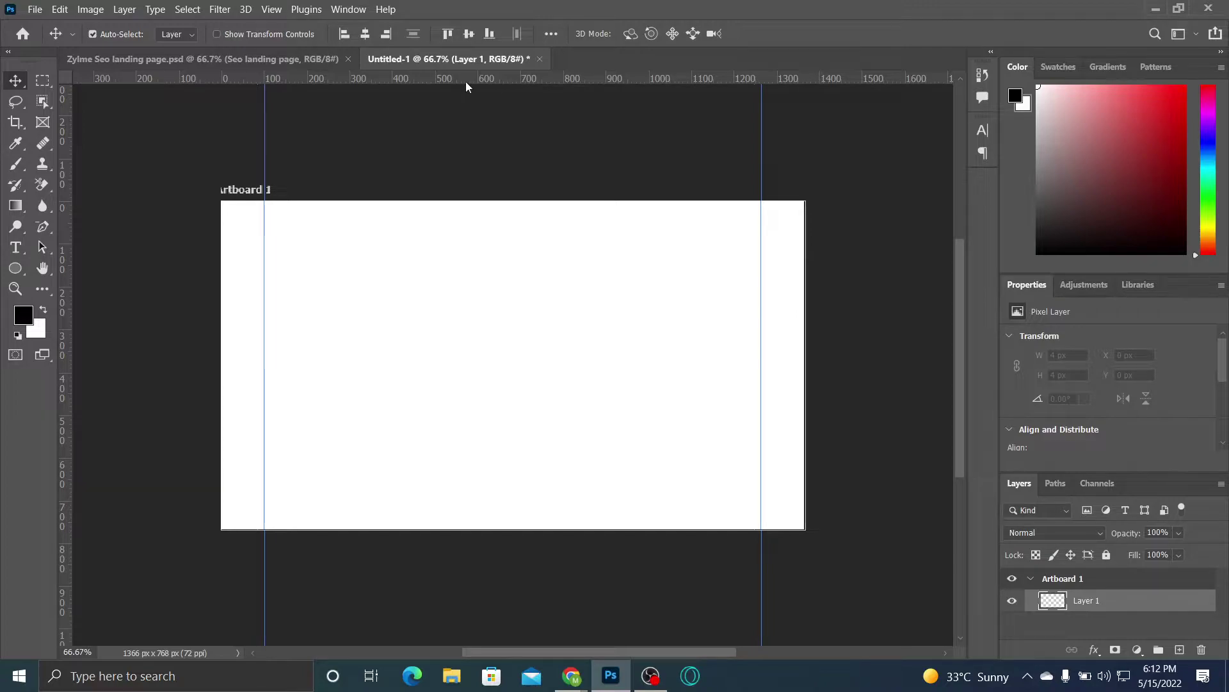
Step: Check the top of the SEO landing page design and draw a 1 px line about 1369 px wide along the blank artboard's top edge
left_click(249, 59)
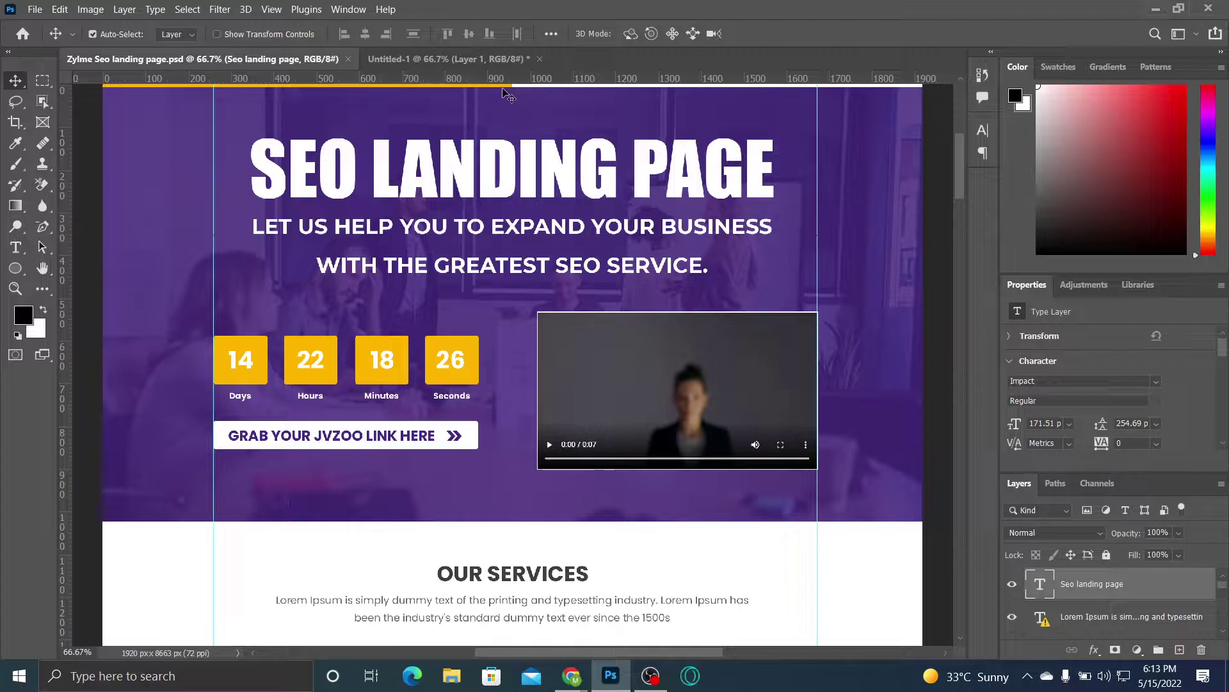
left_click(402, 55)
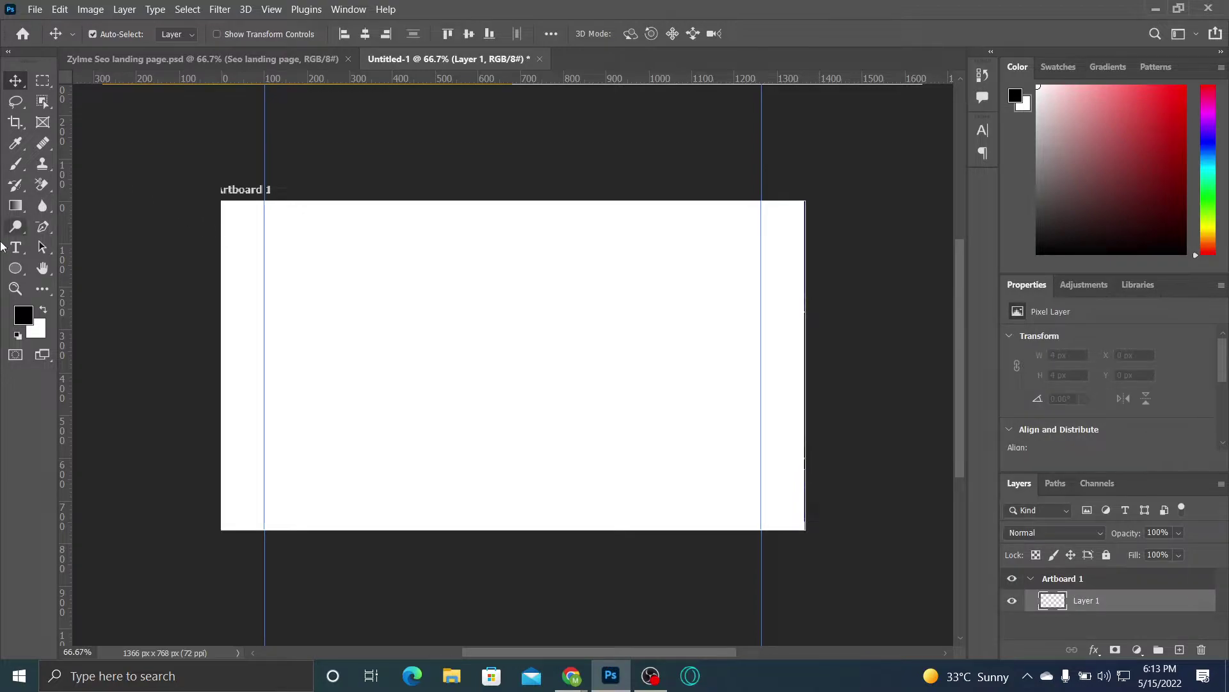
left_click(16, 276)
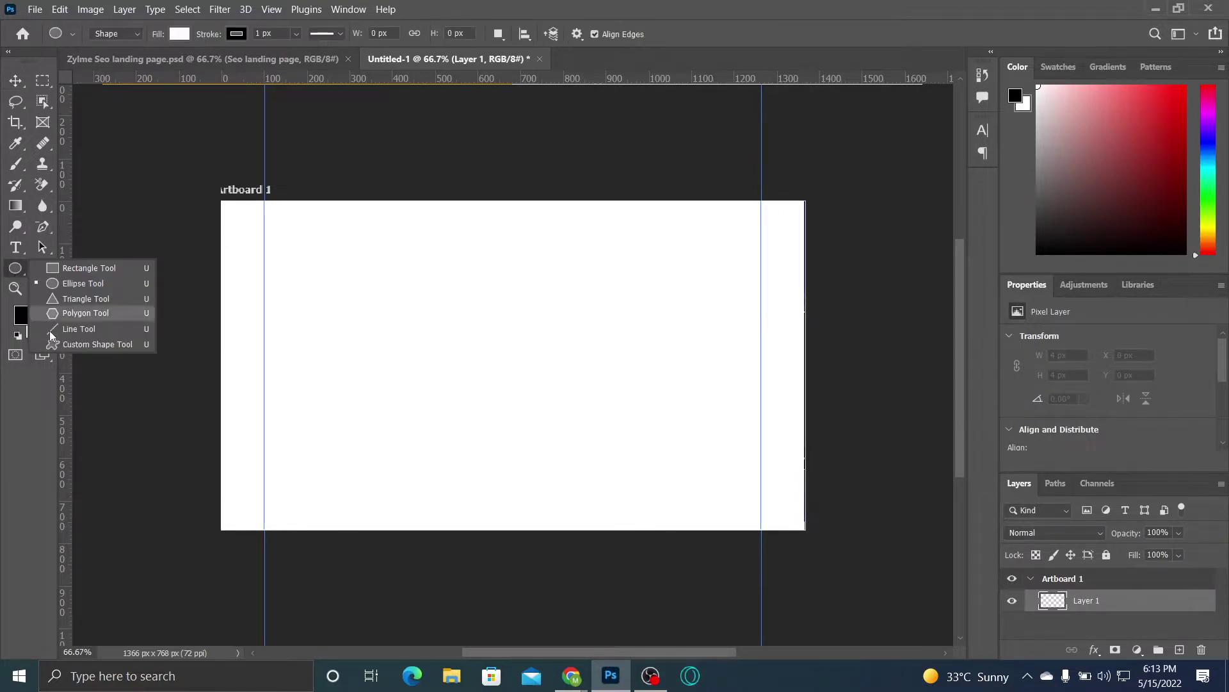
left_click(53, 328)
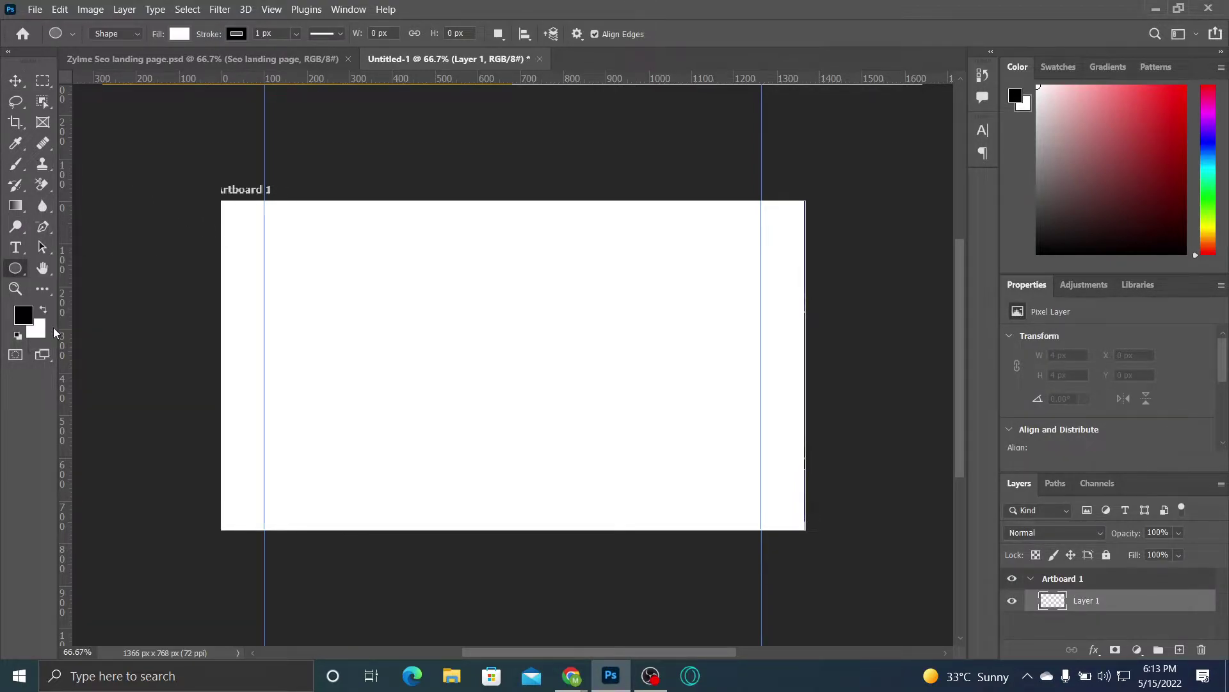
key("ctrl+plus")
left_click_drag(266, 282, 258, 321)
key("ctrl+minus")
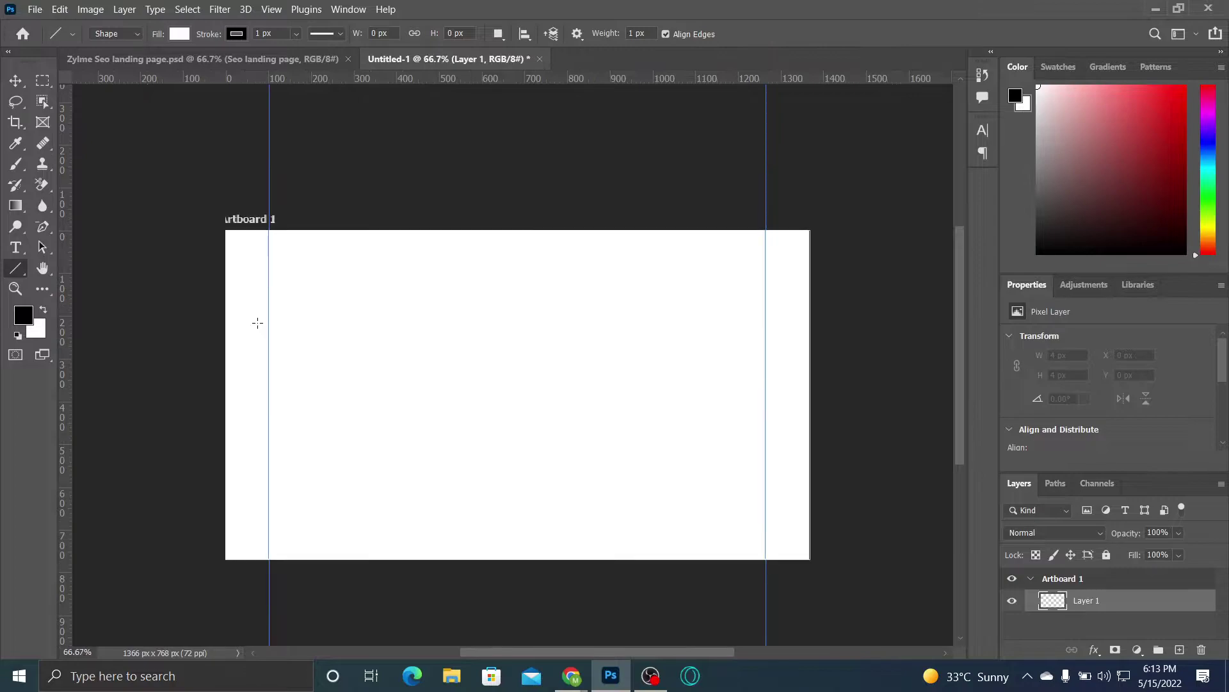
left_click_drag(224, 231, 808, 227)
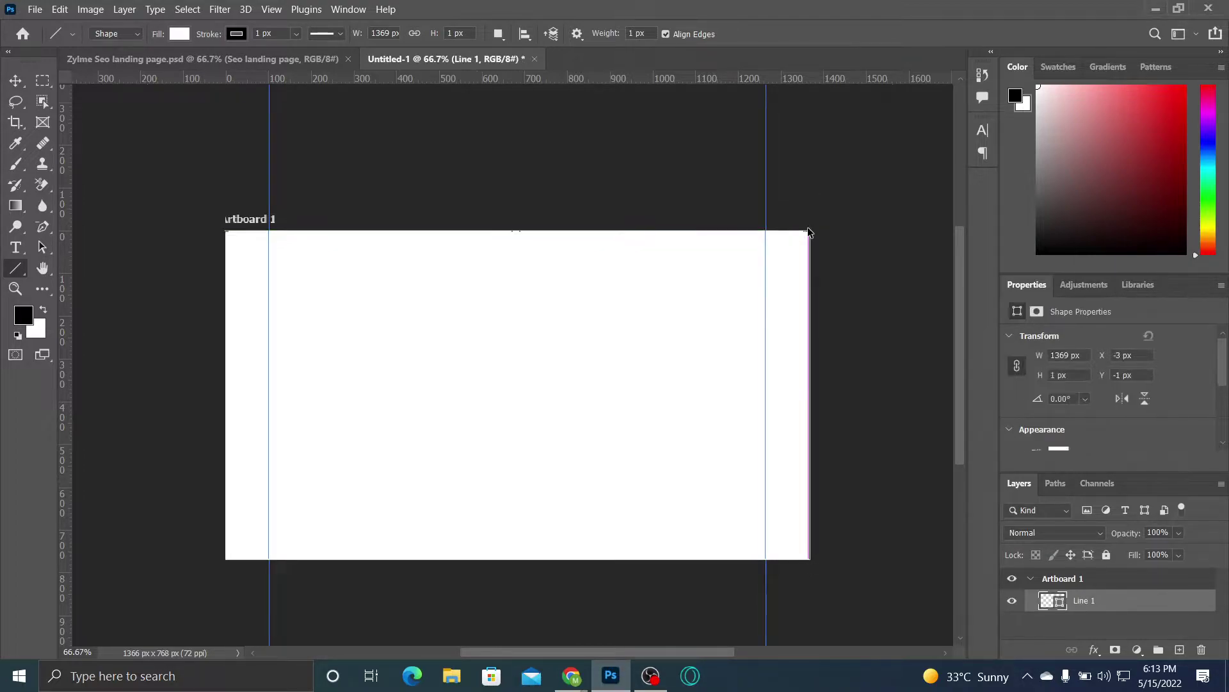
Step: Shift the artboard slightly to about X 17 px and Y -24 px
key("ctrl+plus")
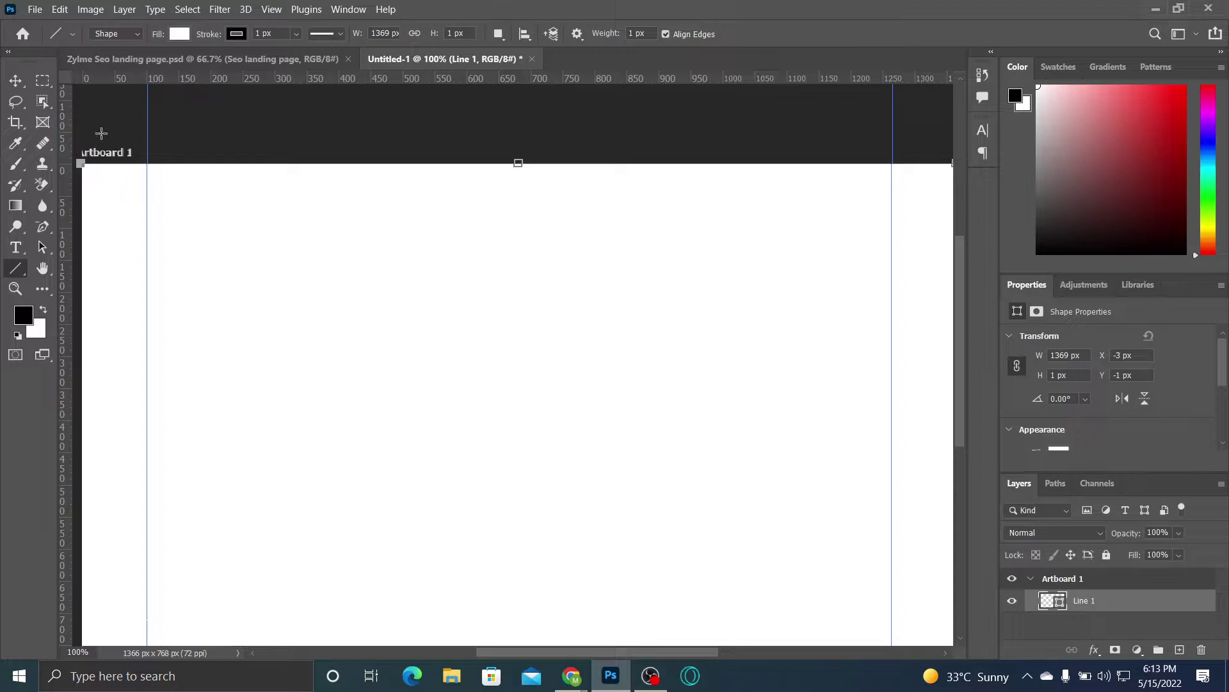
left_click(16, 84)
key("shift+v")
mouse_move(263, 163)
left_mouse_down()
mouse_move(268, 187)
mouse_move(276, 148)
left_mouse_up()
key("ctrl+r")
Step: Set the Line tool's fill to black and its stroke width to 0 px
key("u")
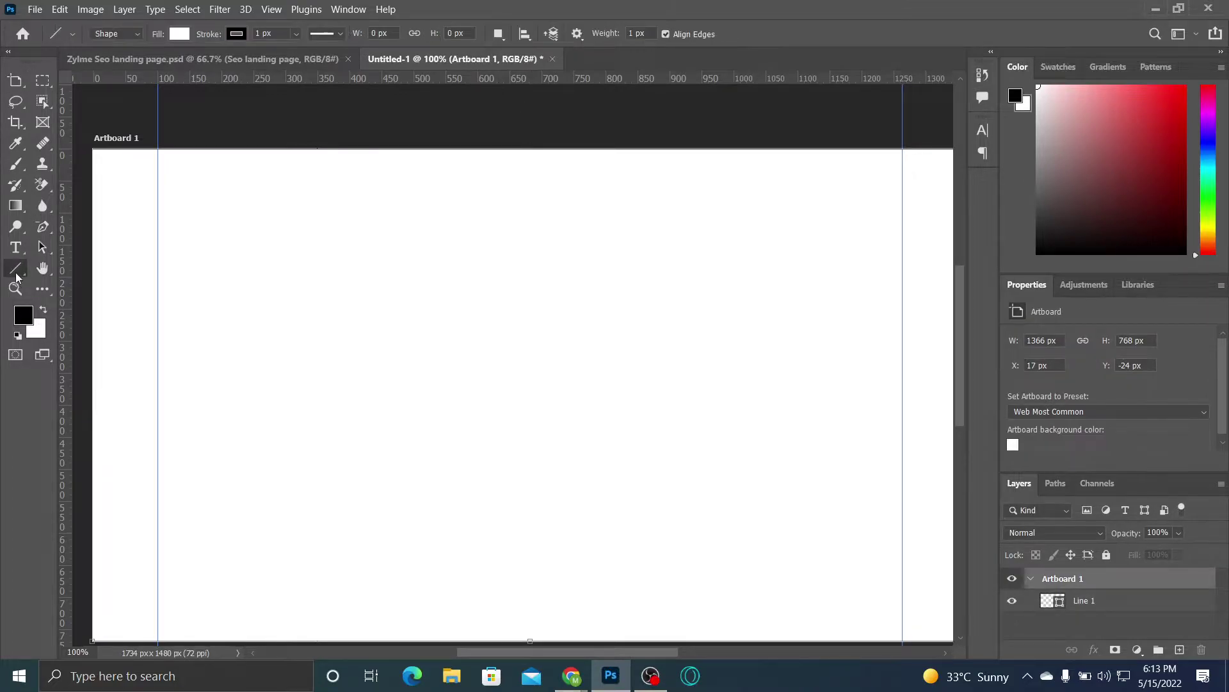
left_click(180, 34)
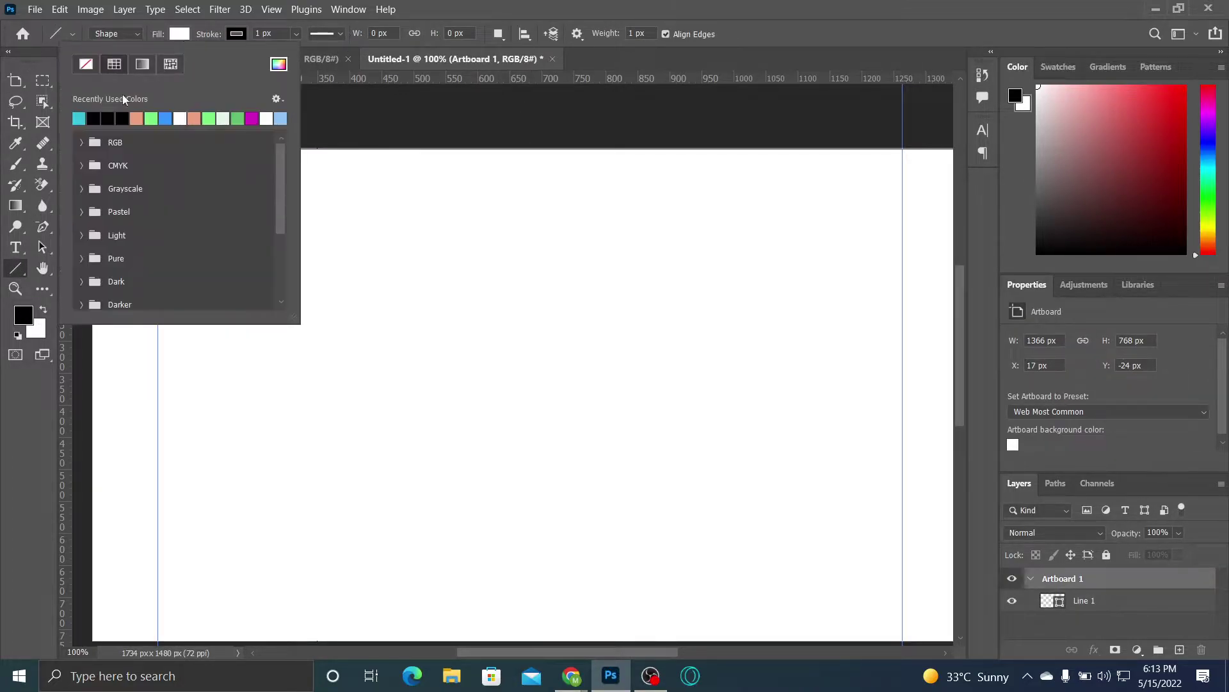
left_click(123, 119)
left_click(173, 34)
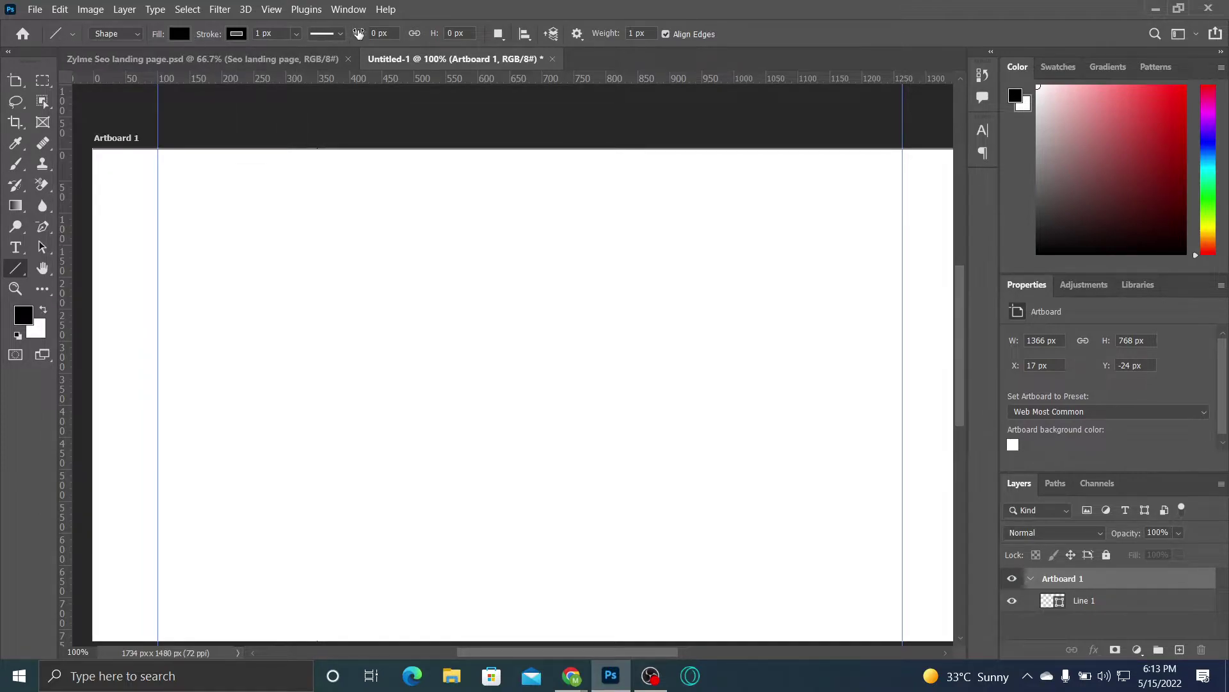
double_click(379, 34)
type("6px")
left_click(296, 34)
left_click_drag(296, 52, 290, 58)
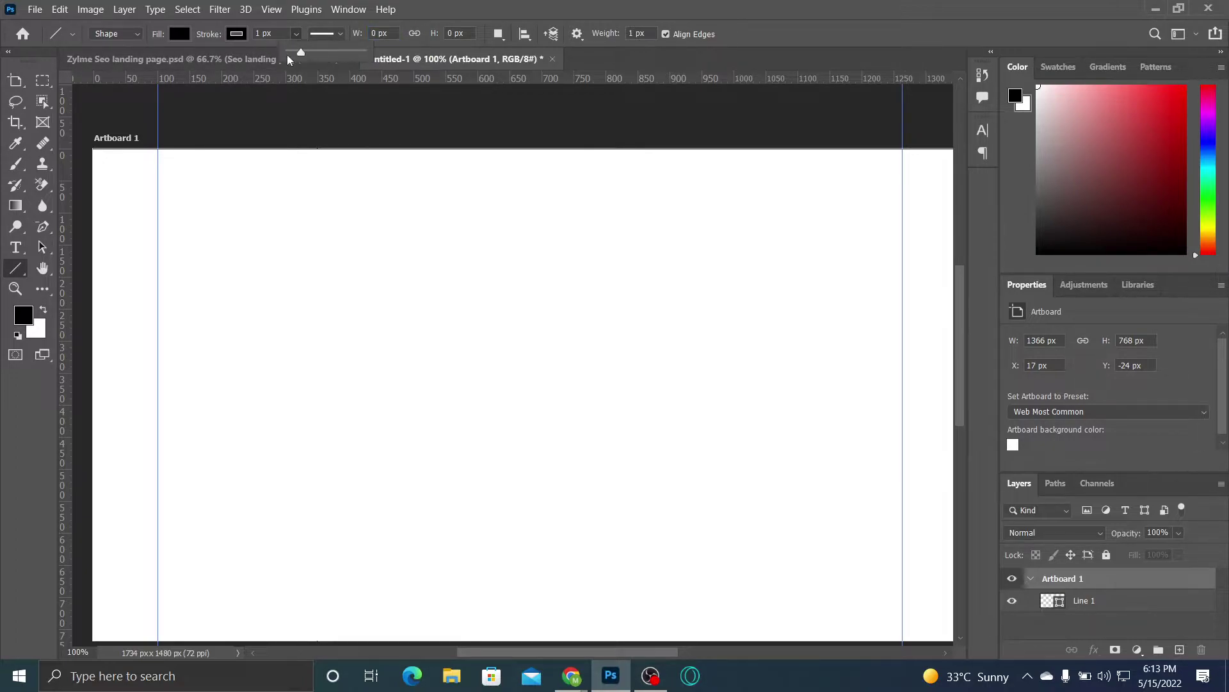
left_click(757, 28)
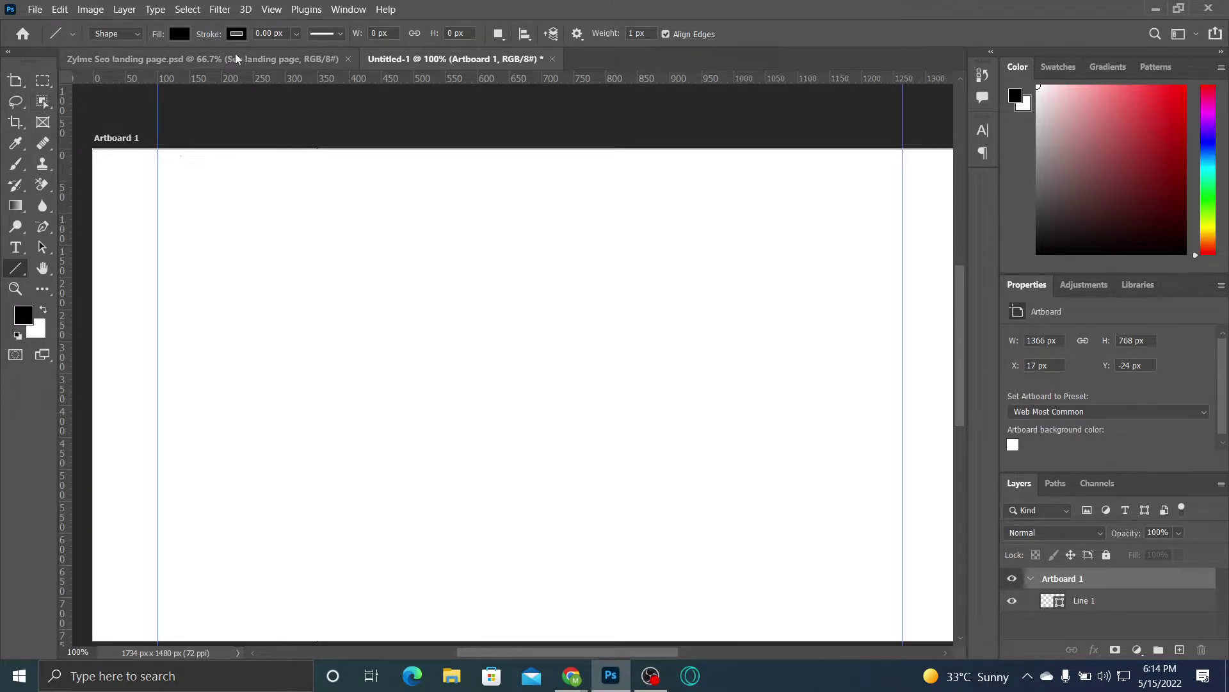
left_click_drag(227, 151, 229, 164)
key("ctrl+z")
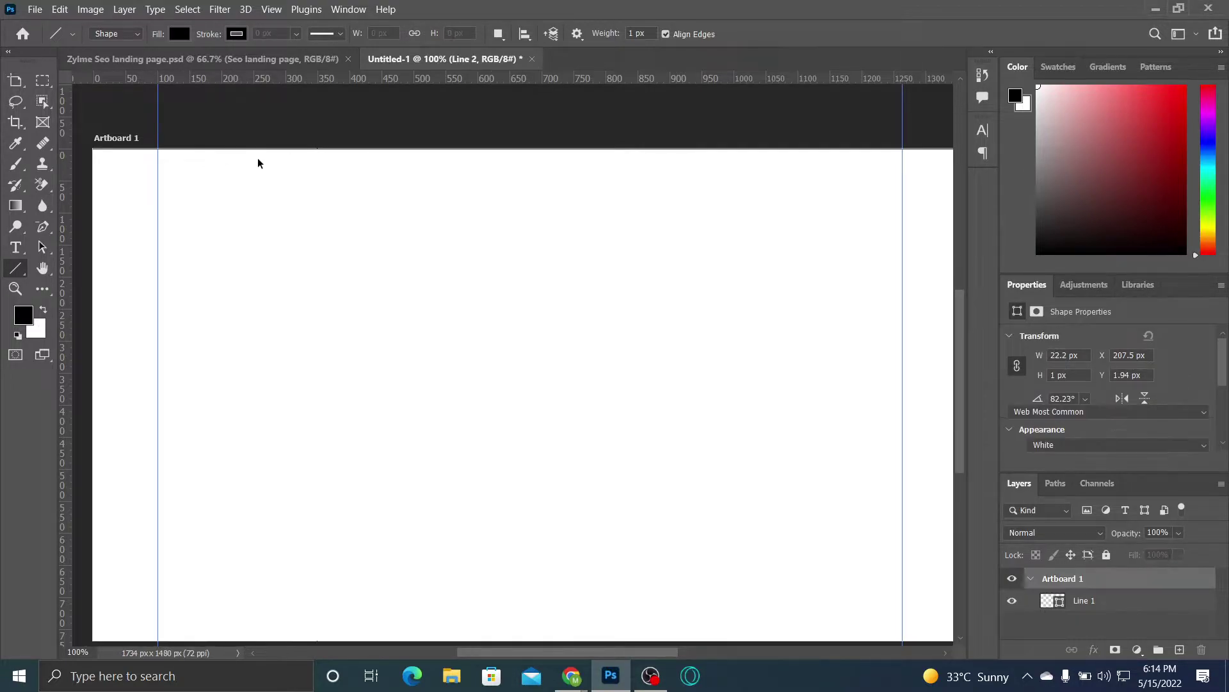
key("z")
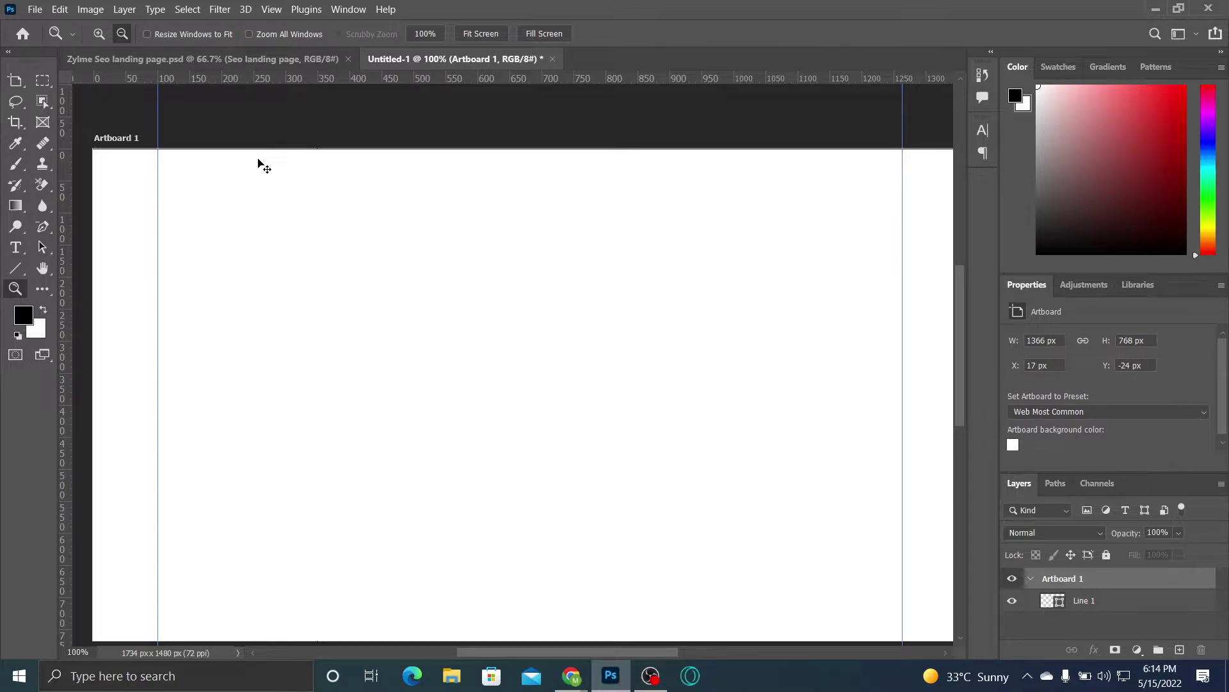
left_click(29, 86)
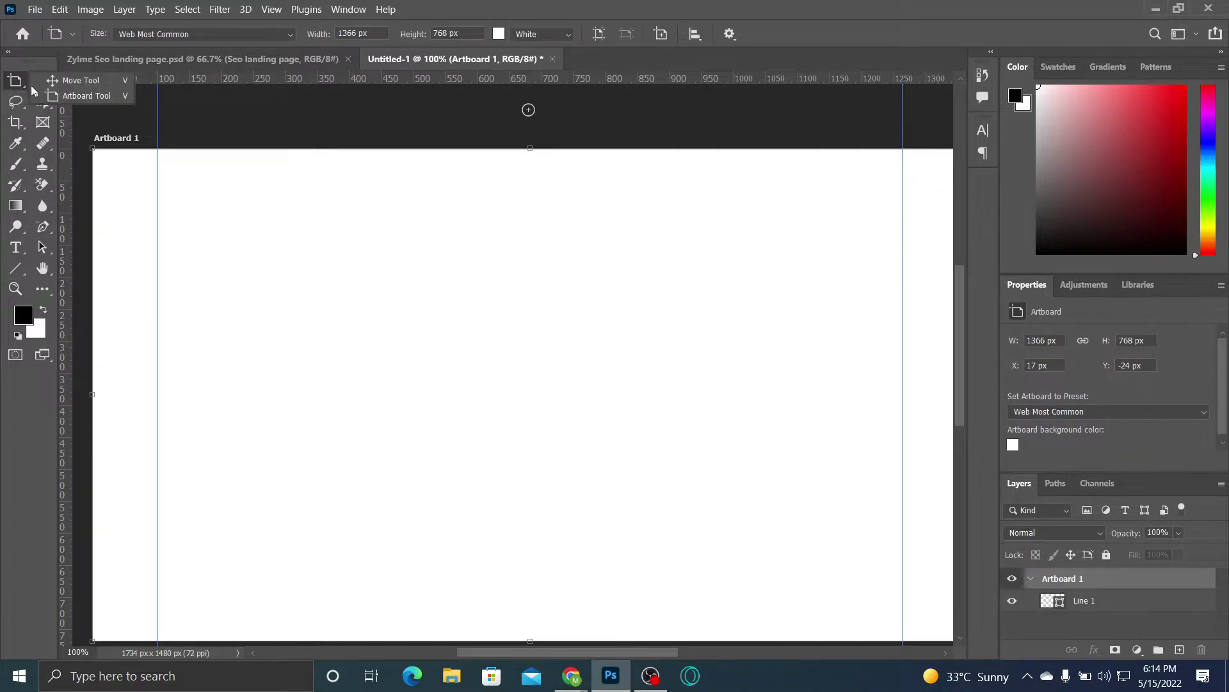
left_click(78, 80)
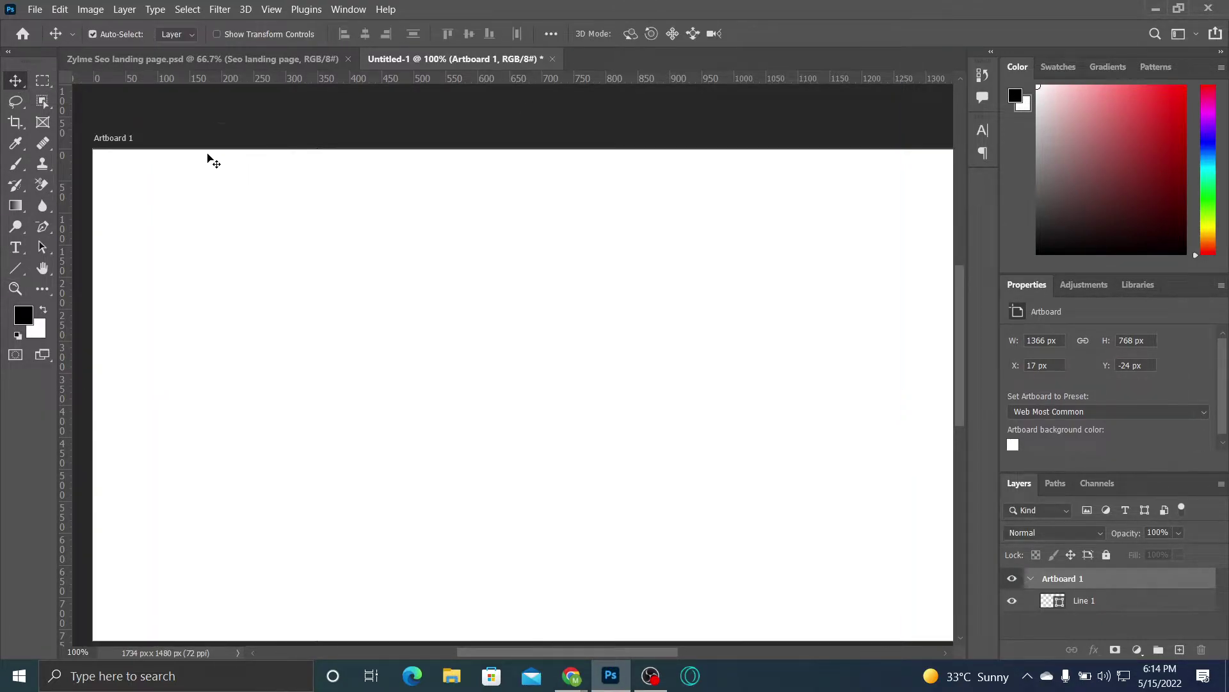
key("shift+v")
left_click_drag(209, 167, 208, 172)
right_click(16, 269)
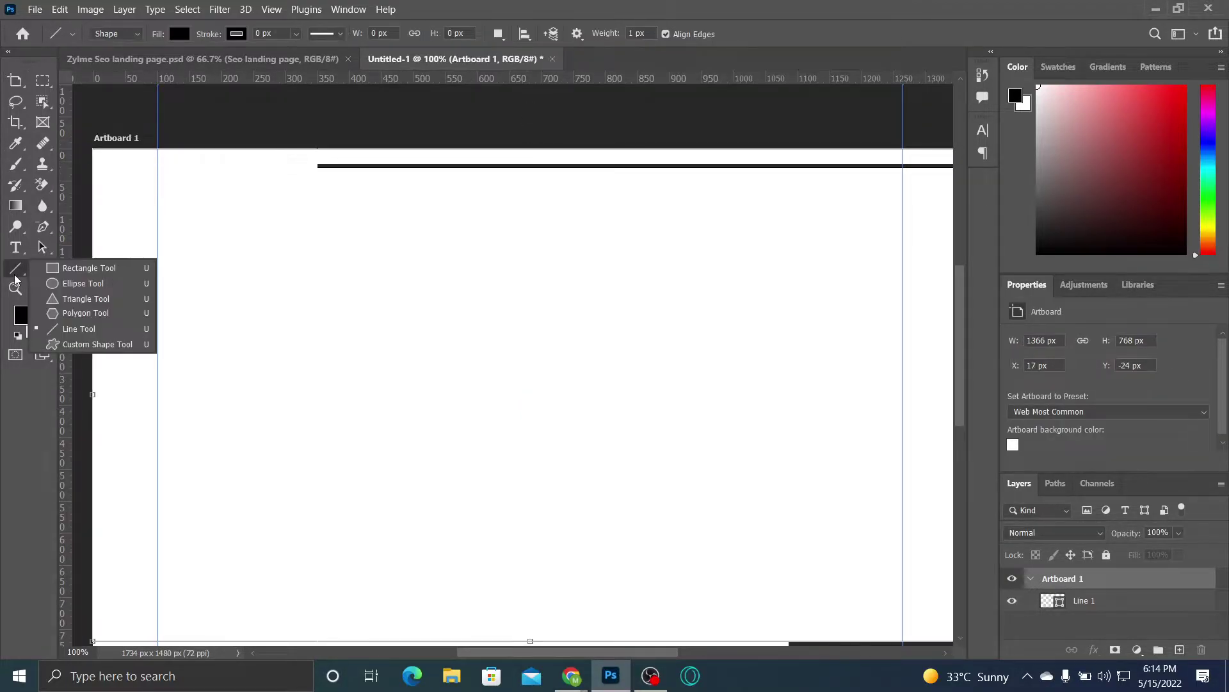
Step: Toggle the artboard's visibility and delete the line layer from Artboard 1
left_click(1044, 580)
left_click(1012, 579)
left_click(1017, 584)
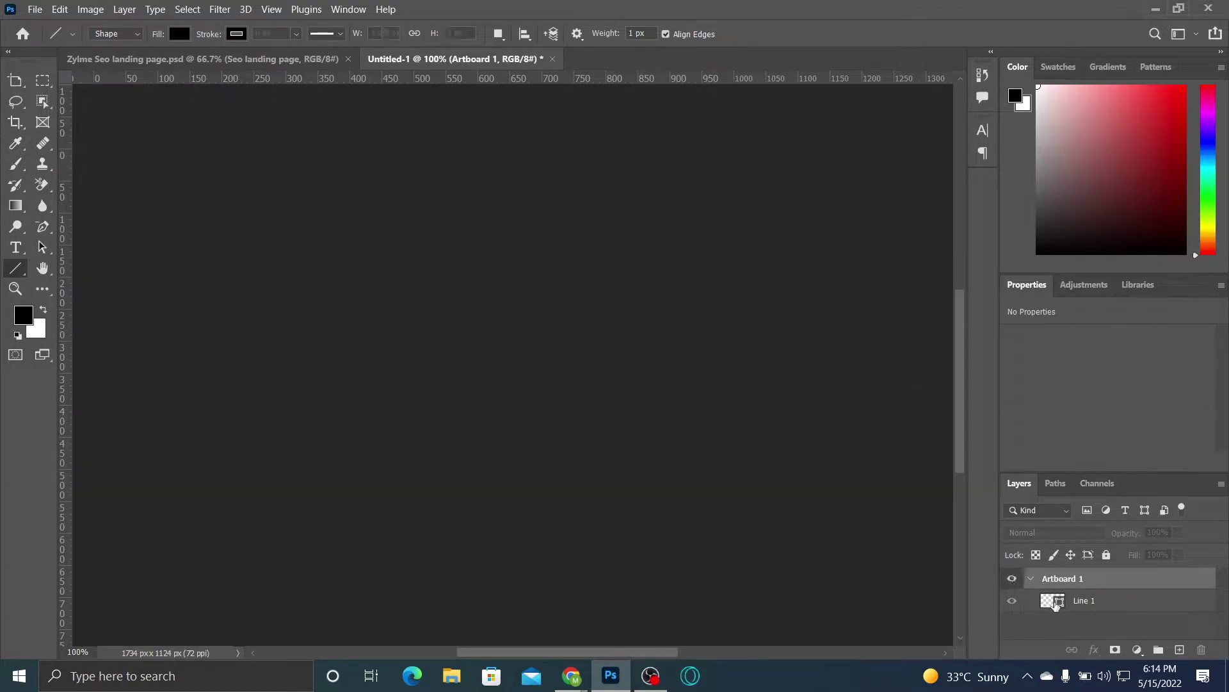
left_click(1089, 601)
left_click(1050, 580)
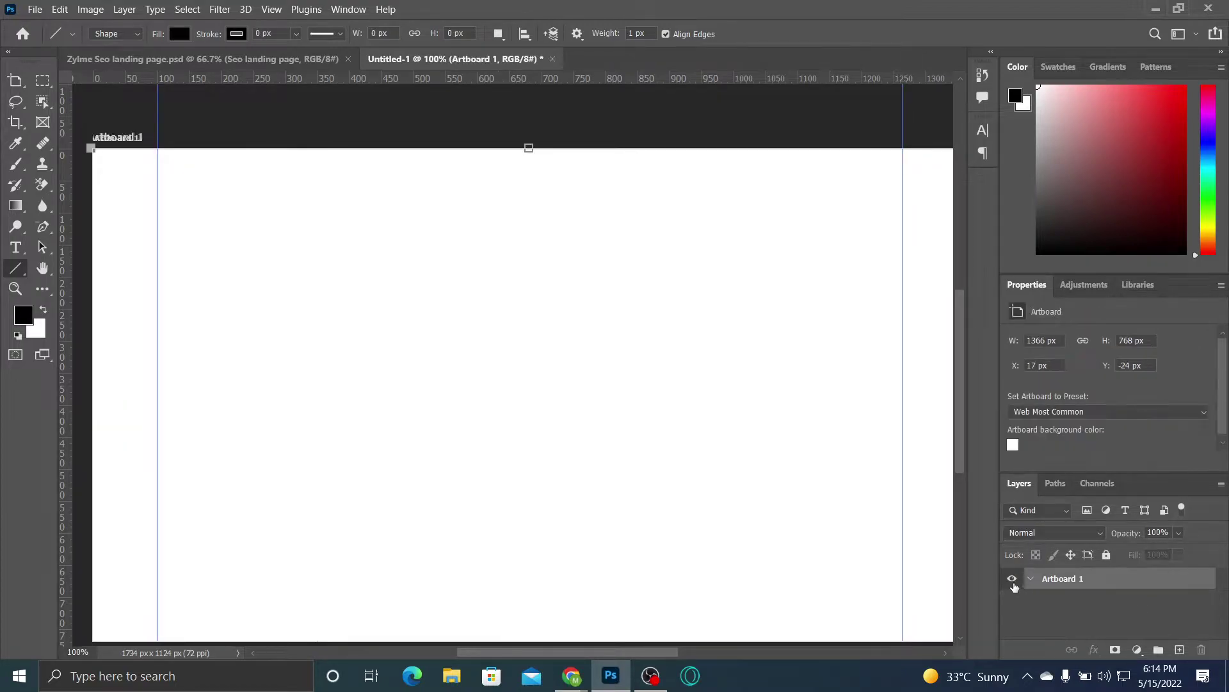
left_click(1091, 607)
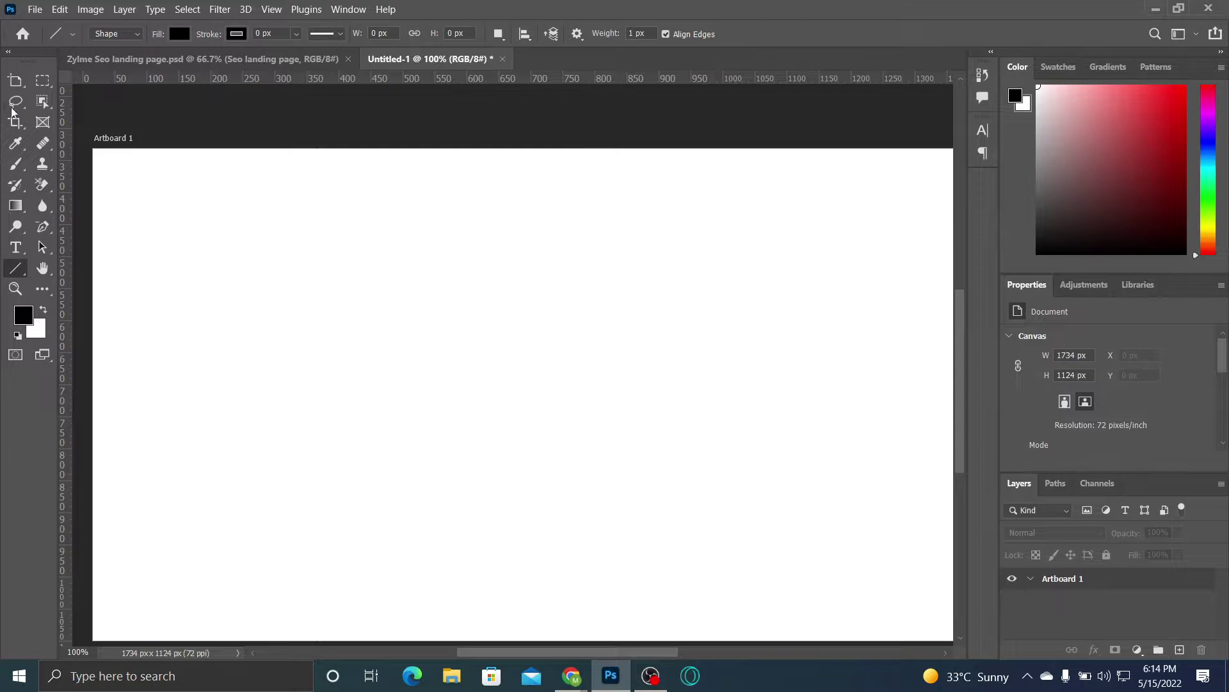
Step: Draw a horizontal black line about 1366 px wide across the artboard at about Y 282 px
left_click(15, 81)
key("m")
left_click_drag(268, 239, 265, 184)
left_click(15, 268)
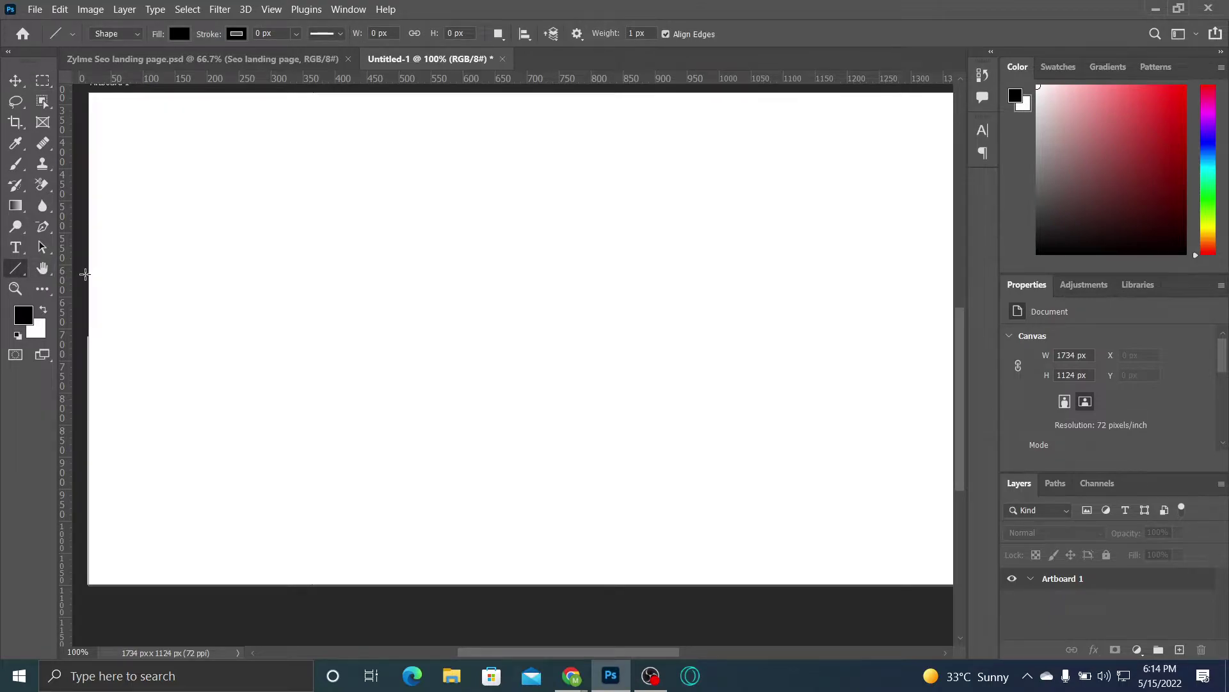
mouse_move(88, 274)
left_mouse_down()
mouse_move(223, 269)
mouse_move(379, 289)
mouse_move(987, 286)
mouse_move(795, 286)
mouse_move(853, 283)
left_mouse_up()
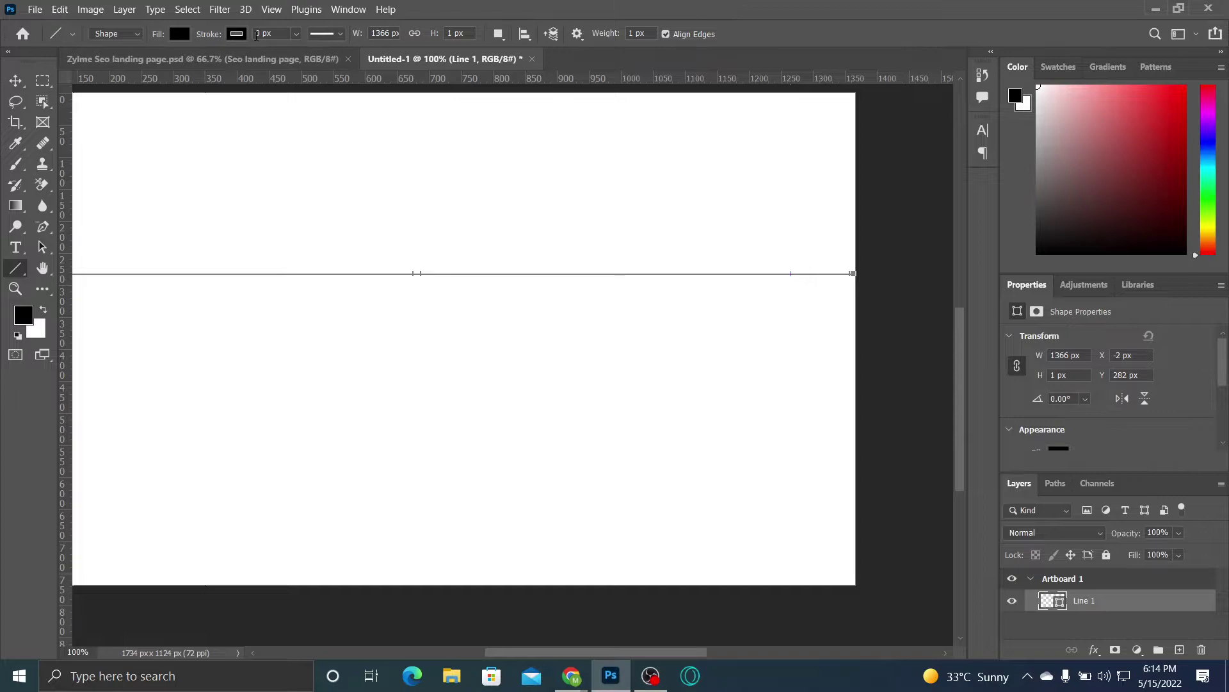
Step: Set the black line's height to 6 px
left_click(334, 34)
left_click(335, 34)
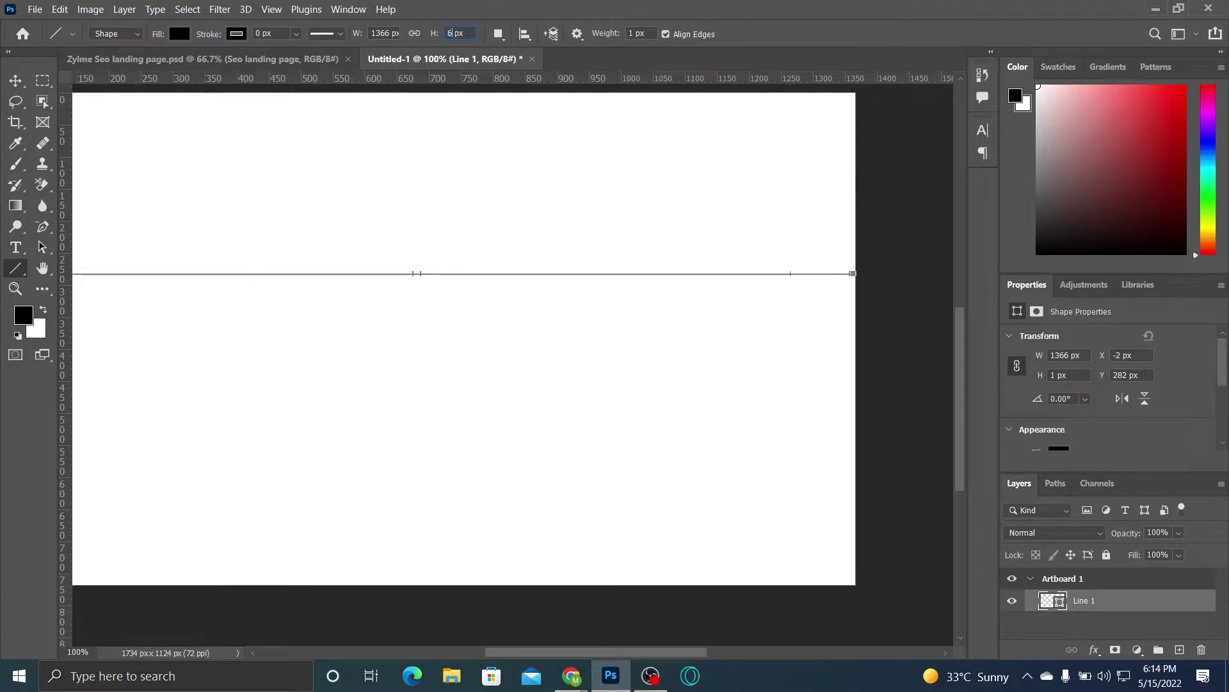
type("6")
key("BackSpace")
key("Return")
Step: Move the 6 px line to the artboard's top edge at X 0 px, Y 0 px
key("v")
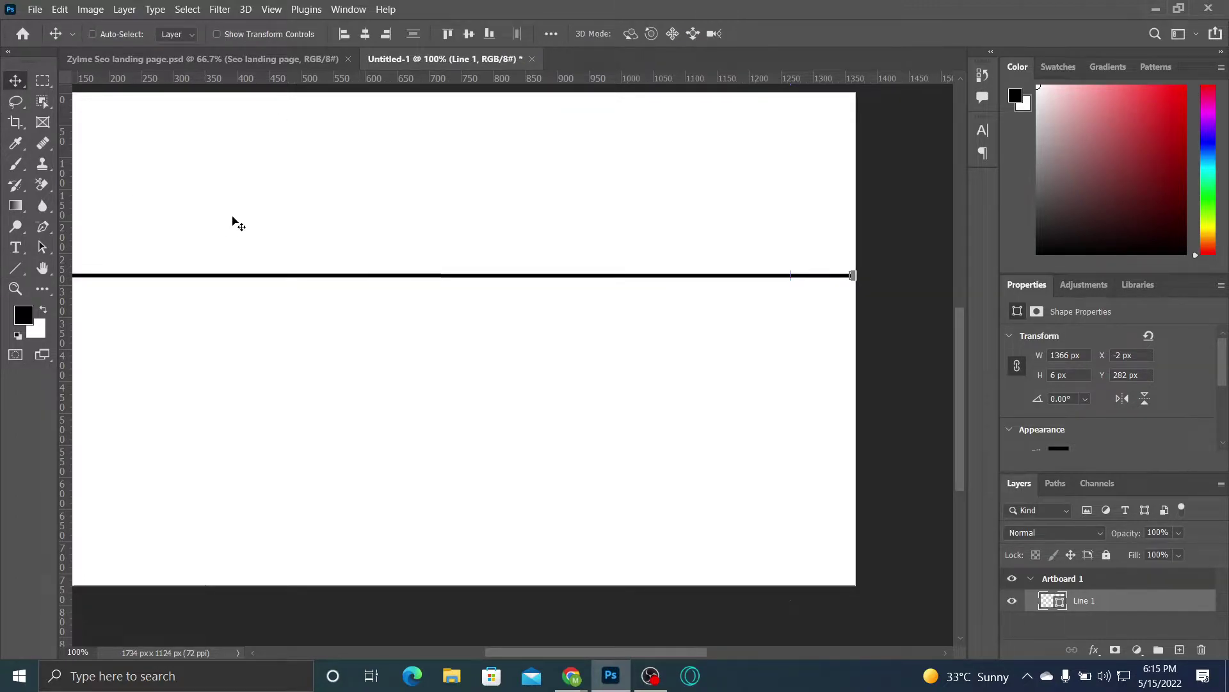
key("ctrl+minus")
left_click_drag(304, 306, 570, 307)
key("ctrl+plus")
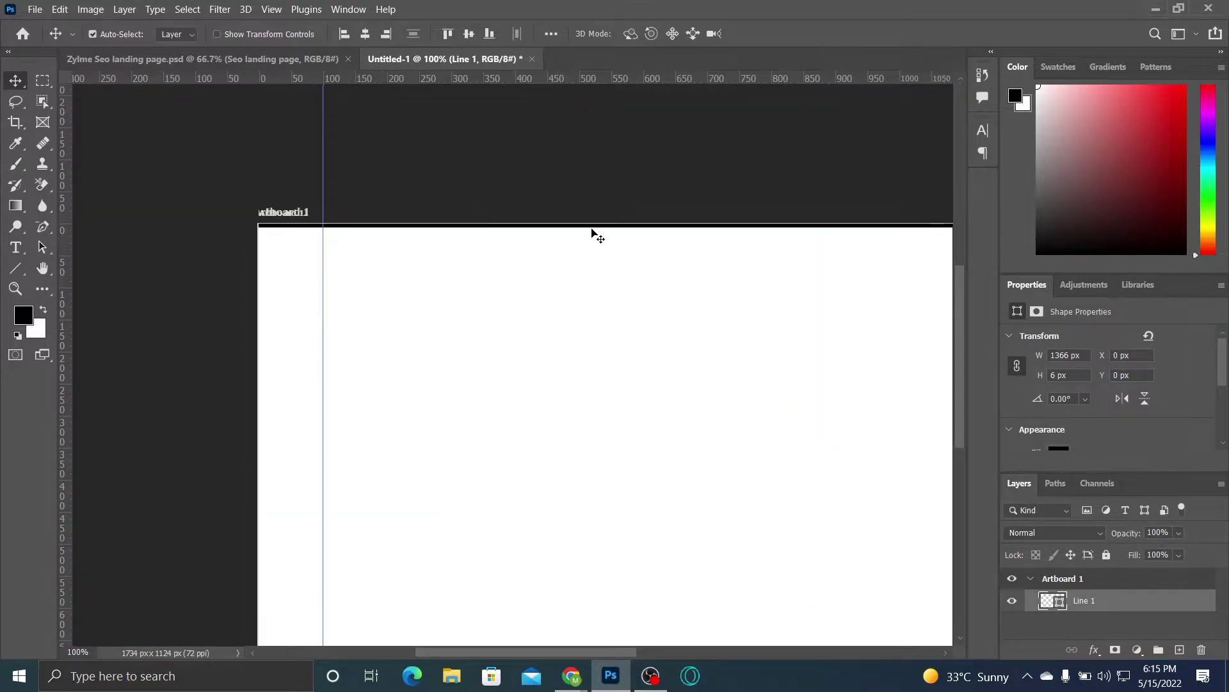
Step: Select the artboard with the Artboard tool and nudge it down to Y -16 px
key("shift+v")
left_click(593, 225)
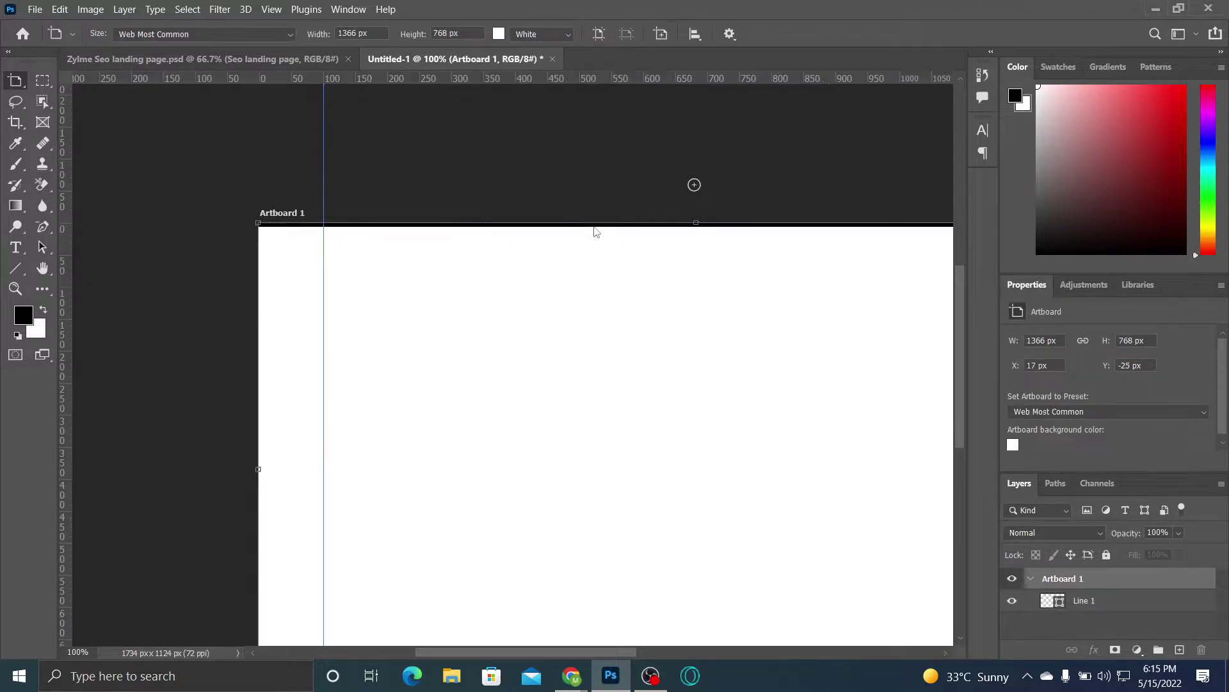
key("shift+v")
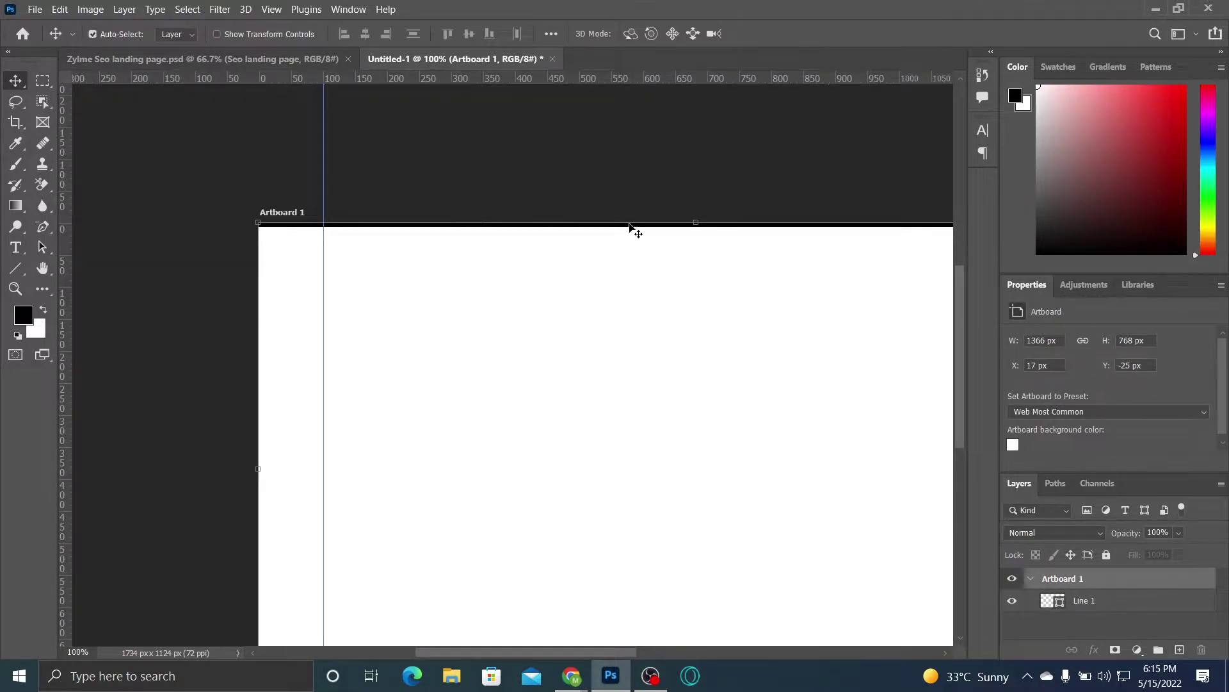
key("shift+v")
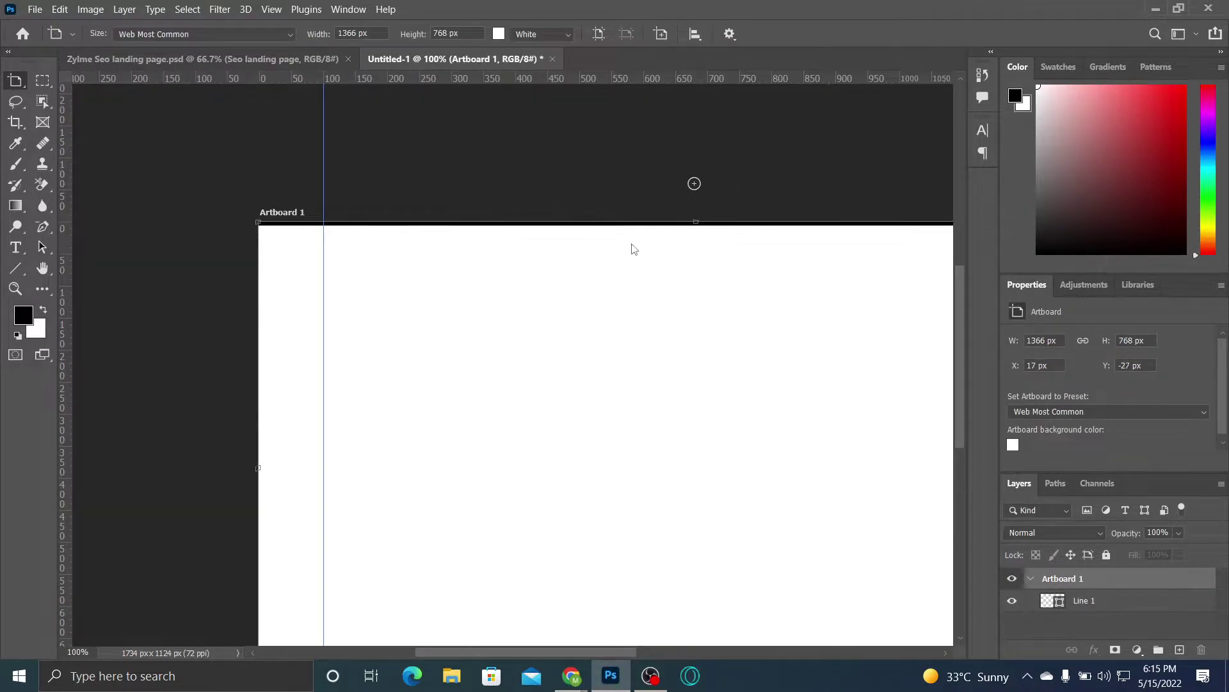
key("Down")
key("Down")
key("Down")
key("Down")
key("Down")
key("Down")
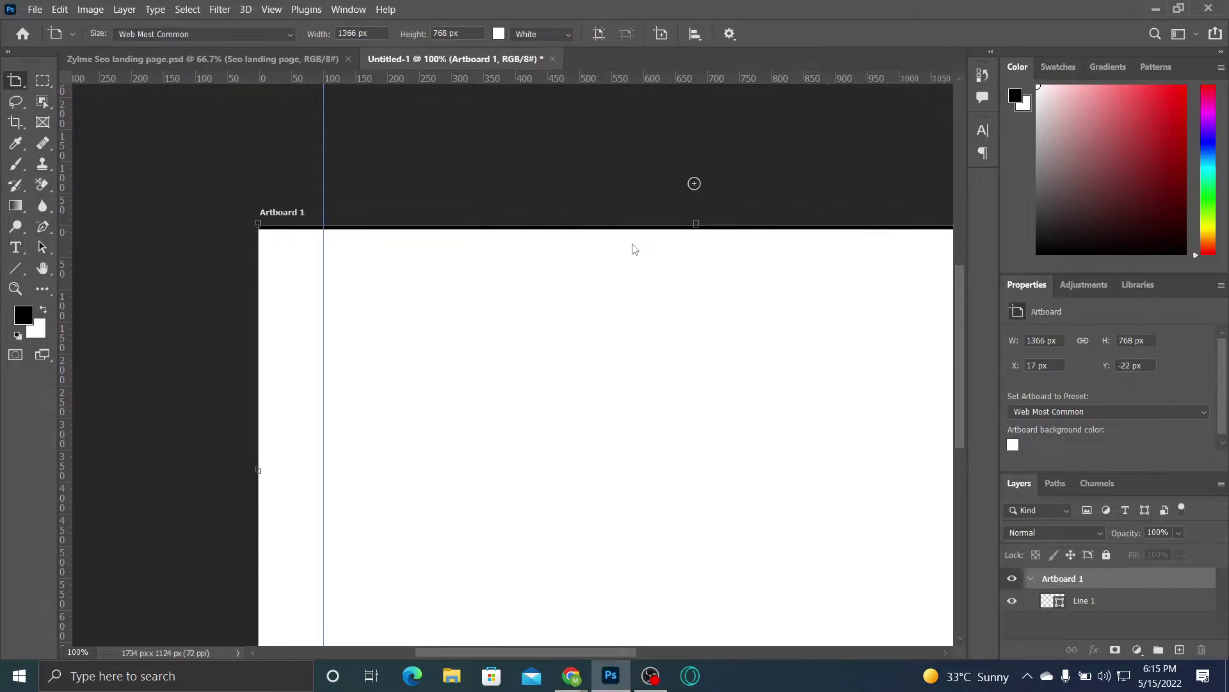
key("Down")
key("Down")
key("Down")
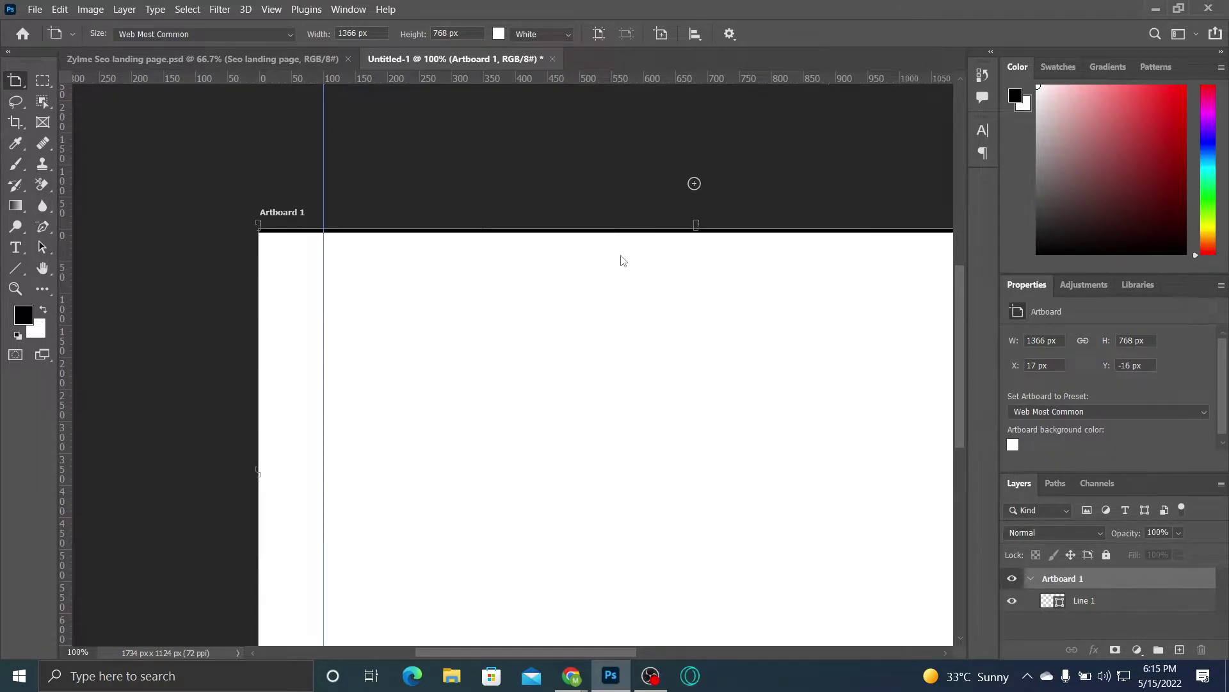
Step: Move the artboard up to Y -46 px with the Move tool
left_click_drag(608, 270, 453, 186)
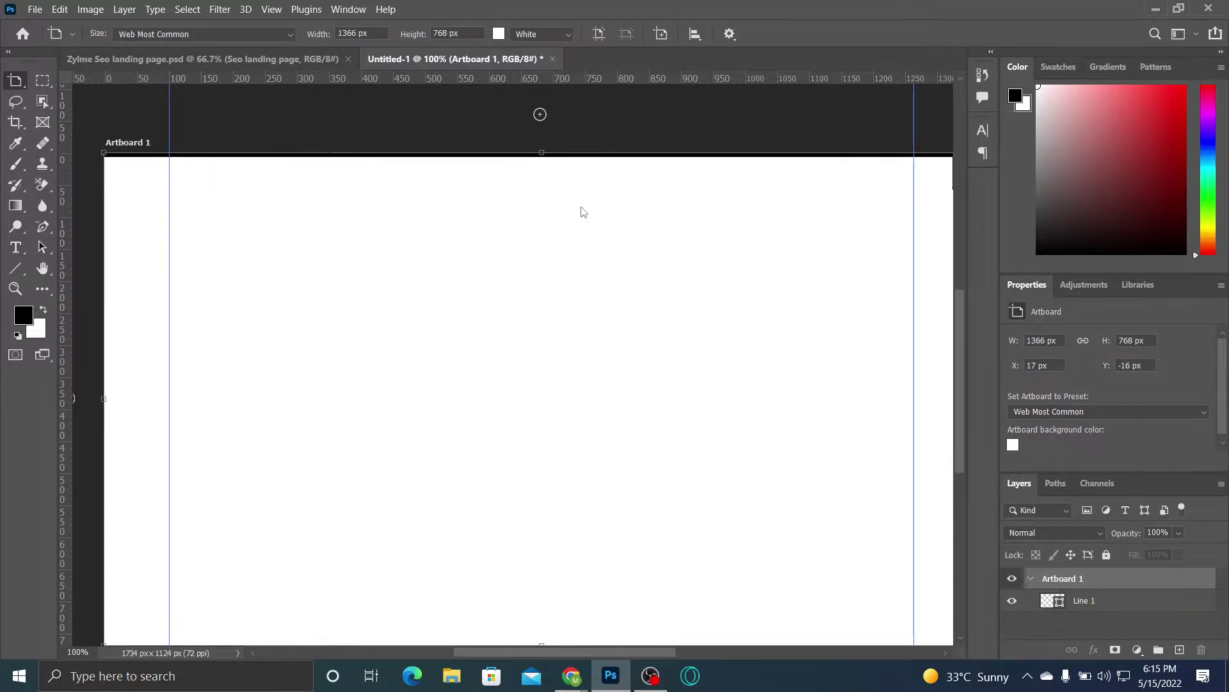
key("v")
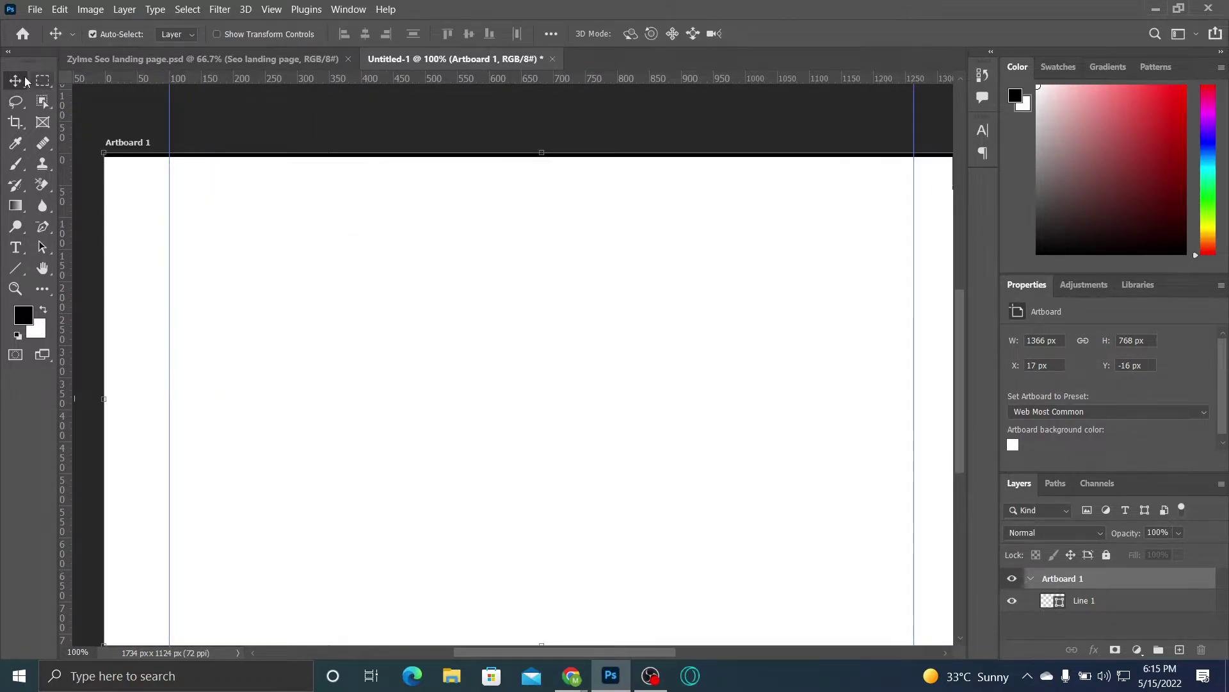
right_click(15, 81)
left_click(41, 82)
left_click_drag(301, 154, 301, 136)
left_click(312, 217)
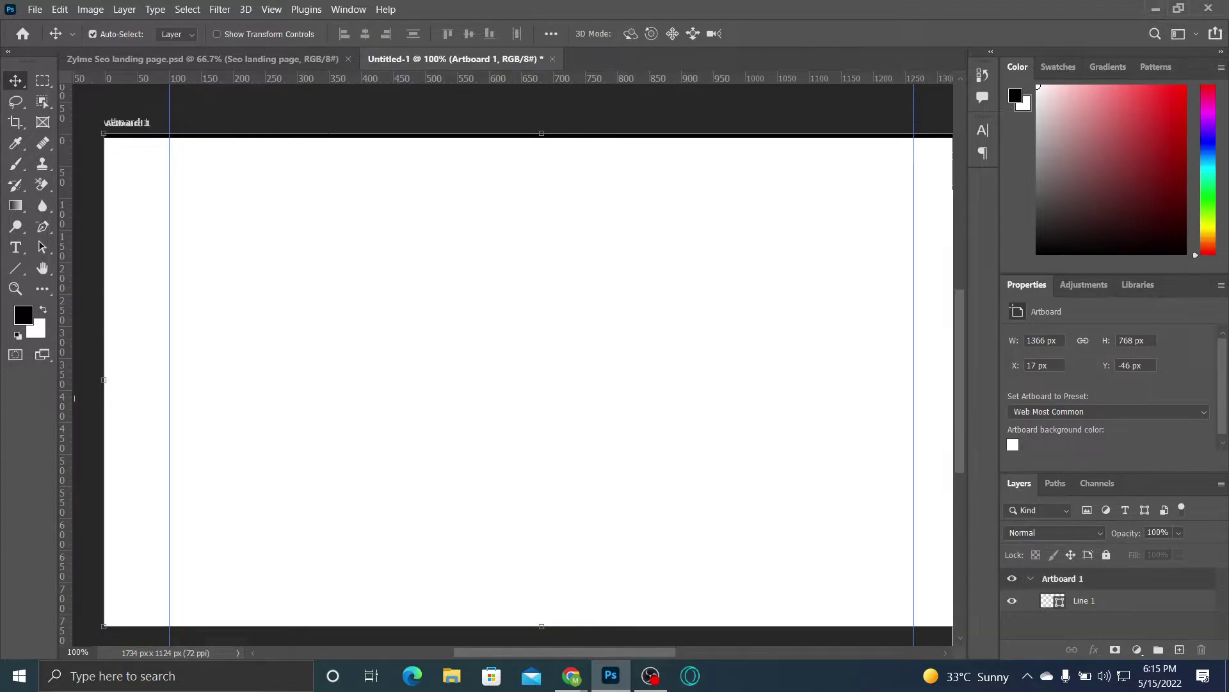
Step: Select the Line 1 layer and nudge the line vertically to Y 1 px
left_click(1181, 579)
left_click(1166, 600)
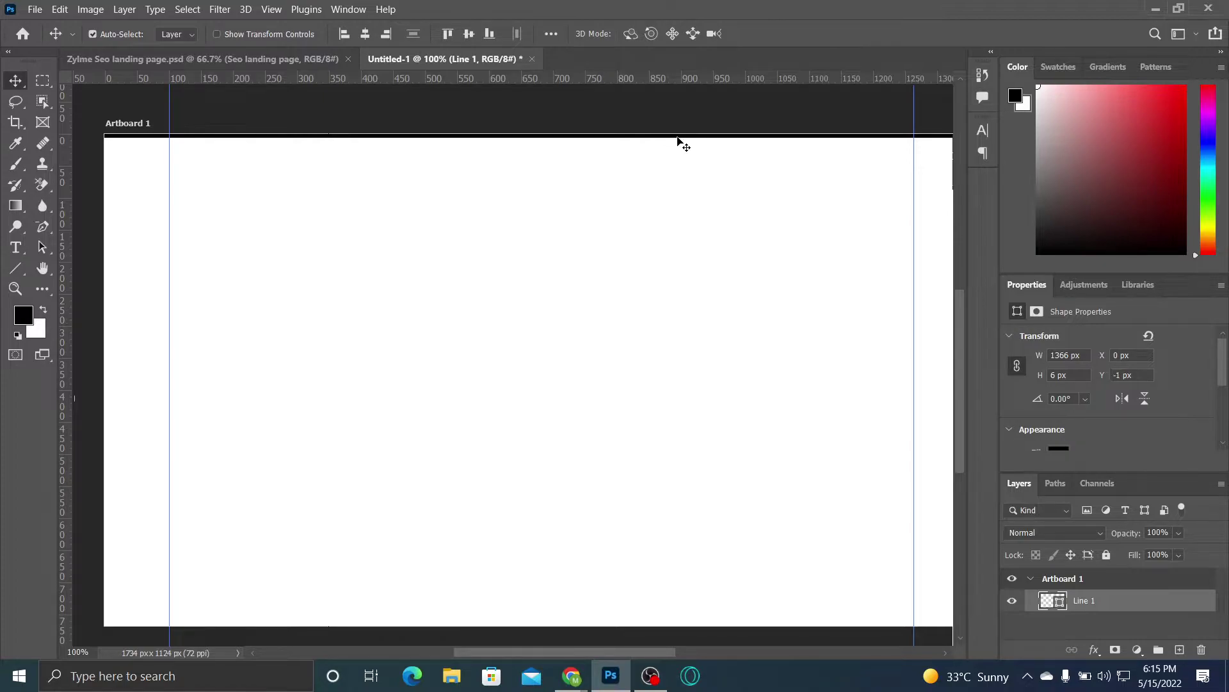
key("Down")
key("Down")
key("Up")
key("Up")
key("Up")
key("Up")
key("Up")
key("Down")
key("Down")
key("Down")
key("Down")
key("Down")
key("Down")
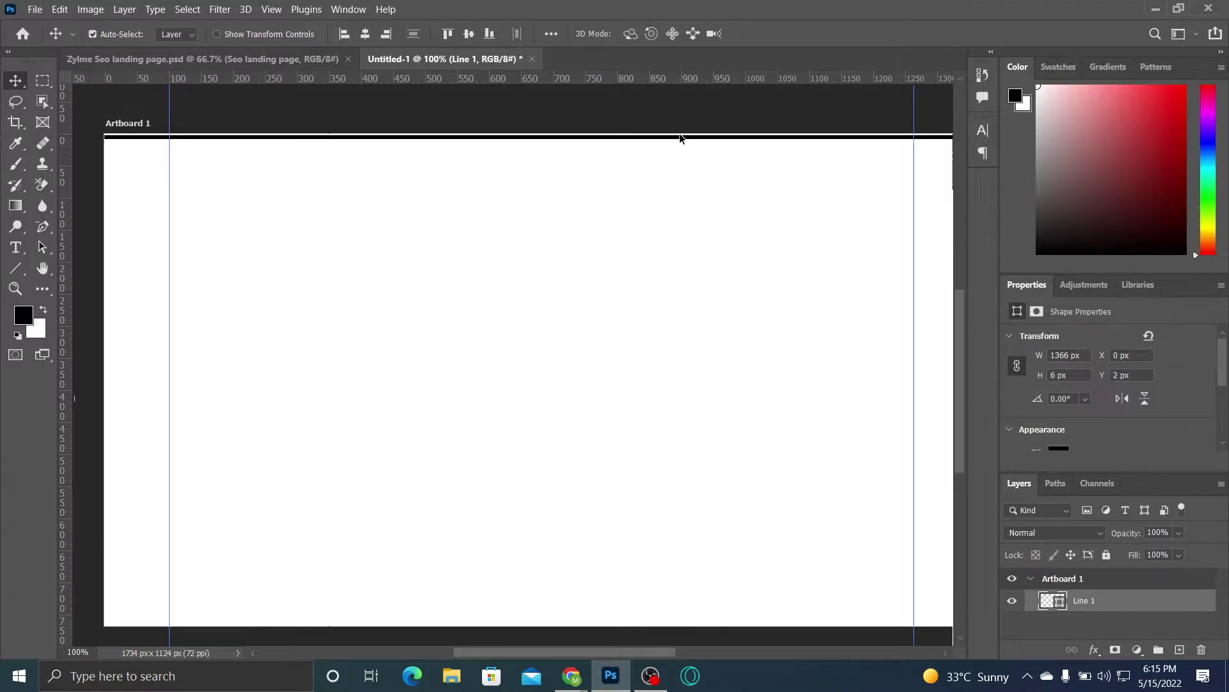
key("Up")
key("Up")
key("Down")
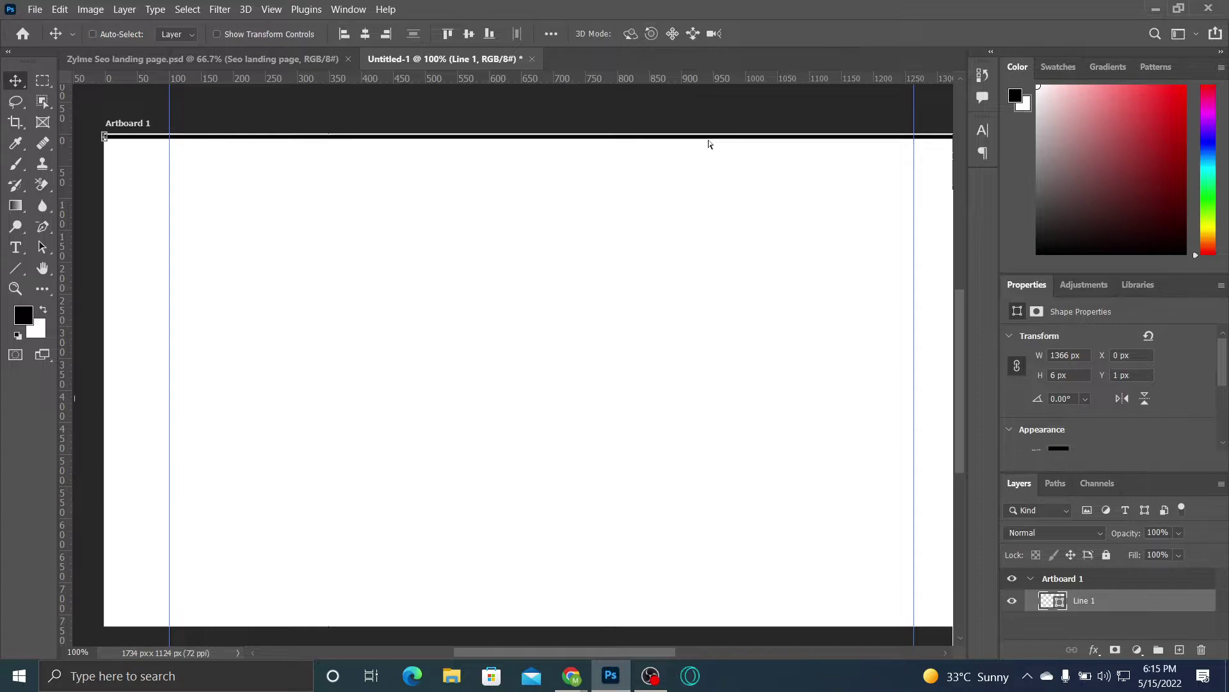
Step: Nudge the black line flush with the artboard's top edge at X -2 px, Y 0 px, and deselect its layer
key("ctrl+plus")
left_click_drag(685, 293, 863, 380)
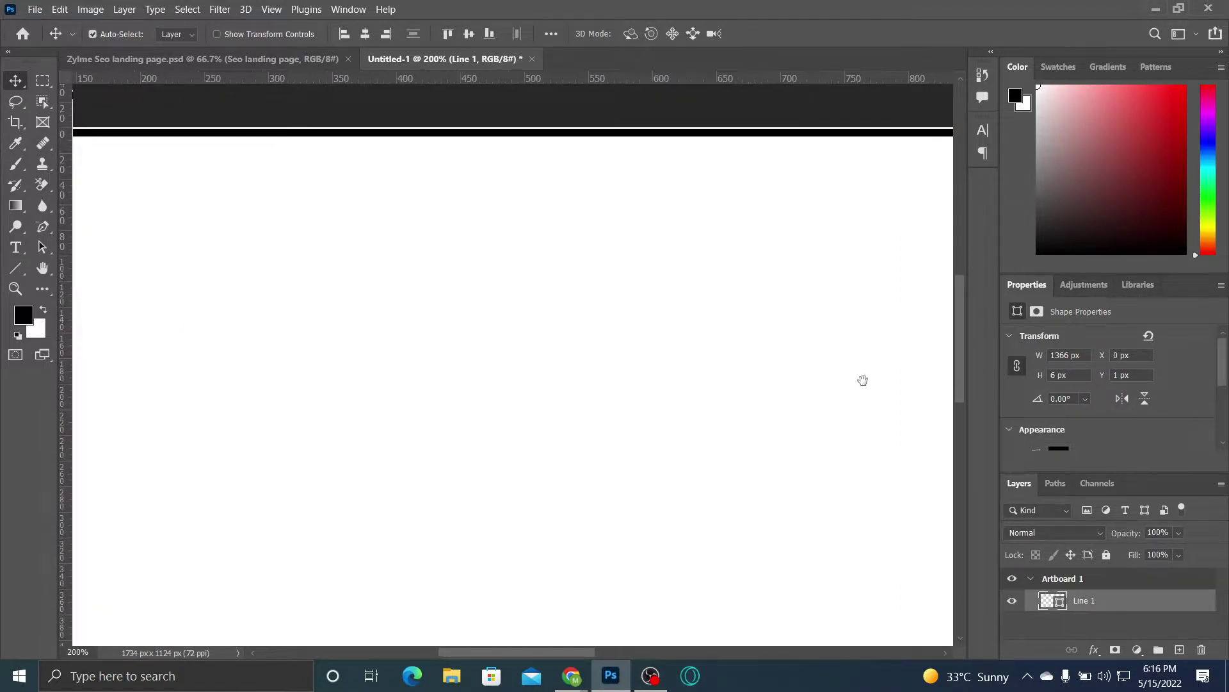
left_click_drag(214, 155, 475, 260)
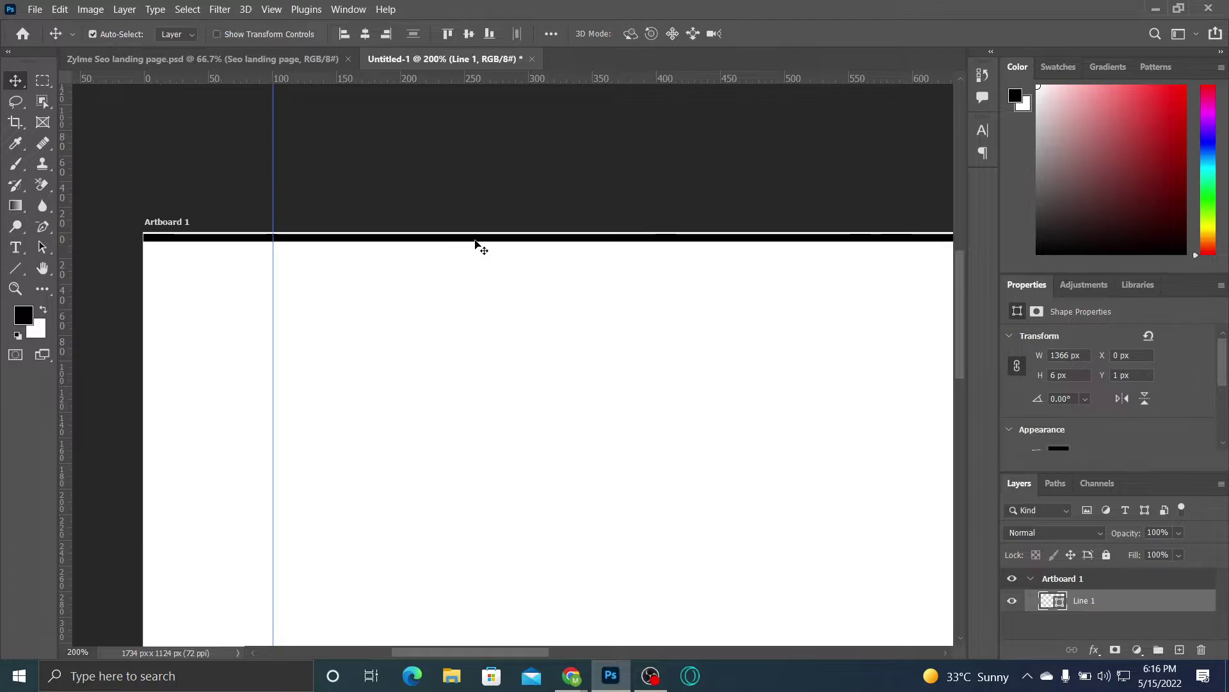
key("Up")
key("Up")
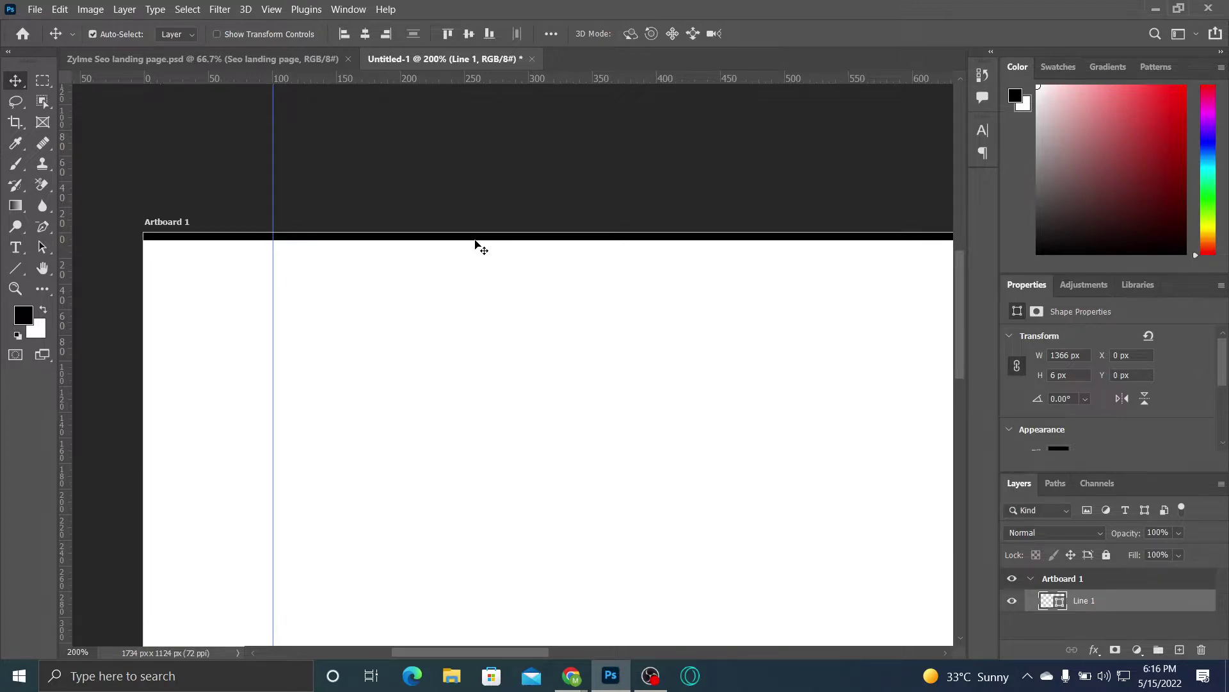
key("Left")
key("Left")
key("Down")
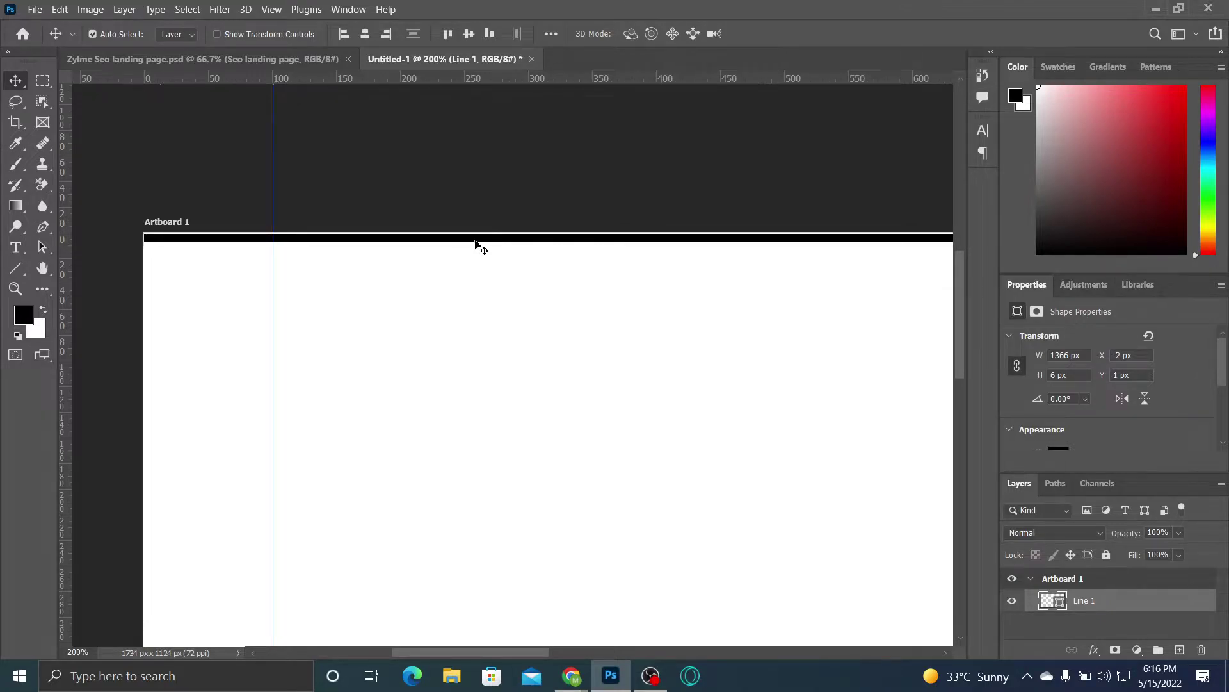
key("ctrl+semicolon")
left_click(434, 293)
key("ctrl+semicolon")
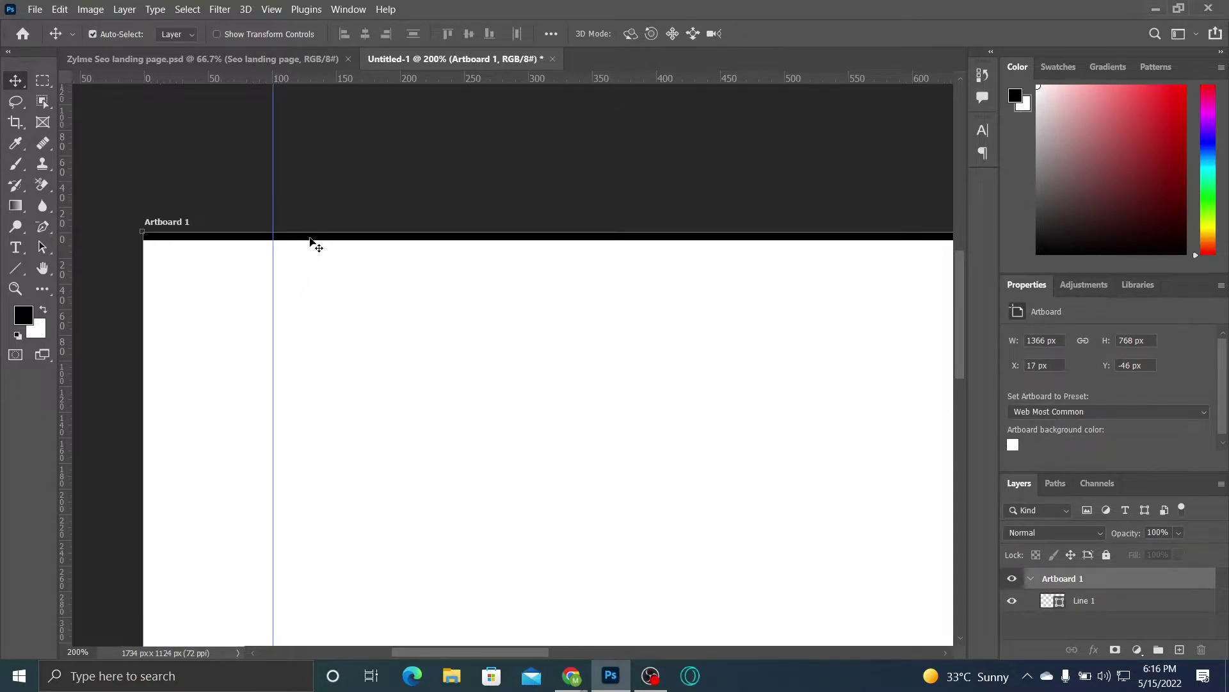
left_click(318, 275)
left_click_drag(368, 315, 263, 291)
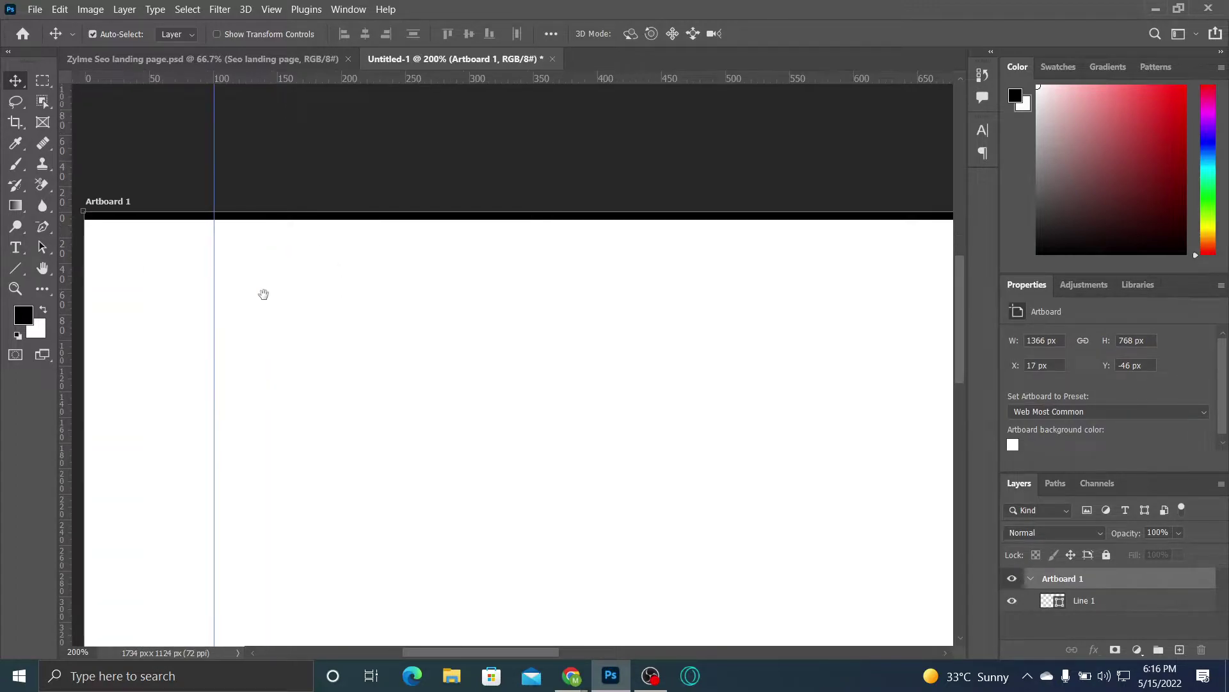
left_click(16, 268)
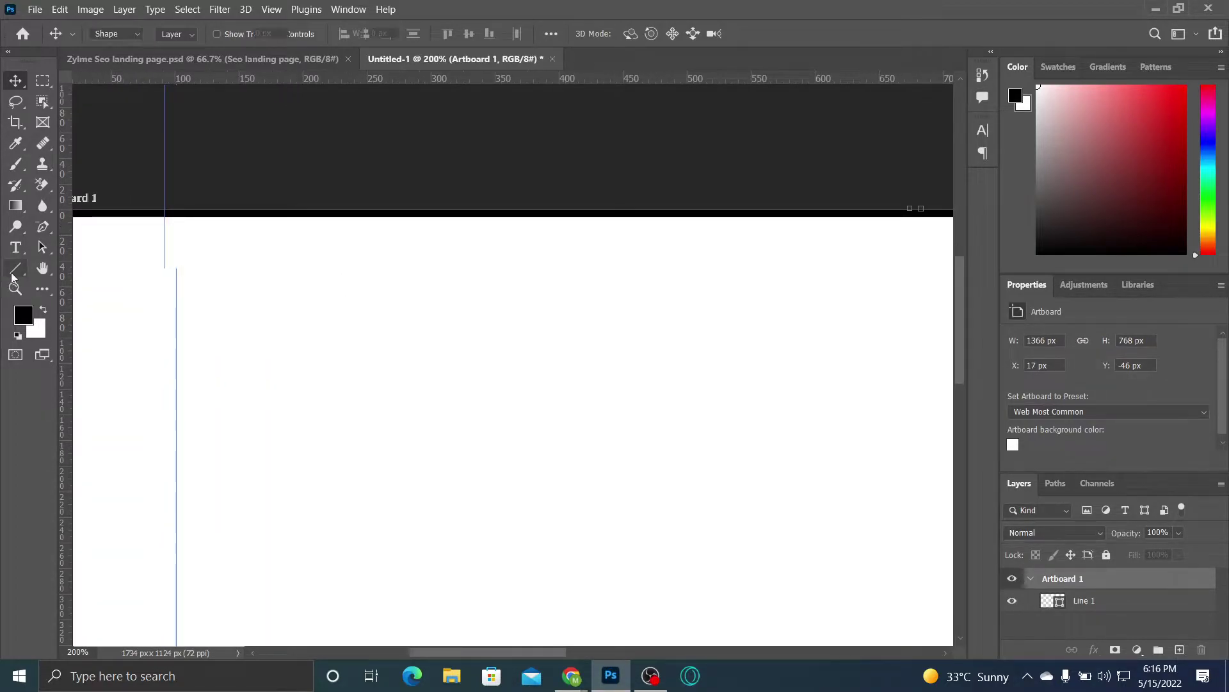
left_click(182, 36)
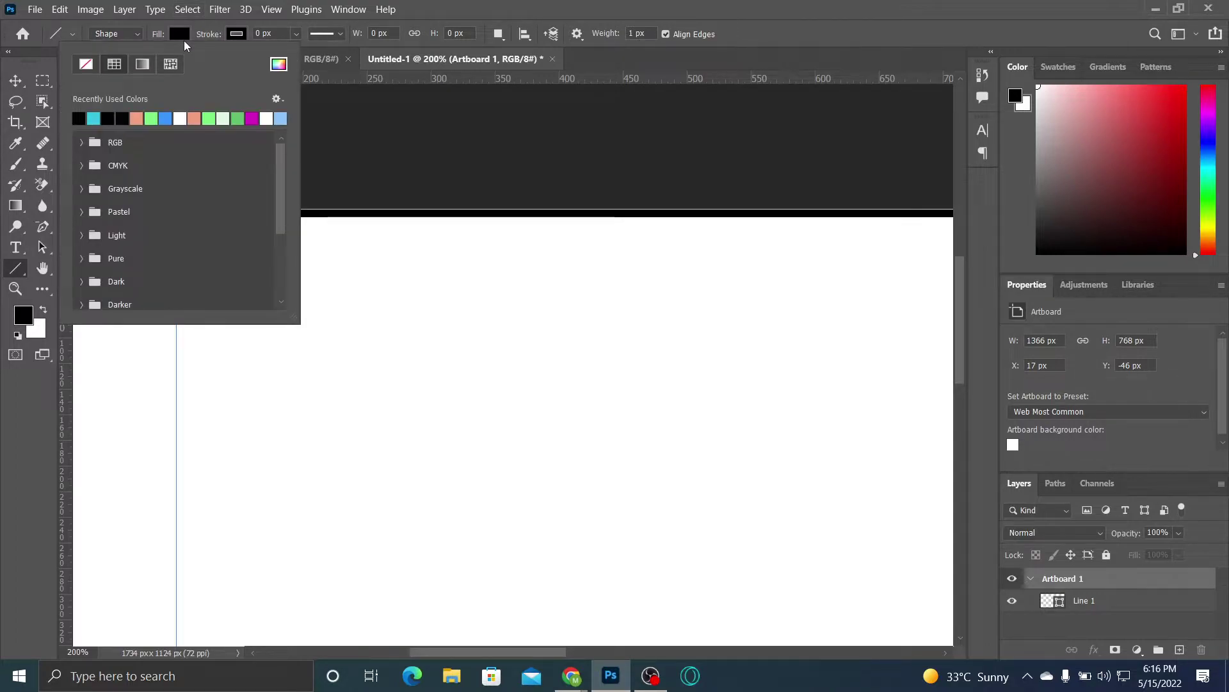
left_click(1128, 605)
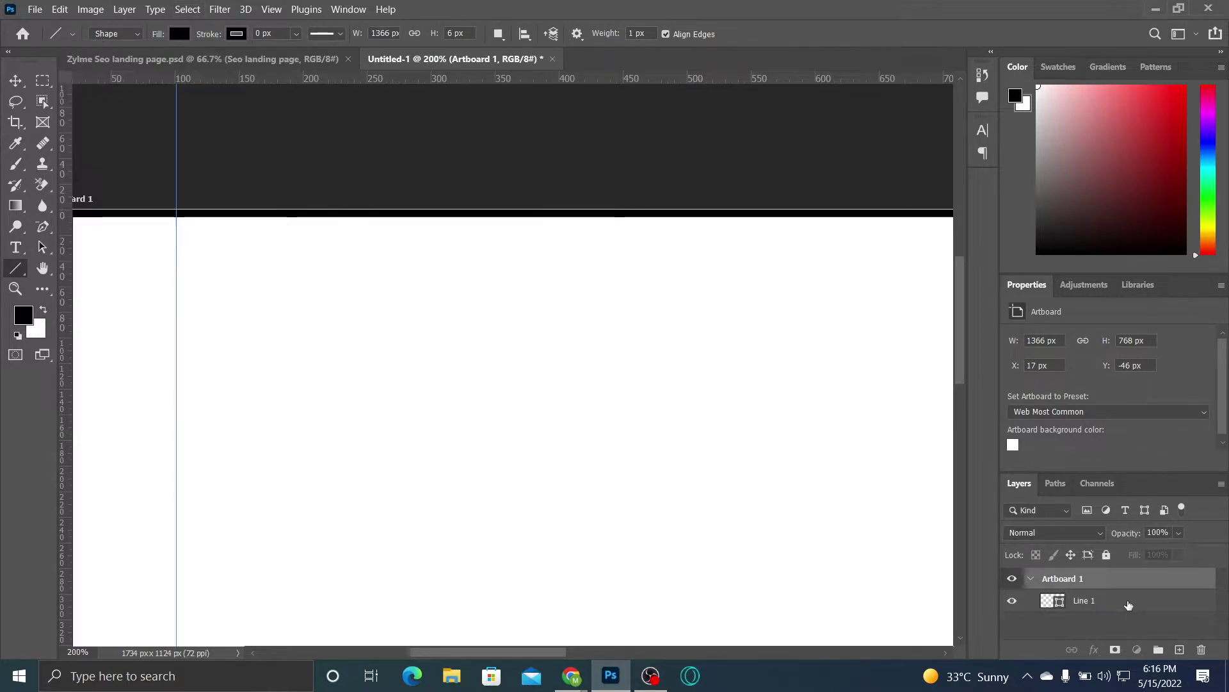
right_click(1128, 606)
left_click(950, 14)
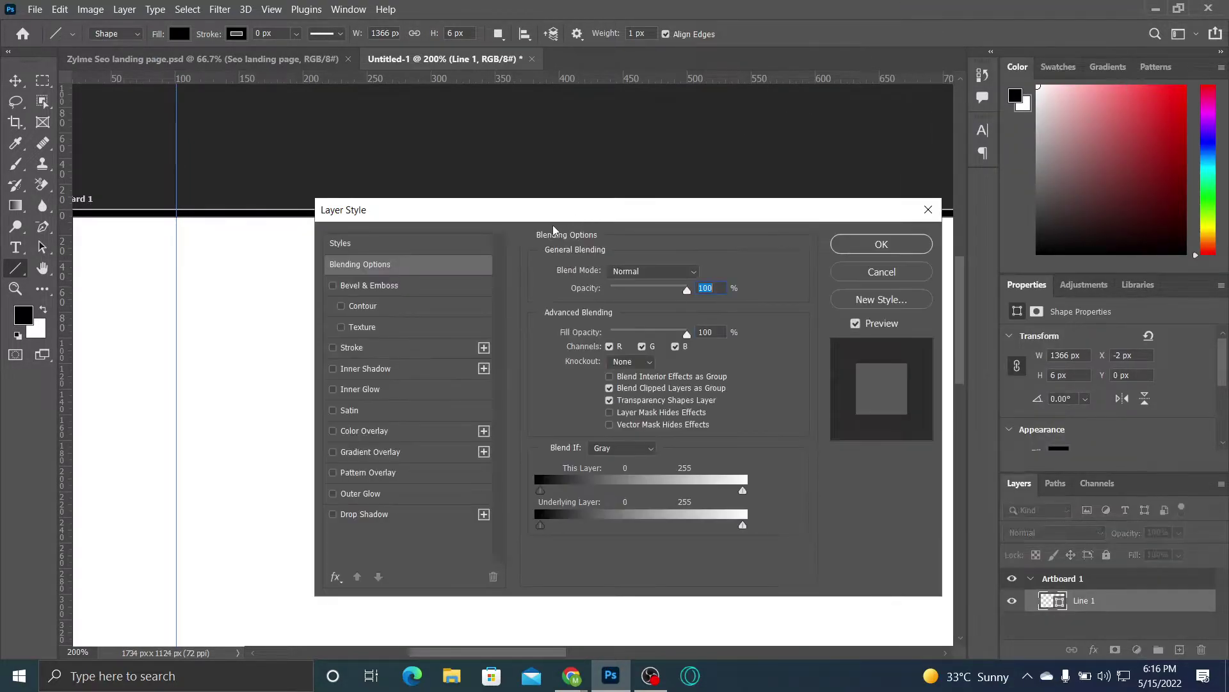
left_click_drag(522, 247, 900, 179)
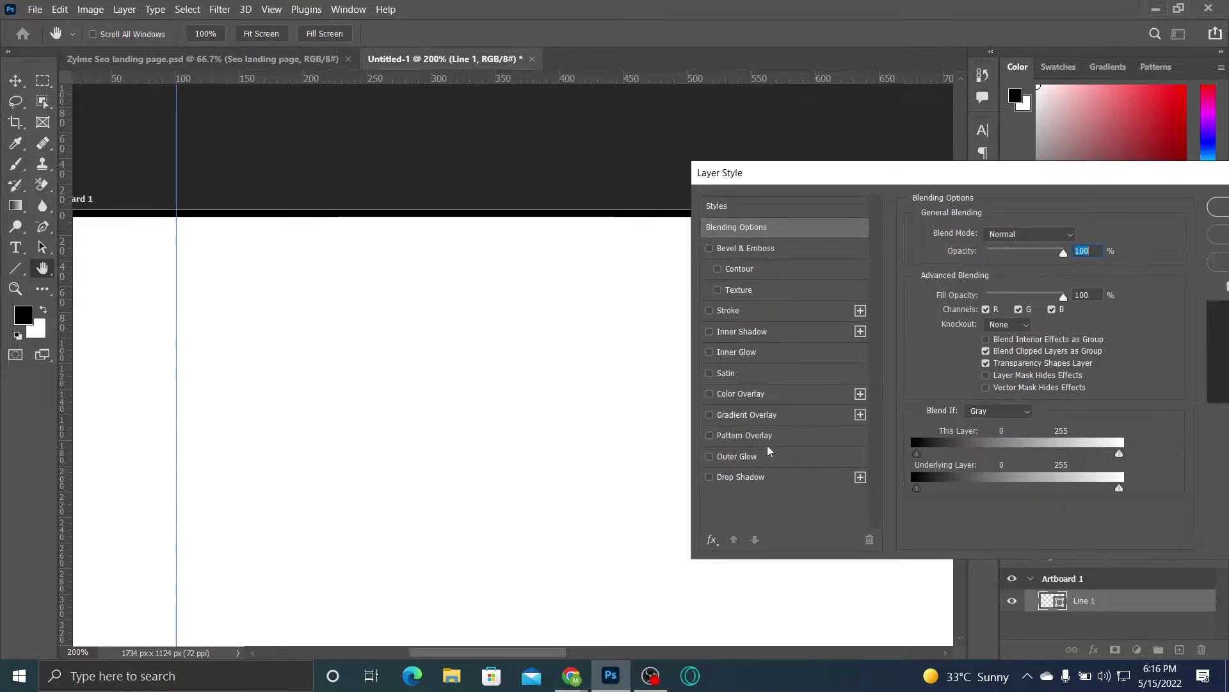
left_click(767, 415)
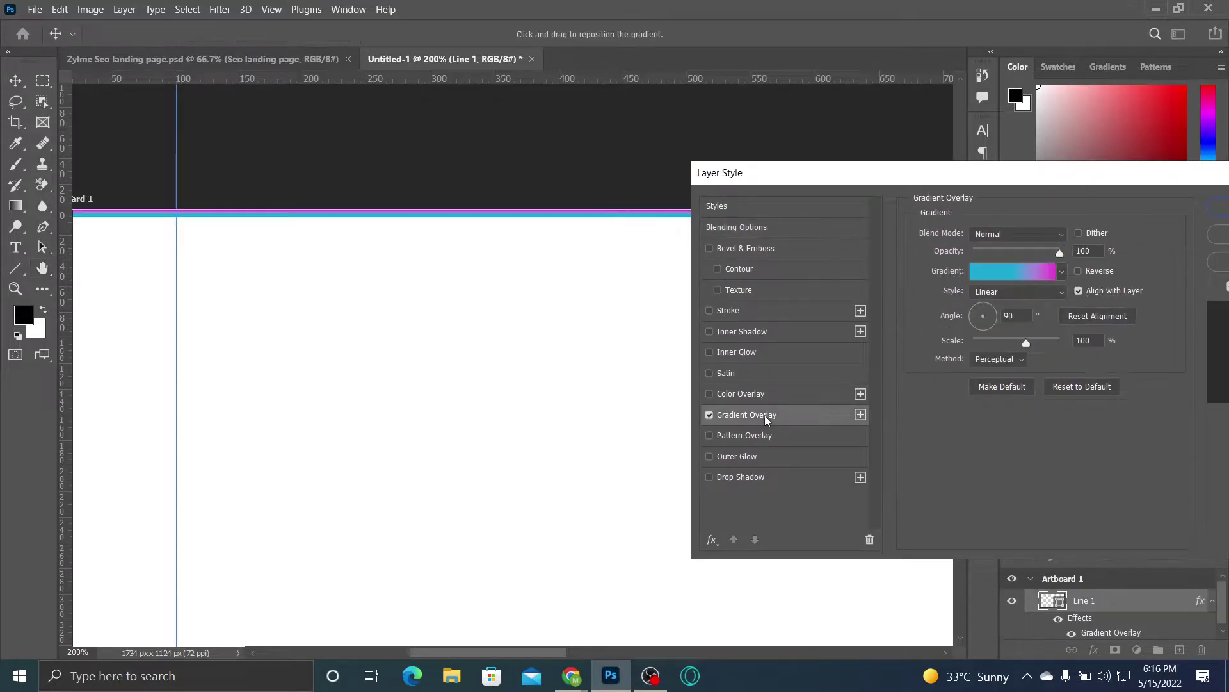
left_click_drag(975, 176, 881, 160)
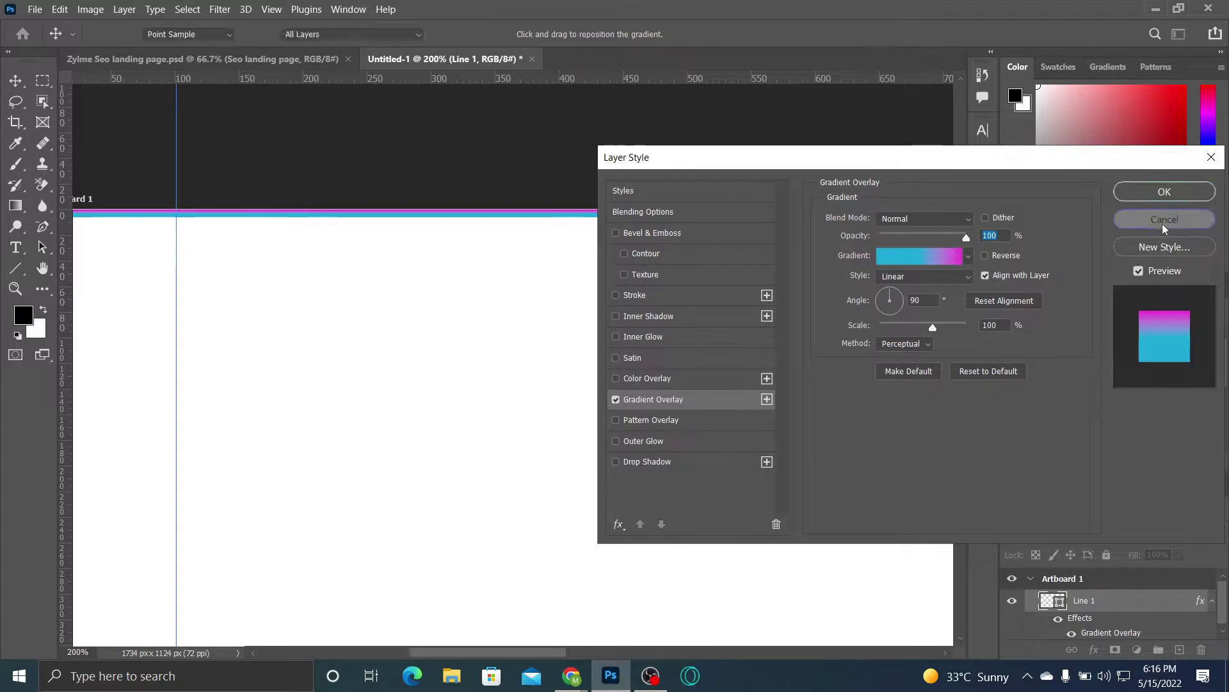
left_click(1165, 192)
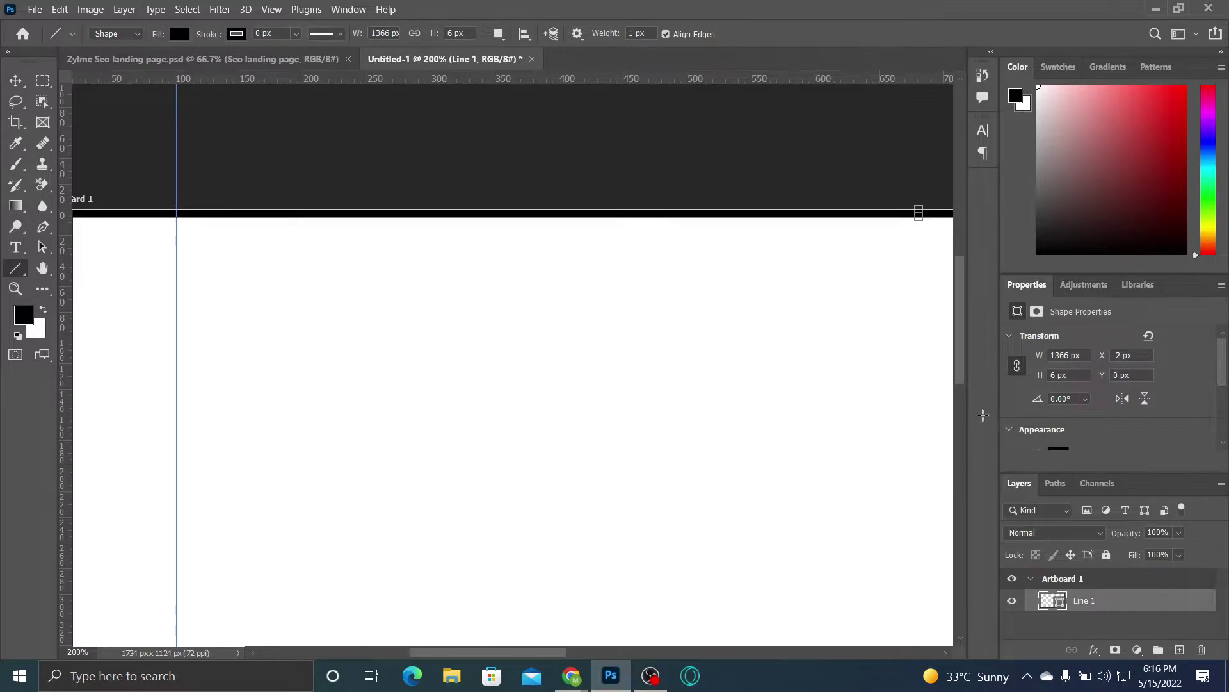
Step: Add a linear cyan-to-magenta Gradient Overlay to the Line 1 layer with a 3° angle
right_click(1100, 601)
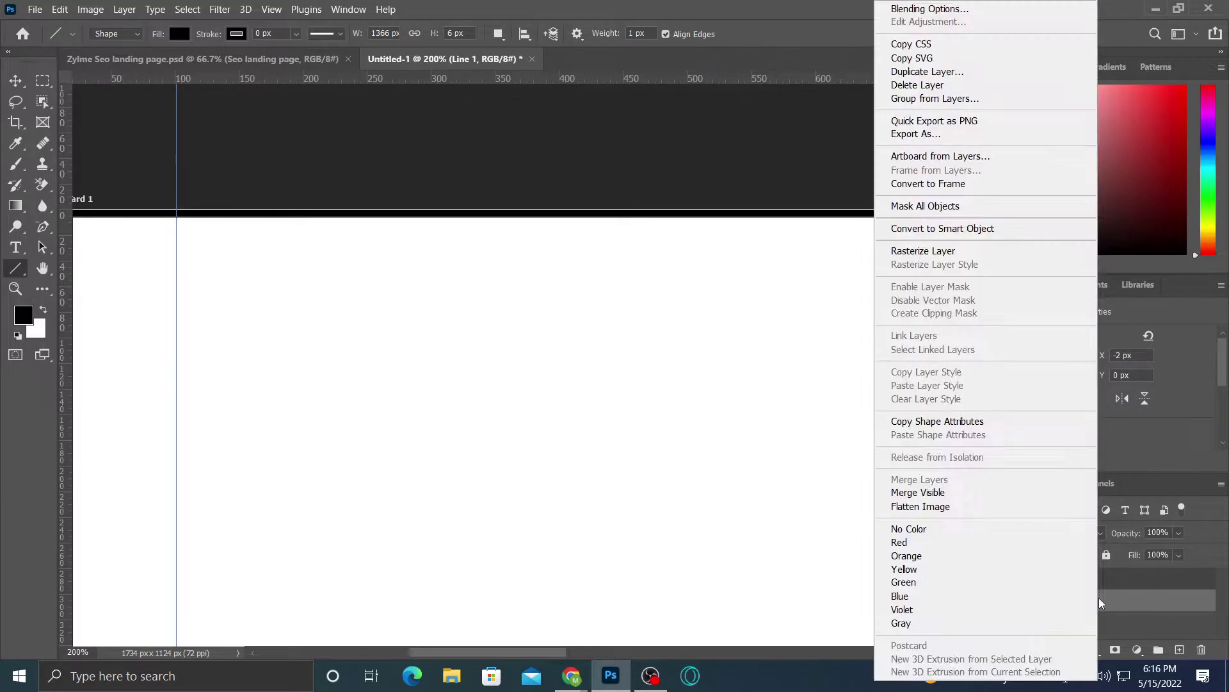
left_click(916, 11)
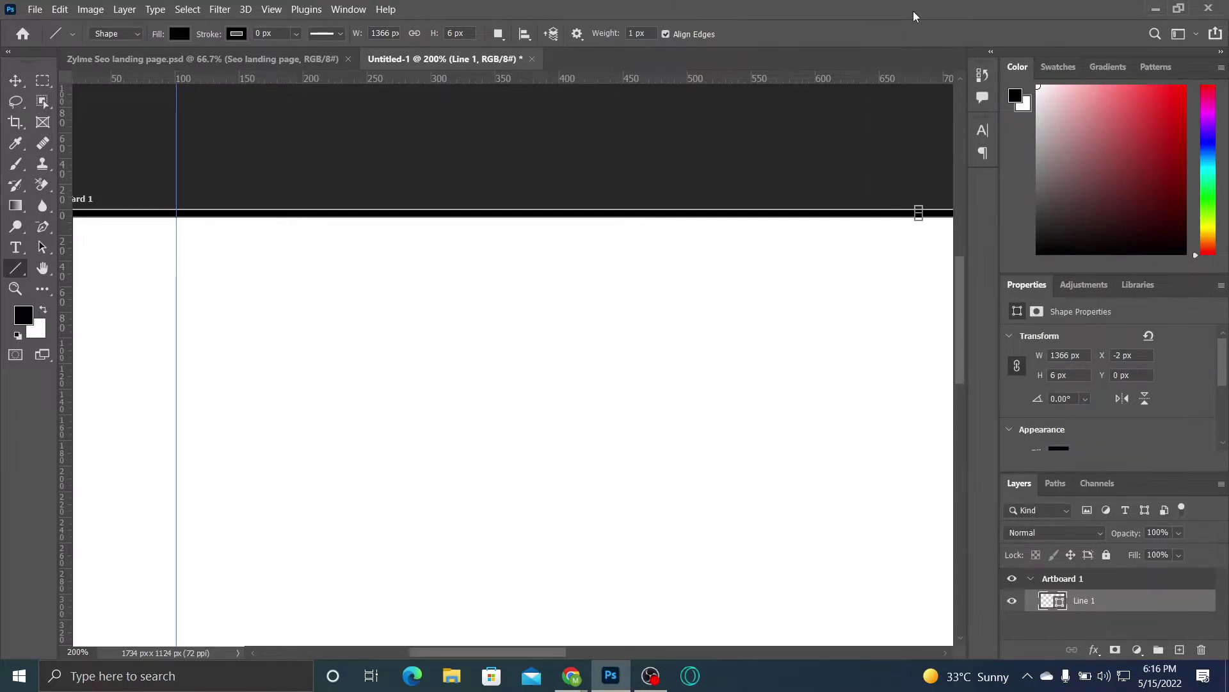
left_click_drag(832, 168, 625, 68)
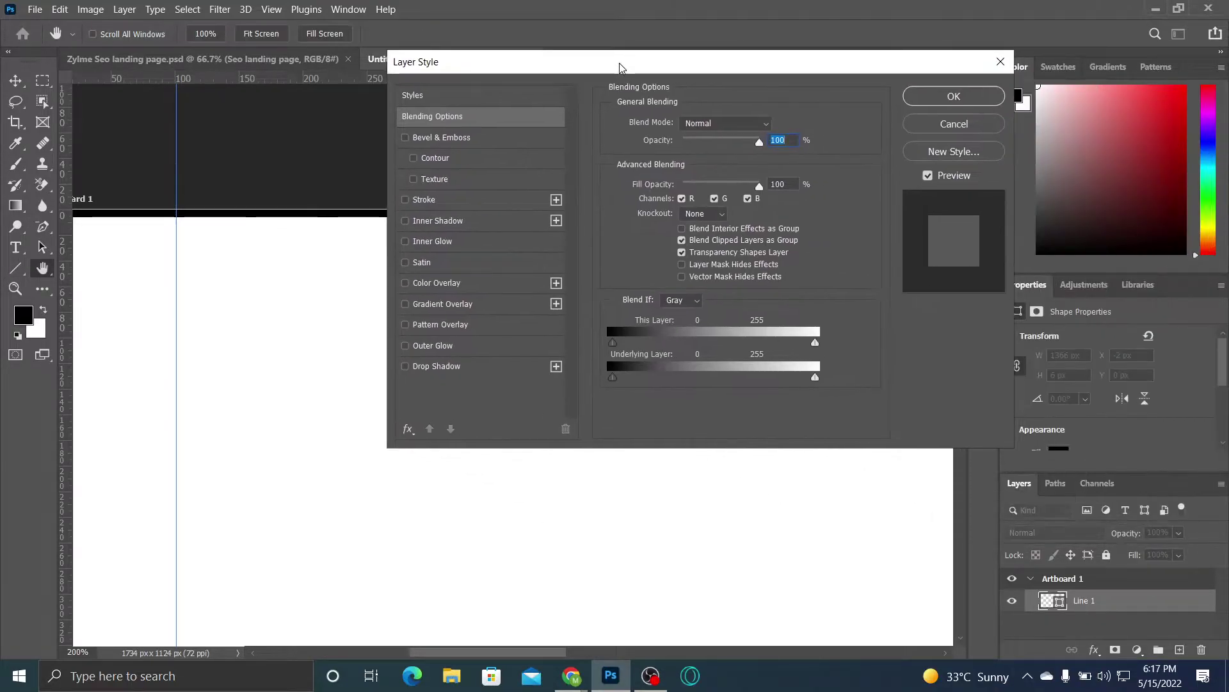
left_click(432, 305)
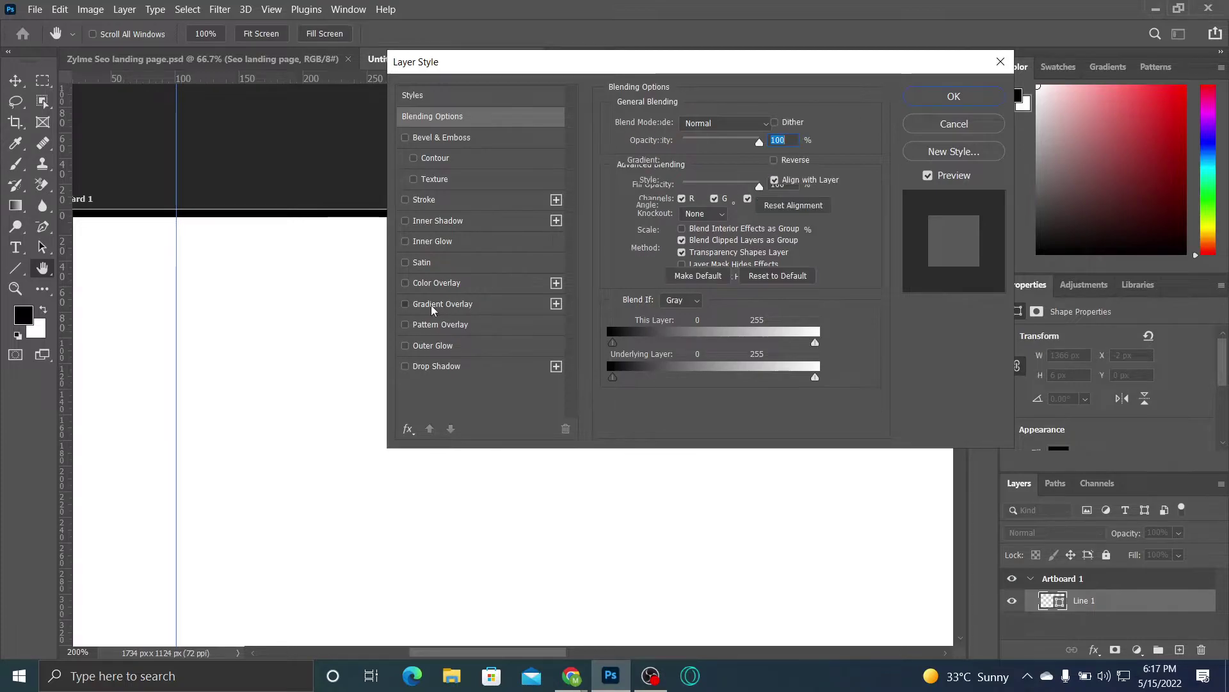
left_click_drag(627, 70, 719, 250)
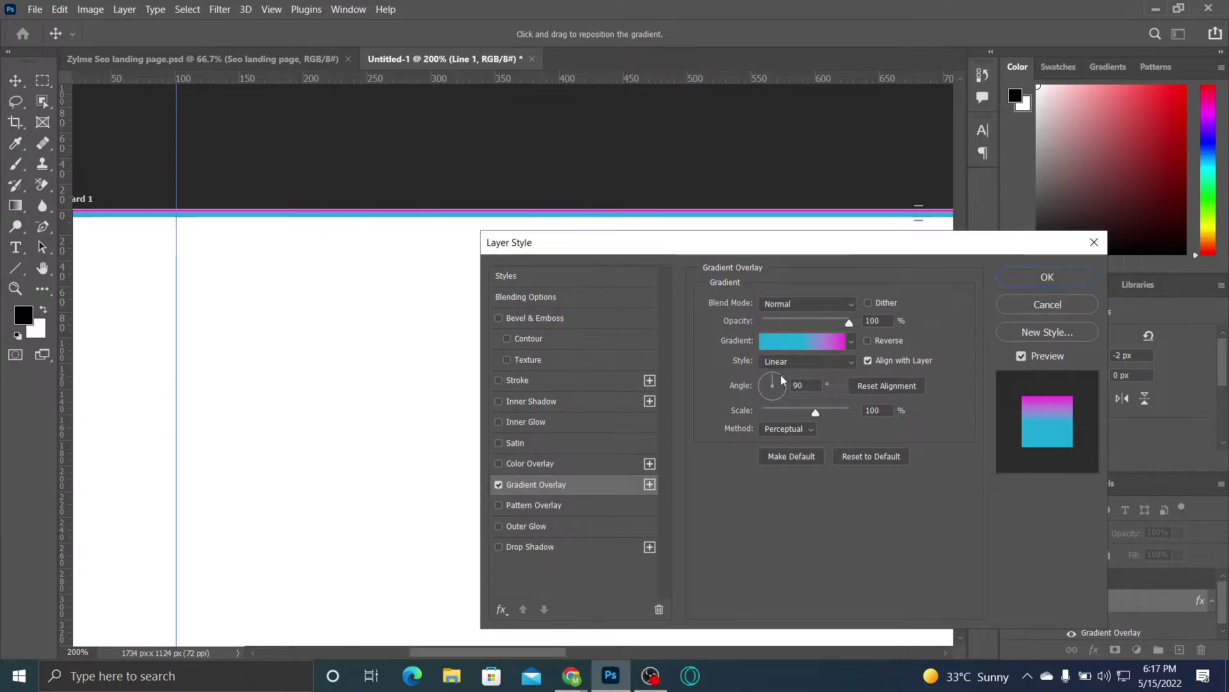
mouse_move(769, 374)
left_mouse_down()
mouse_move(758, 390)
mouse_move(775, 373)
mouse_move(785, 385)
left_mouse_up()
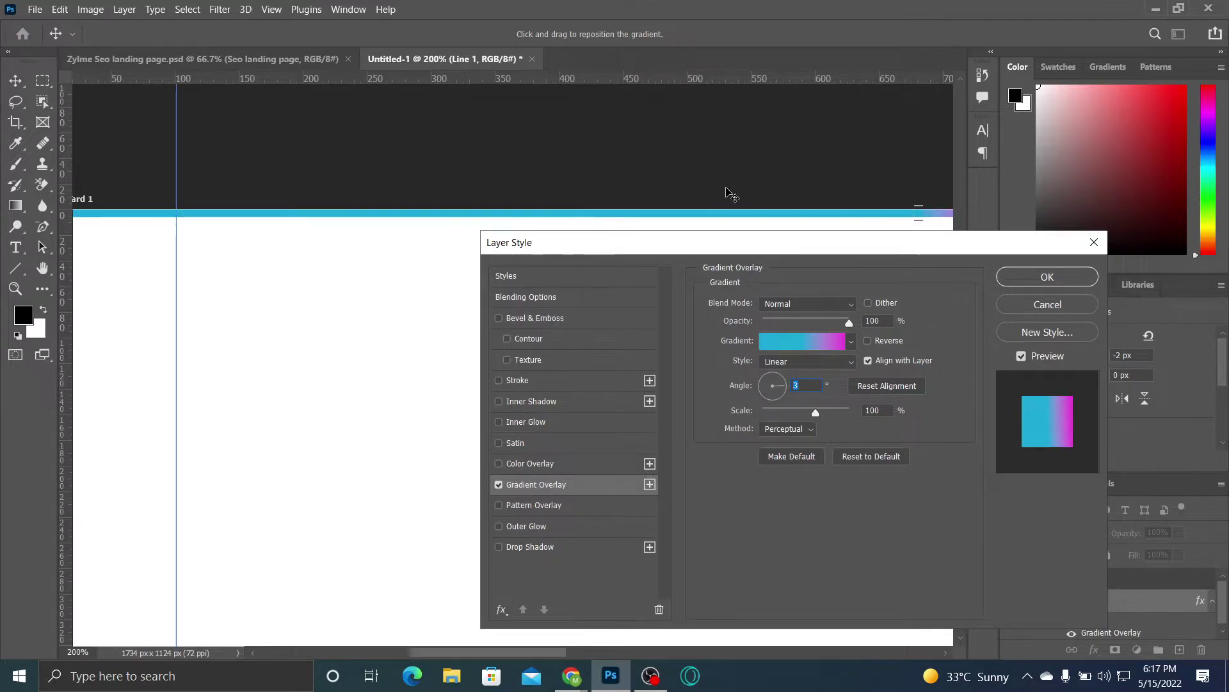
Step: Move the magenta stop of Line 1's overlay gradient to location 50% for a hard split from the cyan
left_click_drag(741, 198, 497, 120)
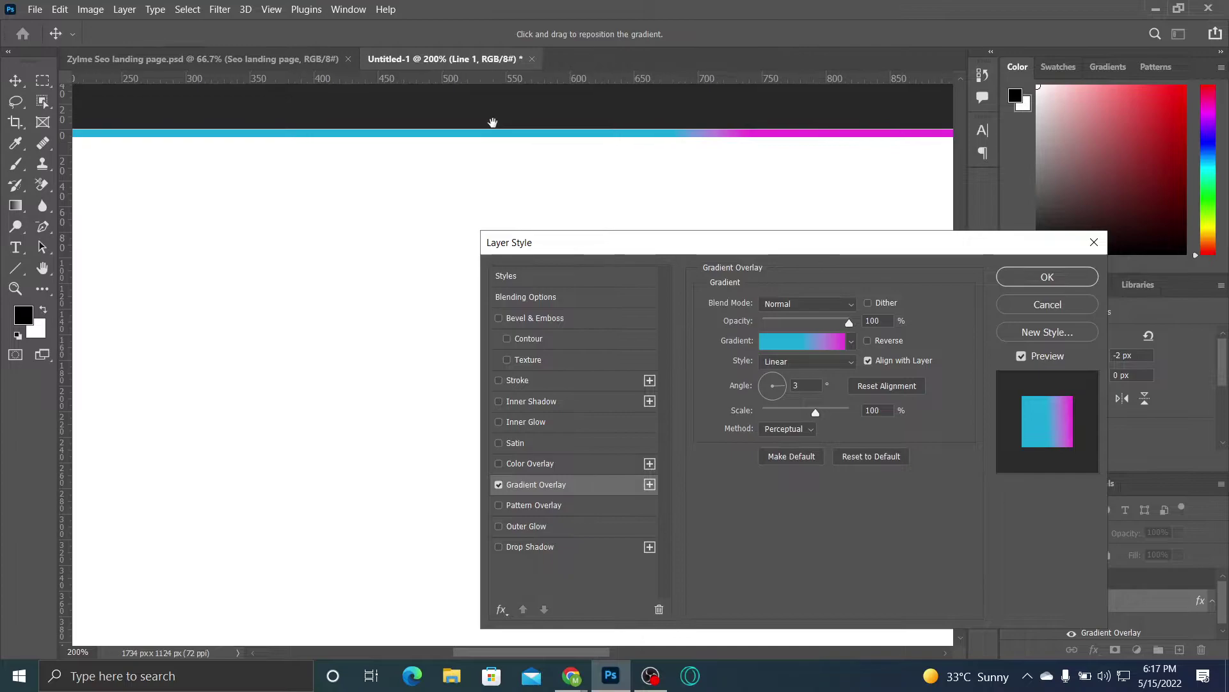
key("ctrl+minus")
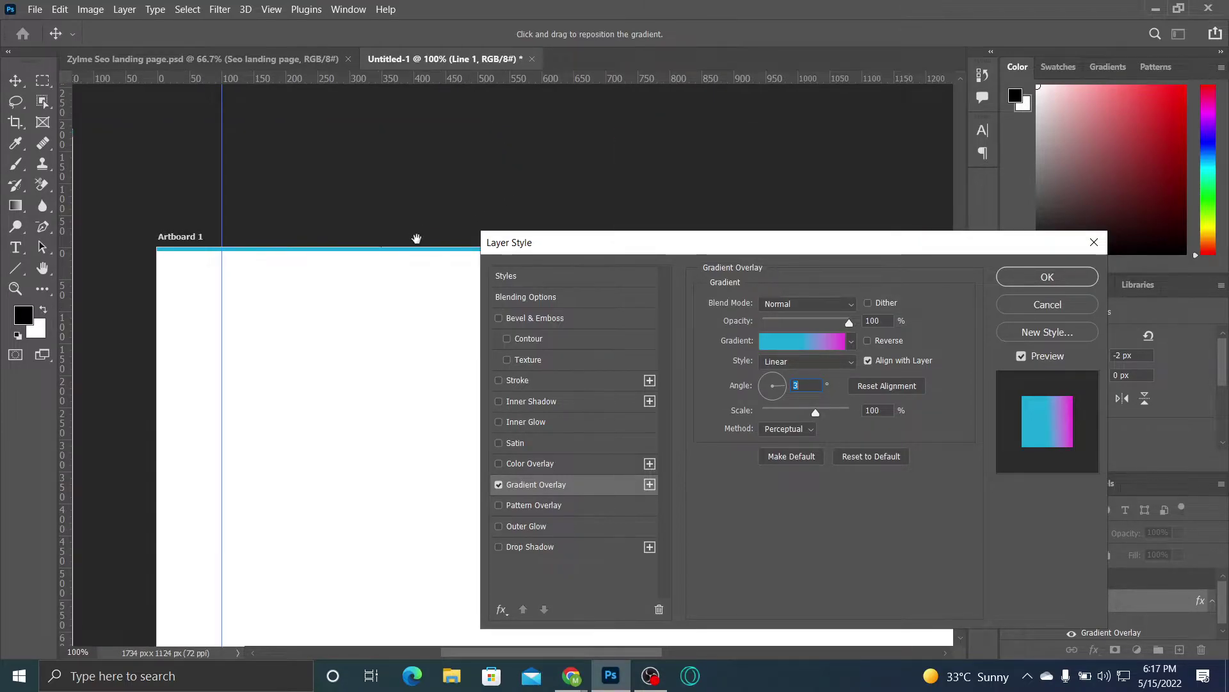
left_click_drag(395, 263, 338, 195)
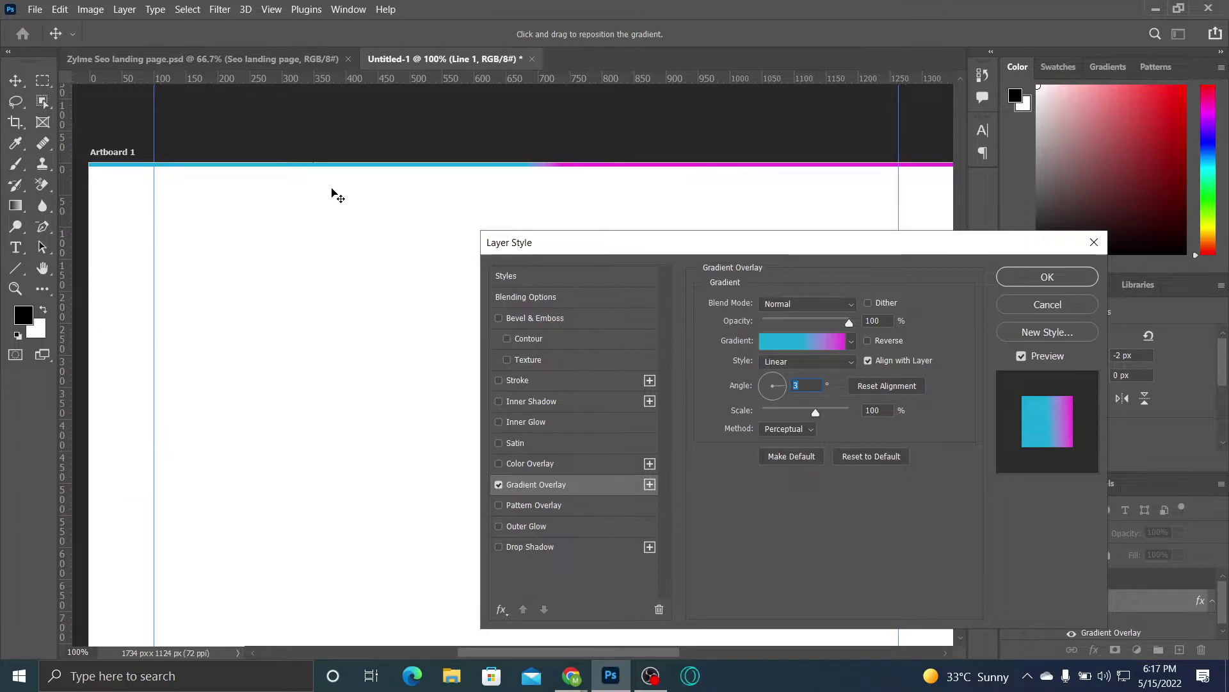
key("ctrl+minus")
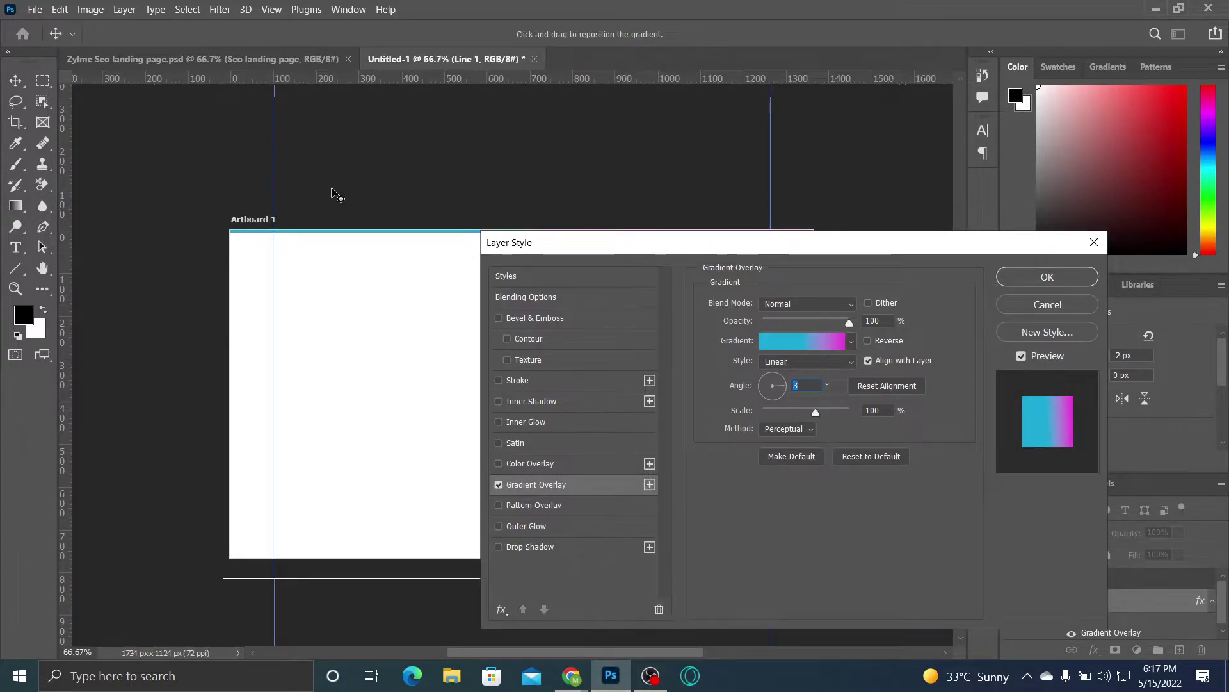
key("ctrl+plus")
key("ctrl+plus")
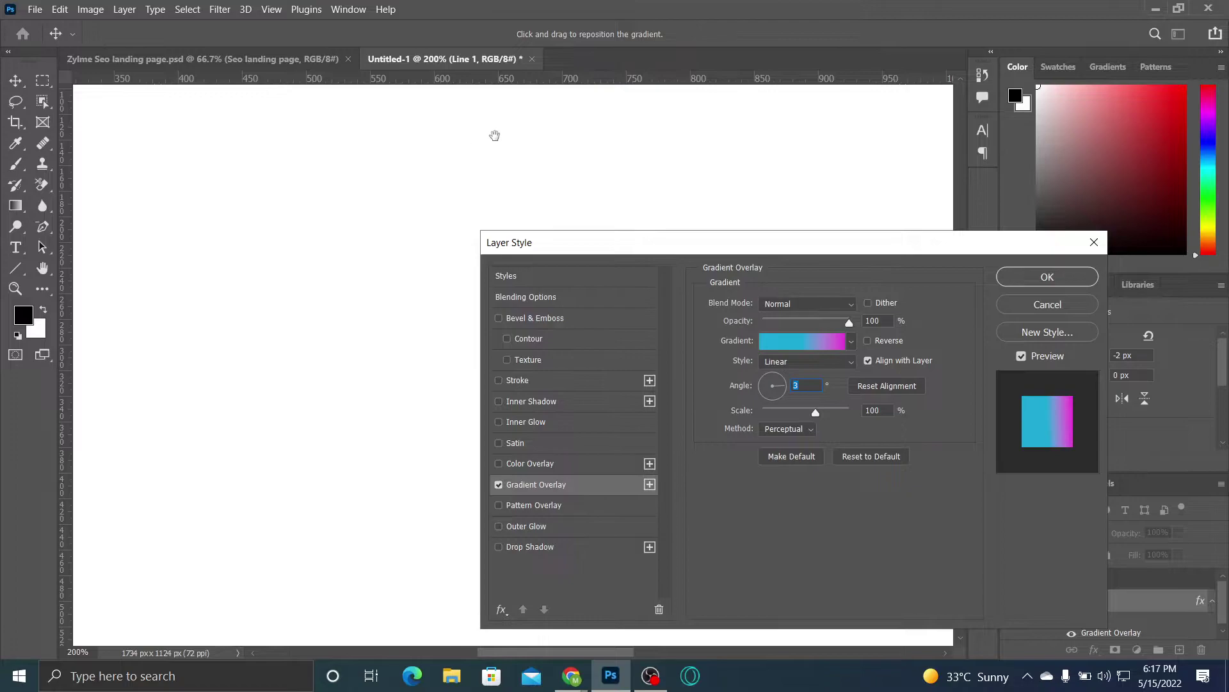
left_click_drag(453, 242, 453, 324)
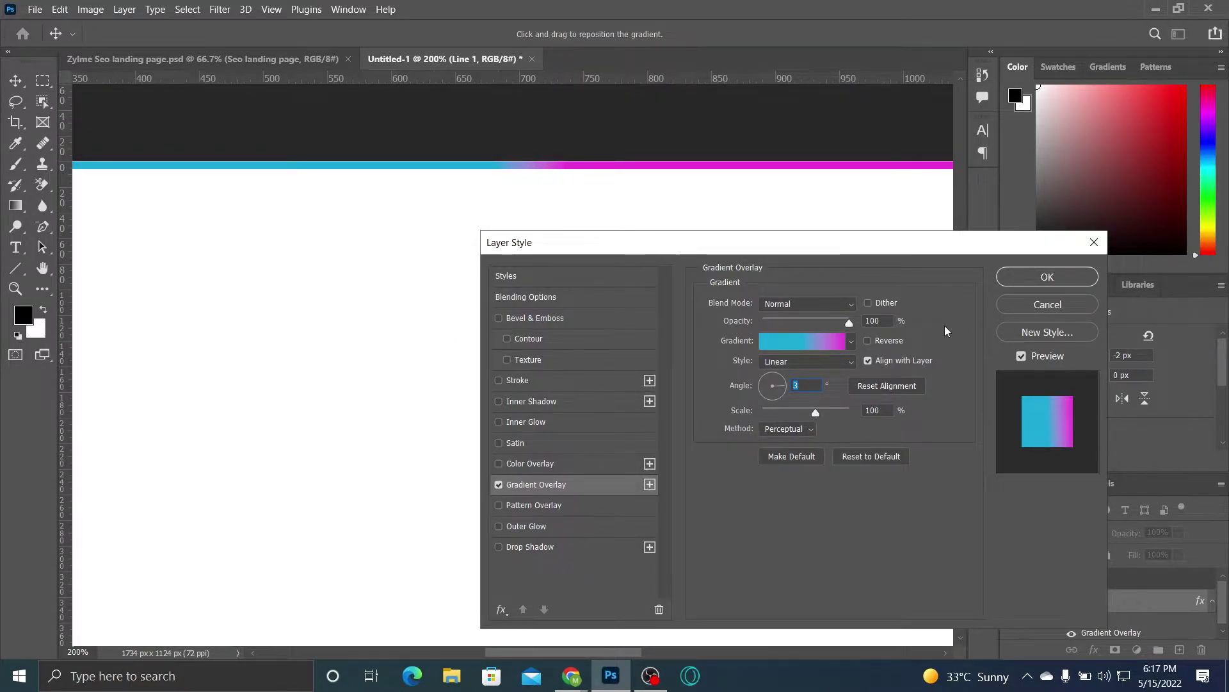
left_click(807, 340)
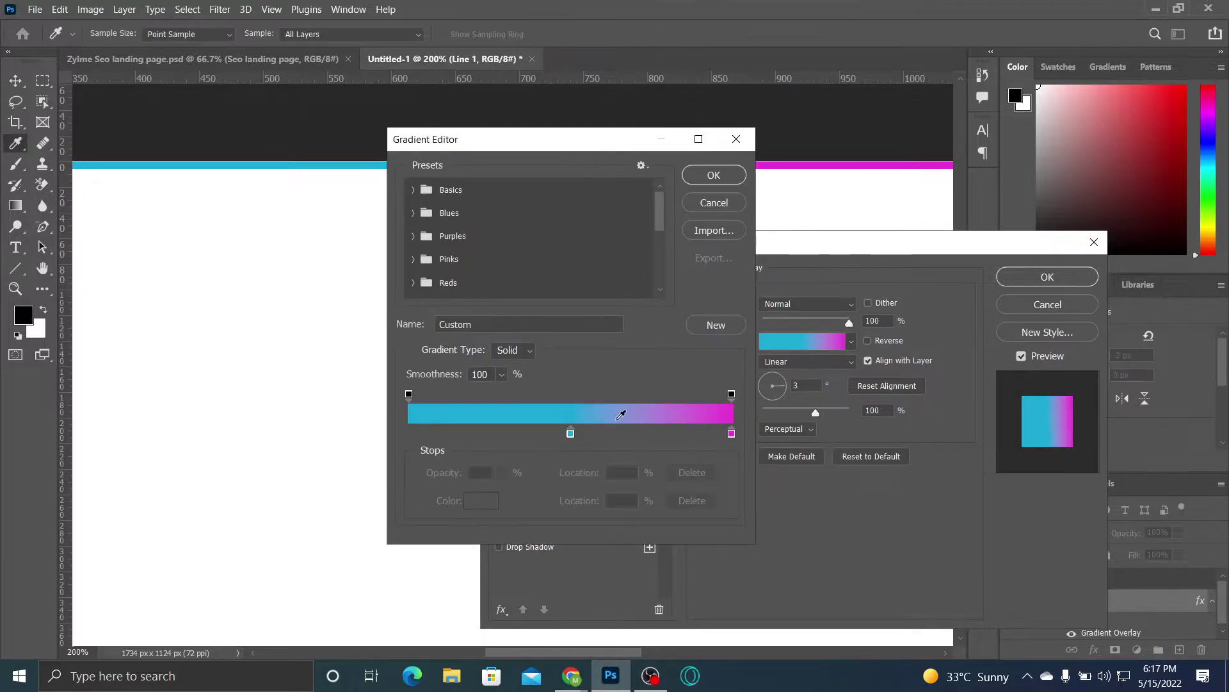
left_click(570, 433)
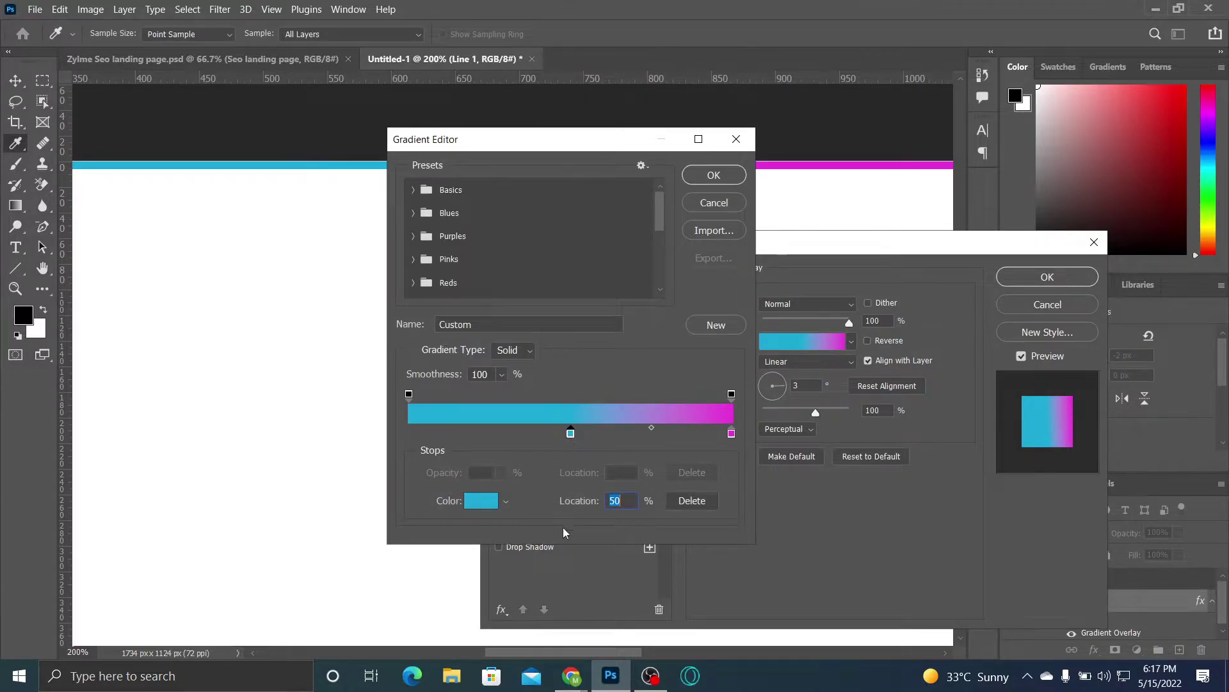
left_click(732, 434)
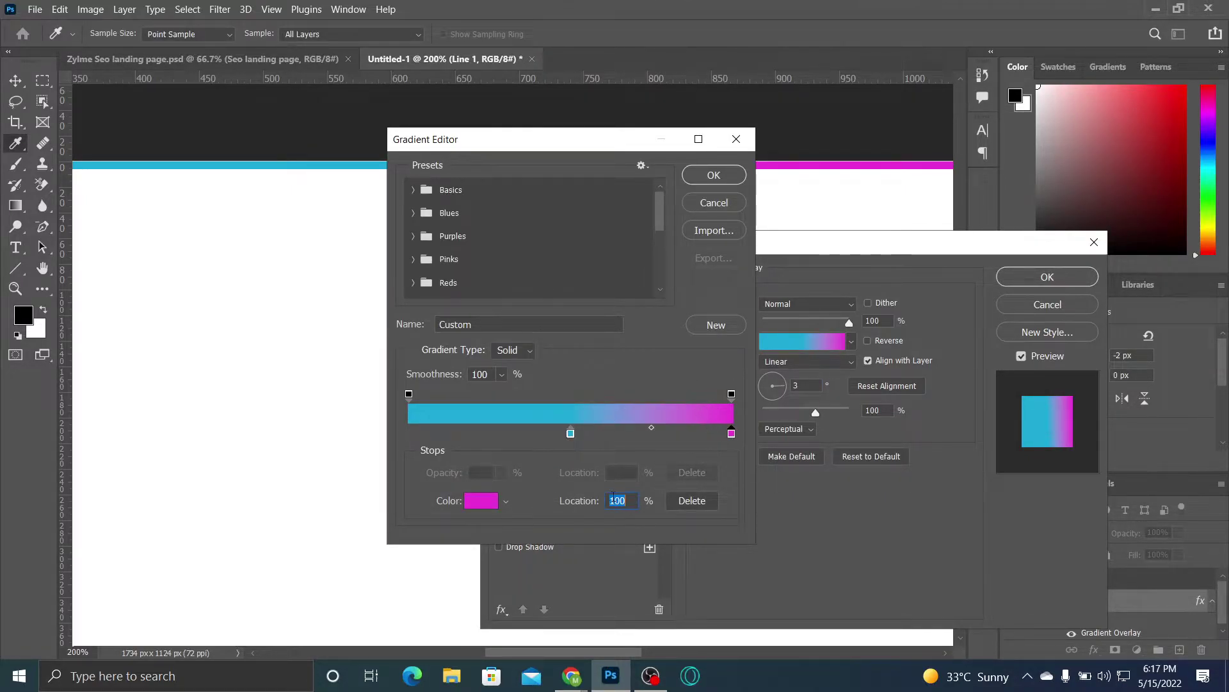
type("50")
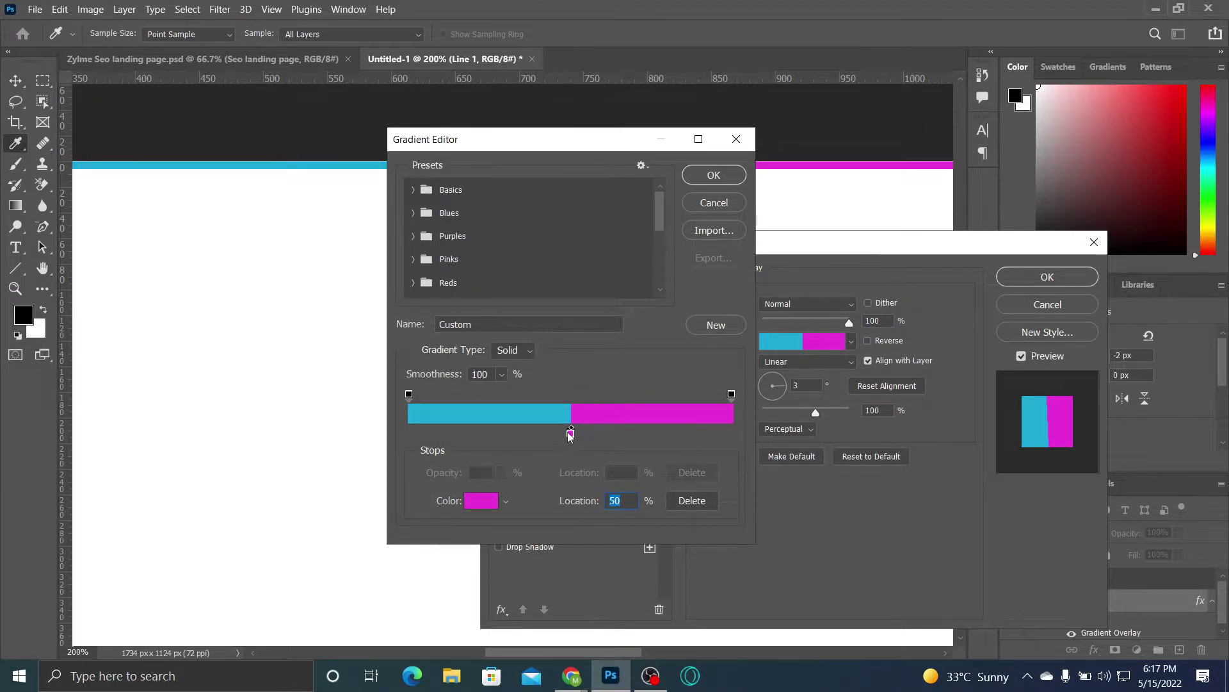
Step: Change the gradient's magenta color stop to white ffffff
left_click_drag(576, 139, 552, 264)
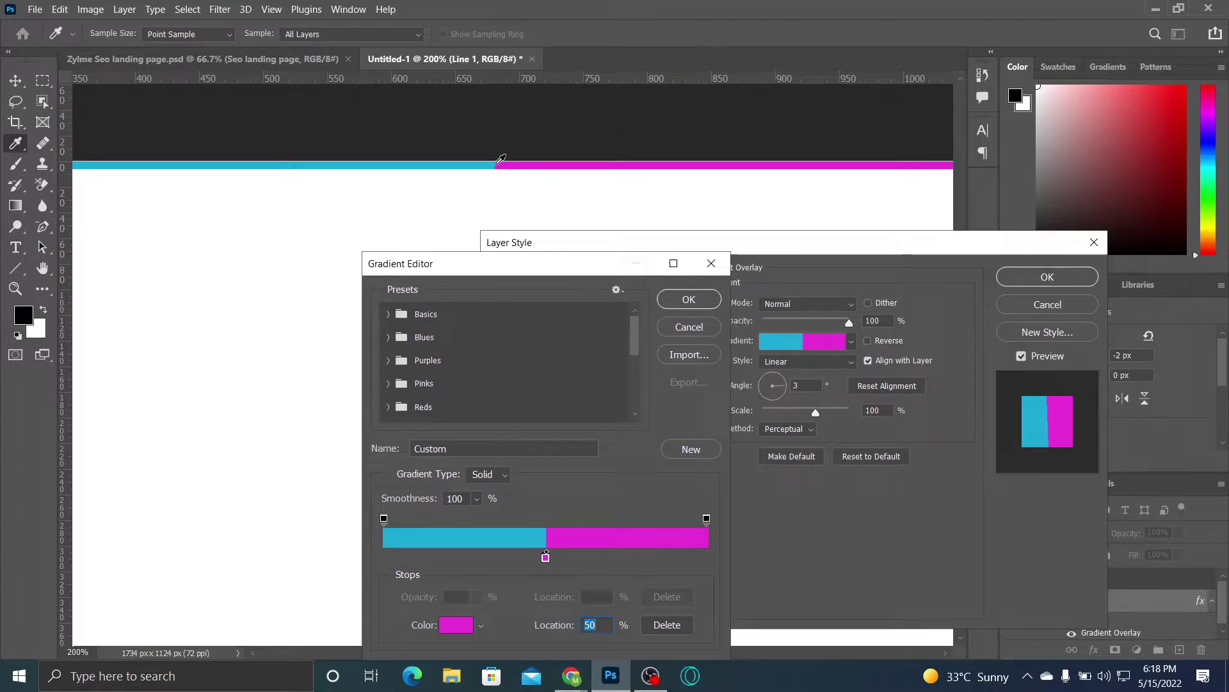
left_click_drag(528, 275, 557, 228)
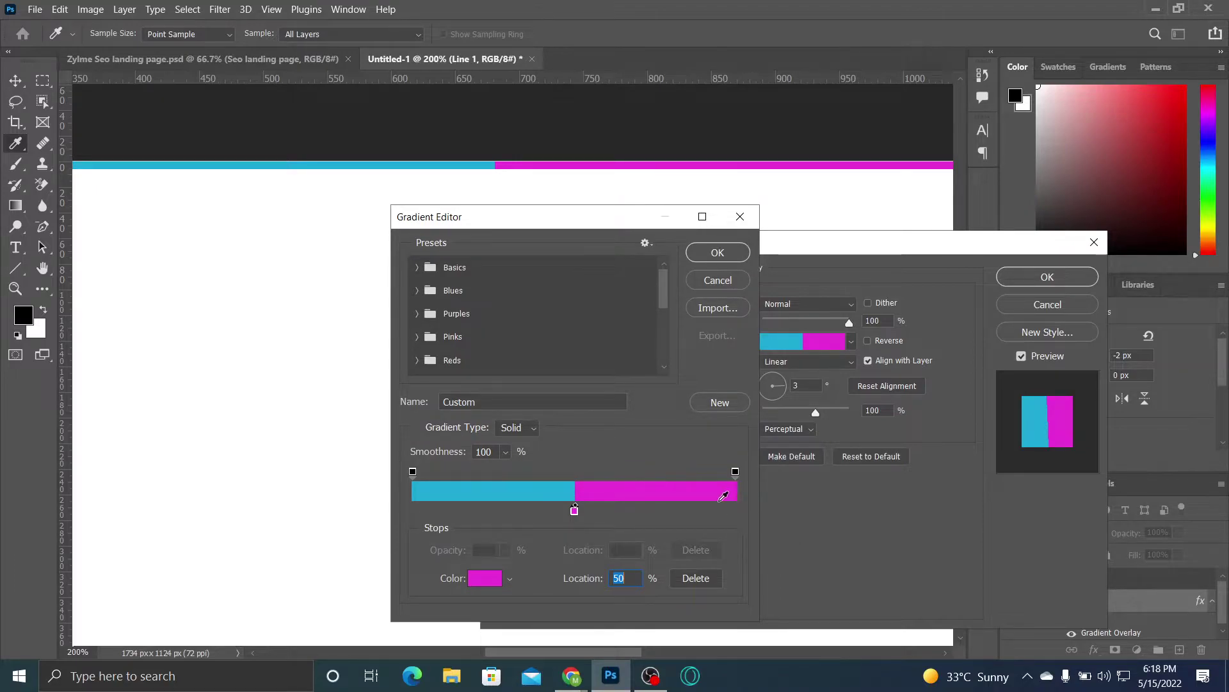
left_click(575, 512)
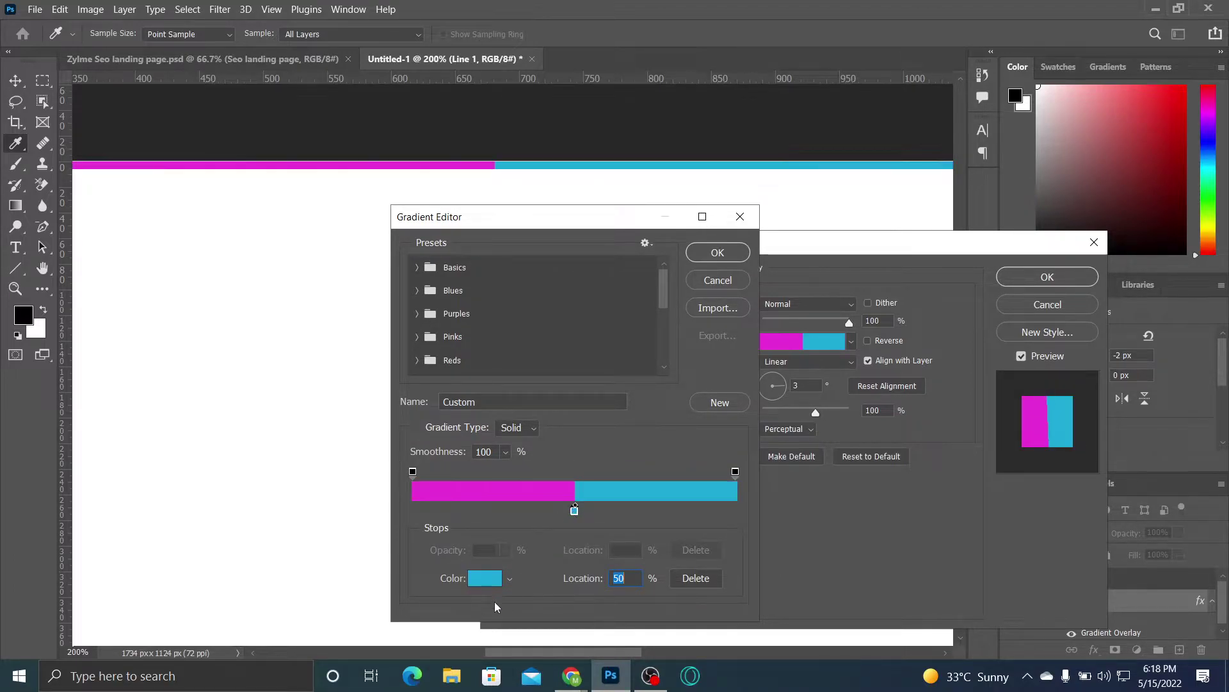
left_click(575, 511)
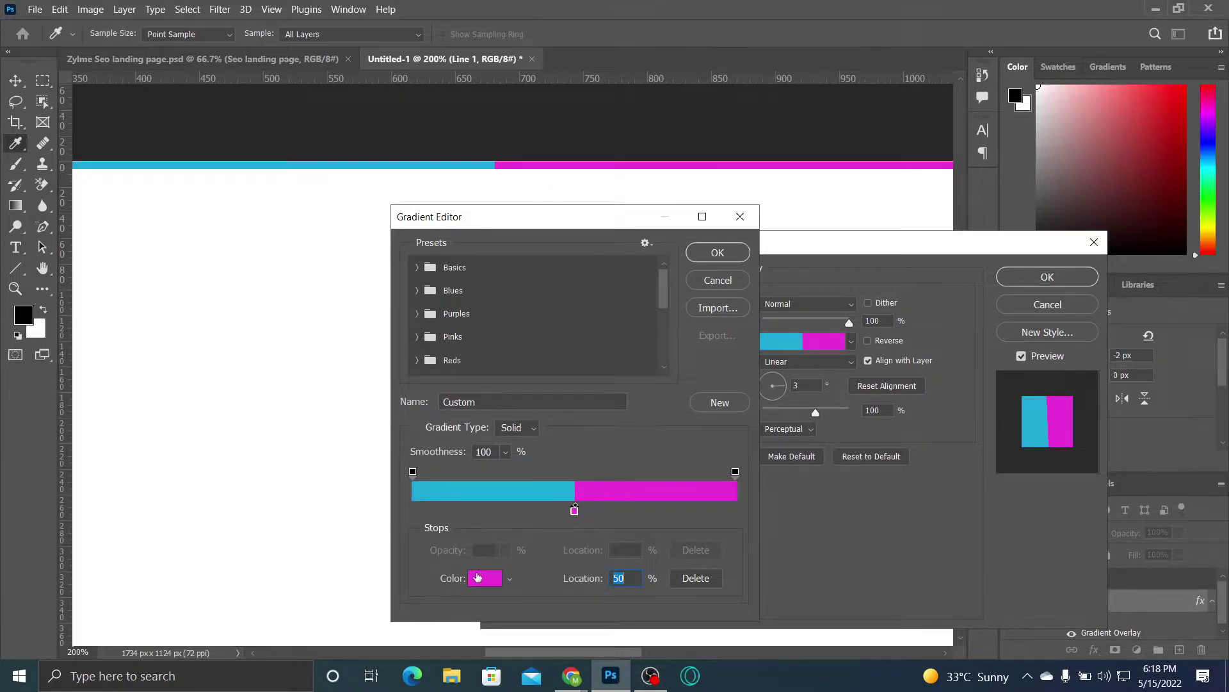
left_click(477, 578)
type("ffffff")
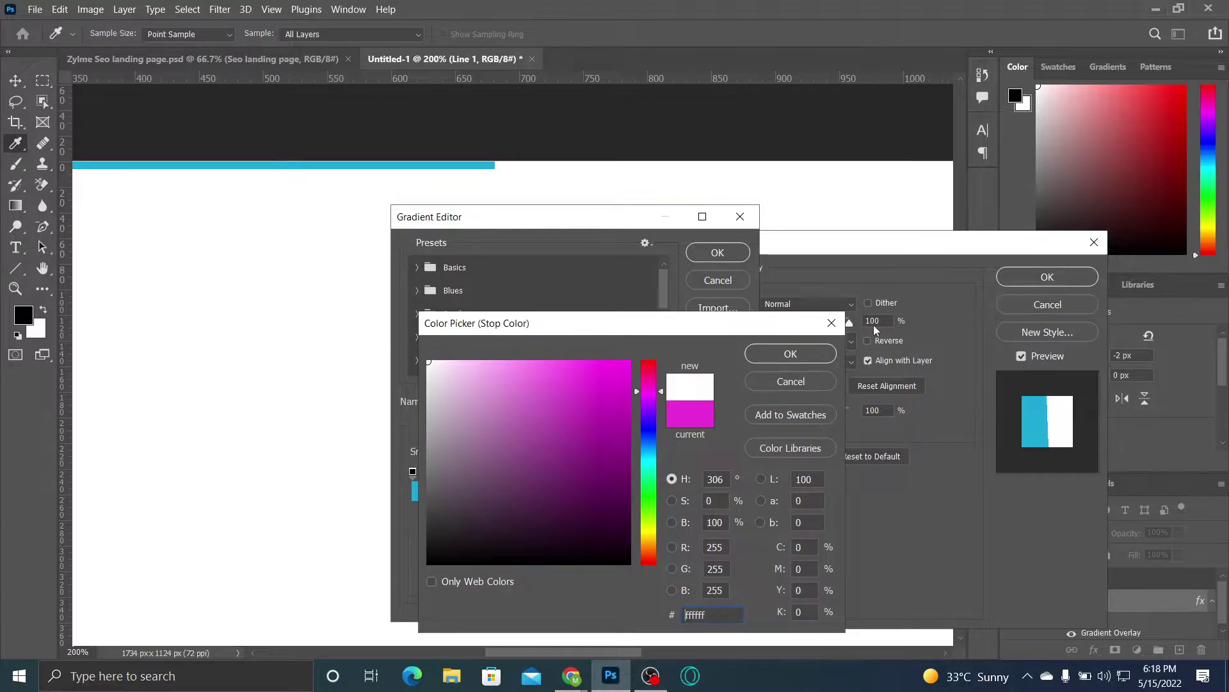
left_click(792, 353)
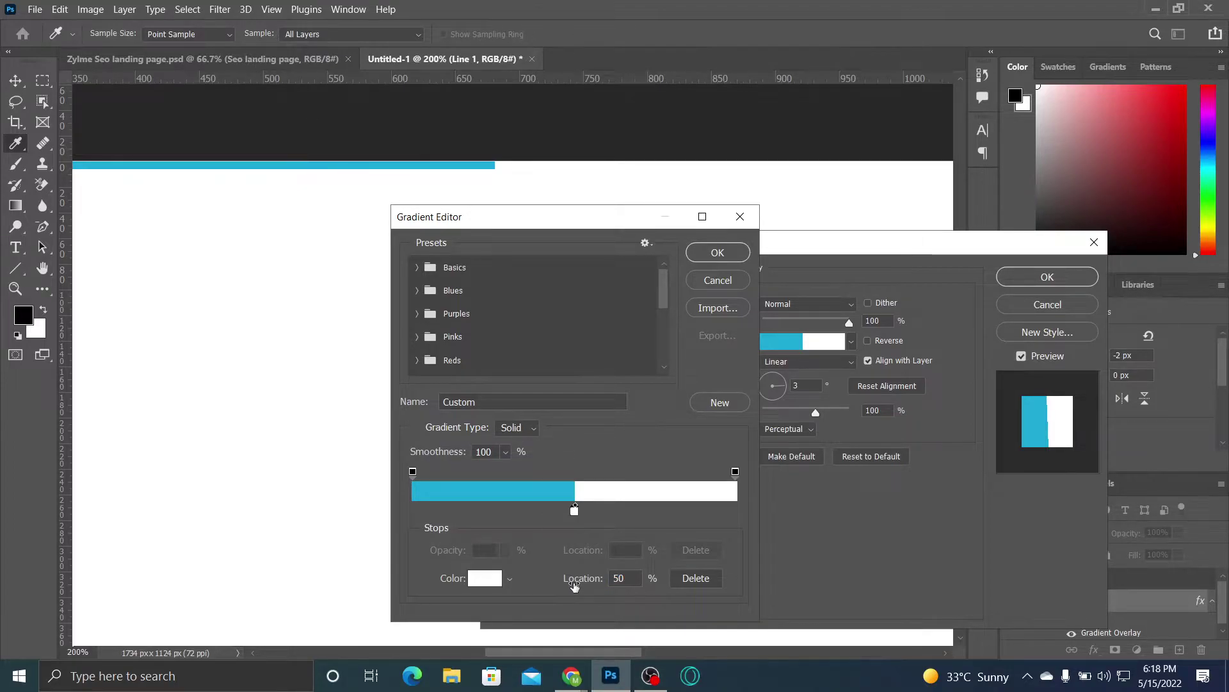
Step: Change the cyan color stop to yellow d6c21c, order the stops yellow before white, and apply the gradient overlay
left_click(575, 510)
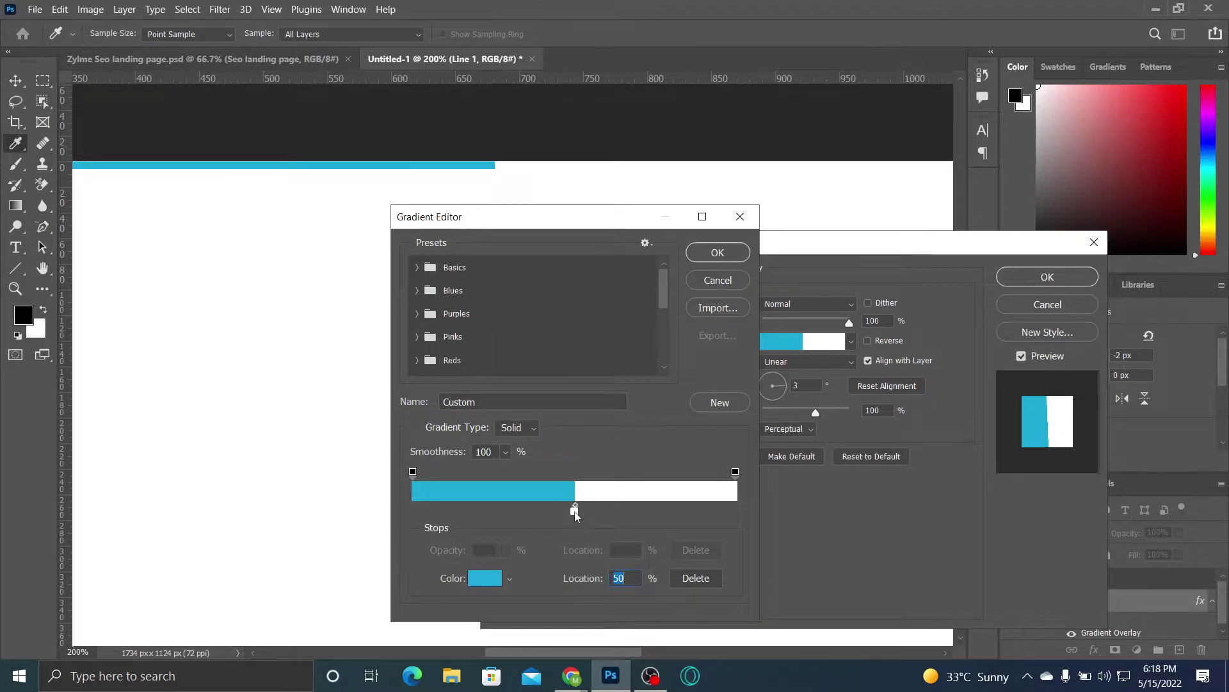
left_click(481, 581)
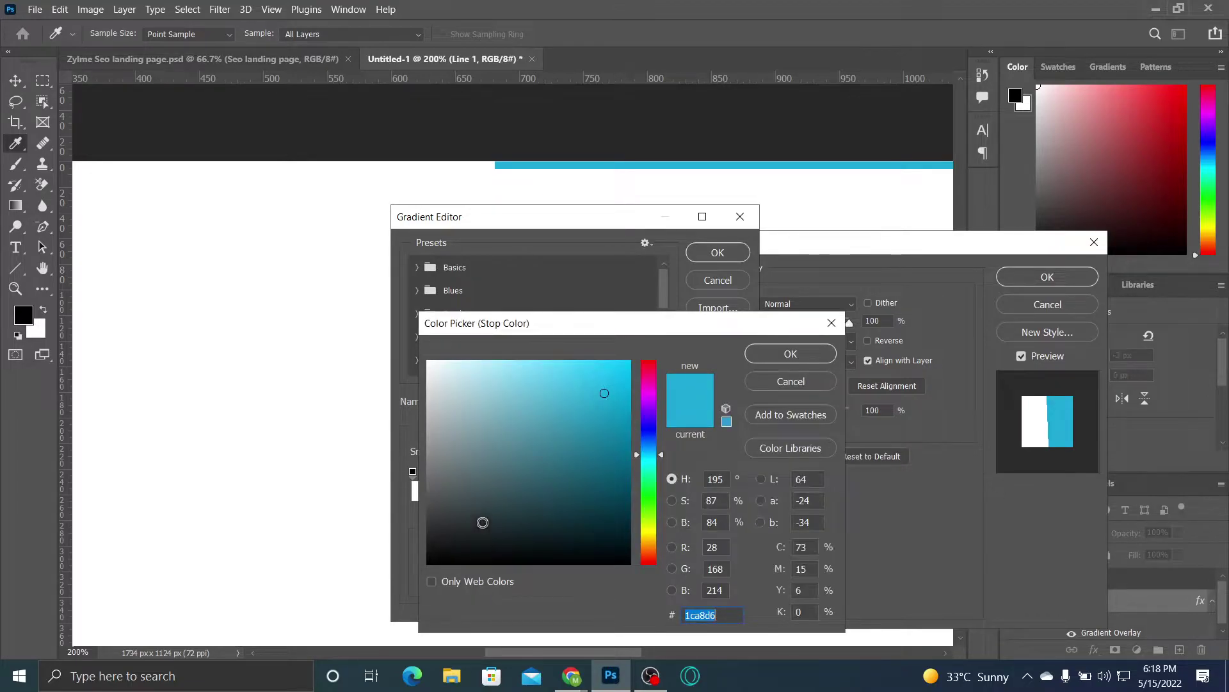
mouse_move(650, 528)
left_mouse_down()
mouse_move(648, 516)
mouse_move(649, 533)
left_mouse_up()
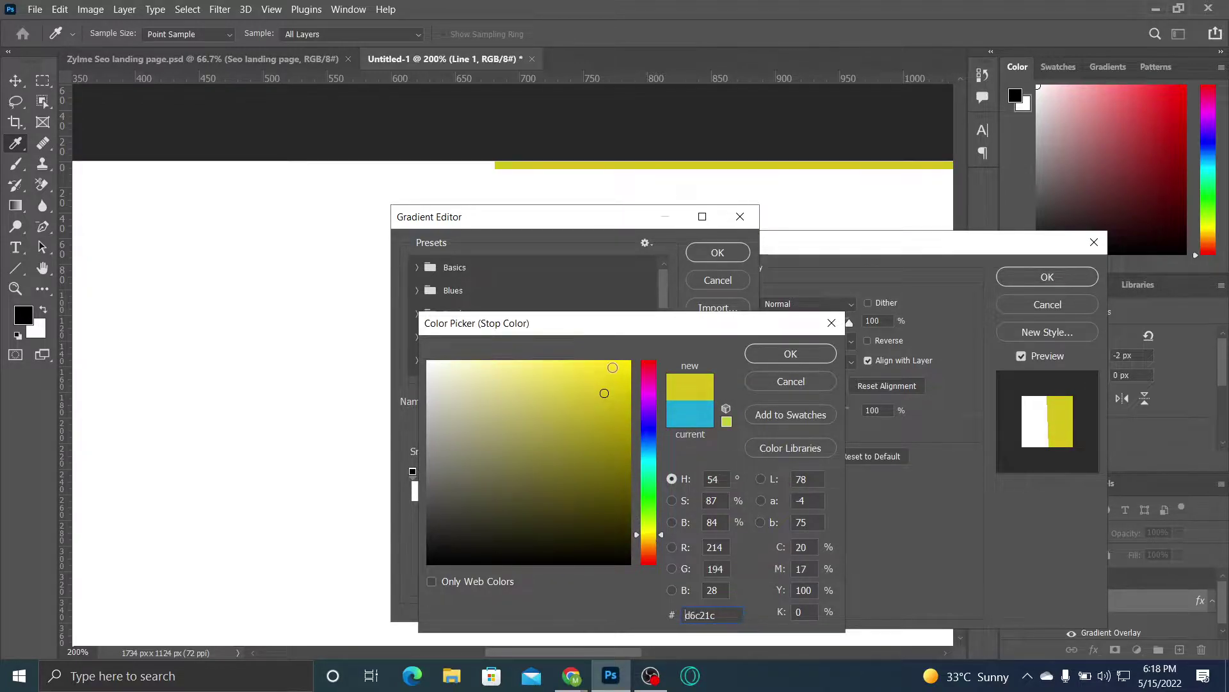
left_click(763, 356)
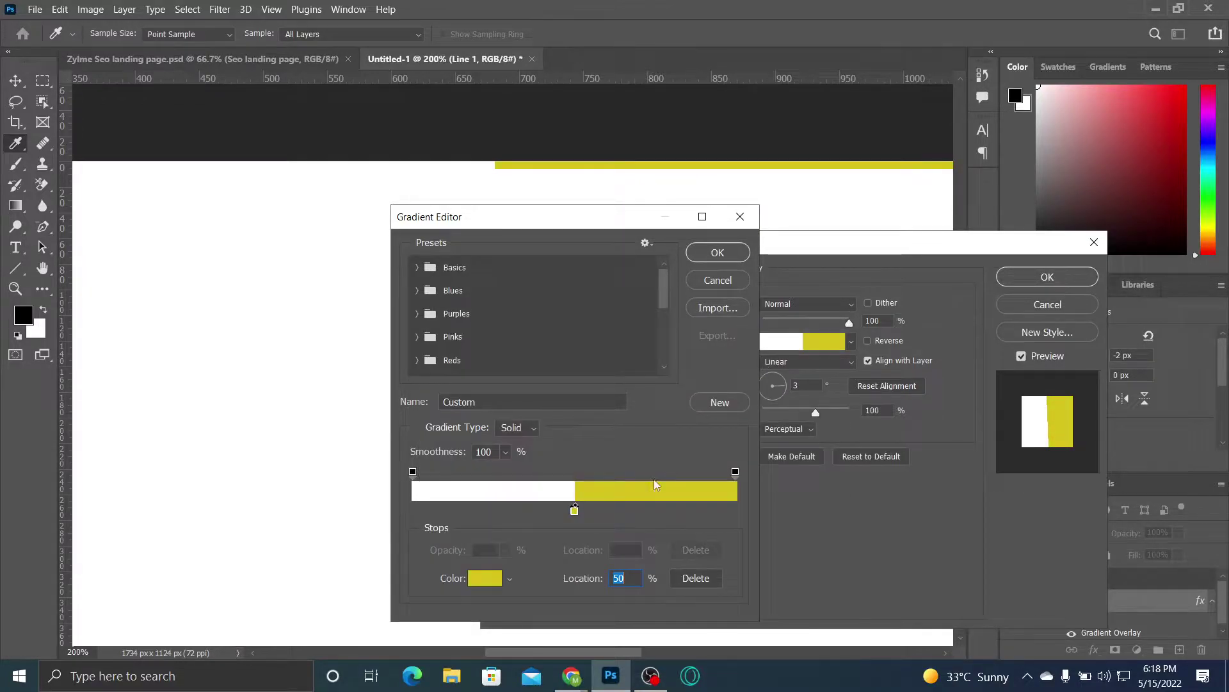
left_click(575, 513)
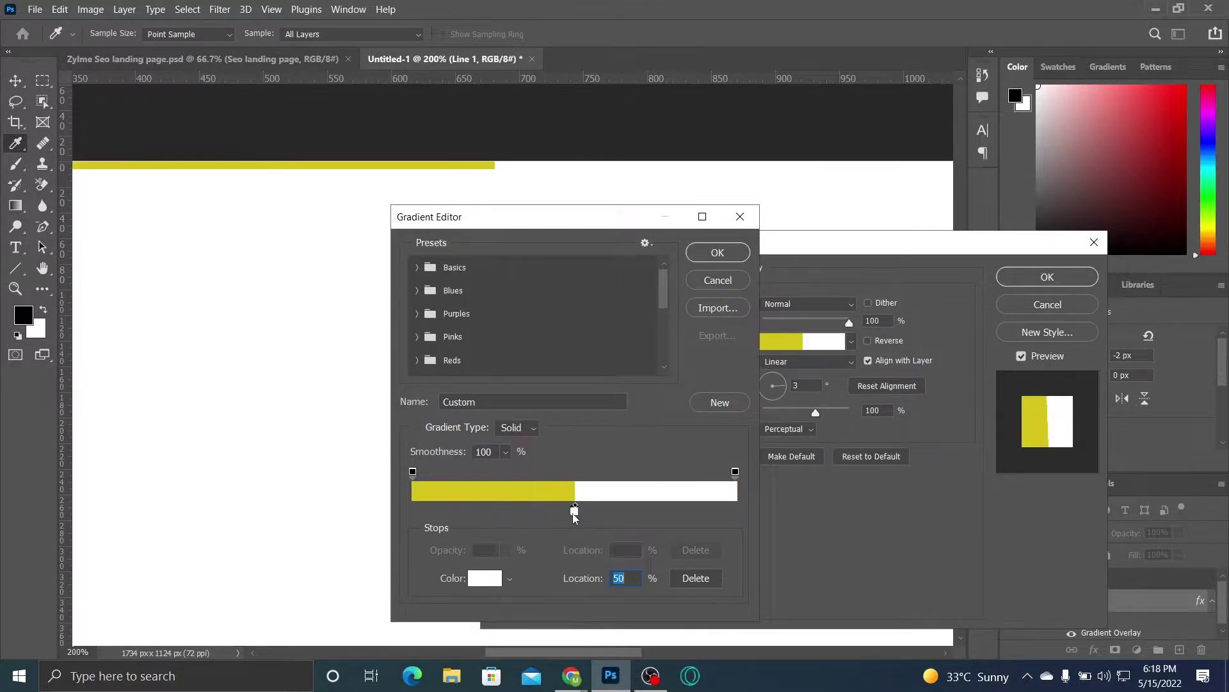
left_click(734, 260)
left_click(1020, 270)
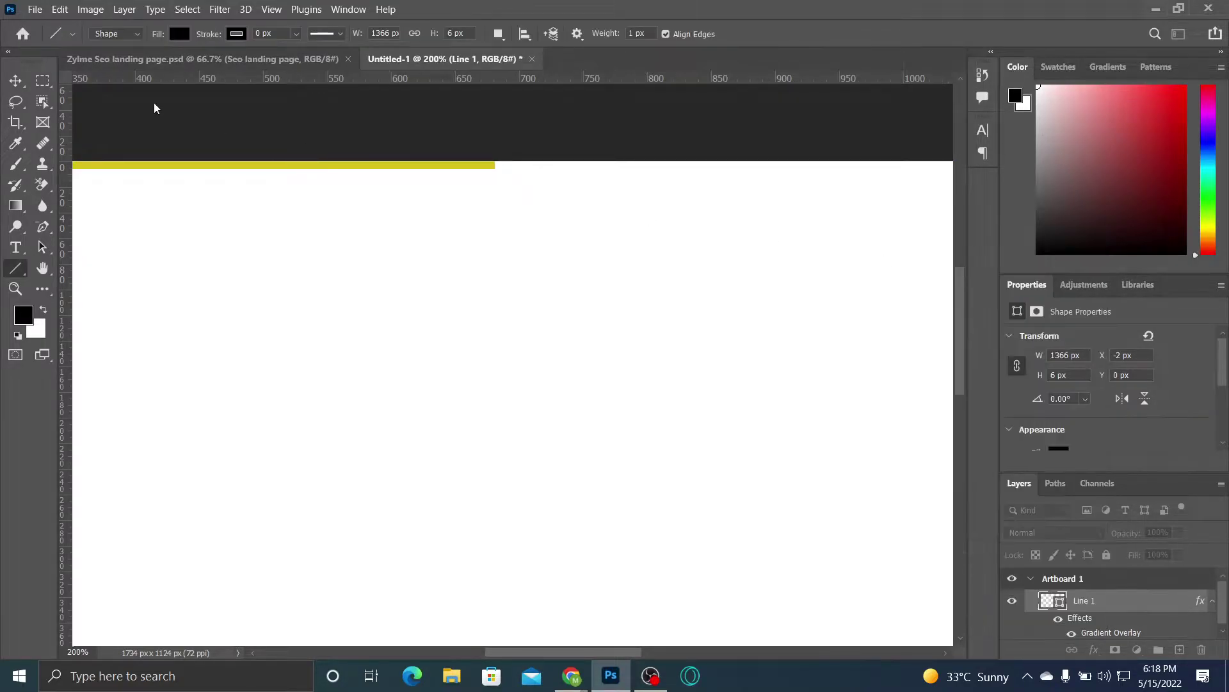
Step: In the Zylme Seo landing page document, sample the top bar's orange ffb400 as the foreground color and check its hex code
left_click(185, 59)
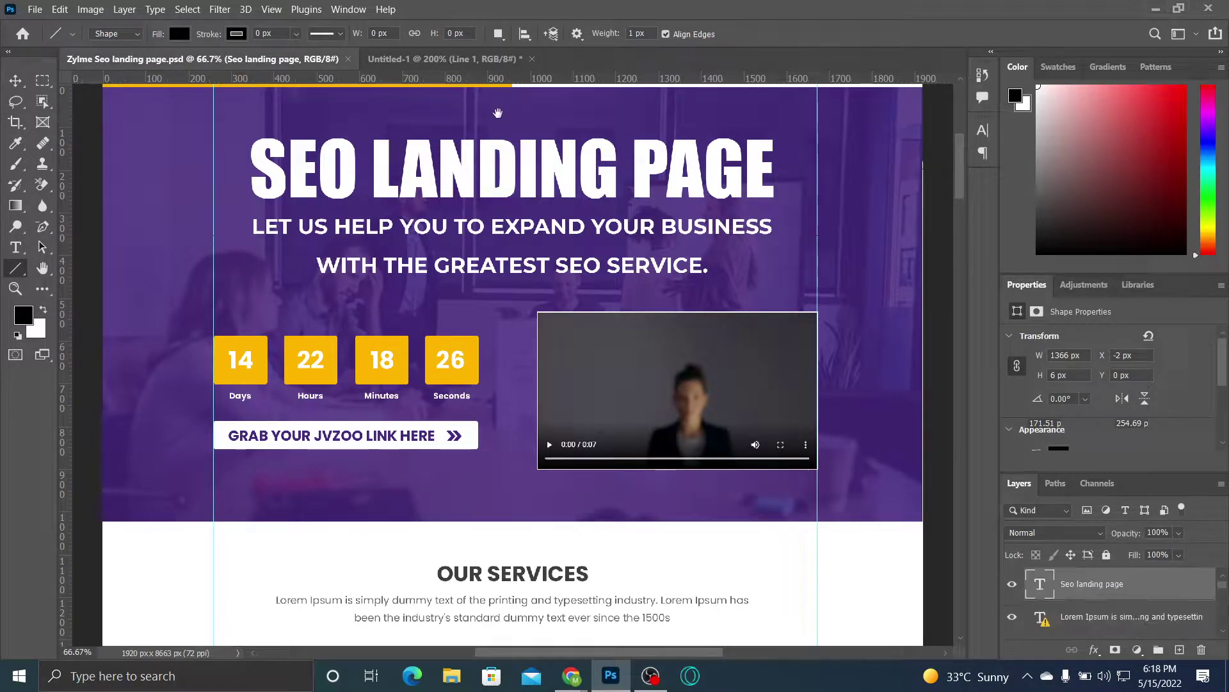
left_click(14, 81)
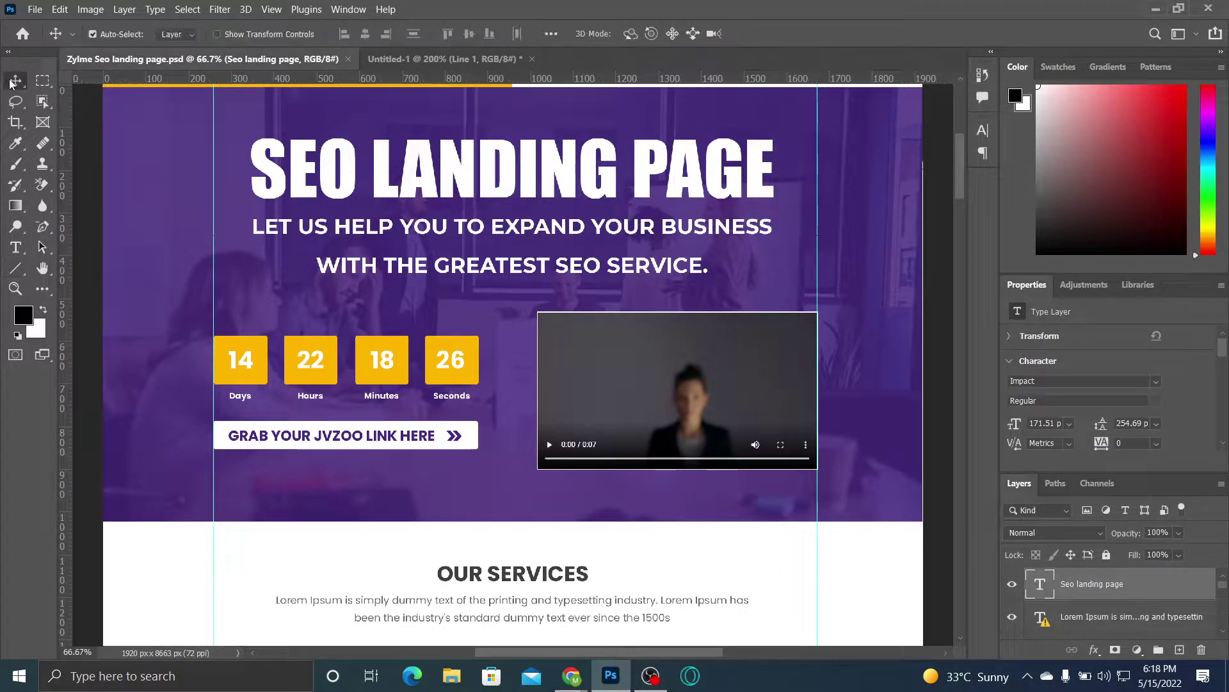
scroll(438, 125, "up", 1)
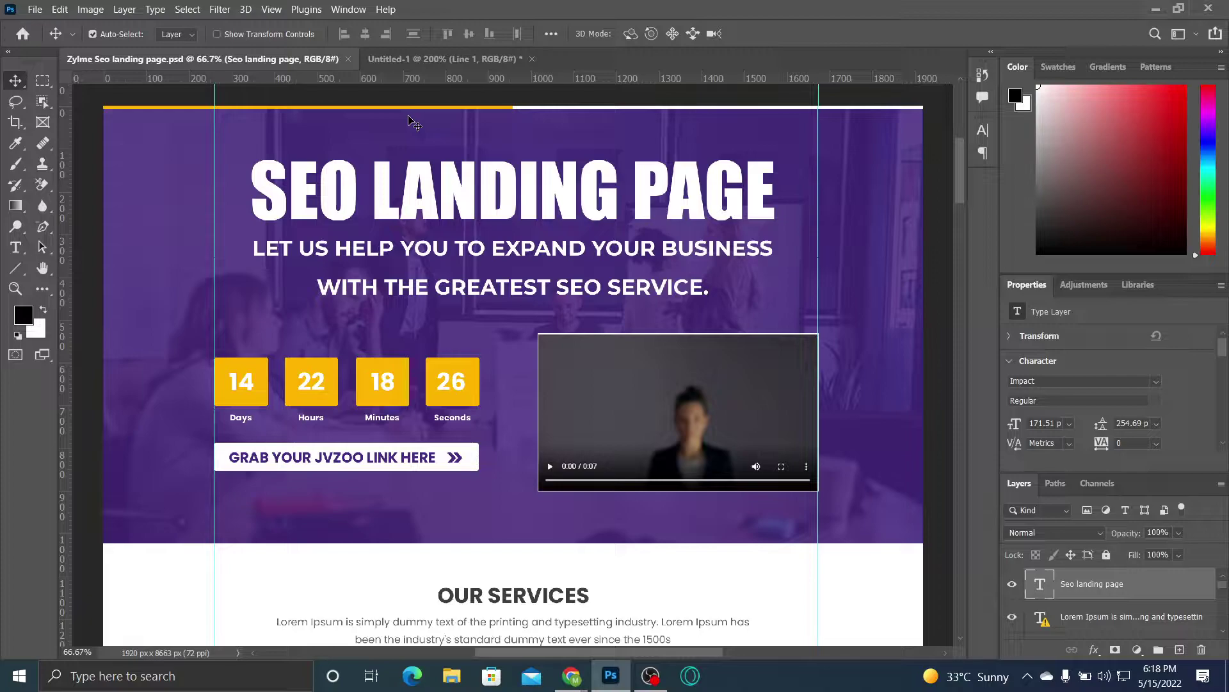
left_click(16, 145)
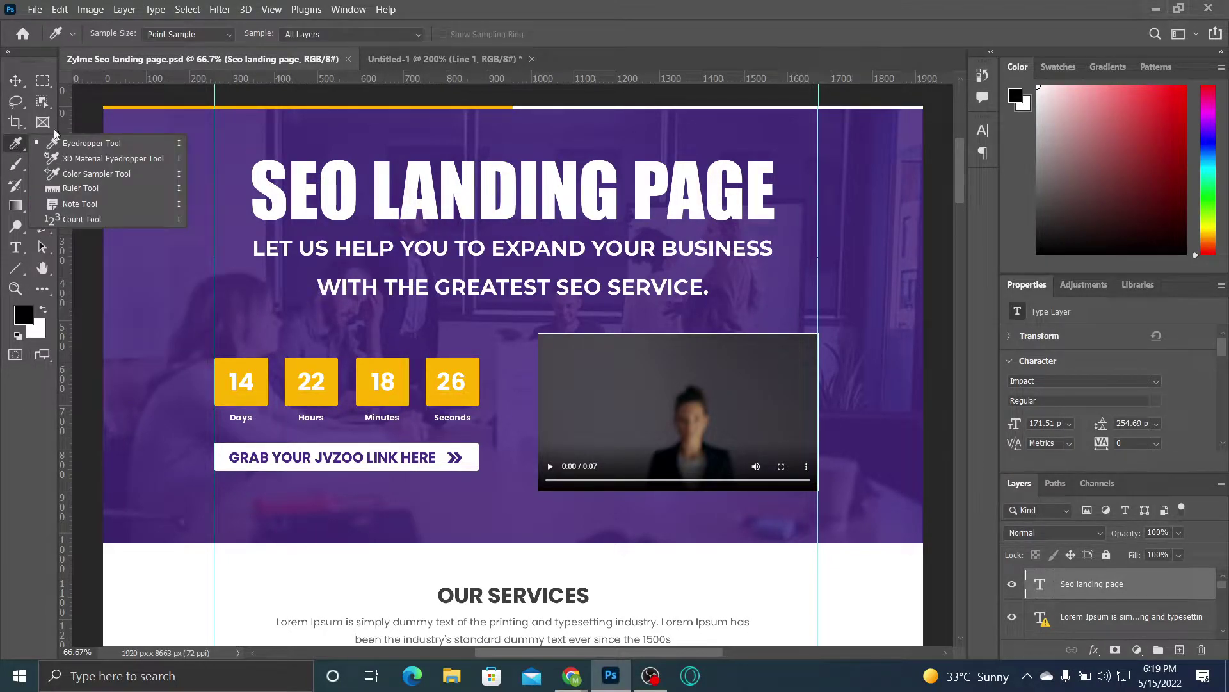
left_click(220, 107)
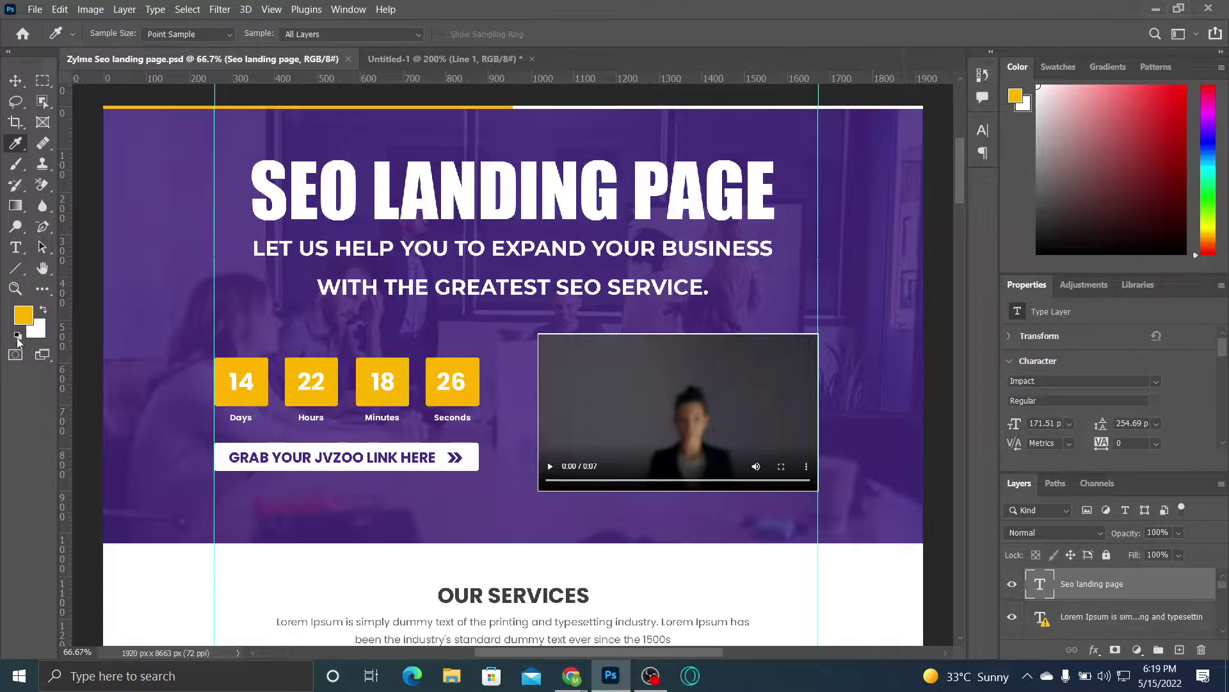
left_click(23, 316)
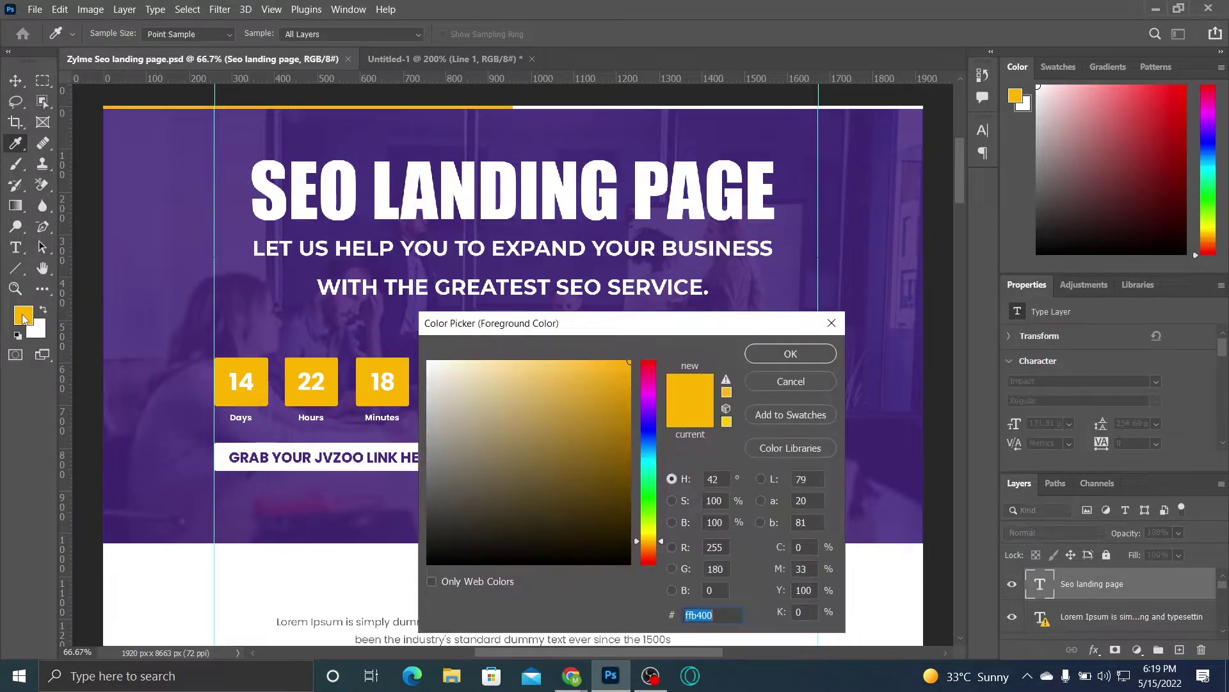
left_click_drag(459, 328, 422, 167)
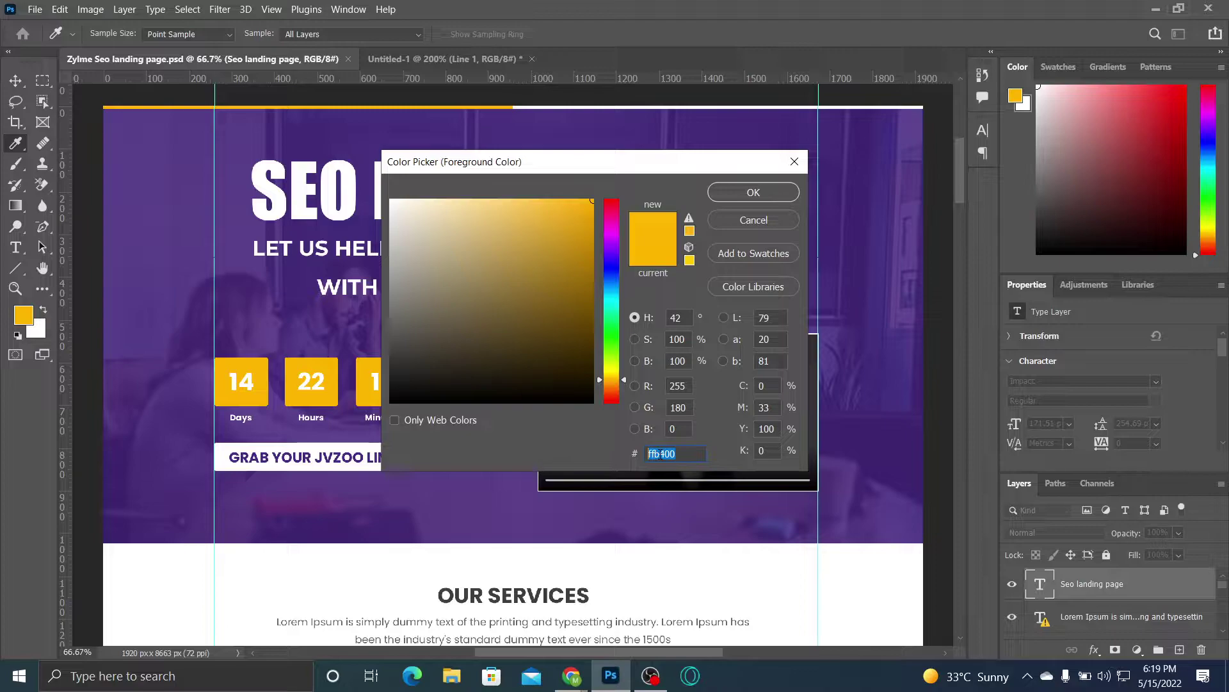
left_click(782, 194)
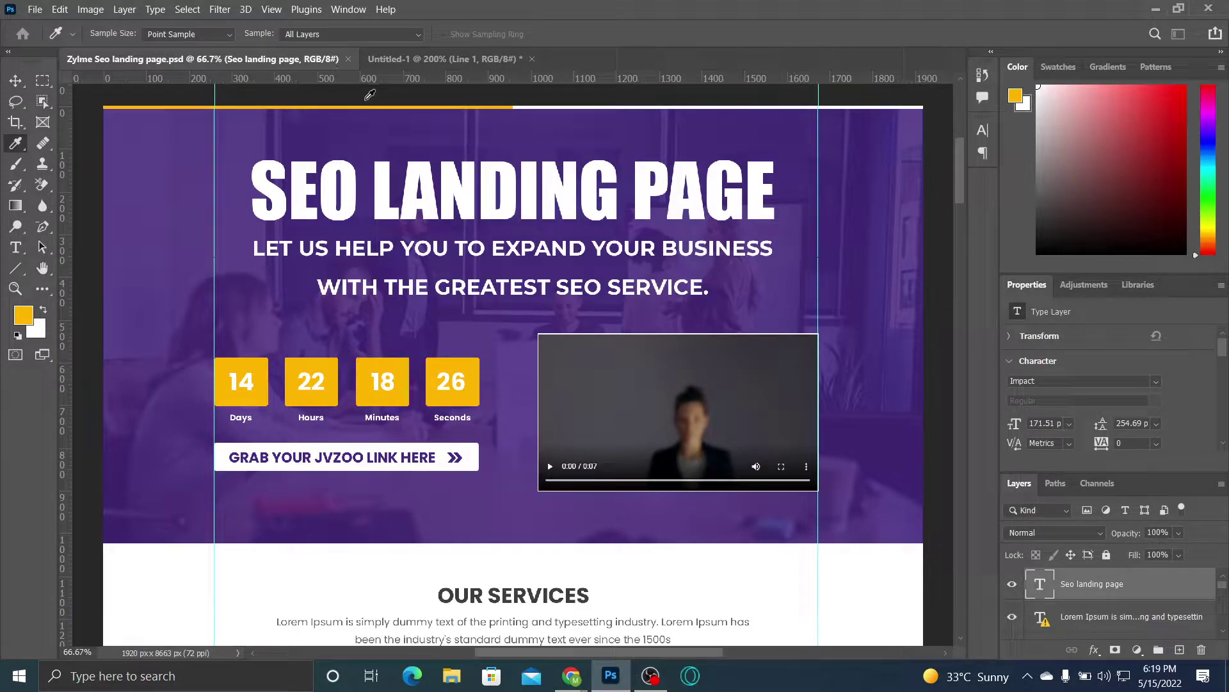
Step: In the Untitled-1 document, change the yellow stop of Line 1's gradient overlay to orange ffb400 and apply the overlay
left_click(385, 64)
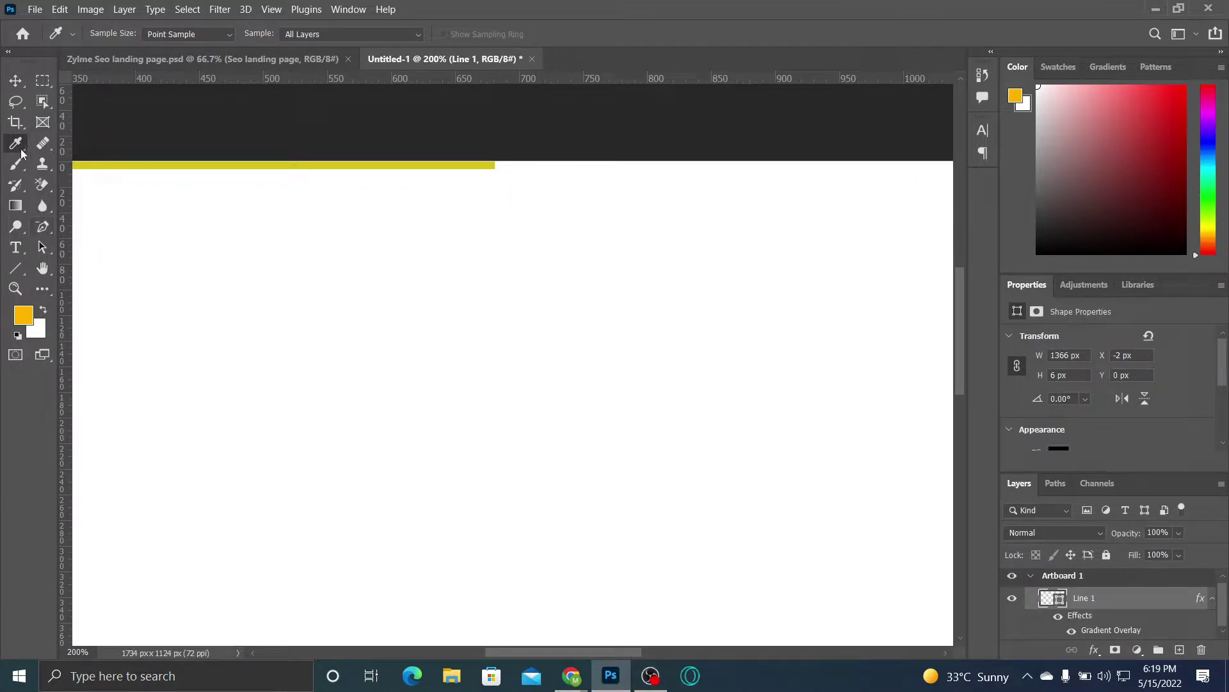
double_click(1095, 631)
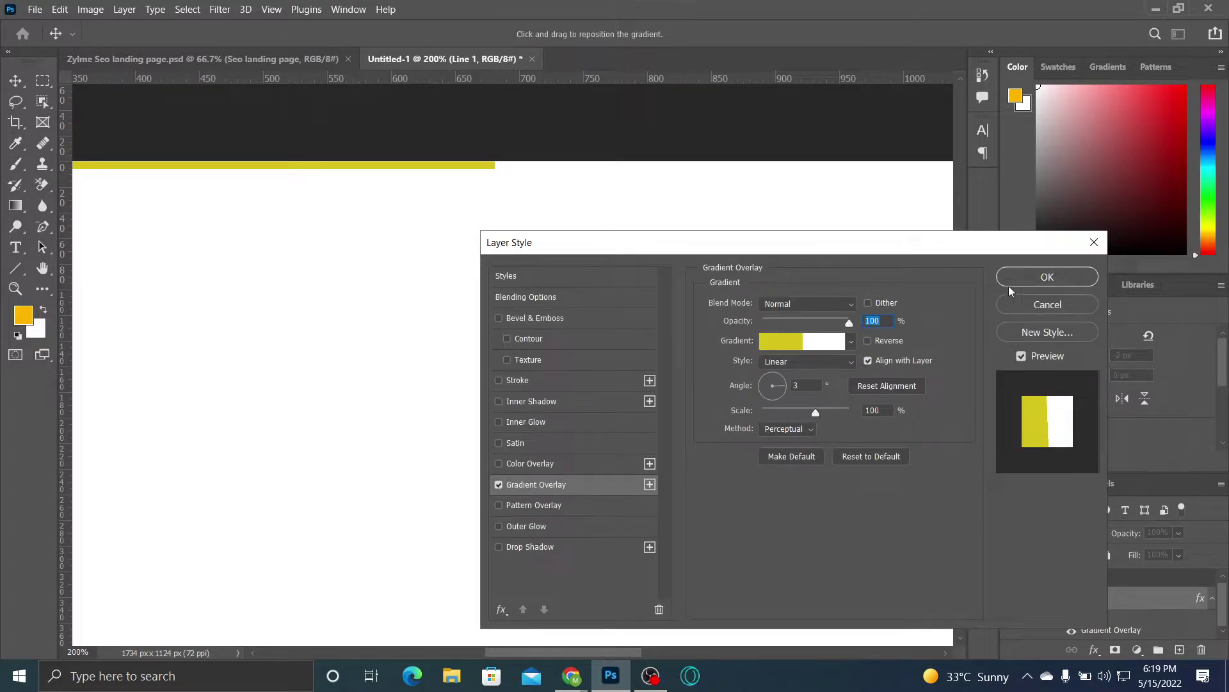
left_click(1094, 242)
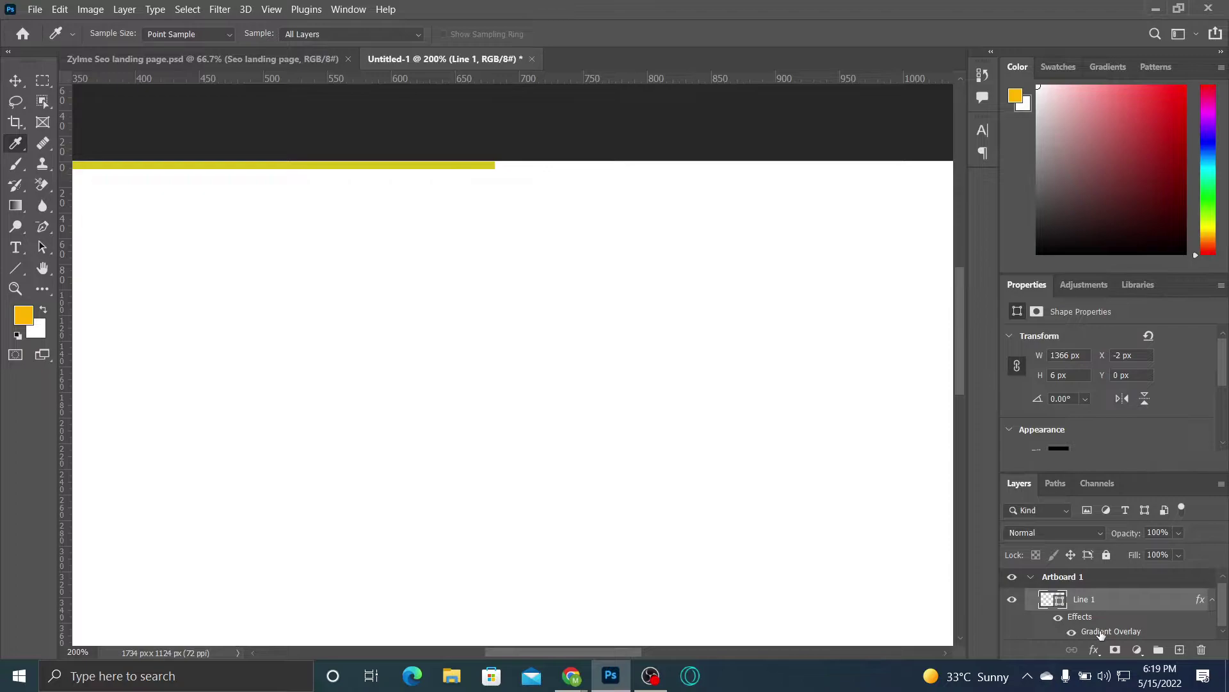
double_click(1100, 632)
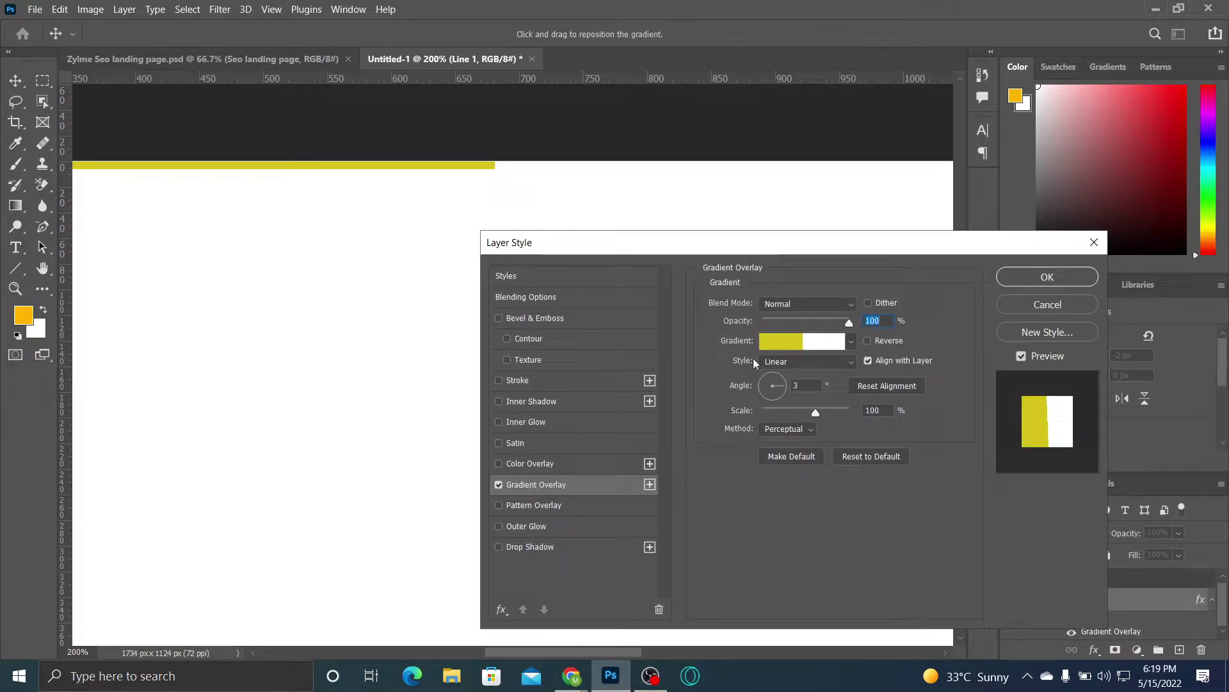
left_click(786, 339)
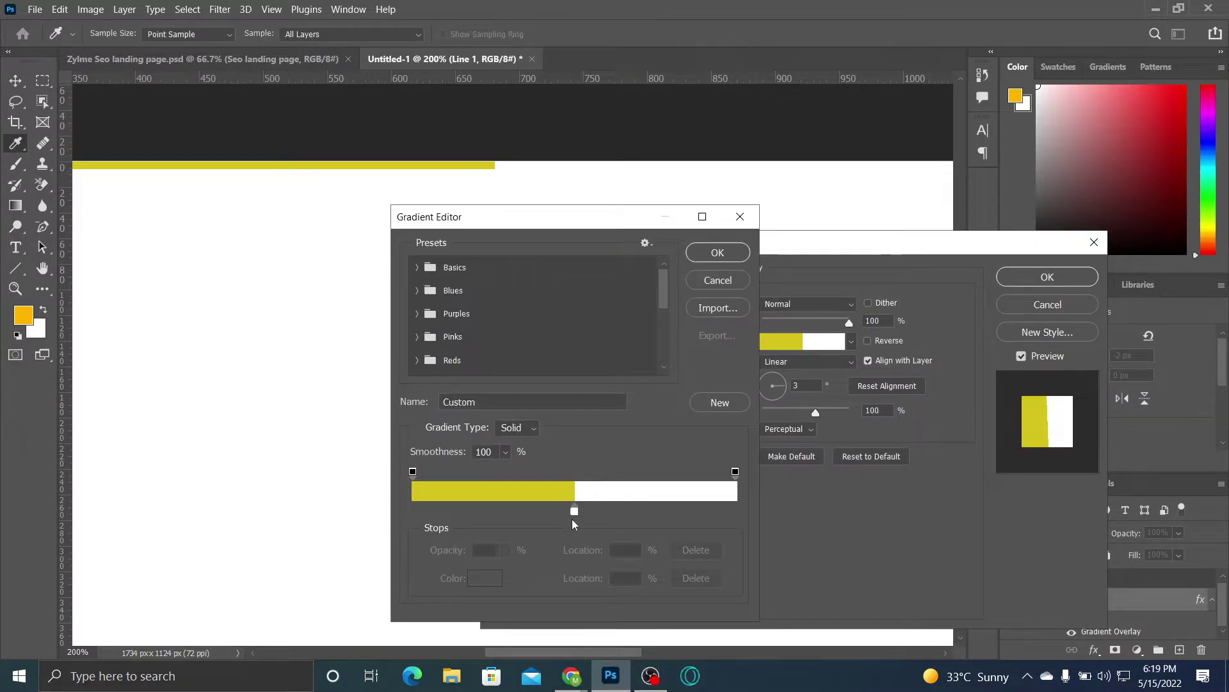
left_click(574, 510)
left_click(489, 577)
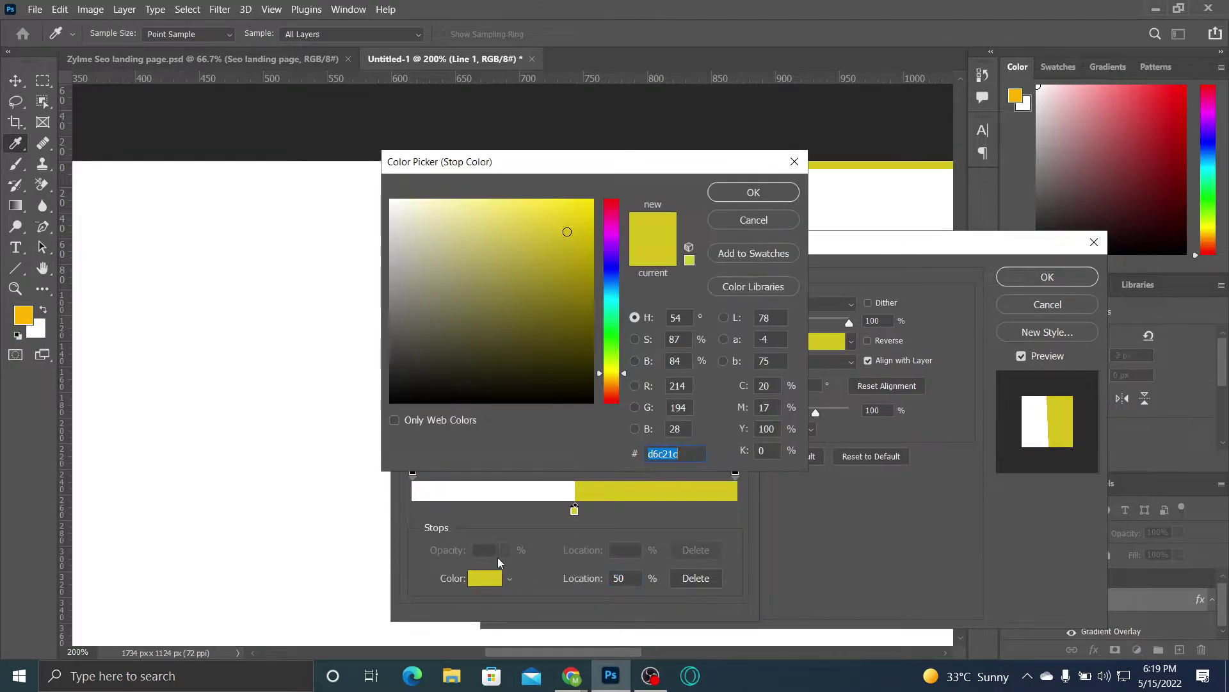
type("ffb400")
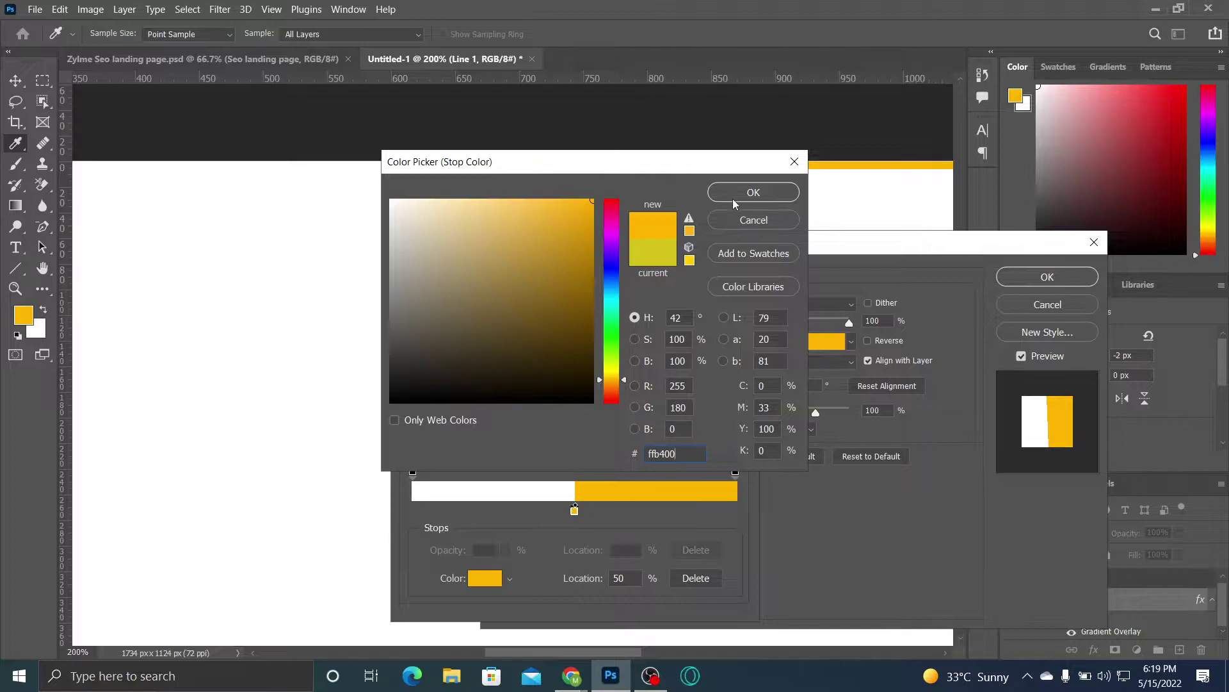
left_click(733, 199)
left_click(575, 512)
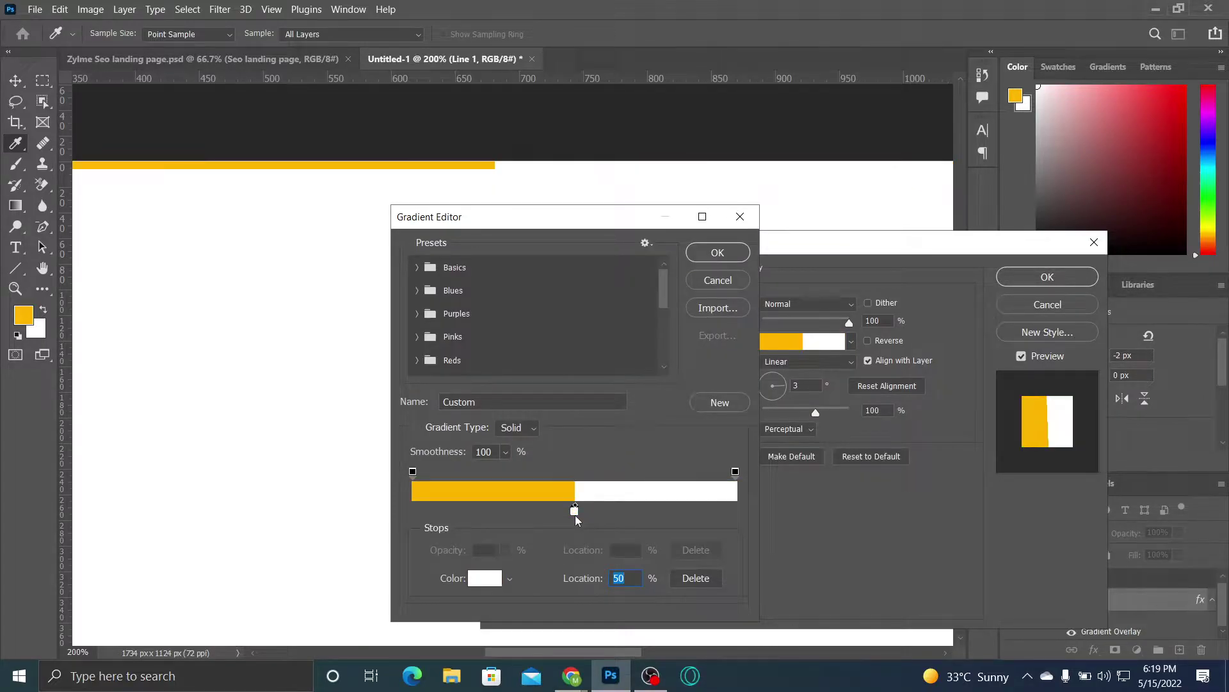
left_click(717, 252)
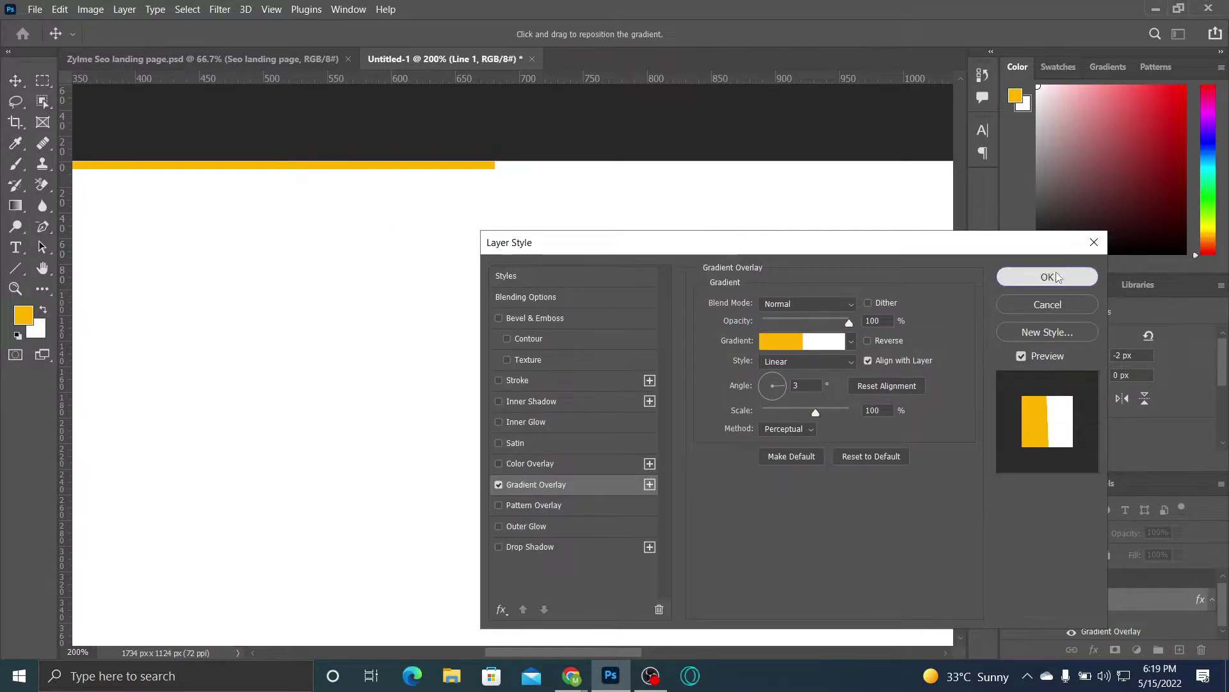
left_click(1055, 275)
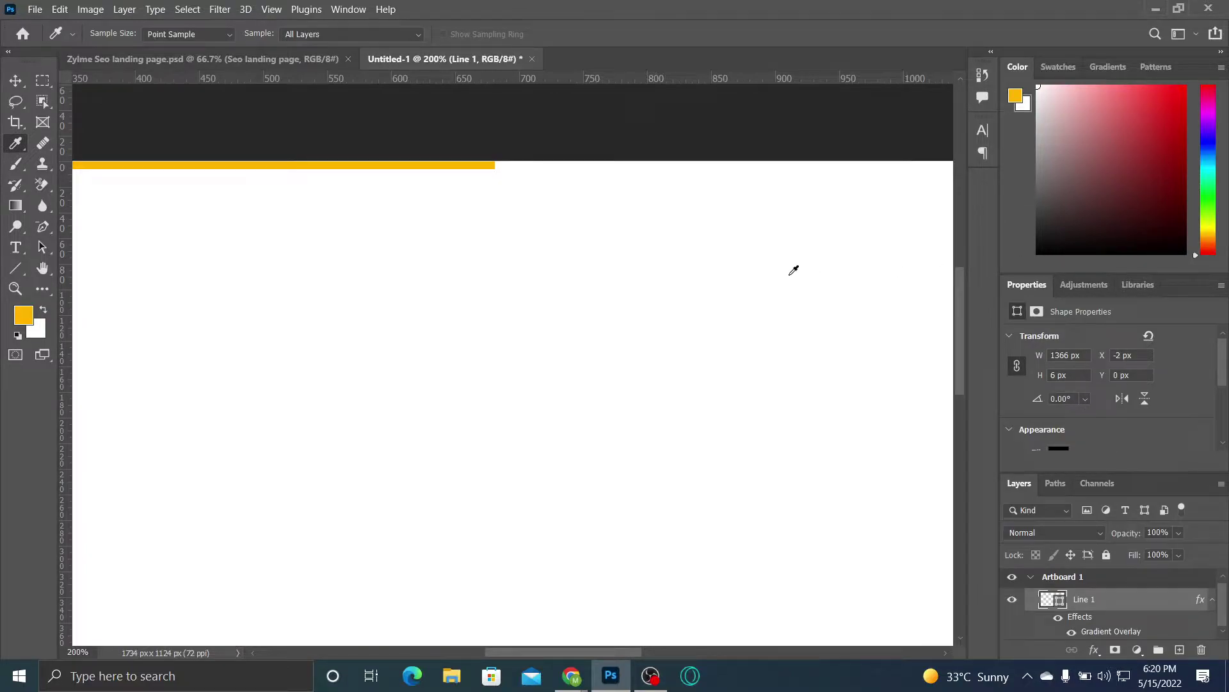
Step: Look at the hero section's background in the Zylme Seo landing page document and return to the Untitled-1 document
left_click(168, 59)
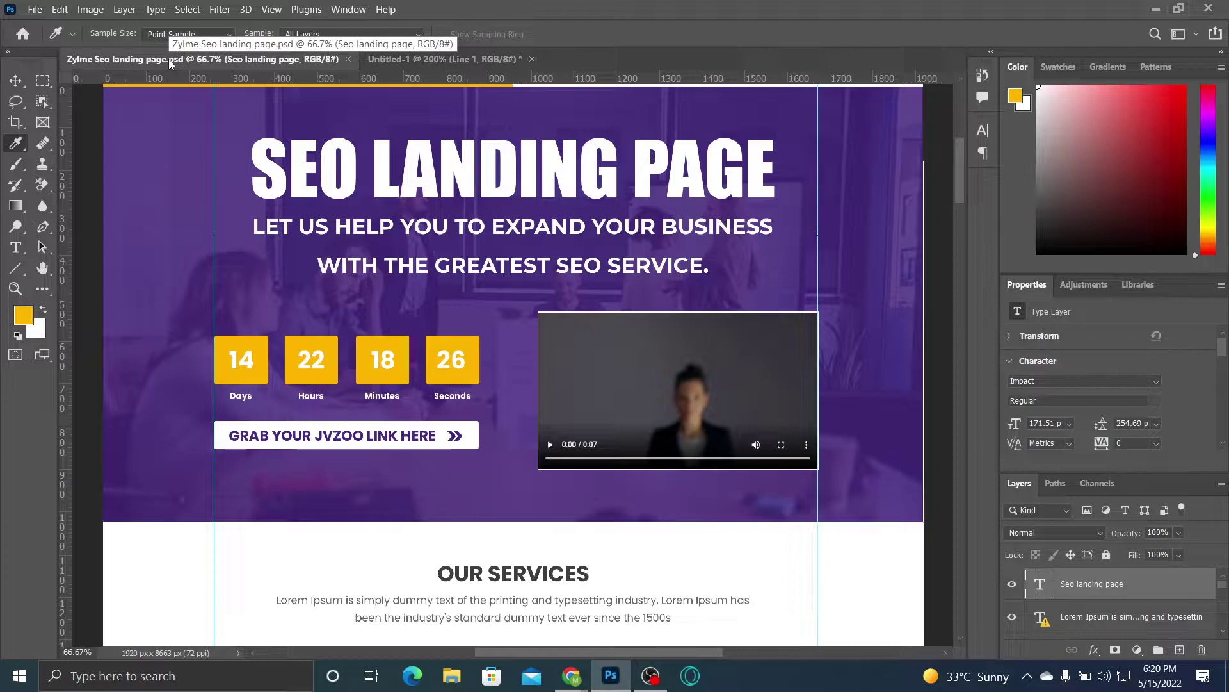
left_click(16, 81)
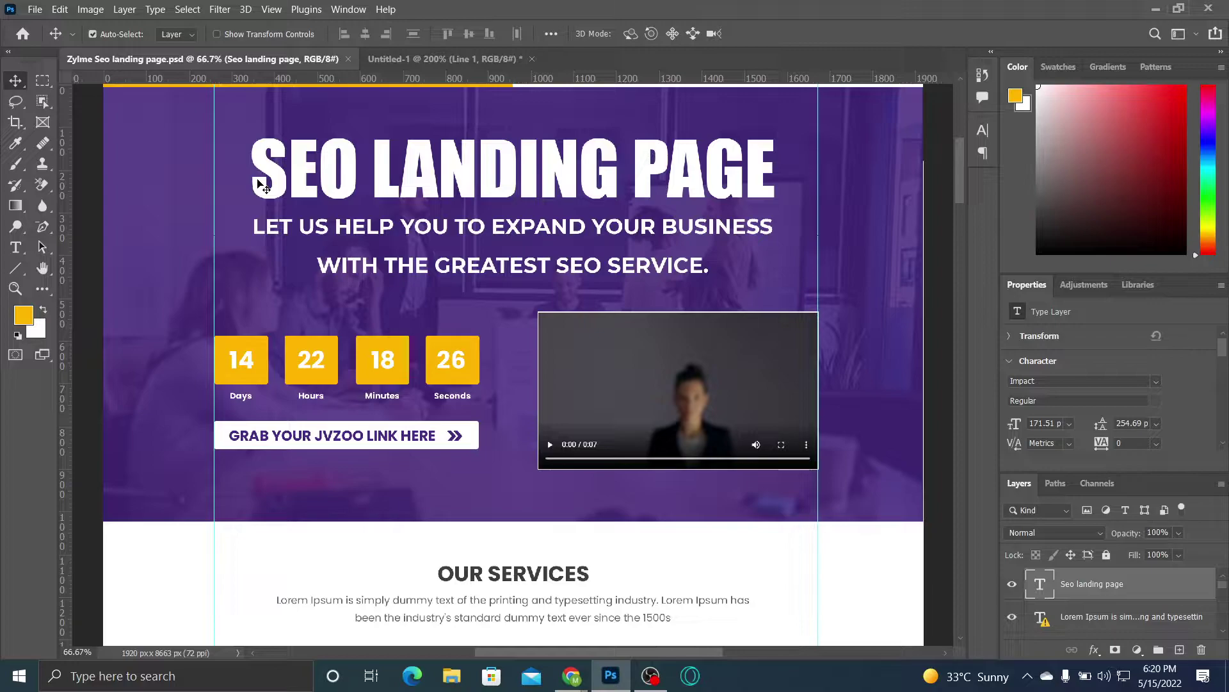
left_click_drag(261, 186, 539, 637)
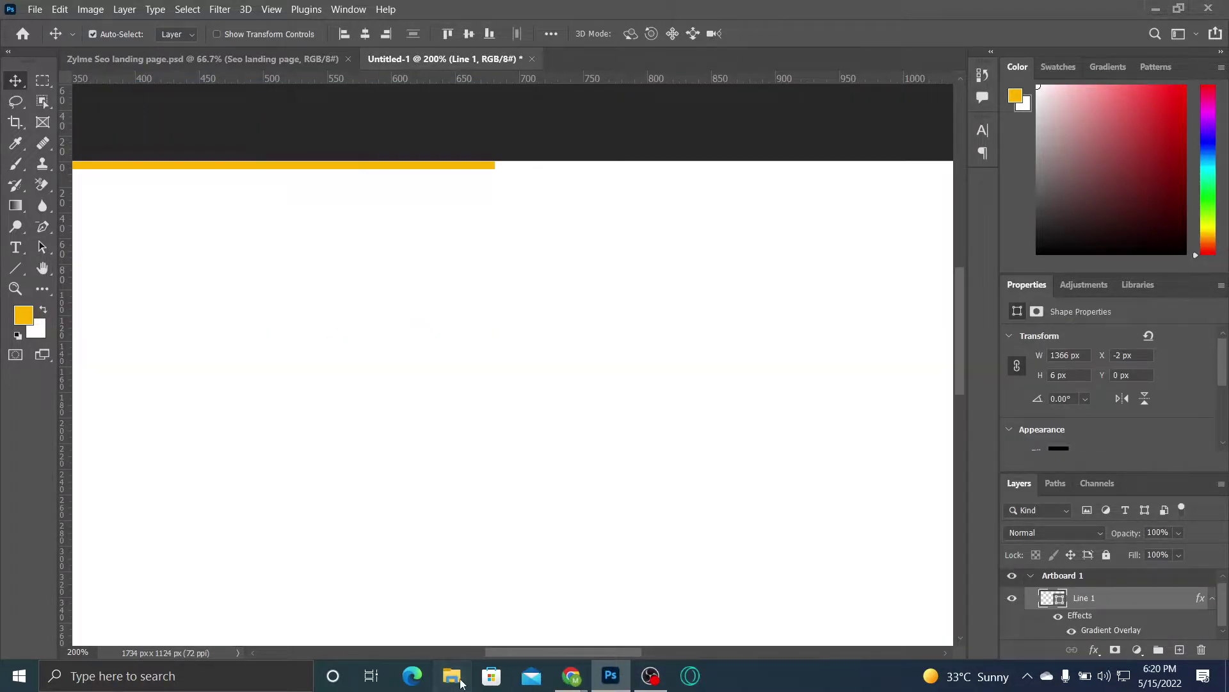
Step: Switch to File Explorer and place the demo img file from the Figma course folder onto Artboard 1 in Photoshop
left_click(460, 681)
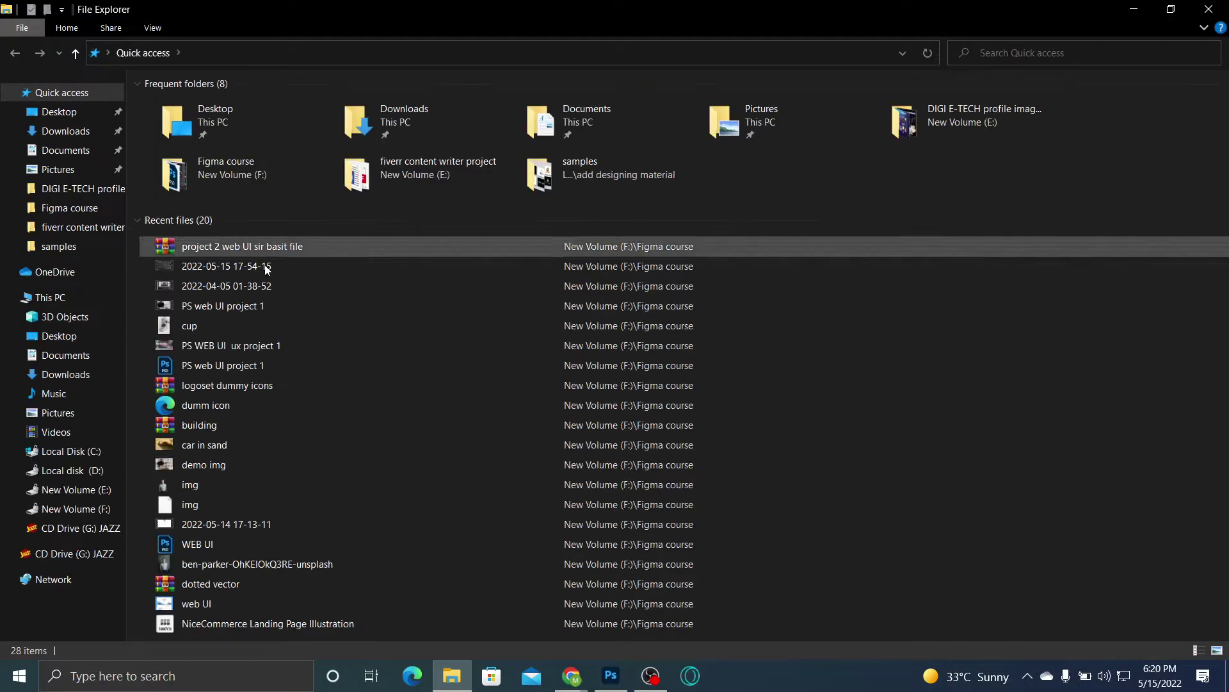
left_click(72, 208)
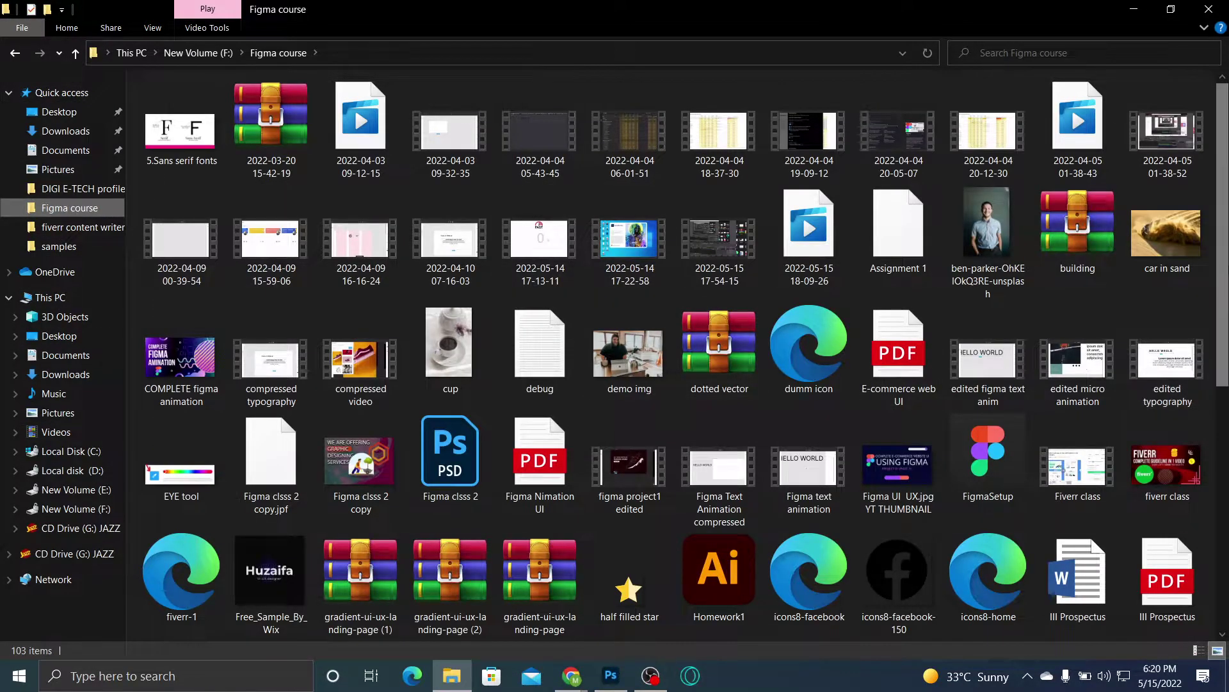
scroll(1226, 269, "down", 2)
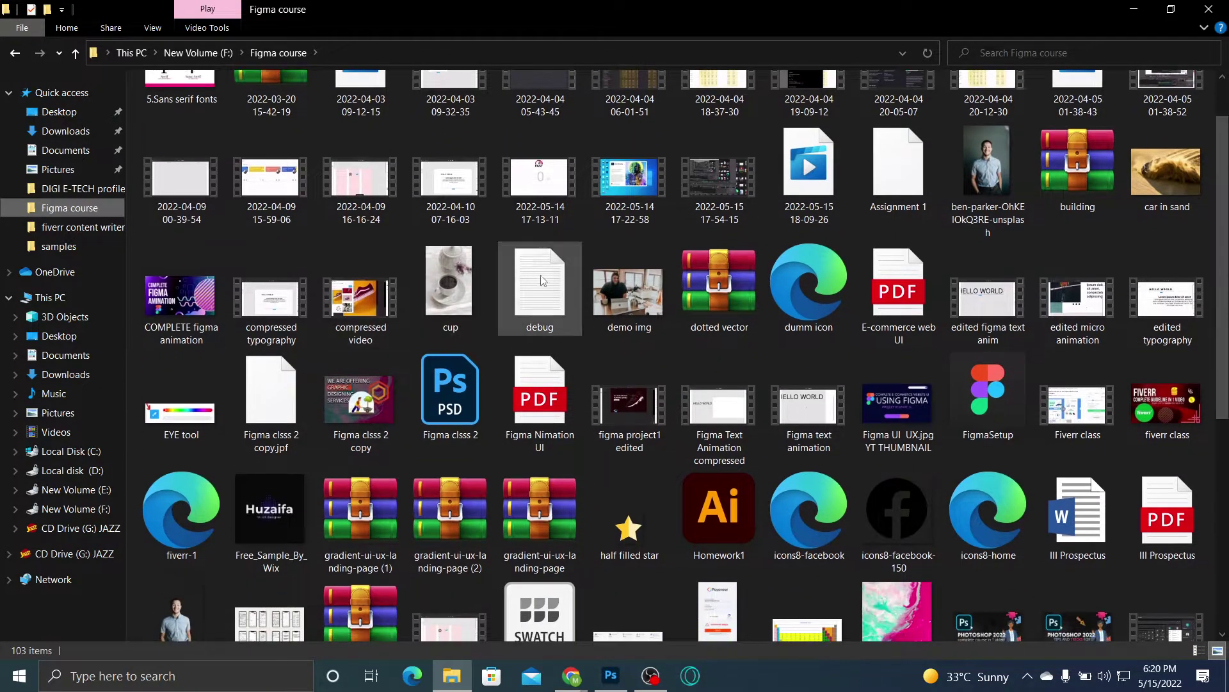
left_click_drag(621, 296, 278, 346)
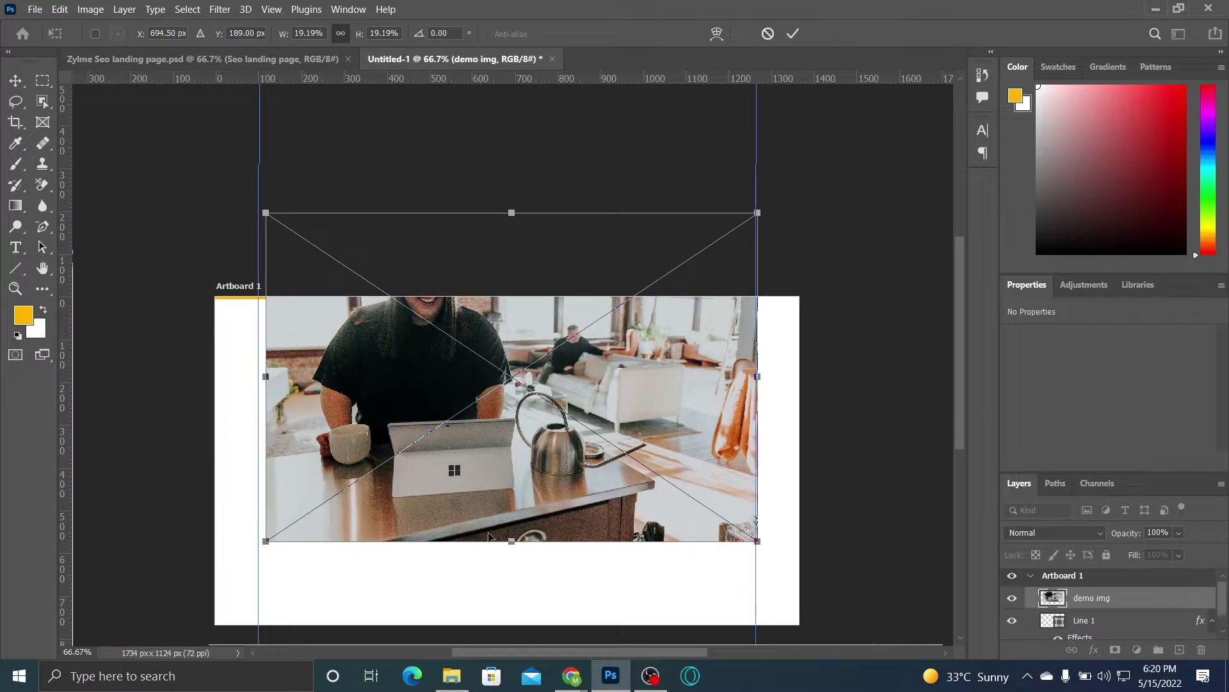
Step: Resize the placed demo img to about 1033 x 382 px and move it against the artboard's left edge, directly below the top bar
left_click_drag(512, 541, 358, 410)
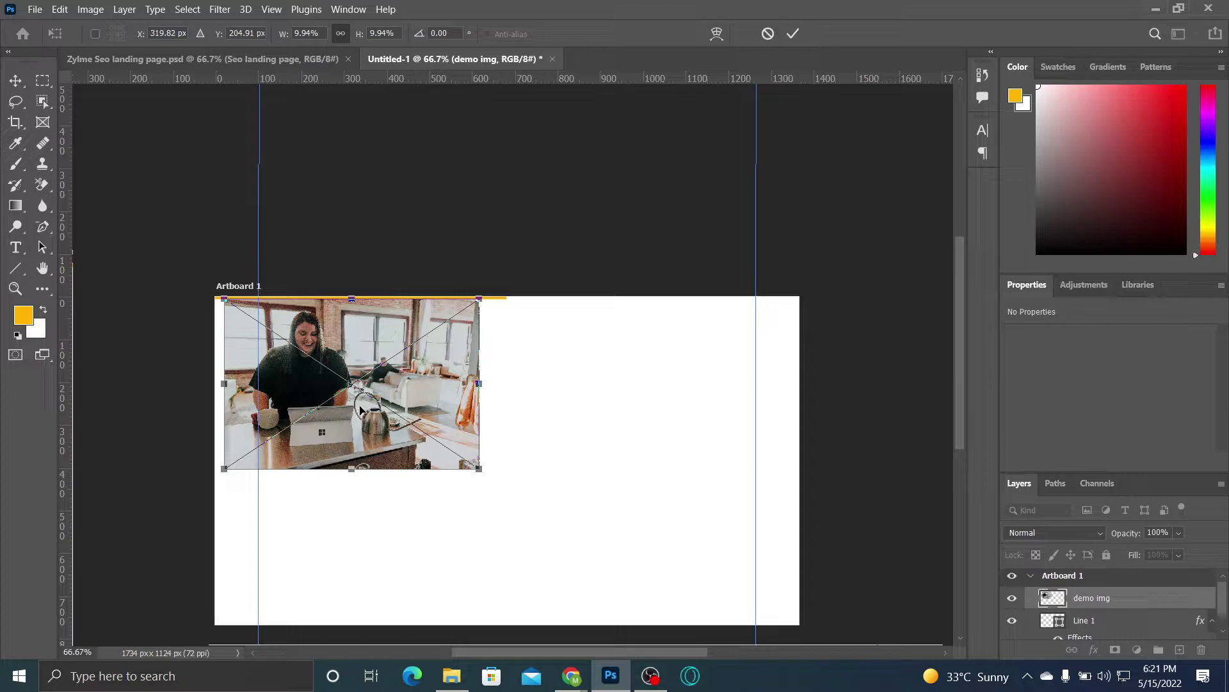
left_click_drag(476, 385, 684, 381)
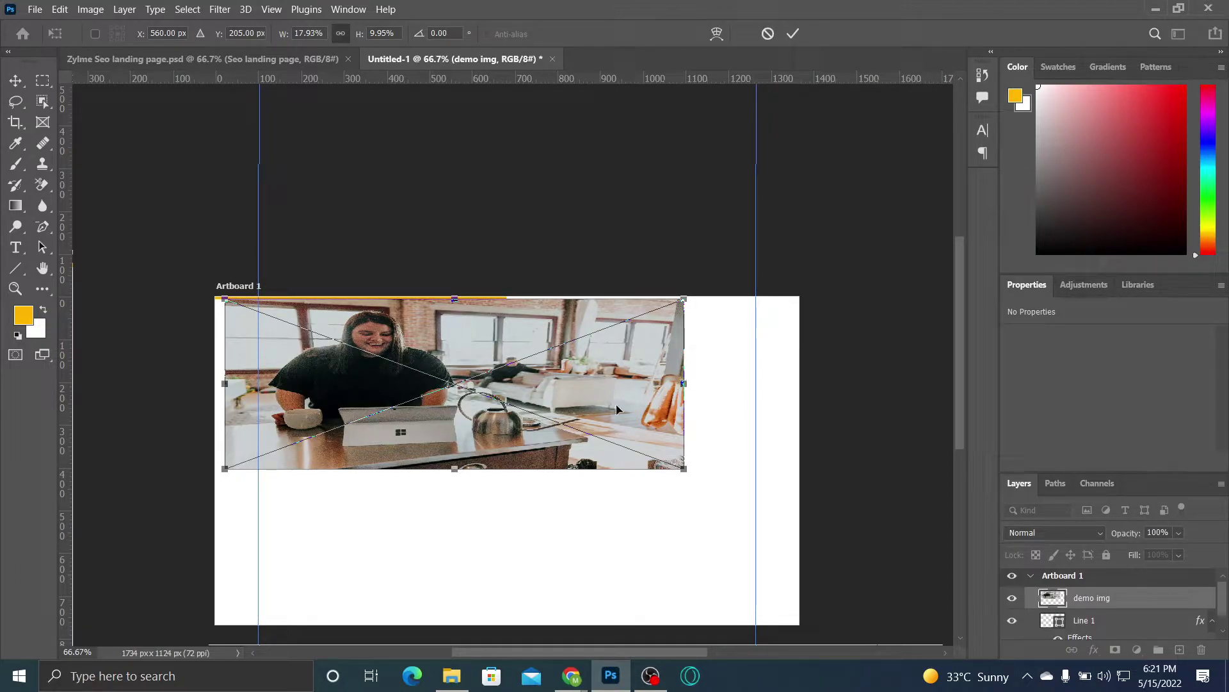
mouse_move(686, 389)
left_mouse_down()
mouse_move(756, 399)
mouse_move(665, 394)
left_mouse_up()
key("ctrl+plus")
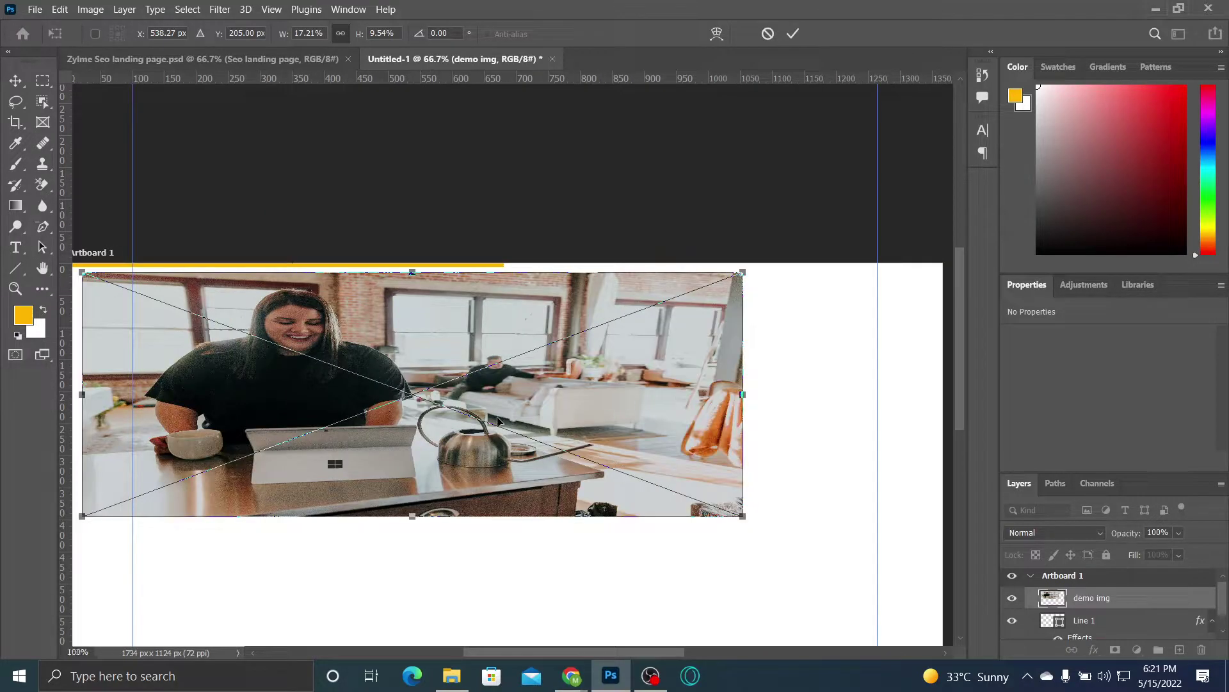
left_click(793, 34)
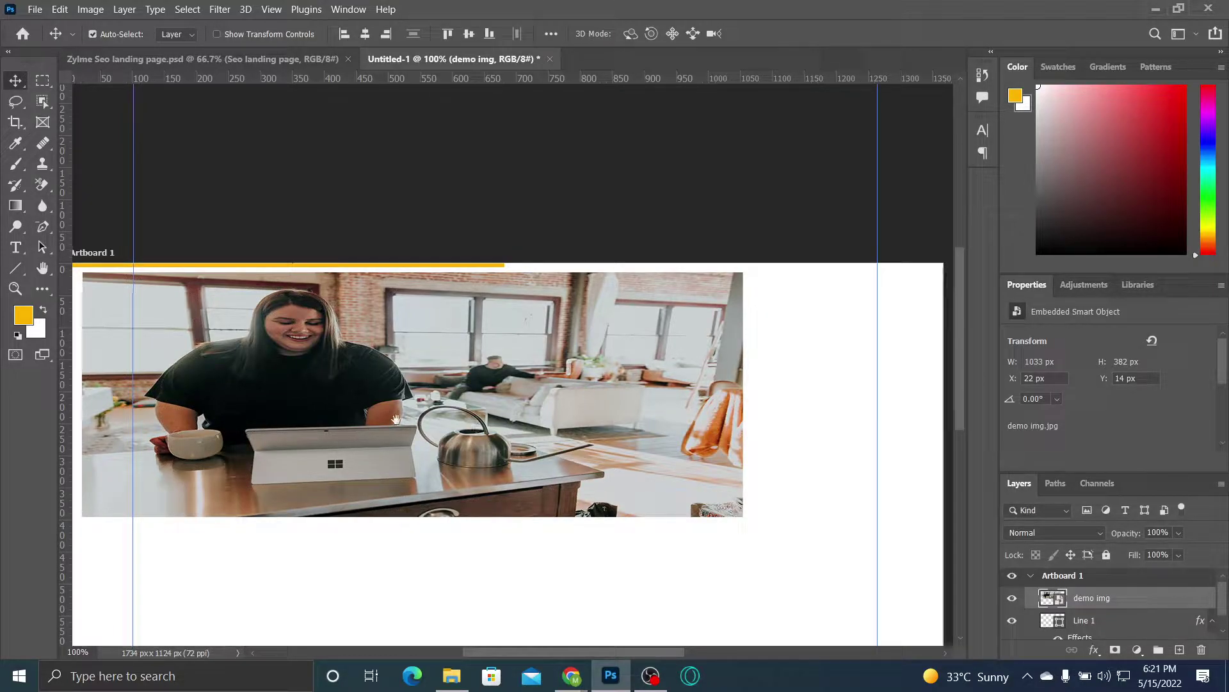
mouse_move(396, 419)
left_mouse_down()
mouse_move(451, 385)
mouse_move(396, 397)
left_mouse_up()
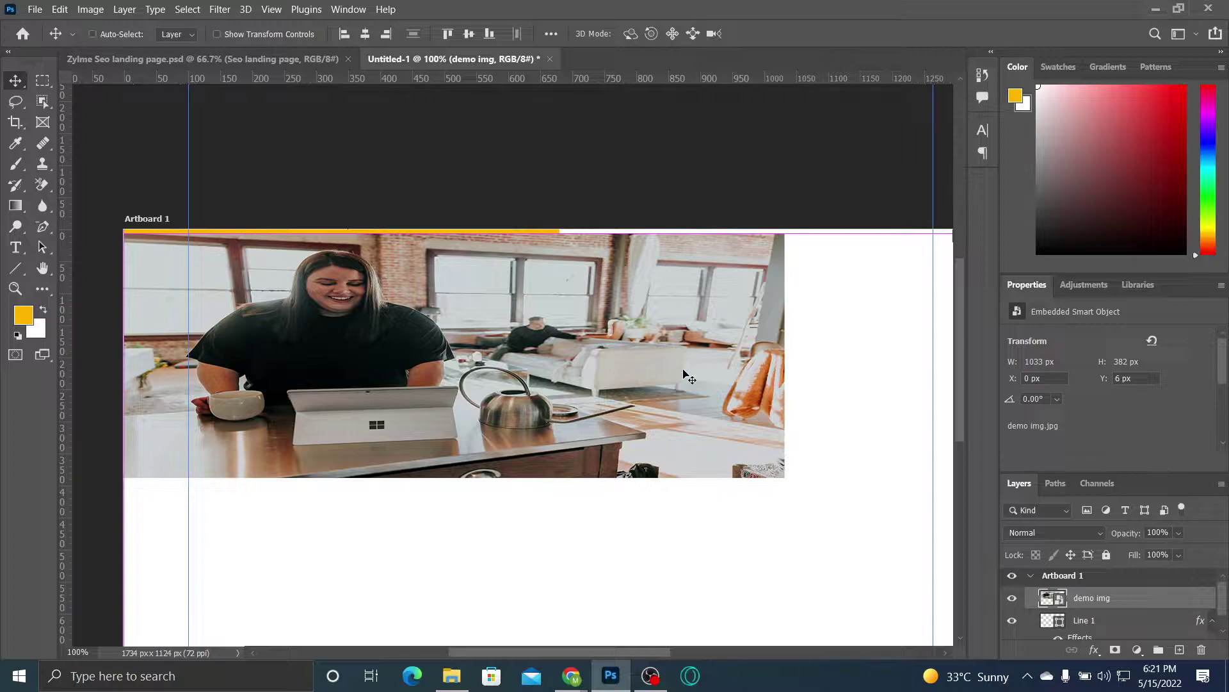
key("ctrl")
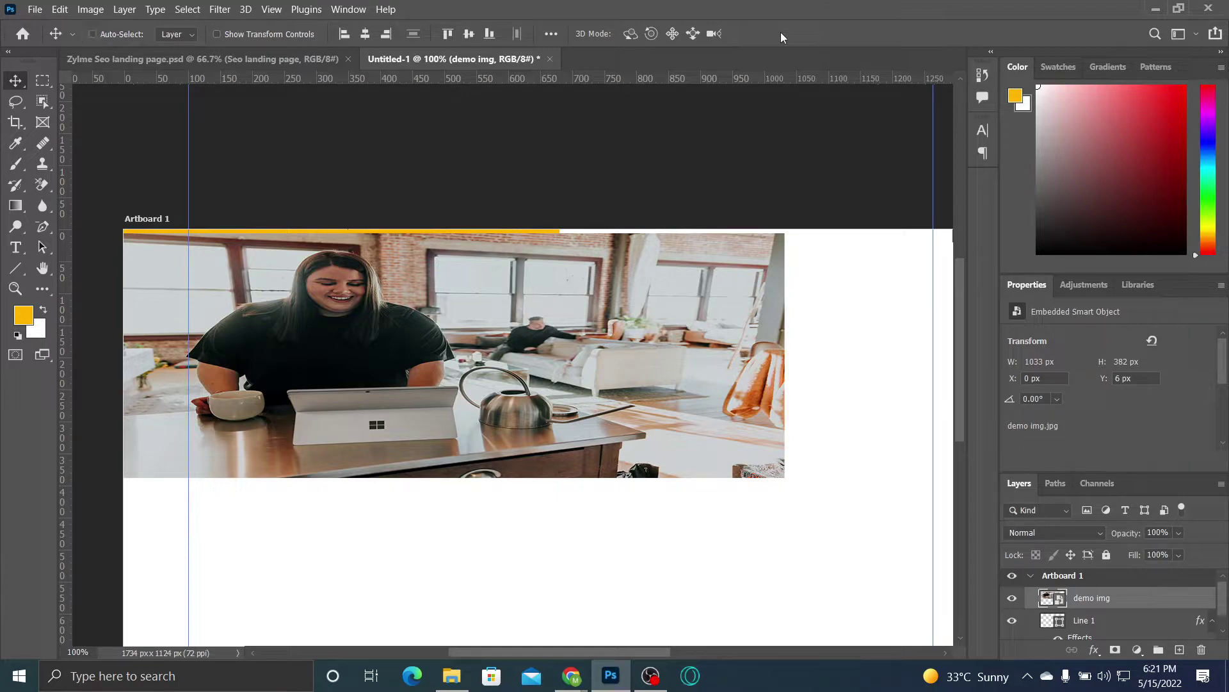
Step: Enlarge demo img to the artboard's full width of 1366 px with a height of about 481 px and commit the transform
key("ctrl+t")
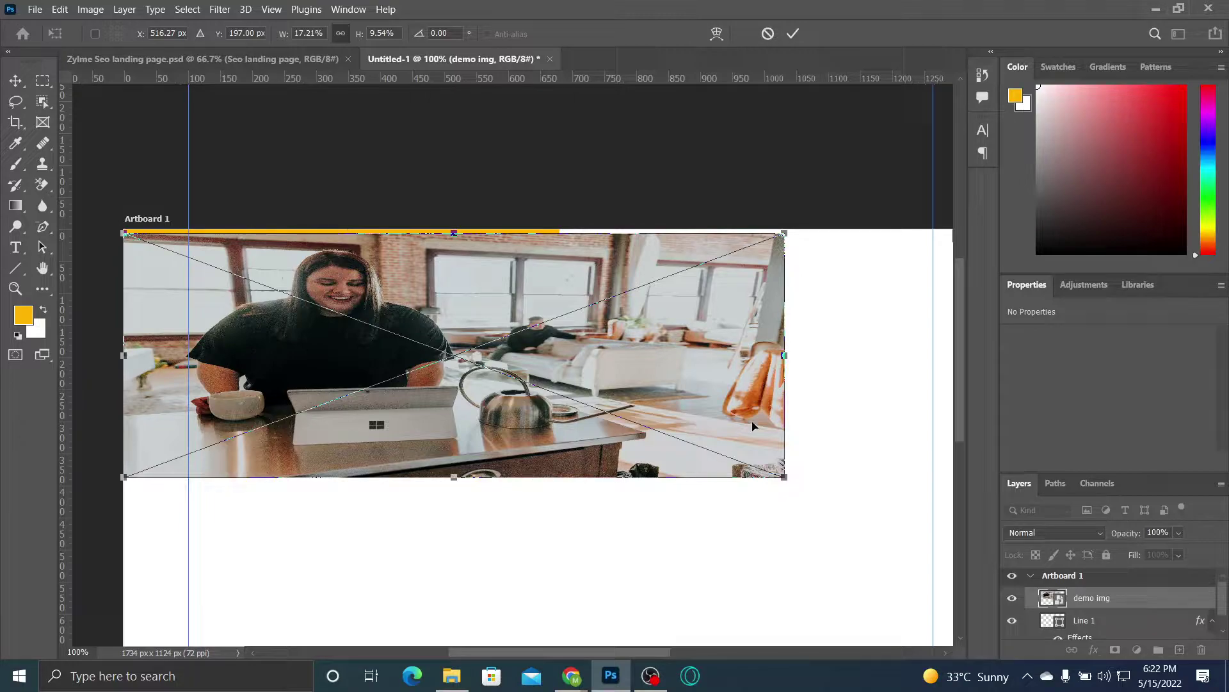
left_click_drag(786, 479, 925, 551)
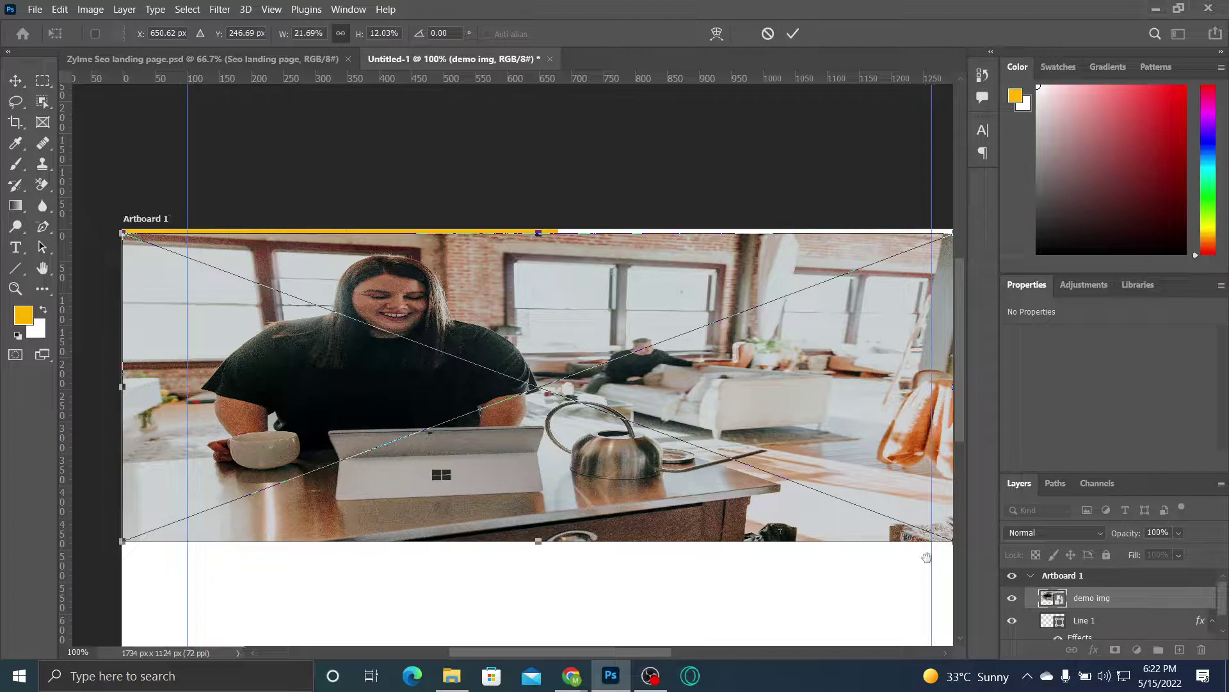
scroll(799, 565, "right", 3)
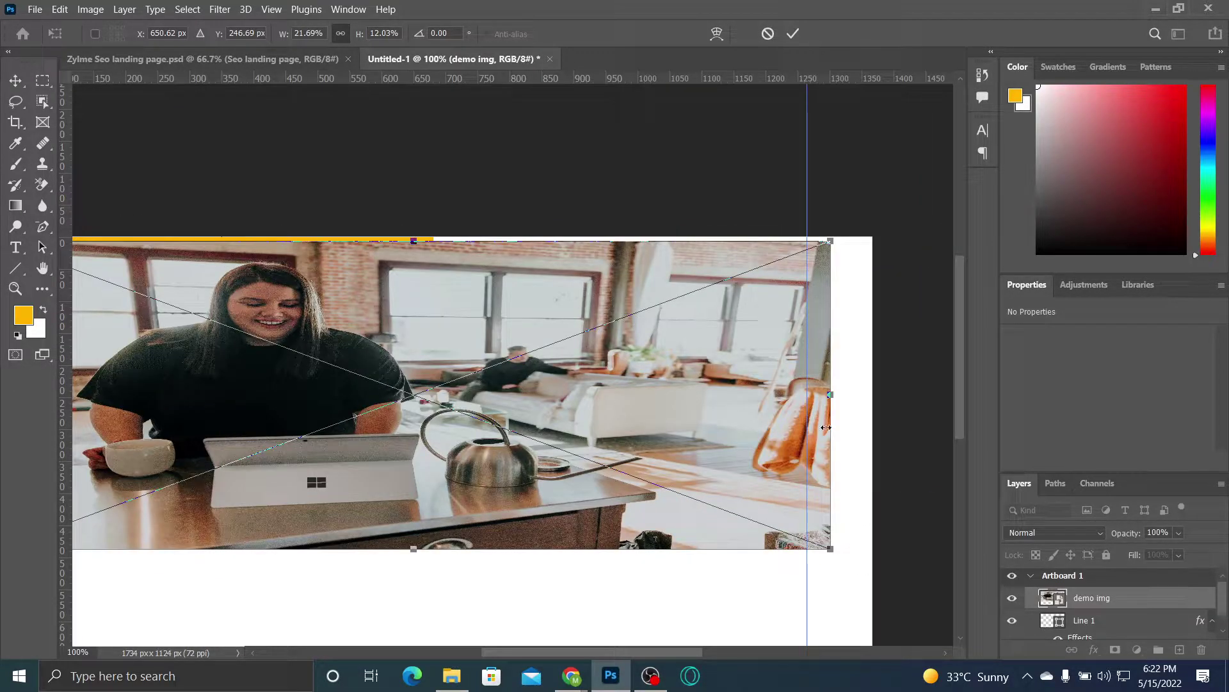
left_click_drag(825, 394, 876, 420)
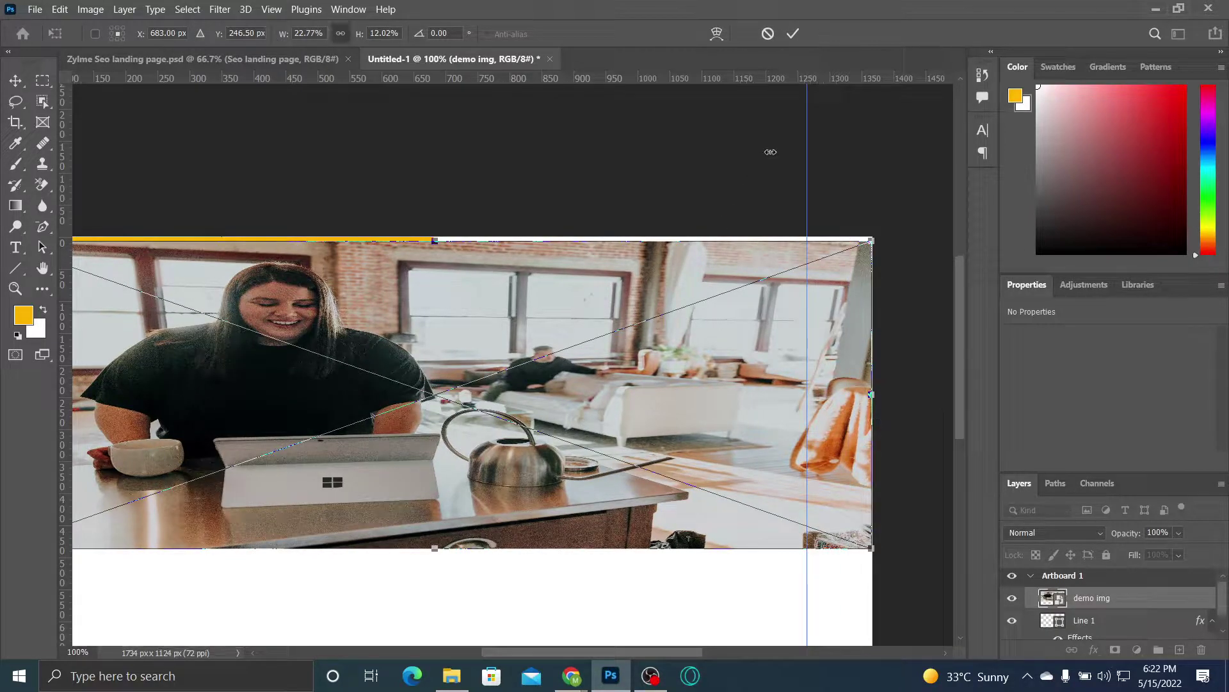
left_click(793, 34)
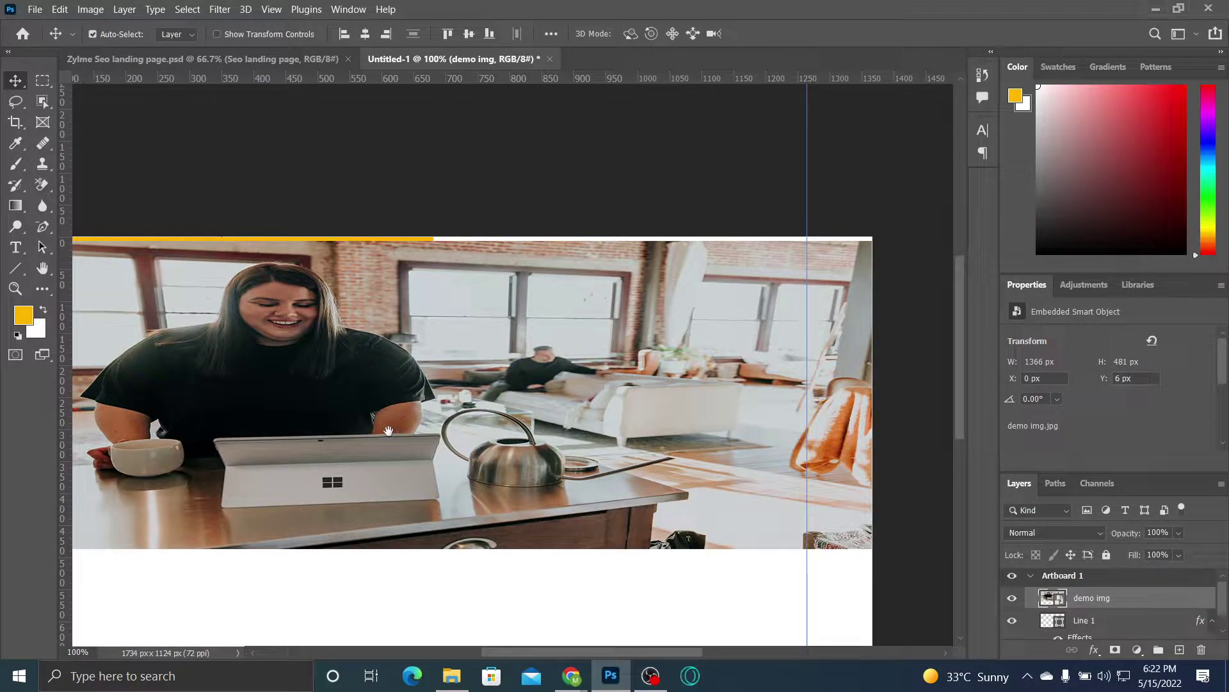
left_click_drag(388, 431, 477, 338)
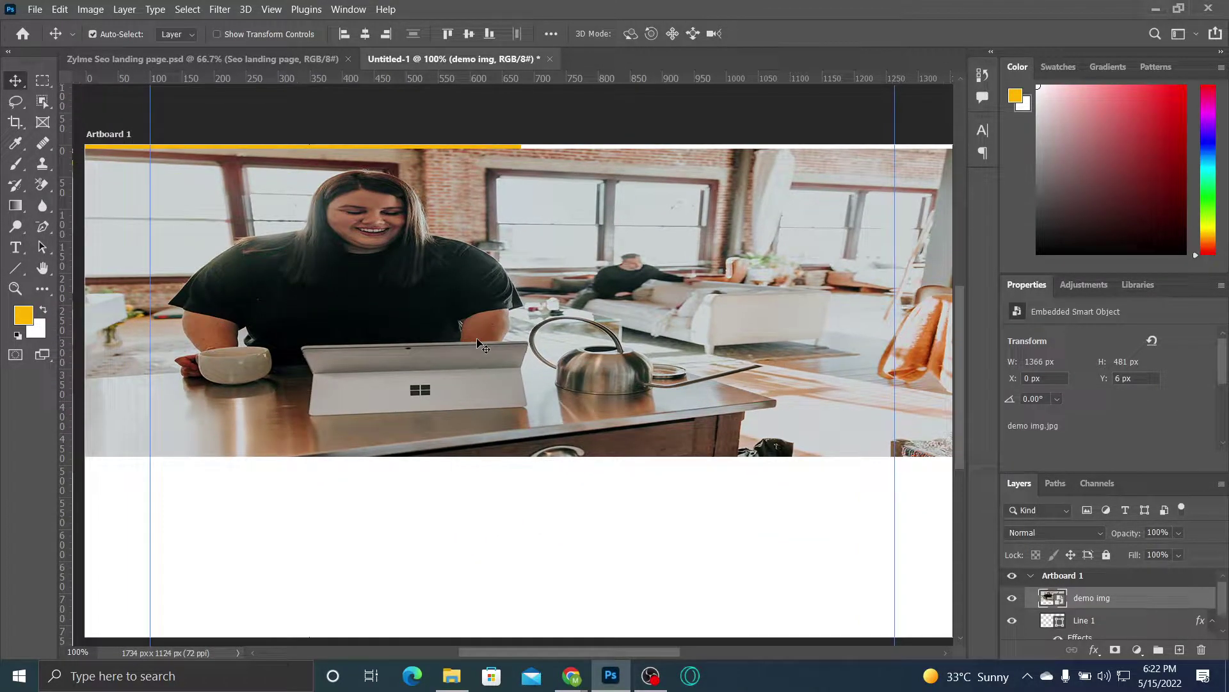
Step: In the Zylme Seo landing page document, select the hero background image and examine the layers and effects that form its purple overlay
left_click(243, 60)
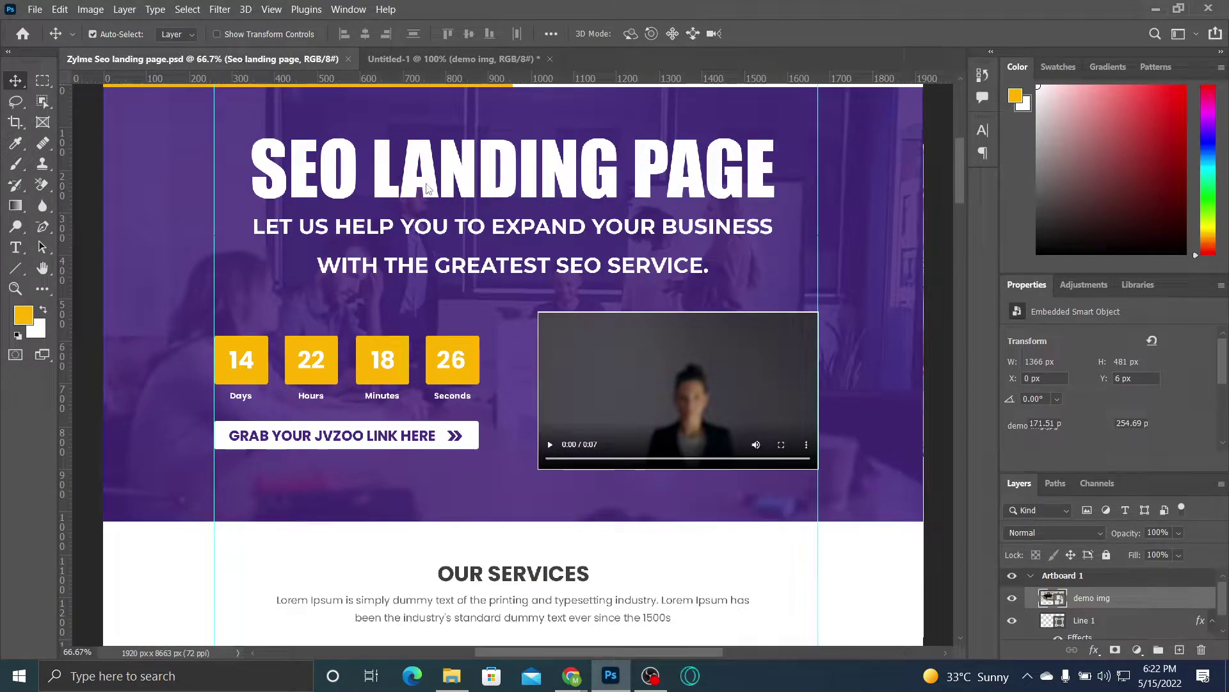
left_click(352, 149)
left_click_drag(694, 252, 666, 266)
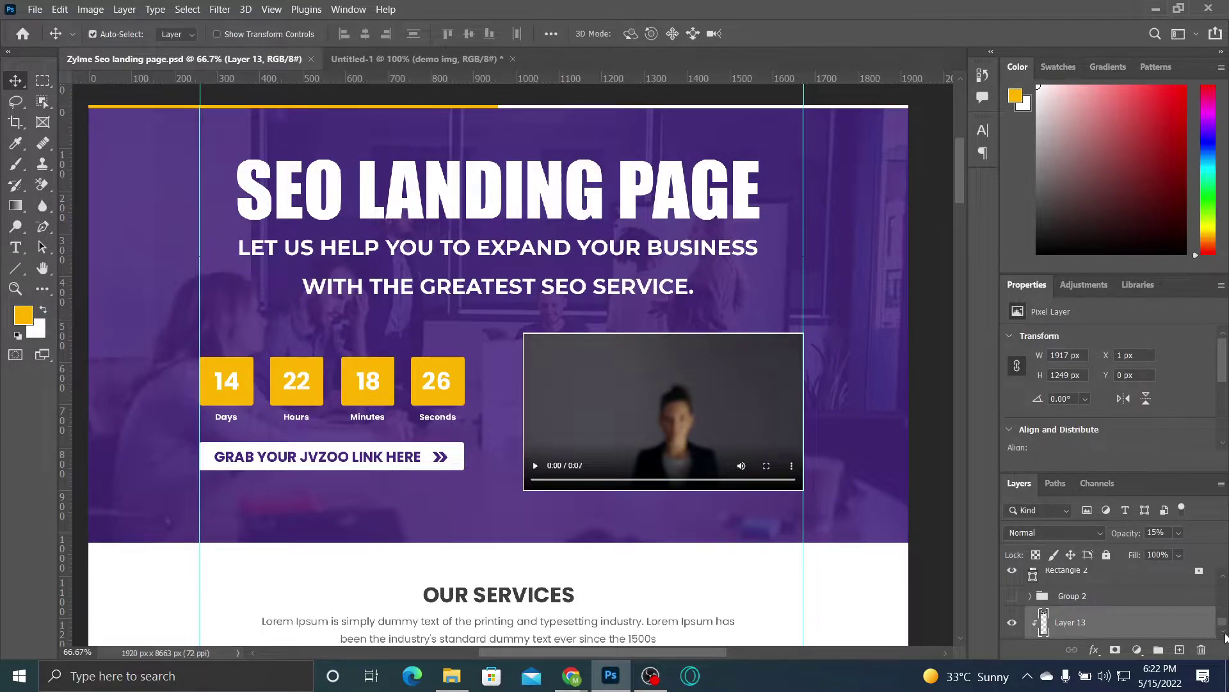
scroll(1225, 636, "down", 2)
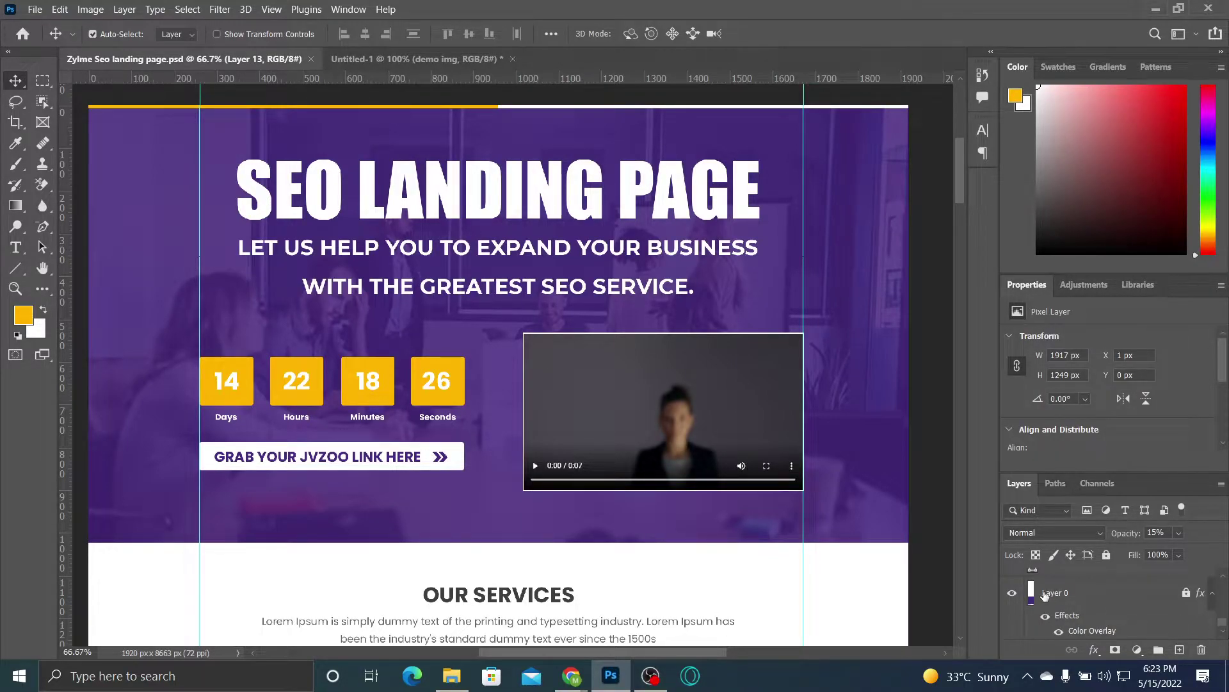
scroll(1223, 626, "up", 5)
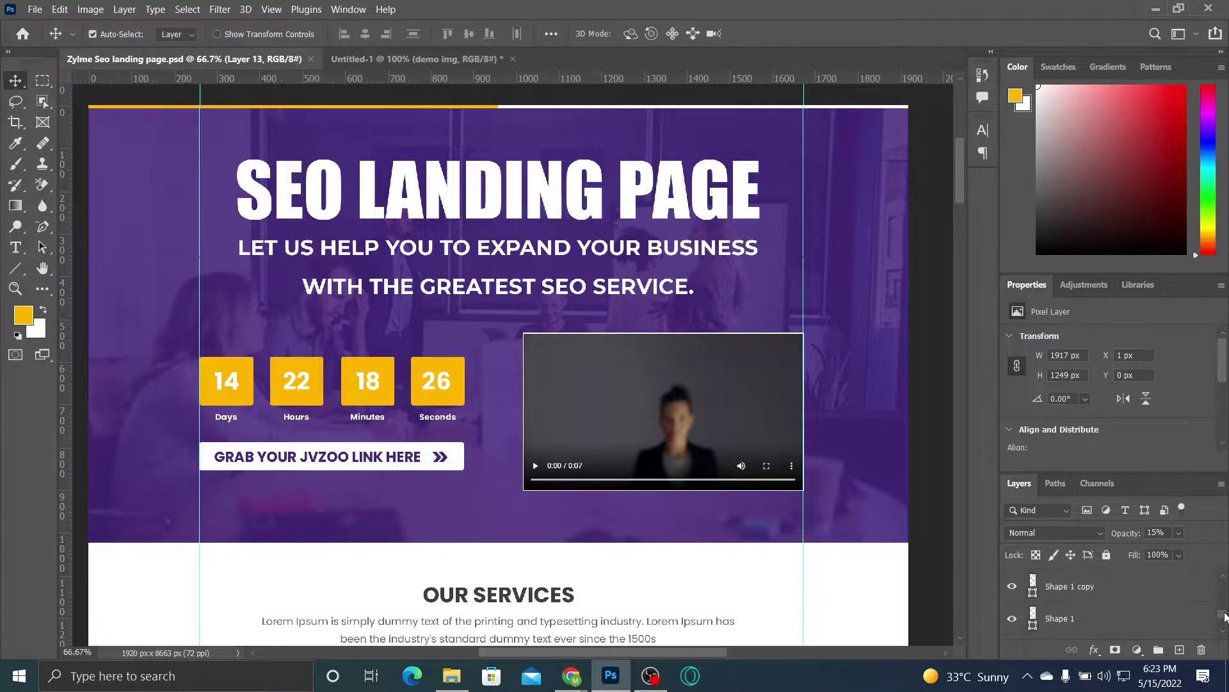
scroll(1111, 605, "up", 3)
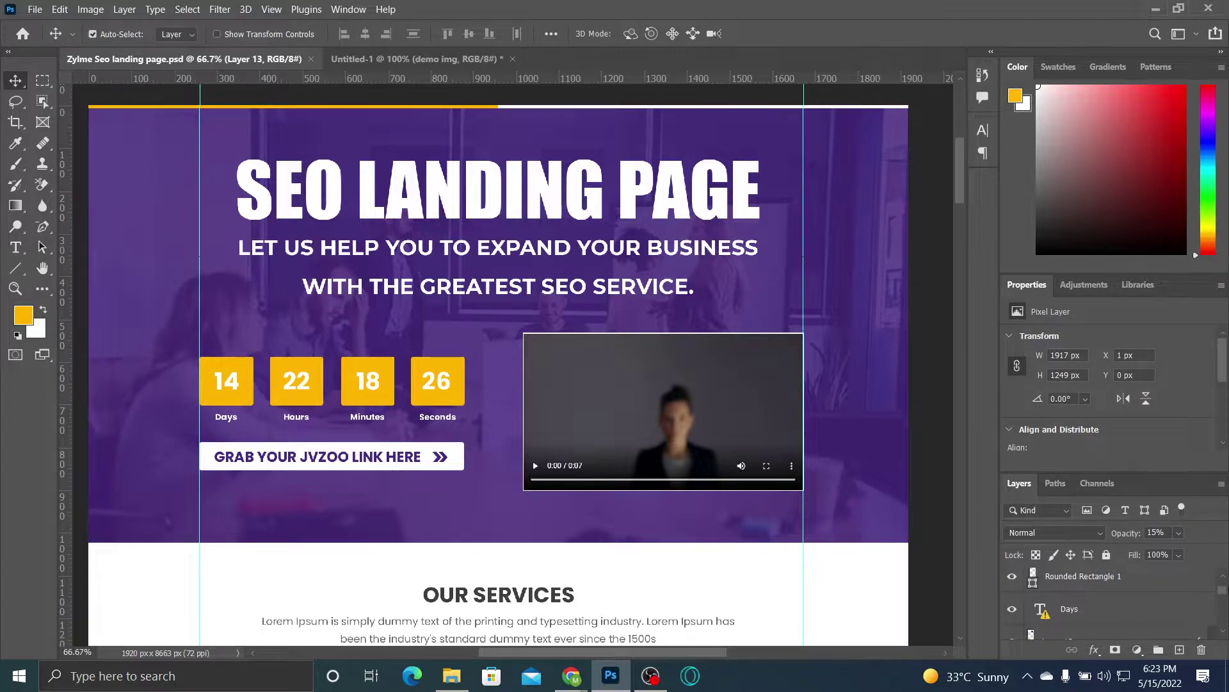
left_click_drag(1223, 596, 1225, 633)
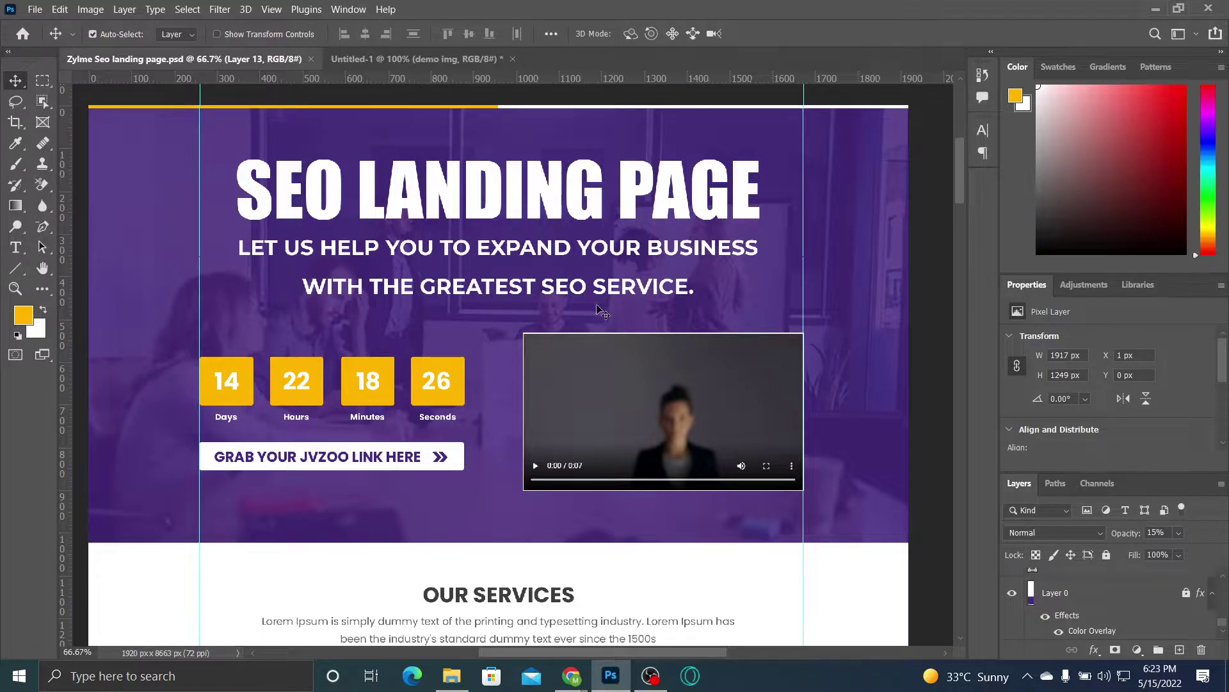
Step: Reselect the hero background image, toggle its layer's visibility off and on, and examine the base layer's Color Overlay effect beneath it
left_click(663, 189)
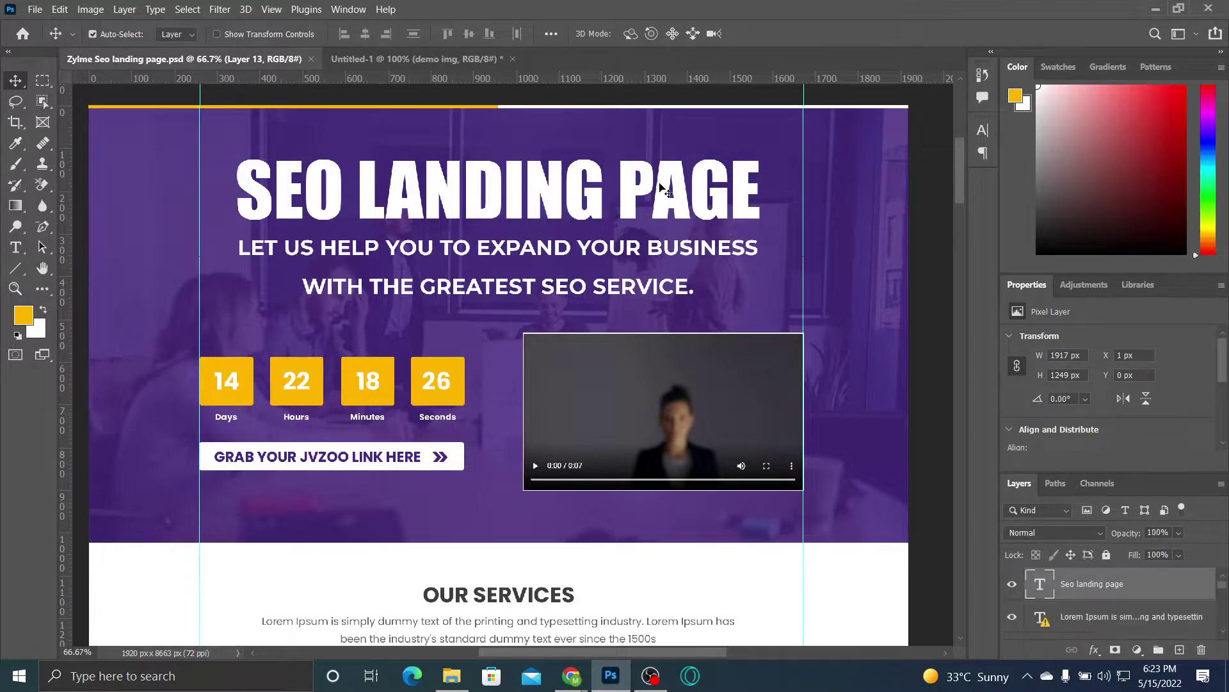
left_click(784, 223)
left_click(1011, 623)
left_click(1012, 623)
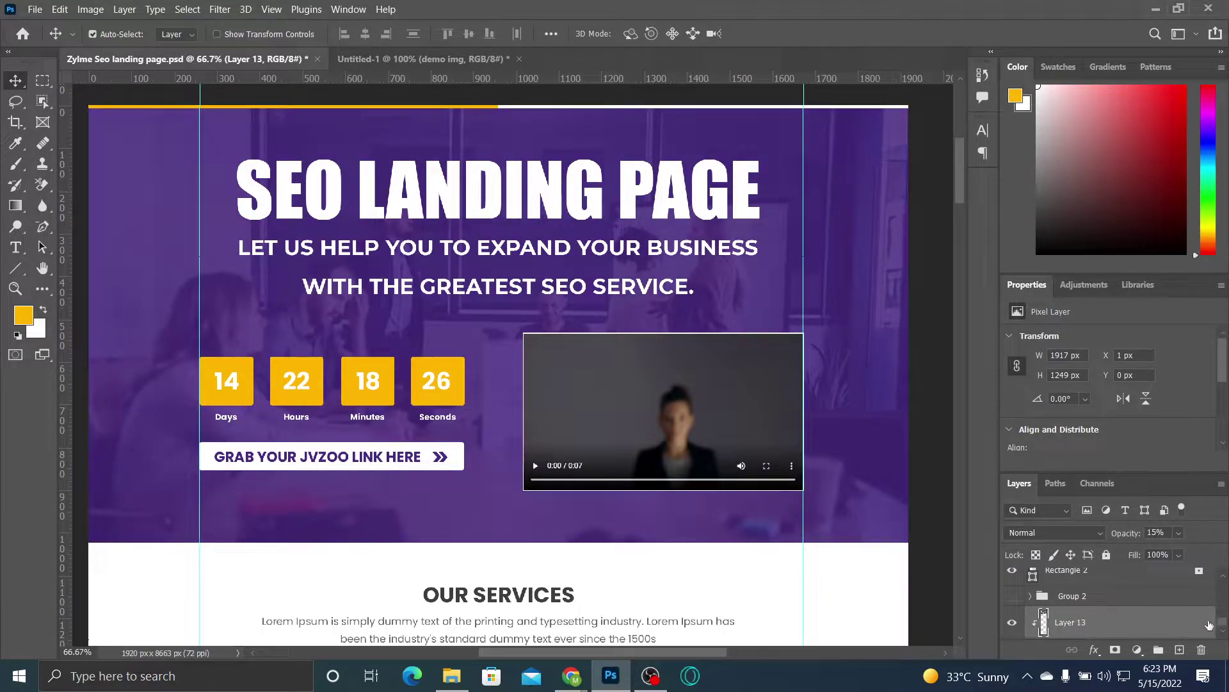
scroll(1223, 632, "down", 2)
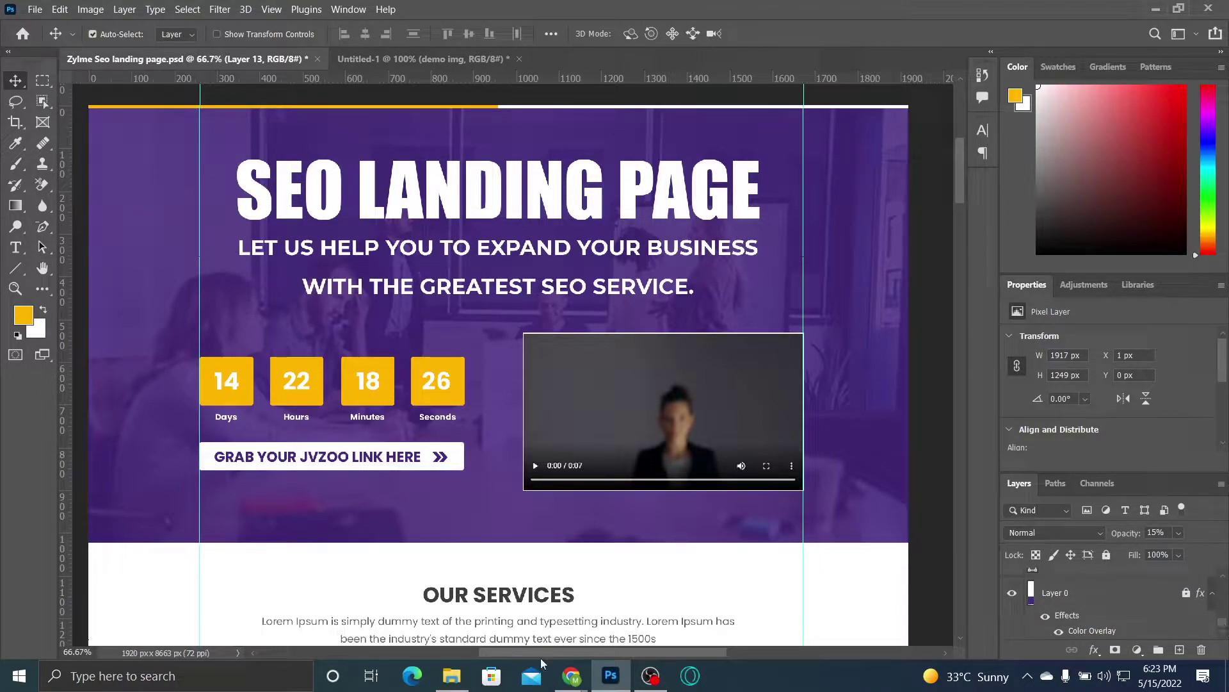
mouse_move(439, 679)
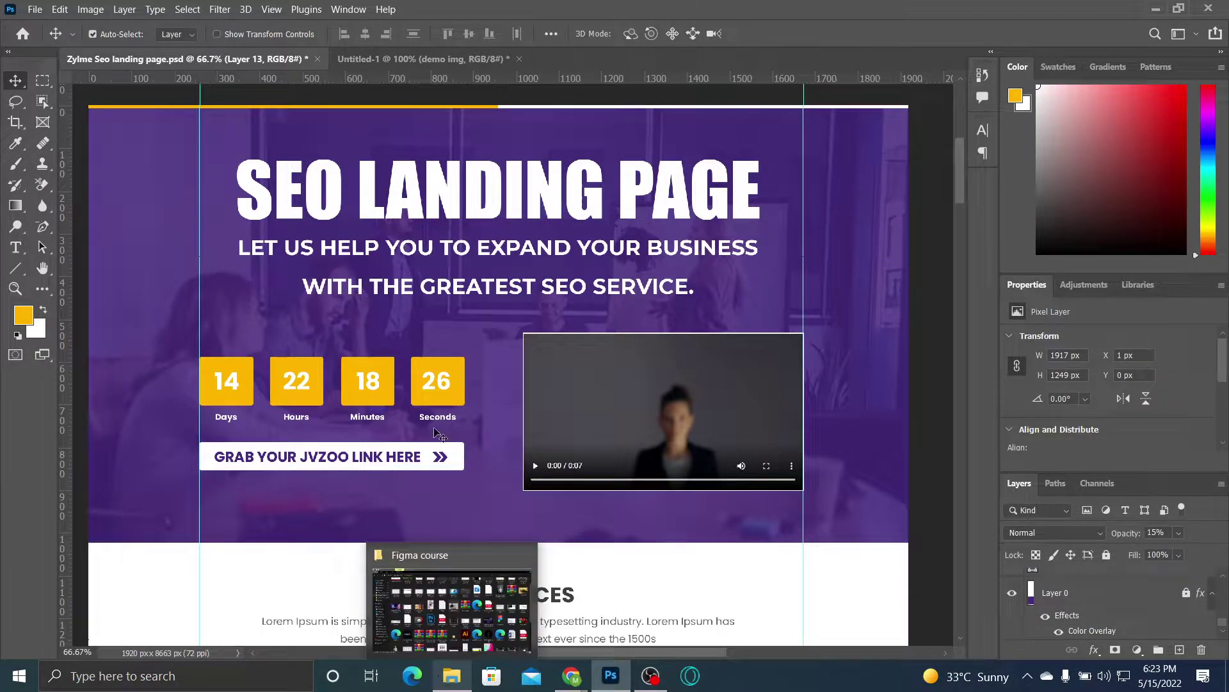
Step: In the Untitled-1 document, stretch demo img downward to a height of about 665 px, keeping its 1366 px width
left_click(440, 54)
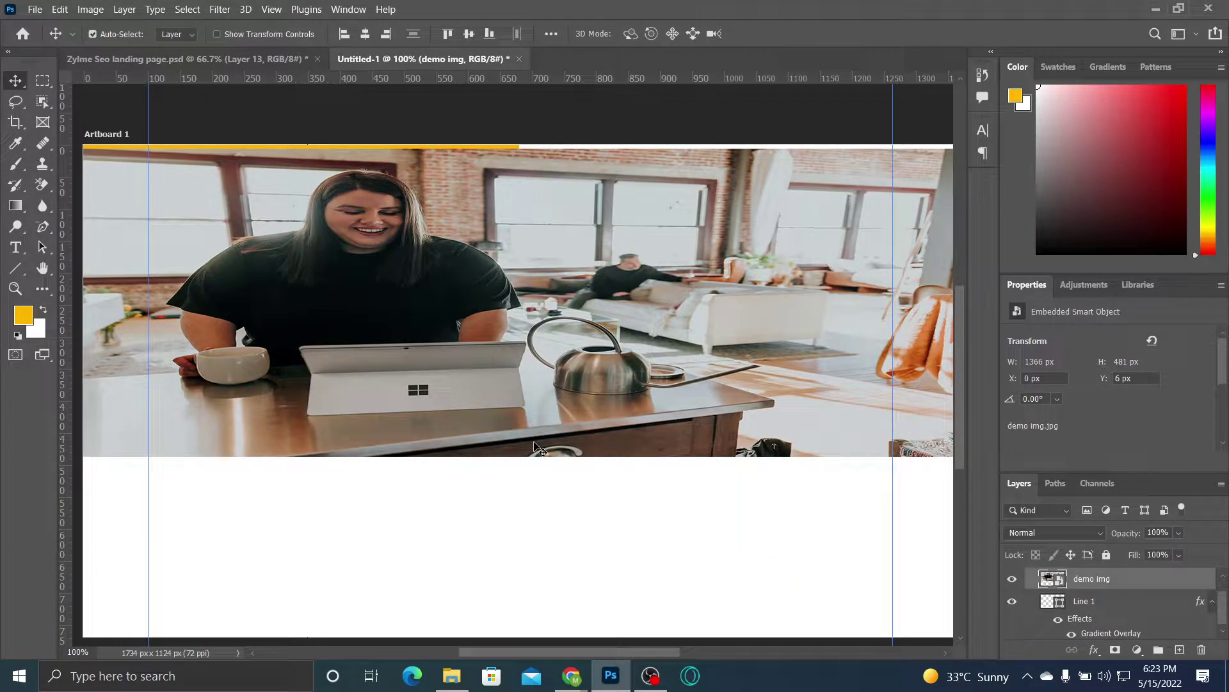
key("ctrl+t")
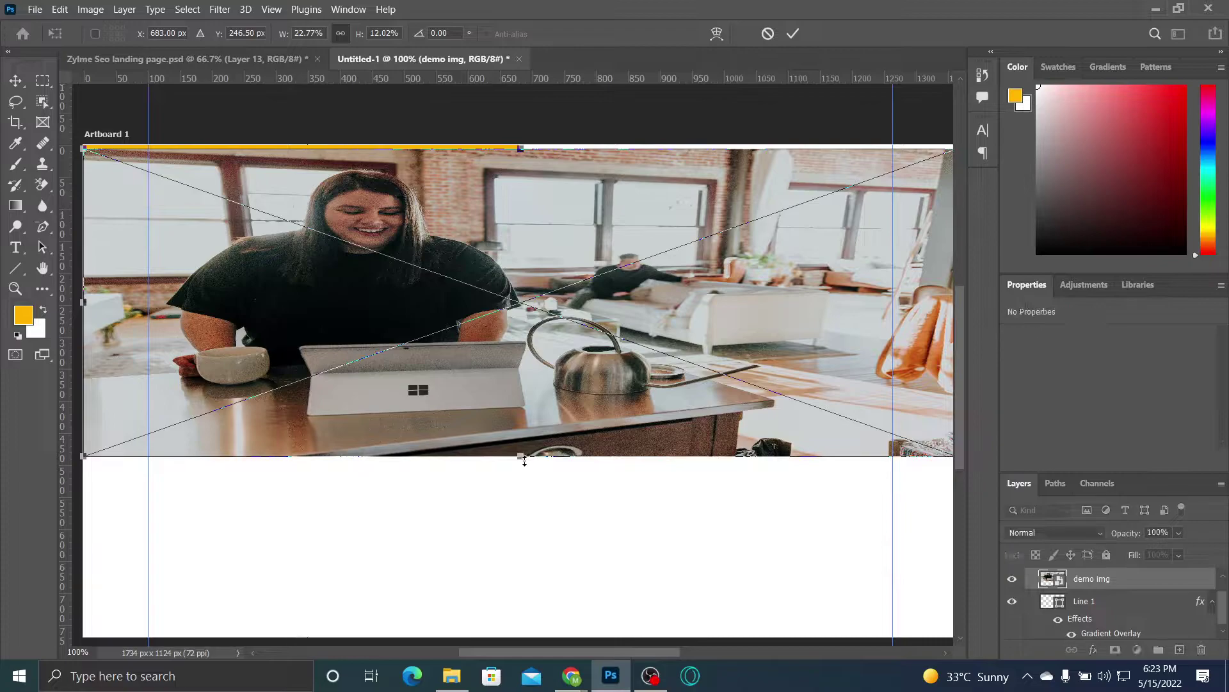
left_click_drag(520, 455, 534, 577)
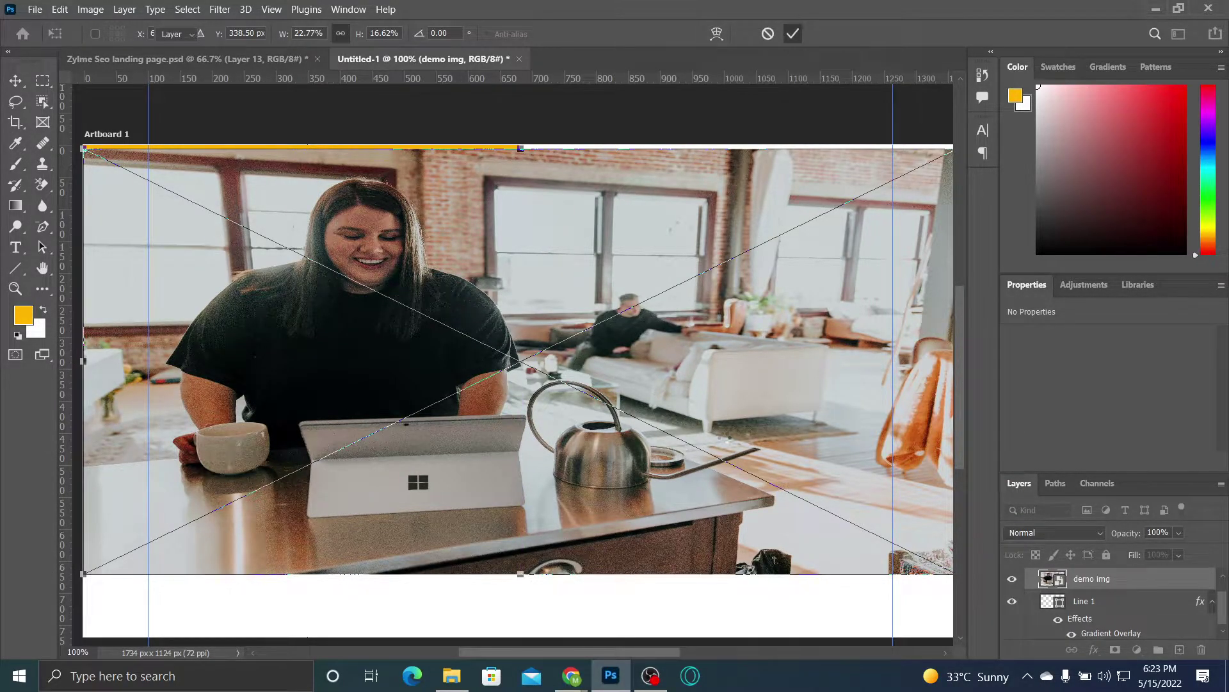
key("Return")
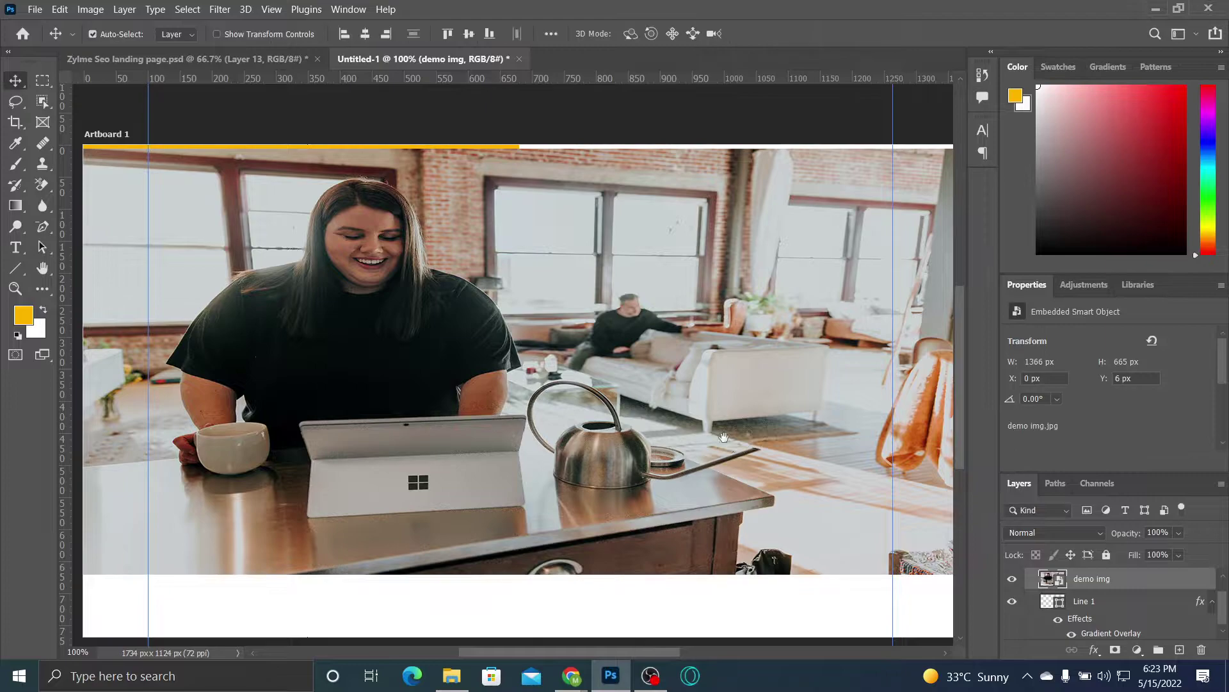
Step: Extend Artboard 1 downward with the Crop tool to a height of about 947 px
left_click_drag(726, 399, 733, 344)
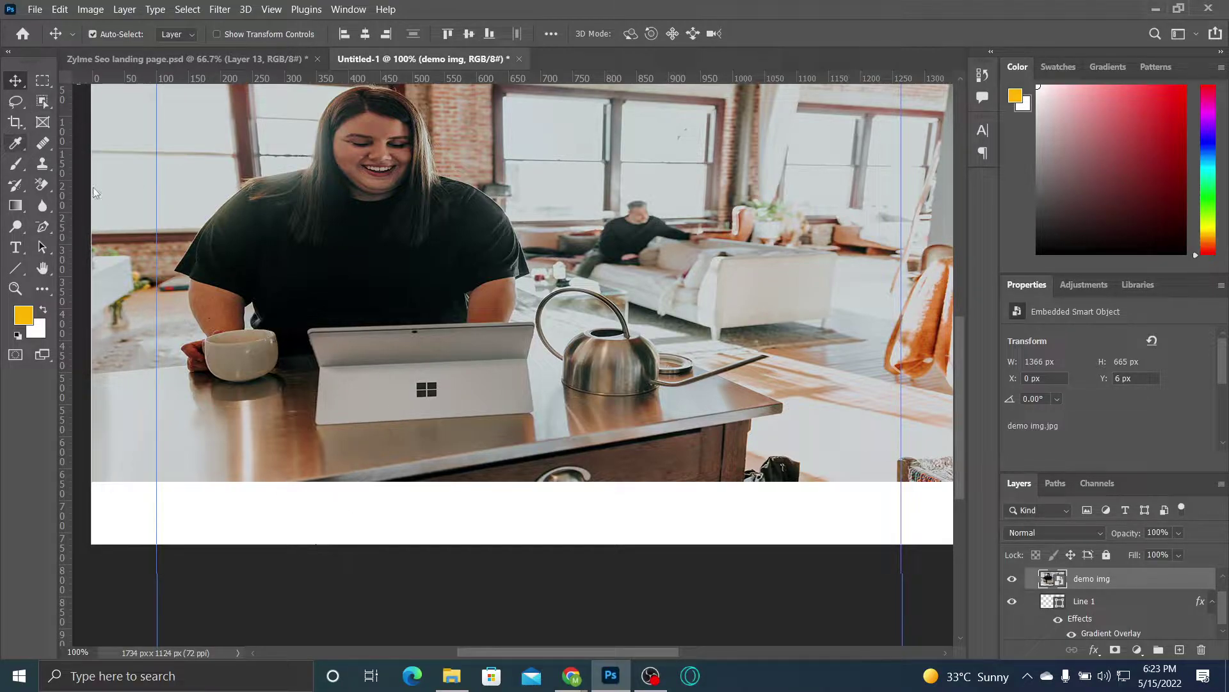
left_click(12, 125)
left_click_drag(530, 546, 544, 634)
key("Return")
Step: Switch to Chrome and load the Canva website in a new tab, returning to the Photoshop artboard while it loads
mouse_move(557, 676)
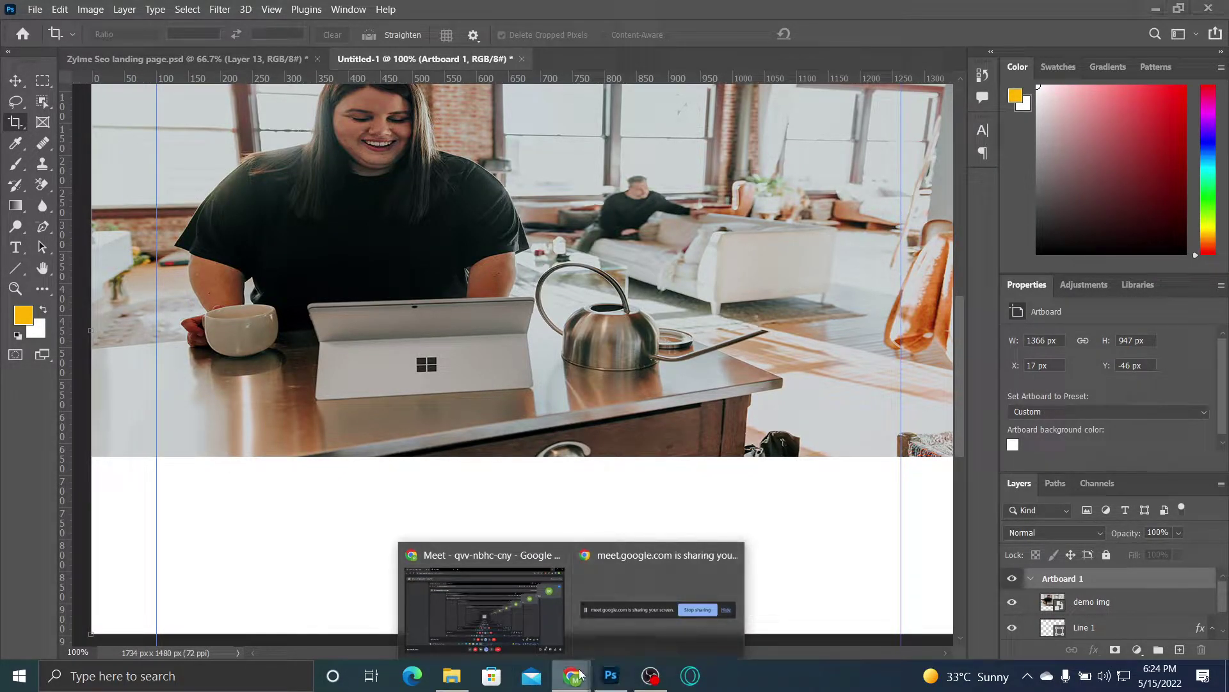
left_click(461, 634)
key("ctrl+t")
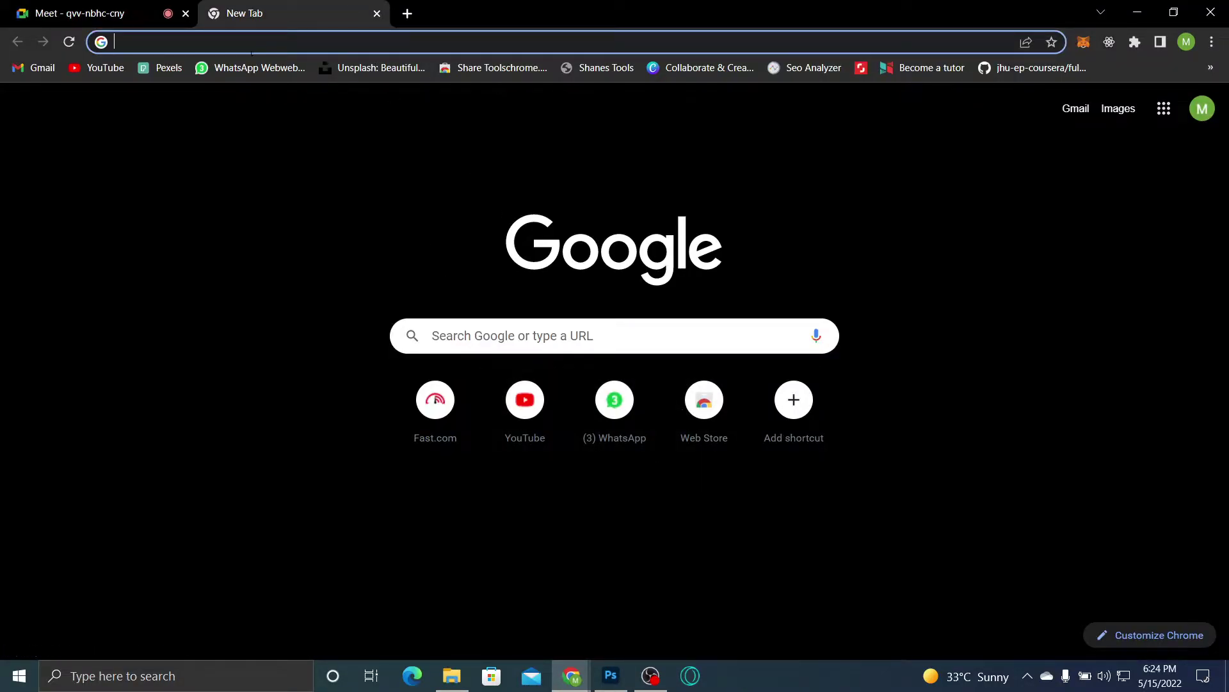
left_click(697, 71)
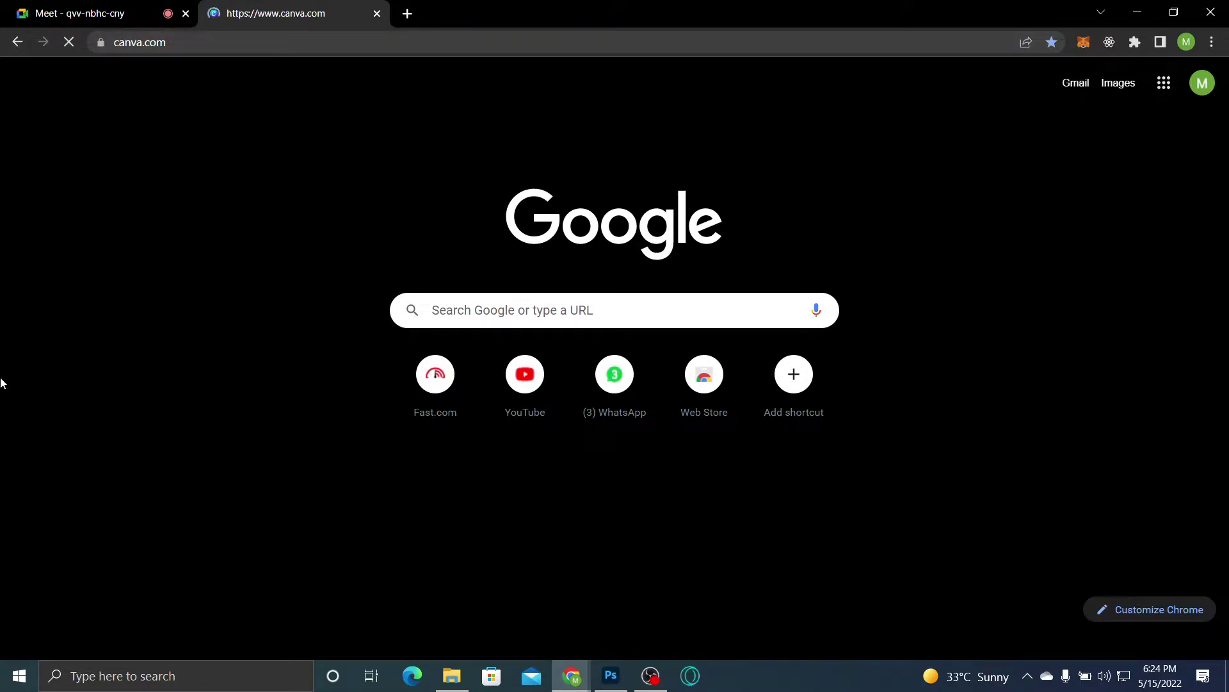
left_click(141, 678)
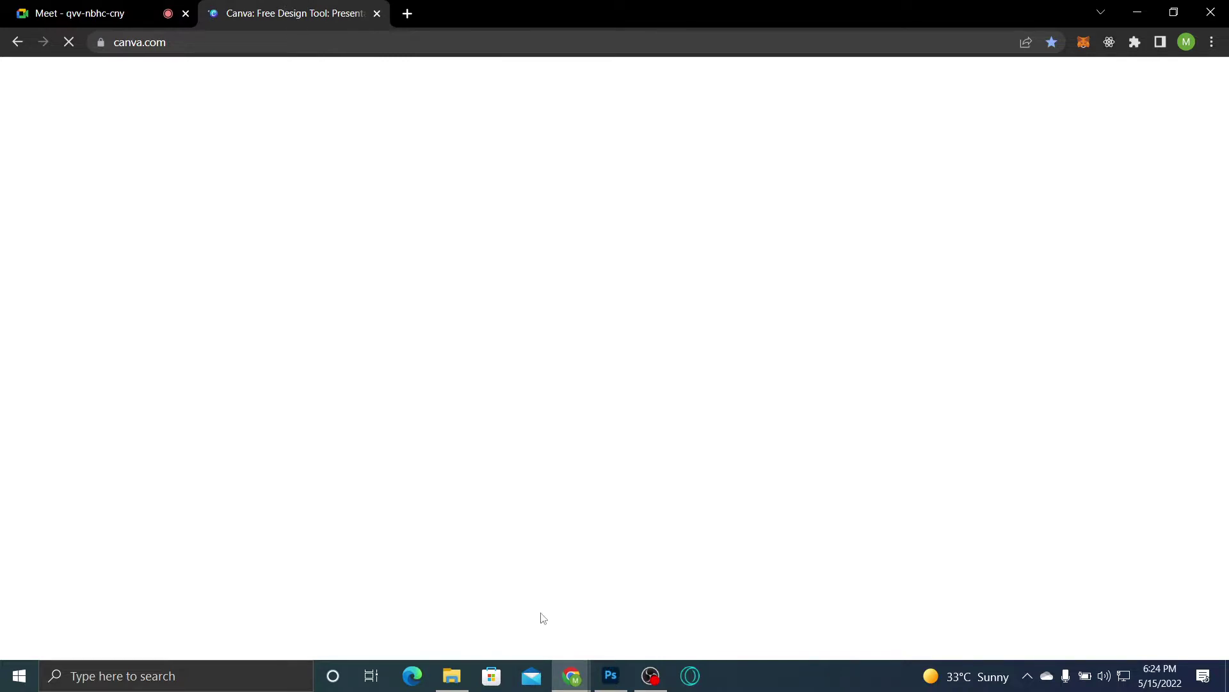
left_click(612, 674)
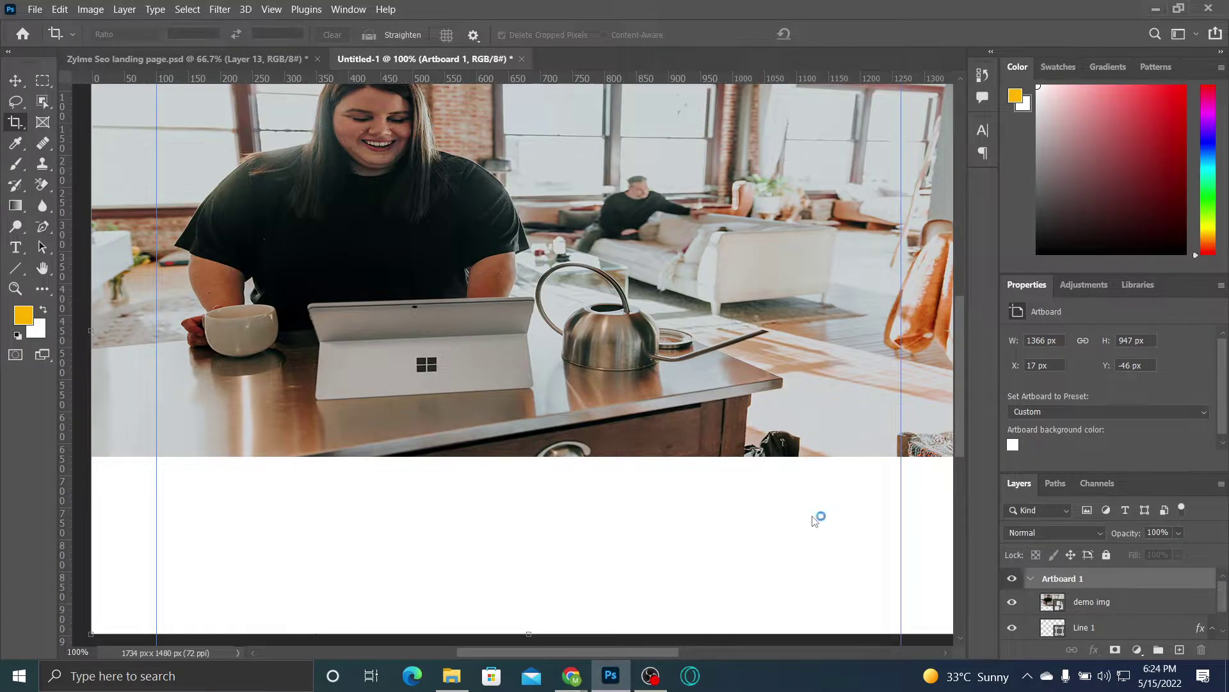
key("ctrl+minus")
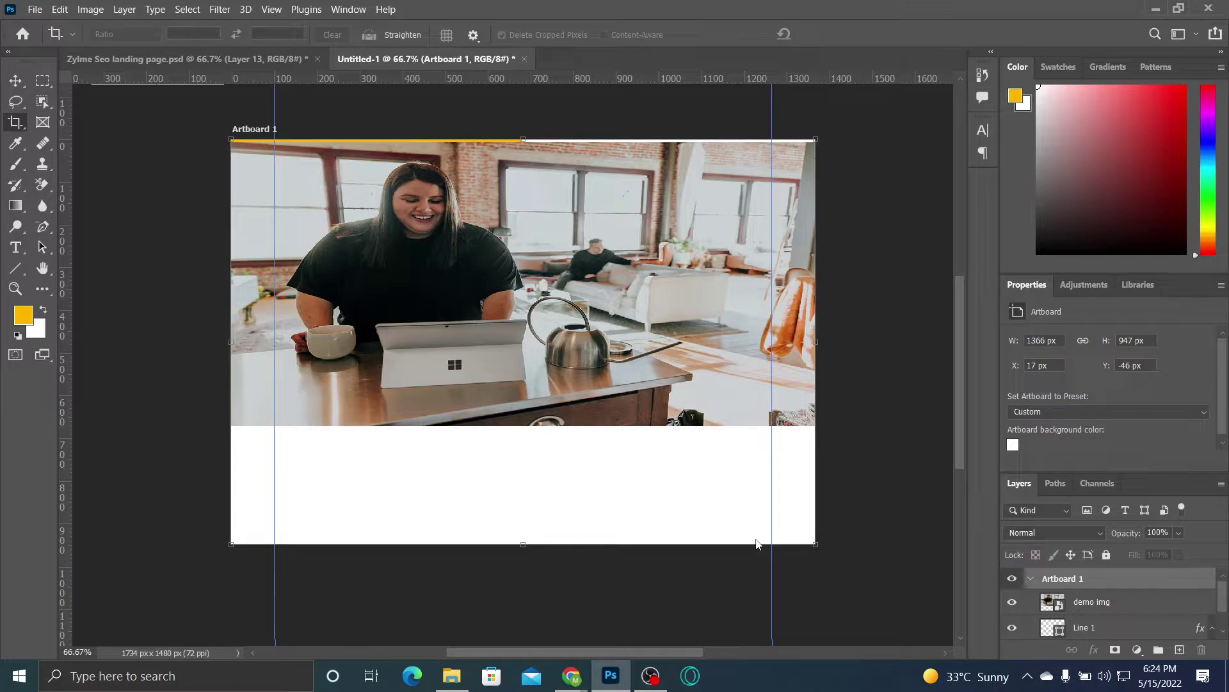
Step: Look through the length of Canva's home page in Chrome, close its tab and return to Photoshop
key("alt+Tab")
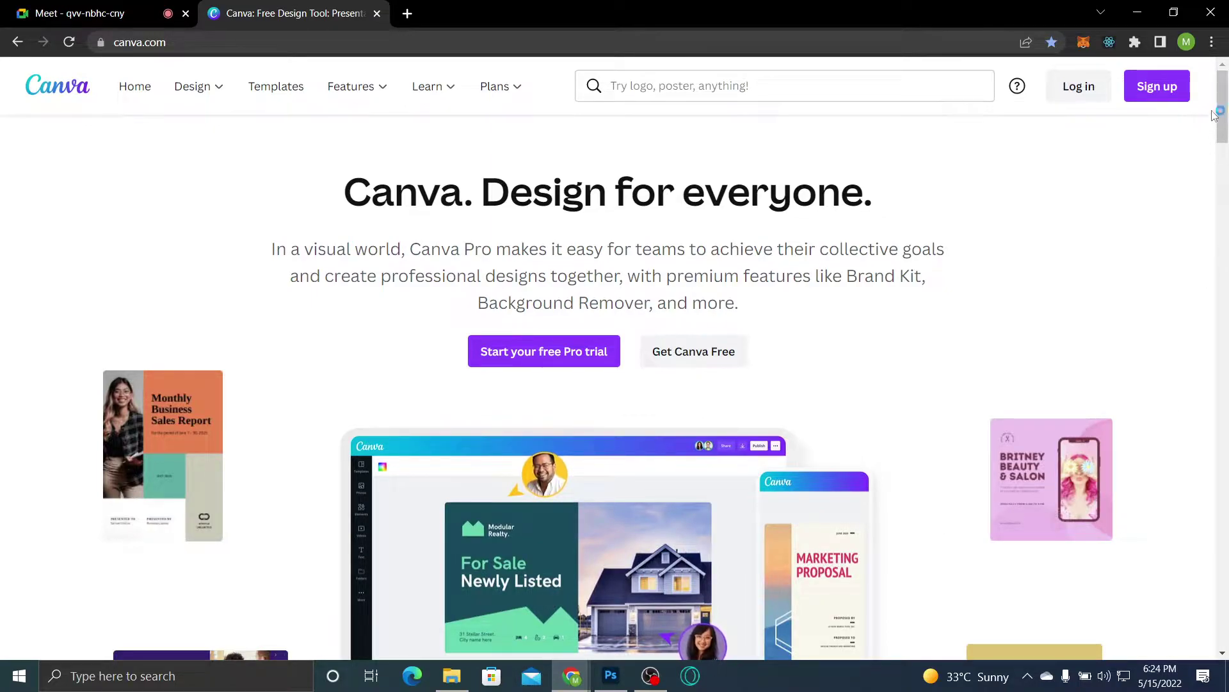
left_click_drag(1226, 108, 1227, 510)
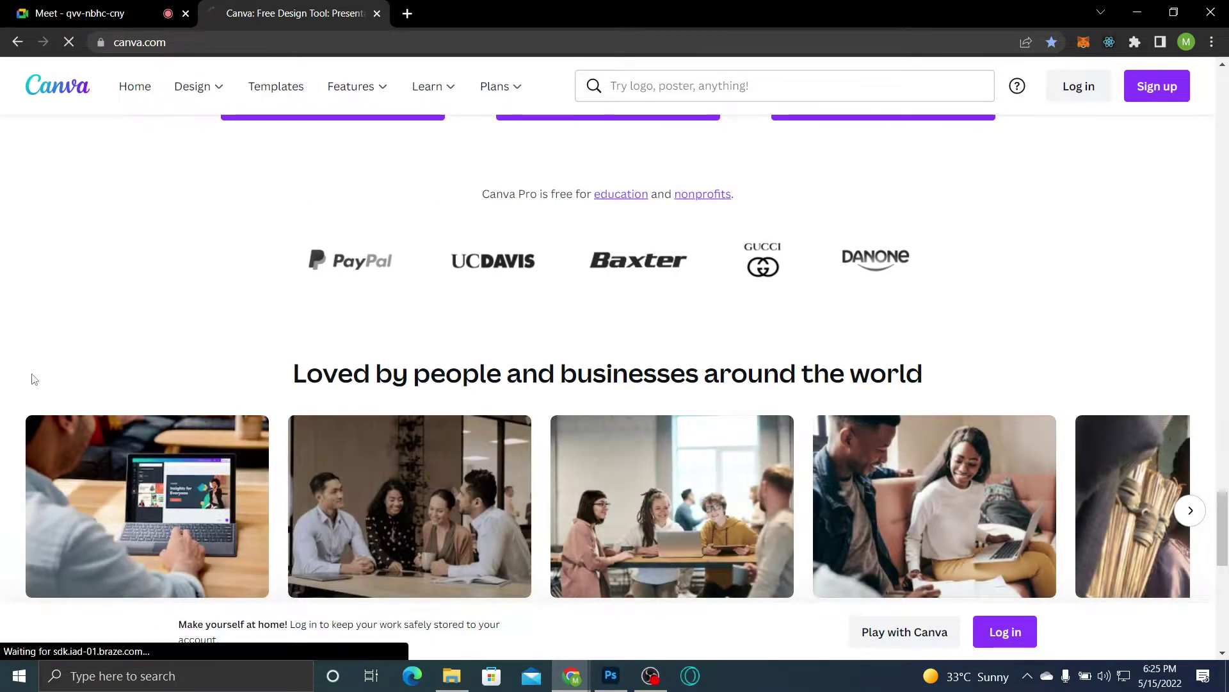
left_click(1228, 154)
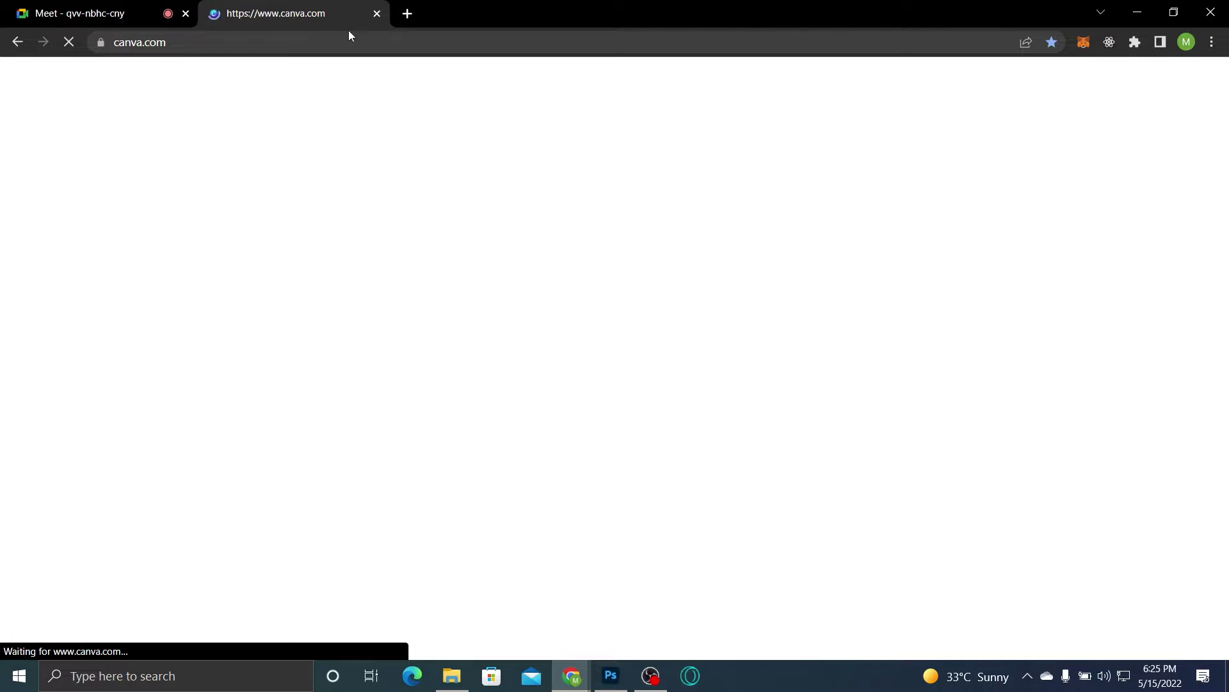
left_click(376, 14)
left_click(1133, 10)
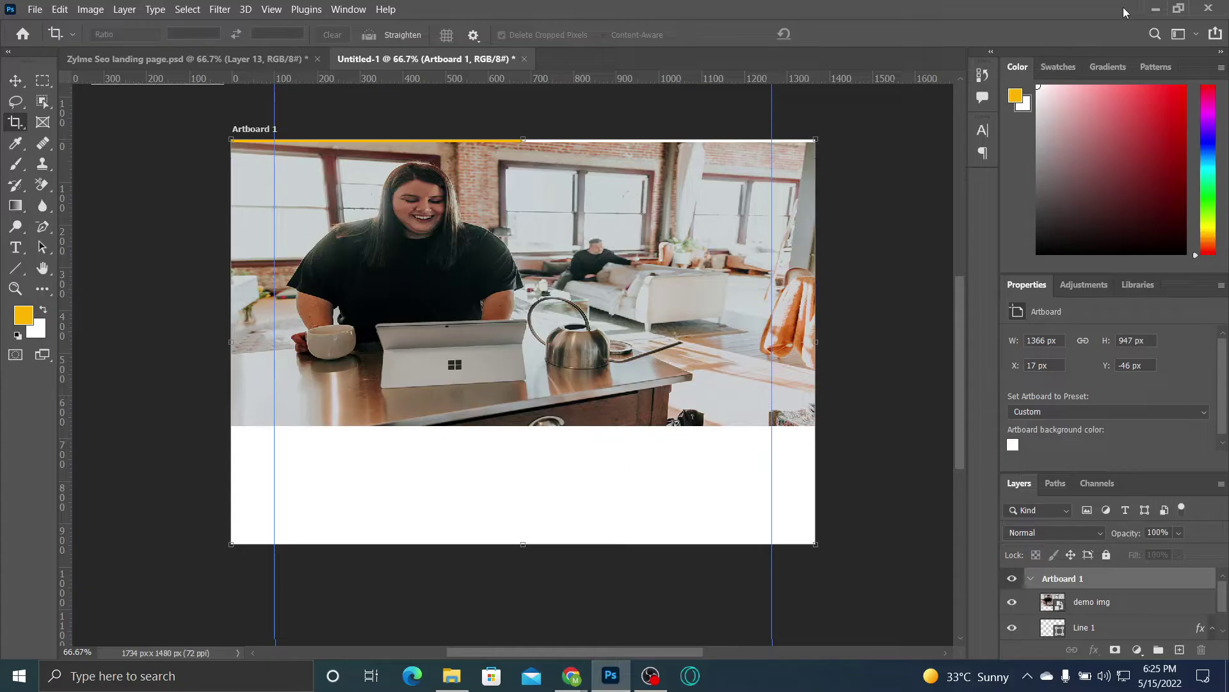
Step: Extend Artboard 1's lower edge in stages to a height of about 2212 px
left_click_drag(958, 397, 958, 442)
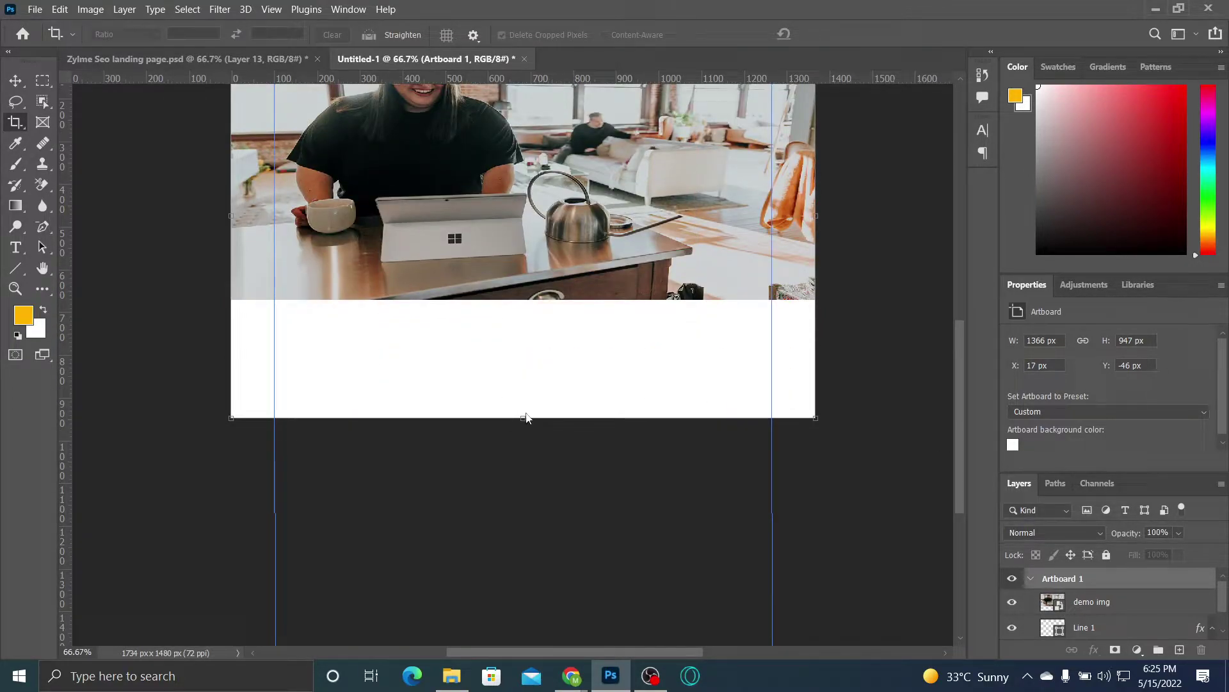
left_click_drag(523, 414, 523, 634)
left_click_drag(961, 350, 949, 485)
left_click_drag(523, 221, 523, 541)
left_click(18, 82)
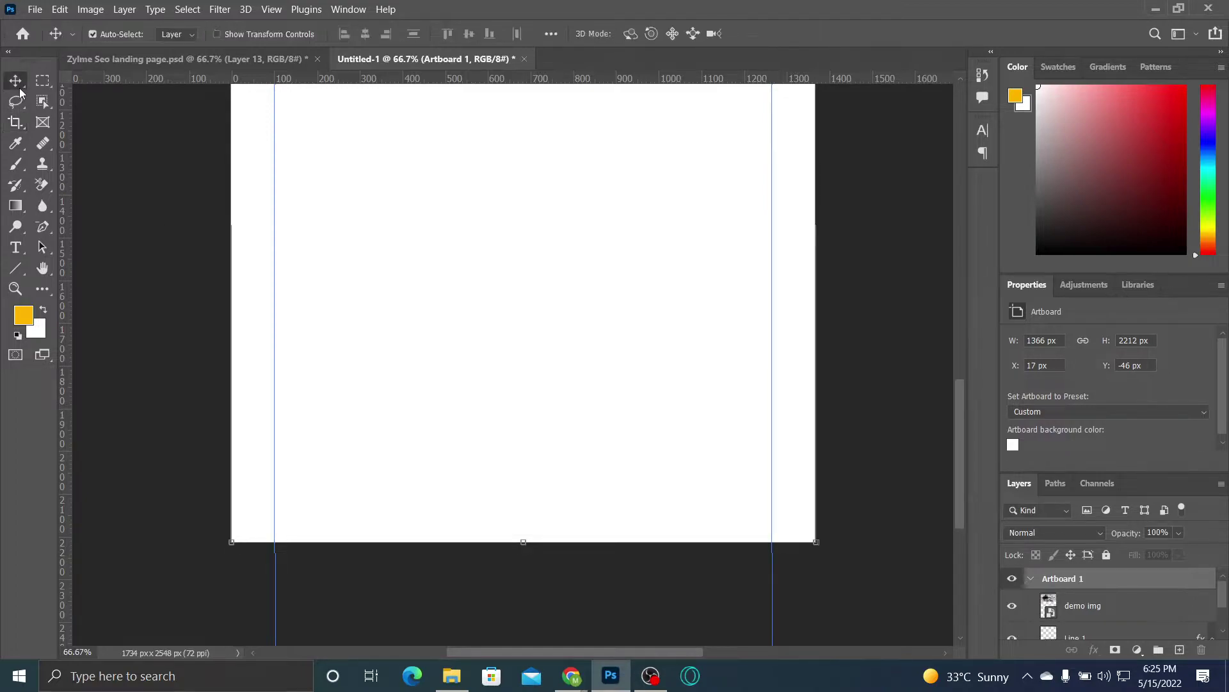
Step: Add a new blank layer directly above the demo img layer
left_click_drag(962, 405, 966, 262)
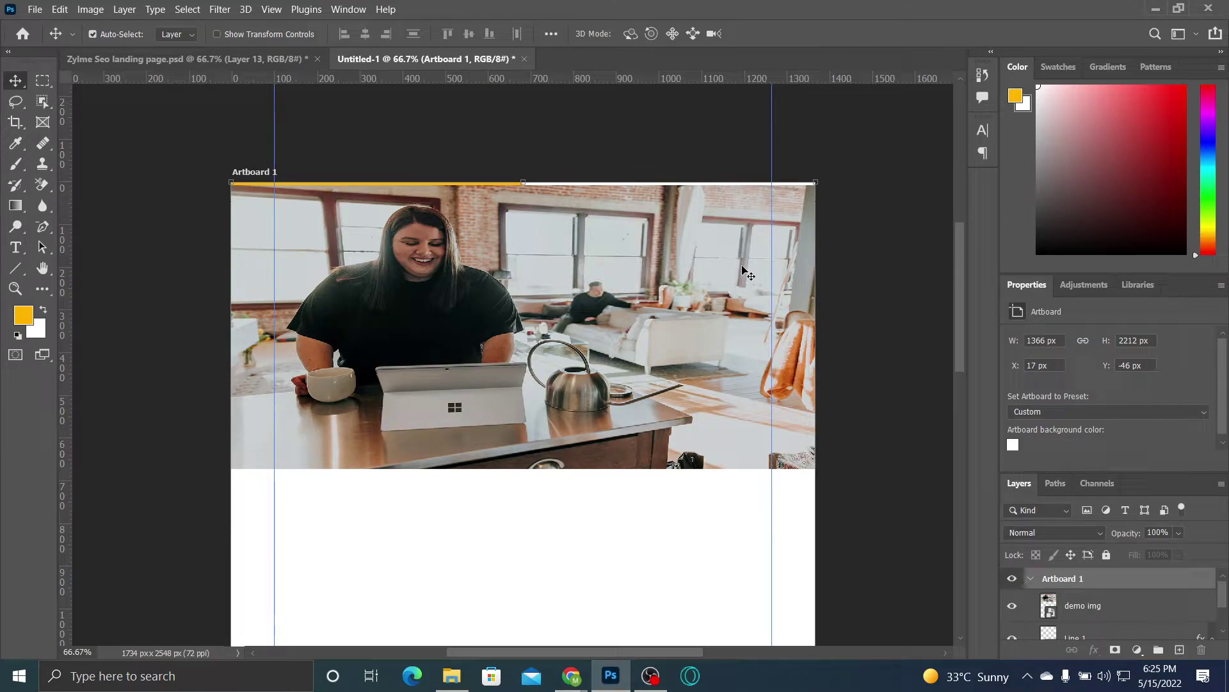
key("ctrl+1")
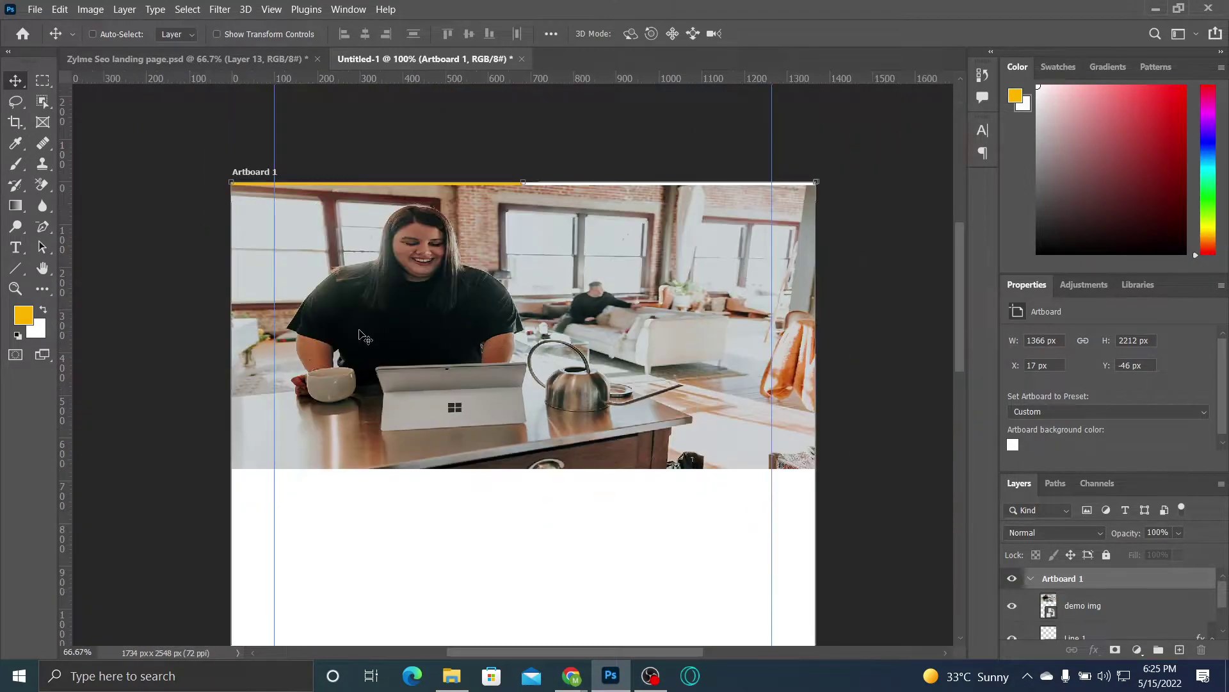
key("ctrl+minus")
scroll(1227, 607, "down", 1)
left_click(1127, 589)
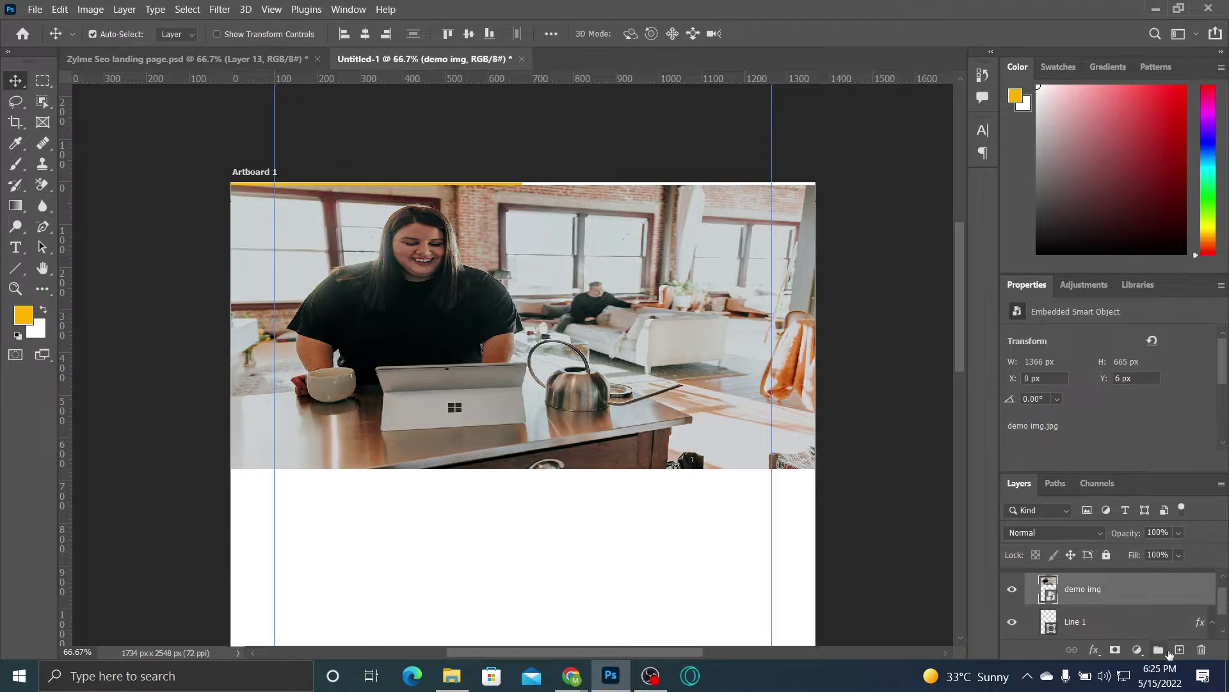
left_click(1180, 649)
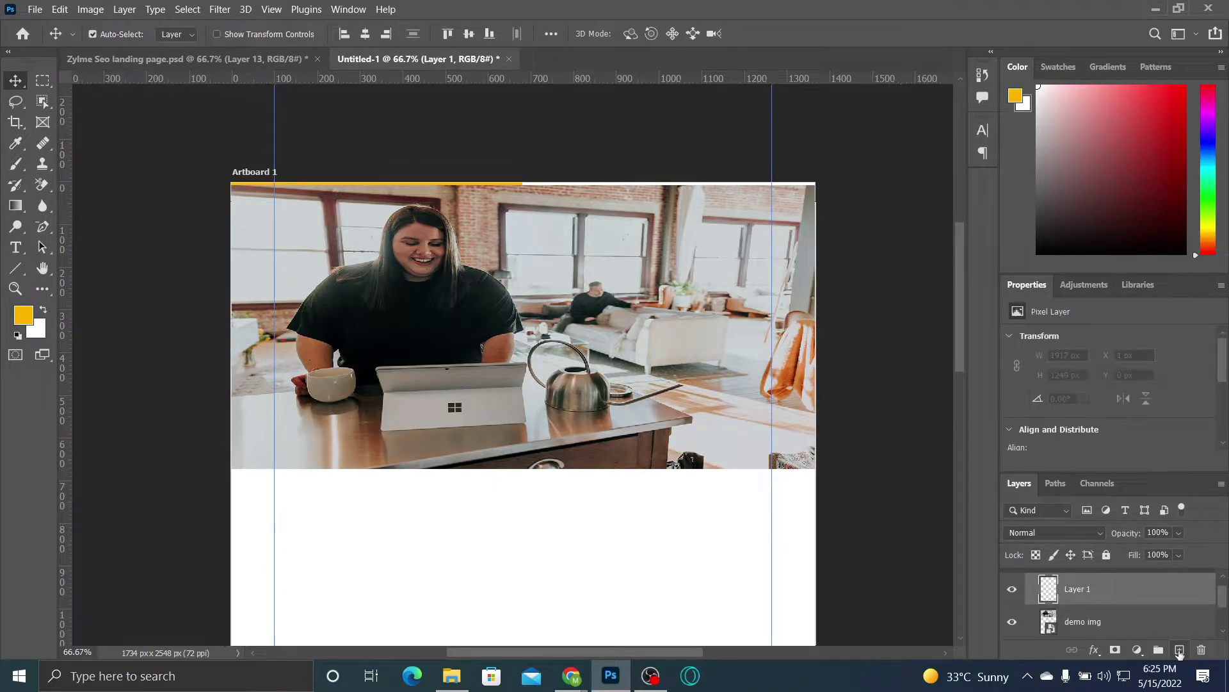
Step: Apply a Color Overlay effect in light blue to the blank layer above demo img
right_click(1154, 590)
left_click(954, 8)
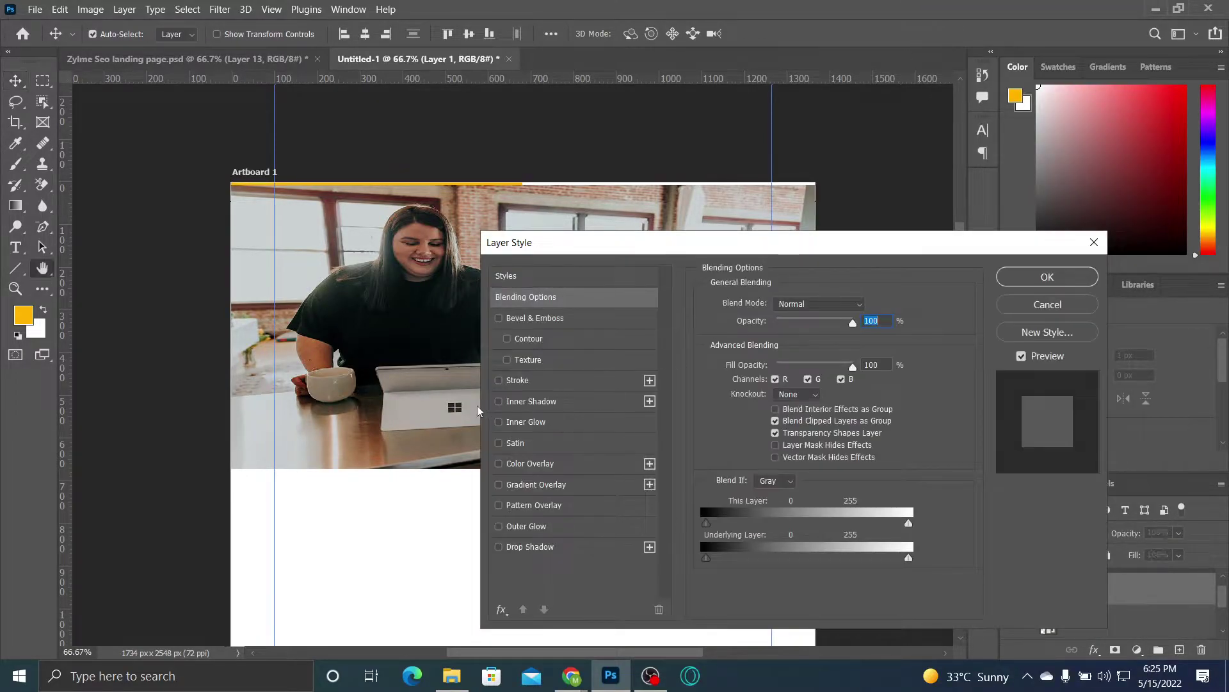
left_click(514, 464)
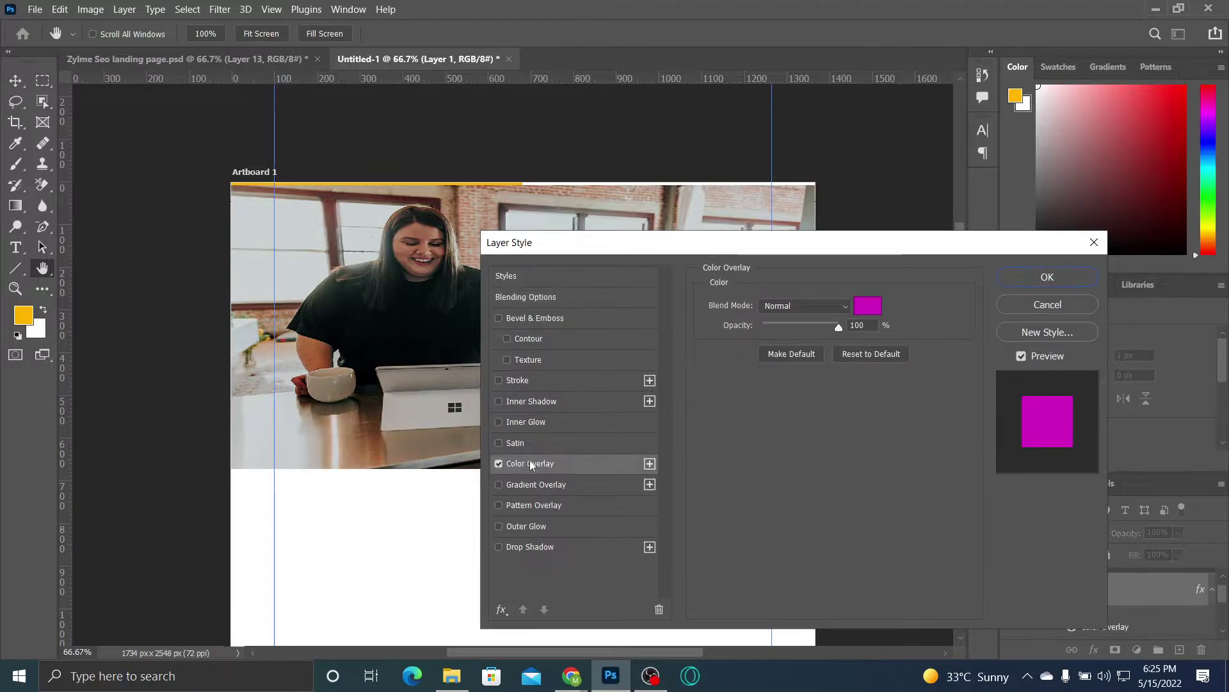
left_click_drag(850, 251, 802, 238)
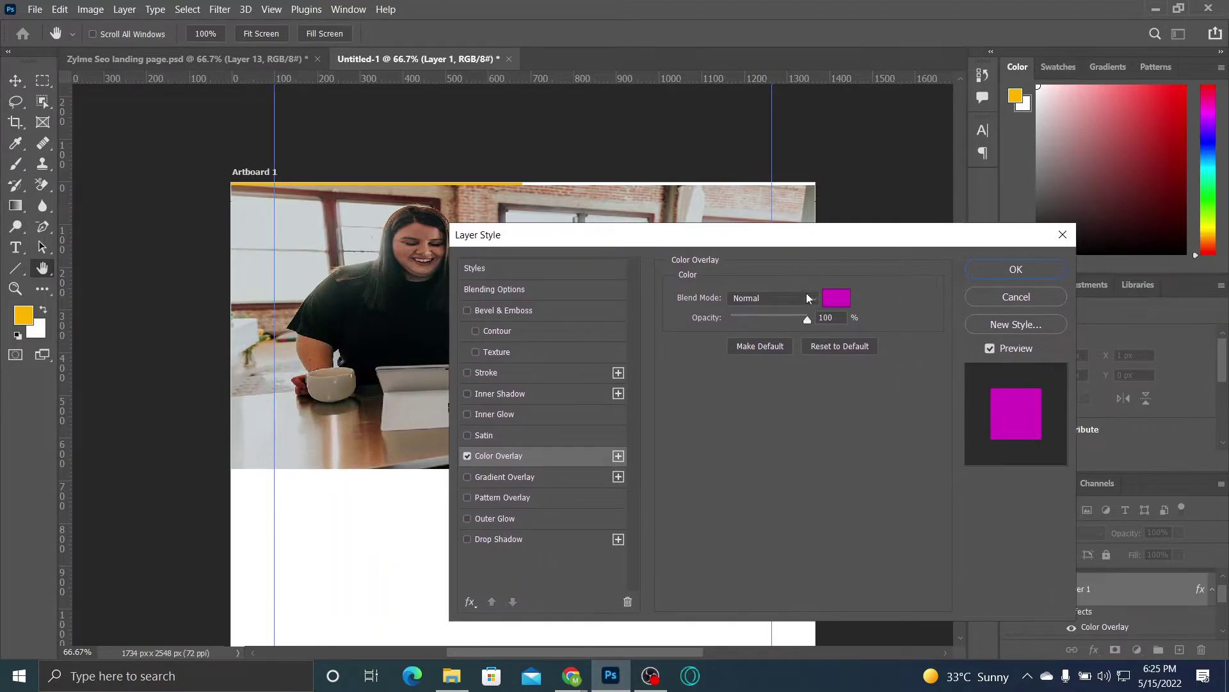
left_click(833, 306)
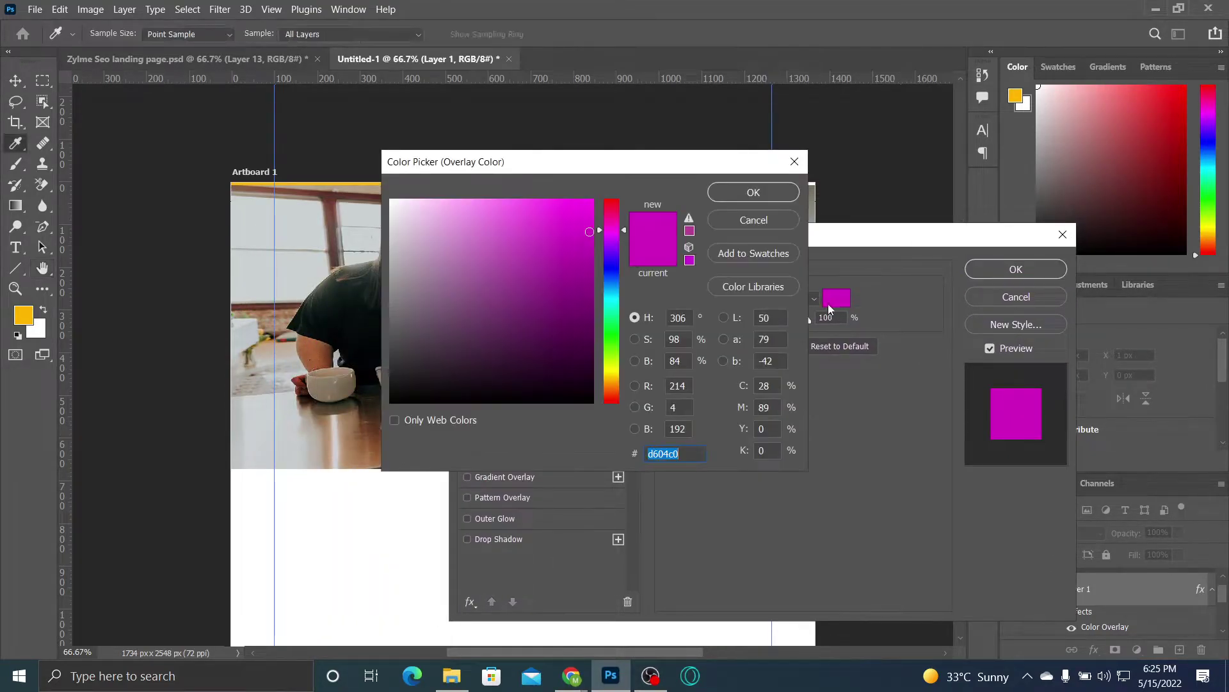
mouse_move(610, 276)
left_mouse_down()
mouse_move(619, 294)
mouse_move(595, 259)
mouse_move(613, 296)
left_mouse_up()
left_click(753, 192)
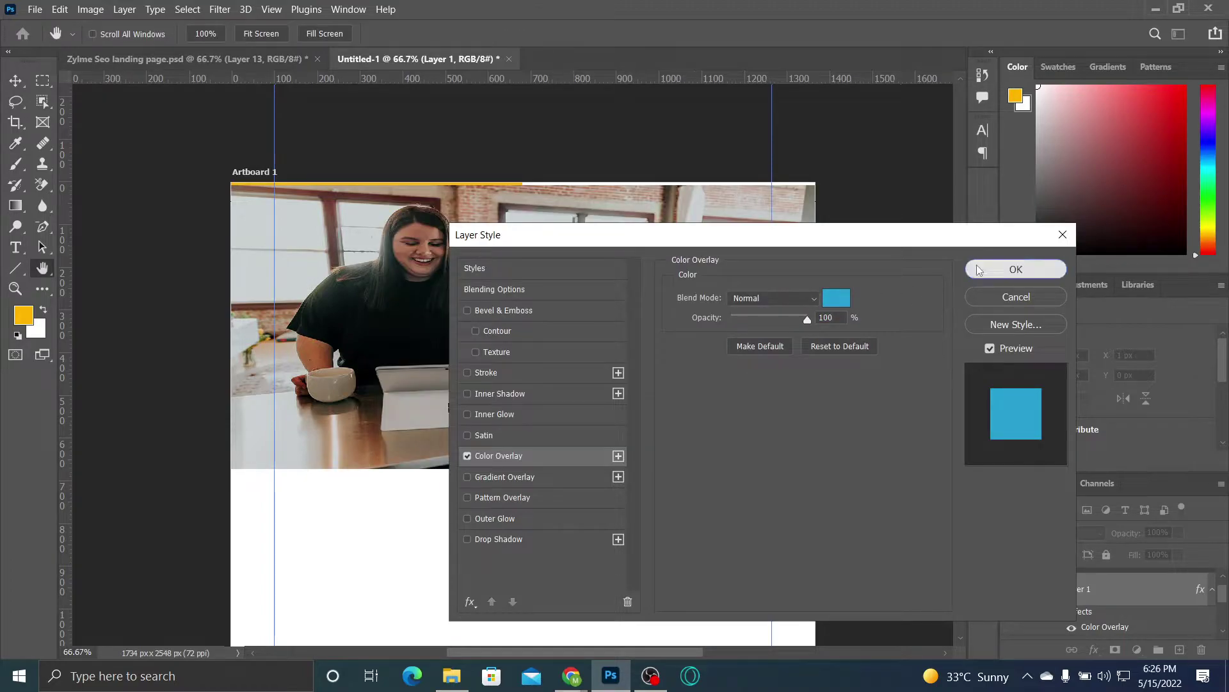
left_click(977, 268)
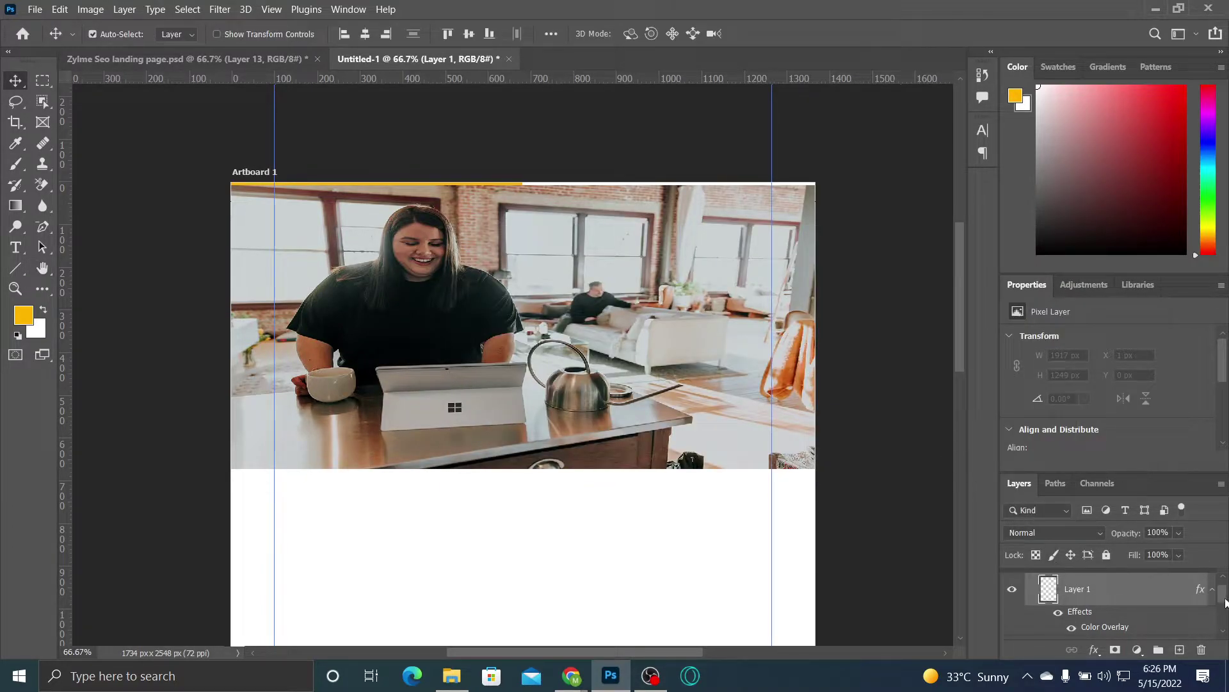
mouse_move(1224, 601)
left_mouse_down()
mouse_move(1220, 614)
mouse_move(1220, 597)
left_mouse_up()
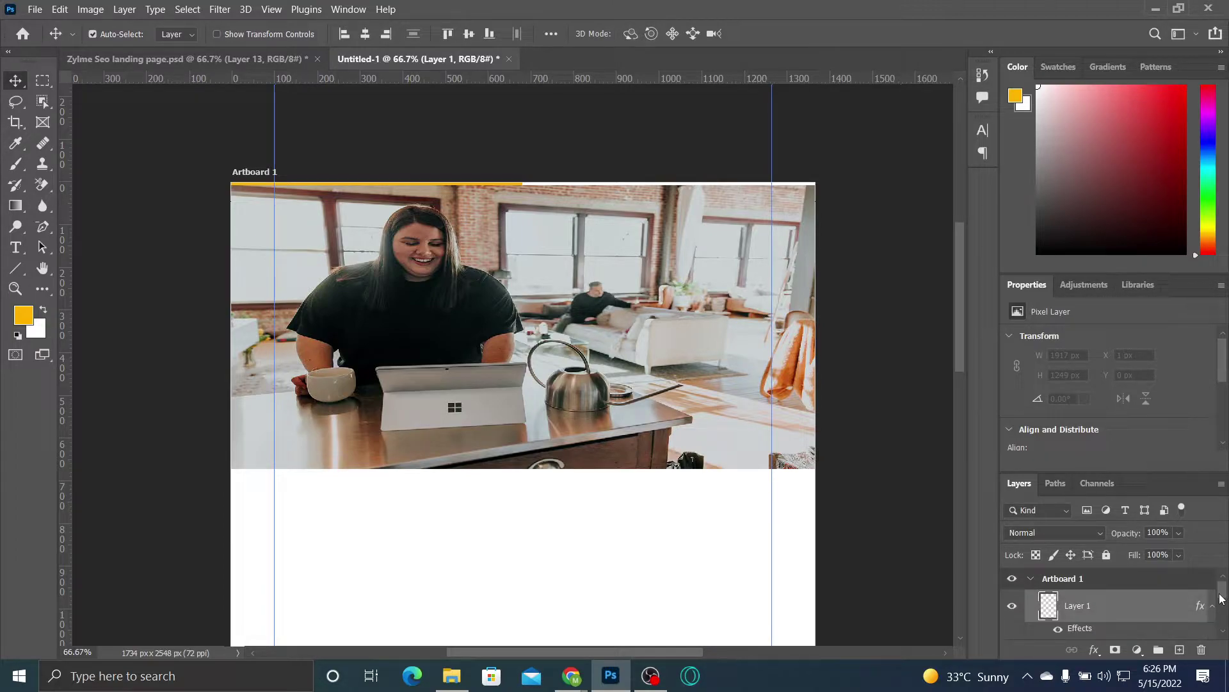
left_click_drag(1220, 598, 1227, 602)
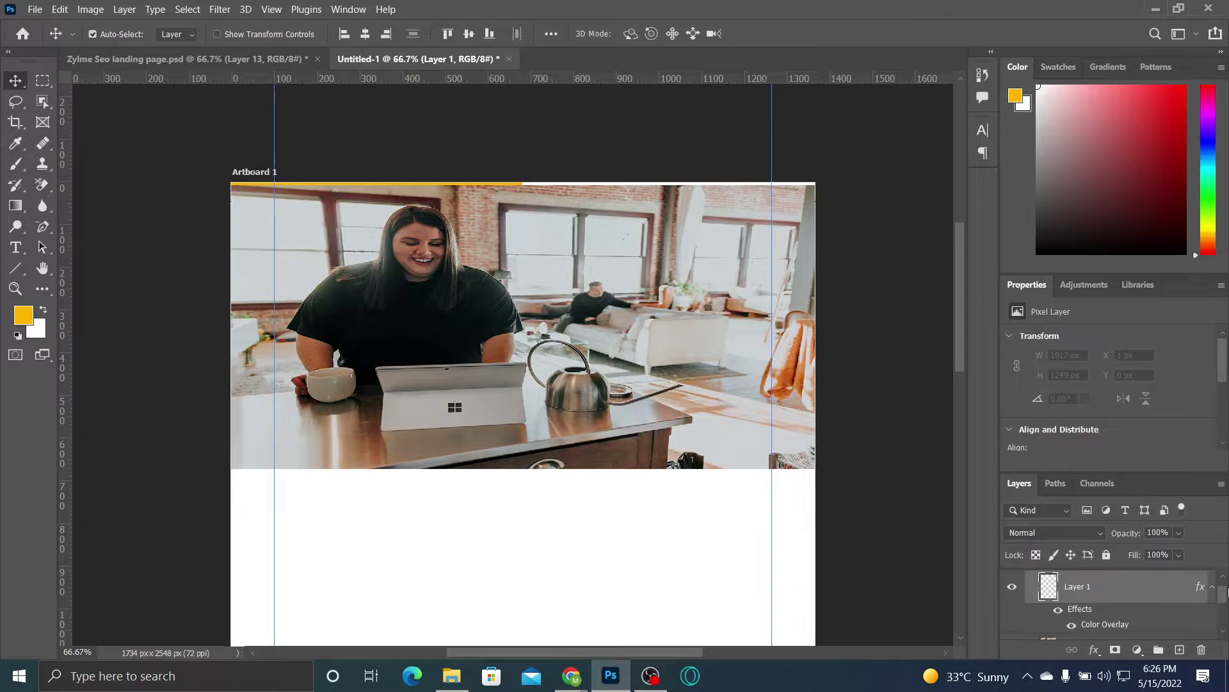
scroll(1226, 597, "up", 1)
scroll(1226, 598, "up", 1)
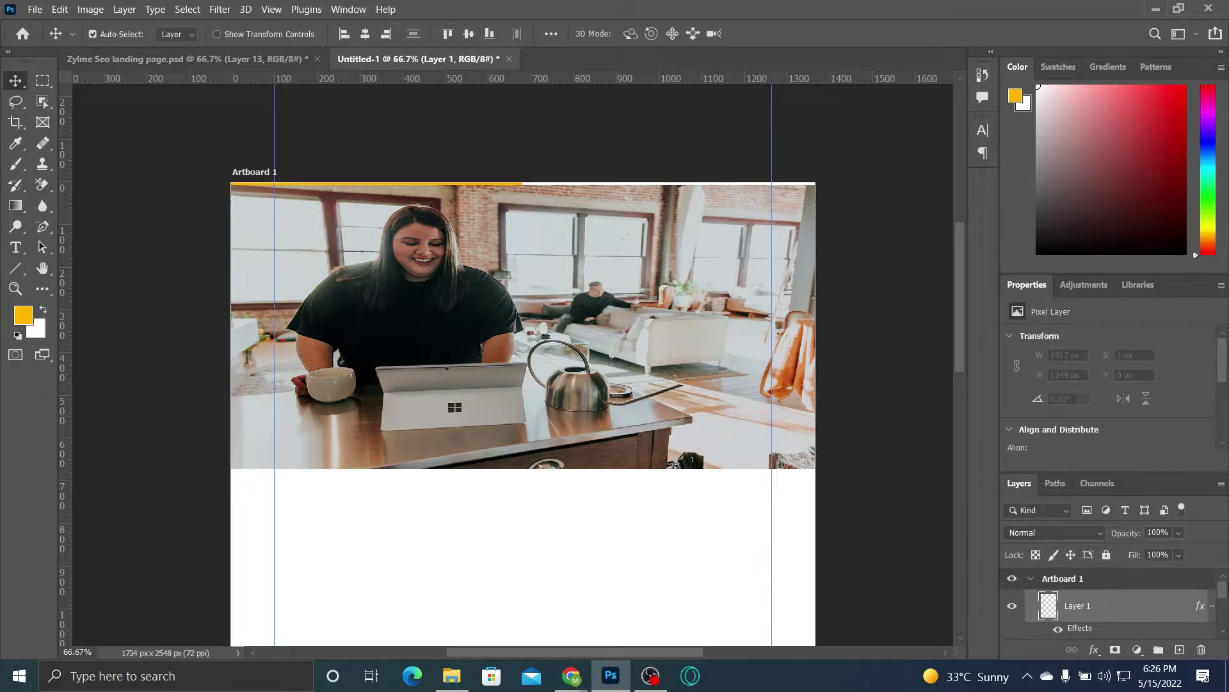
scroll(1227, 586, "down", 3)
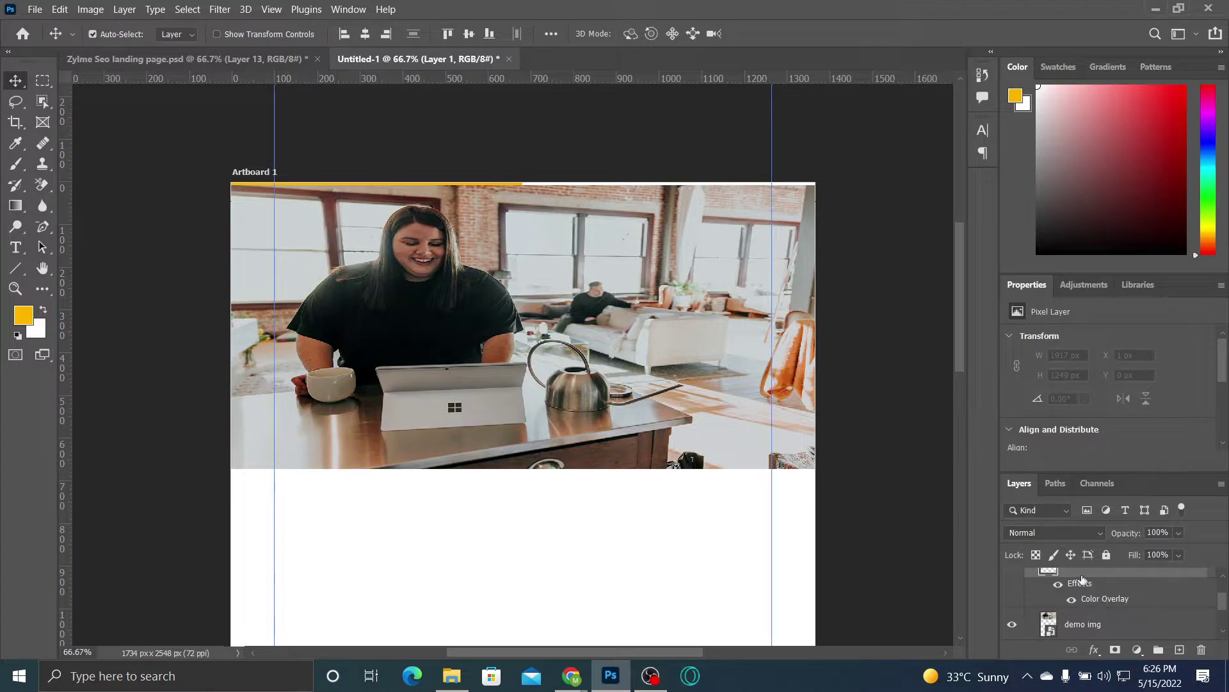
double_click(1097, 606)
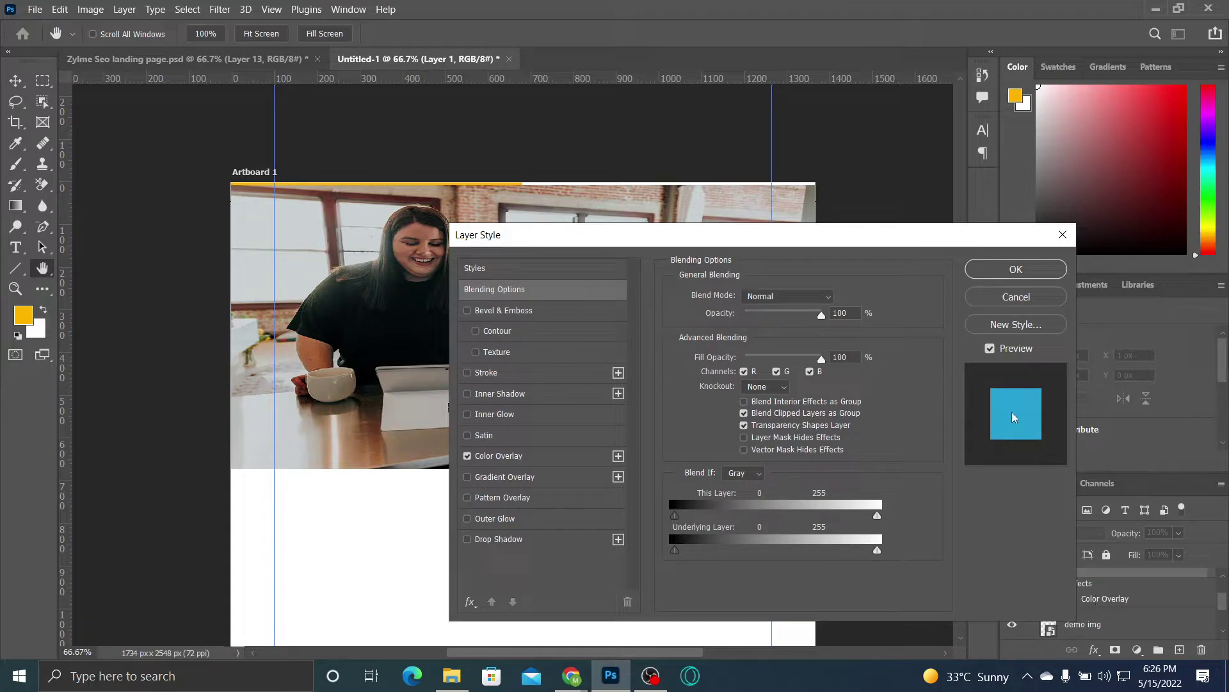
left_click(467, 456)
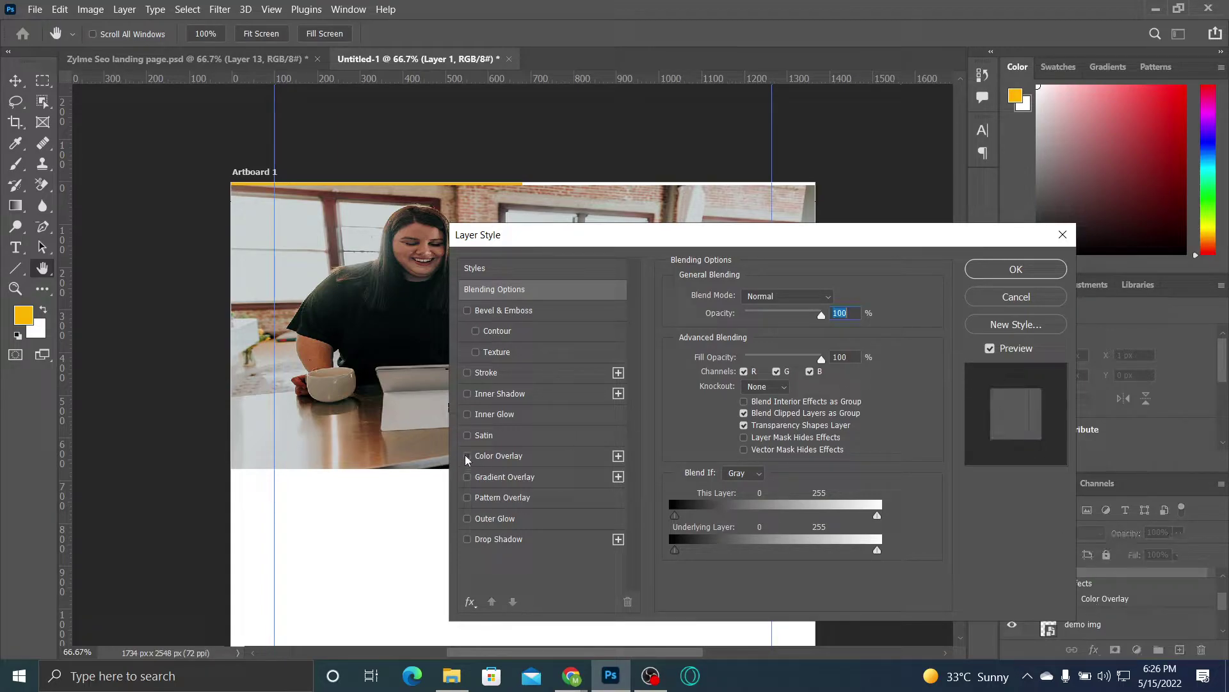
left_click(467, 456)
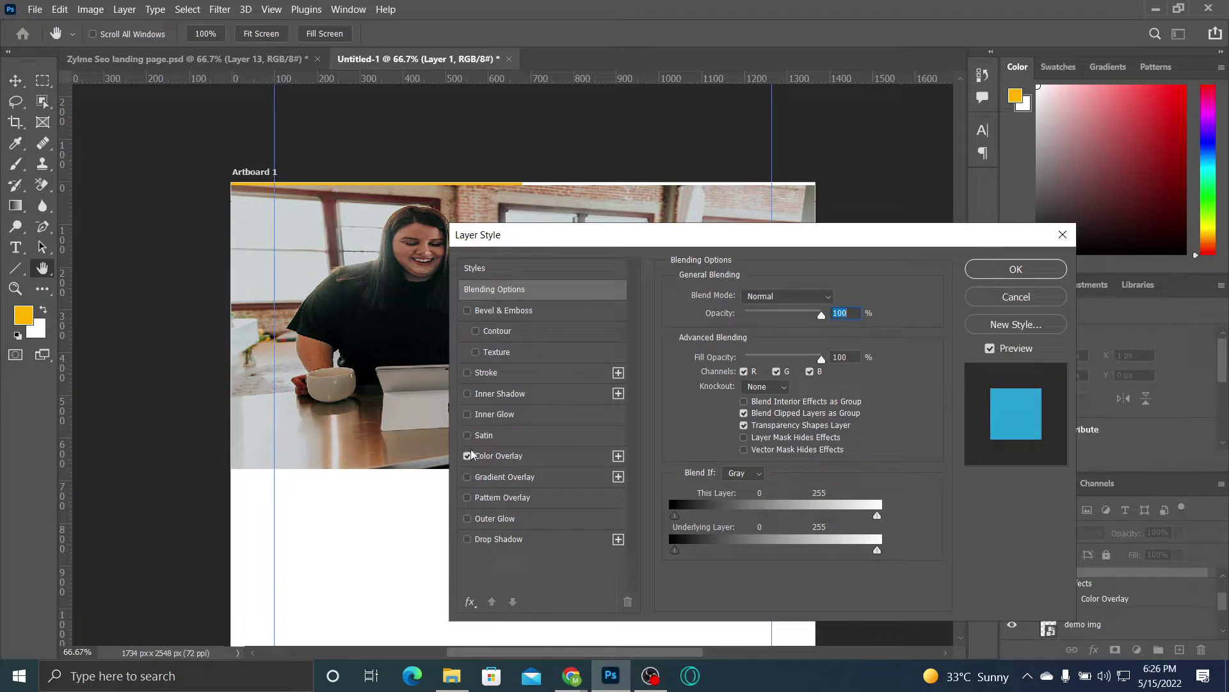
left_click(1063, 234)
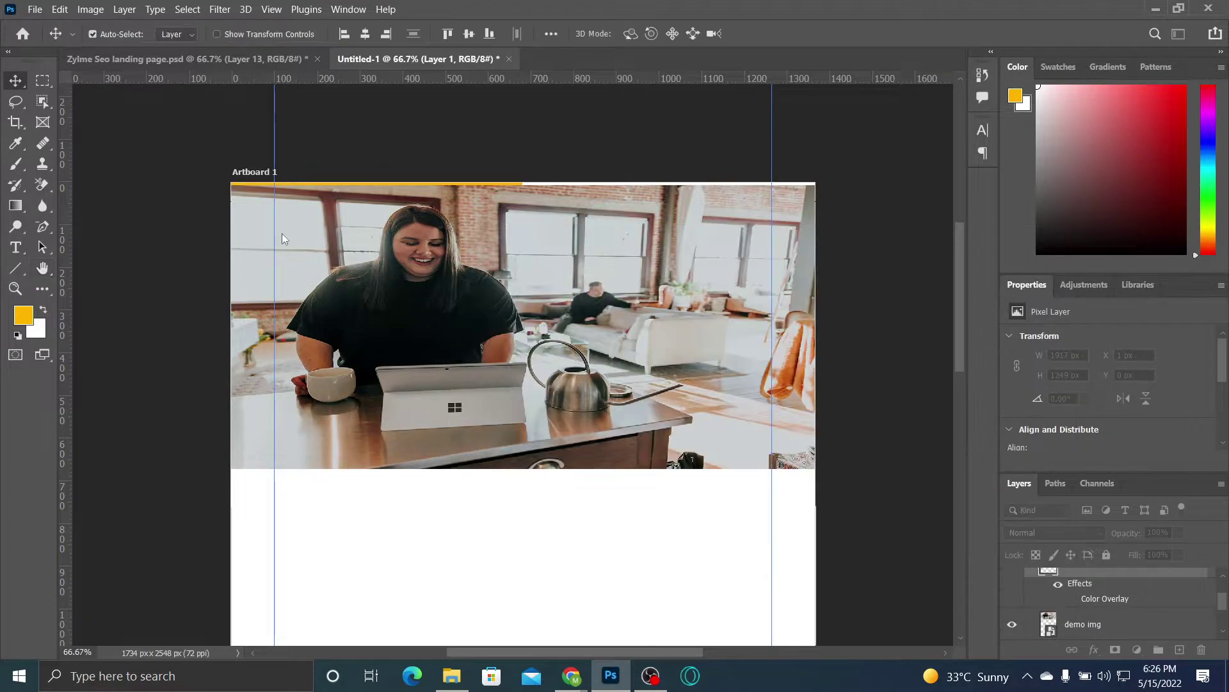
Step: Try a gradient on the color-overlaid layer above demo img and delete that layer
left_click(14, 207)
left_click_drag(230, 186, 303, 218)
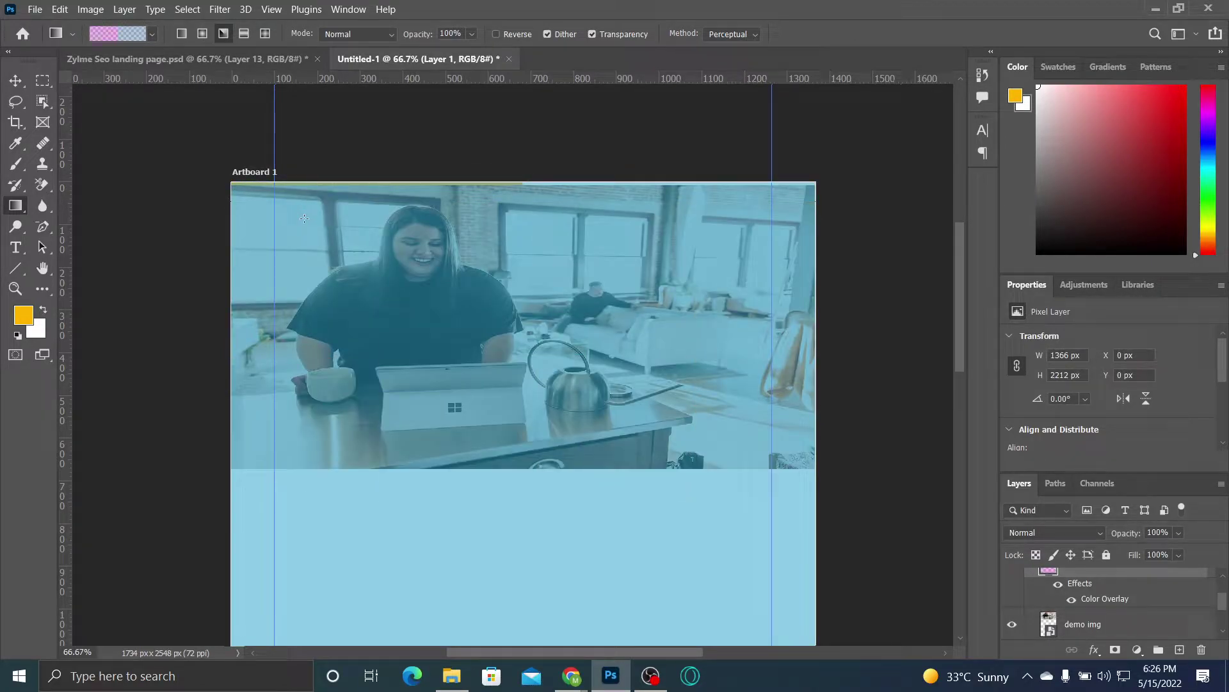
key("Delete")
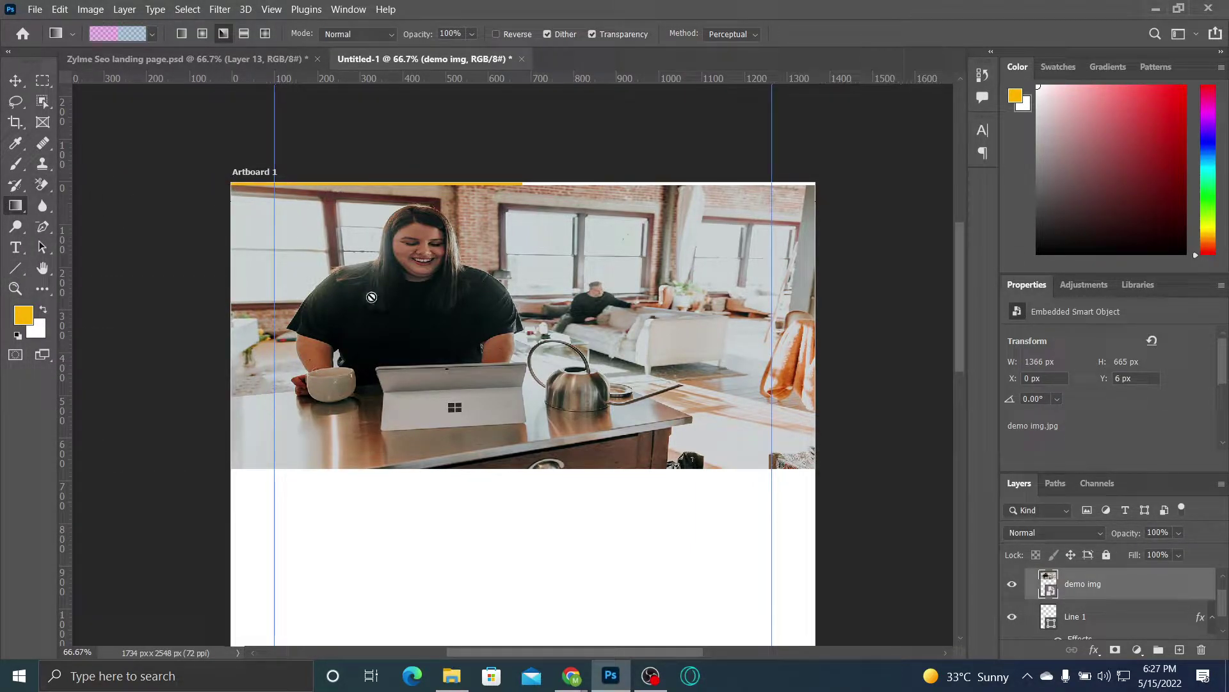
Step: Try a diagonal magenta-to-blue gradient across the hero image on a new layer, and delete the layer
left_click(1180, 650)
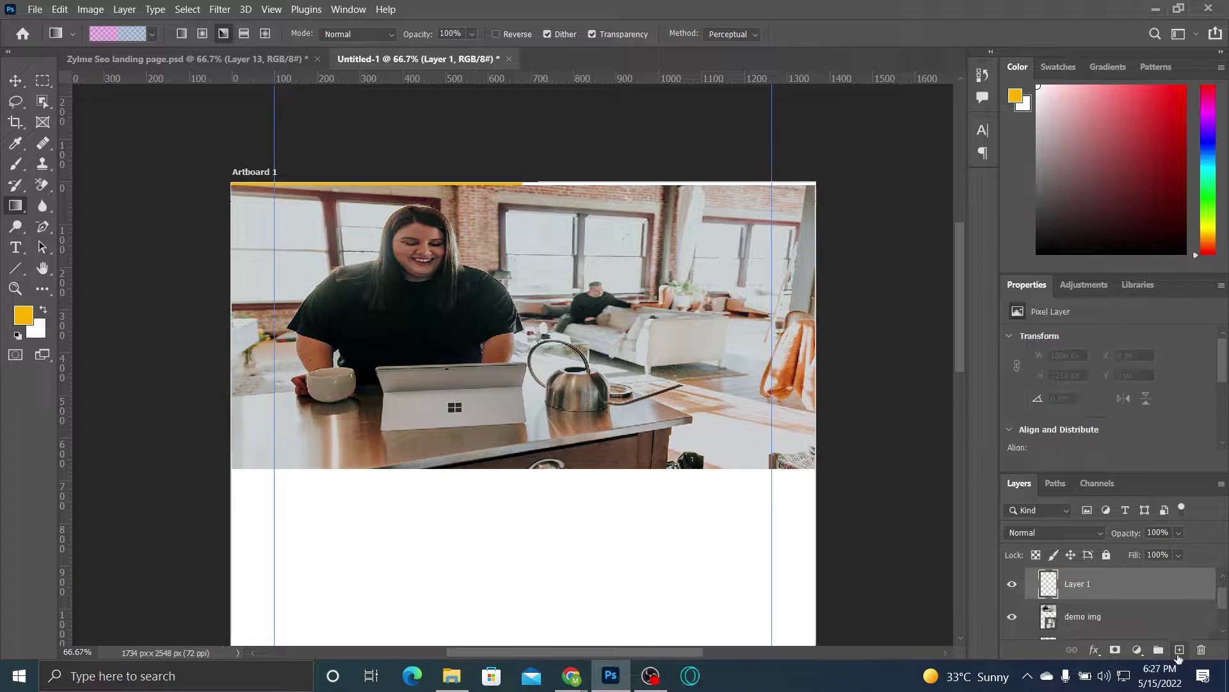
left_click_drag(229, 184, 814, 465)
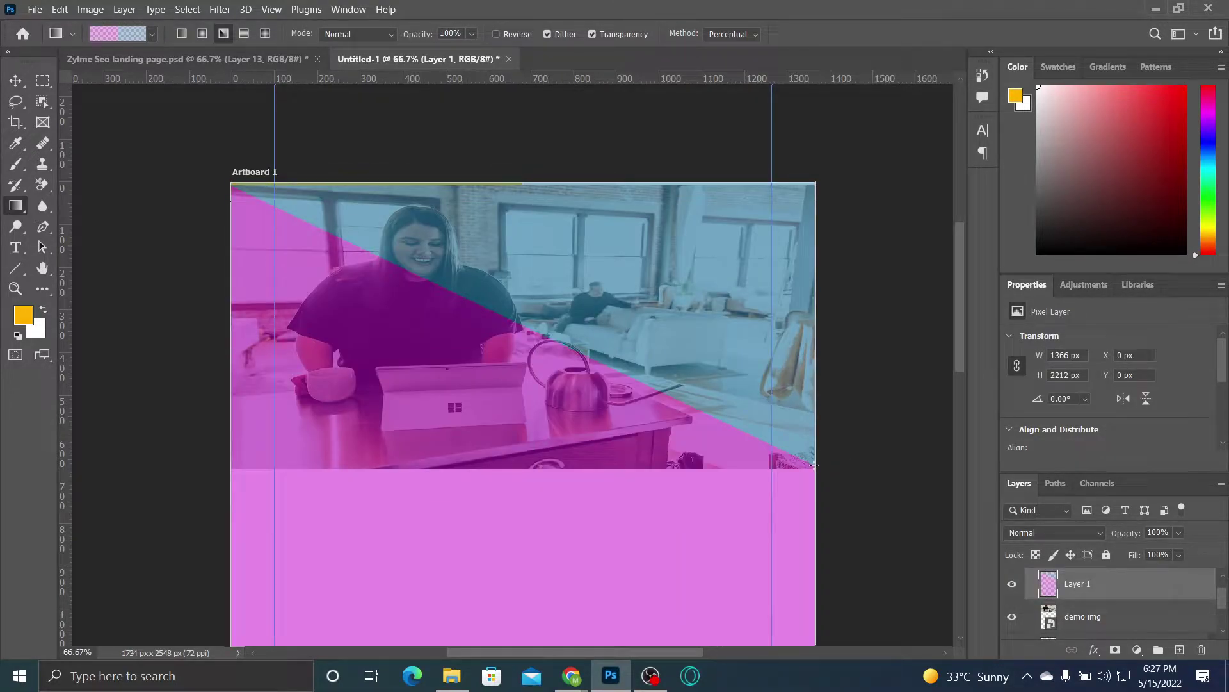
key("Delete")
Step: Draw an orange rectangle over the hero image and fit its left edge to the artboard, about 1364 × 664 px
left_click(17, 271)
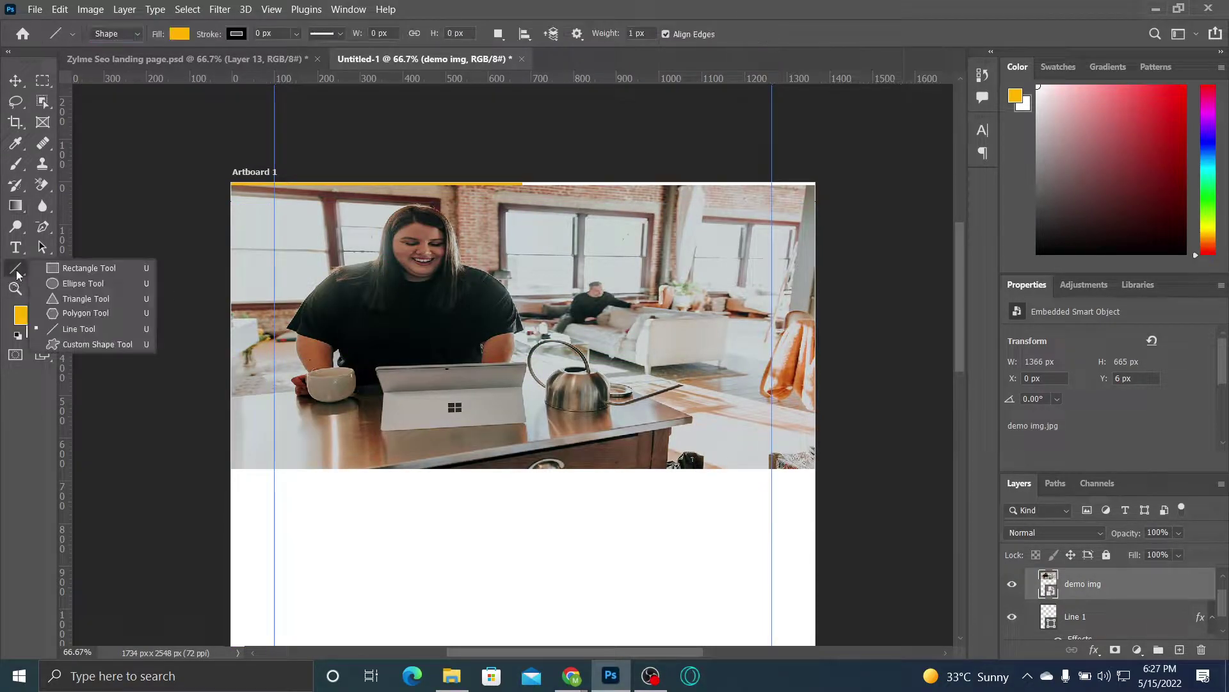
left_click(86, 268)
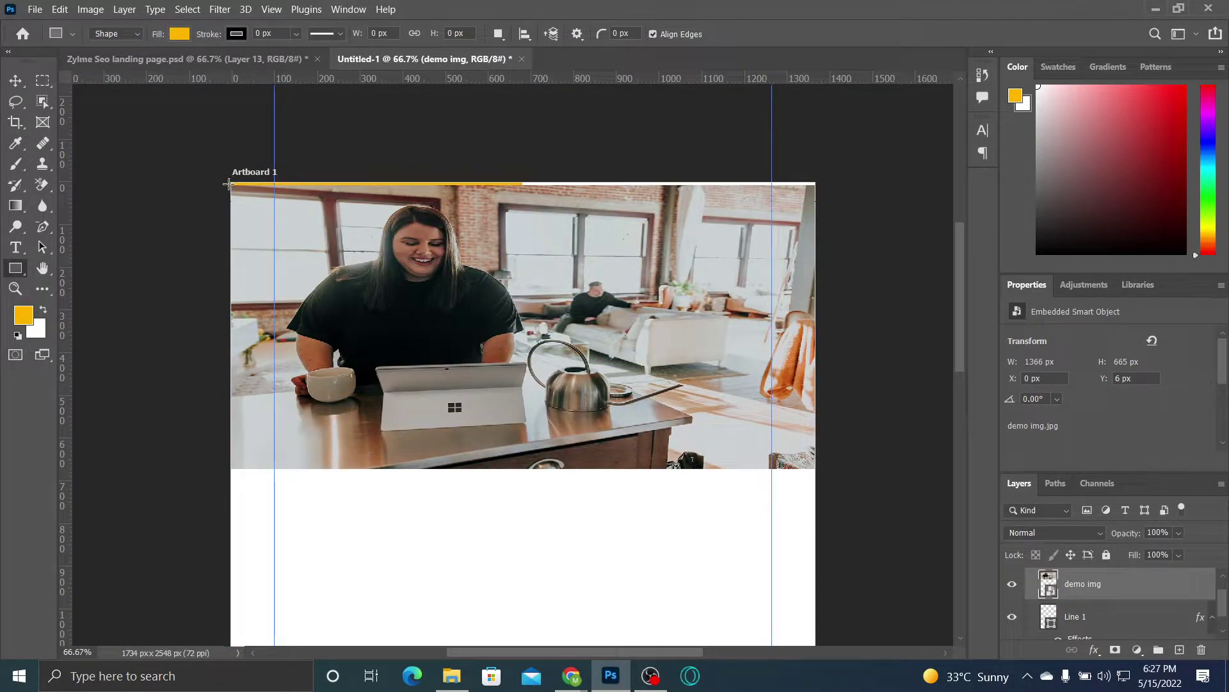
left_click_drag(230, 185, 818, 468)
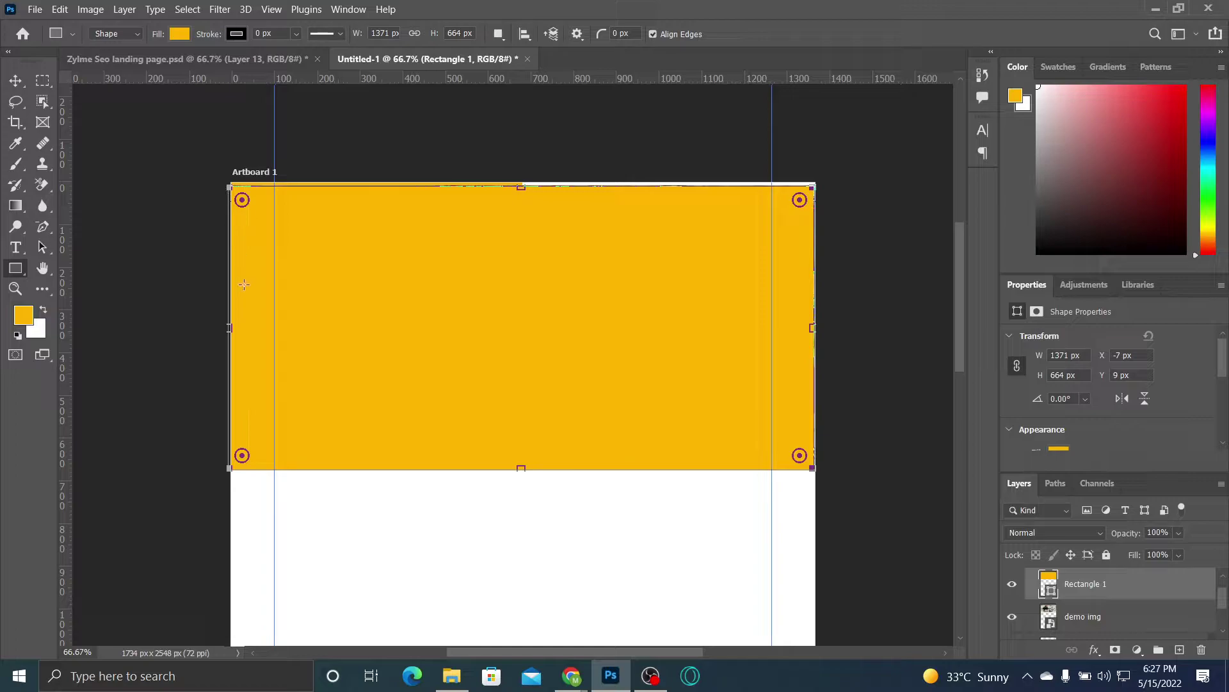
left_click_drag(230, 333, 234, 332)
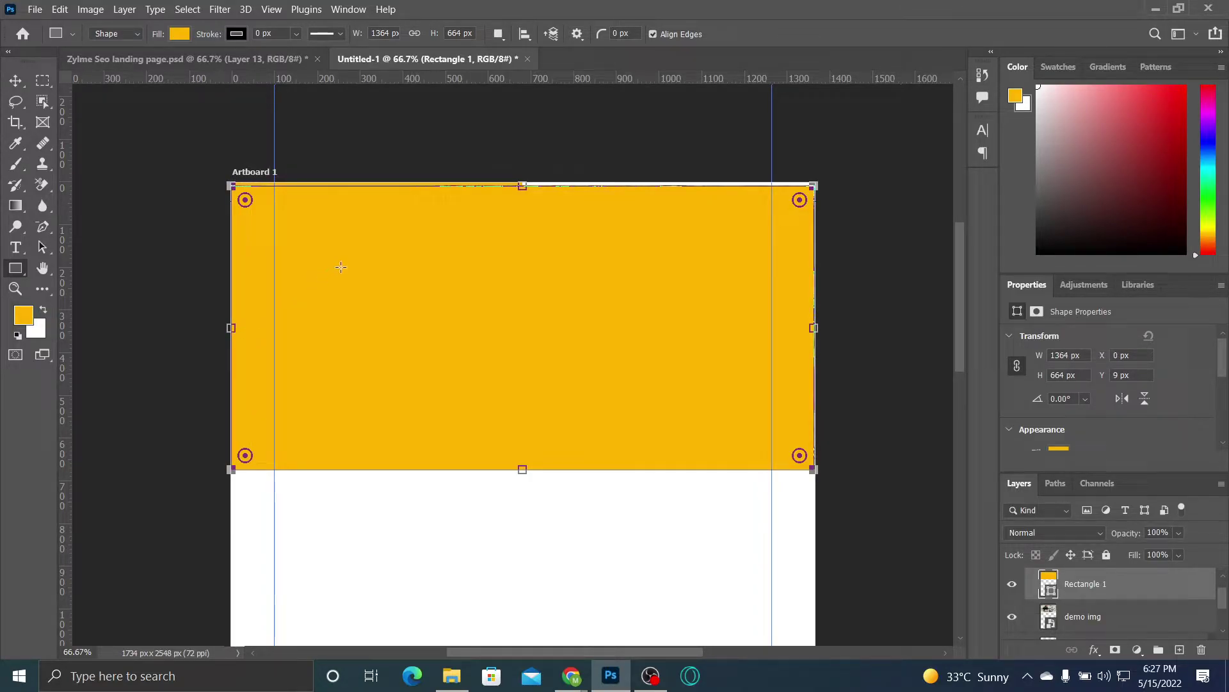
Step: Extend the rectangle's top edge up to Y 6 px, making it 667 px high, and lower its layer fill to 53%
key("ctrl+plus")
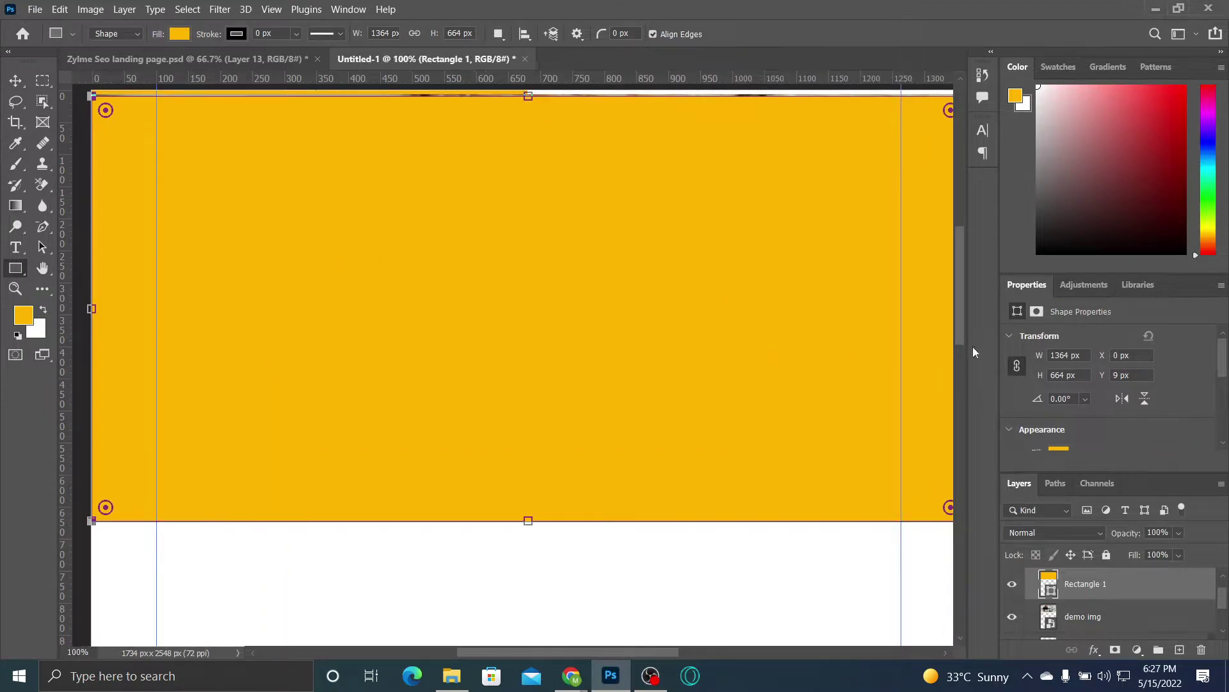
left_click_drag(966, 325, 972, 271)
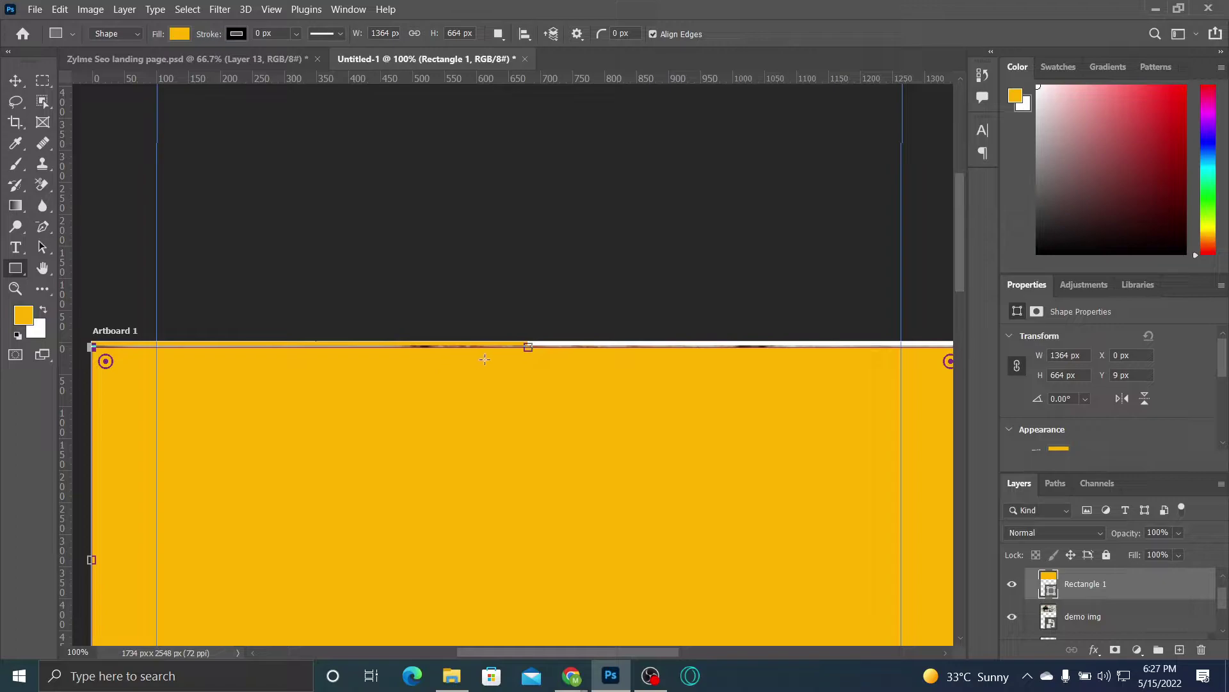
left_click_drag(527, 347, 531, 346)
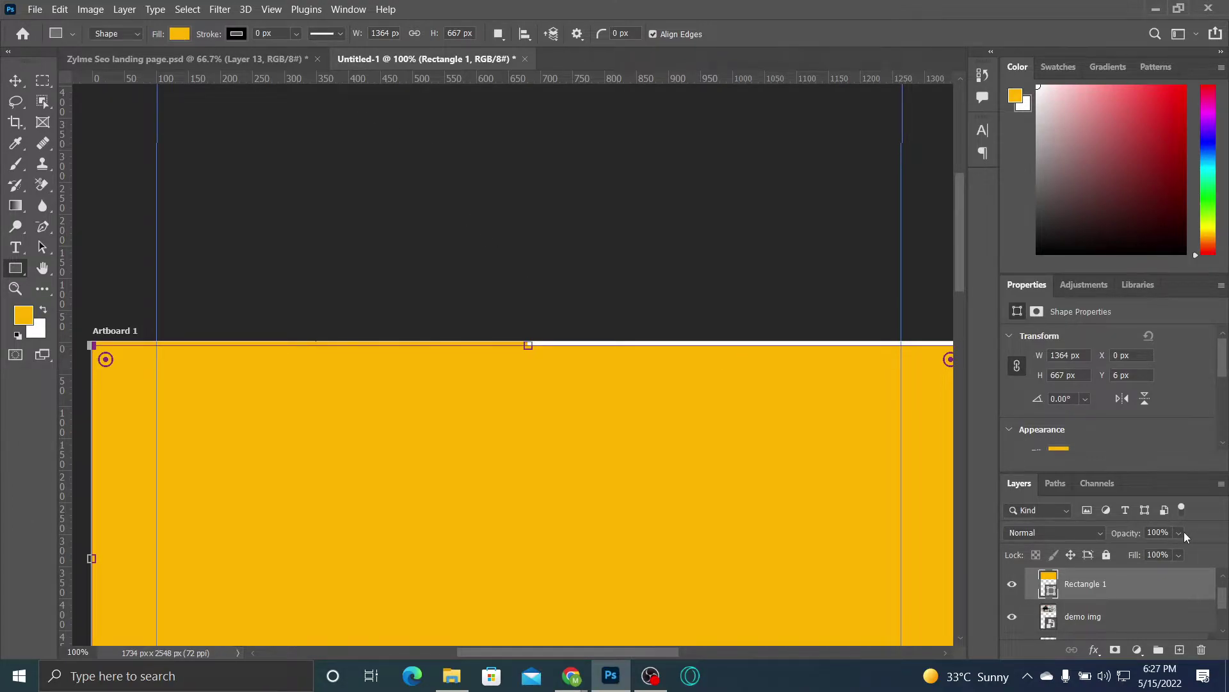
left_click(1179, 554)
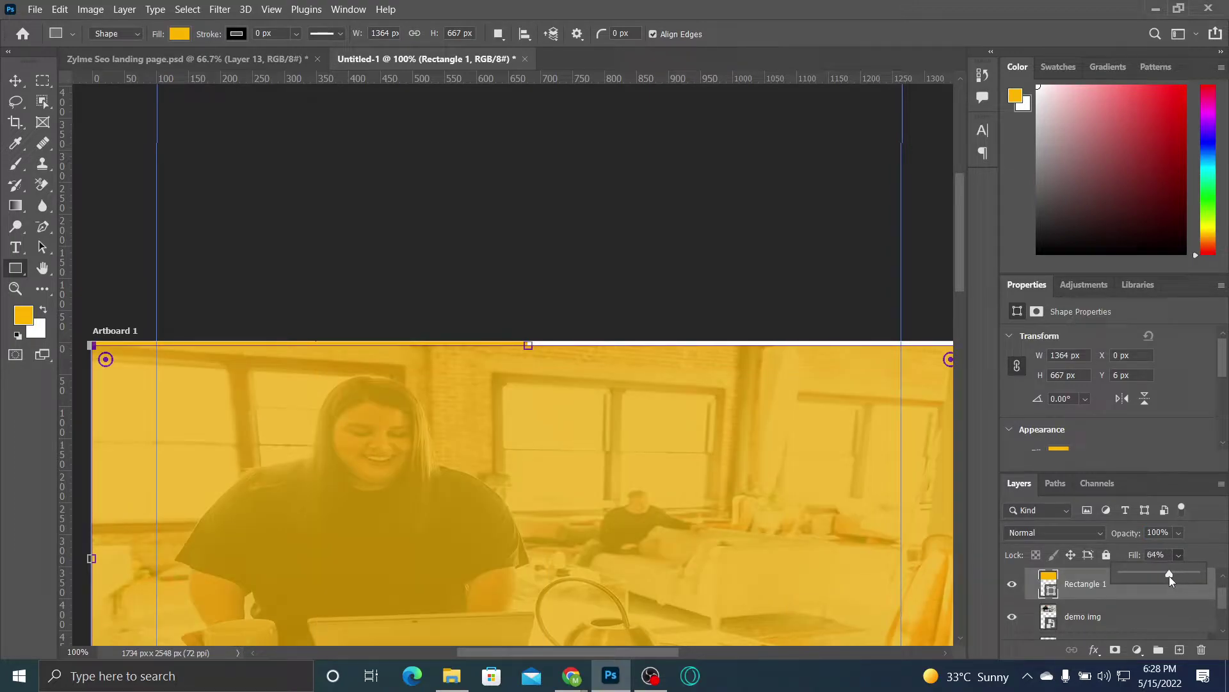
left_click_drag(1161, 577, 1161, 577)
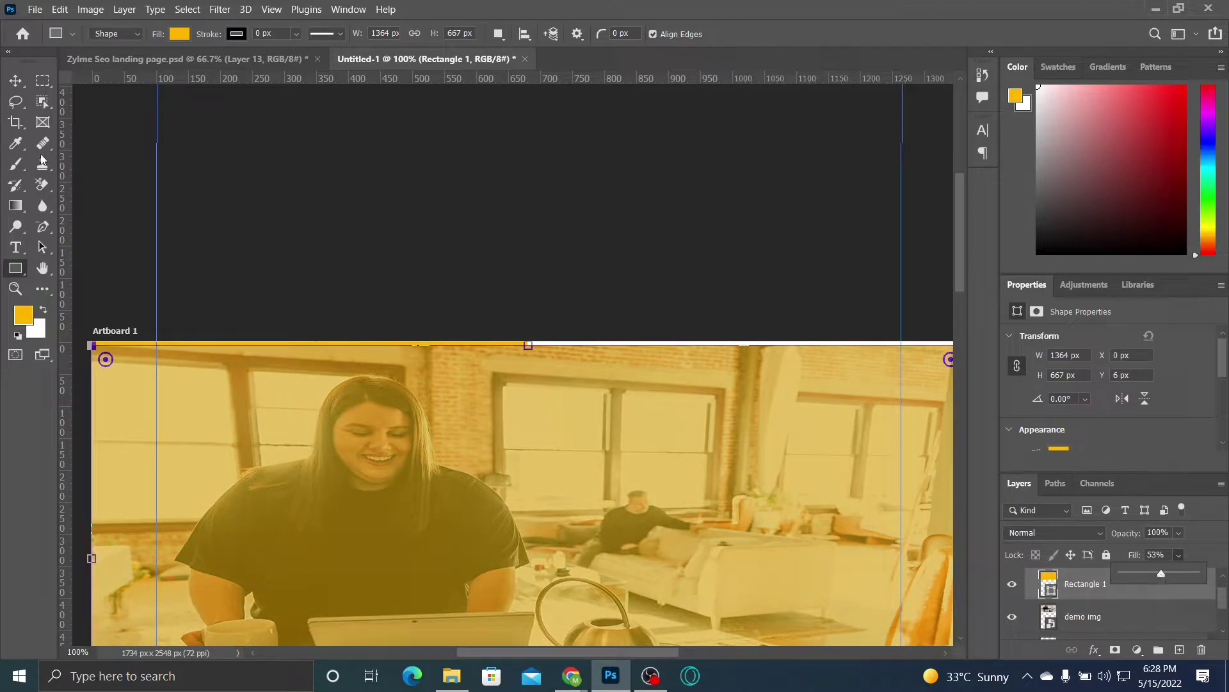
Step: Sample the purple of the hero background in Zylme Seo landing page.psd and copy its hex code 553e87
left_click(131, 60)
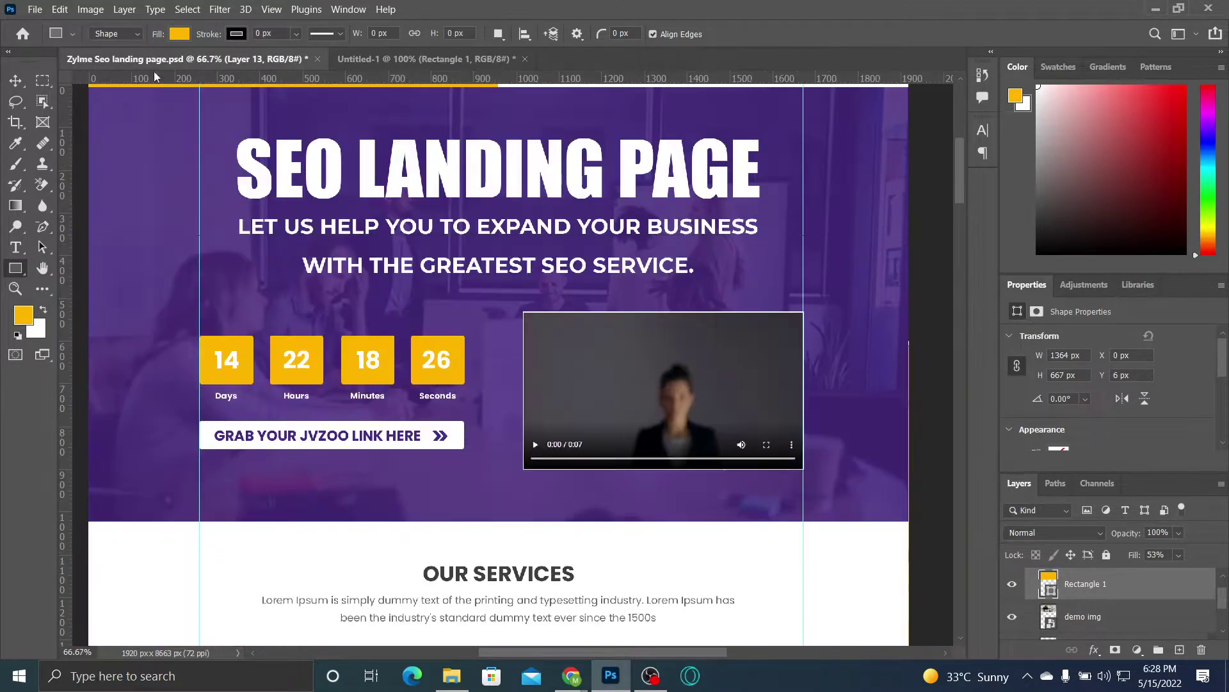
left_click(14, 150)
left_click(184, 128)
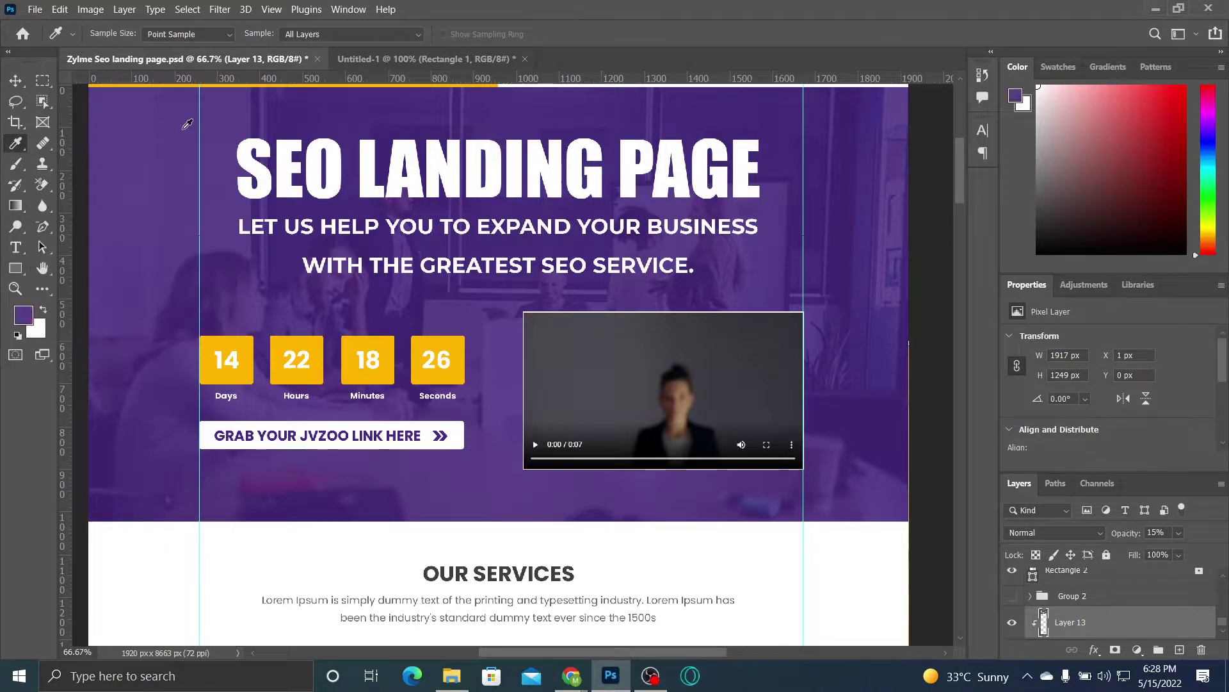
left_click(20, 317)
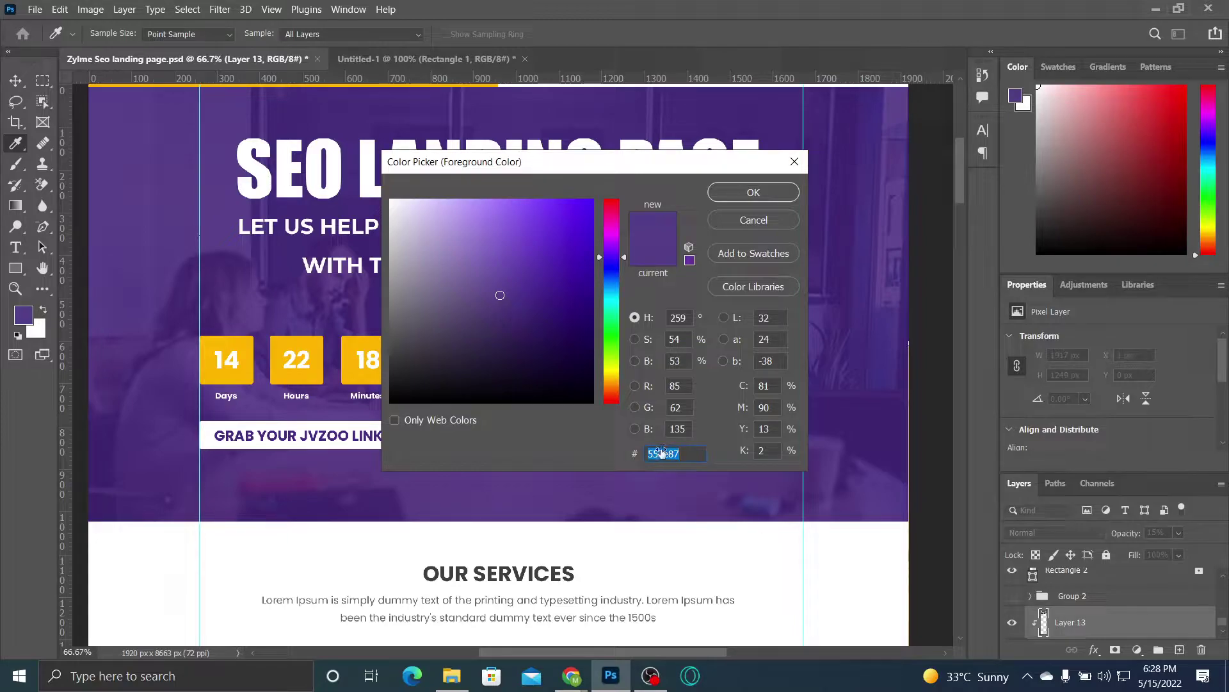
left_click(794, 162)
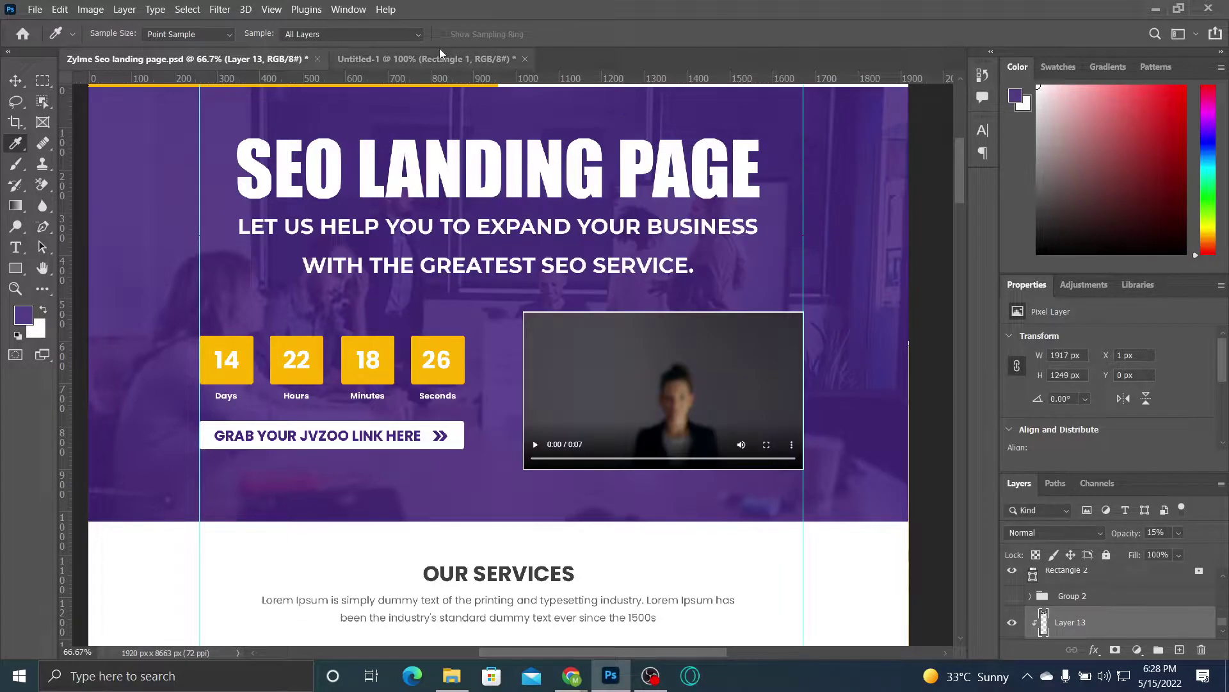
Step: Change the fill color of the rectangle over the hero image in Untitled-1 to 553e87
left_click(442, 61)
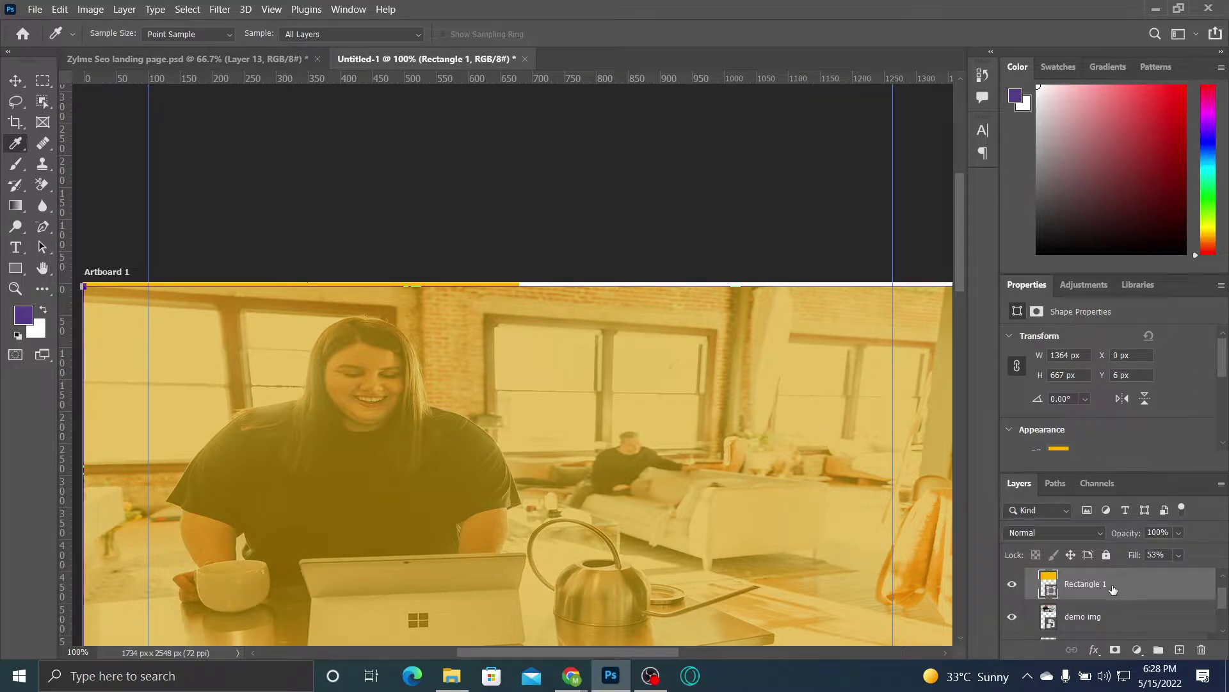
left_click(14, 269)
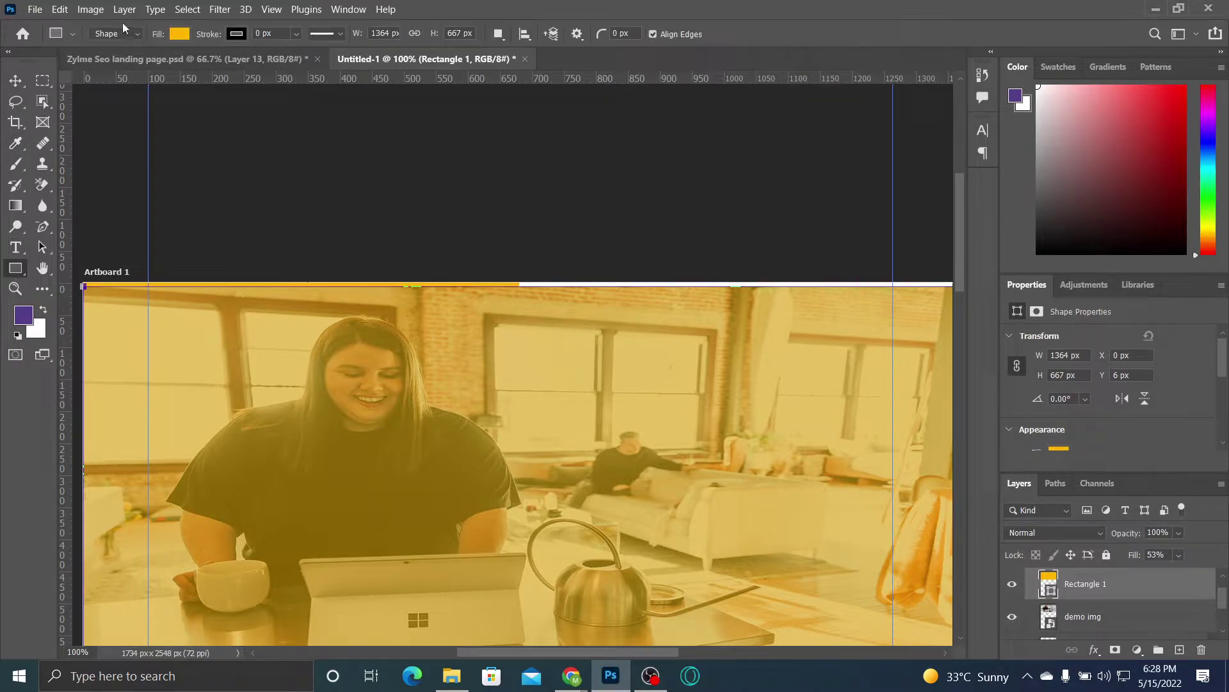
left_click(174, 33)
left_click(278, 64)
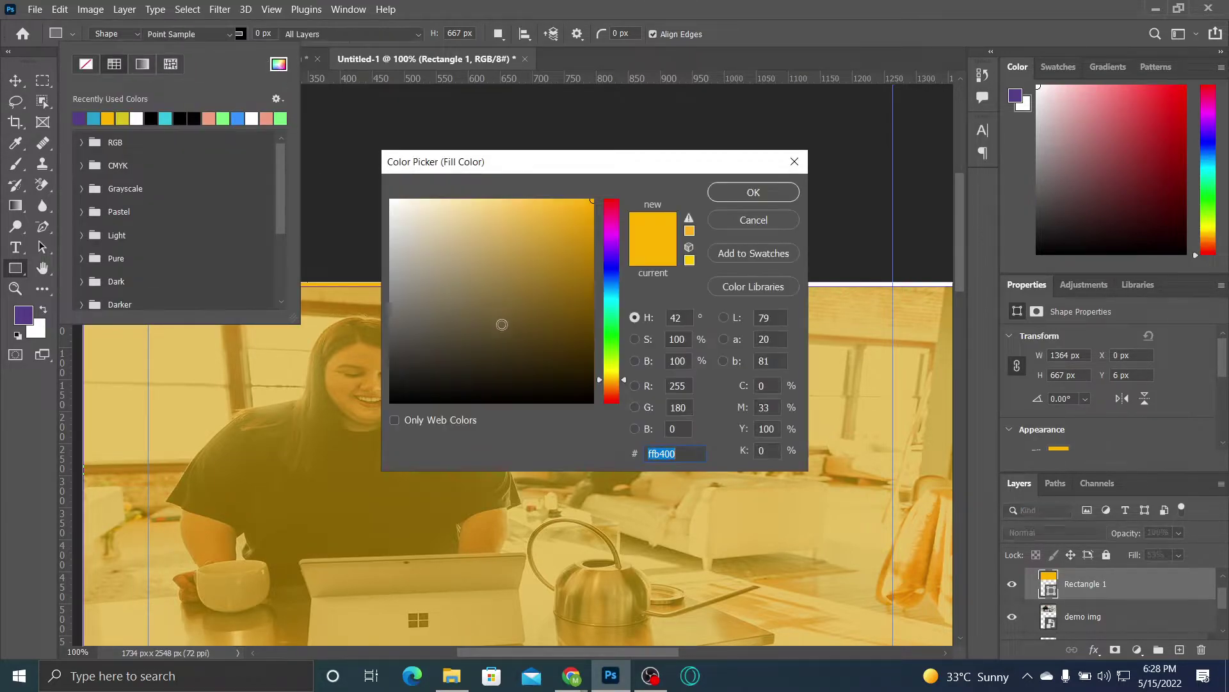
type("553e87")
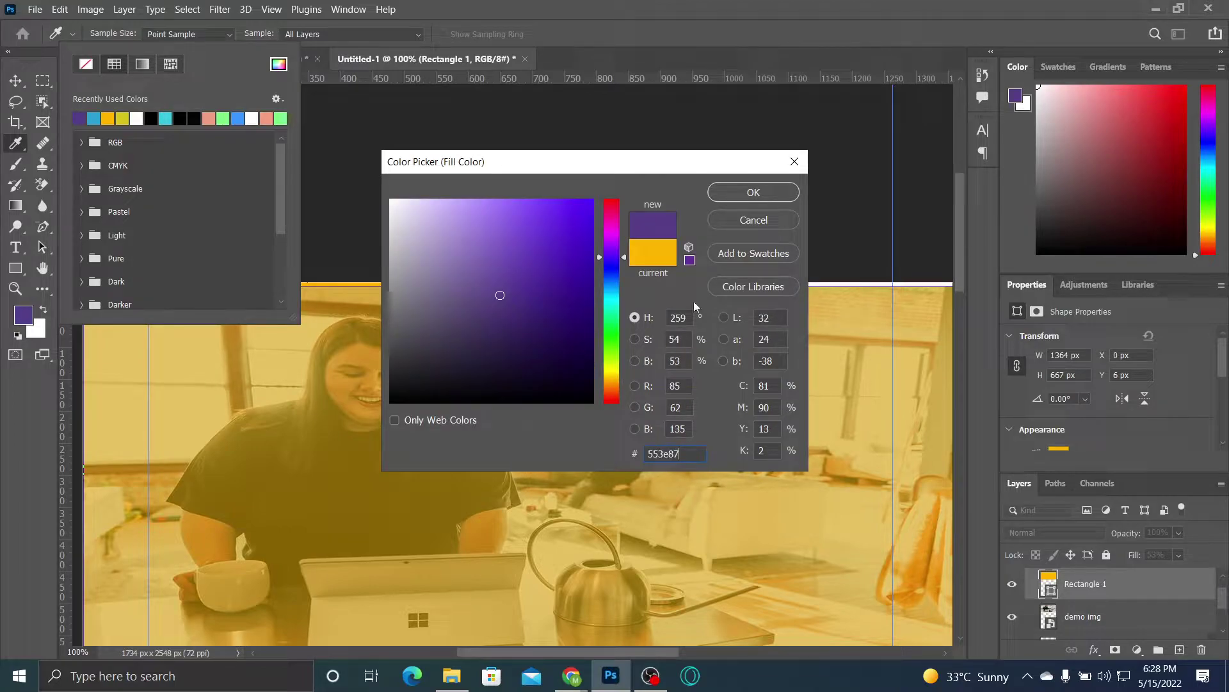
left_click(733, 194)
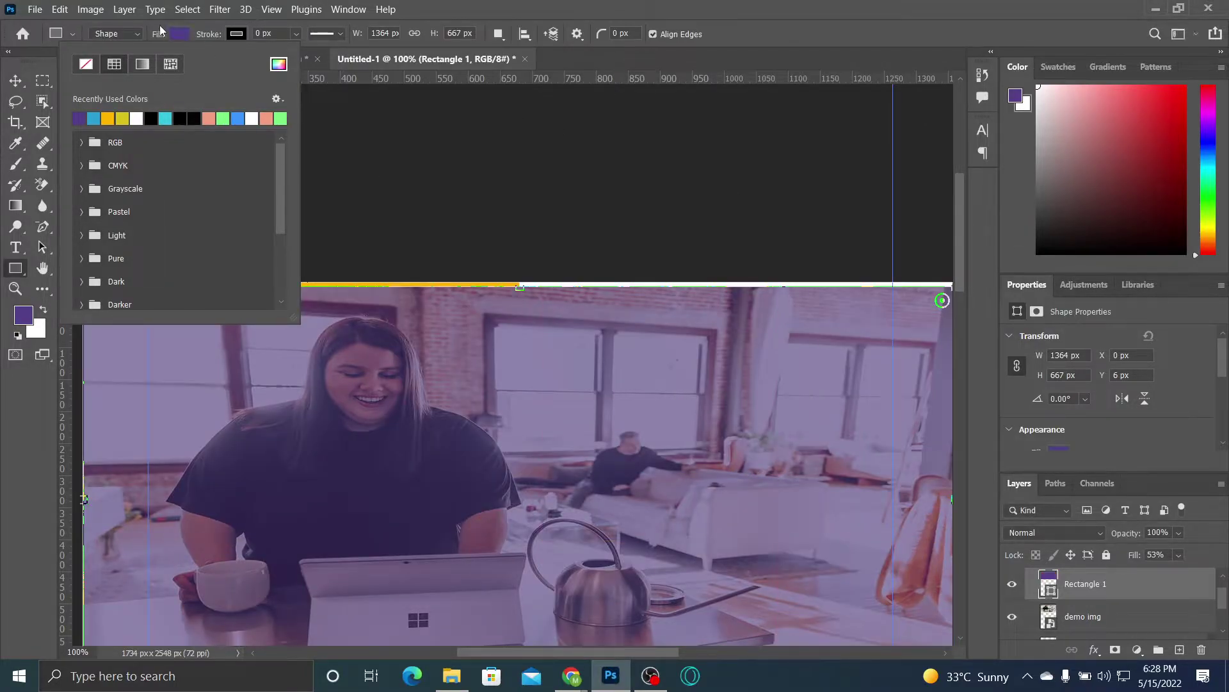
left_click(178, 34)
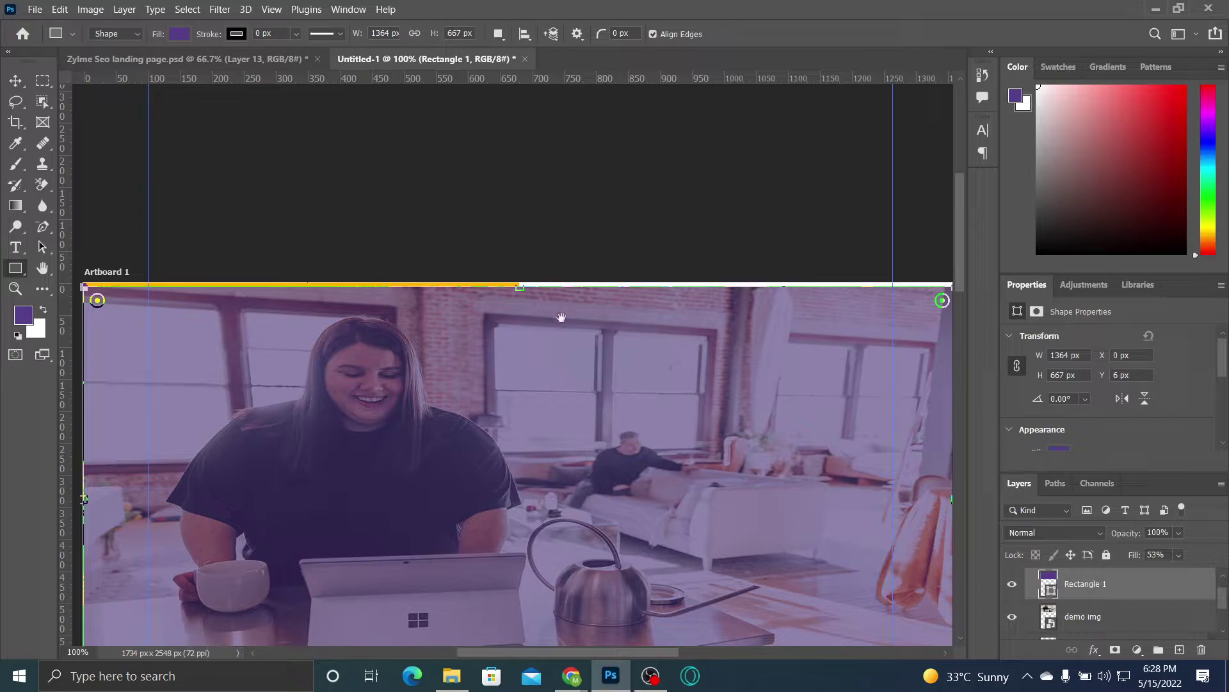
Step: Compare the purple overlay with the SEO landing page hero and raise the rectangle's layer fill to 77%
scroll(570, 189, "down", 2)
scroll(569, 185, "down", 1)
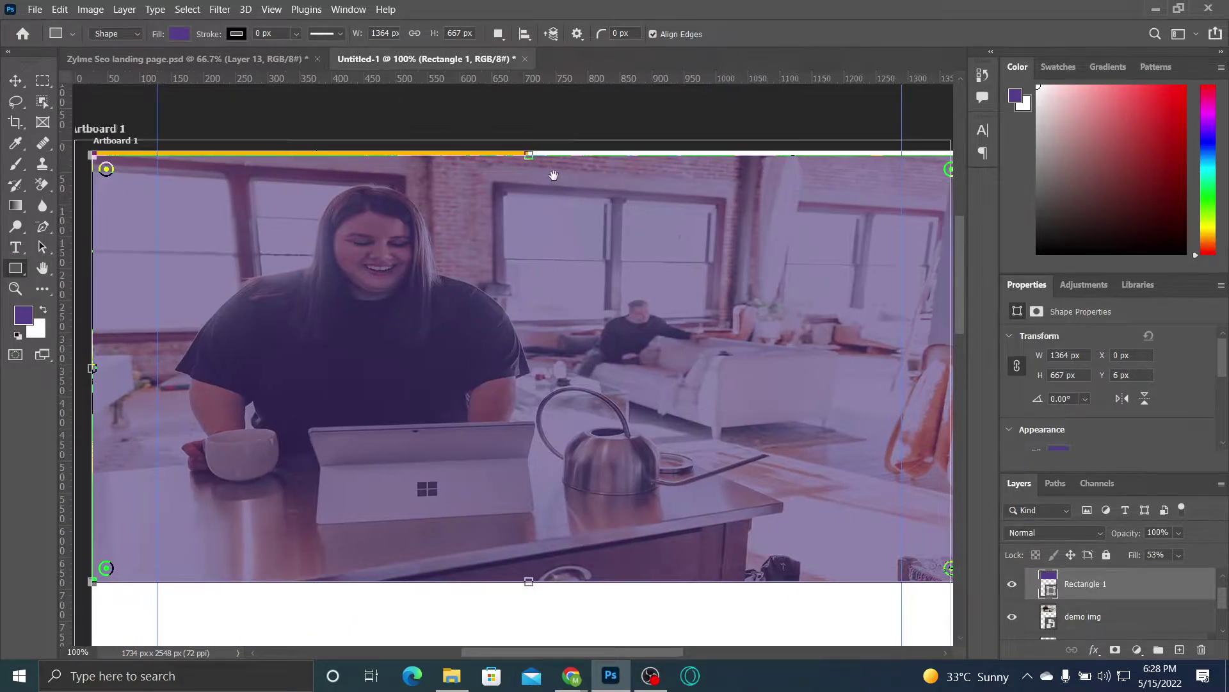
left_click(248, 58)
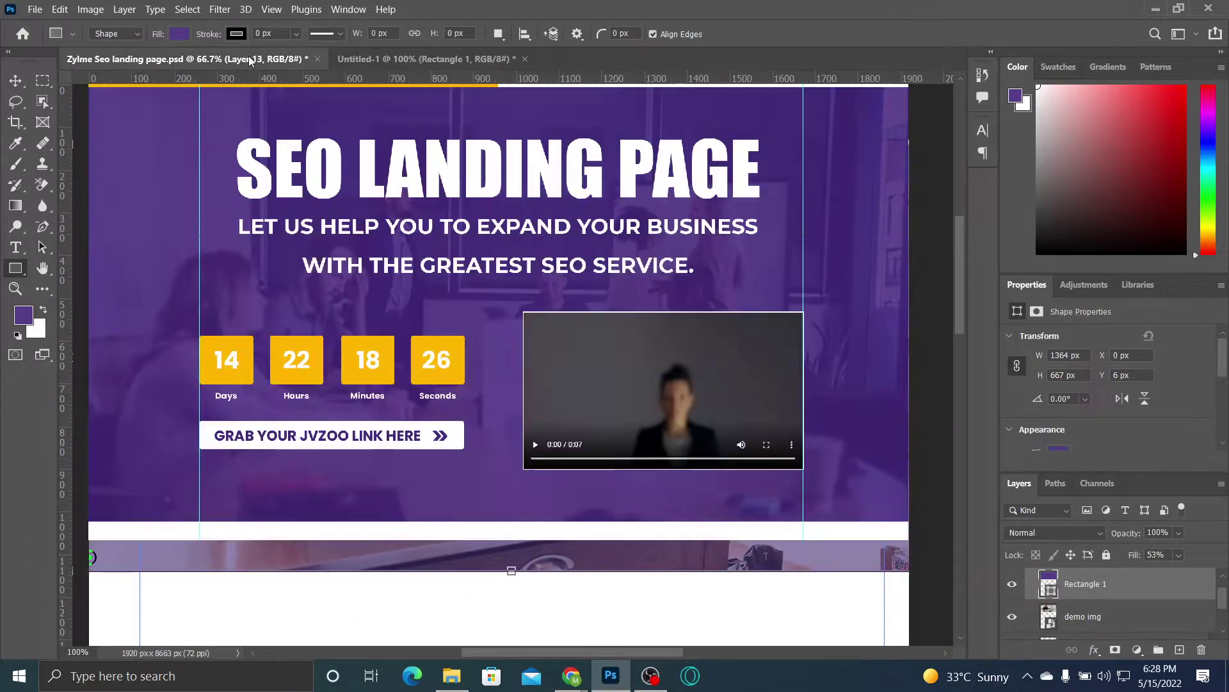
left_click(414, 58)
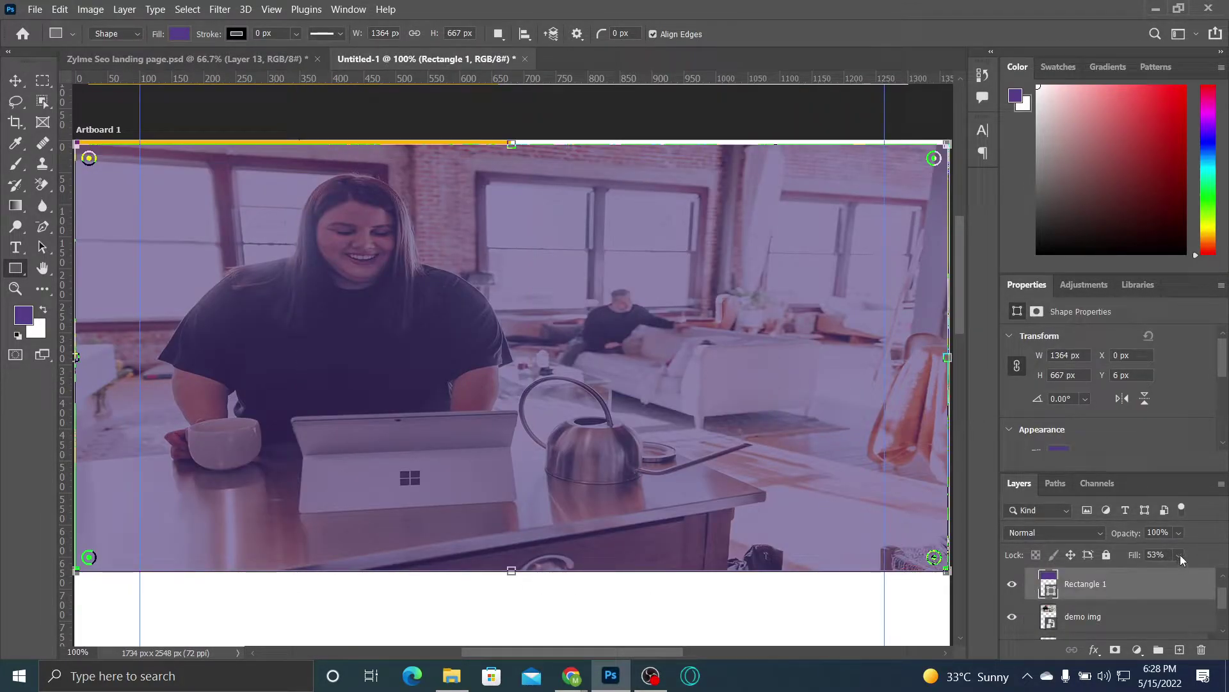
left_click(1179, 555)
left_click_drag(1183, 574, 1201, 574)
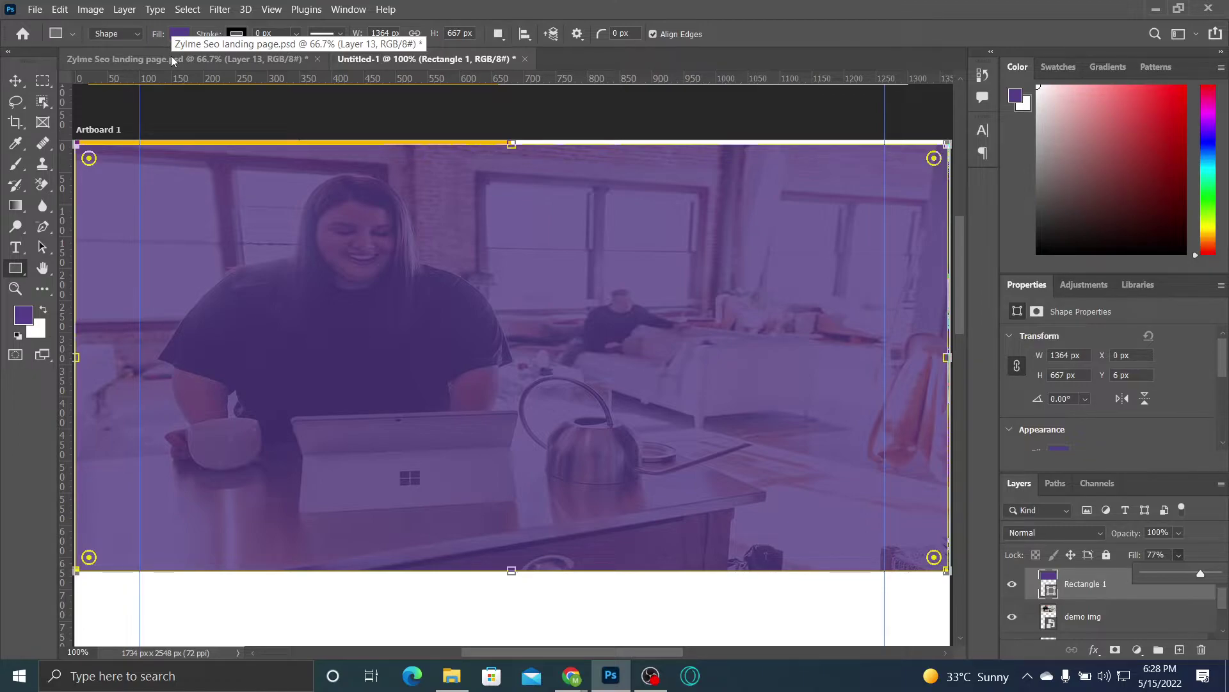
Step: Try lowering the demo img layer's fill to about 76%, and restore it to 100%
left_click(14, 82)
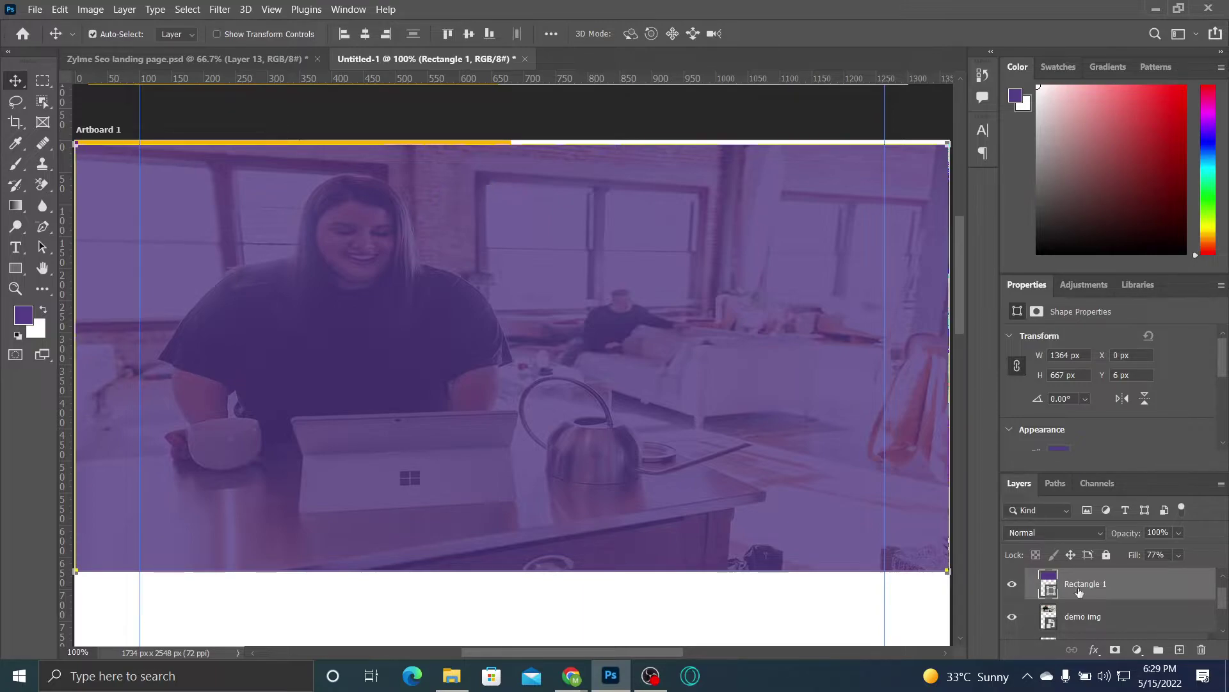
left_click(1099, 616)
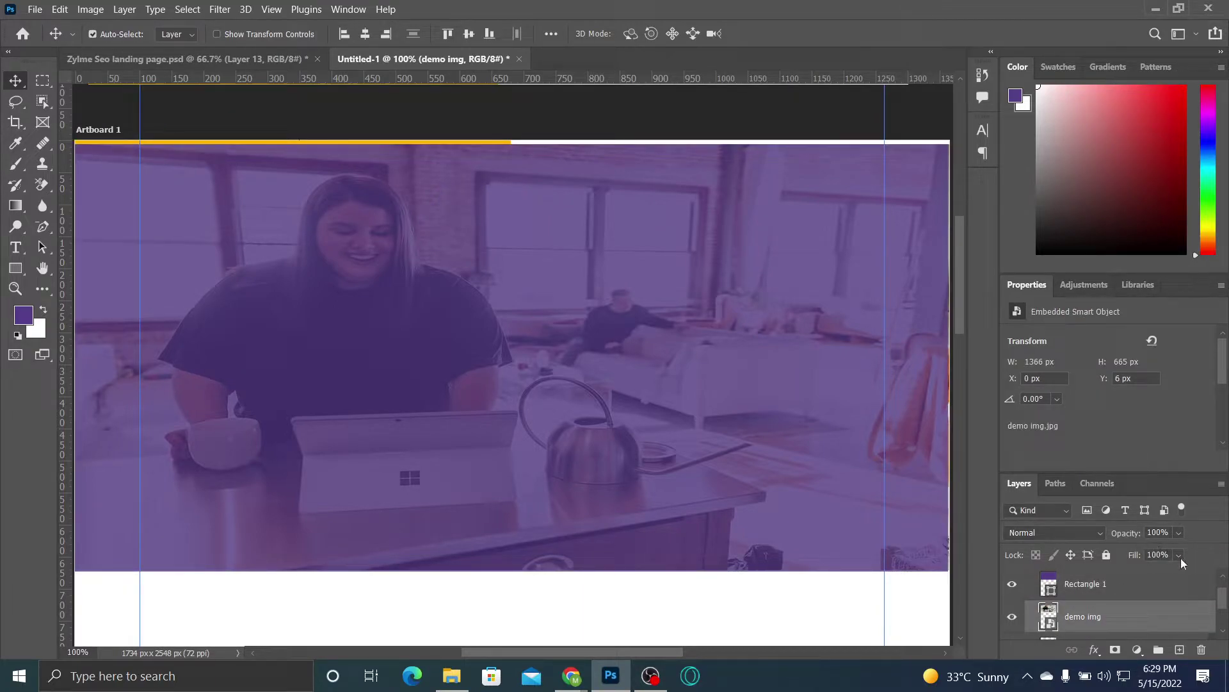
left_click_drag(1177, 575, 1149, 575)
left_click_drag(1195, 574, 1181, 579)
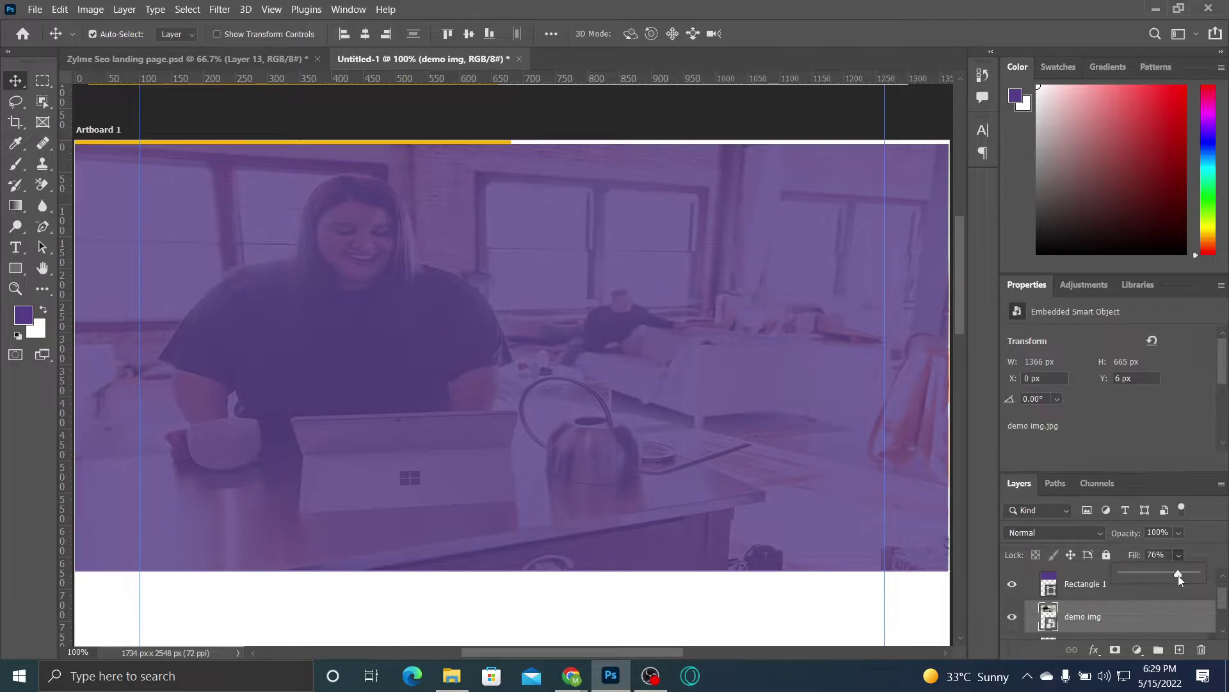
left_click(1215, 571)
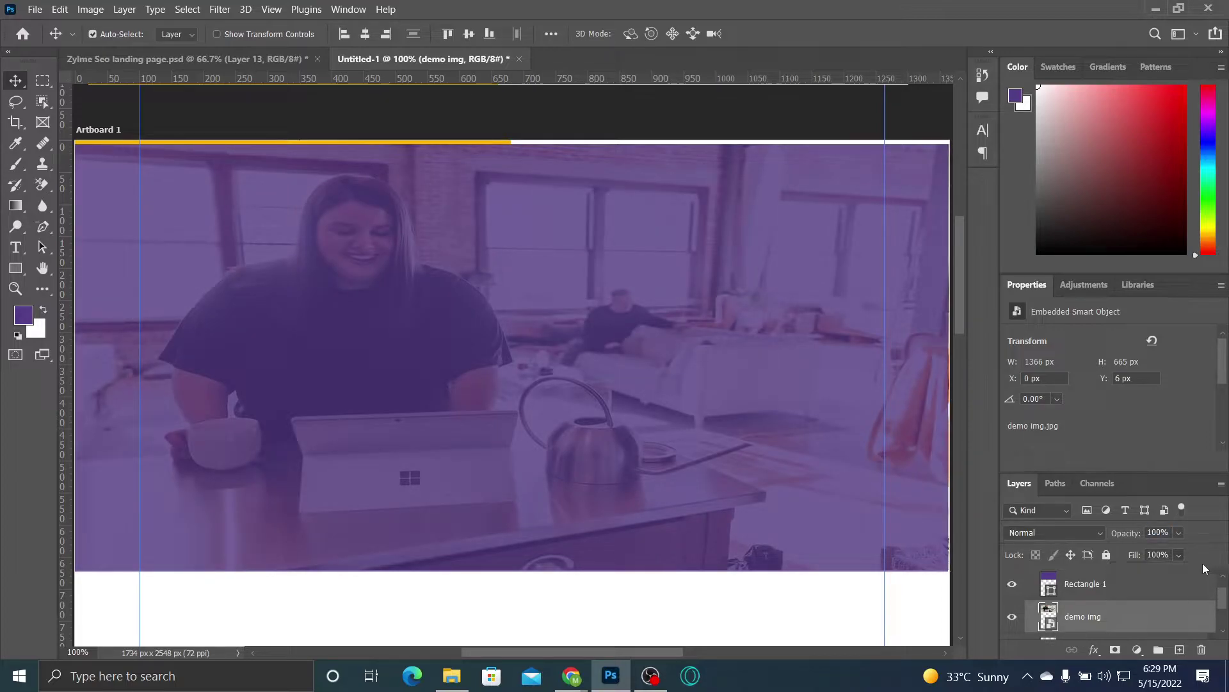
Step: Try the purple rectangle's layer fill at 100%, and set the demo img layer's fill to 100%
left_click(1122, 594)
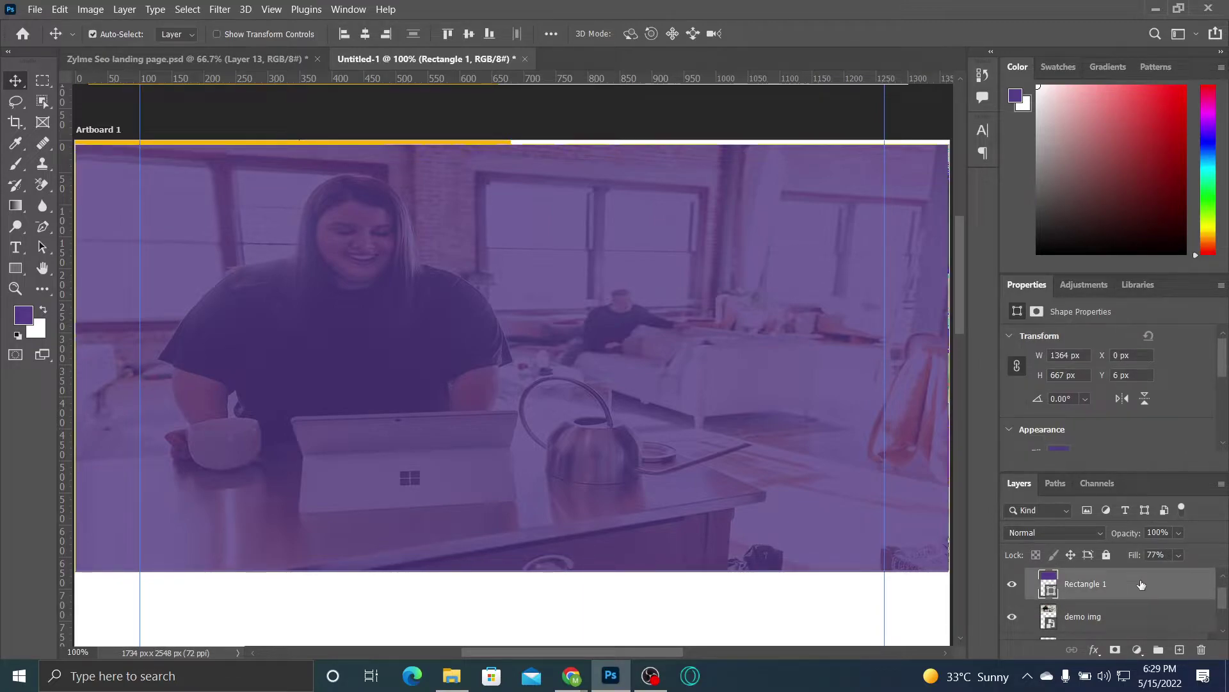
left_click(1178, 555)
left_click_drag(1193, 574, 1224, 581)
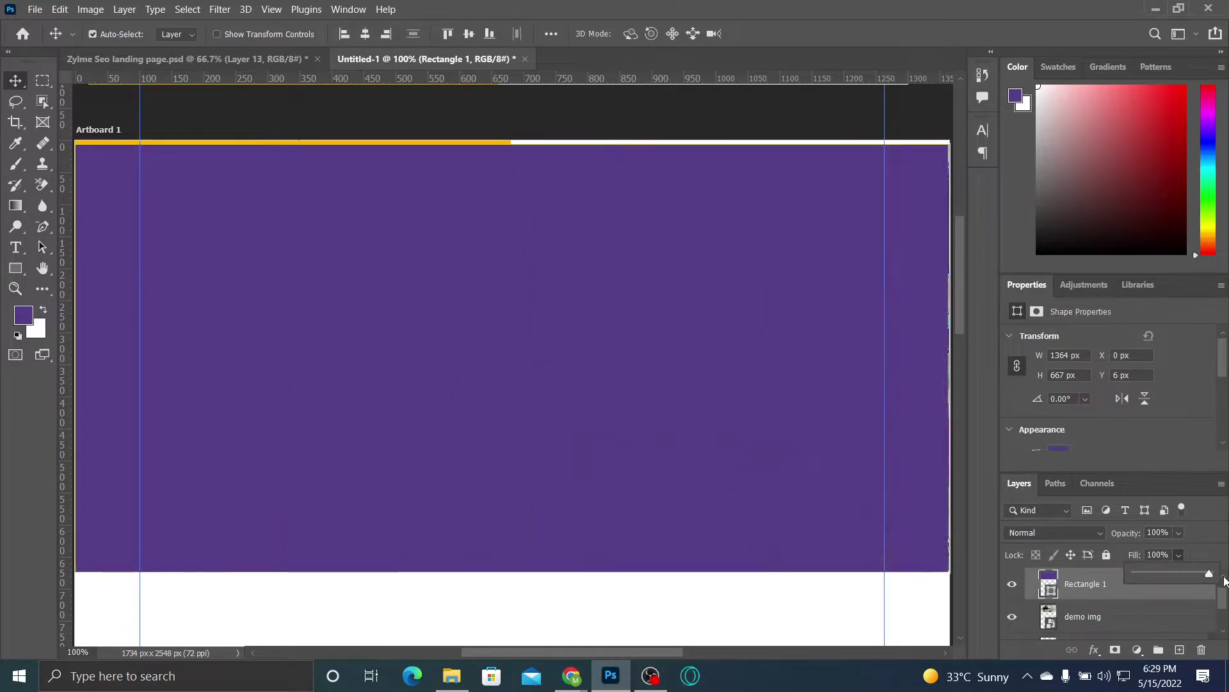
left_click(1088, 617)
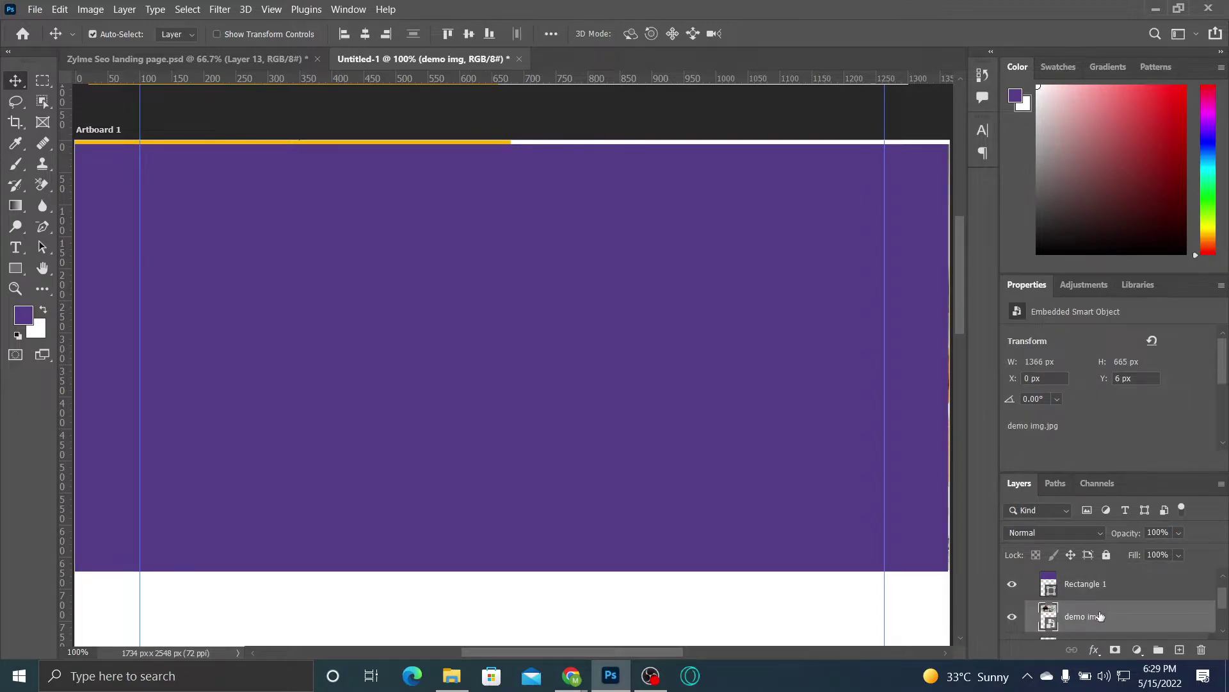
left_click(1179, 555)
left_click_drag(1162, 575, 1216, 573)
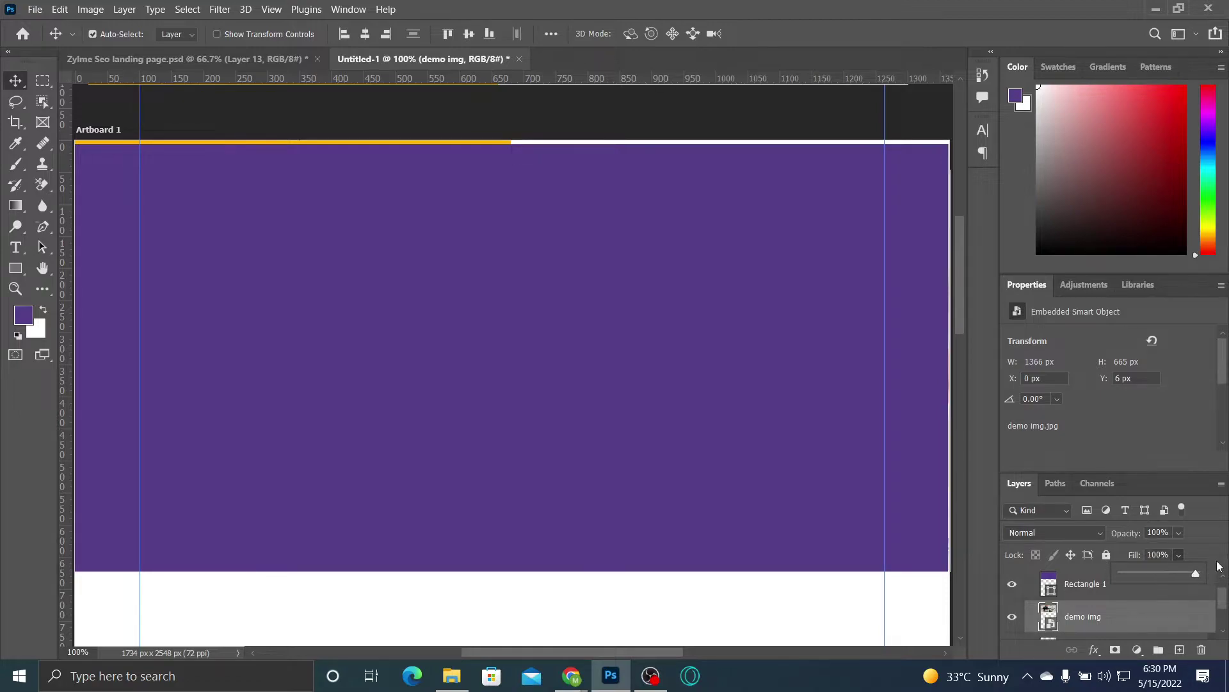
Step: Reduce the fill of the purple rectangle's layer over the hero image to 76%
left_click(1153, 590)
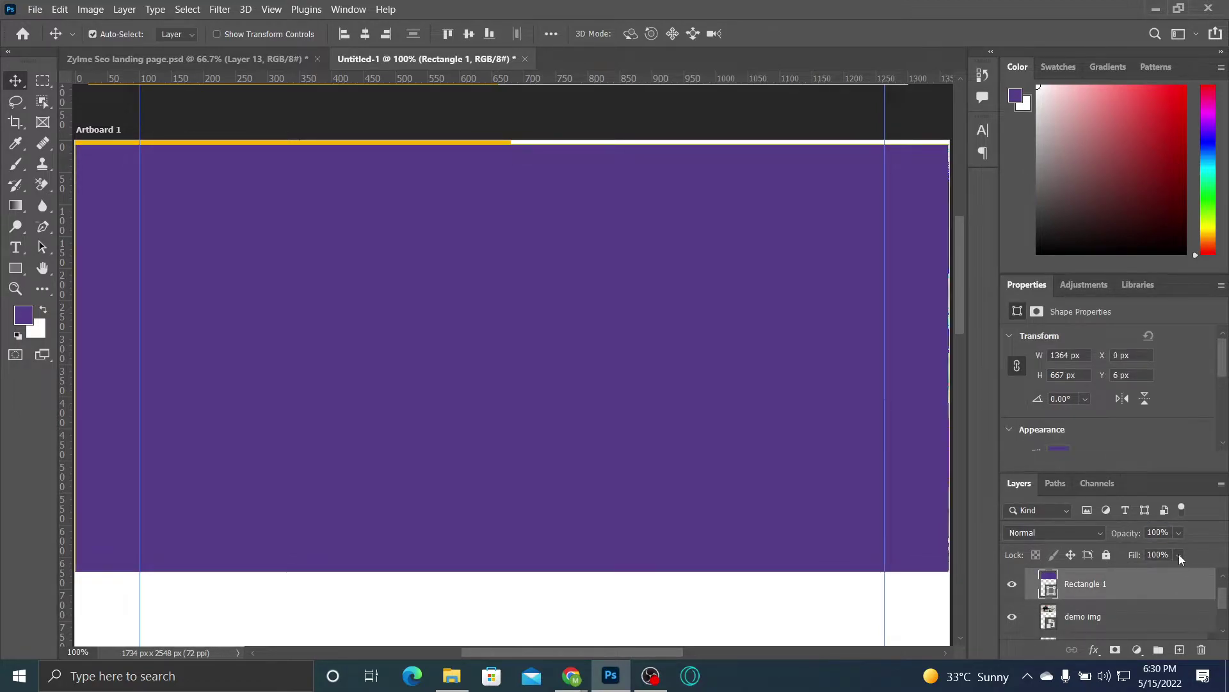
left_click(1178, 555)
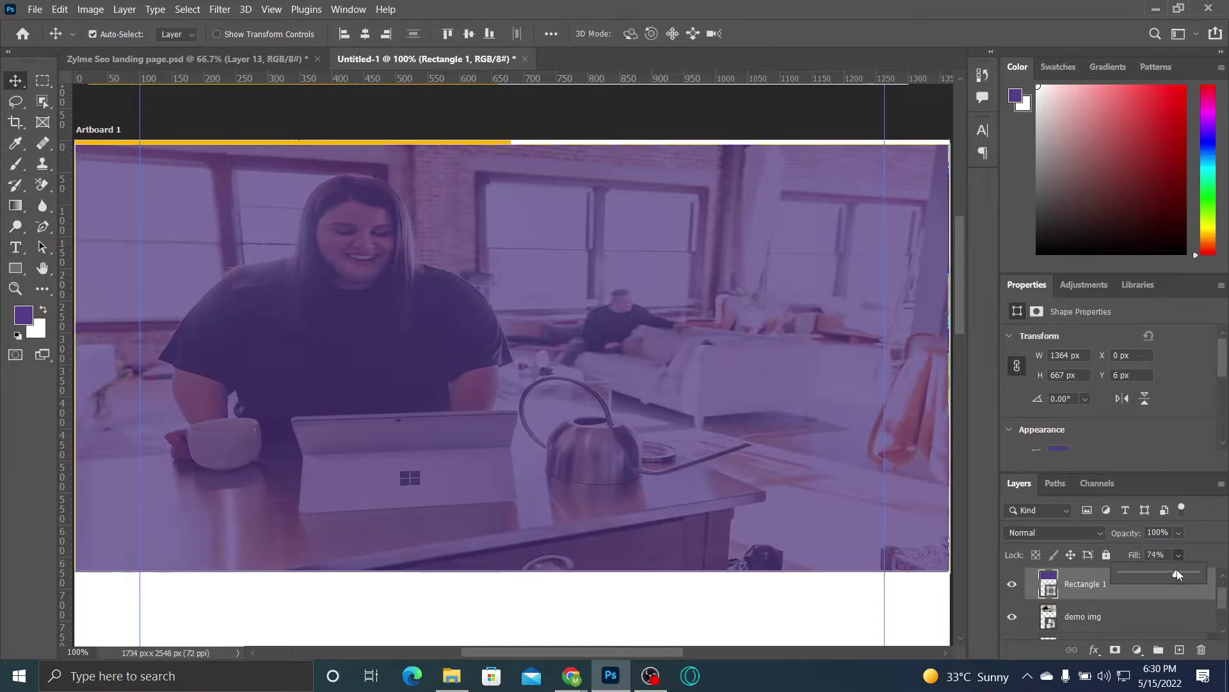
left_click(1197, 540)
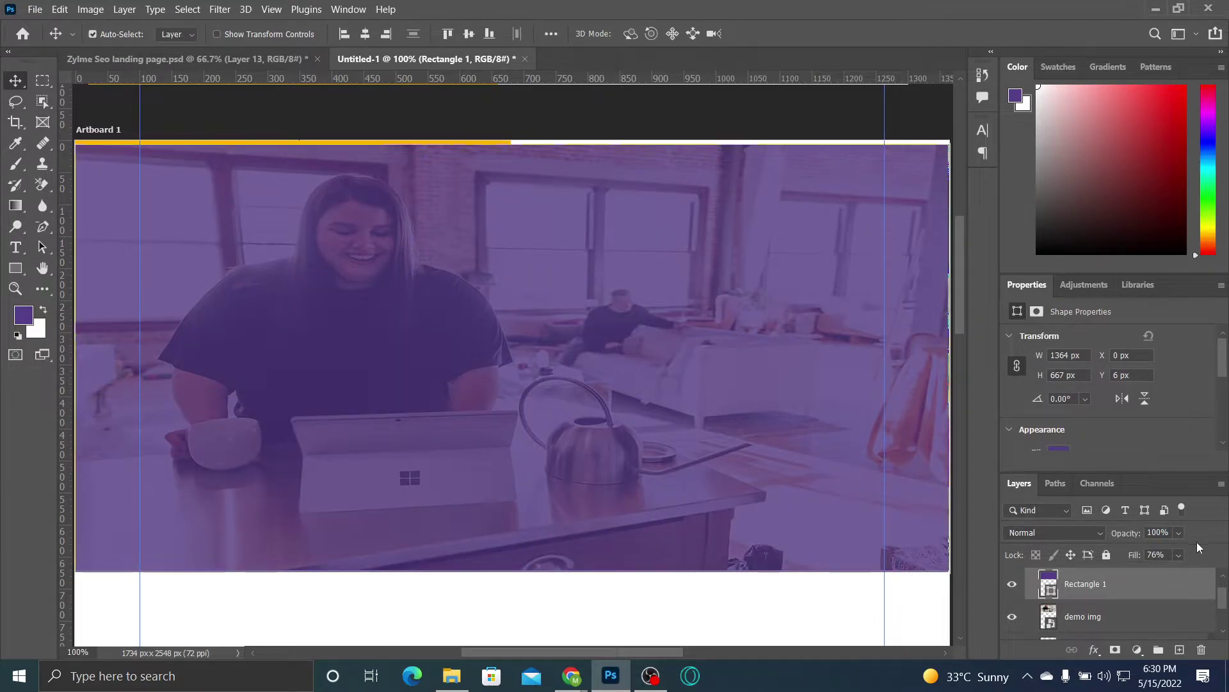
Step: Inspect the purple overlay across the hero image, hiding and reshowing the Rectangle 1 layer to compare with the plain photo
key("ctrl+minus")
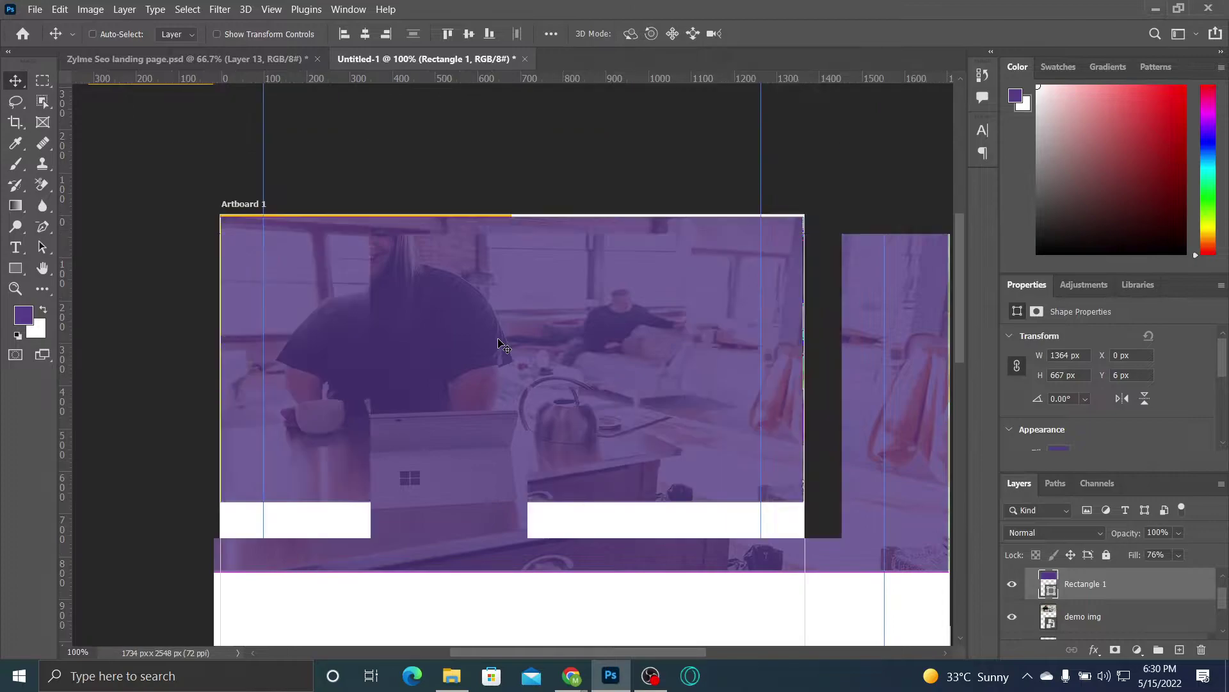
key("ctrl")
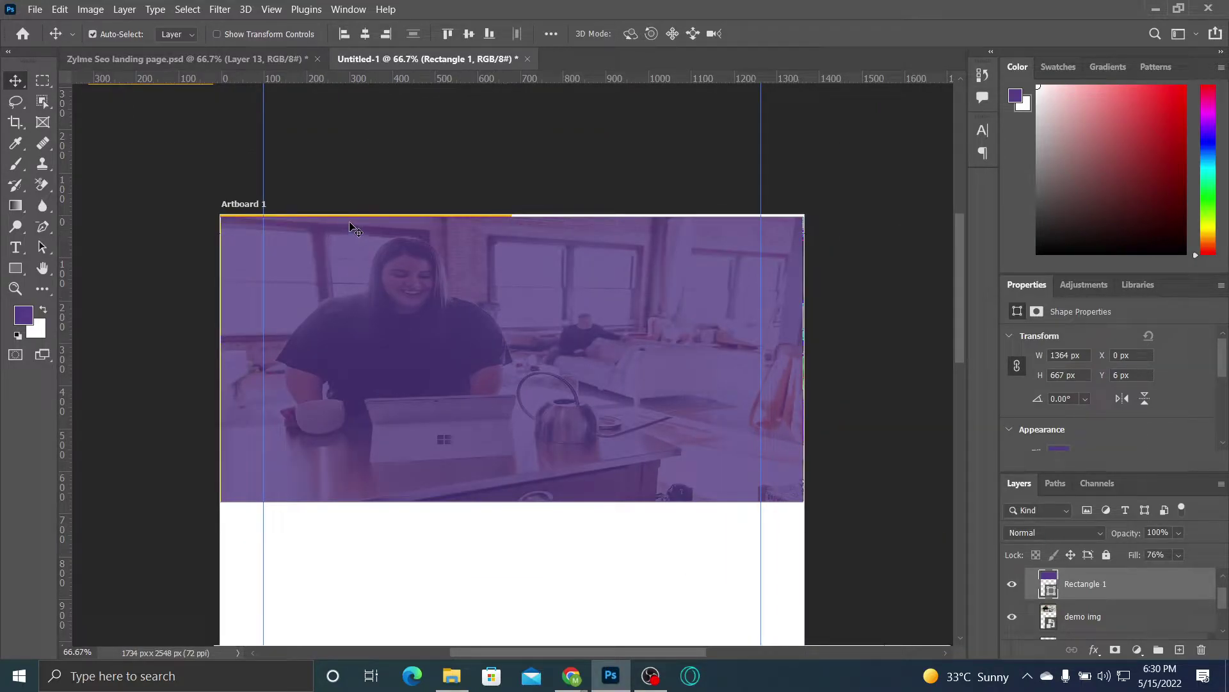
key("ctrl+plus")
key("ctrl")
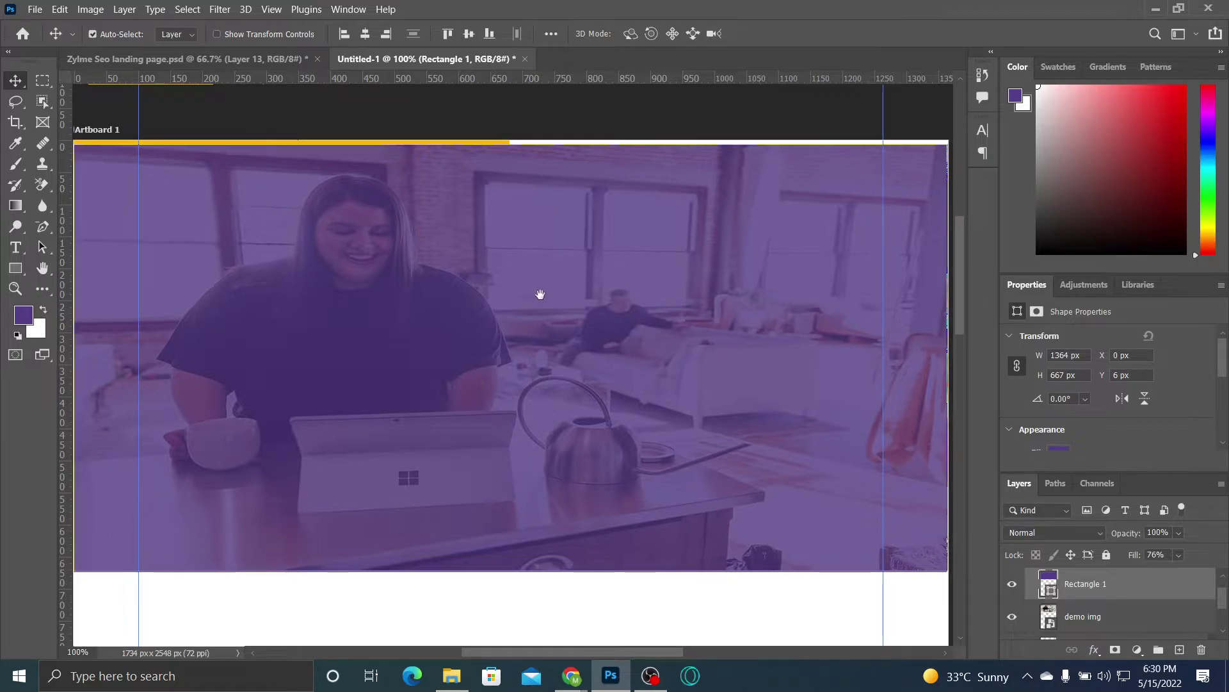
scroll(545, 294, "right", 3)
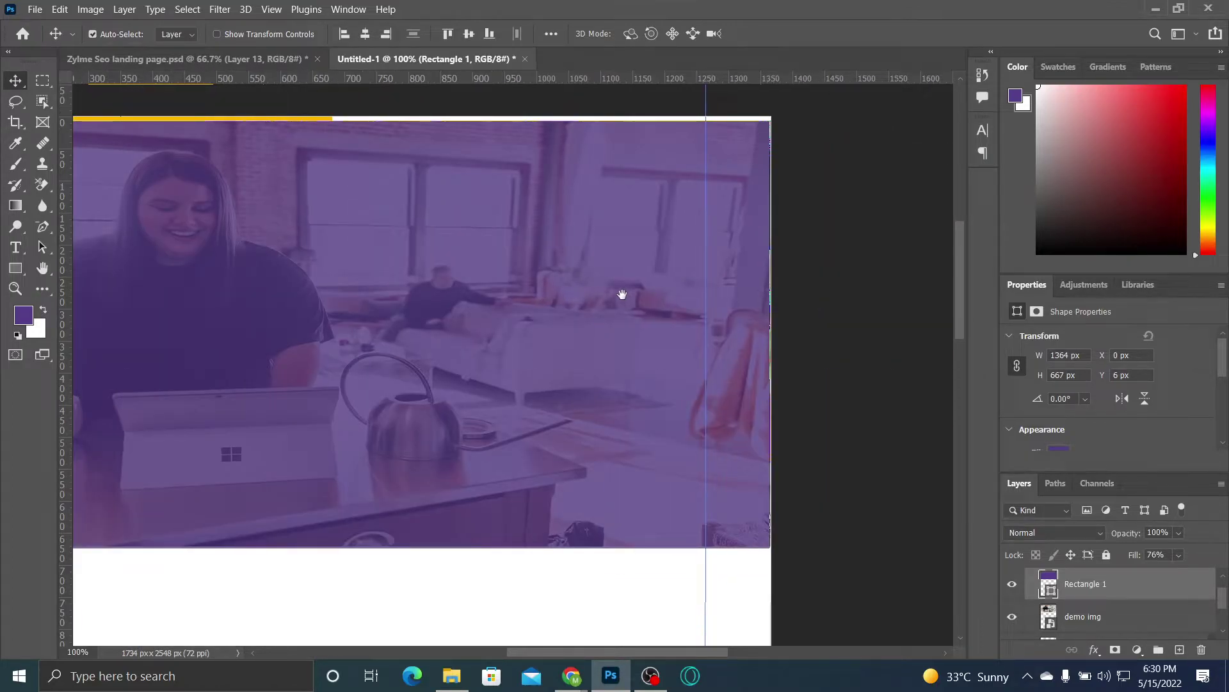
scroll(704, 294, "left", 3)
scroll(758, 293, "left", 1)
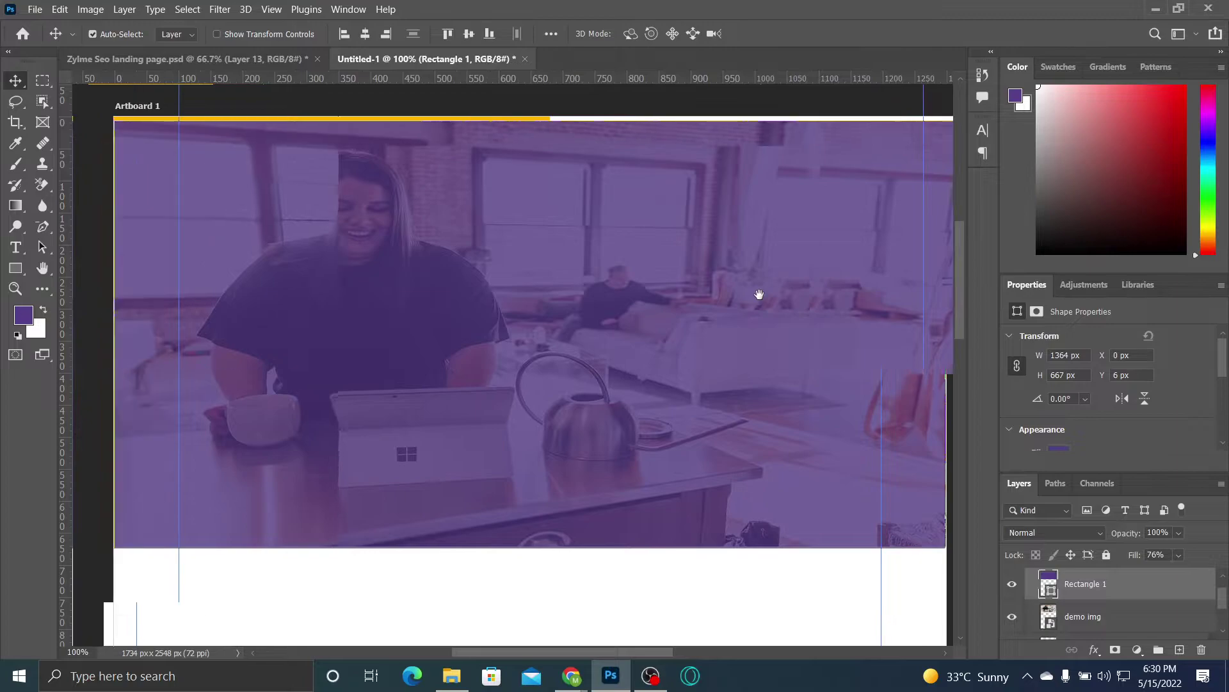
left_click(1012, 583)
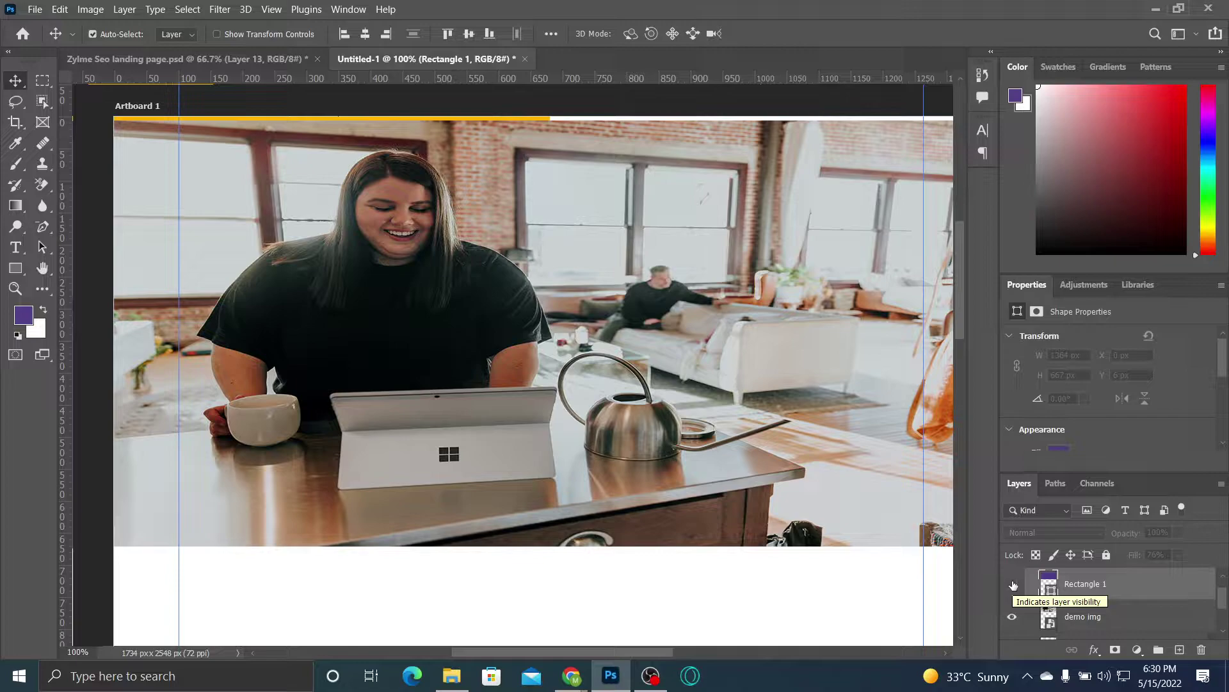
left_click(1012, 583)
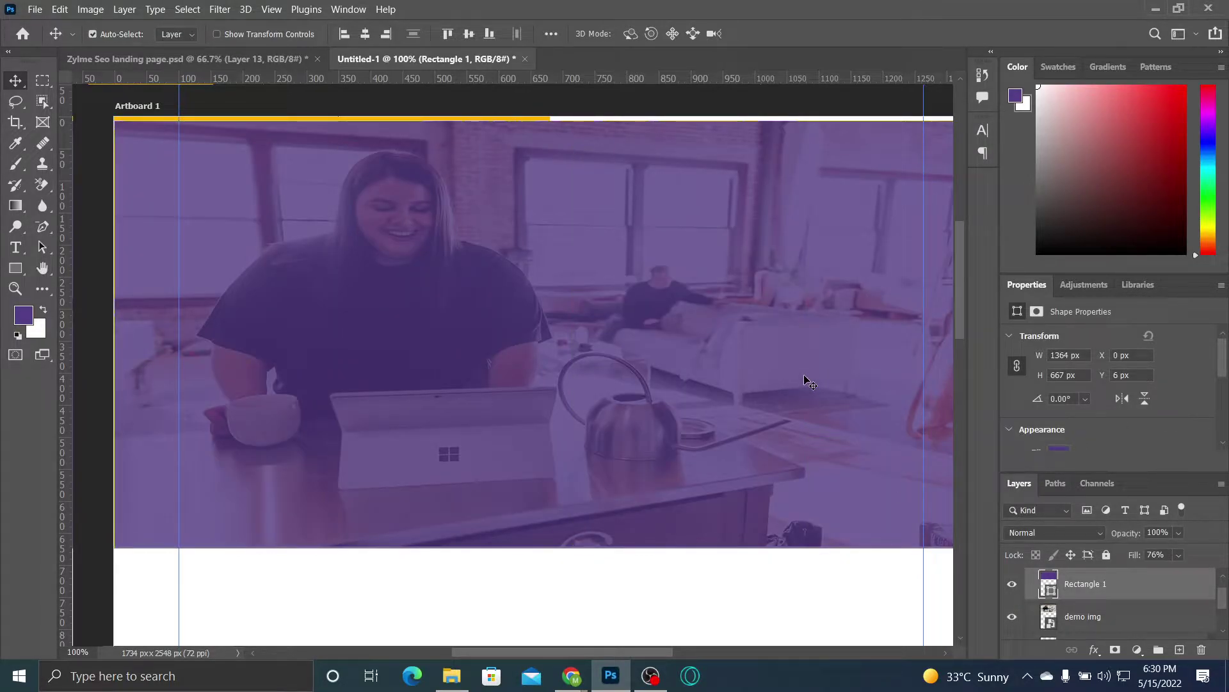
Step: Compare the overlay with the hero in Zylme Seo landing page.psd and raise the Rectangle 1 layer's fill to 100% in Untitled-1
left_click(260, 58)
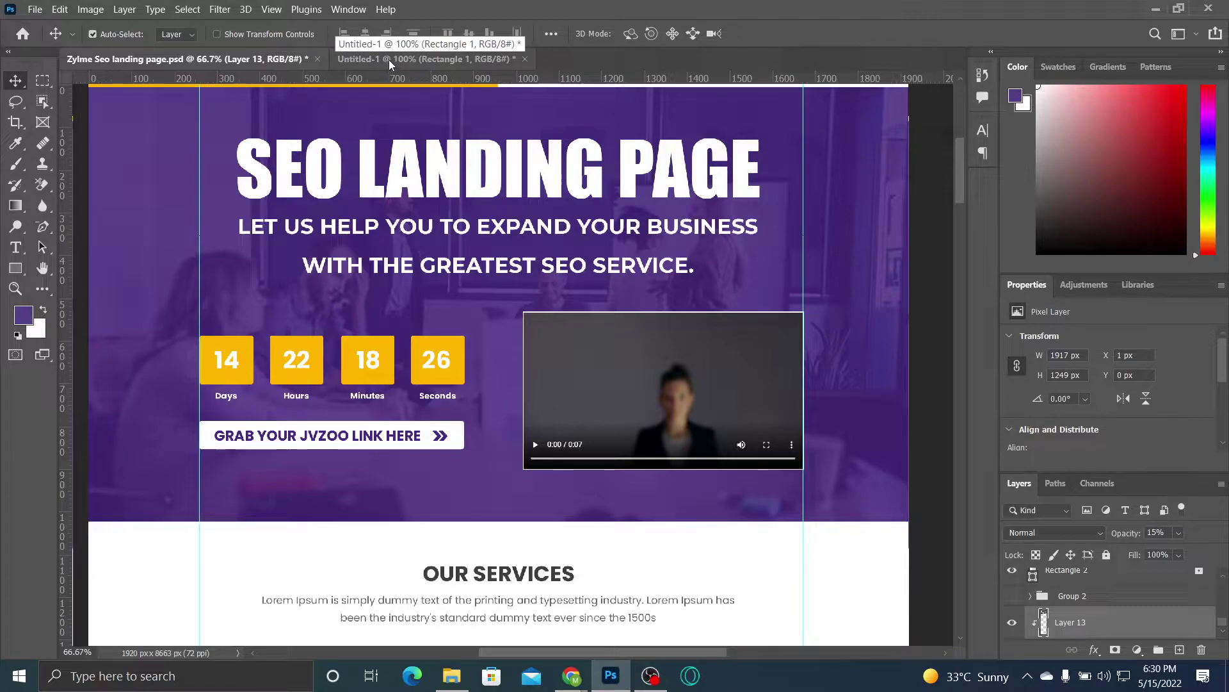
left_click(479, 57)
left_click(1179, 555)
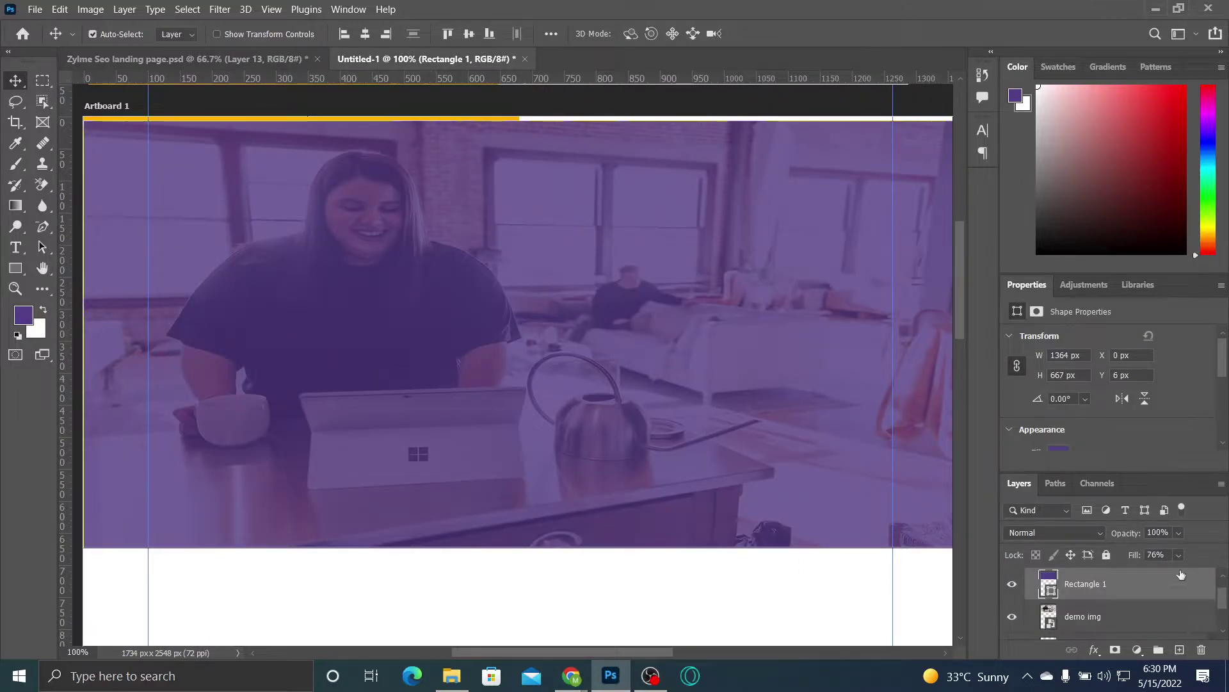
left_click_drag(1193, 575, 1164, 550)
Step: Lower the opacity of the purple rectangle's layer to 83% so the hero photo shows through
left_click(1179, 532)
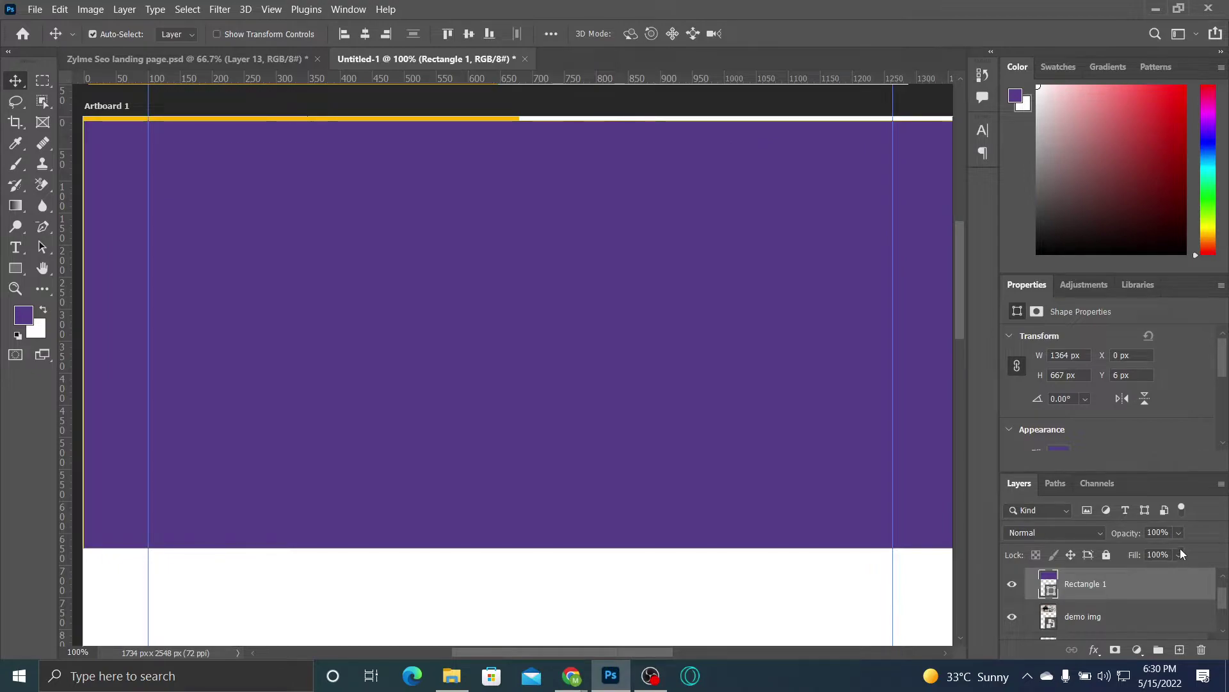
left_click_drag(1181, 551, 1169, 550)
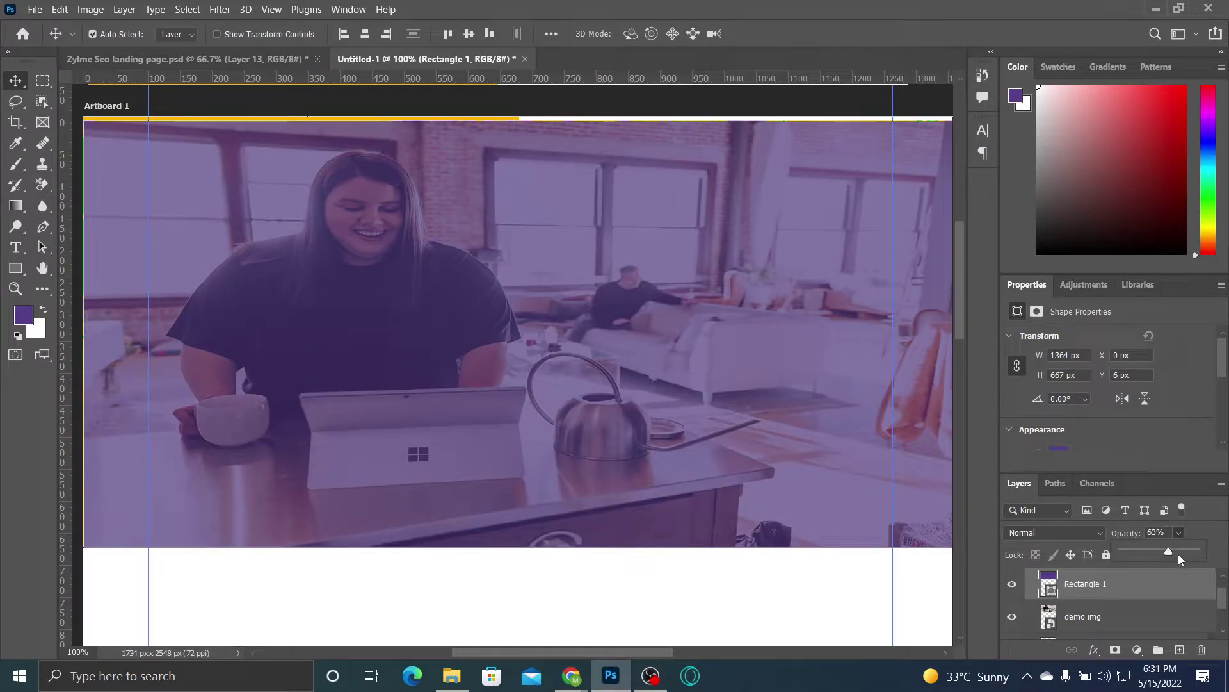
left_click(1179, 552)
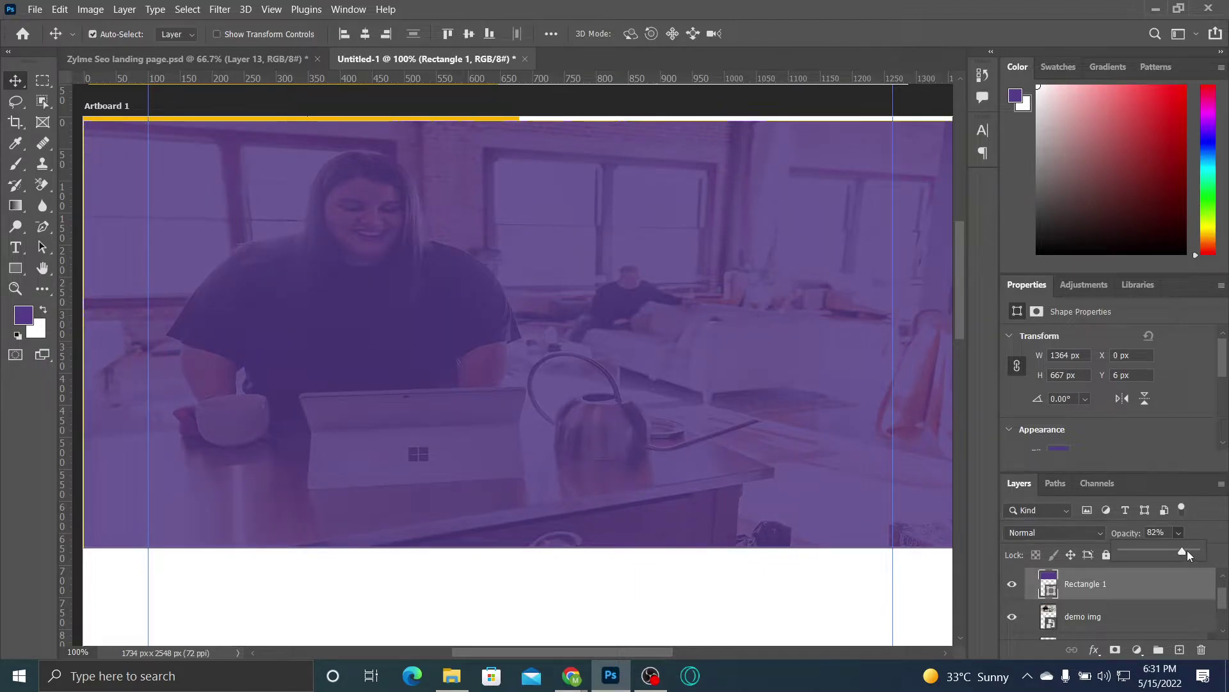
left_click_drag(1189, 555, 1185, 555)
left_click(1216, 517)
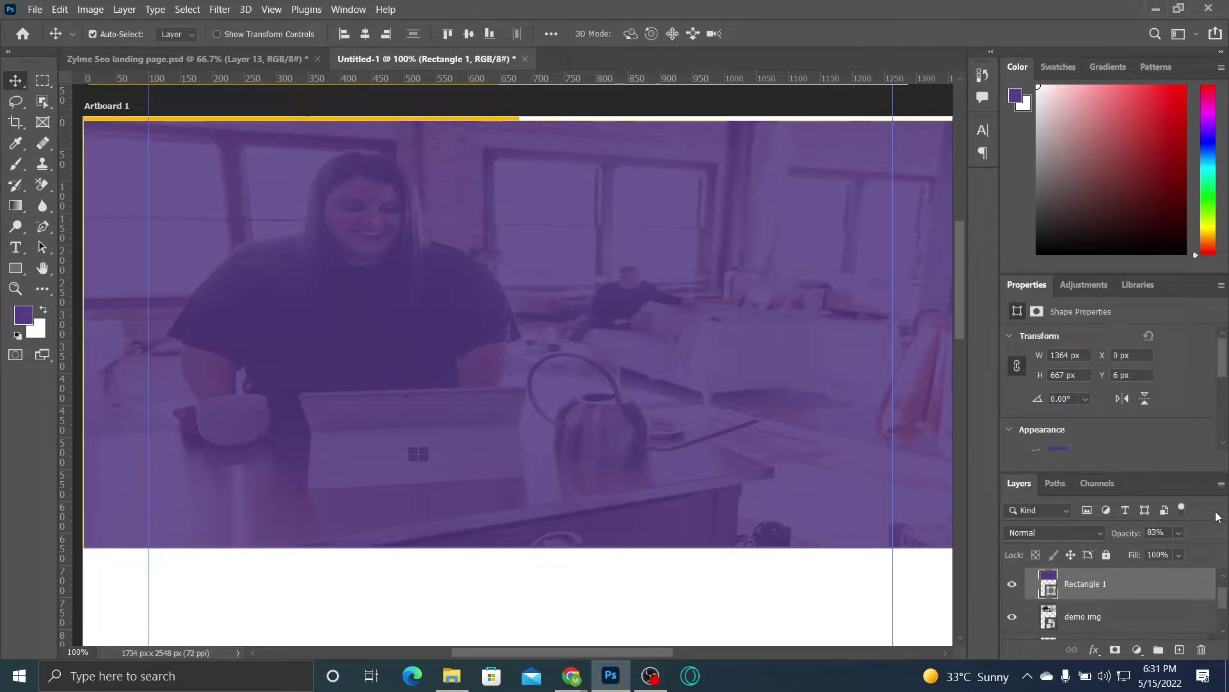
Step: Examine closely how the purple overlay lines up with the left and right edges of the artboard
left_click_drag(137, 349, 189, 346)
key("ctrl+plus")
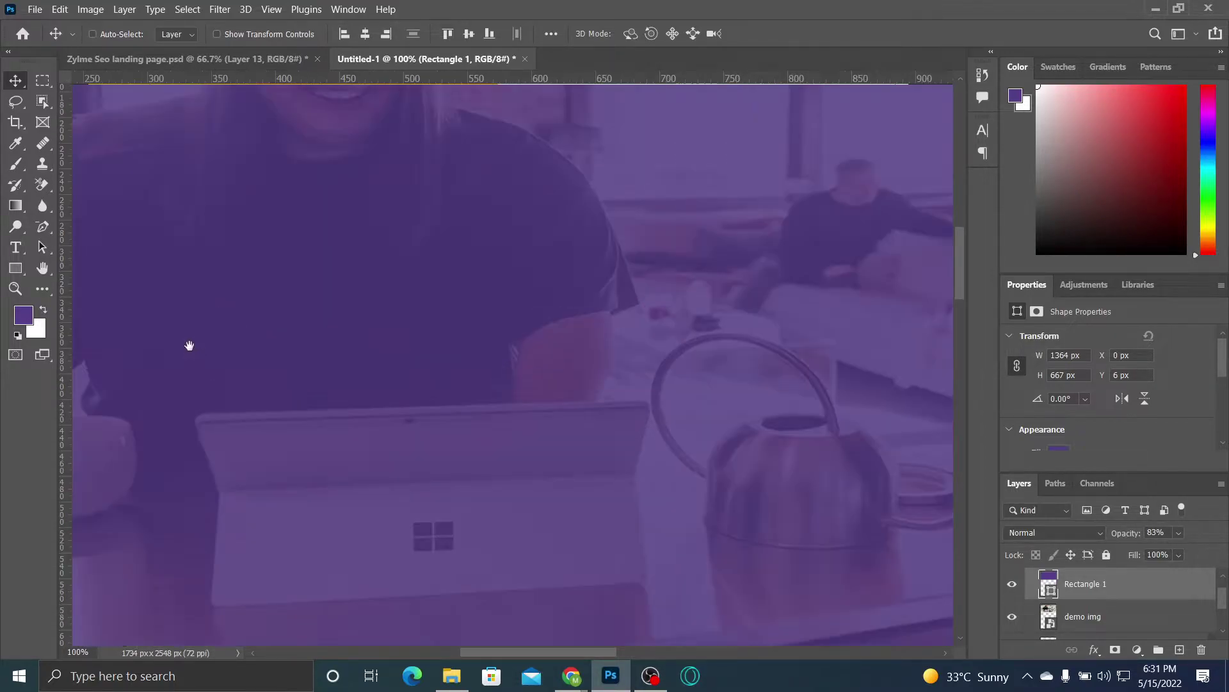
left_click_drag(609, 340, 628, 329)
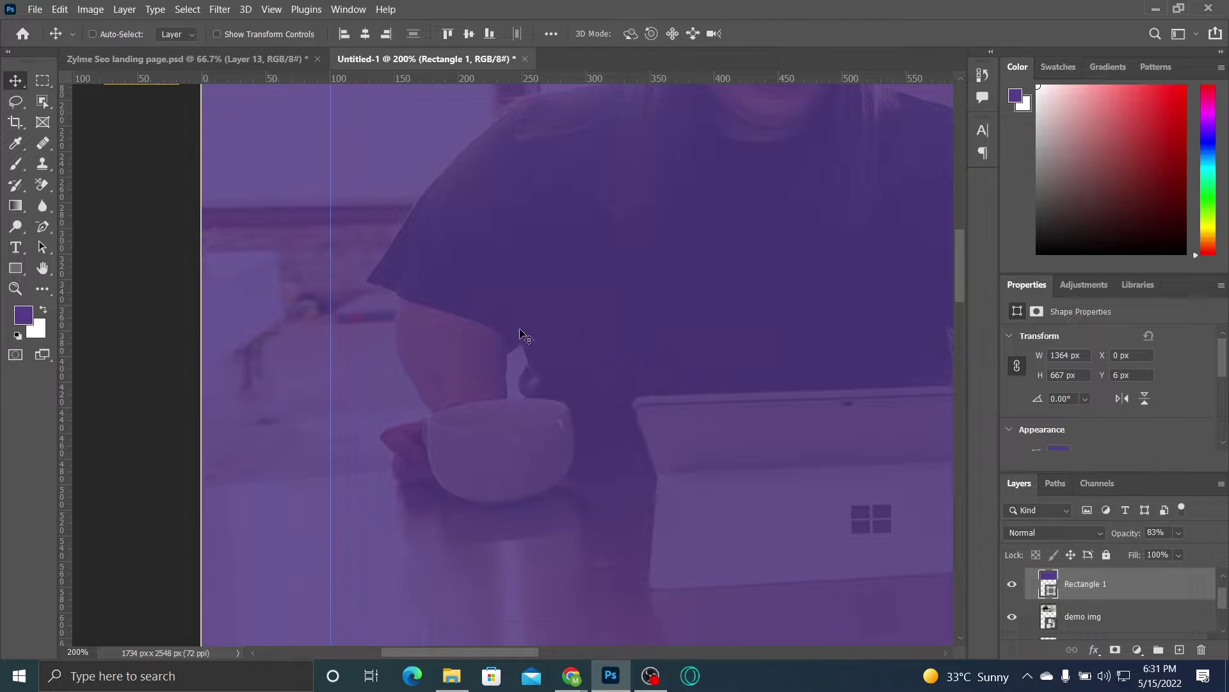
key("shift+v")
left_click(202, 338)
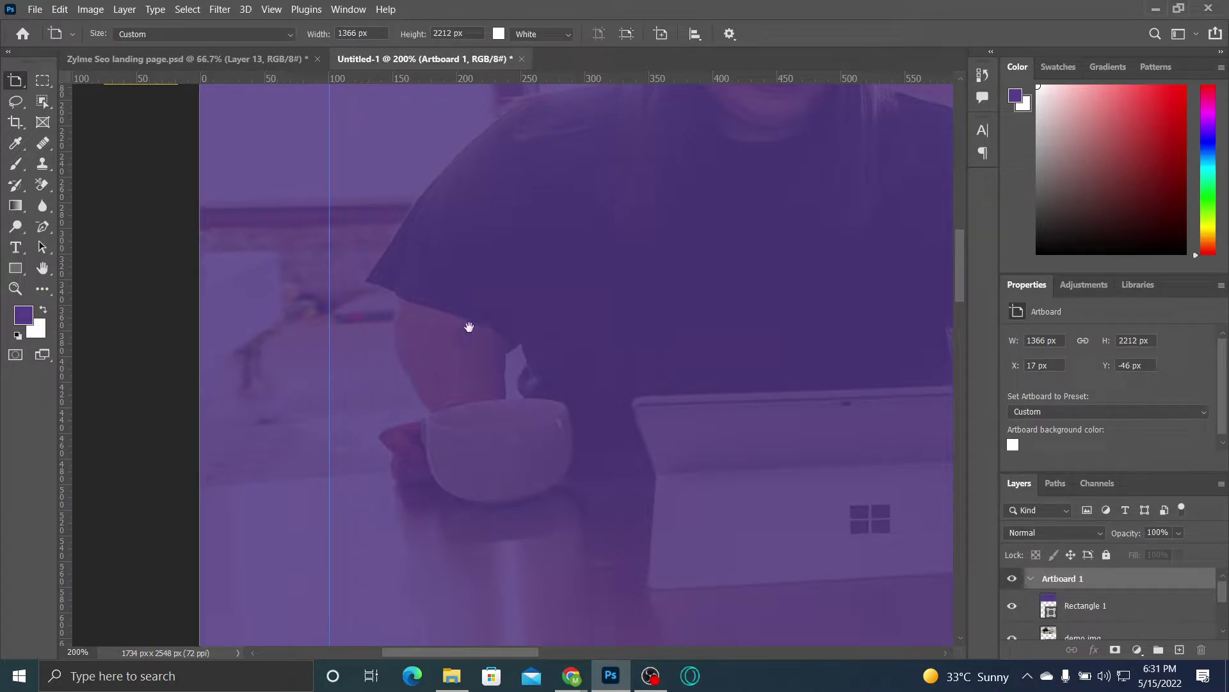
scroll(483, 329, "right", 5)
scroll(640, 273, "right", 6)
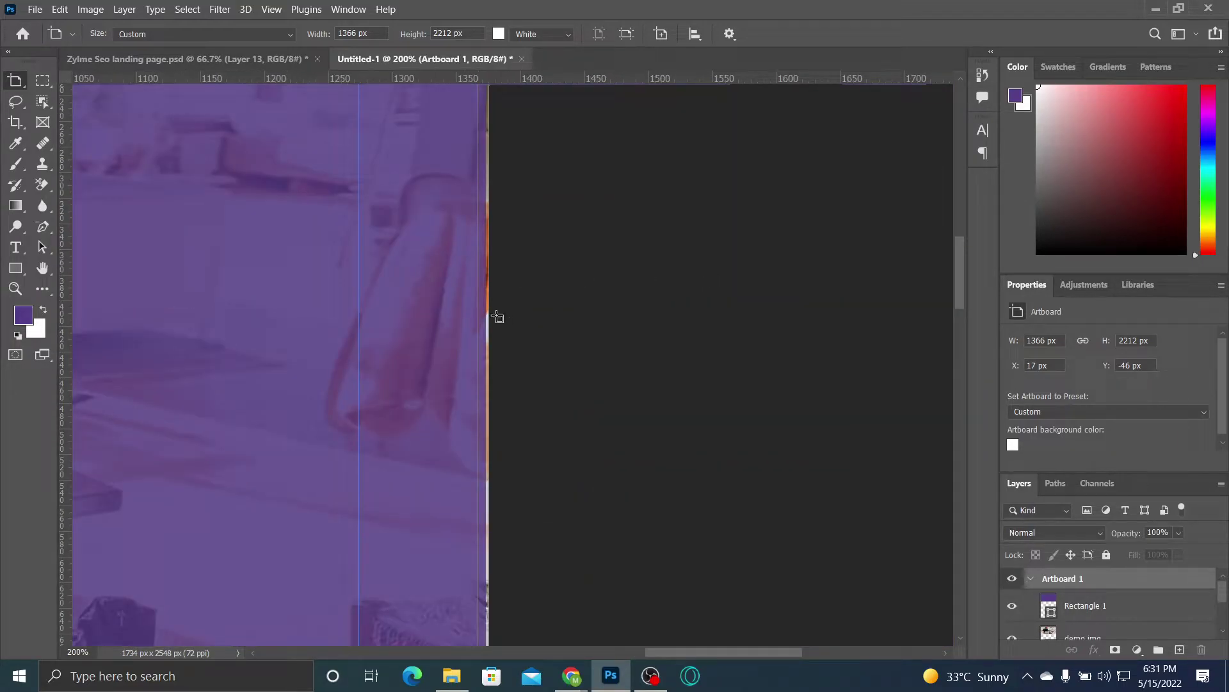
left_click(15, 268)
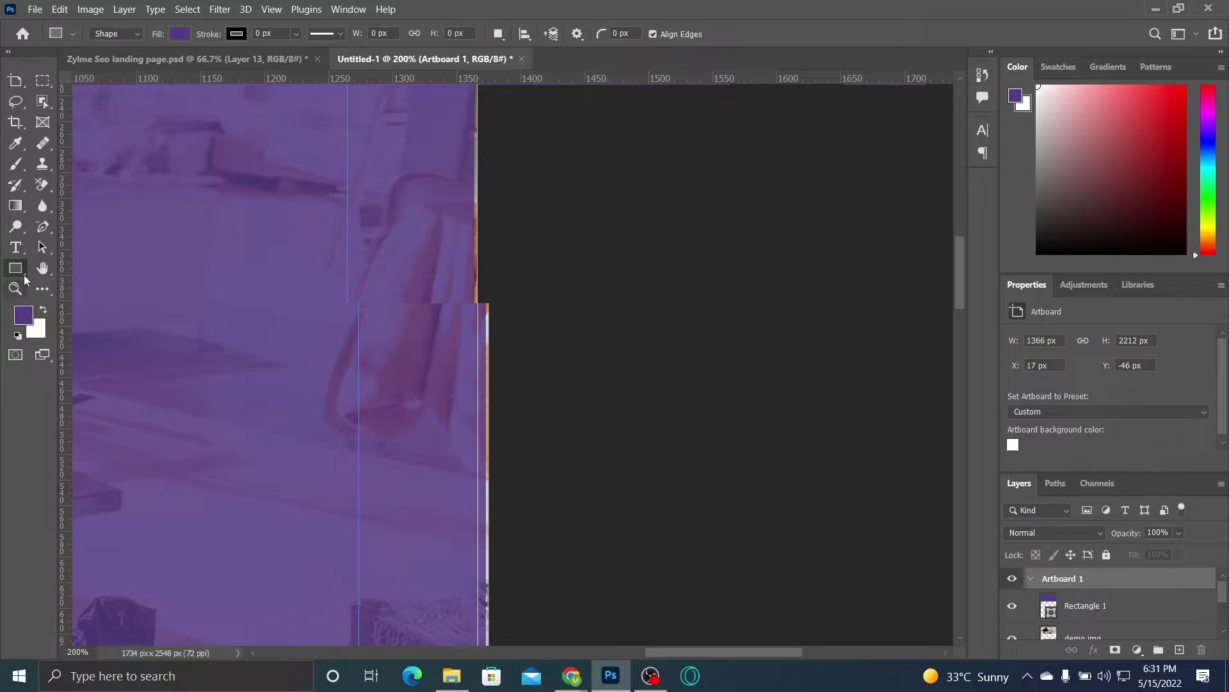
left_click_drag(480, 241, 580, 382)
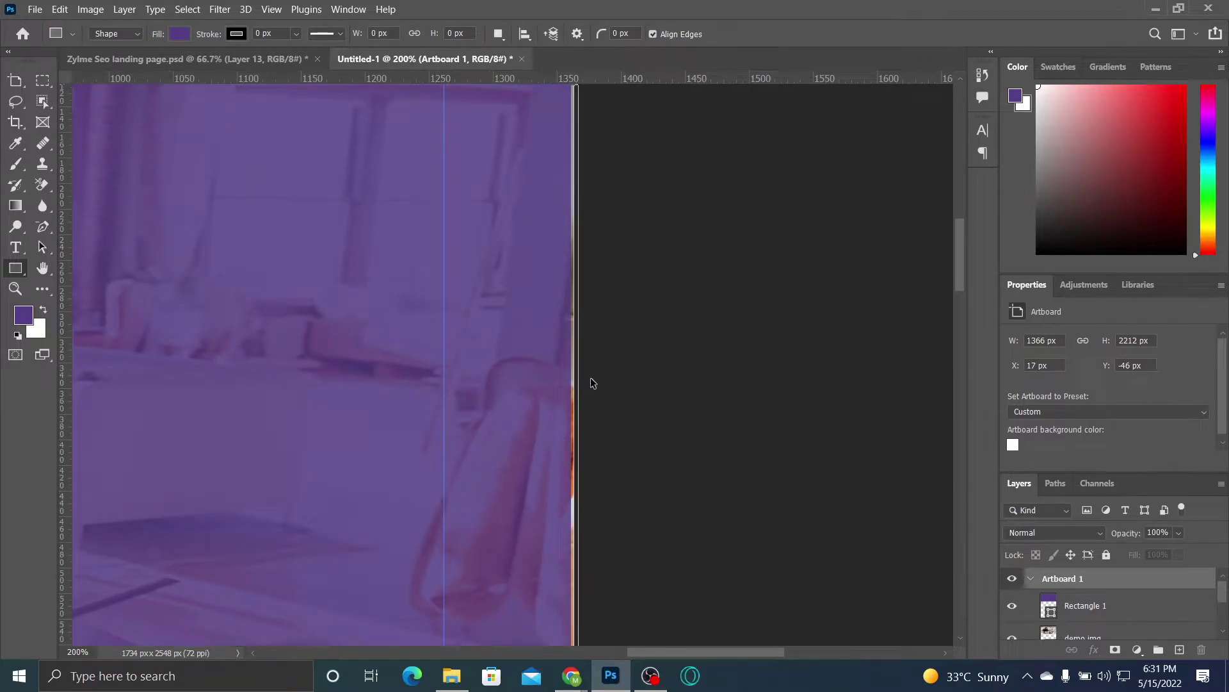
key("ctrl+minus")
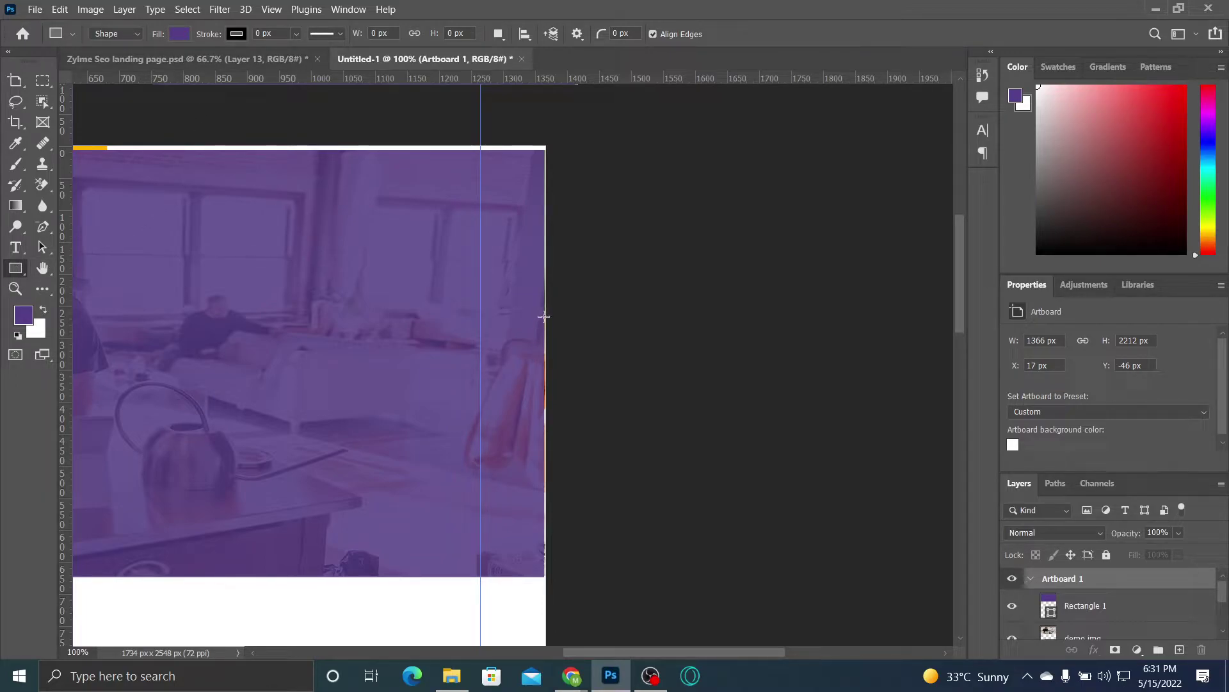
Step: Scale the purple rectangle with Free Transform to 1366 px wide so it reaches the artboard's right edge, and deselect it
left_click(16, 80)
left_click(48, 79)
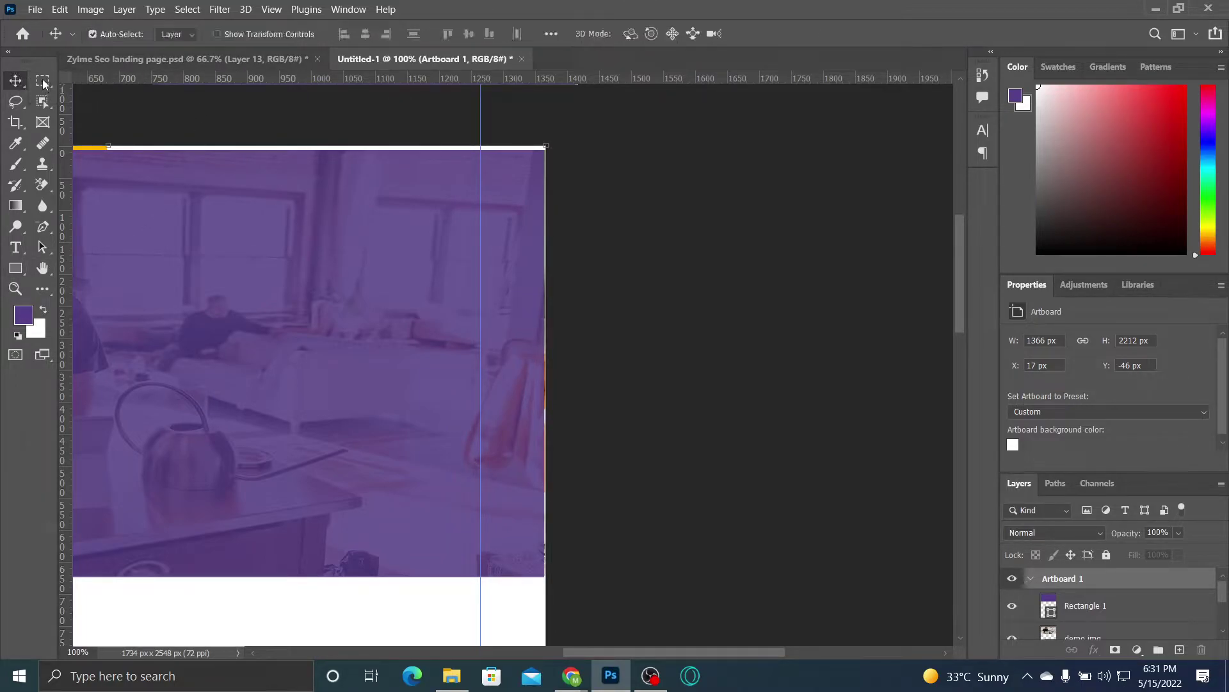
left_click(359, 356)
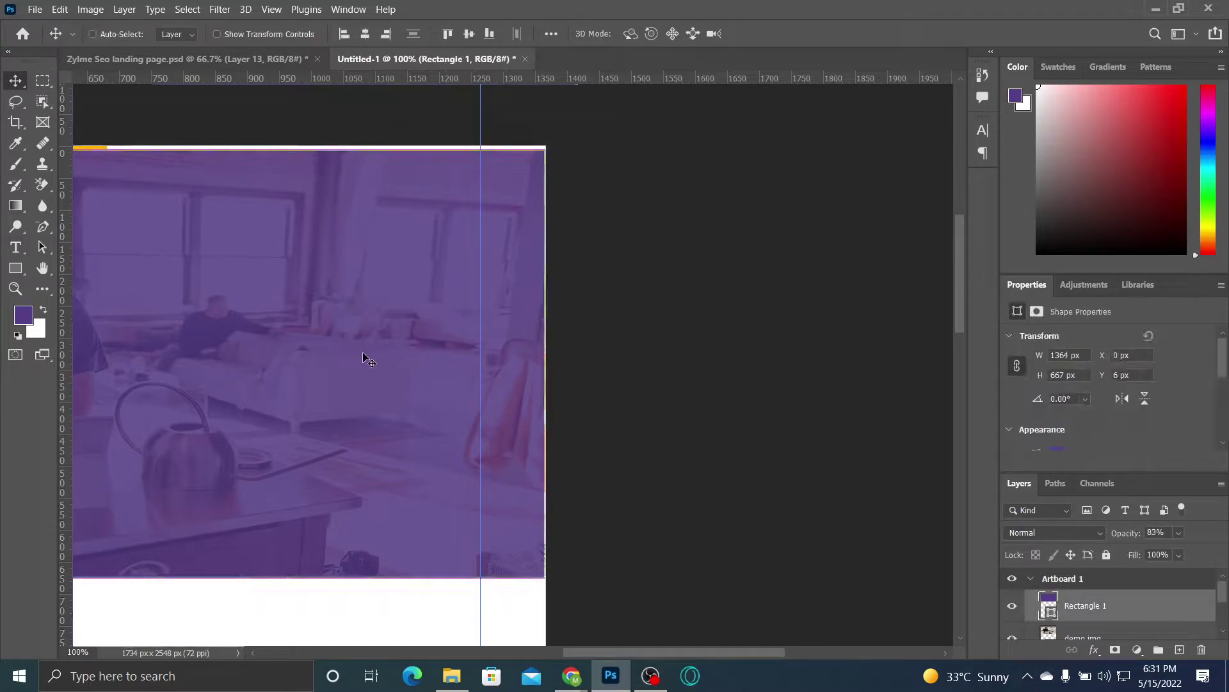
key("ctrl+t")
left_click_drag(544, 363, 545, 363)
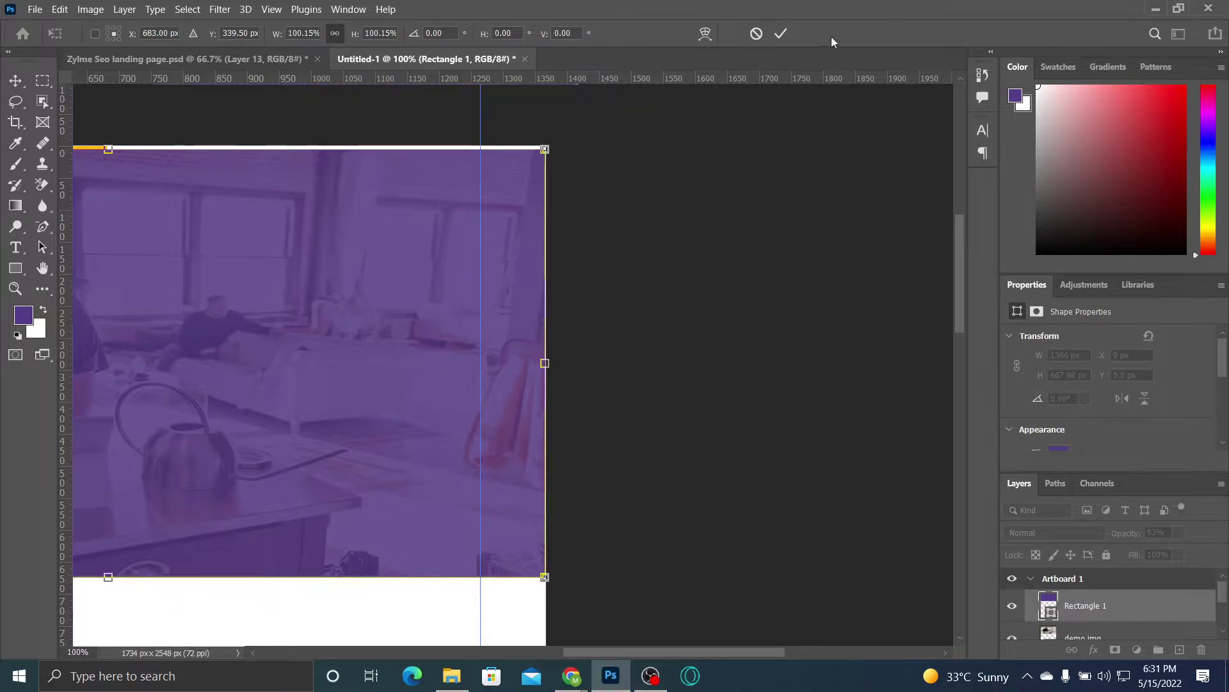
left_click(783, 32)
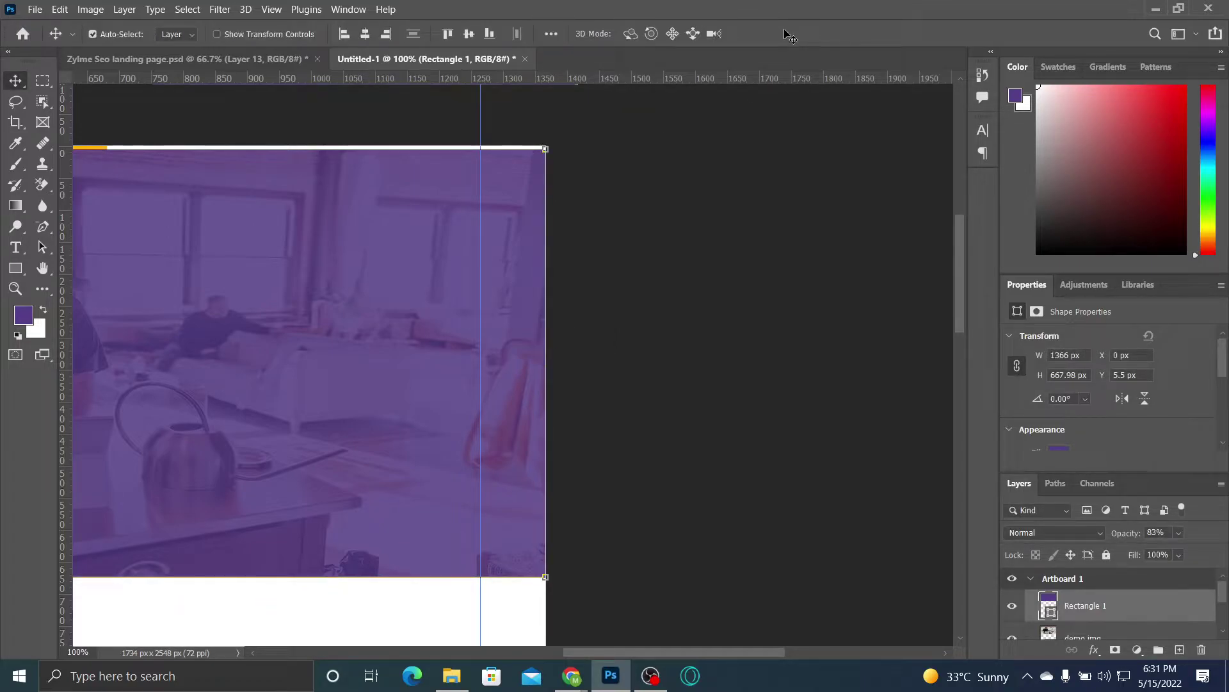
left_click(609, 351)
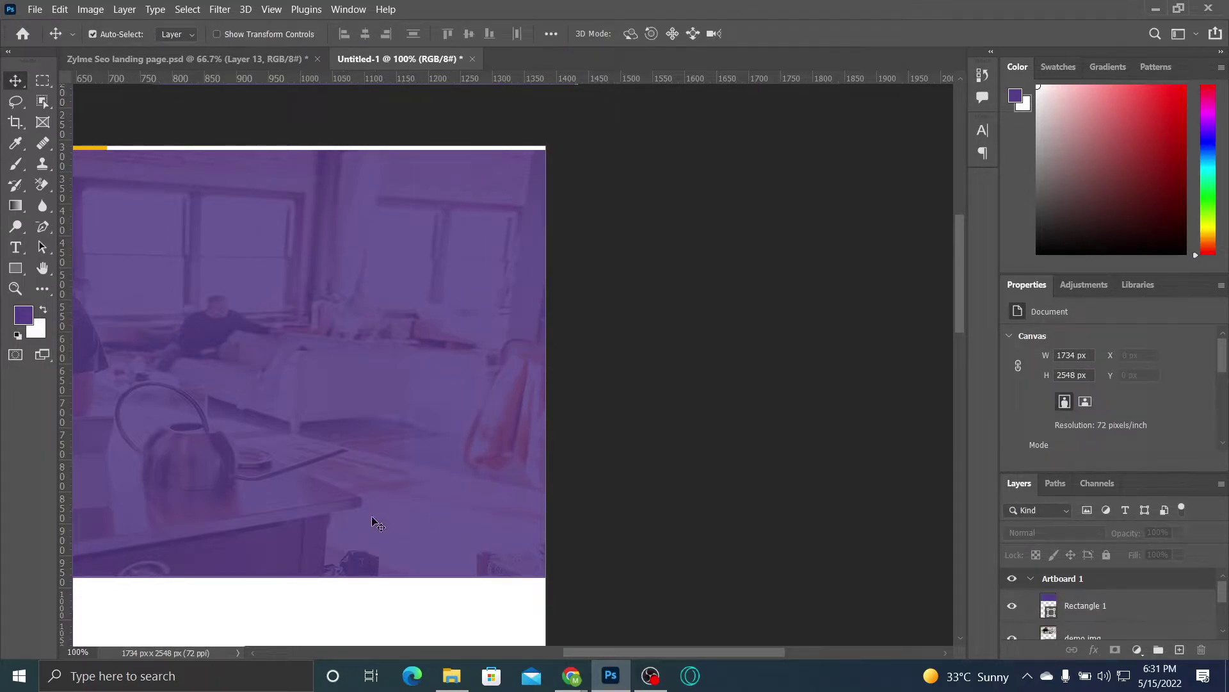
left_click_drag(371, 517, 776, 463)
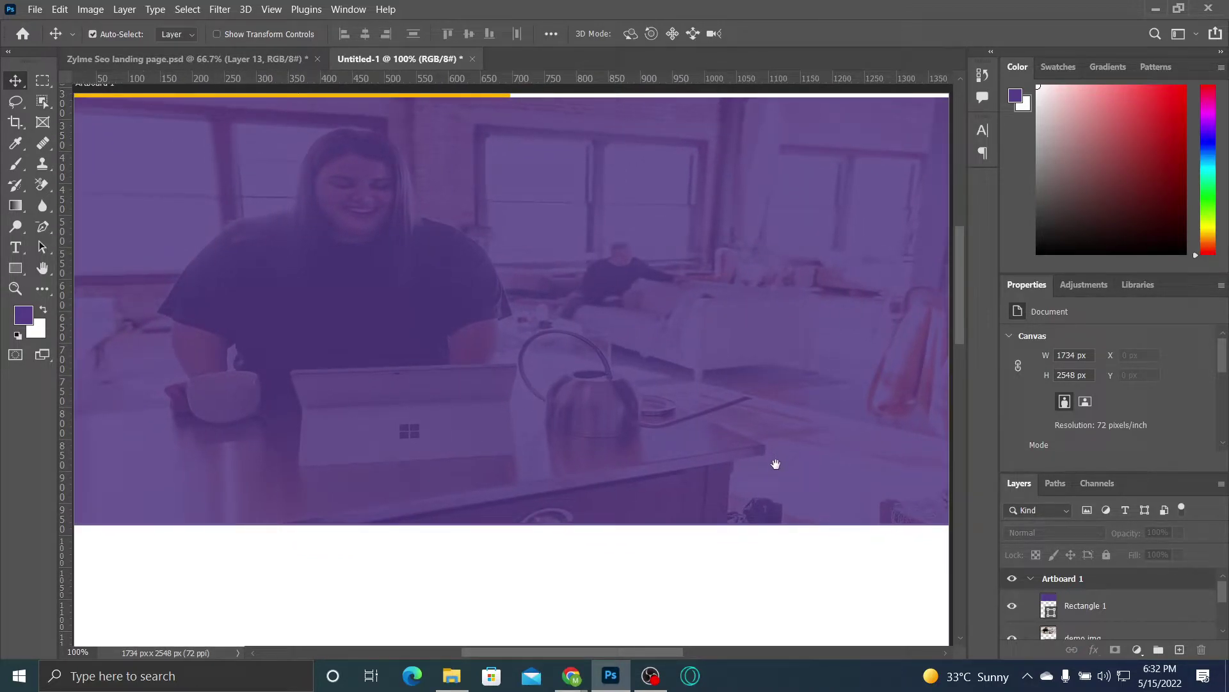
left_click_drag(1222, 598, 1225, 607)
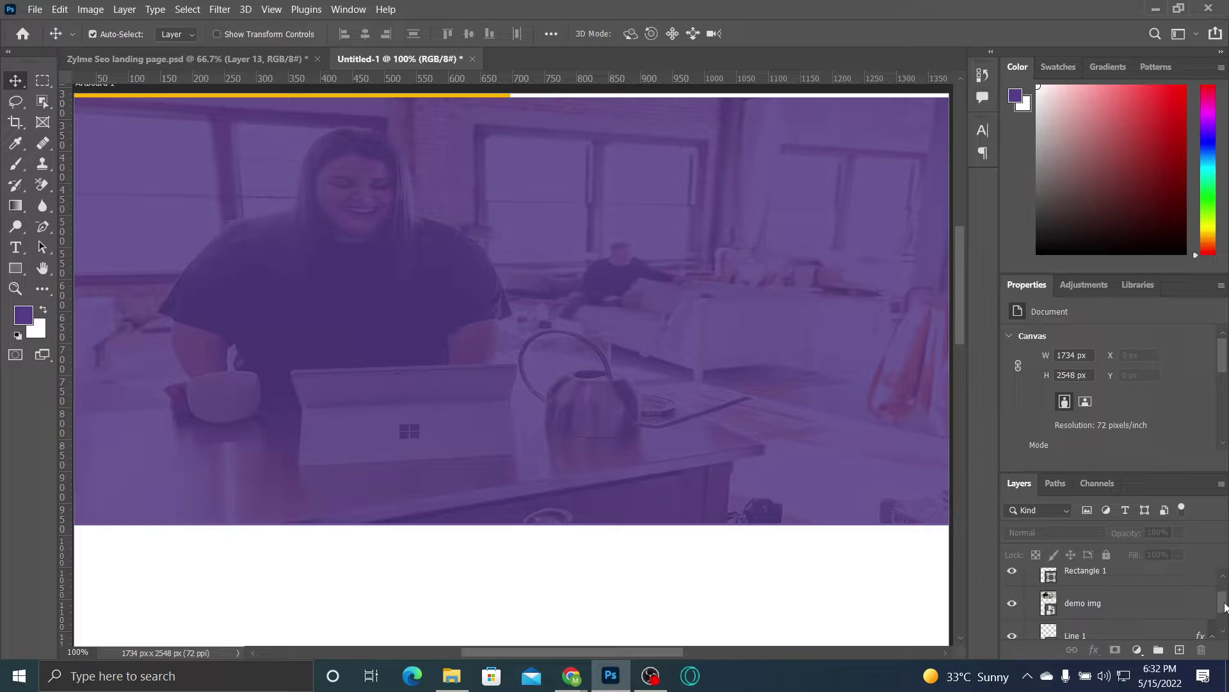
left_click_drag(1224, 607, 1224, 597)
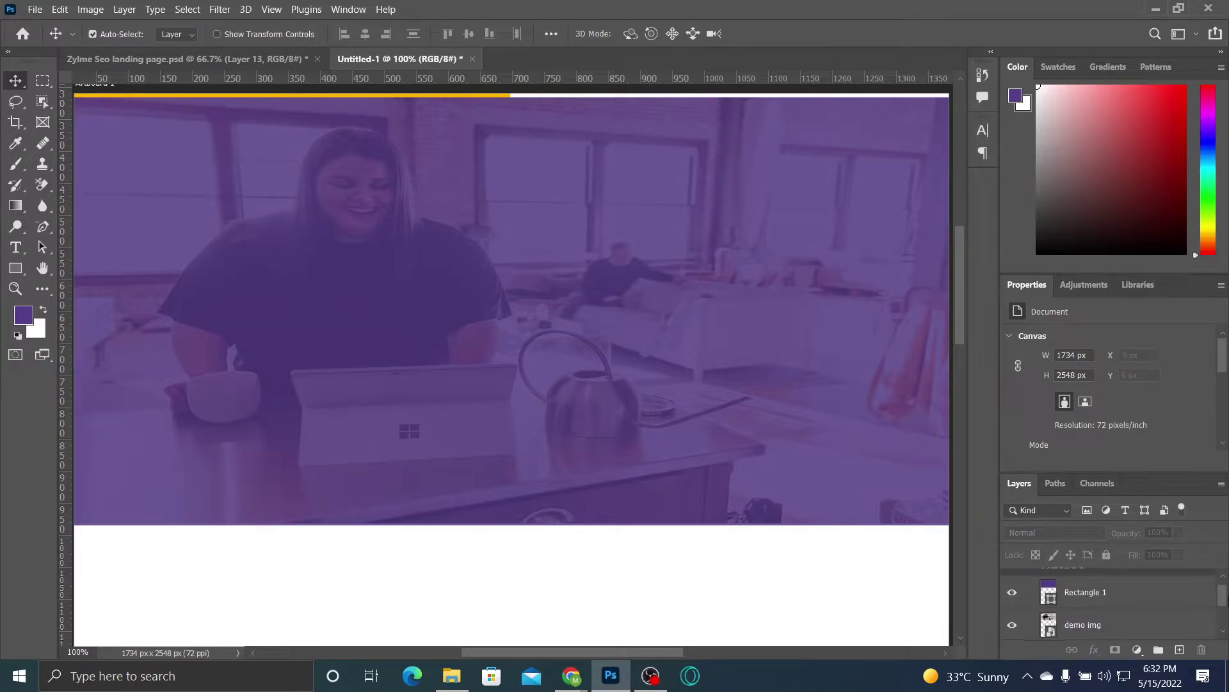
Step: Check the Rectangle 1 and demo img layers by toggling their visibility, then combine both layers into one group
left_click(1012, 592)
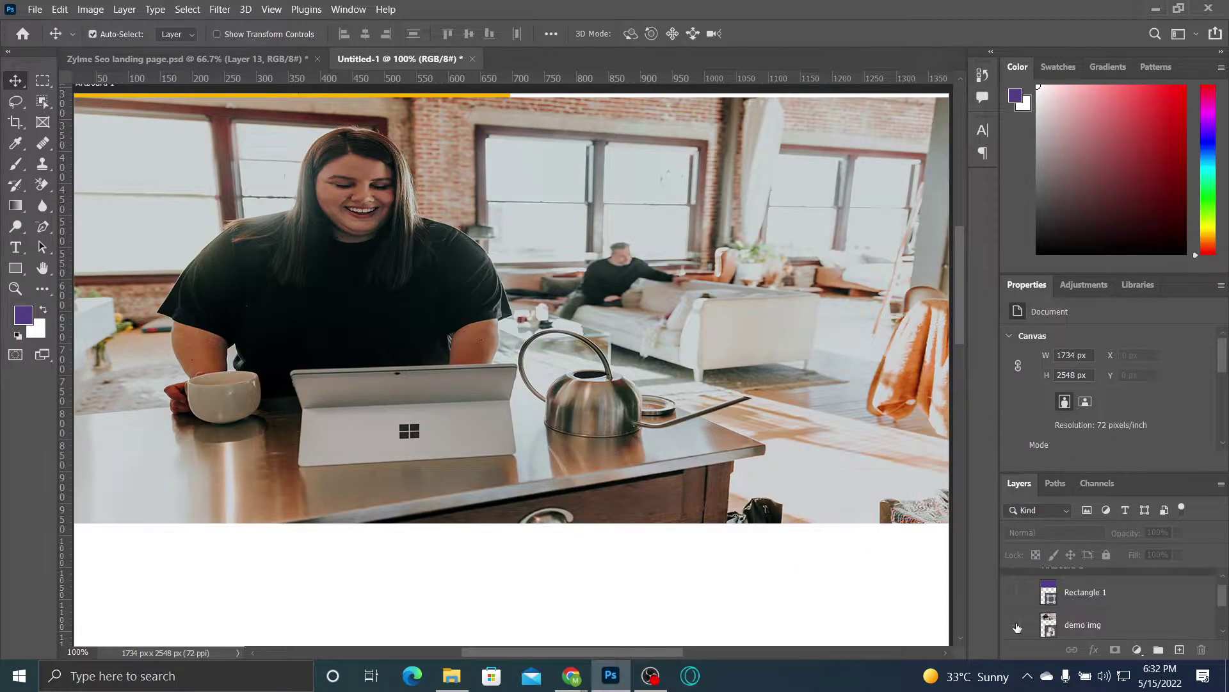
left_click(1014, 625)
left_click(1012, 624)
left_click(1013, 592)
left_click(1092, 594)
left_click(1093, 596)
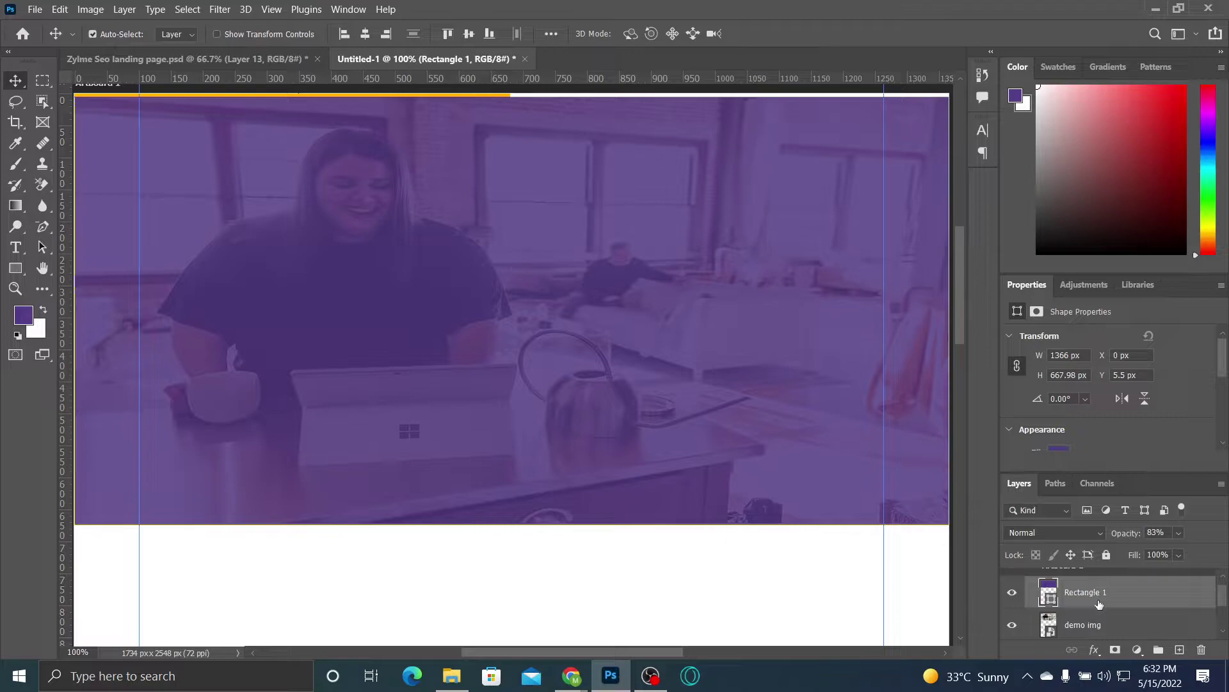
left_click(1102, 623, "shift")
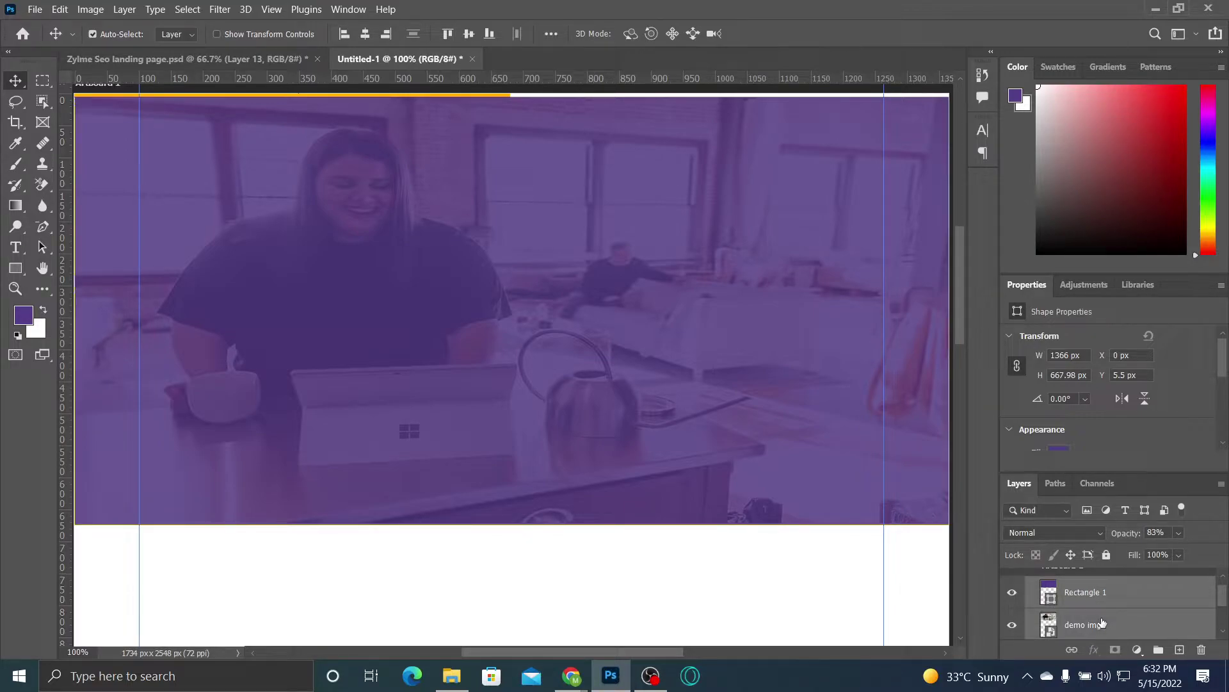
key("ctrl+g")
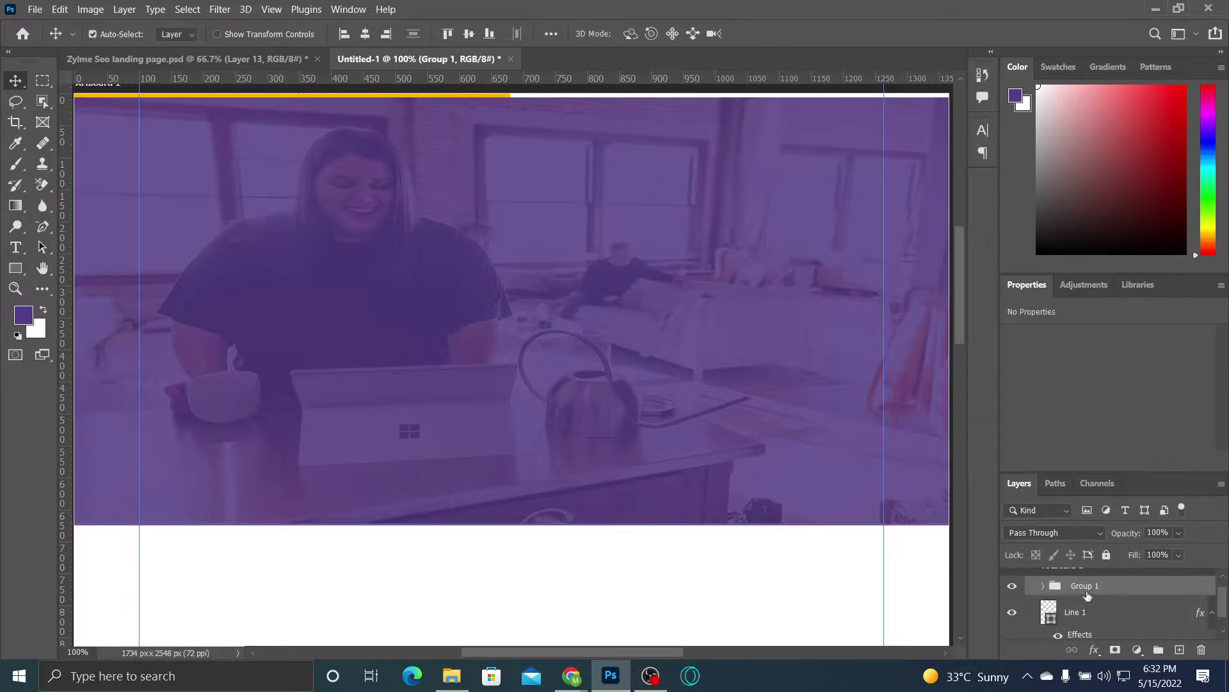
Step: Rename the new group by inserting "header img fill" into its name, making it Grouheader img fillp 1
double_click(1093, 587)
left_click(1090, 585)
type("header img fill")
key("Return")
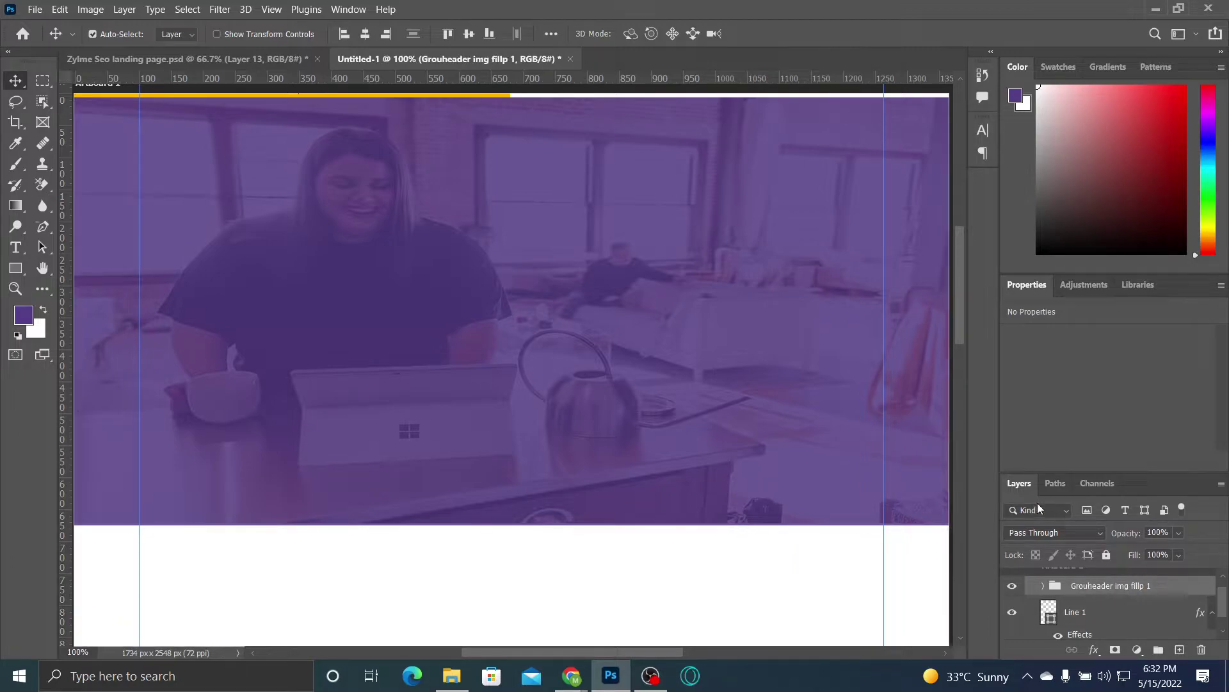
Step: Look through the layers inside the renamed group and the layers around it, then collapse the group
left_click(1043, 586)
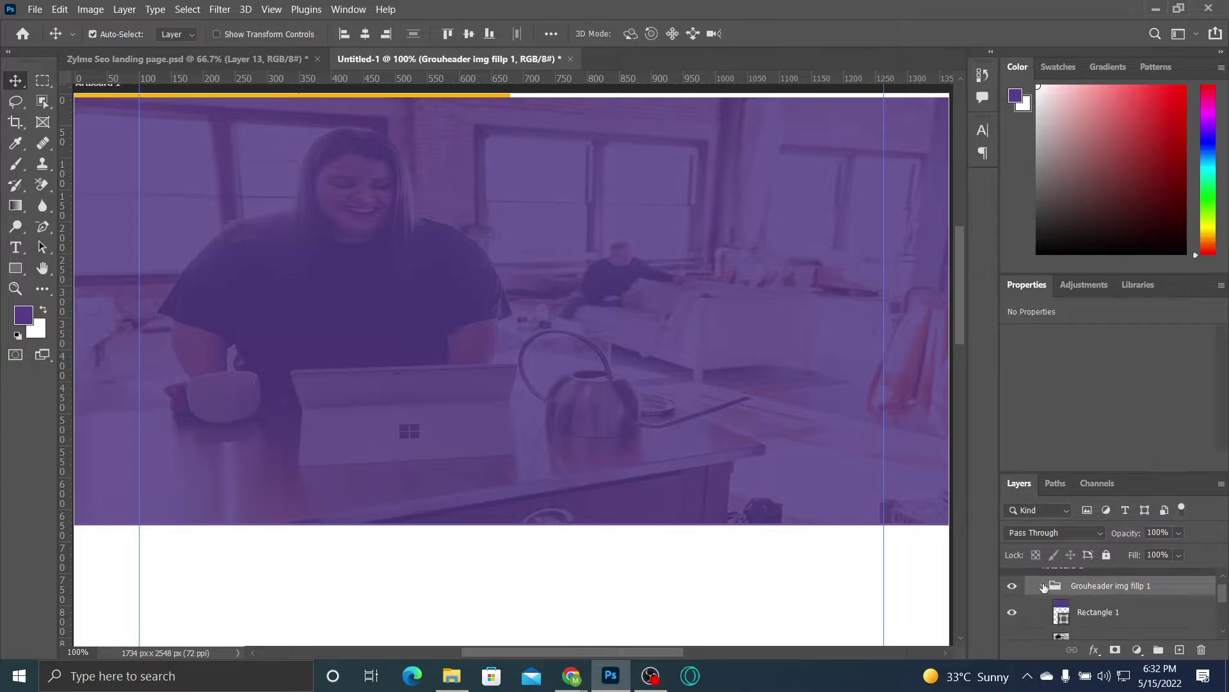
left_click_drag(1226, 595, 1224, 600)
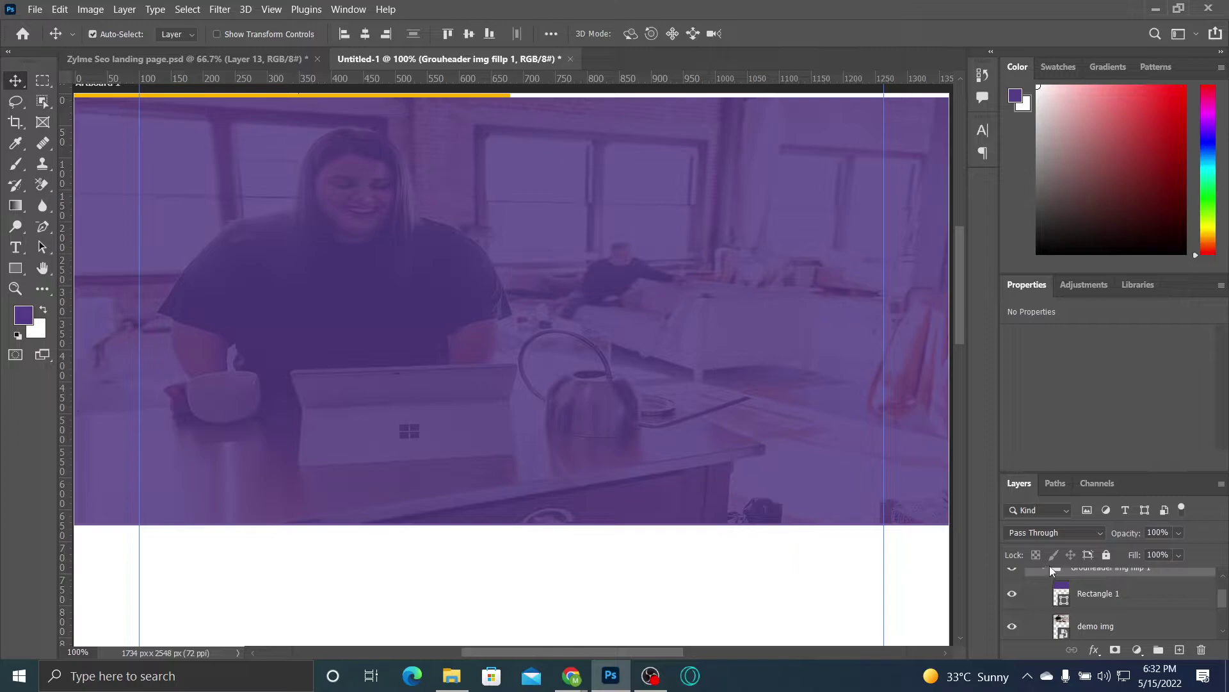
scroll(1108, 600, "up", 3)
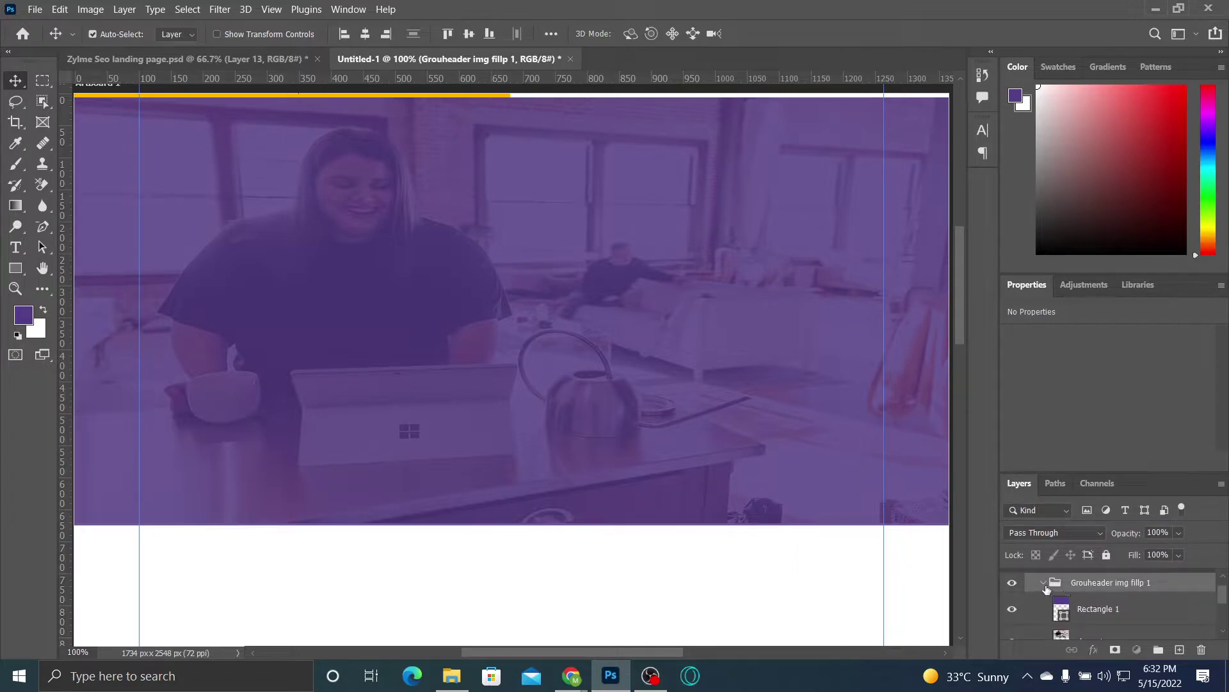
left_click(1044, 583)
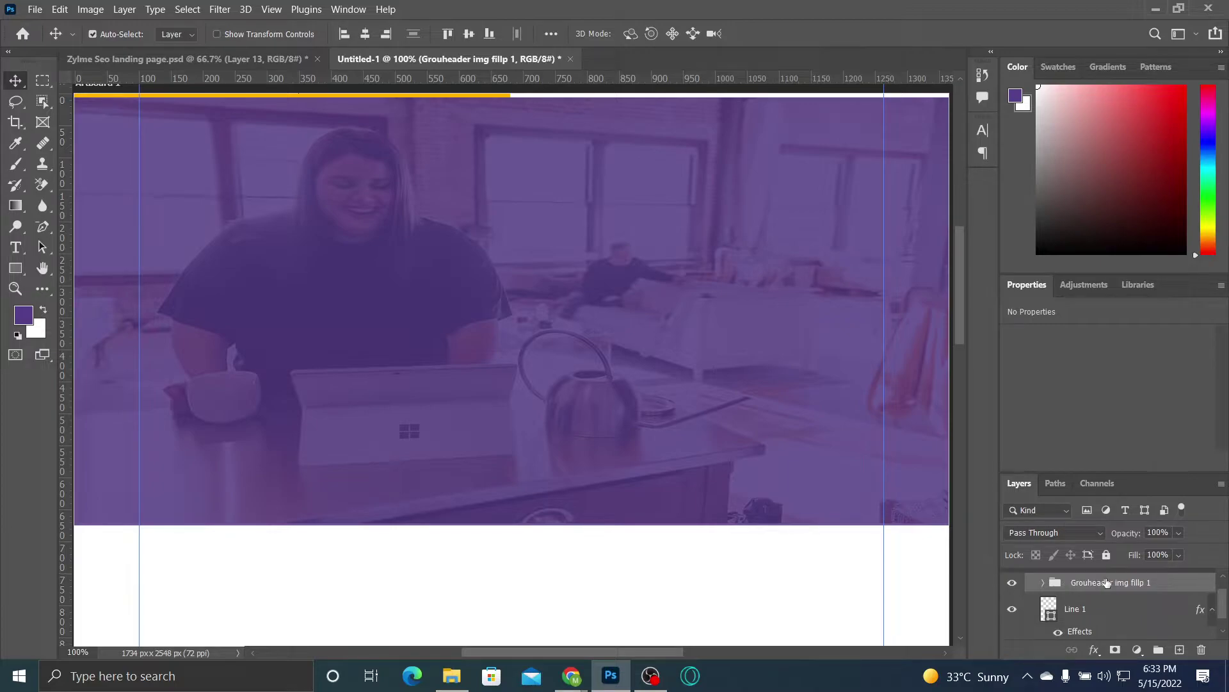
left_click_drag(1225, 607, 1226, 627)
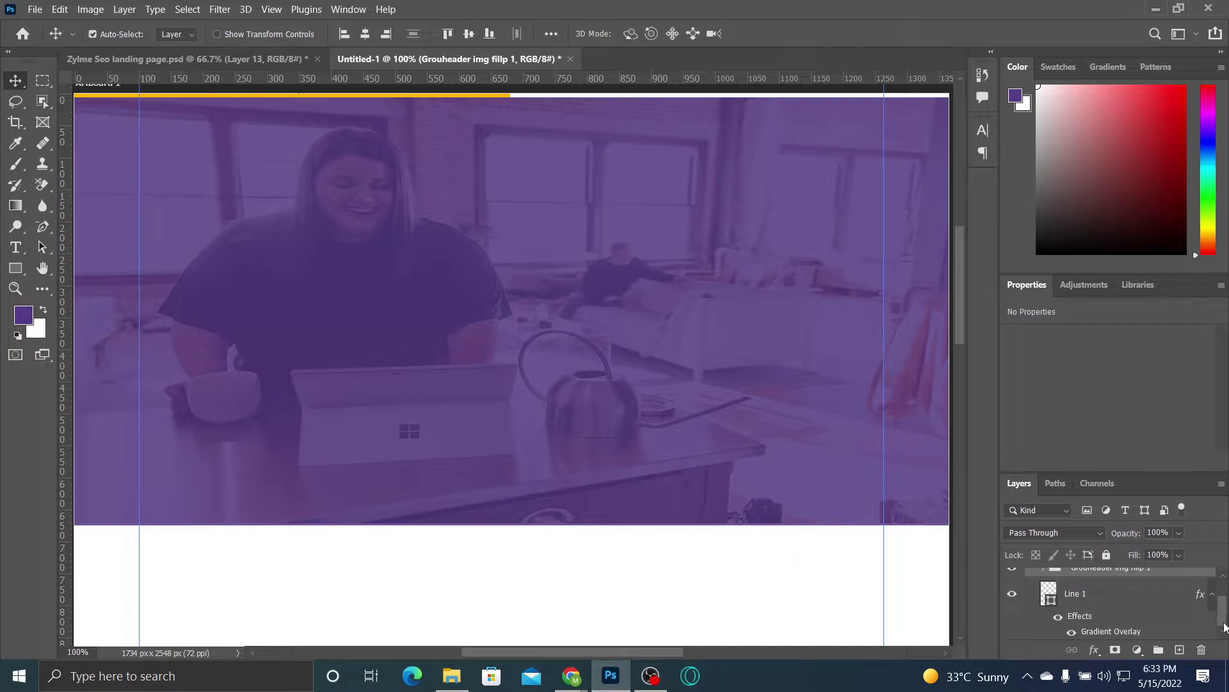
left_click_drag(1224, 626, 1227, 591)
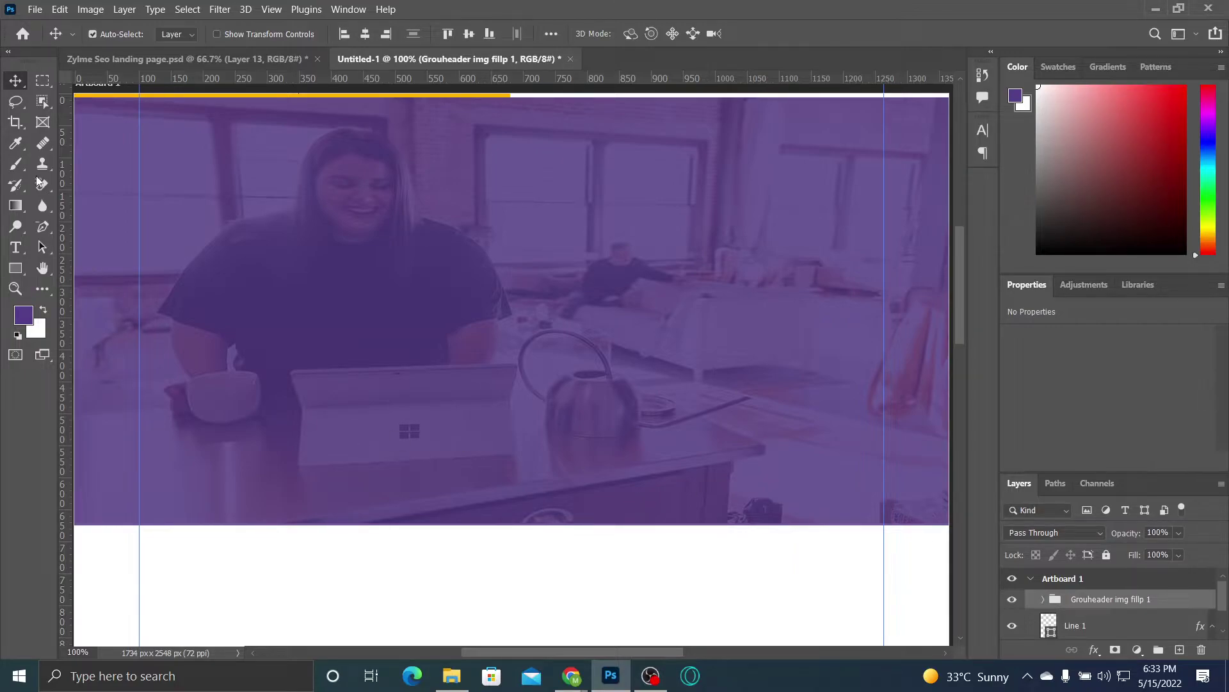
Step: Compare the hero section in Zylme Seo landing page.psd with the one in Untitled-1
left_click(140, 58)
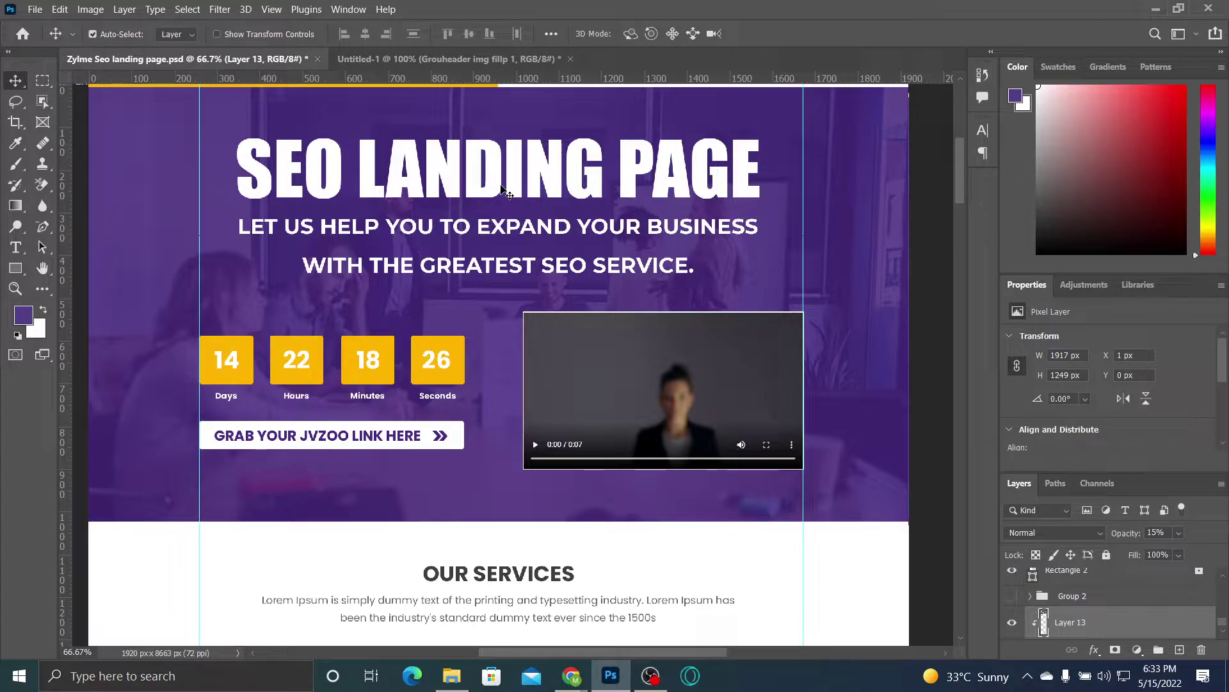
left_click(512, 57)
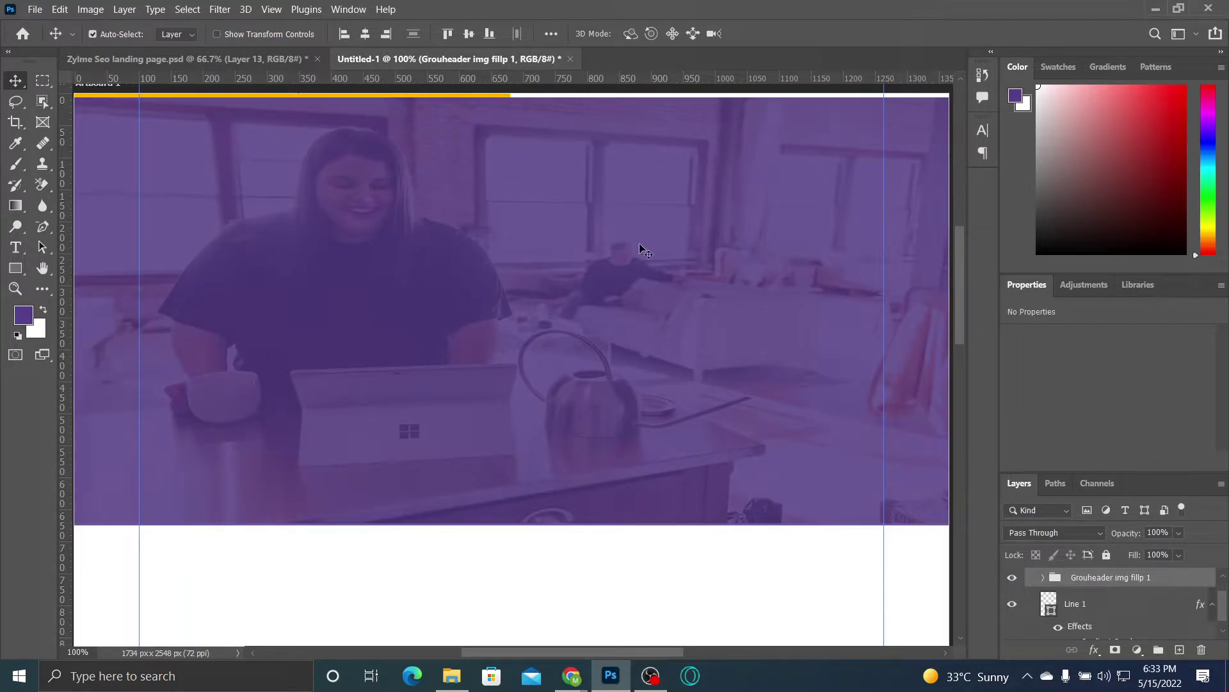
left_click_drag(442, 277, 445, 283)
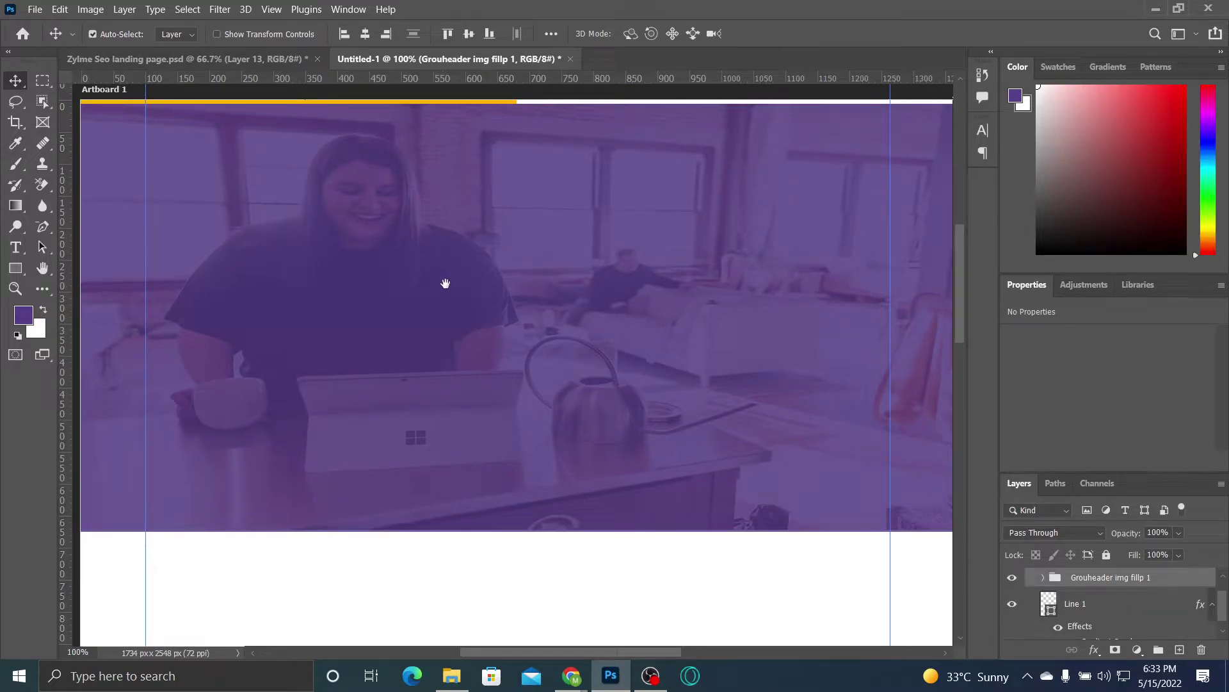
Step: With the Line tool in Zylme Seo landing page.psd, draw a horizontal line about 261 px wide from the page's left edge to the left guide
left_click(16, 268)
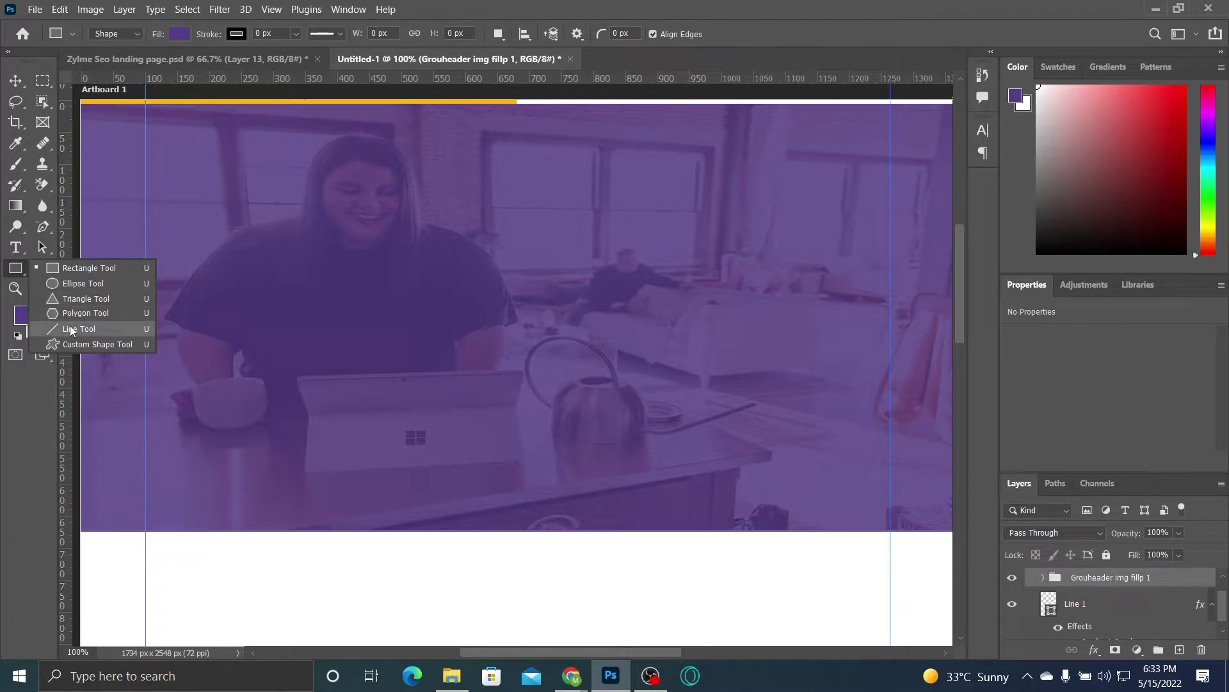
left_click(156, 60)
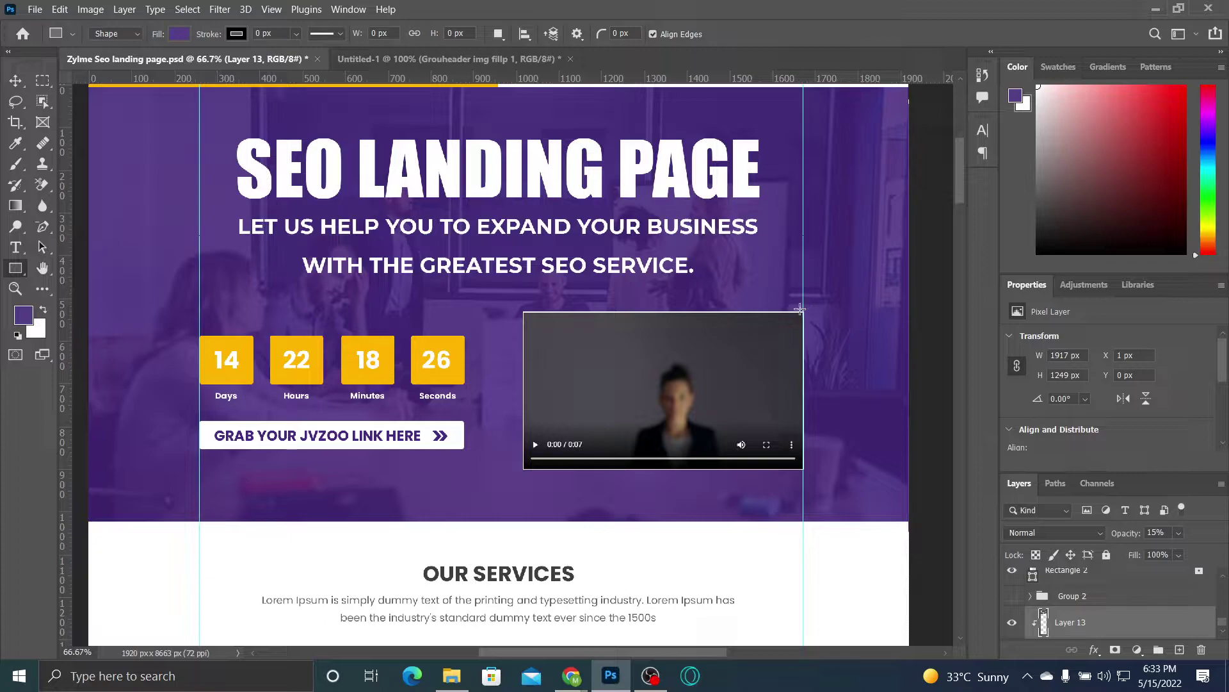
right_click(20, 271)
left_click(70, 329)
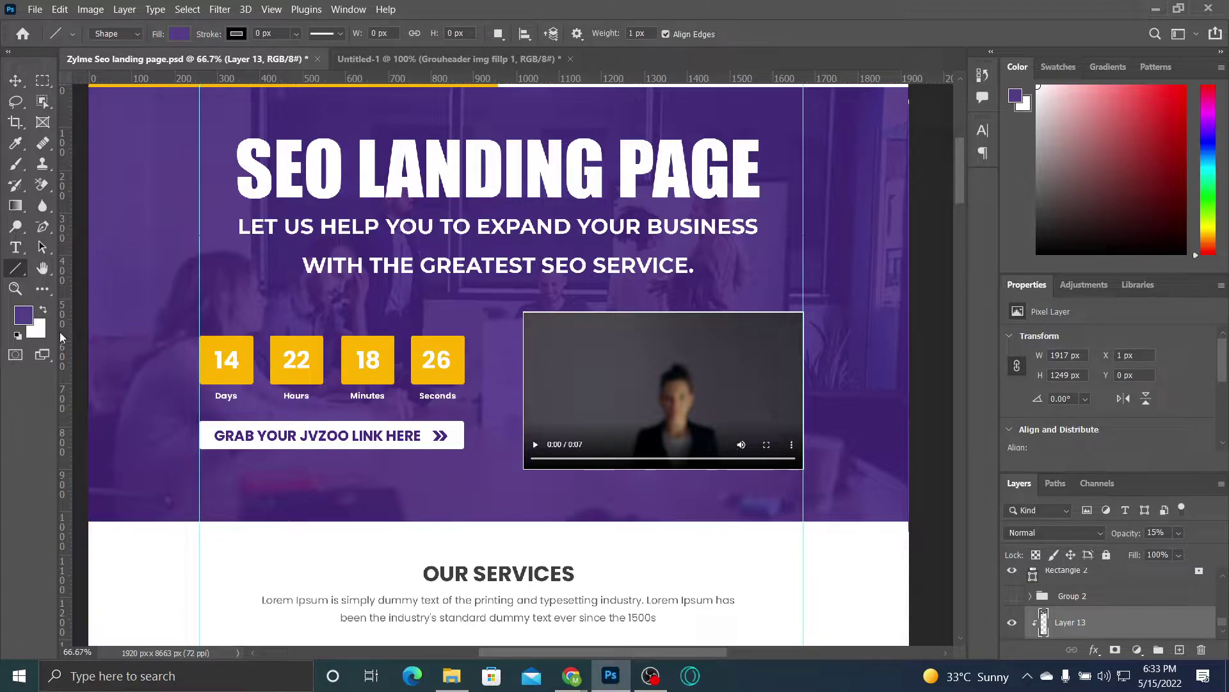
key("ctrl+plus")
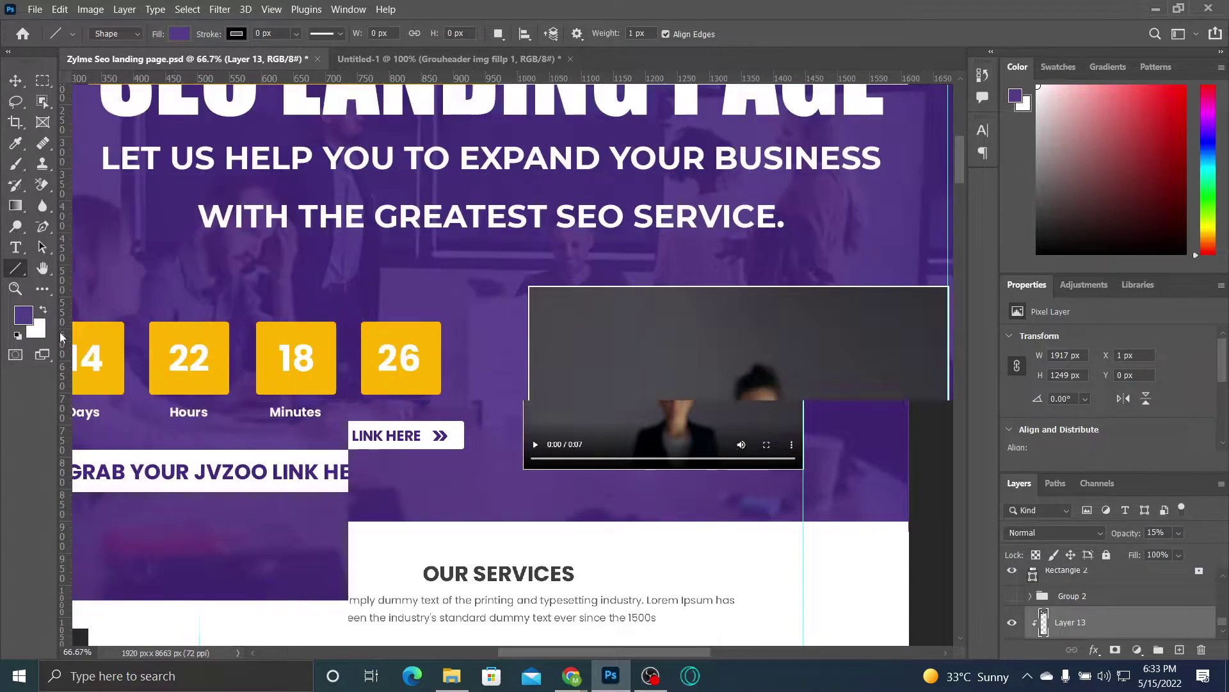
left_click_drag(278, 330, 596, 323)
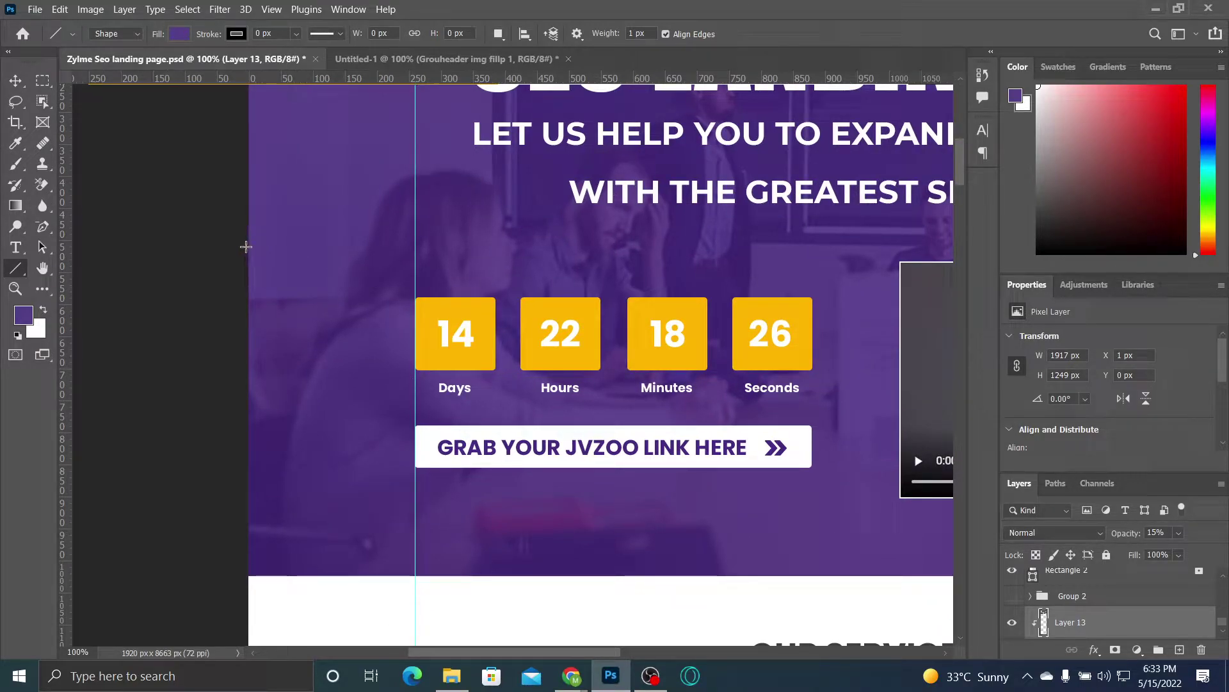
left_click_drag(249, 248, 414, 248)
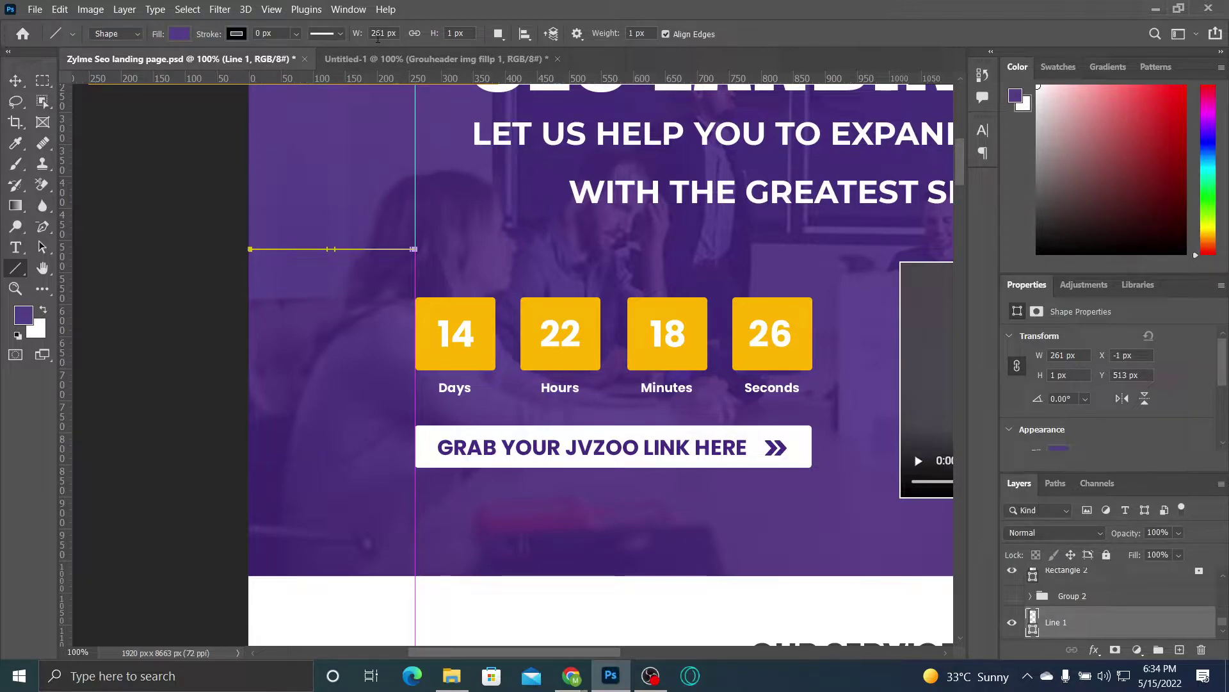
Step: Nudge the hero's left vertical guide so it lines up with the left edge of the countdown boxes
left_click(10, 84)
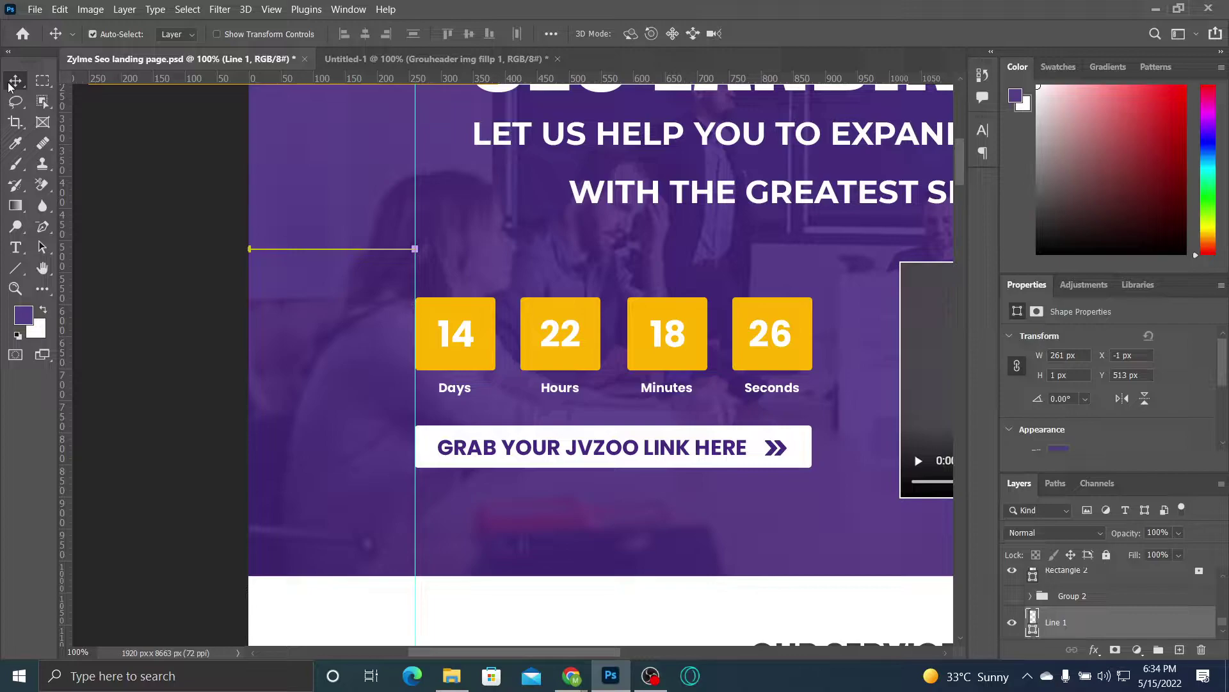
left_click_drag(414, 177, 414, 175)
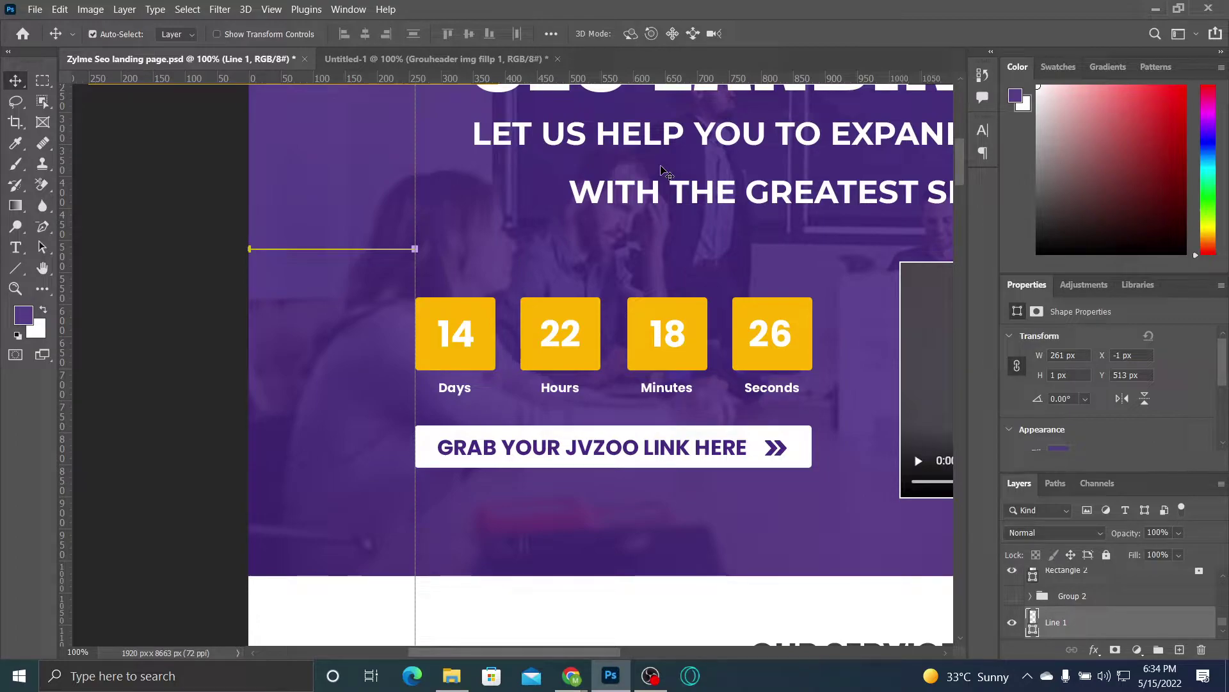
left_click(661, 228)
left_click_drag(418, 192, 417, 199)
left_click(423, 205)
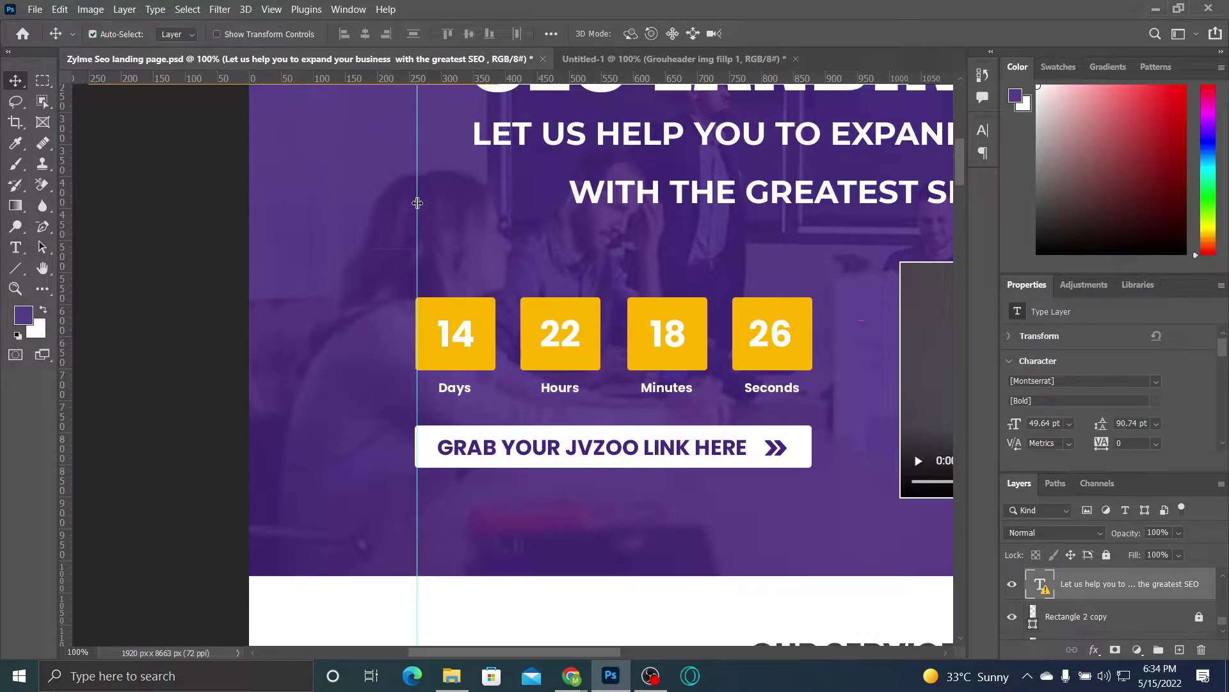
left_click_drag(417, 203, 417, 204)
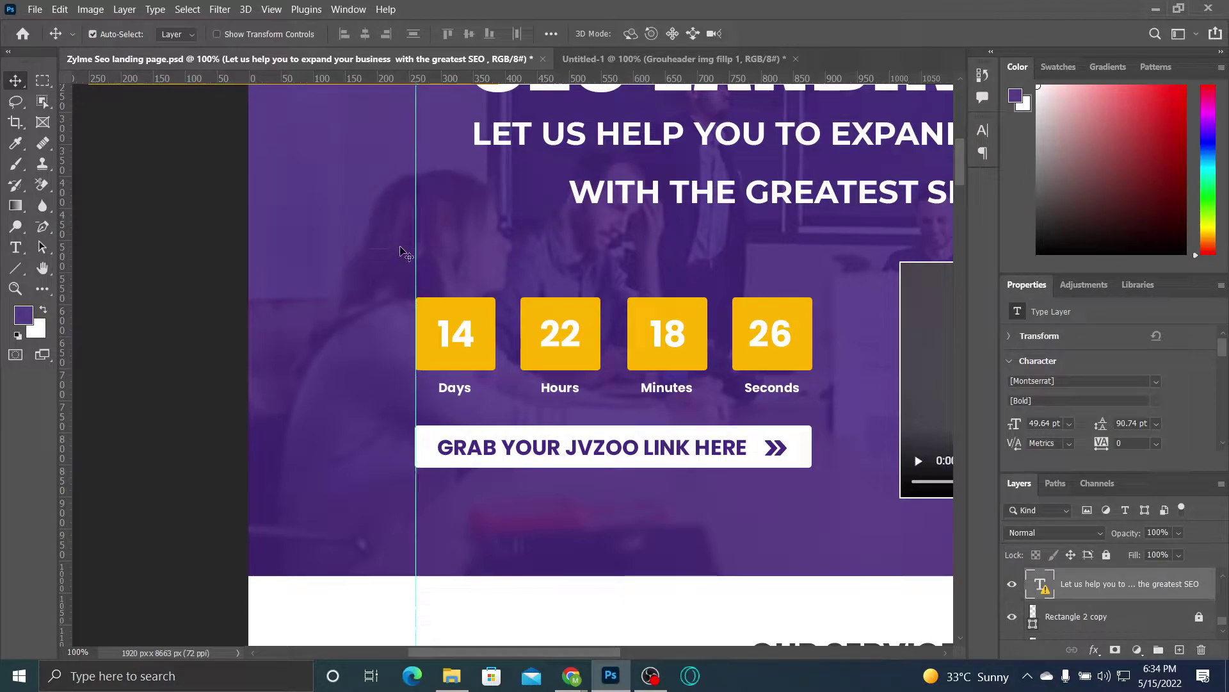
Step: Move the drawn line to the right of the guide, at about X 289 px and Y 496 px, and select its width value
left_click_drag(406, 254, 594, 241)
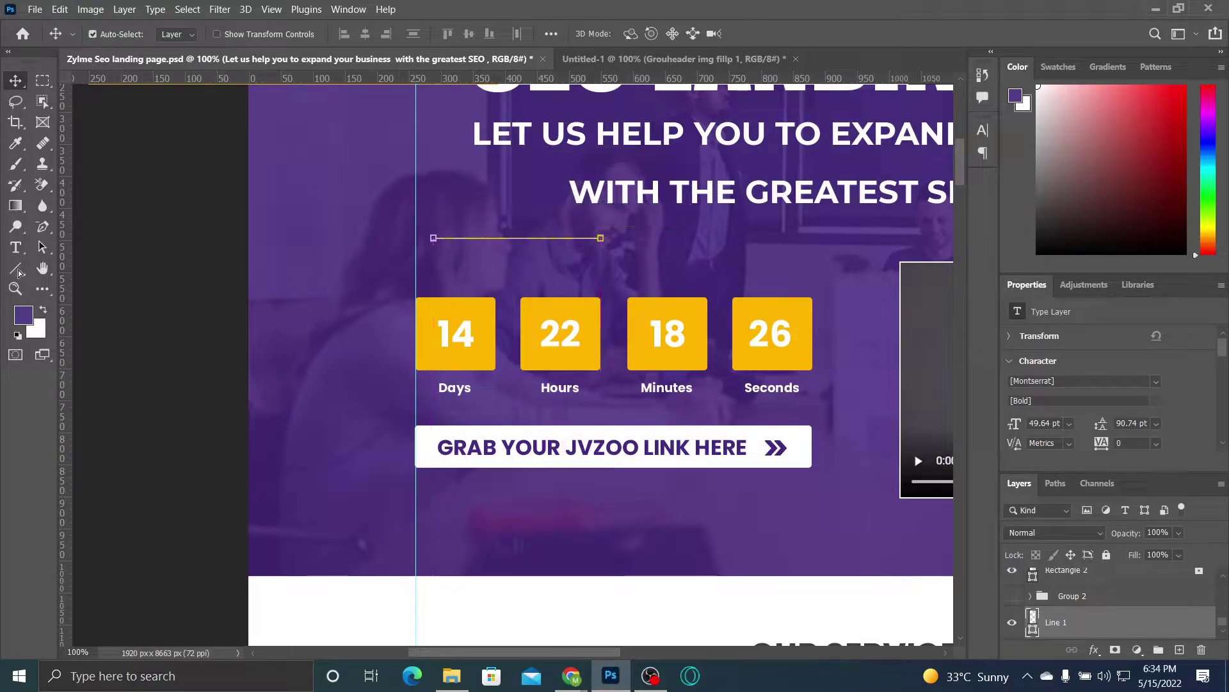
left_click(19, 272)
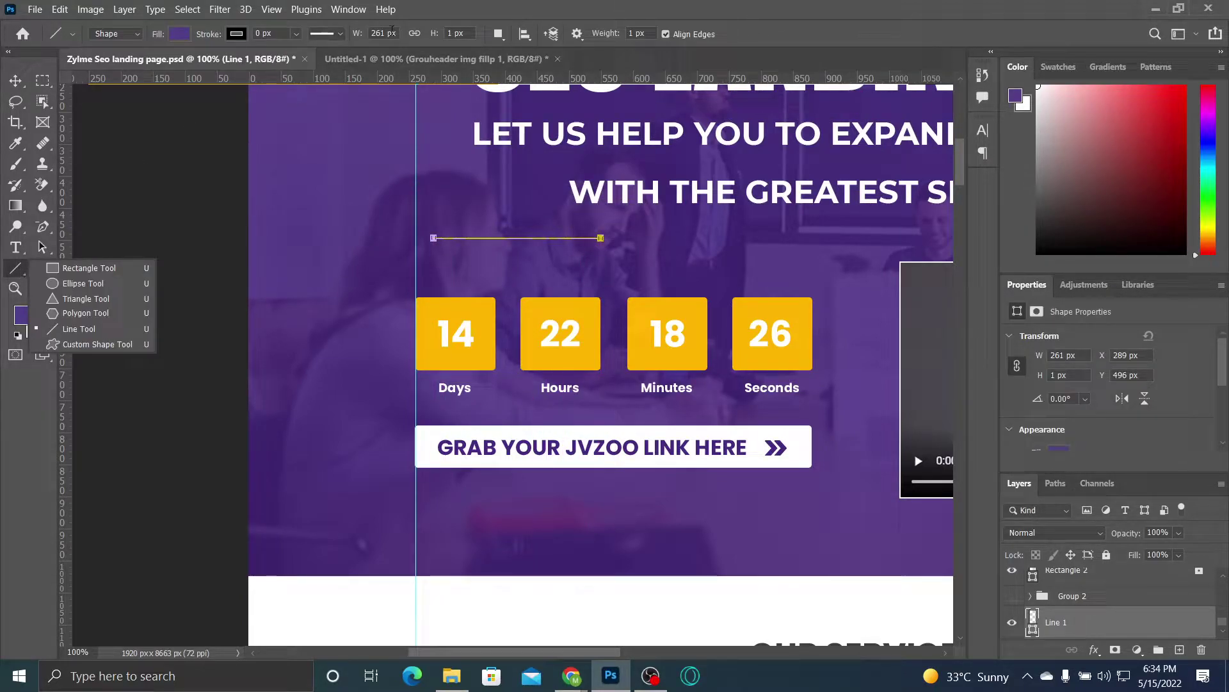
left_click(383, 34)
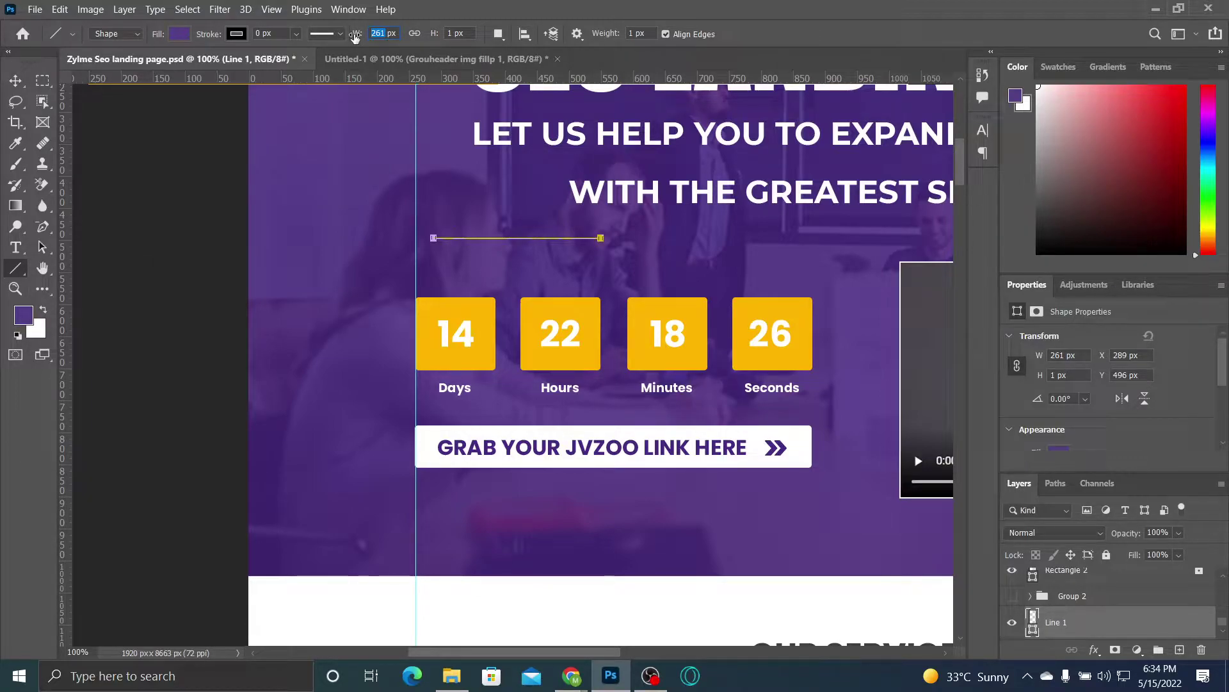
Step: In Untitled-1, draw a horizontal line from the artboard's left edge at about Y 272 px and set its size to 261 × 6 px
left_click(378, 58)
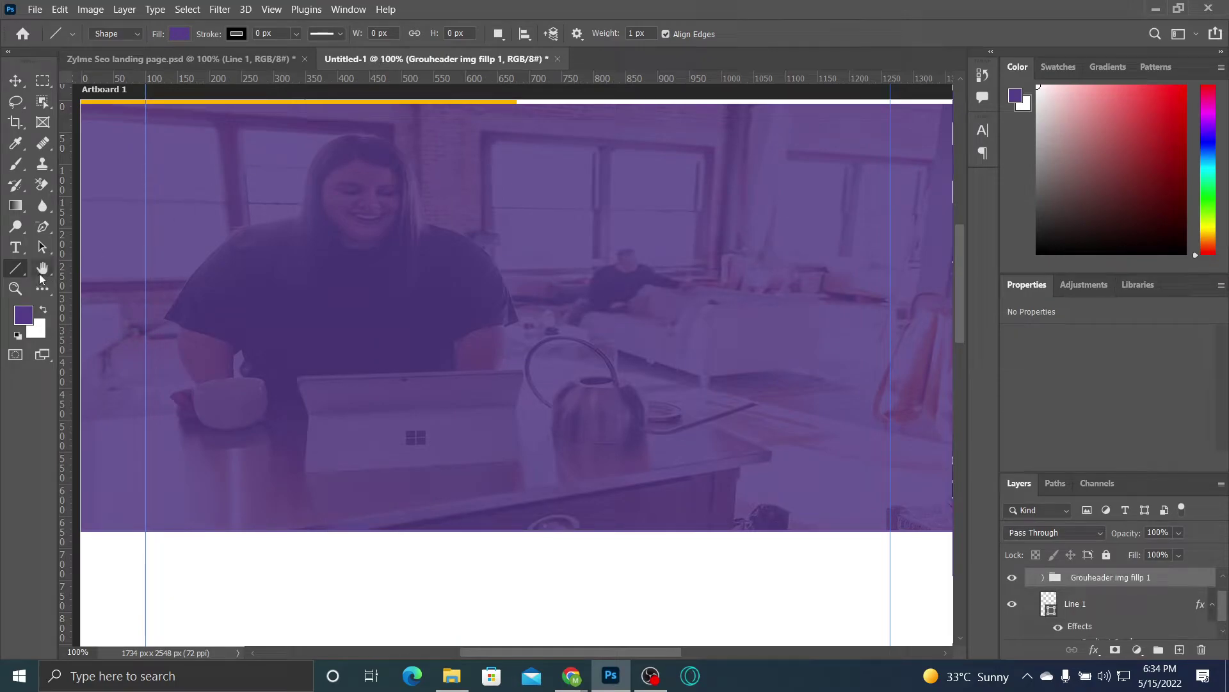
left_click_drag(81, 269, 132, 269)
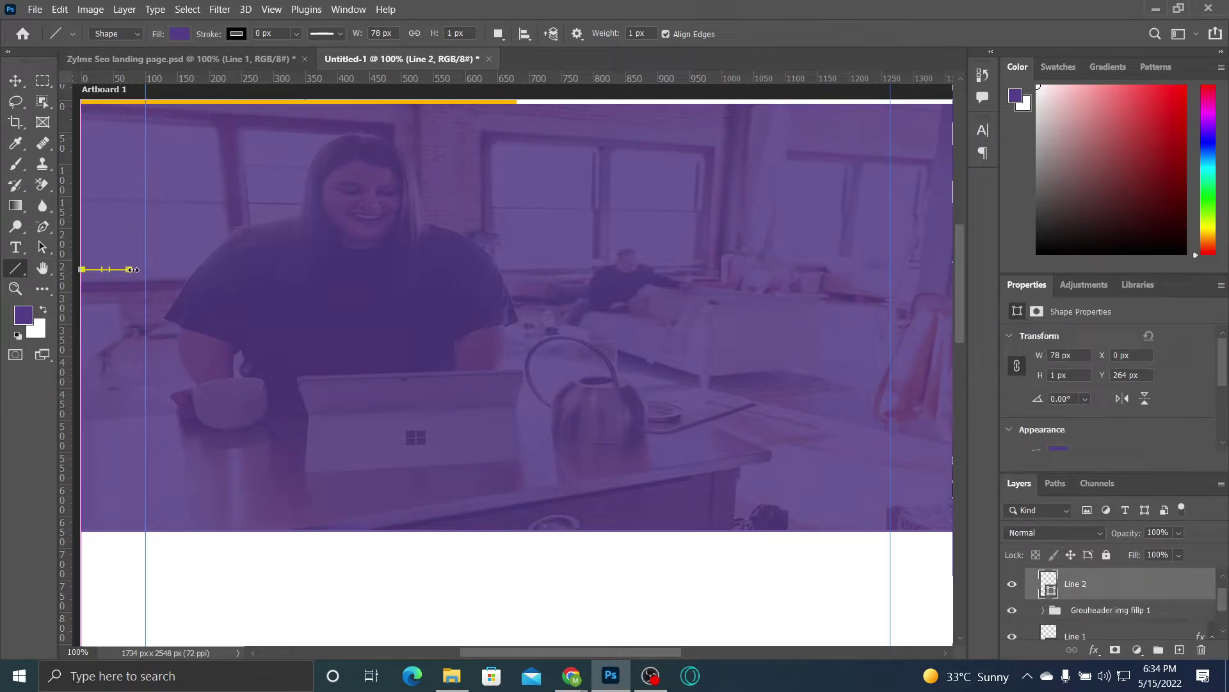
key("ctrl+z")
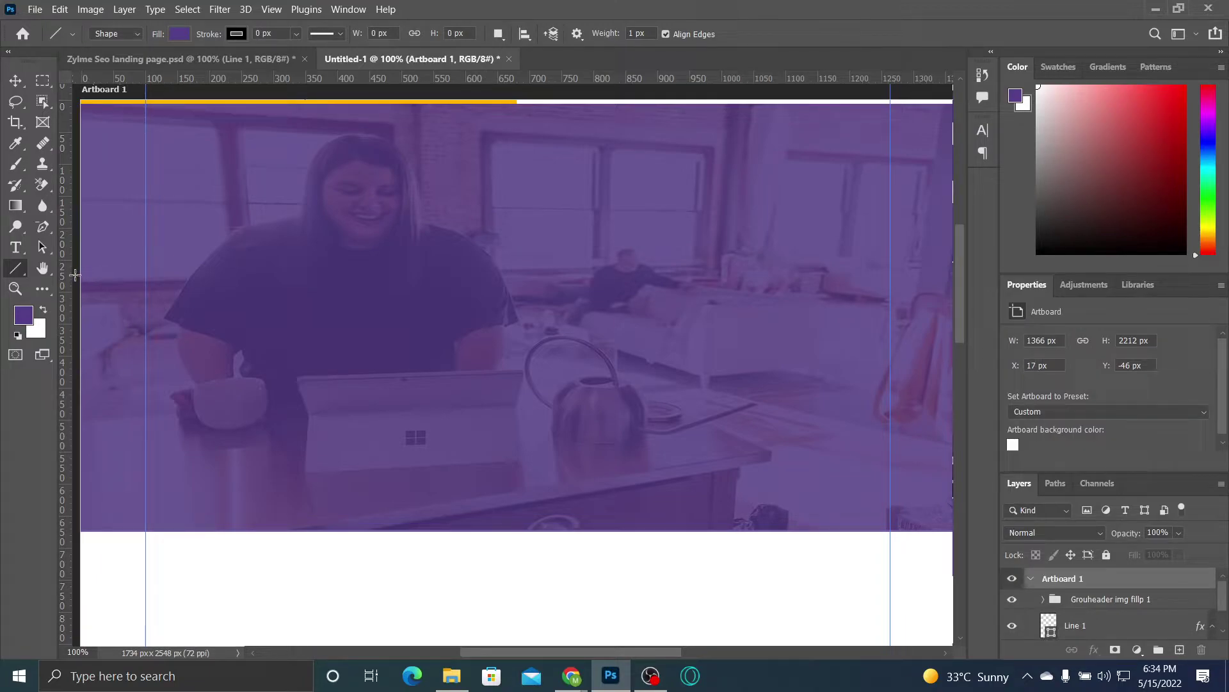
left_click_drag(80, 274, 146, 274)
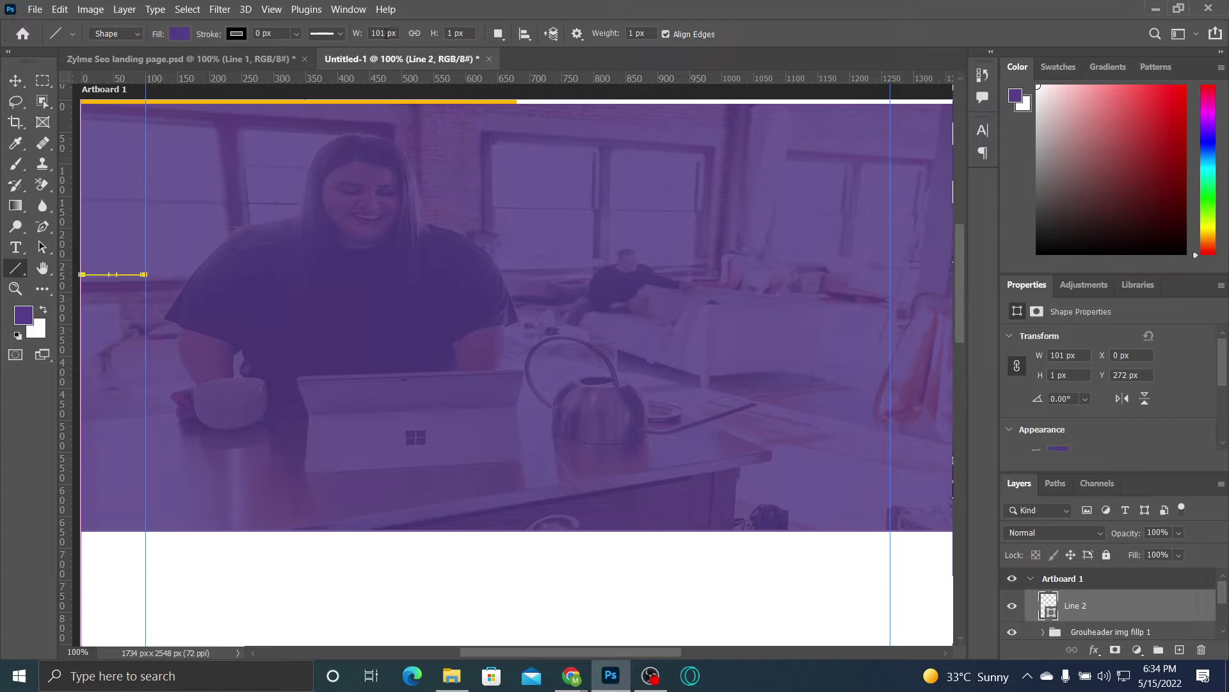
type("261")
type("6")
key("Return")
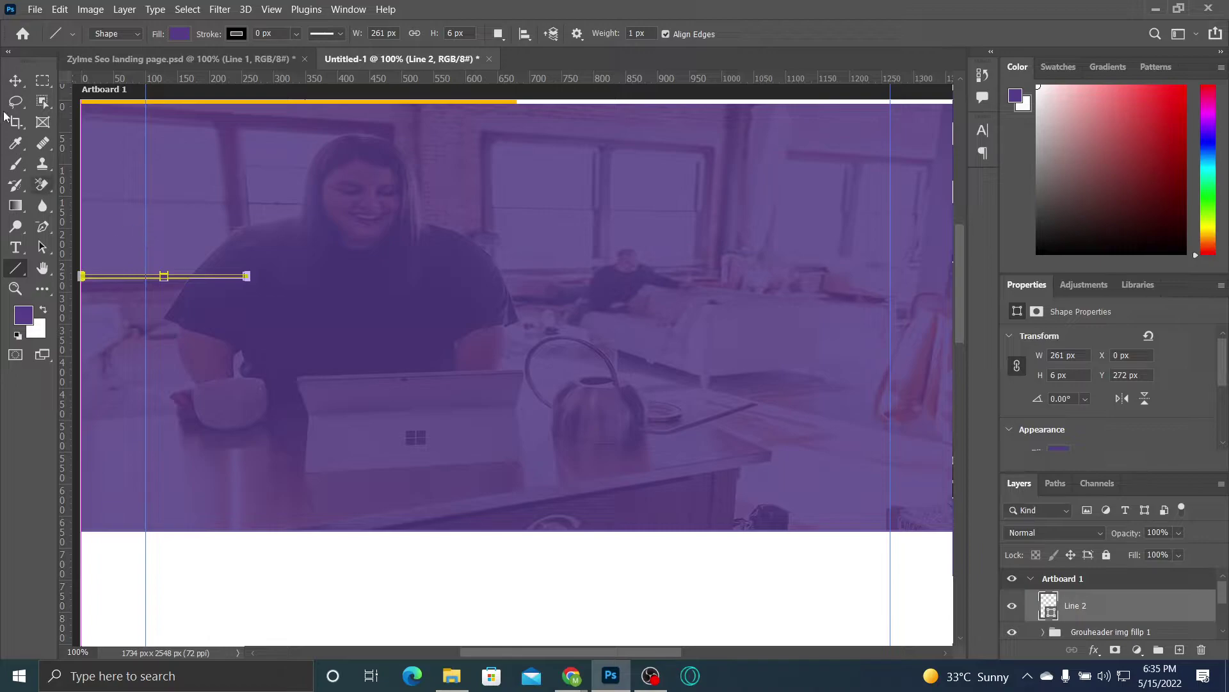
Step: Move the artboard's left vertical guide to the right end of the 261 px line and examine the alignment up close
left_click(17, 79)
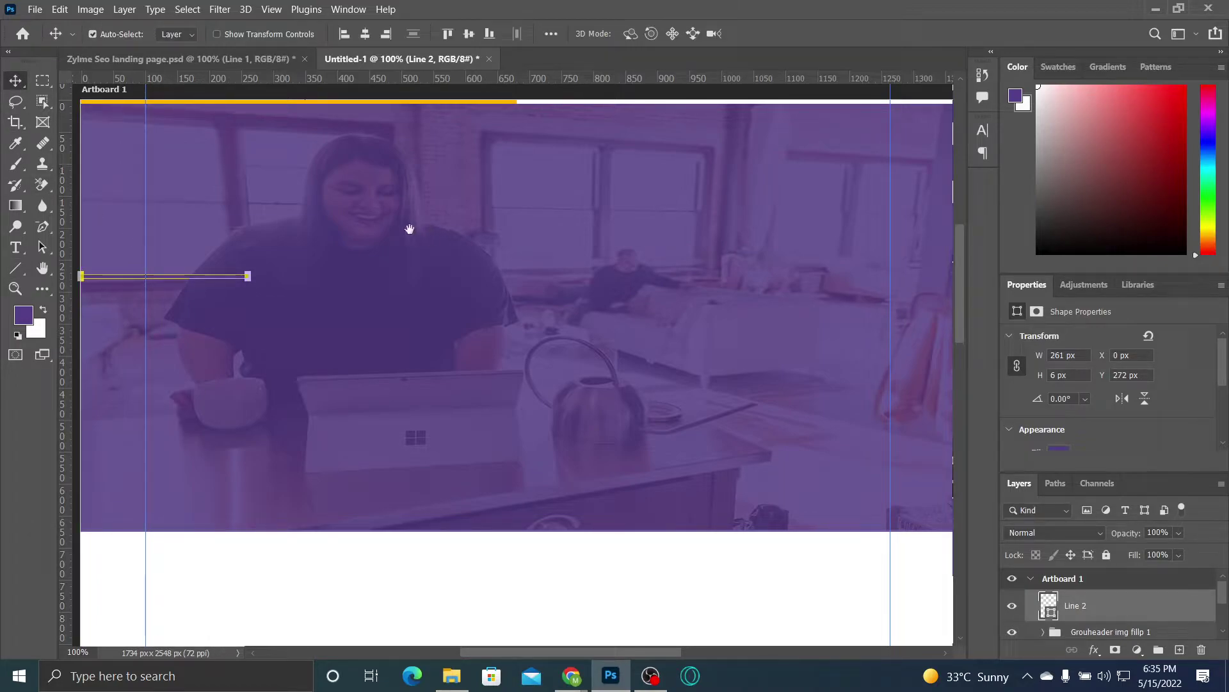
left_click_drag(181, 215, 335, 223)
left_click(280, 288)
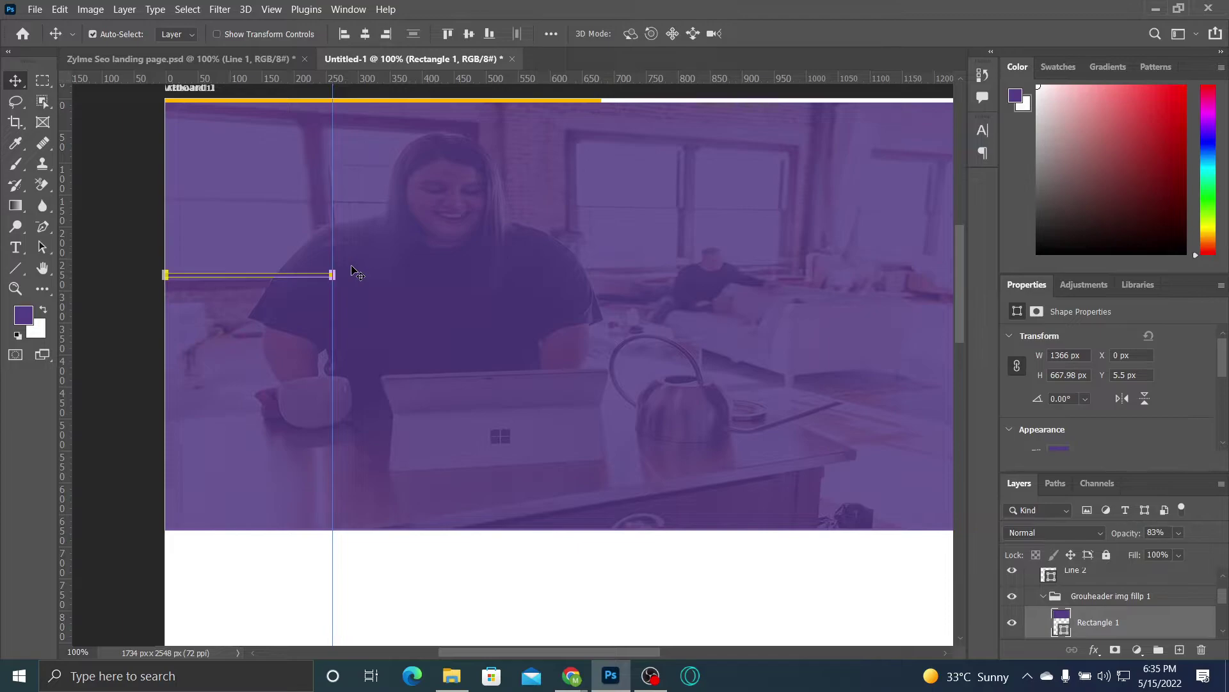
key("ctrl+plus")
scroll(472, 262, "left", 5)
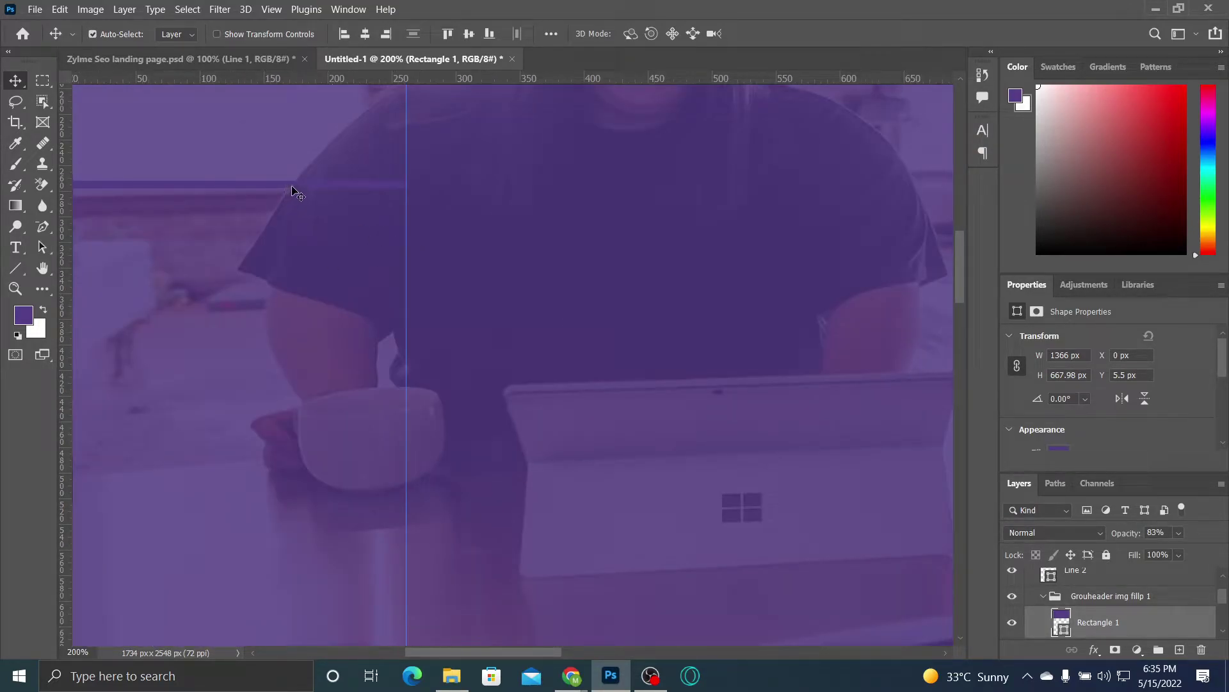
Step: Switch to Zylme Seo landing page.psd and move the 261 px line to about X 86 px and Y 524 px
left_click(210, 59)
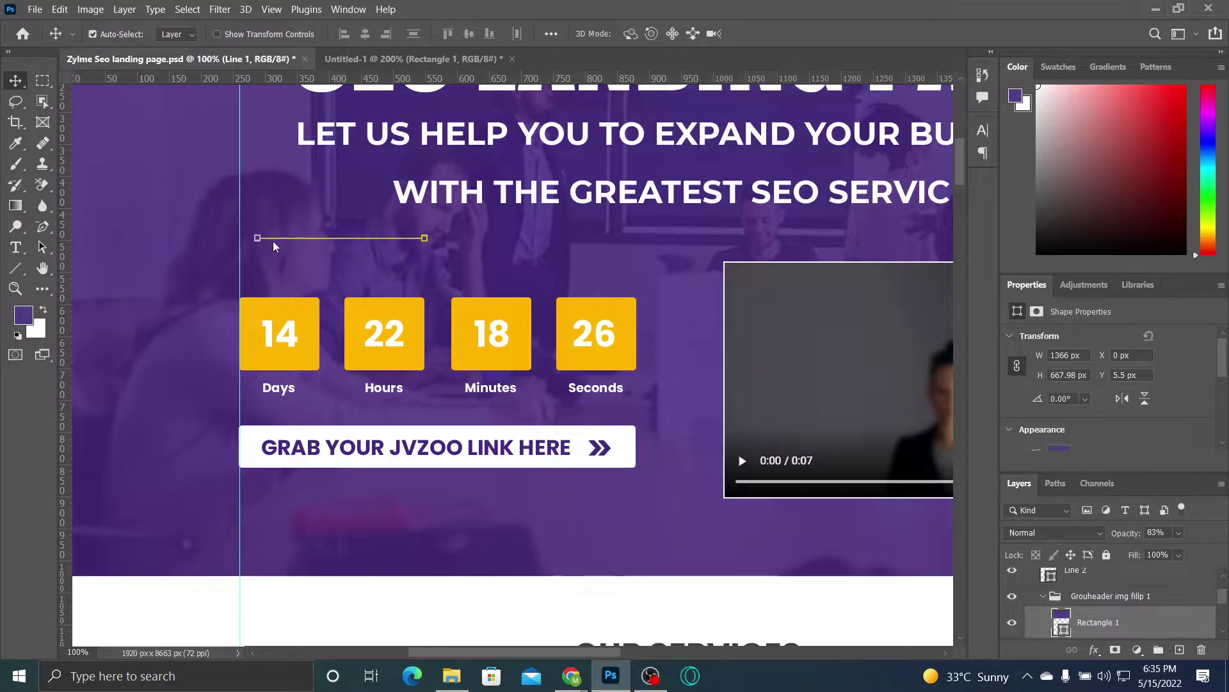
left_click(284, 239)
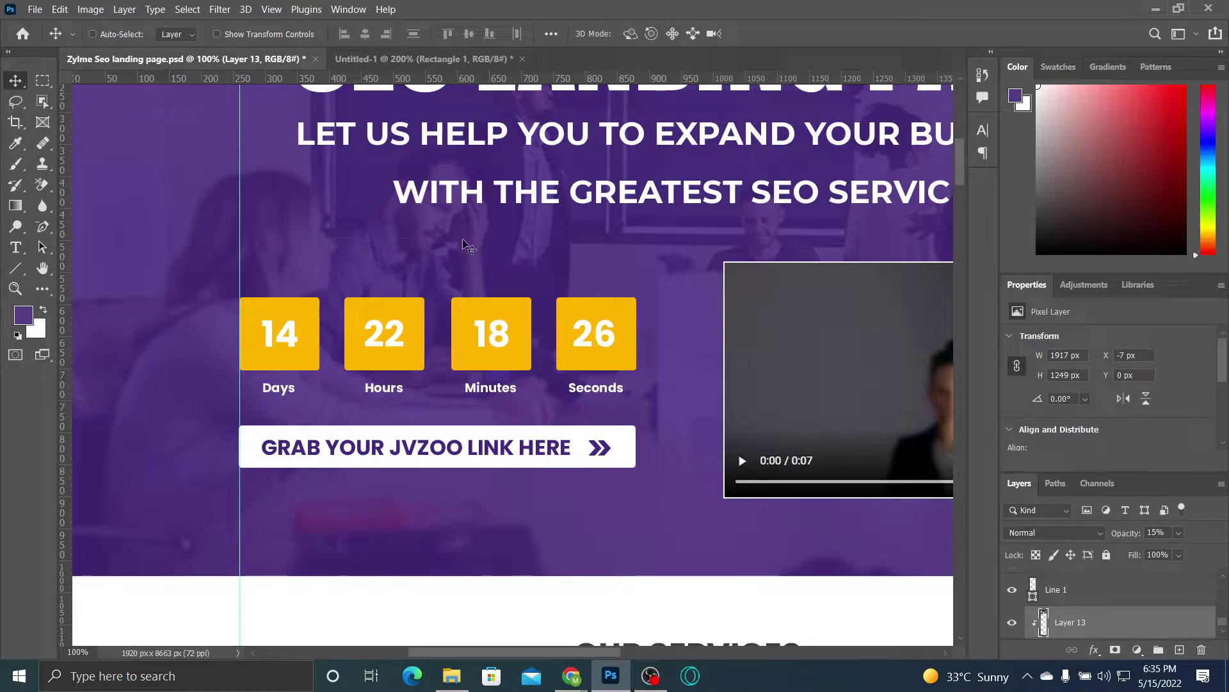
left_click_drag(412, 238, 292, 259)
Step: Try pasting the copied photo layer into Untitled-1 and delete the pasted layer
left_click(356, 58)
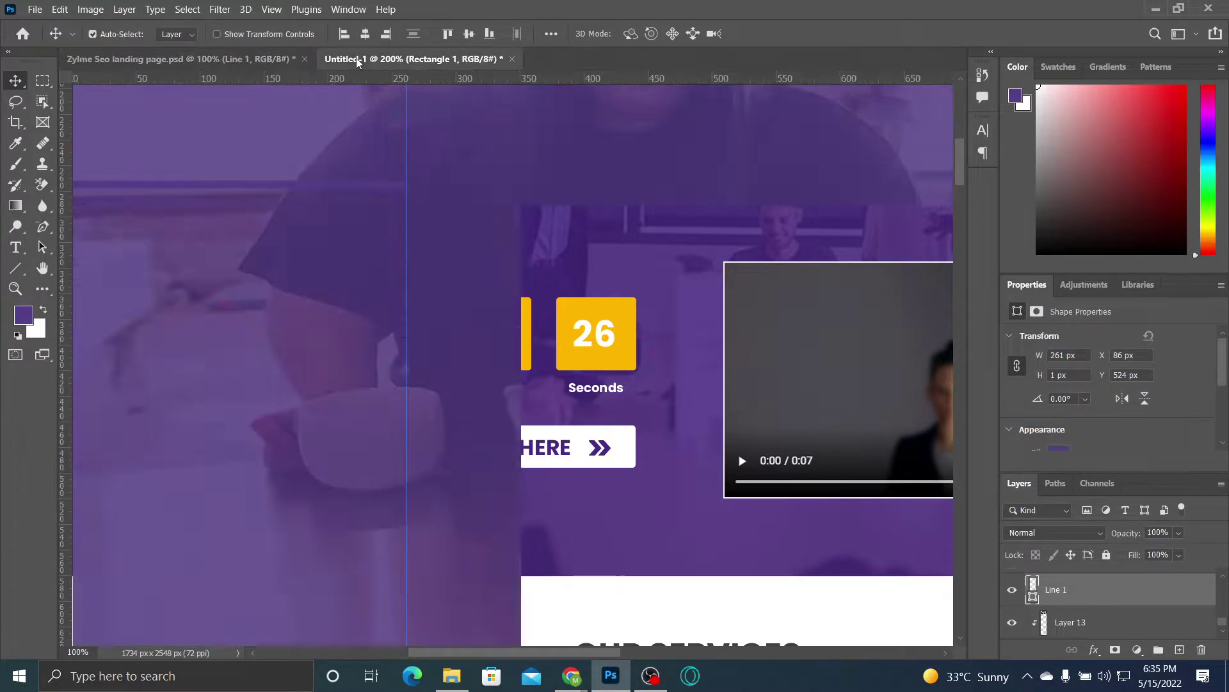
key("ctrl+v")
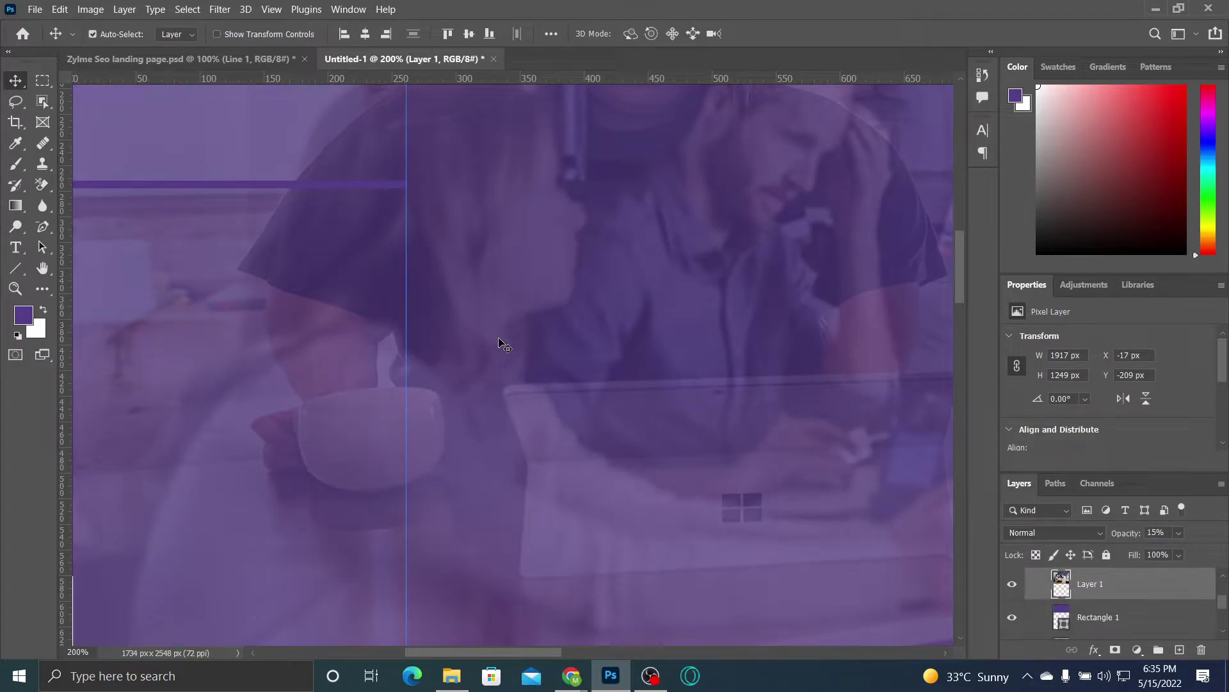
key("ctrl+minus")
key("ctrl+minus")
key("ctrl+minus")
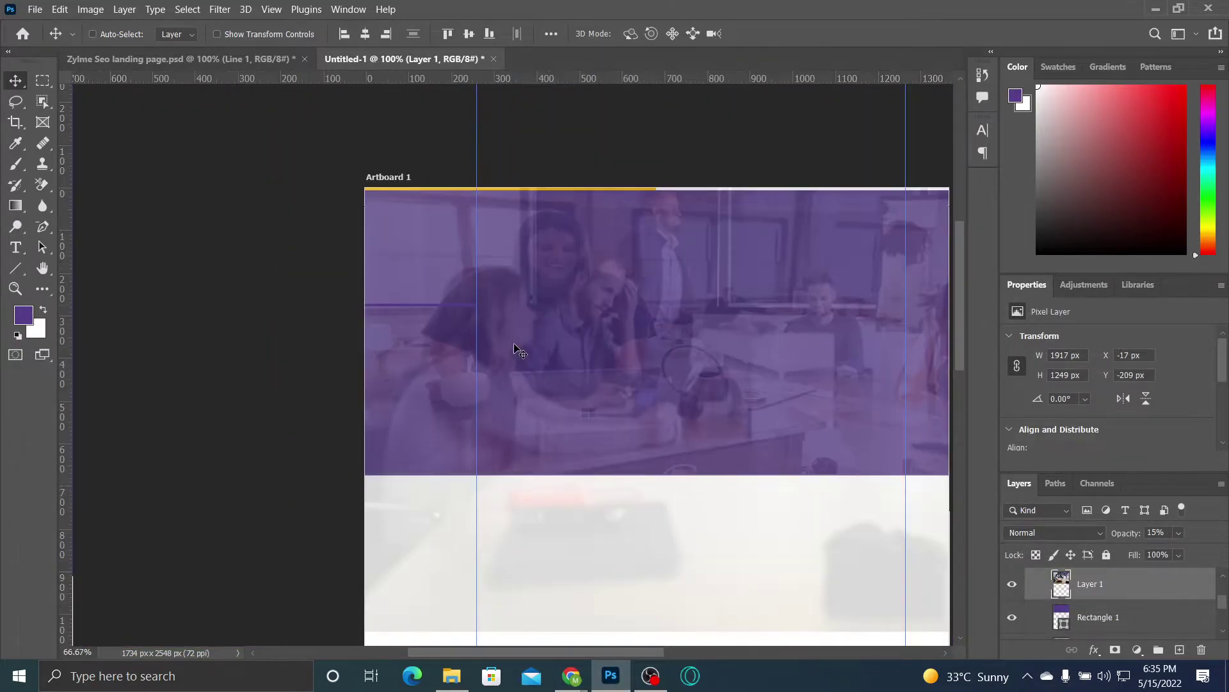
key("Delete")
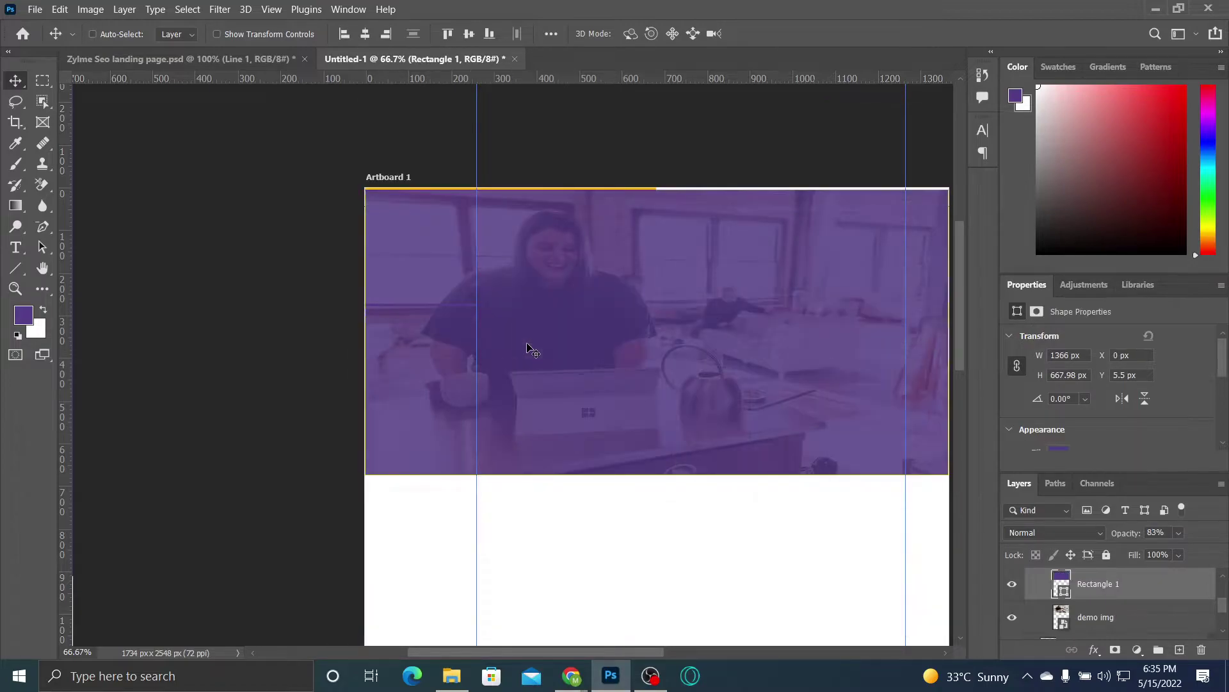
Step: Try to copy Line 1 from Zylme Seo landing page.psd into Untitled-1 and undo the change to the artboard
left_click(194, 56)
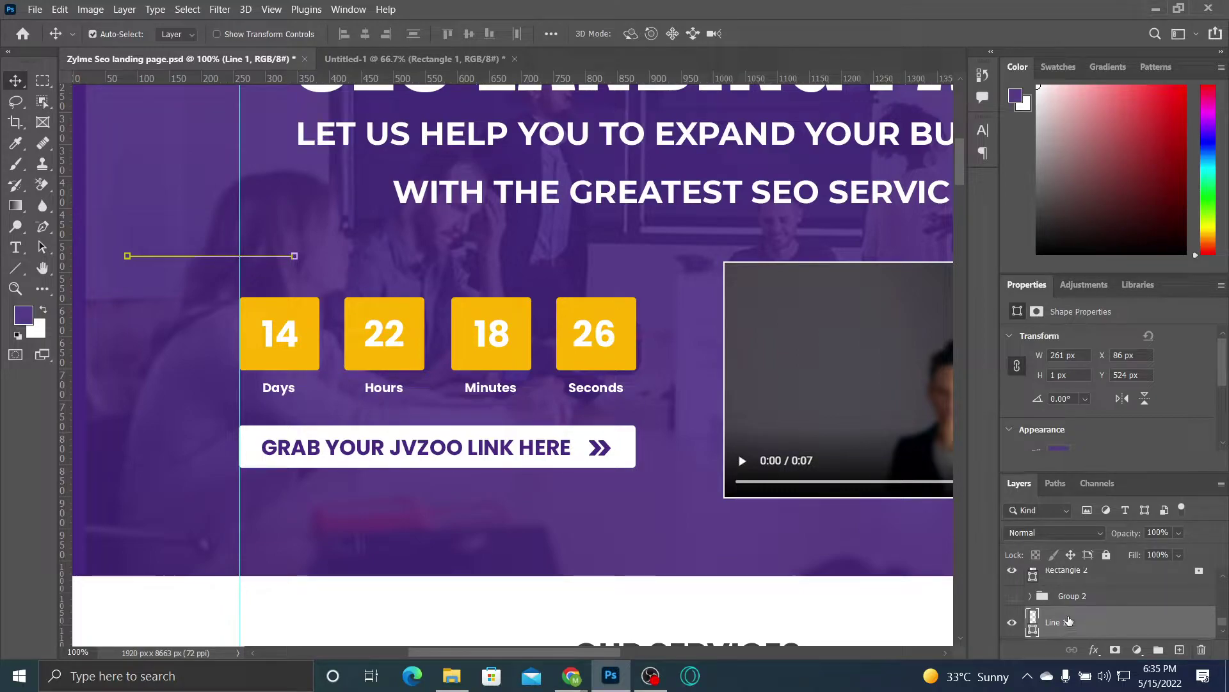
key("ctrl")
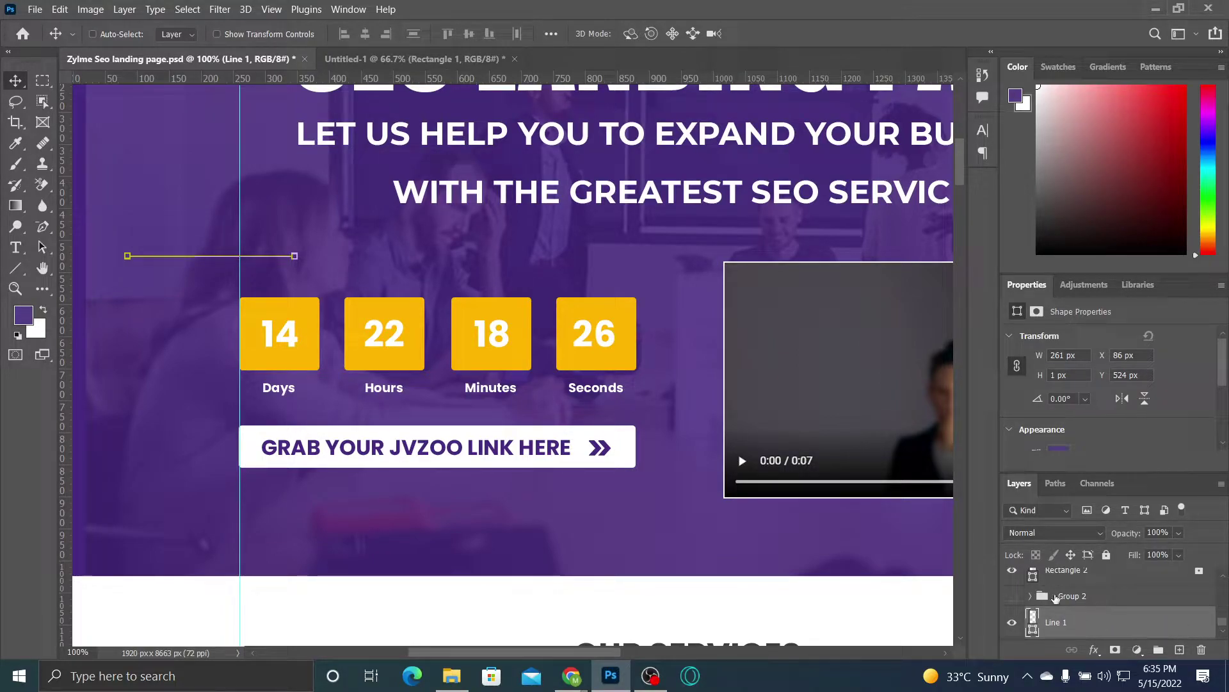
left_click(420, 59)
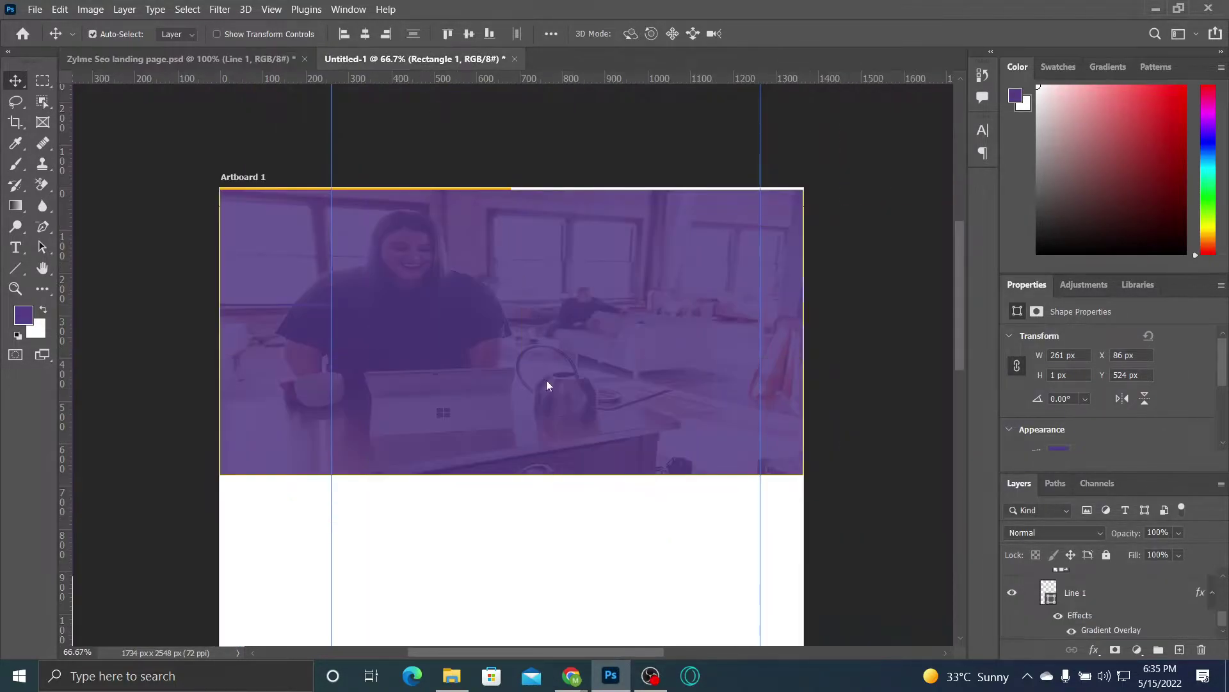
left_click(543, 576)
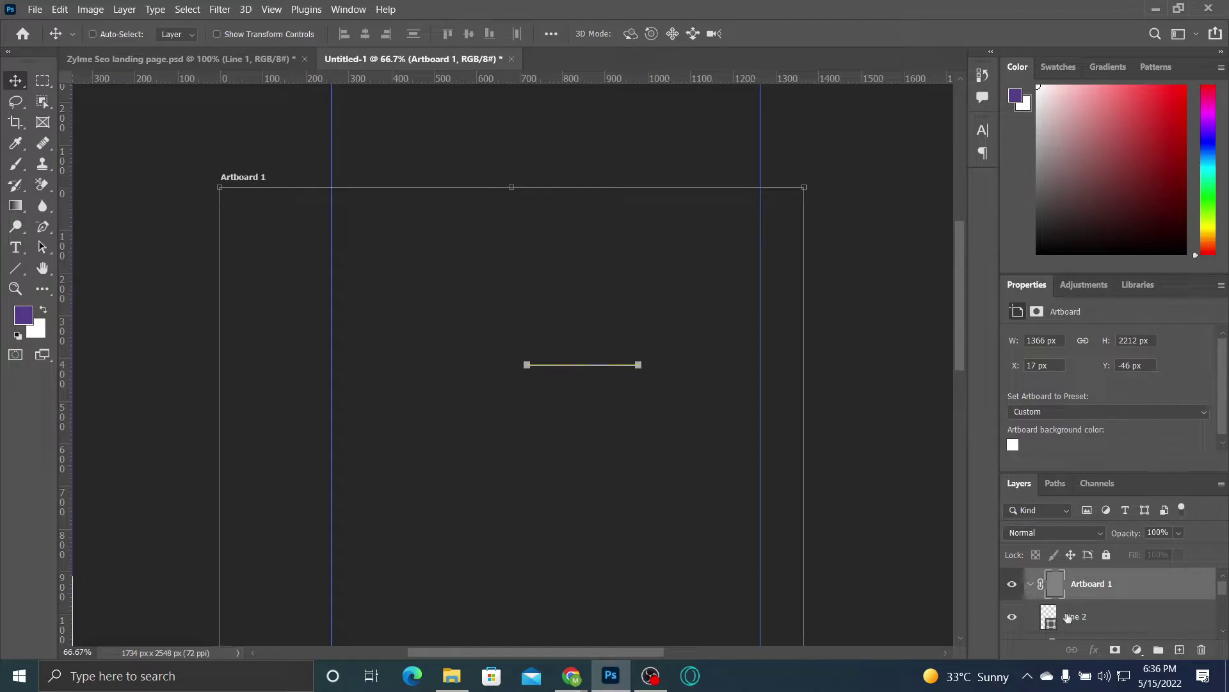
key("ctrl+z")
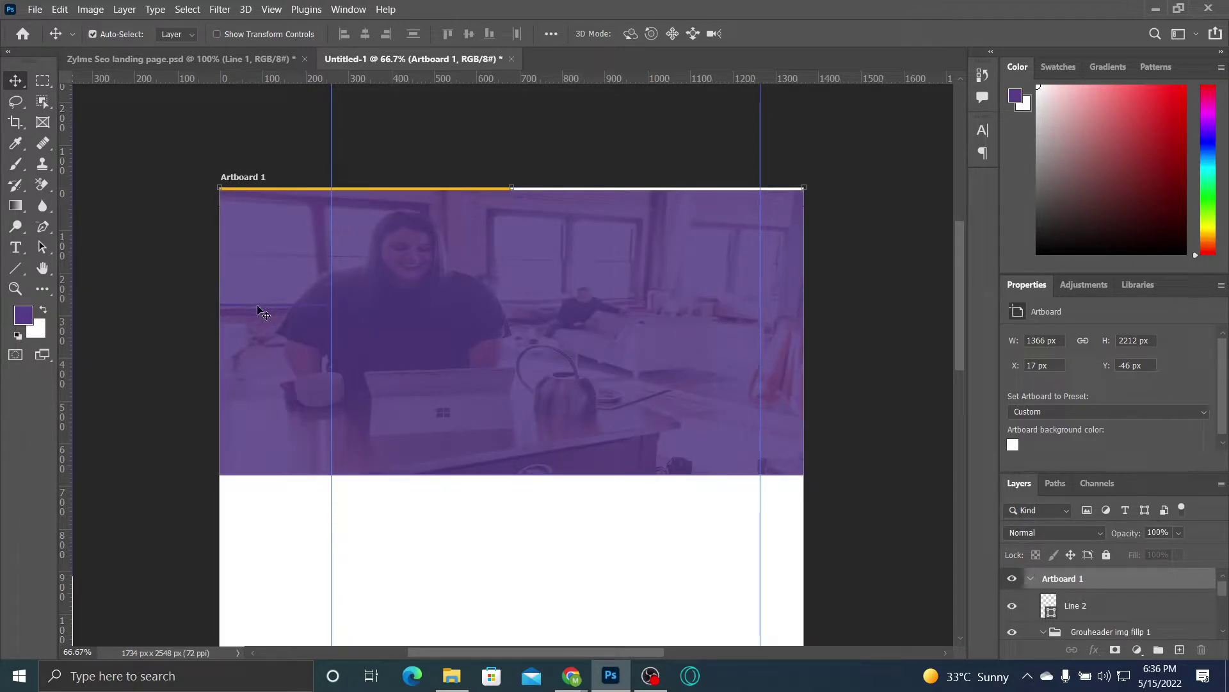
Step: Move the 261 px line to the artboard's right edge at X 1105 px, Y 333 px, and align the right vertical guide with its left end
left_click_drag(264, 314, 699, 306)
left_click_drag(696, 304, 697, 310)
key("ctrl+plus")
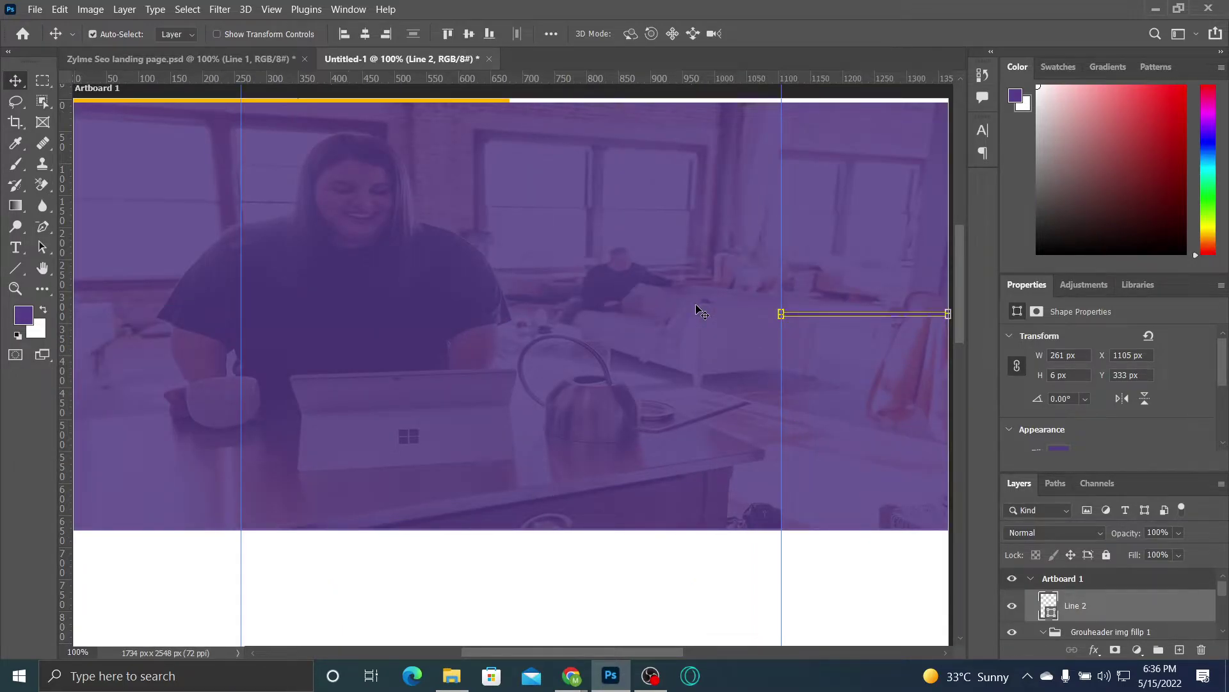
scroll(648, 313, "right", 2)
key("ctrl")
key("ctrl+plus")
left_click_drag(650, 314, 275, 360)
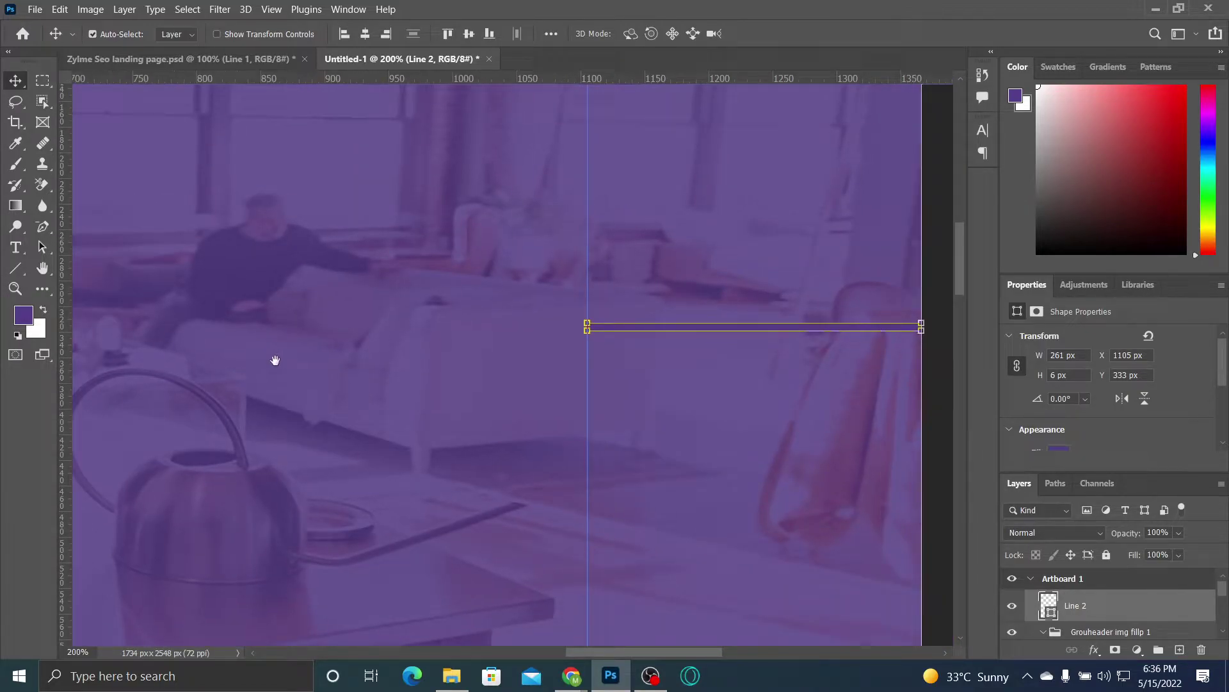
Step: Delete the 261 px measuring line from the artboard in Untitled-1
key("ctrl+minus")
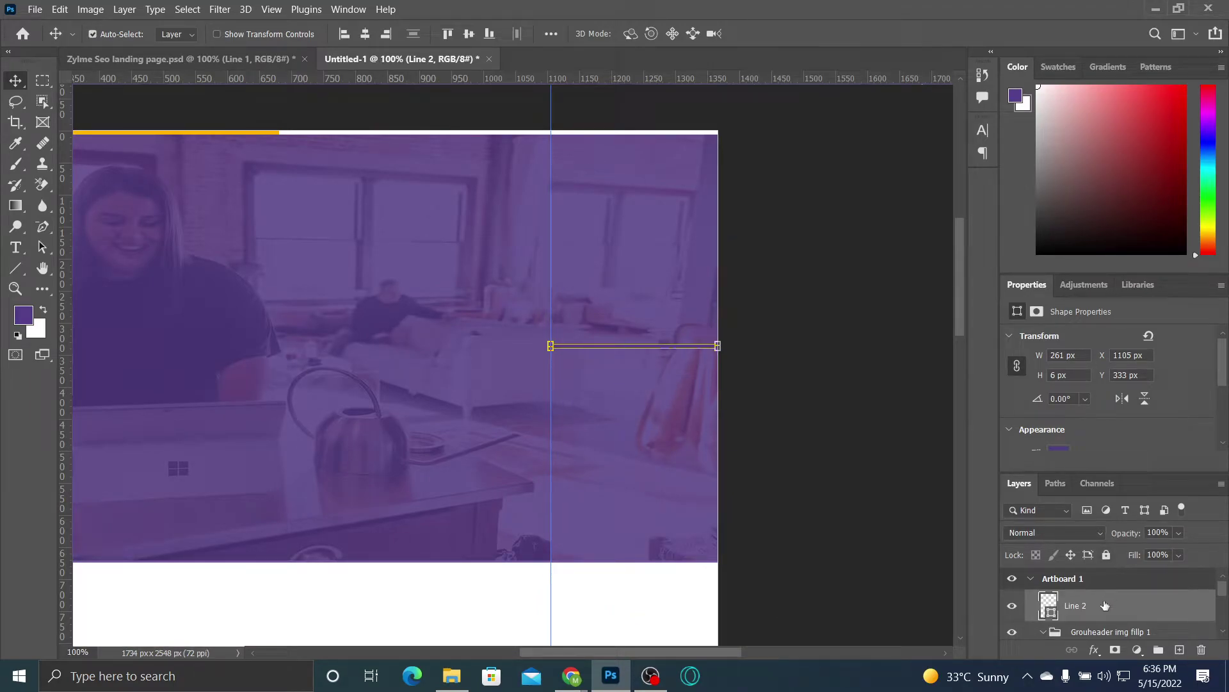
key("Delete")
left_click_drag(340, 356, 628, 334)
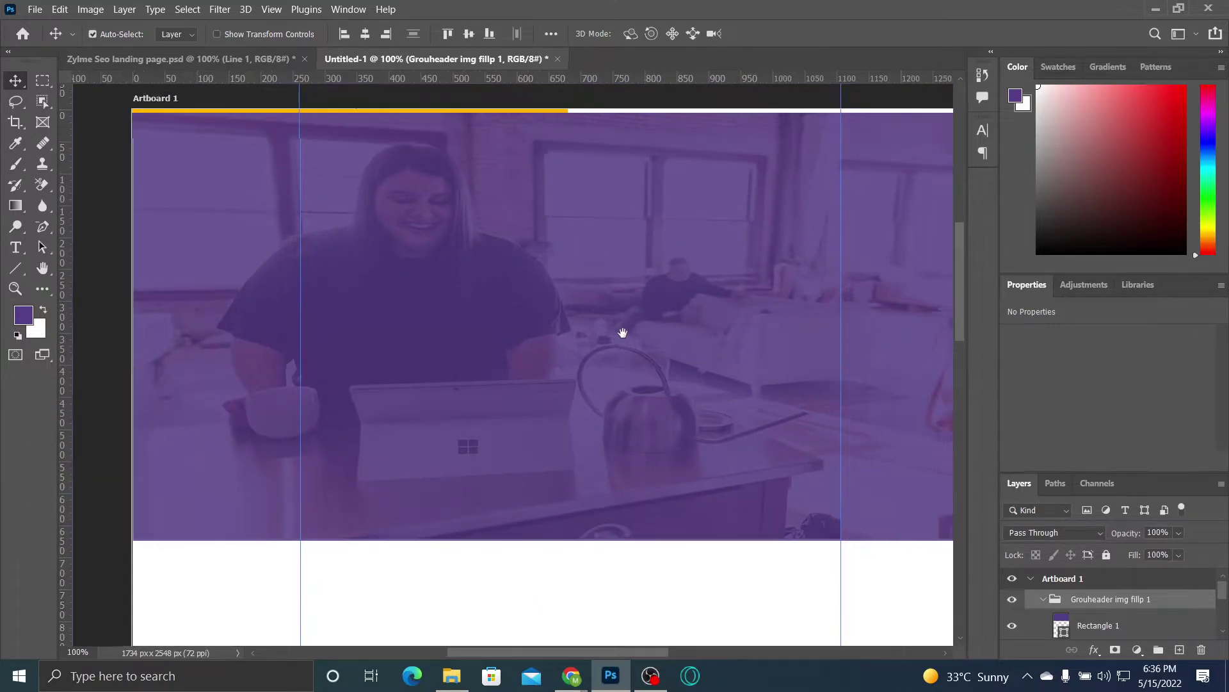
Step: Switch to Zylme Seo landing page.psd and select the SEO LANDING PAGE heading text layer
left_click(91, 63)
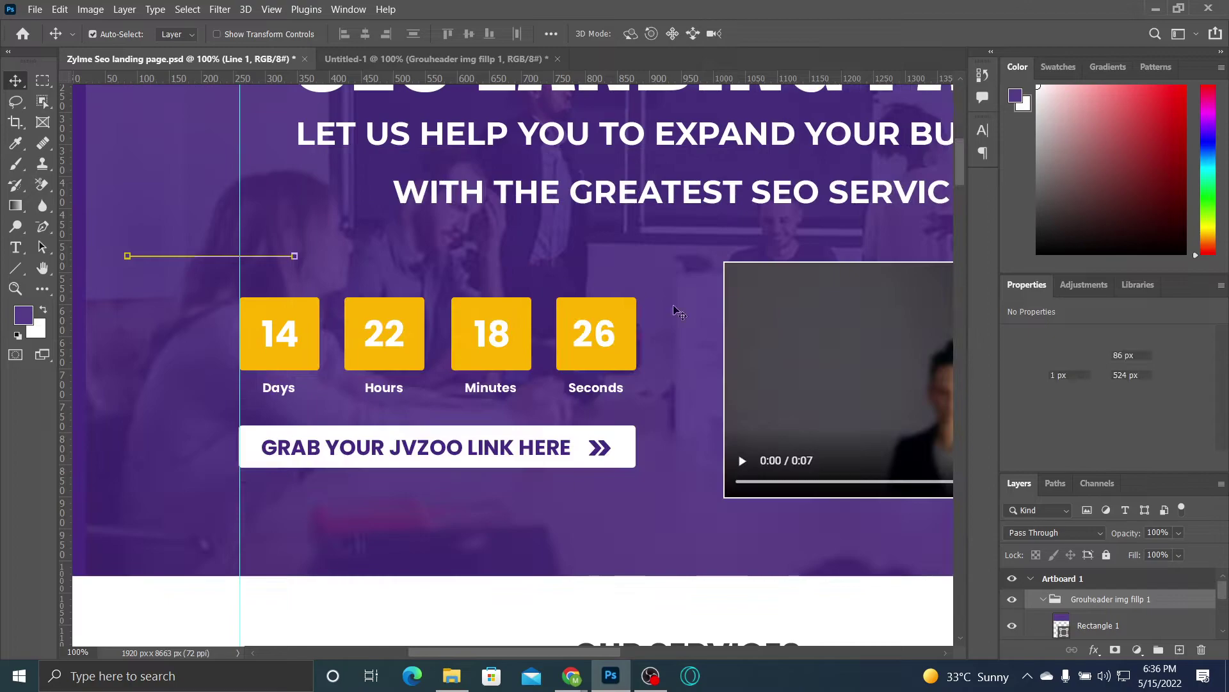
left_click_drag(670, 252, 497, 382)
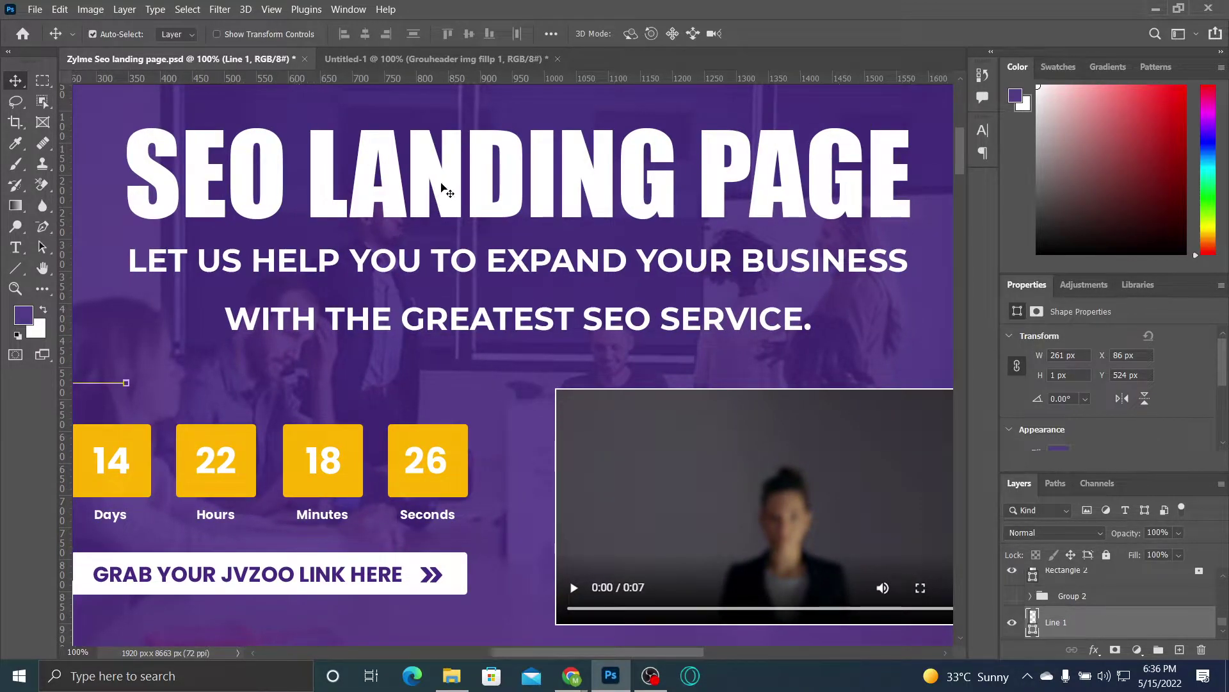
left_click(476, 187)
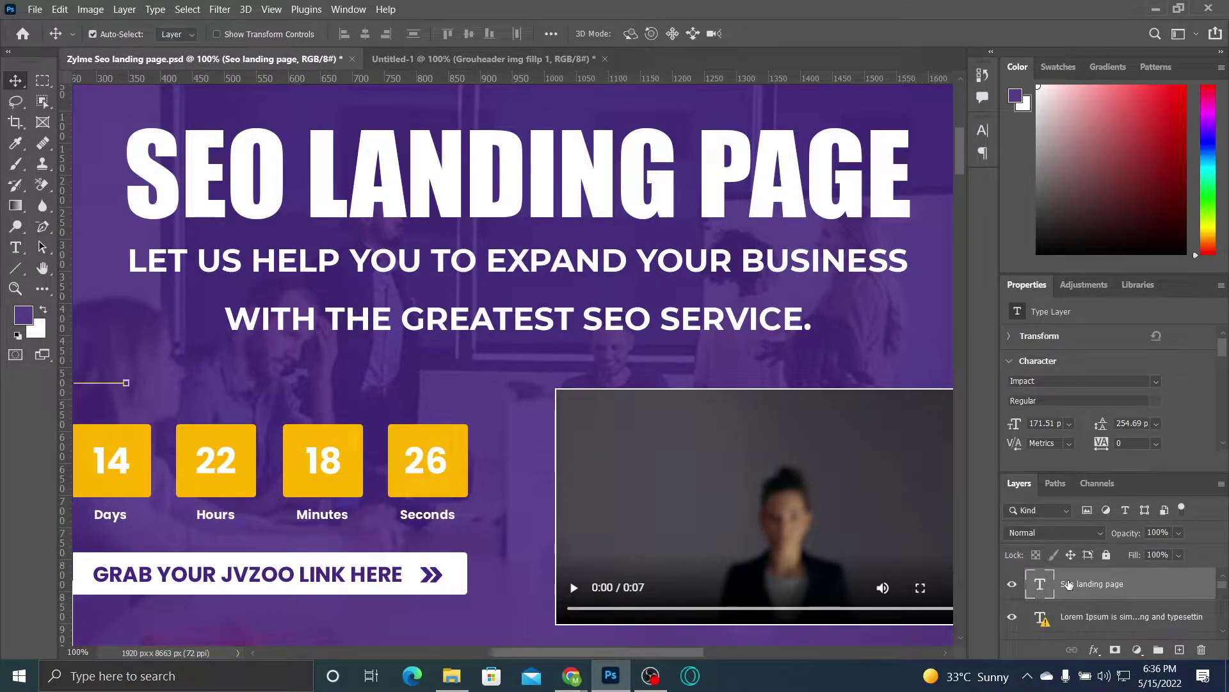
Step: Copy the "SEO LANDING PAGE" heading from Zylme Seo landing page.psd into Untitled-1 and place it near the top of the purple banner
key("ctrl")
left_click(394, 53)
left_click_drag(431, 193, 430, 194)
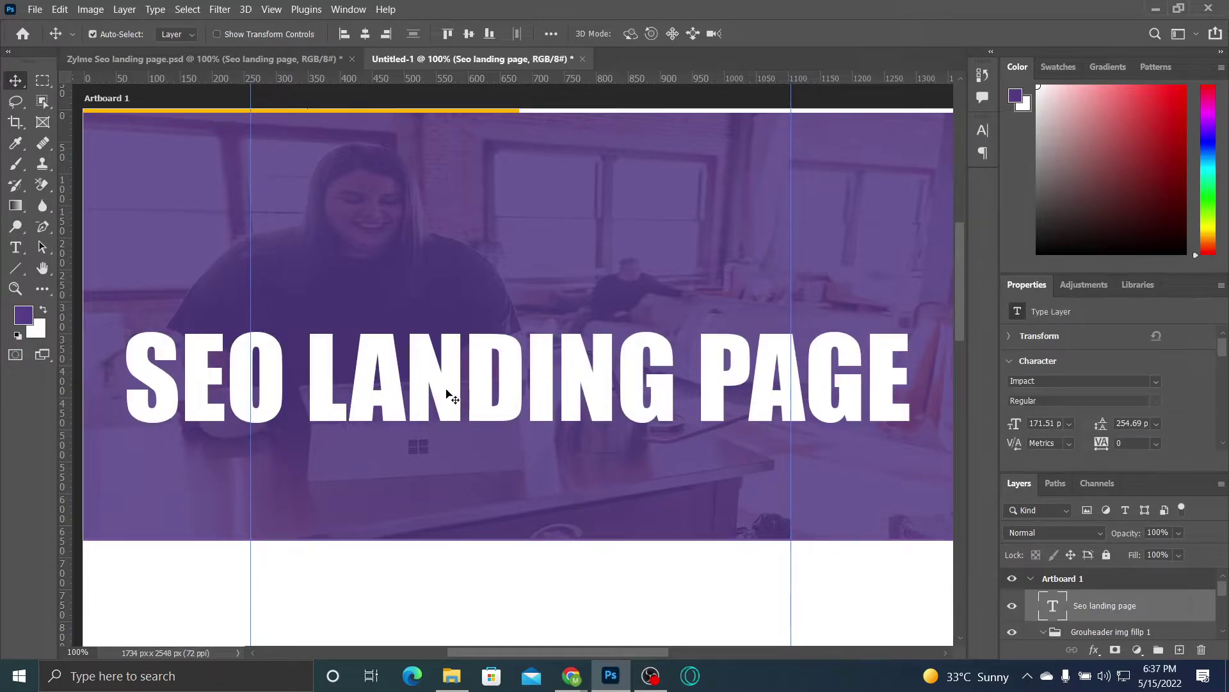
left_click_drag(478, 384, 514, 206)
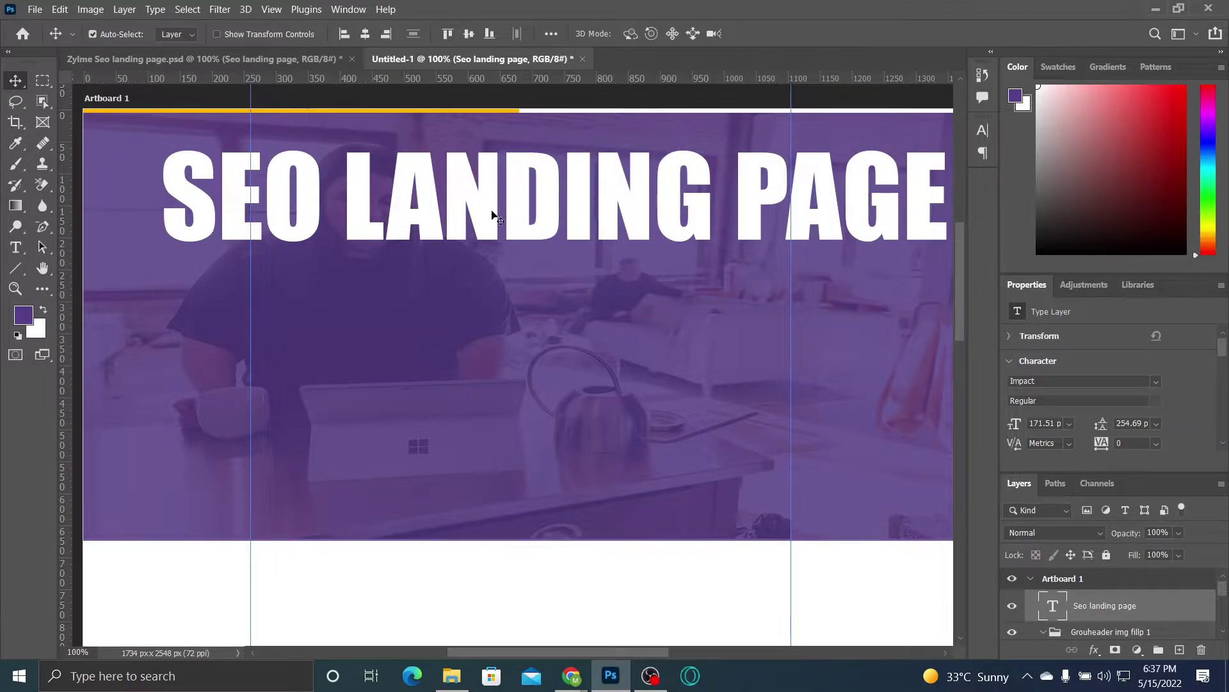
left_click(16, 248)
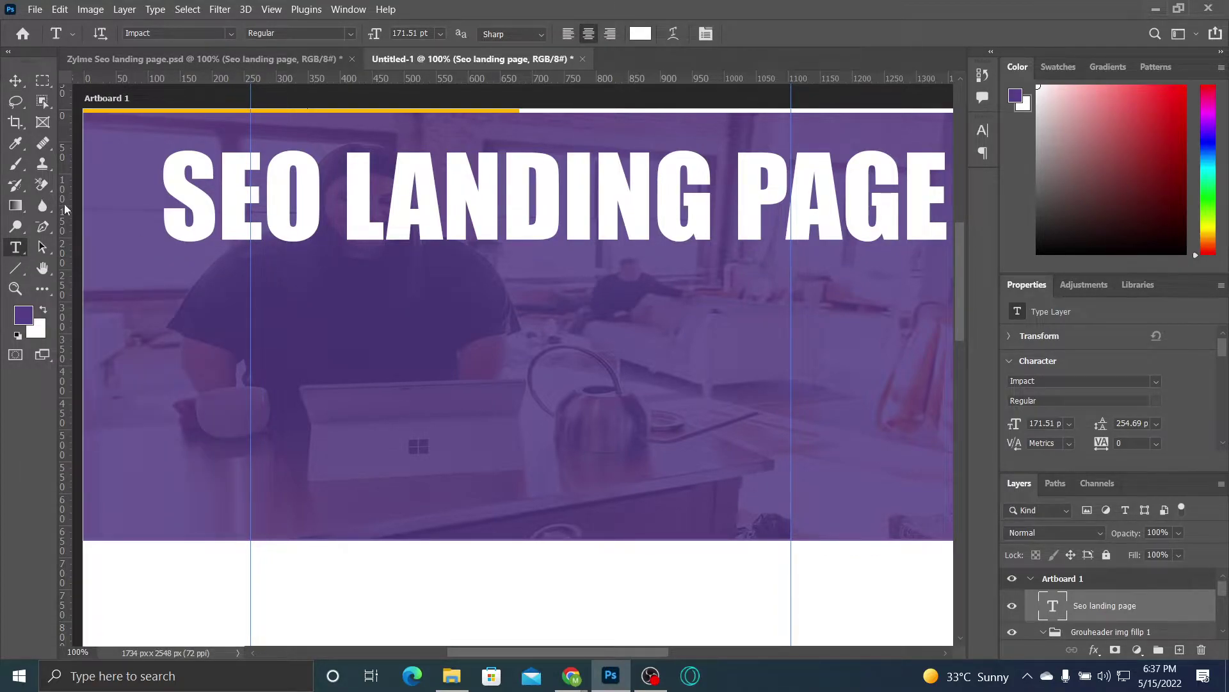
left_click(21, 82)
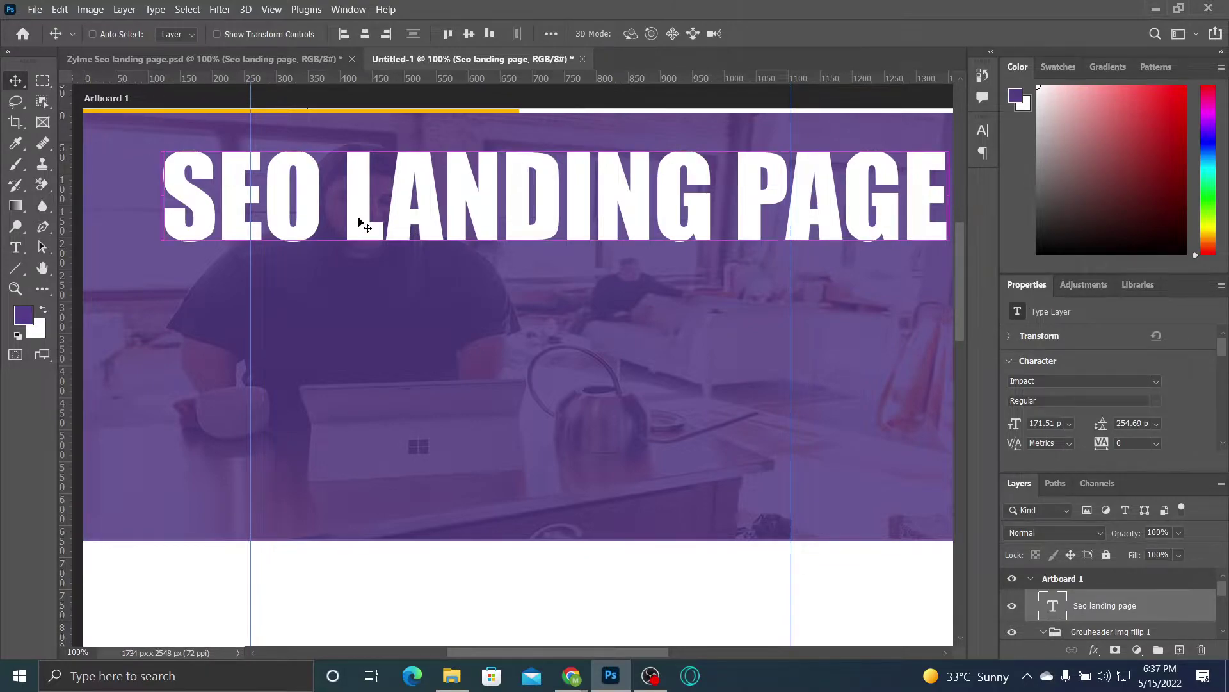
Step: Scale the "SEO LANDING PAGE" heading proportionally to about 69% so it spans exactly between the two vertical guides
key("ctrl+t")
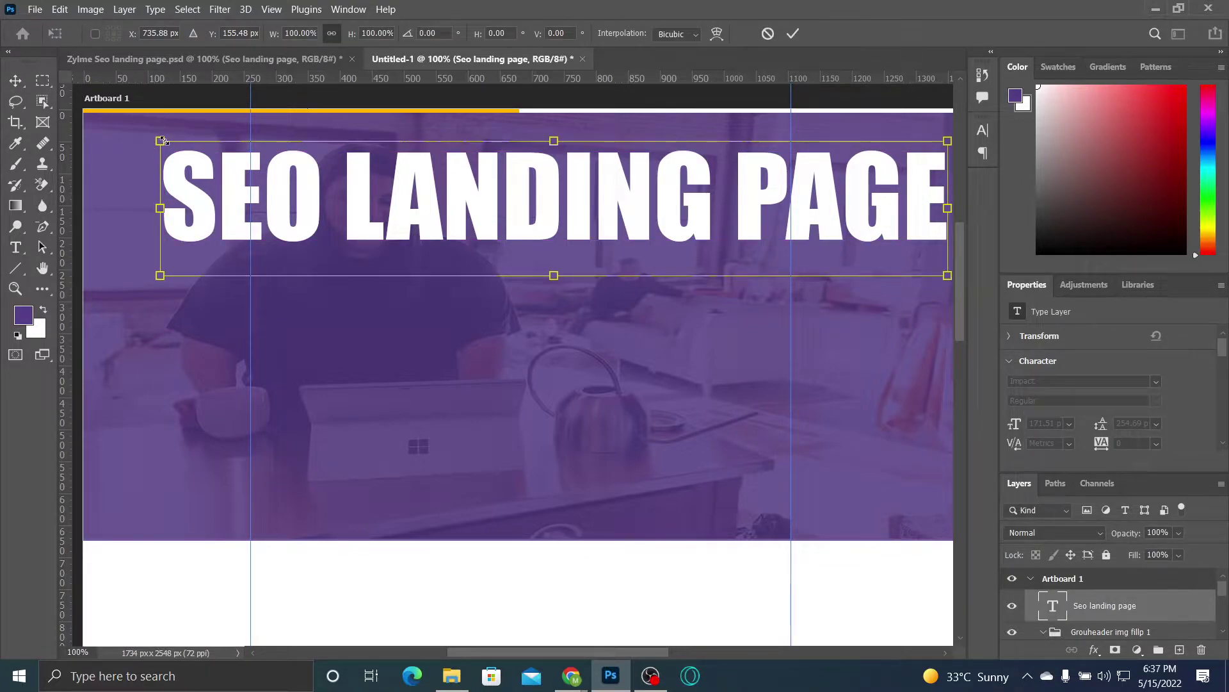
left_click_drag(162, 141, 250, 156)
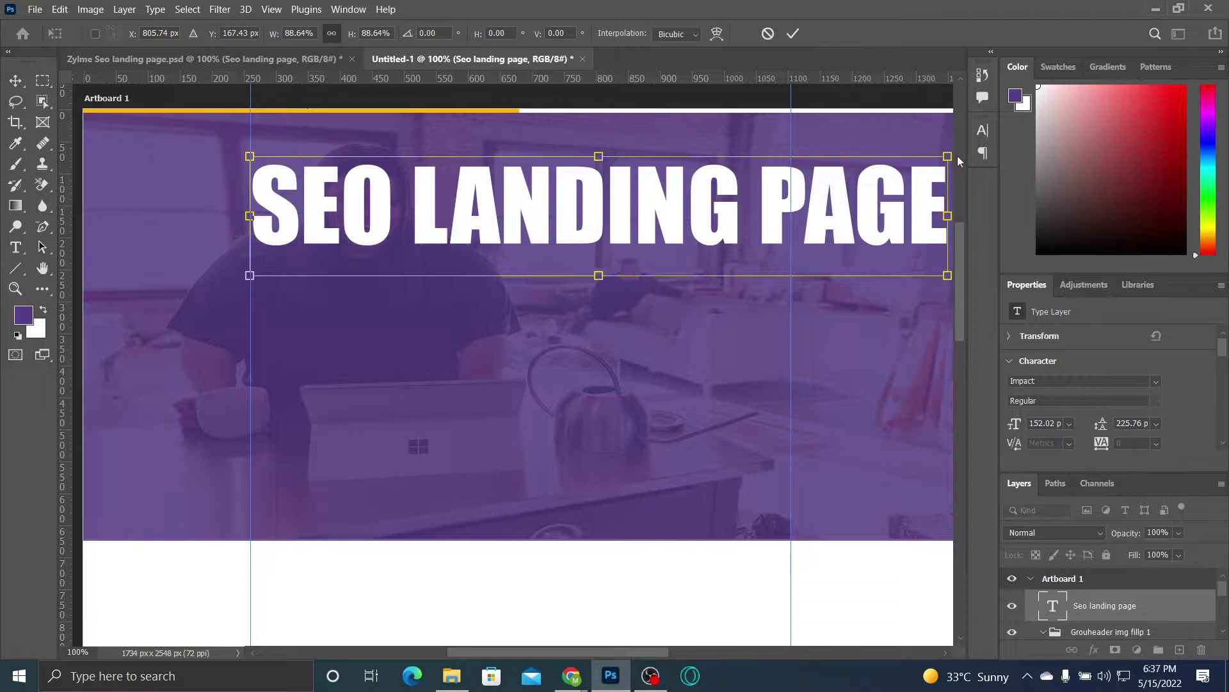
left_click_drag(948, 157, 792, 182)
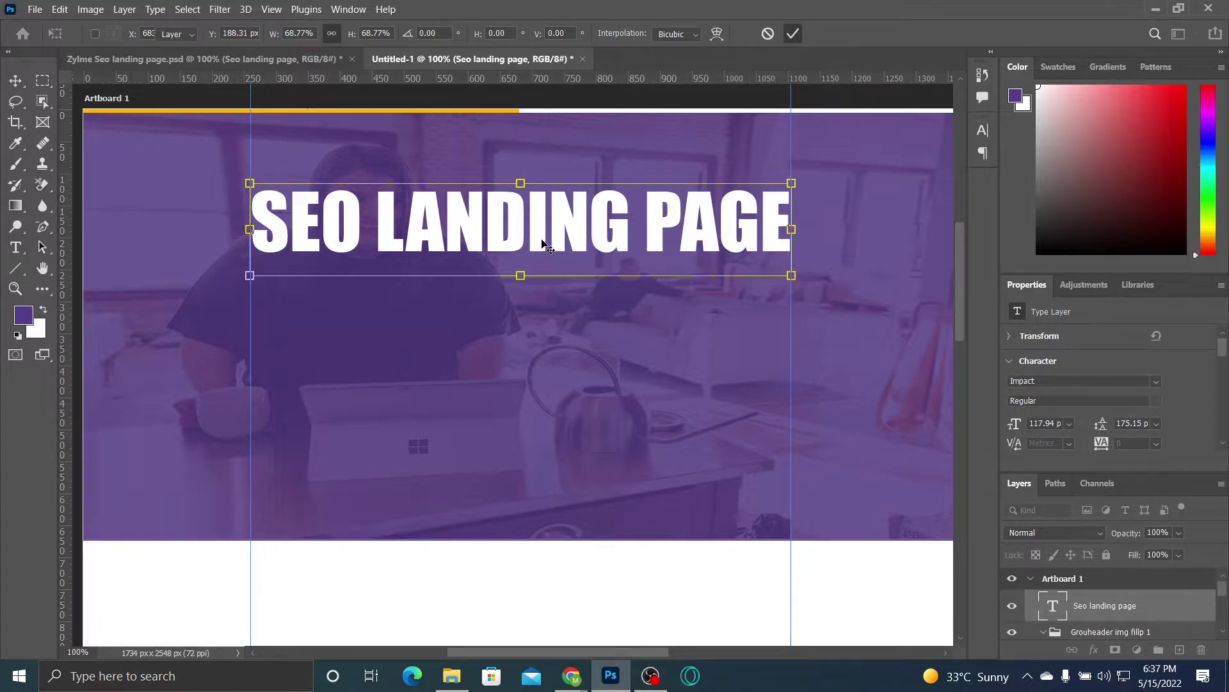
key("Return")
mouse_move(539, 233)
left_mouse_down()
mouse_move(539, 214)
mouse_move(537, 232)
left_mouse_up()
Step: Copy the "Let us help you to expand your business with the greatest SEO service" text from Zylme Seo landing page.psd into Untitled-1's banner
left_click(317, 61)
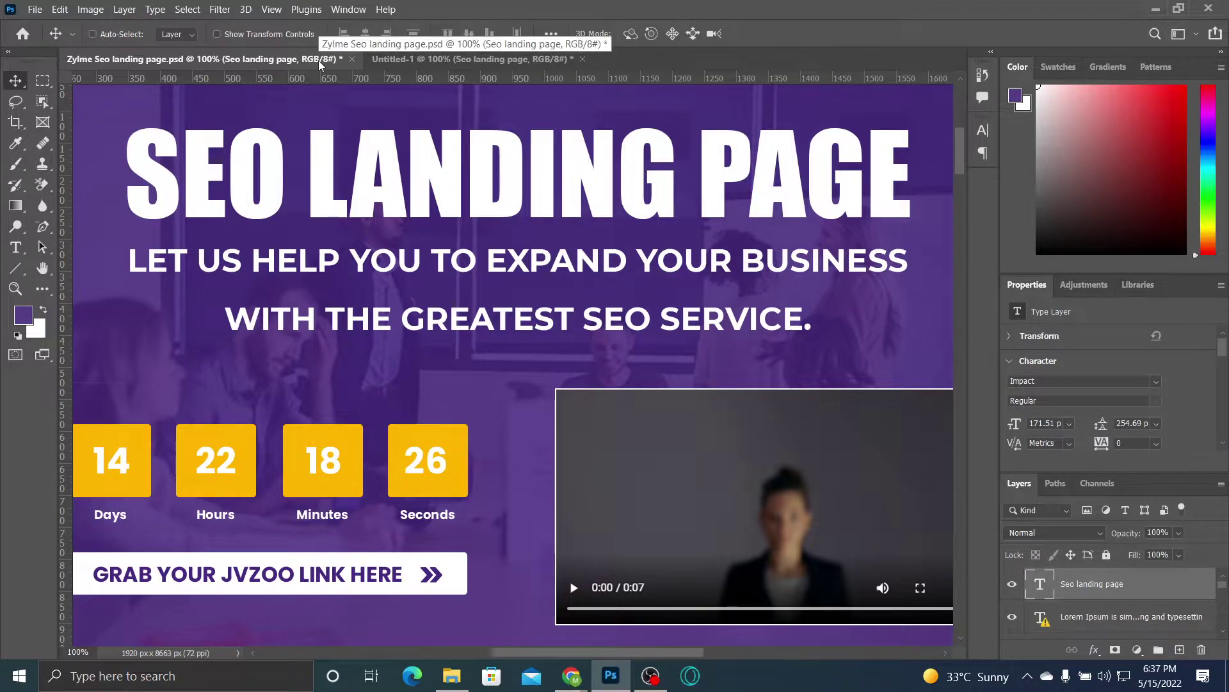
key("ctrl+minus")
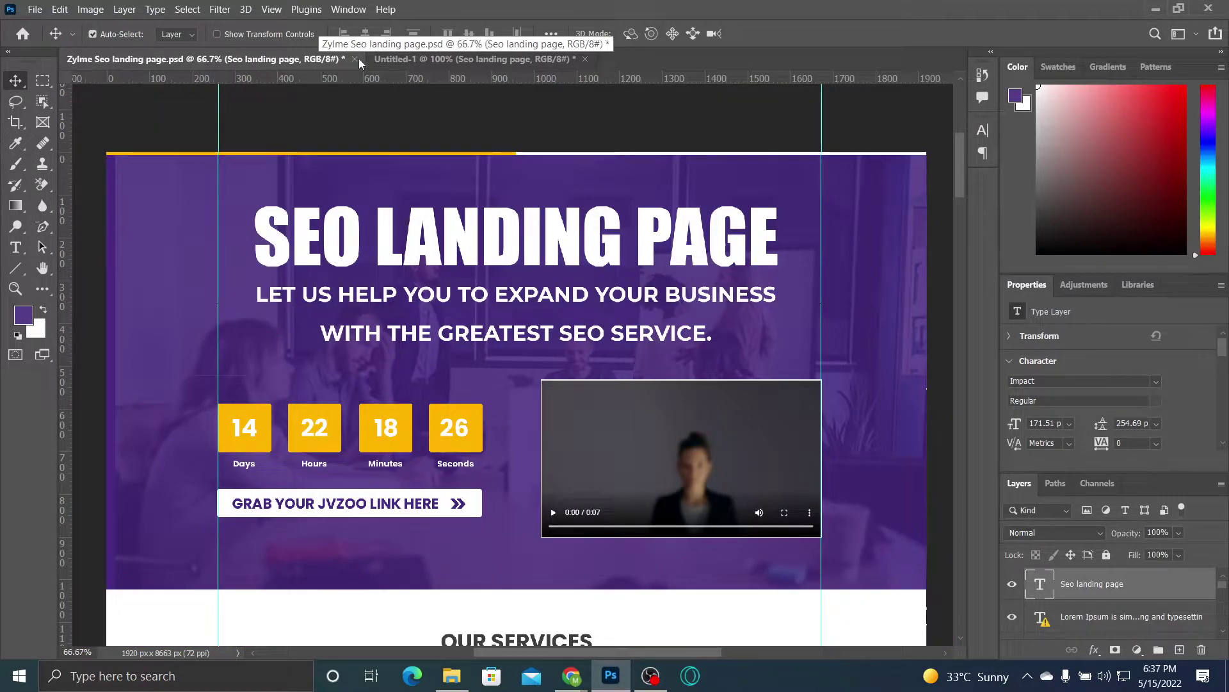
left_click(377, 60)
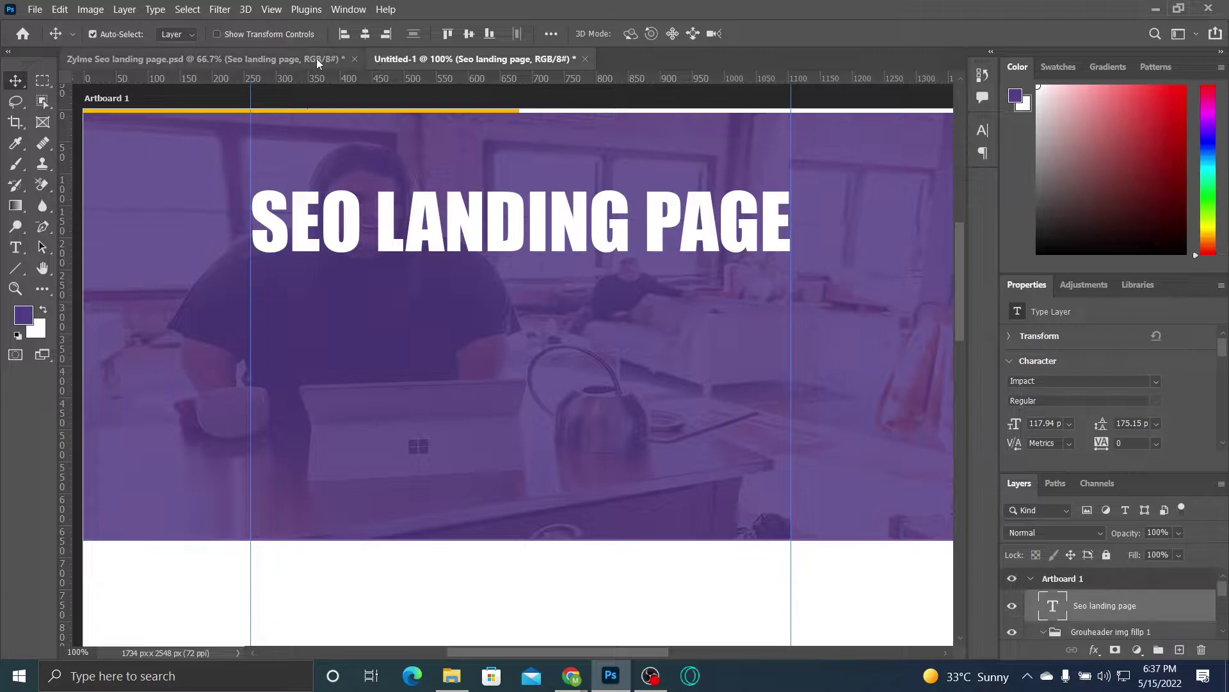
left_click(308, 59)
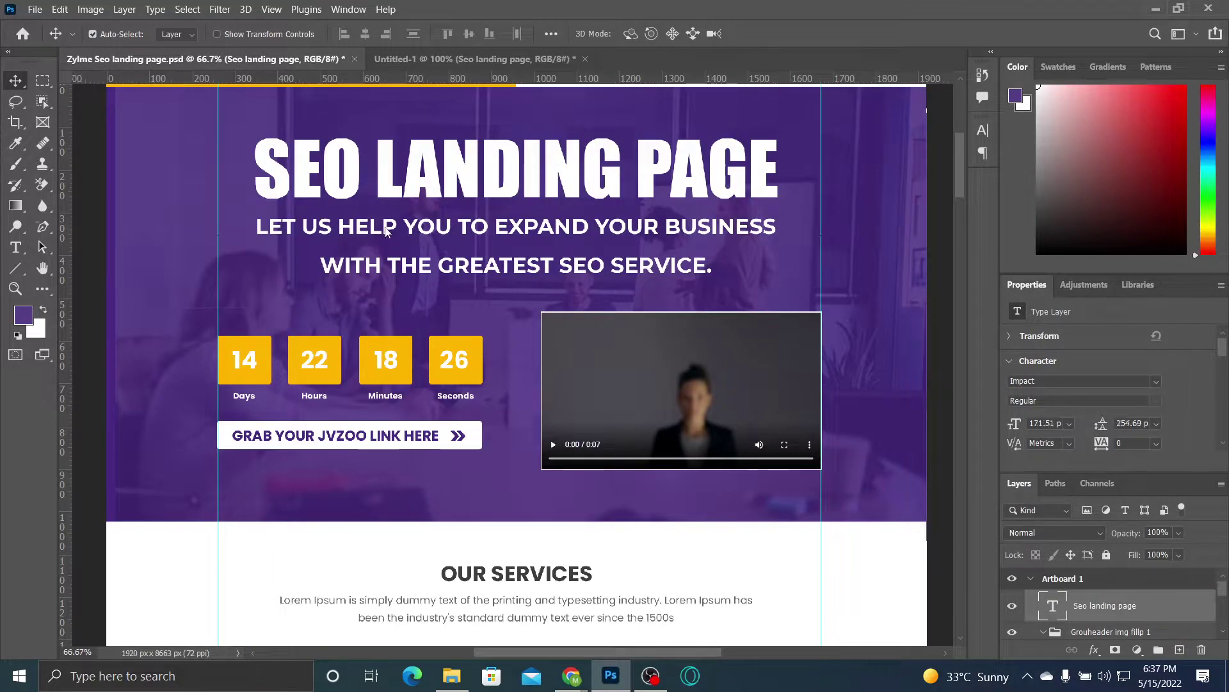
left_click(387, 230)
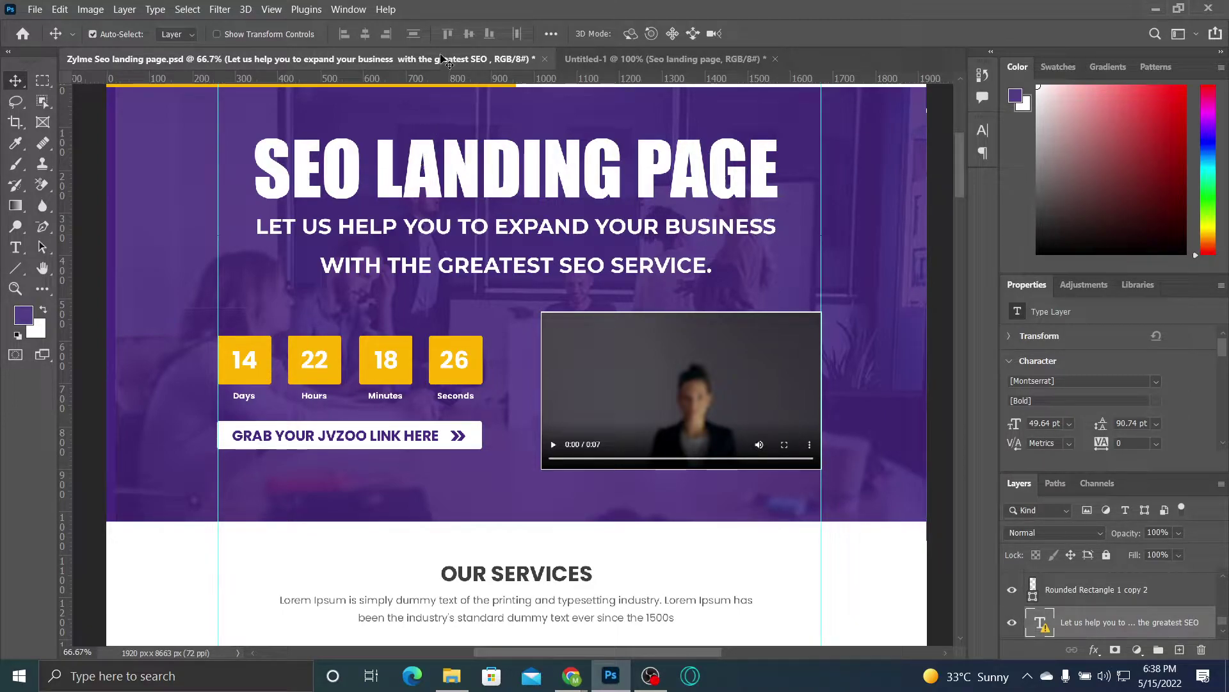
left_click(602, 60)
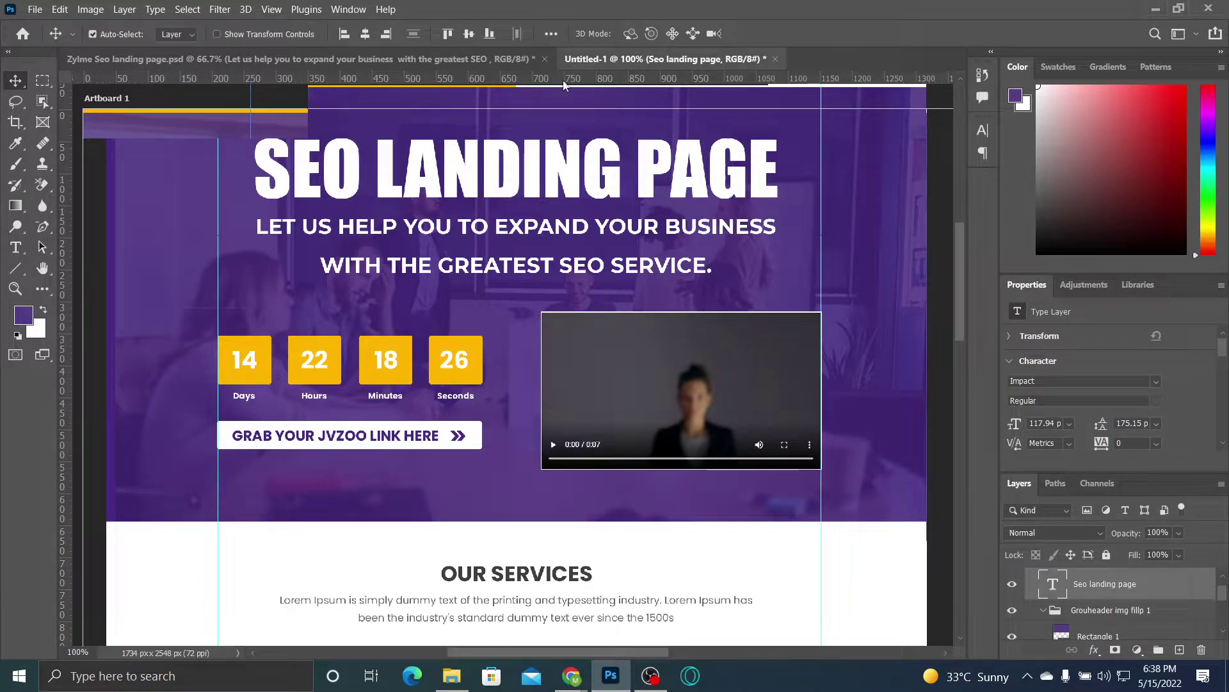
left_click(532, 114)
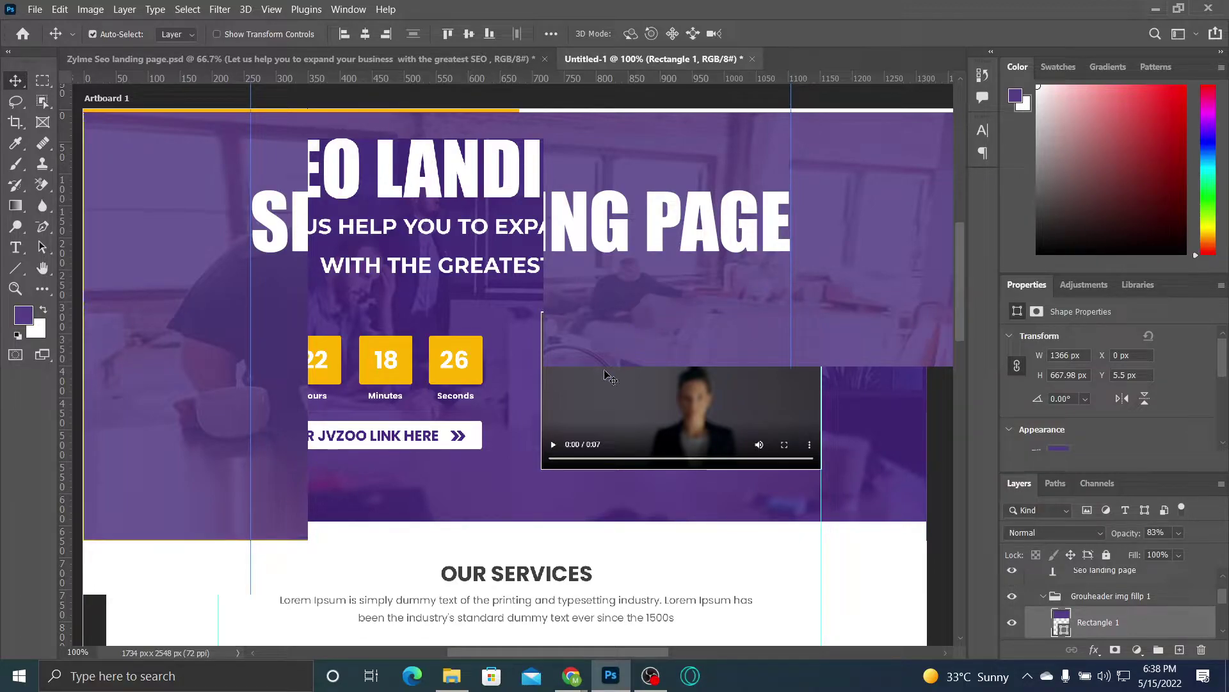
left_click(464, 60)
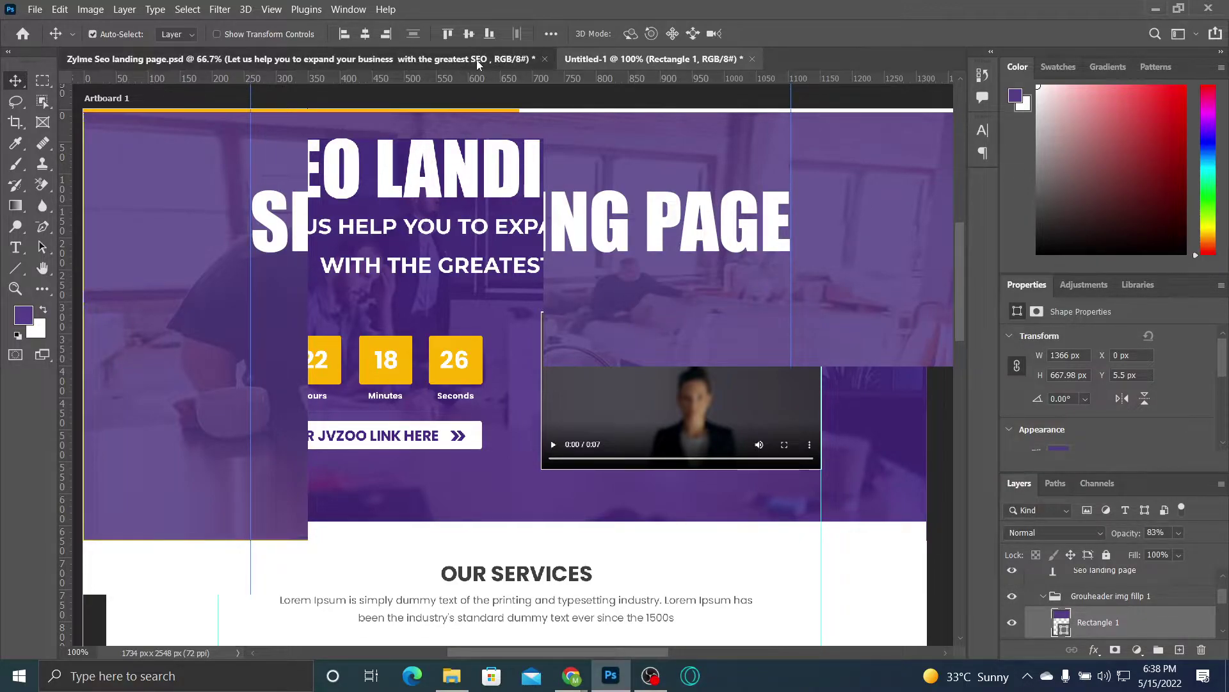
left_click(619, 58)
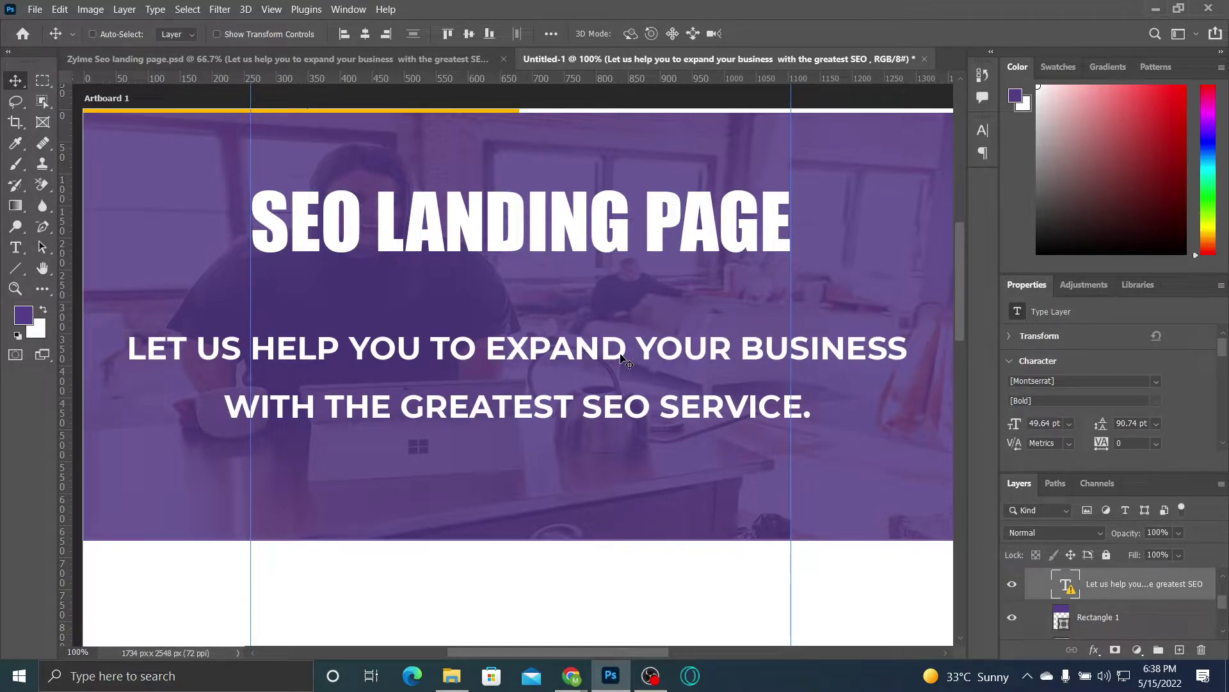
Step: Transform the subheading despite its missing font, scaling it to about 69% between the guides and moving it directly beneath the heading
left_click(305, 378)
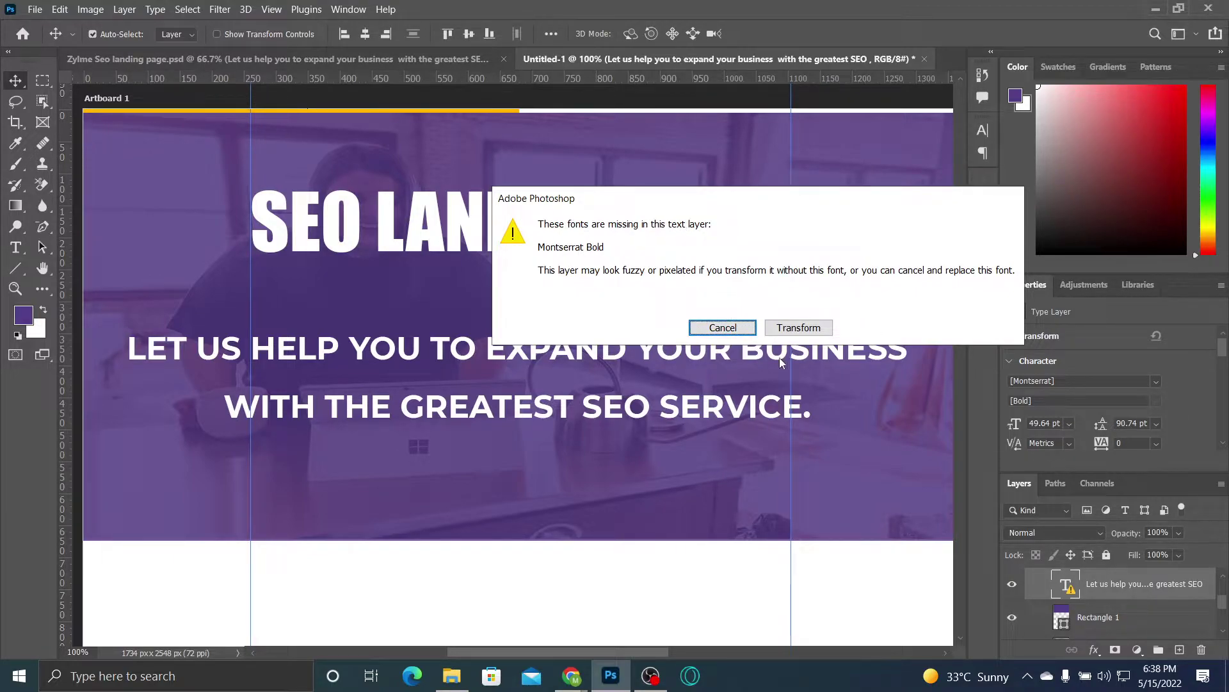
left_click(794, 327)
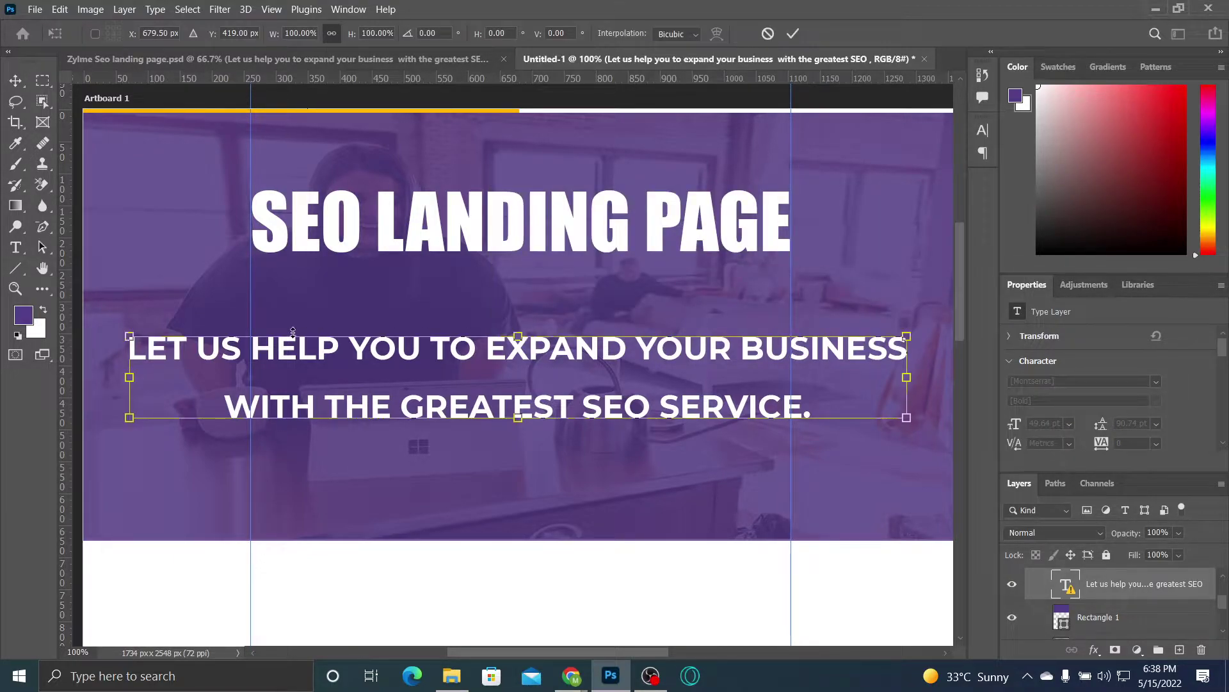
left_click_drag(130, 336, 250, 349)
left_click_drag(901, 354, 791, 363)
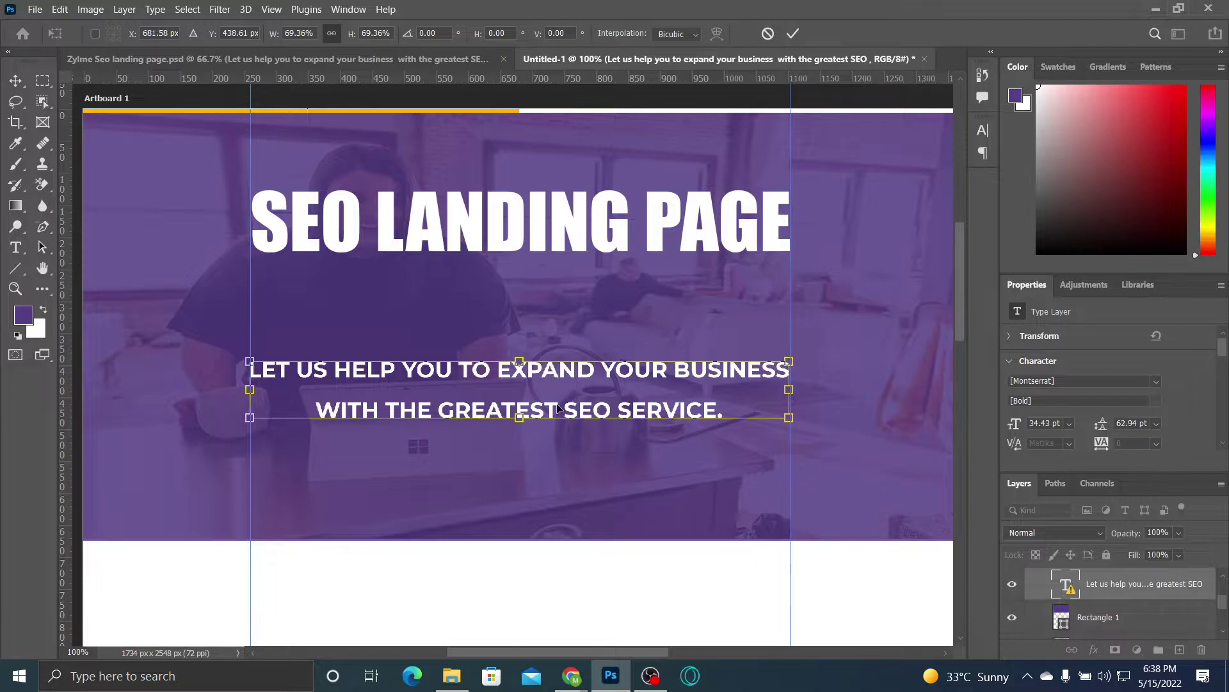
left_click_drag(555, 408, 552, 309)
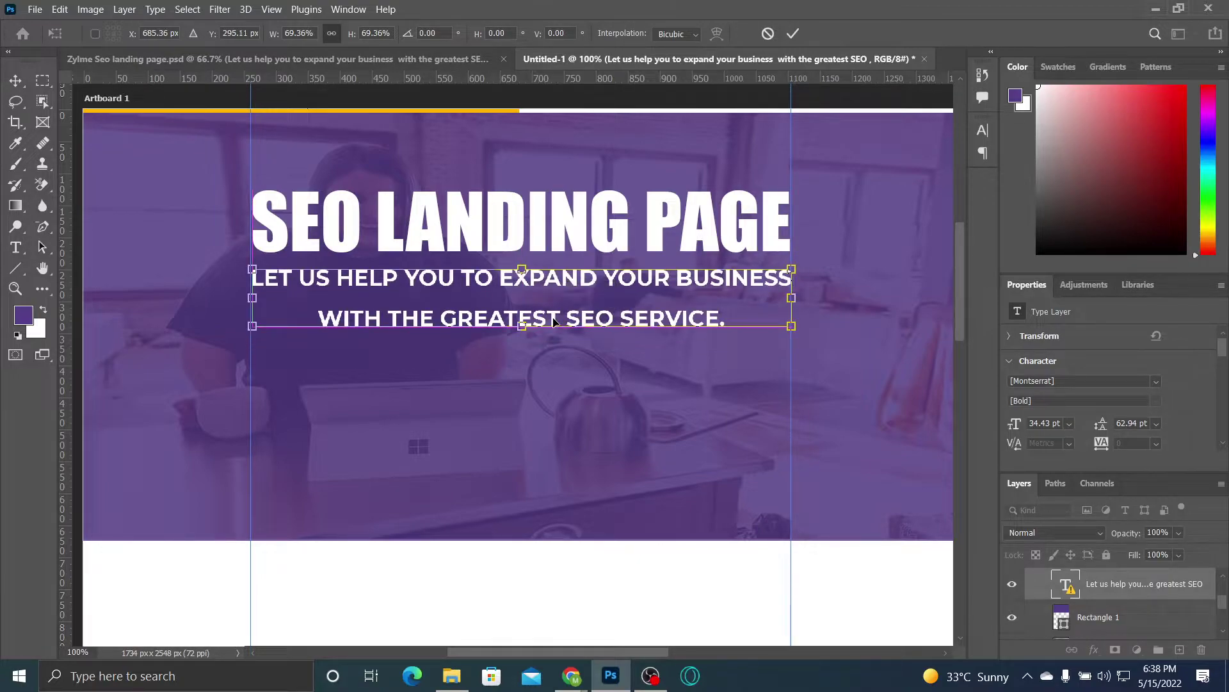
left_click(794, 35)
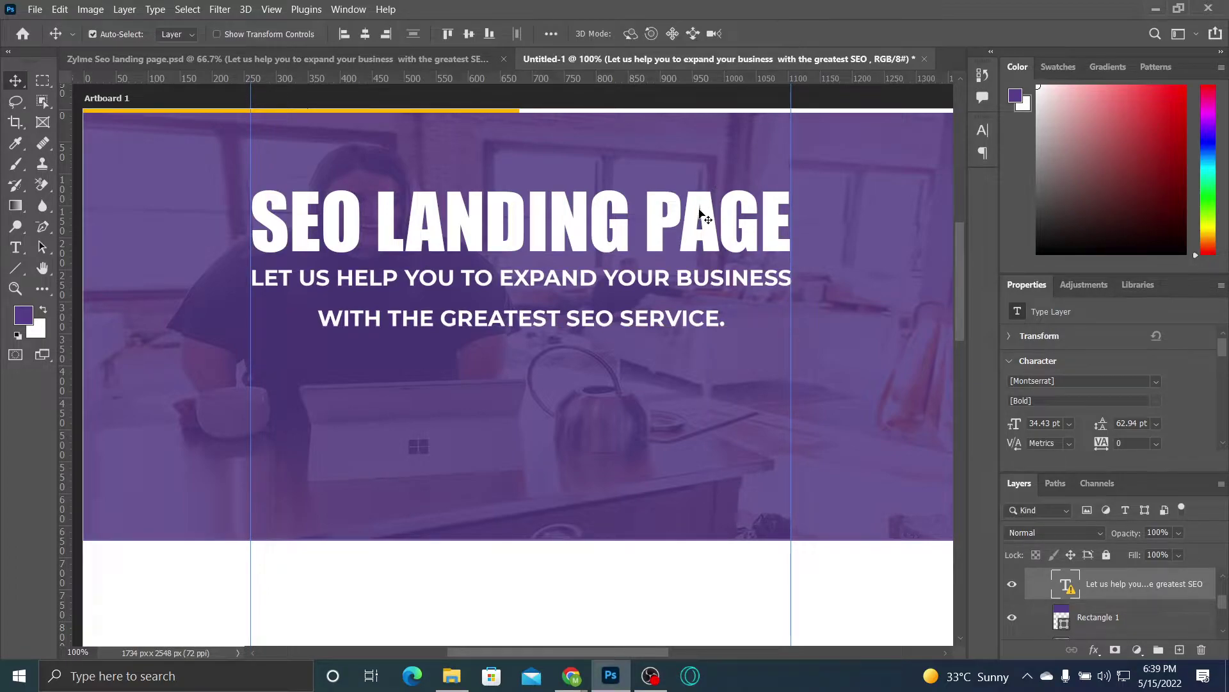
Step: Scale the "SEO LANDING PAGE" heading down to about 107 pt, keeping it centred between the guides
left_click(699, 221)
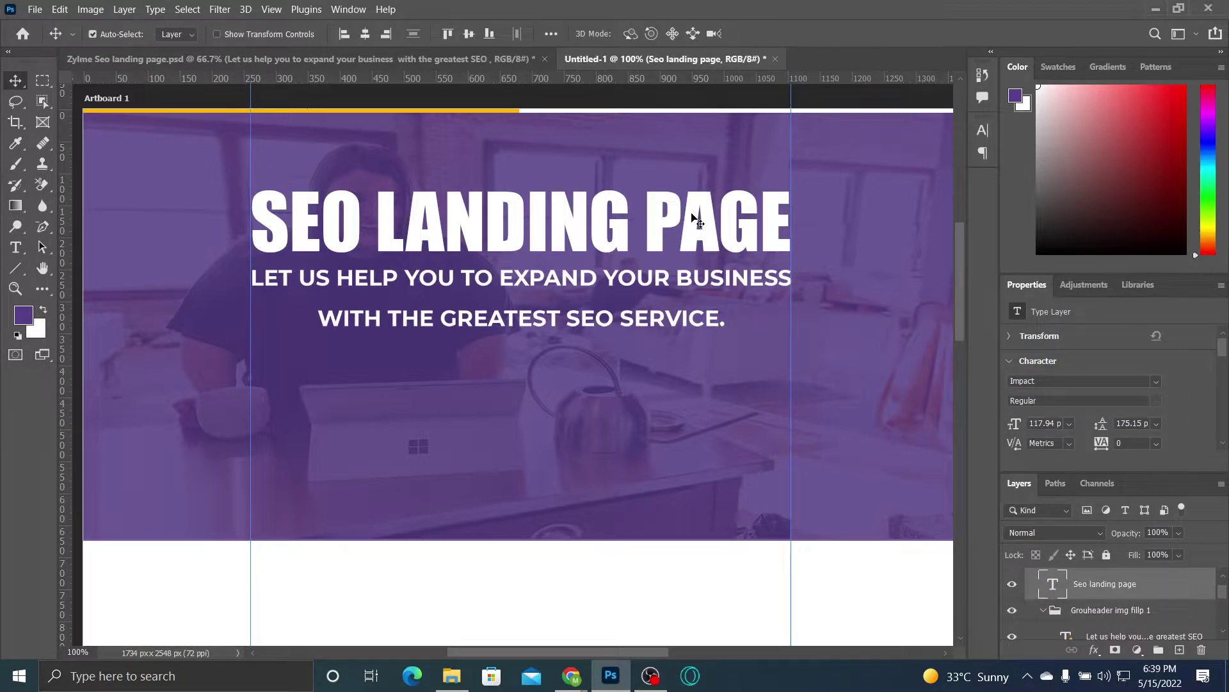
key("ctrl+t")
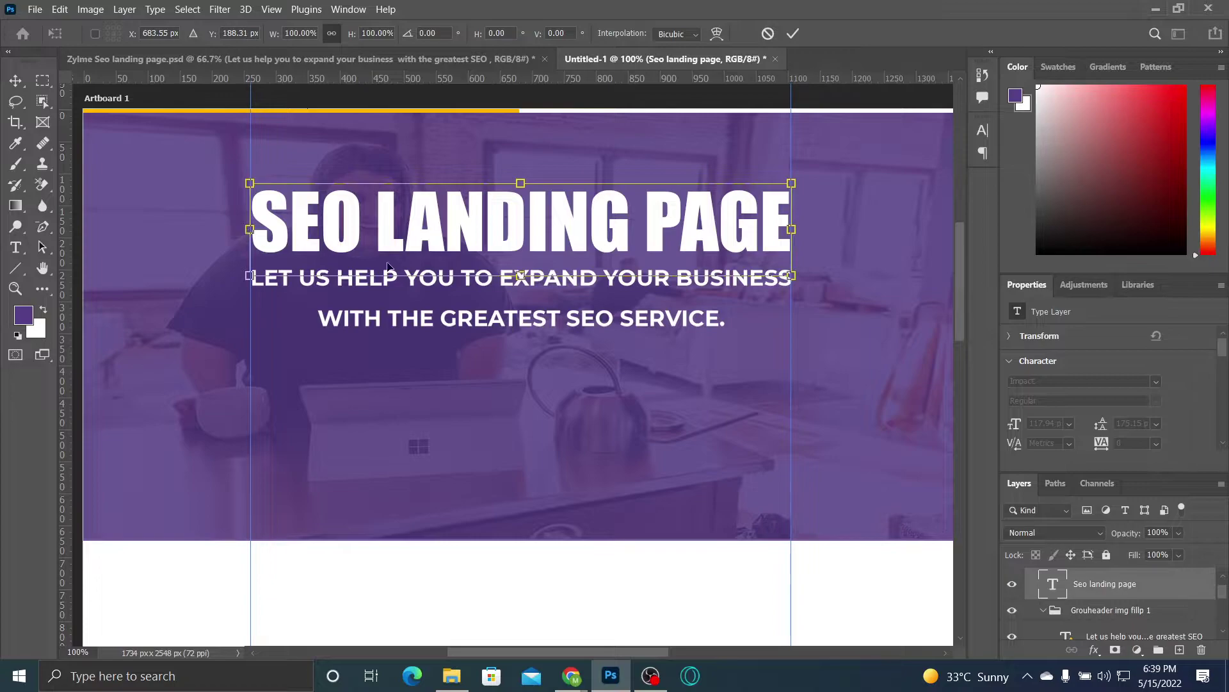
left_click_drag(522, 275, 521, 267)
left_click(793, 33)
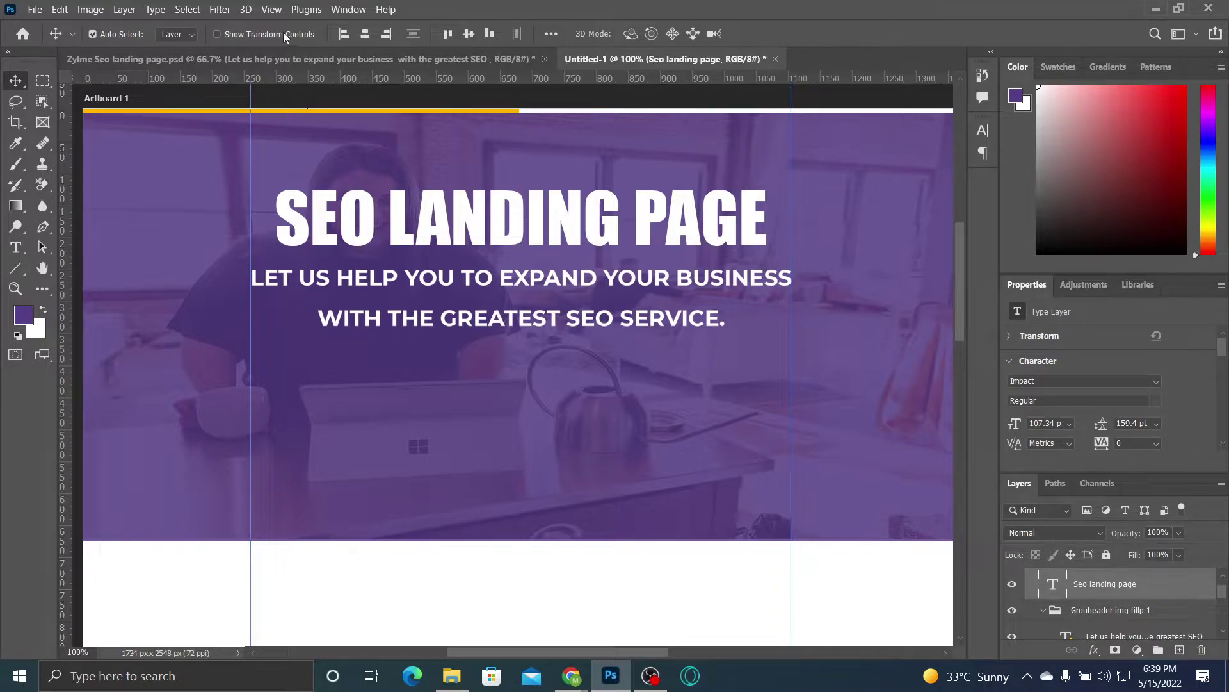
Step: Compare with the reference design and scale the two-line subheading in Untitled-1 down to about 84%, narrower than the heading
left_click(283, 59)
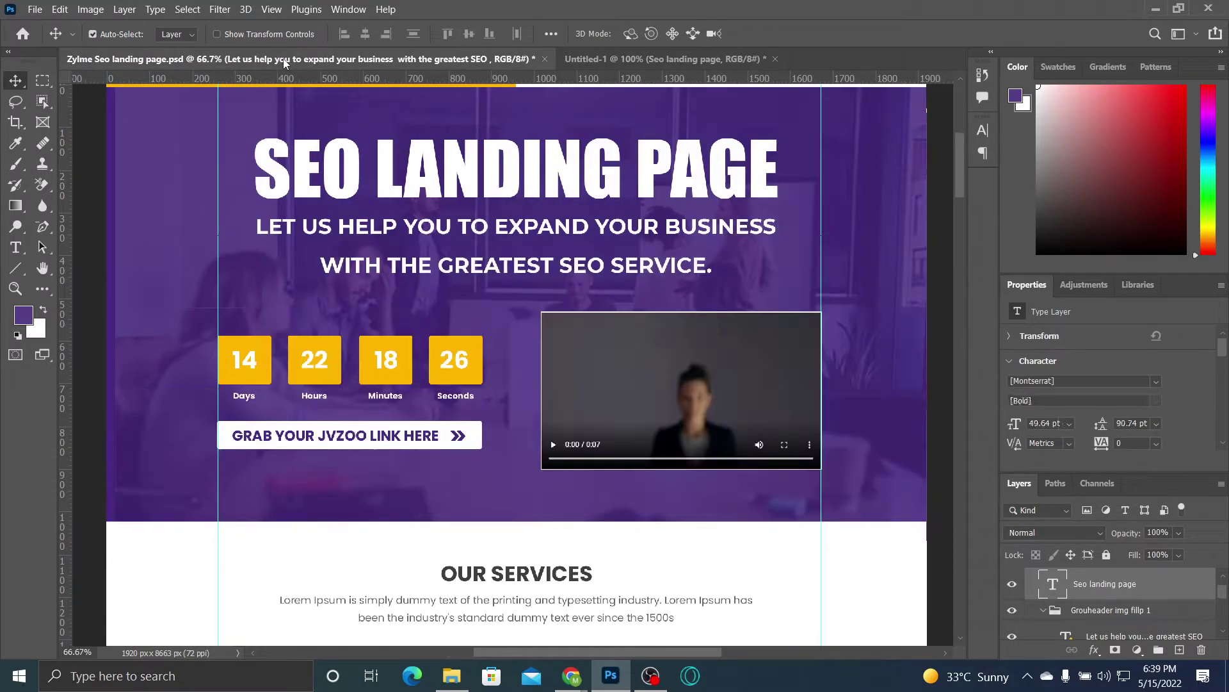
left_click(575, 56)
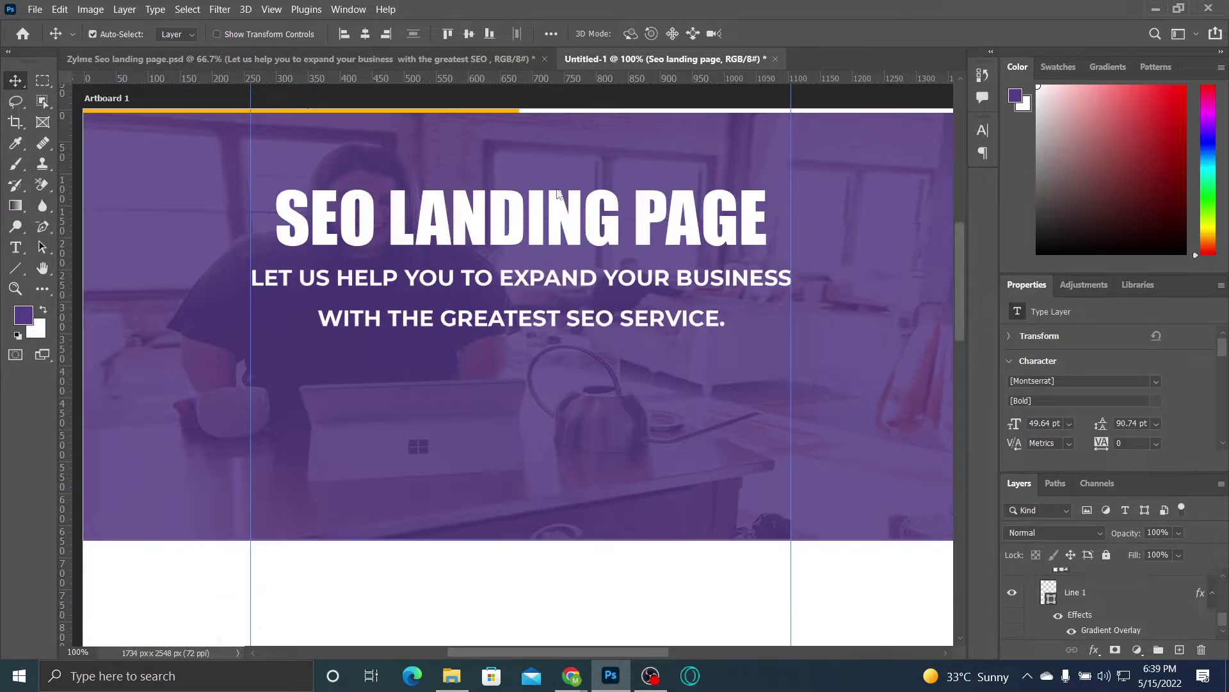
left_click(569, 283)
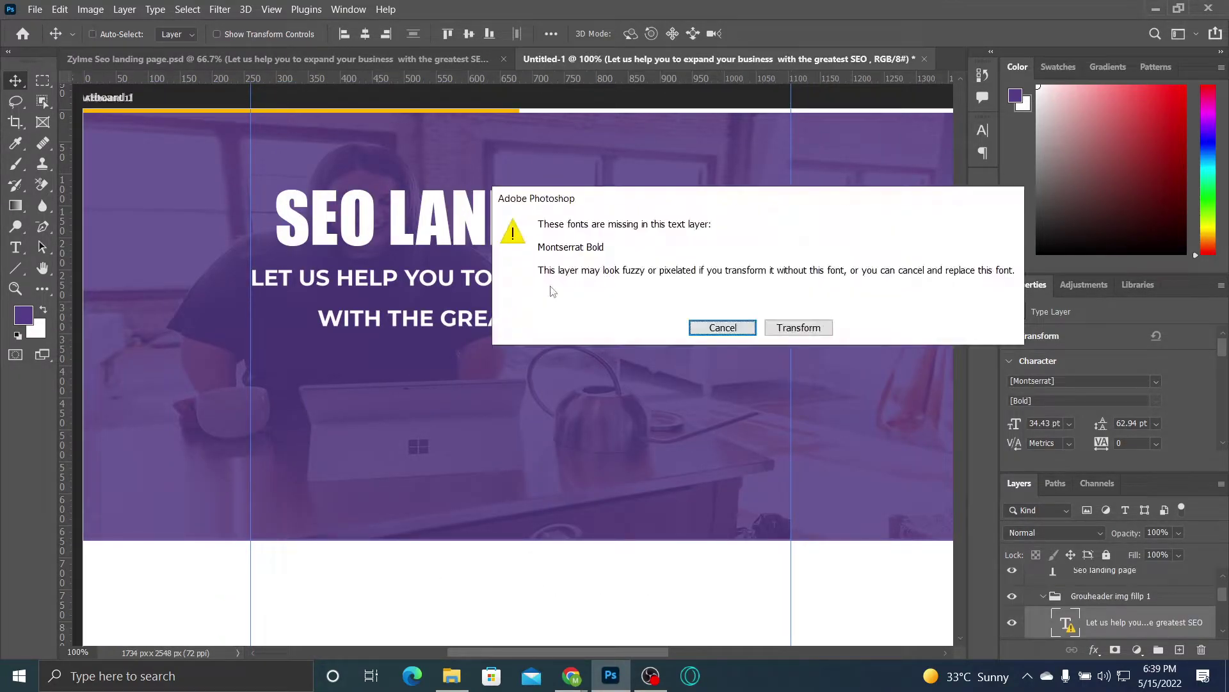
left_click(743, 327)
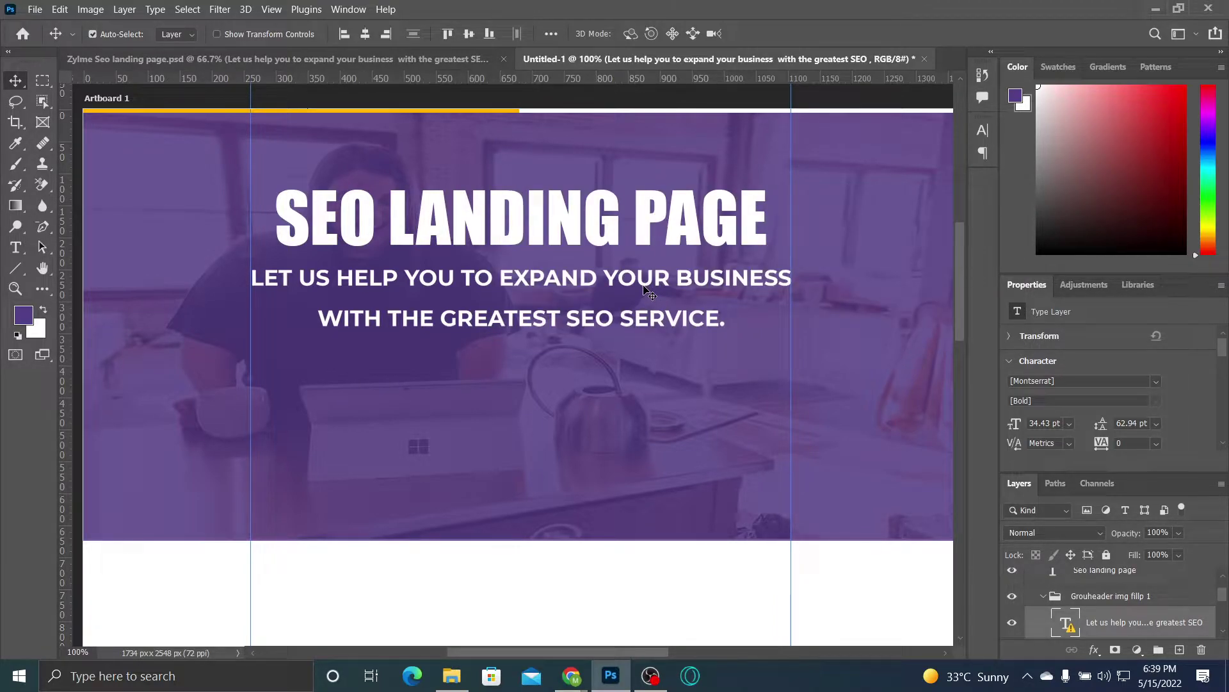
key("ctrl+t")
left_click(800, 327)
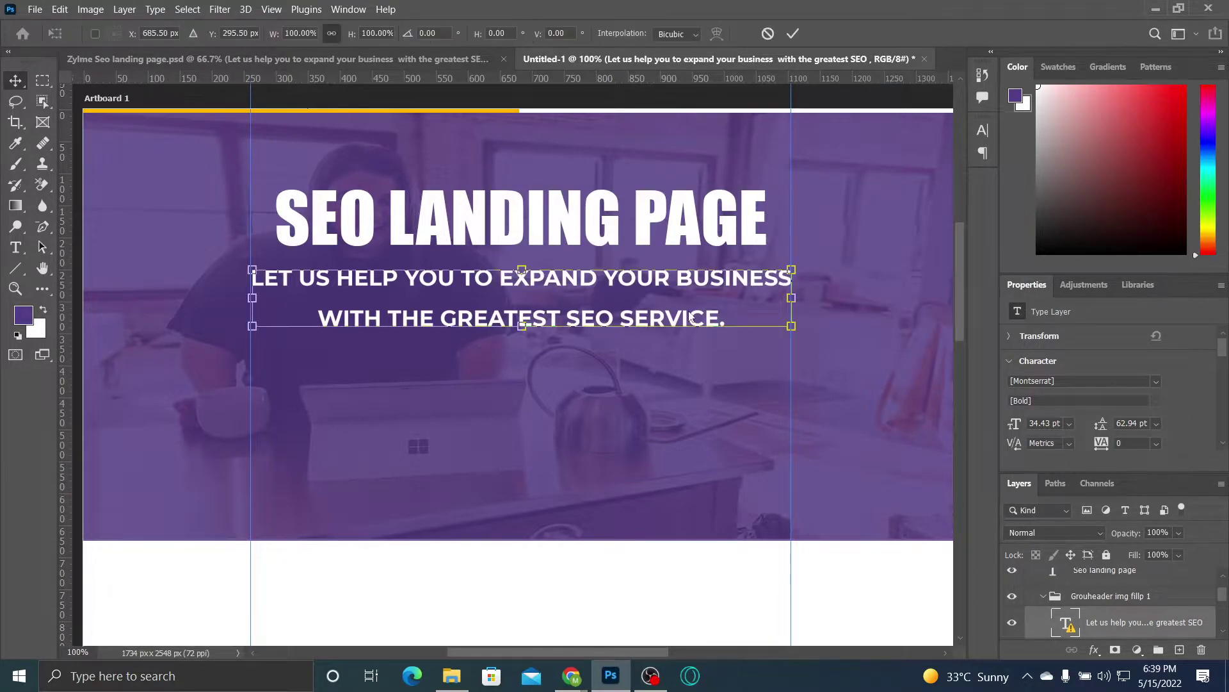
mouse_move(526, 331)
left_mouse_down()
mouse_move(544, 336)
mouse_move(557, 314)
mouse_move(529, 323)
left_mouse_up()
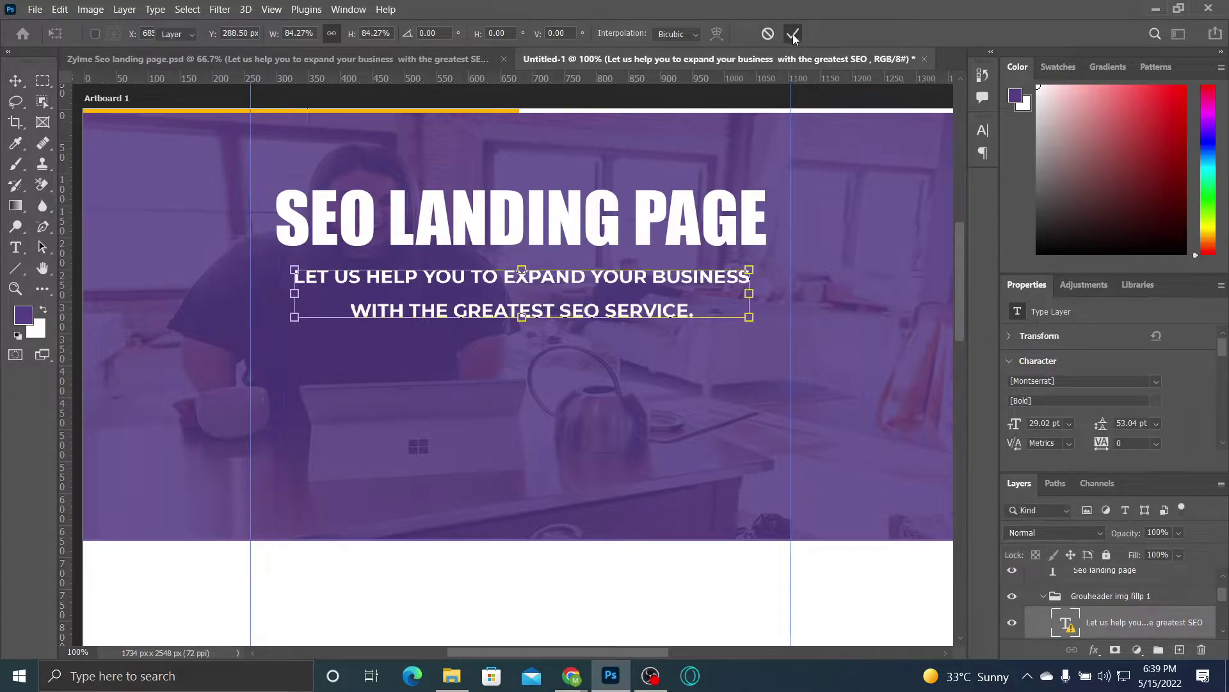
left_click(794, 36)
Step: Reduce the "SEO LANDING PAGE" heading to about 96%, slightly wider than the subheading below it
left_click(678, 244)
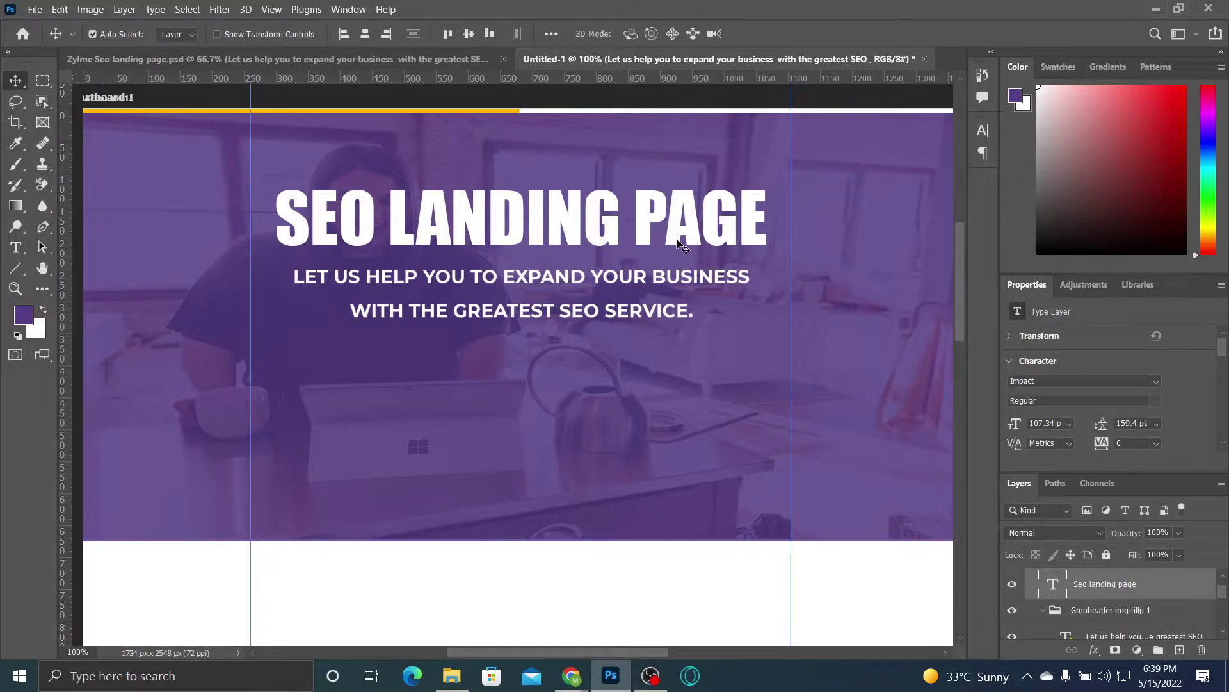
key("ctrl+t")
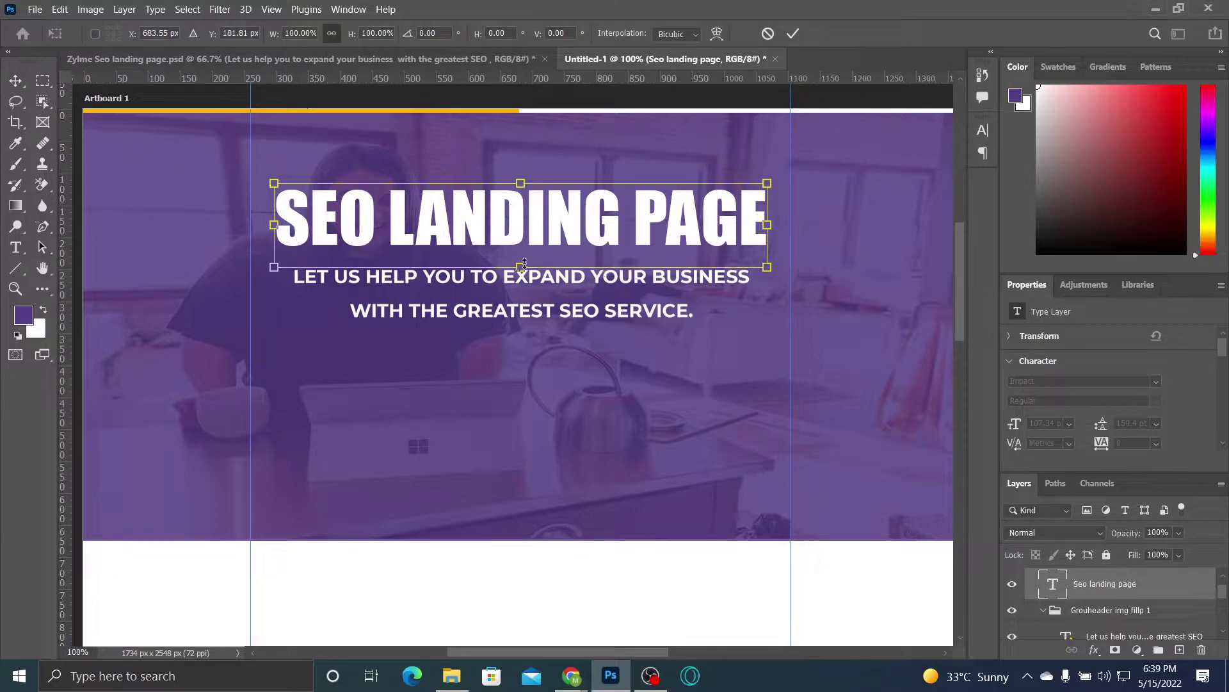
left_click_drag(521, 266, 521, 261)
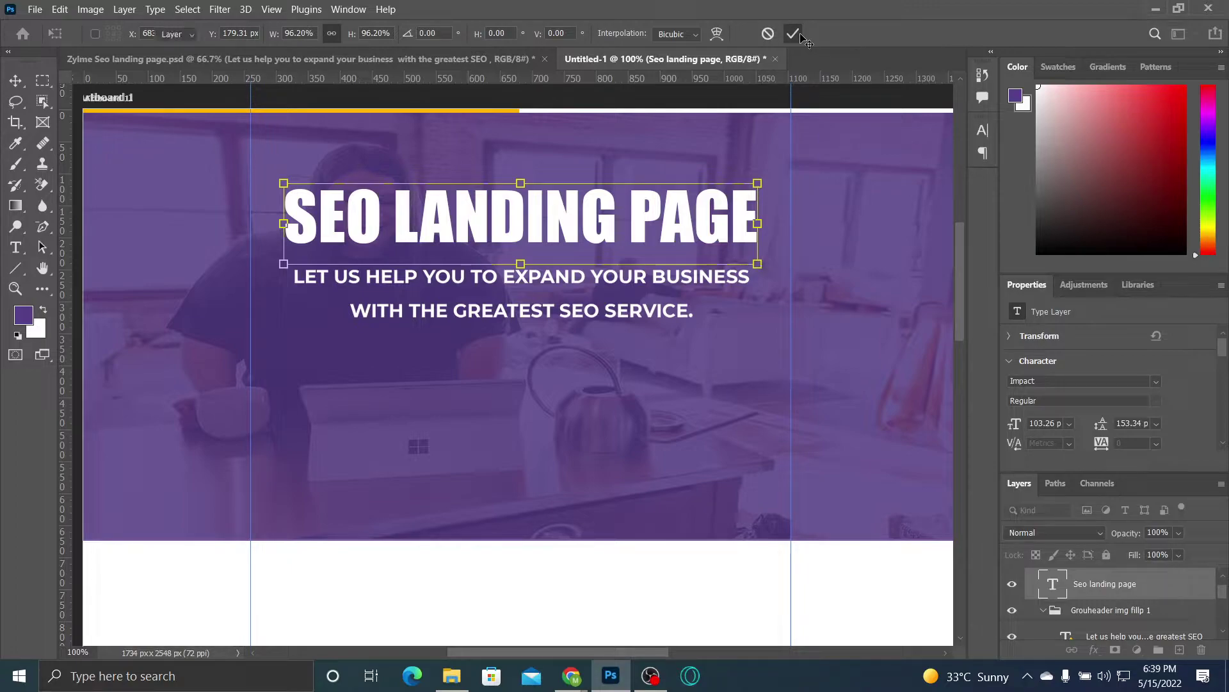
left_click(797, 35)
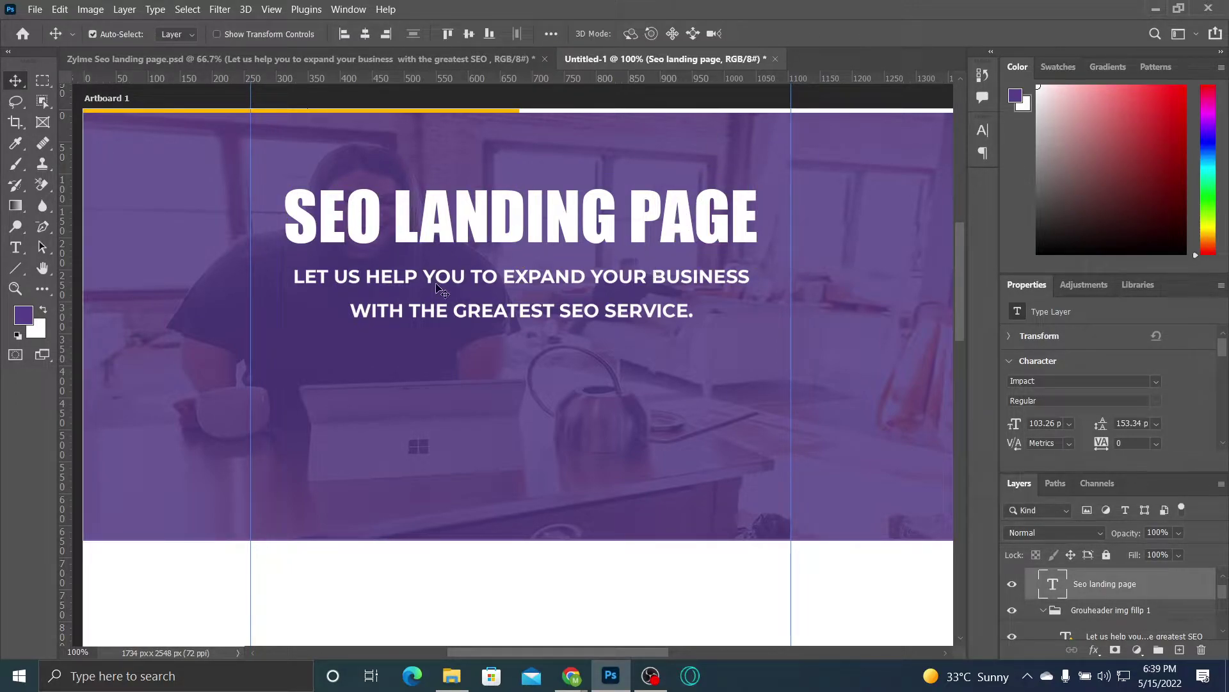
left_click_drag(1222, 596, 1225, 605)
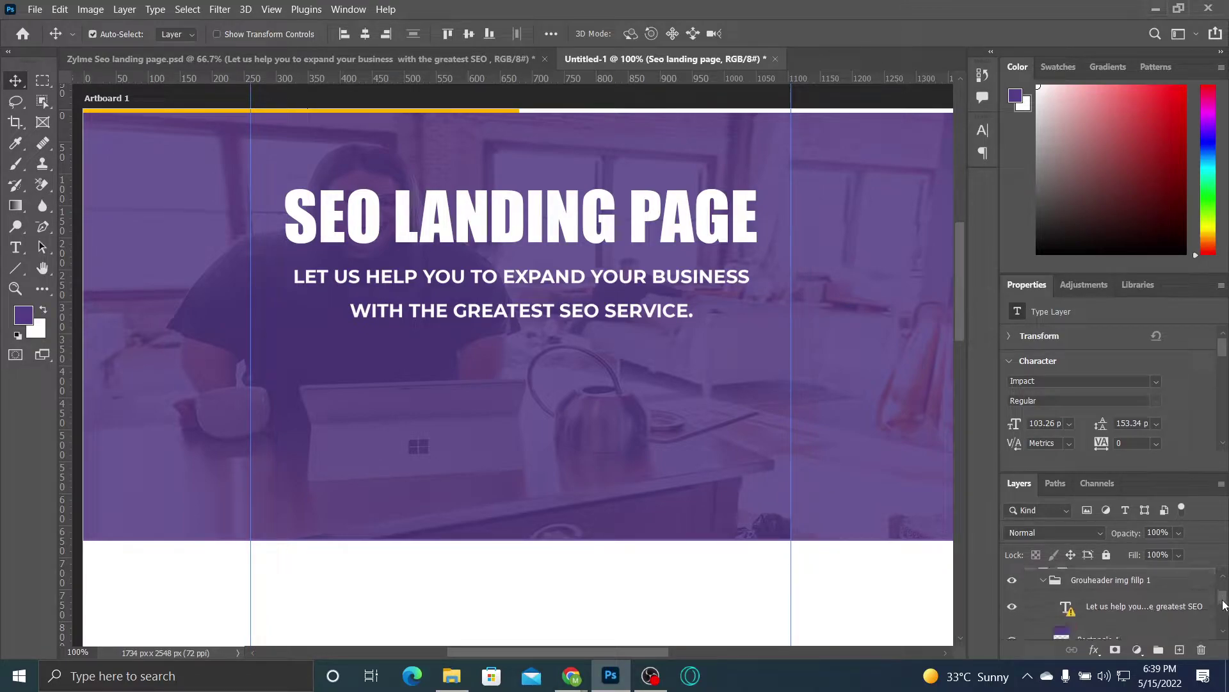
Step: Replace the subheading's missing Montserrat Bold font with the default Myriad Pro and set its style to Bold
left_click(1071, 613)
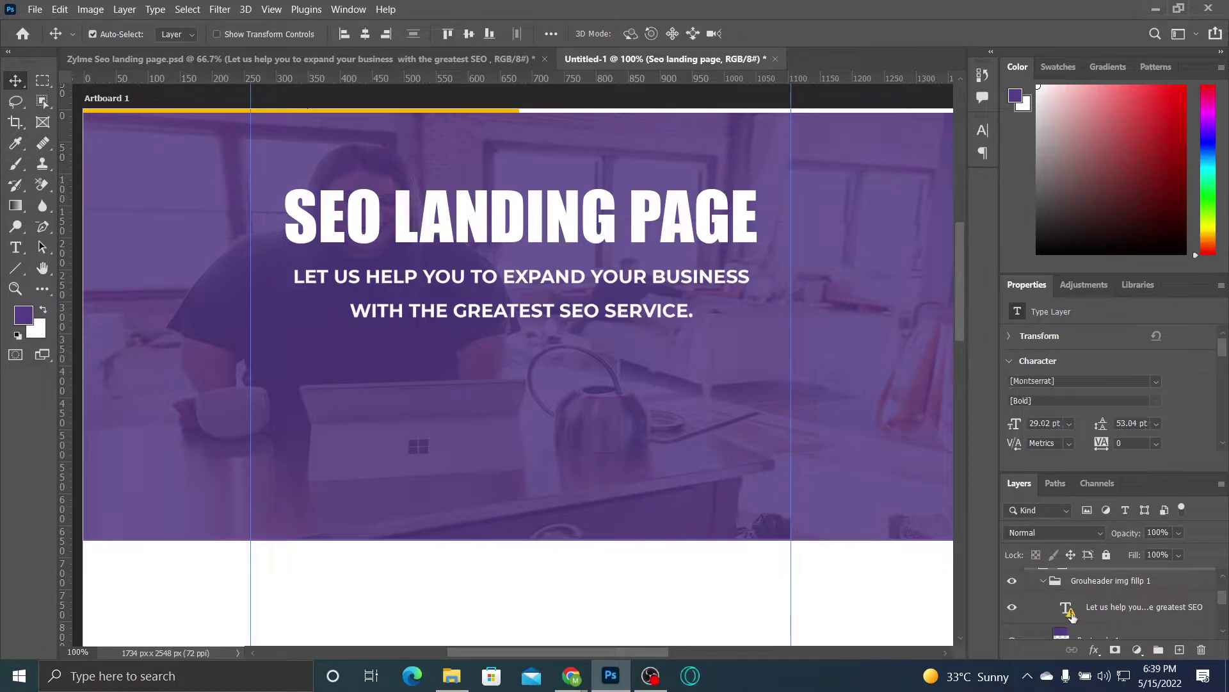
left_click(1073, 614)
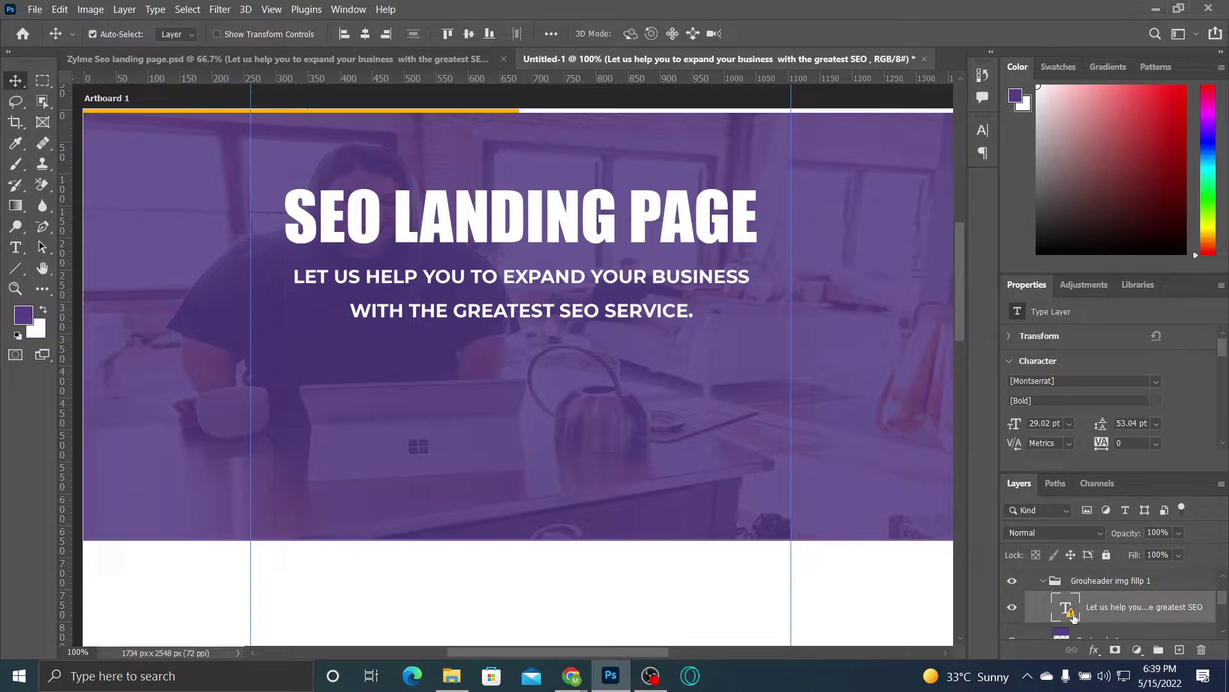
double_click(1073, 616)
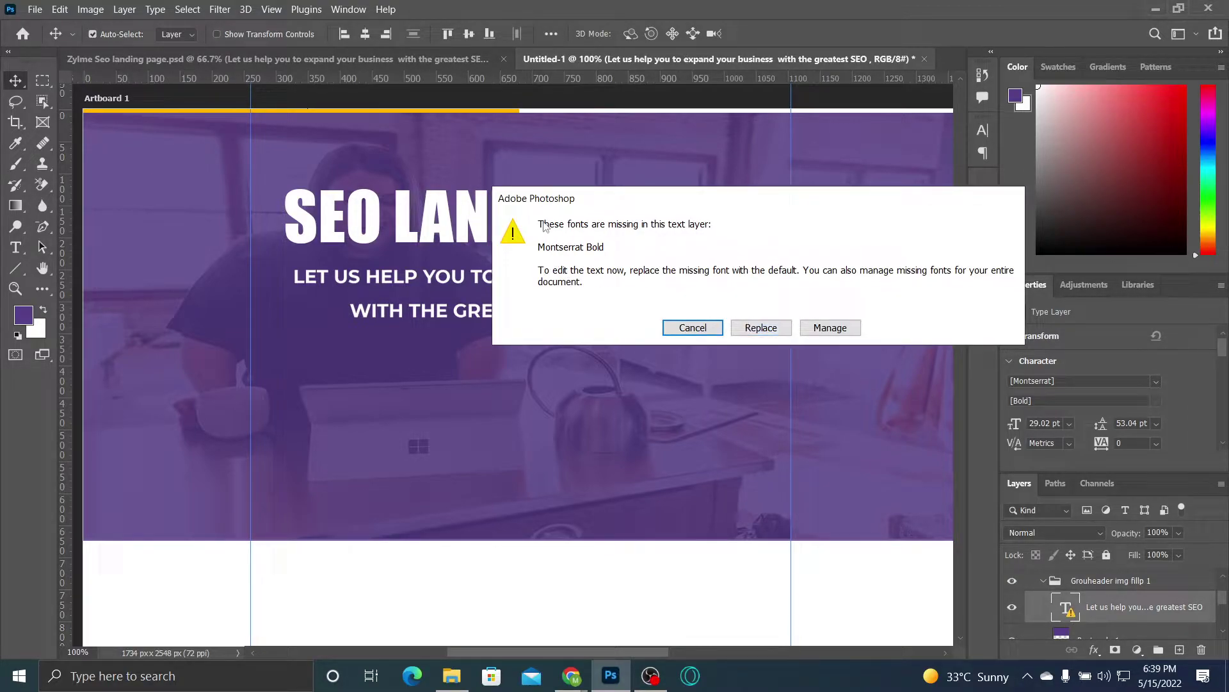
left_click(760, 325)
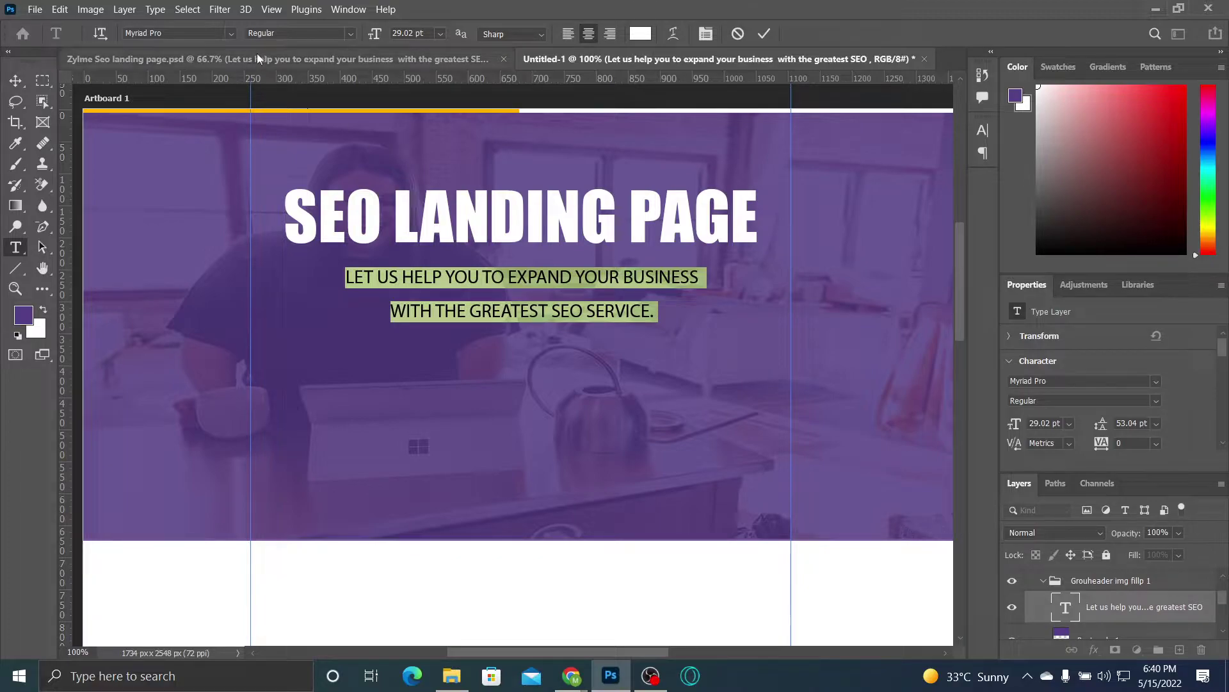
left_click(230, 33)
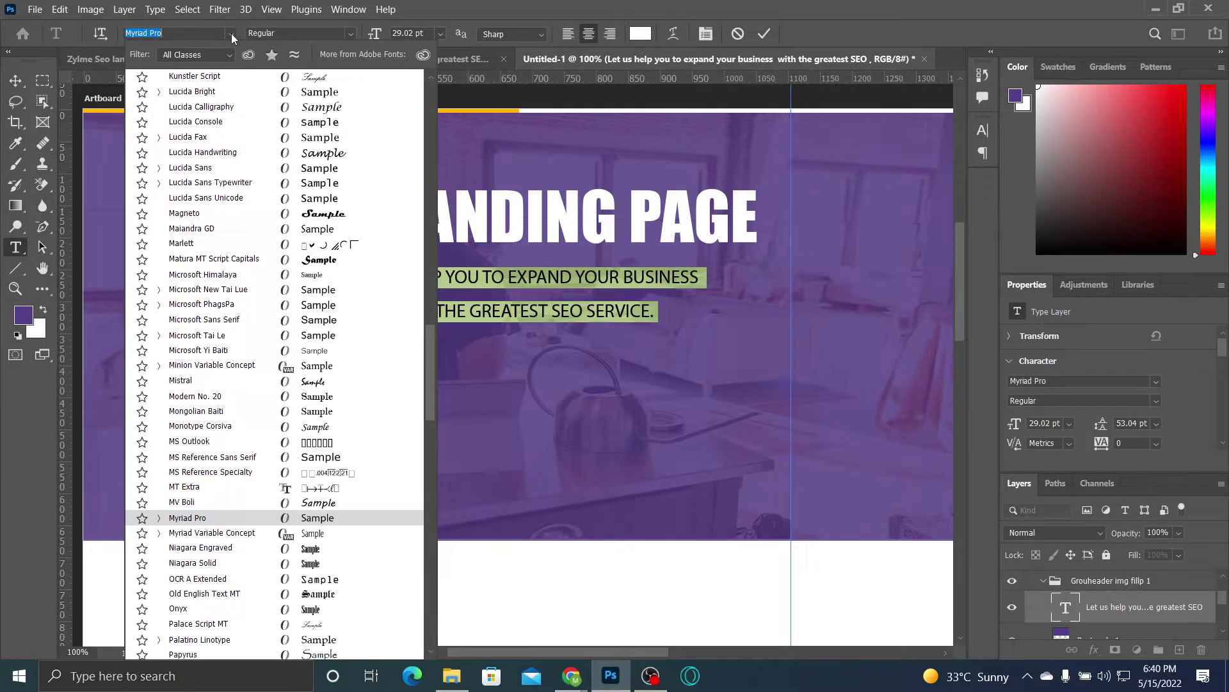
left_click(231, 33)
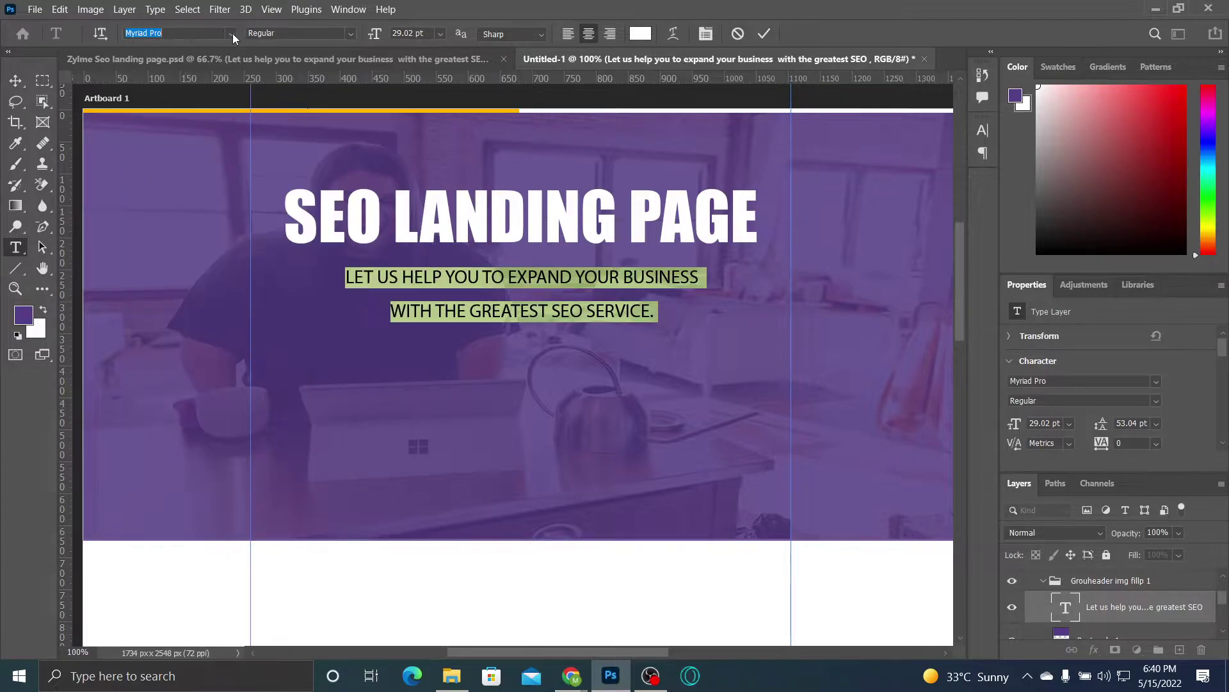
left_click(355, 33)
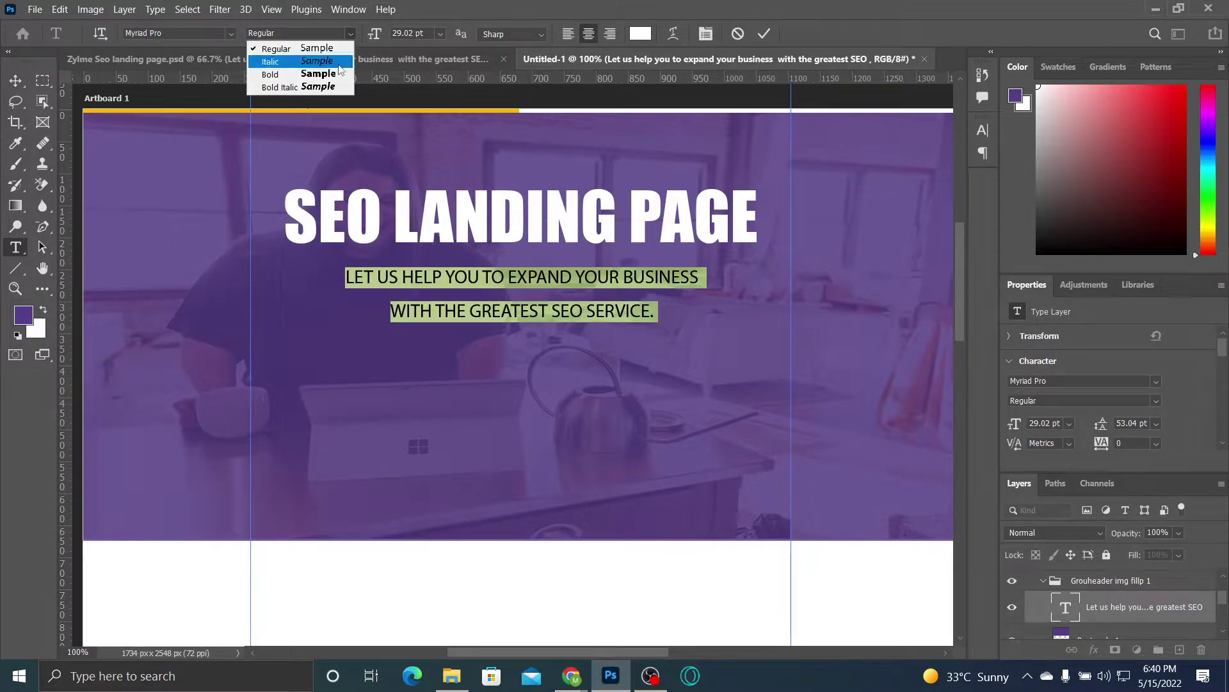
left_click(340, 77)
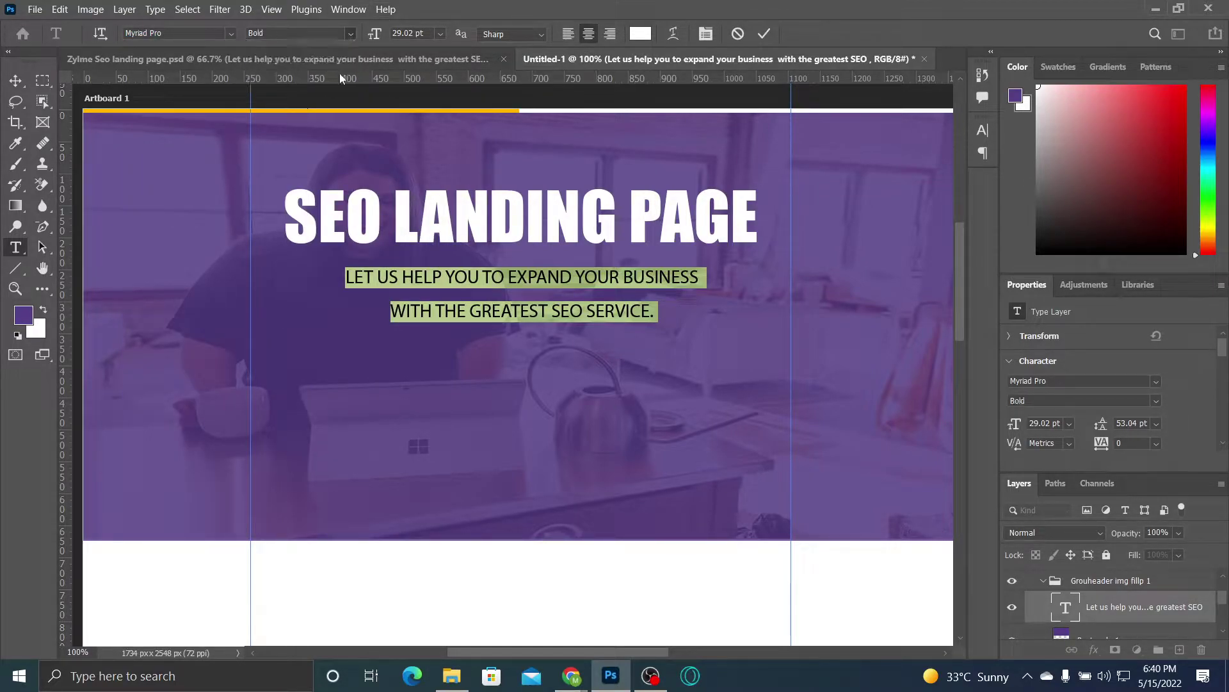
left_click(763, 35)
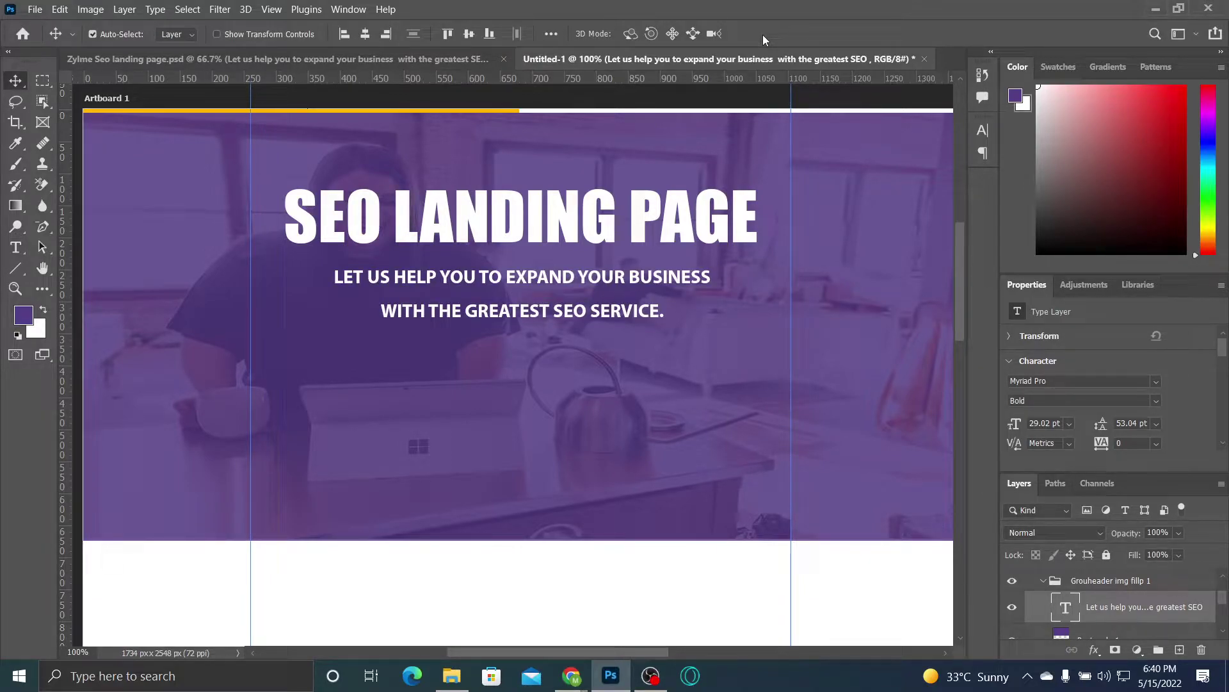
Step: Compare the Untitled-1 header with the reference design, examining the countdown boxes and video beneath the subheading
left_click(402, 57)
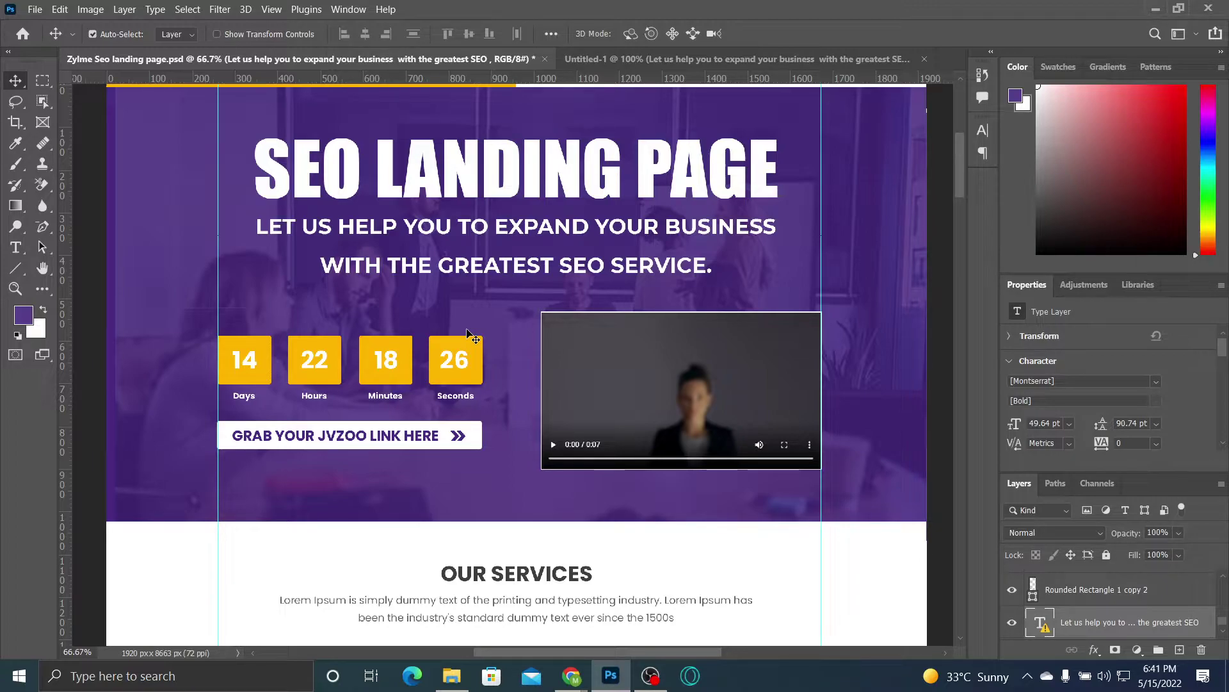
left_click(656, 60)
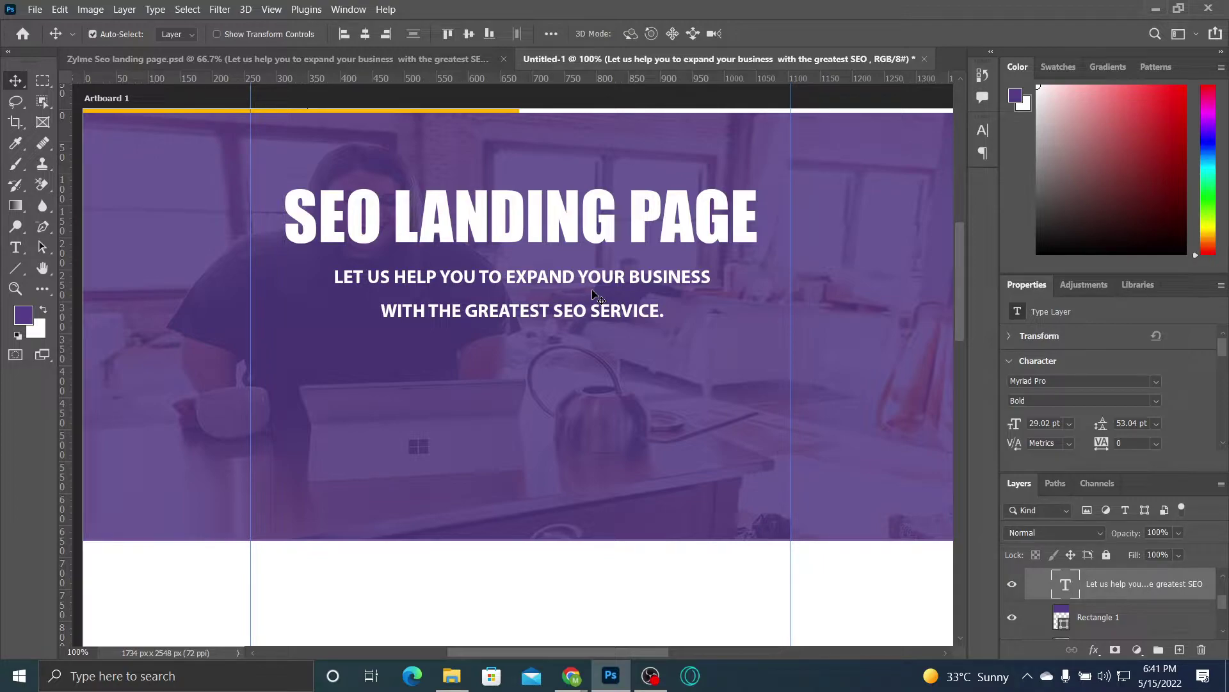
left_click_drag(614, 376, 562, 344)
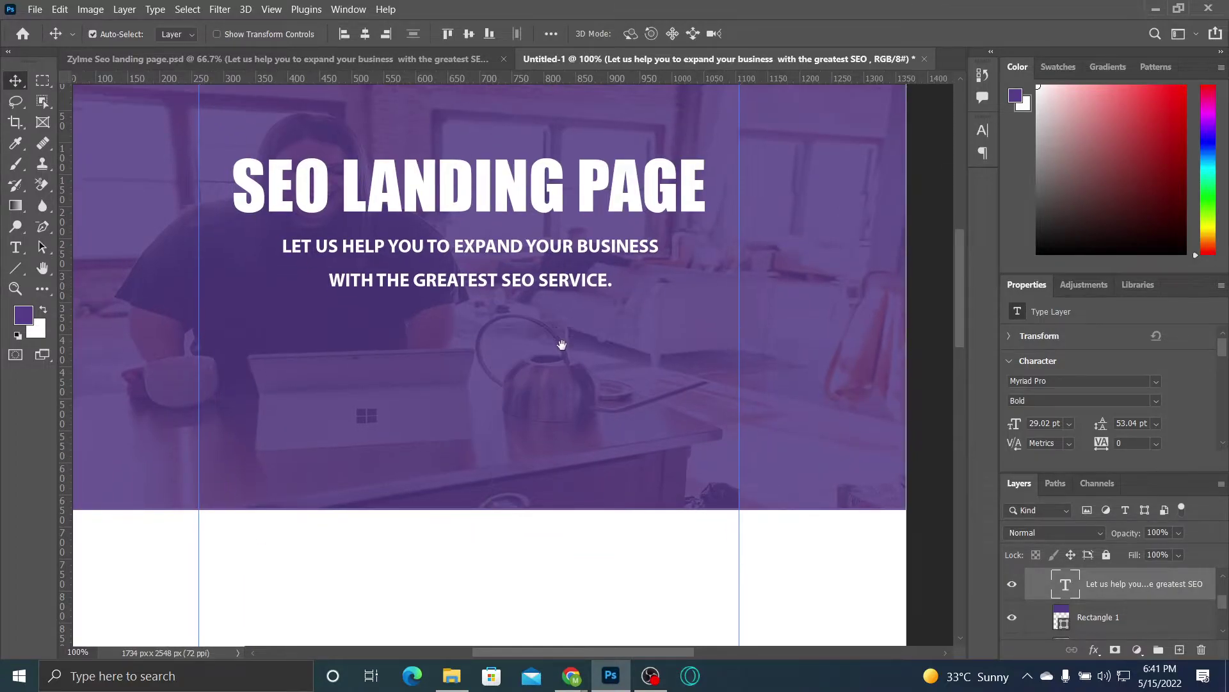
left_click(316, 67)
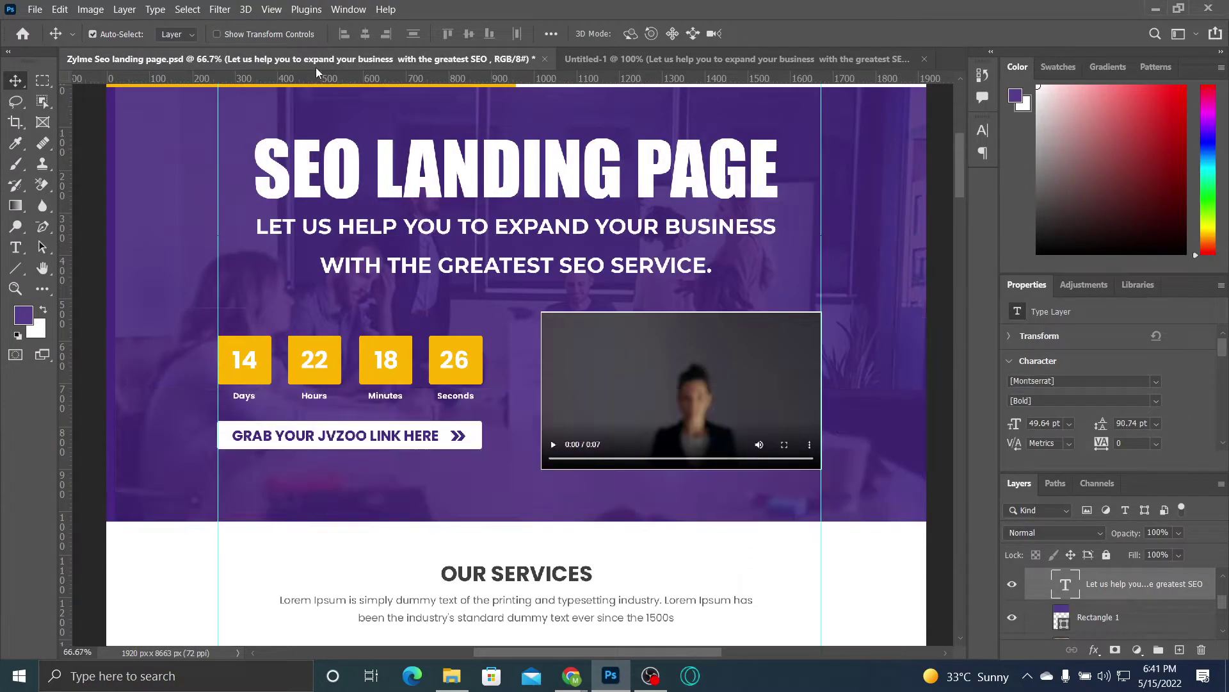
left_click(572, 58)
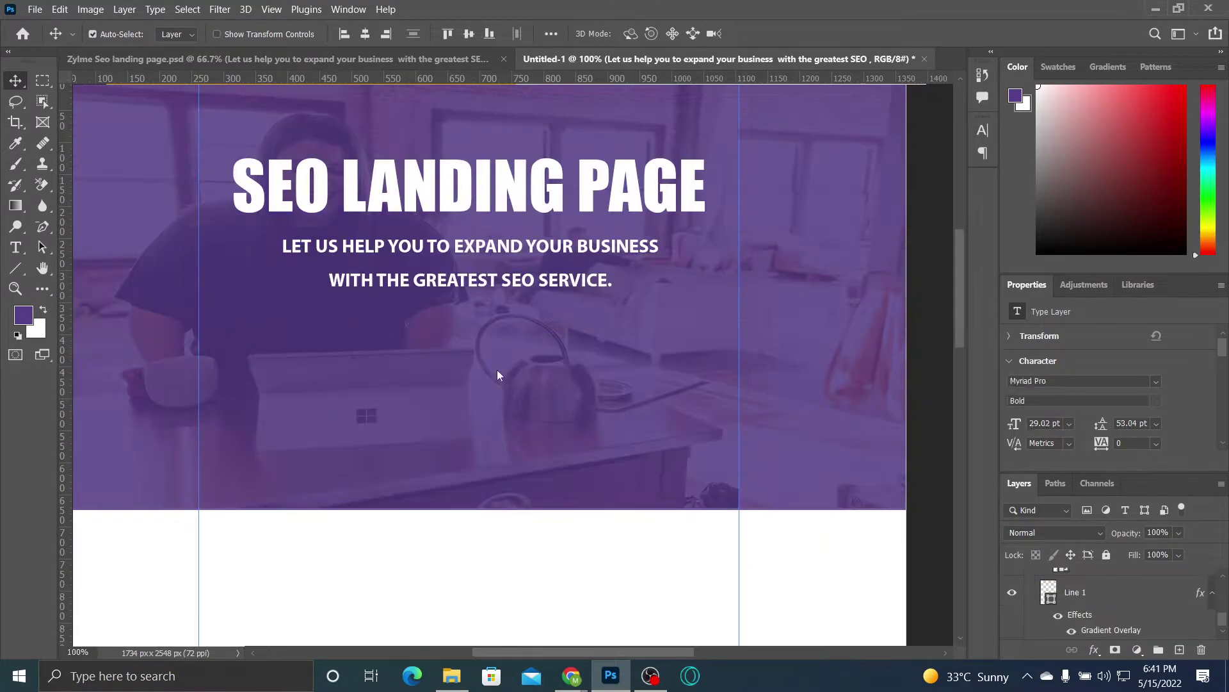
left_click_drag(445, 436, 442, 413)
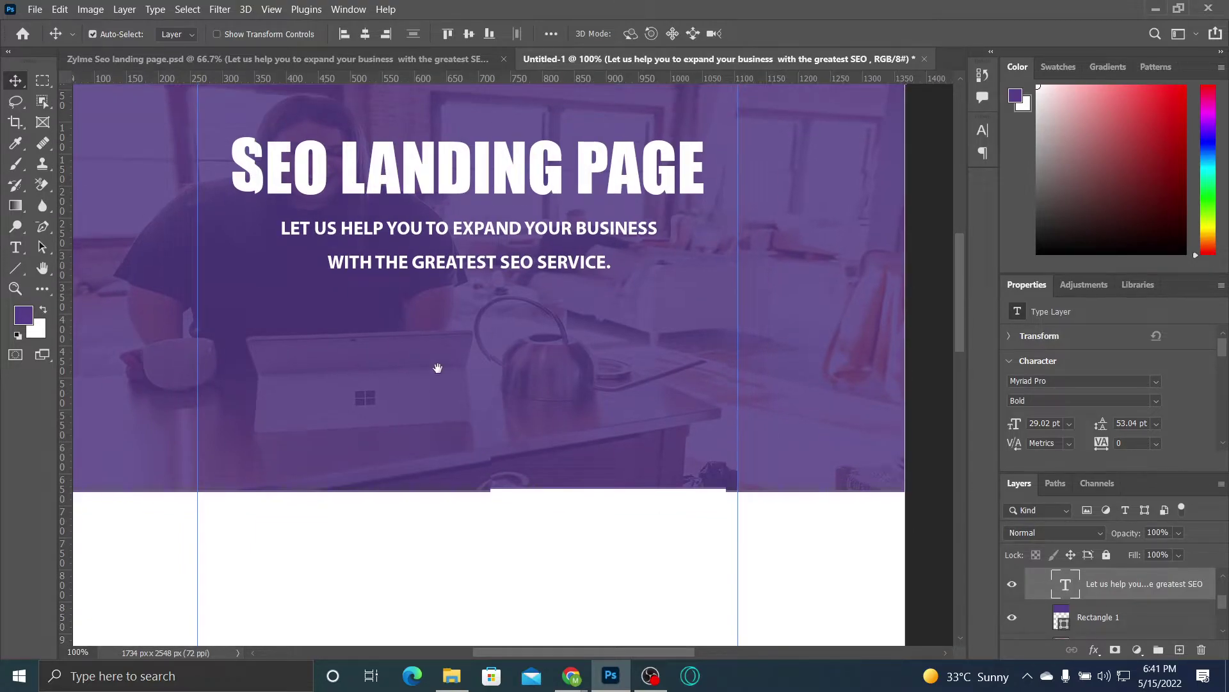
left_click(384, 64)
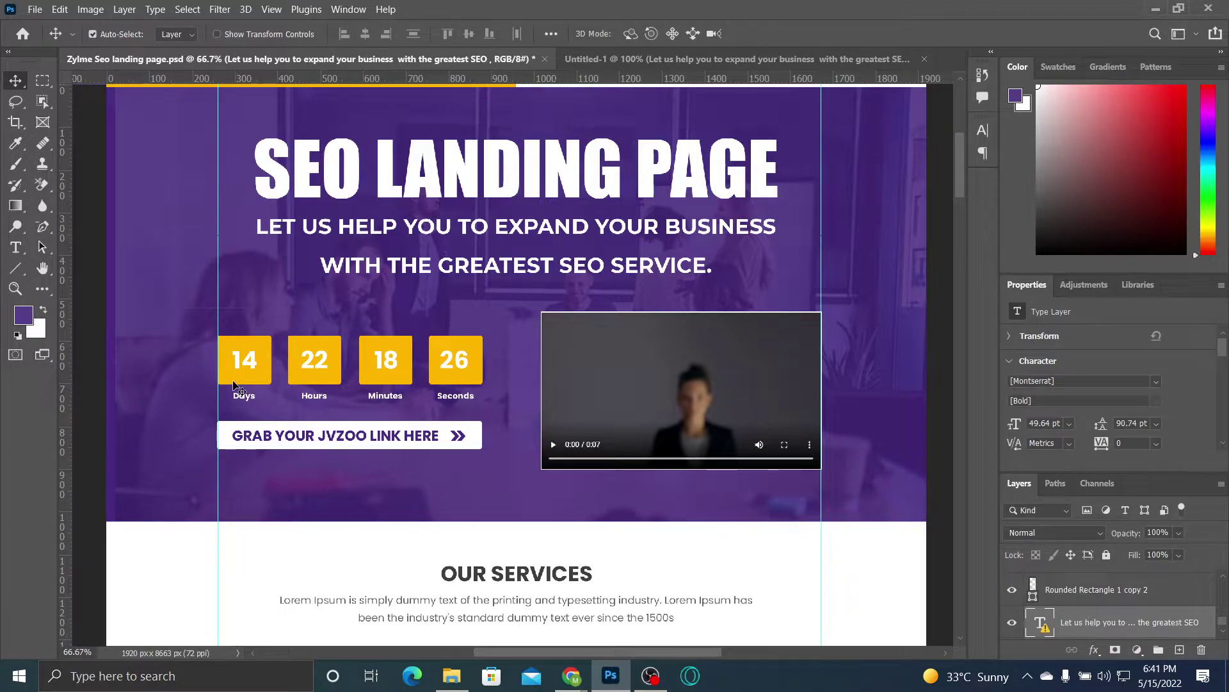
Step: Draw a rectangle in Untitled-1 from the left guide, below the subheading, and shorten it to about 92 by 78 px
left_click(573, 58)
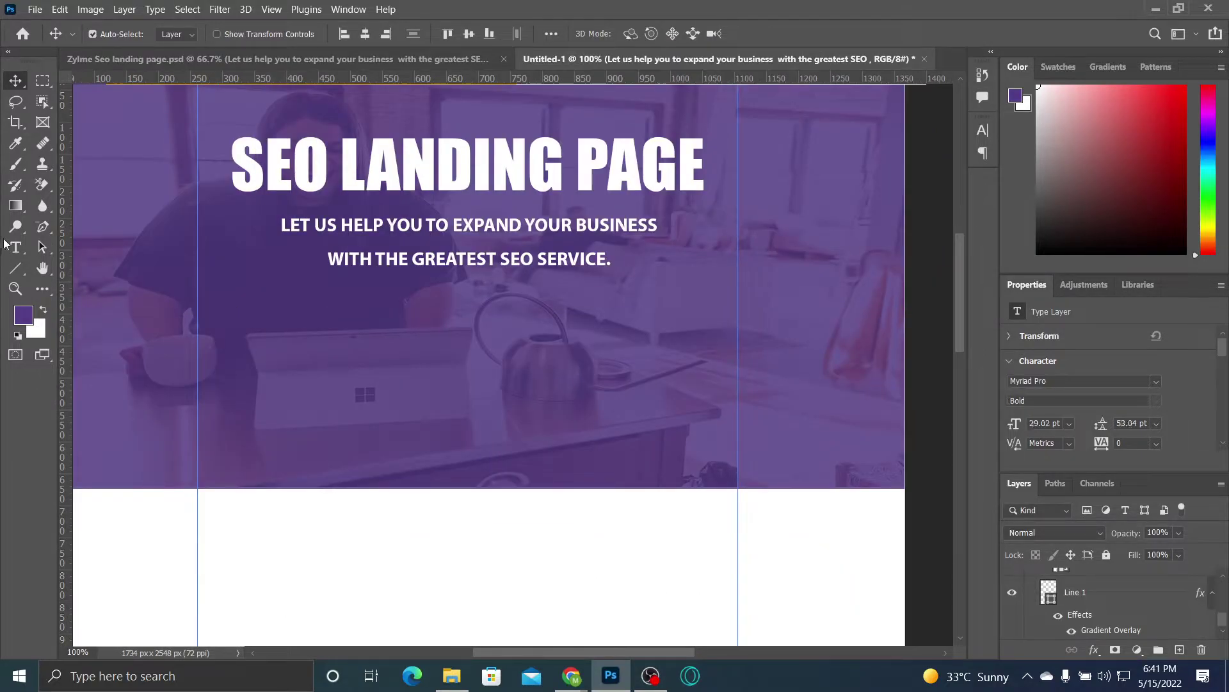
right_click(15, 268)
left_click(90, 267)
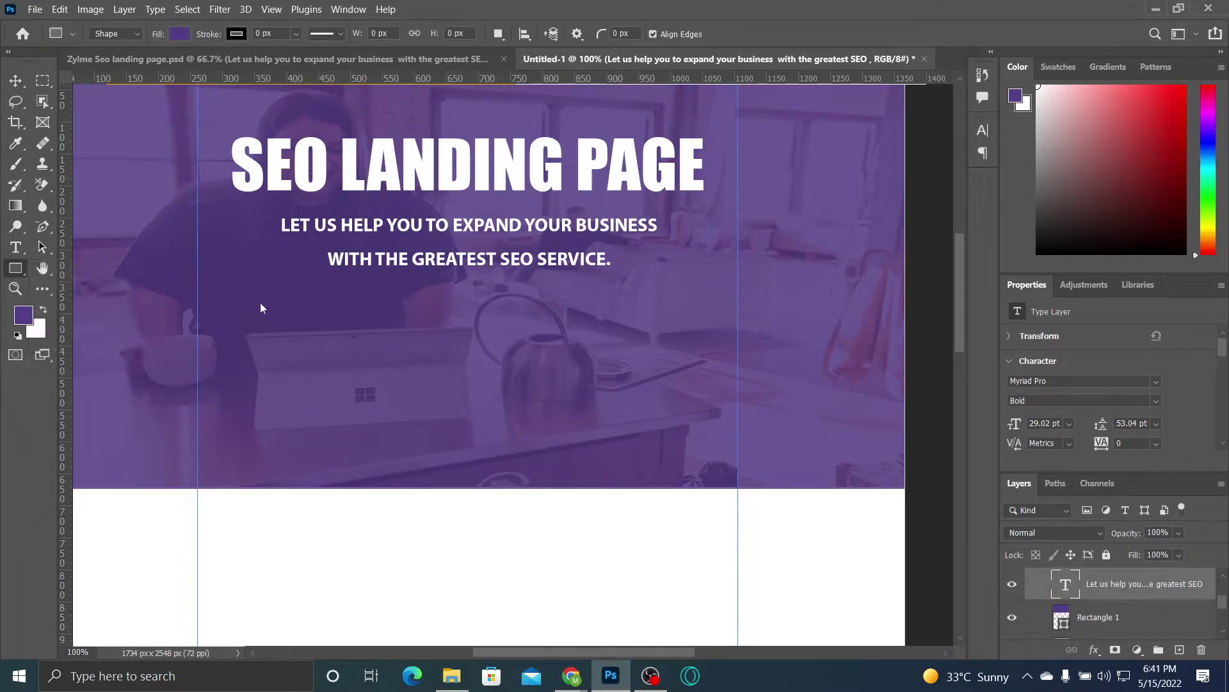
right_click(14, 276)
left_click(90, 268)
left_click_drag(198, 308, 256, 366)
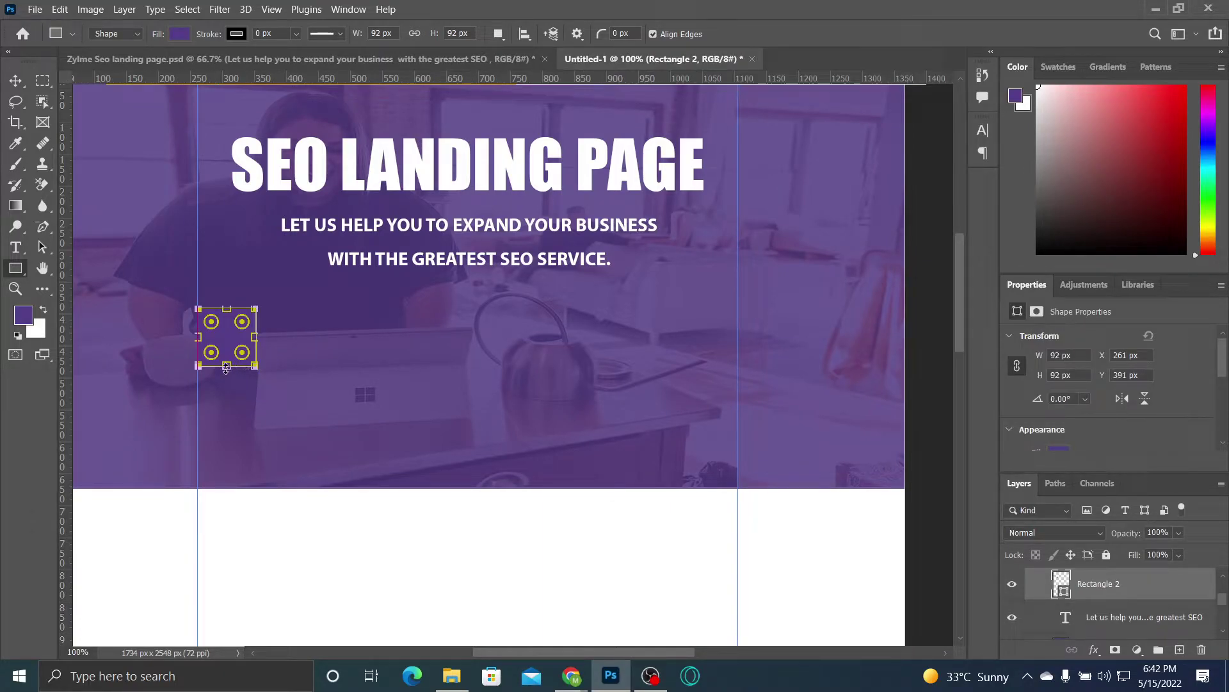
left_click_drag(226, 368, 226, 357)
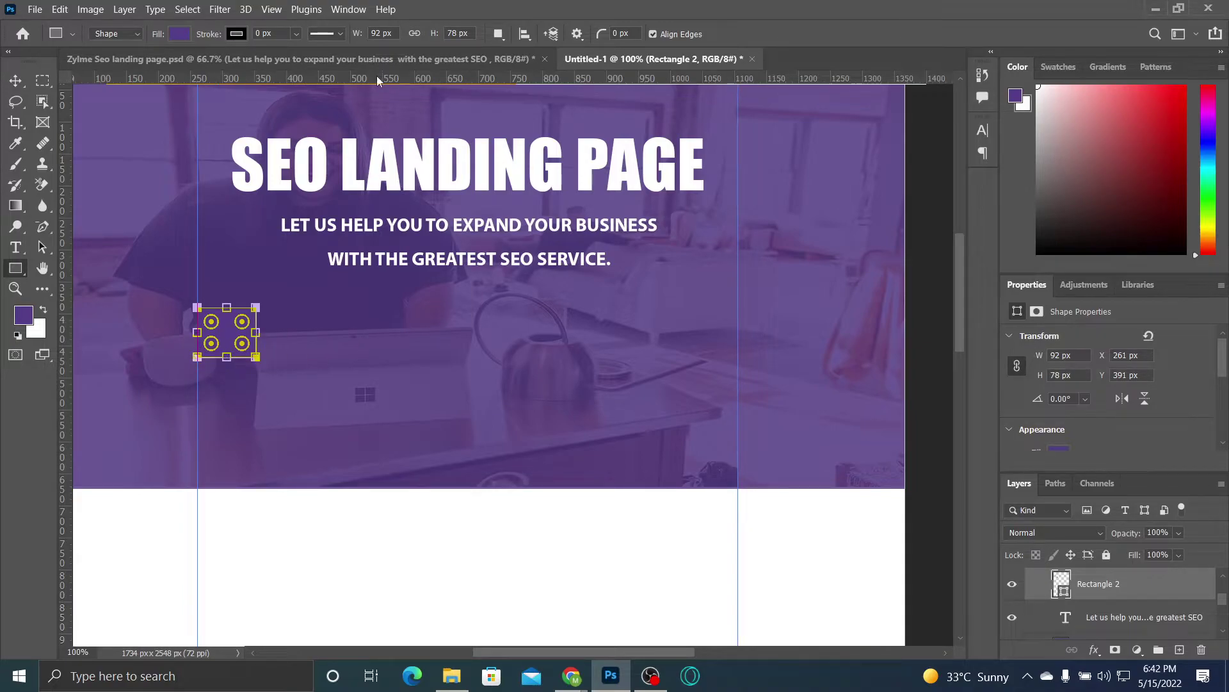
Step: Look through the reference design's page sections and examine the header's countdown boxes up close
left_click(149, 63)
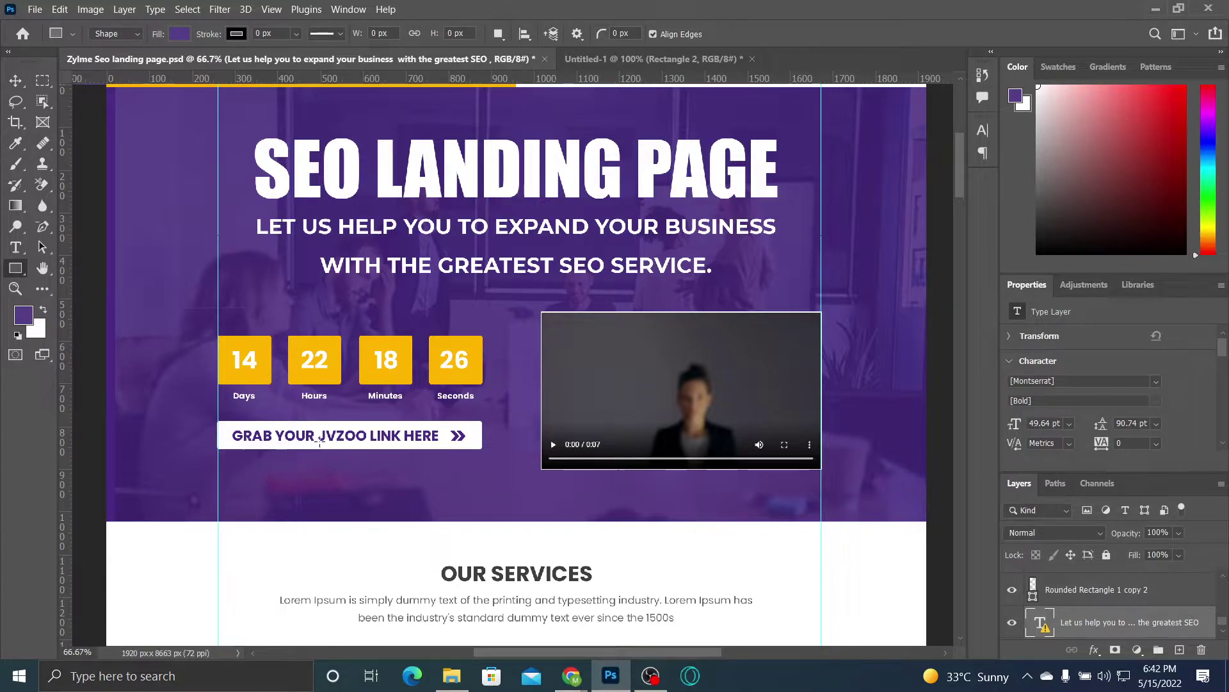
key("ctrl+minus")
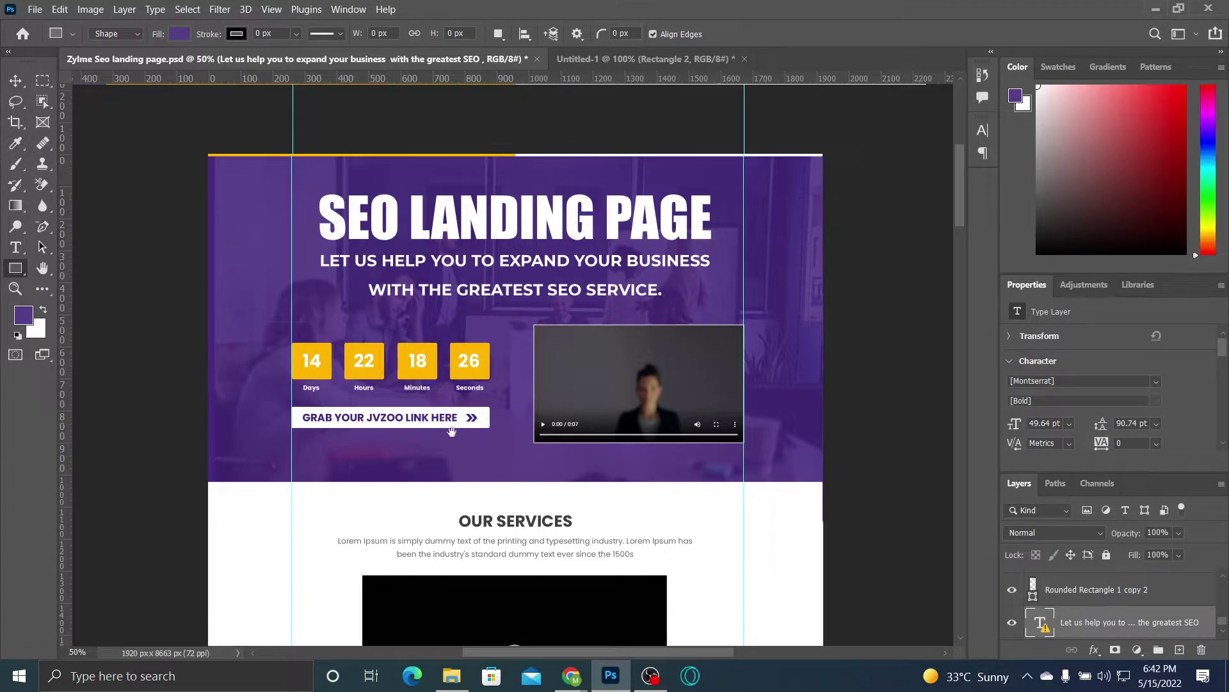
left_click_drag(445, 476, 406, 277)
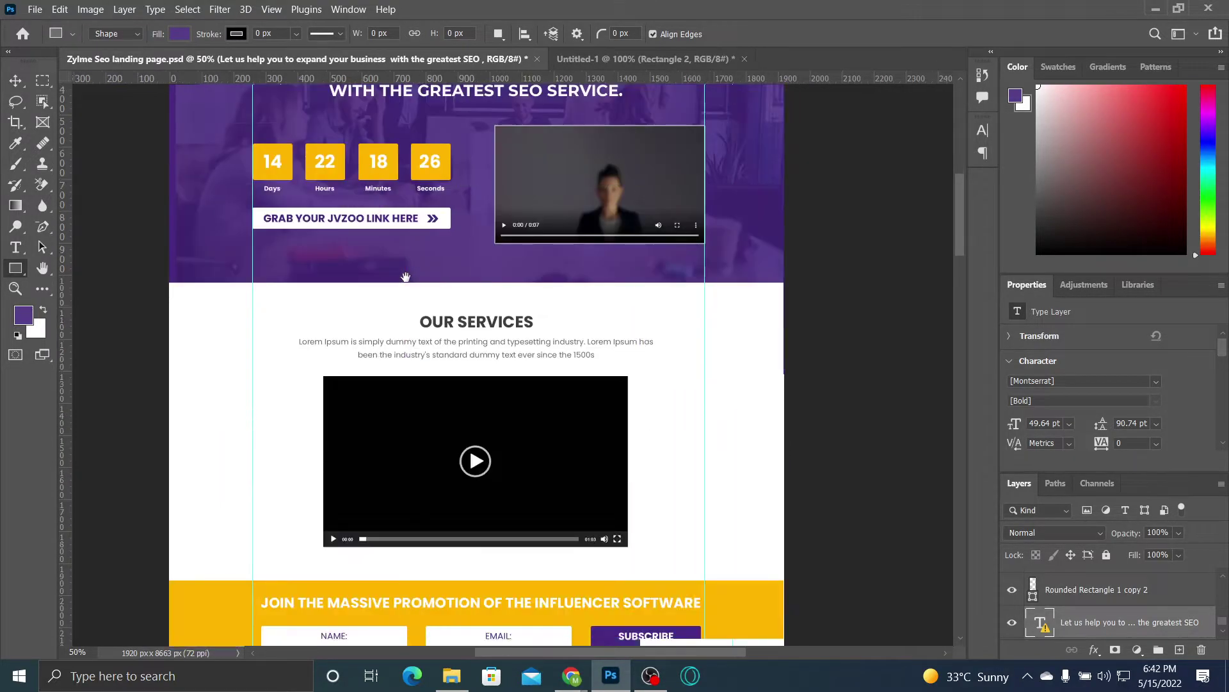
left_click_drag(521, 513, 562, 313)
left_click_drag(581, 480, 525, 147)
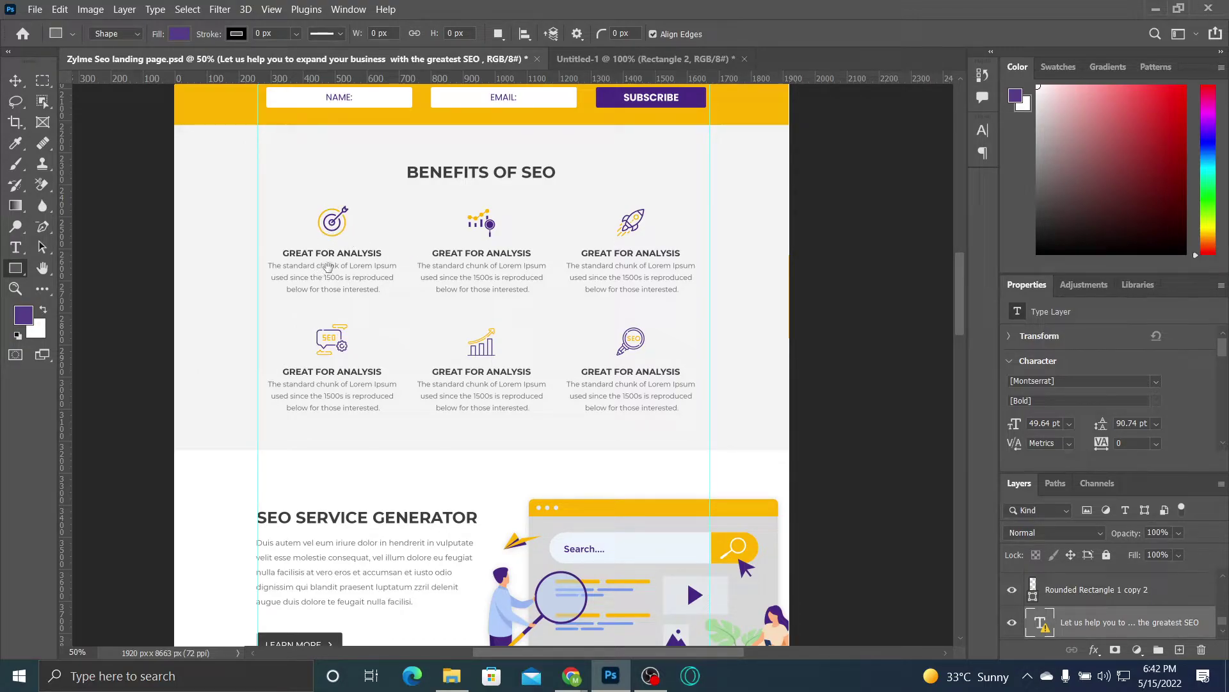
left_click_drag(433, 555, 482, 321)
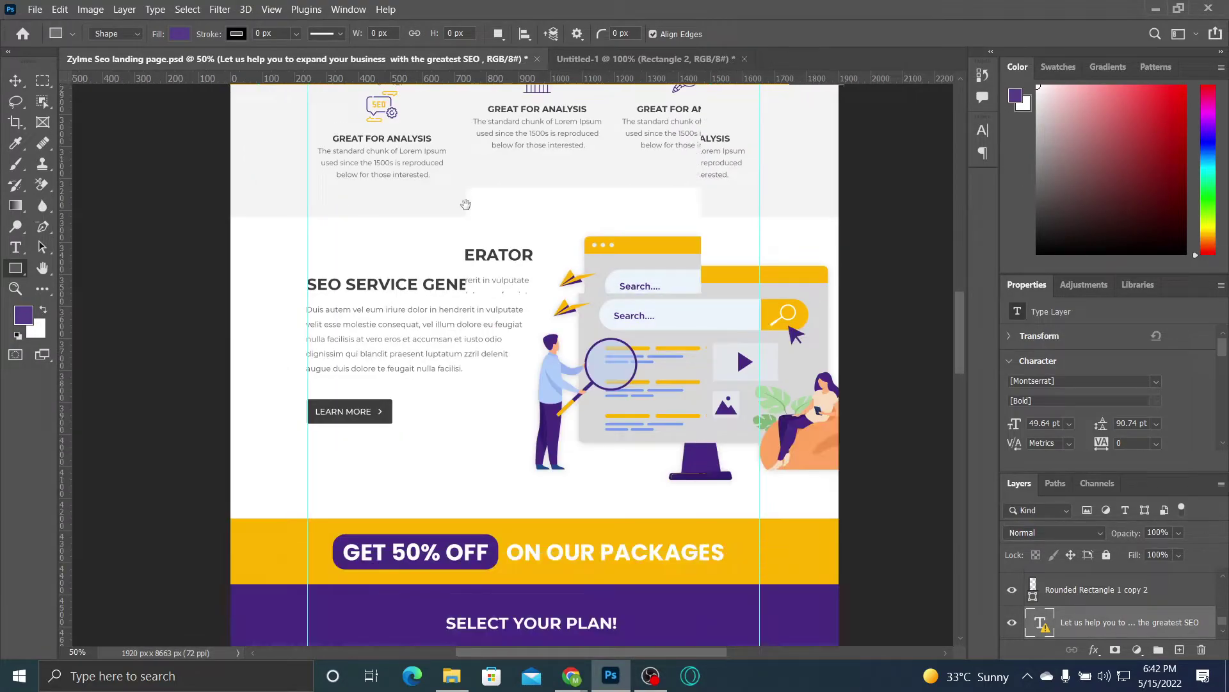
left_click_drag(483, 506, 444, 509)
scroll(448, 294, "up", 10)
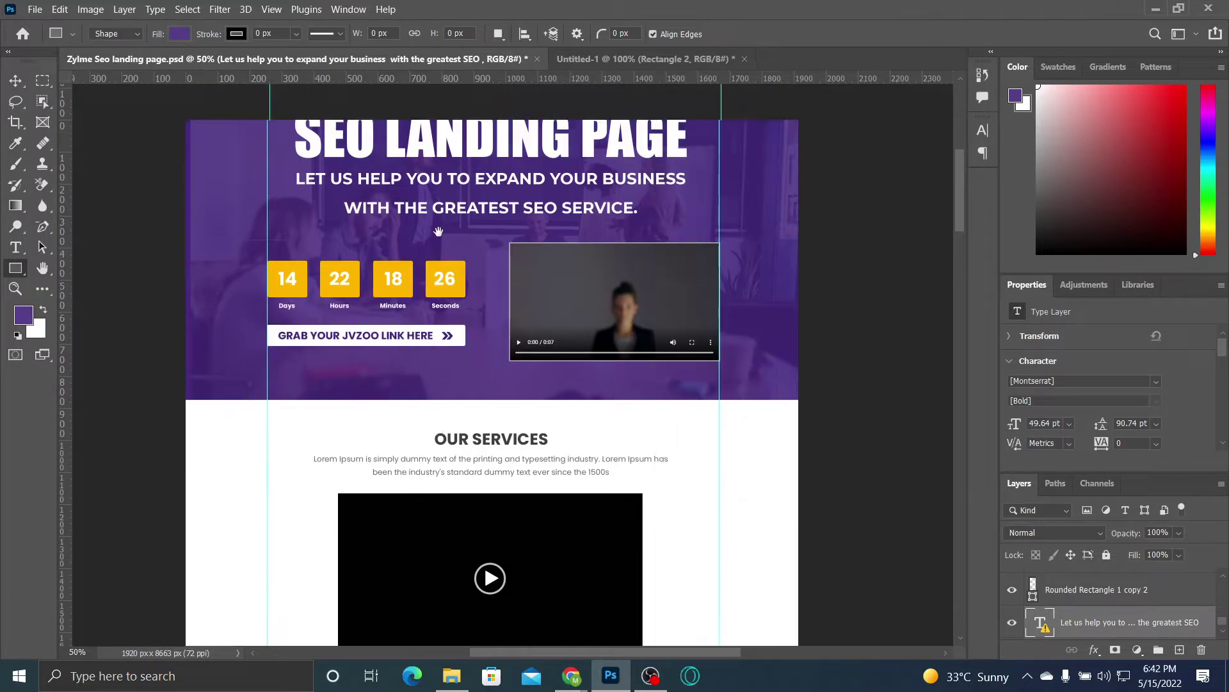
left_click_drag(438, 231, 447, 306)
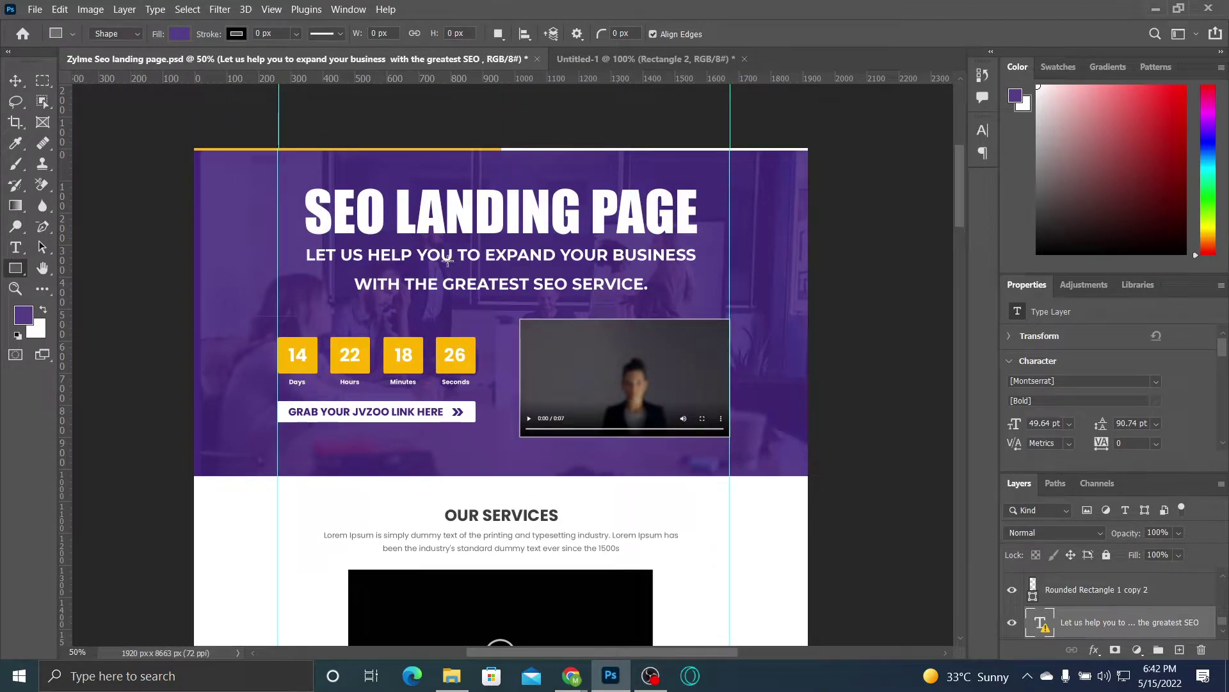
key("ctrl+plus")
key("ctrl+plus")
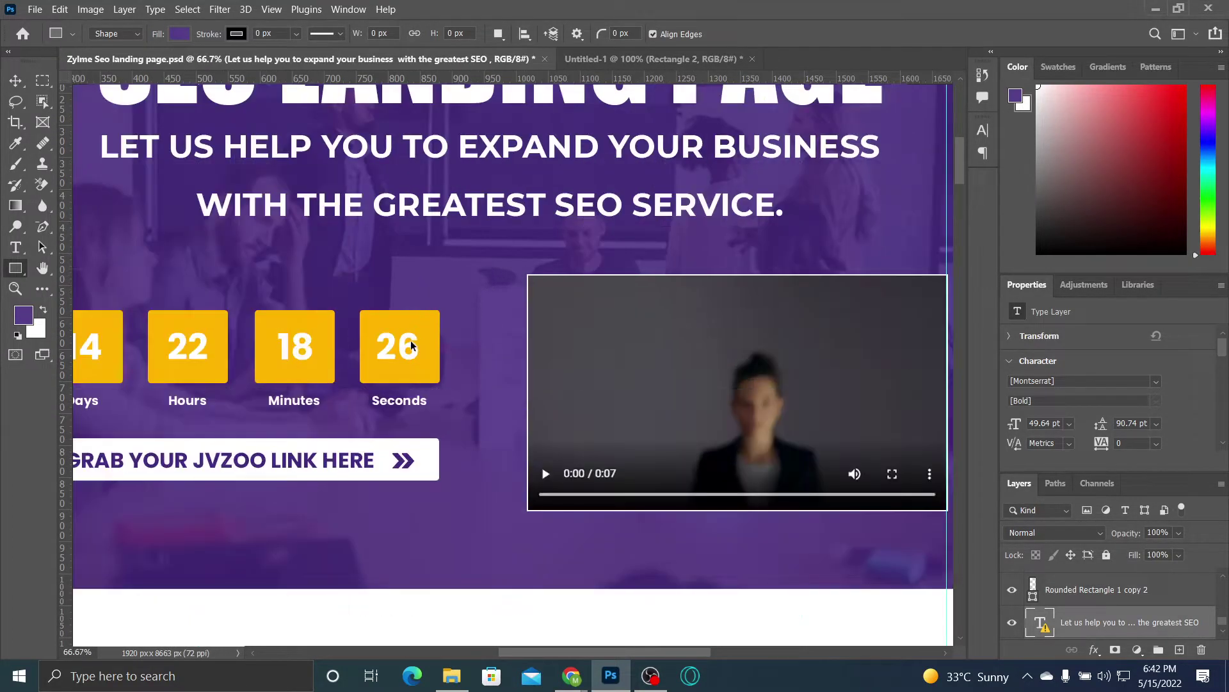
left_click_drag(463, 333, 567, 318)
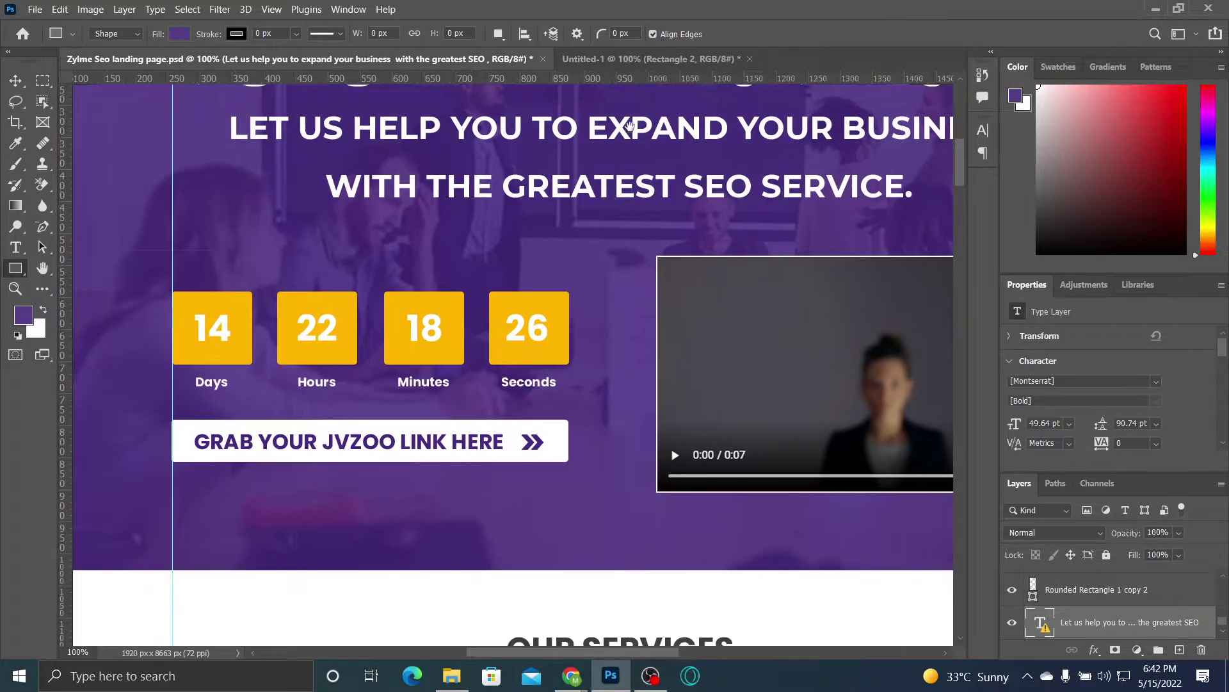
Step: Fill the small rectangle in Untitled-1 with yellow ffb400, sampled from the line along the artboard's top edge
left_click(614, 59)
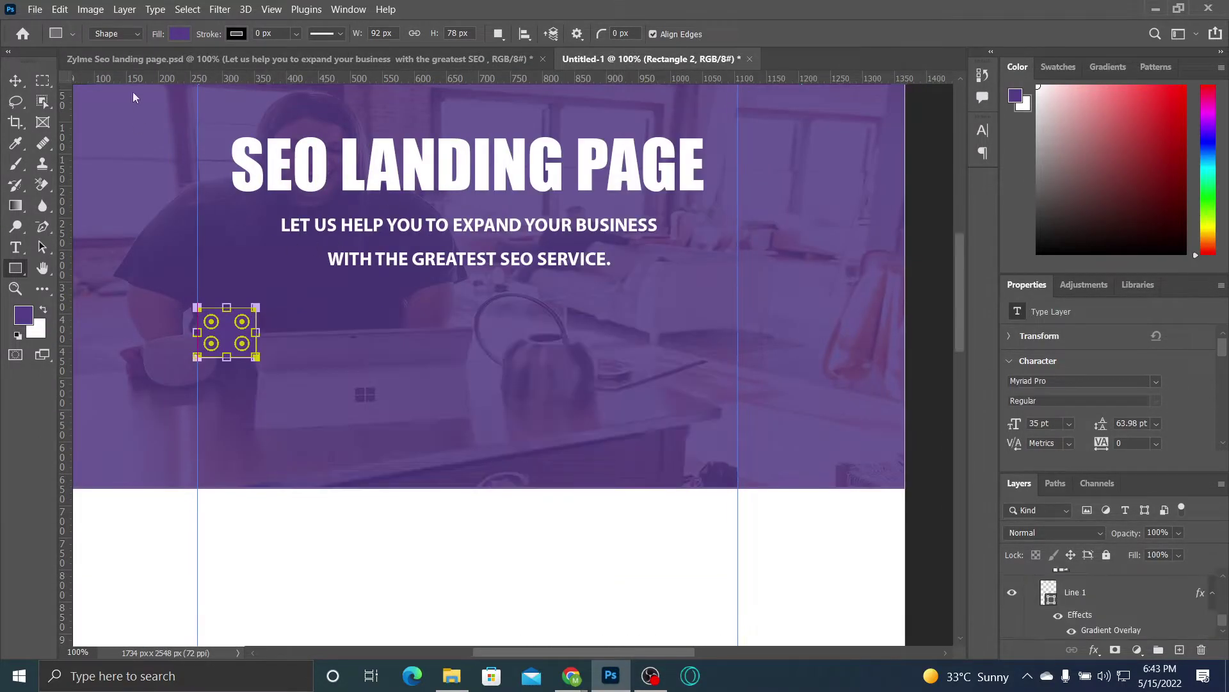
left_click_drag(405, 267, 465, 371)
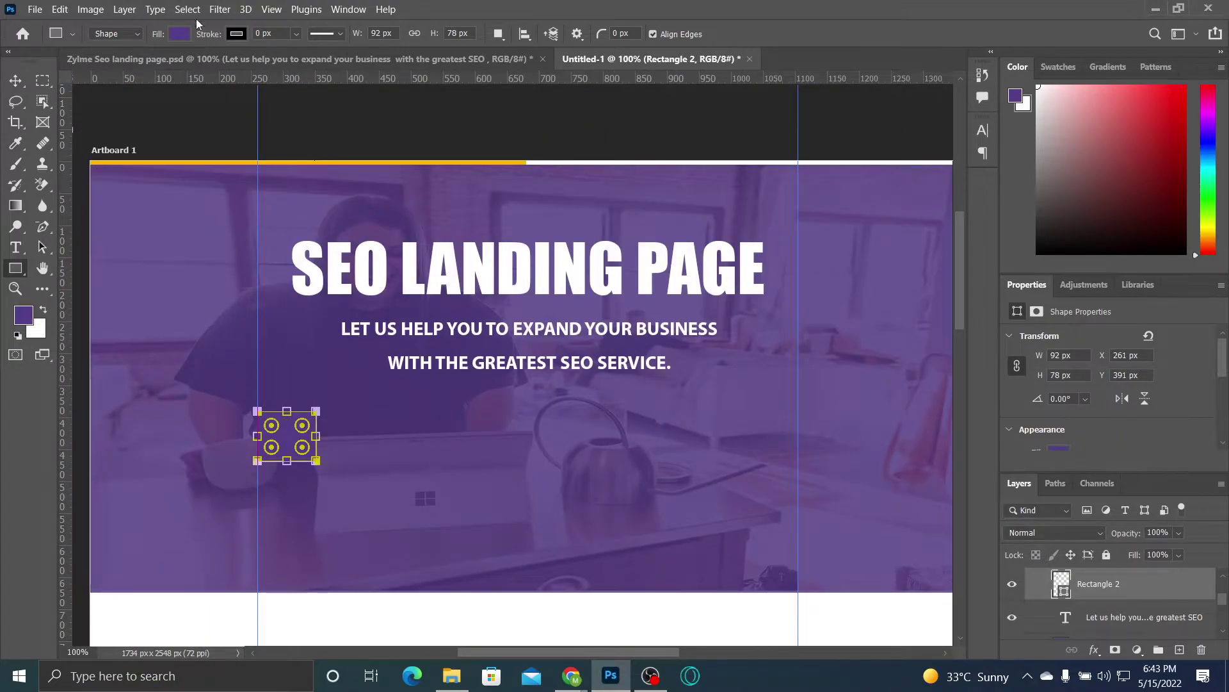
left_click(179, 33)
left_click(278, 63)
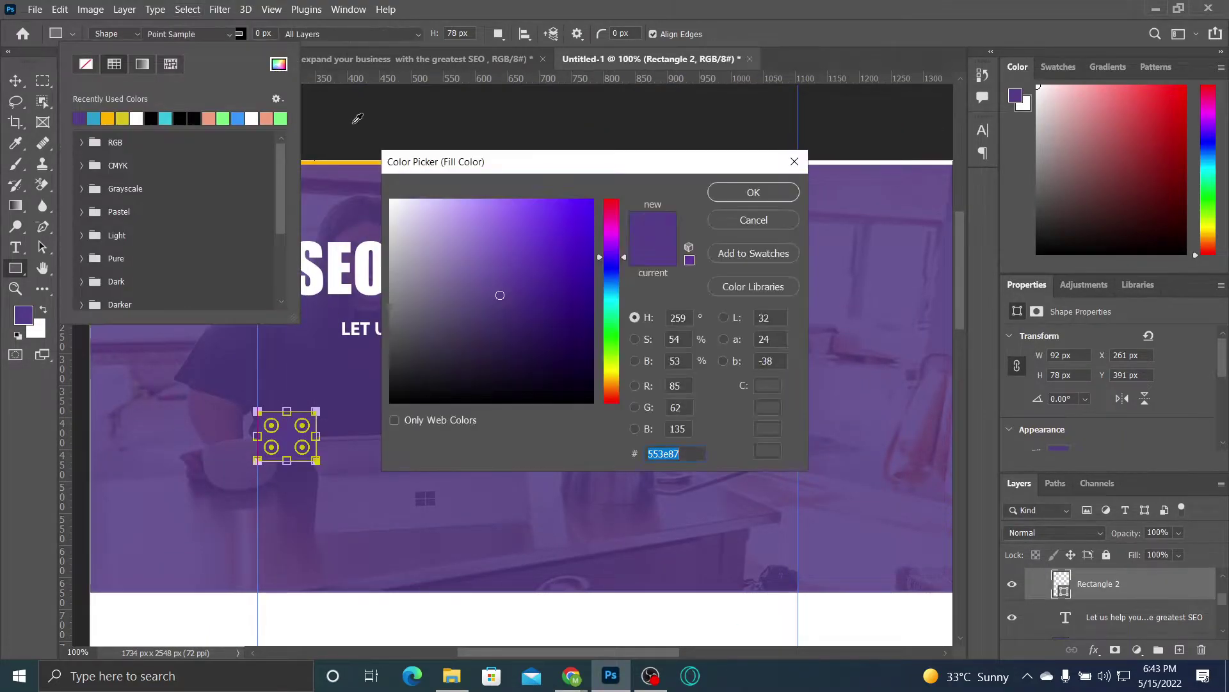
left_click(372, 160)
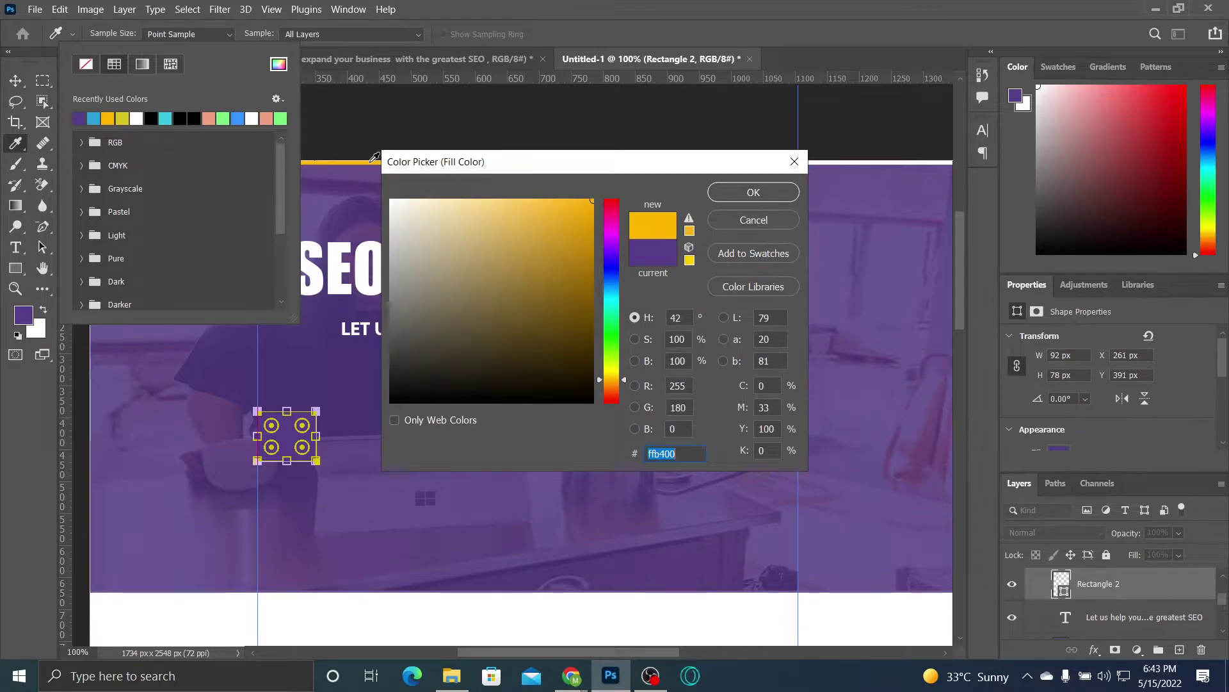
left_click(752, 194)
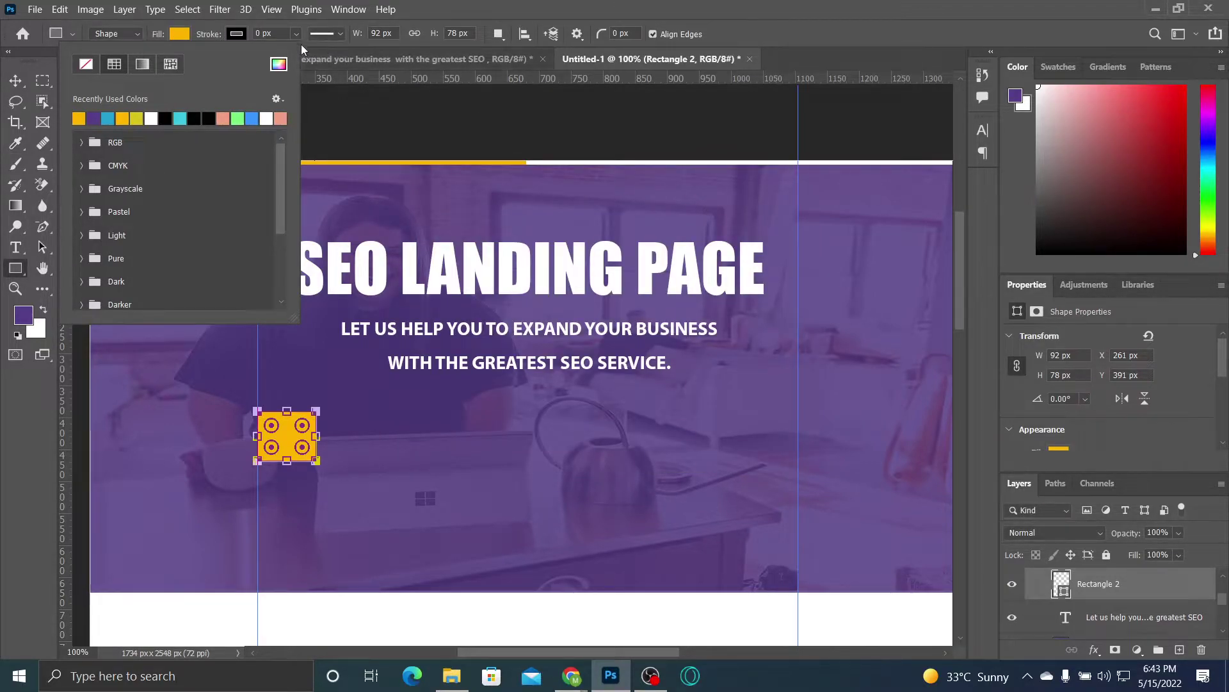
left_click(805, 37)
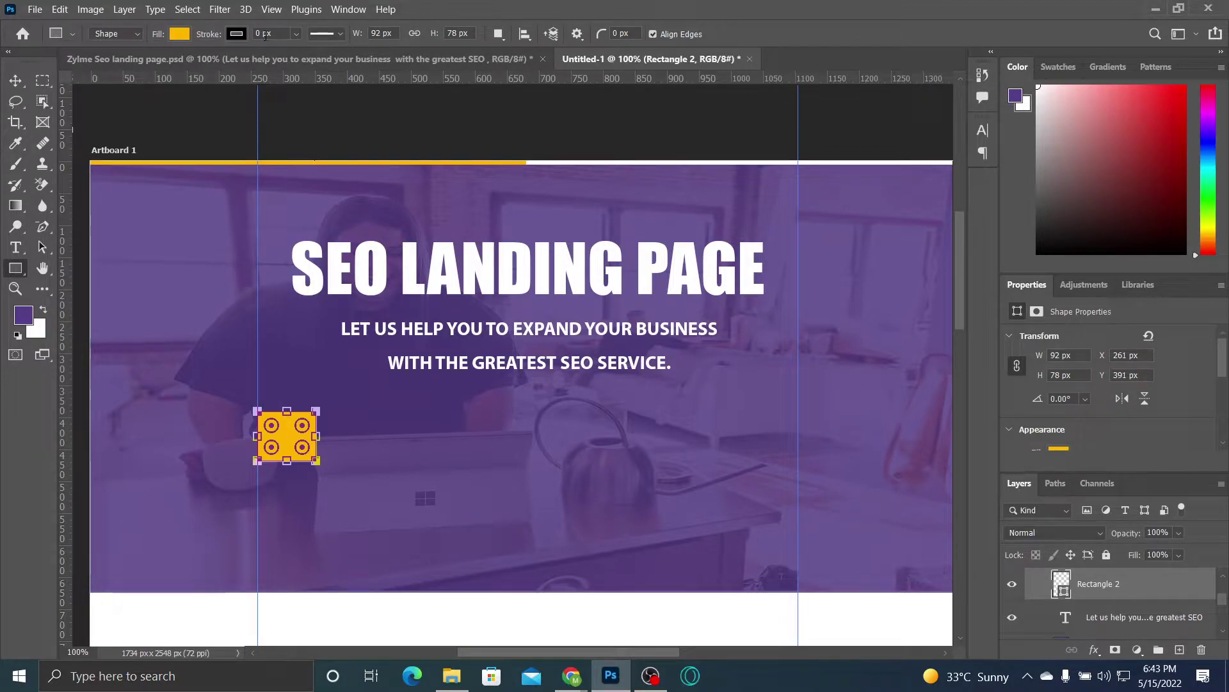
left_click(259, 35)
left_click(14, 80)
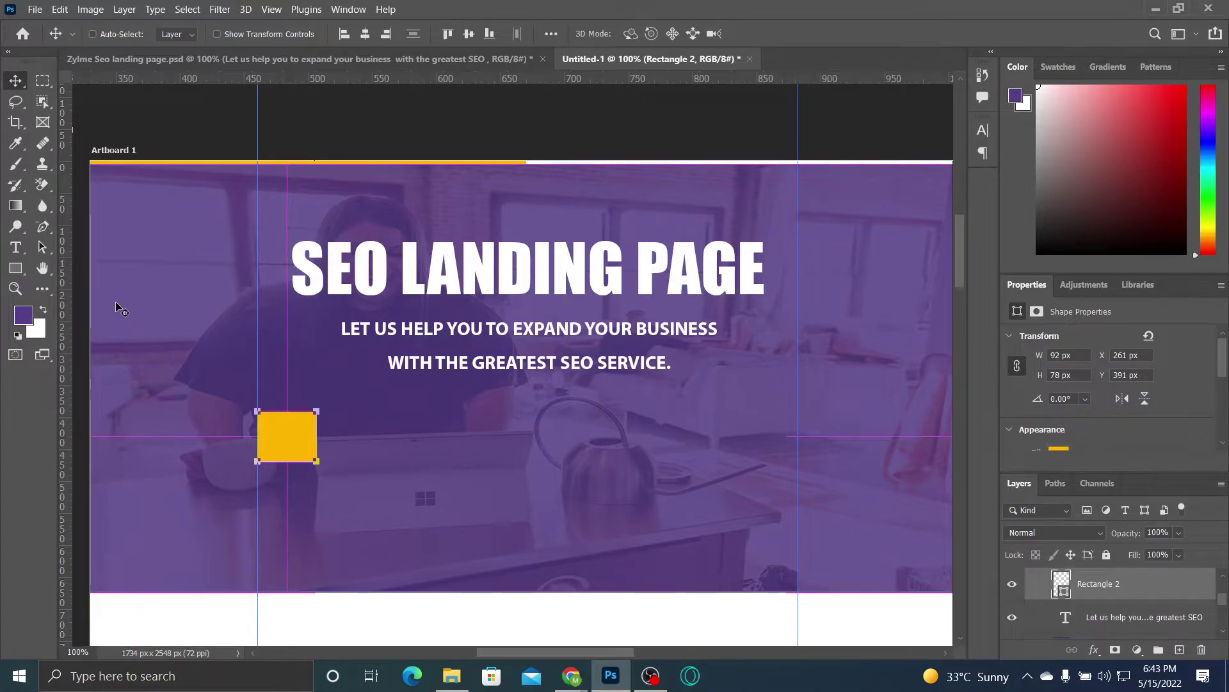
key("ctrl+plus")
left_click_drag(179, 453, 398, 380)
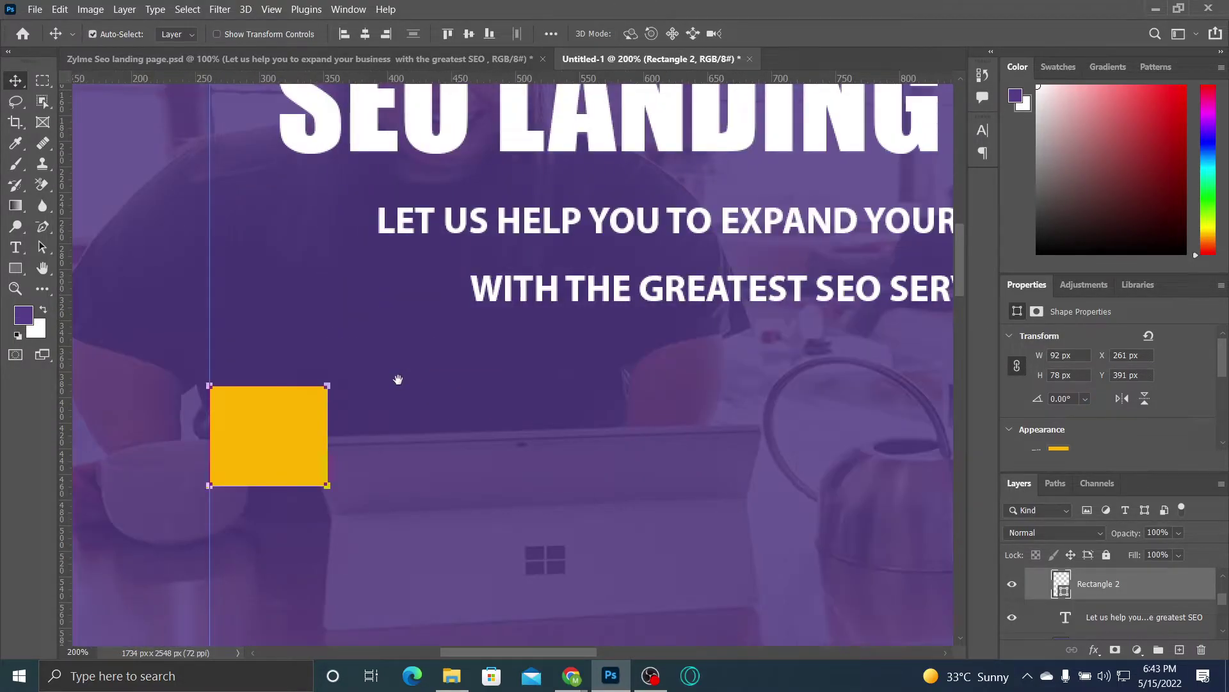
left_click(26, 271)
right_click(14, 269)
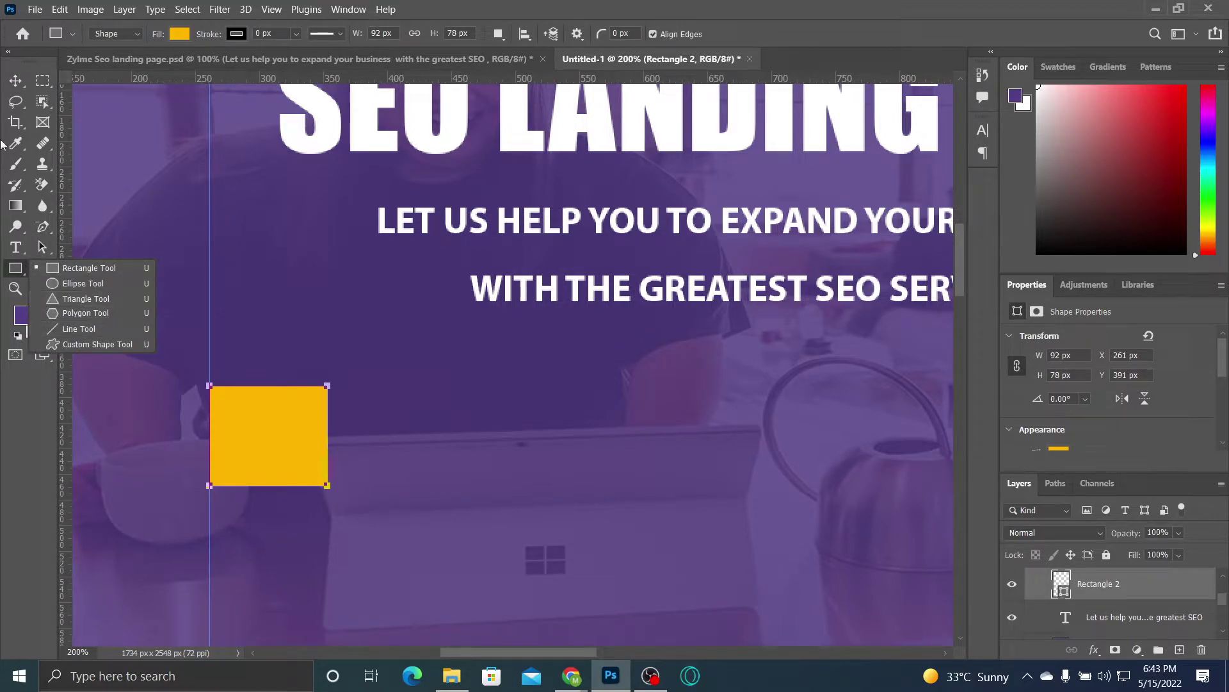
left_click(15, 81)
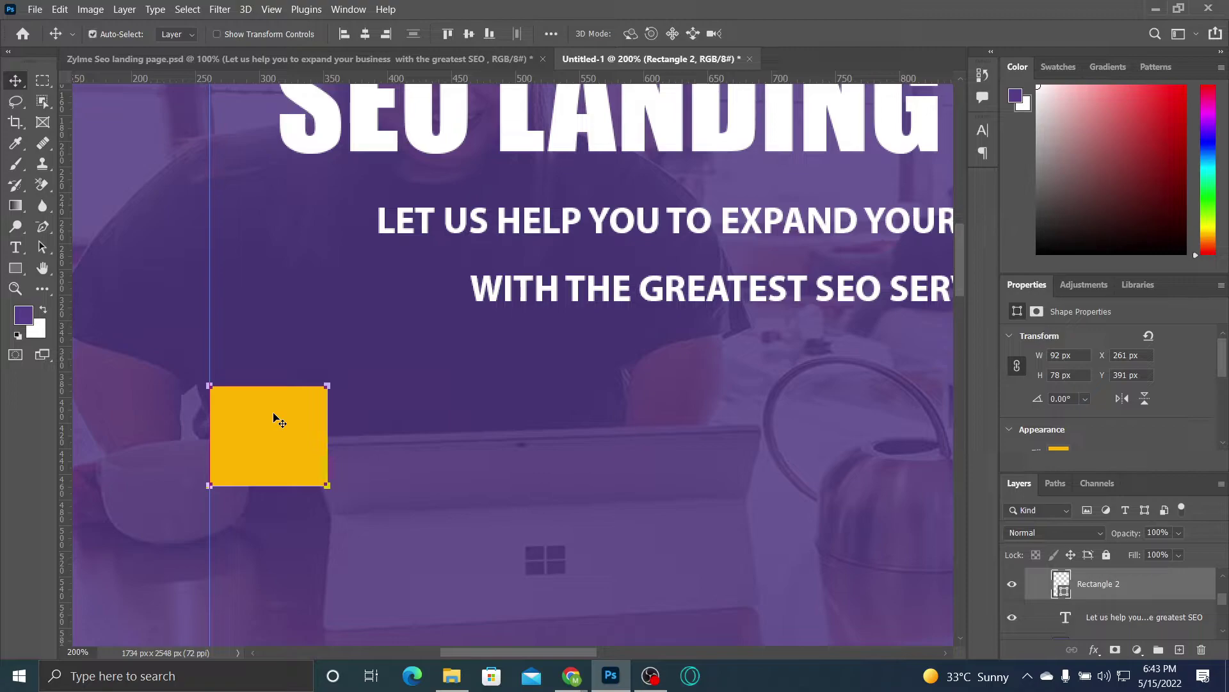
key("ctrl+minus")
key("ctrl+minus")
key("ctrl+minus")
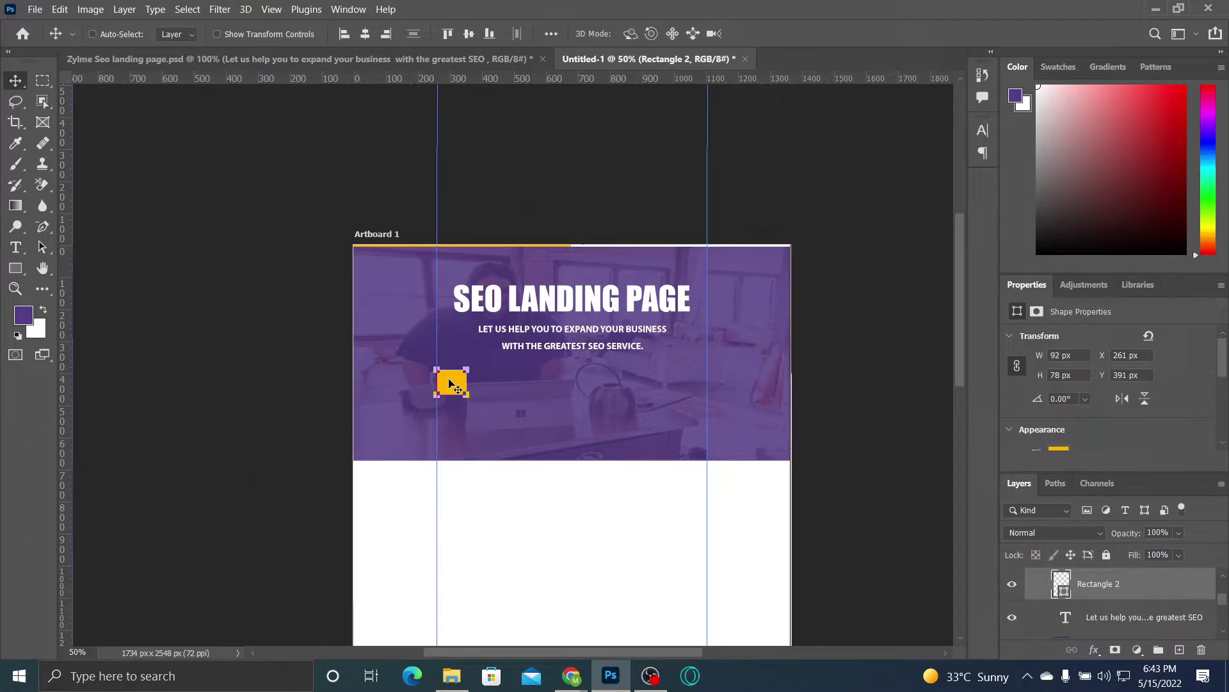
mouse_move(451, 385)
left_mouse_down()
mouse_move(496, 401)
mouse_move(449, 386)
left_mouse_up()
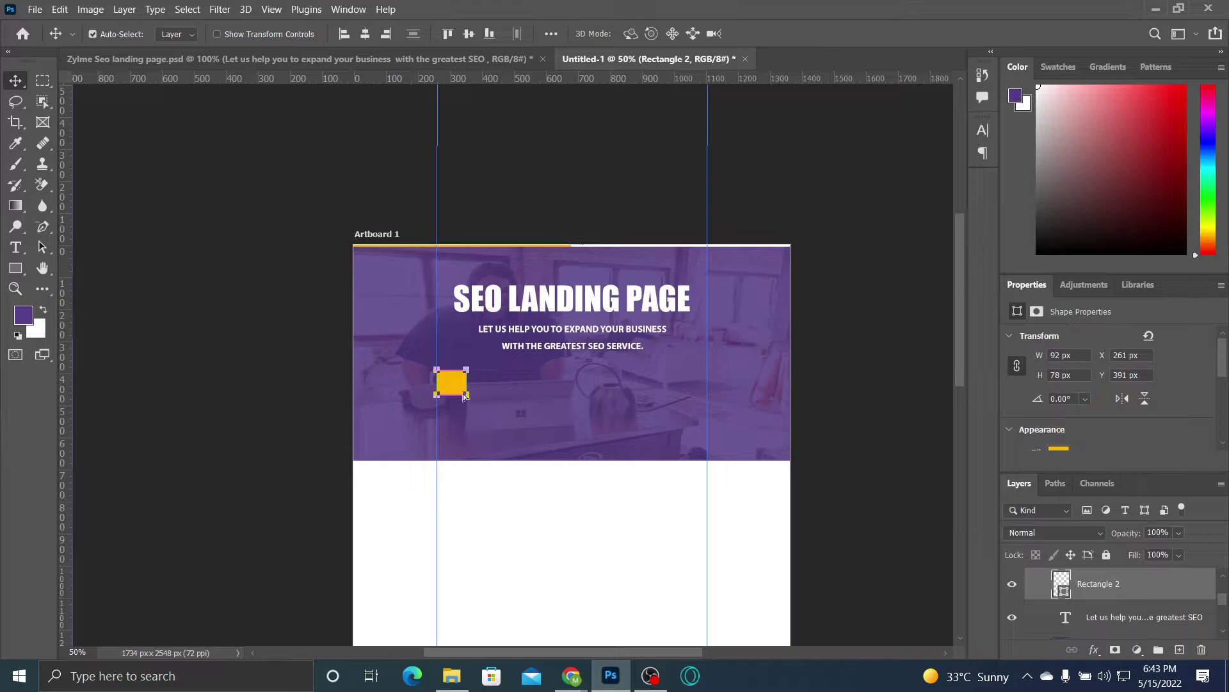
left_click_drag(1224, 608, 1224, 602)
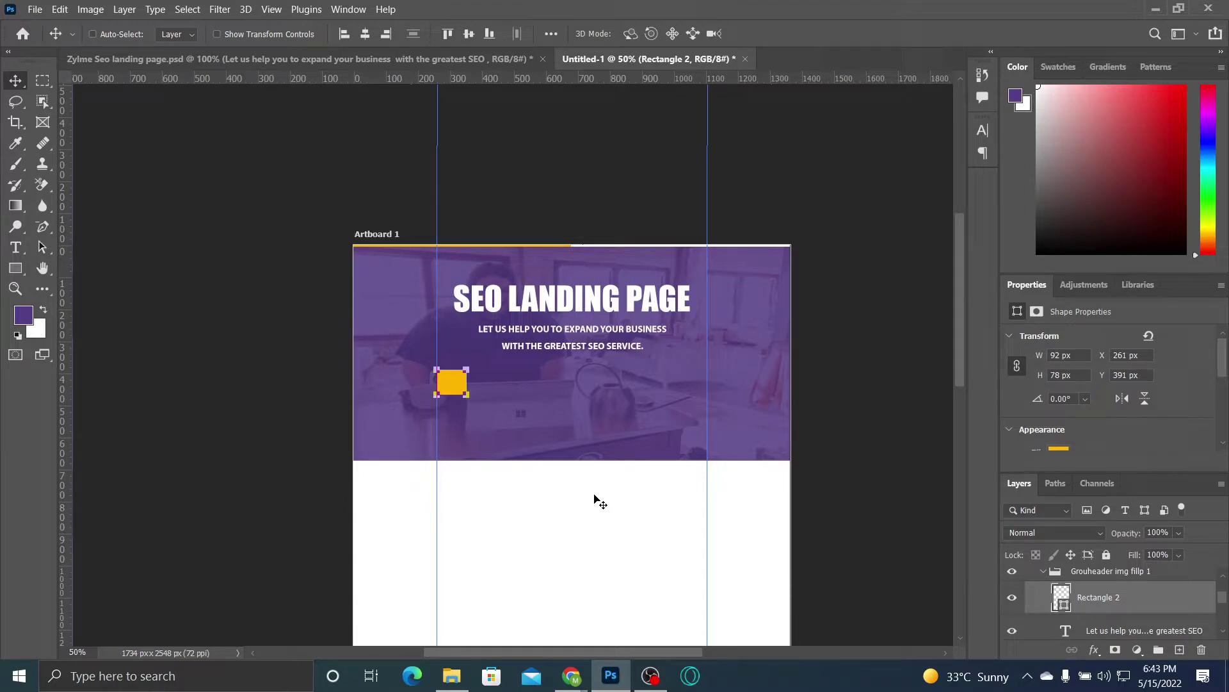
key("ctrl")
key("ctrl")
scroll(1224, 607, "up", 2)
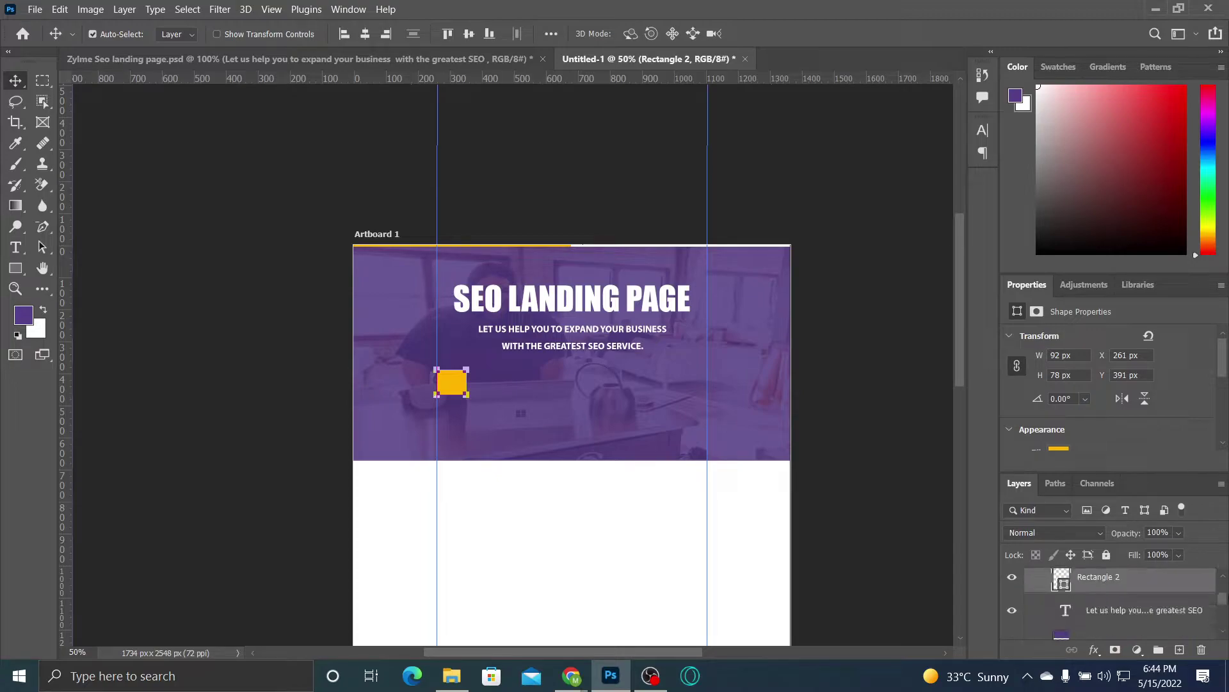
left_click_drag(575, 557, 560, 466)
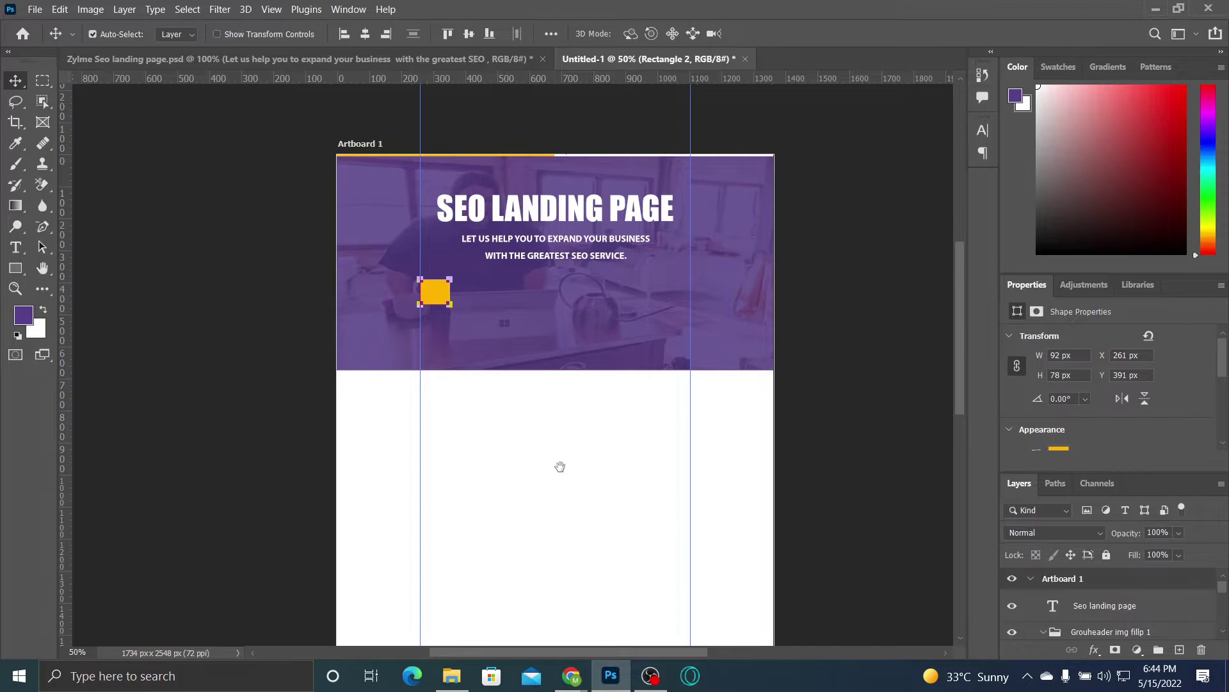
key("ctrl+minus")
key("ctrl+minus")
key("ctrl+minus")
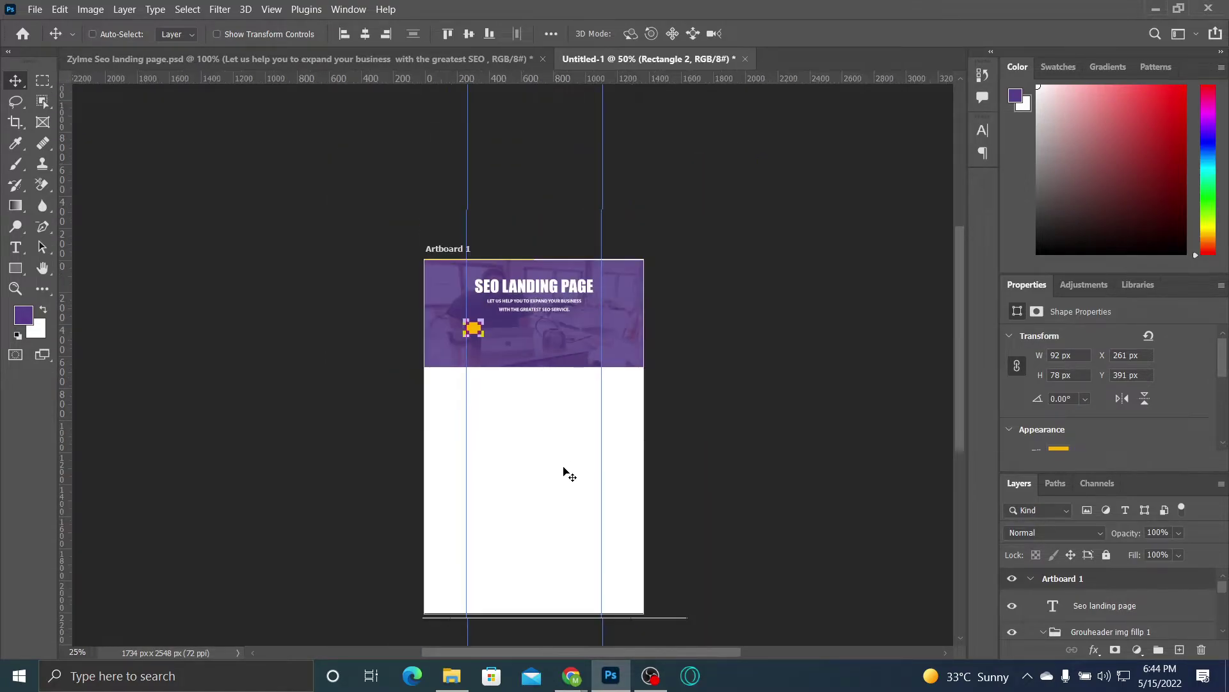
key("ctrl+plus")
key("ctrl+plus")
key("ctrl+plus")
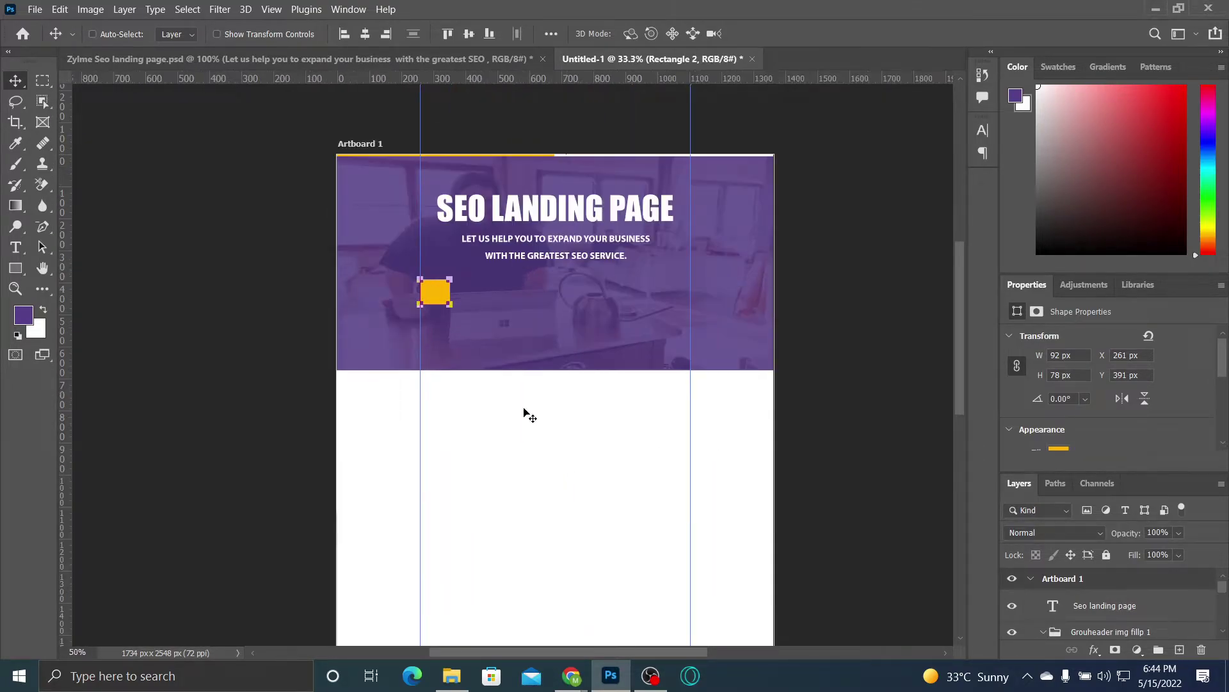
key("ctrl+plus")
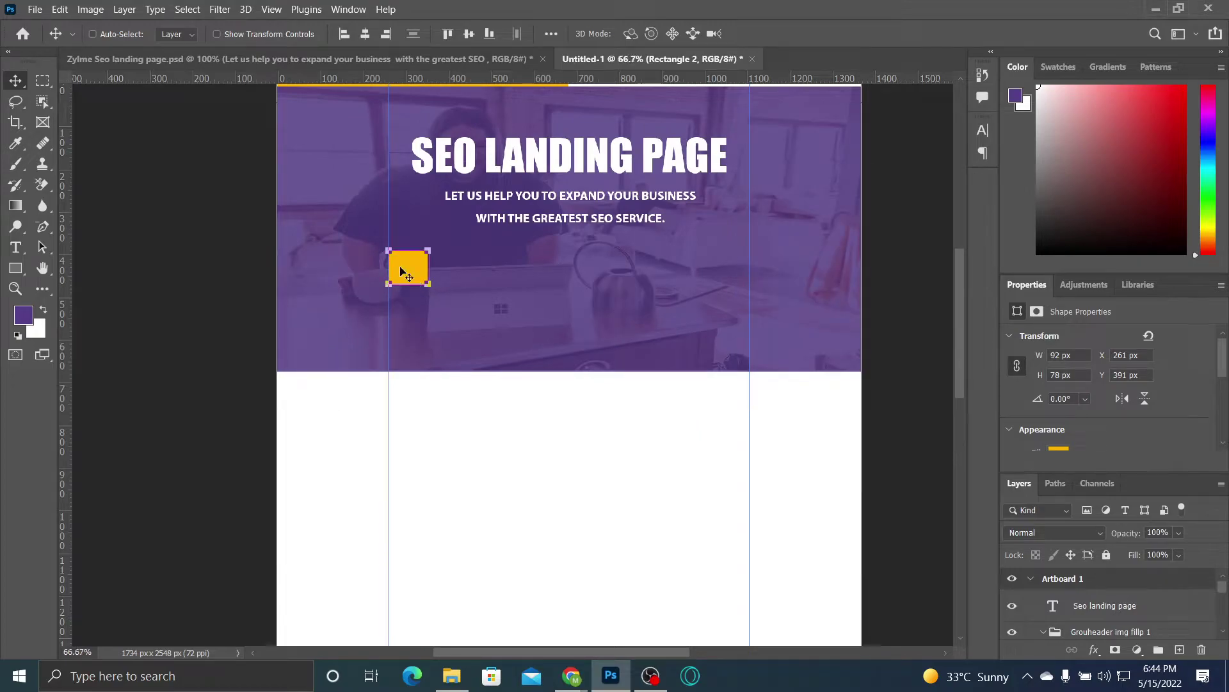
Step: Move the yellow box onto the white area below the header and try to paste a copy of it
left_click_drag(399, 272, 497, 443)
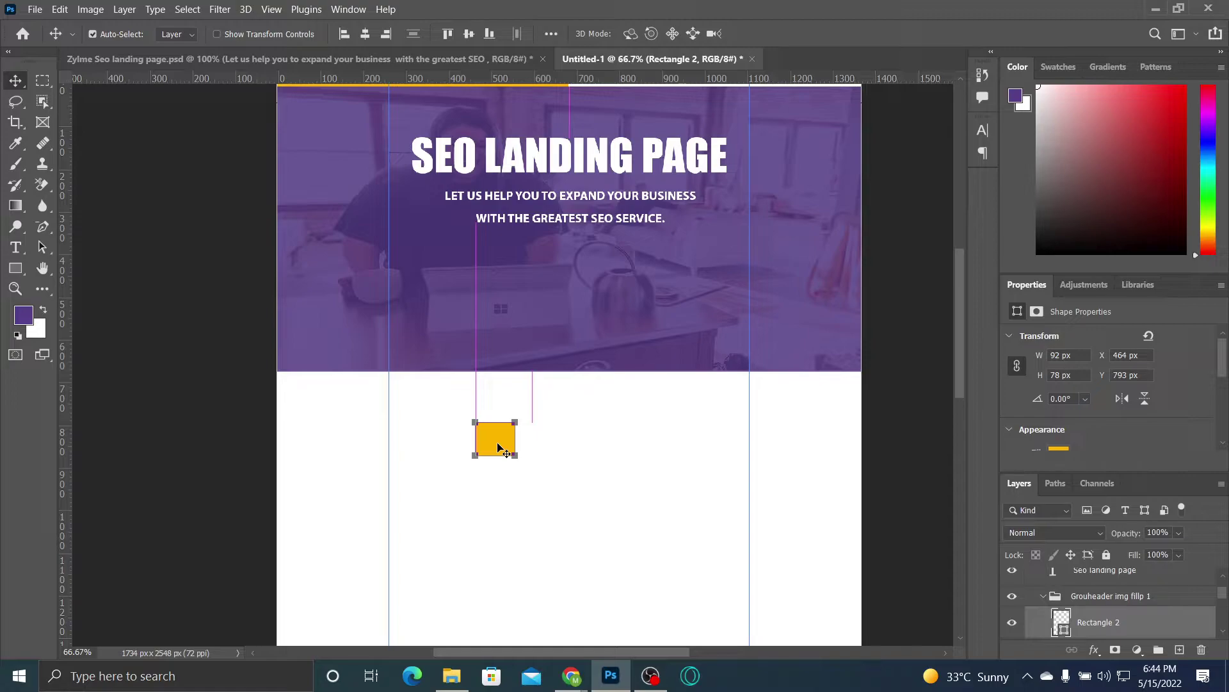
key("ctrl")
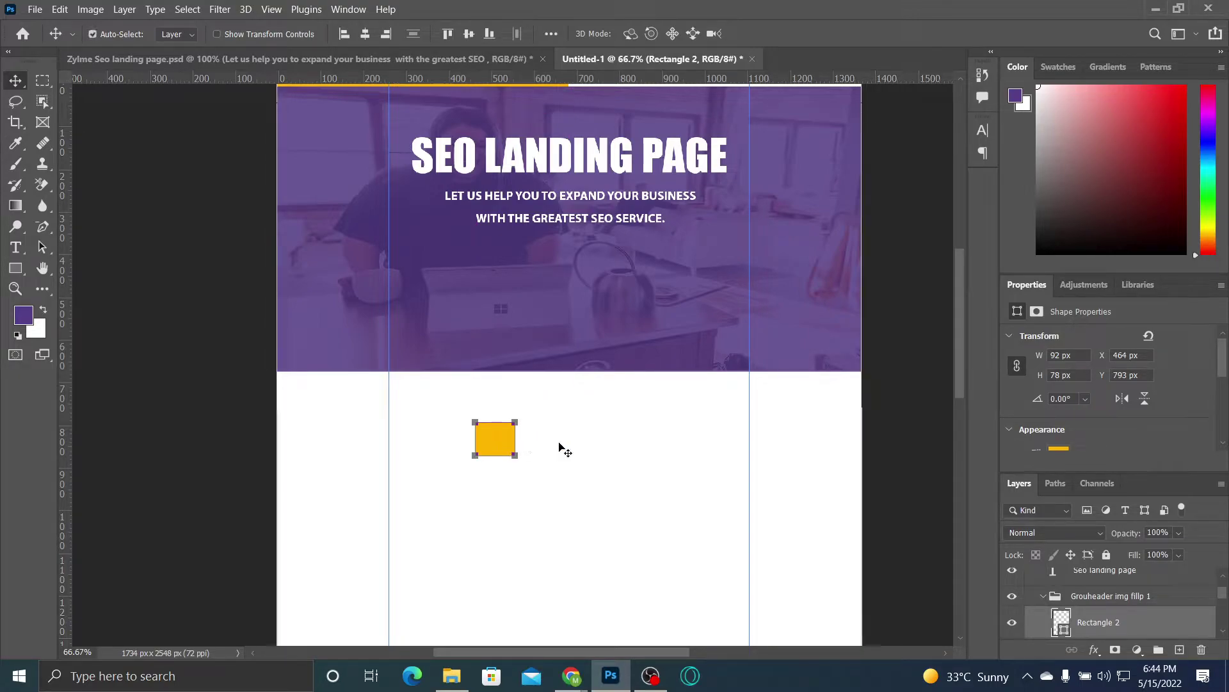
left_click(563, 447)
key("ctrl+v")
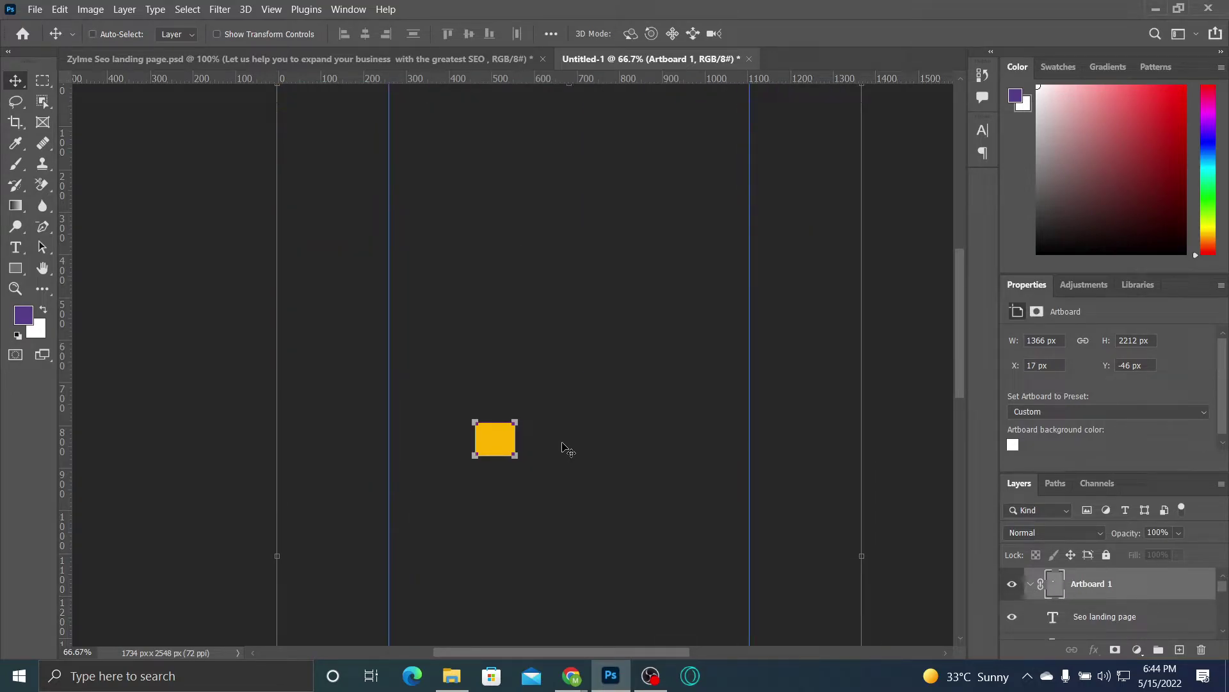
key("ctrl+z")
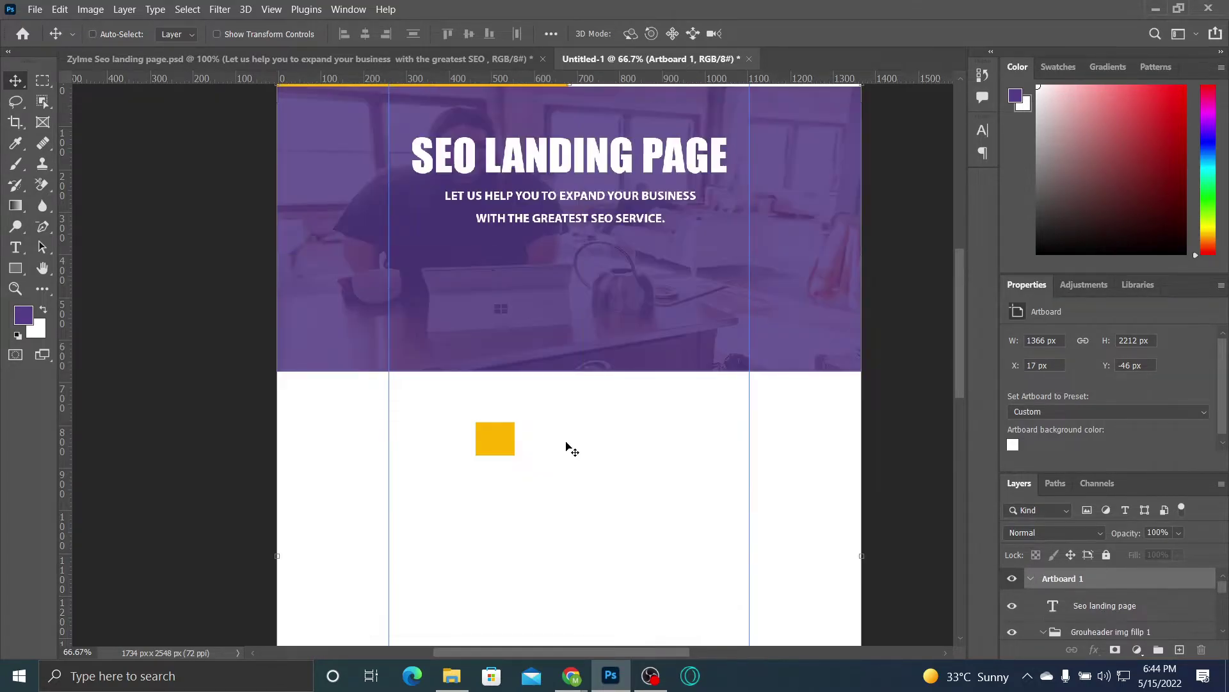
left_click(608, 339)
key("ctrl+z")
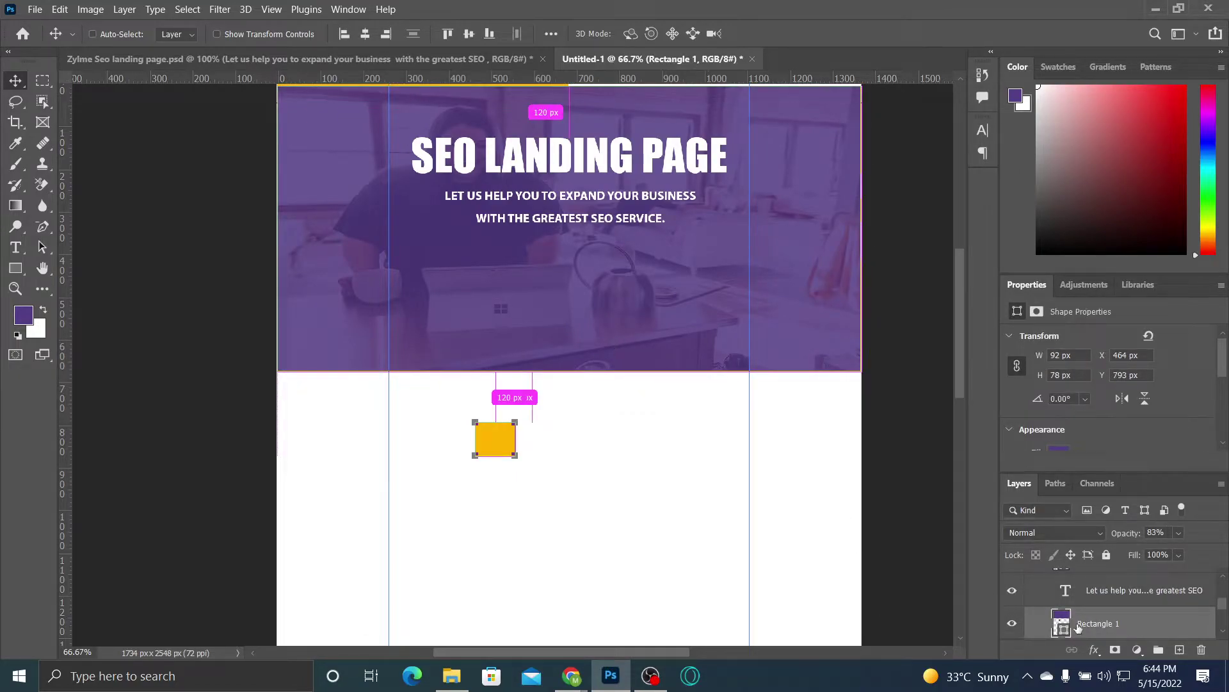
Step: Move the yellow box back into the header near the left guide and try to reposition the small purple rectangle below the header
scroll(1222, 618, "down", 1)
left_click_drag(480, 445, 388, 273)
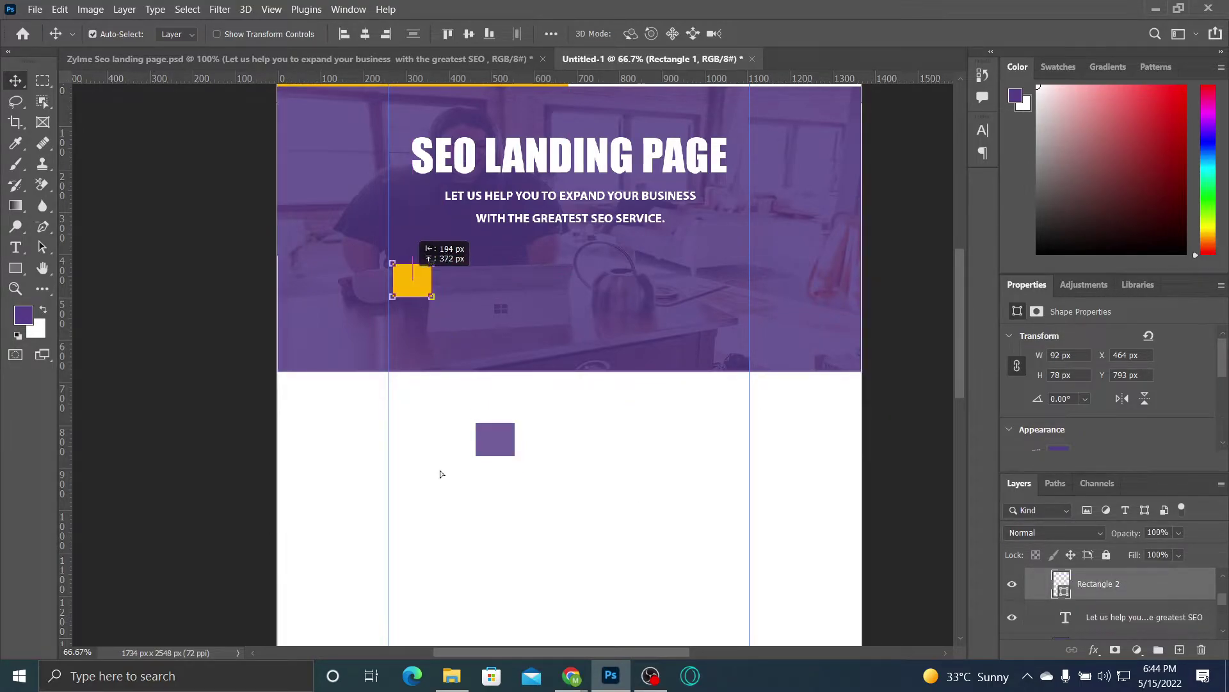
left_click(492, 452)
left_click_drag(453, 436, 502, 449)
key("ctrl+z")
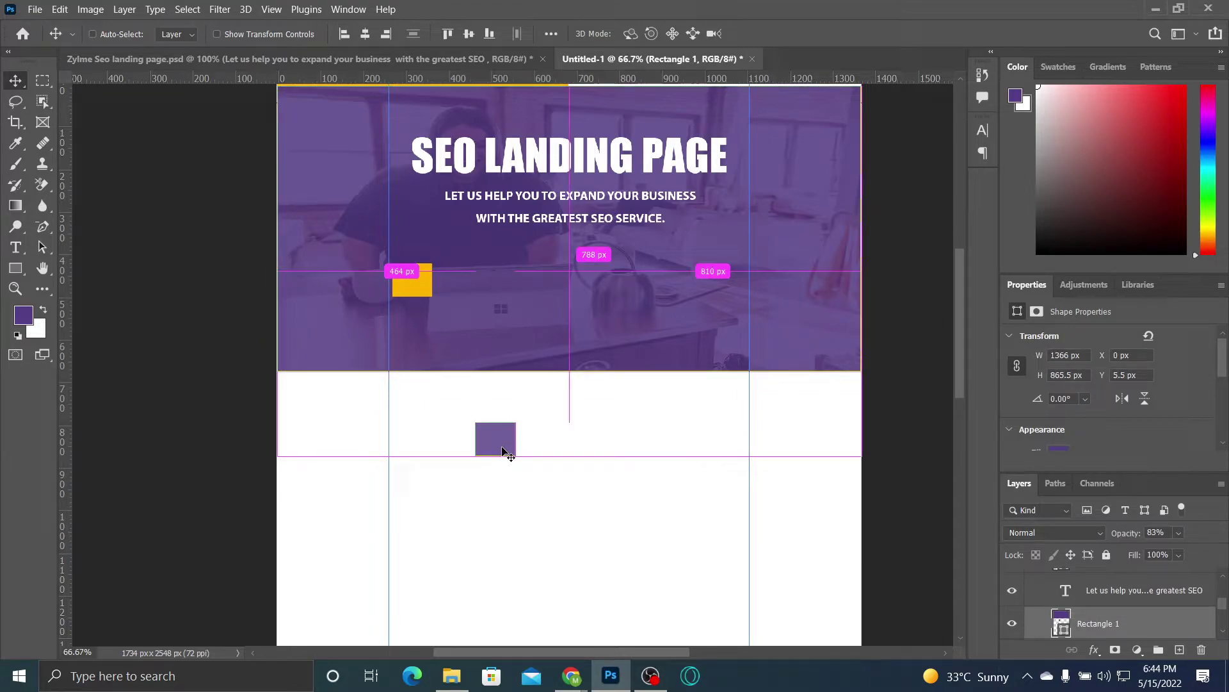
right_click(503, 452)
key("Escape")
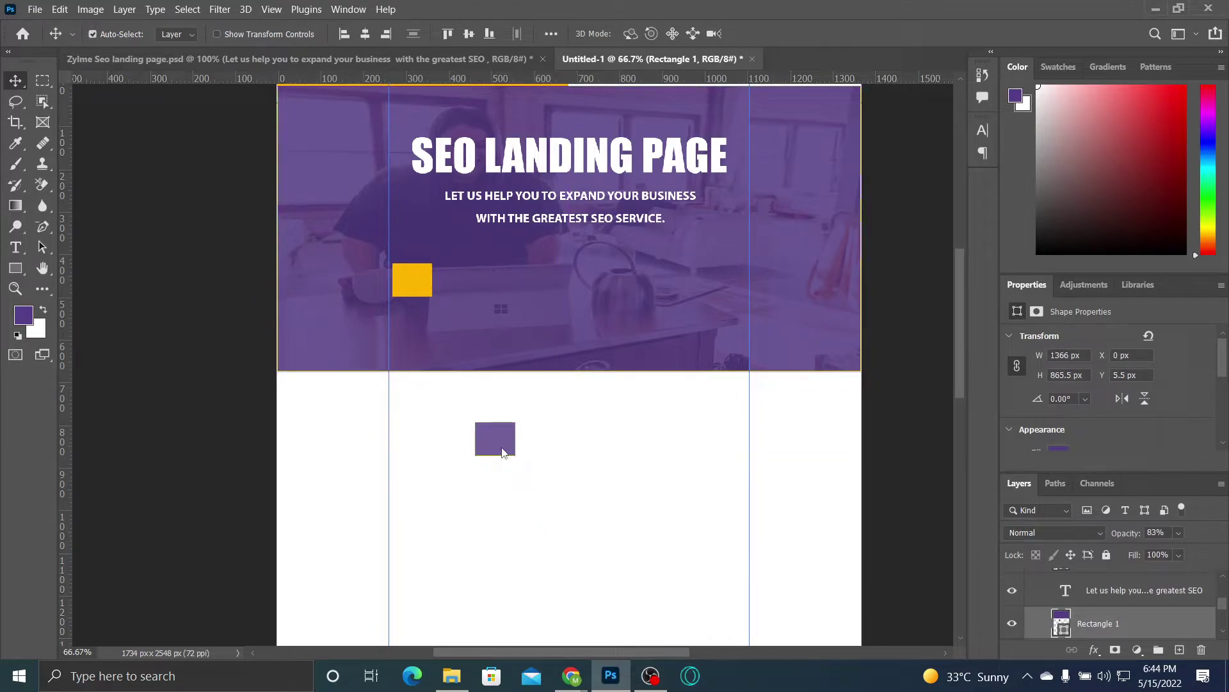
Step: Hide and show the Rectangle 1 layer to check whether the small purple rectangle belongs to it
scroll(1225, 616, "down", 2)
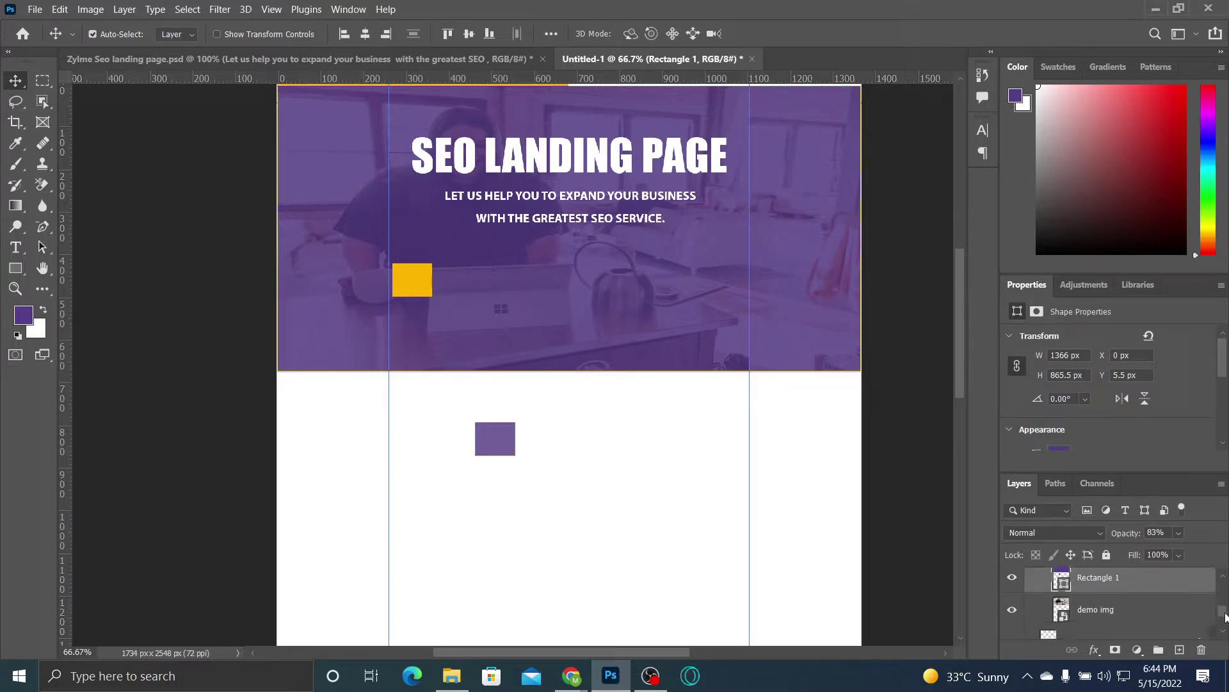
scroll(1045, 583, "down", 1)
left_click(1008, 575)
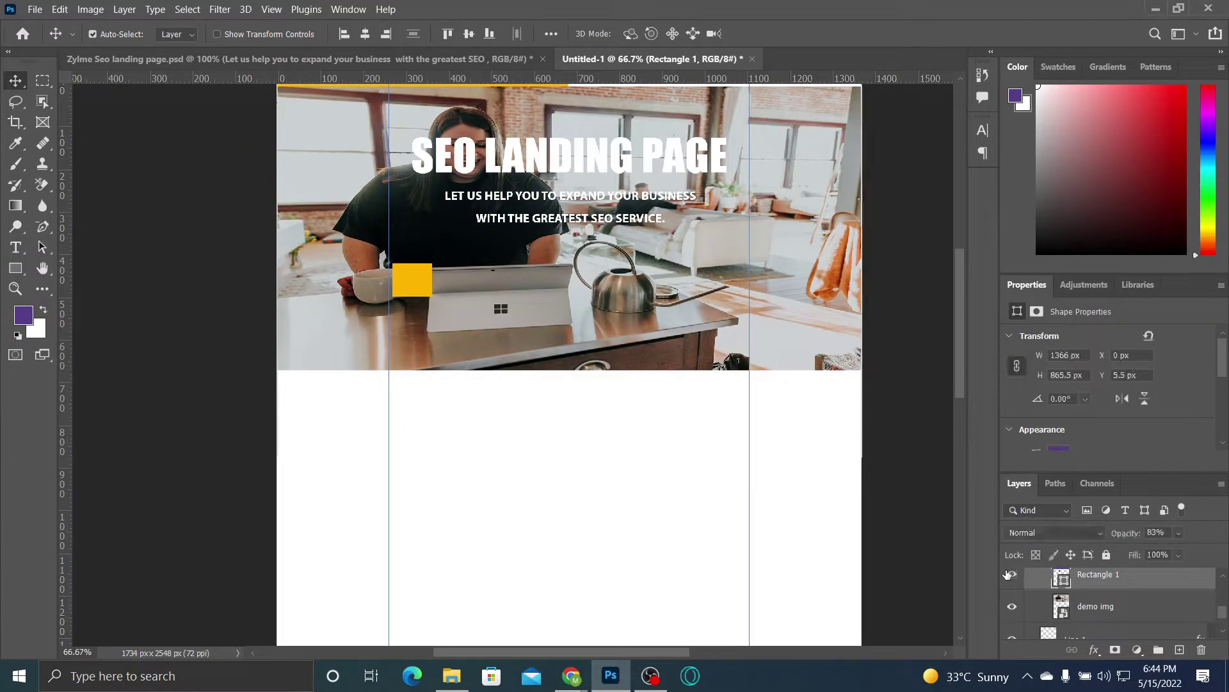
left_click(1008, 574)
left_click(1008, 574)
scroll(1089, 589, "up", 1)
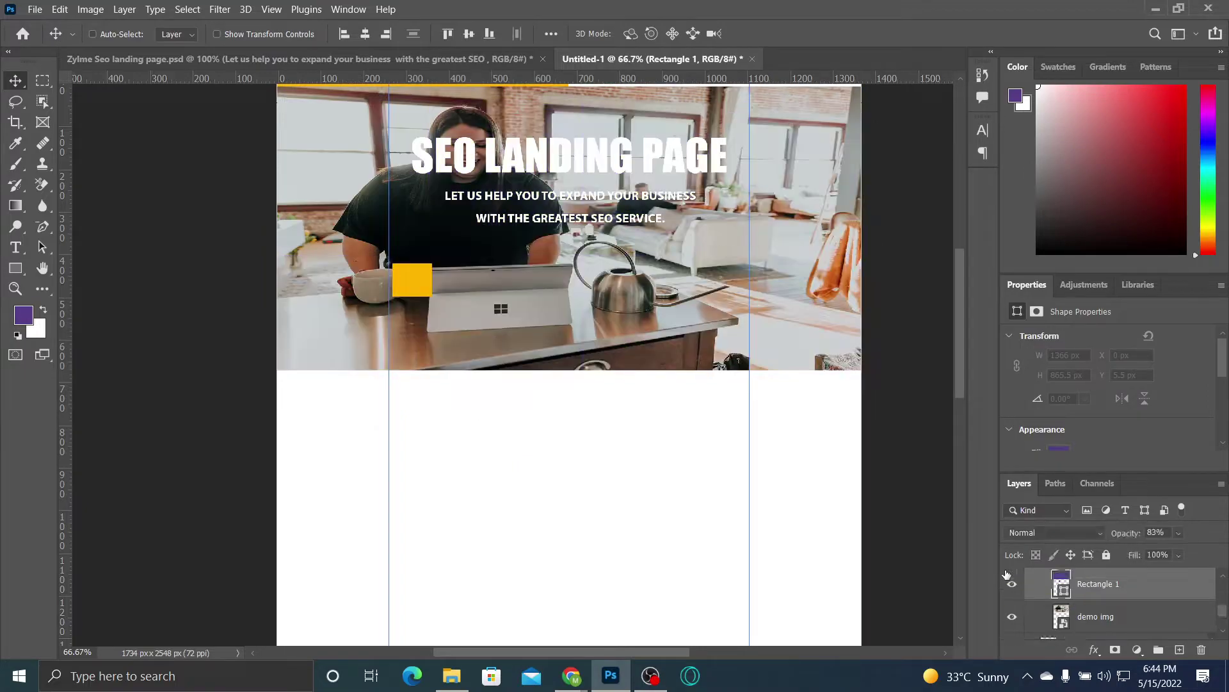
left_click(1012, 583)
key("ctrl")
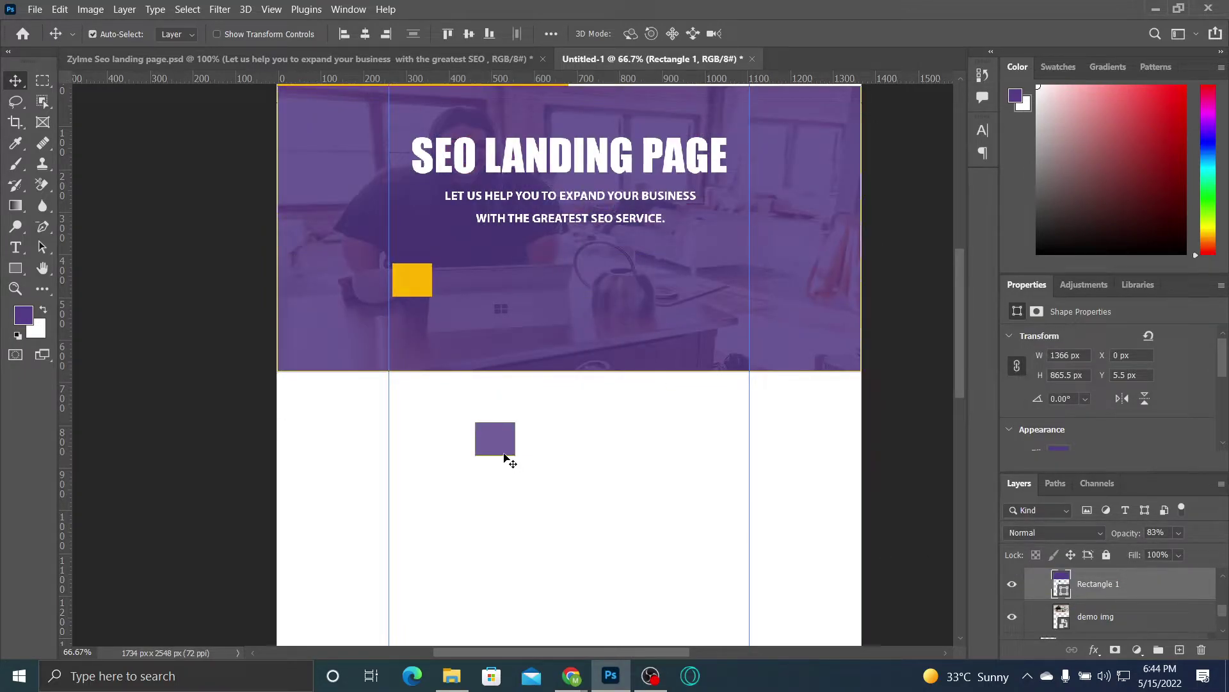
Step: Marquee-select the area around the stray purple rectangle below the header, try to delete it, and clear the selection
scroll(518, 452, "up", 5)
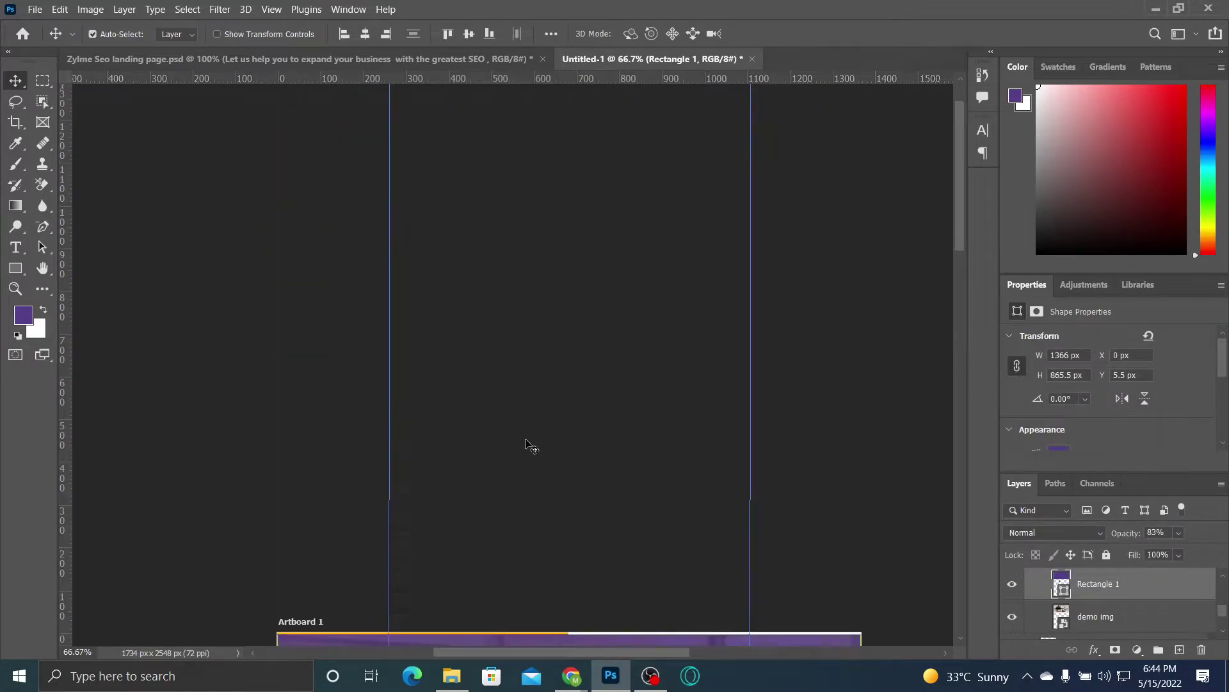
scroll(741, 384, "down", 5)
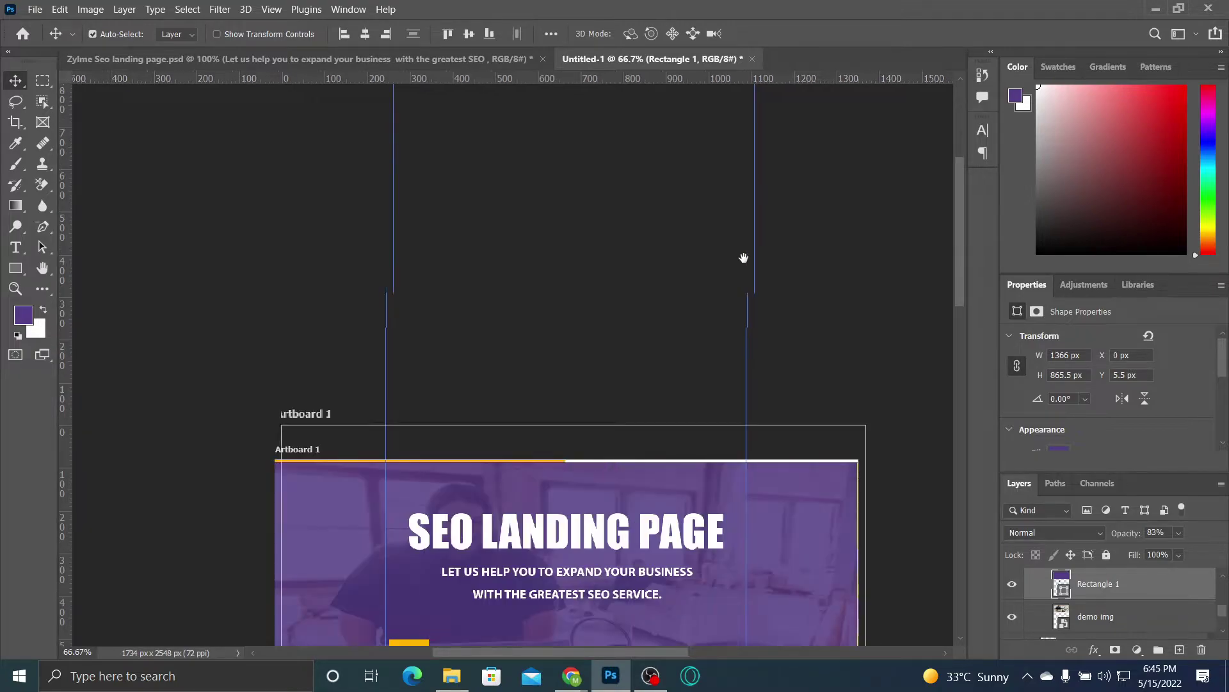
scroll(648, 311, "down", 2)
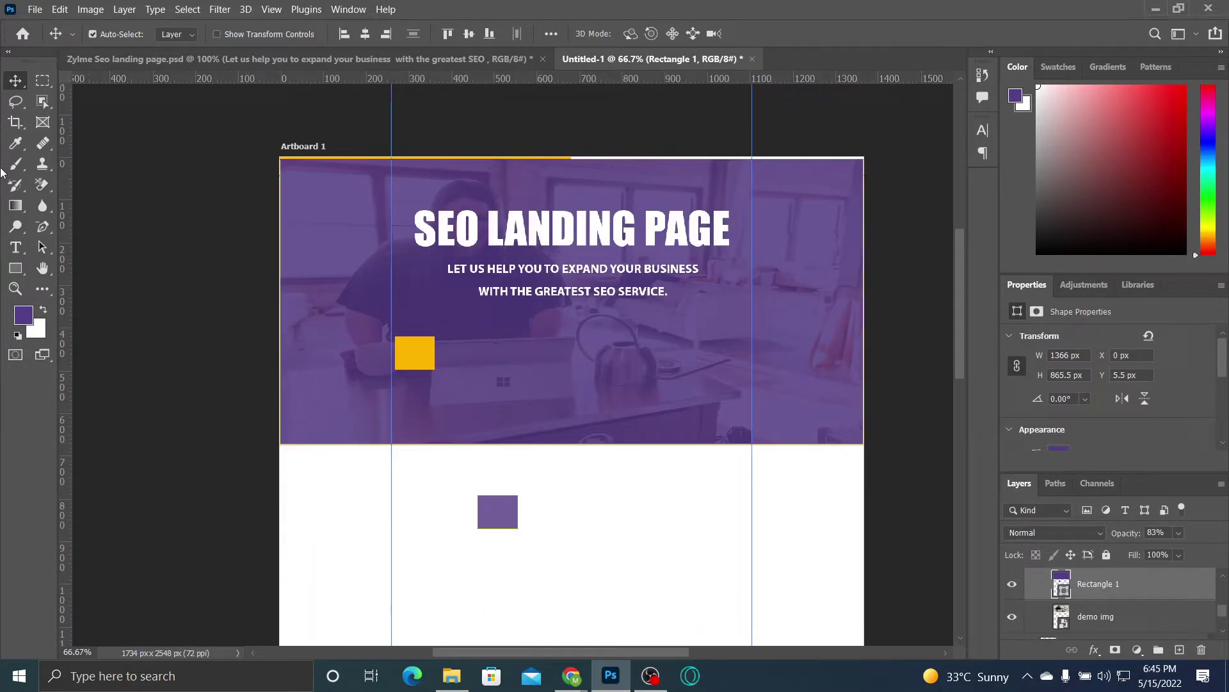
left_click(42, 80)
left_click_drag(460, 483, 561, 540)
left_click(556, 538)
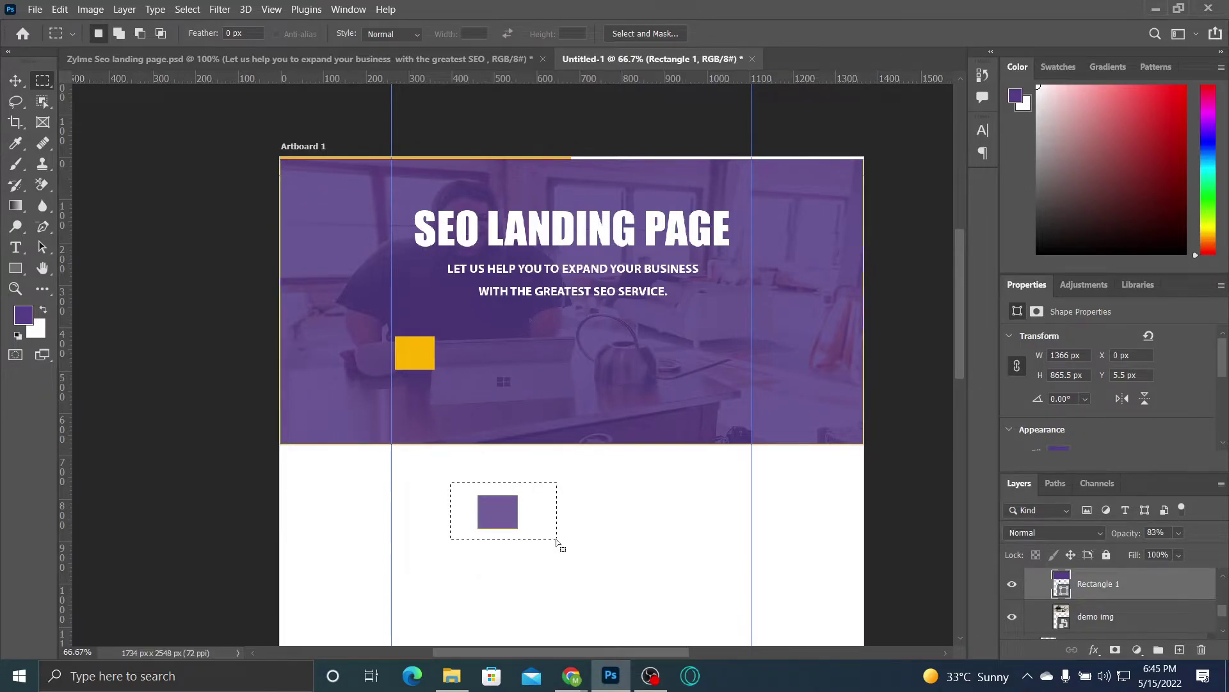
key("Delete")
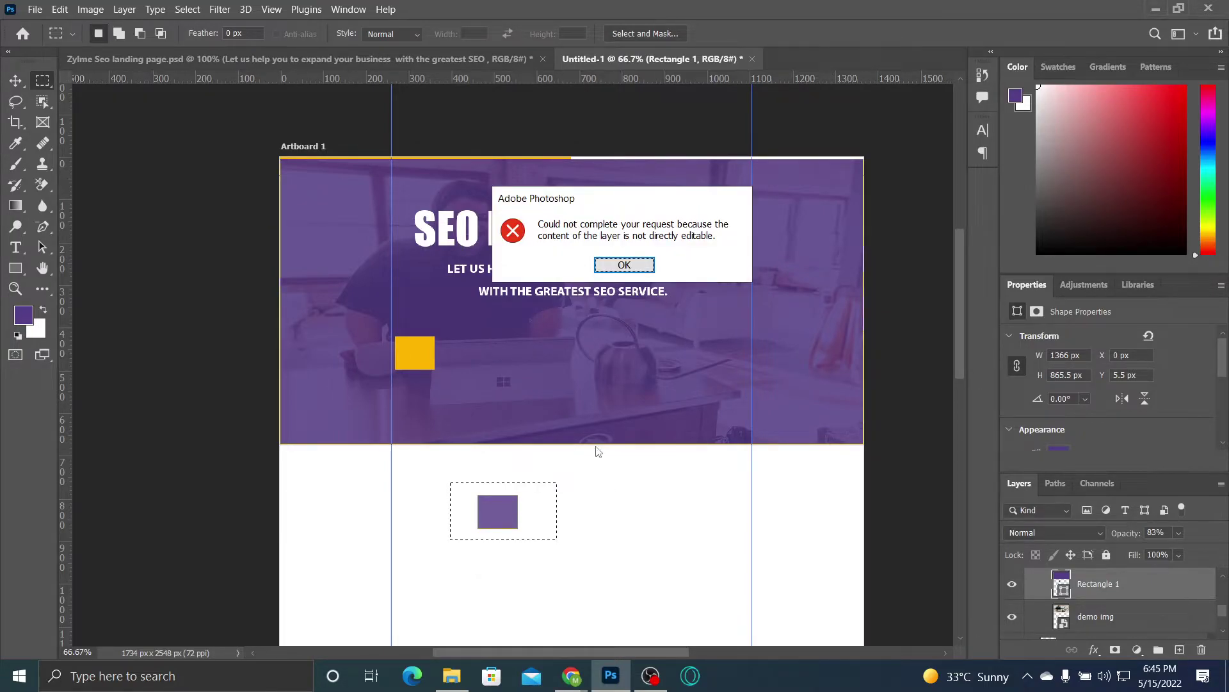
left_click(630, 264)
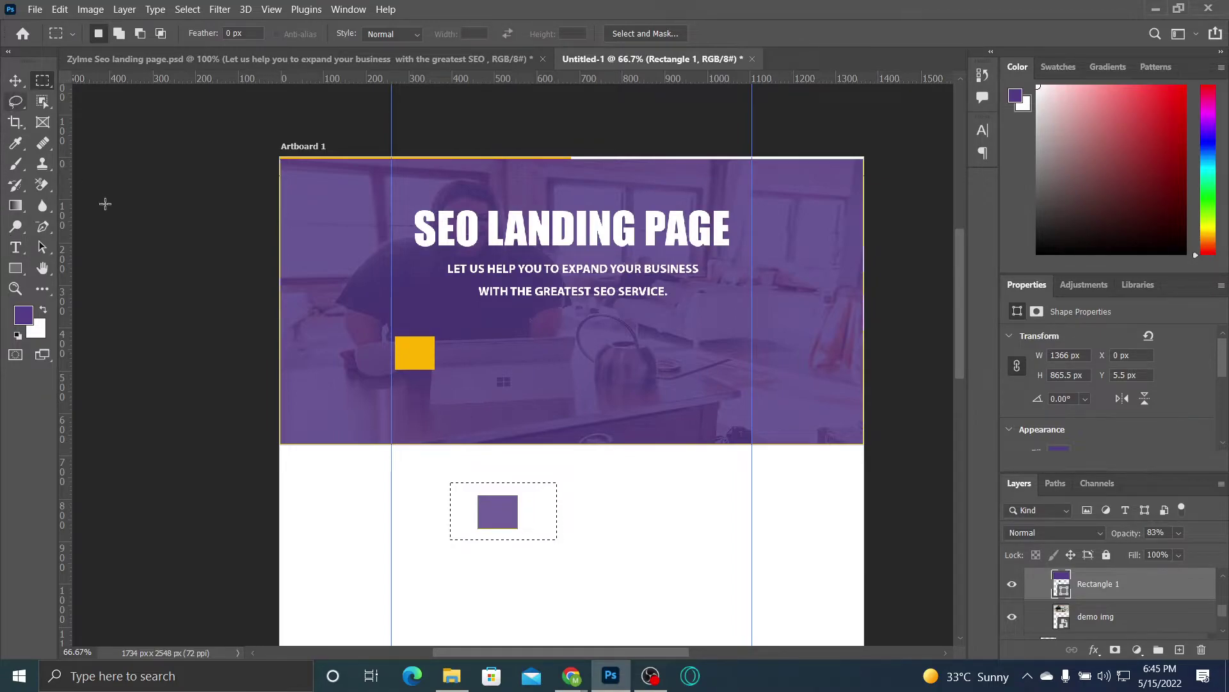
left_click(325, 592)
left_click(15, 81)
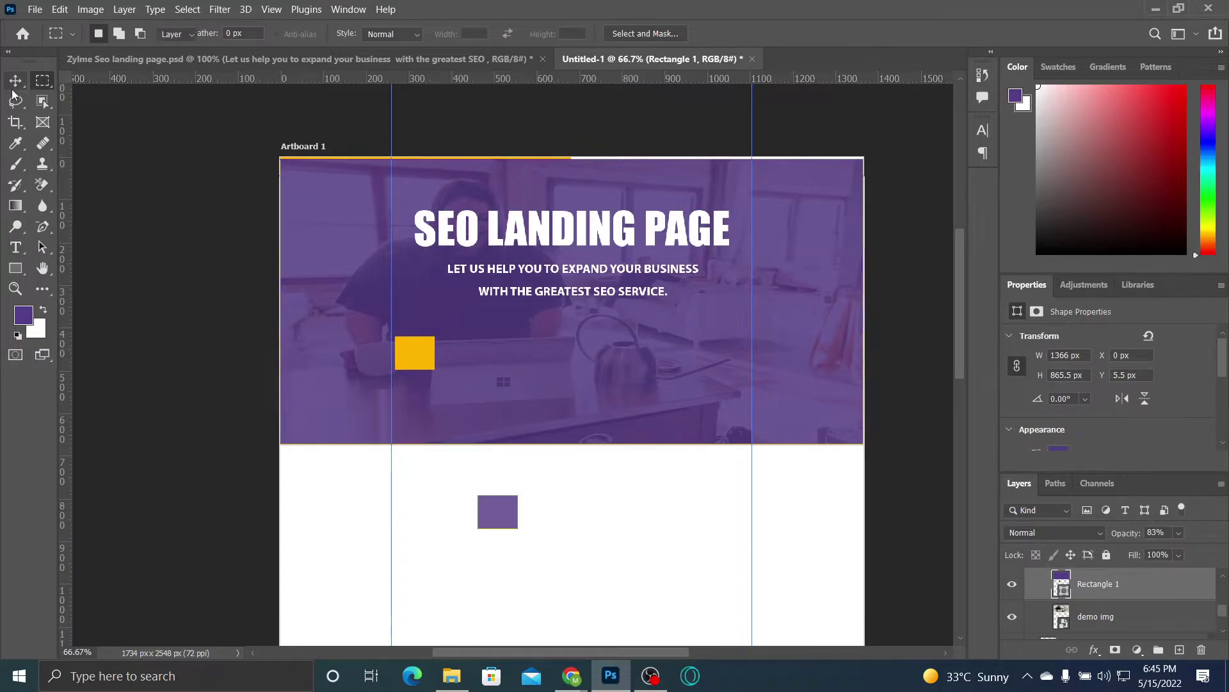
key("ctrl+z")
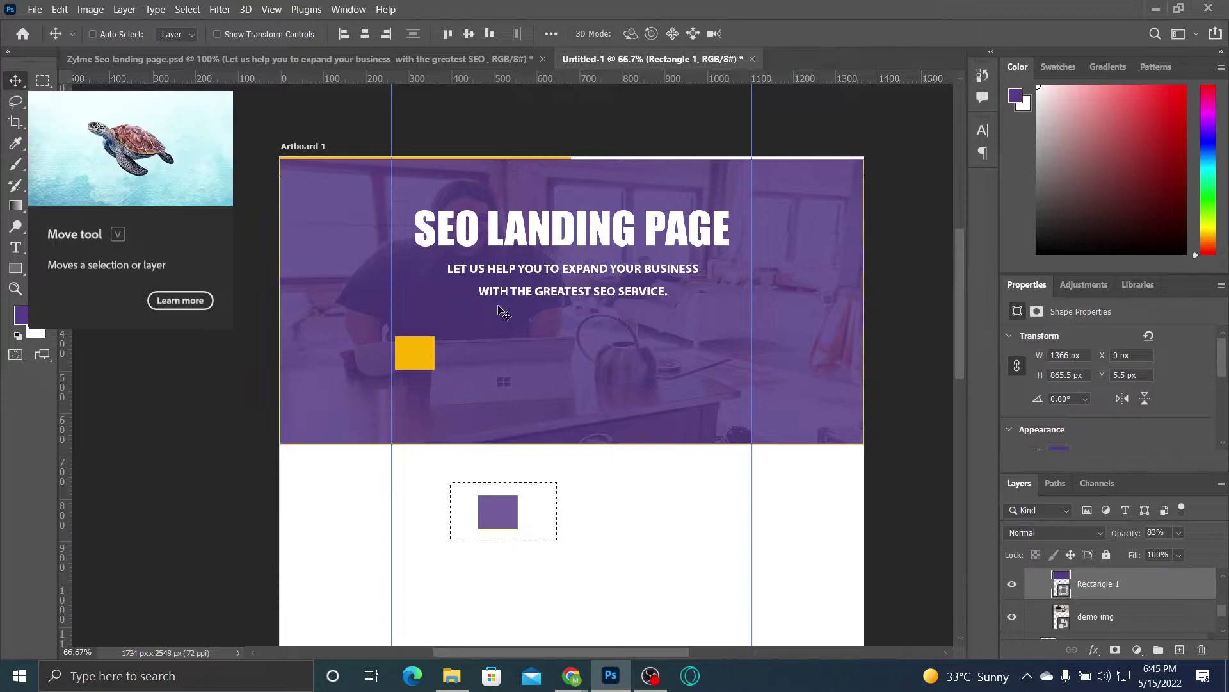
key("ctrl+d")
Step: Undo the yellow box's moves and the stray purple rectangle below the header
left_click_drag(415, 353, 606, 525)
key("ctrl+z")
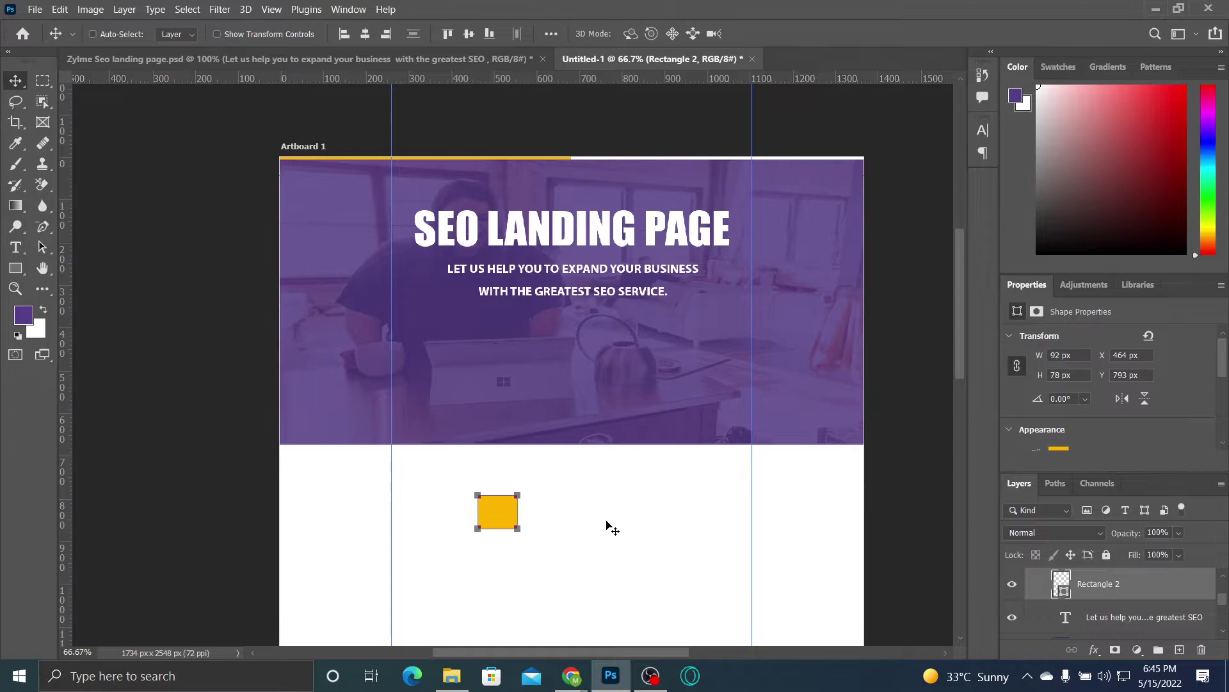
key("ctrl+z")
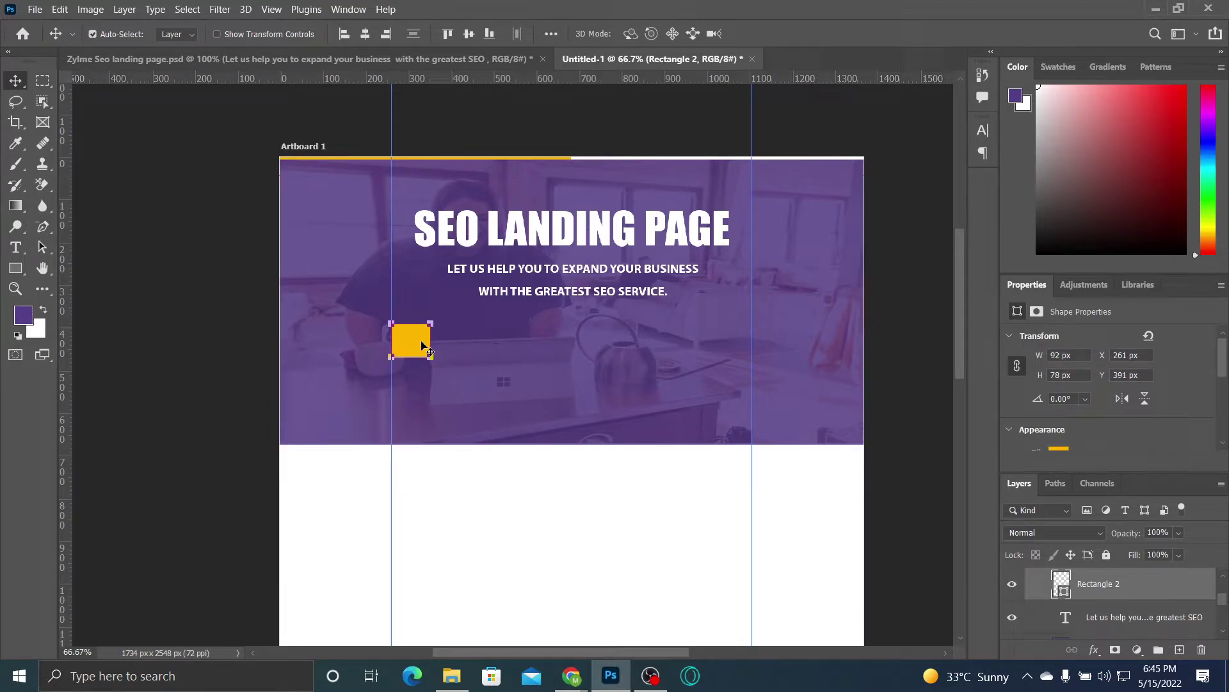
key("ctrl+plus")
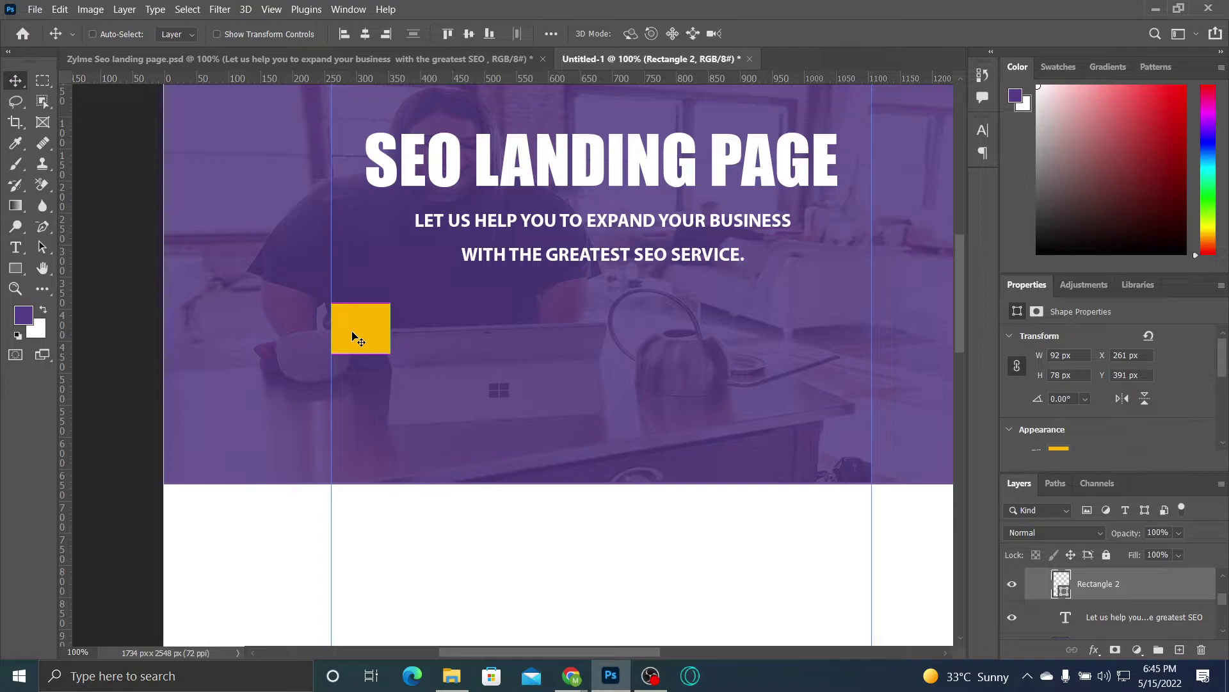
Step: Duplicate the yellow box twice along the same row in the header, leaving 19 px gaps between the three boxes
left_click(490, 354, "ctrl")
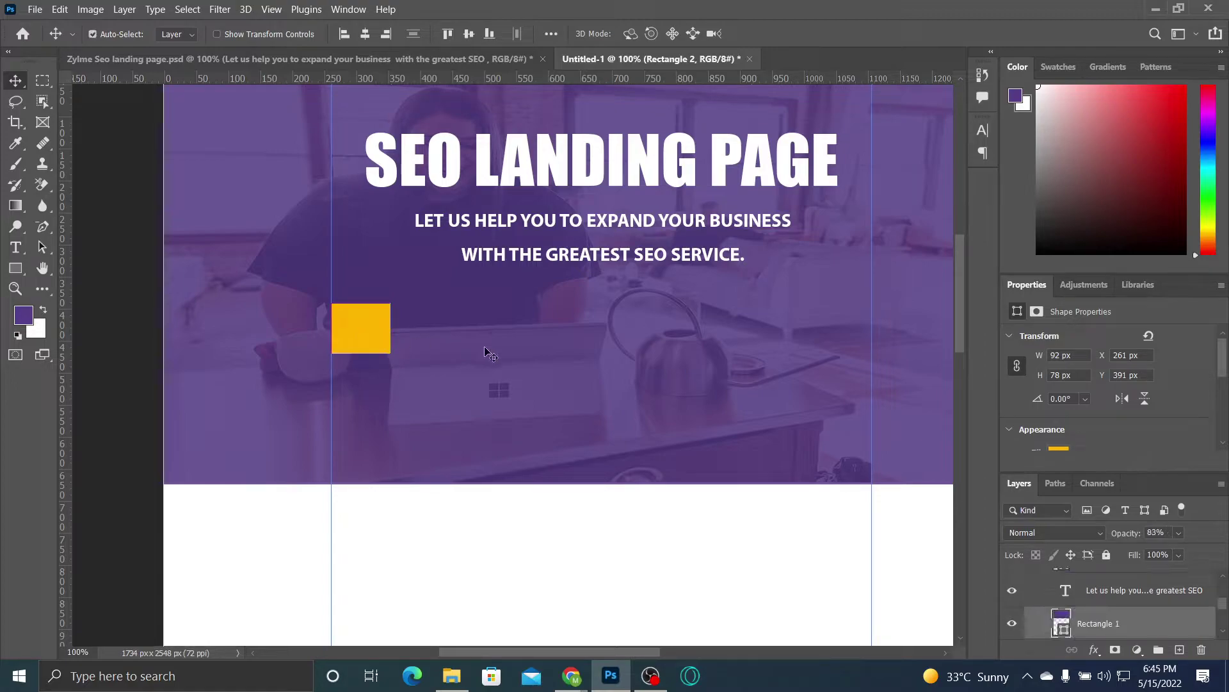
left_click_drag(490, 354, 464, 331)
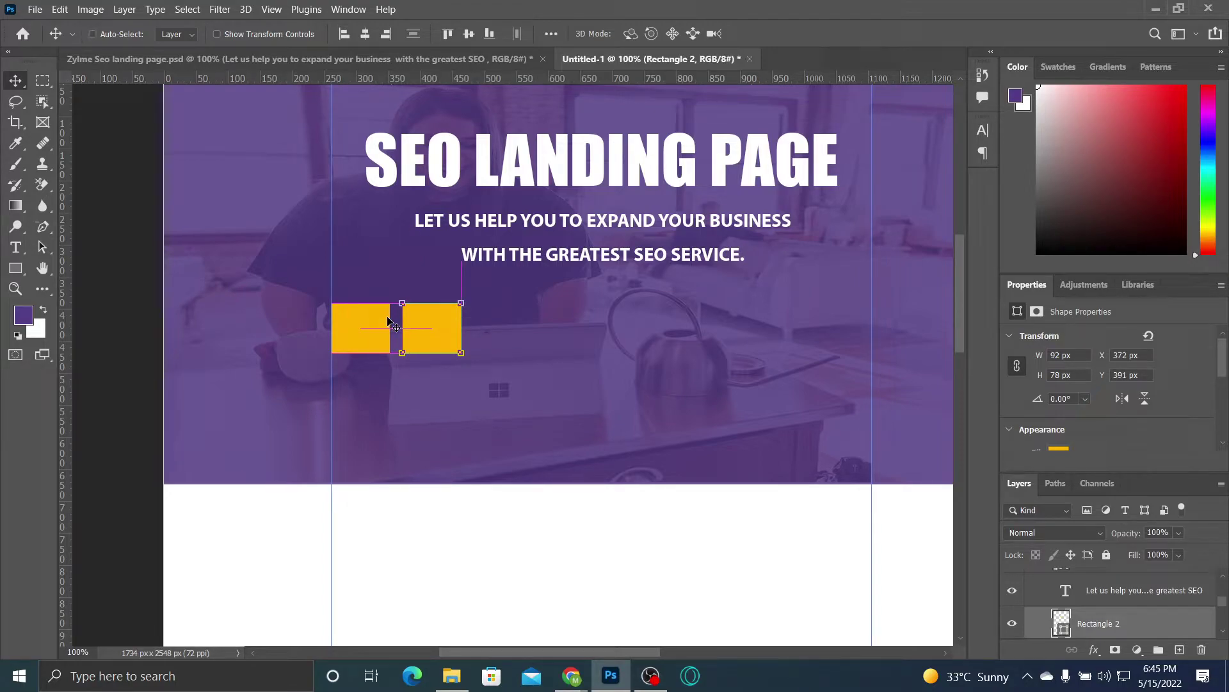
key("ctrl+plus")
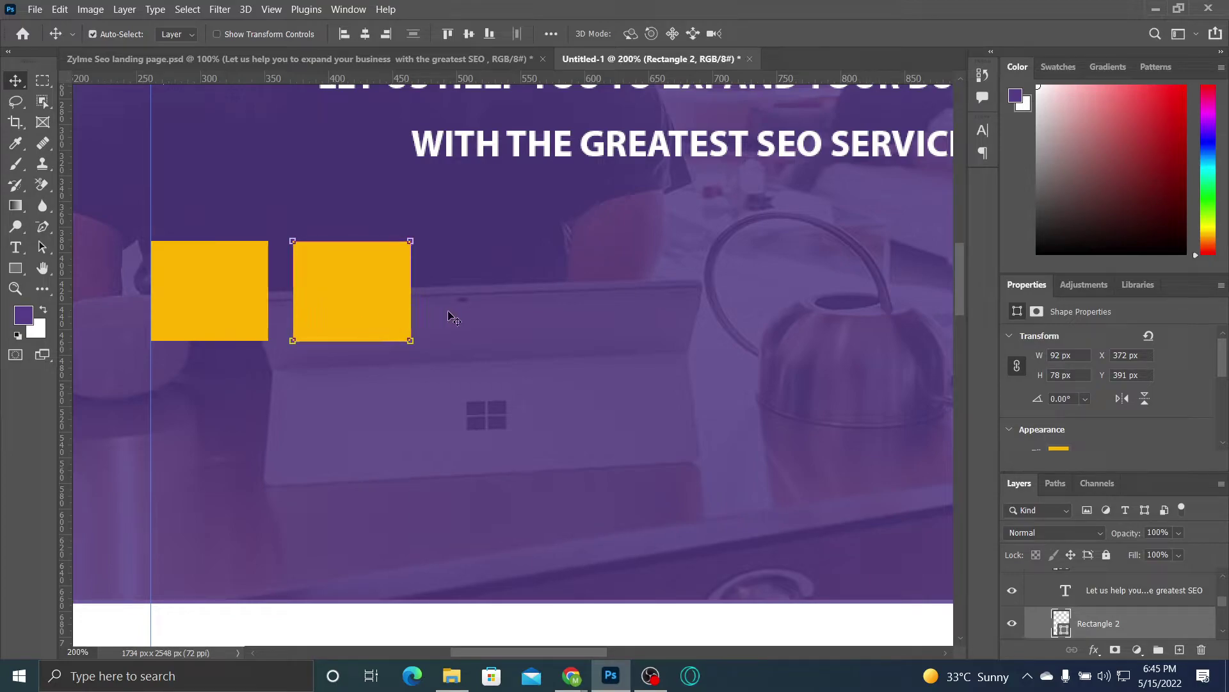
left_click(468, 318, "ctrl")
left_click_drag(468, 318, 466, 277)
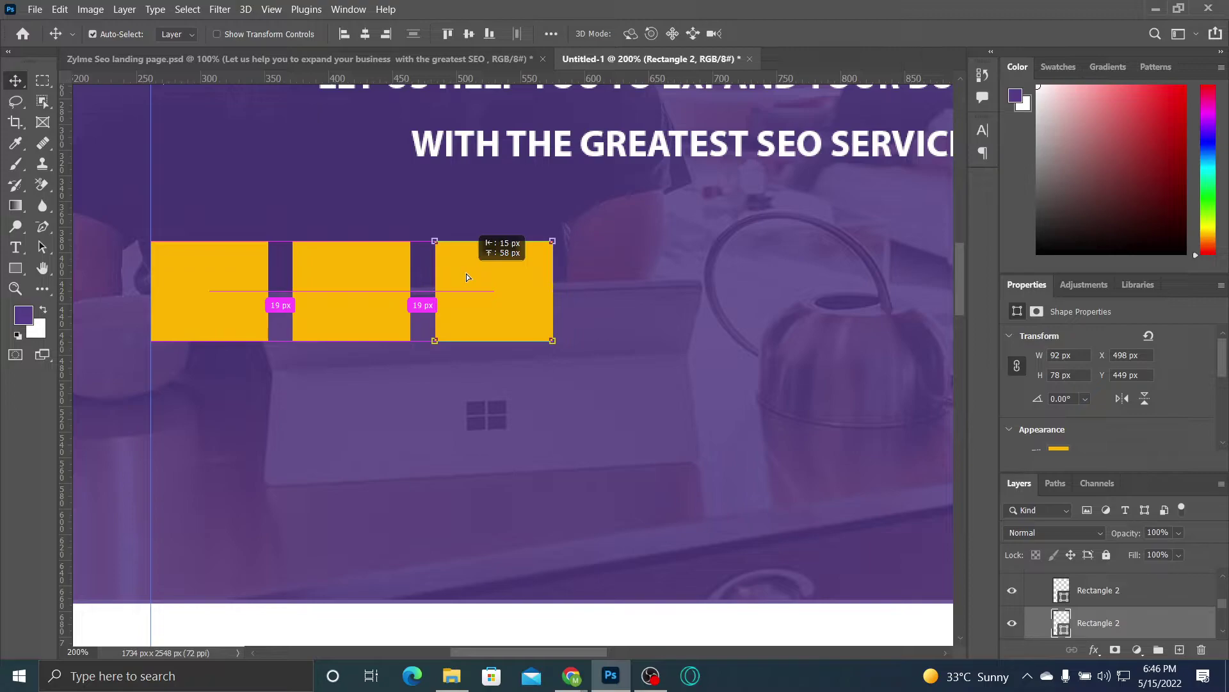
left_click_drag(466, 277, 466, 277)
left_click(625, 292)
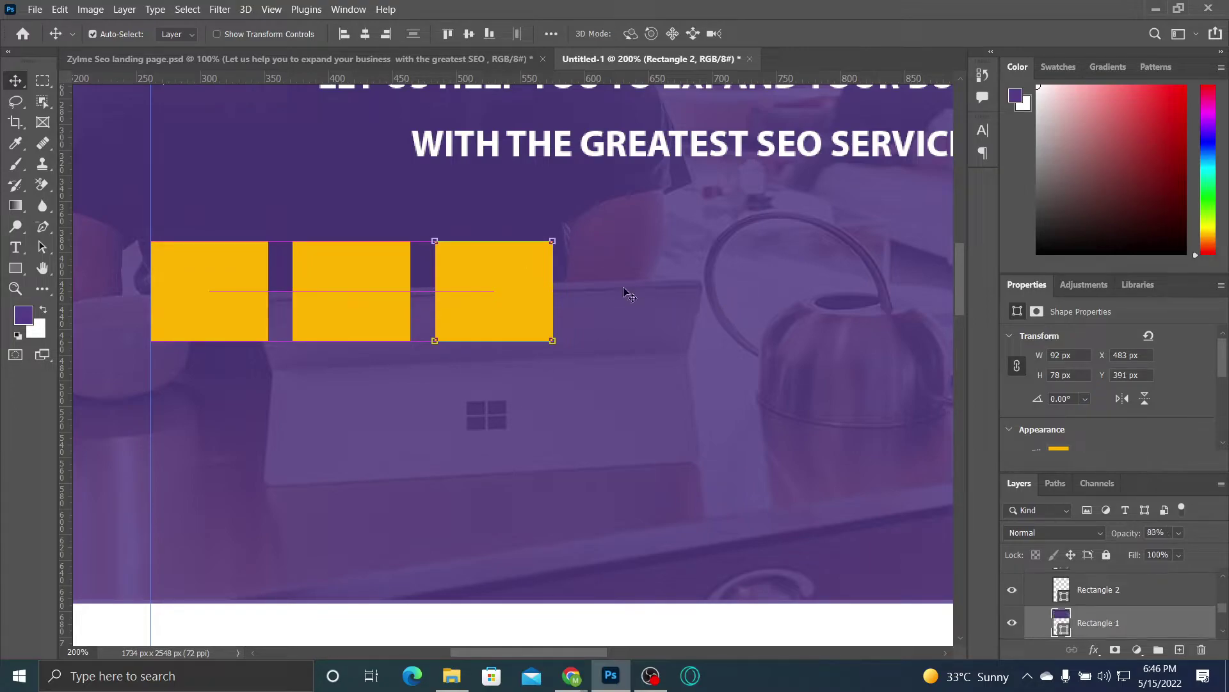
key("ctrl")
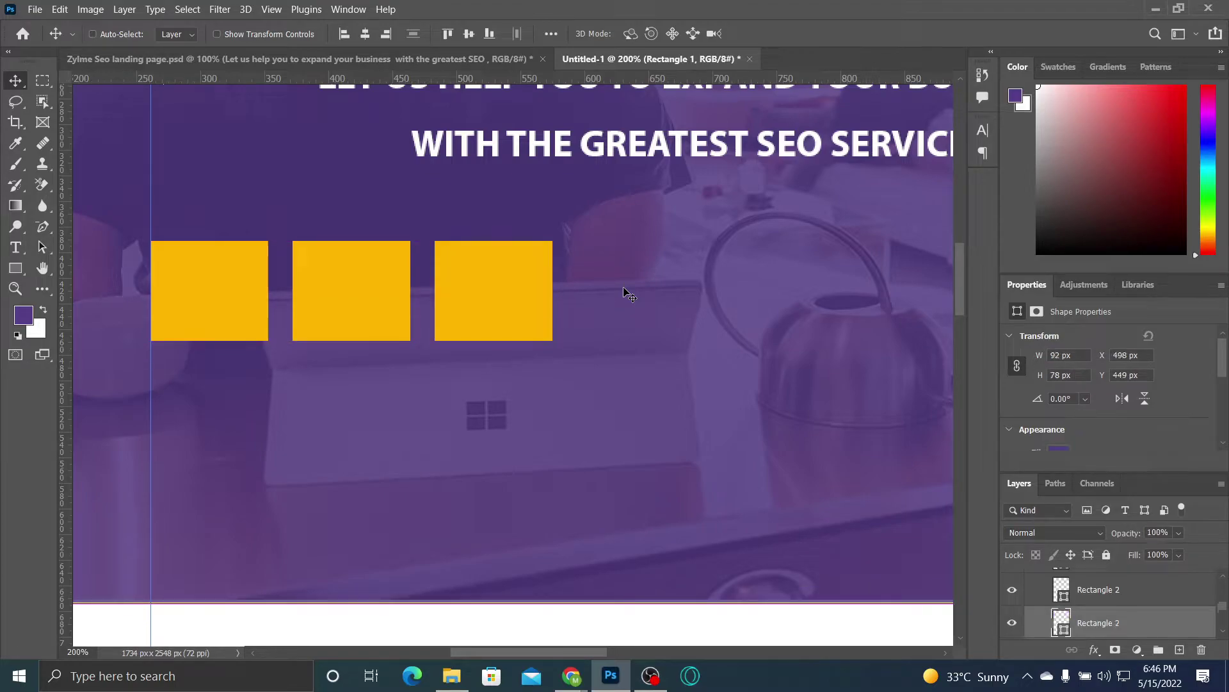
Step: Add a fourth yellow box to the row by duplicating the third one, keeping the same spacing
left_click_drag(531, 281, 703, 285)
mouse_move(694, 284)
left_mouse_down()
mouse_move(665, 283)
mouse_move(680, 284)
left_mouse_up()
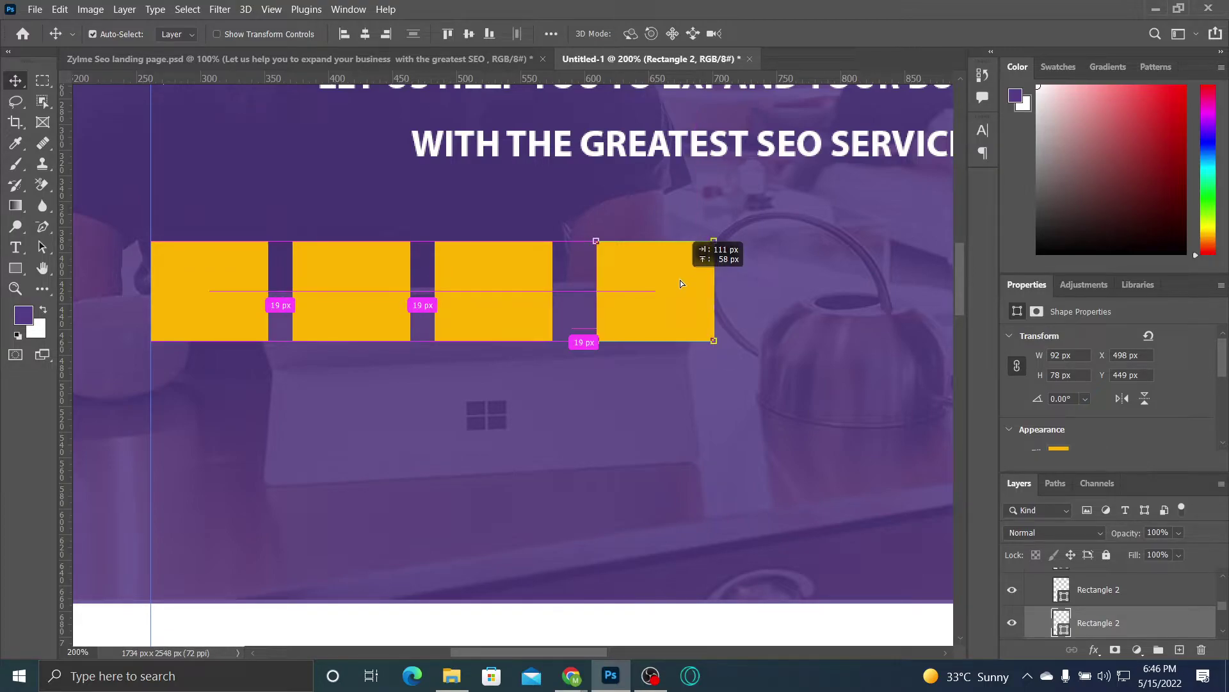
left_click_drag(680, 280, 667, 279)
left_click(768, 314)
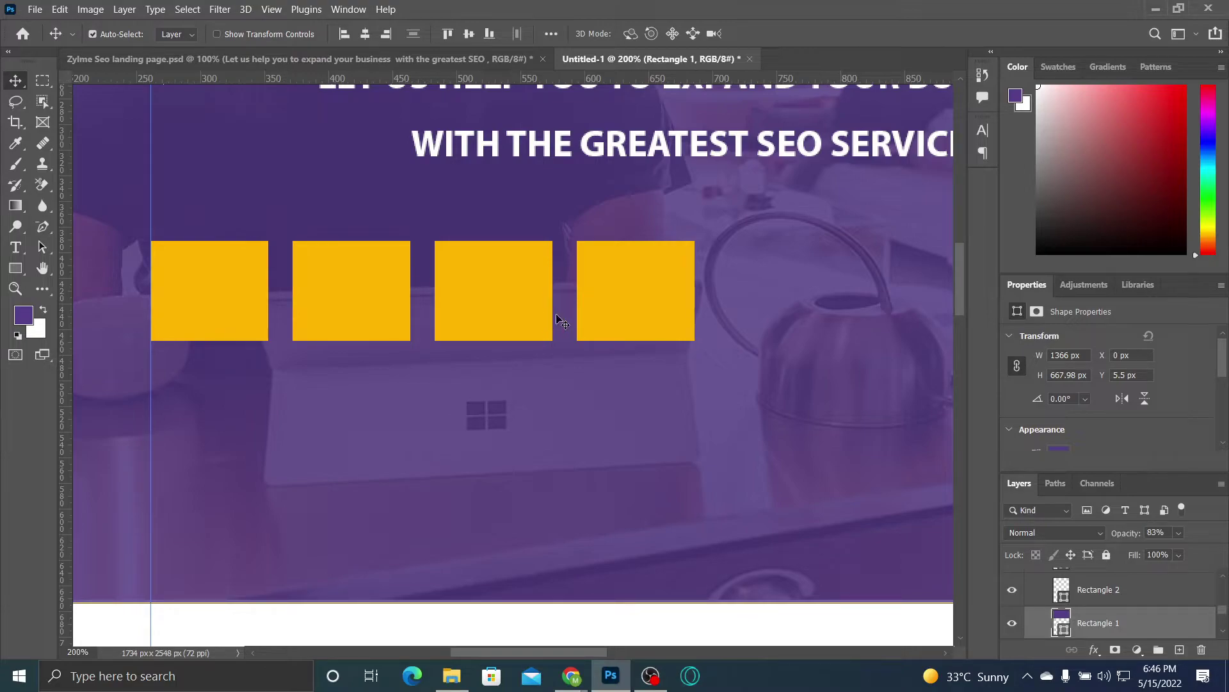
key("ctrl+minus")
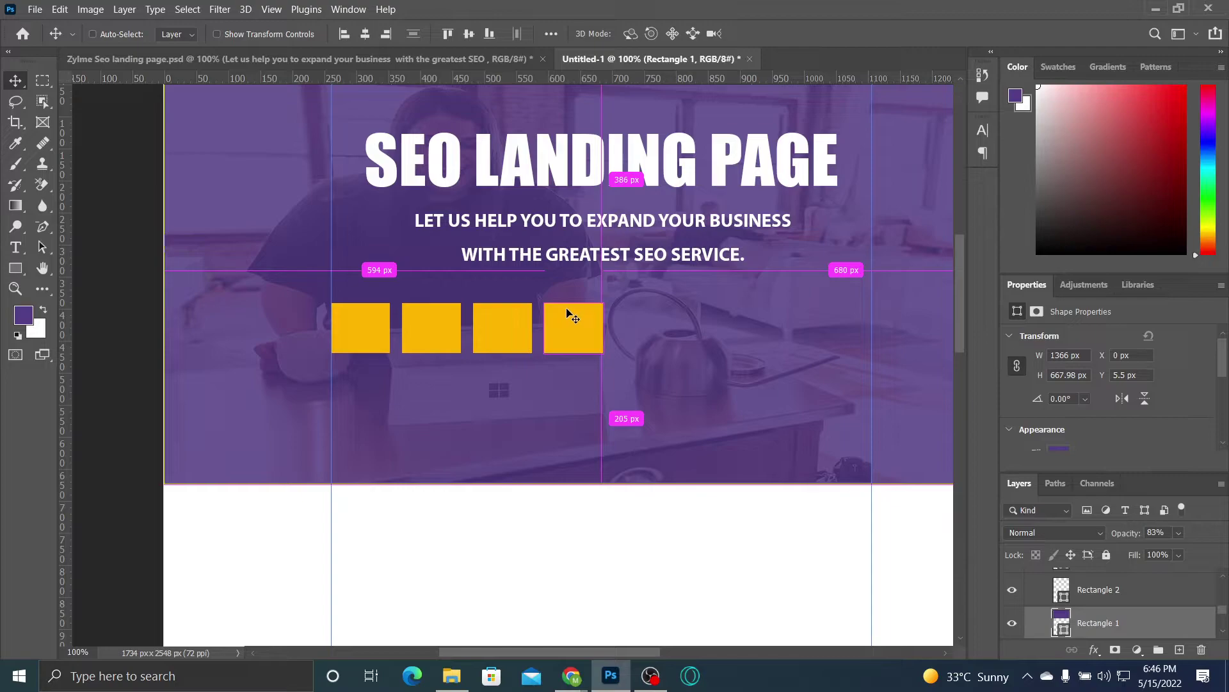
key("ctrl+plus")
key("ctrl+minus")
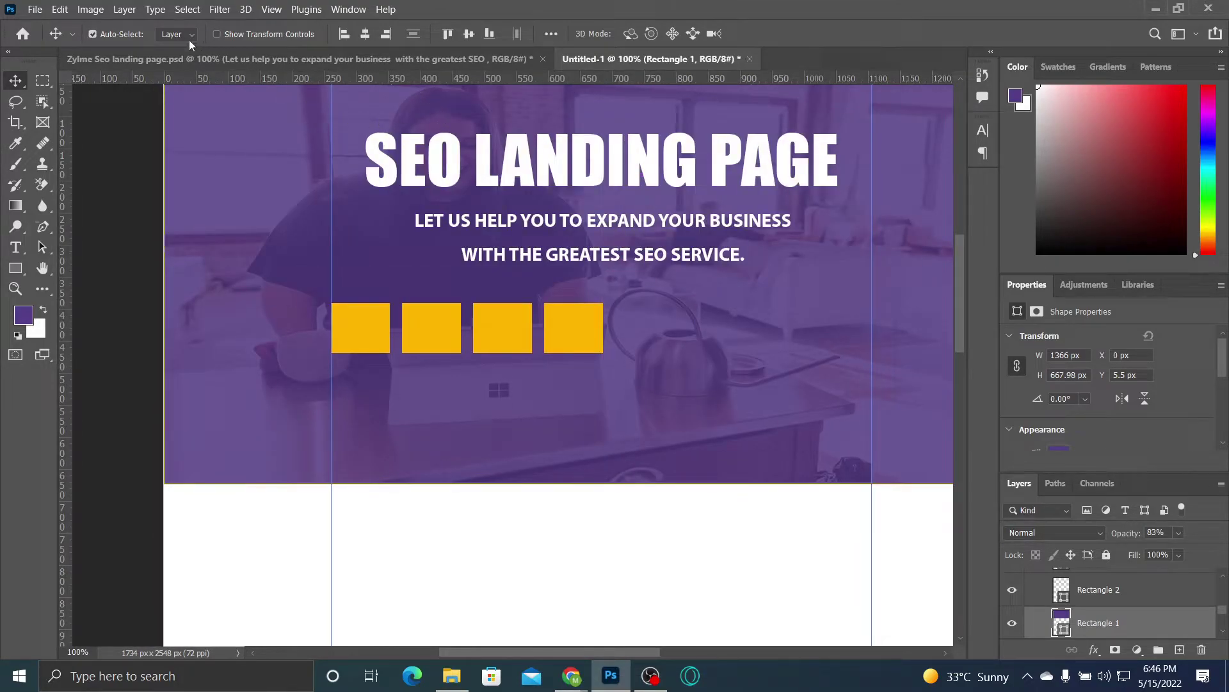
Step: Compare with the original's countdown boxes, try creating a rectangle with 9 px corner radii over the fourth yellow box, and undo it
left_click(207, 55)
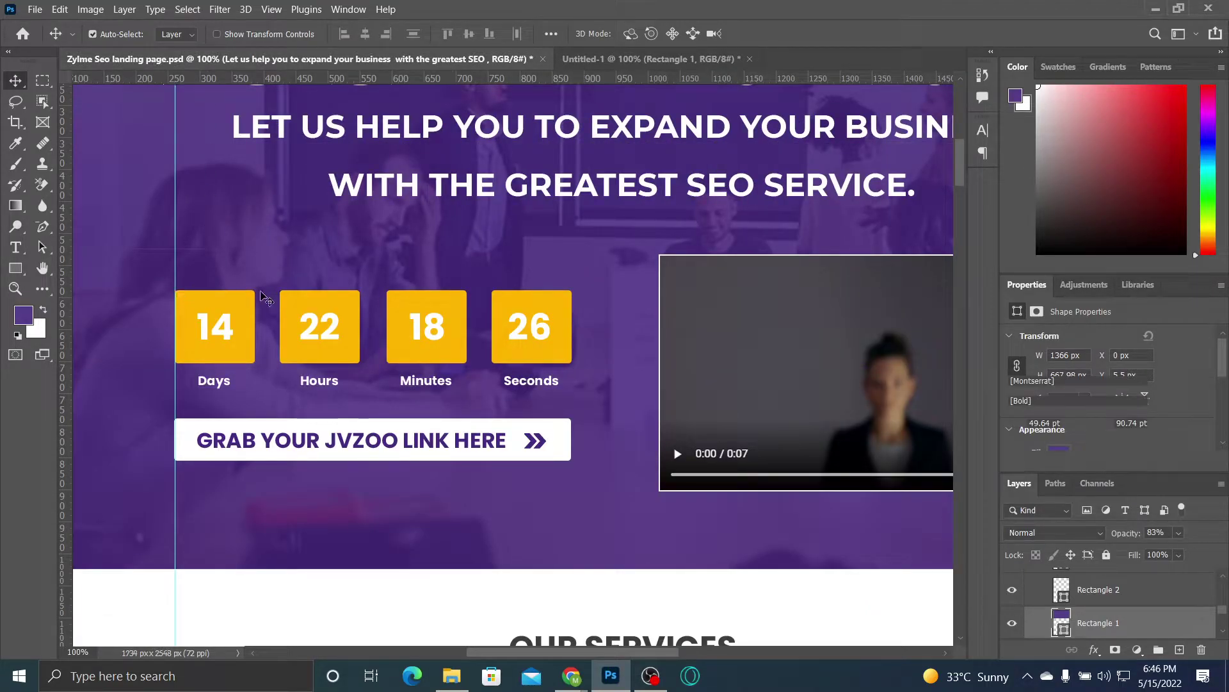
left_click(624, 63)
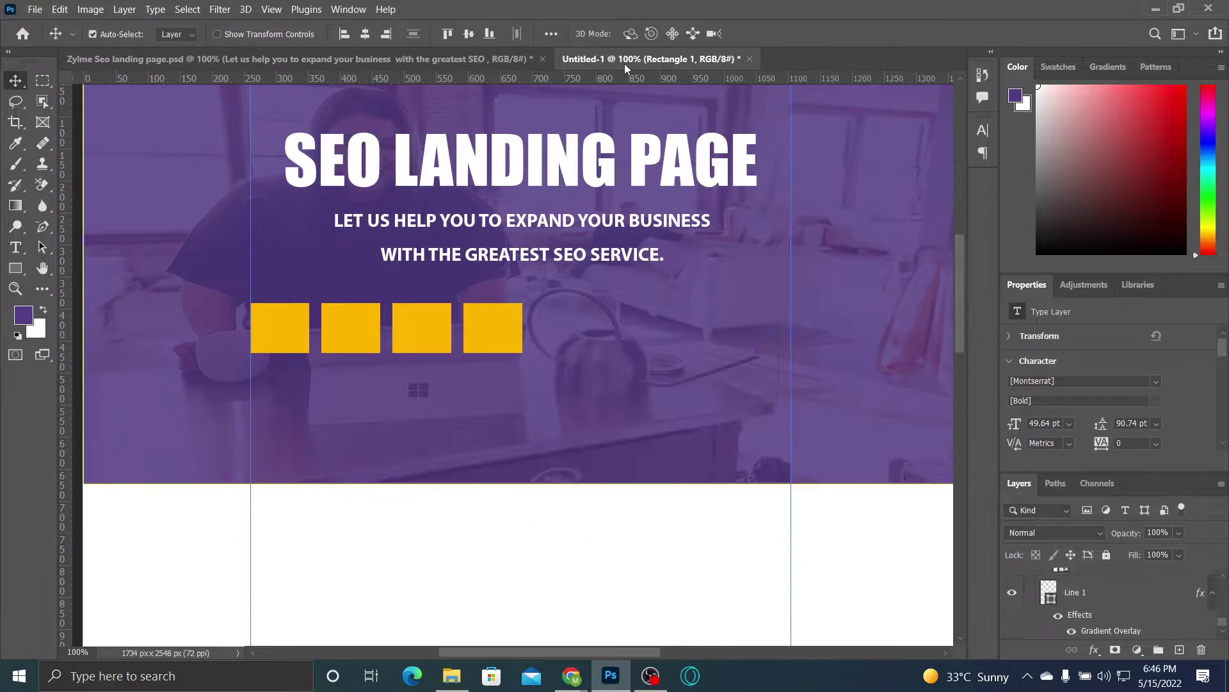
key("ctrl+plus")
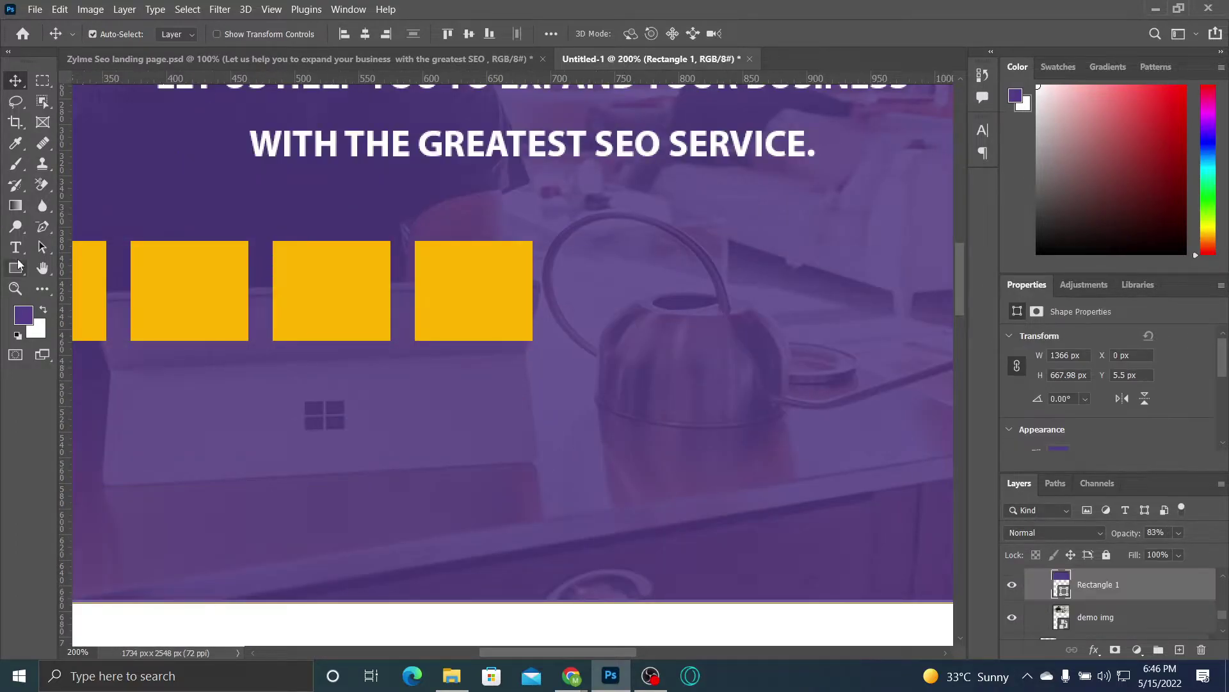
left_click(16, 267)
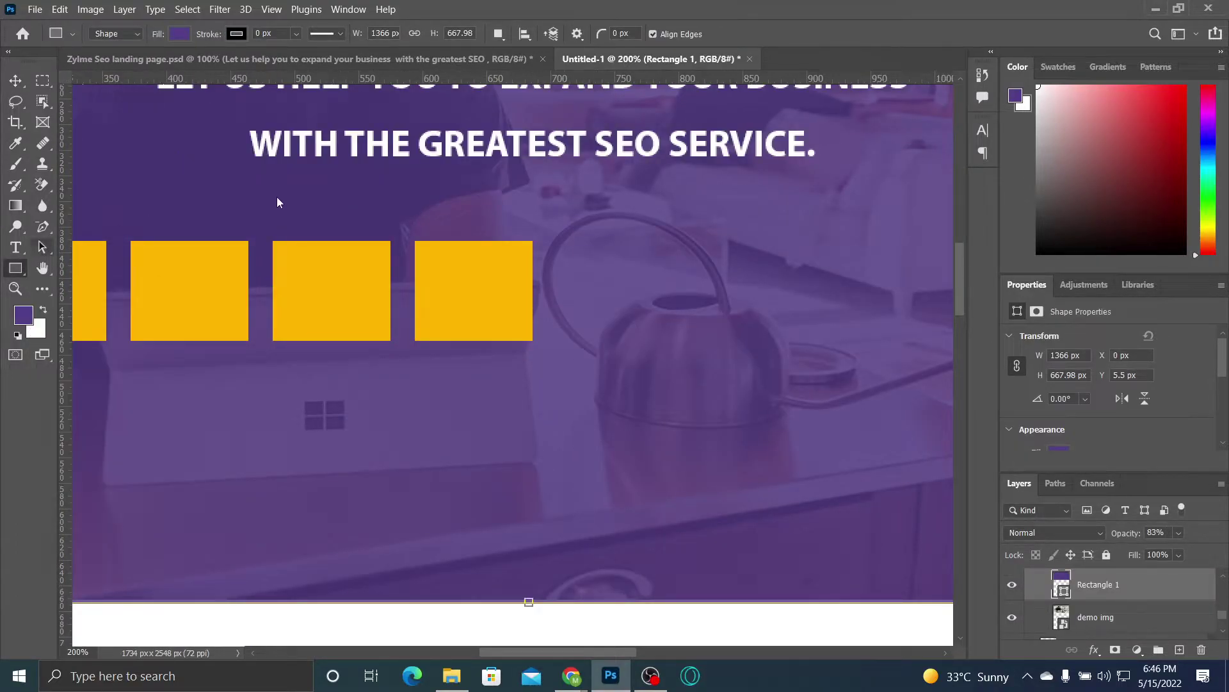
key("ctrl+plus")
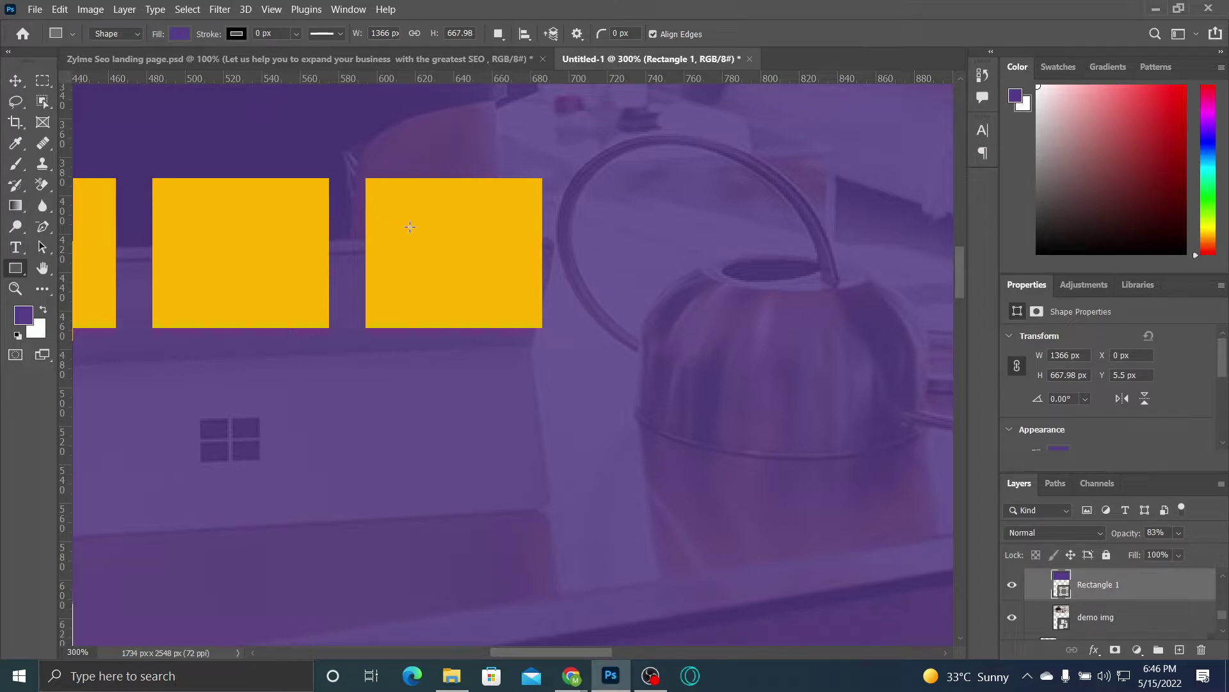
left_click_drag(410, 227, 702, 248)
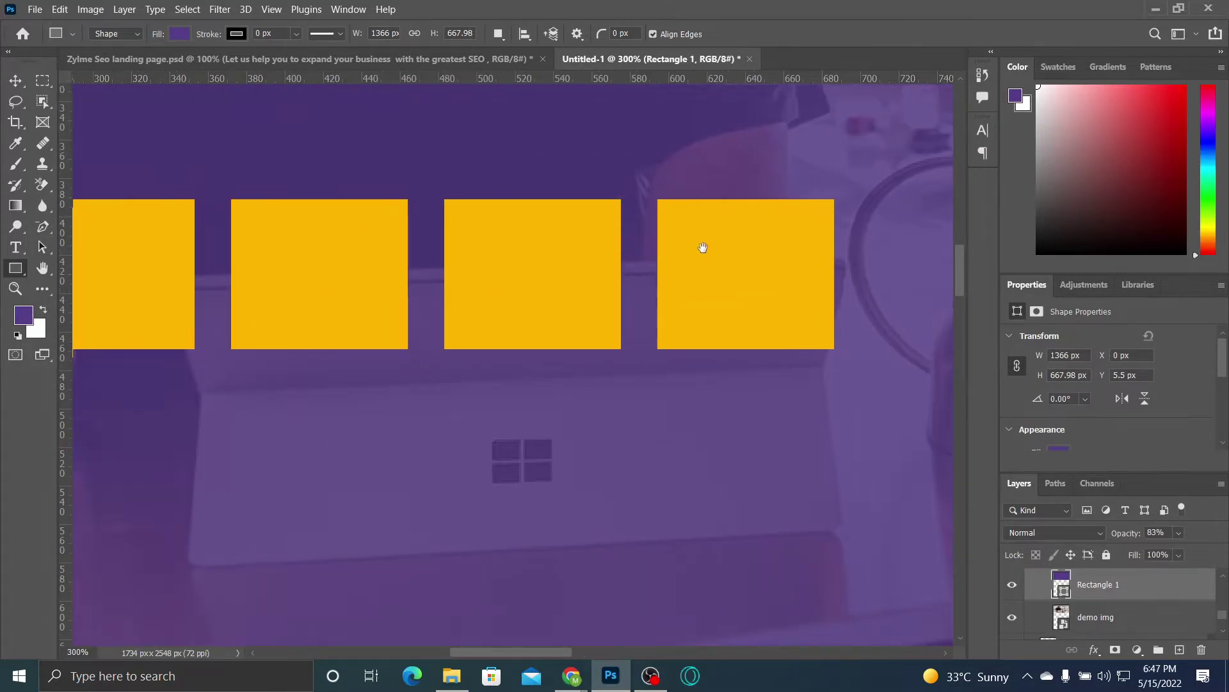
left_click(810, 248)
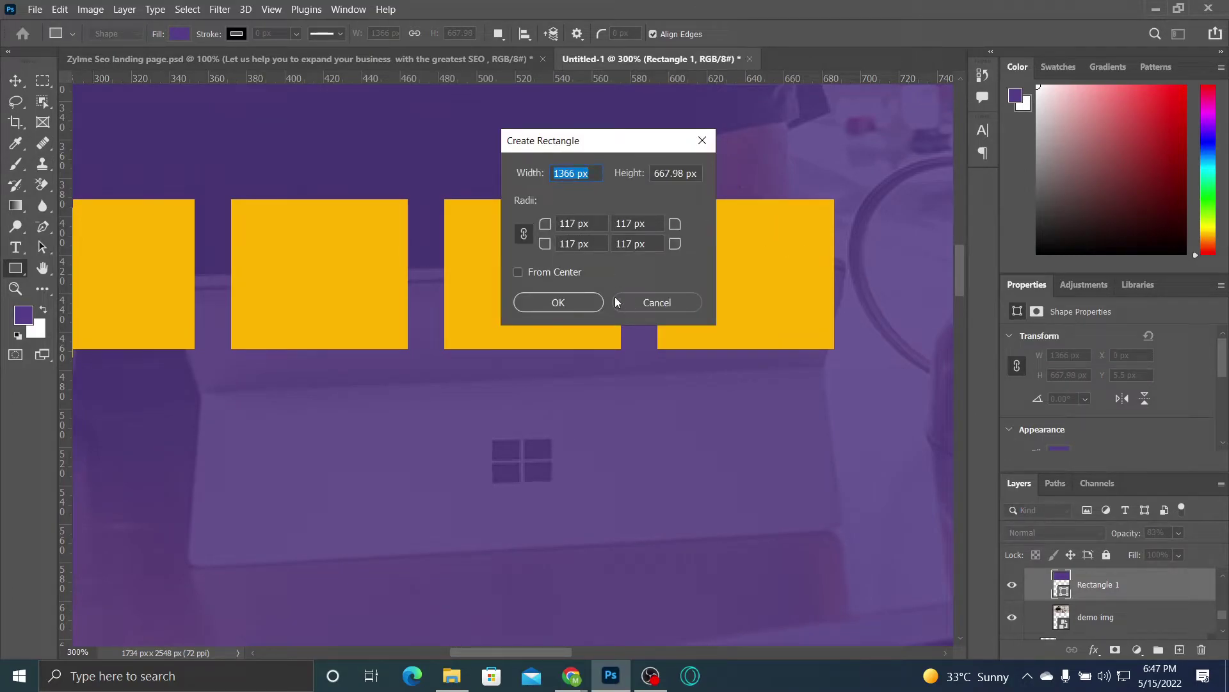
left_click_drag(553, 246, 456, 248)
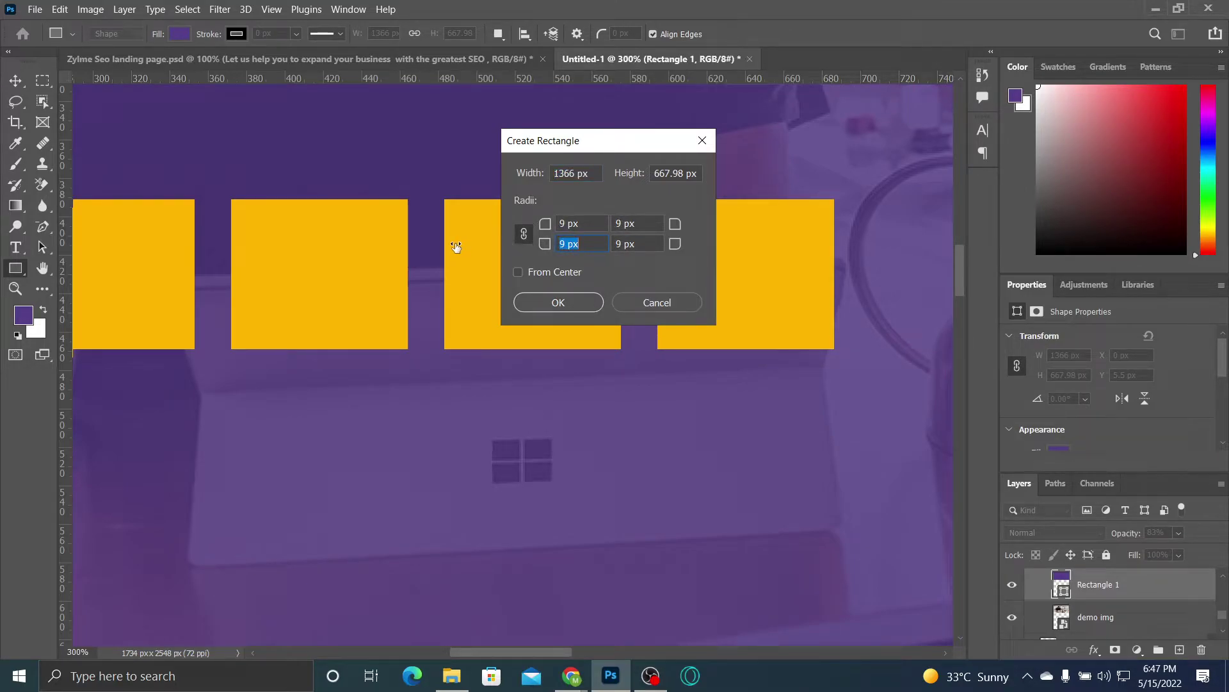
left_click(548, 310)
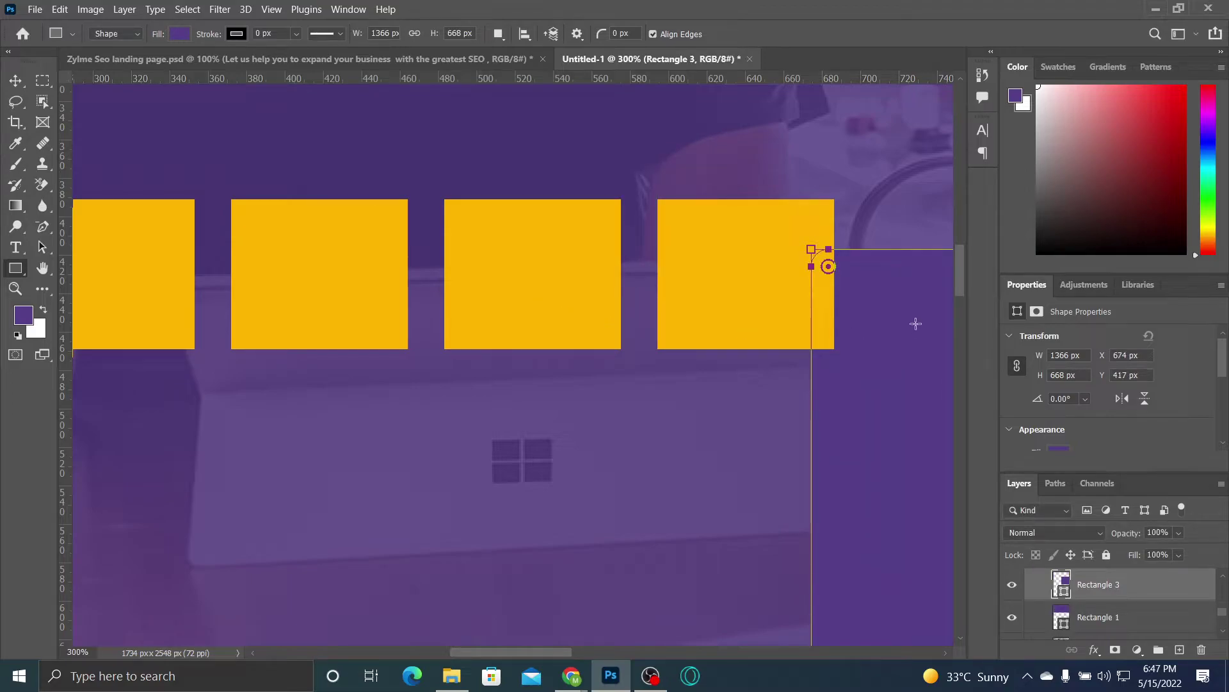
key("ctrl+z")
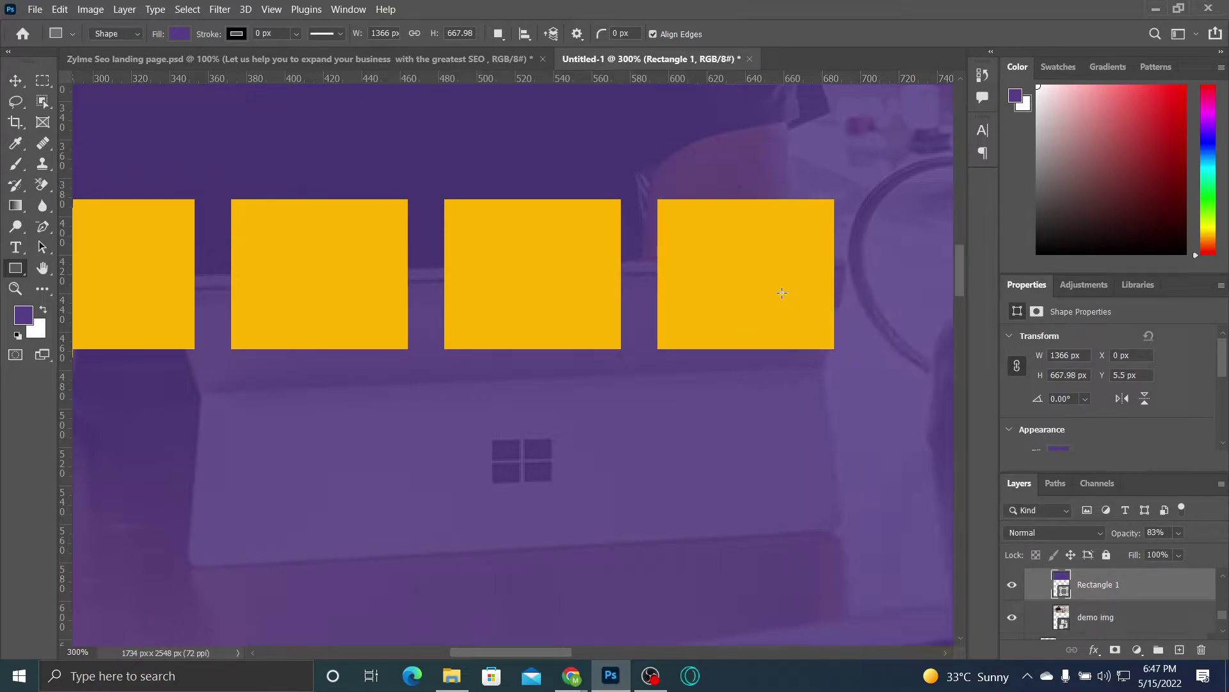
Step: Bring the yellow boxes into view and find the corner radius settings in the shape properties
left_click(782, 293)
left_click(677, 296)
left_click_drag(274, 263, 467, 284)
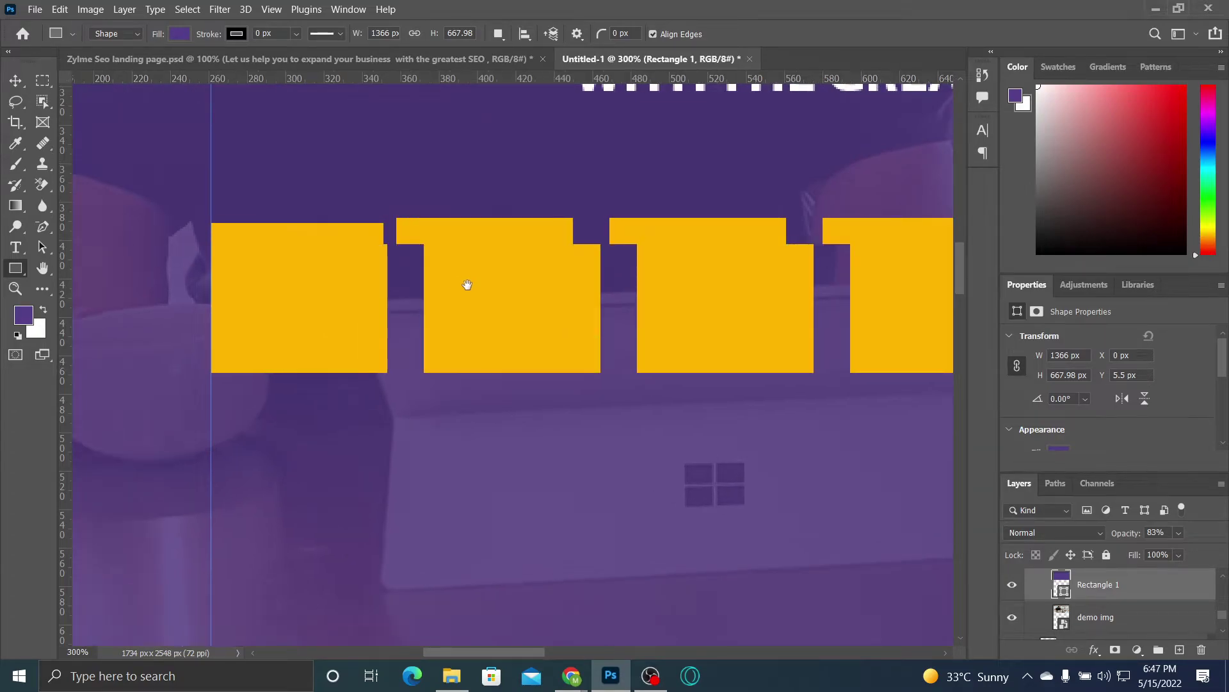
left_click(1083, 288)
left_click(1020, 289)
left_click_drag(1226, 365, 1226, 412)
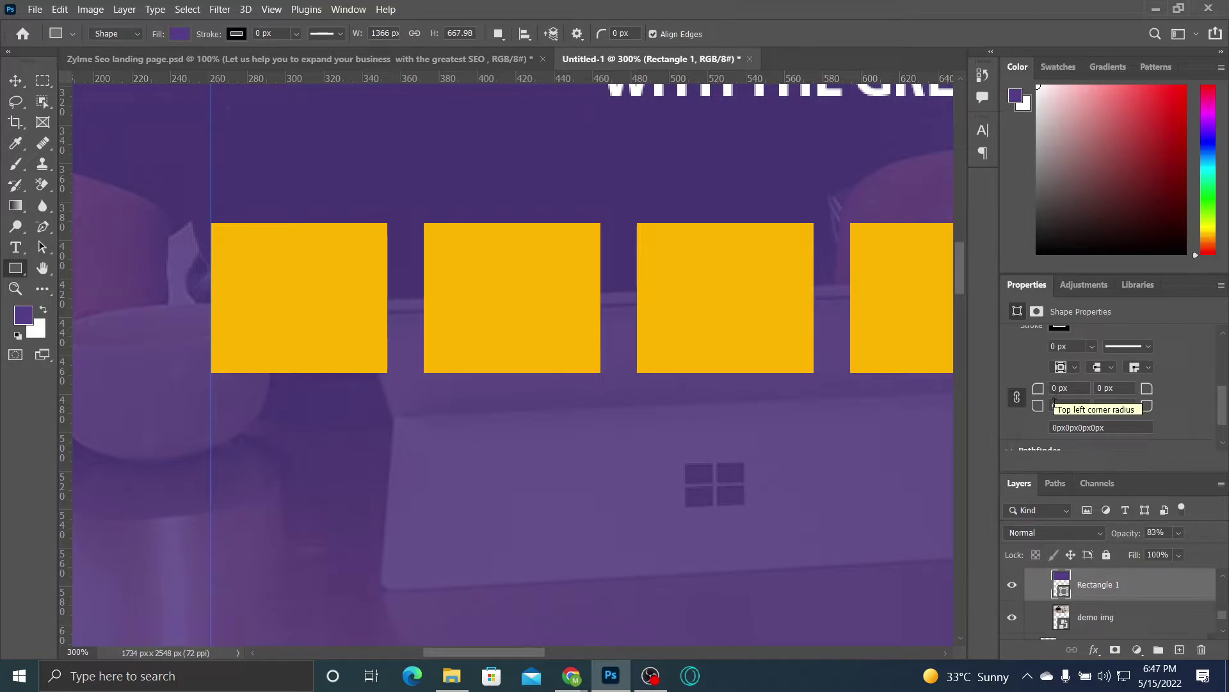
Step: Select all four yellow boxes together, round all their corners to 3 px, and clear the box selection
left_click(15, 80)
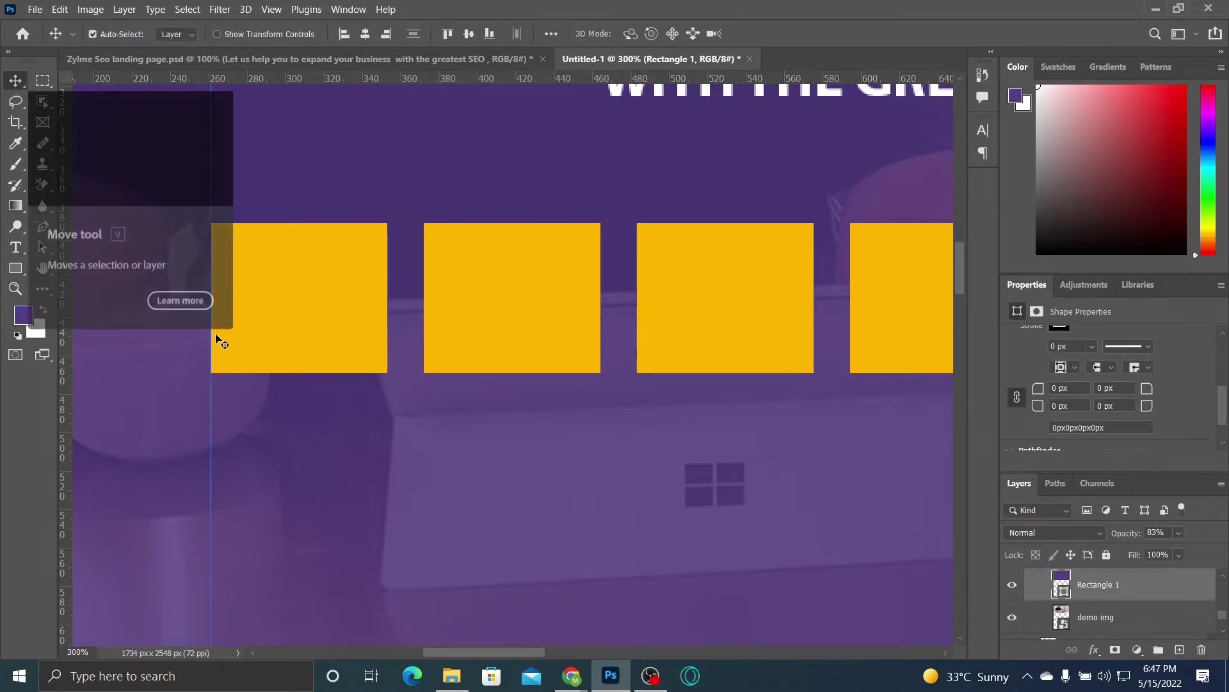
left_click(266, 300)
left_click(466, 324, "shift")
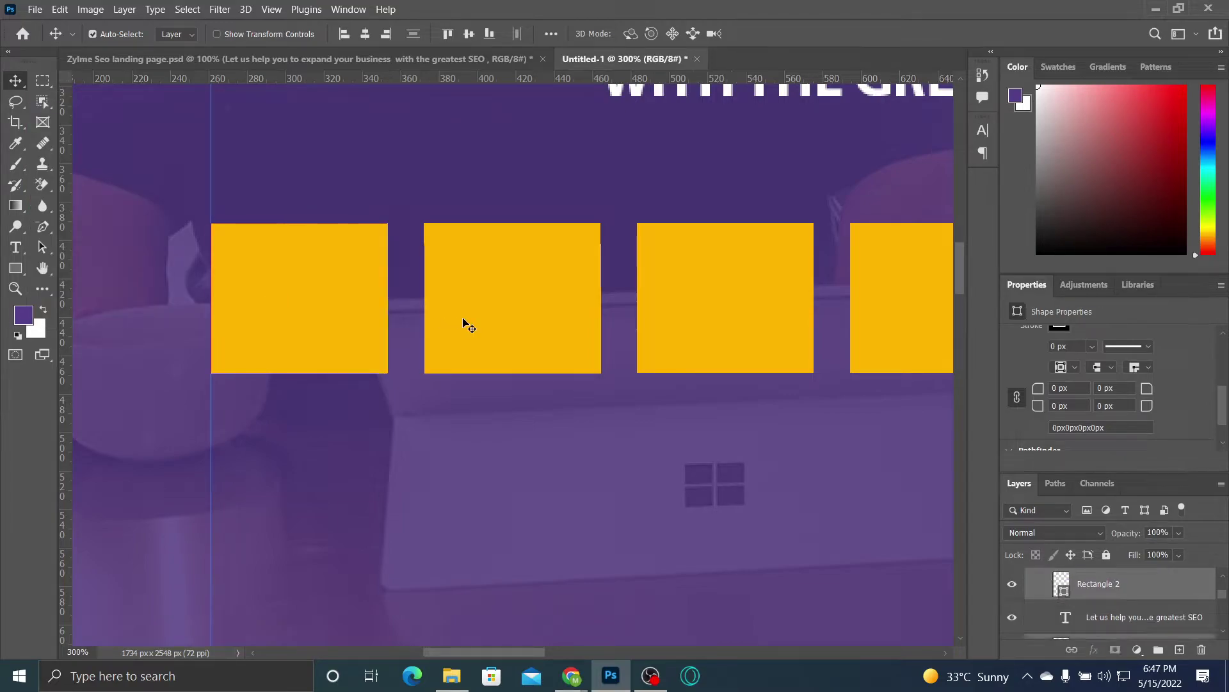
left_click(898, 277, "shift")
scroll(1224, 601, "down", 1)
scroll(1224, 602, "down", 1)
scroll(1224, 601, "up", 2)
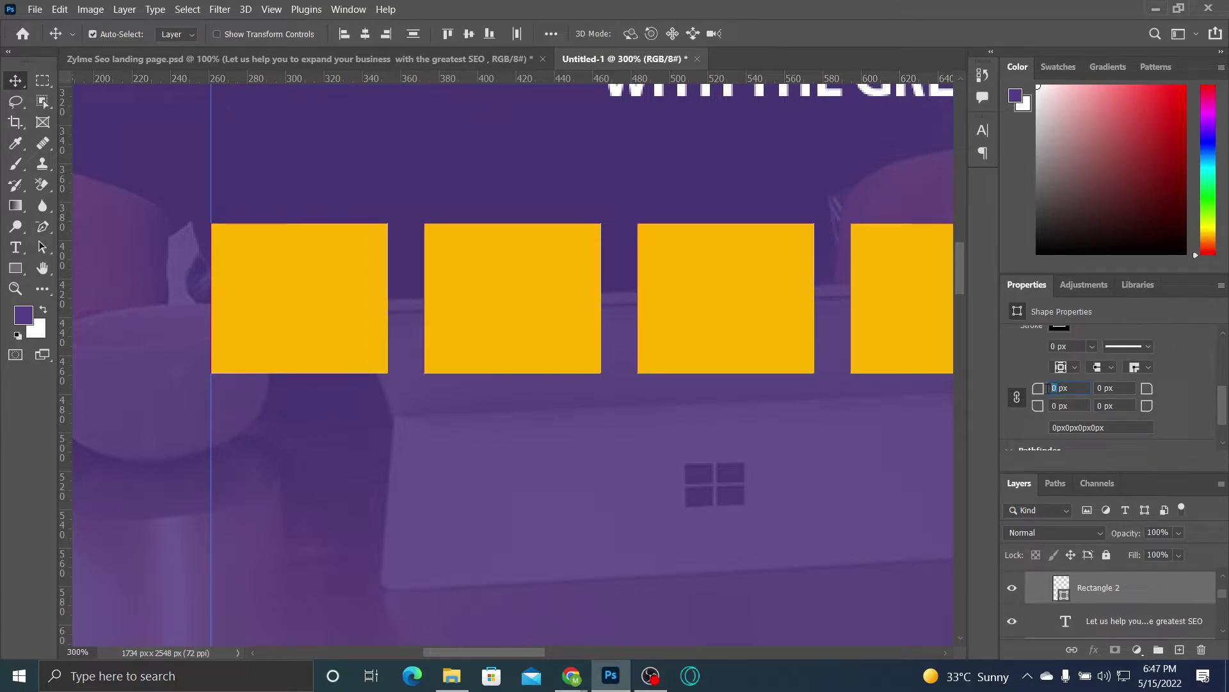
type("3")
left_click(1096, 388)
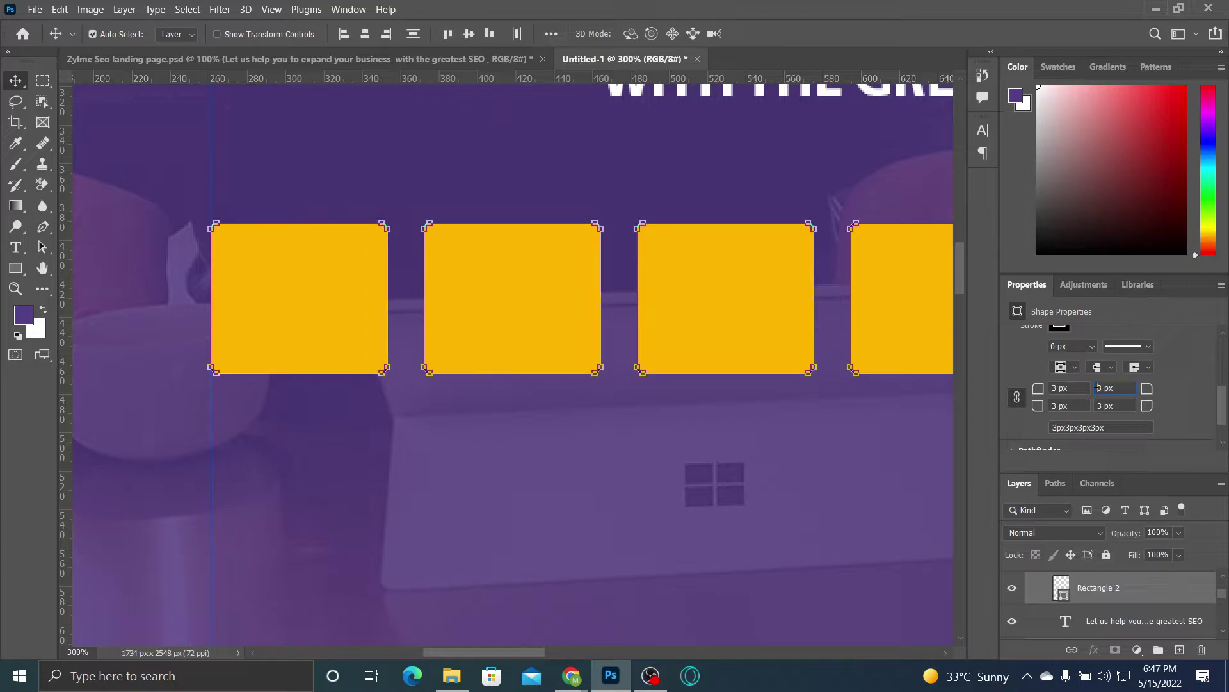
key("Return")
scroll(1221, 396, "up", 2)
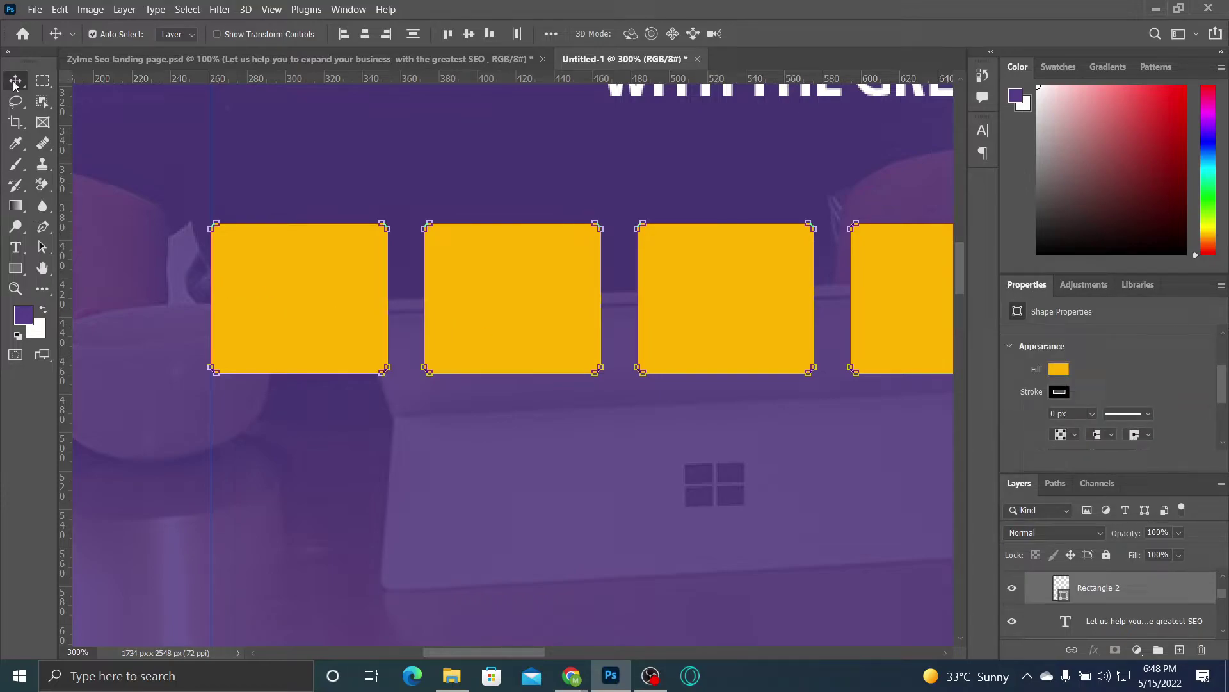
left_click(276, 146)
left_click_drag(604, 420, 500, 416)
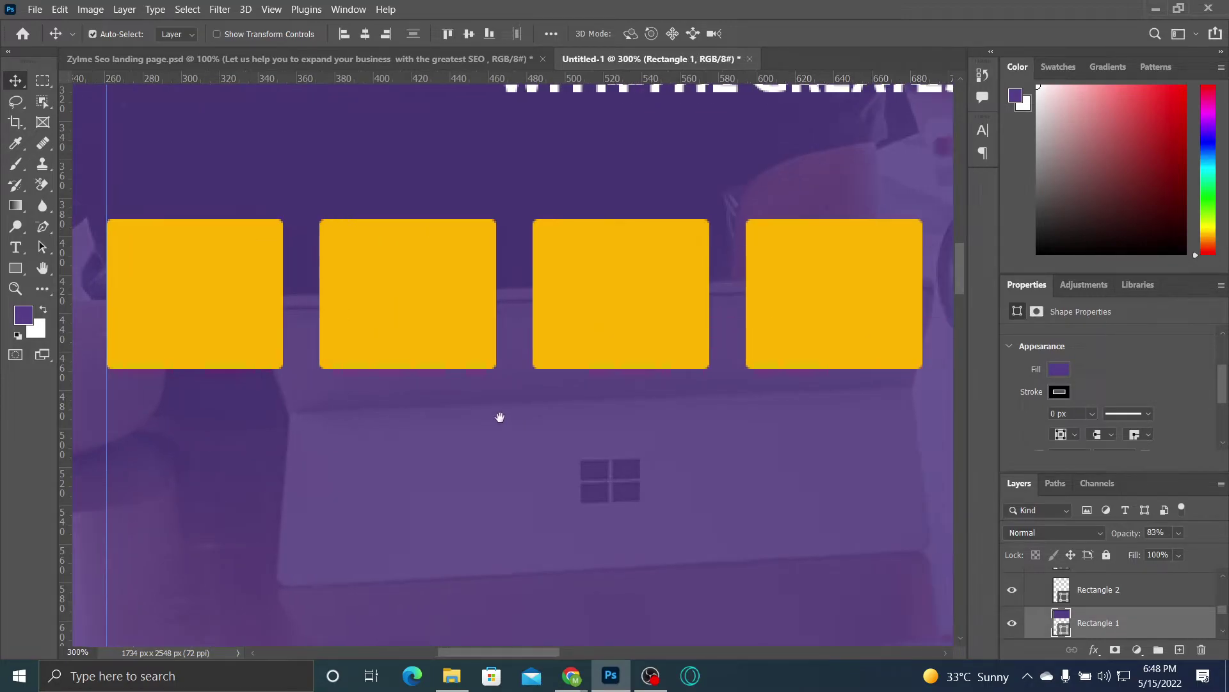
Step: In Zylme Seo landing page.psd, select the number 14 and look through the layers for the countdown text and boxes
left_click(165, 63)
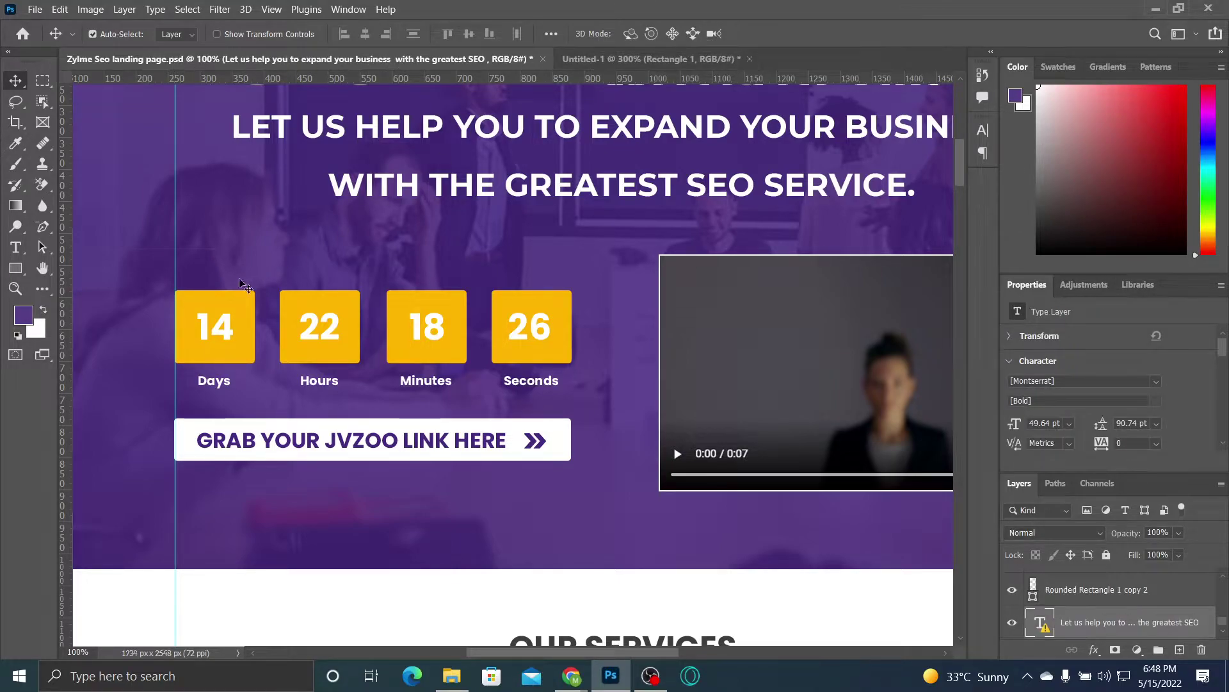
left_click(221, 339)
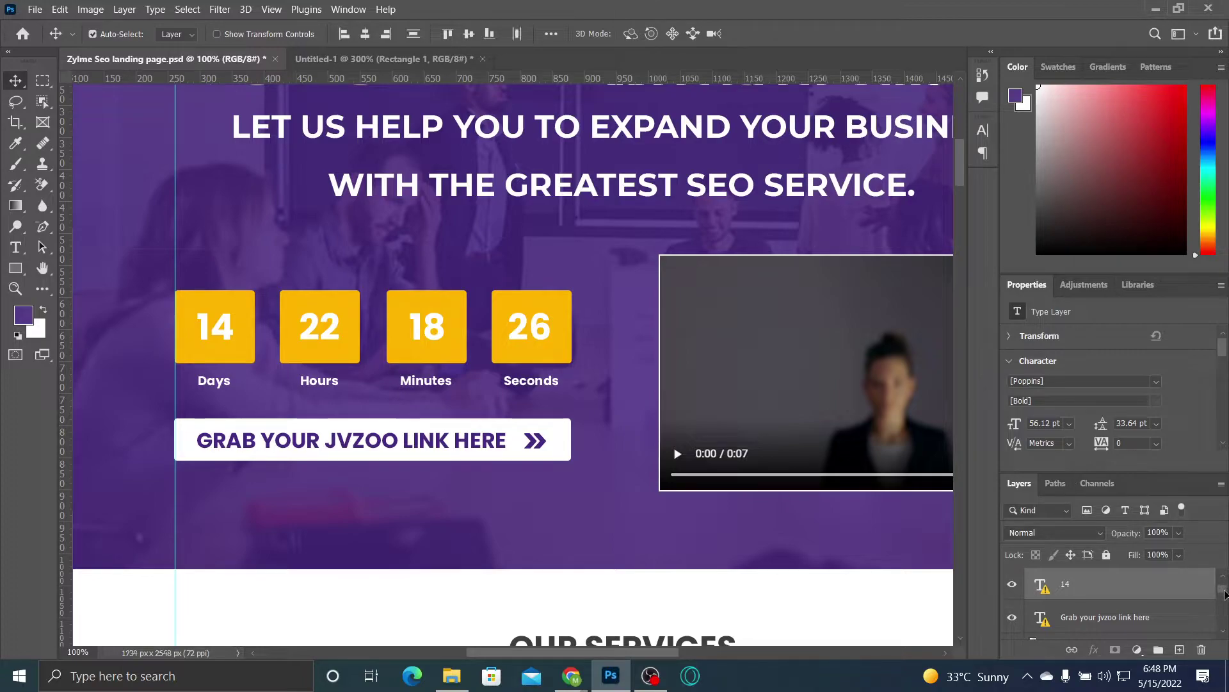
scroll(1224, 605, "down", 5)
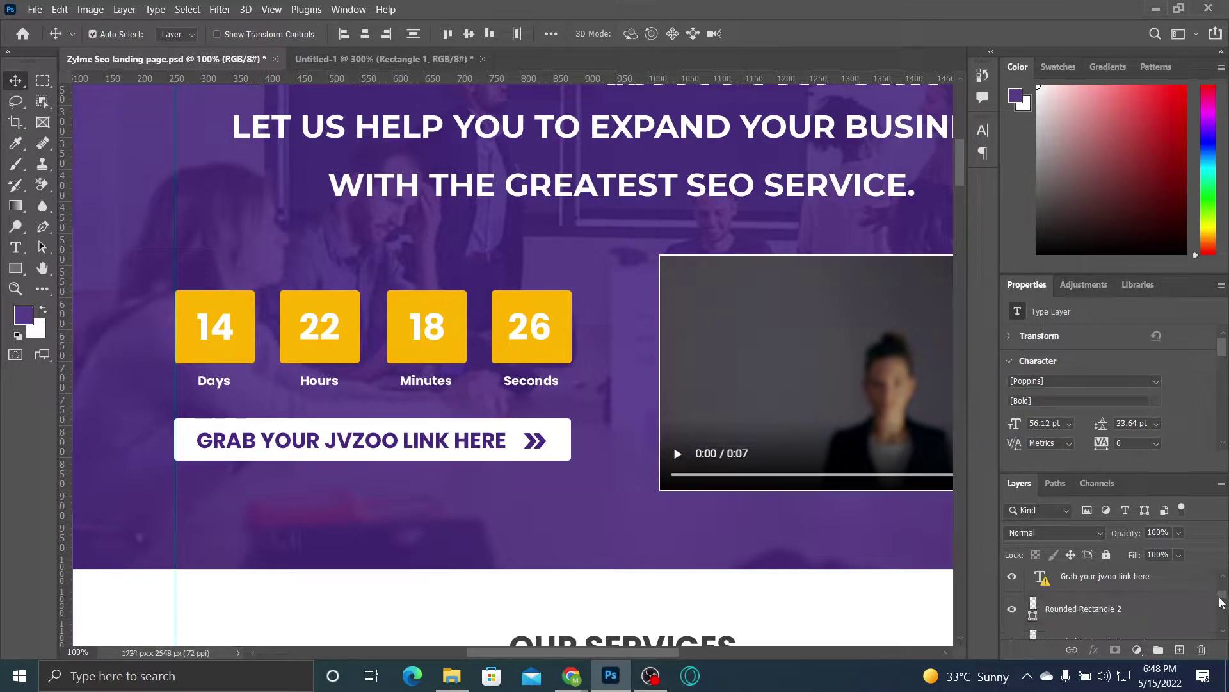
scroll(1223, 602, "up", 3)
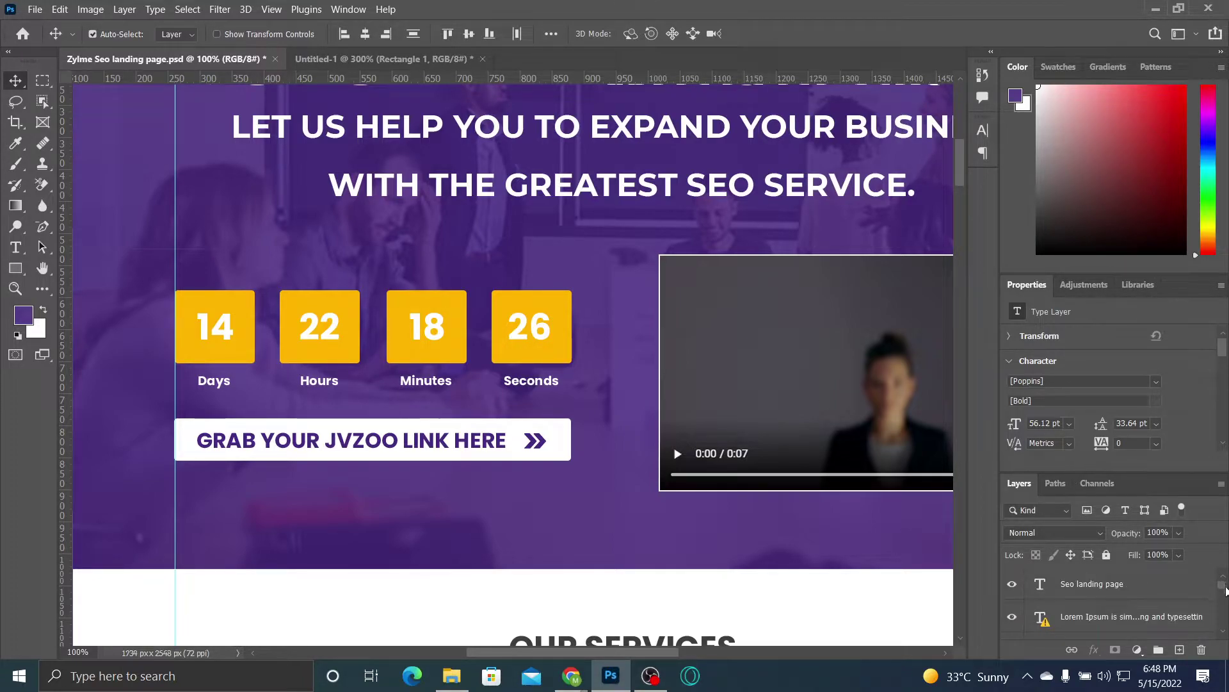
scroll(1225, 594, "up", 3)
scroll(1224, 584, "down", 3)
scroll(1224, 584, "up", 3)
scroll(1223, 594, "down", 5)
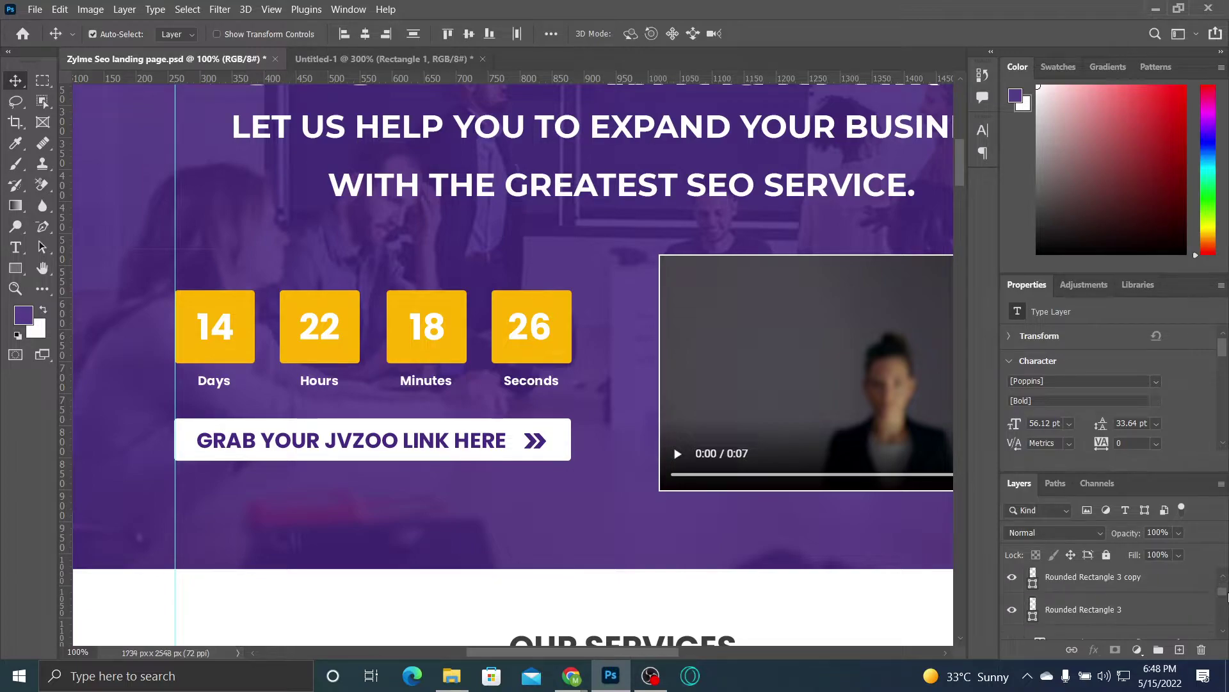
scroll(1223, 594, "up", 5)
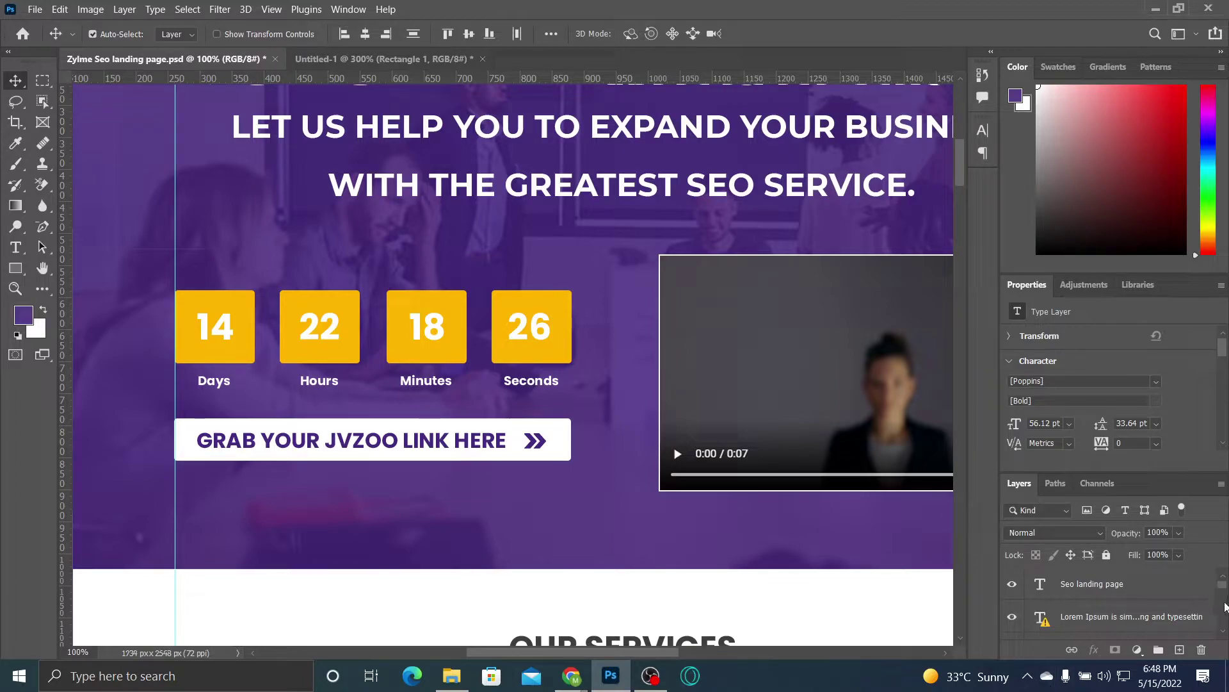
left_click_drag(1224, 589, 1199, 625)
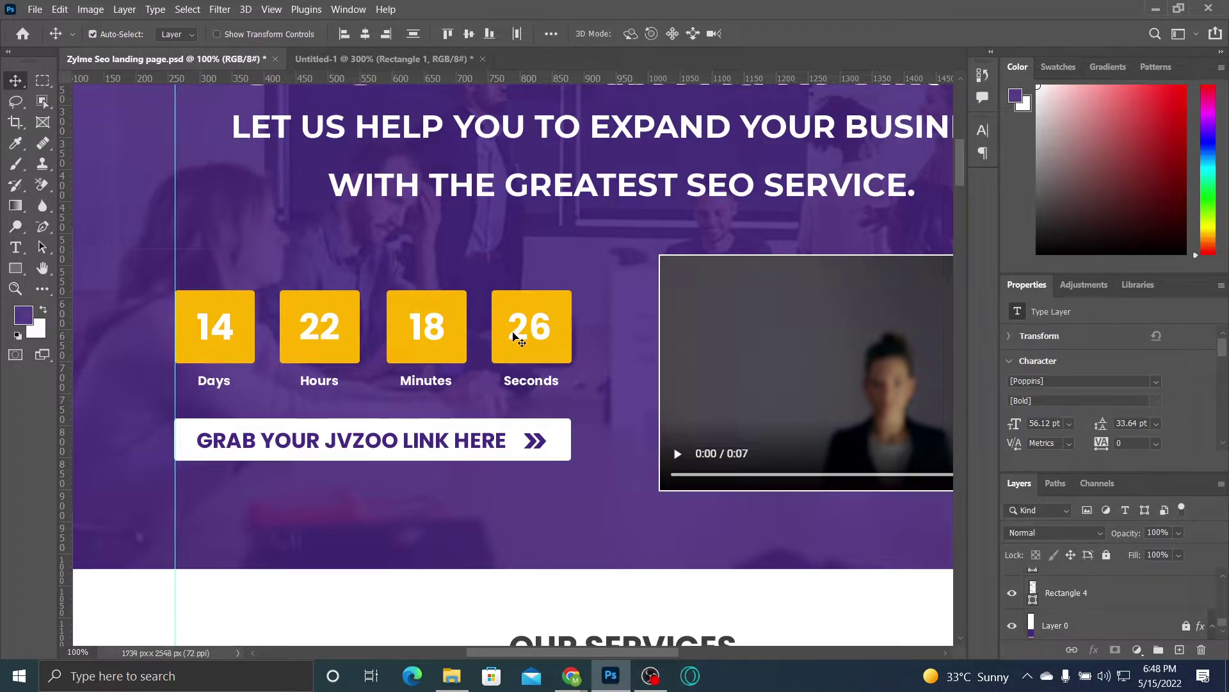
Step: Scan the original's layer list up to its topmost layers, and return to the Untitled-1 document
scroll(1114, 602, "up", 5)
scroll(1114, 601, "down", 5)
scroll(1153, 614, "up", 2)
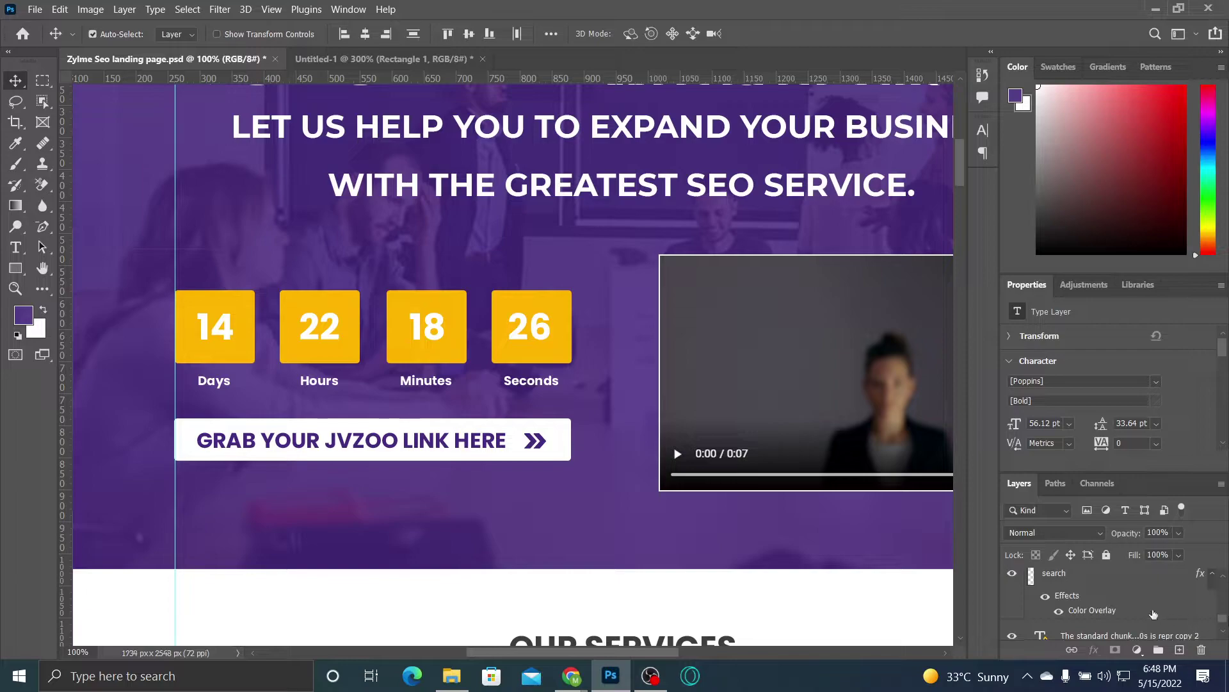
left_click_drag(1223, 619, 1226, 584)
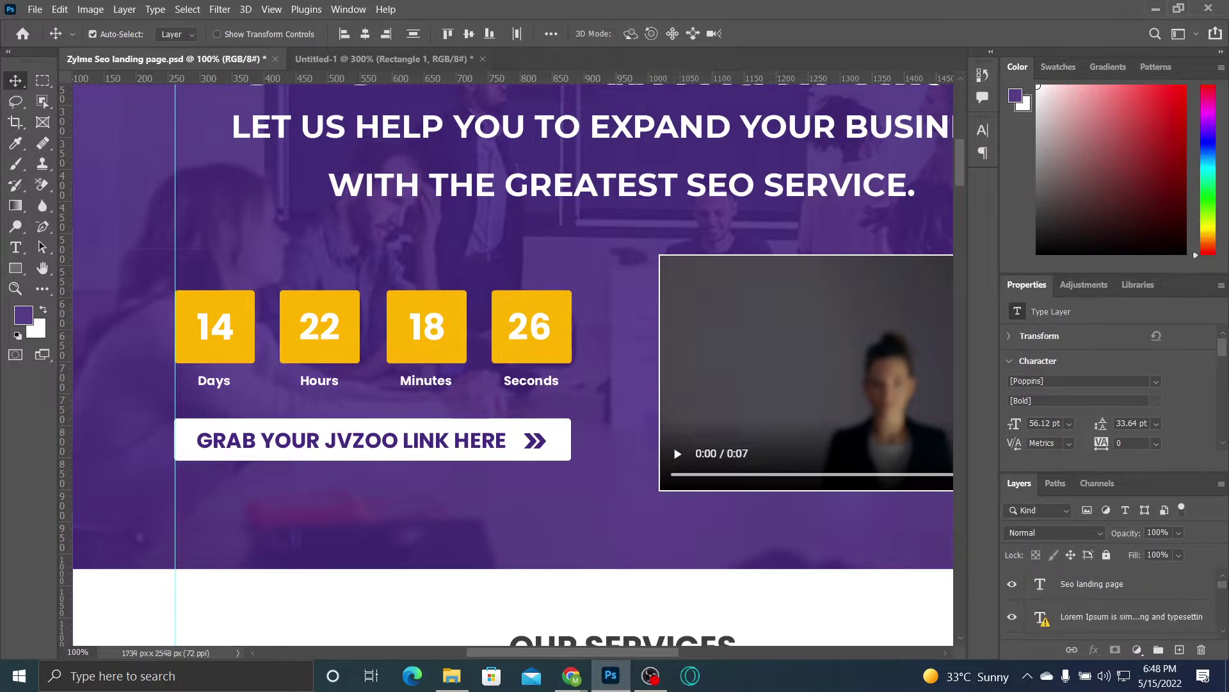
left_click(373, 58)
left_click(18, 250)
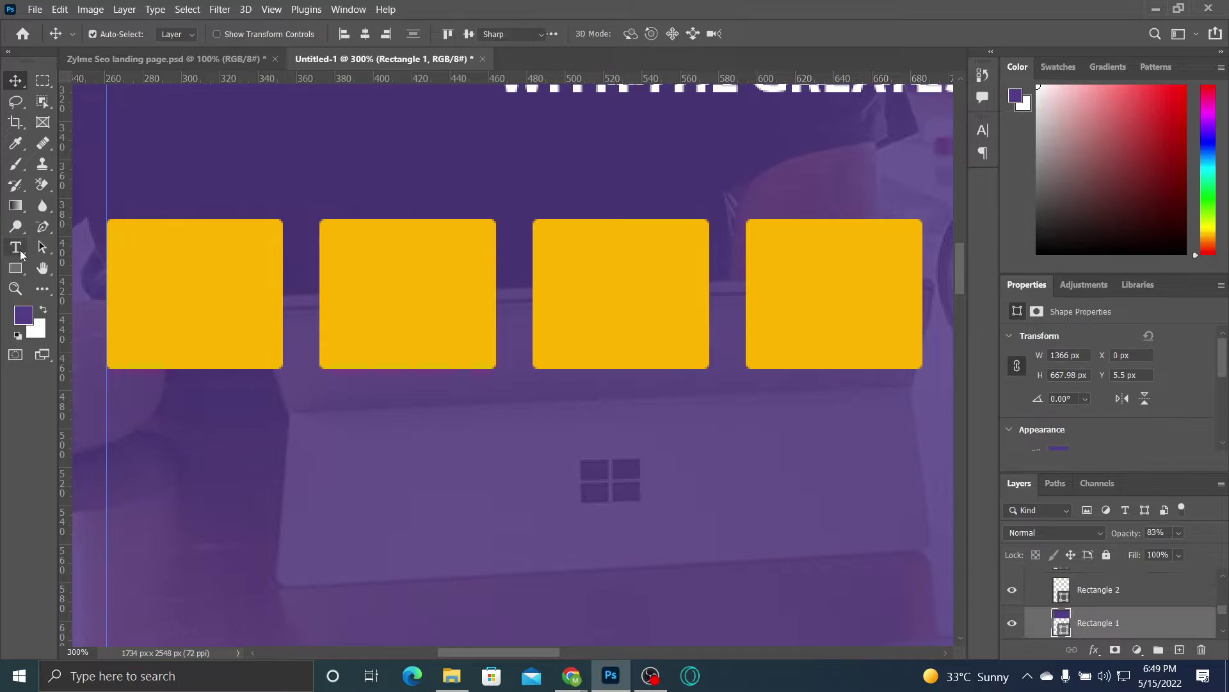
left_click(149, 276)
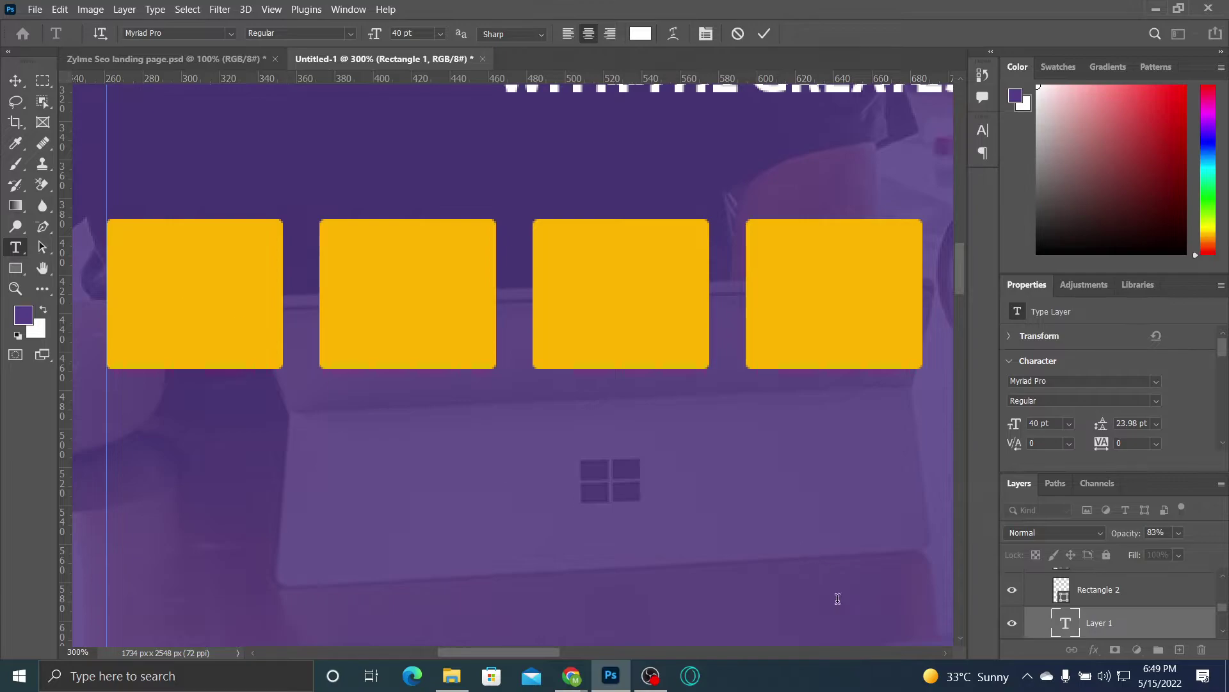
key("Escape")
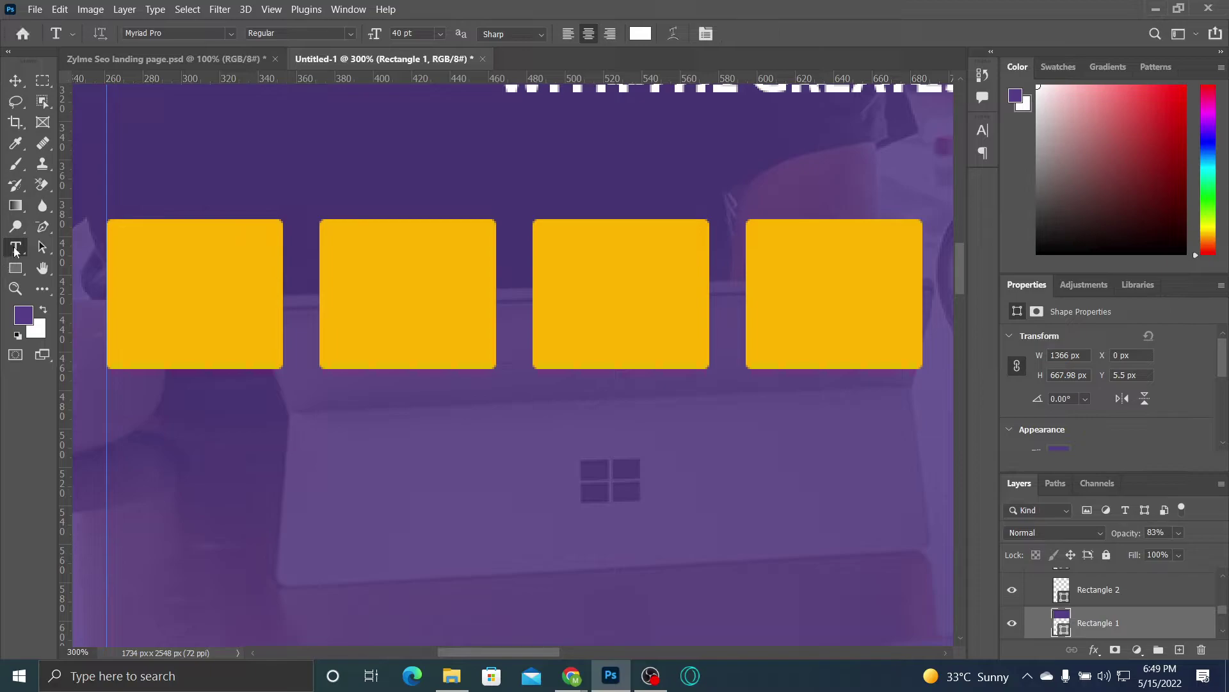
Step: Set the text colour to red and select the topmost lorem ipsum text layer in Artboard 1
left_click(135, 291)
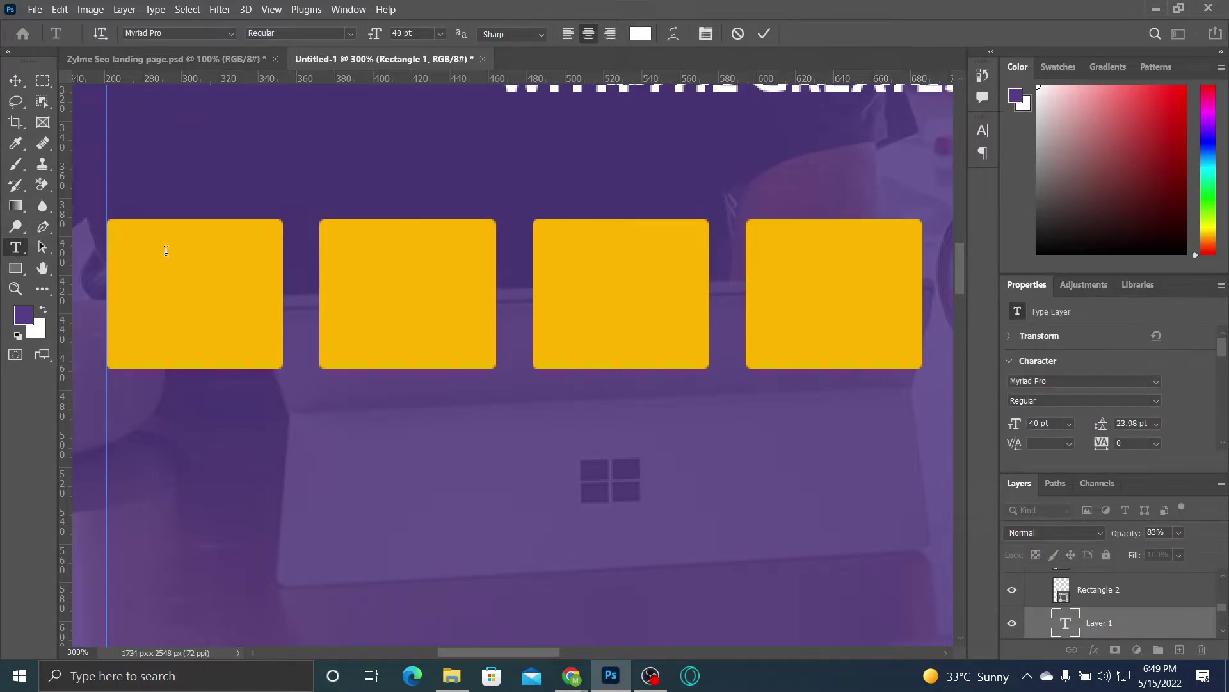
left_click(641, 33)
left_click(531, 213)
left_click(749, 192)
left_click(1130, 621)
mouse_move(1118, 581)
left_mouse_down()
mouse_move(1114, 557)
mouse_move(1113, 603)
mouse_move(1116, 575)
left_mouse_up()
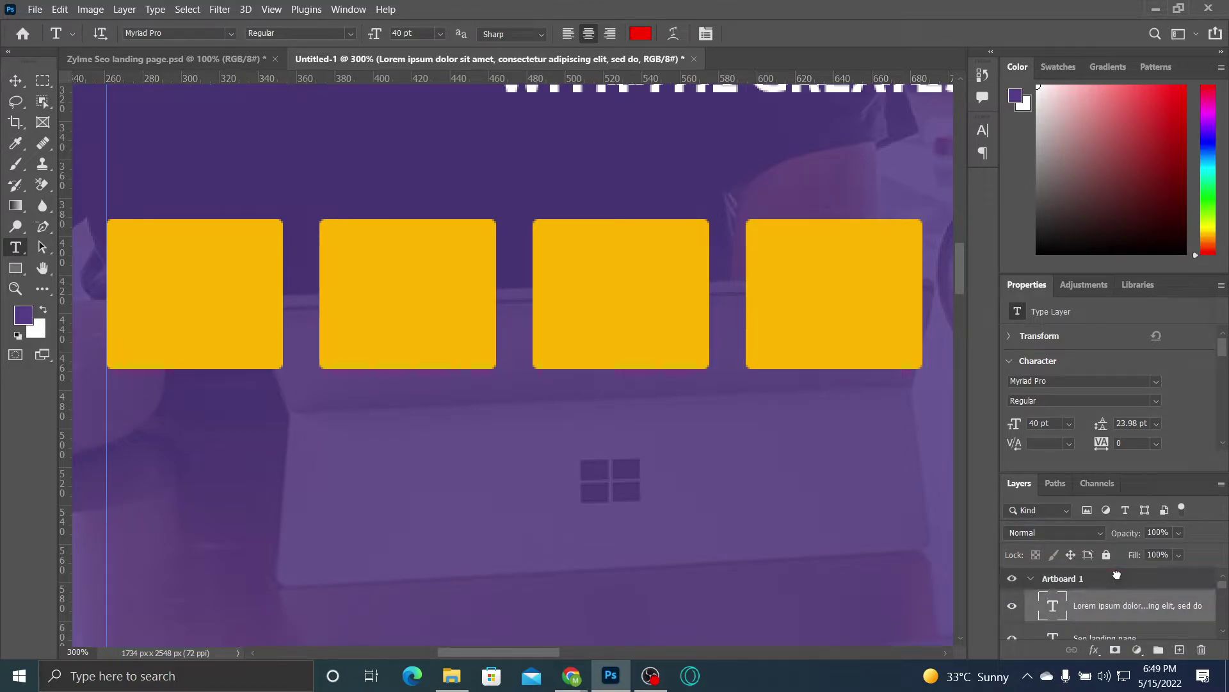
Step: Add the number 24 as 24 pt text in the first yellow box, clearing the placeholder text
left_click(169, 296)
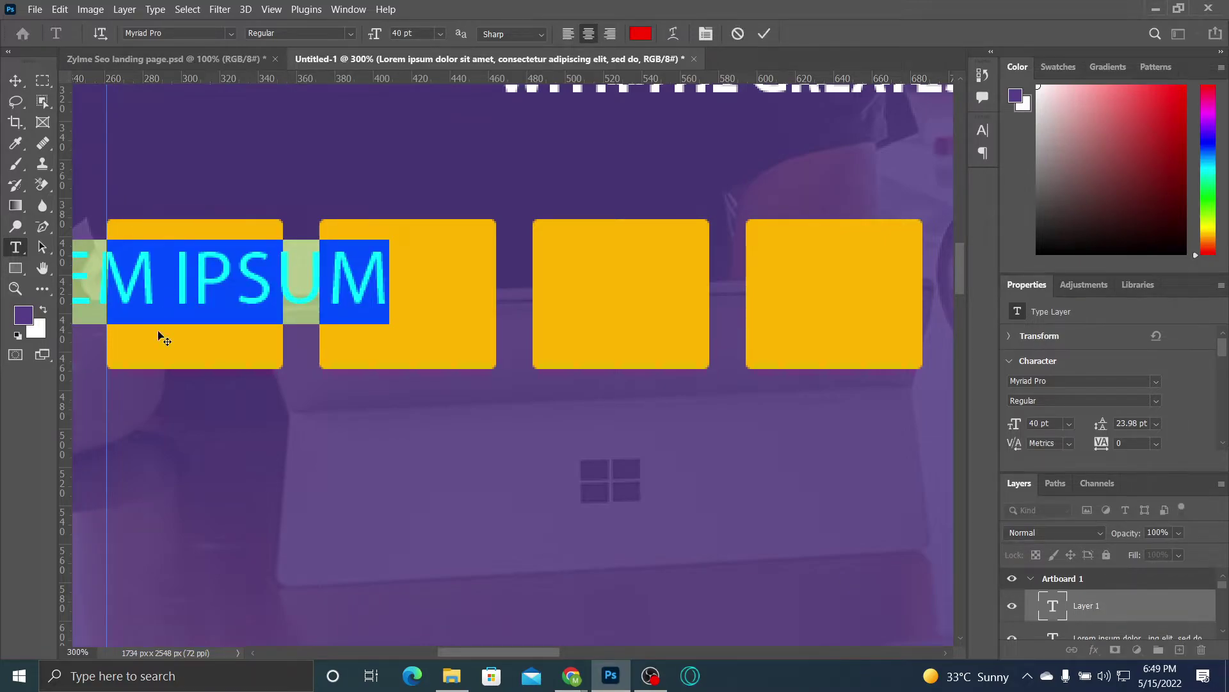
key("BackSpace")
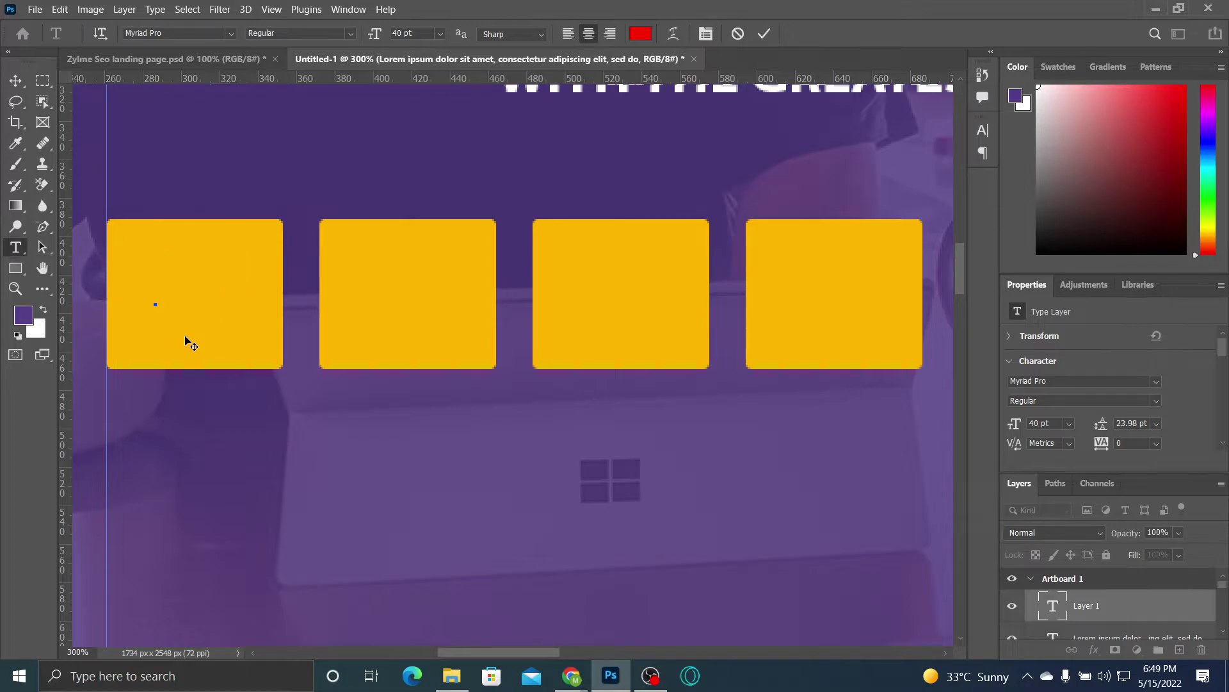
key("BackSpace")
key("BackSpace")
key("BackSpace")
key("BackSpace")
key("BackSpace")
key("BackSpace")
key("BackSpace")
key("BackSpace")
key("BackSpace")
left_click(441, 34)
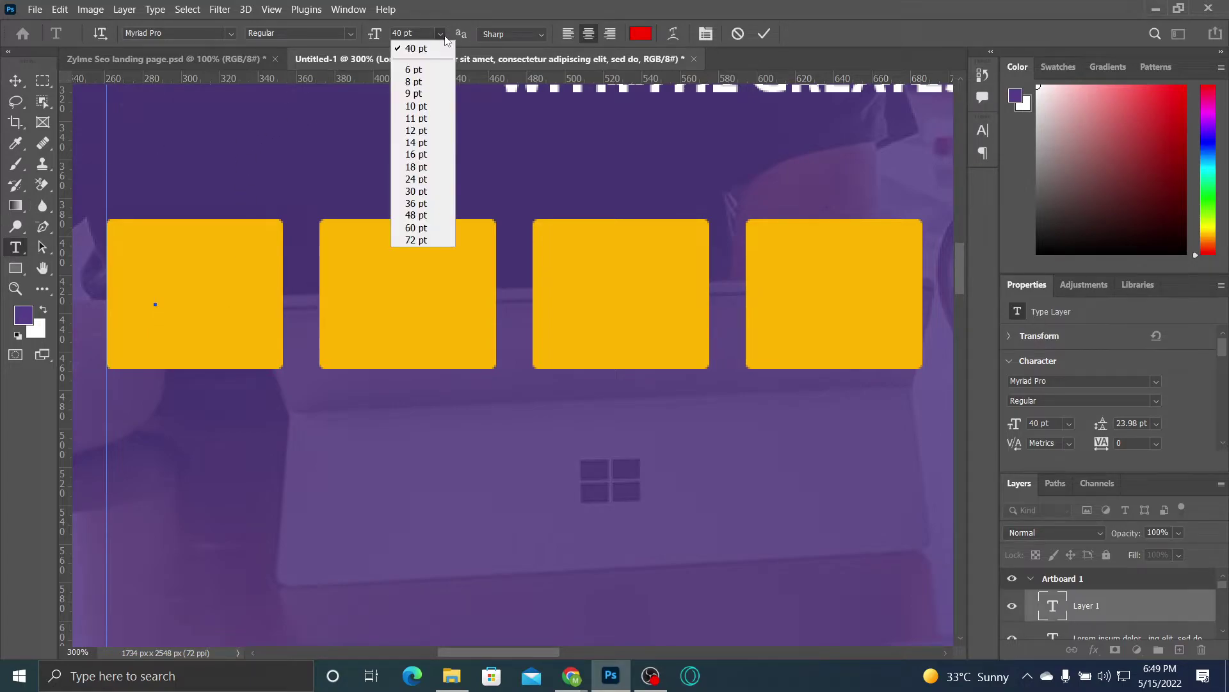
left_click(424, 148)
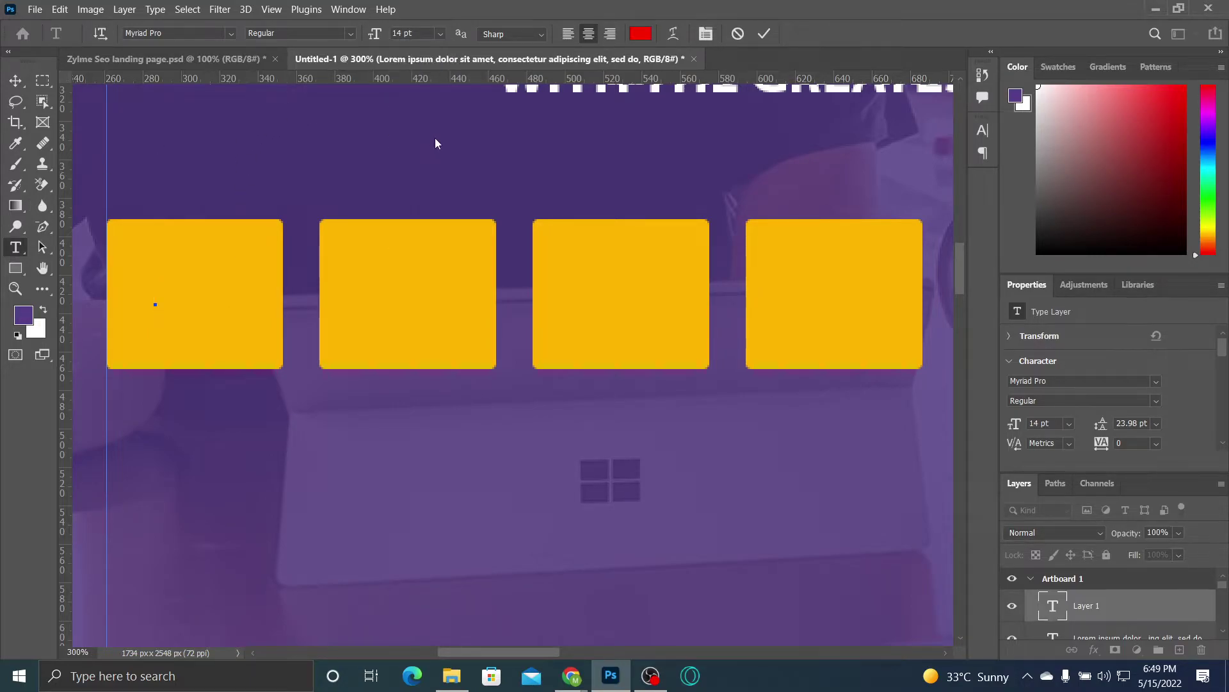
left_click(440, 34)
left_click(411, 174)
type("29")
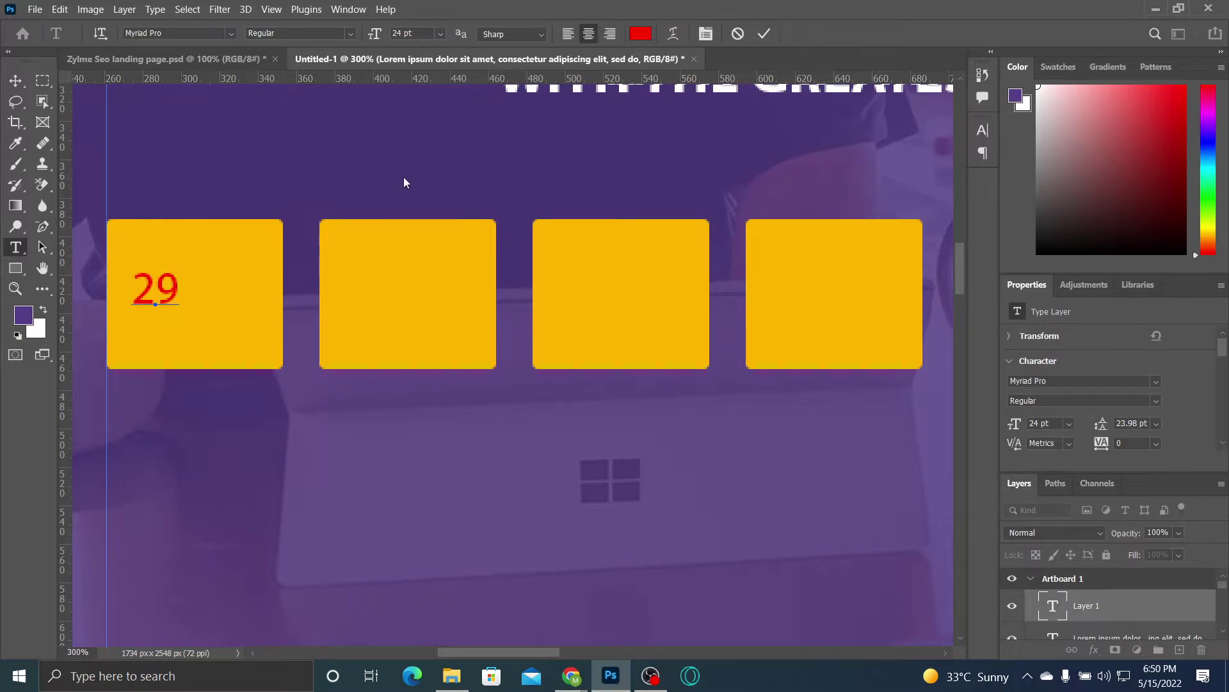
key("BackSpace")
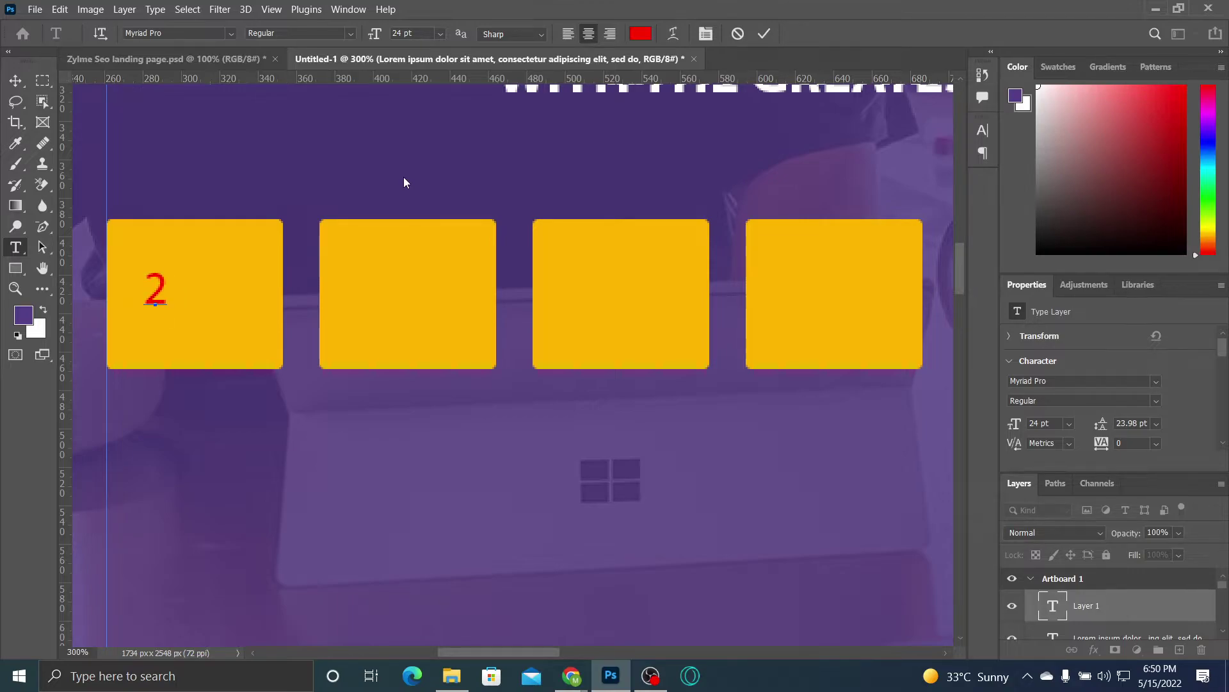
type("4")
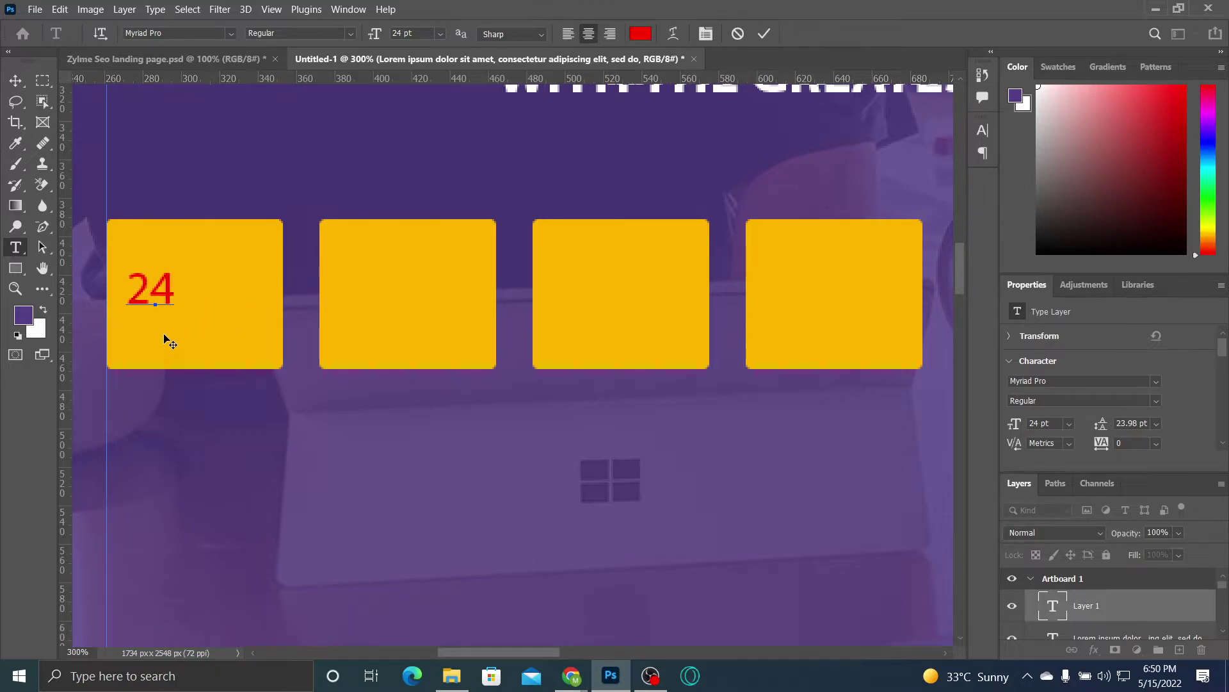
Step: Move the 24 toward the middle of its box, set its size to 30 pt, and compare with the original's countdown
left_click_drag(145, 328, 180, 327)
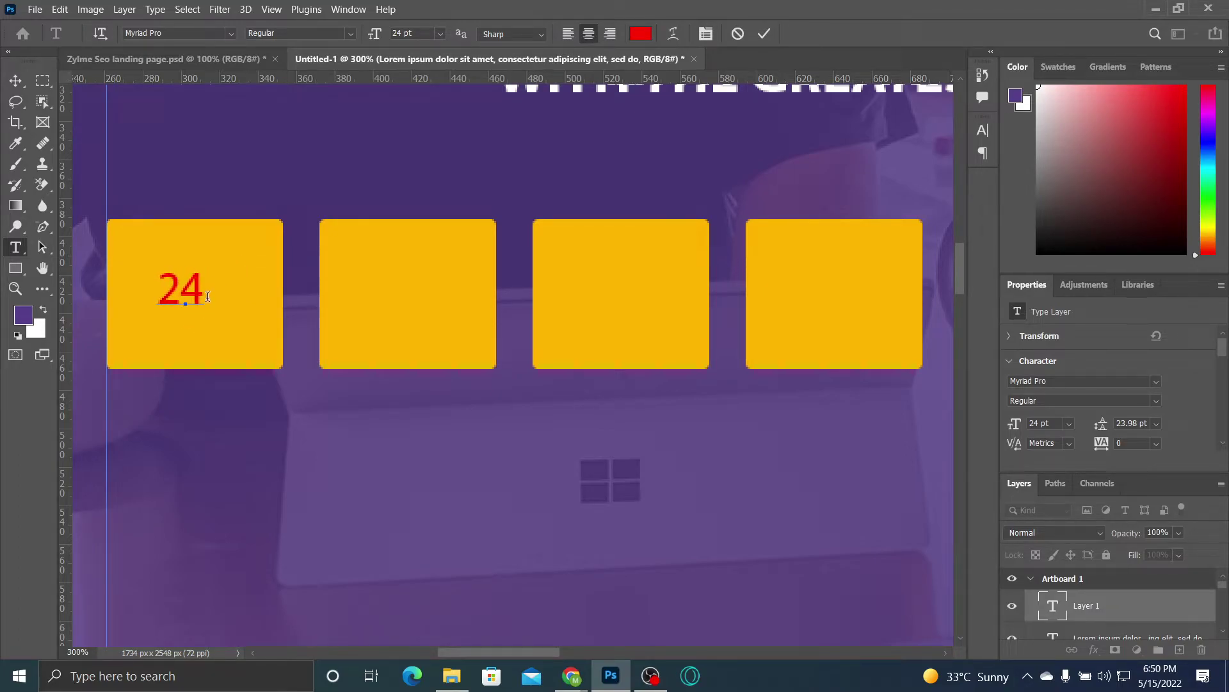
double_click(207, 296)
left_click(440, 33)
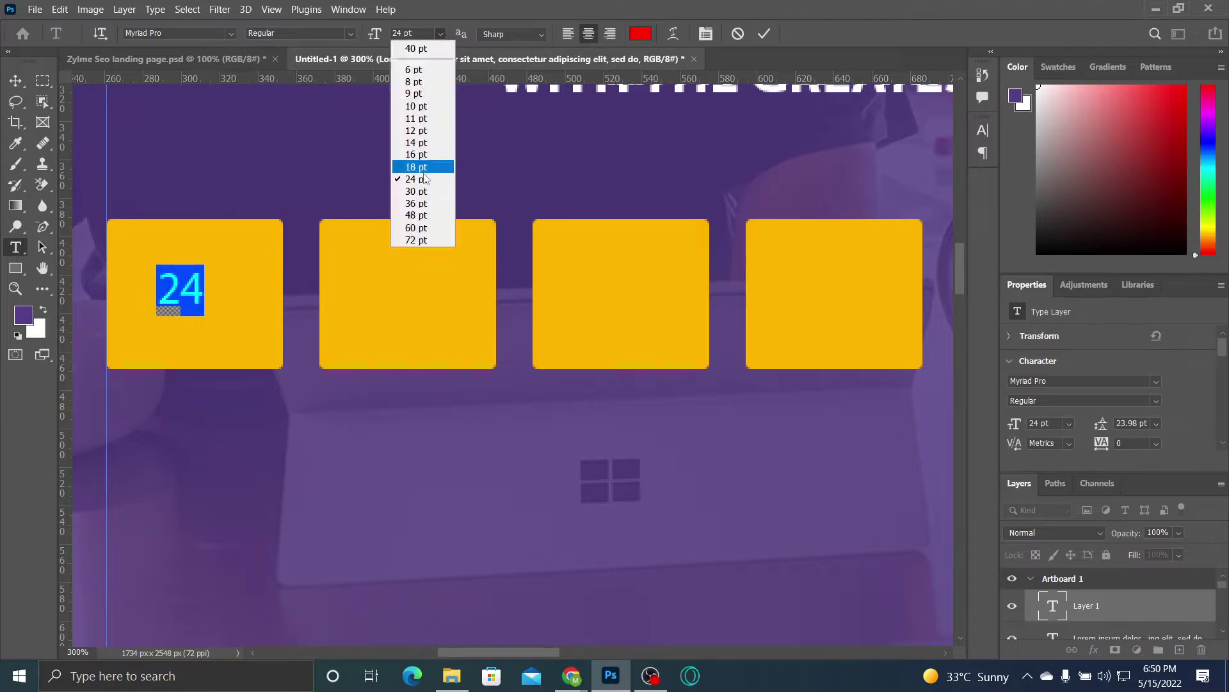
left_click(421, 191)
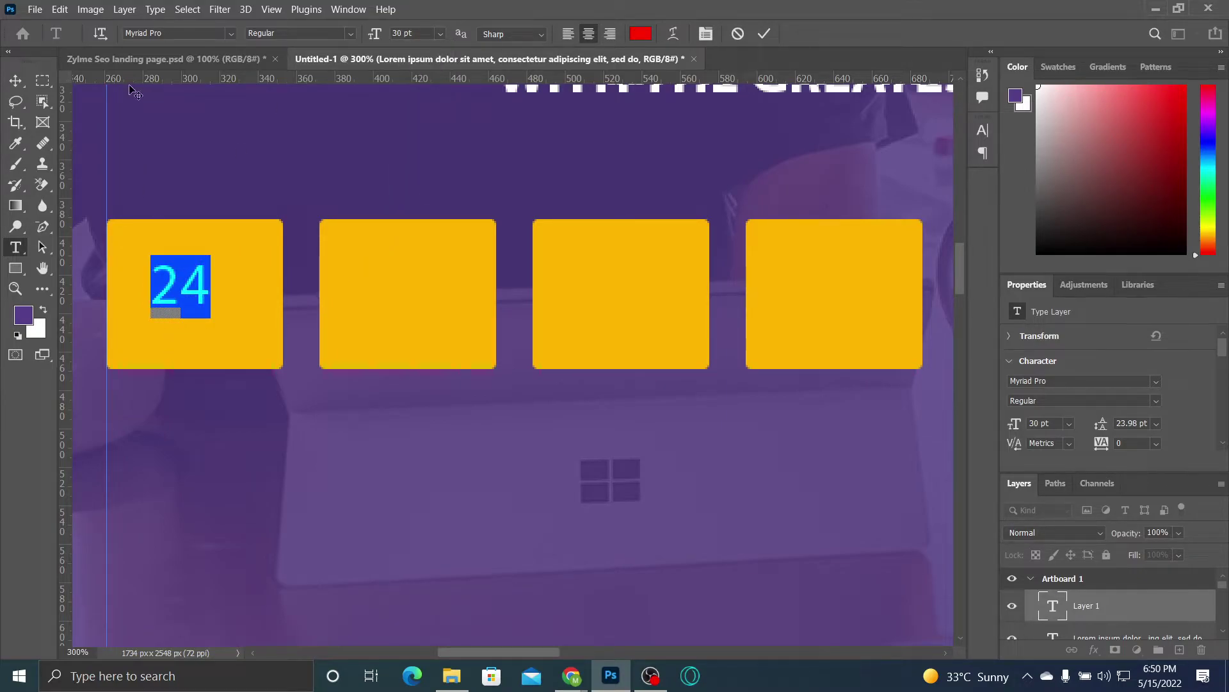
left_click(138, 60)
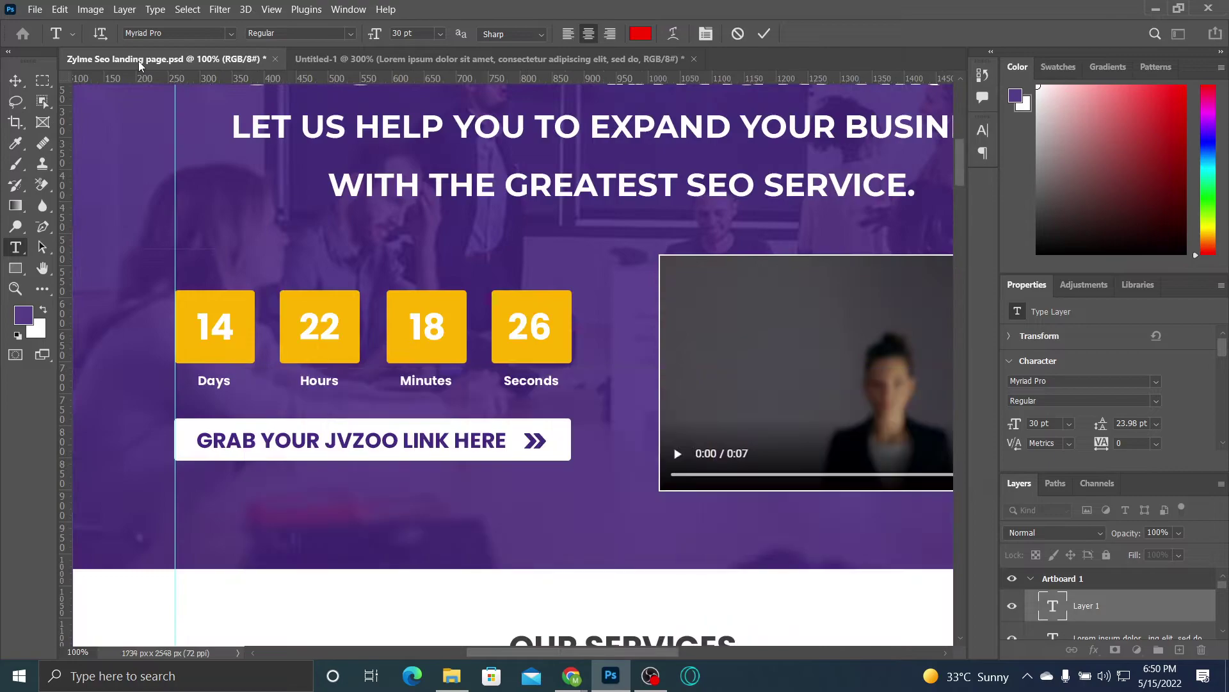
left_click(356, 57)
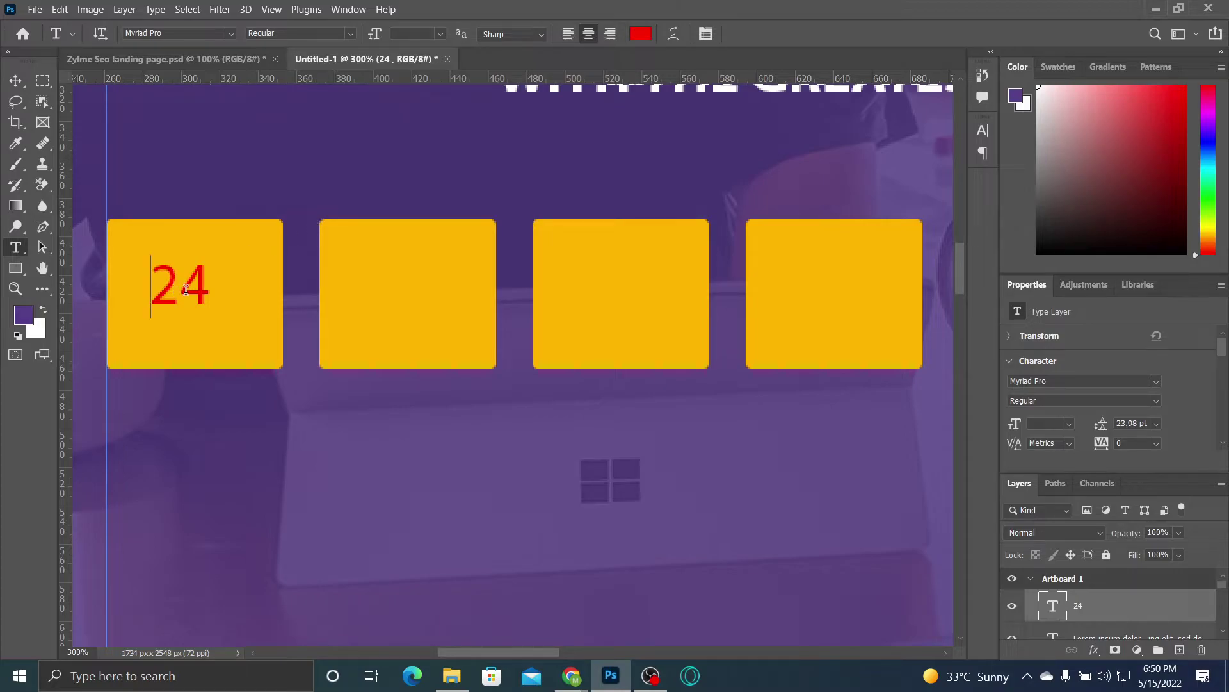
Step: Recolour the number 24 white (ffffff) and set its font style to Bold
double_click(181, 290)
left_click(643, 34)
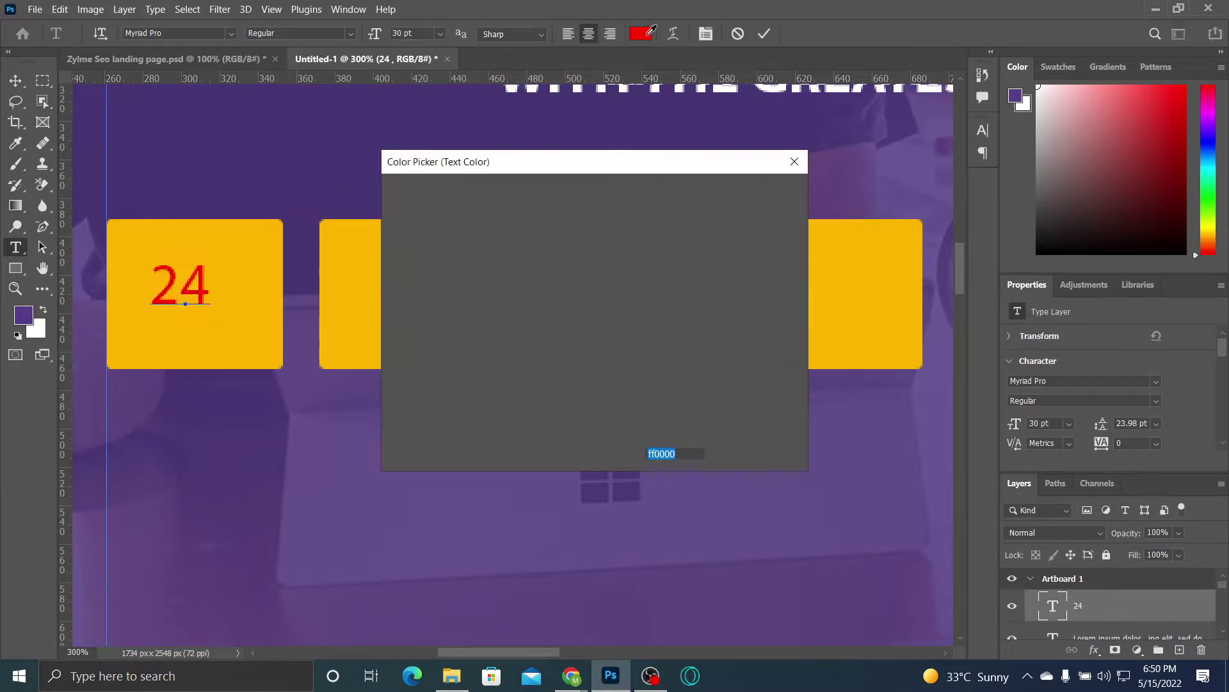
type("ffffff")
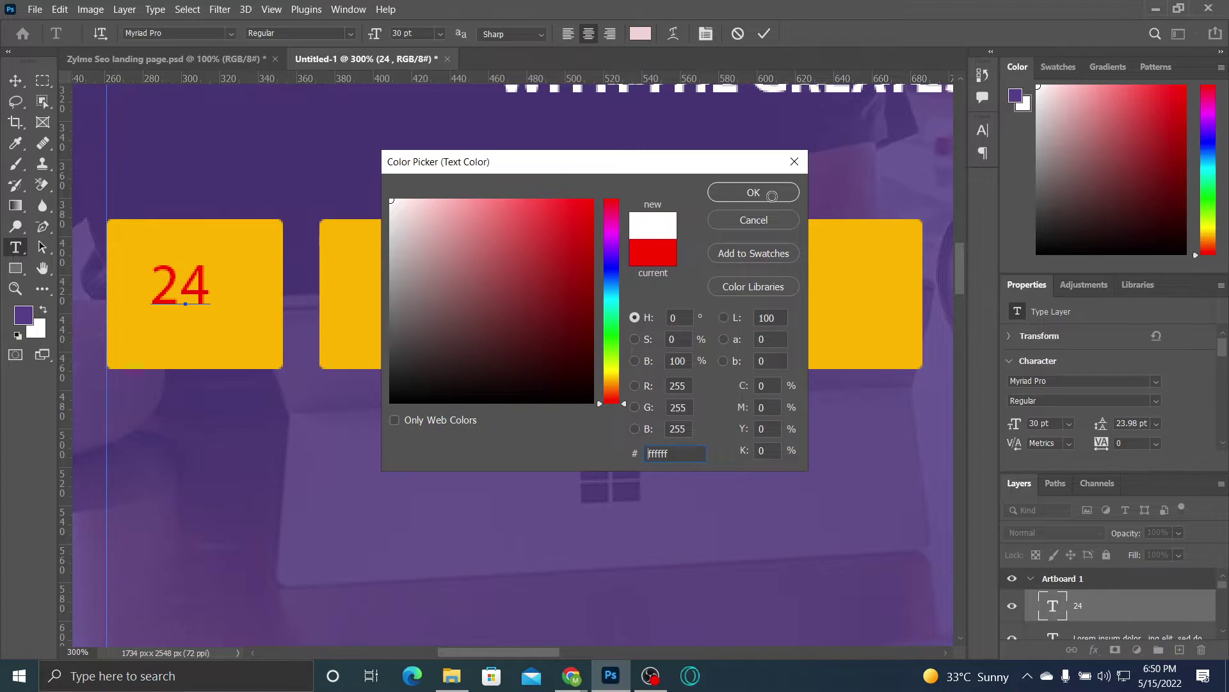
left_click(772, 196)
left_click(350, 36)
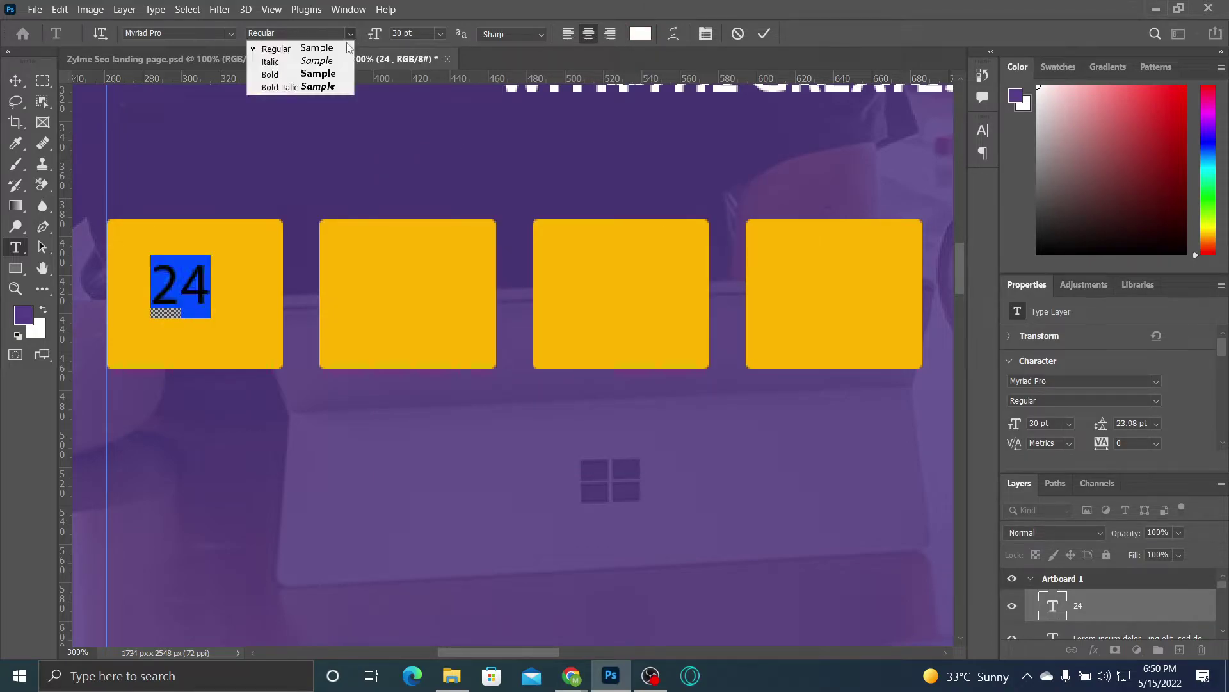
left_click(320, 74)
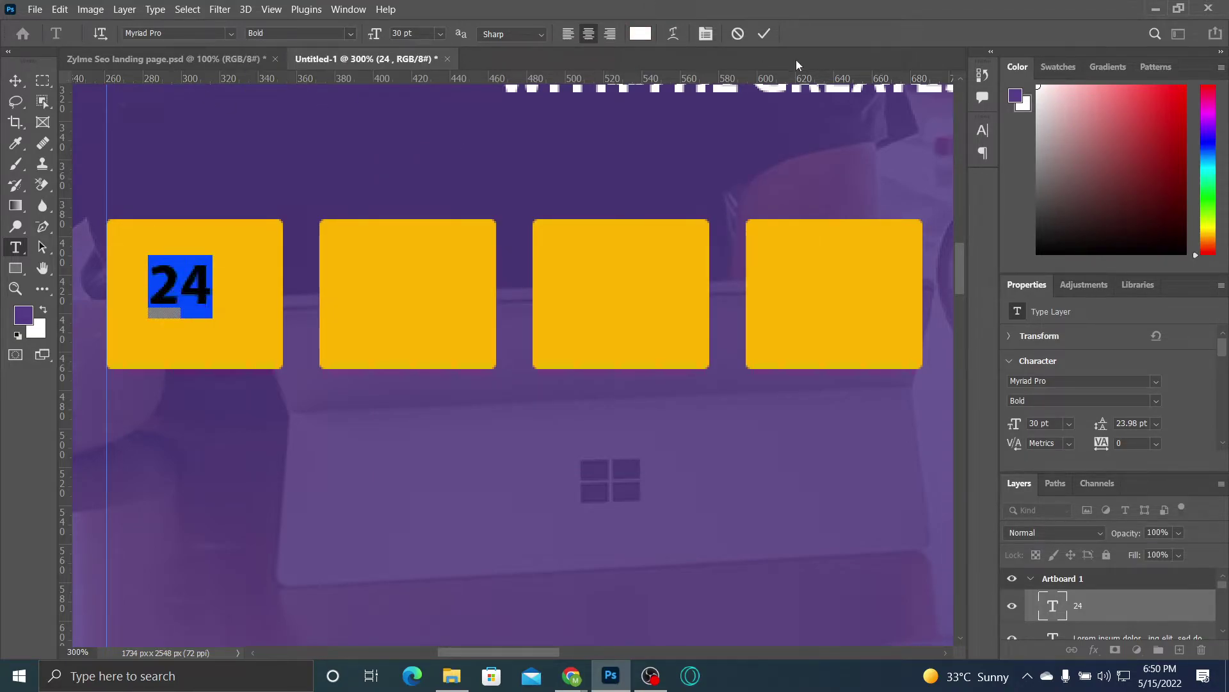
left_click(762, 35)
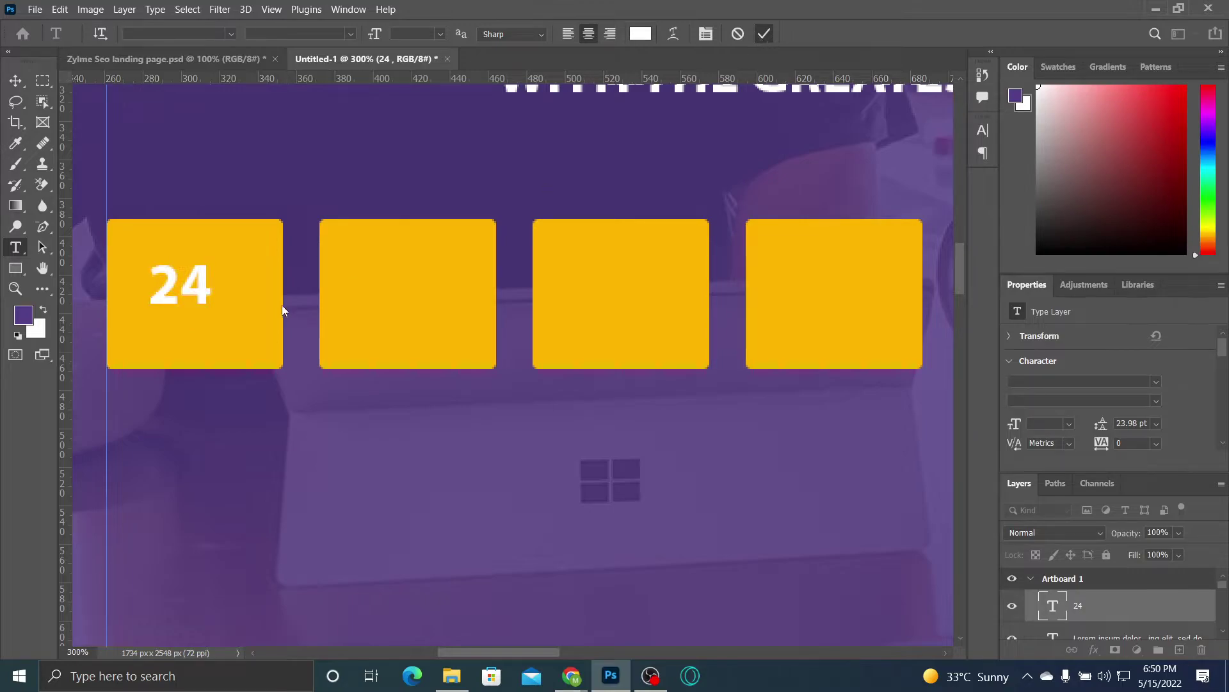
Step: Set the 24 to 36 pt and shift it about 4 px right and 7 px down within the first yellow box
left_click_drag(158, 289, 222, 291)
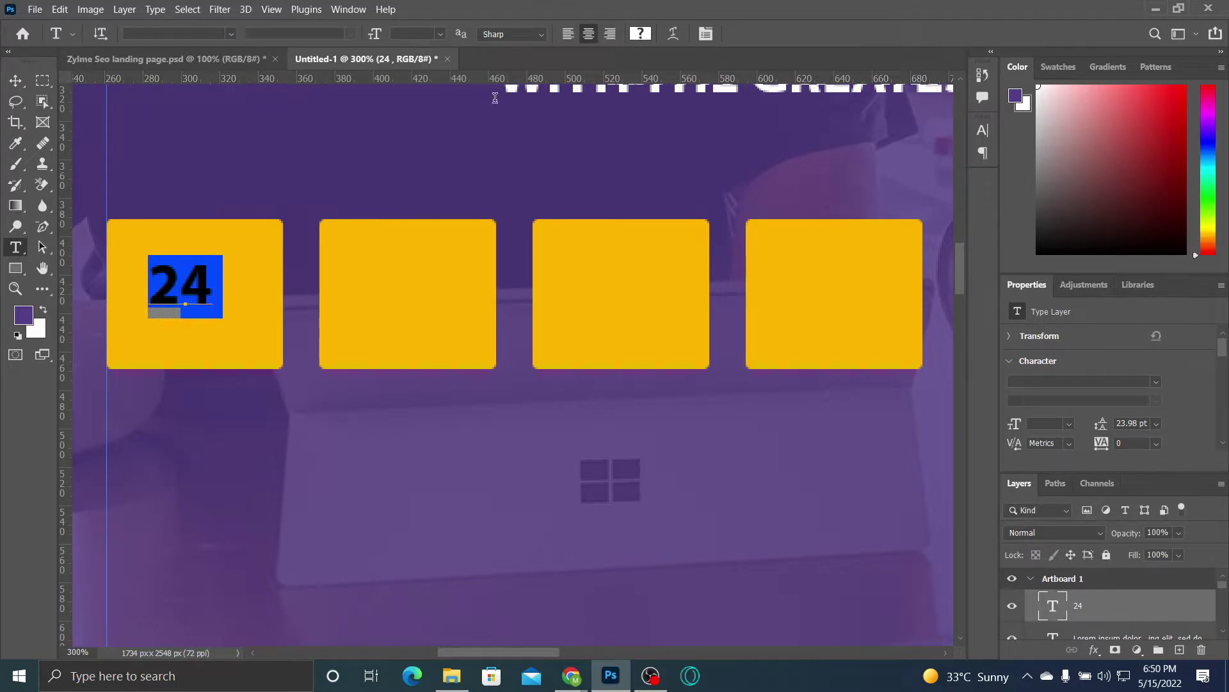
left_click(441, 37)
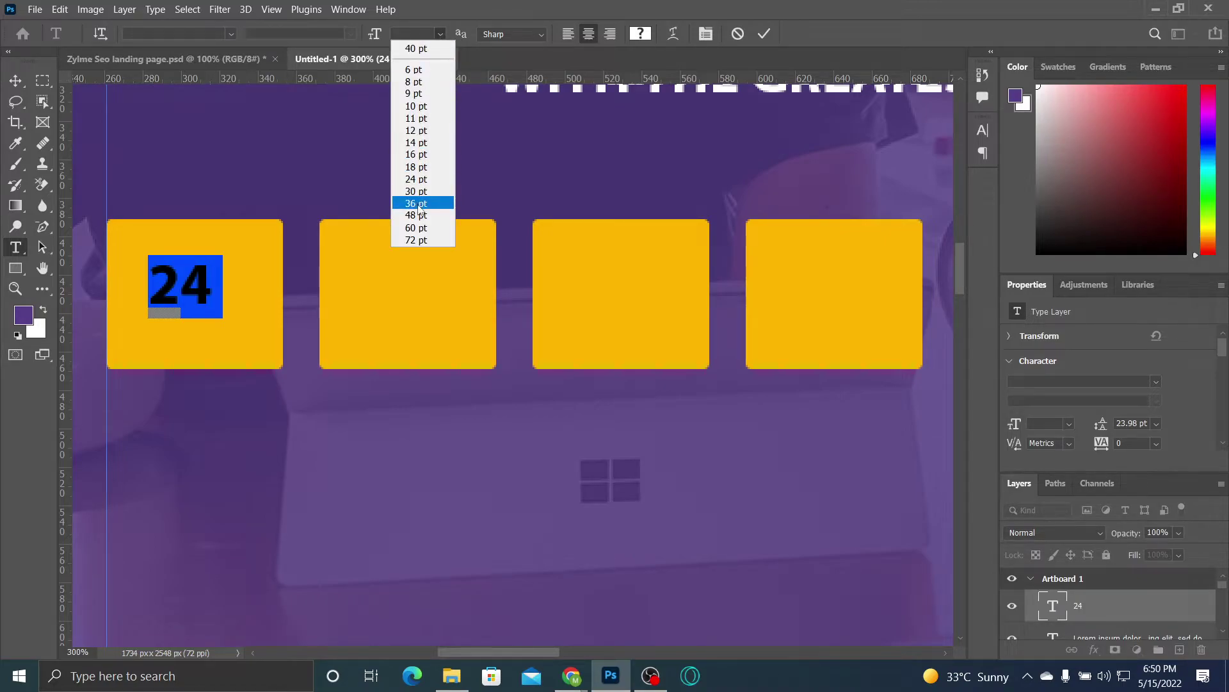
left_click(420, 203)
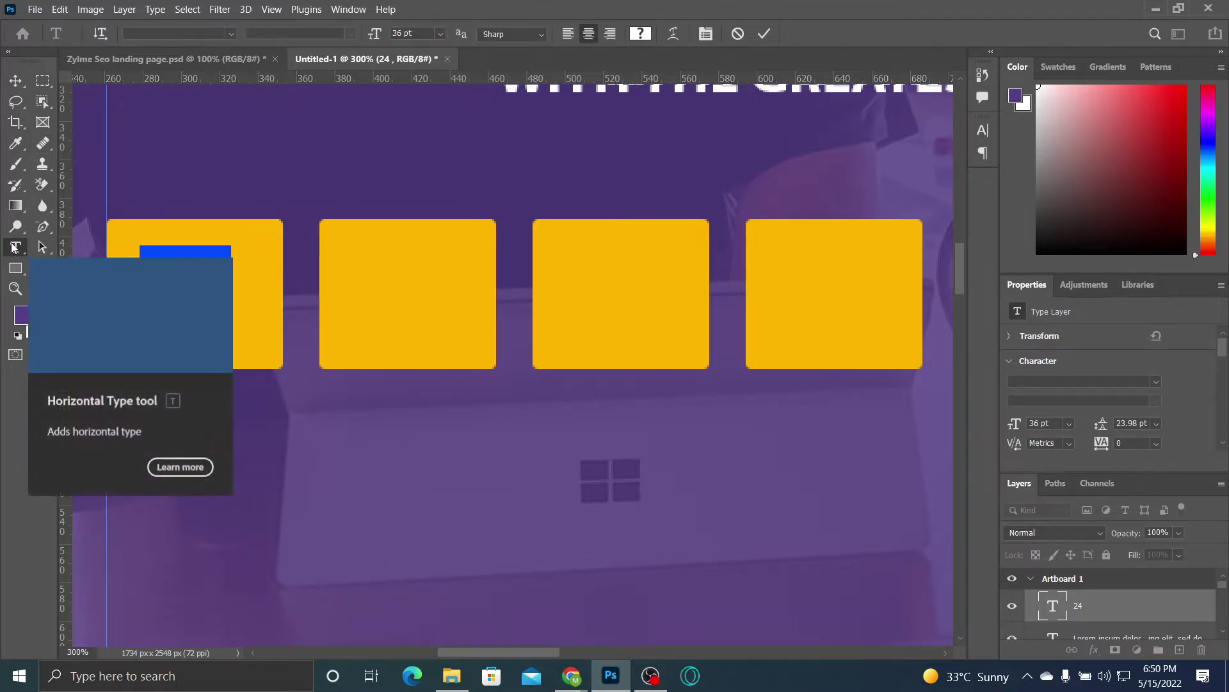
left_click(16, 80)
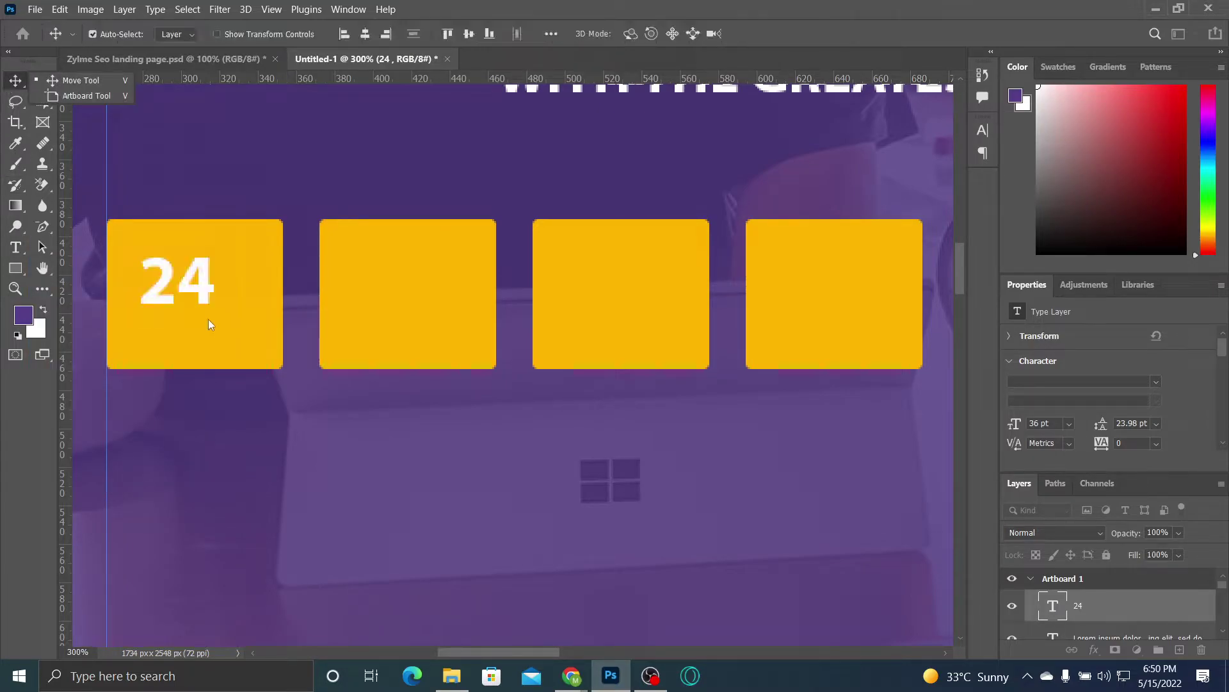
left_click(172, 305)
left_click_drag(173, 305, 167, 306)
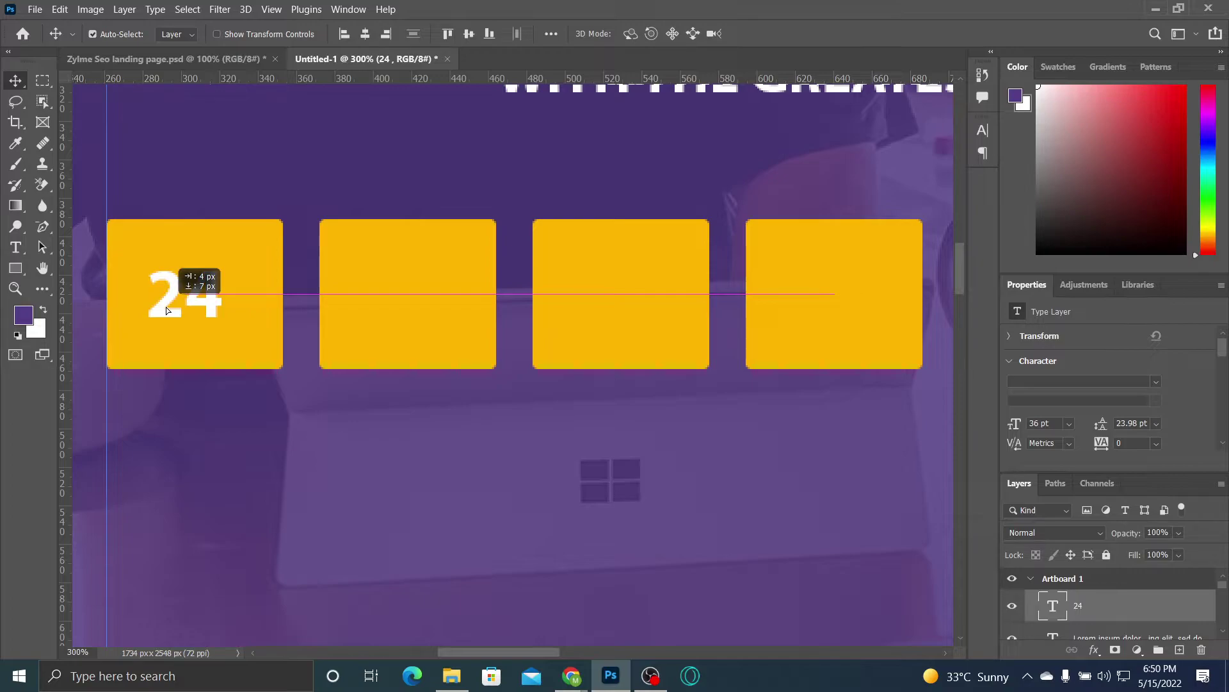
Step: Create a text area covering the second yellow box and replace its placeholder with the number 14
left_click(15, 247)
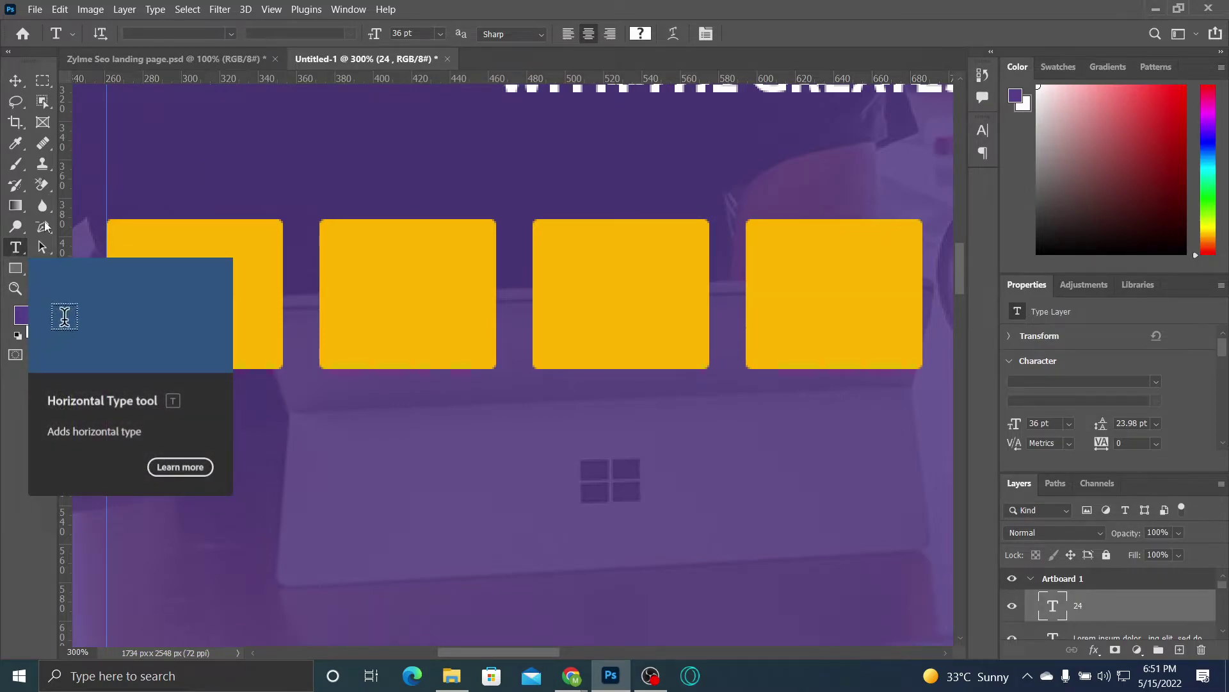
left_click_drag(313, 219, 496, 366)
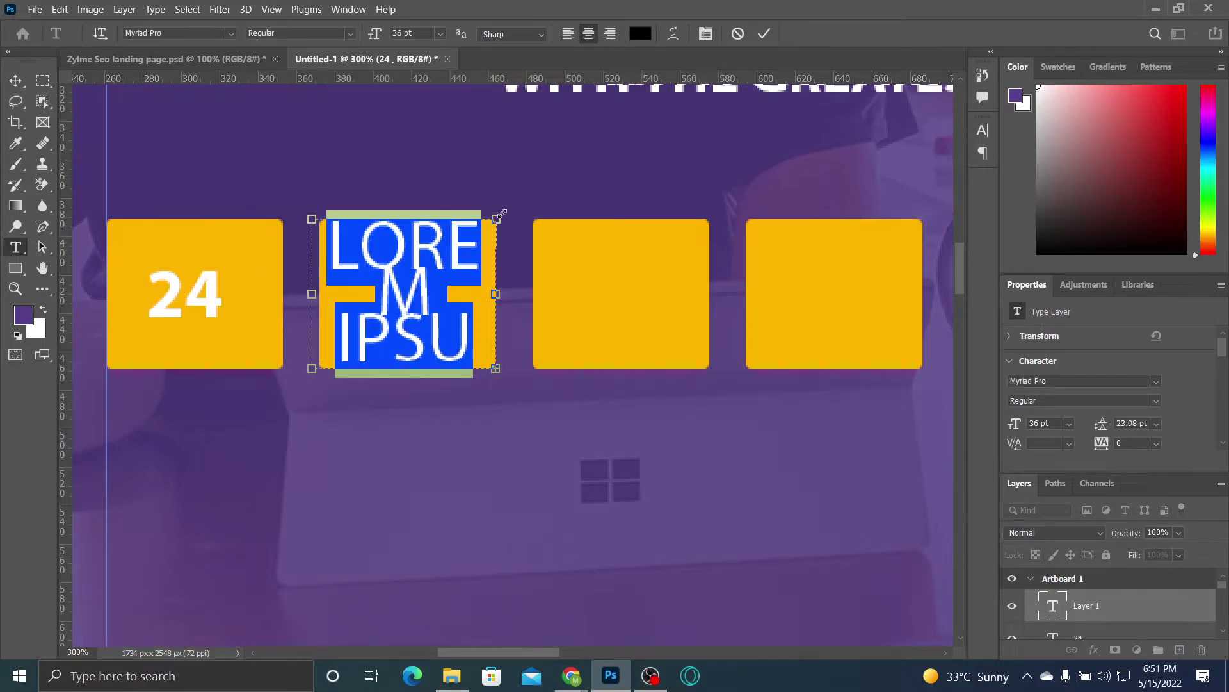
key("BackSpace")
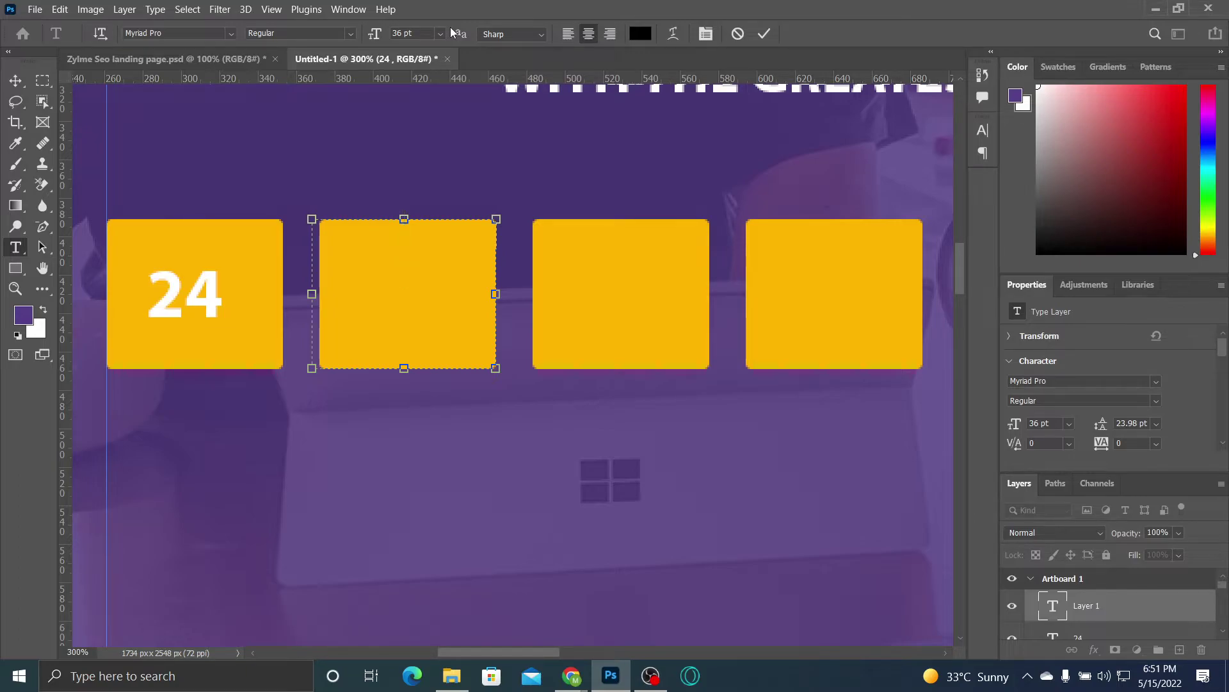
type("14")
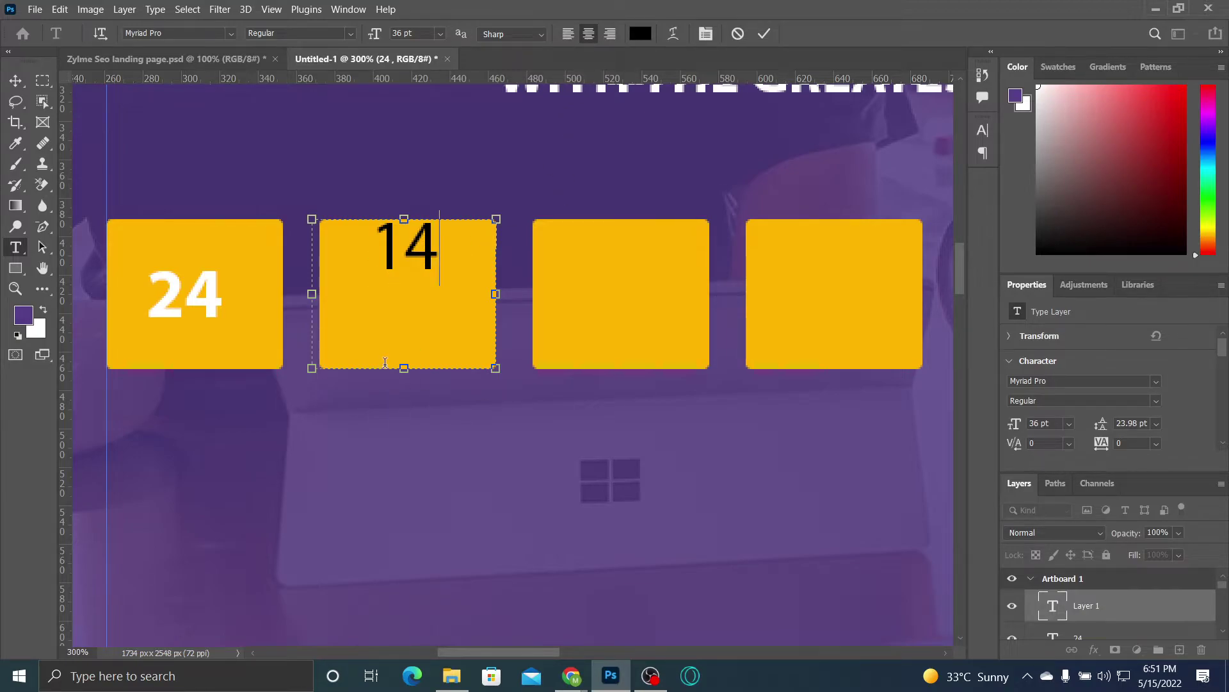
Step: Lower the number 14 in the second yellow box by setting its baseline shift to -26 pt
left_click(983, 131)
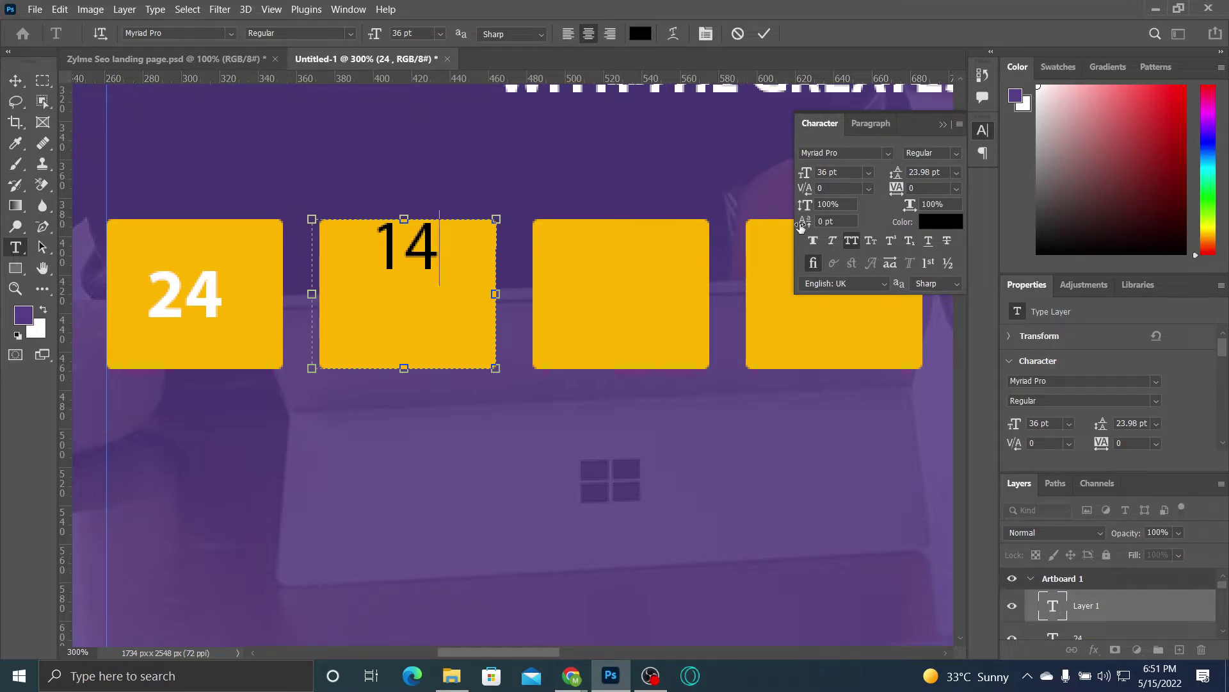
left_click_drag(800, 227, 792, 226)
left_click_drag(369, 247, 442, 249)
mouse_move(808, 226)
left_mouse_down()
mouse_move(797, 222)
mouse_move(815, 222)
left_mouse_up()
left_click(836, 222)
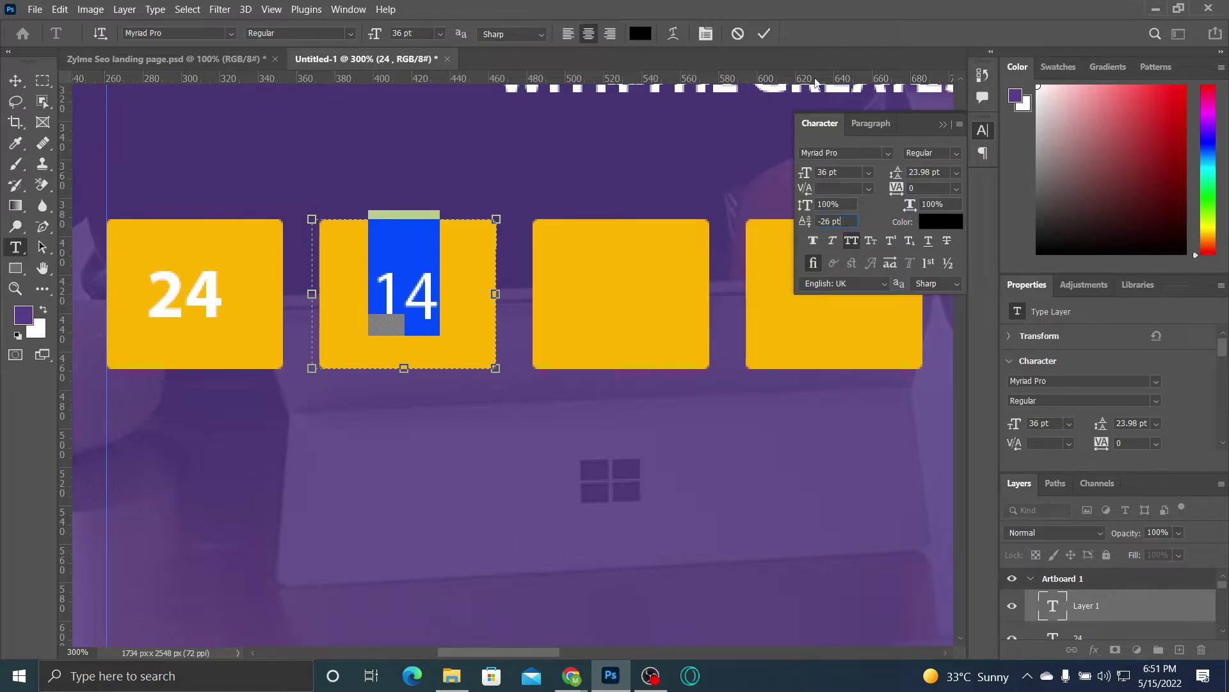
Step: Recolour the number 14 in the second yellow box white
left_click(764, 35)
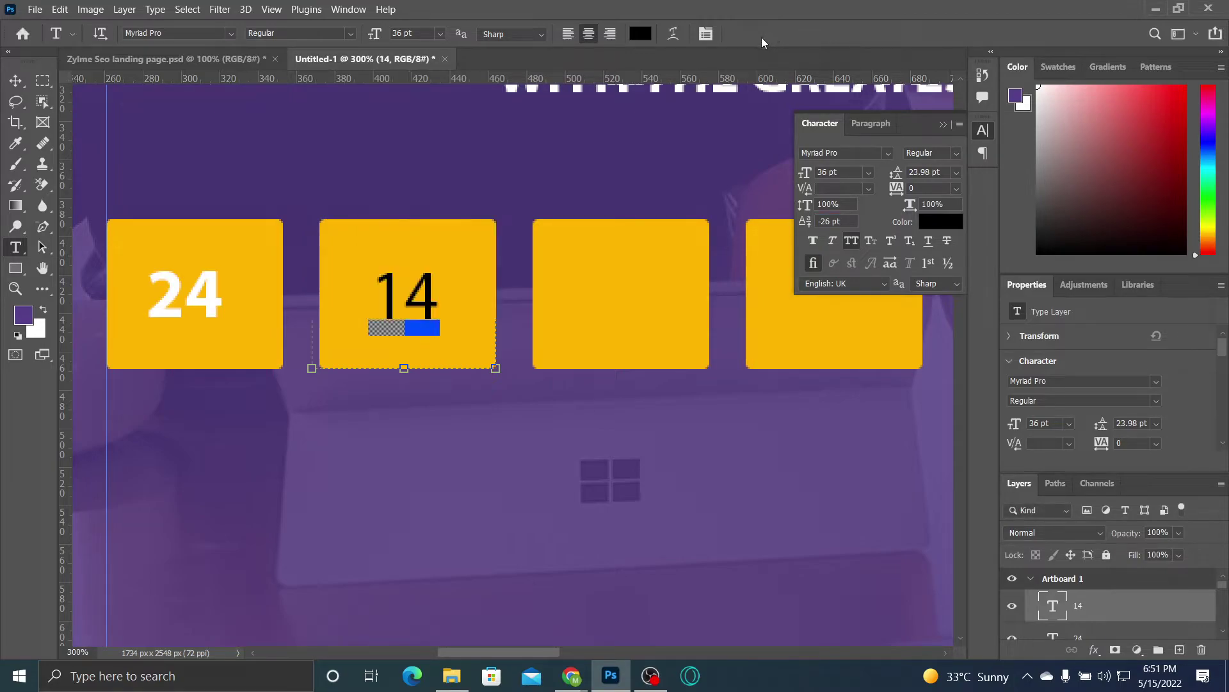
left_click_drag(405, 293, 439, 298)
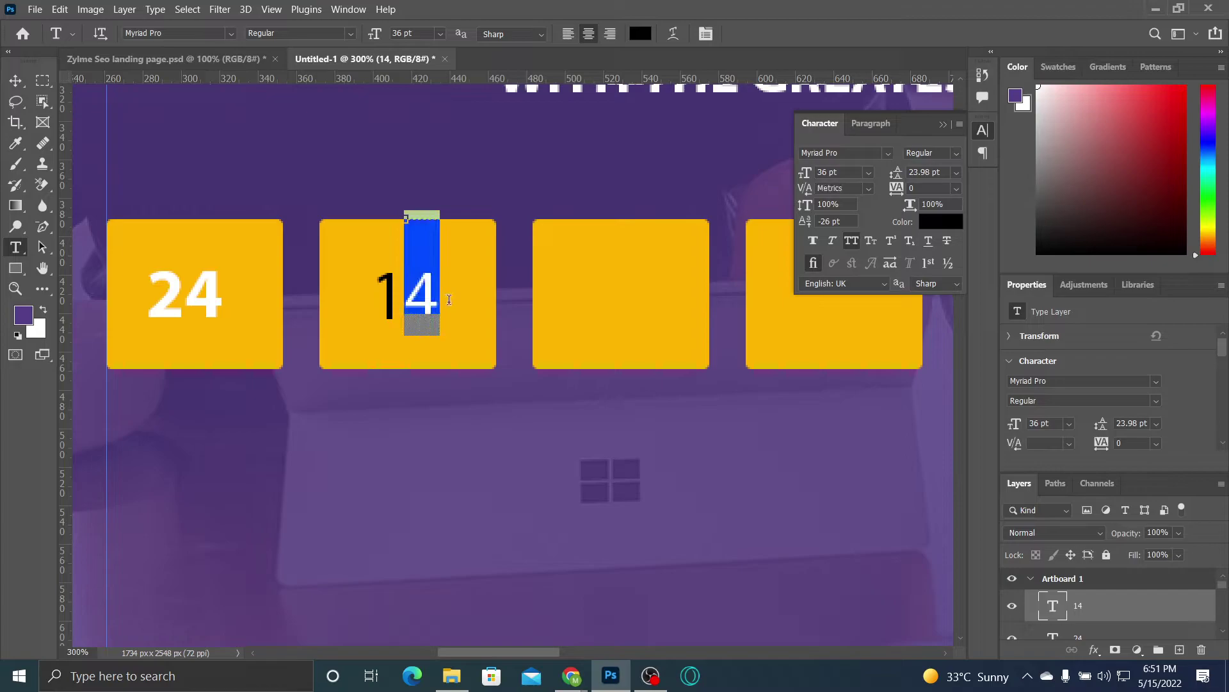
left_click(436, 301)
key("ctrl+a")
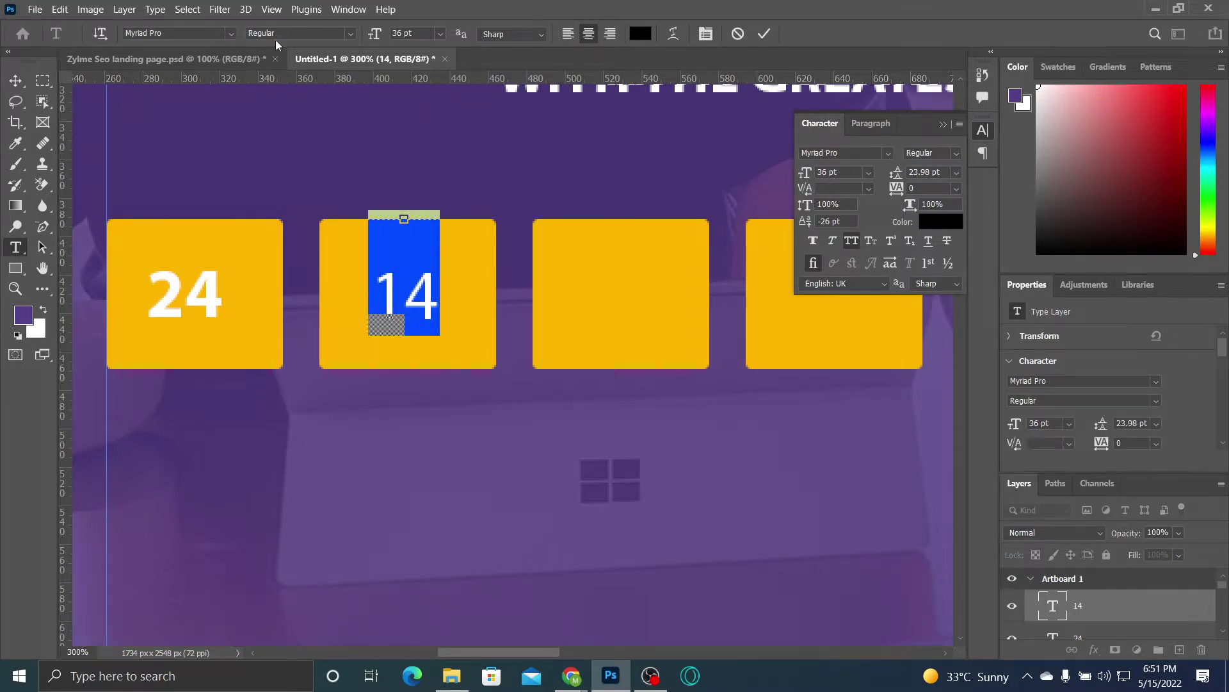
left_click(640, 33)
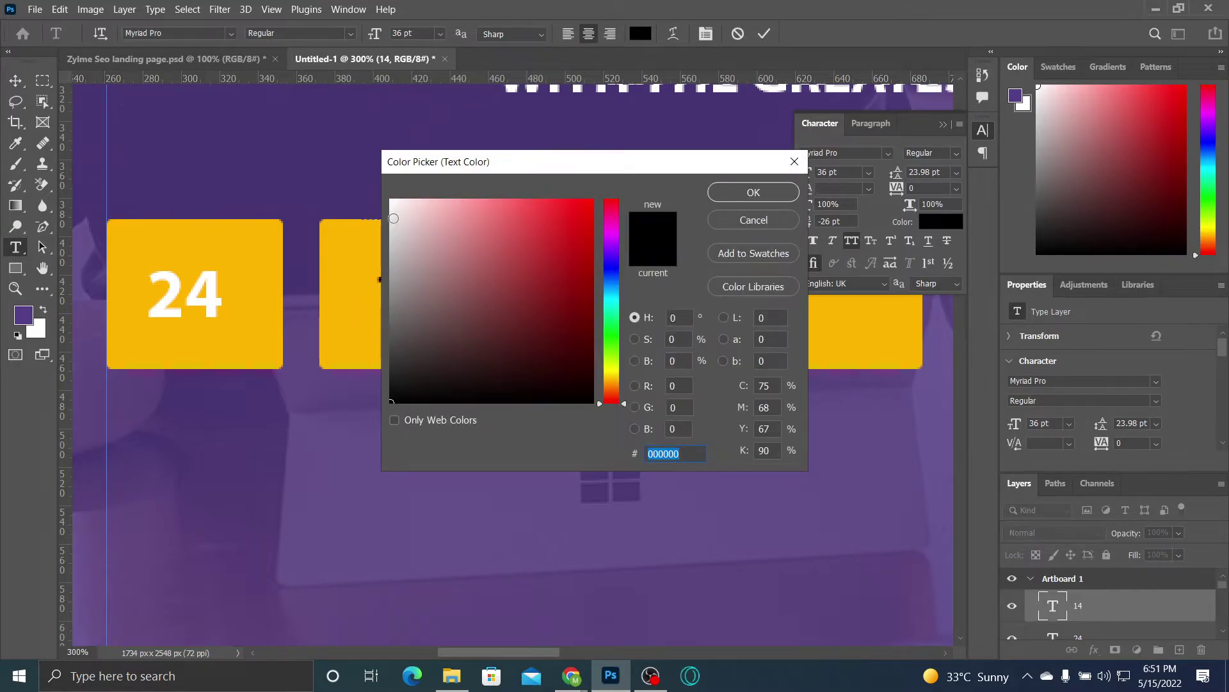
left_click_drag(385, 195, 382, 178)
left_click(759, 192)
left_click(761, 36)
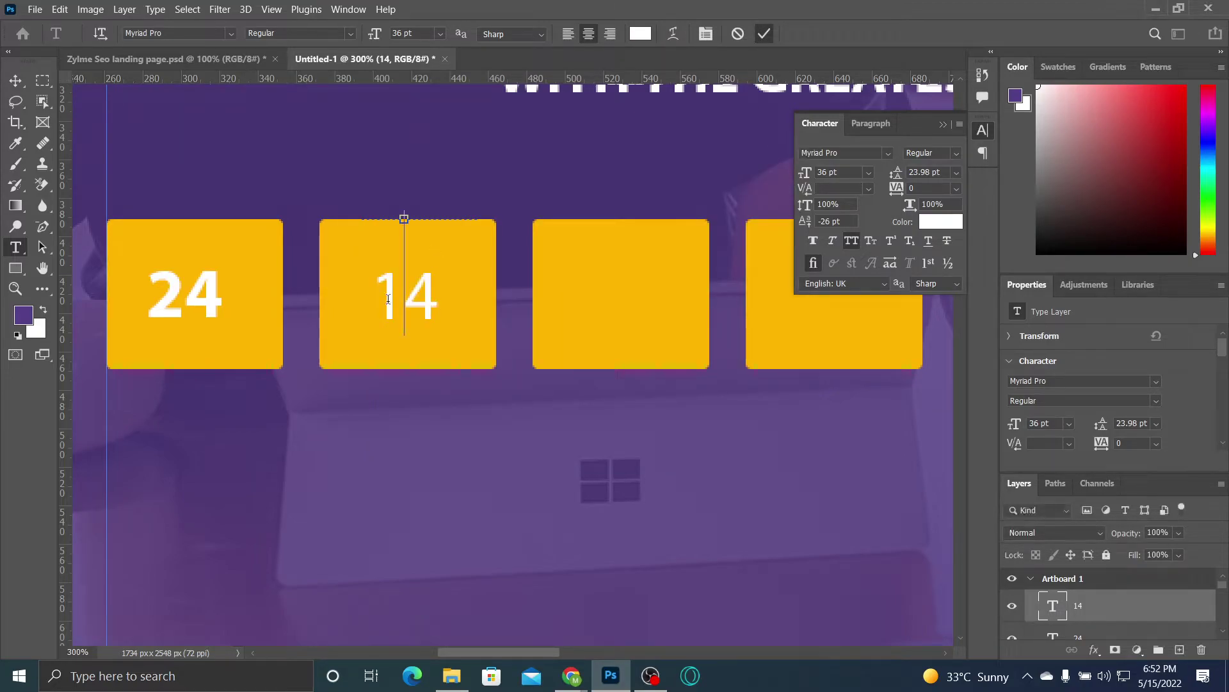
Step: Set the font style of the number 14 in the second yellow box to Bold
key("ctrl+a")
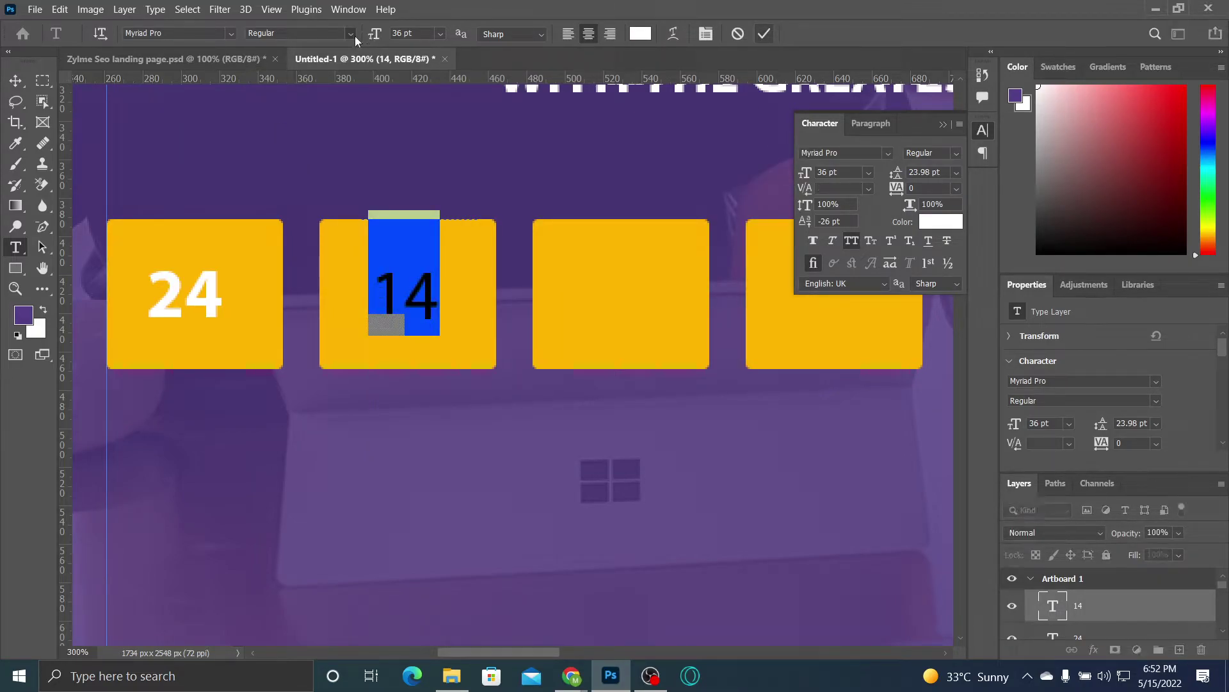
left_click(350, 33)
left_click(317, 76)
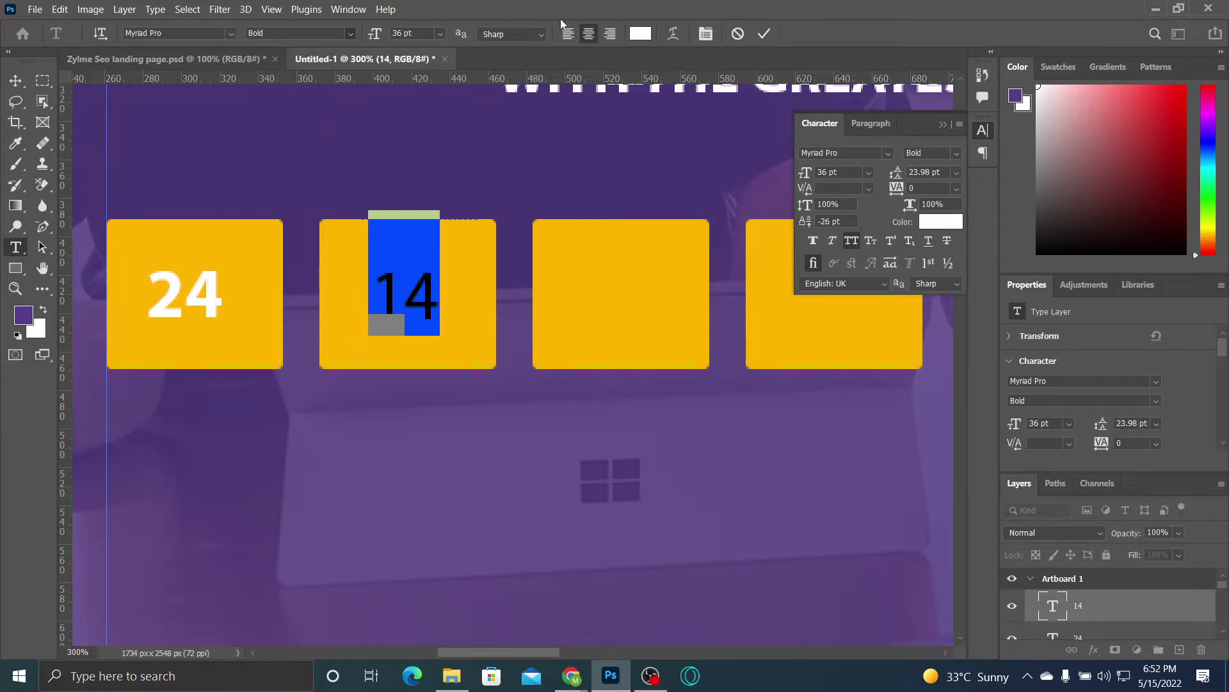
left_click(763, 35)
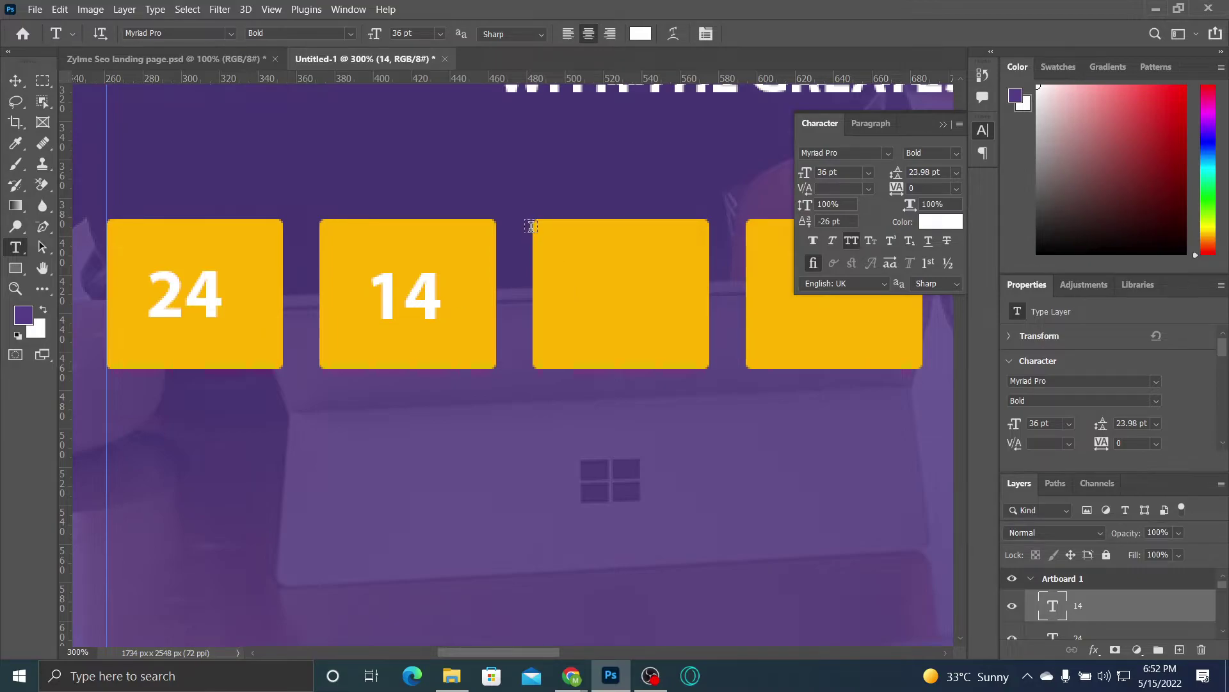
Step: Create a text area covering the third yellow box and replace its placeholder with the number 50
left_click_drag(533, 219, 706, 365)
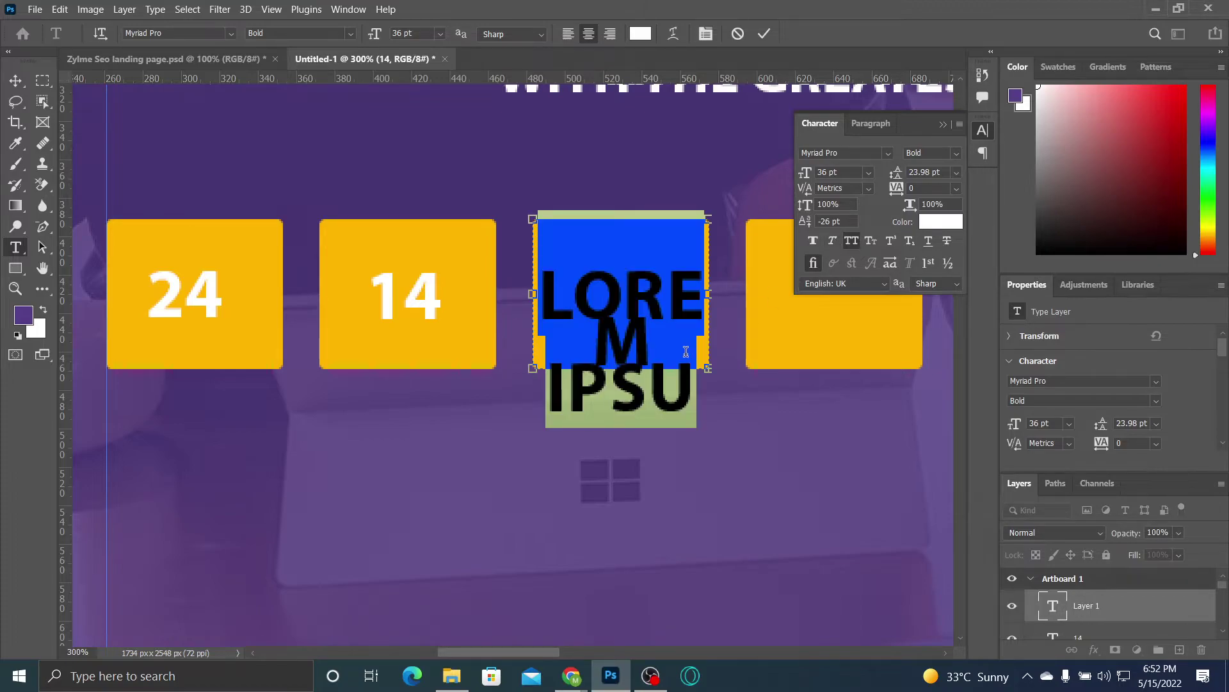
key("BackSpace")
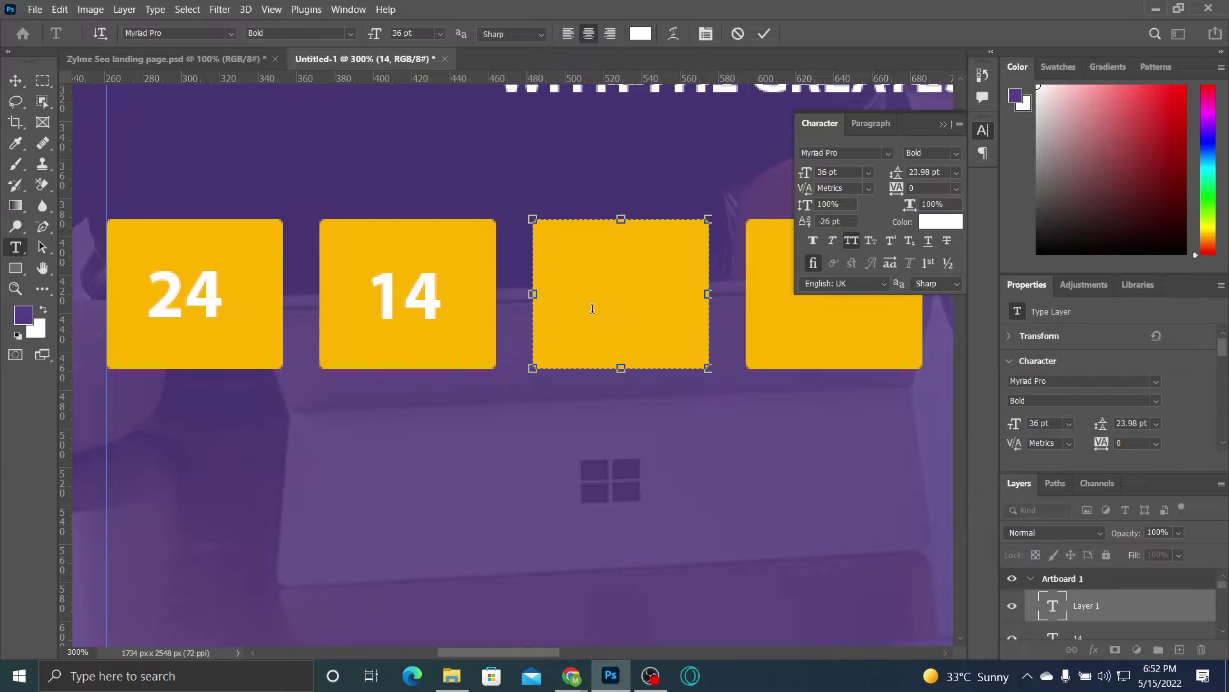
type("50")
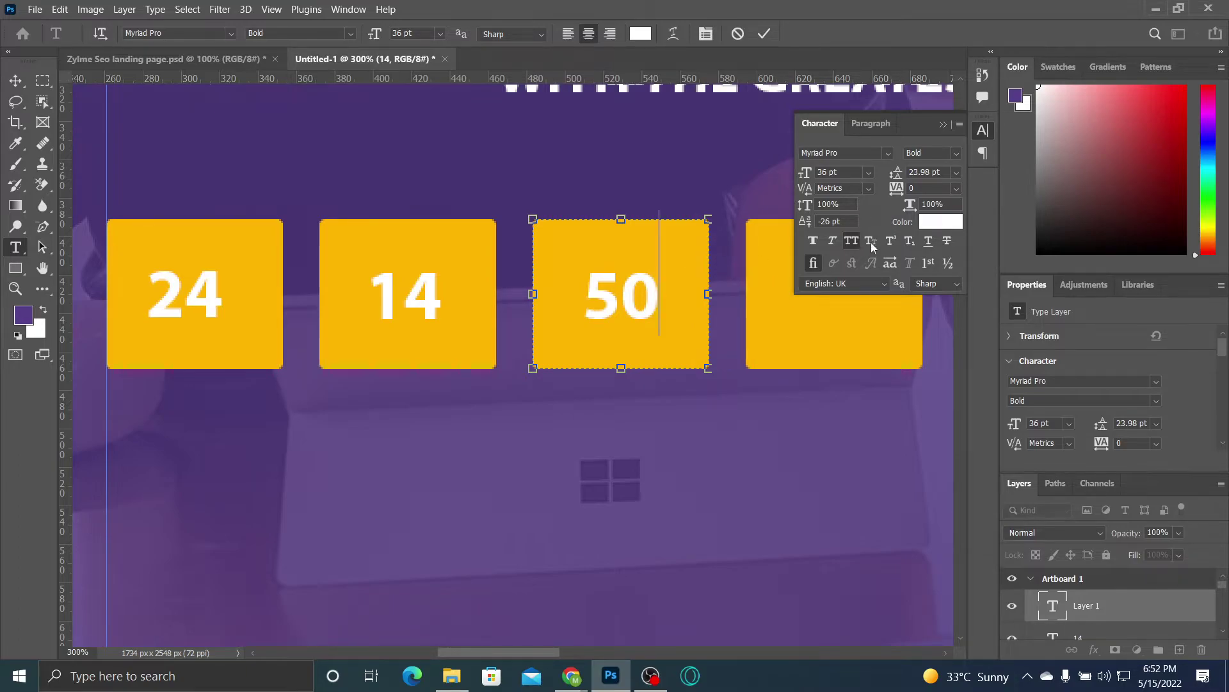
left_click(762, 34)
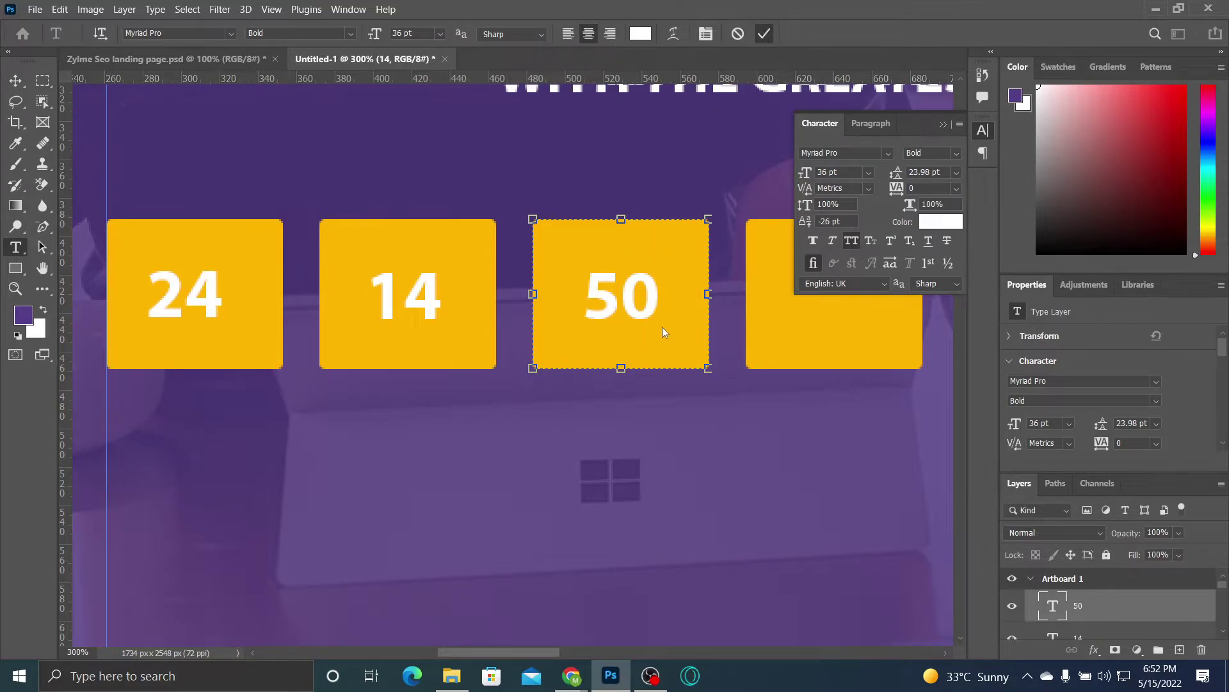
left_click(719, 289)
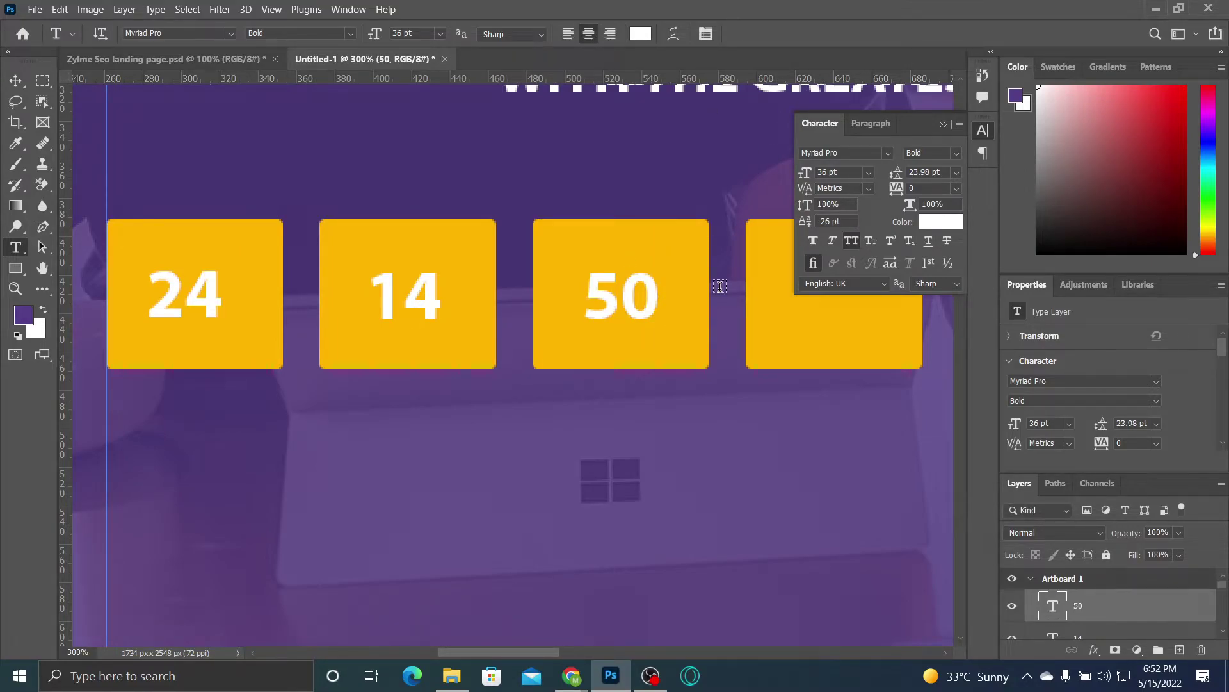
left_click_drag(683, 296, 621, 310)
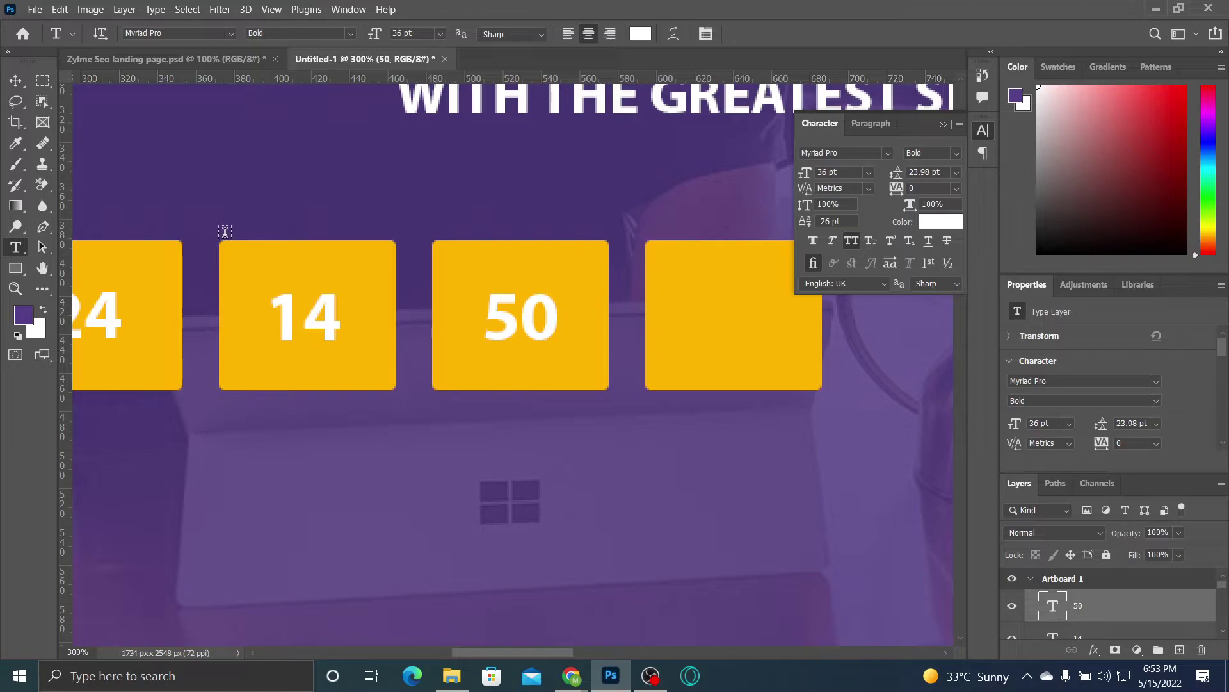
key("ctrl+minus")
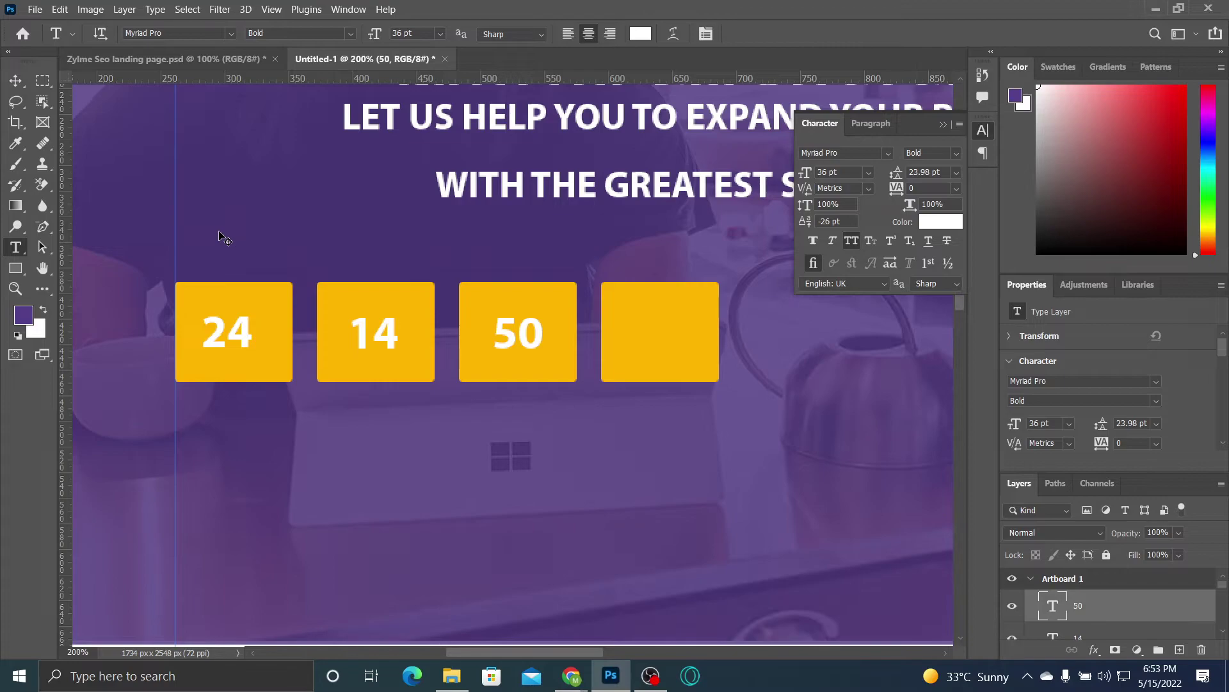
key("ctrl+minus")
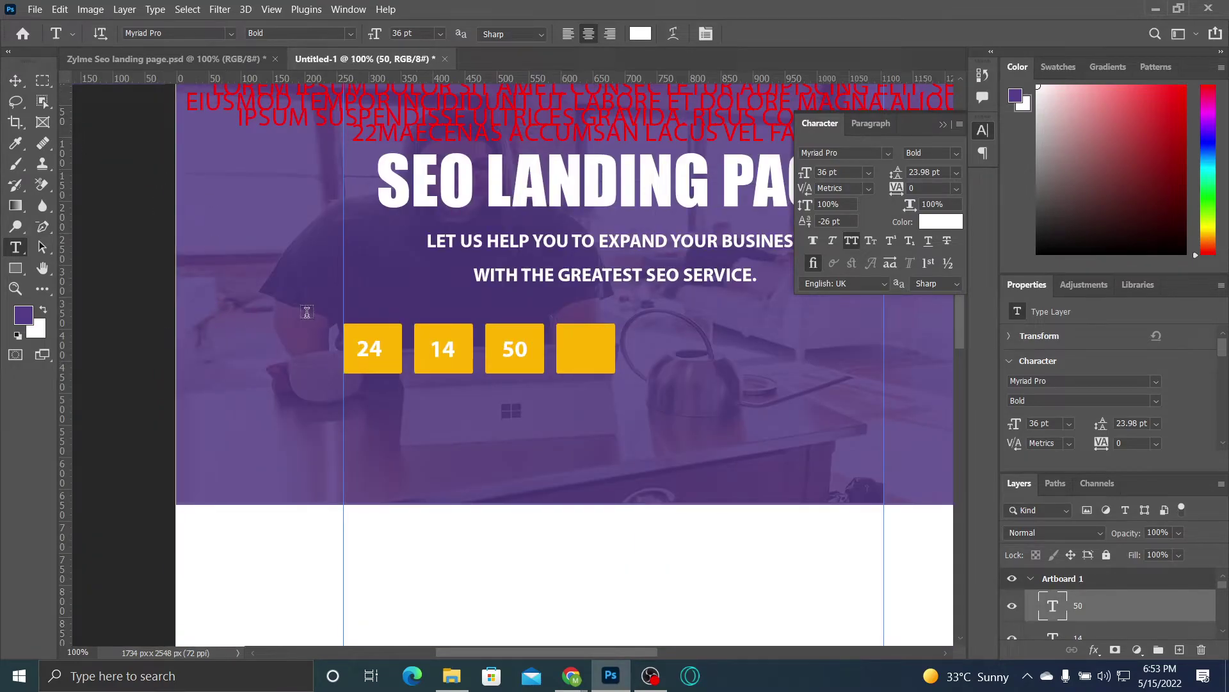
key("ctrl+plus")
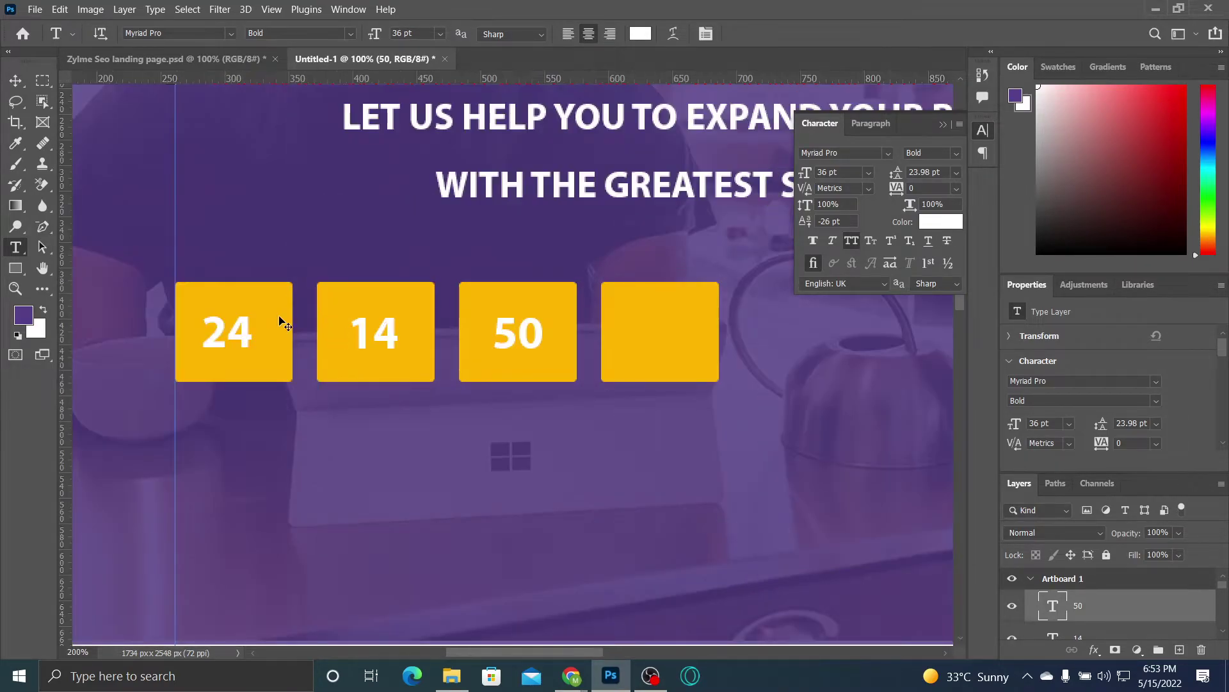
left_click(357, 339)
key("ctrl+a")
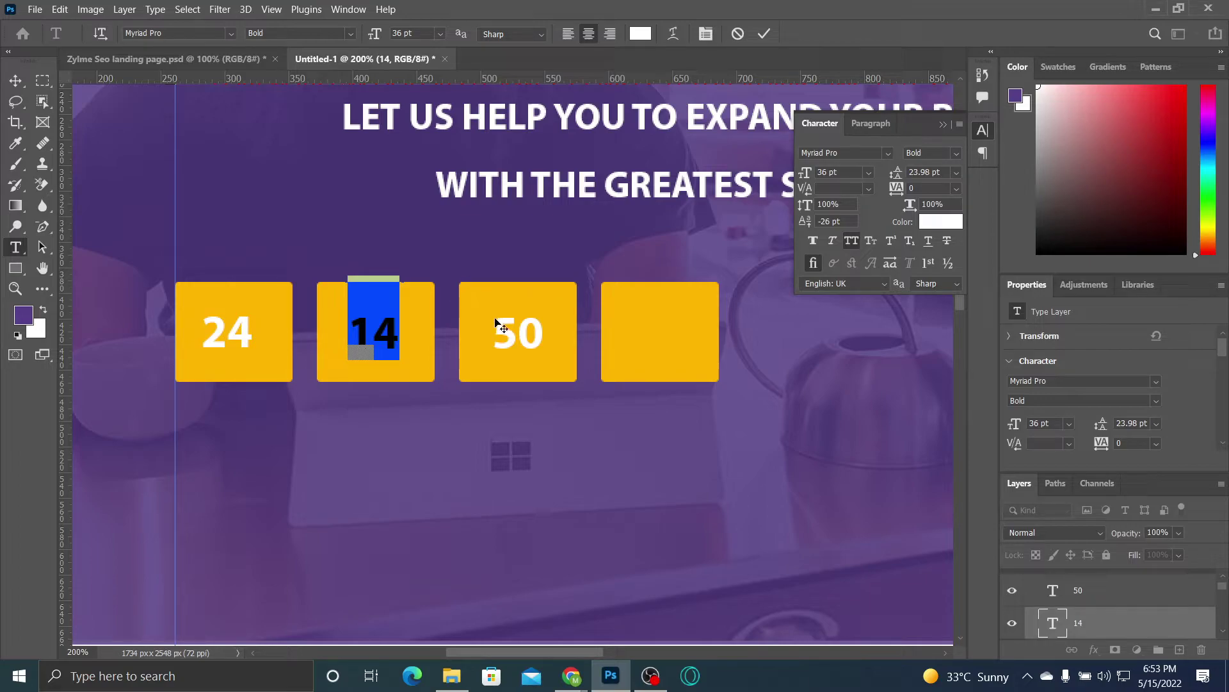
left_click(764, 35)
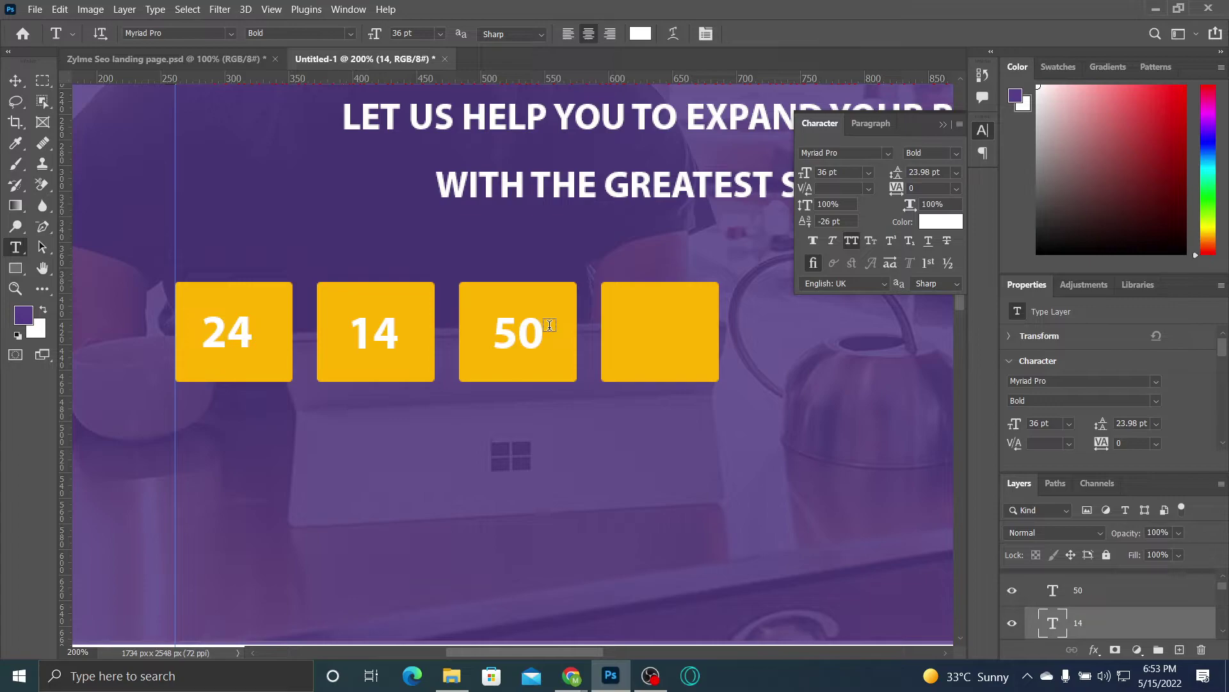
Step: Create a text area covering the fourth yellow box, about 92 px wide, and replace its placeholder with the number 30
left_click_drag(601, 282, 718, 374)
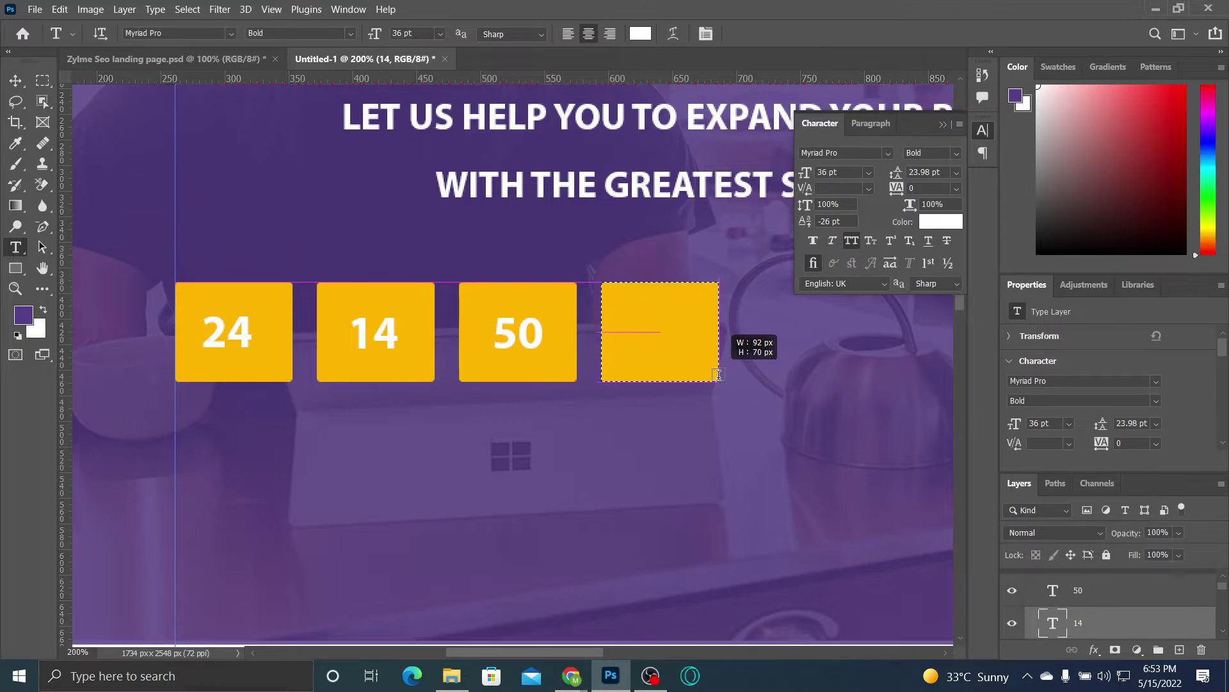
left_click_drag(718, 374, 718, 375)
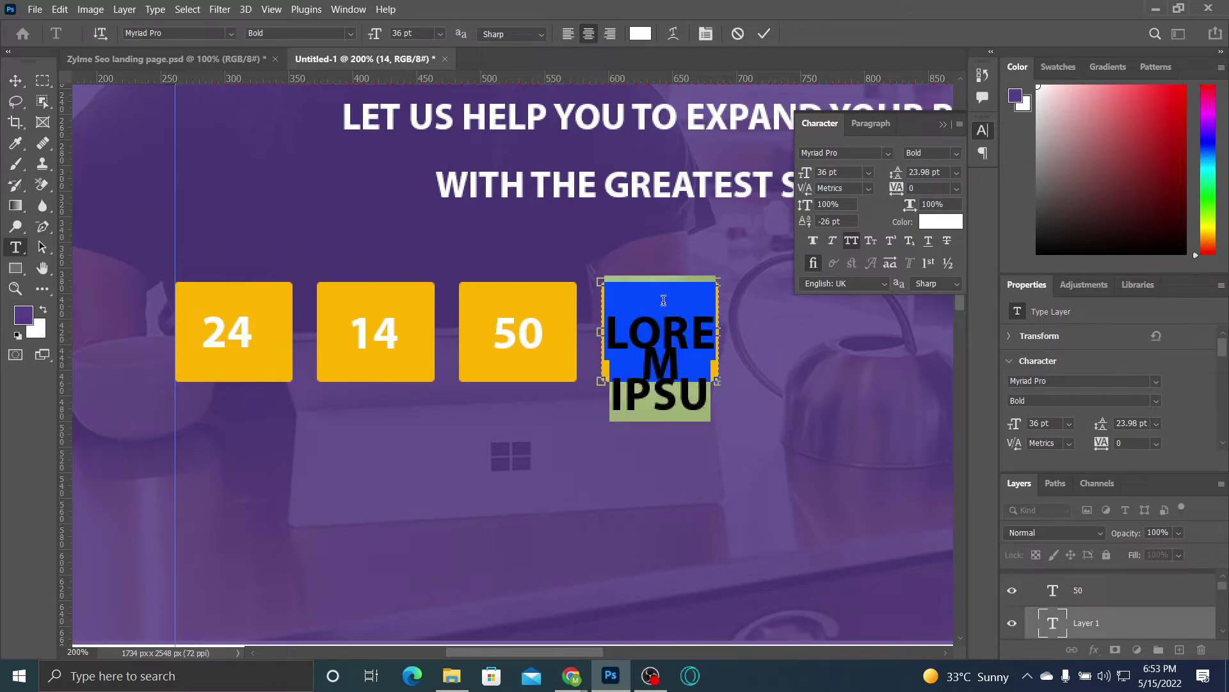
key("BackSpace")
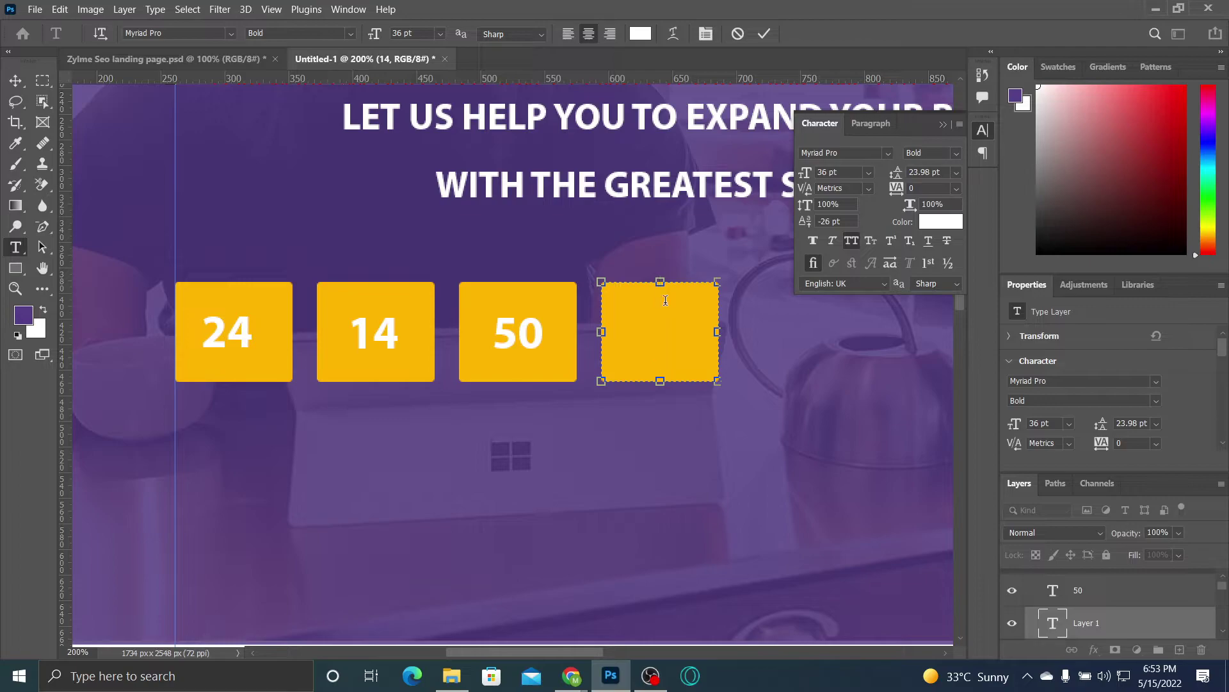
type("30")
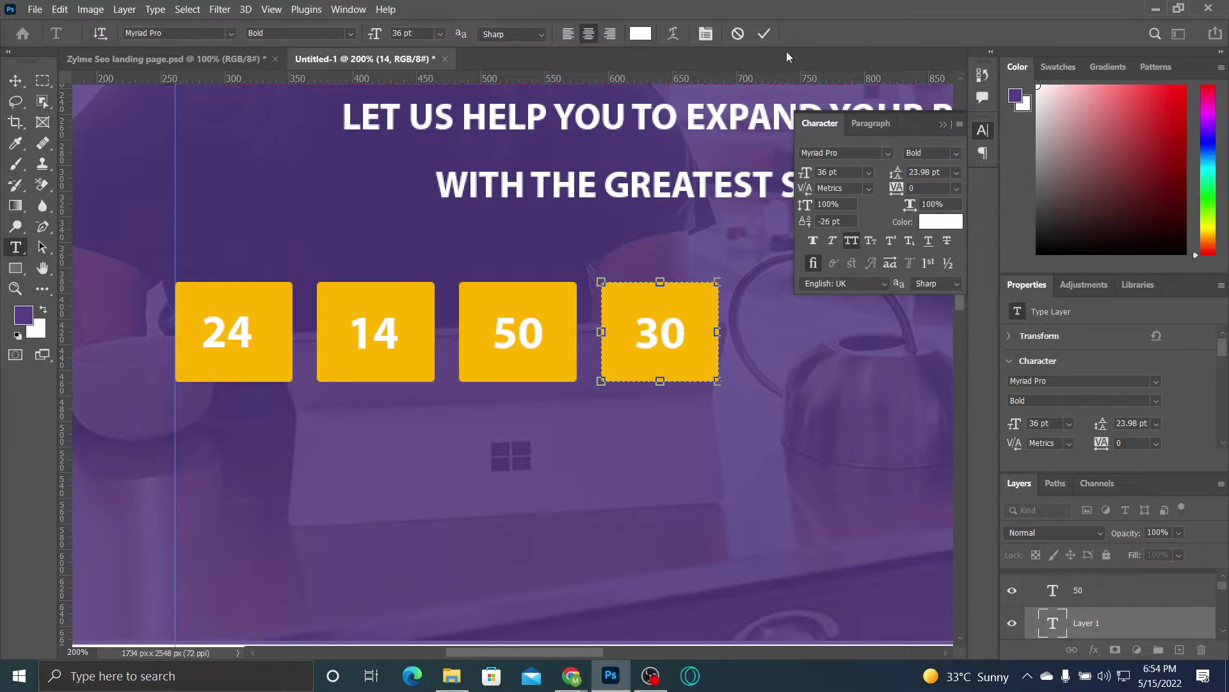
left_click(770, 33)
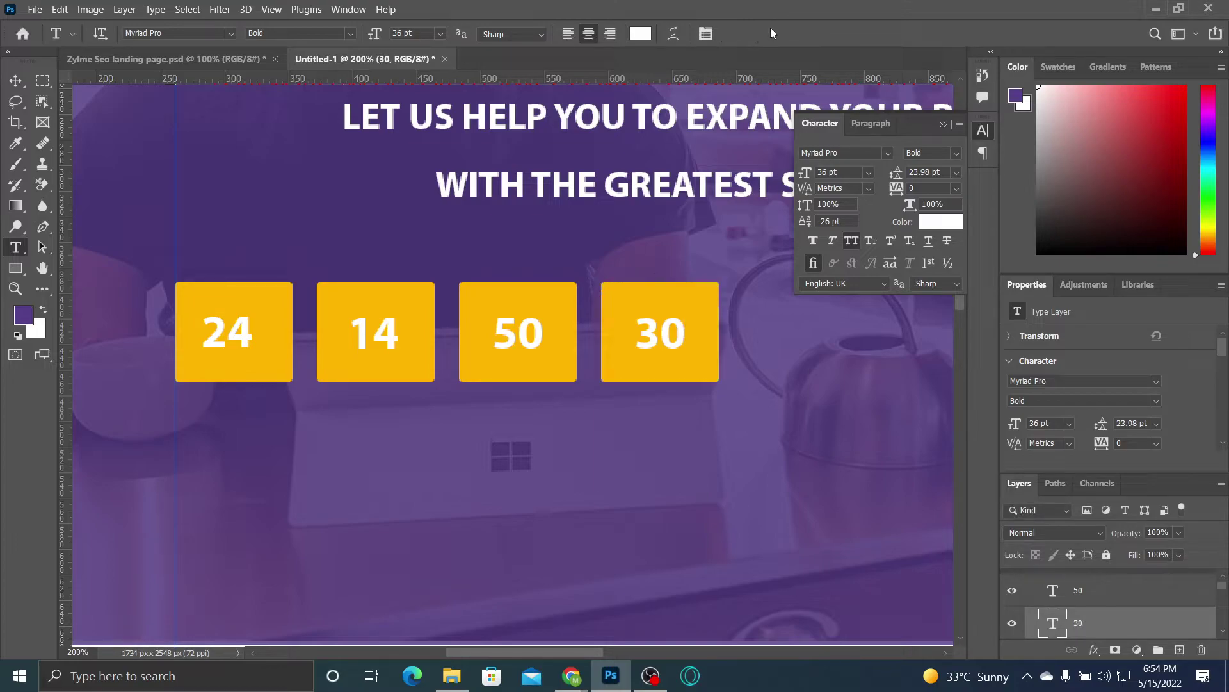
Step: Check the countdown labels in the original landing page and add the text DAYS below the first yellow box in Untitled-1
left_click(208, 63)
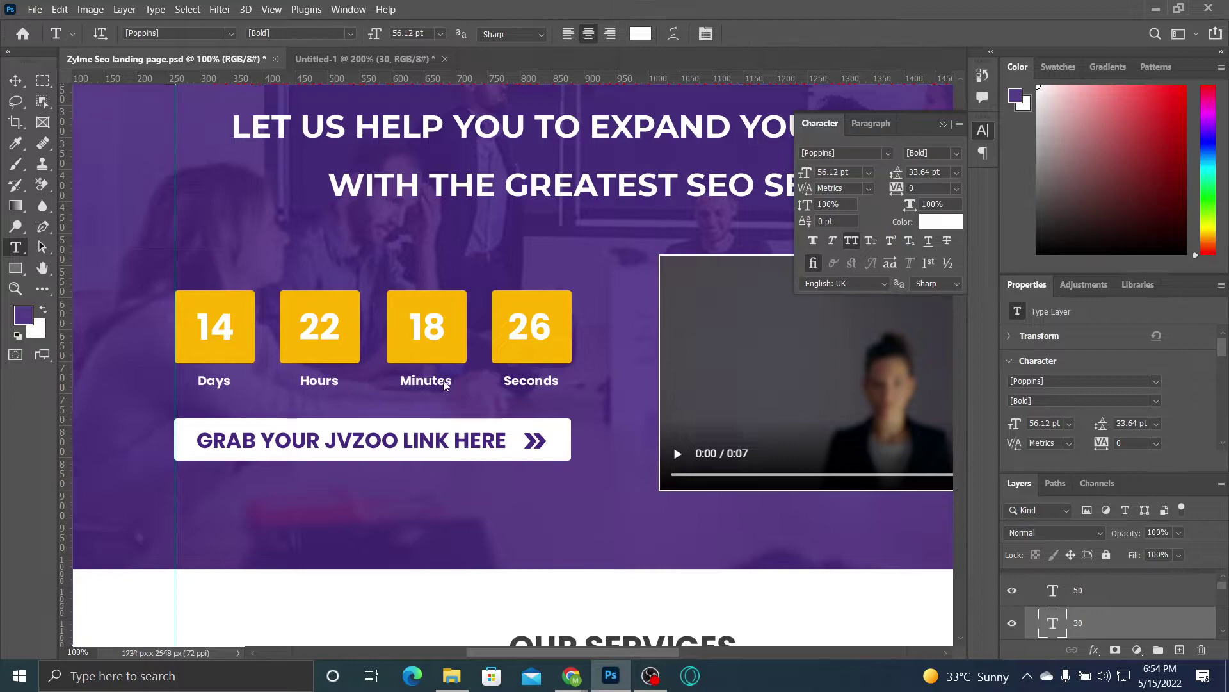
left_click(409, 64)
left_click(189, 397)
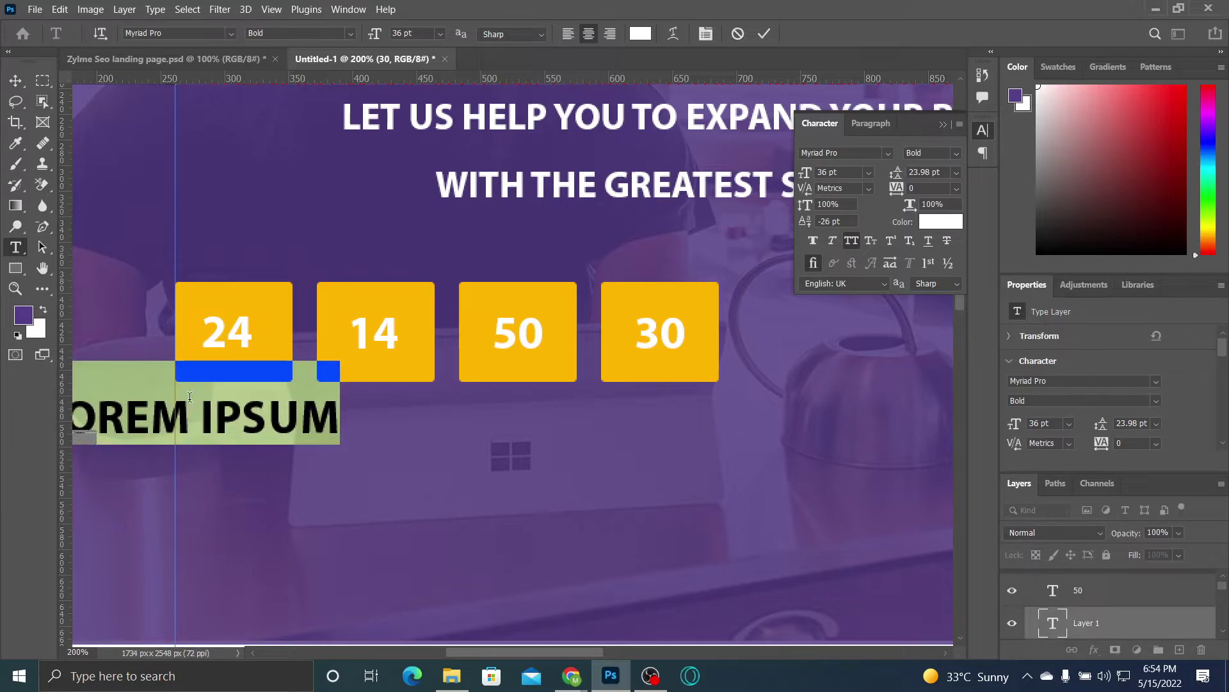
type("DAYS")
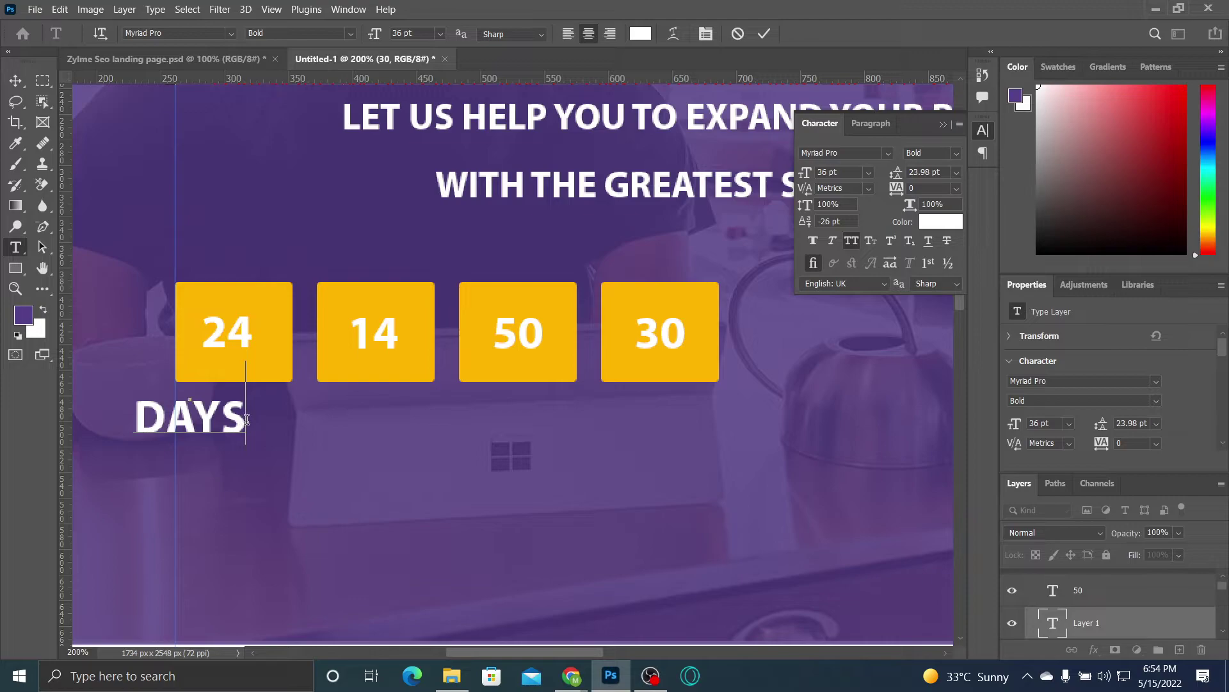
Step: Reduce the DAYS label to 24 pt and move it directly beneath the first yellow box, centred under the number 24
key("ctrl+a")
left_click(441, 33)
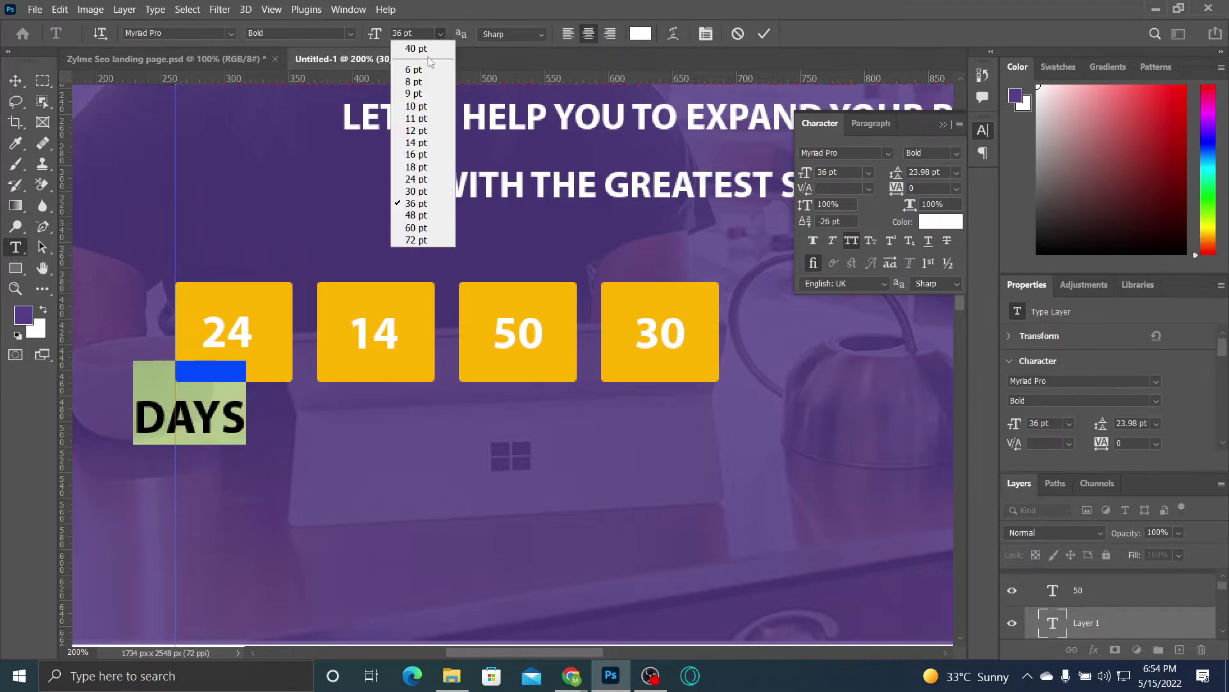
left_click(420, 186)
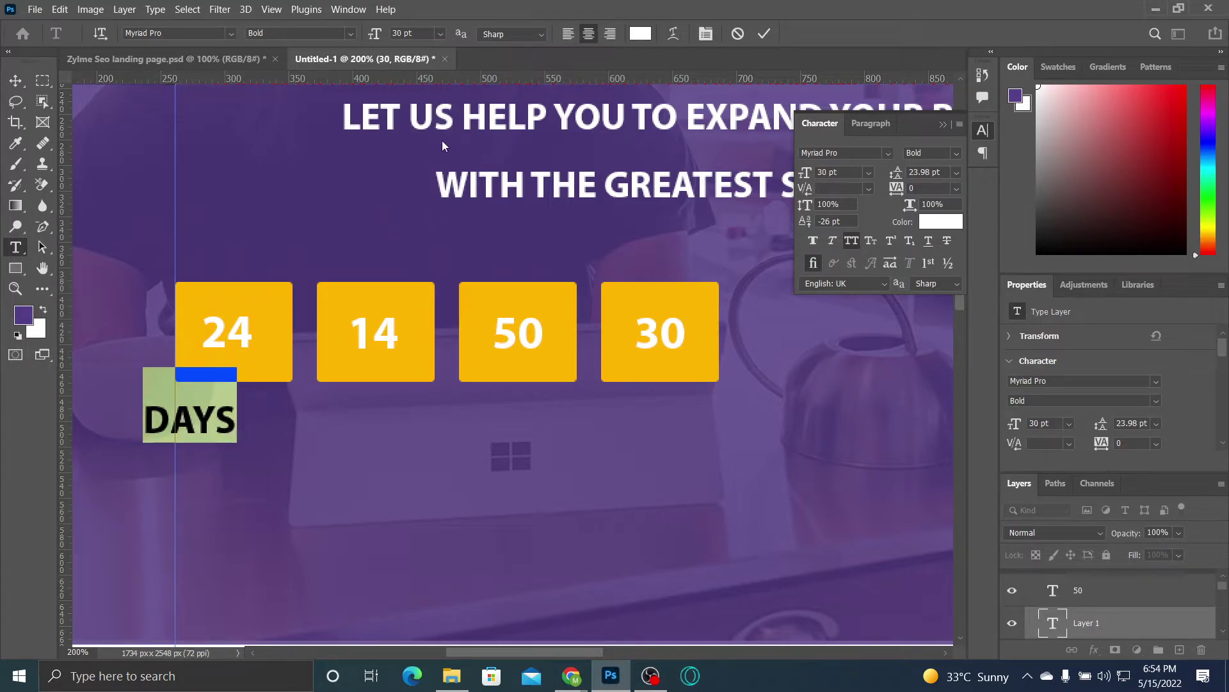
left_click(443, 33)
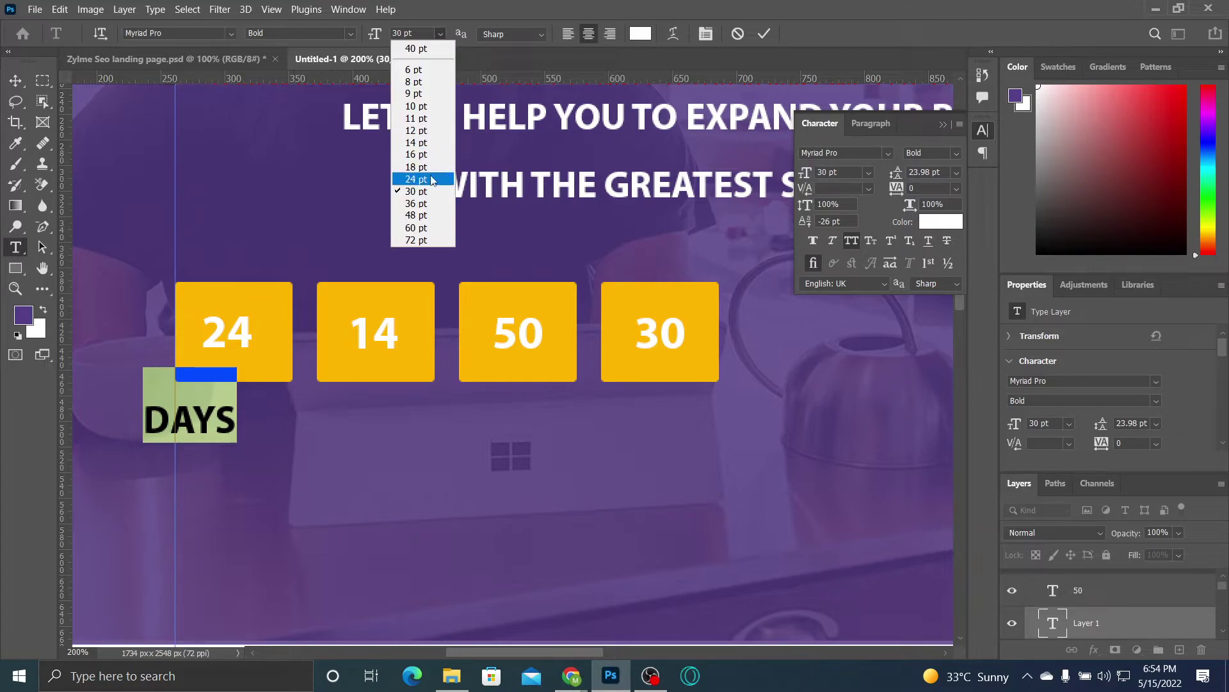
left_click(428, 179)
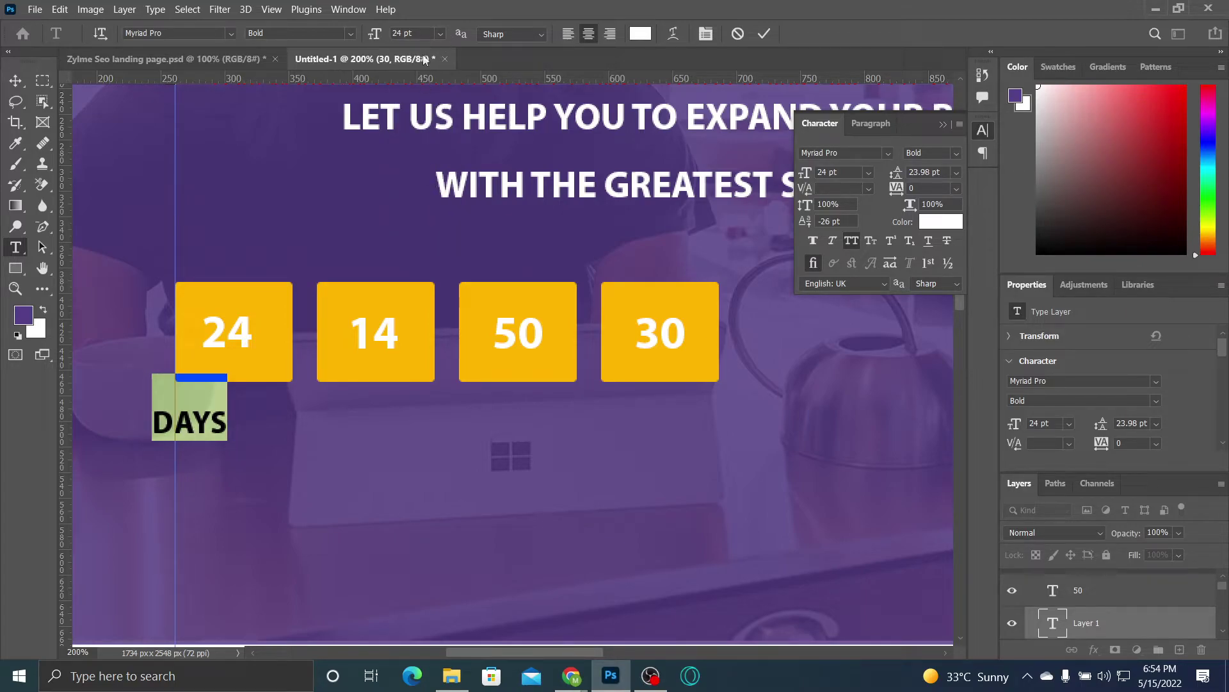
left_click_drag(190, 472, 229, 445)
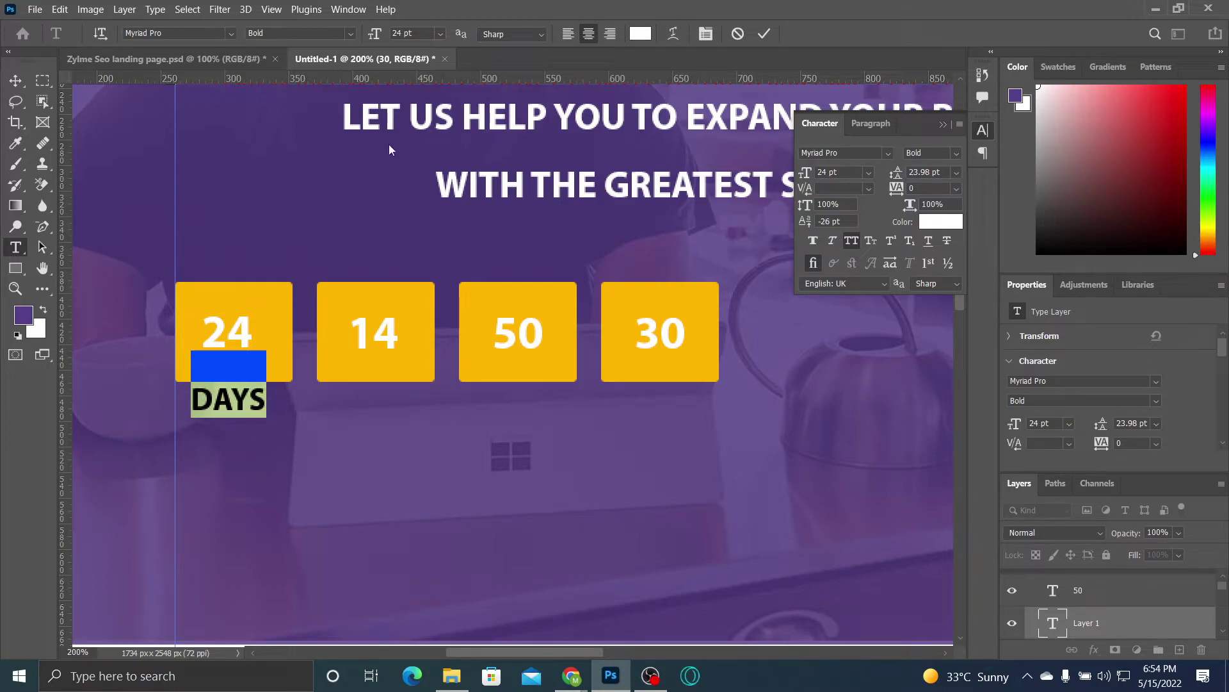
Step: Try the DAYS label at 18 pt and 30 pt and return it to 24 pt
left_click(442, 33)
left_click(421, 171)
left_click(440, 33)
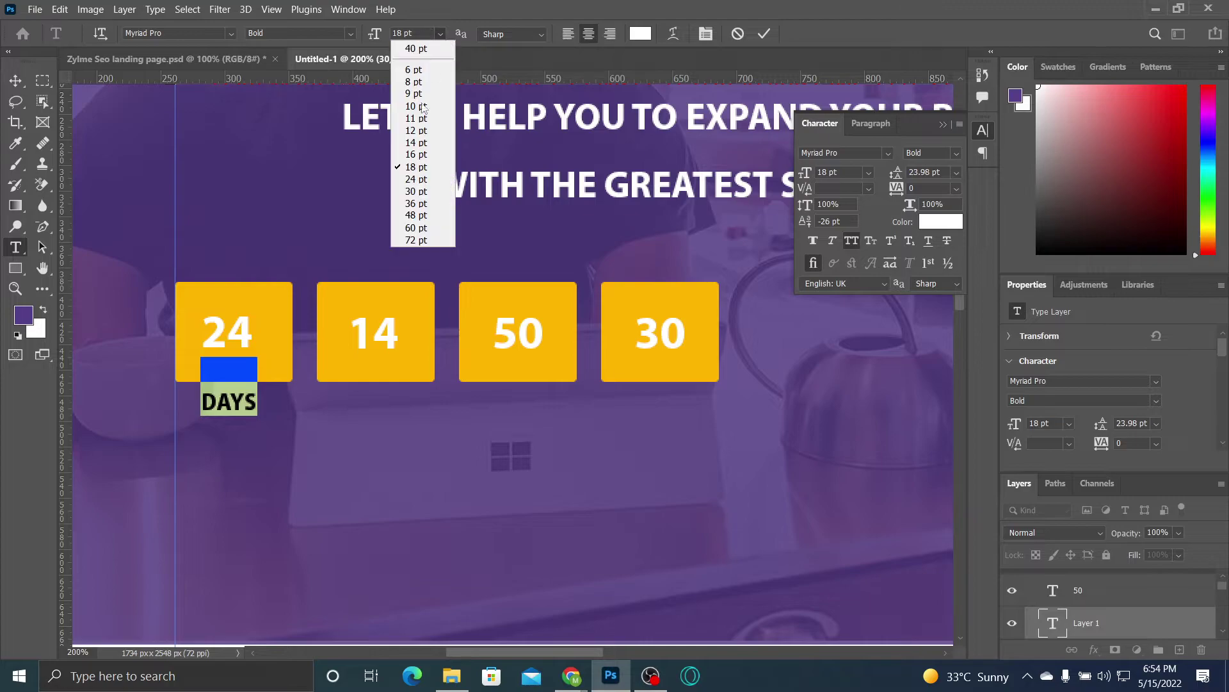
left_click(419, 194)
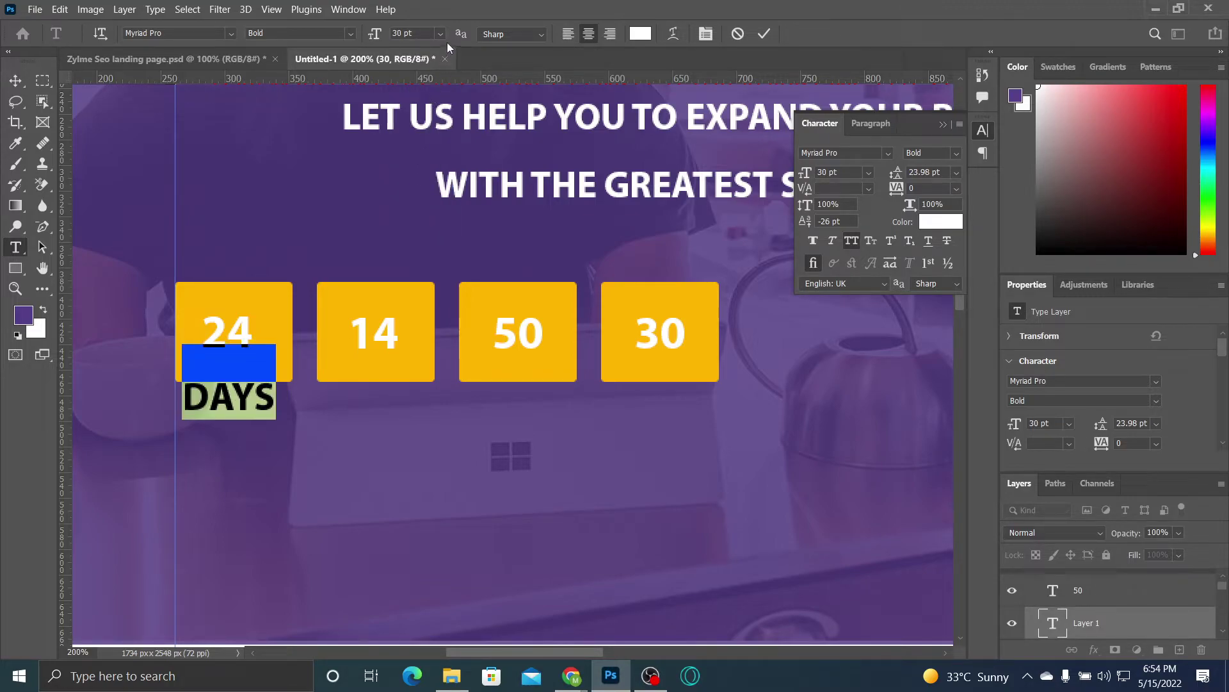
left_click(441, 33)
left_click(409, 182)
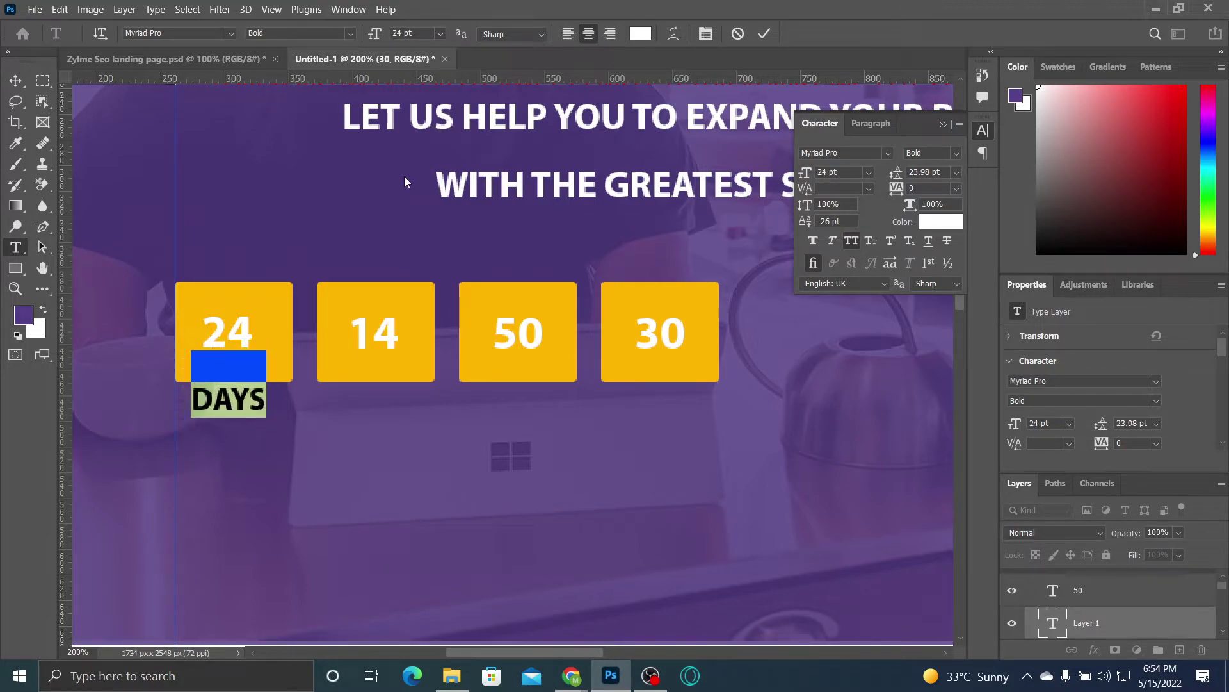
Step: Set the DAYS label's text size to 18 pt
left_click(759, 36)
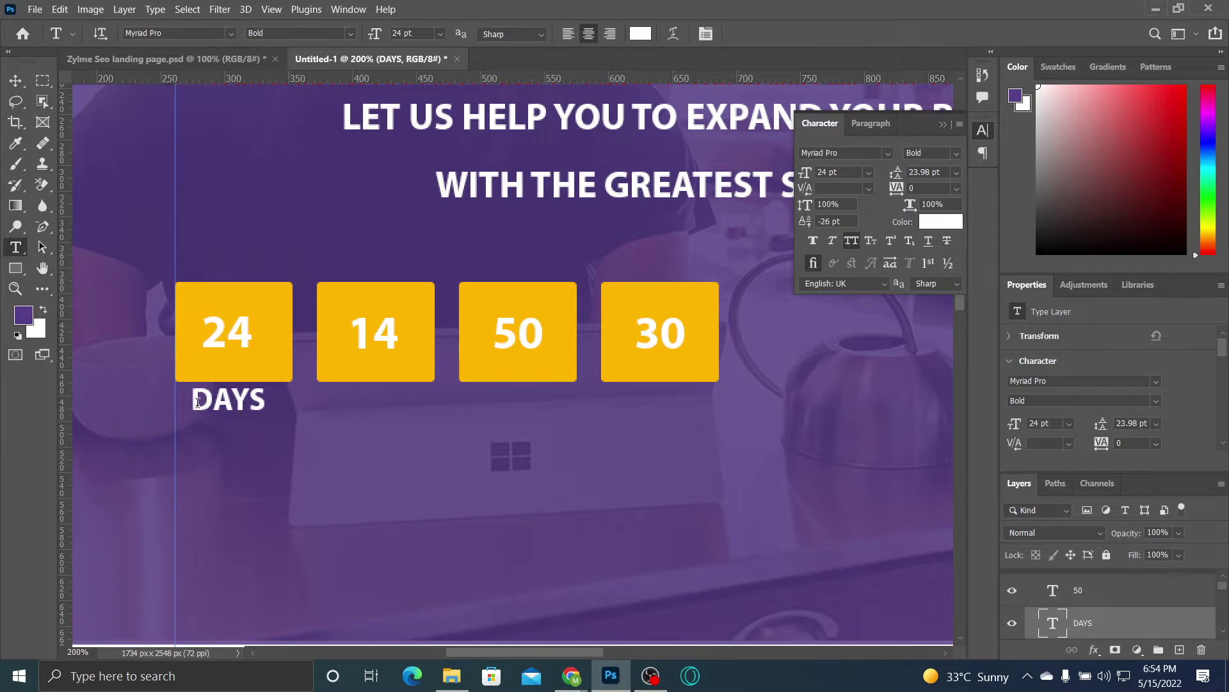
left_click_drag(193, 404, 282, 402)
left_click(441, 33)
left_click(405, 169)
type("18")
key("Return")
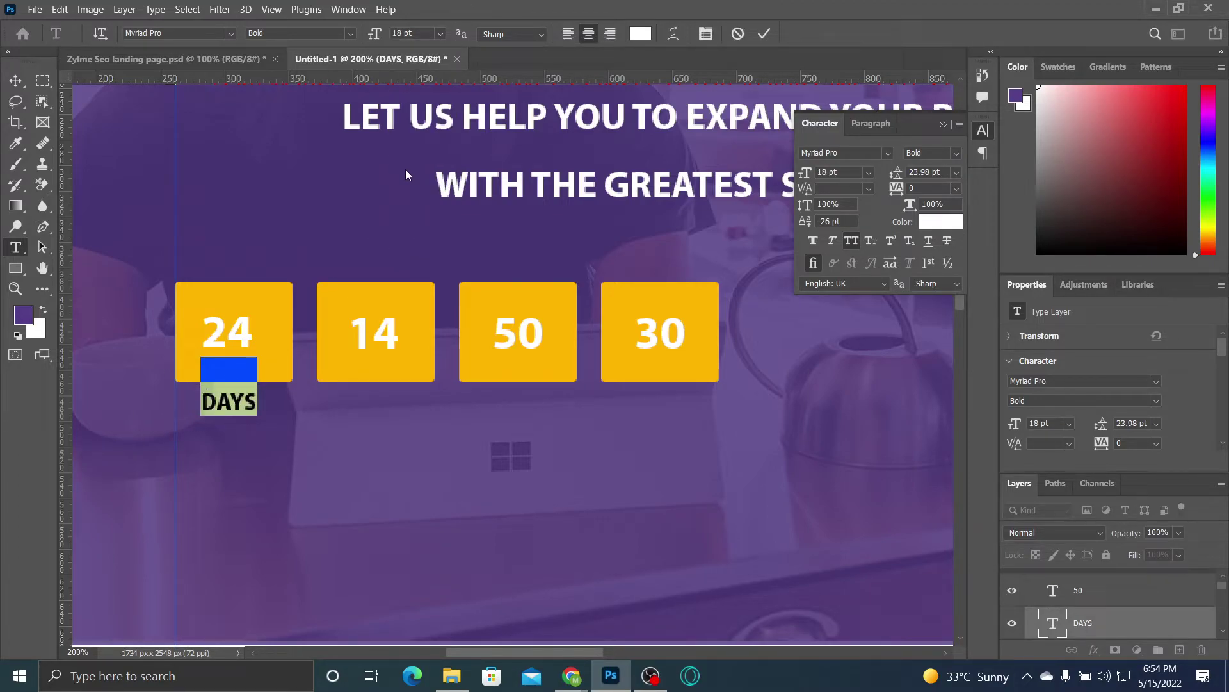
left_click(759, 39)
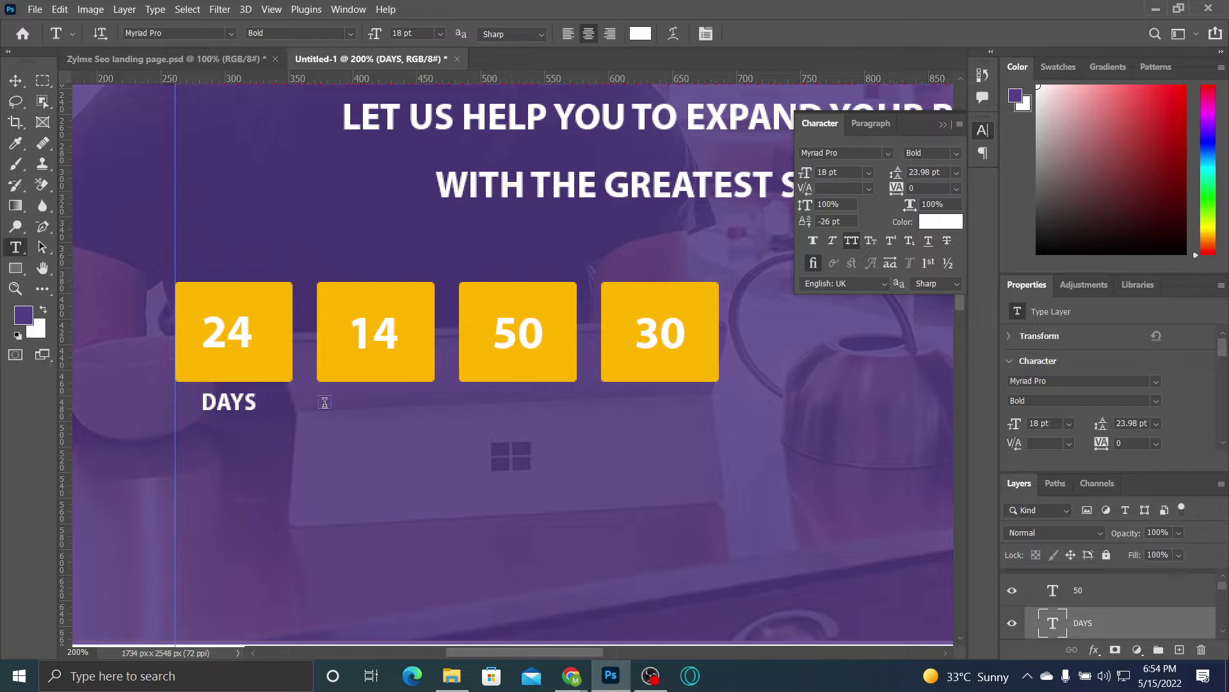
Step: Check the second countdown label in the original landing page and add the text HOURS centred below the second yellow box in Untitled-1
left_click(187, 60)
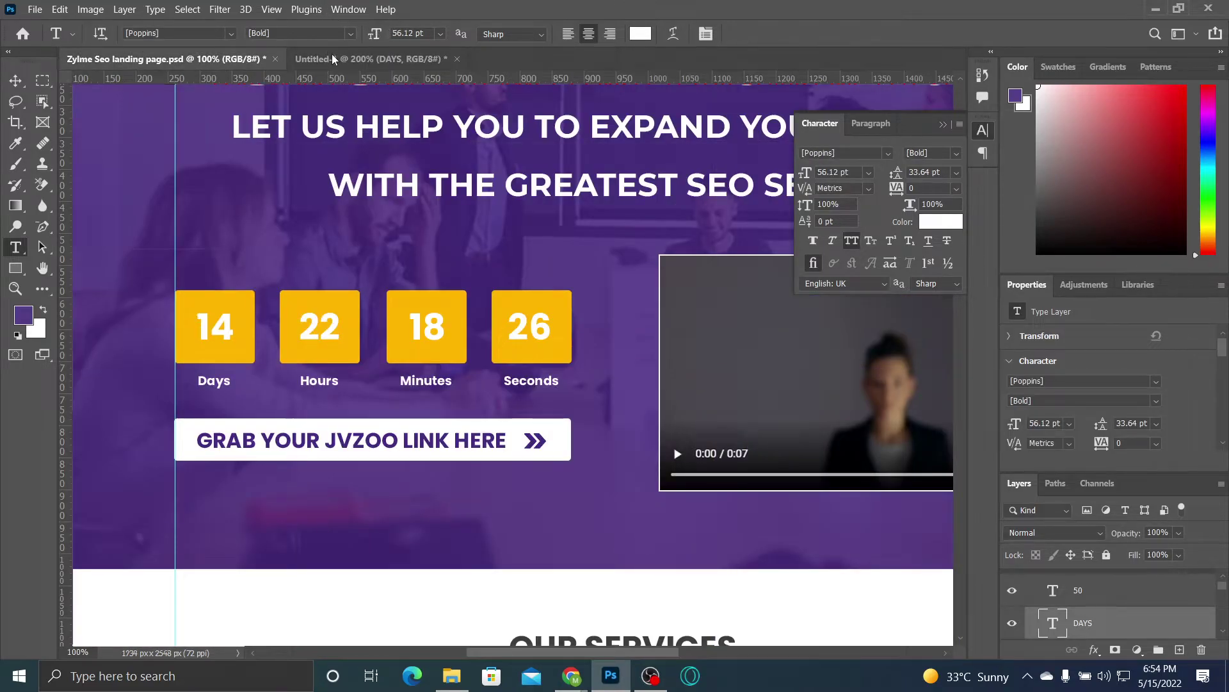
left_click(339, 58)
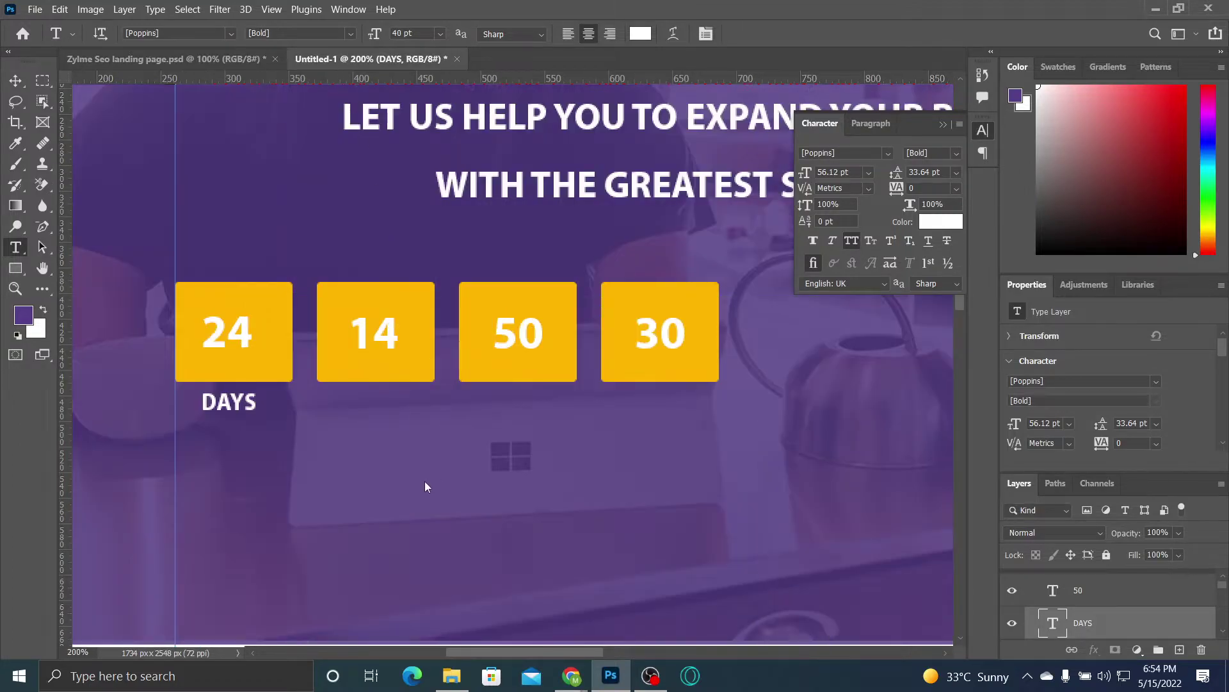
left_click(330, 399)
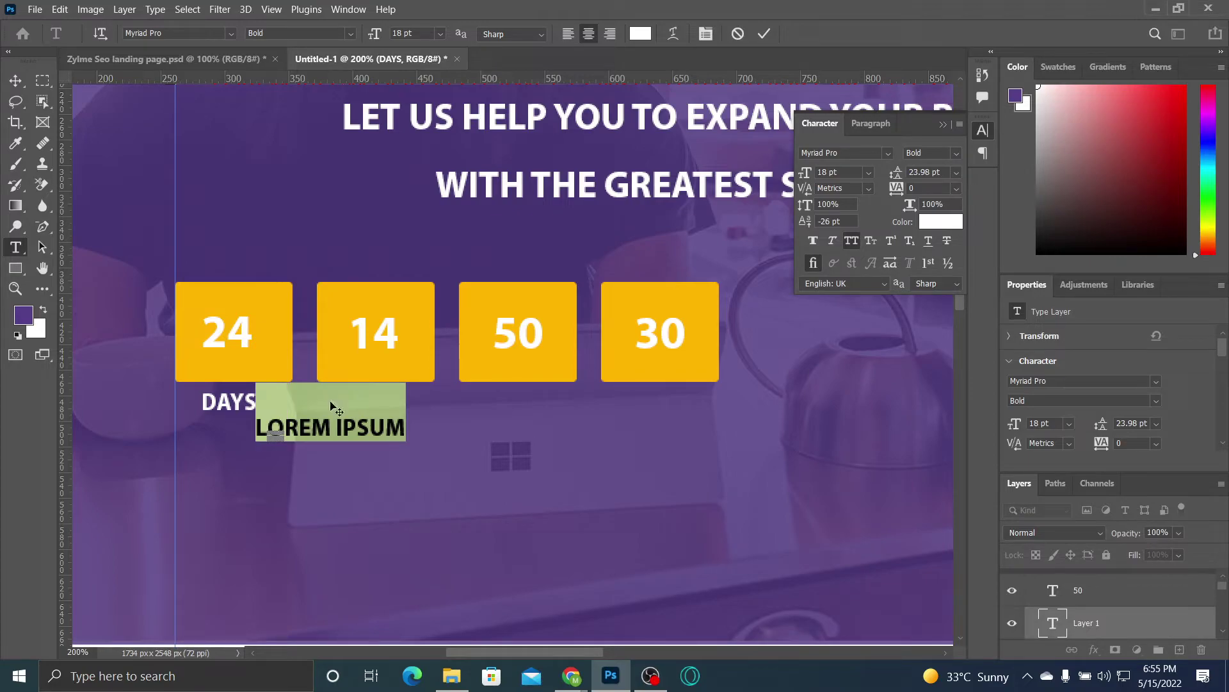
type("HOURS")
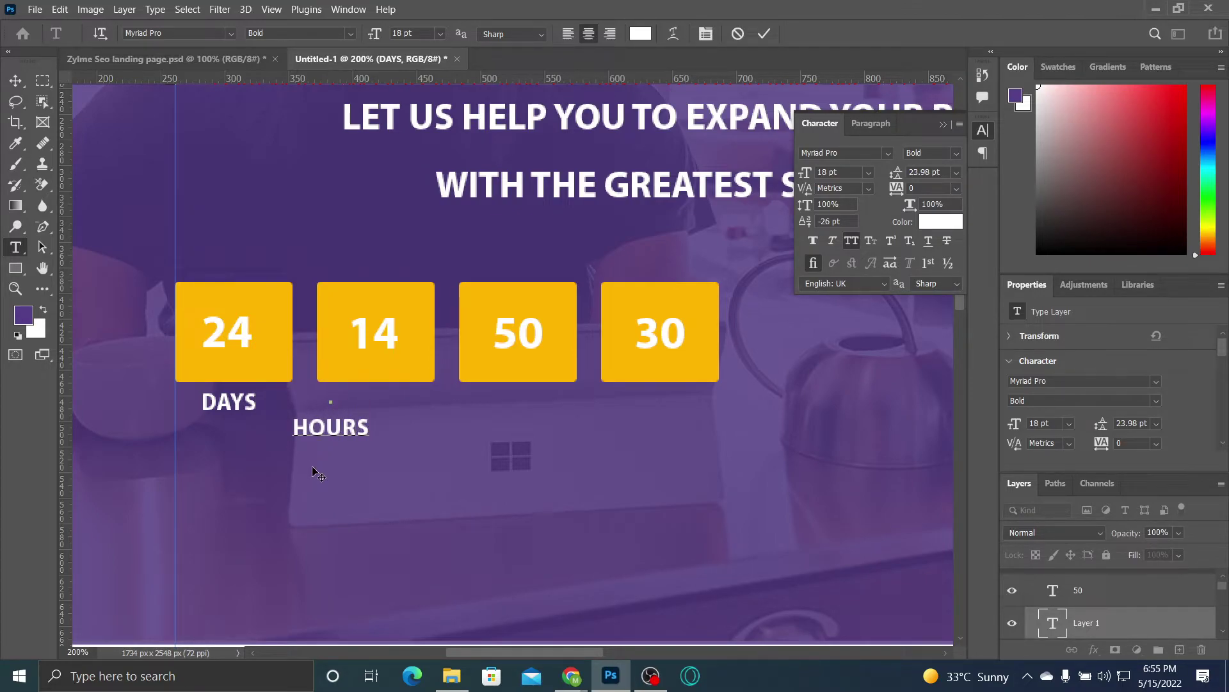
left_click_drag(331, 468, 377, 443)
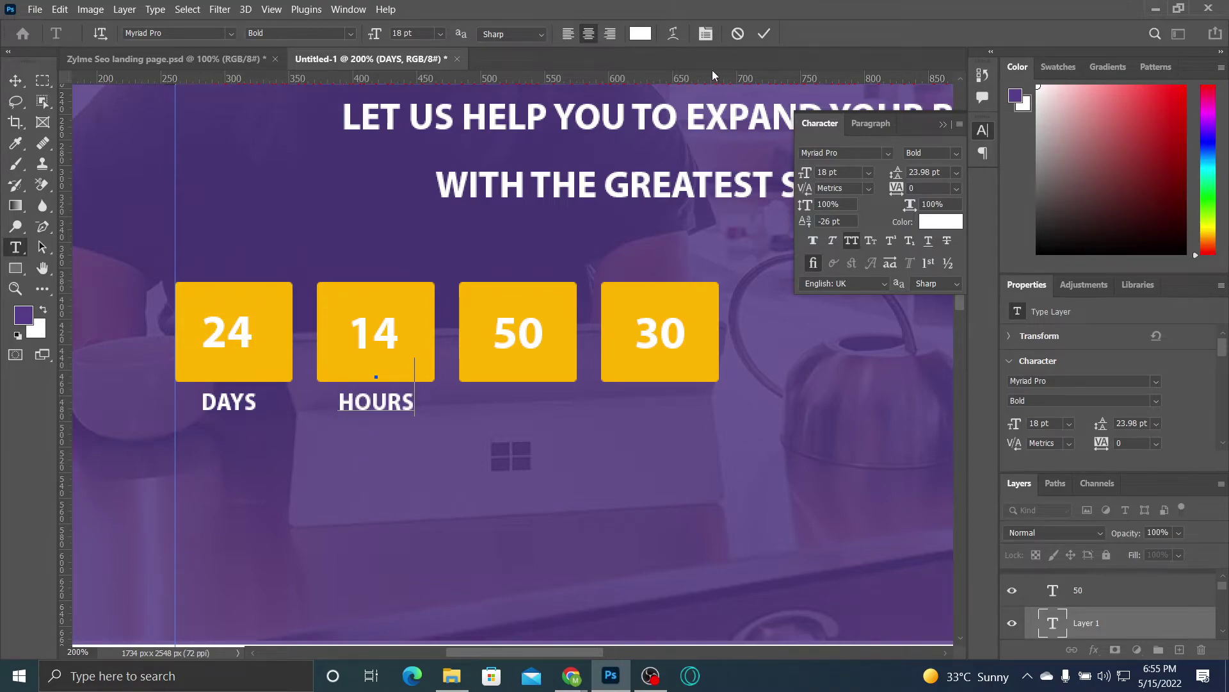
left_click(762, 36)
Step: Add the text MINUTES and position it centred below the third yellow box
left_click(475, 397)
left_click(470, 404)
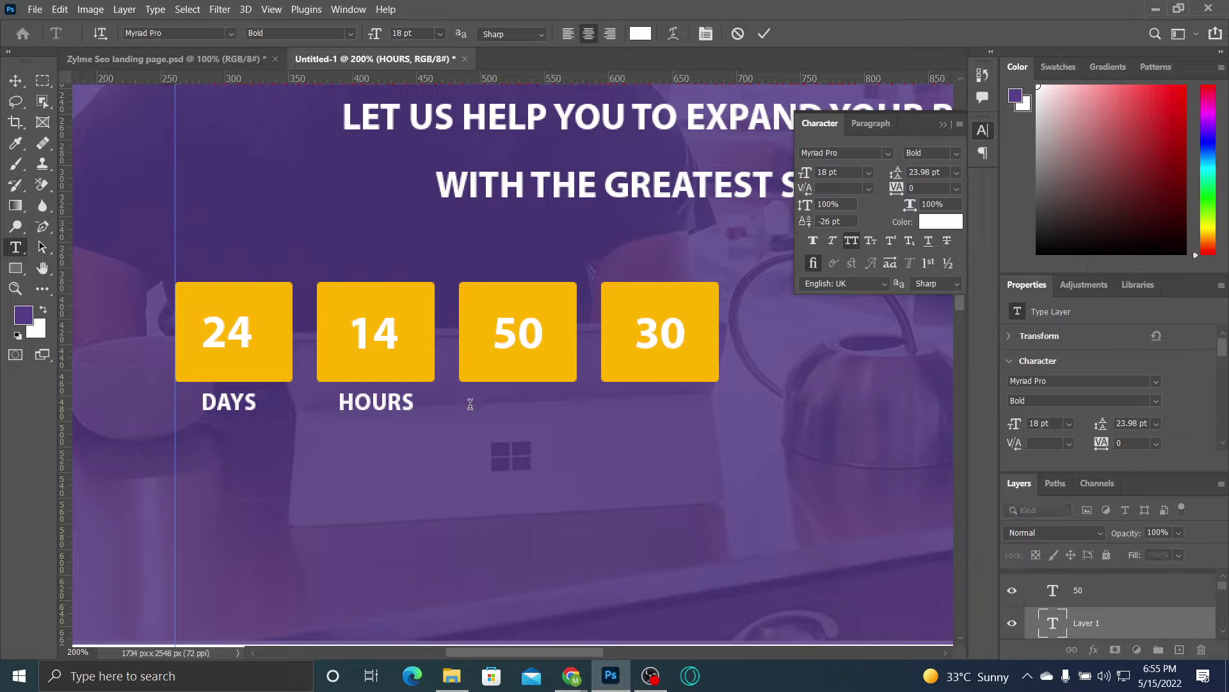
left_click(474, 413)
type("MINUTES")
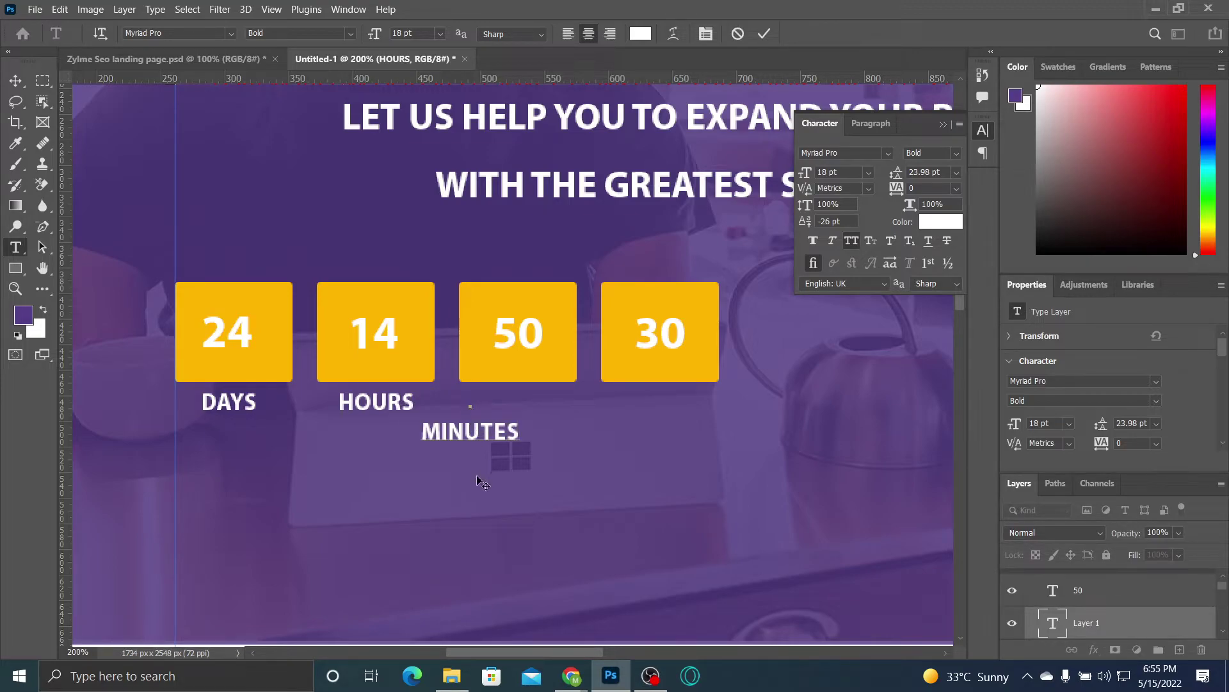
left_click_drag(480, 482, 527, 448)
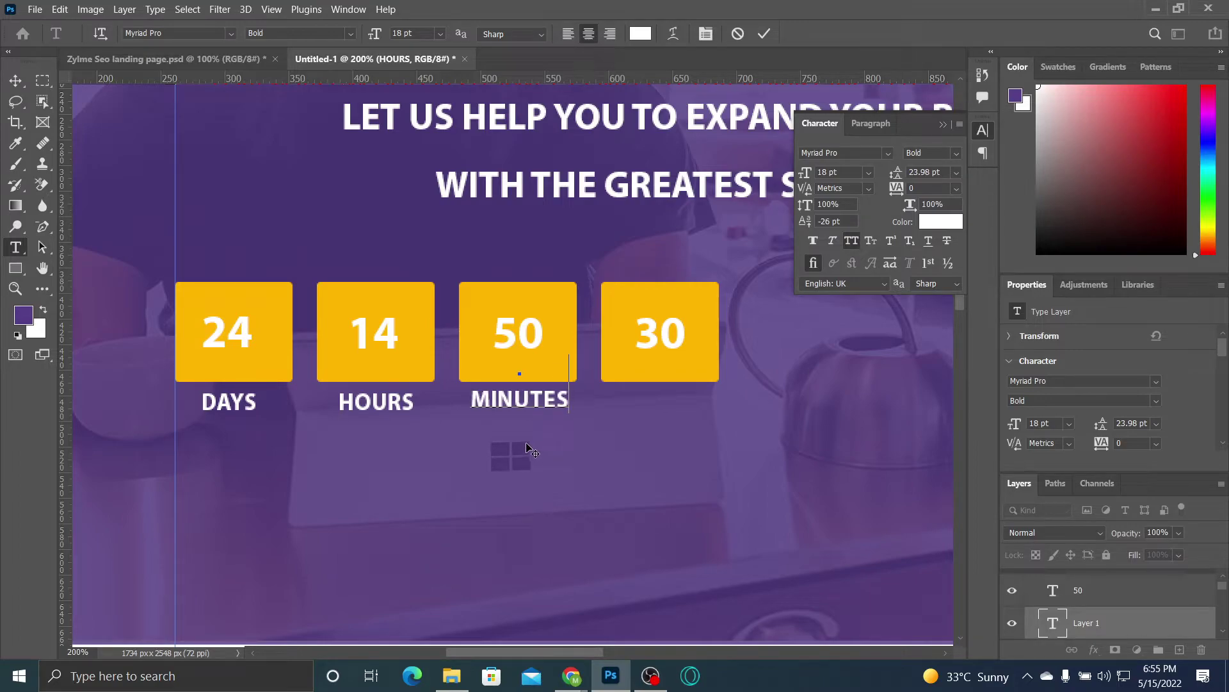
left_click(764, 33)
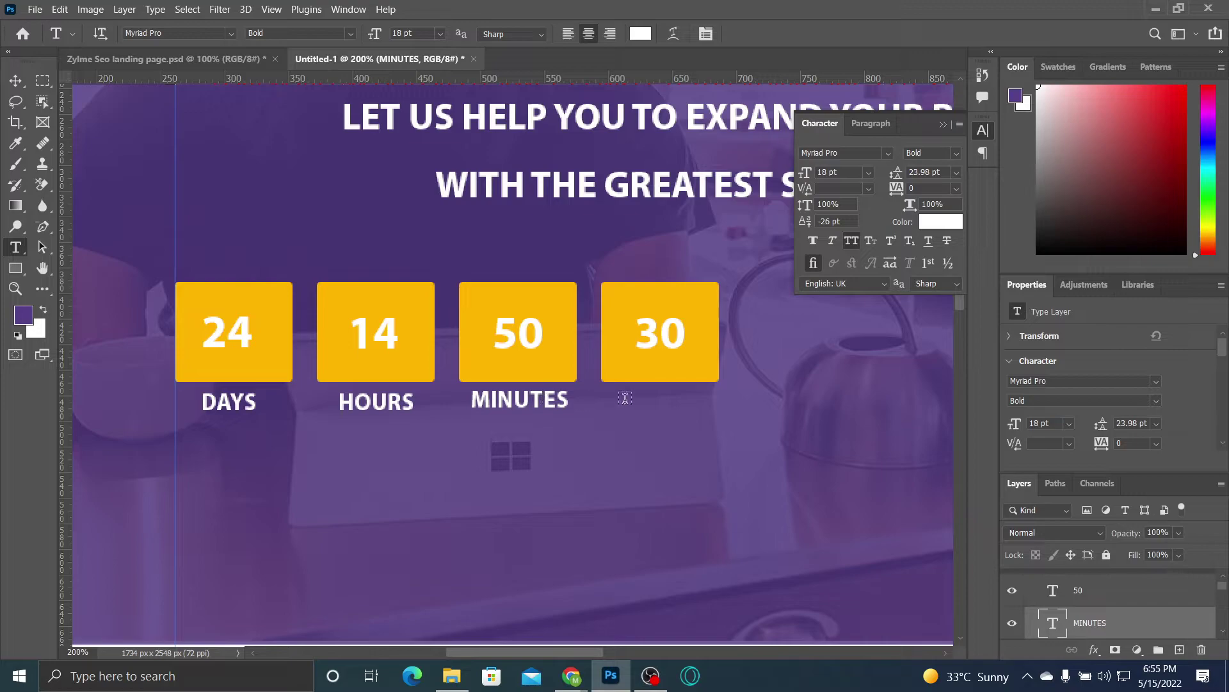
Step: Add the text SECONDS and position it centred below the fourth yellow box
left_click(616, 402)
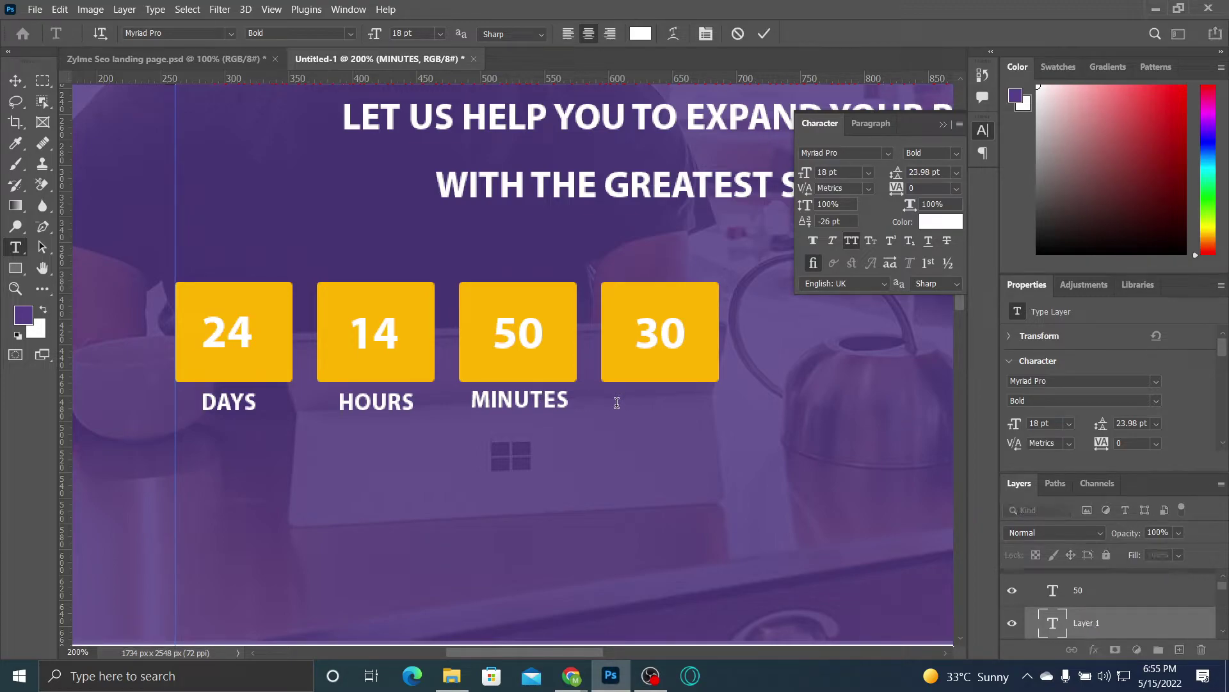
type("SECONDS")
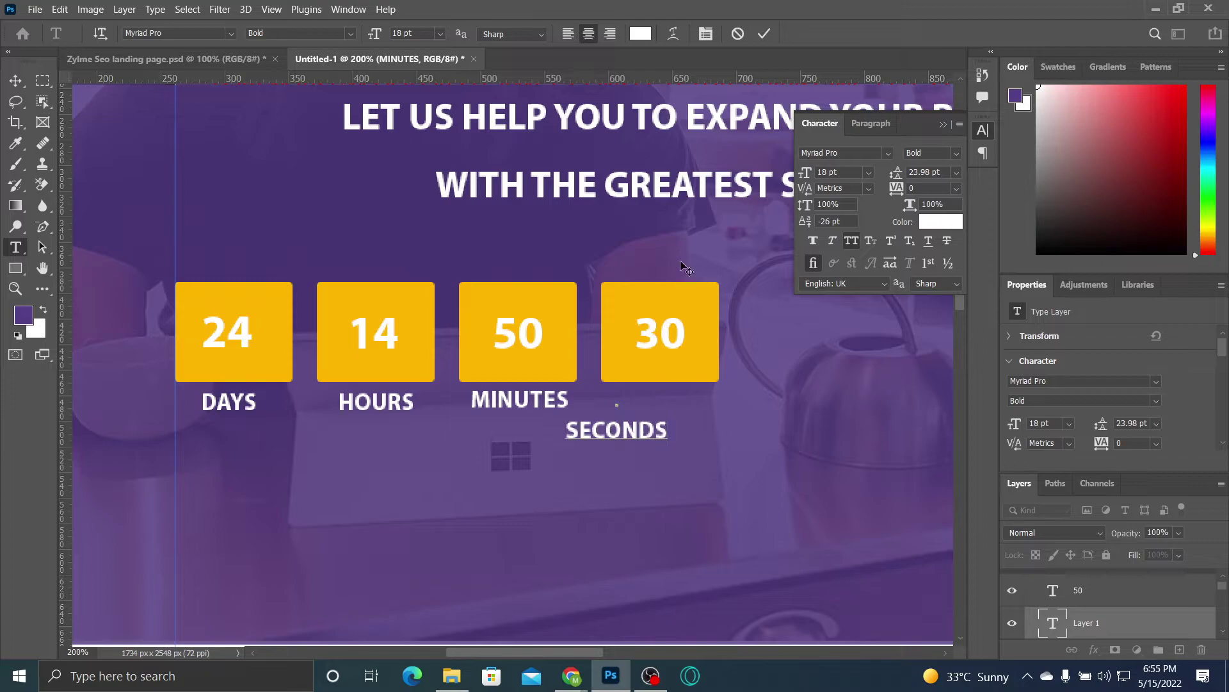
left_click_drag(634, 466, 674, 427)
left_click(764, 33)
Step: Place a horizontal guide along the base of the countdown labels and line up MINUTES and HOURS with it, centred under their boxes
left_click_drag(582, 79, 602, 413)
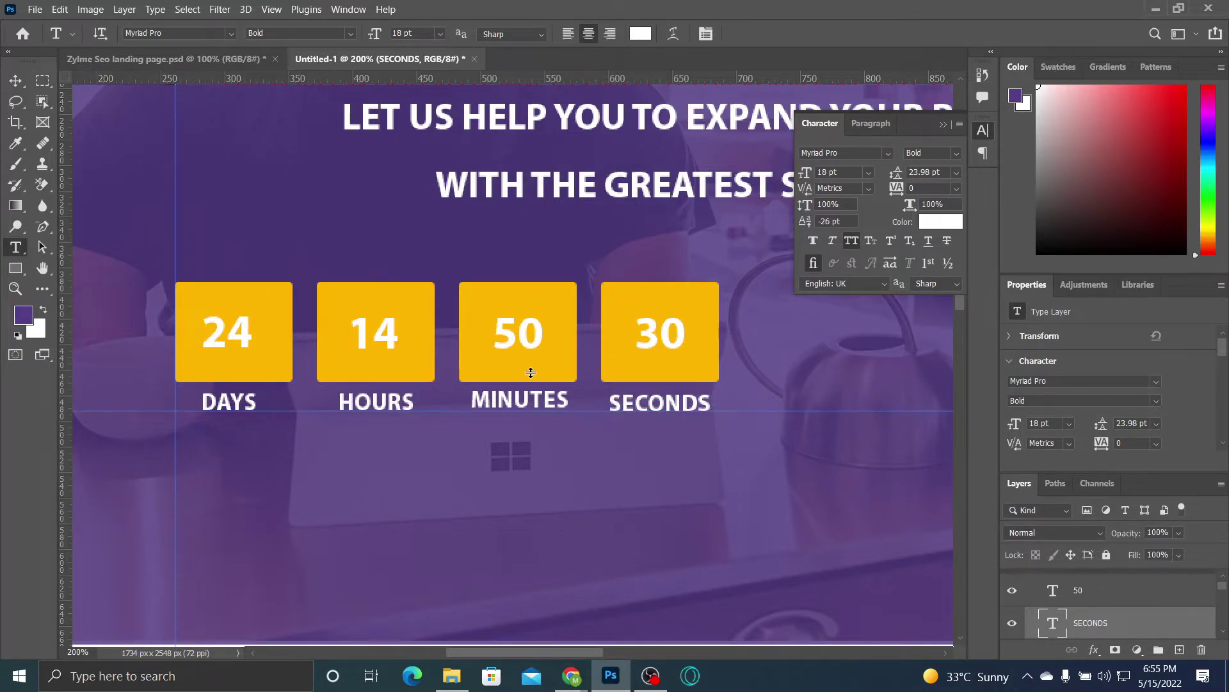
left_click(15, 81)
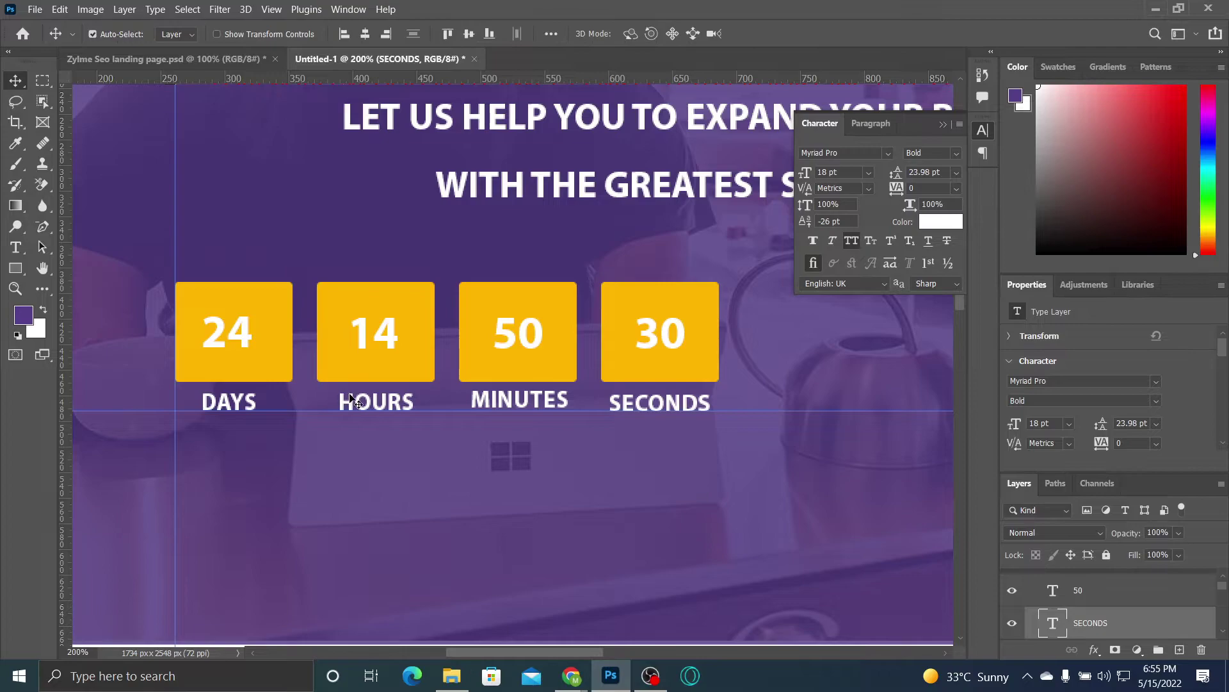
left_click_drag(486, 400, 488, 405)
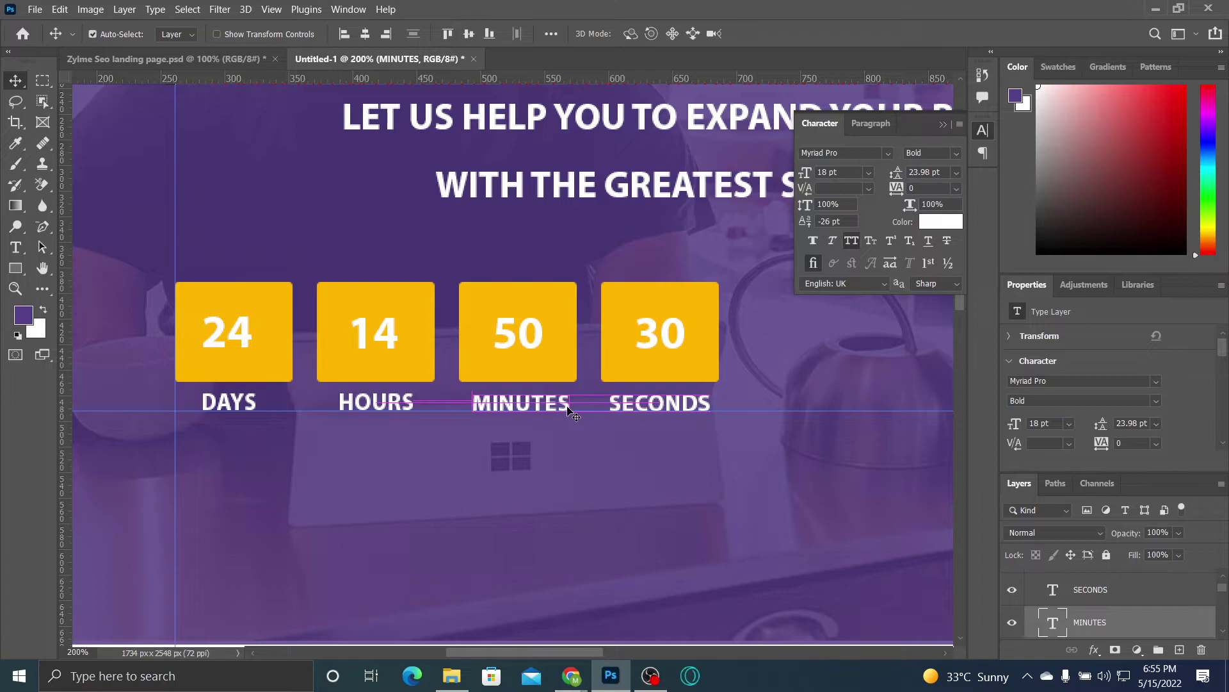
left_click_drag(567, 407, 567, 408)
left_click(687, 410)
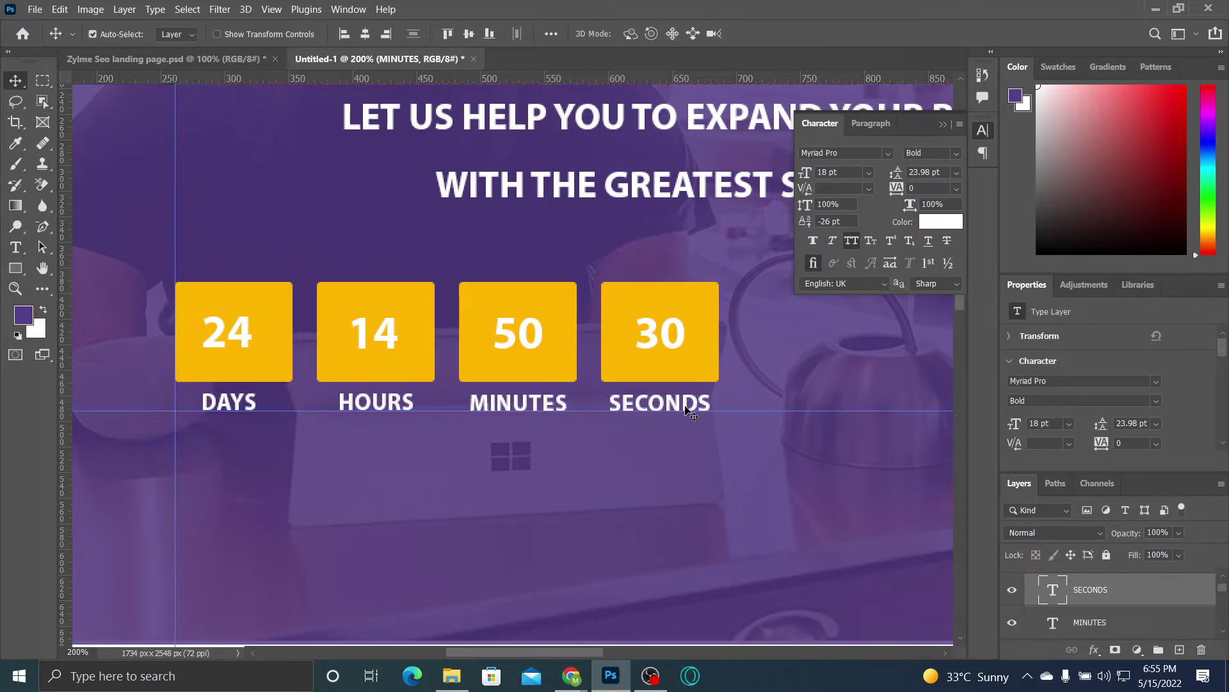
left_click(398, 410)
left_click_drag(398, 410, 385, 411)
Step: Nudge the DAYS label slightly left under the number 24 and remove the horizontal guide
left_click(240, 402)
key("Left")
key("Left")
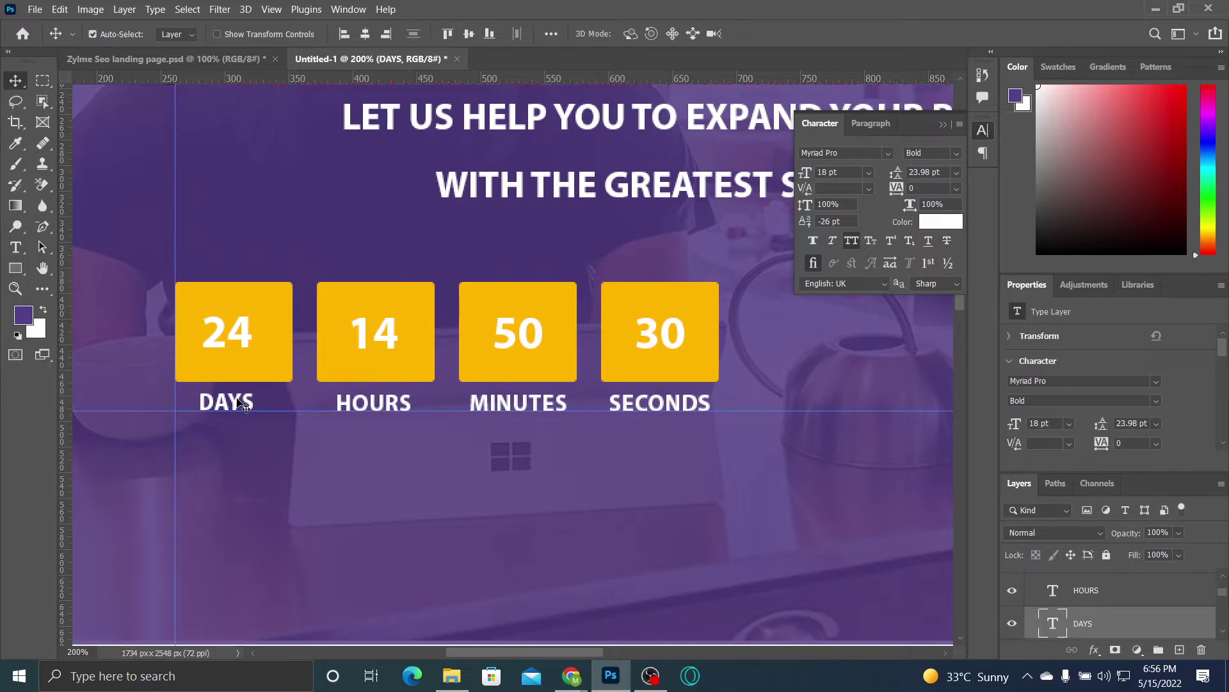
key("Left")
key("Right")
left_click_drag(598, 410, 600, 84)
left_click(222, 60)
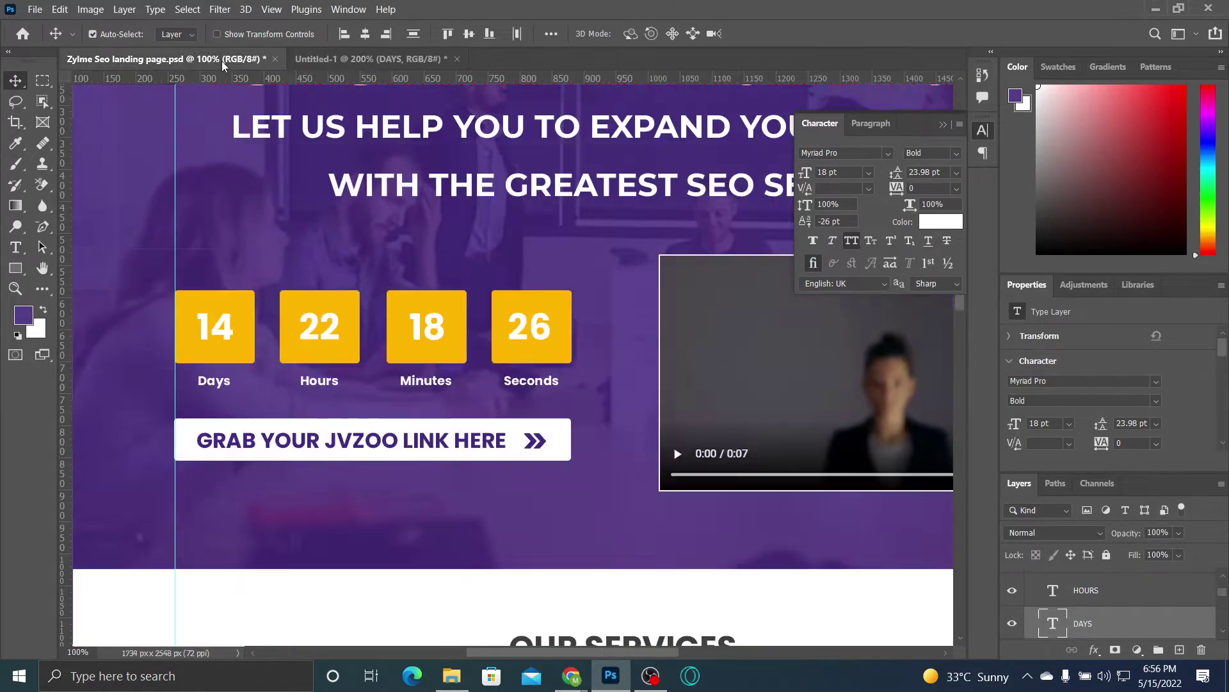
left_click(367, 60)
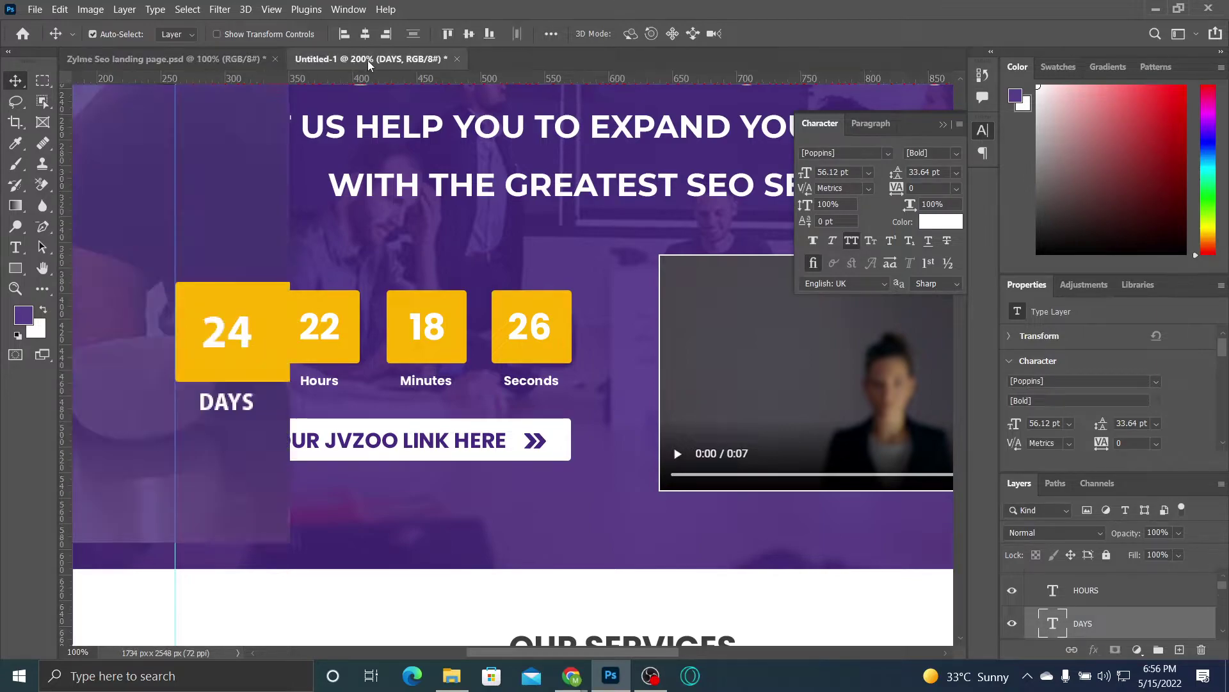
left_click(271, 9)
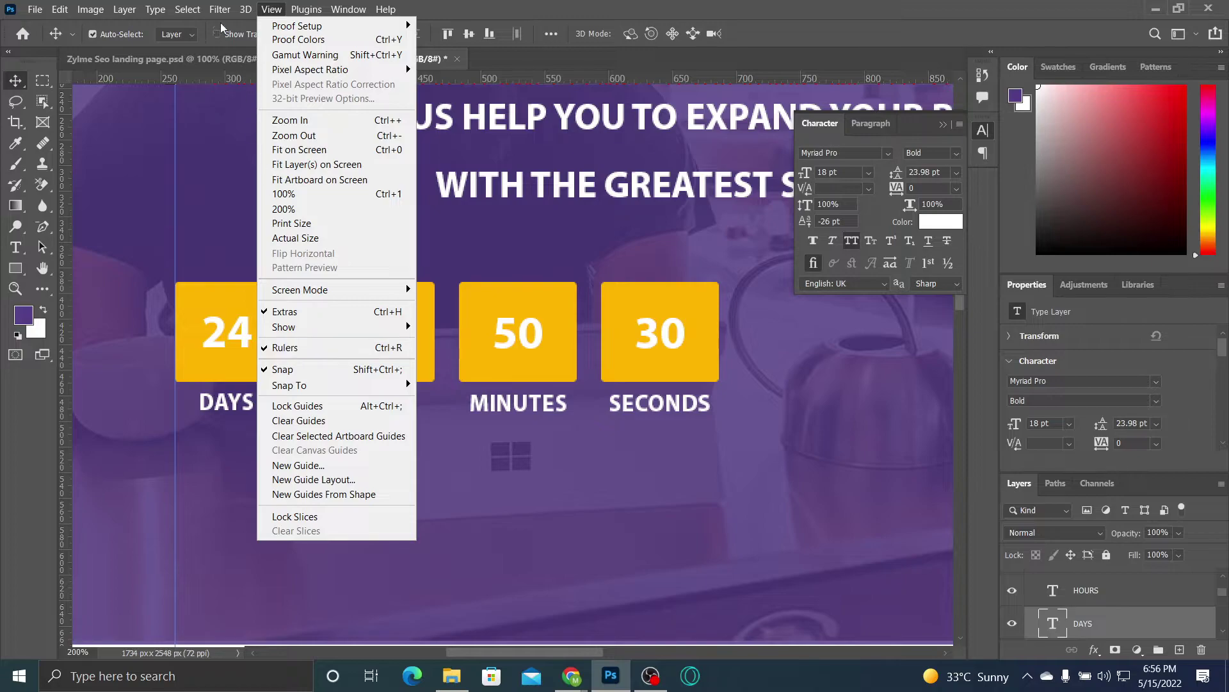
left_click(272, 9)
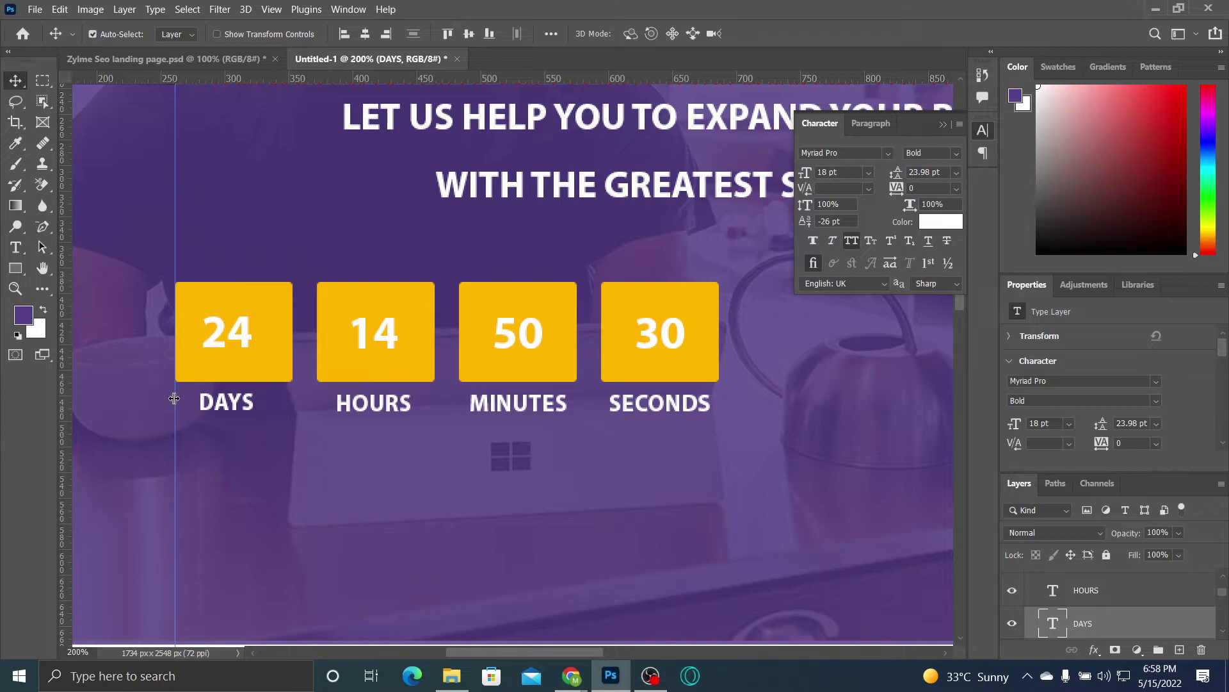
Step: Check the link button in the original landing page and draw a rectangle about 421 × 32 px below the countdown labels in Untitled-1
left_click(99, 58)
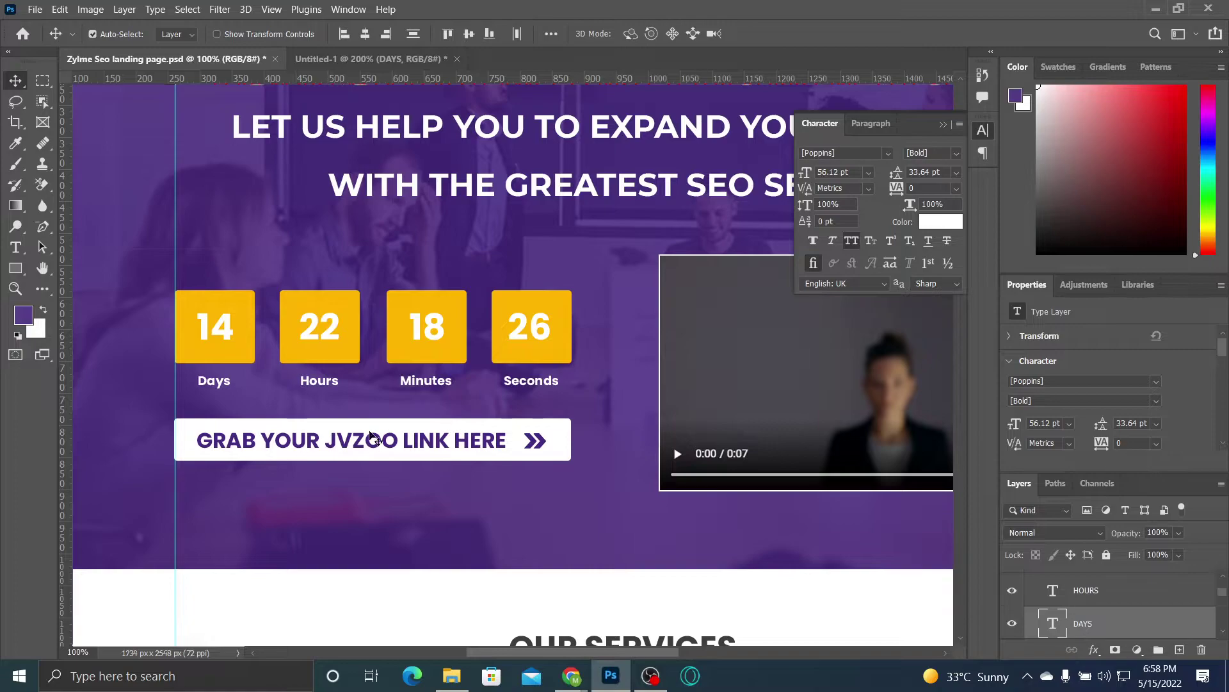
left_click(408, 453)
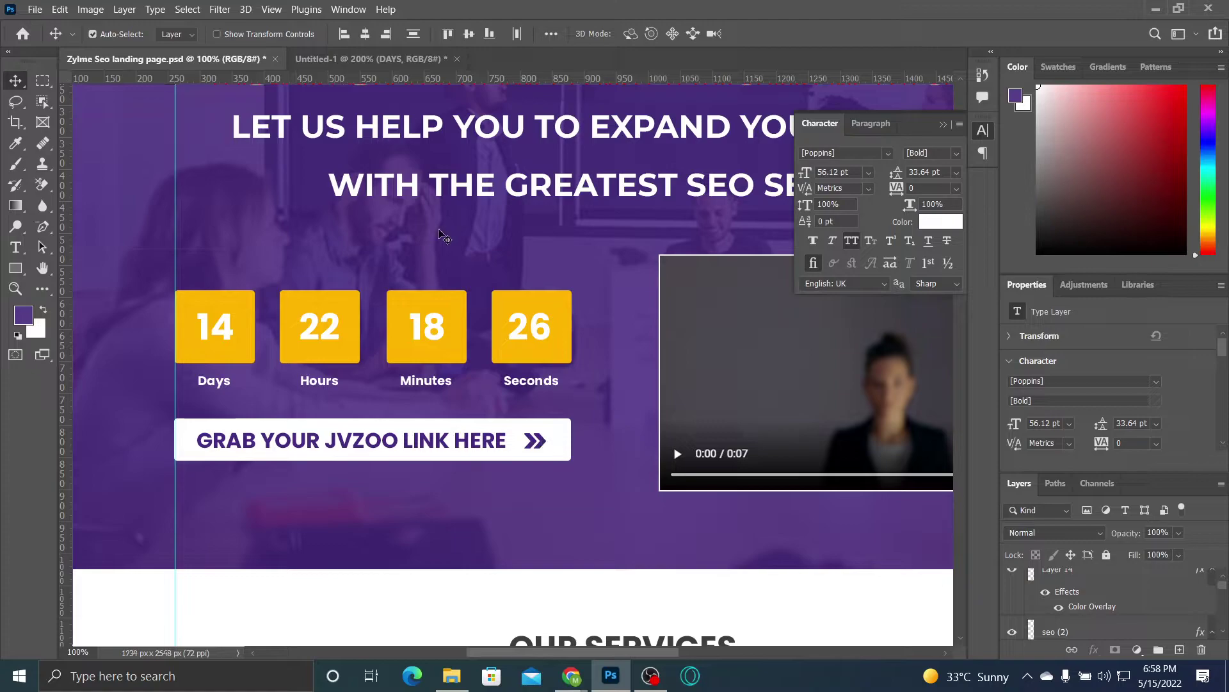
left_click(301, 58)
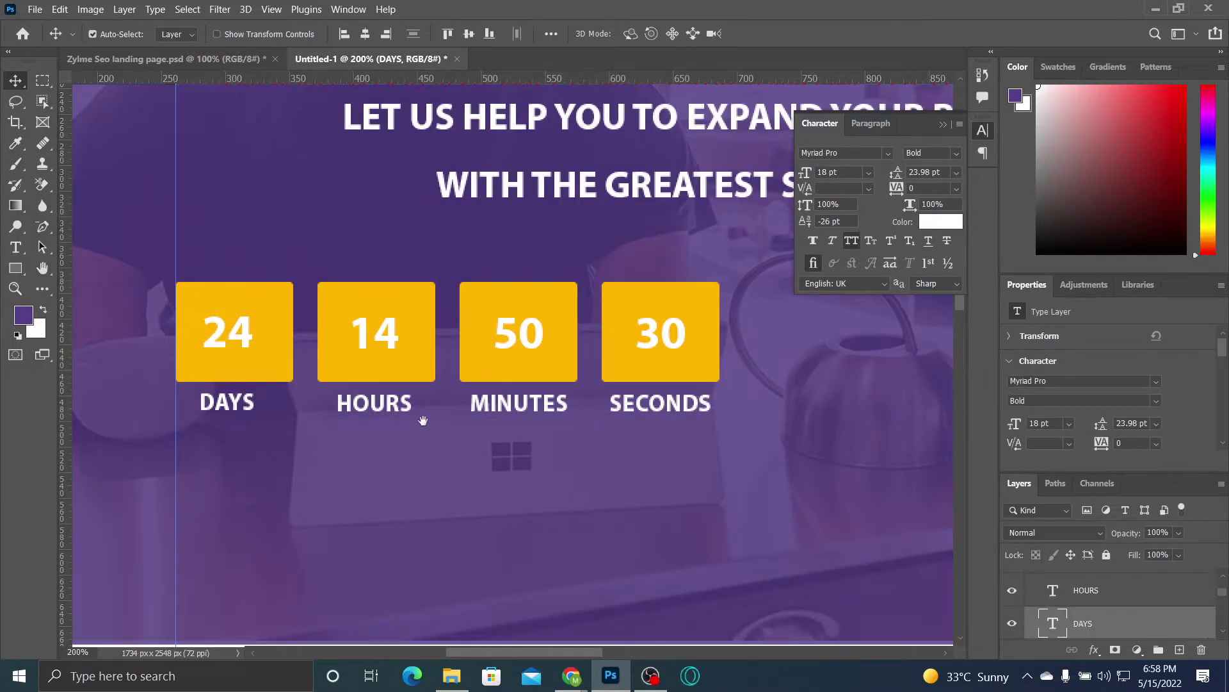
scroll(422, 419, "down", 2)
left_click(15, 268)
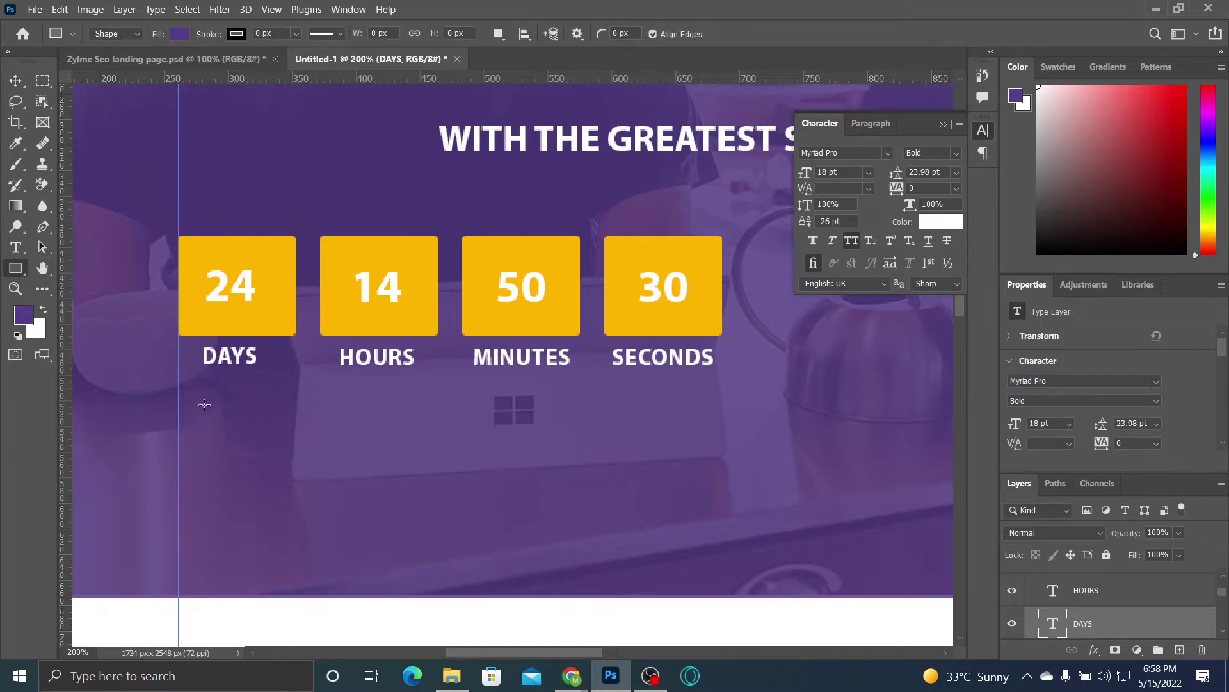
left_click_drag(177, 382, 716, 420)
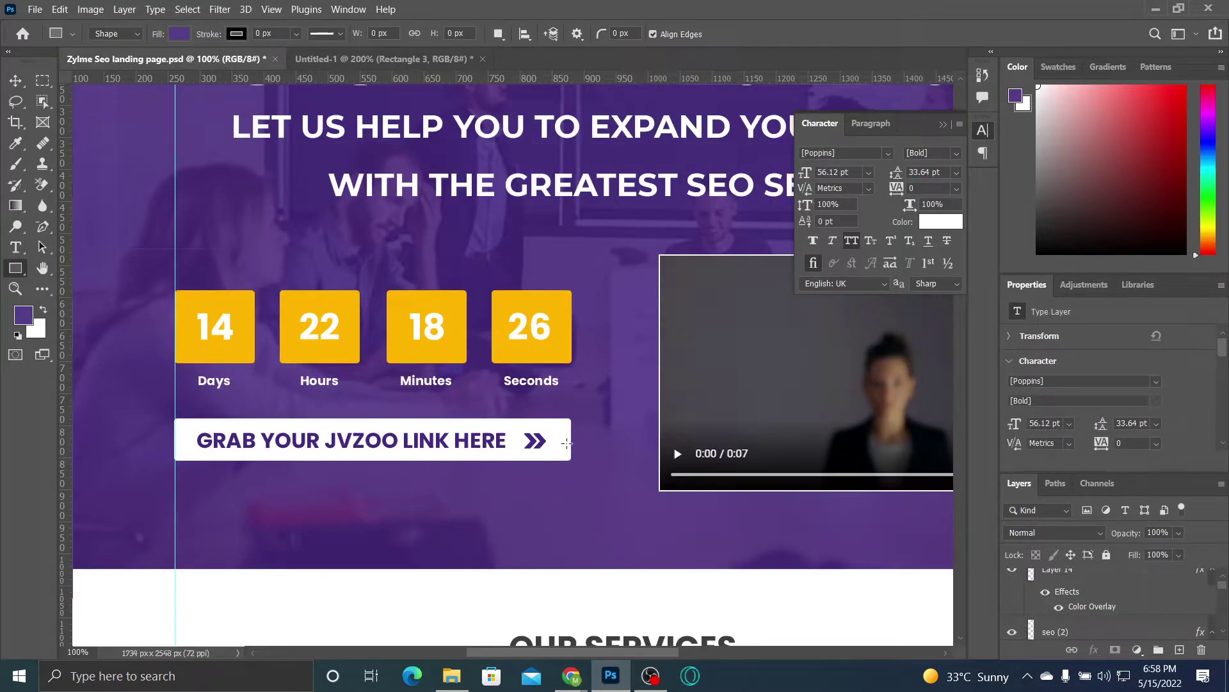
Step: Compare the new rectangle with the original's button and set its fill to white
left_click(353, 57)
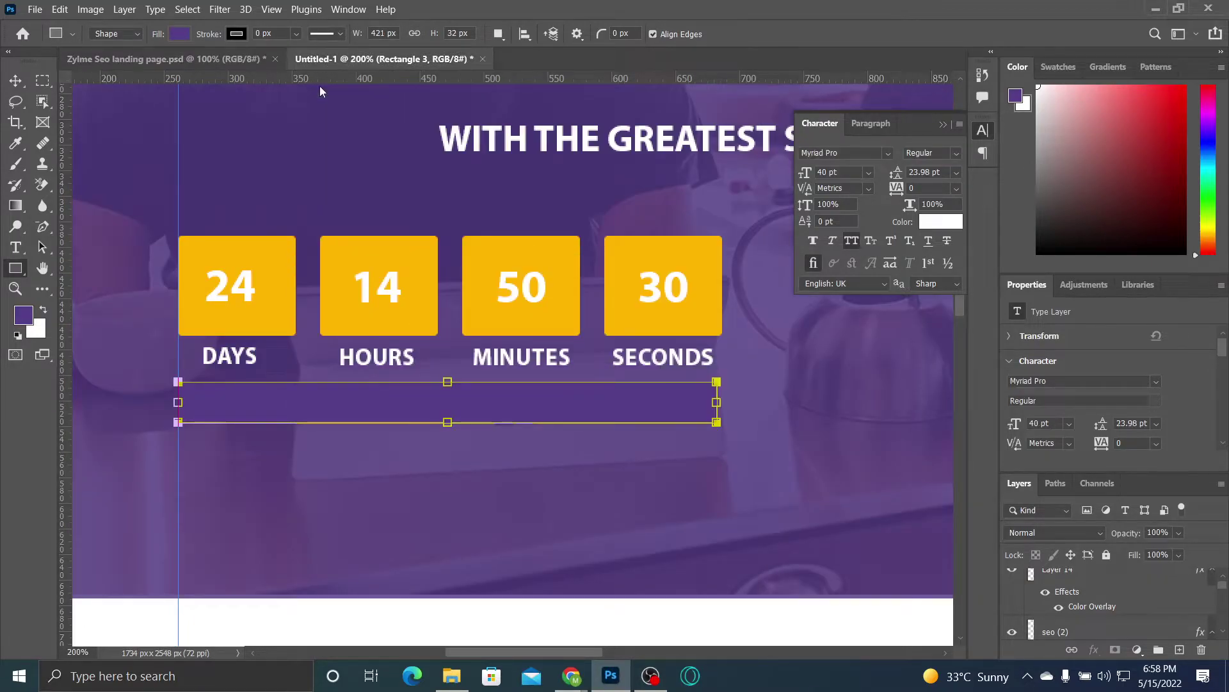
left_click(180, 35)
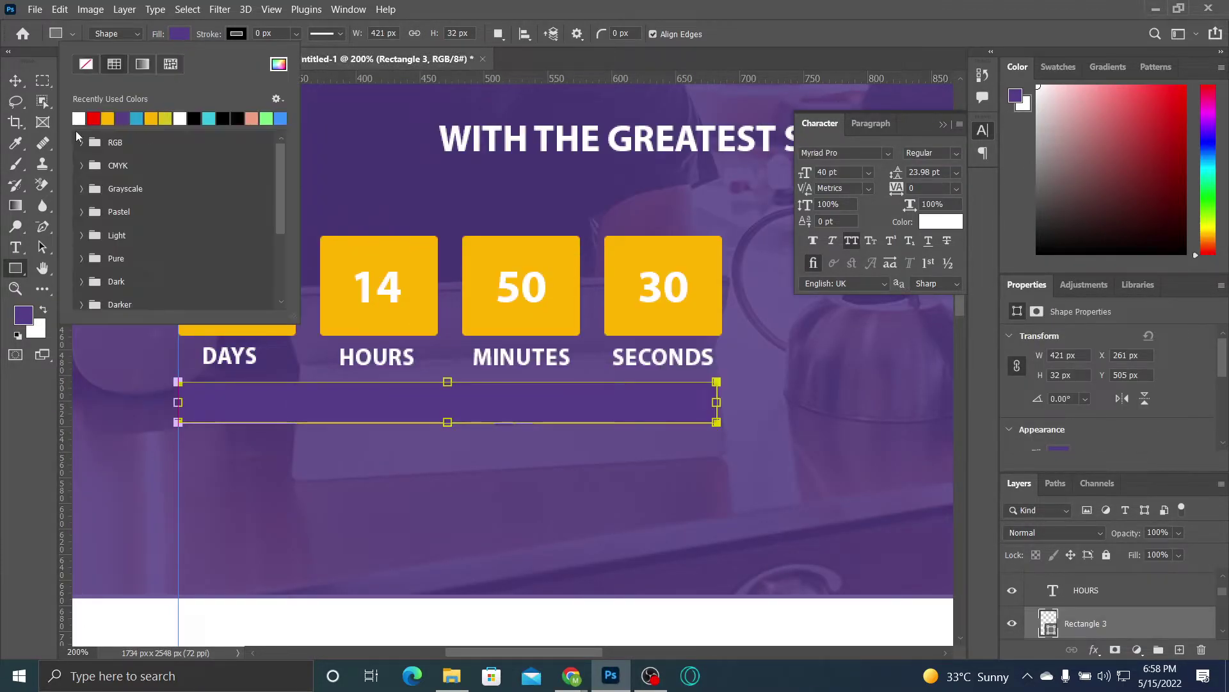
left_click(78, 118)
left_click(188, 40)
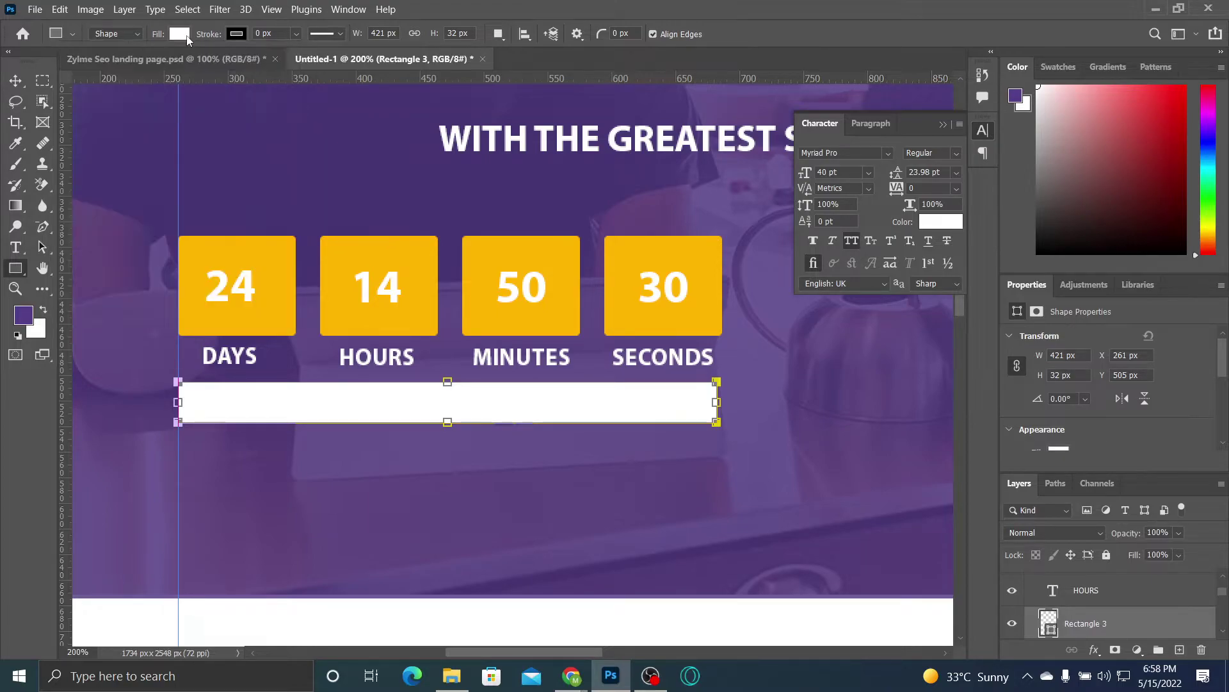
Step: Examine the font settings of the GRAB YOUR JVZOO LINK HERE button text in the original landing page, without replacing its missing font
left_click(15, 248)
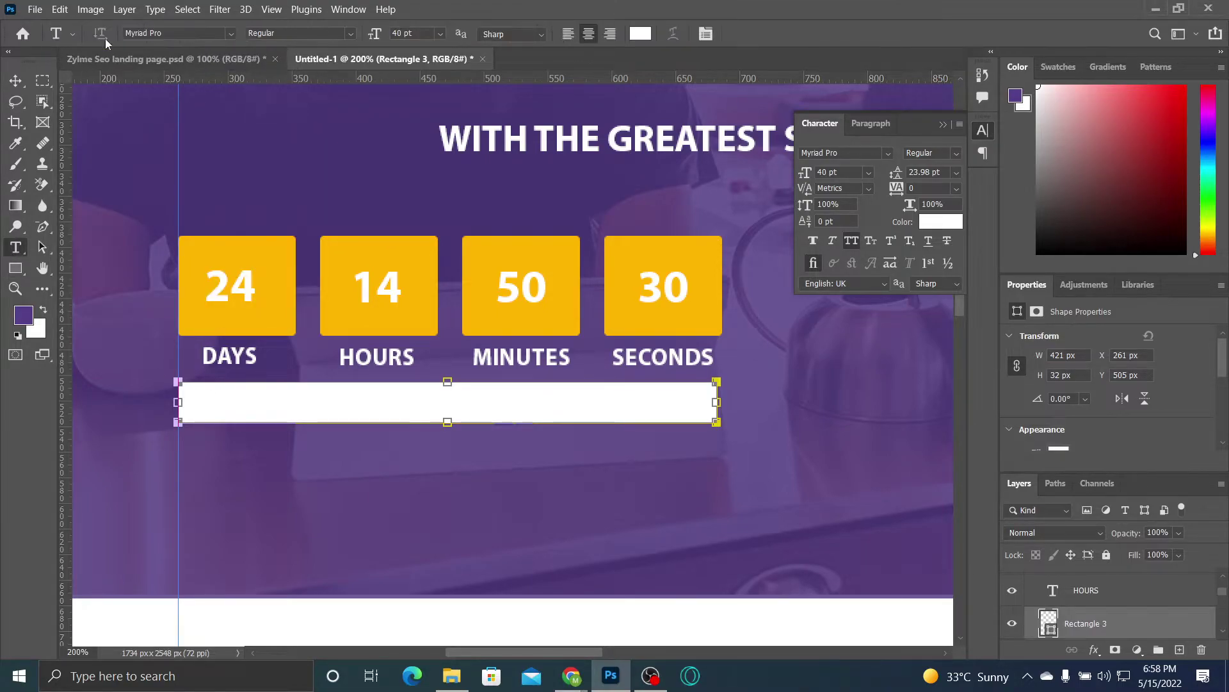
left_click(113, 60)
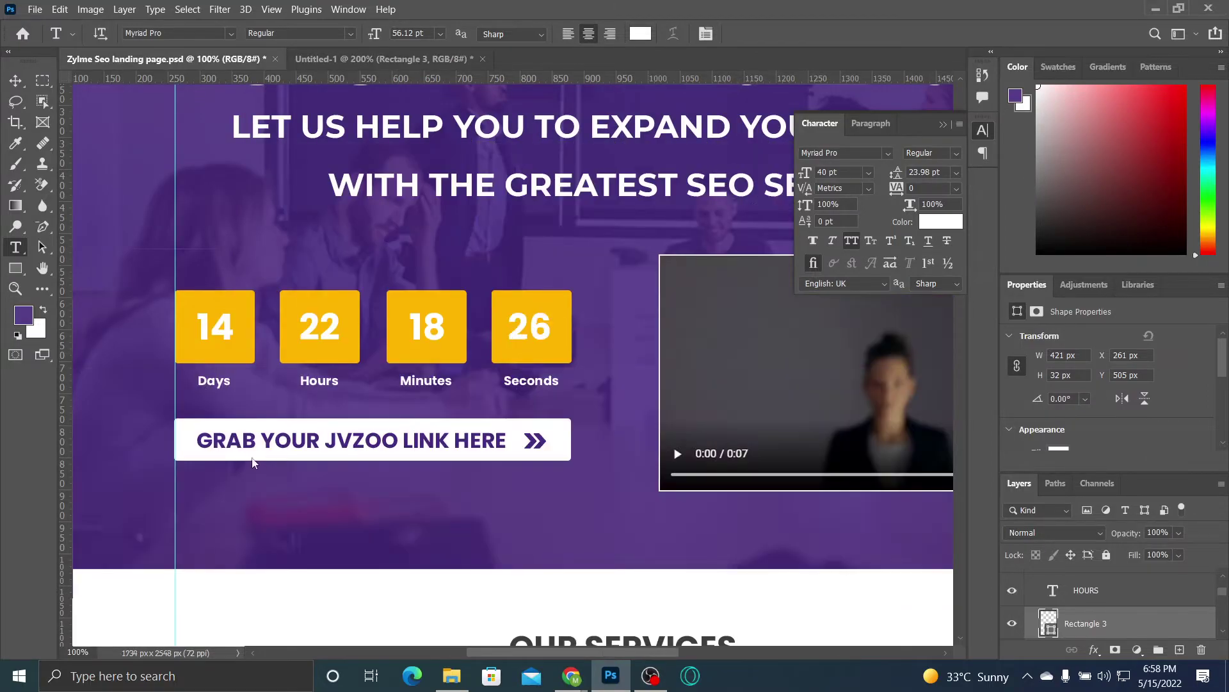
left_click(246, 445)
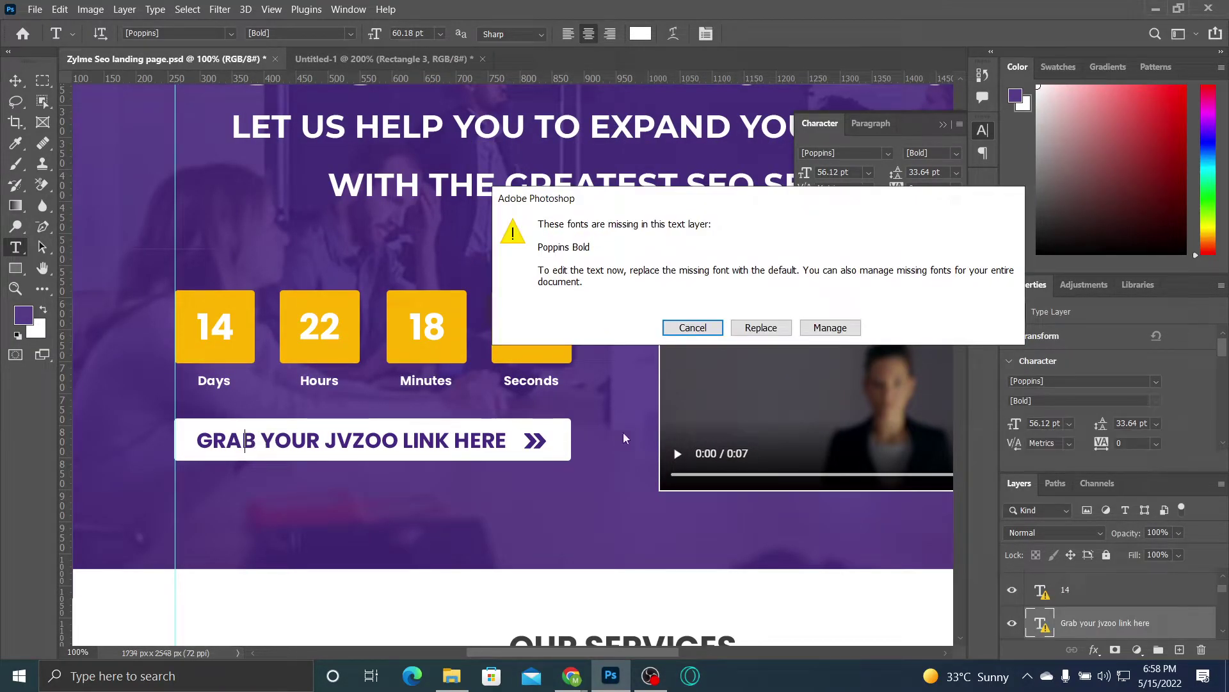
left_click(693, 328)
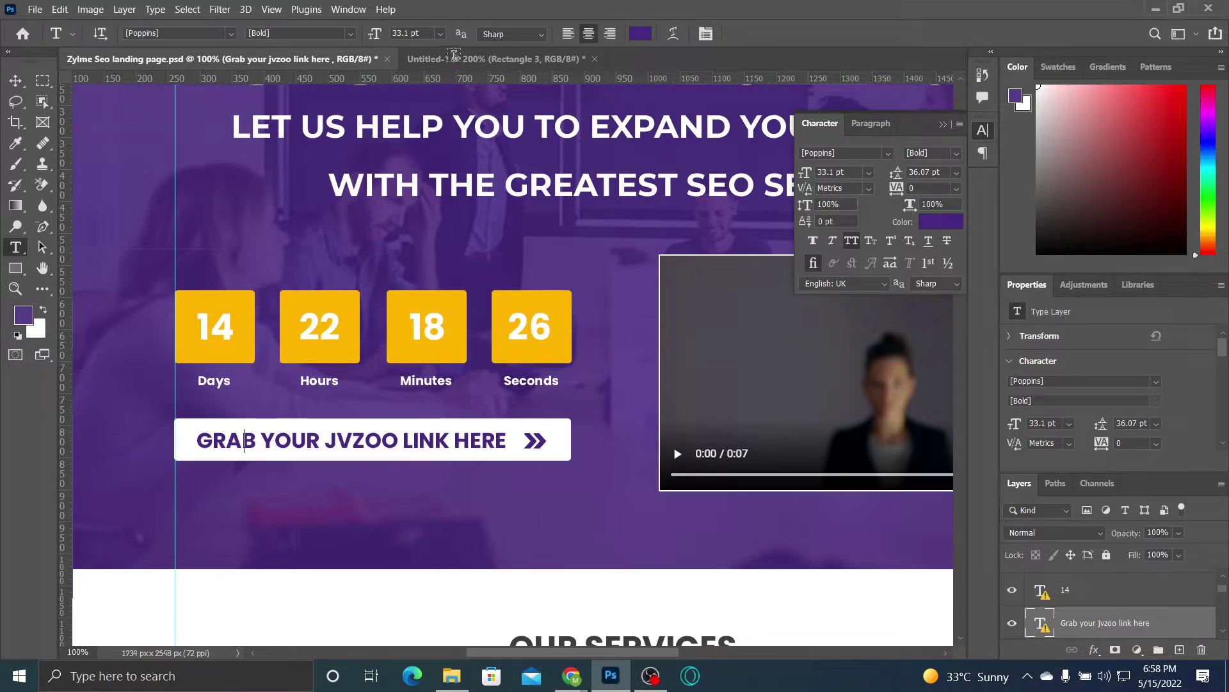
Step: Copy the GRAB YOUR JVZOO LINK HERE text from the original landing page onto the white rectangle in Untitled-1
left_click(13, 82)
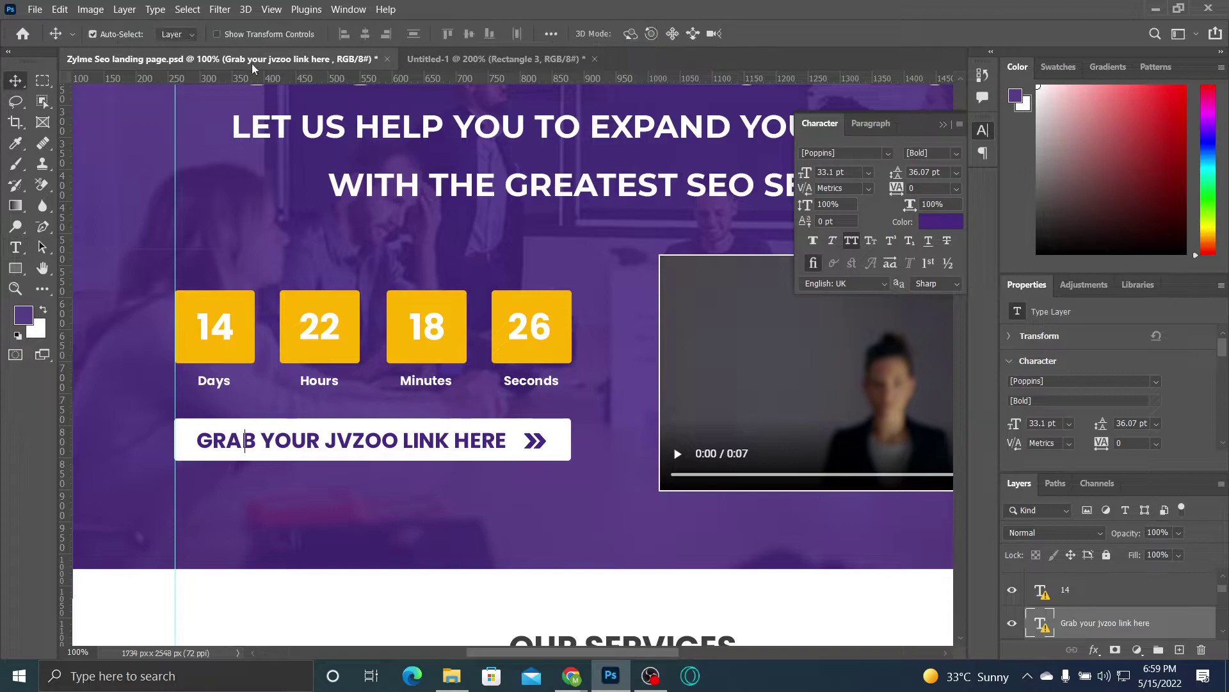
left_click(465, 60)
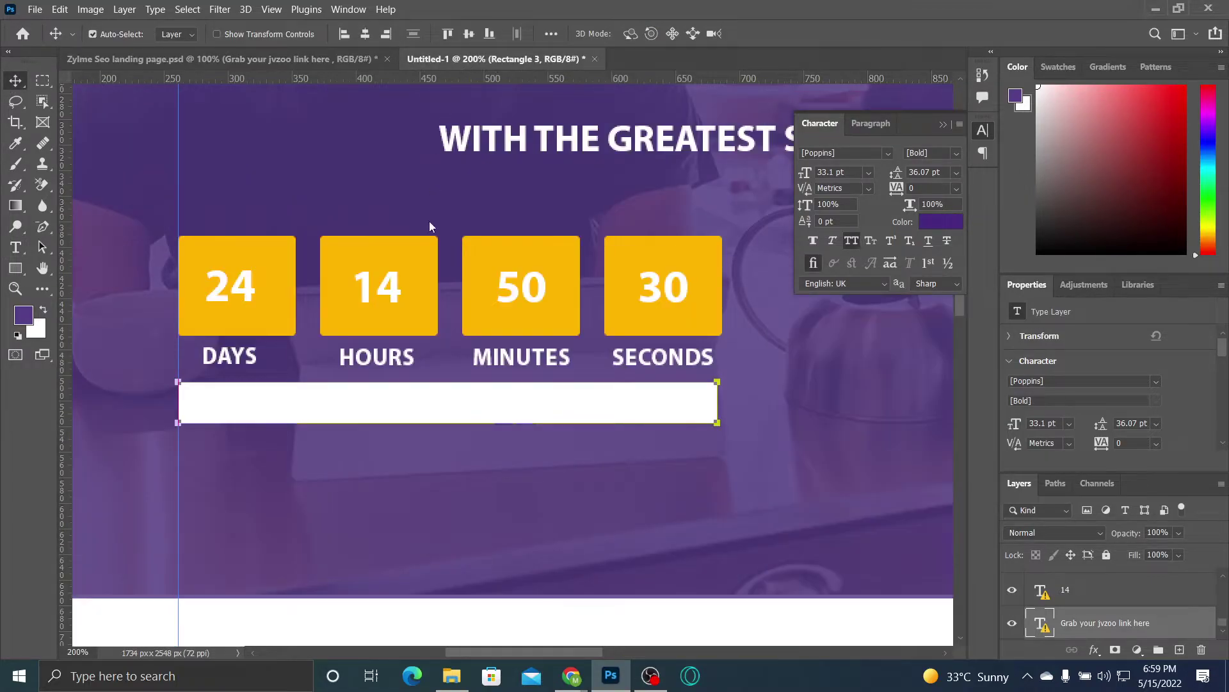
left_click(381, 410)
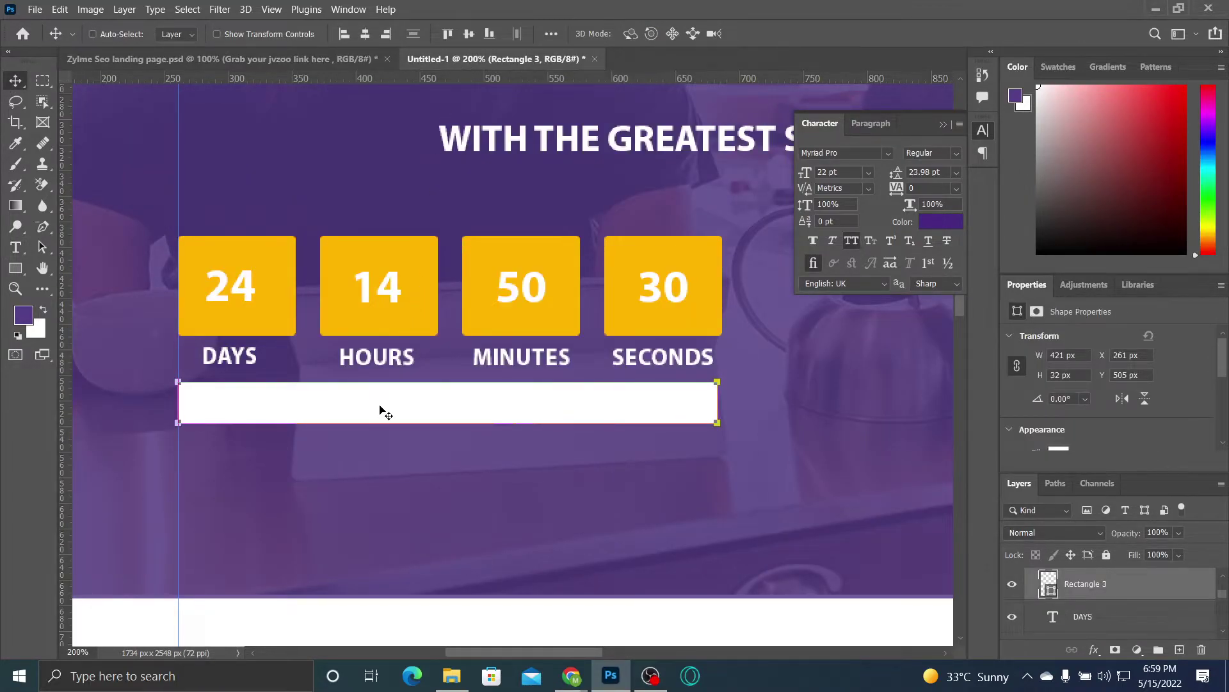
key("ctrl+v")
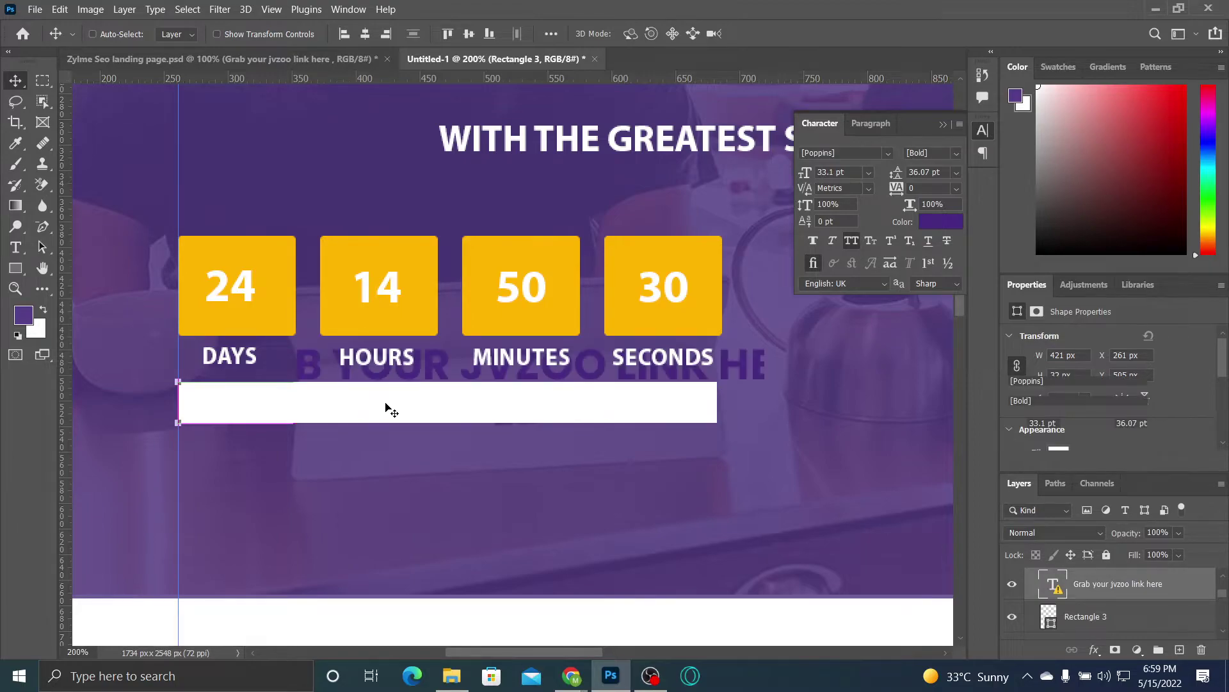
left_click_drag(788, 378, 699, 405)
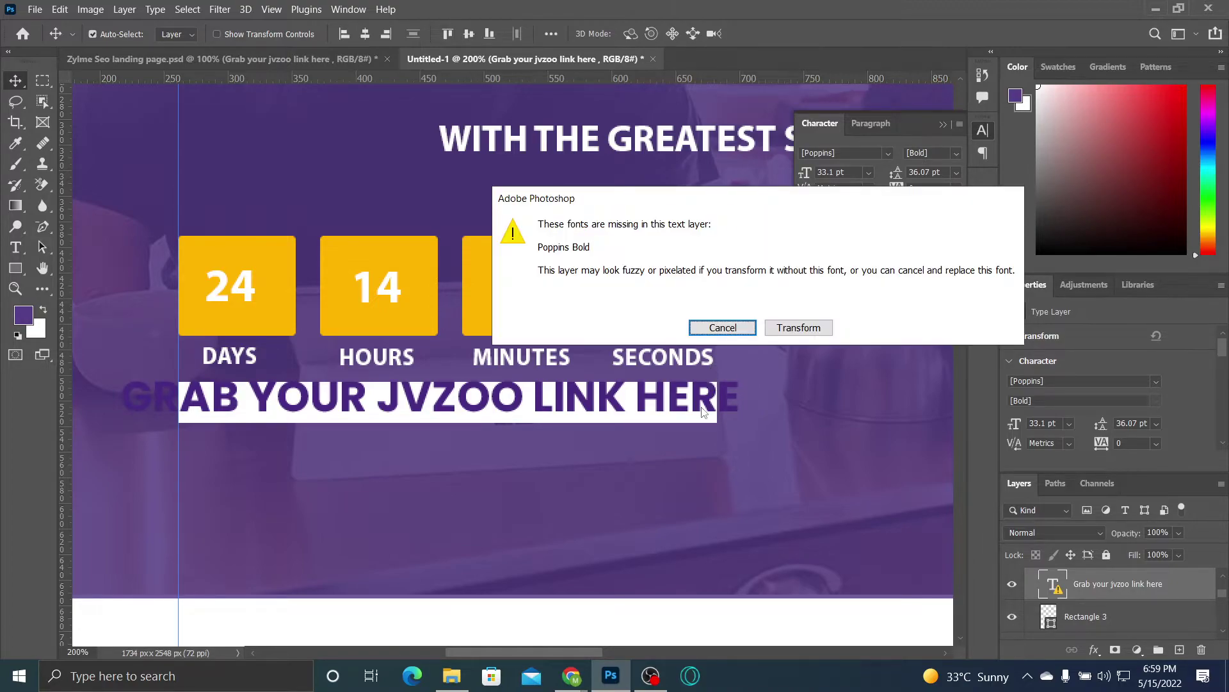
Step: Scale the link text proportionally to about 23.7 pt without replacing its font, and align its start with the white rectangle's left edge
left_click(798, 327)
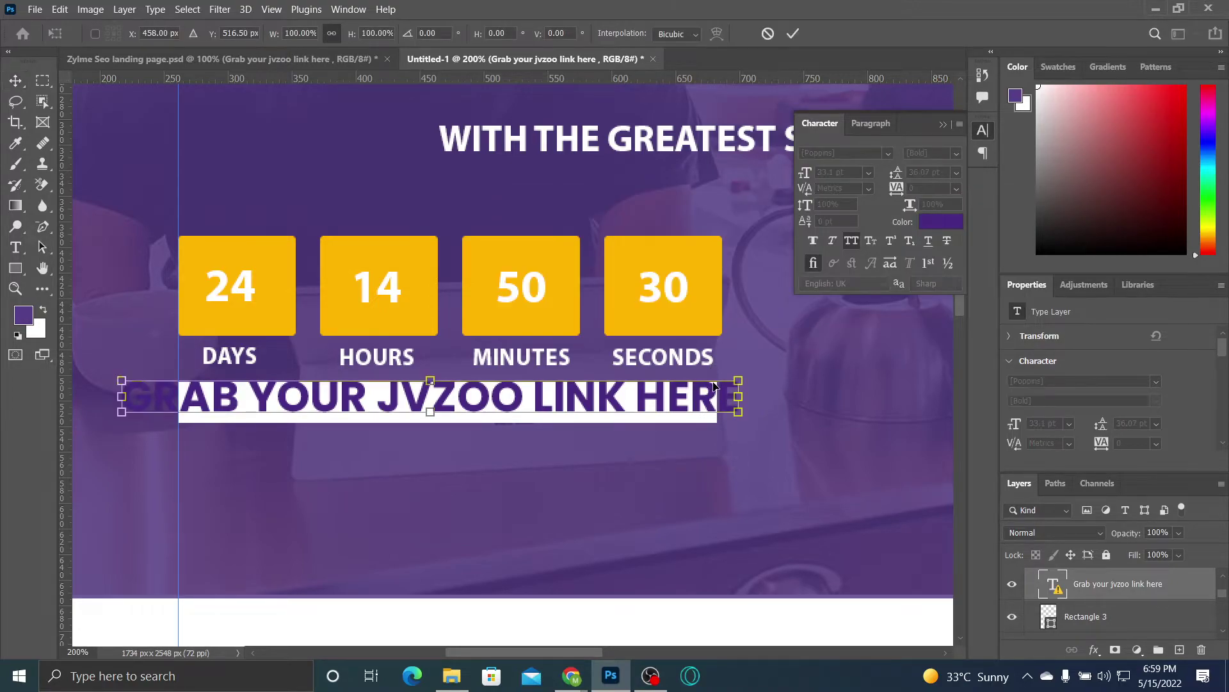
left_click_drag(742, 377, 703, 380)
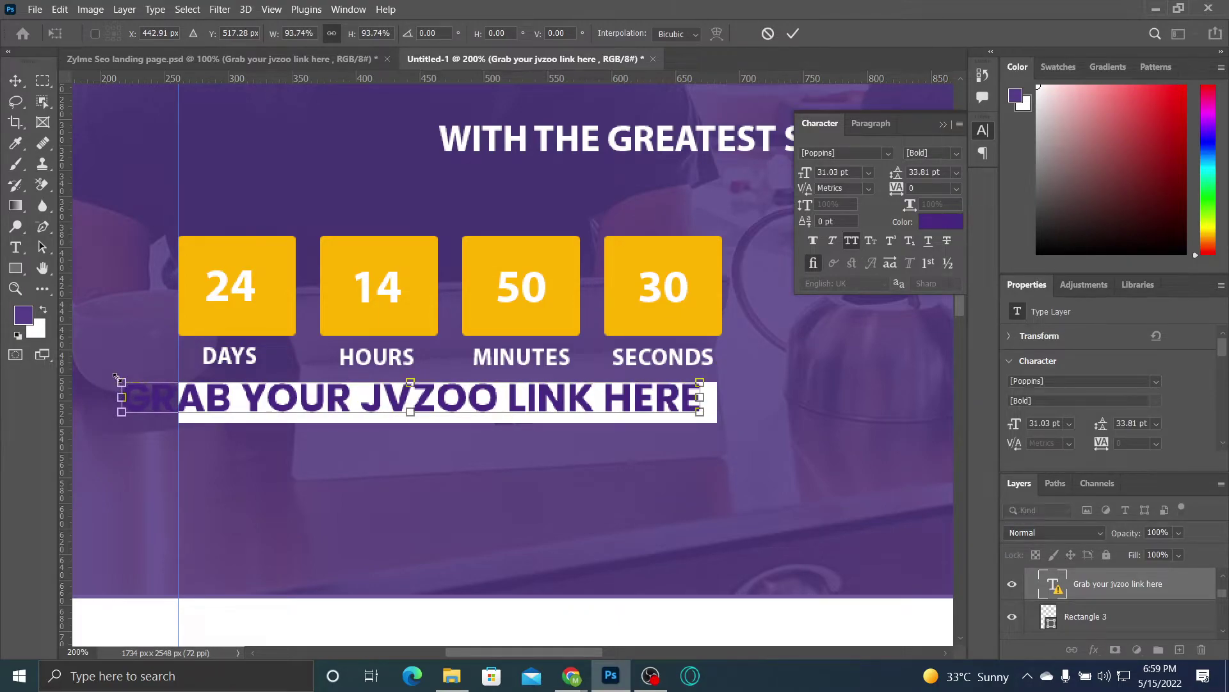
left_click_drag(173, 385, 194, 388)
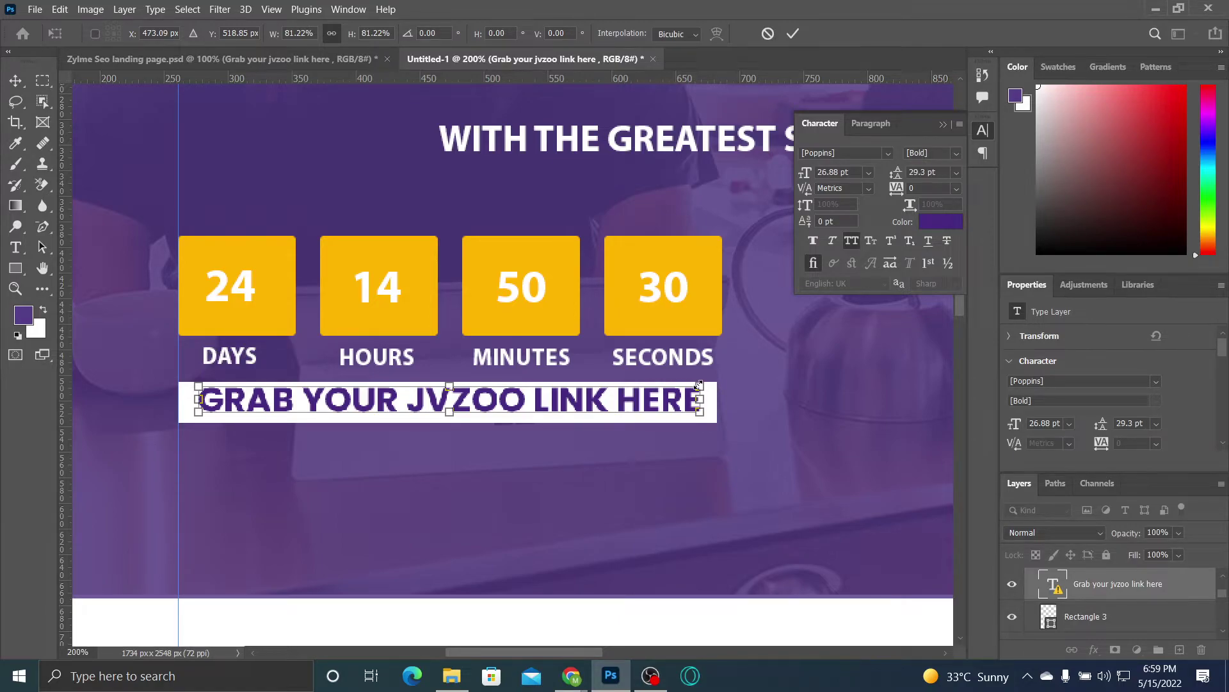
left_click_drag(699, 384, 606, 389)
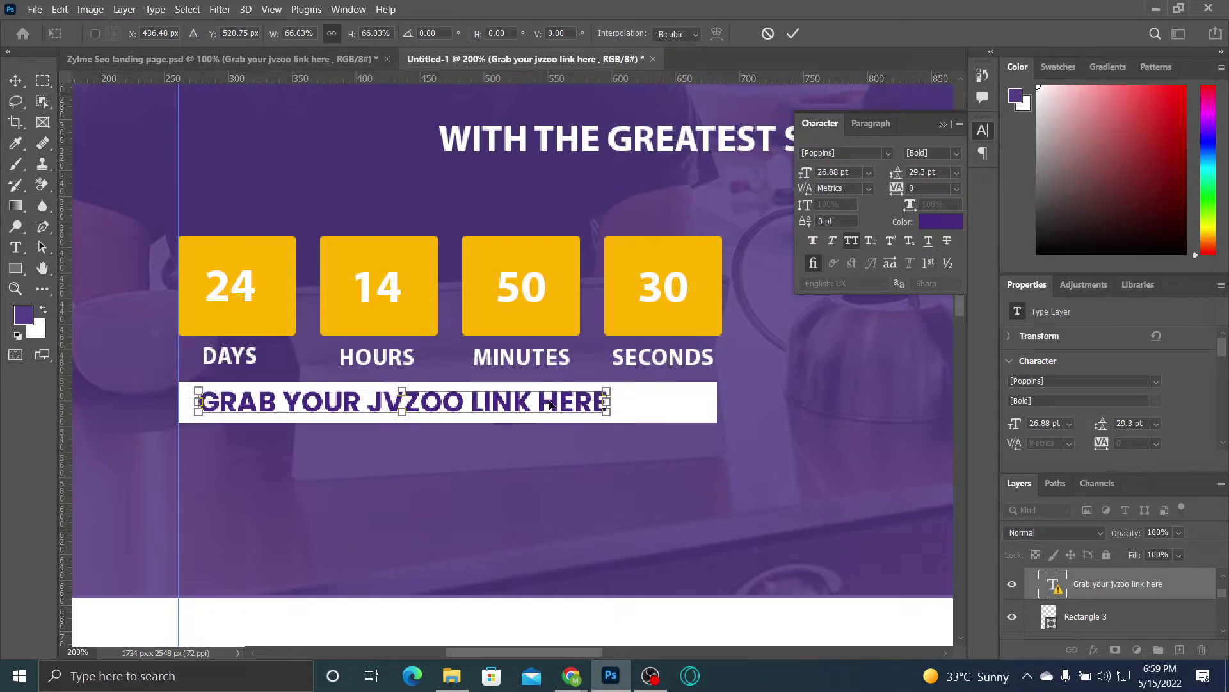
left_click_drag(534, 408, 620, 401)
left_click_drag(620, 402, 619, 401)
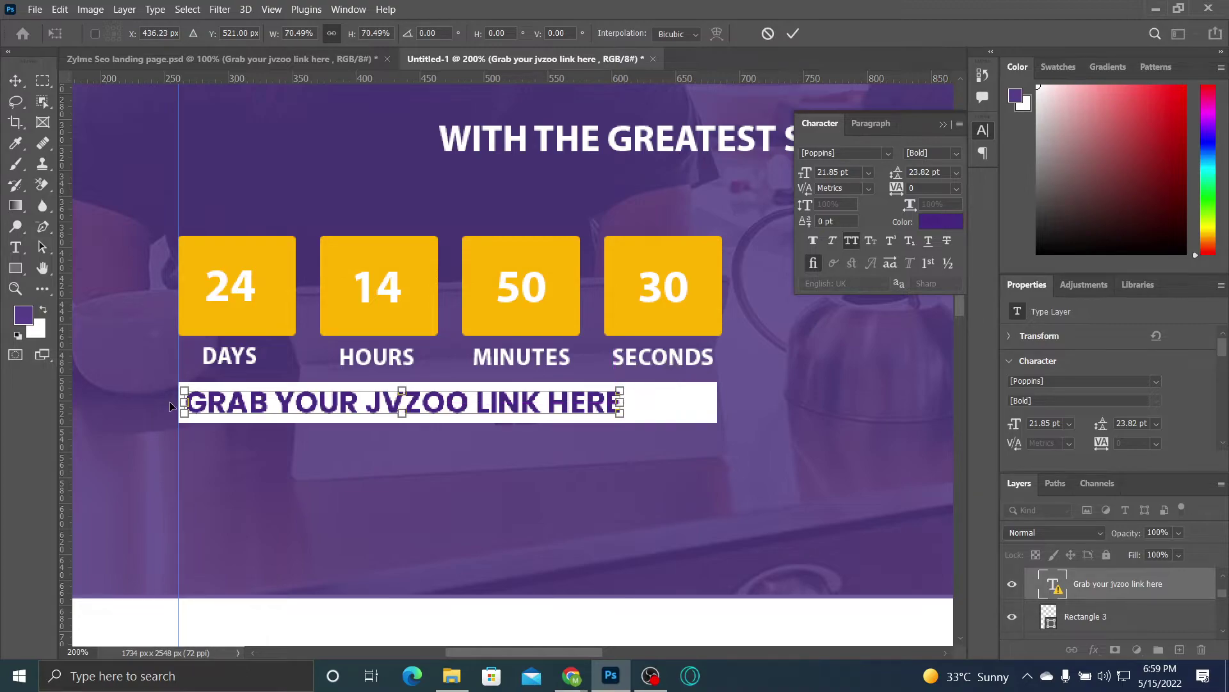
left_click_drag(180, 404, 174, 404)
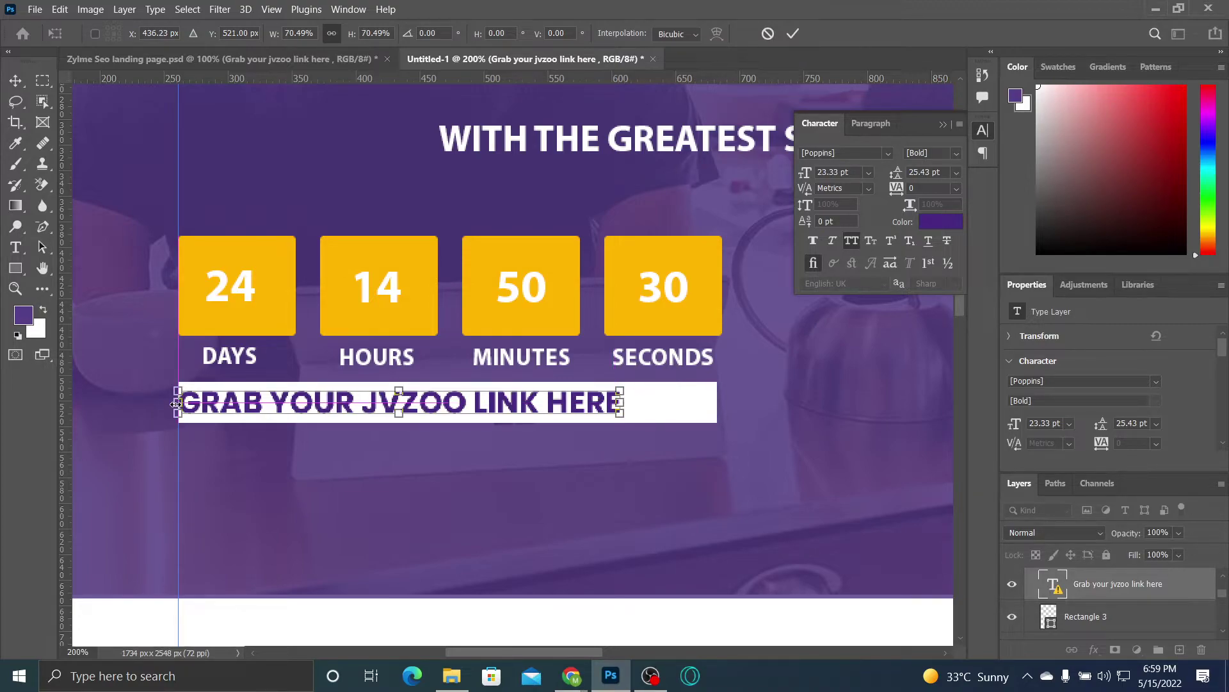
left_click(792, 34)
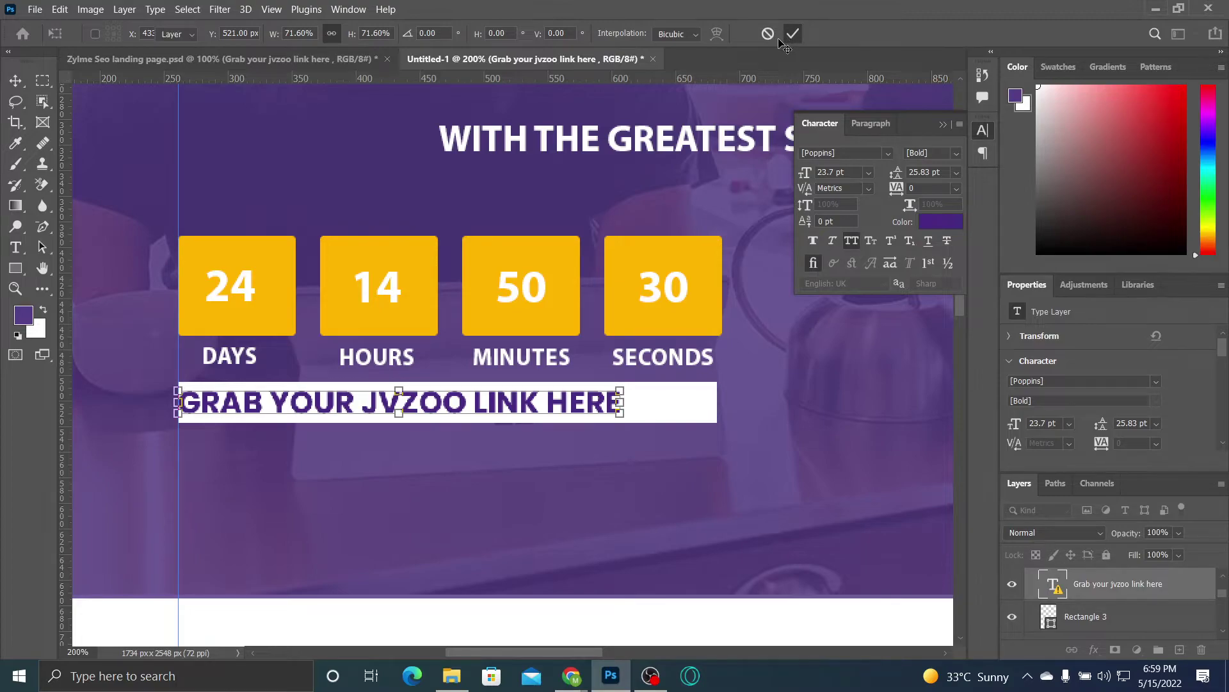
Step: Browse the Custom Shape tool's Boats and Flowers groups for a double-arrow icon for the link button
left_click(15, 272)
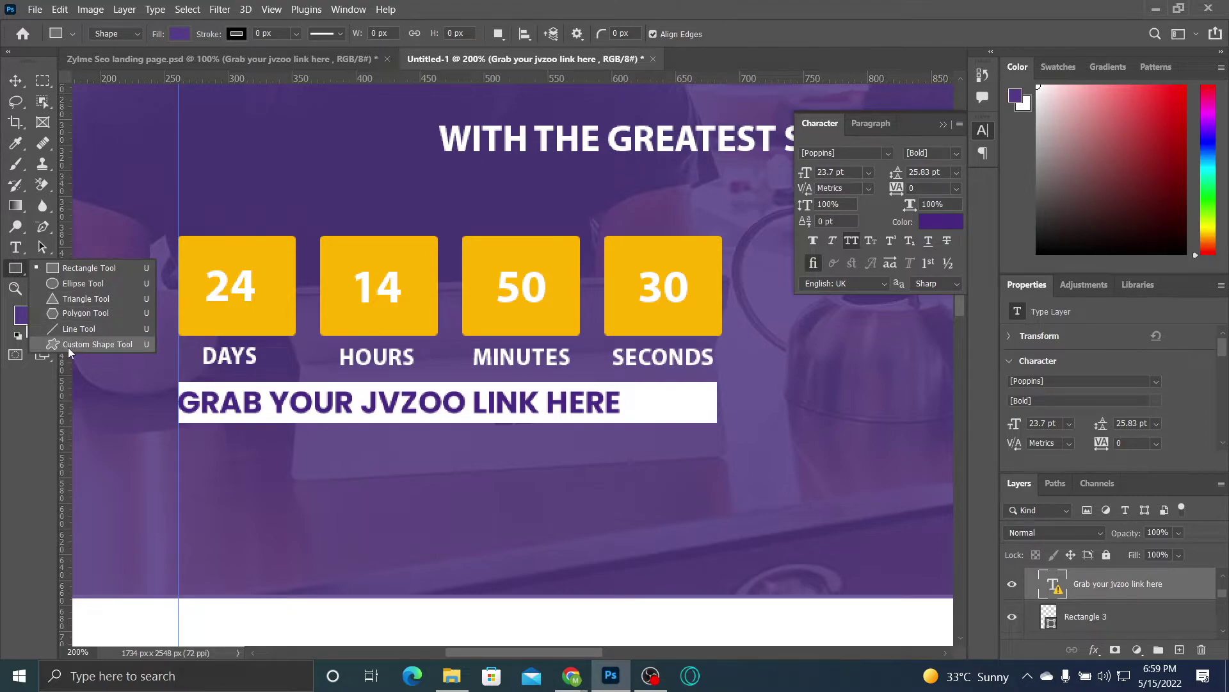
left_click(68, 347)
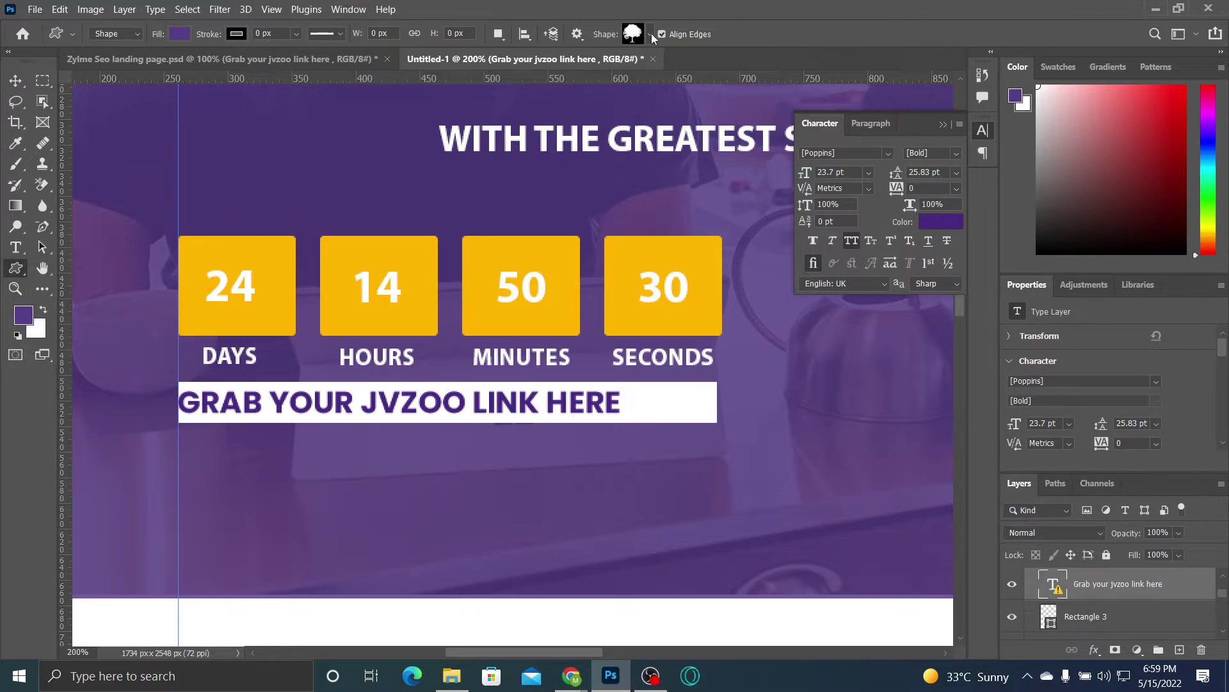
left_click(651, 33)
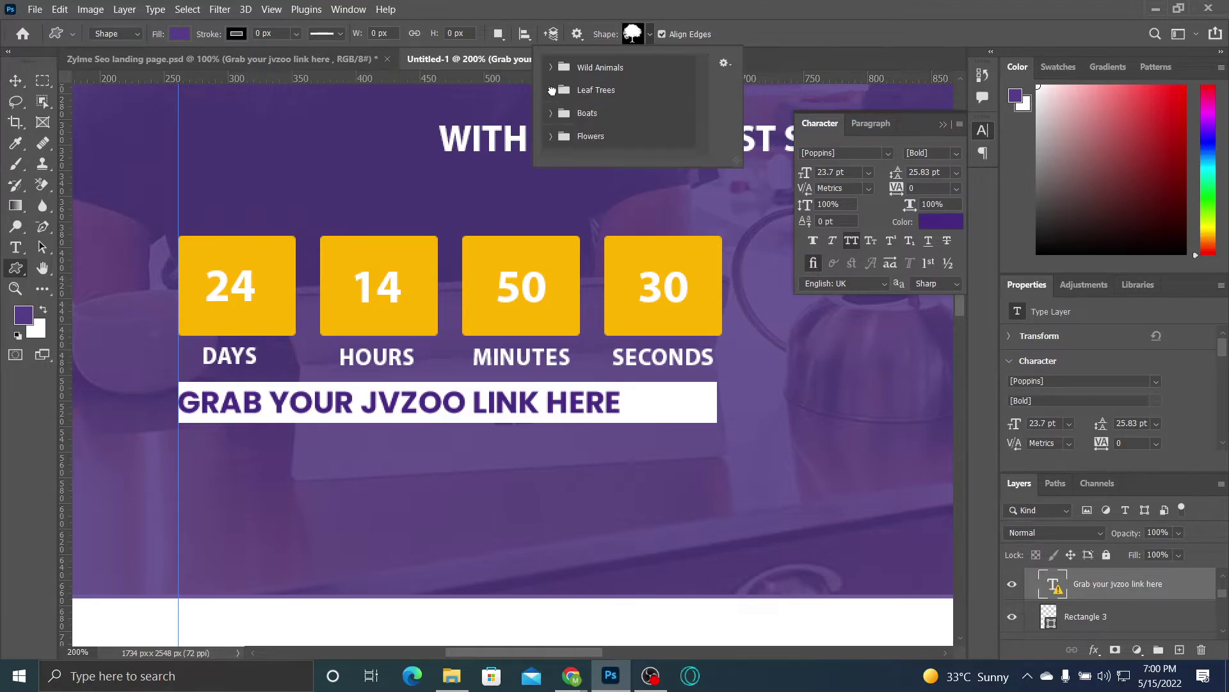
left_click(551, 112)
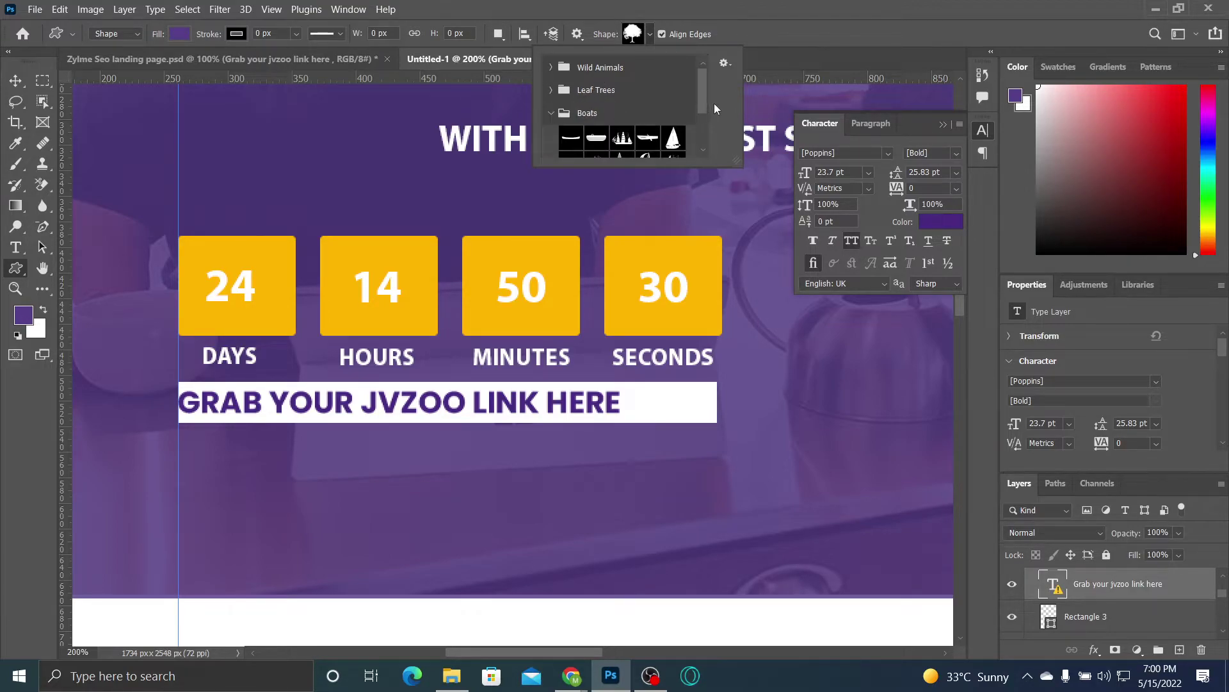
mouse_move(699, 112)
left_mouse_down()
mouse_move(694, 144)
mouse_move(705, 118)
left_mouse_up()
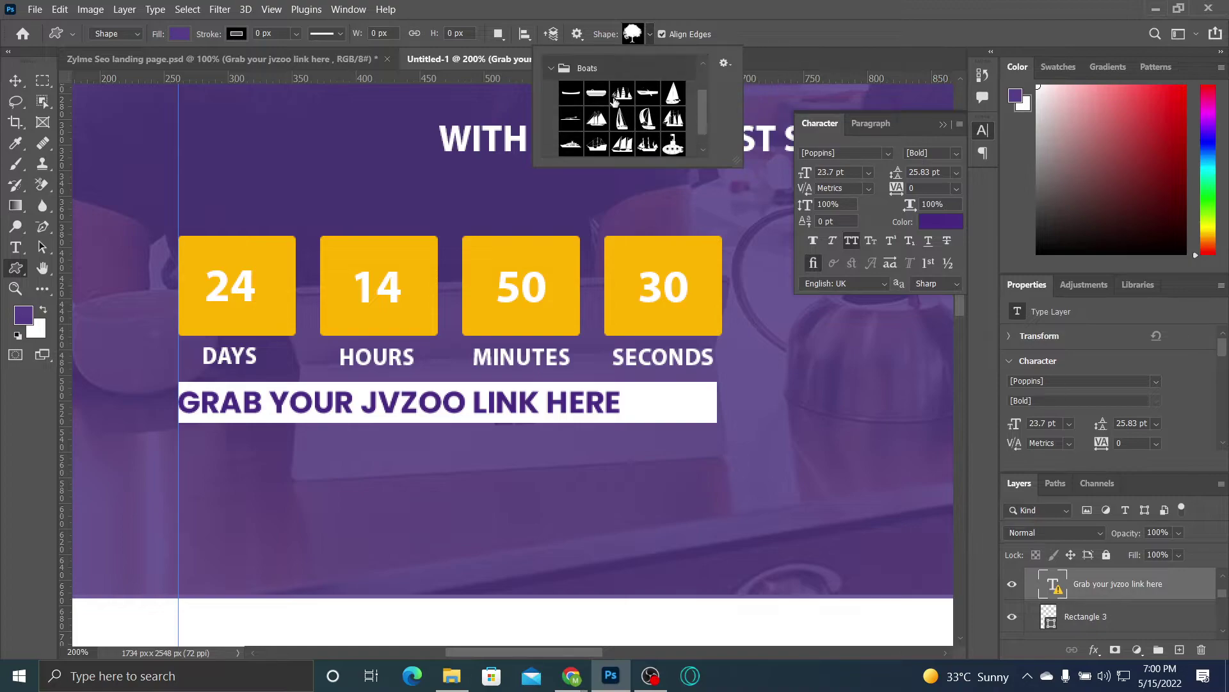
left_click(552, 68)
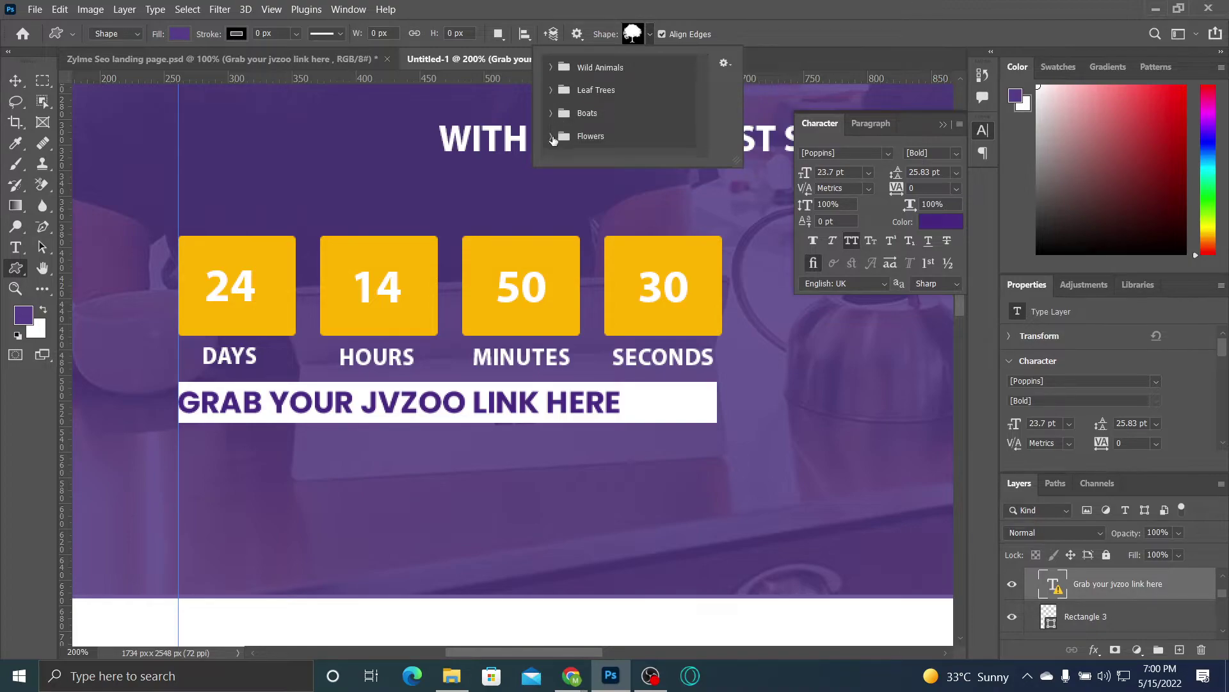
left_click(552, 136)
mouse_move(705, 89)
left_mouse_down()
mouse_move(702, 136)
mouse_move(703, 105)
left_mouse_up()
left_click(552, 109)
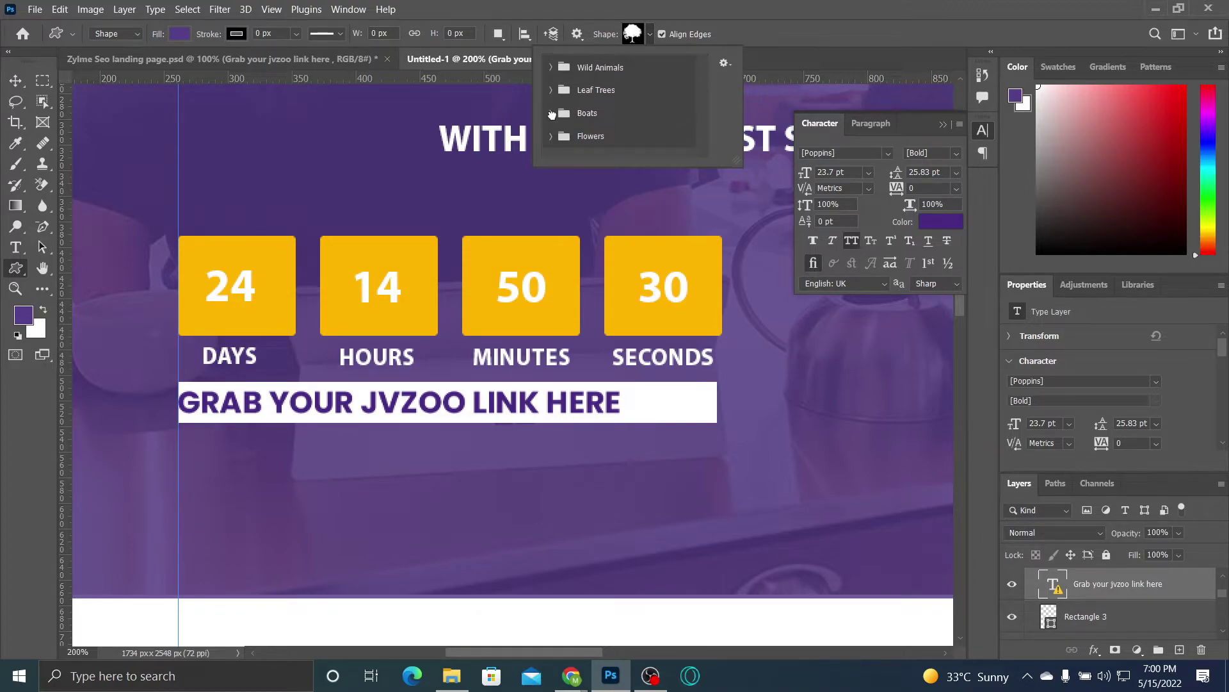
left_click(725, 62)
left_click(726, 62)
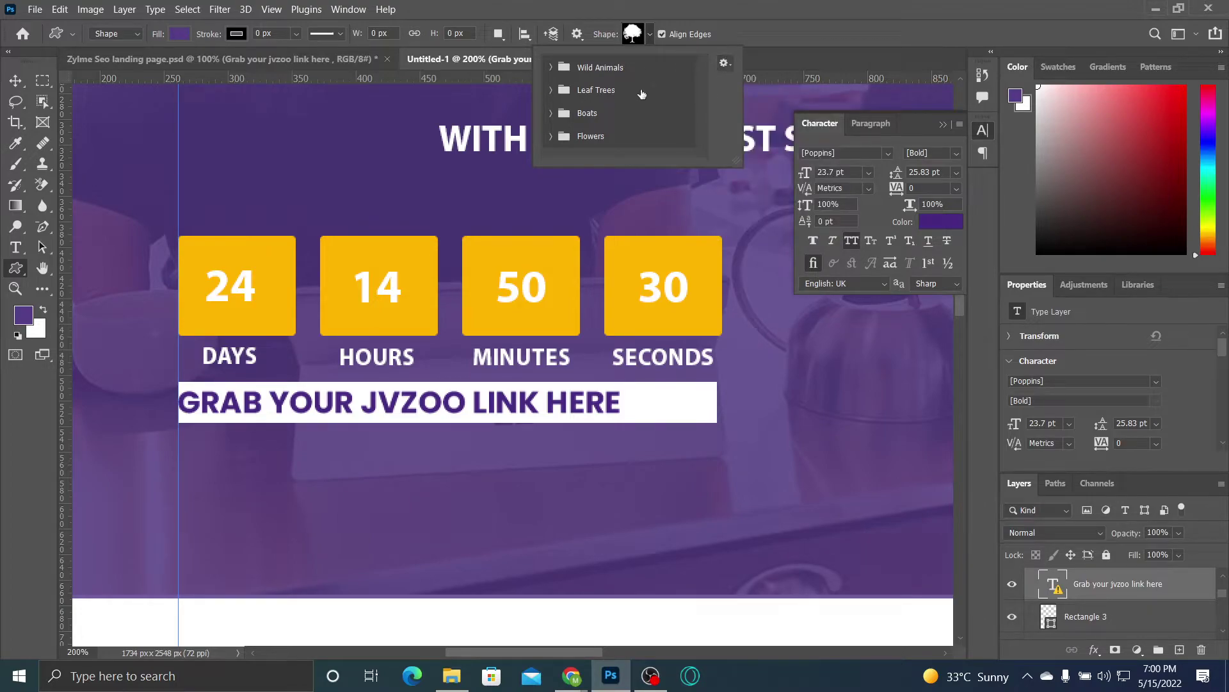
Step: Check the Custom Shape tool's drawing modes and shape picker options without changing them, and return to the Move tool
right_click(16, 268)
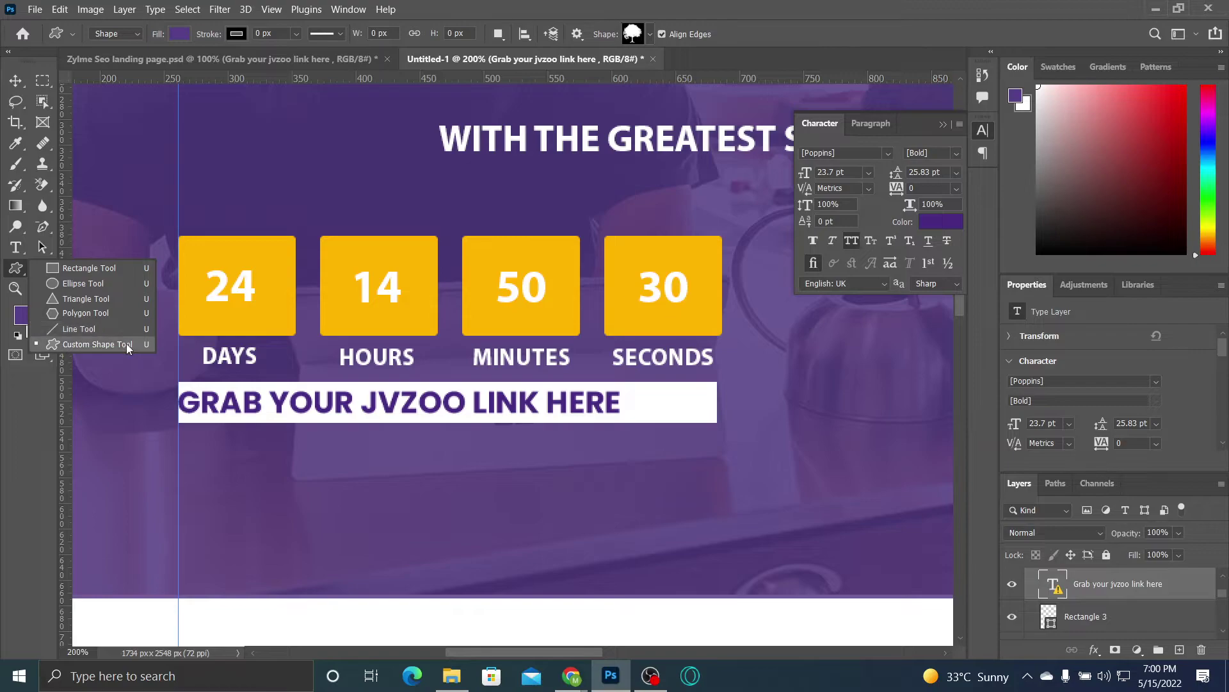
left_click(104, 345)
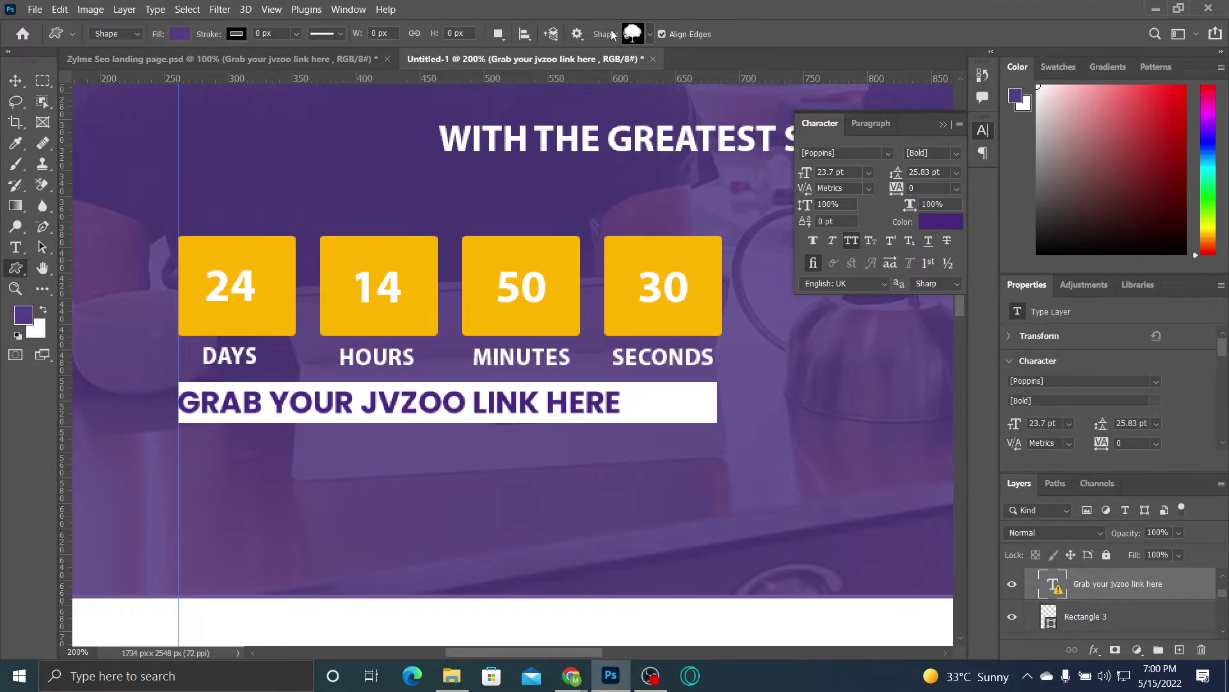
left_click(136, 35)
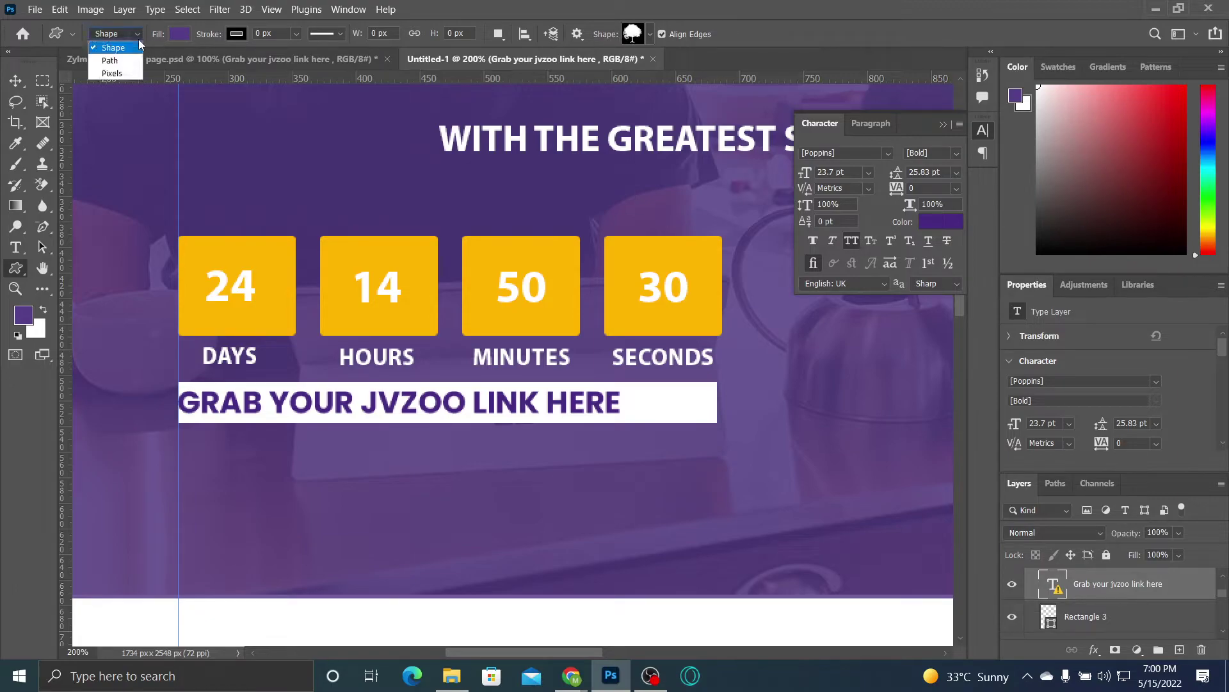
left_click(135, 39)
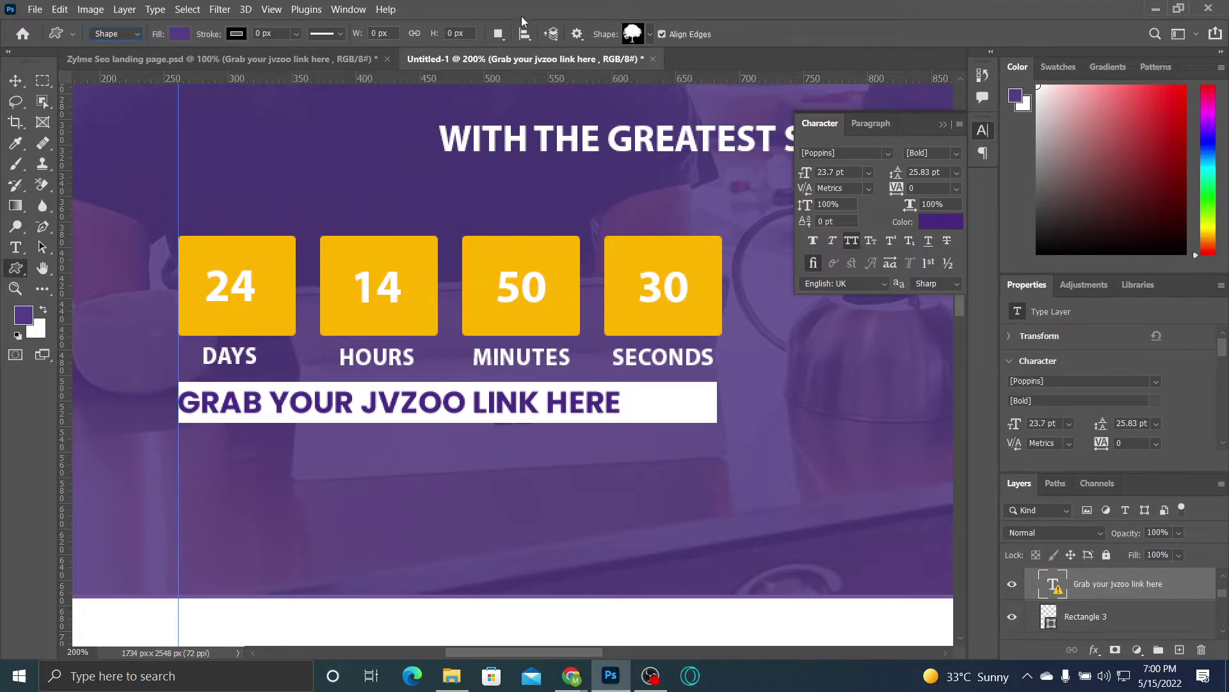
left_click(631, 35)
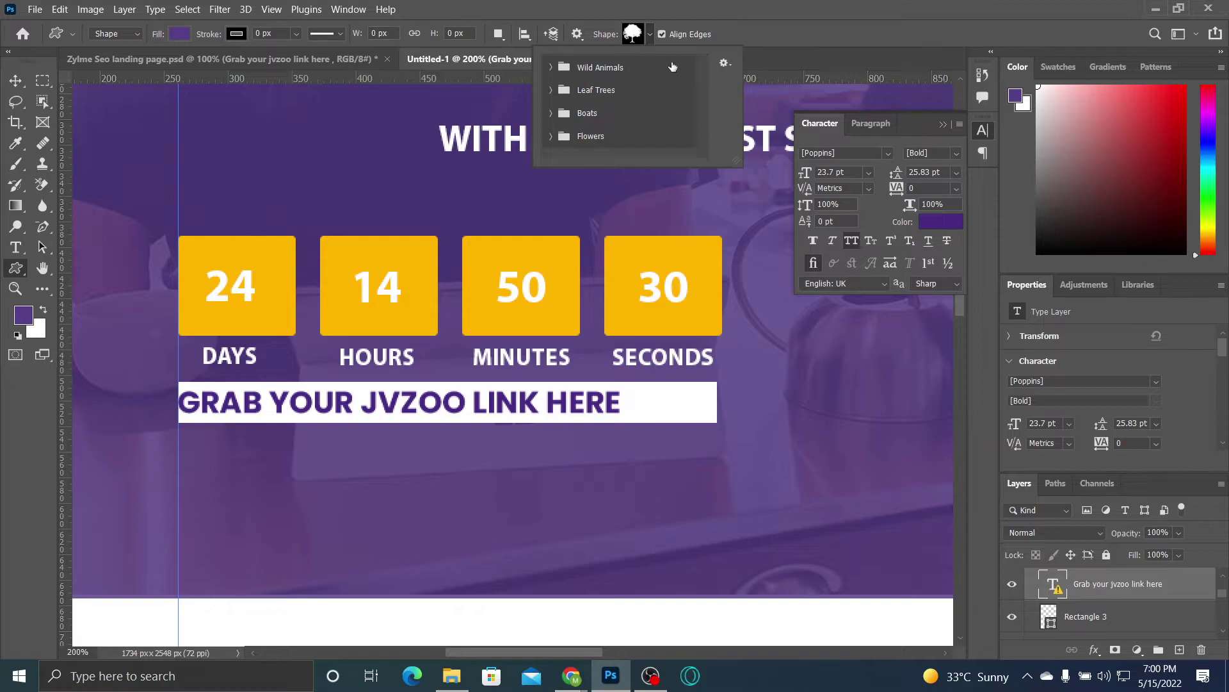
left_click(724, 64)
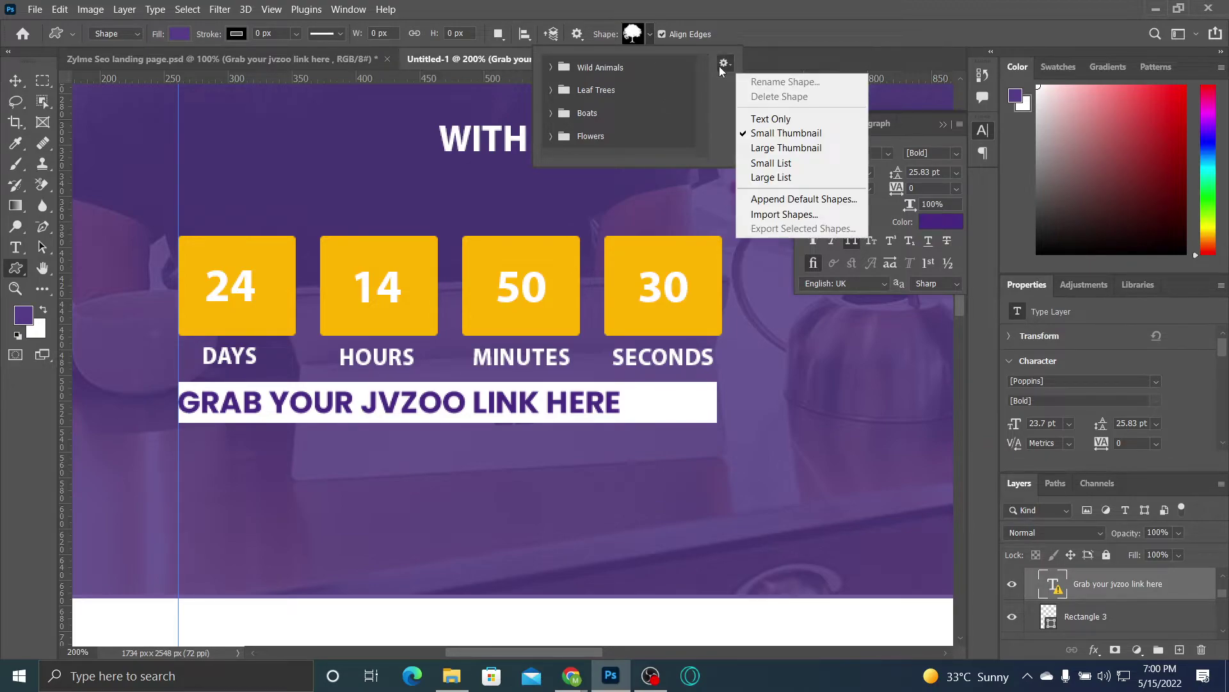
left_click(720, 66)
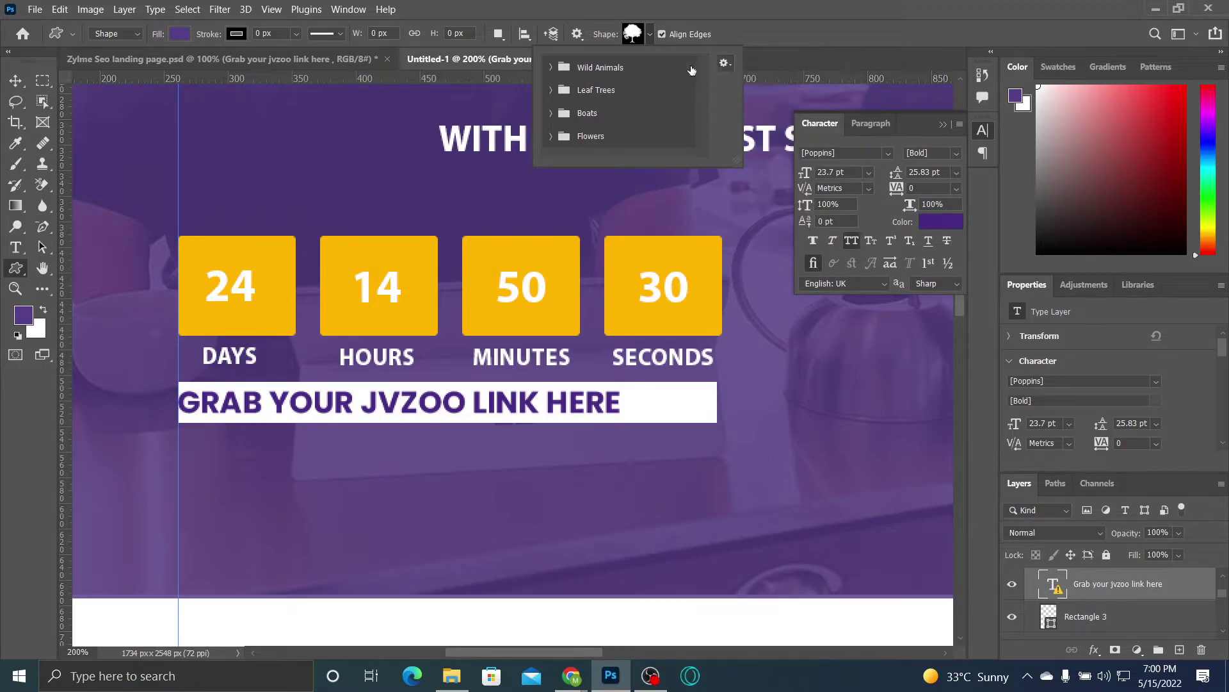
left_click(656, 41)
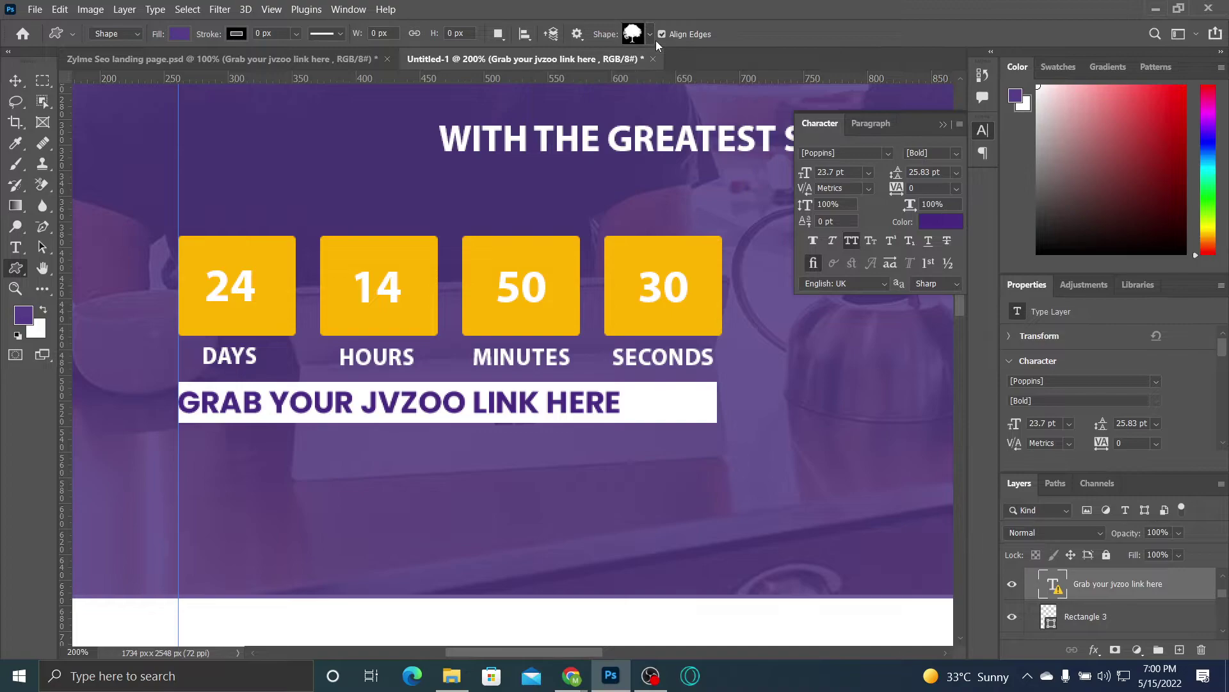
left_click(14, 75)
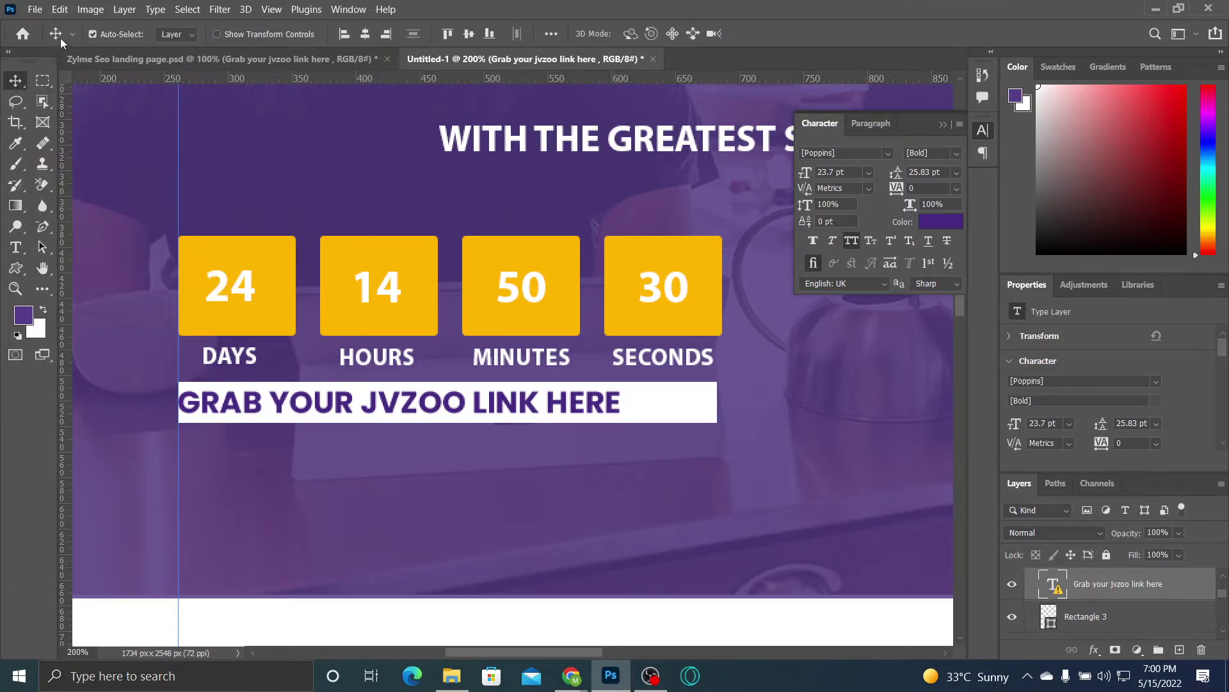
Step: Copy the fast-forward icon from the original landing page to the right end of the white button in Untitled-1, scaled to about 29 × 21 px
left_click(217, 60)
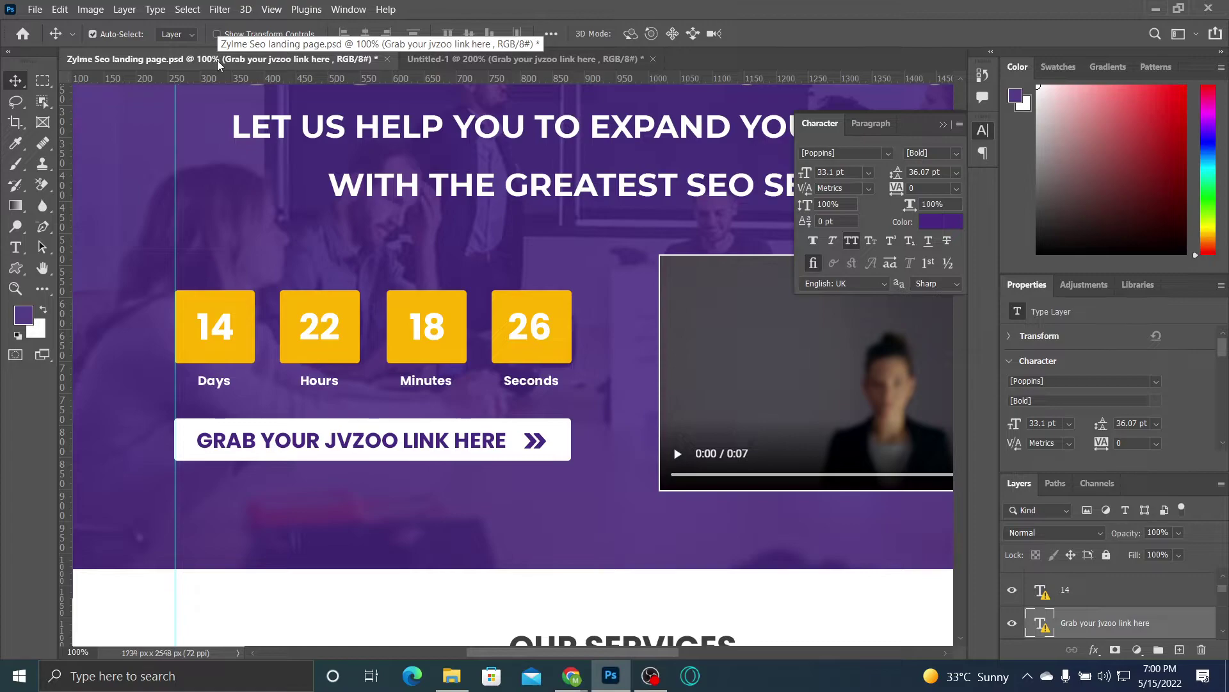
left_click(541, 446)
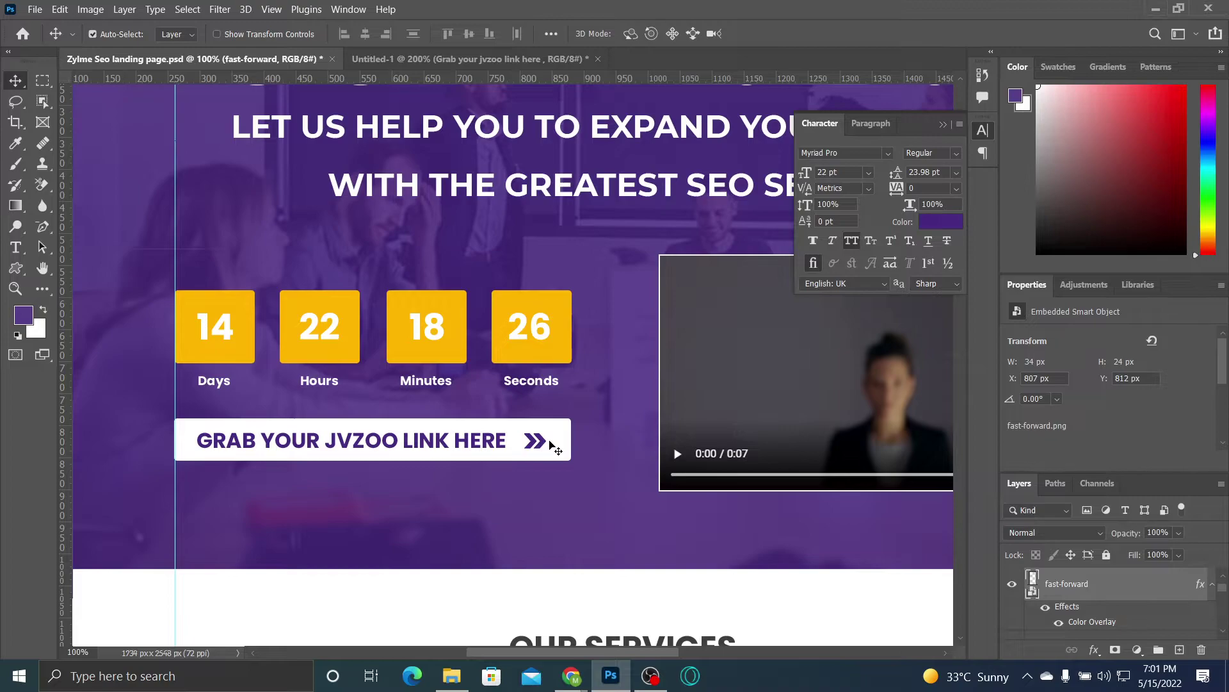
key("ctrl")
left_click_drag(548, 445, 654, 410)
key("ctrl")
left_click_drag(522, 379, 680, 410)
key("ctrl+t")
key("Return")
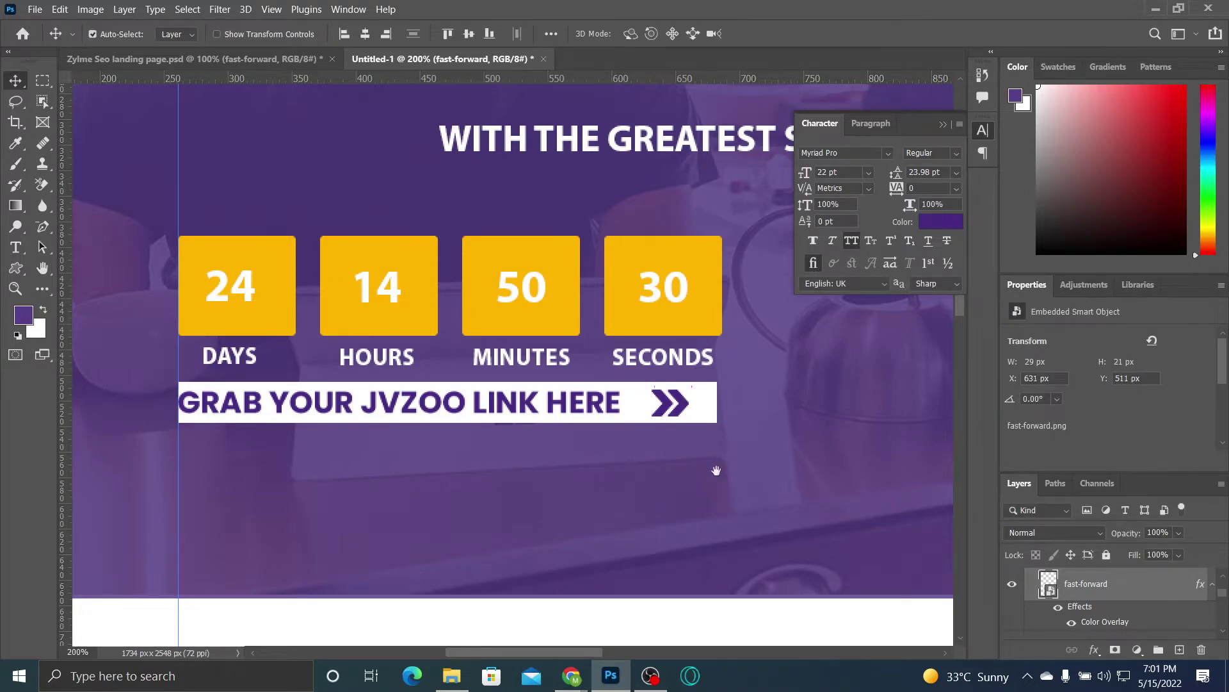
left_click_drag(723, 464, 614, 423)
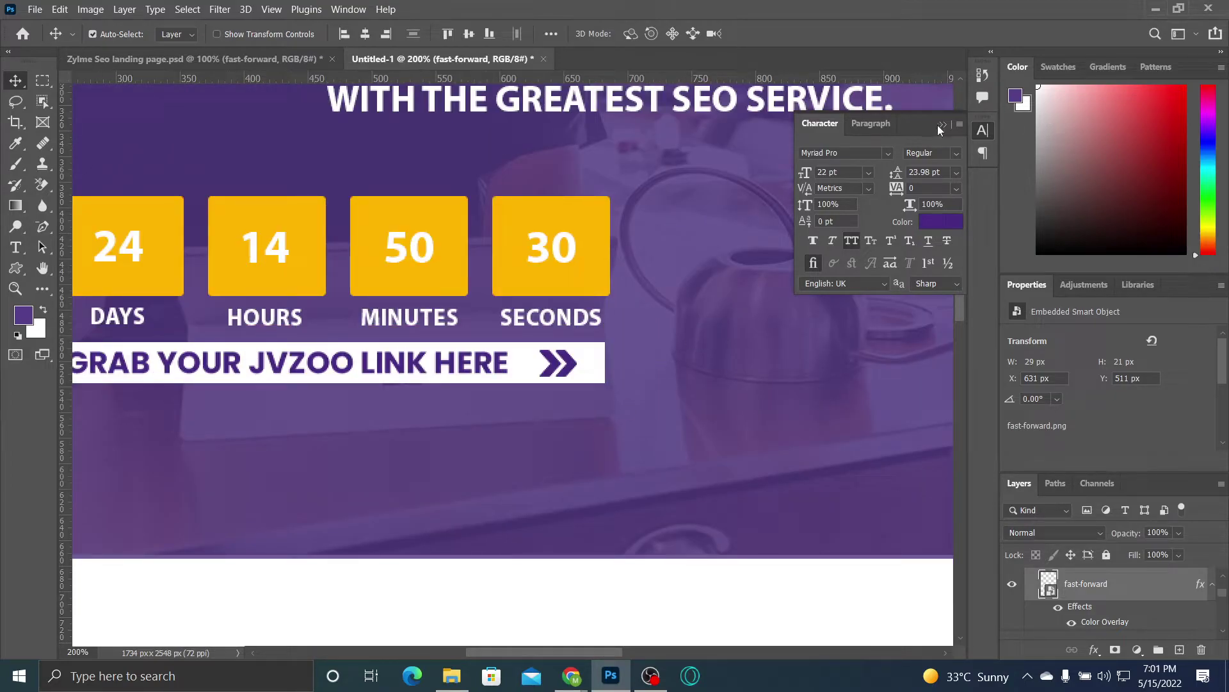
key("ctrl+minus")
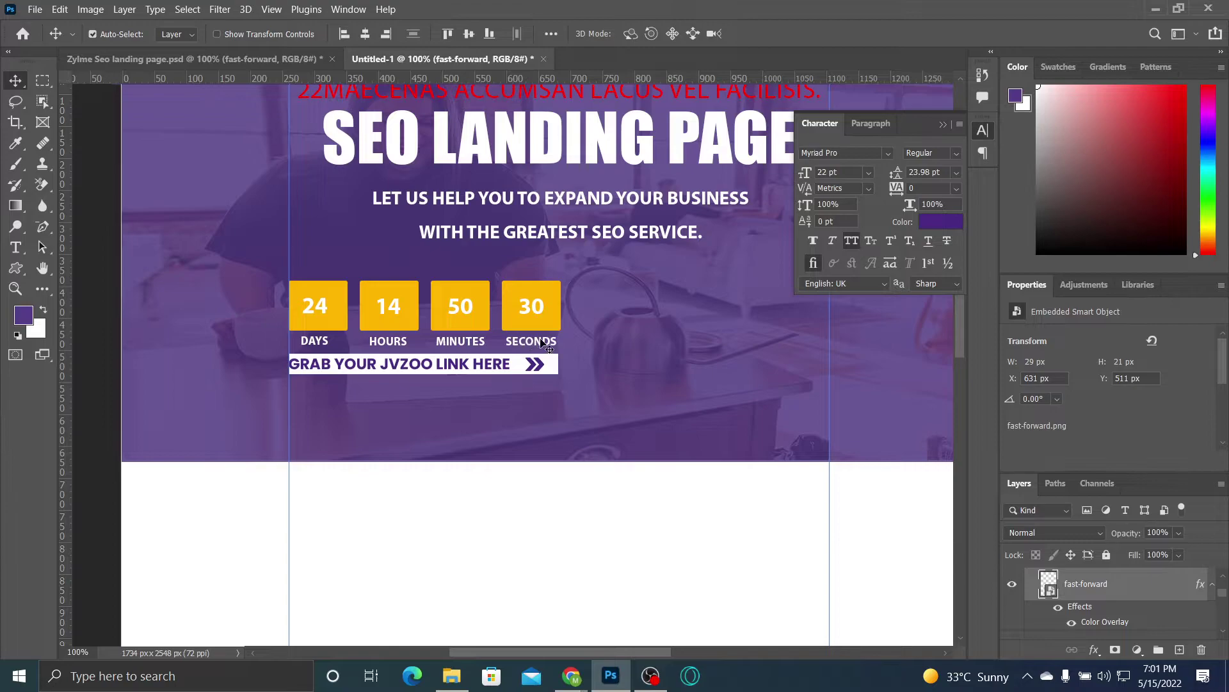
key("ctrl+minus")
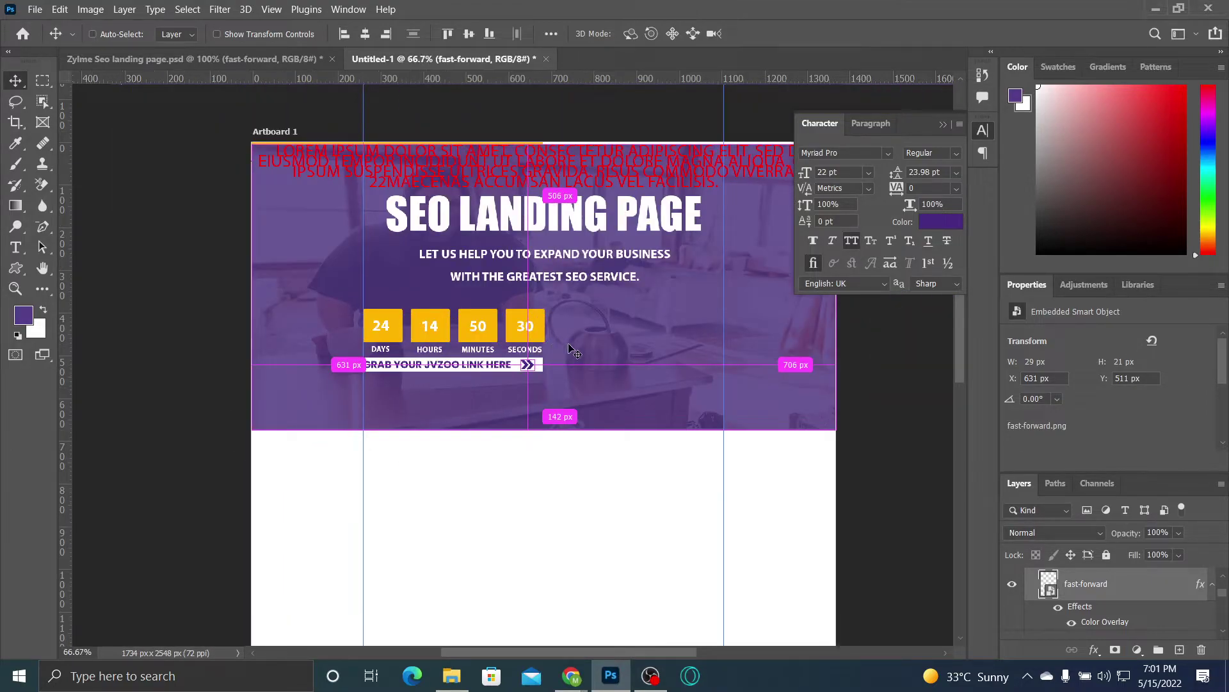
Step: Remove the stray red Lorem ipsum text block overlapping the SEO LANDING PAGE heading in Untitled-1
key("ctrl+minus")
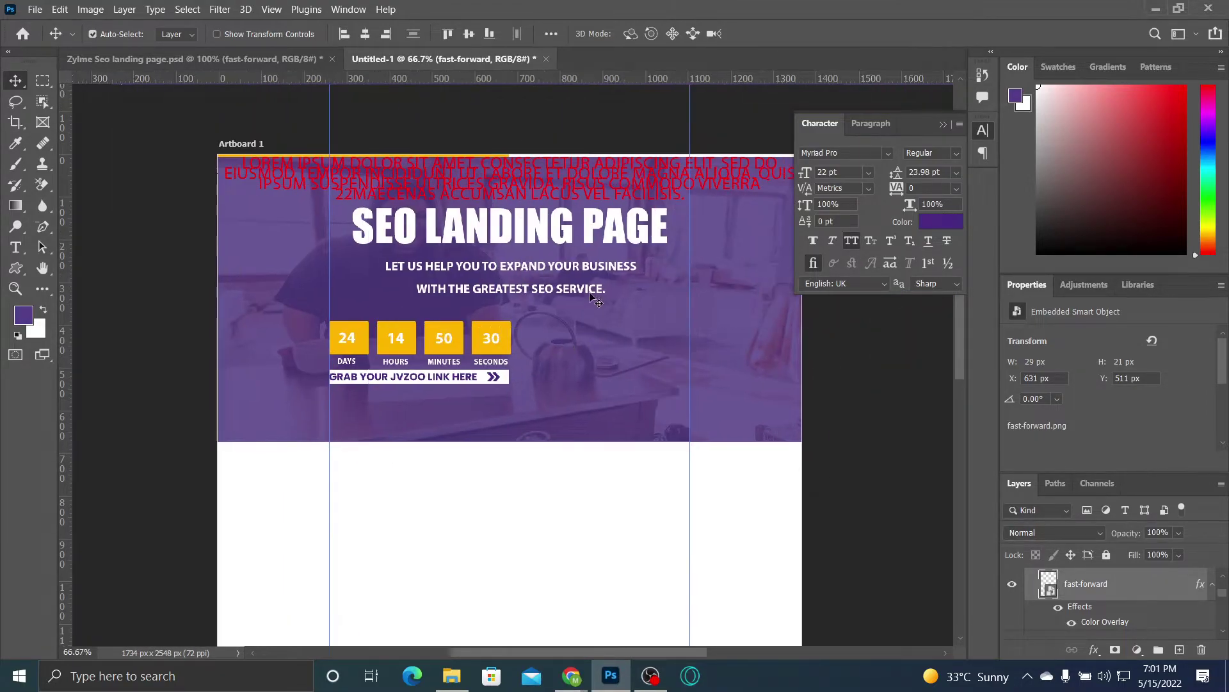
left_click(582, 200)
left_click_drag(581, 199, 566, 222)
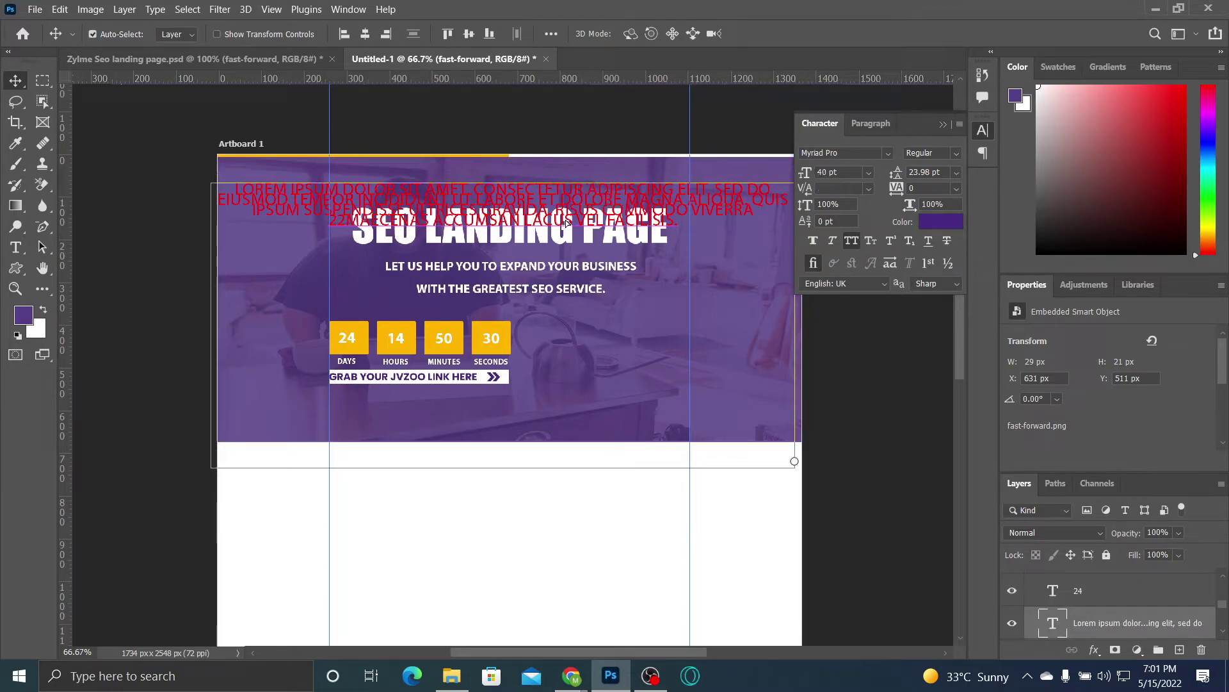
left_click(566, 223)
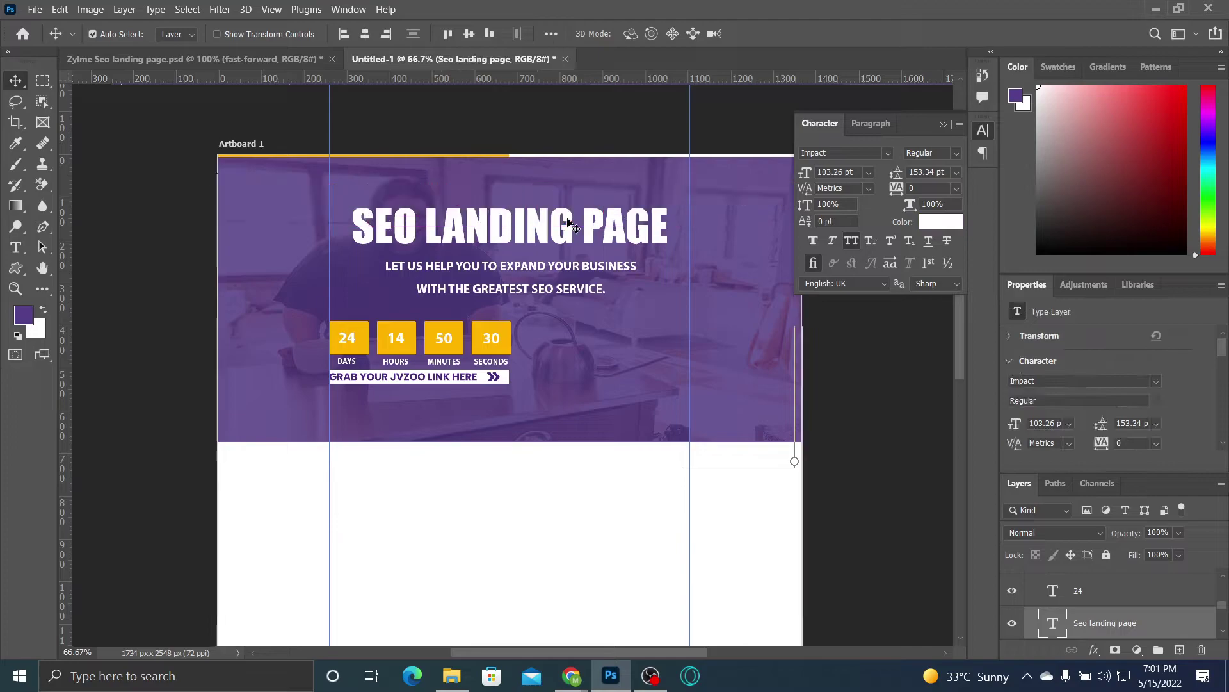
Step: Copy the header's video thumbnail (Layer 12) from the original landing page into Untitled-1 and place it over the header at about X 529, Y 326 px
left_click(285, 60)
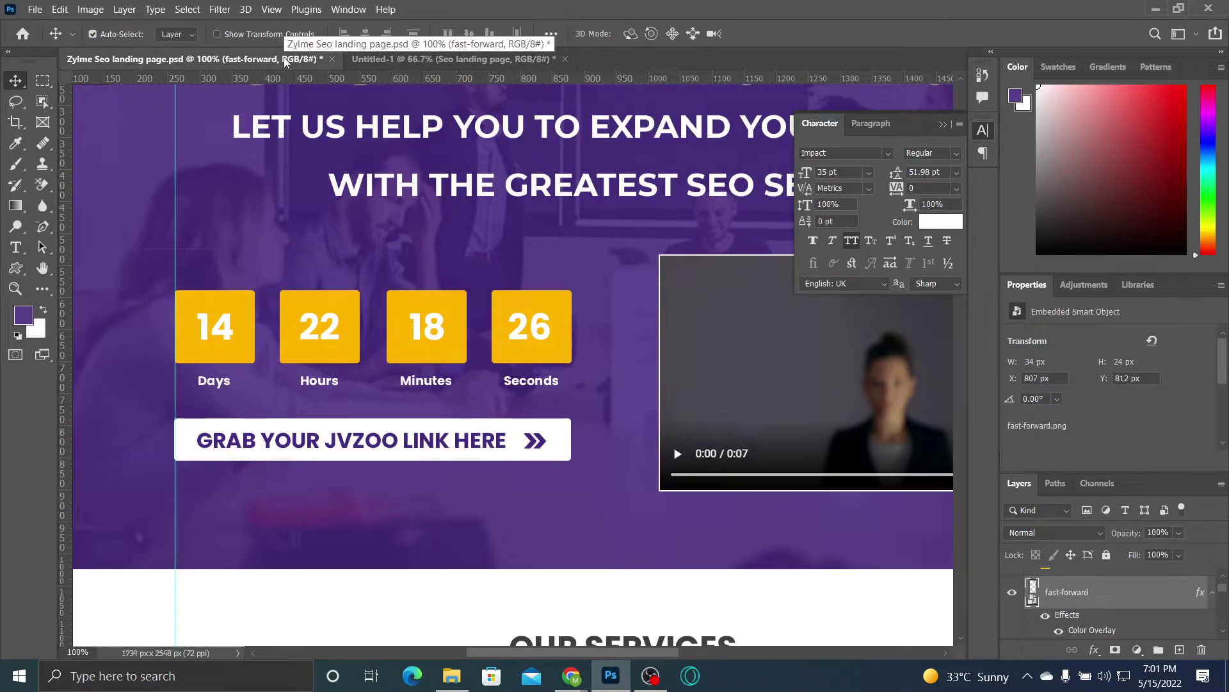
key("ctrl+minus")
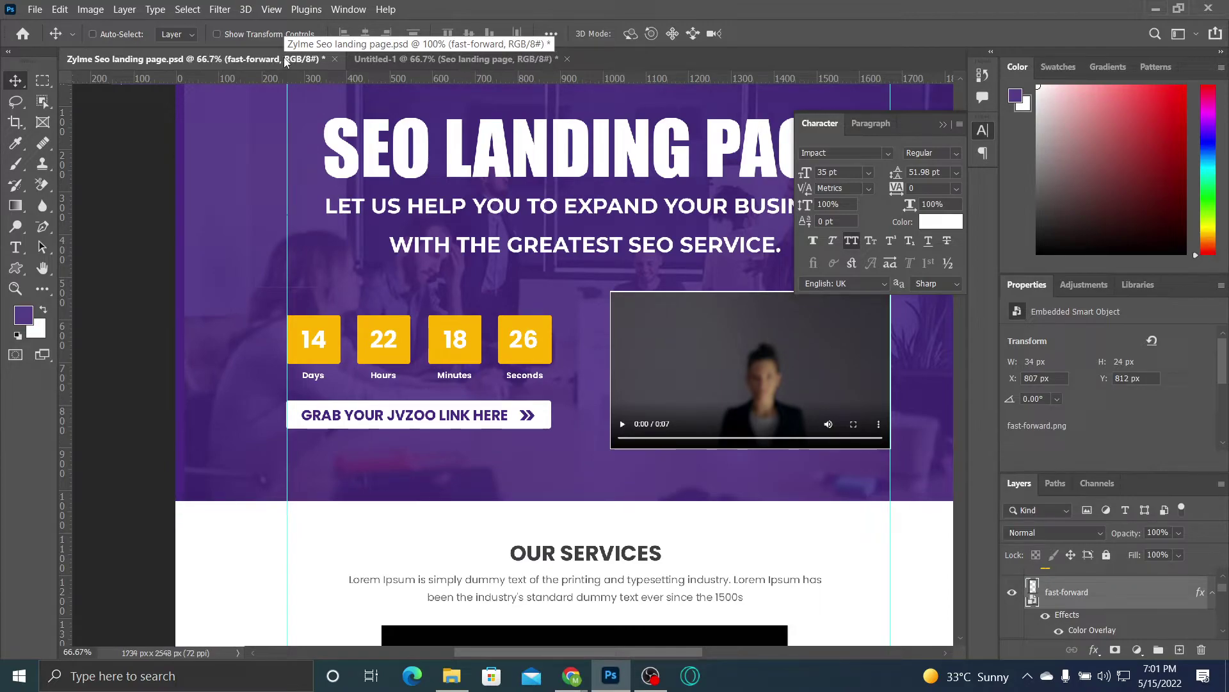
left_click(832, 346)
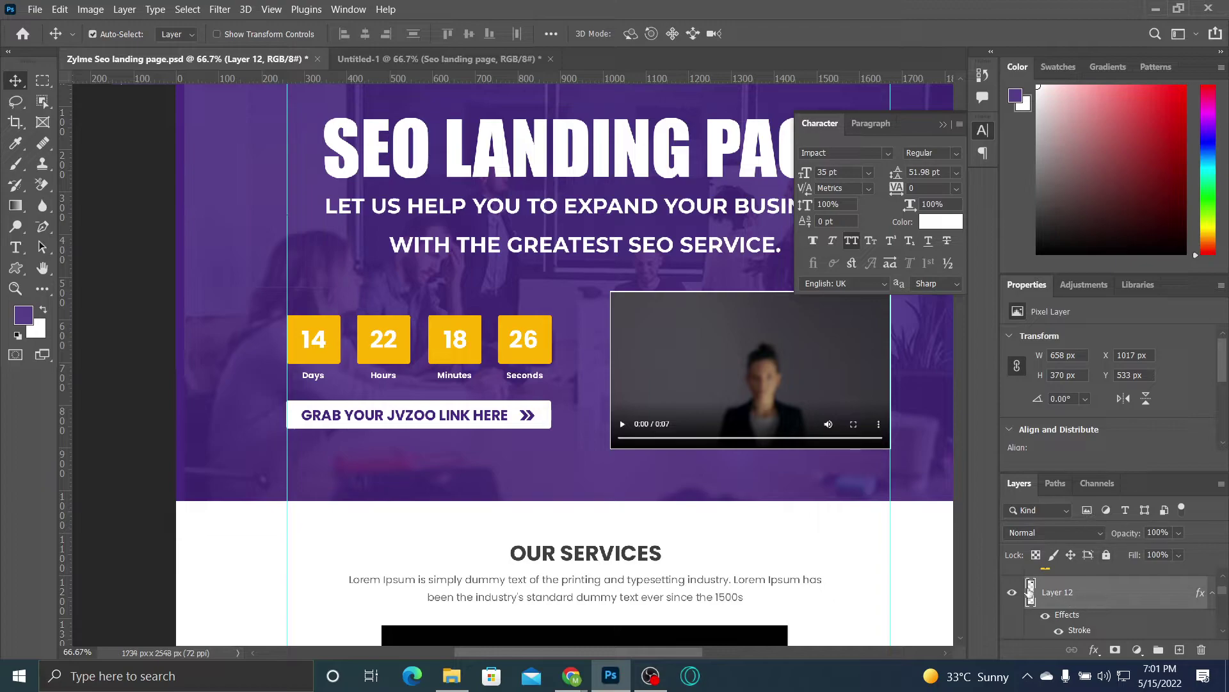
left_click(1012, 593)
left_click(1012, 593)
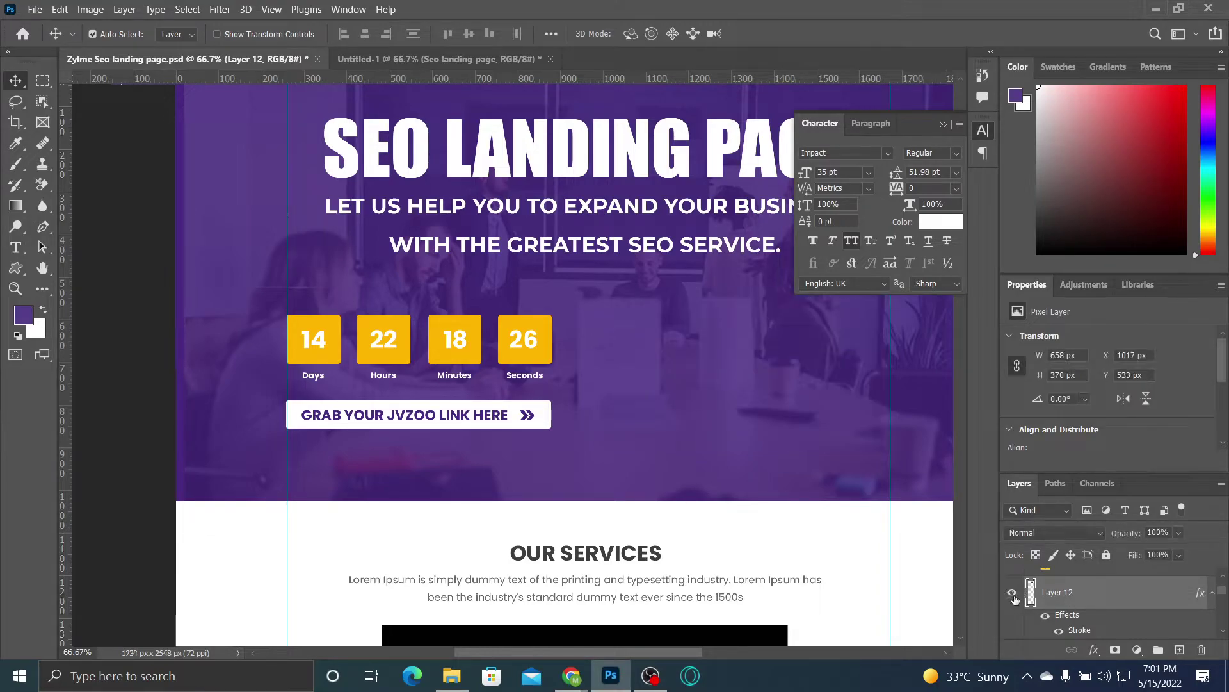
scroll(1225, 599, "up", 2)
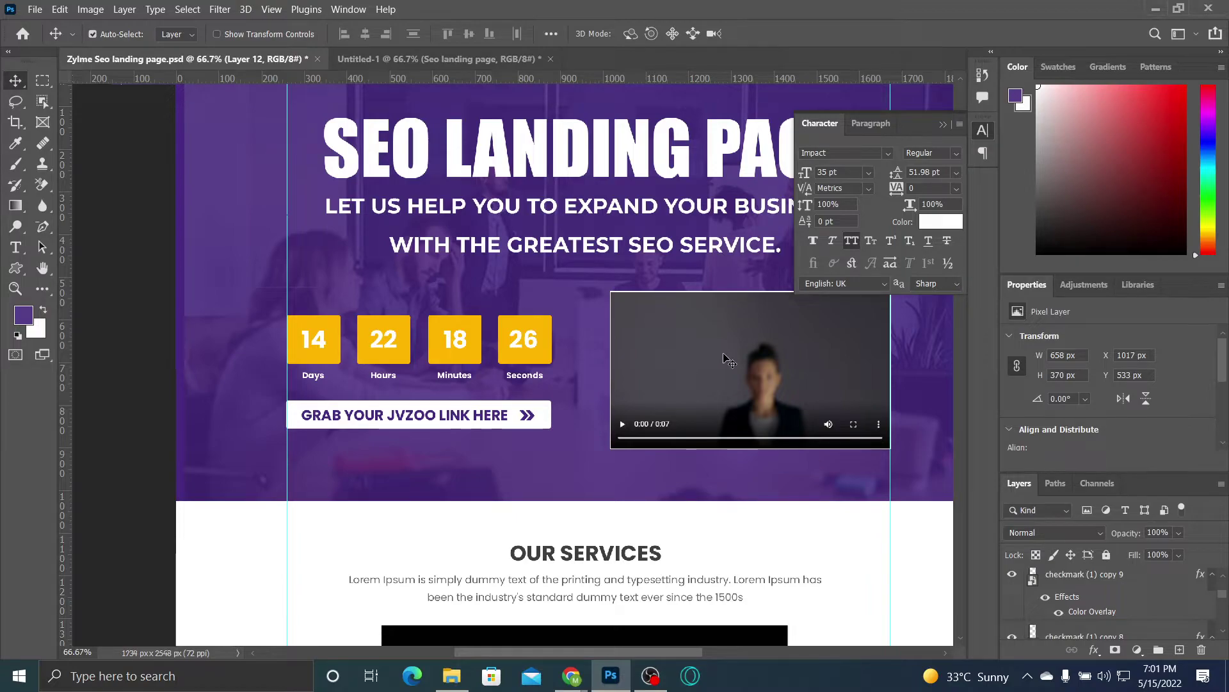
left_click_drag(1223, 597, 1227, 623)
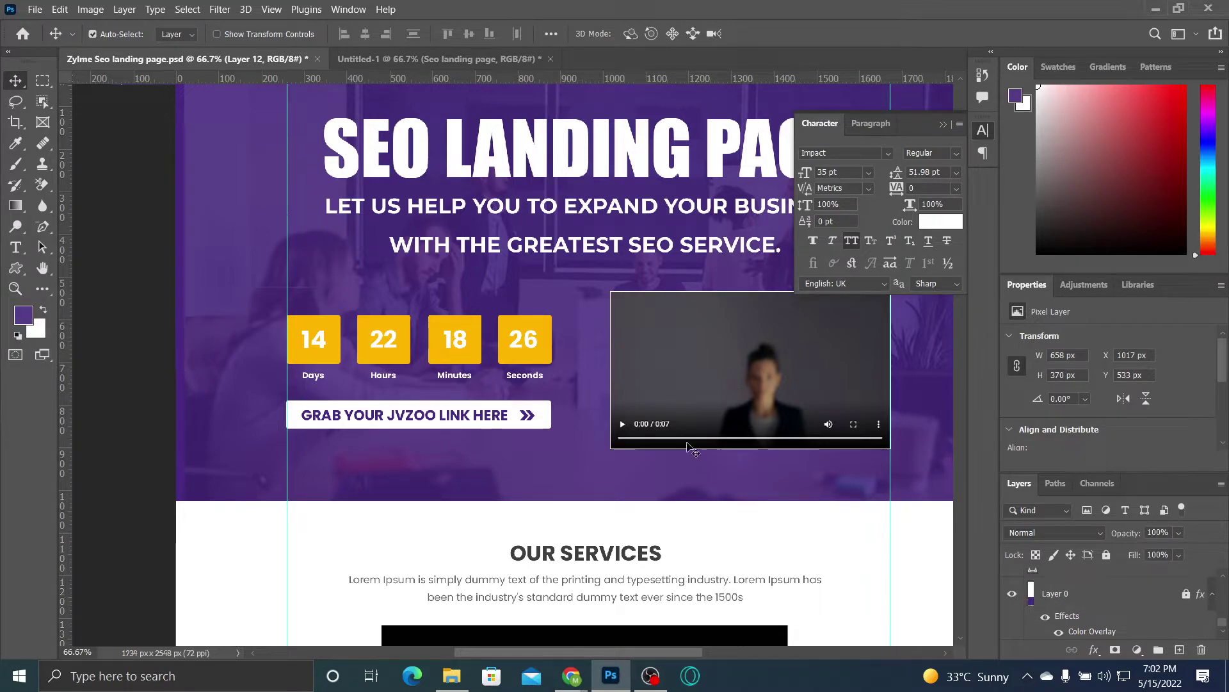
left_click(697, 487)
left_click(712, 402)
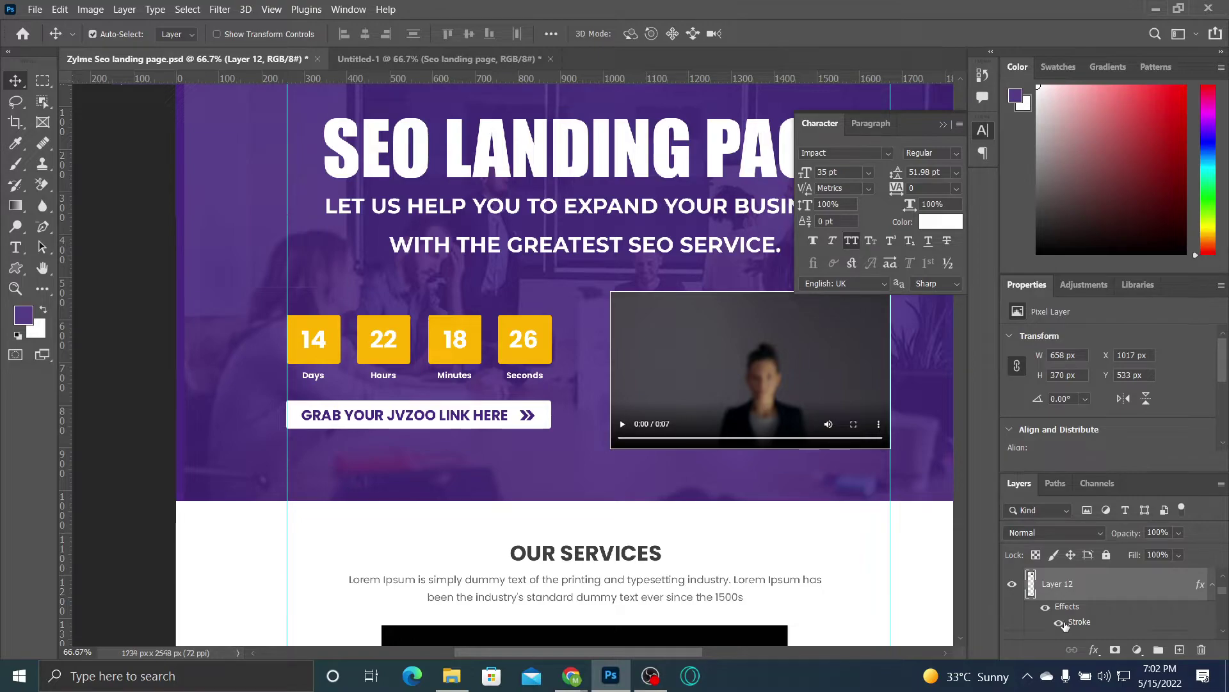
key("ctrl")
left_click(441, 59)
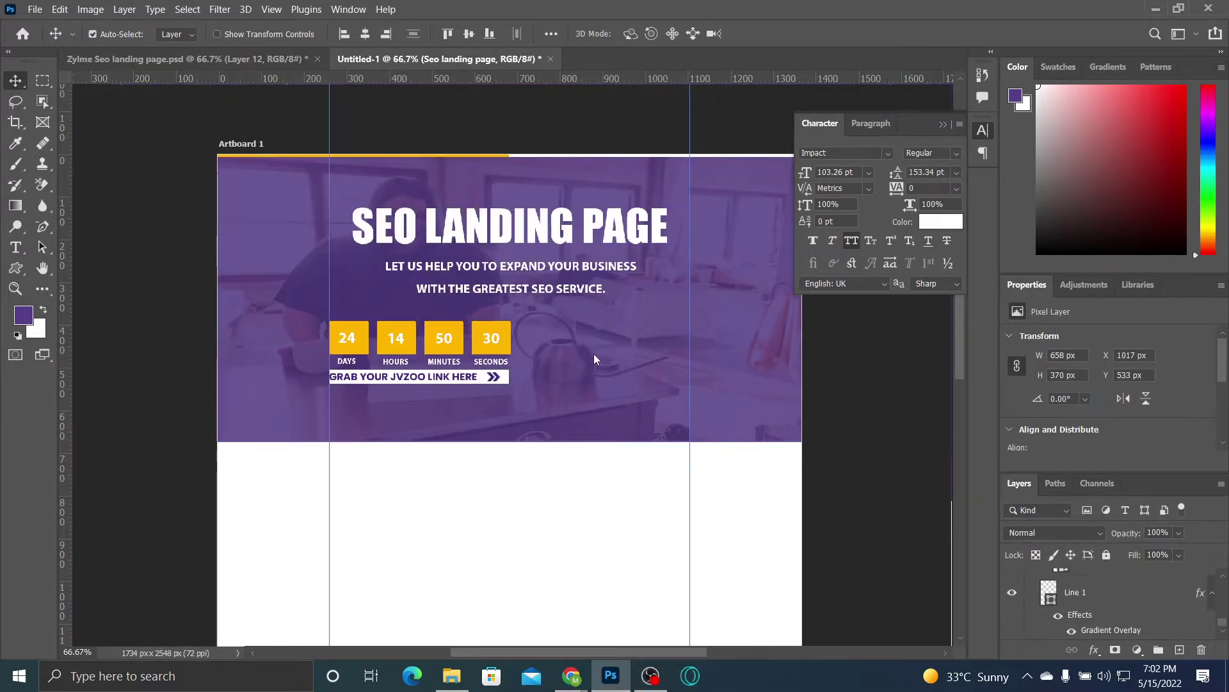
key("ctrl+v")
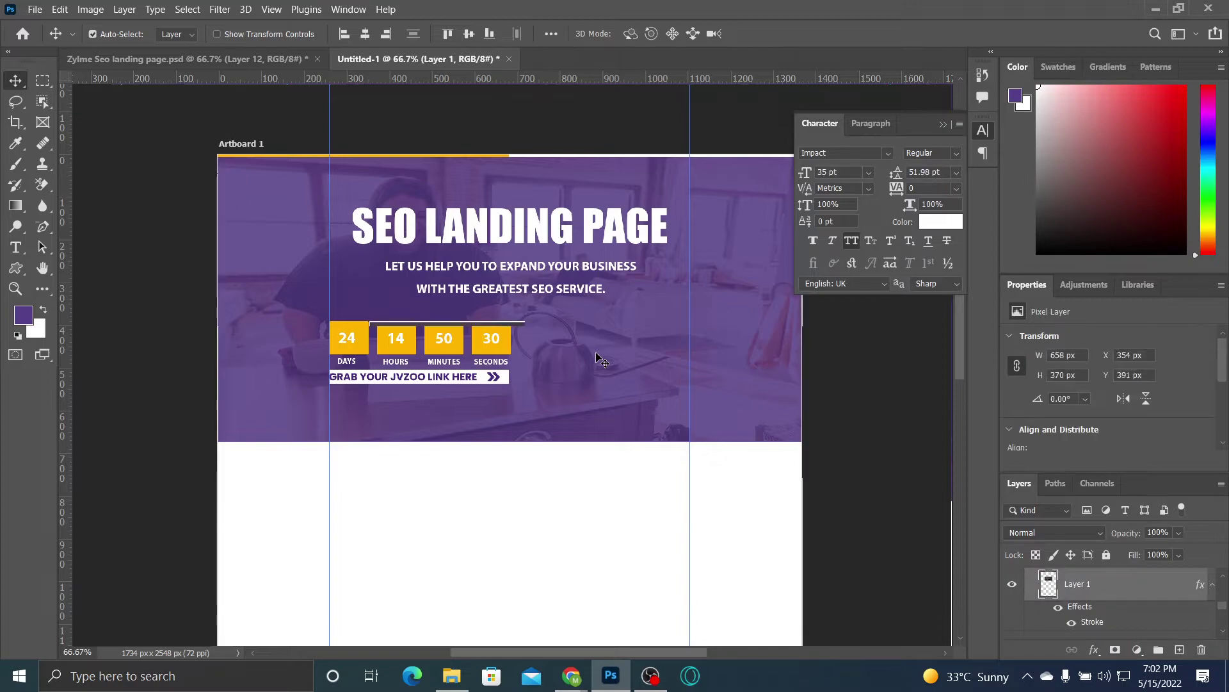
left_click_drag(579, 416, 609, 394)
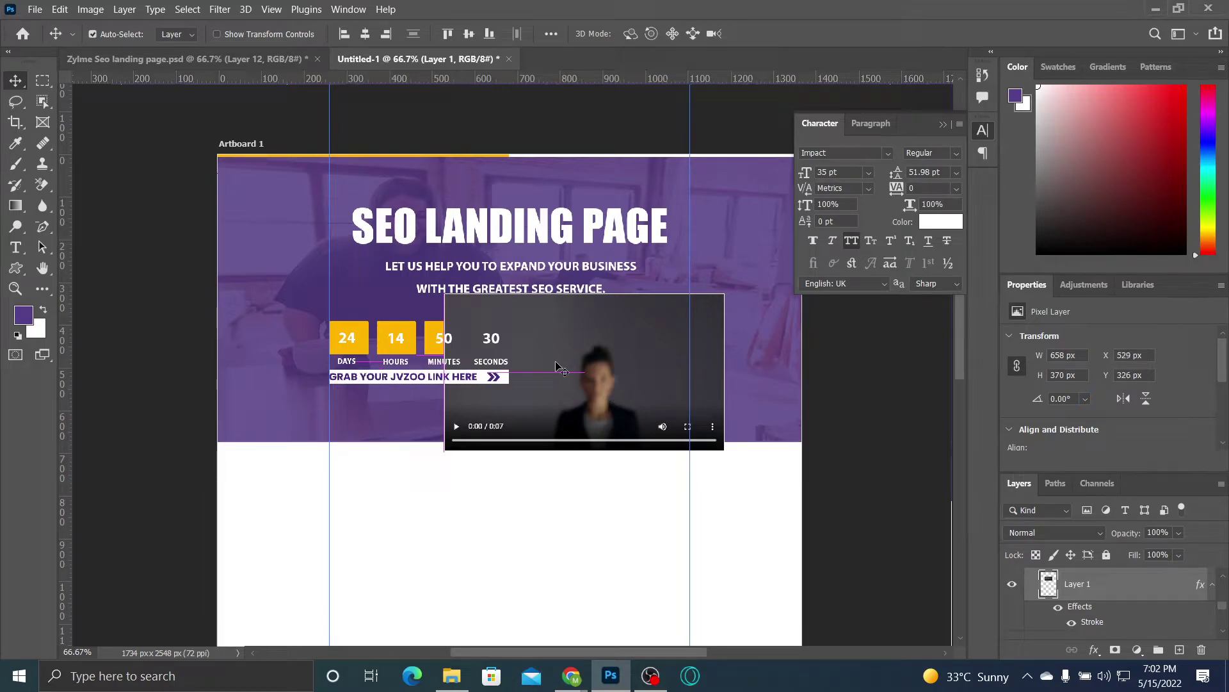
Step: Scale the video thumbnail proportionally to about 67%, 442 × 248 px, and place it beside the countdown boxes with its top level with theirs
key("ctrl+t")
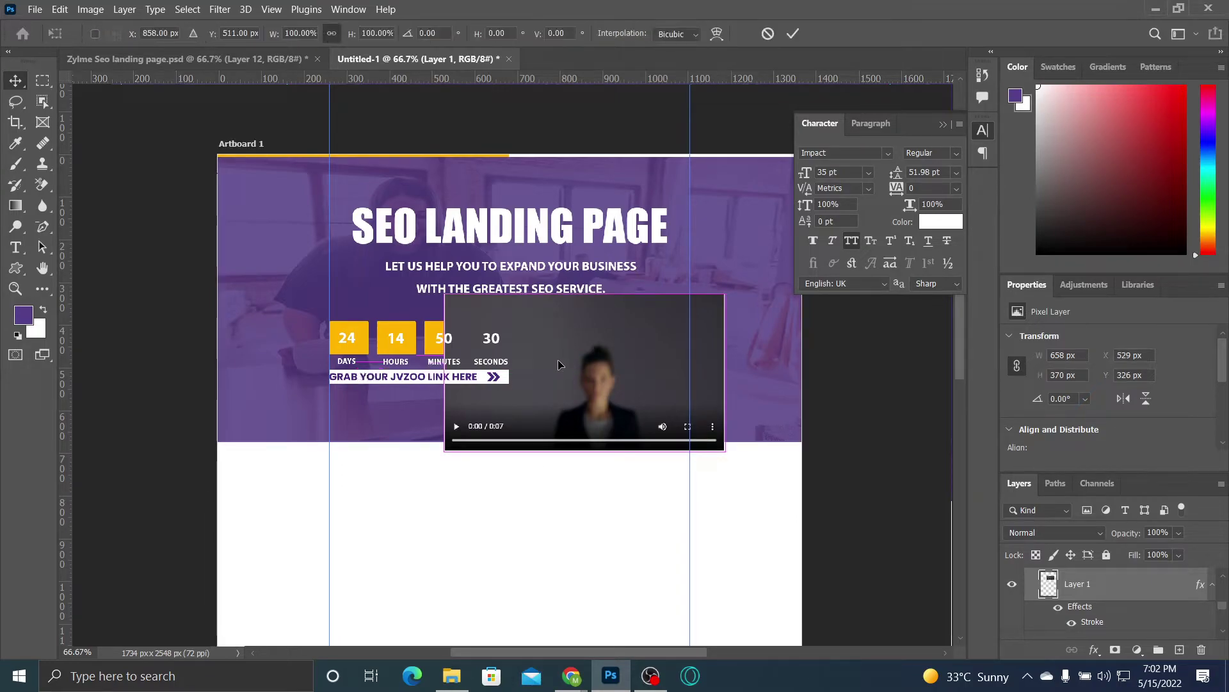
left_click_drag(445, 292, 526, 326)
left_click_drag(625, 392, 617, 372)
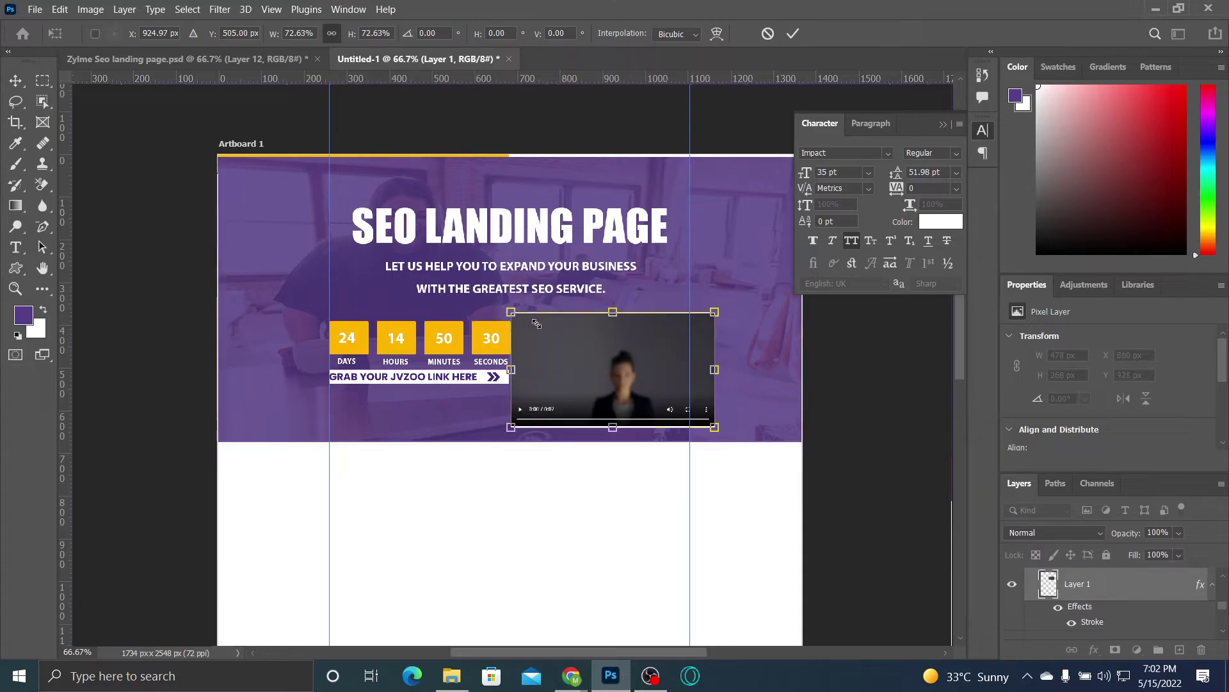
left_click_drag(511, 312, 545, 330)
left_click_drag(635, 331, 630, 320)
left_click(795, 34)
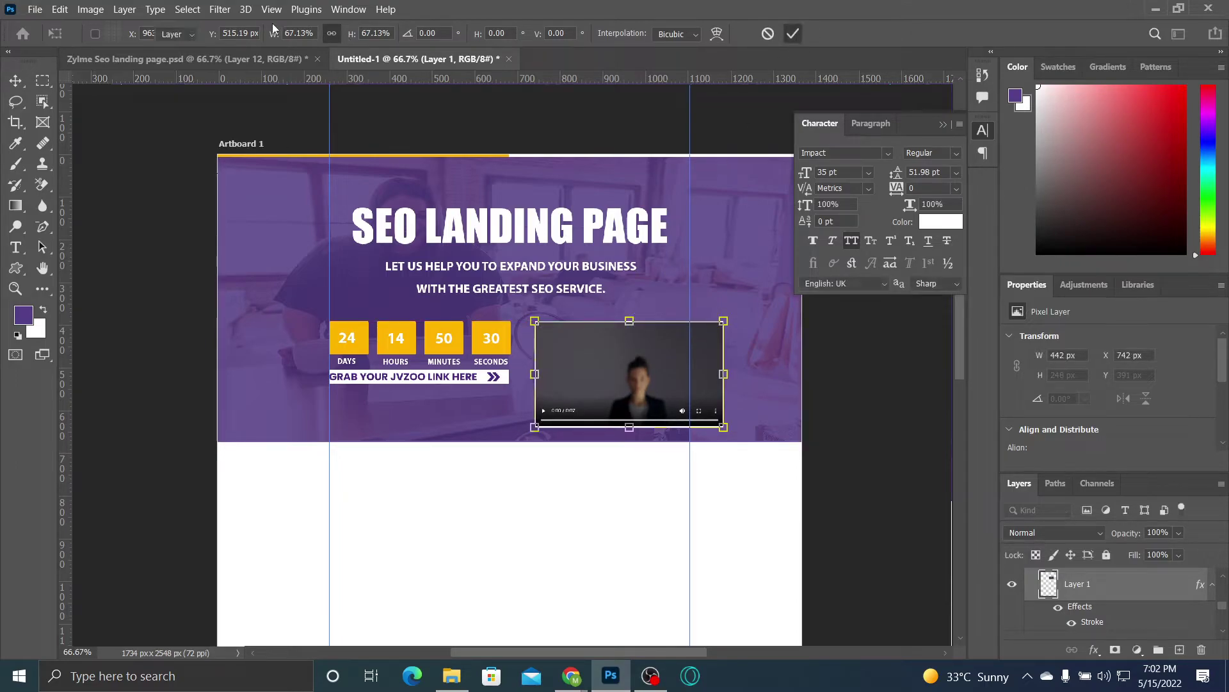
Step: Following the original's layout, align the thumbnail's outer edge with the far vertical guide and scale it proportionally to about 370 × 207 px
left_click(279, 60)
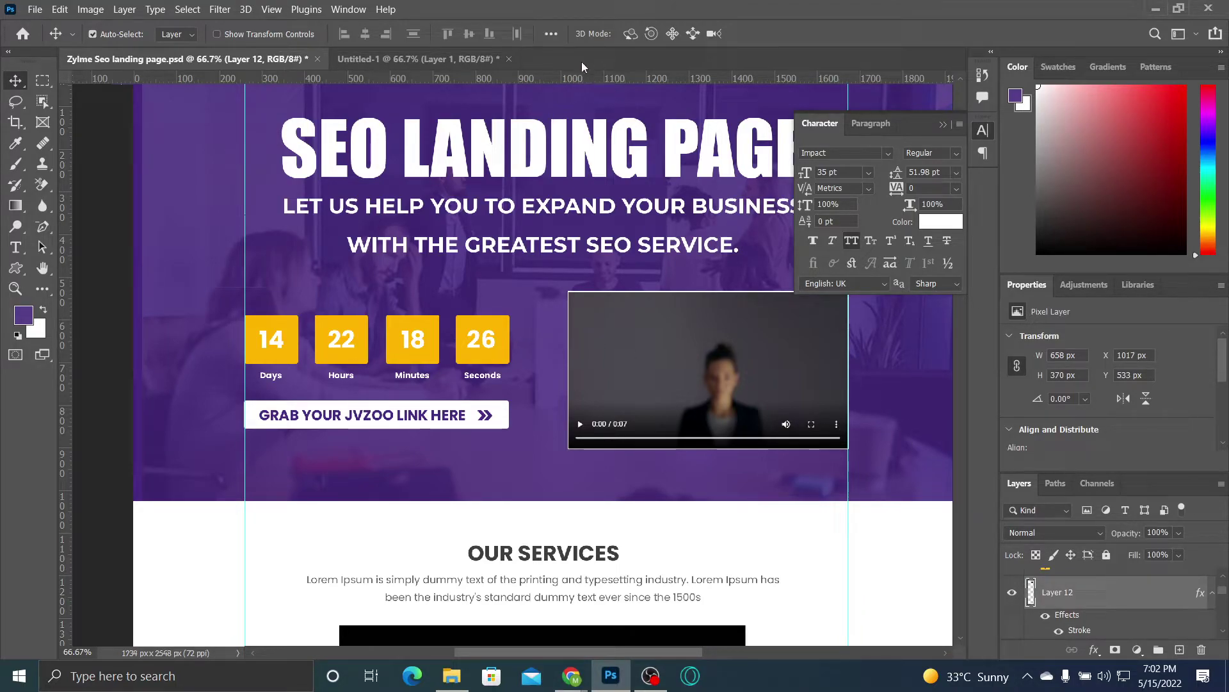
left_click(417, 58)
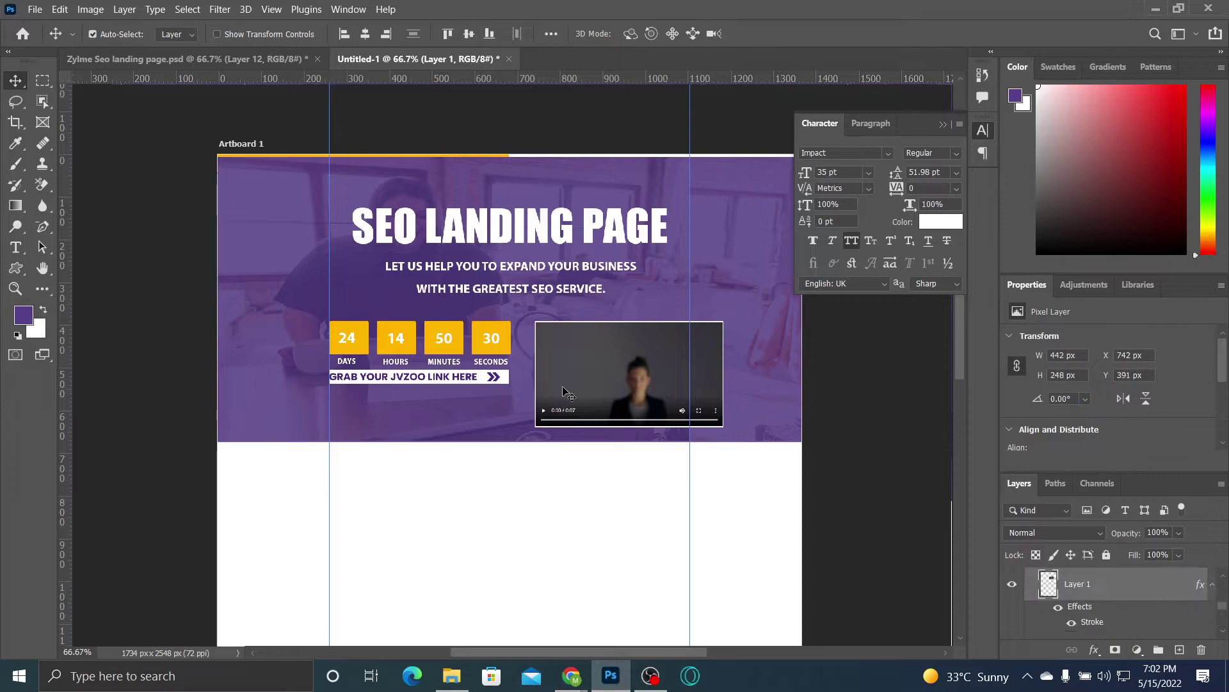
left_click_drag(586, 354, 559, 344)
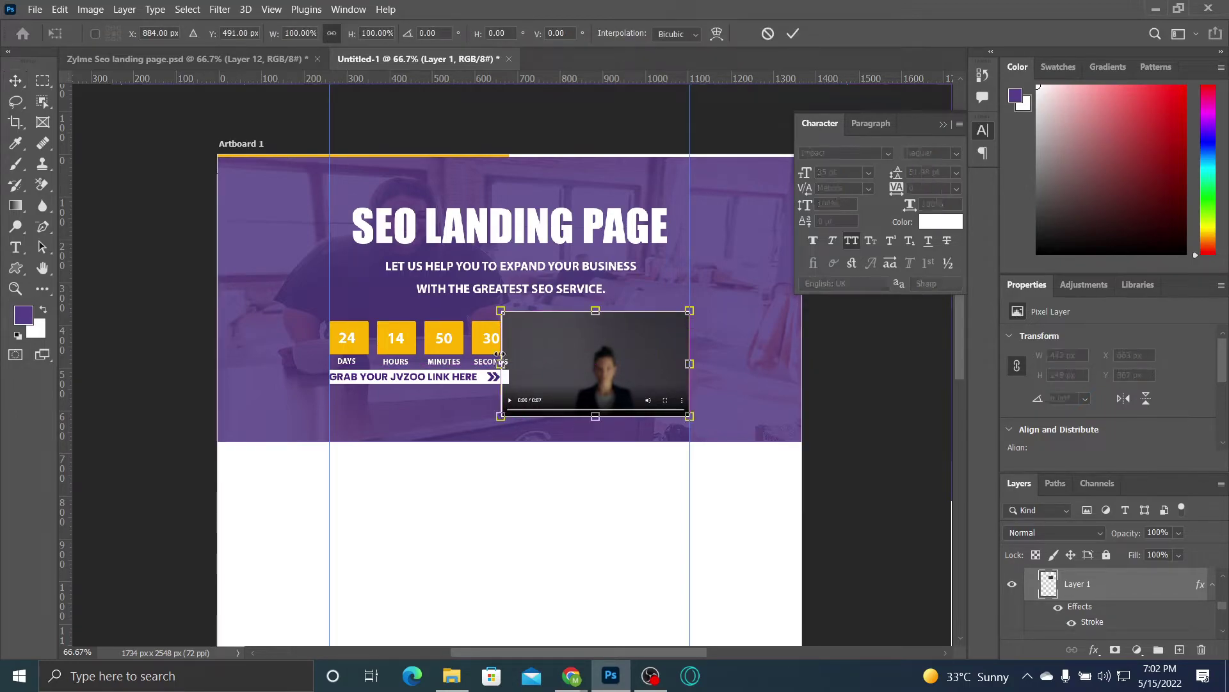
left_click_drag(503, 363, 616, 349)
left_click(792, 32)
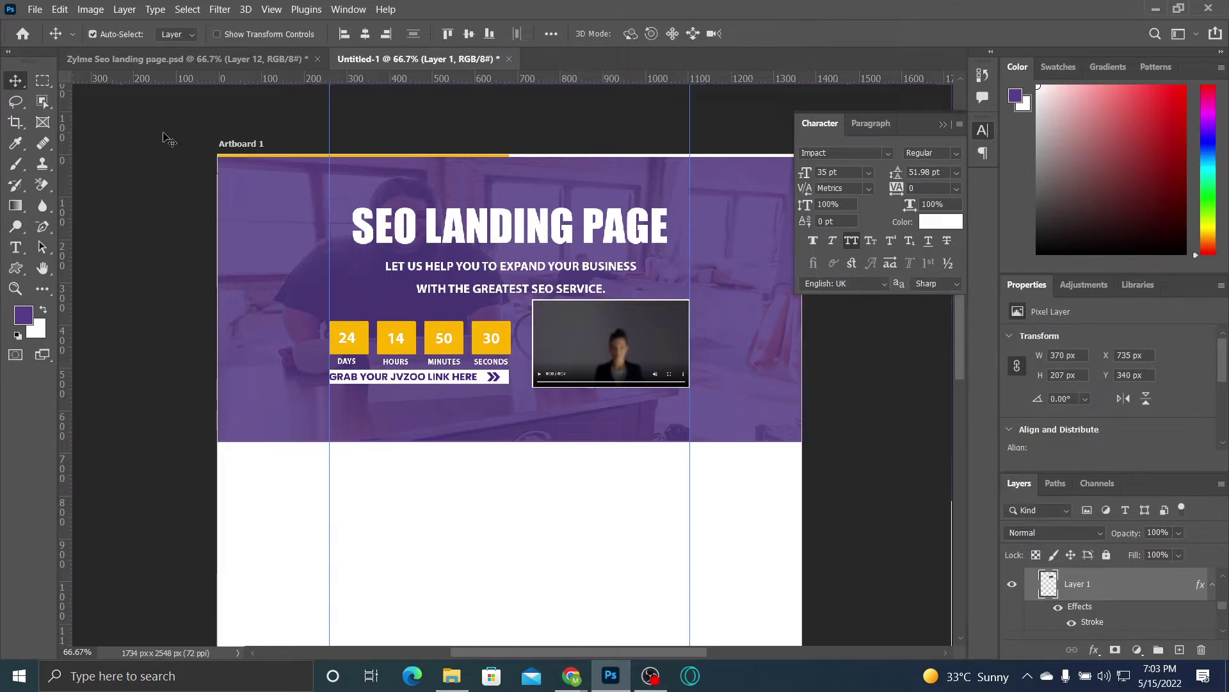
Step: Compare with the original header, and nudge the video thumbnail in Untitled-1 straight down to Y 362 px
left_click(179, 54)
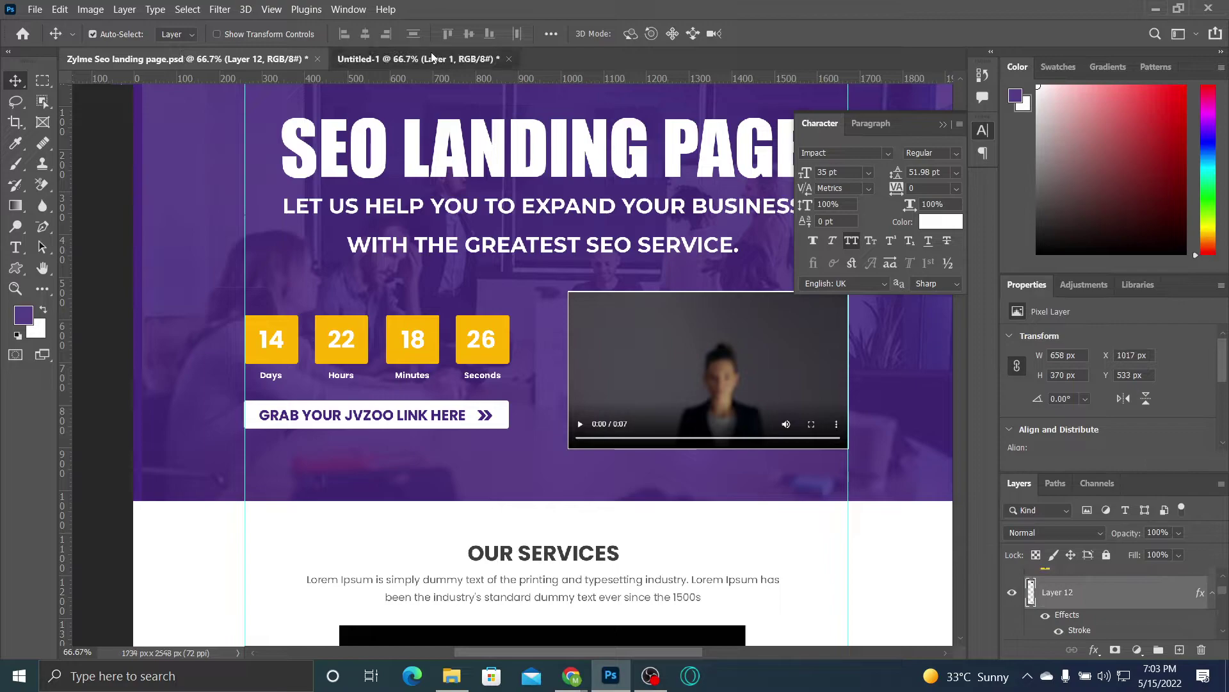
left_click(433, 58)
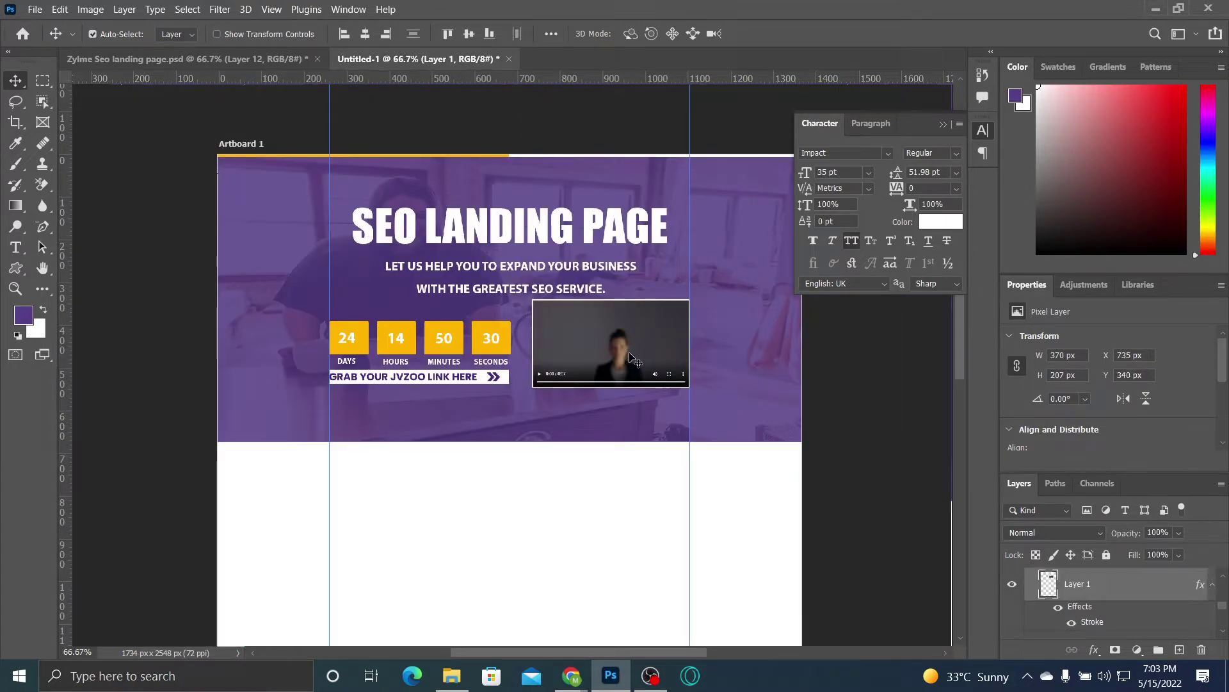
key("Down")
key("Down")
key("Down")
key("Down")
key("Down")
key("Down")
key("Down")
key("Down")
key("Down")
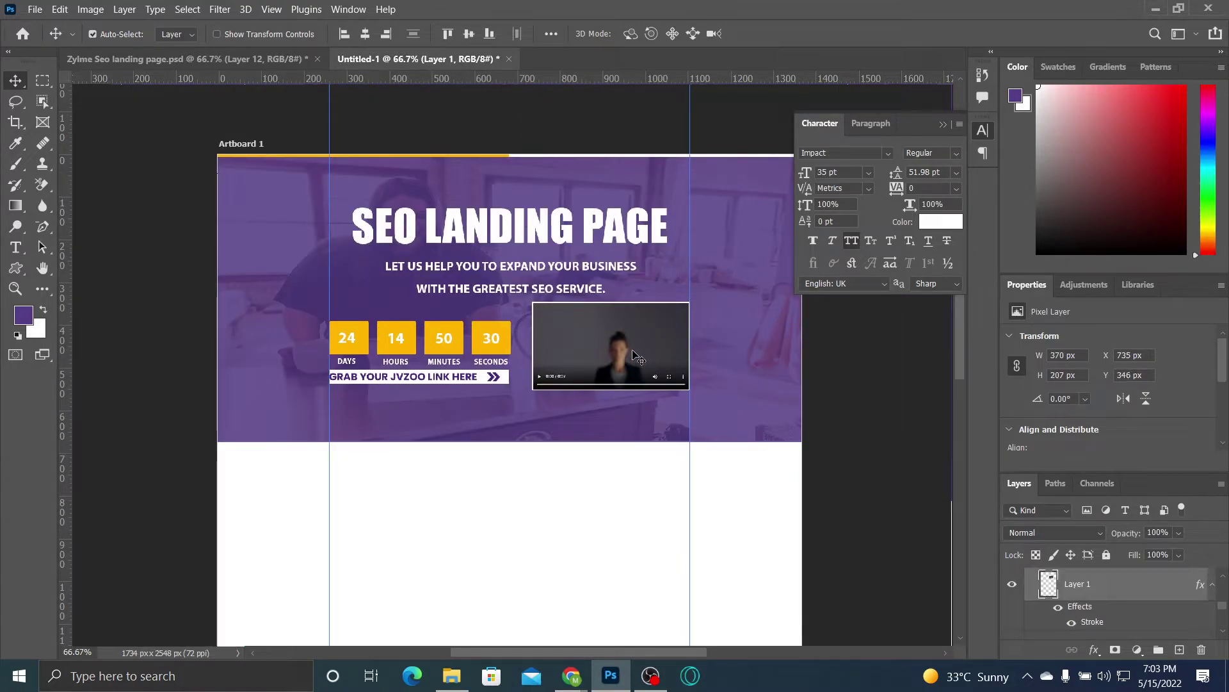
key("Down")
key("Down")
key("Down")
key("Down")
key("Down")
key("Down")
key("Down")
key("Down")
key("Down")
key("Down")
key("Down")
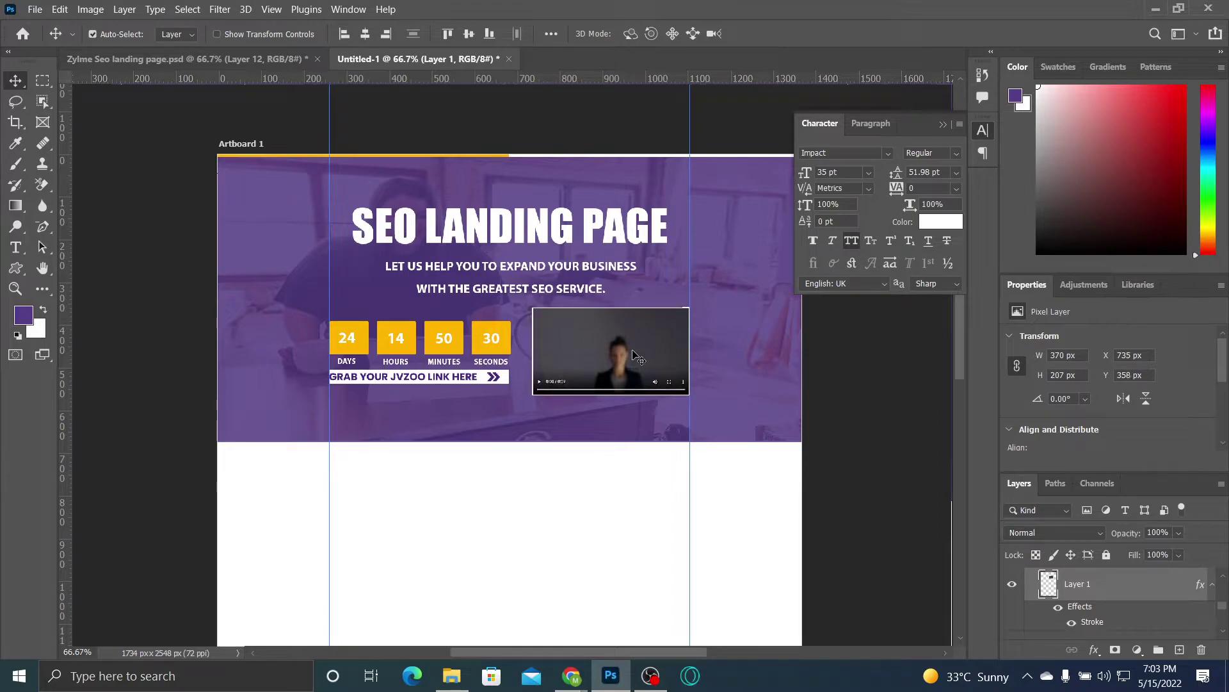
key("Down")
key("Down")
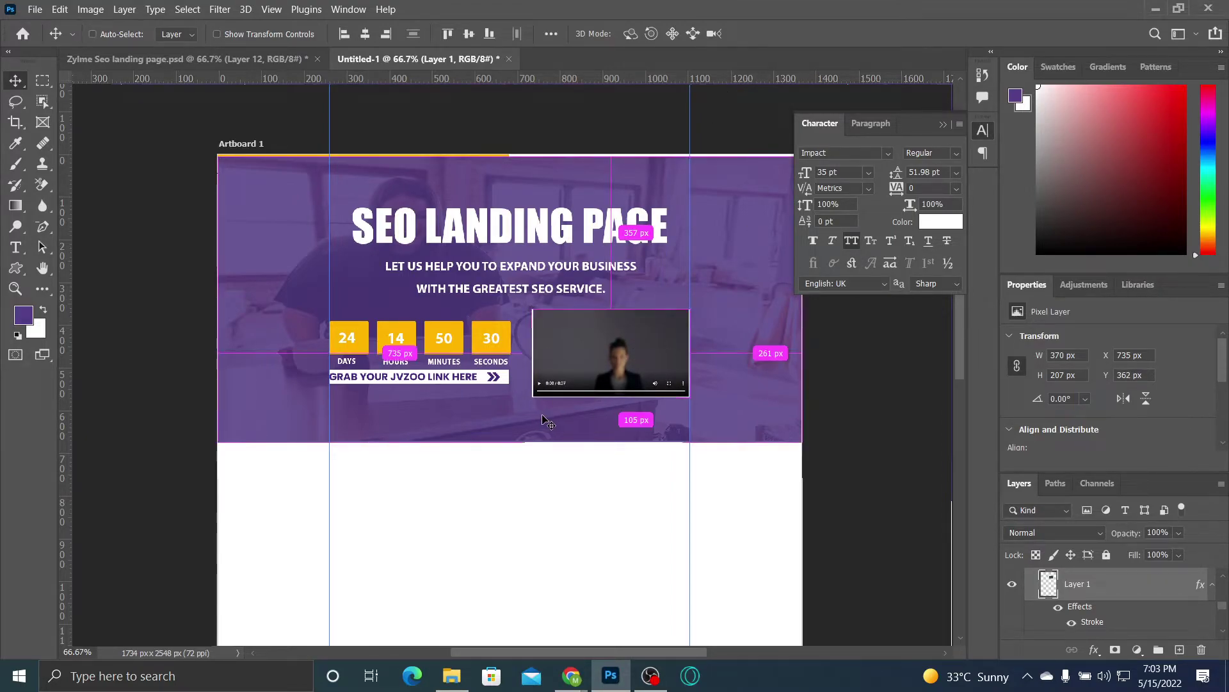
Step: Compare the rebuilt header's spacing with the original's and examine the original's Our Services section, collapsing the Character panel
key("ctrl+plus")
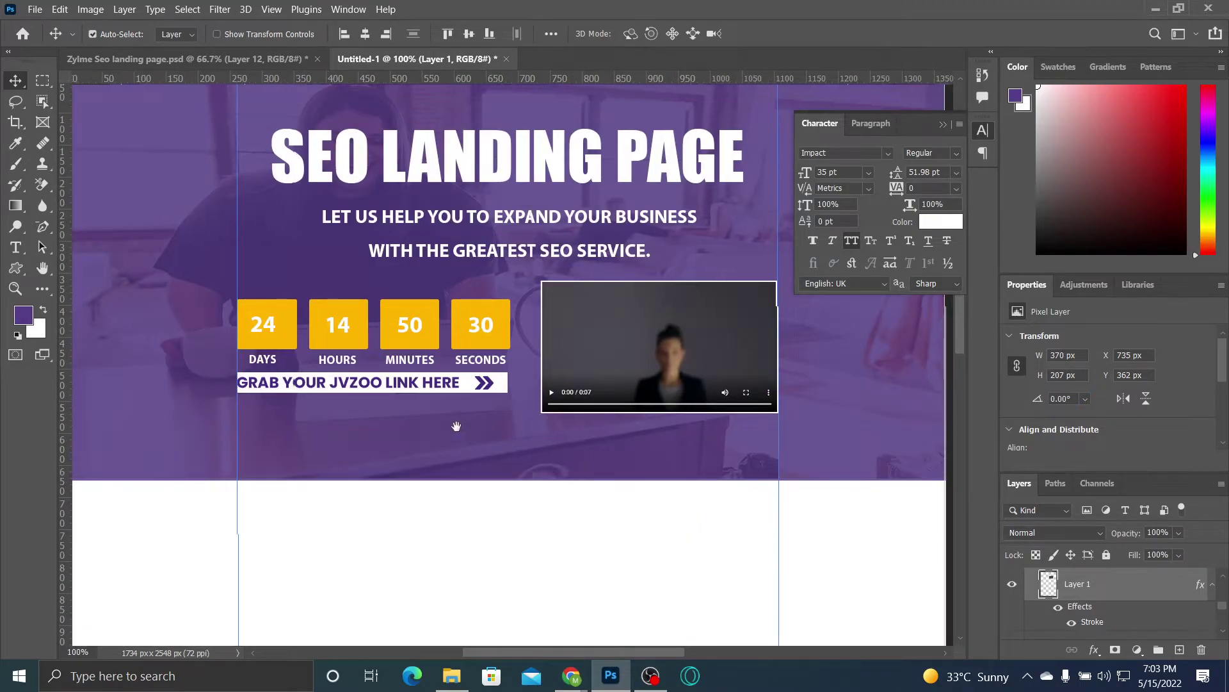
left_click_drag(543, 415, 458, 395)
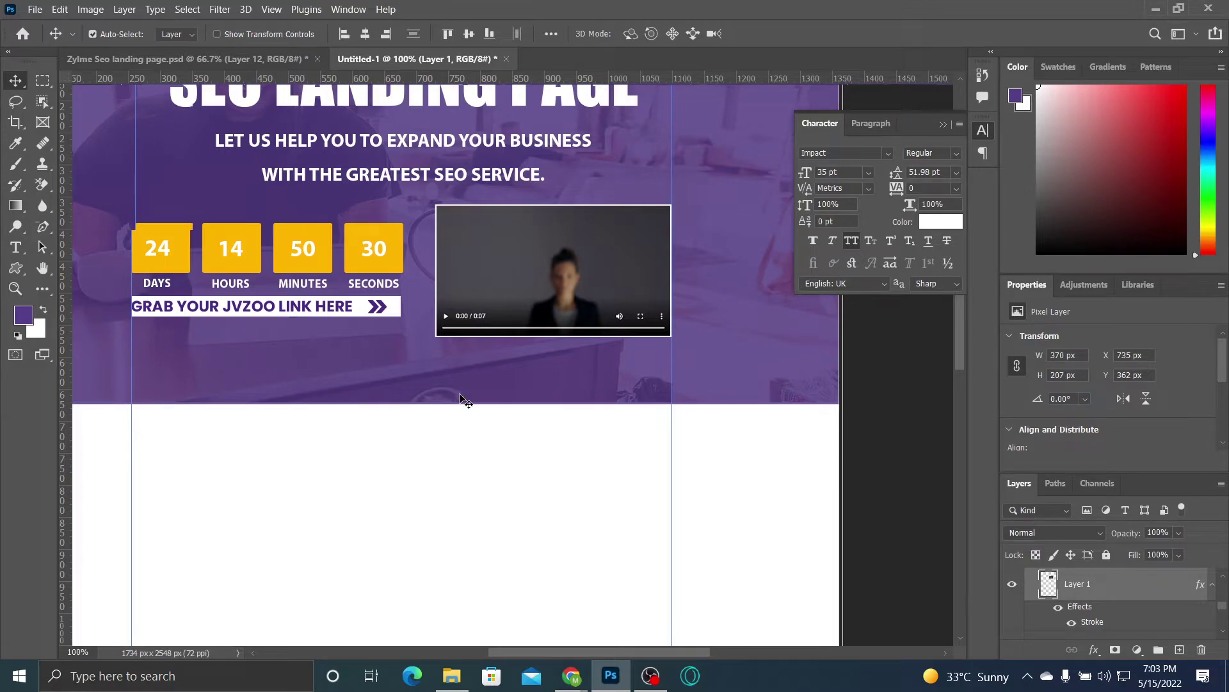
left_click_drag(460, 397, 464, 398)
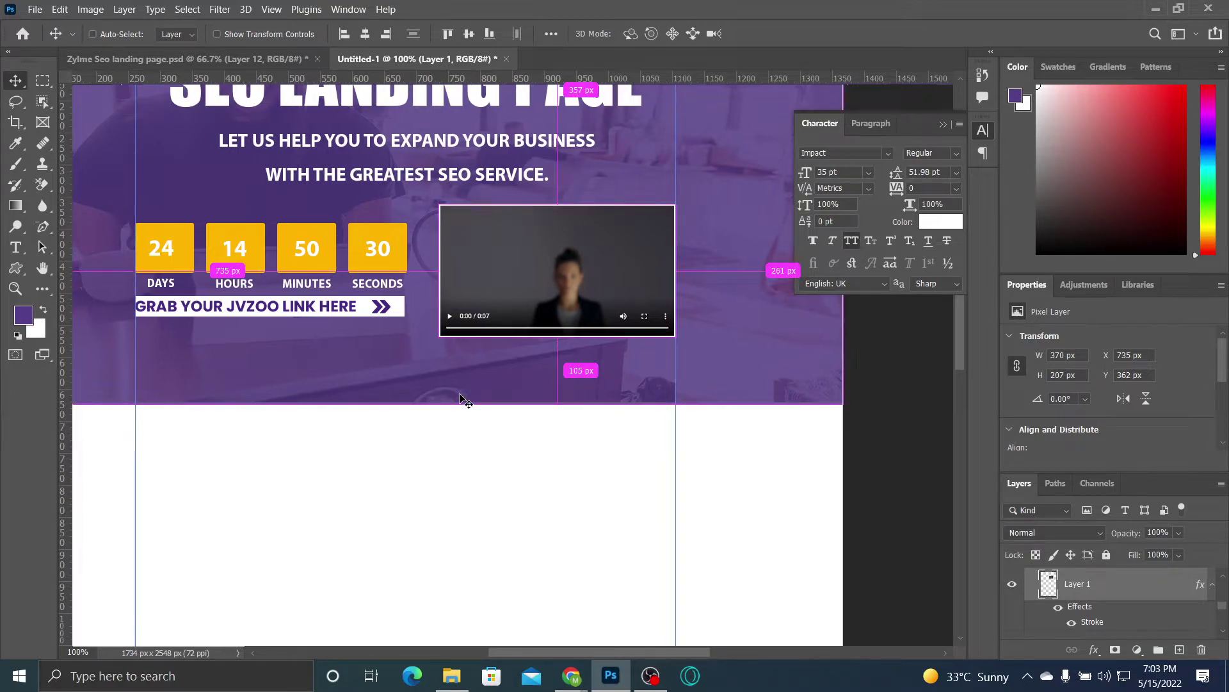
left_click(253, 59)
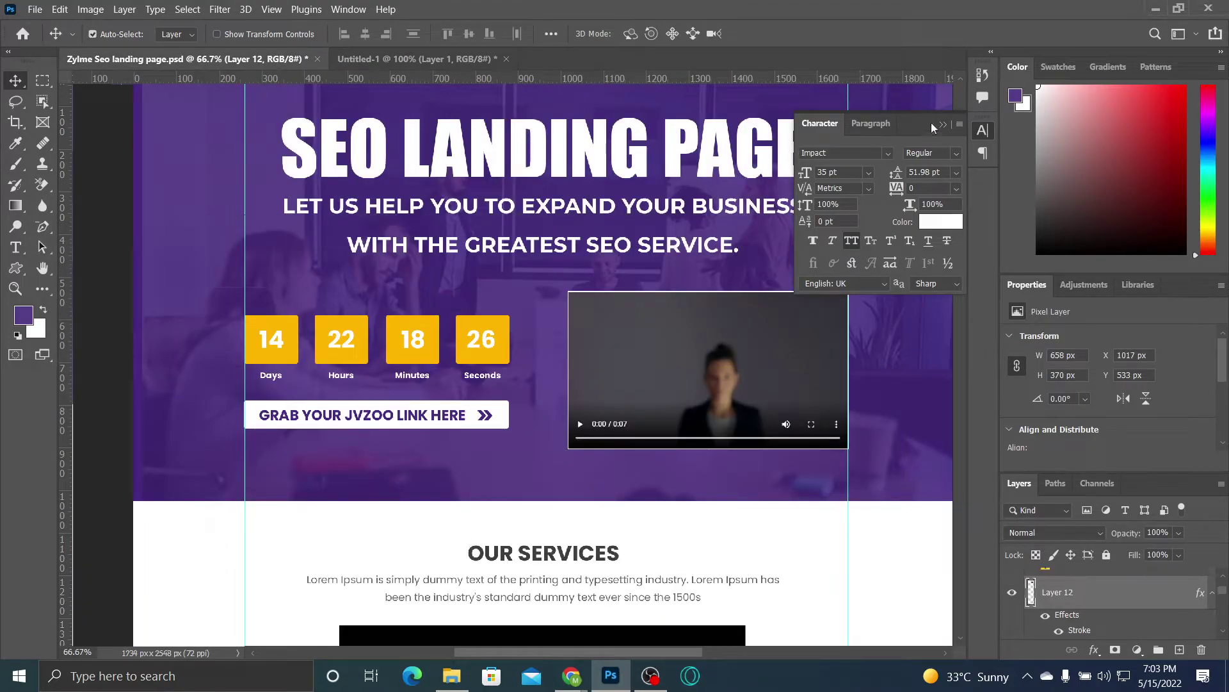
left_click(944, 124)
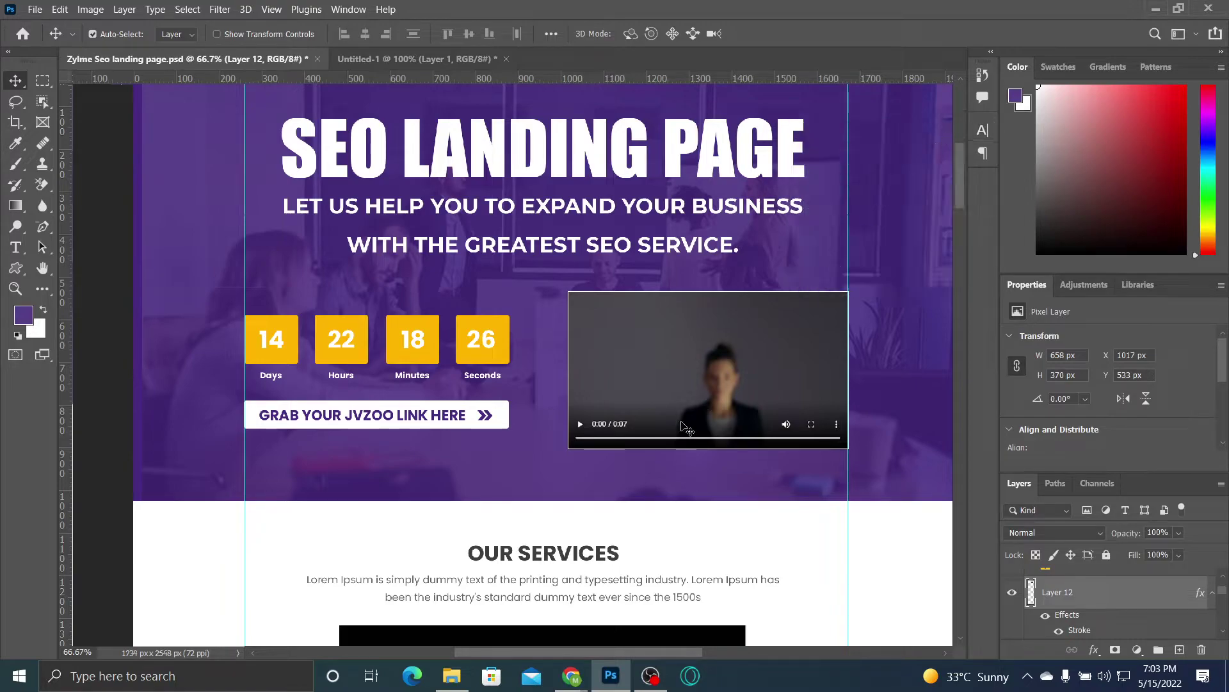
left_click_drag(628, 419, 591, 208)
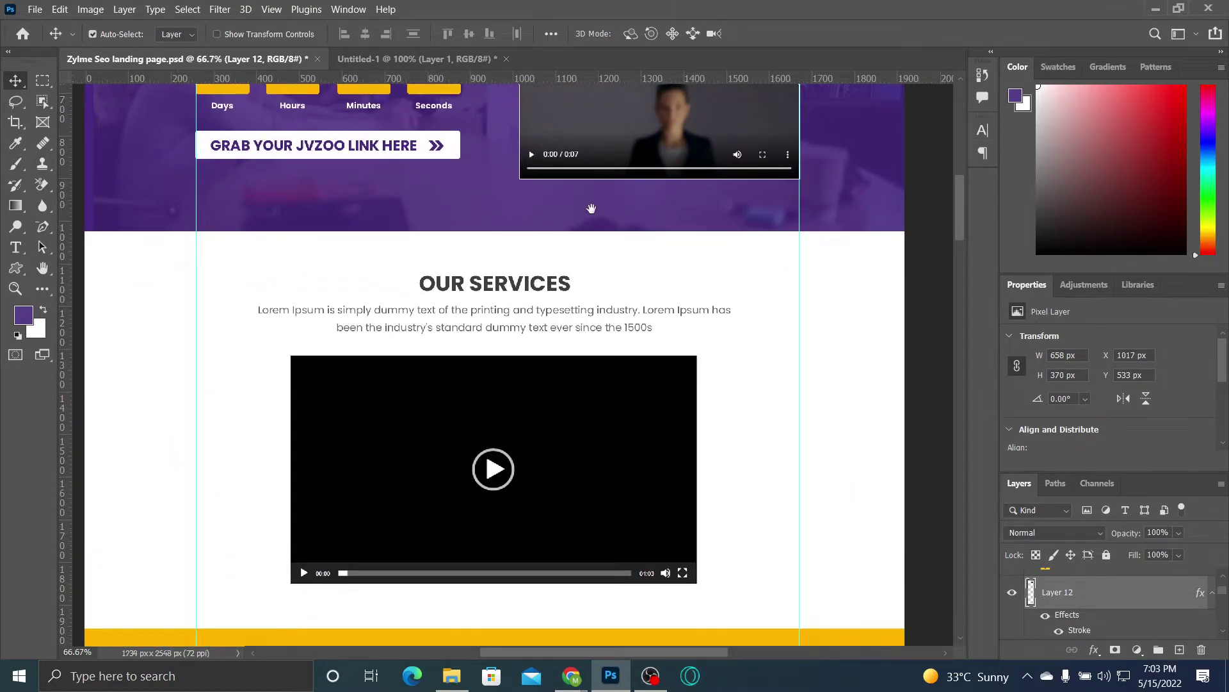
left_click_drag(516, 206, 521, 550)
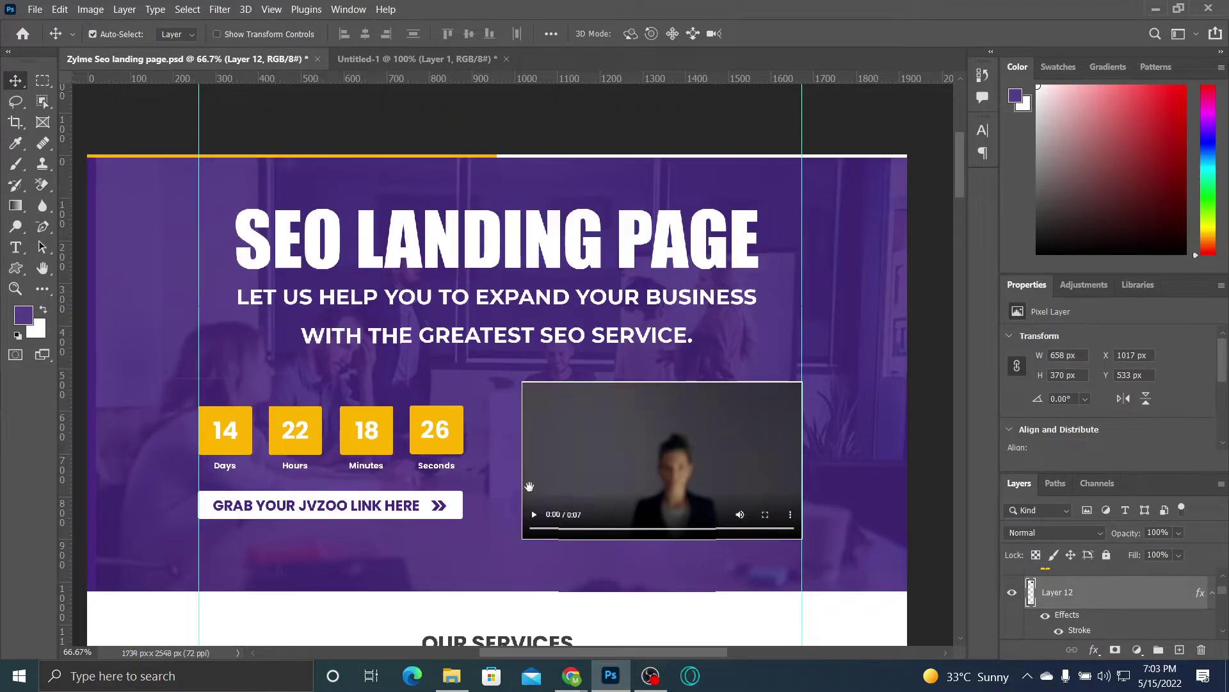
scroll(530, 230, "down", 8)
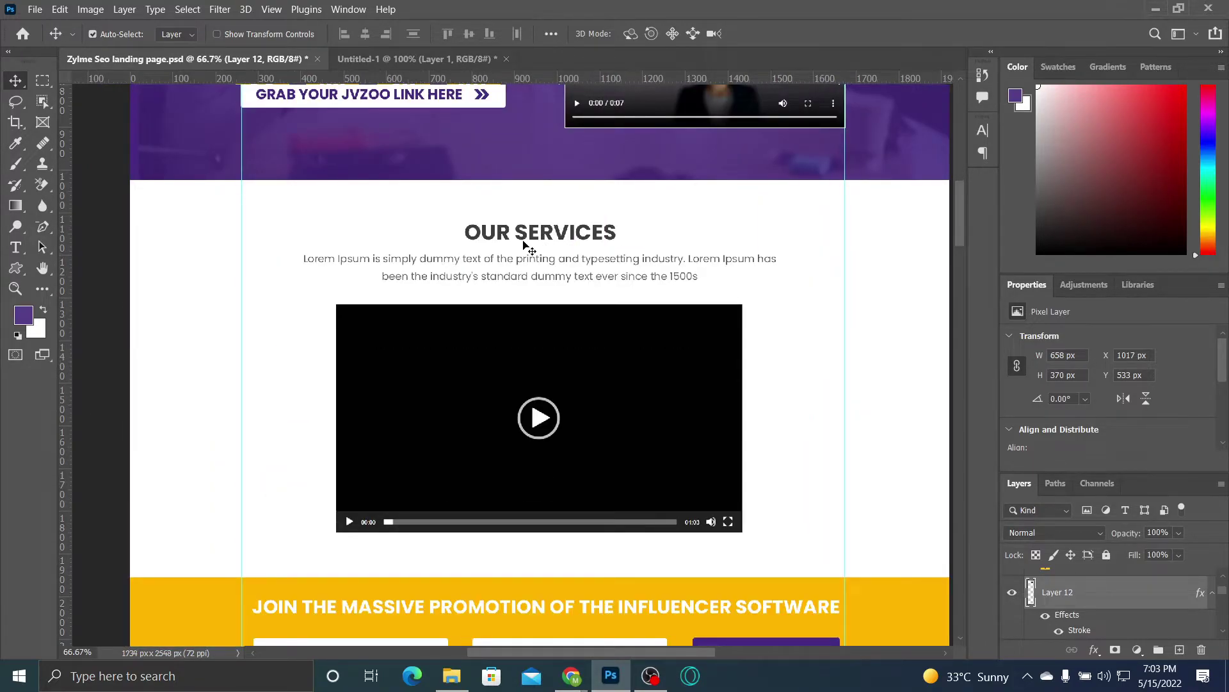
Step: Select the Our Services heading, its Lorem Ipsum paragraph and the black video player in the original for transfer to Untitled-1
left_click(501, 237)
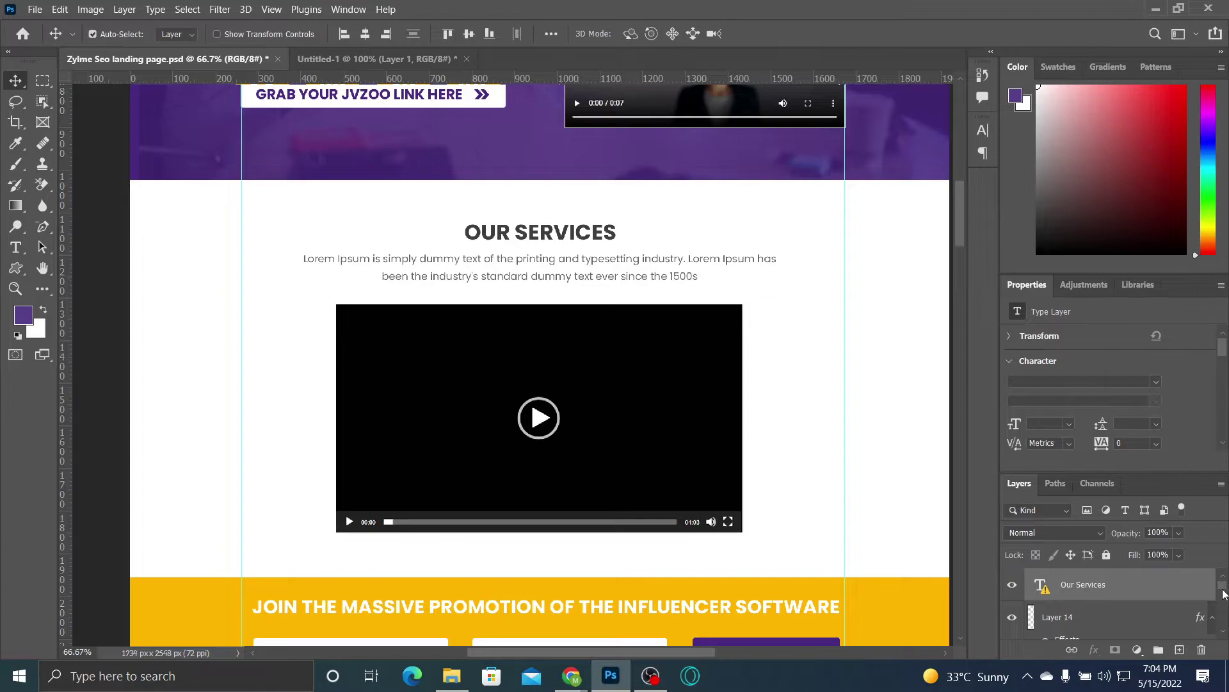
scroll(1223, 593, "down", 3)
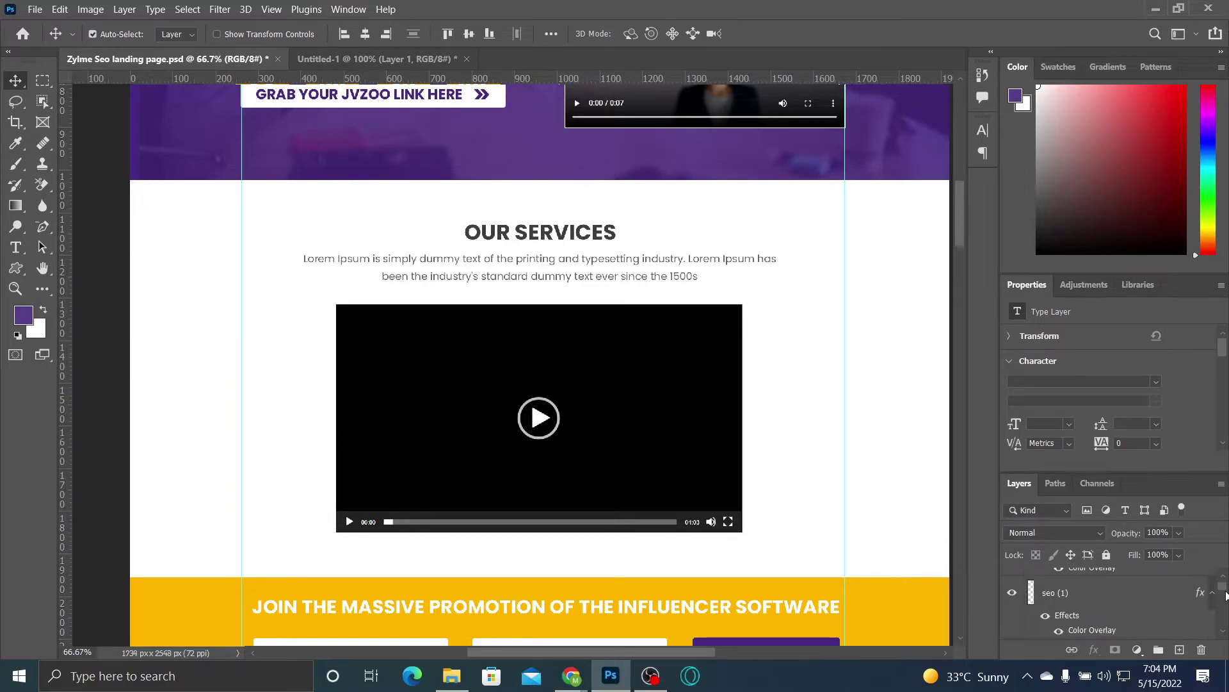
scroll(1225, 595, "up", 3)
key("ctrl")
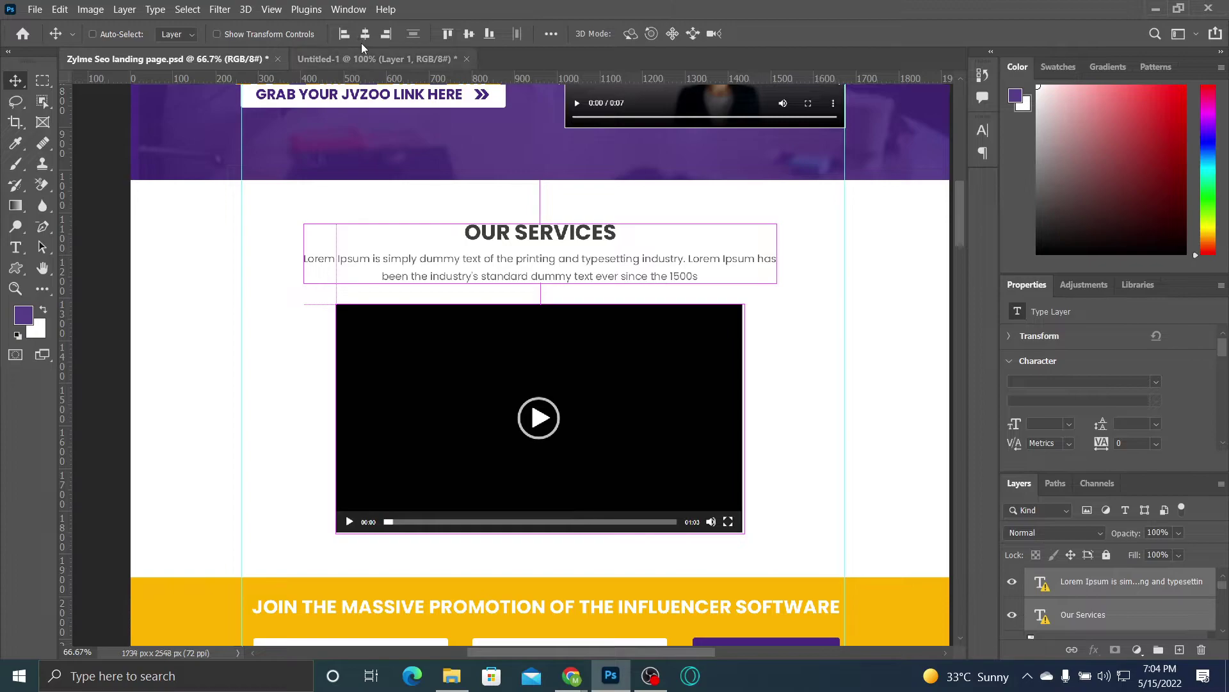
left_click(358, 54)
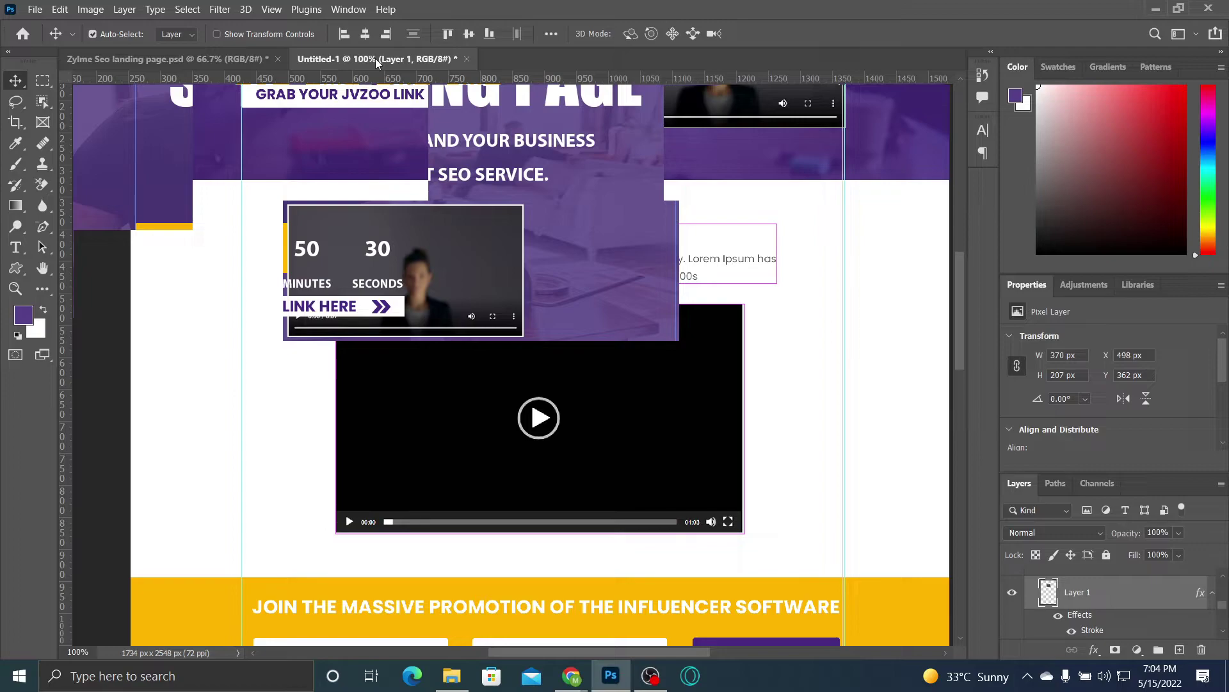
left_click(265, 59)
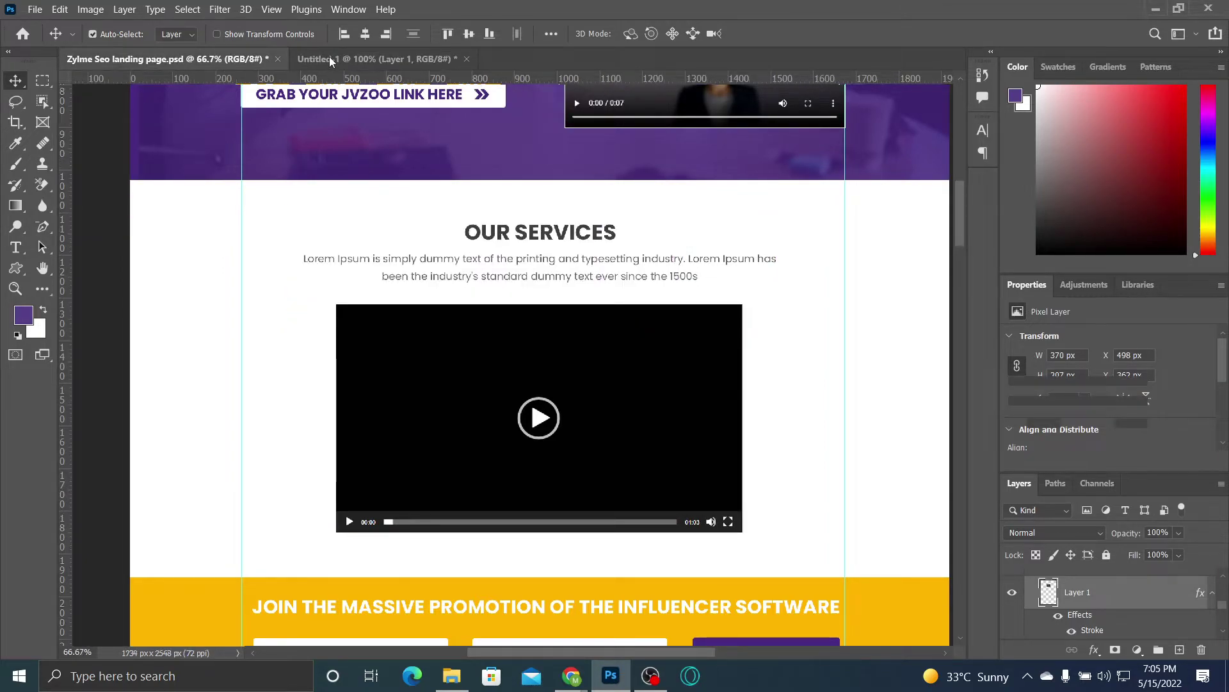
Step: In the Untitled-1 document, move the video thumbnail beside the countdown boxes to about X 737 px, Y 366 px, against the second vertical guide
left_click(329, 59)
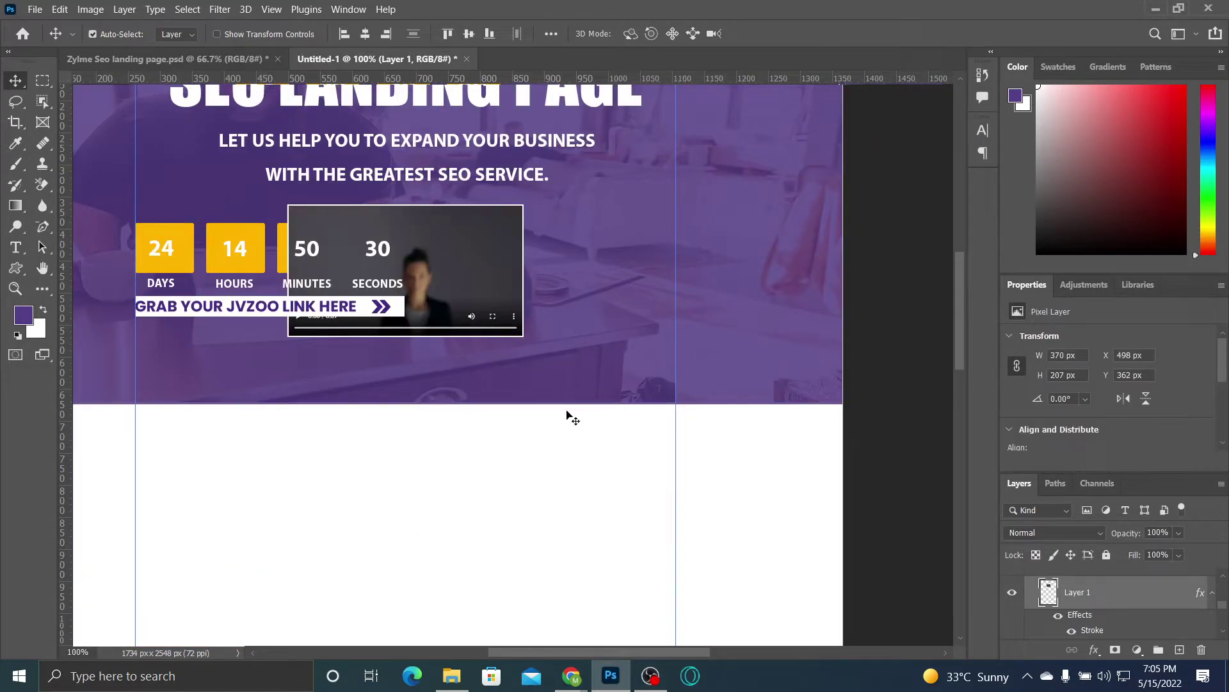
left_click_drag(541, 460, 628, 433)
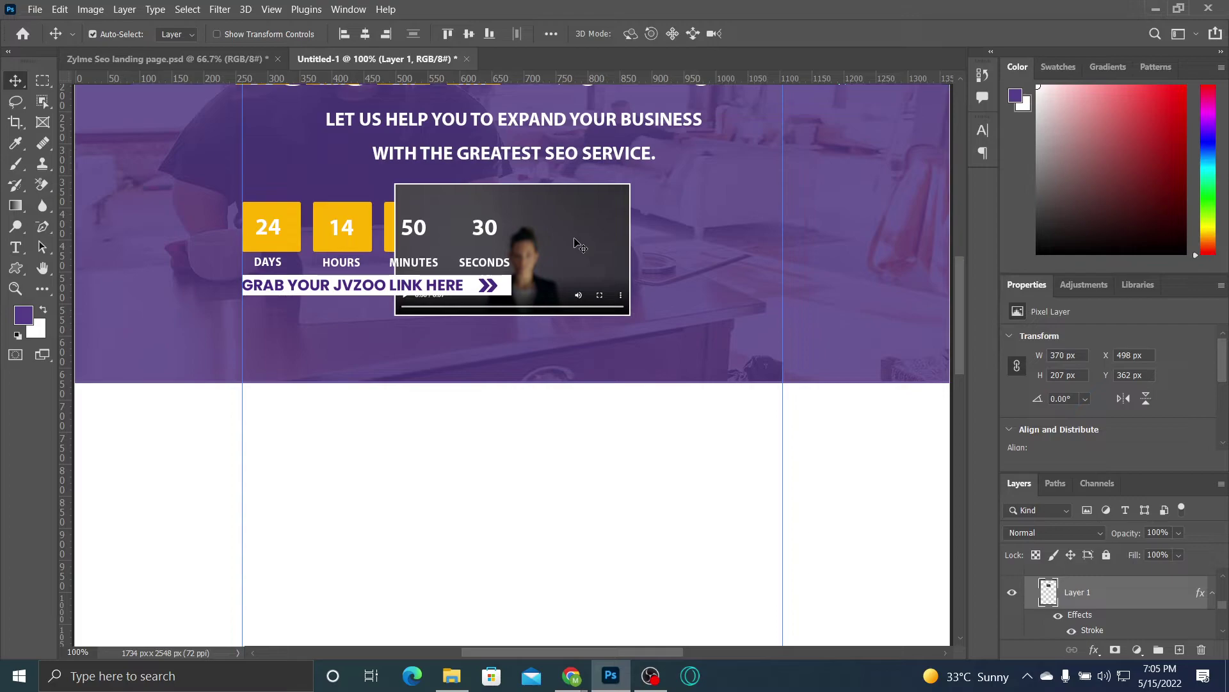
key("Right")
key("Right")
key("Right")
key("Right")
key("Right")
key("Right")
key("Right")
key("Right")
key("Right")
key("Right")
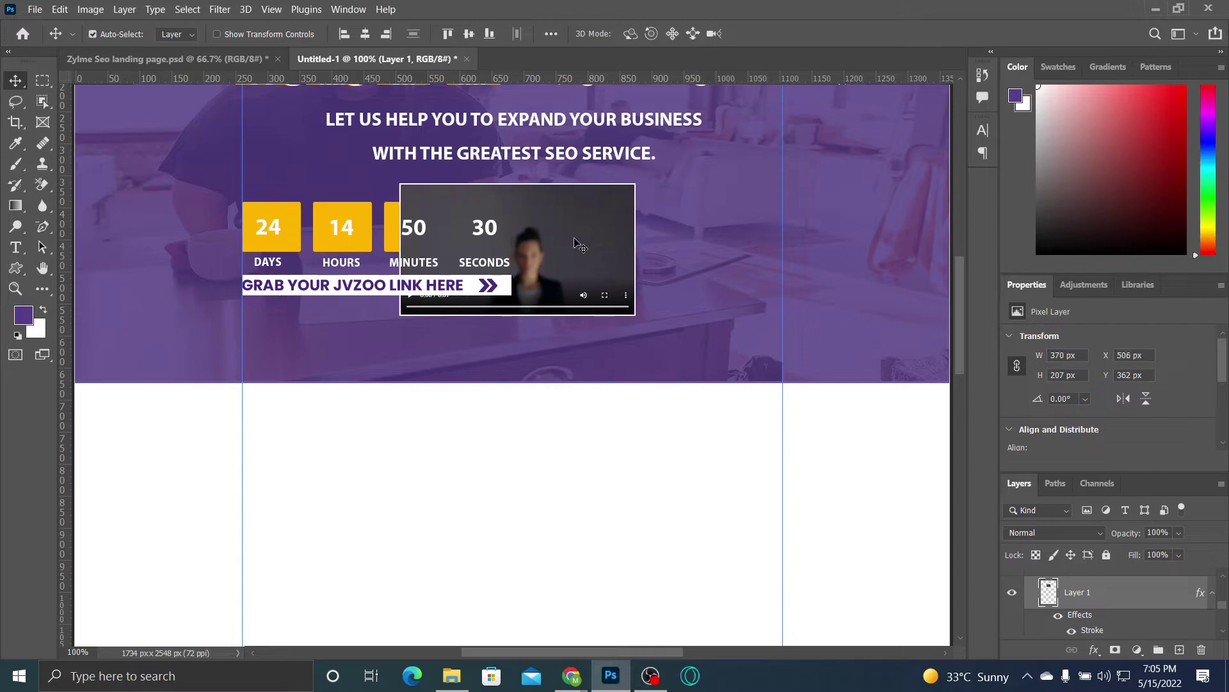
left_click_drag(581, 246, 721, 248)
Step: Paste the copied "Our Services" heading and its Lorem Ipsum paragraph into the white area below the purple banner
left_click(473, 384)
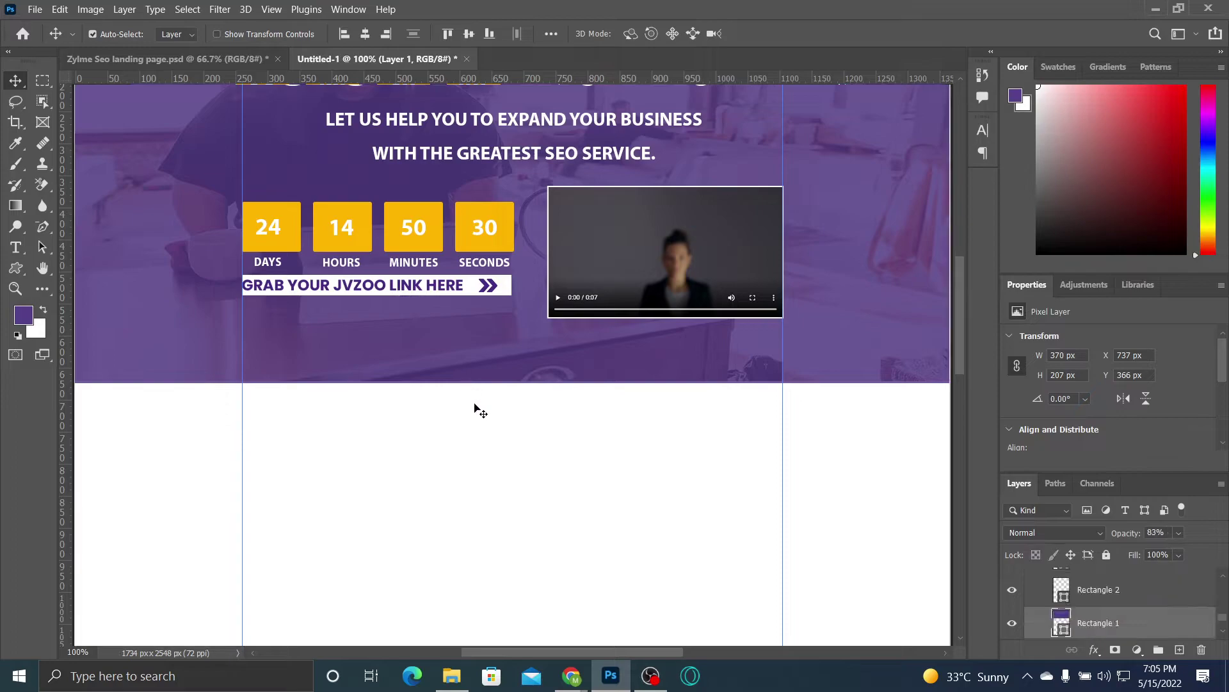
scroll(489, 260, "down", 5)
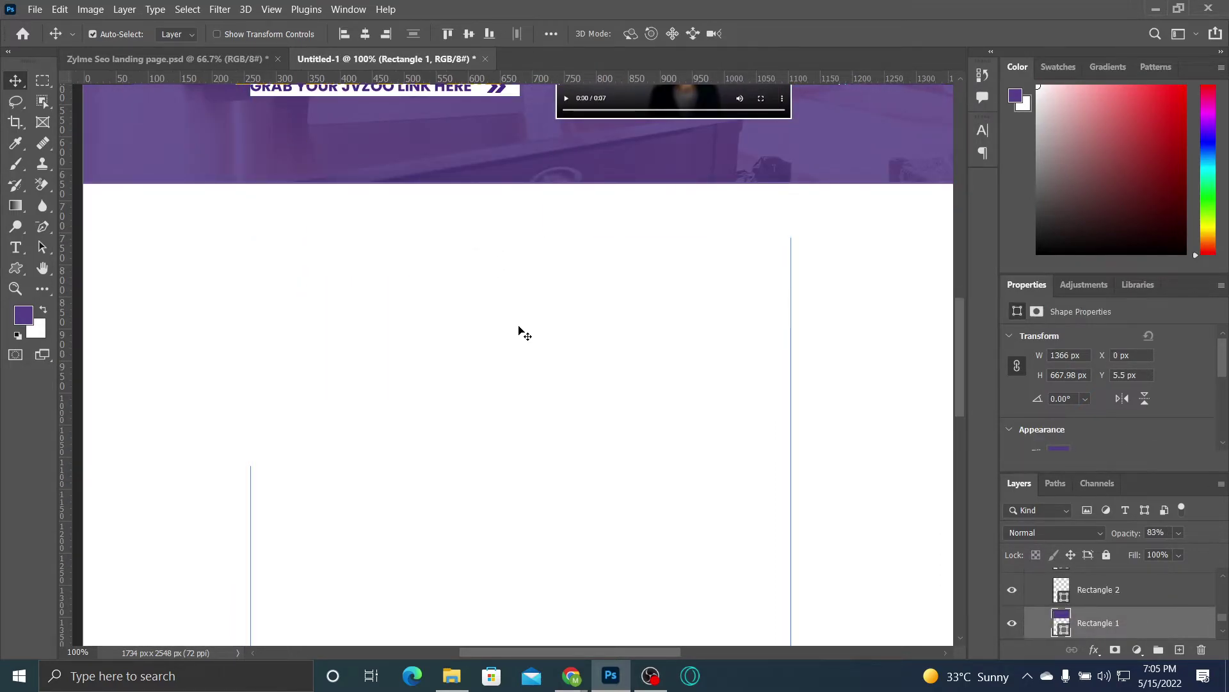
left_click(523, 333)
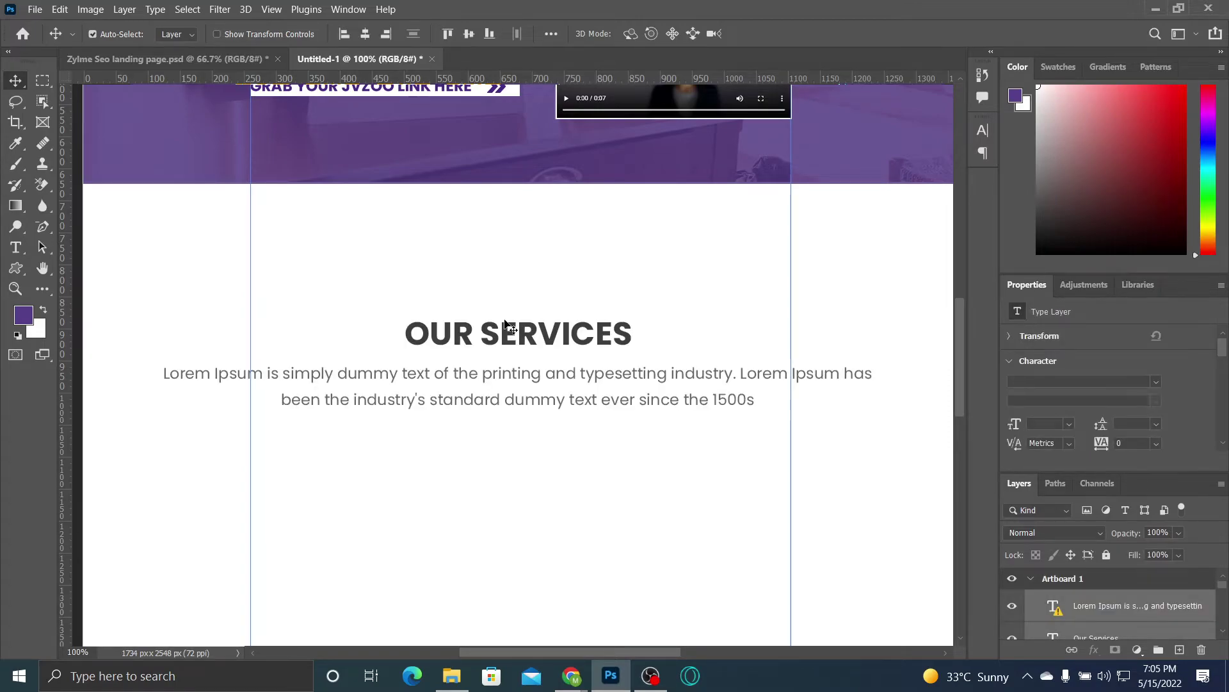
Step: Scale the "Our Services" heading and paragraph to about 76% and place them between the guides just below the banner
left_click(506, 326)
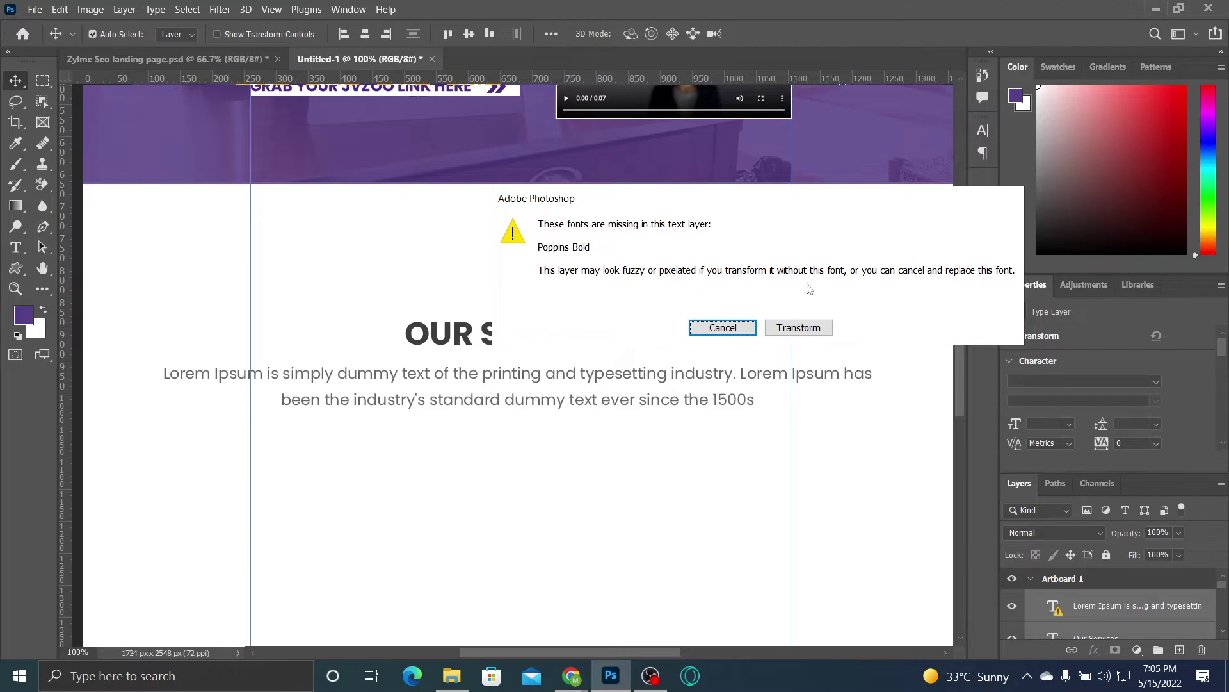
left_click(805, 331)
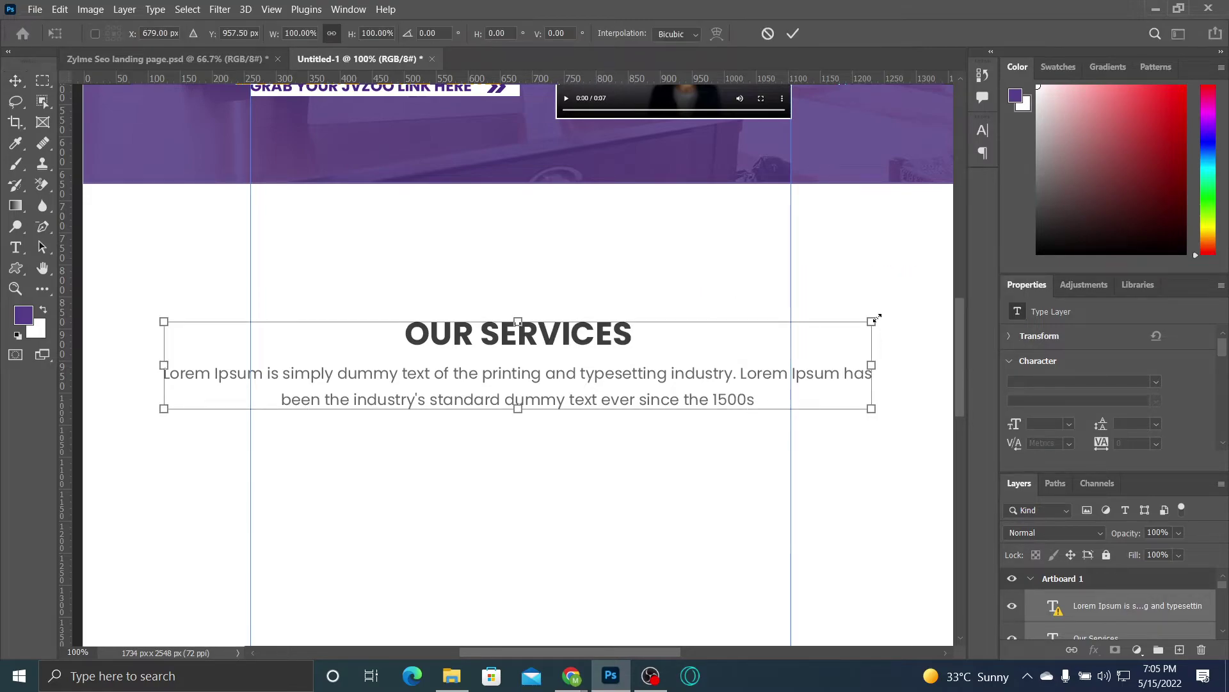
left_click_drag(871, 321, 763, 335)
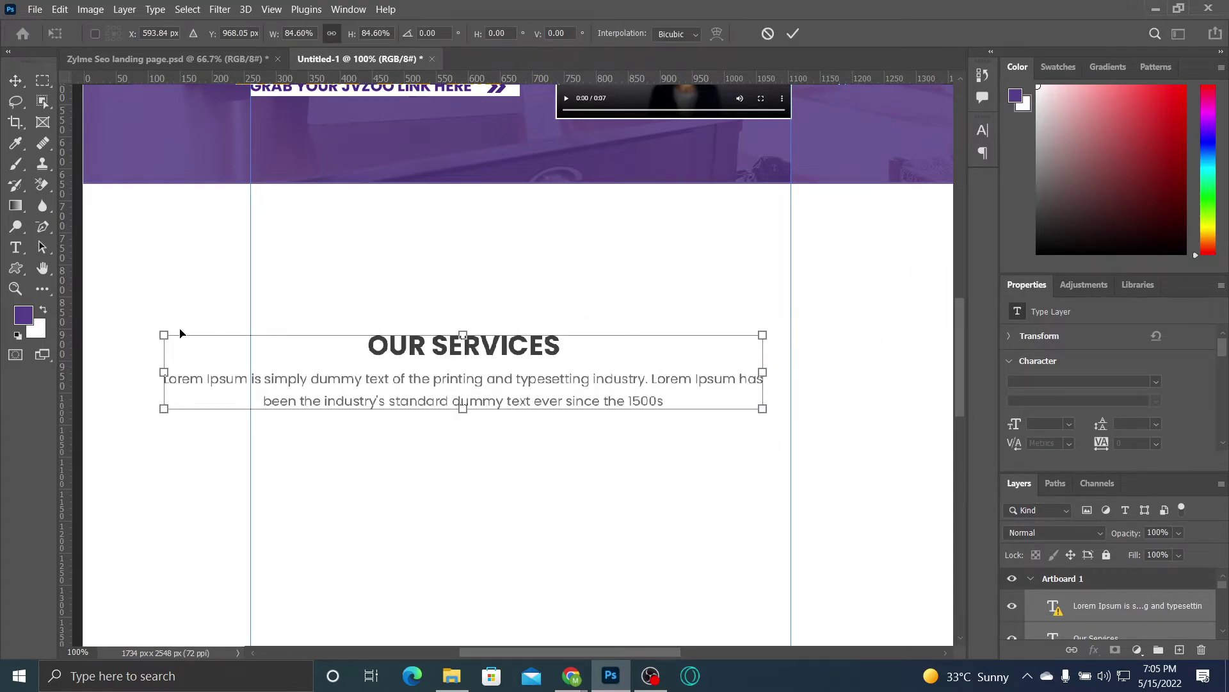
left_click_drag(158, 334, 249, 360)
left_click_drag(768, 348, 789, 331)
left_click_drag(547, 383, 543, 284)
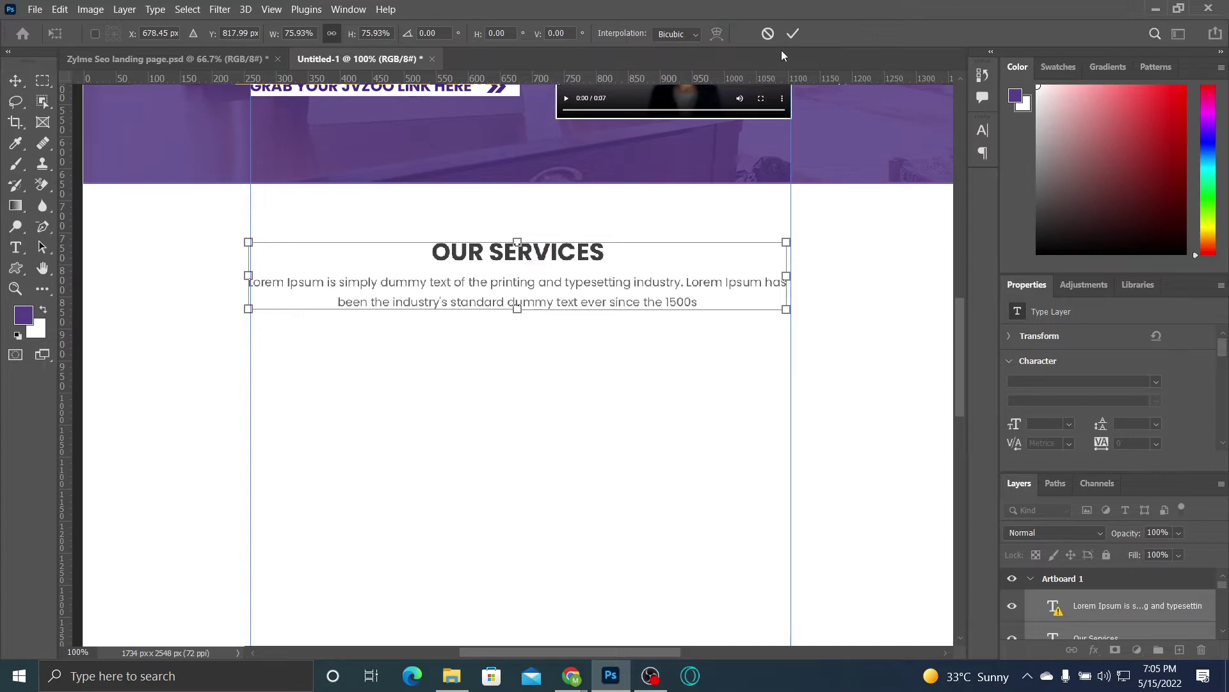
Step: Compare the text with the Zylme Seo landing page.psd, then scale the heading and paragraph in Untitled-1 by a further 73%
left_click(174, 58)
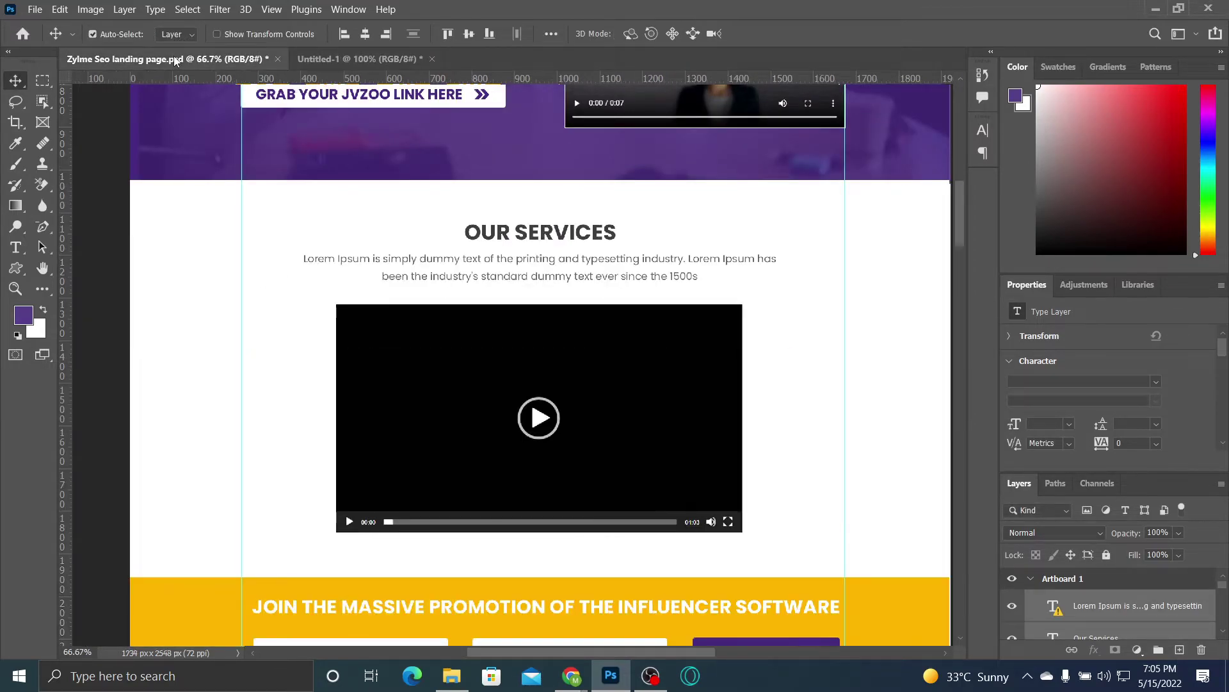
left_click(335, 59)
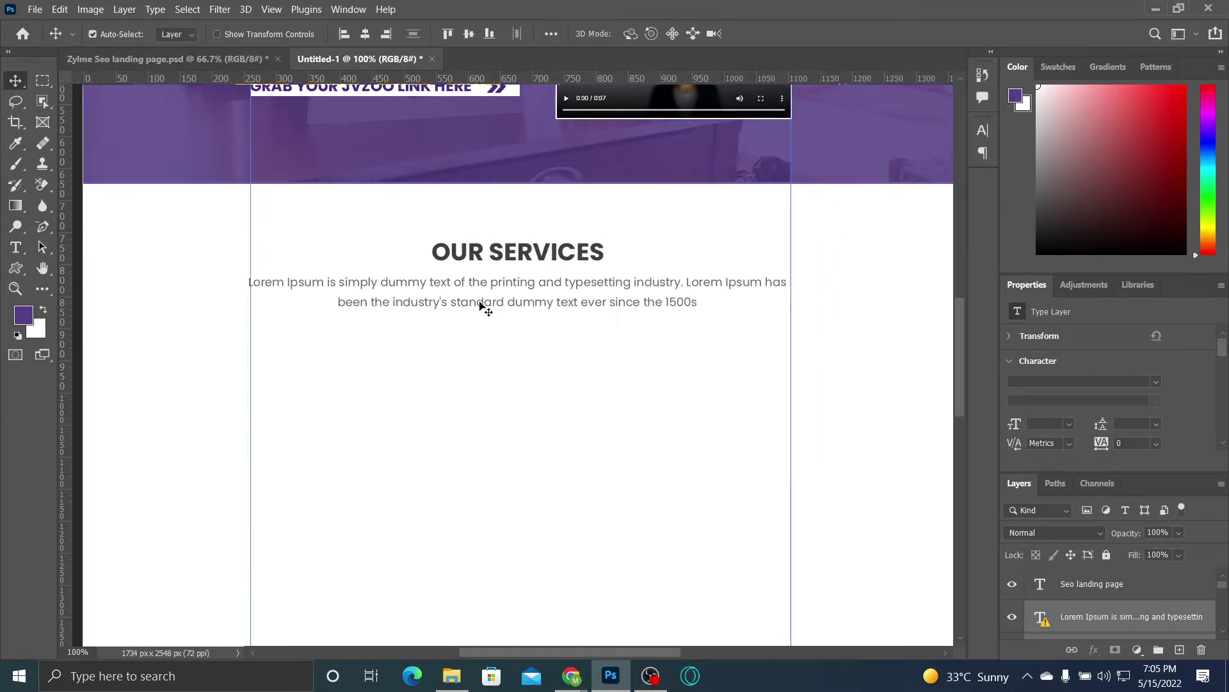
key("ctrl+t")
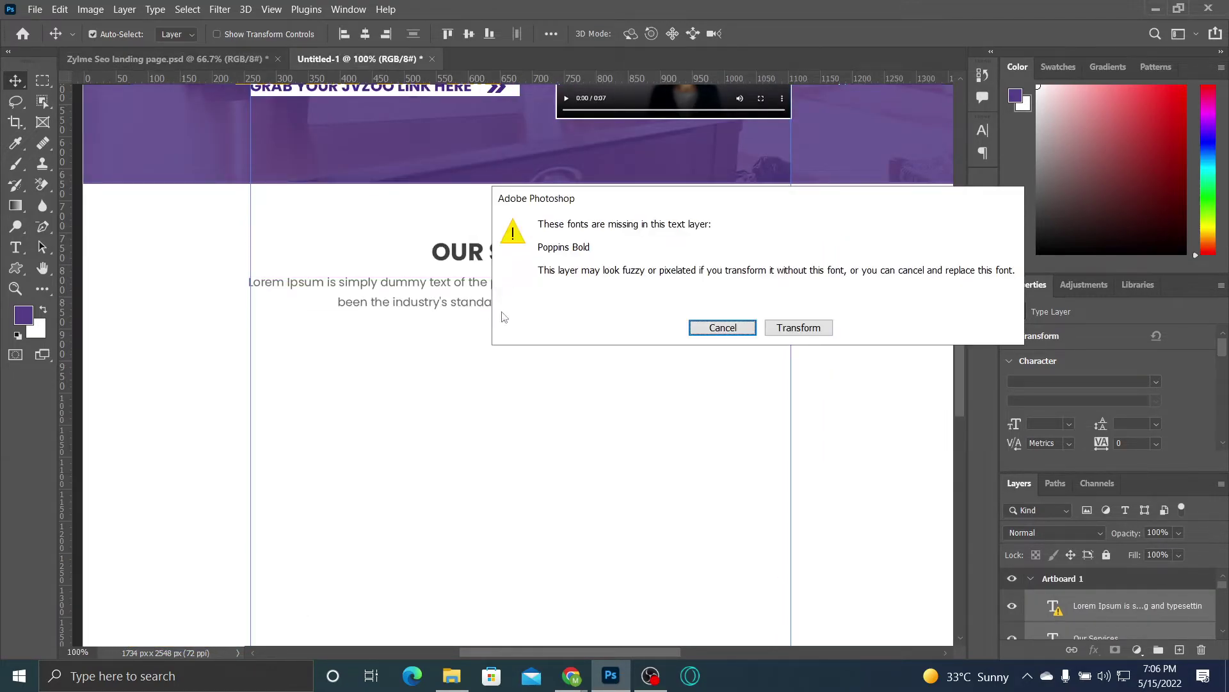
left_click(832, 340)
left_click_drag(517, 306, 525, 292)
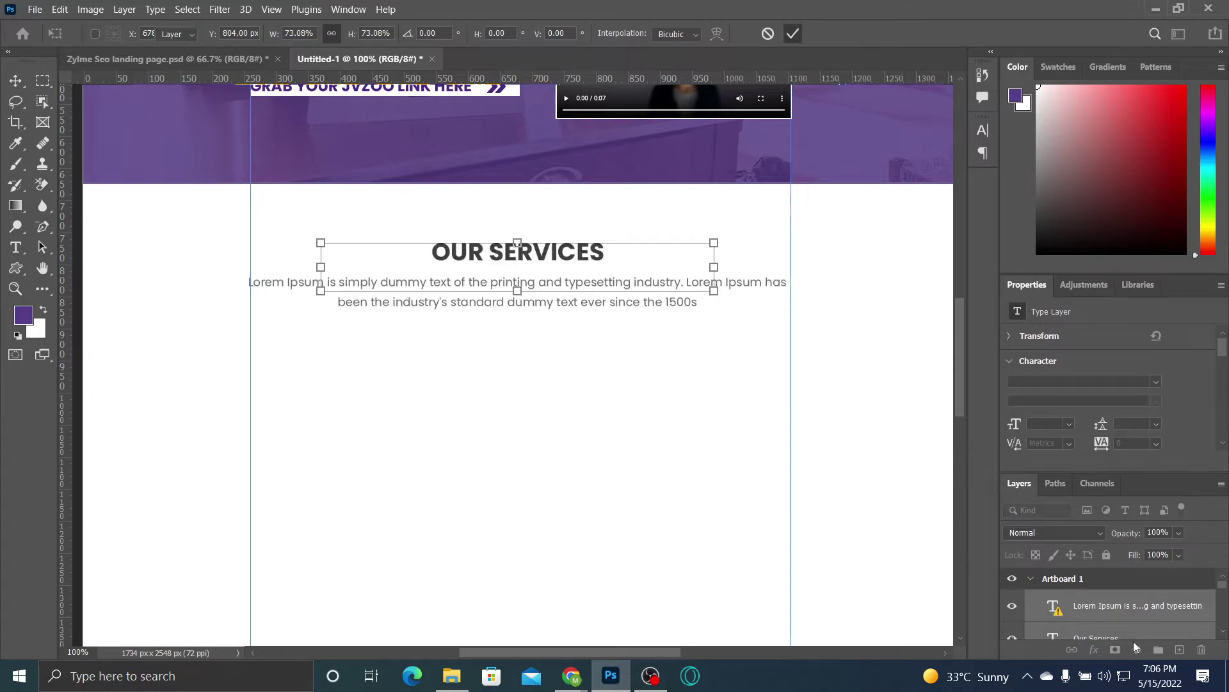
key("Return")
scroll(1223, 595, "down", 2)
mouse_move(1222, 591)
left_mouse_down()
mouse_move(1225, 600)
mouse_move(1227, 590)
left_mouse_up()
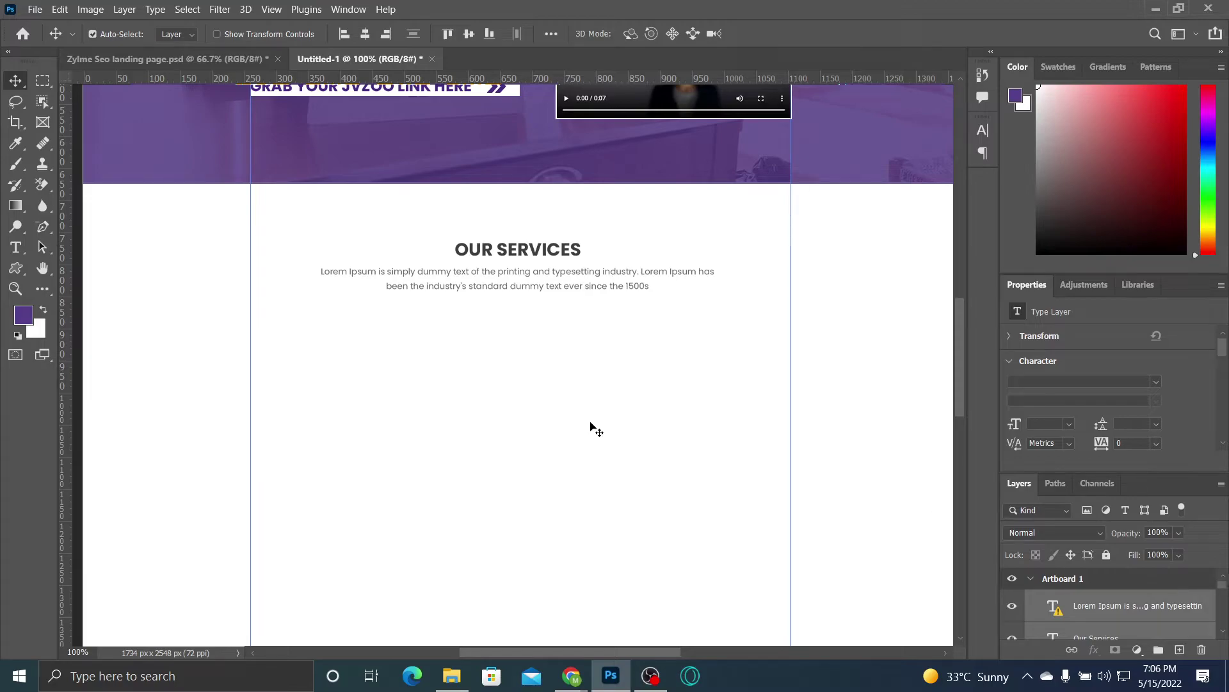
Step: Copy the black video player from Zylme Seo landing page.psd into Untitled-1 and centre it below the "Our Services" text
left_click(210, 60)
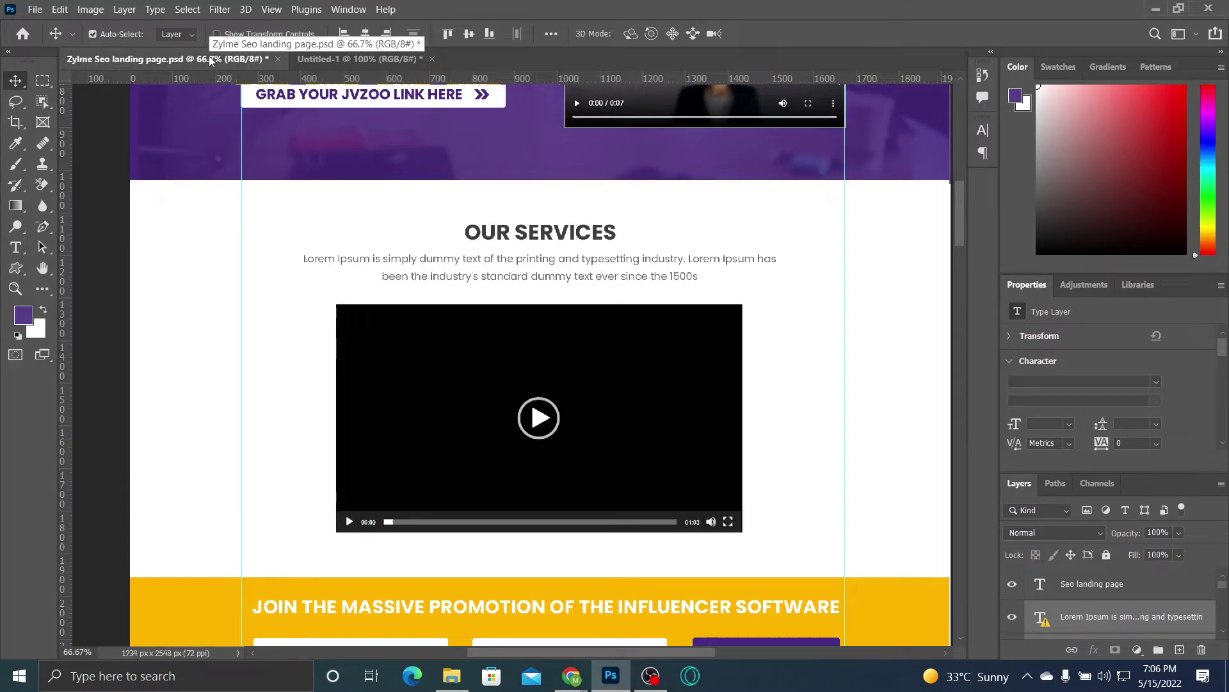
left_click(305, 59)
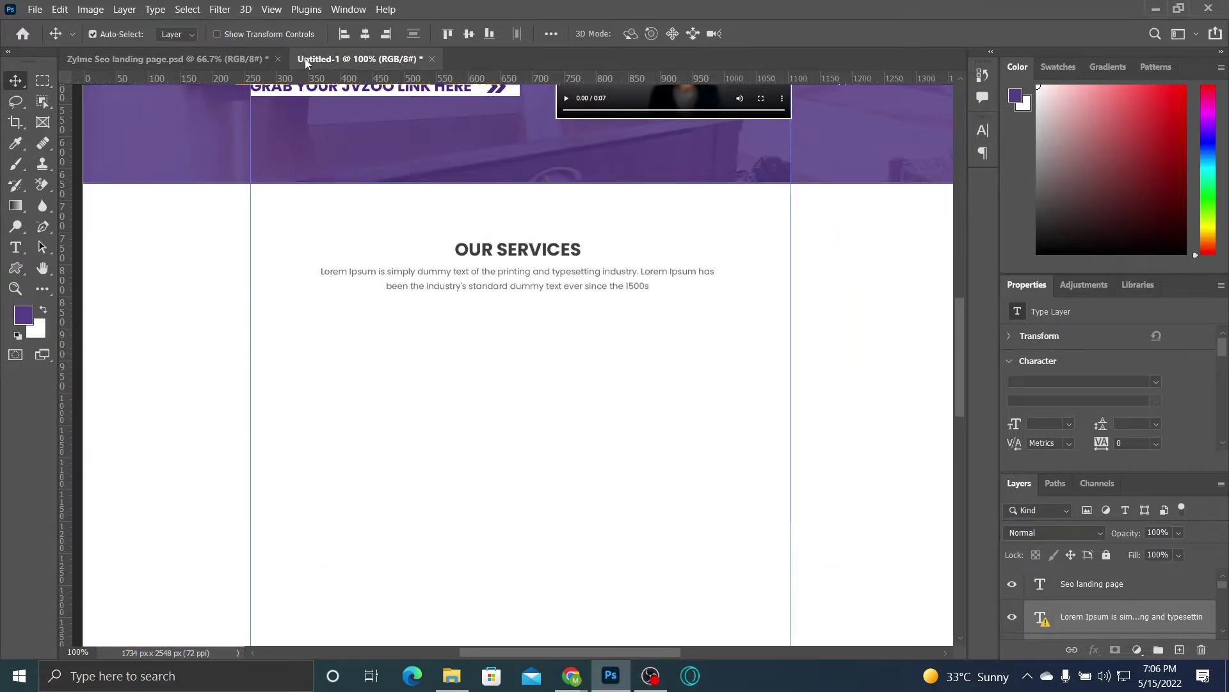
left_click(245, 58)
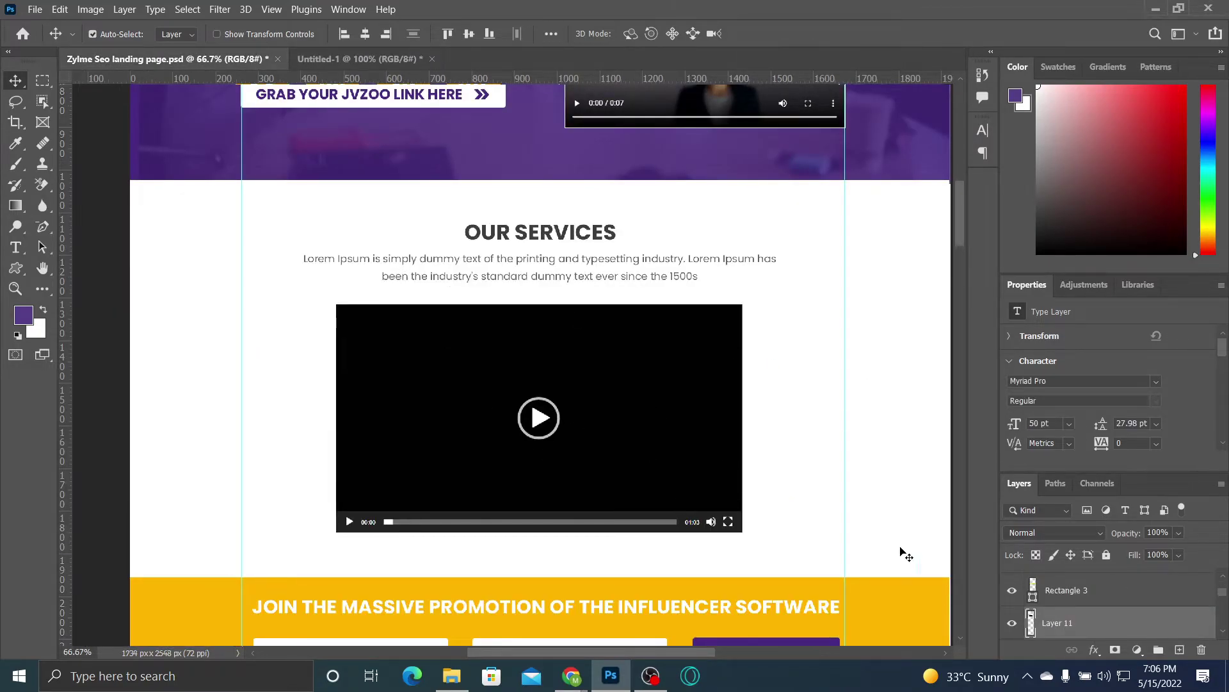
mouse_move(1225, 596)
left_mouse_down()
mouse_move(1227, 585)
mouse_move(1226, 596)
left_mouse_up()
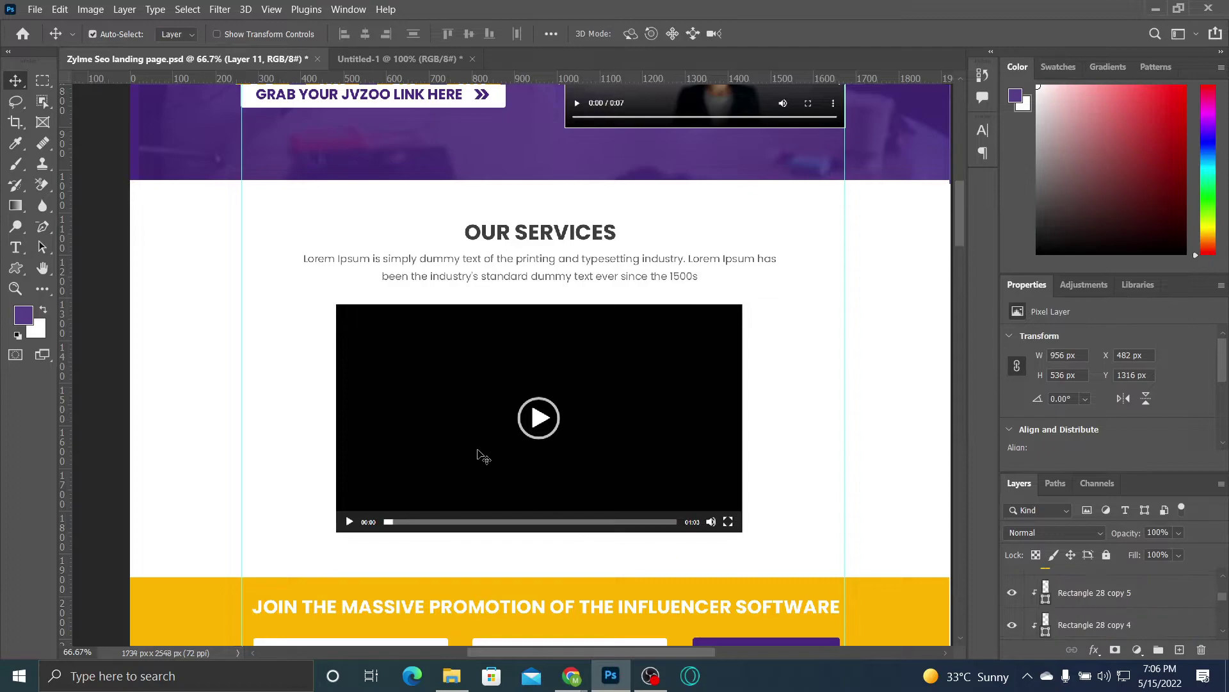
left_click(625, 467)
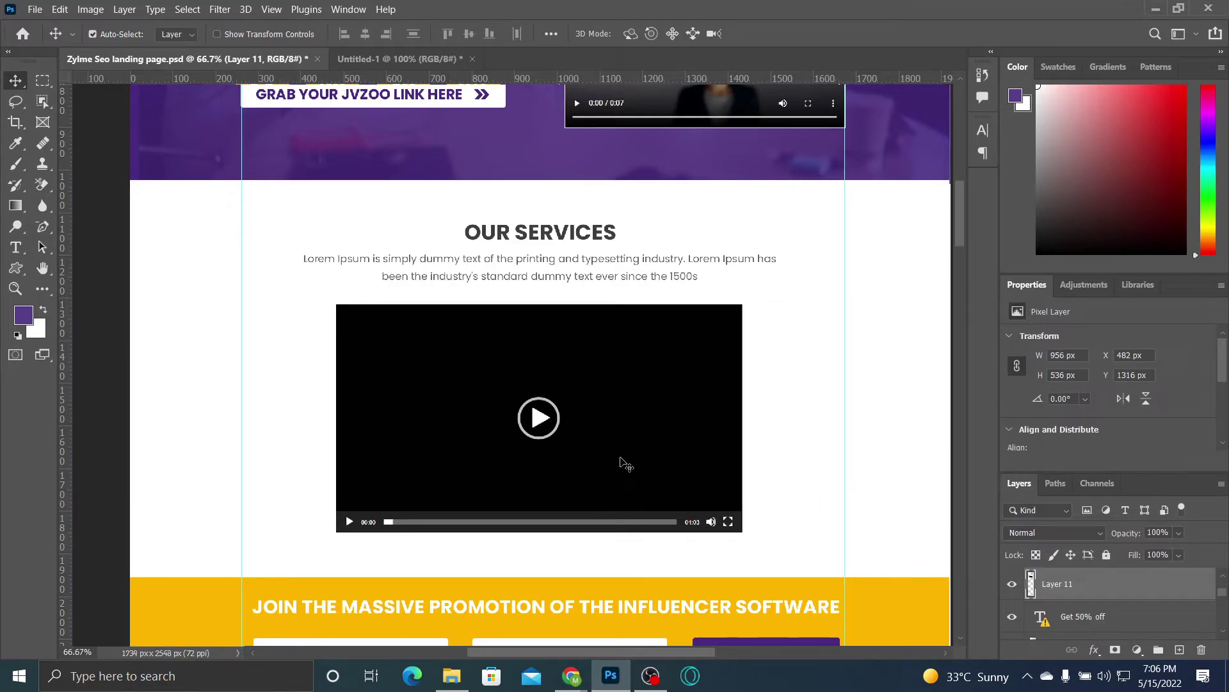
left_click(452, 61)
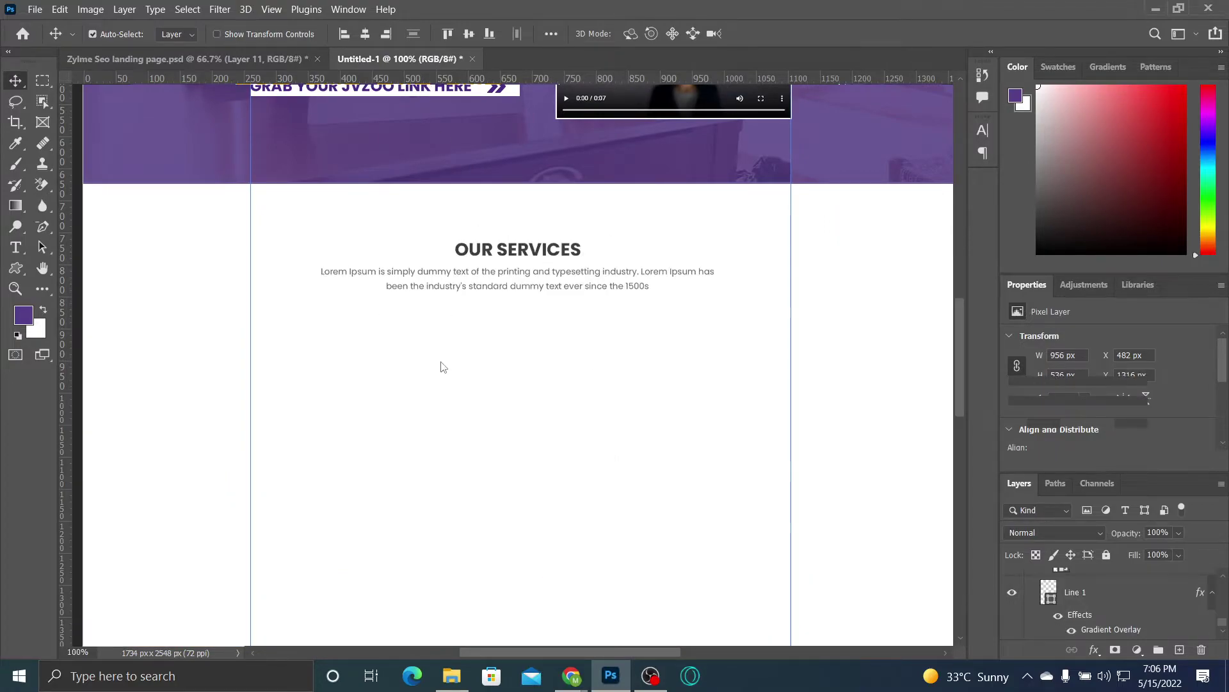
key("ctrl+v")
left_click_drag(452, 364, 470, 471)
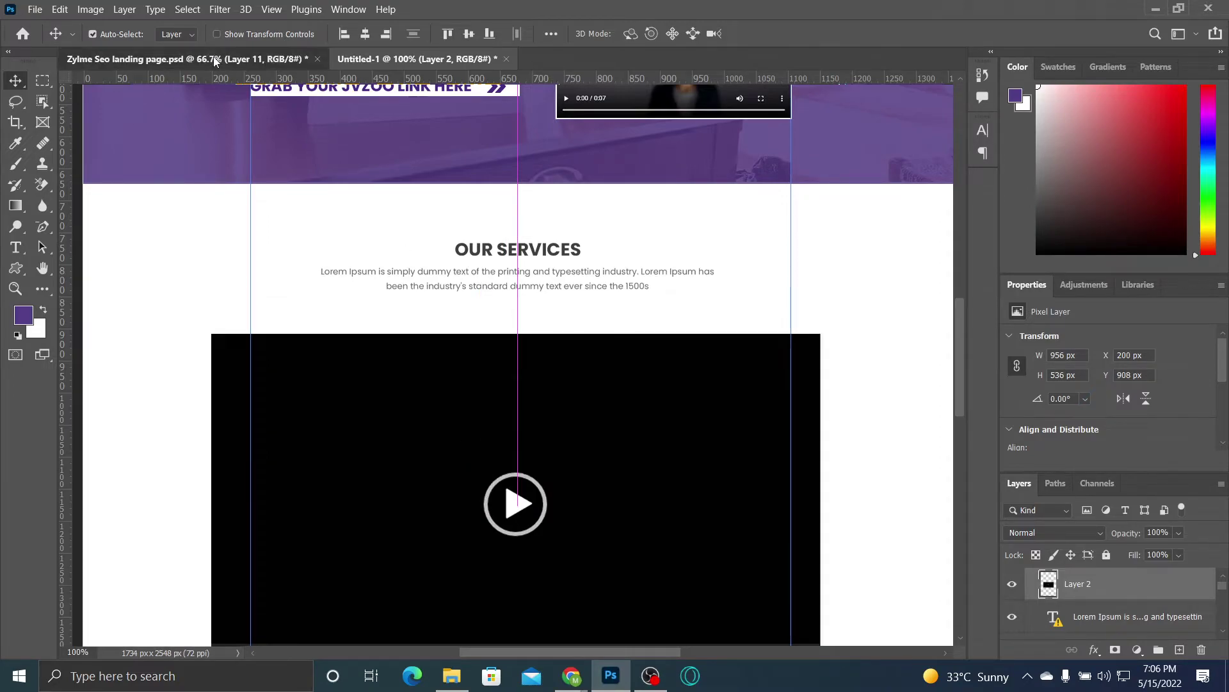
Step: Scale the pasted video player to about 70.9% and place it between the guides at about X 347 px, Y 941 px
left_click(213, 57)
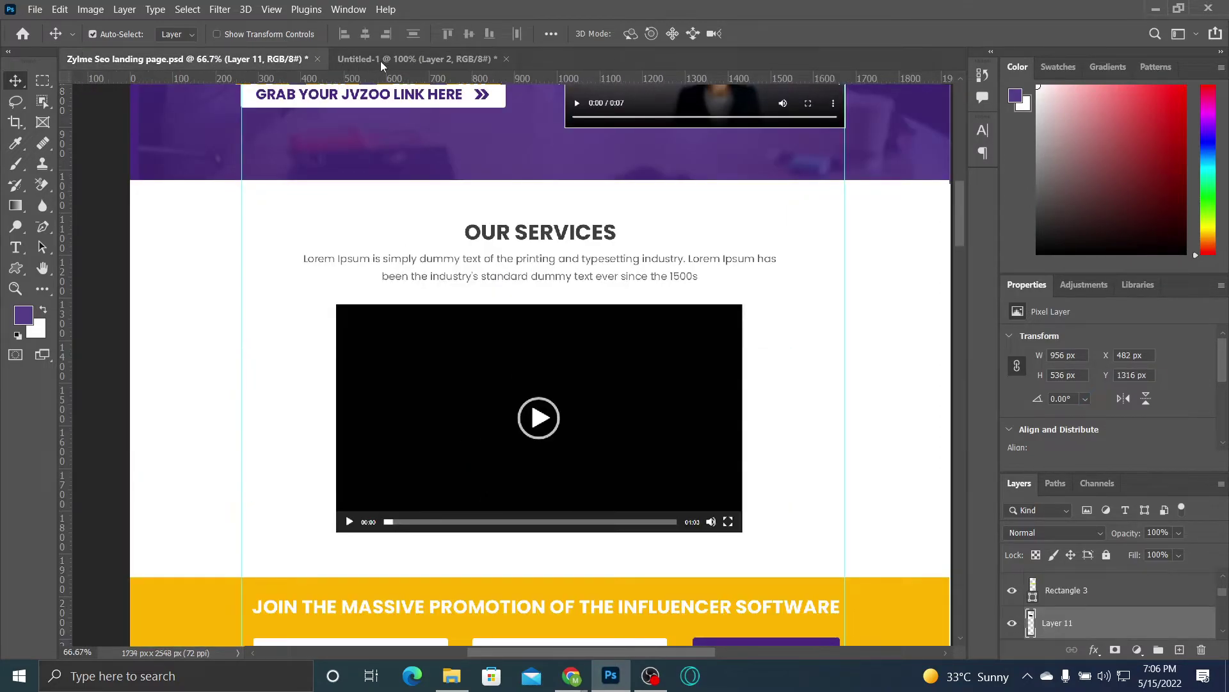
left_click(390, 56)
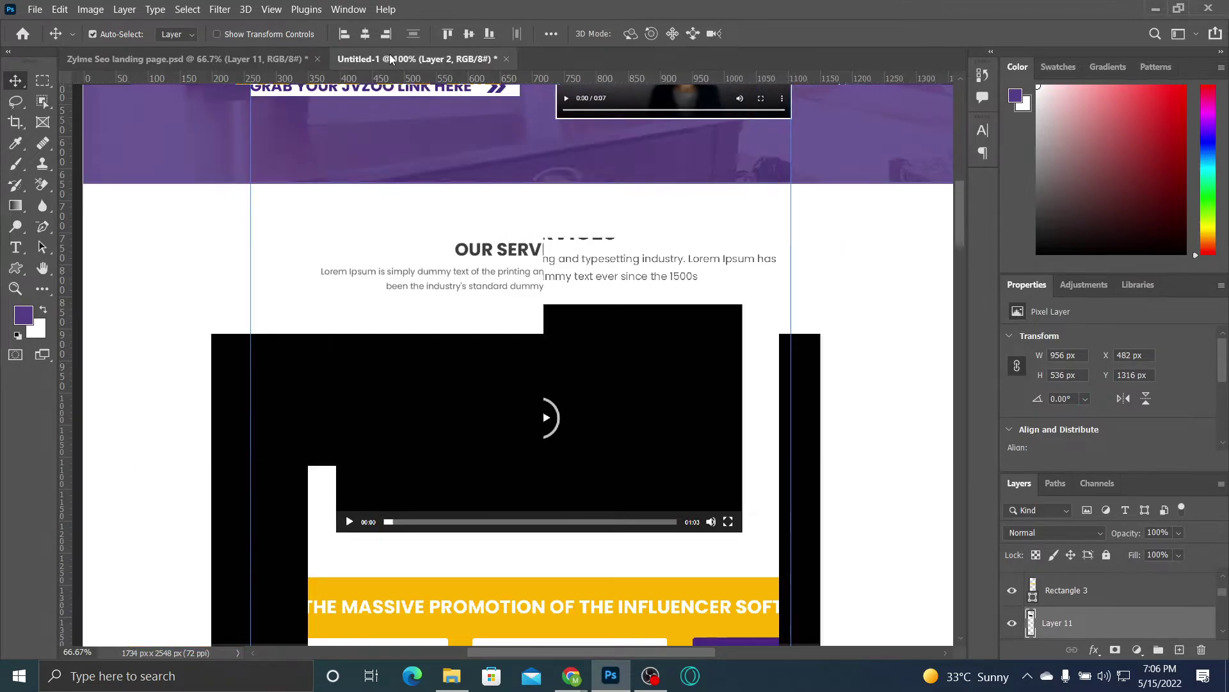
left_click_drag(497, 268, 506, 214)
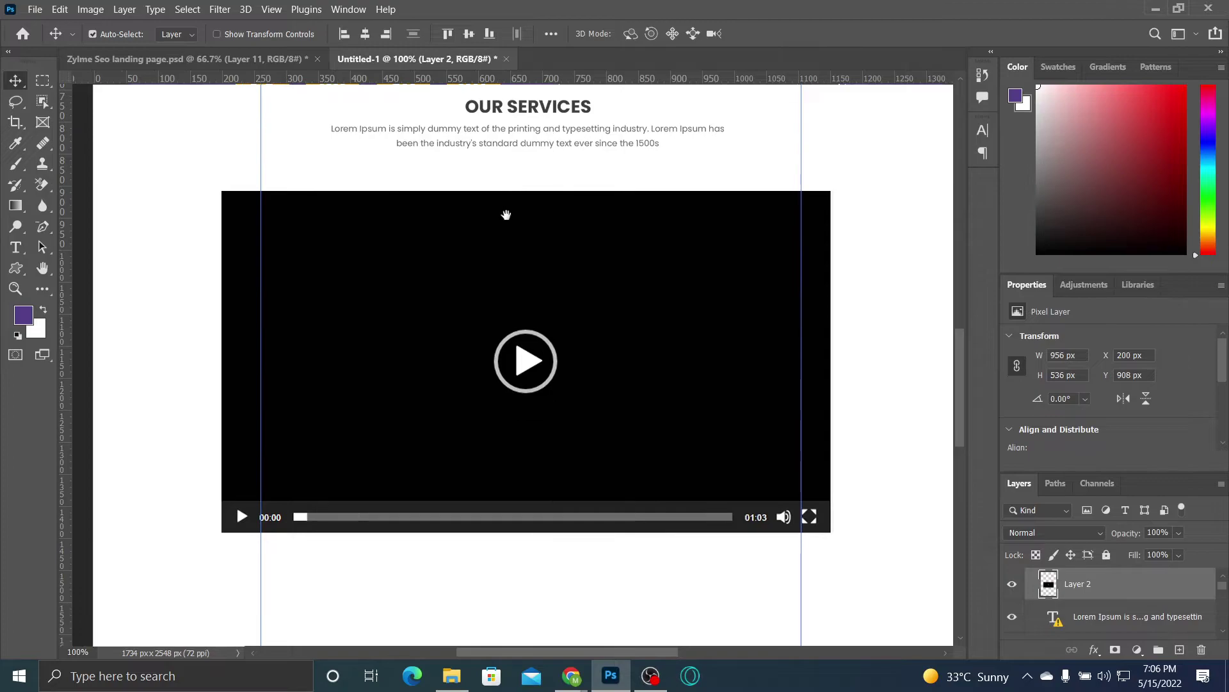
key("ctrl+t")
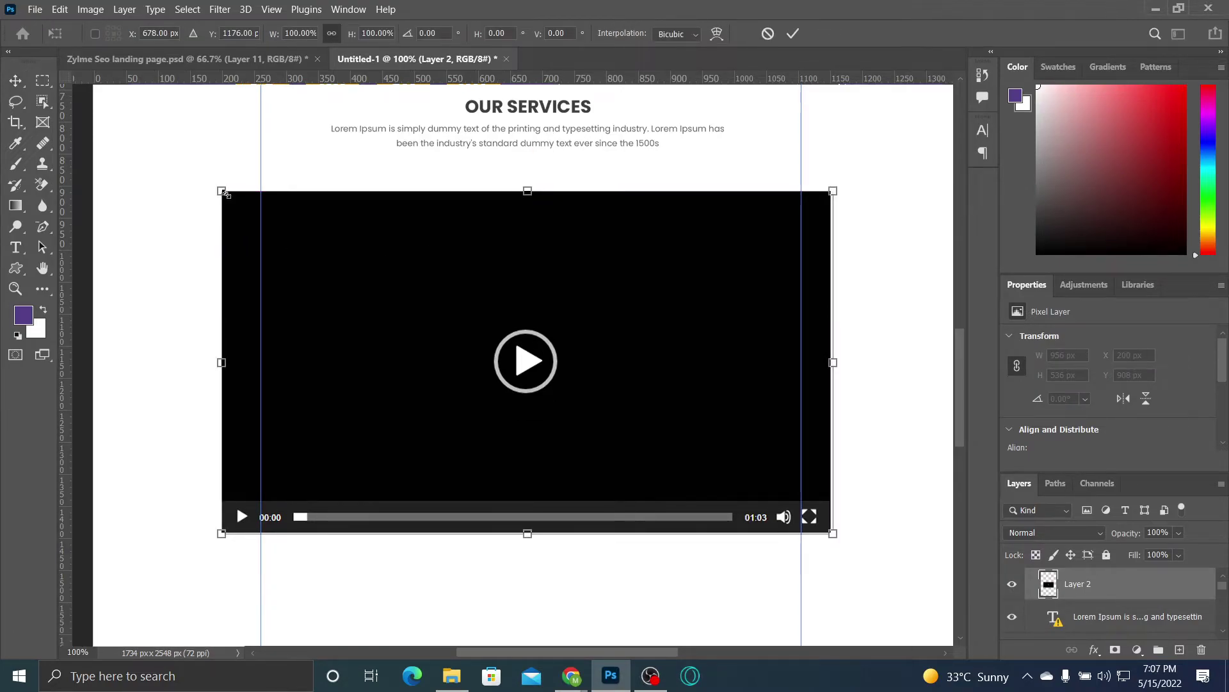
left_click_drag(527, 191, 550, 287)
left_click_drag(593, 397, 600, 328)
left_click_drag(535, 462, 536, 454)
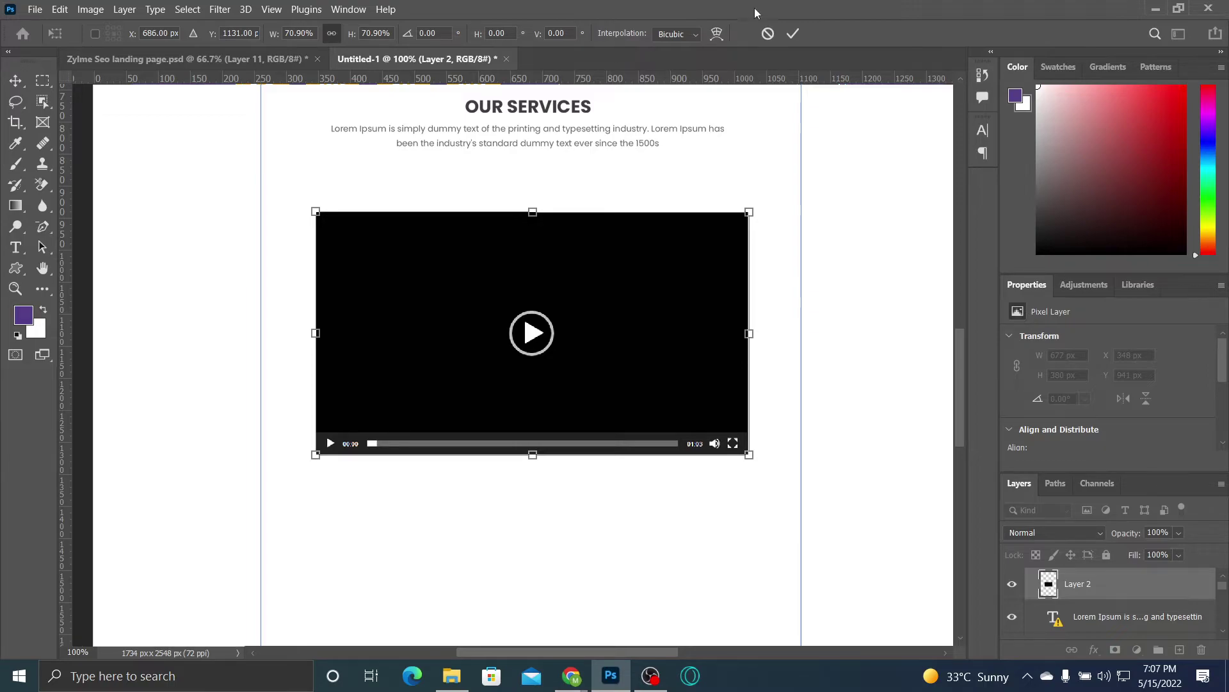
left_click(798, 34)
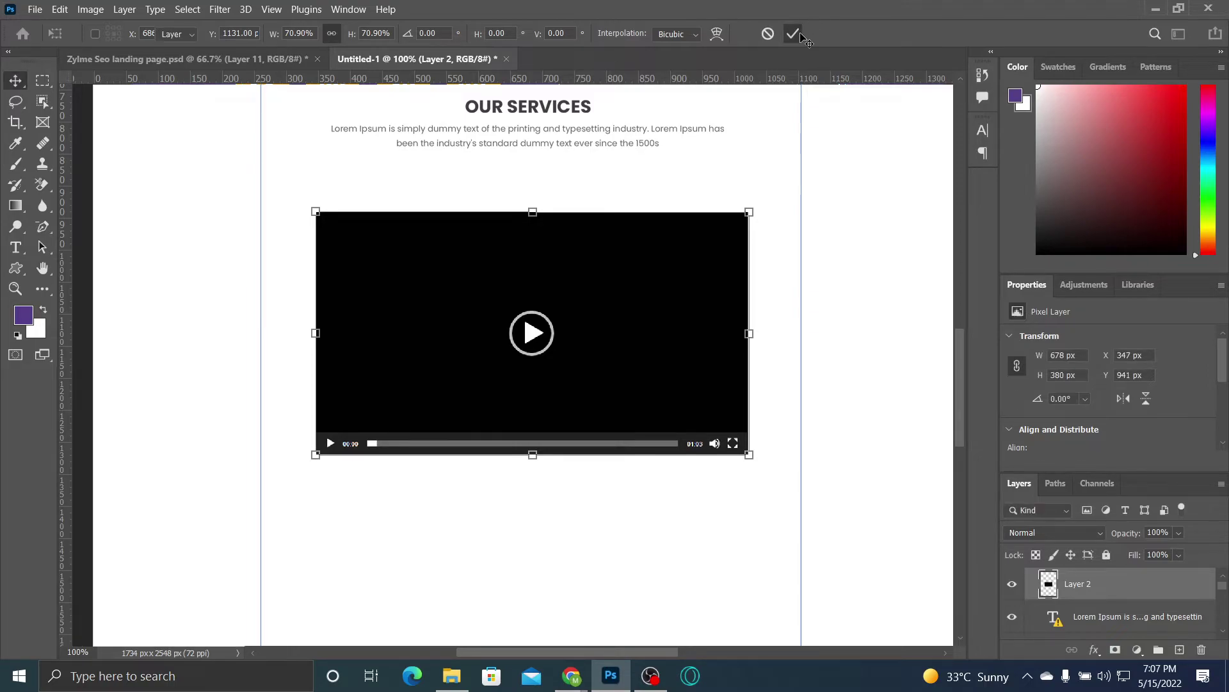
Step: Compare with the reference page, scale the video player to about 92% and nudge it up closer to the paragraph
left_click(225, 59)
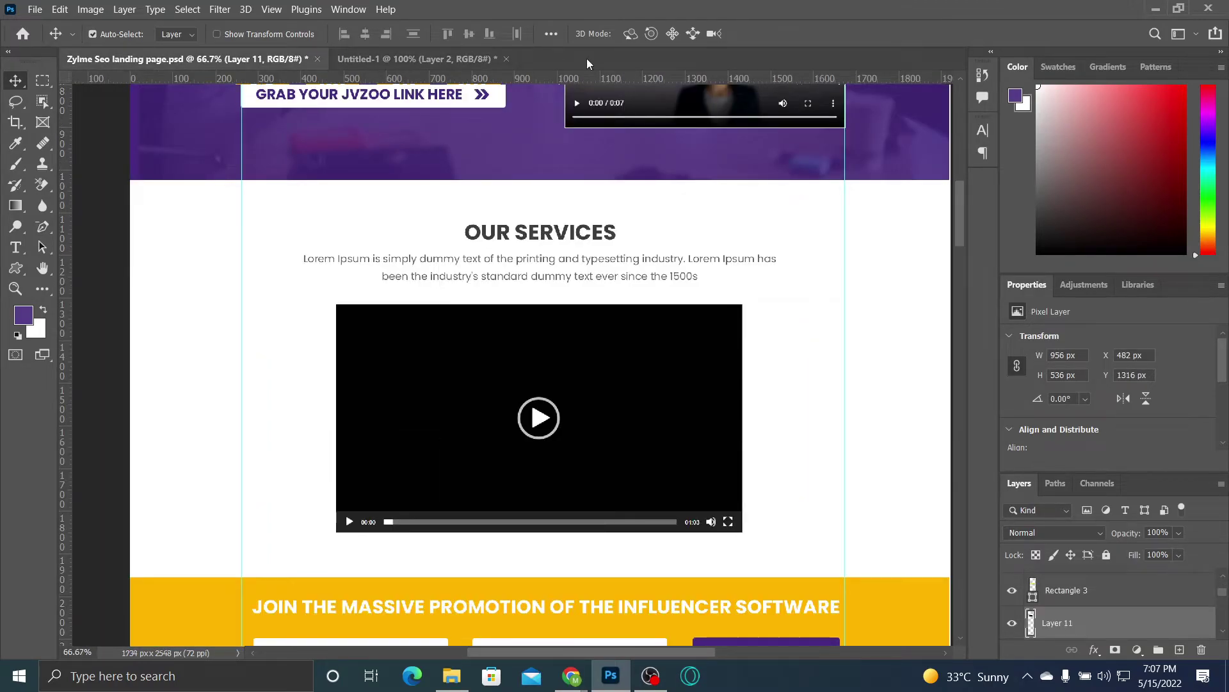
left_click(452, 60)
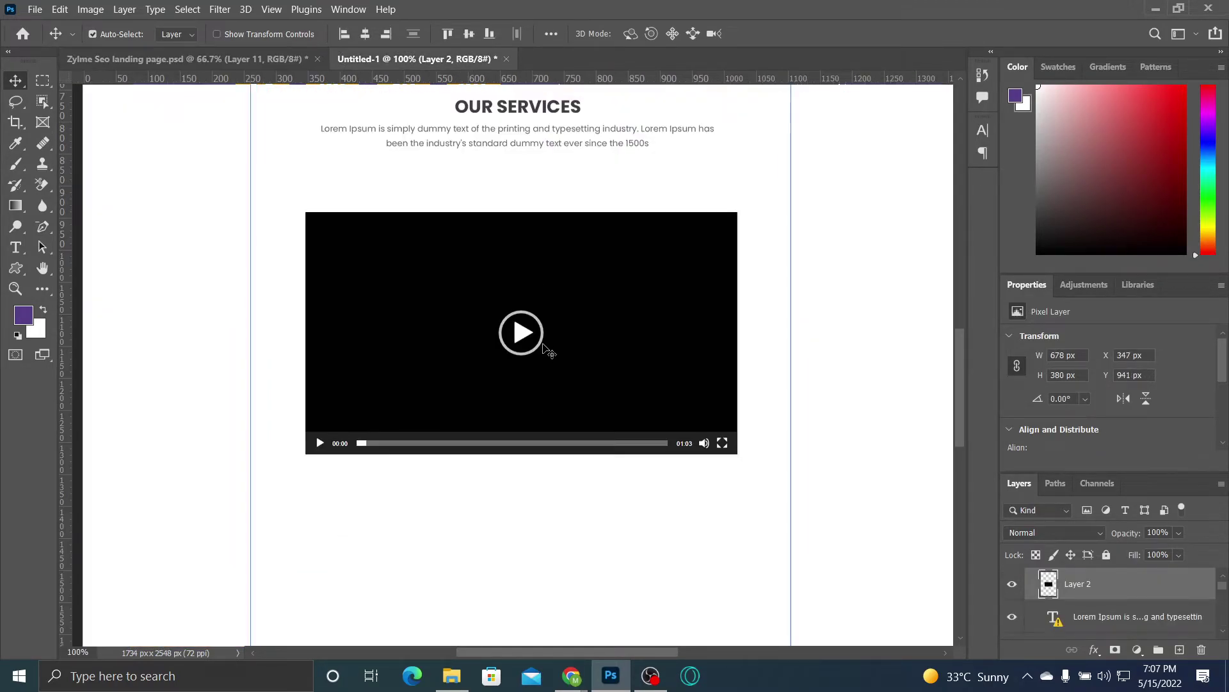
left_click_drag(530, 413, 534, 394)
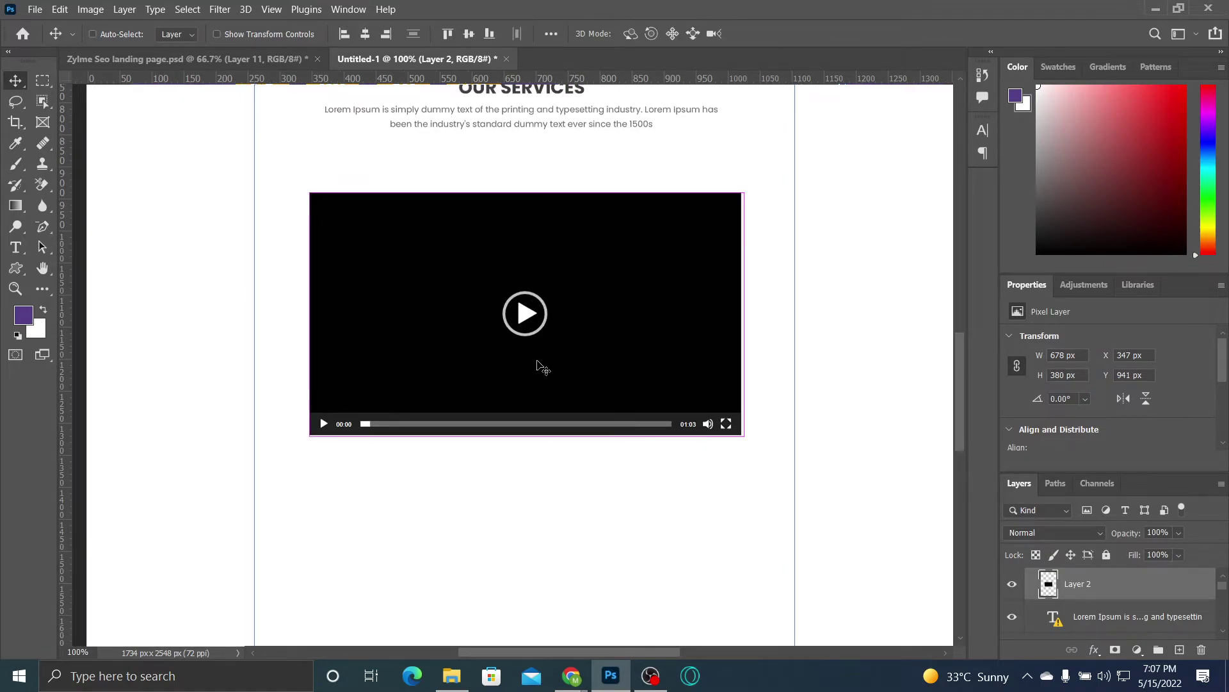
key("ctrl+t")
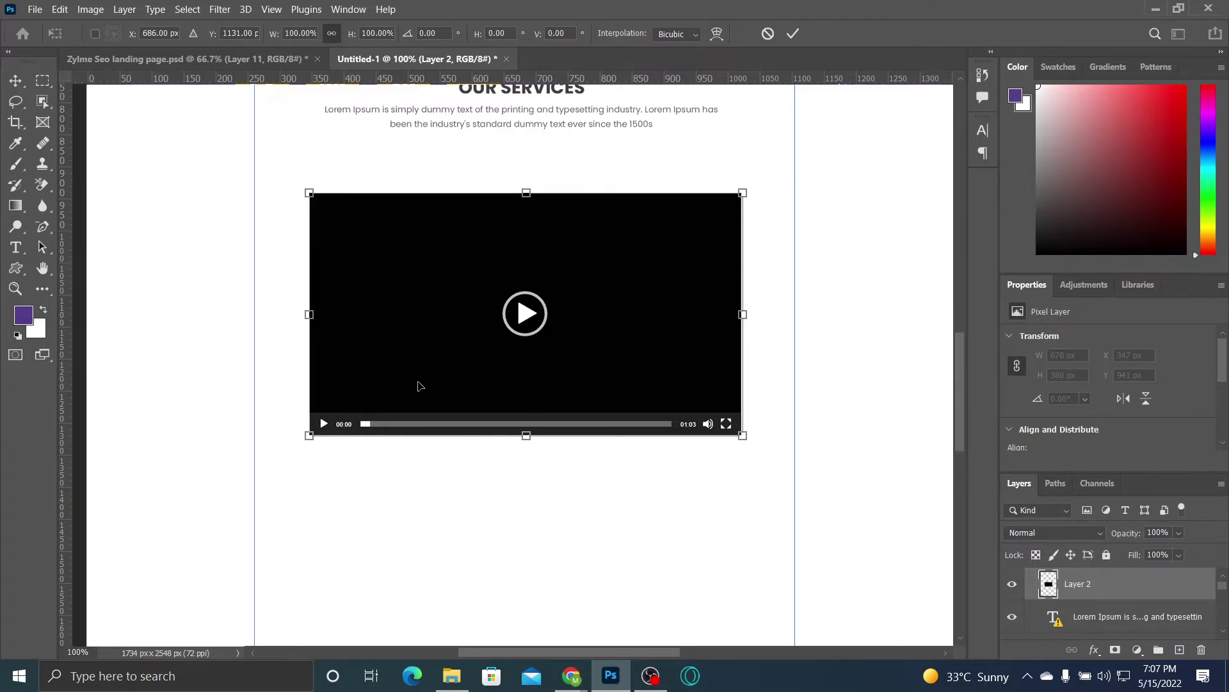
left_click_drag(524, 438, 527, 419)
key("Up")
key("Up")
key("Up")
key("Up")
key("Up")
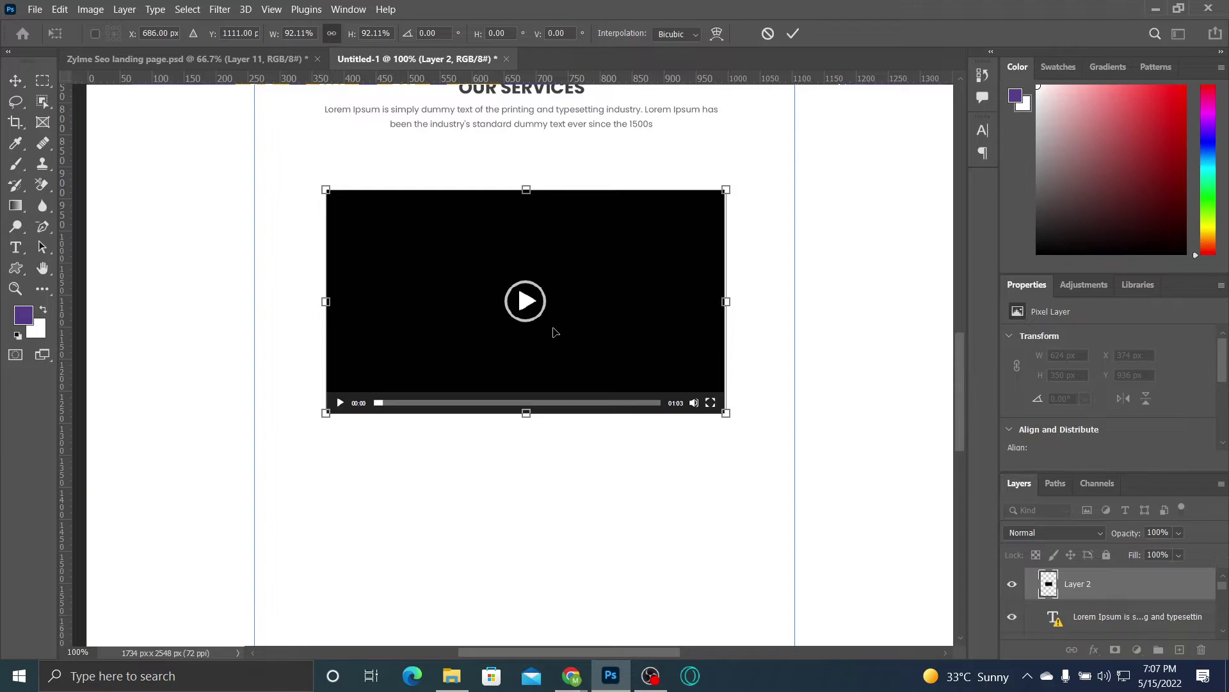
Step: Compare the services section with Zylme Seo landing page.psd, then scale the video player in Untitled-1 to about 596 × 334 px
left_click(254, 64)
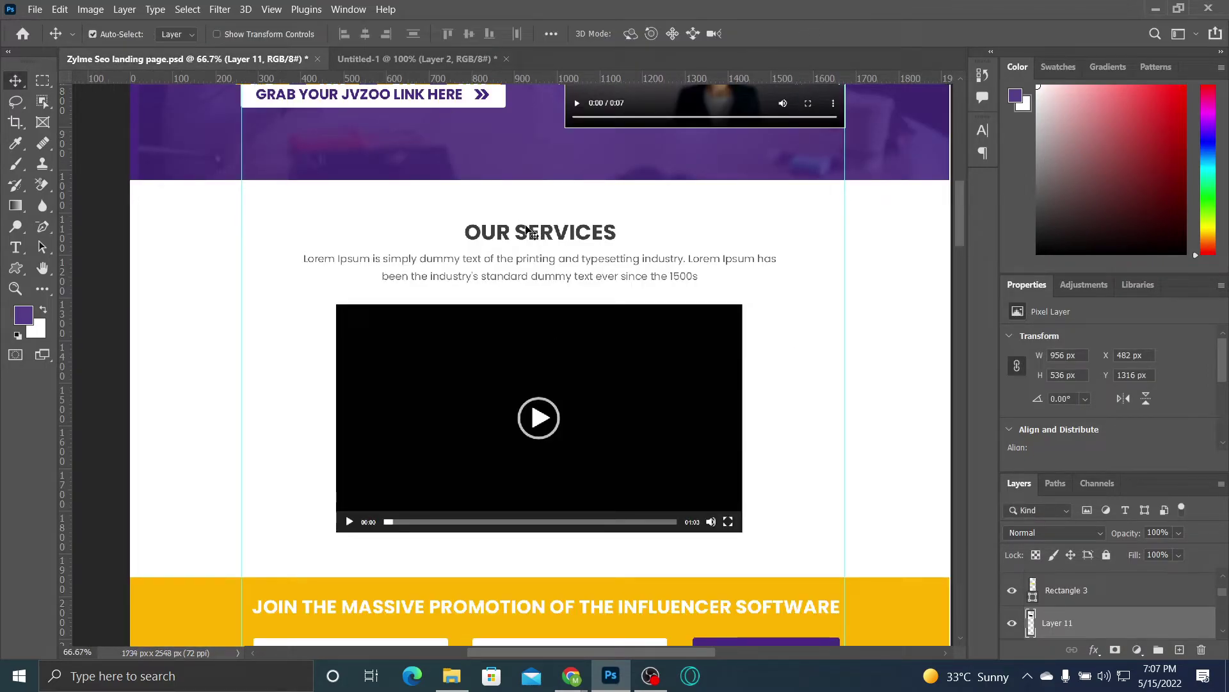
left_click_drag(495, 444, 448, 320)
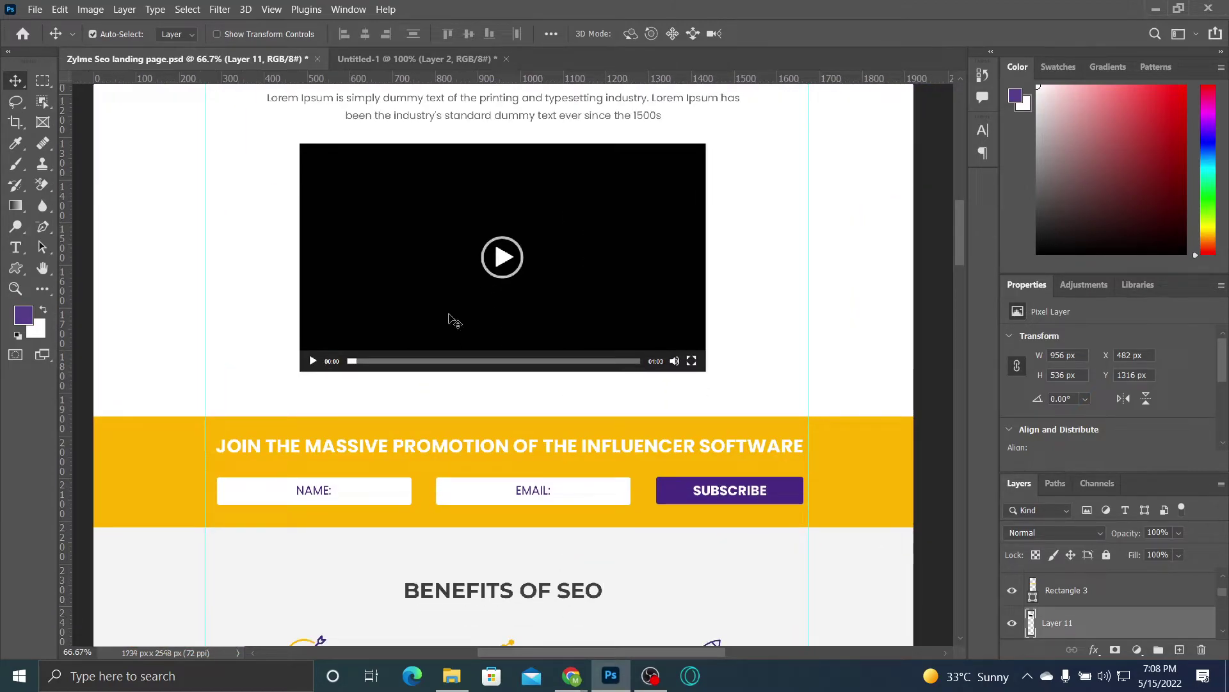
key("ctrl+minus")
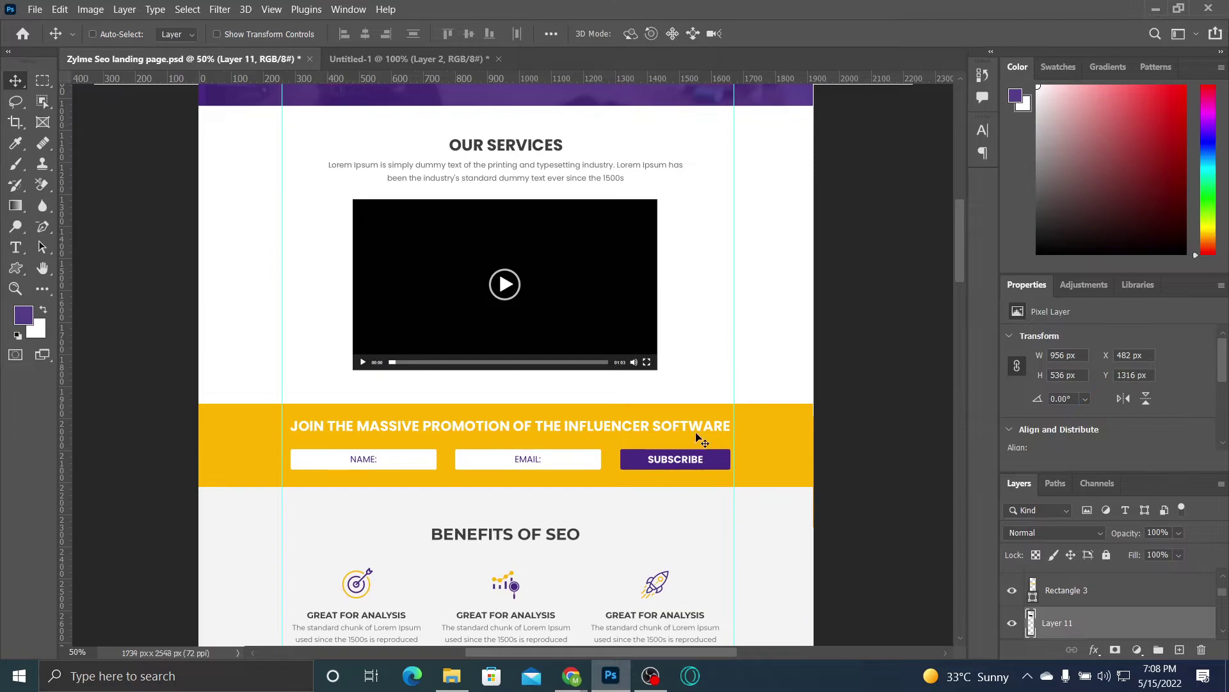
left_click(443, 56)
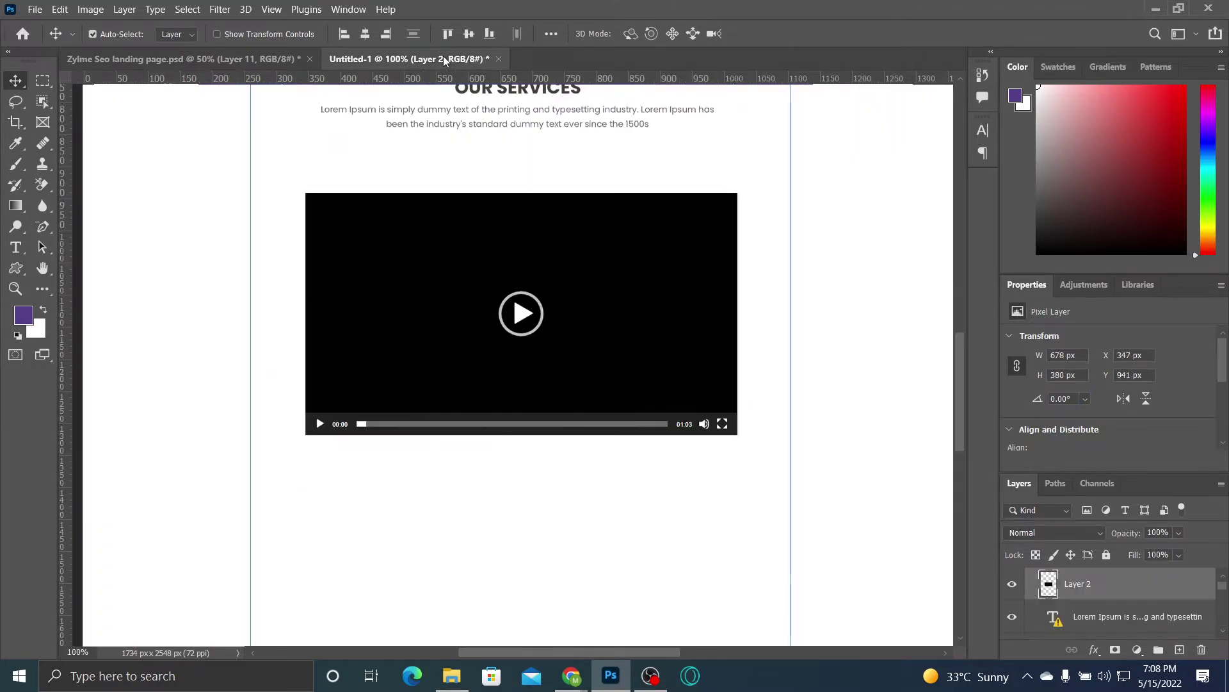
key("ctrl+minus")
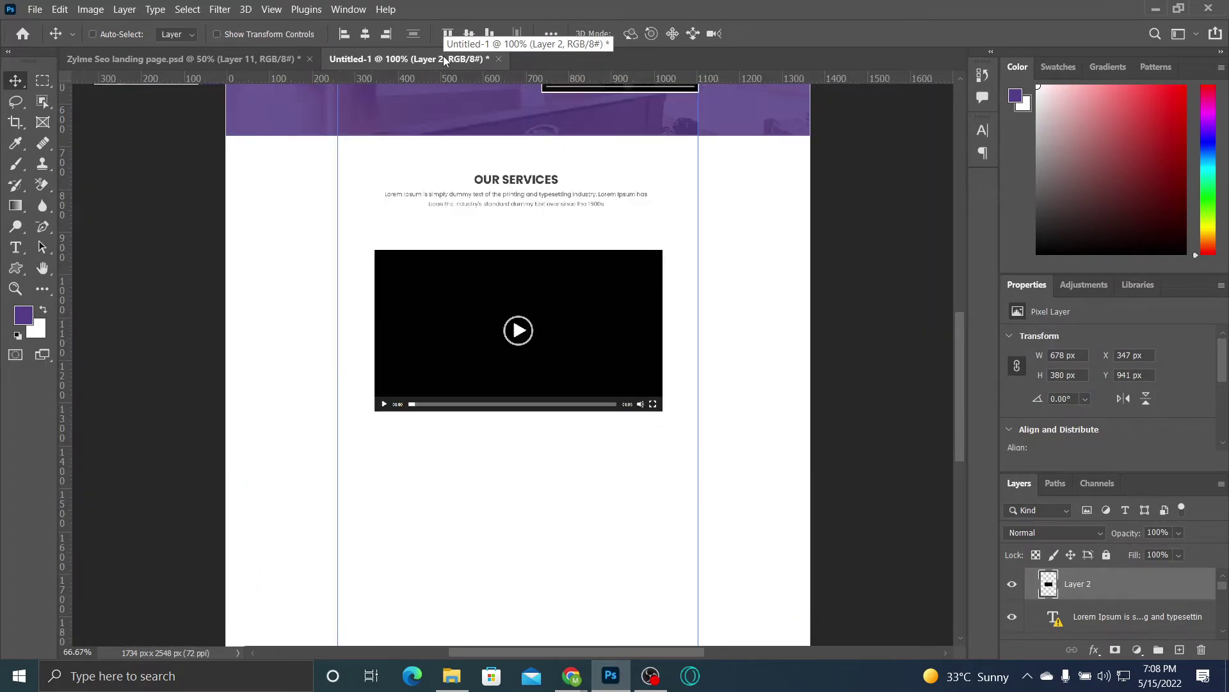
left_click(271, 65)
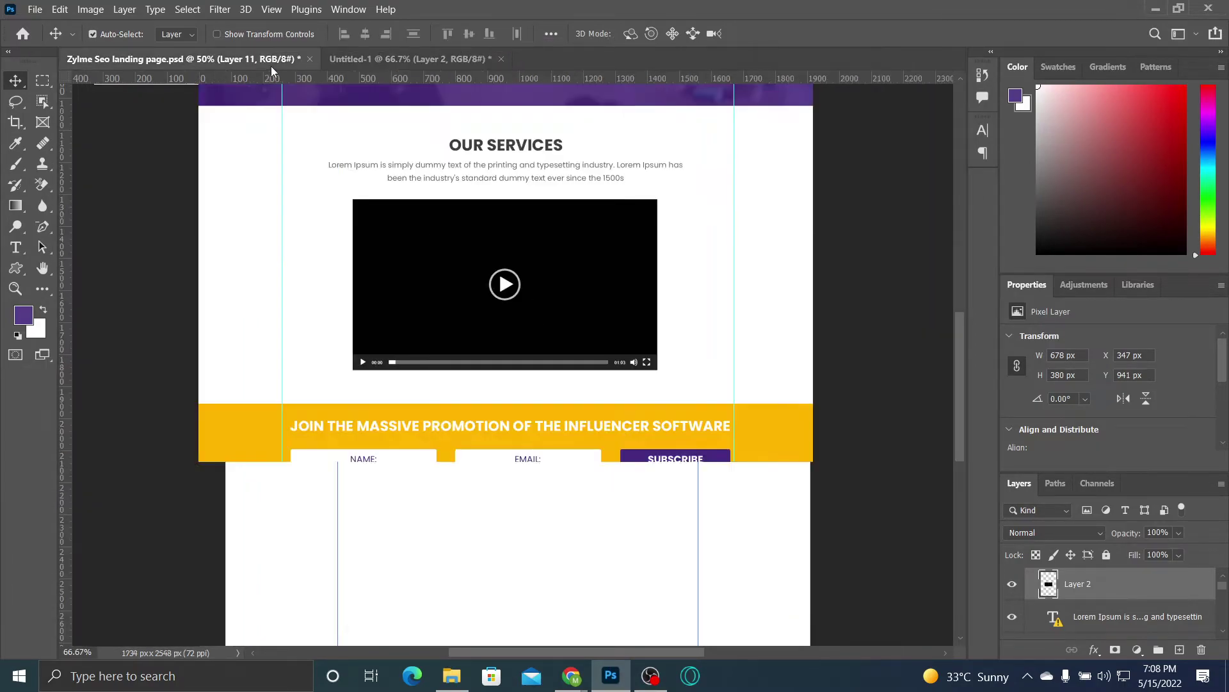
left_click(362, 58)
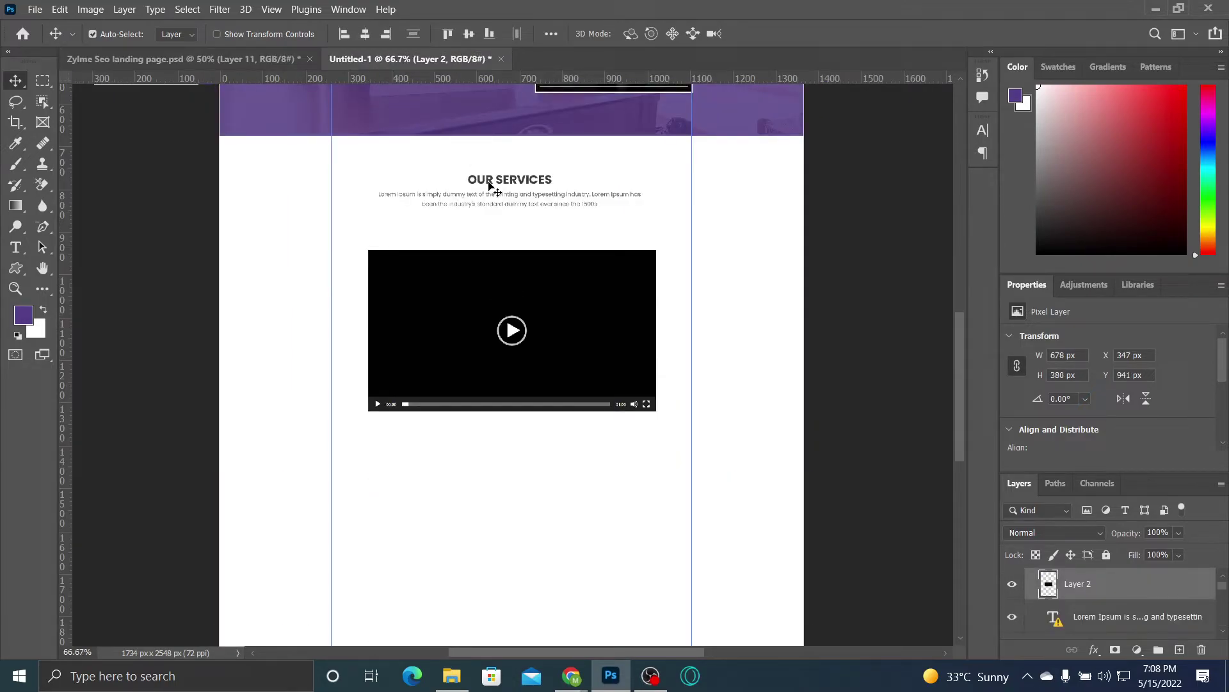
left_click_drag(489, 186, 493, 237)
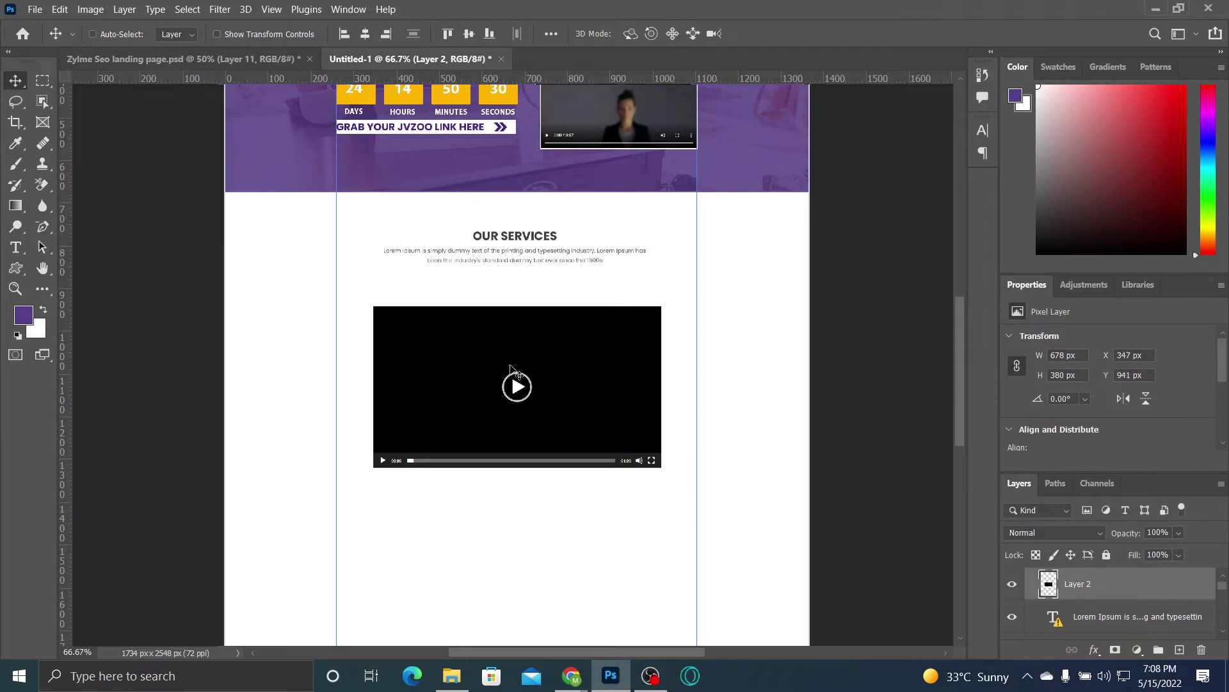
key("ctrl+t")
left_click_drag(521, 473, 516, 453)
left_click(793, 34)
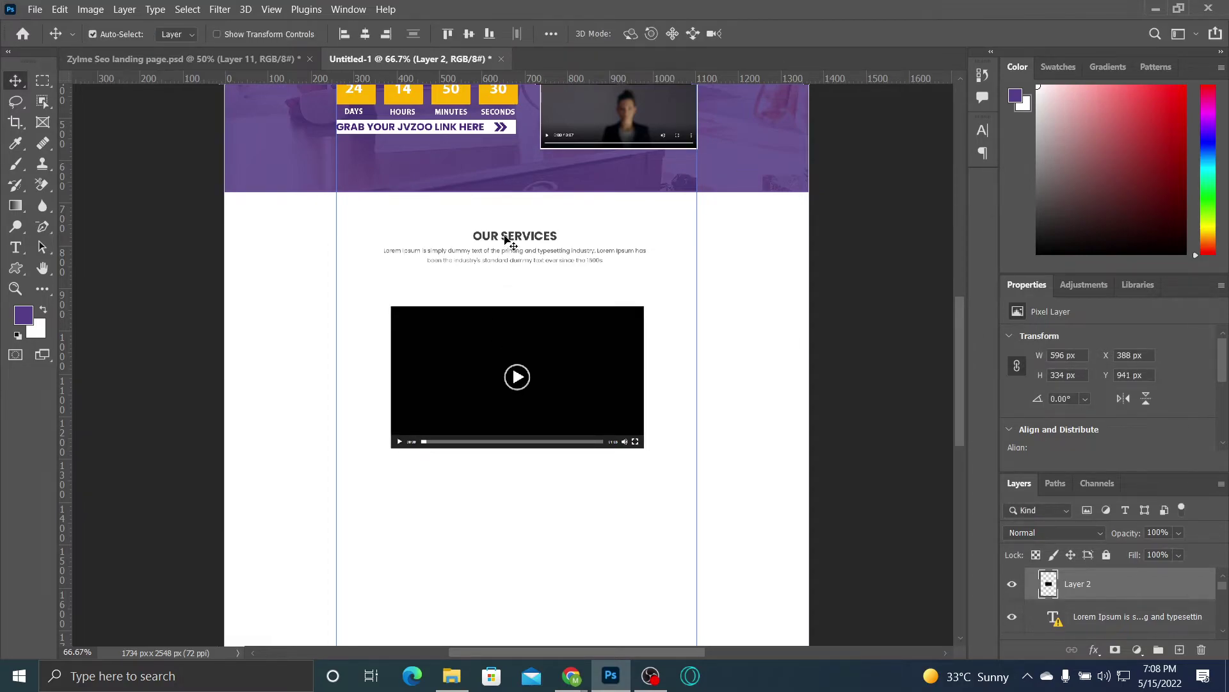
Step: Scale the "Our Services" heading and its paragraph together to about 113.8%, transforming despite the missing fonts
left_click(505, 238)
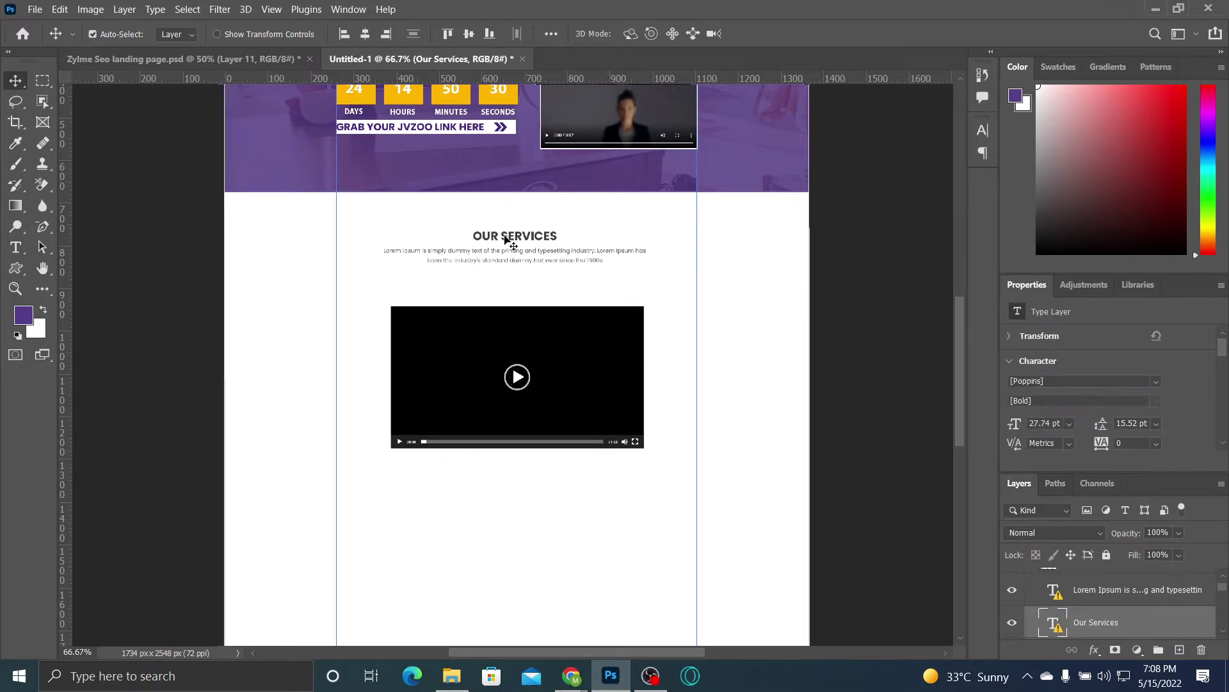
left_click_drag(510, 242, 512, 268)
left_click(799, 328)
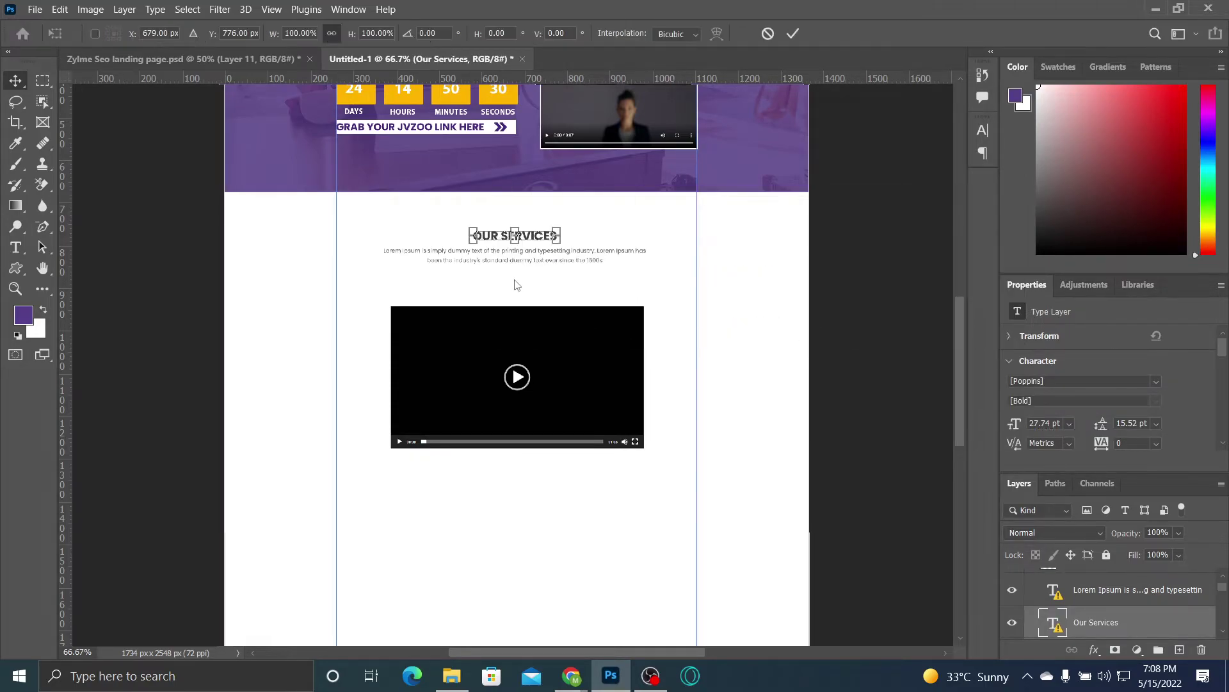
left_click(797, 30)
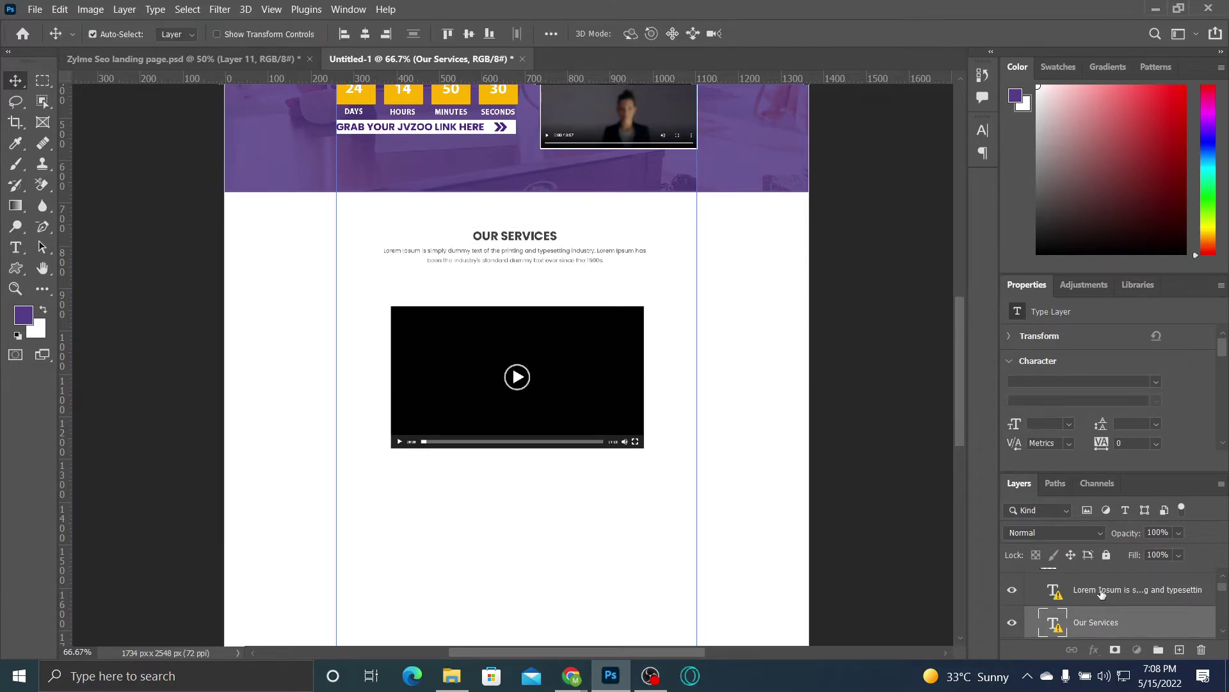
left_click(1102, 592, "ctrl")
key("ctrl+t")
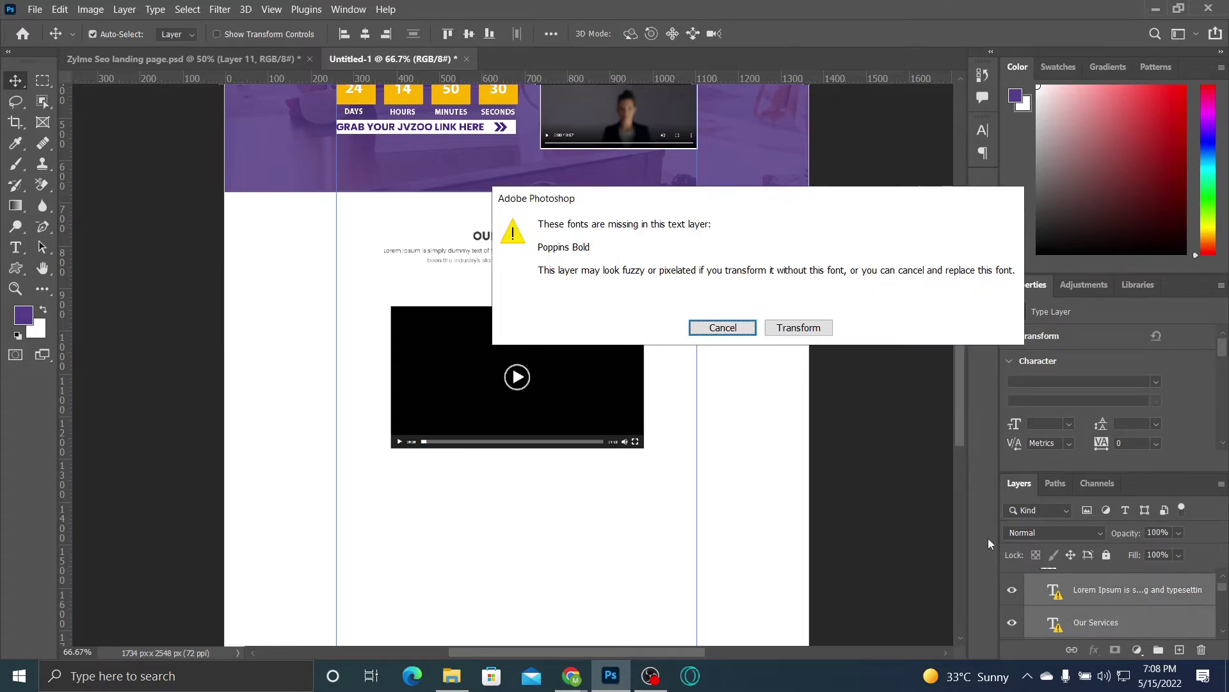
left_click(799, 328)
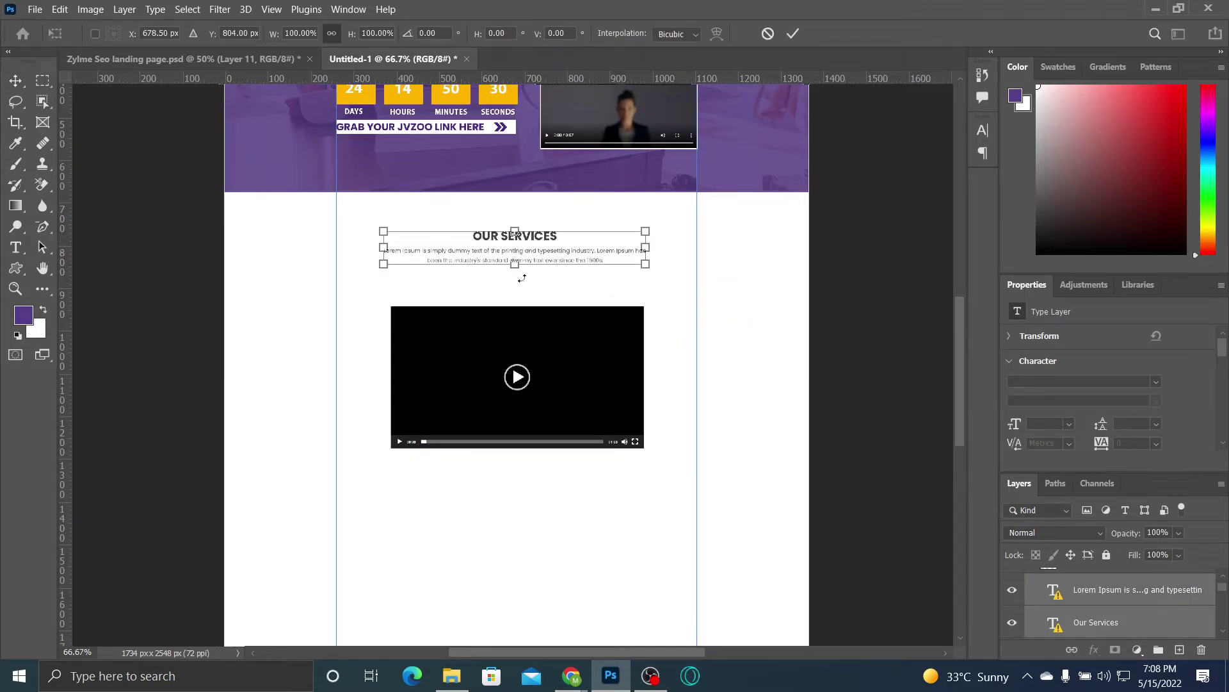
left_click_drag(509, 271, 516, 271)
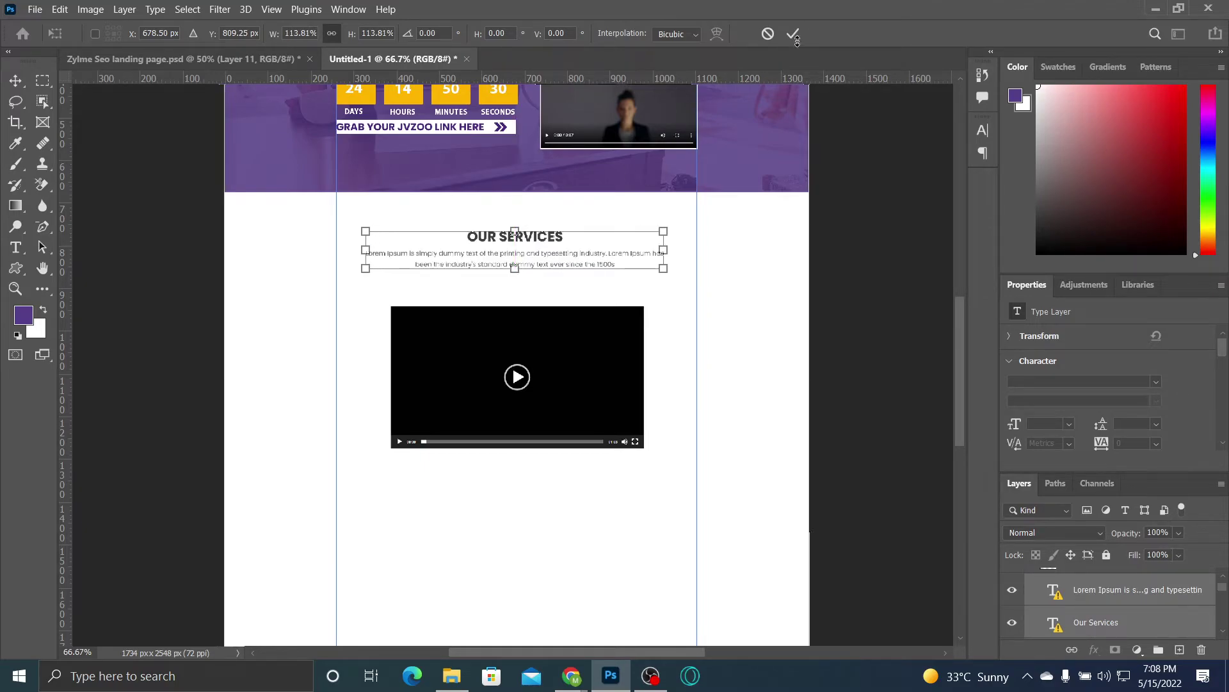
left_click(795, 37)
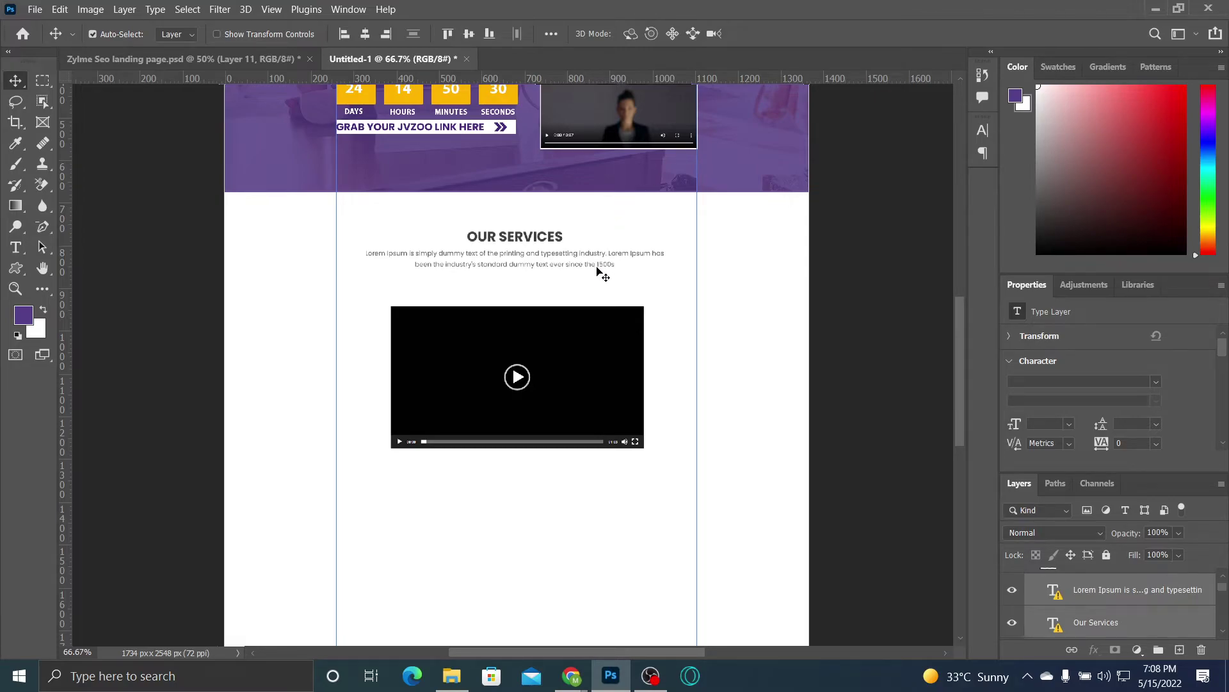
Step: Examine the yellow subscription section in Zylme Seo landing page.psd and the free area below the video player in Untitled-1
key("ctrl+1")
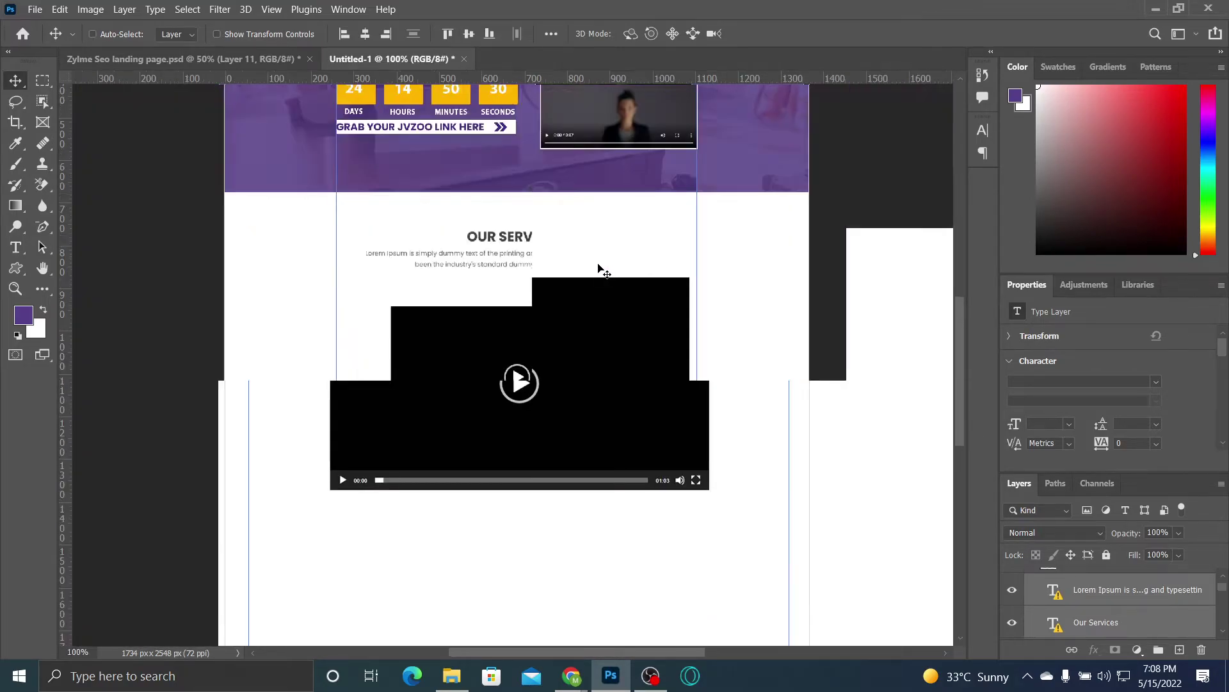
key("ctrl+minus")
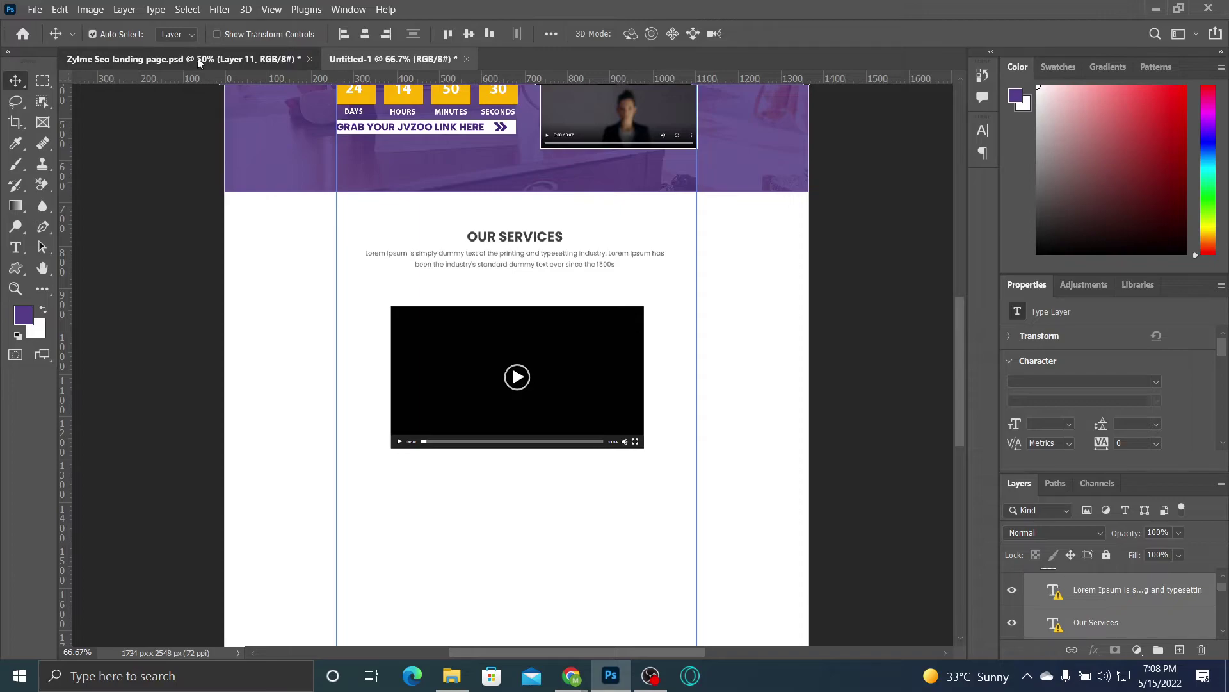
key("ctrl+minus")
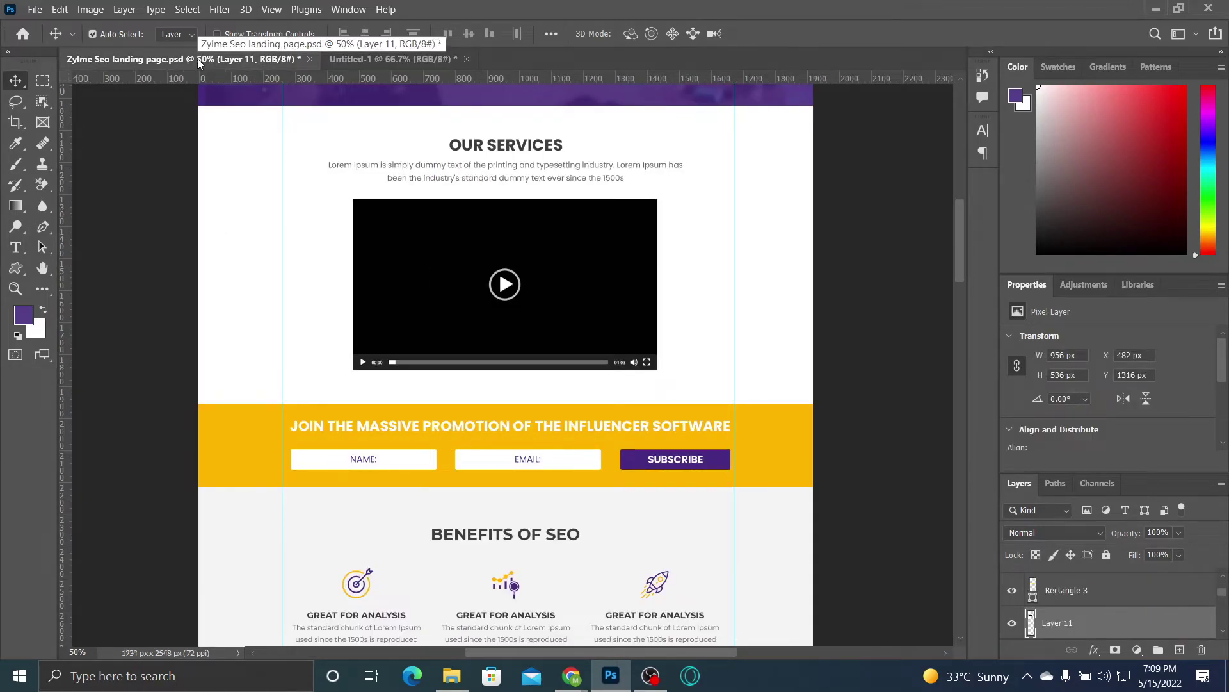
left_click_drag(458, 429, 412, 287)
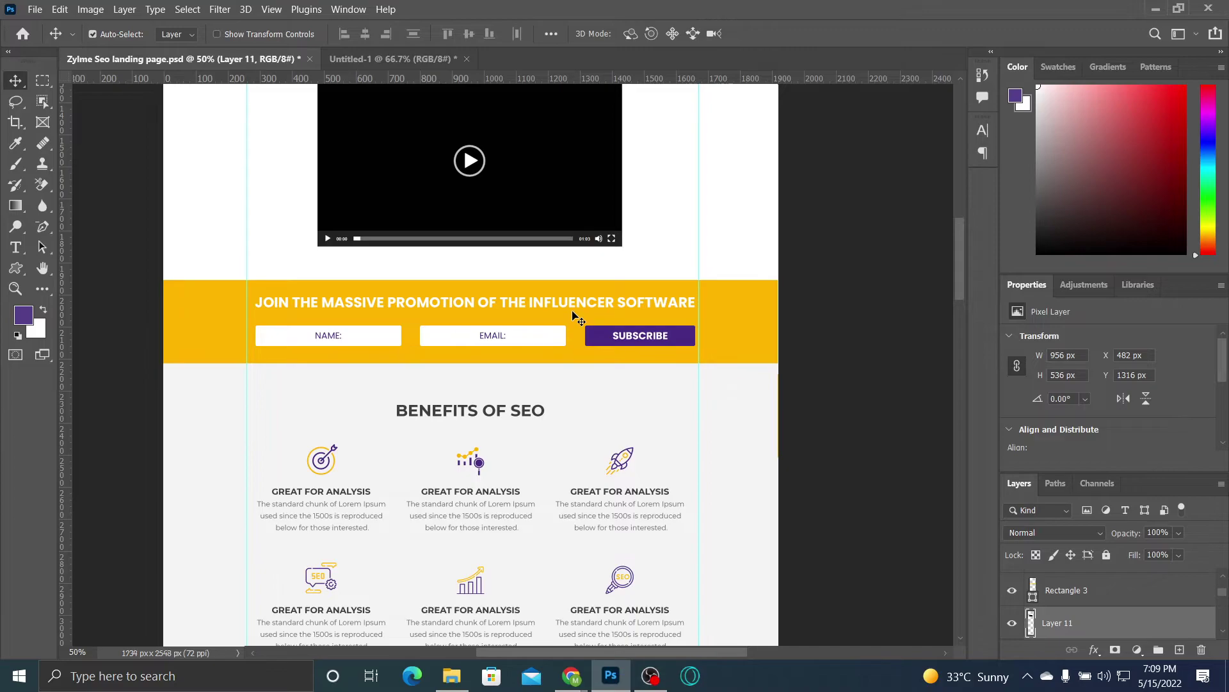
left_click(413, 58)
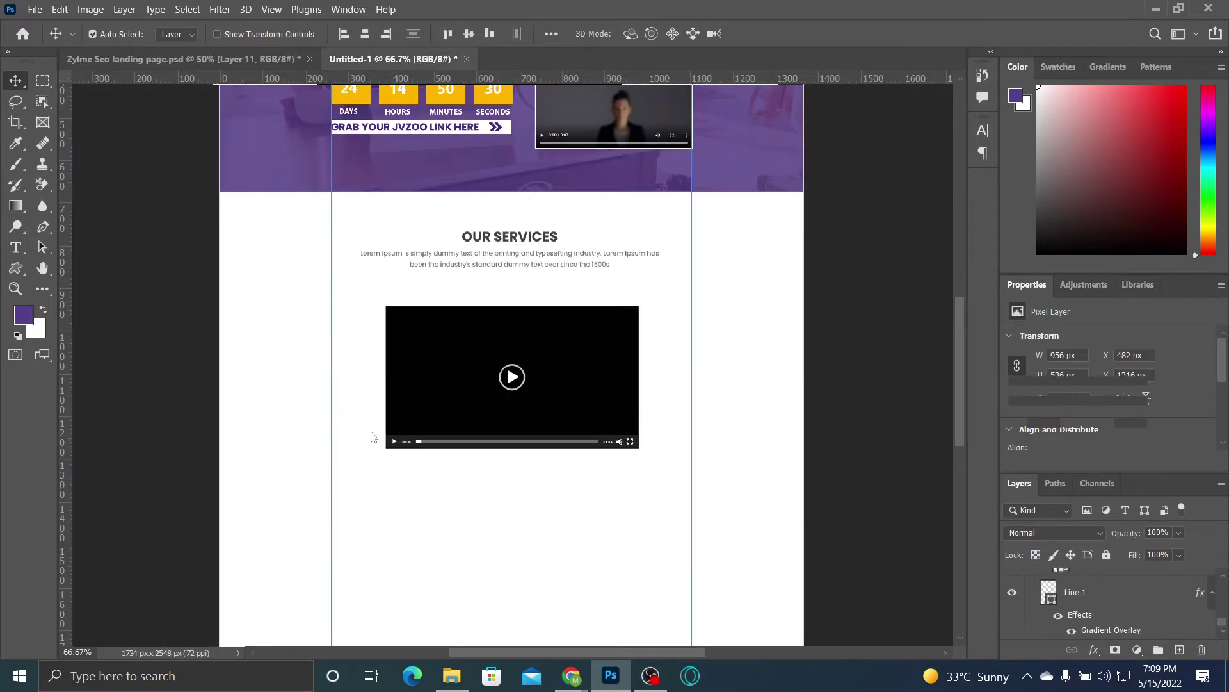
scroll(370, 424, "down", 5)
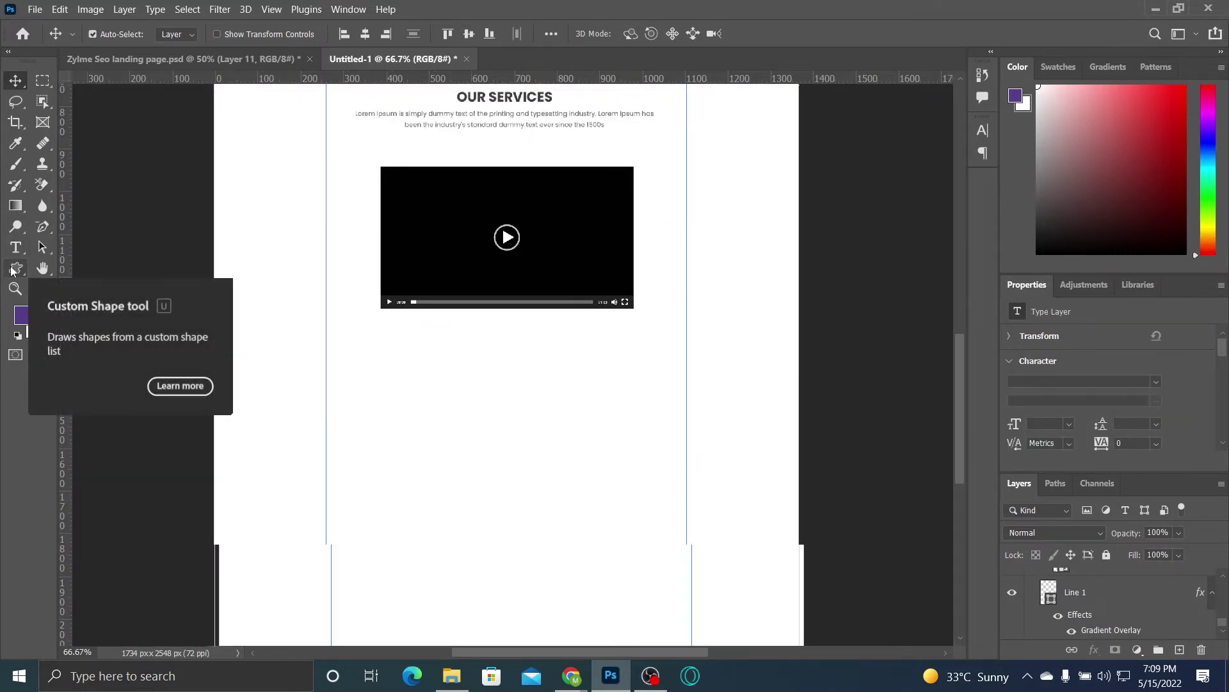
left_click(133, 61)
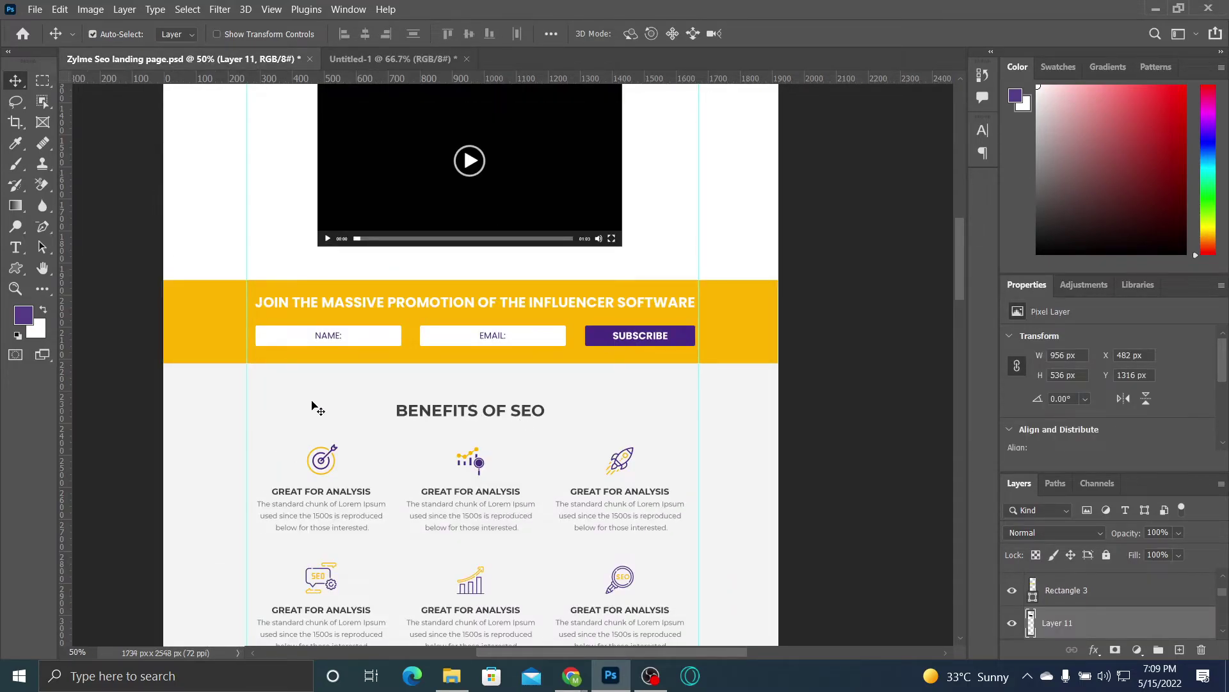
left_click(16, 268)
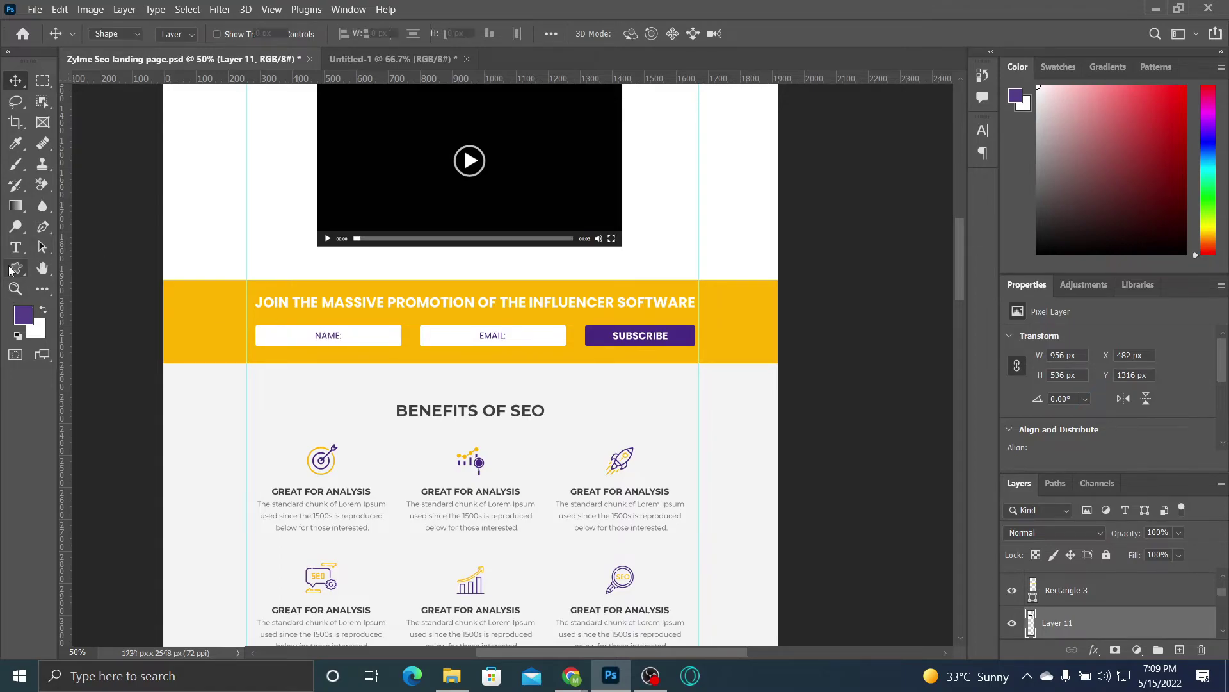
key("shift+u")
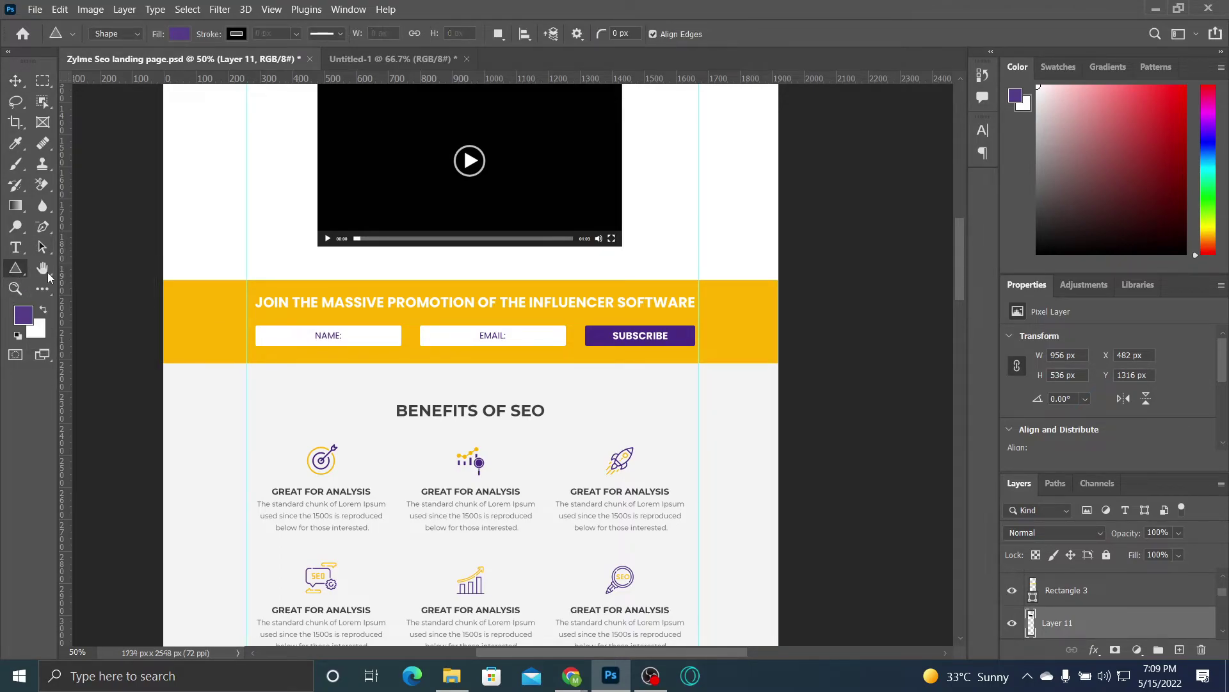
left_click(10, 272)
key("v")
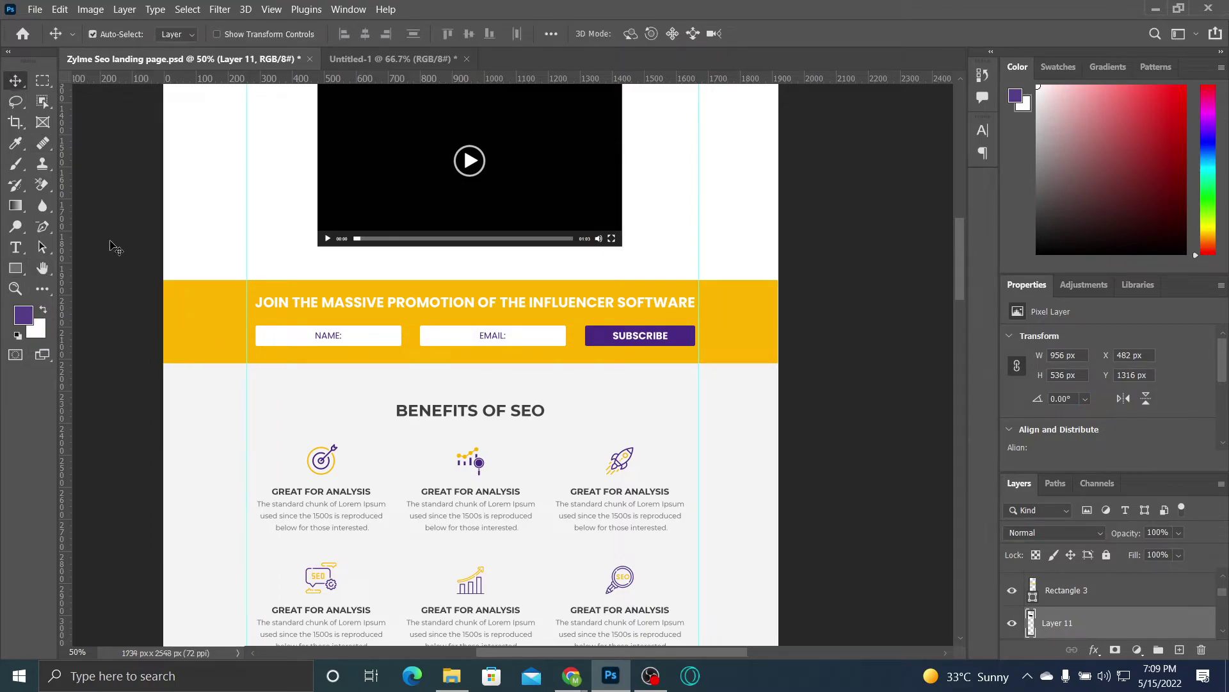
Step: Copy the yellow background rectangle of the subscription section into Untitled-1 and place it directly below the video player
left_click(191, 327)
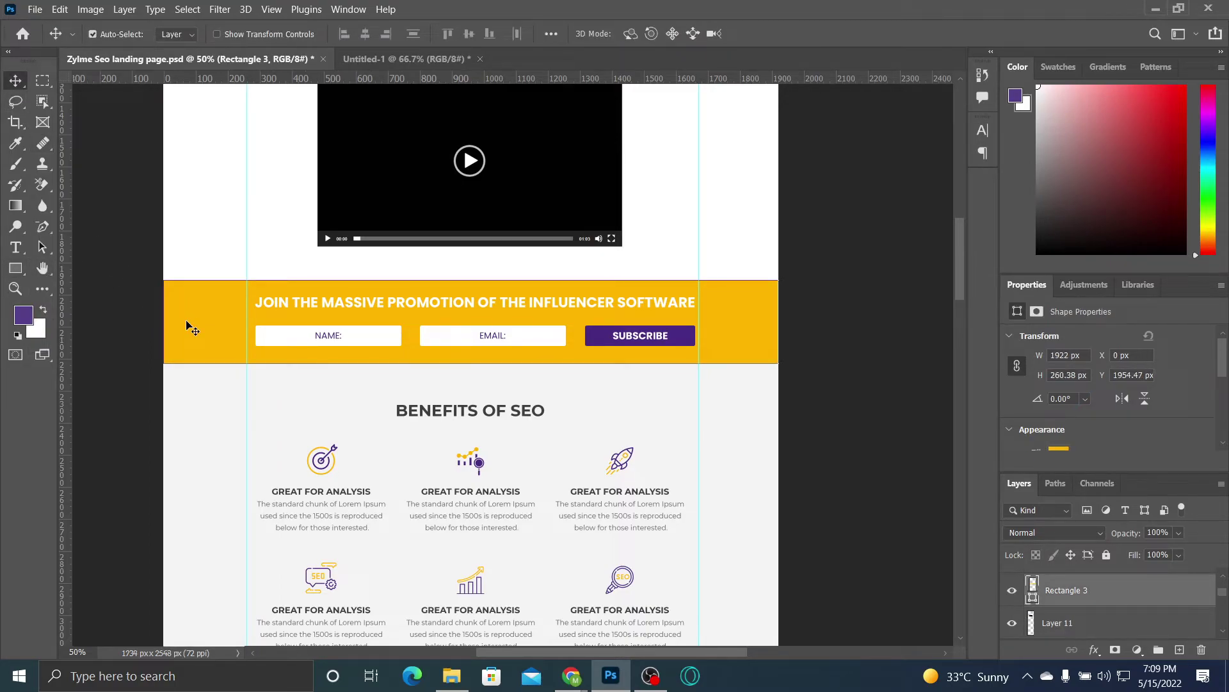
left_click(357, 59)
left_click_drag(396, 421, 590, 346)
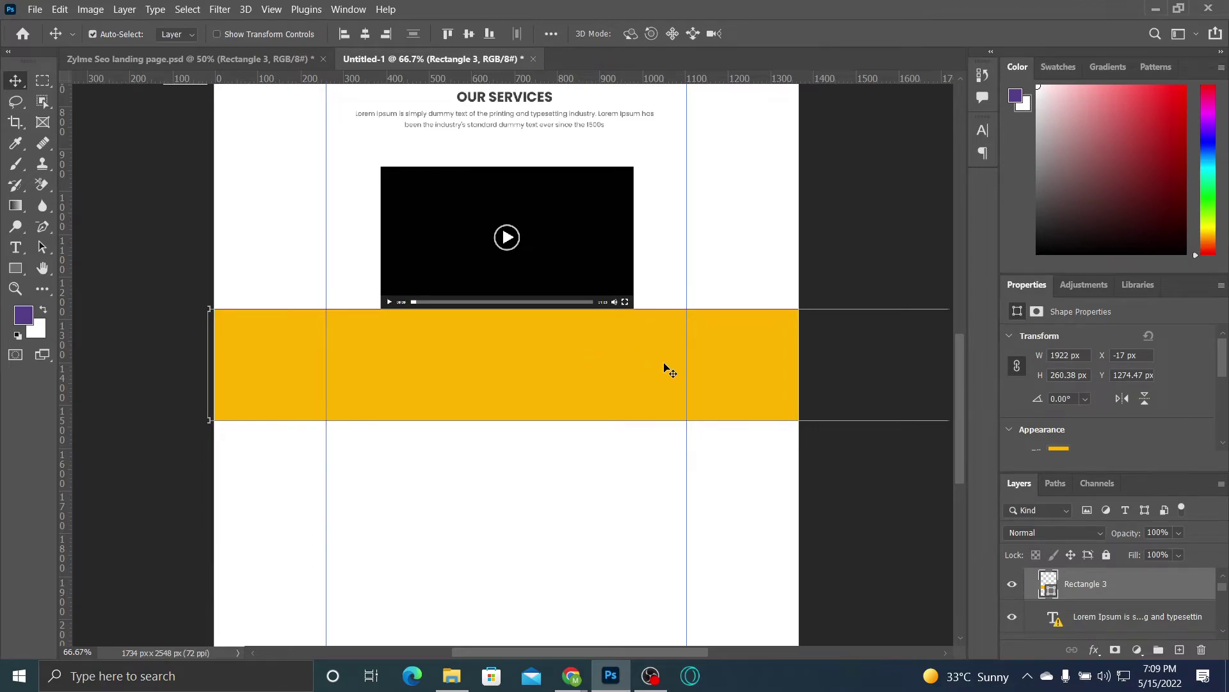
key("ctrl+minus")
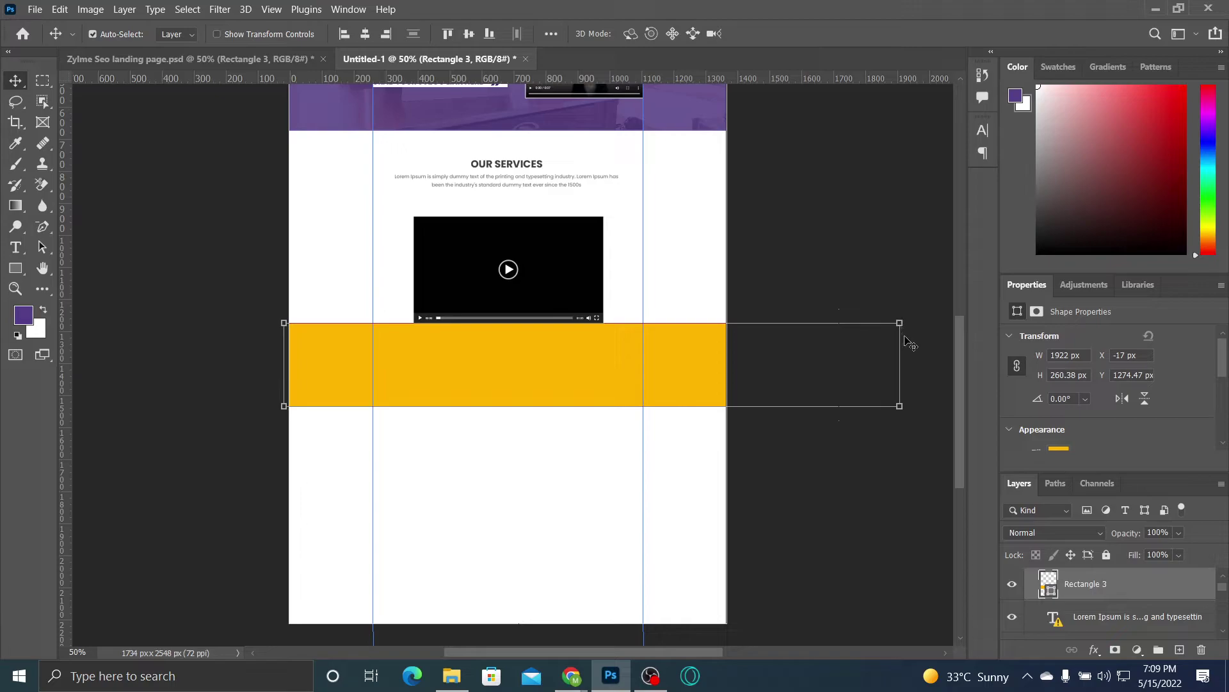
left_click(16, 275)
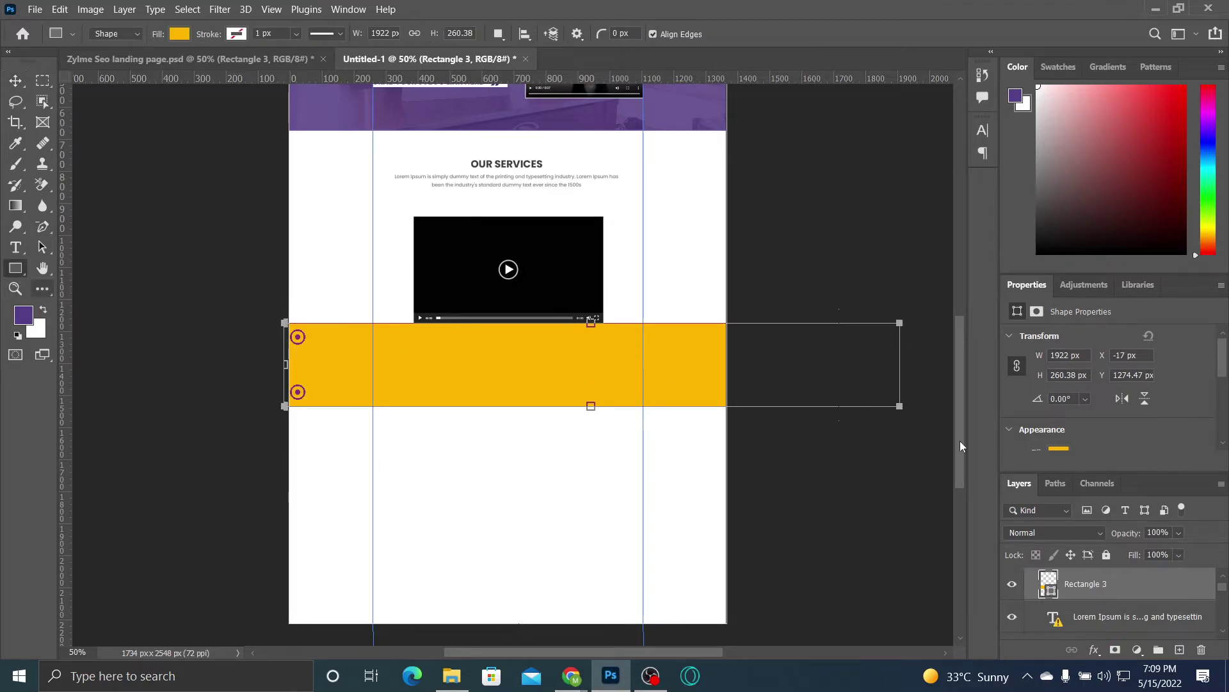
left_click(15, 81)
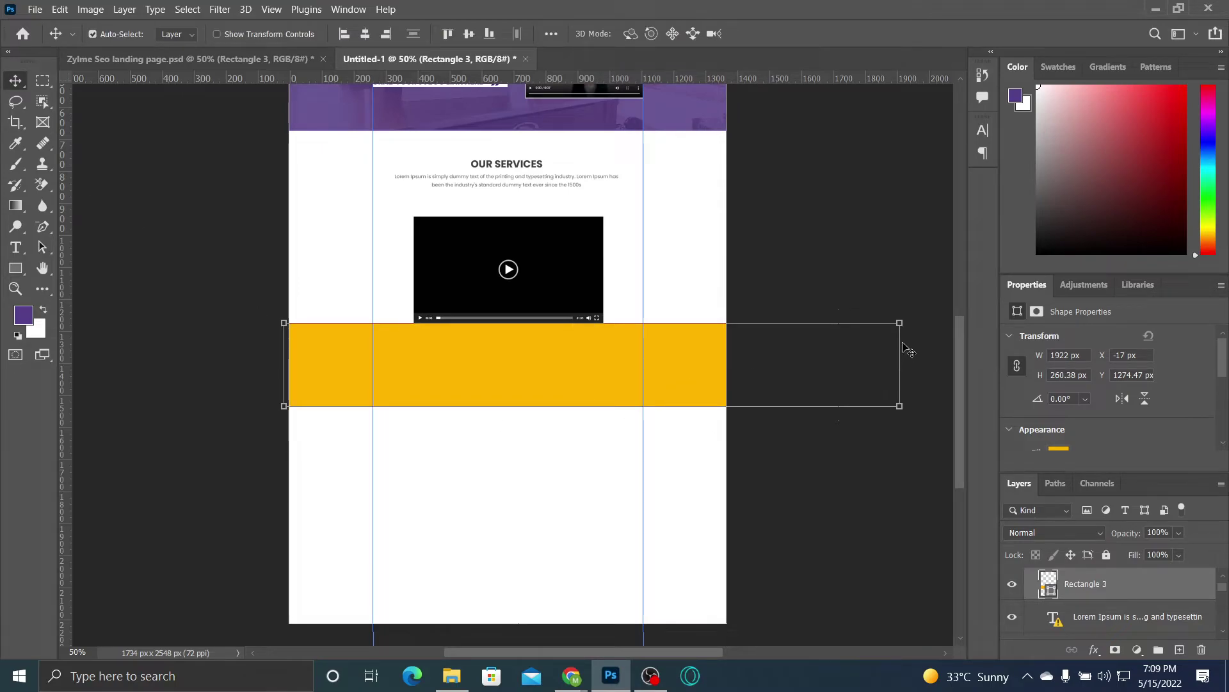
left_click_drag(905, 331, 900, 409)
left_click(916, 509)
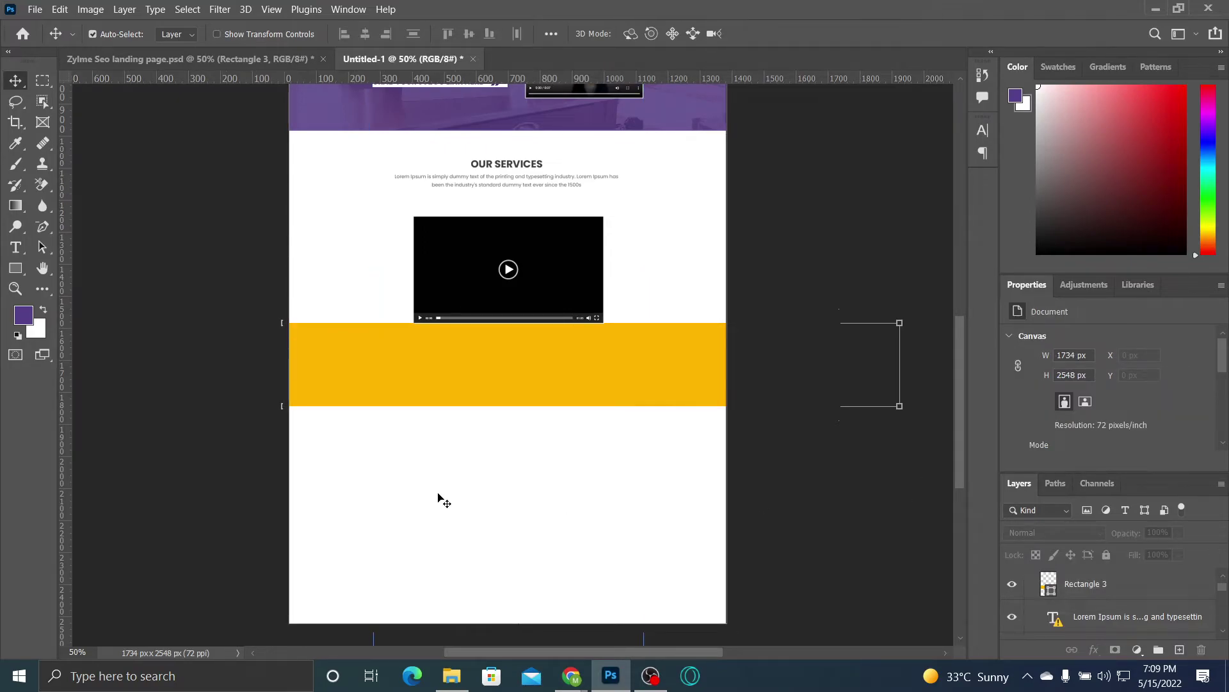
Step: Scale the yellow rectangle below the video player to about 1364 × 185 px so it spans exactly the artboard width
left_click(479, 380)
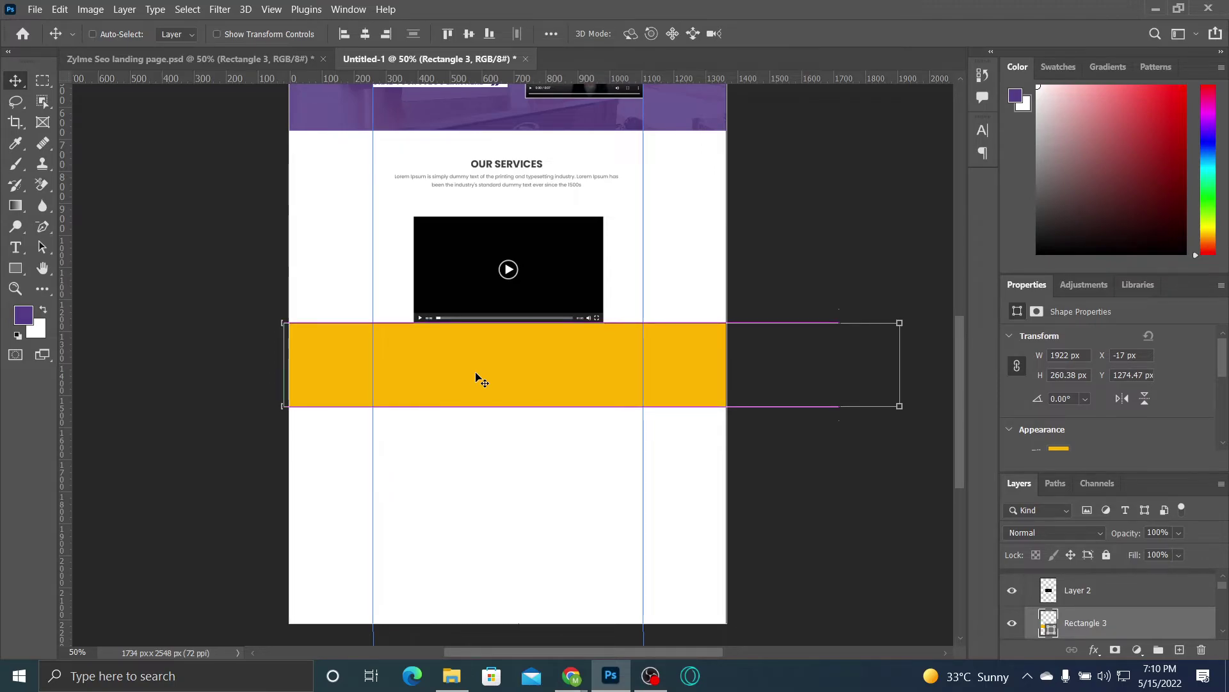
key("ctrl+t")
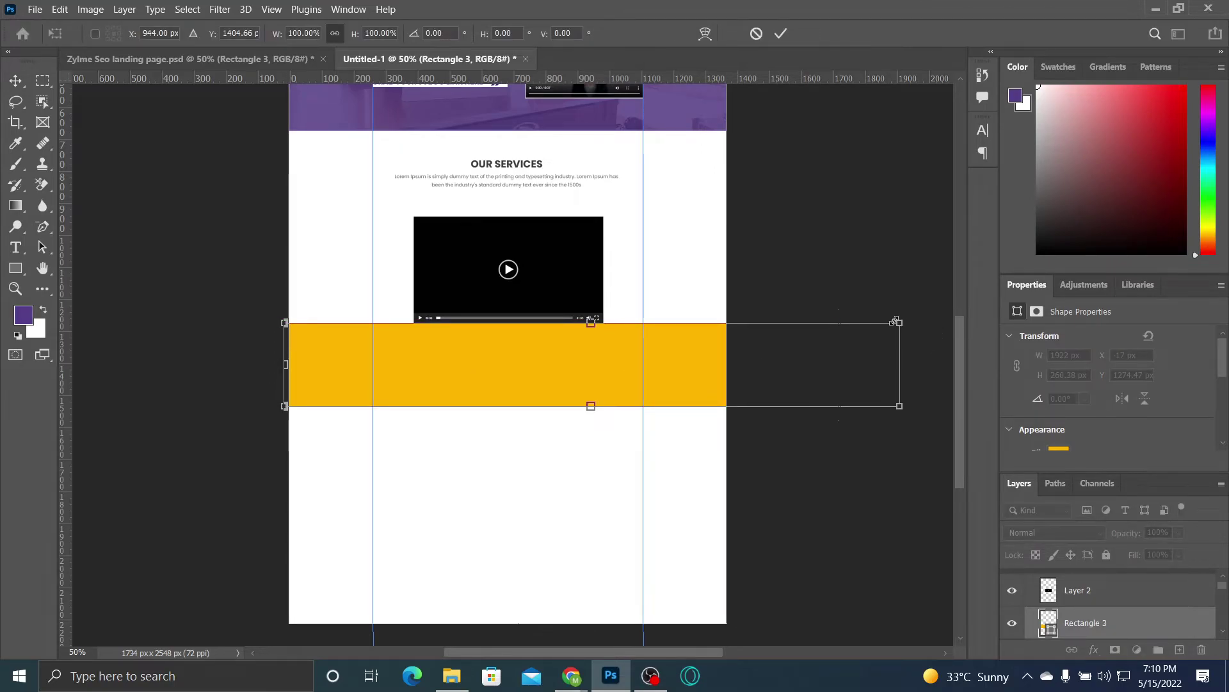
left_click_drag(900, 323, 726, 346)
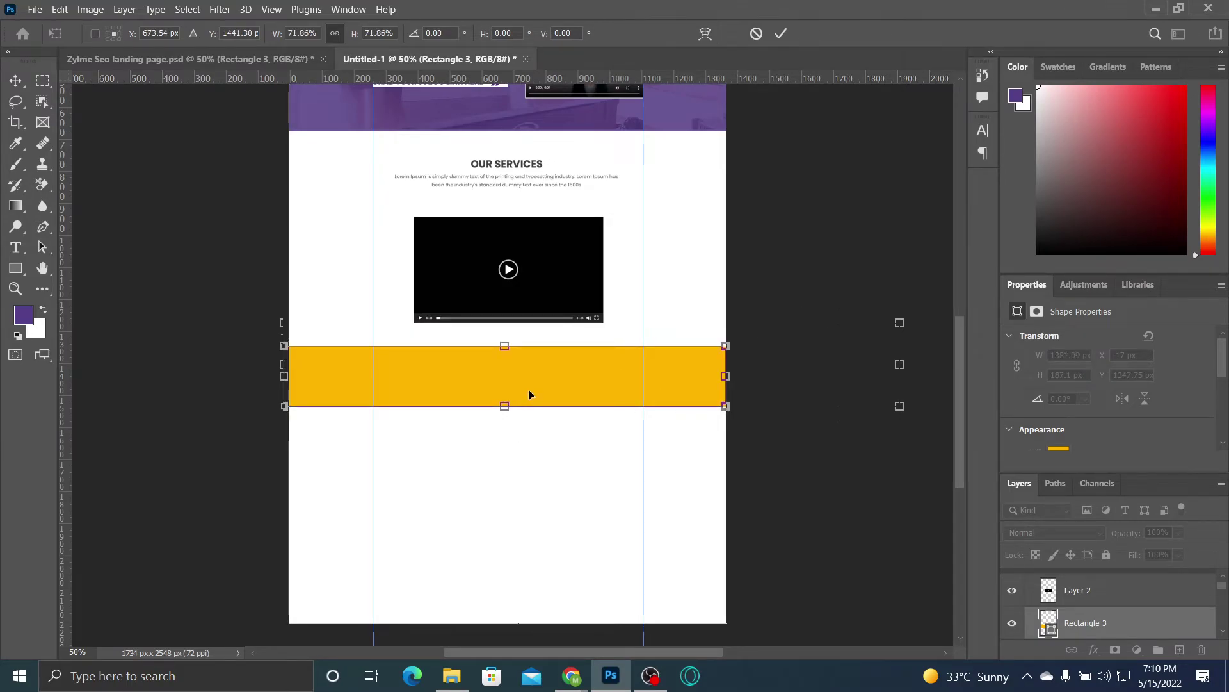
left_click_drag(277, 377, 289, 377)
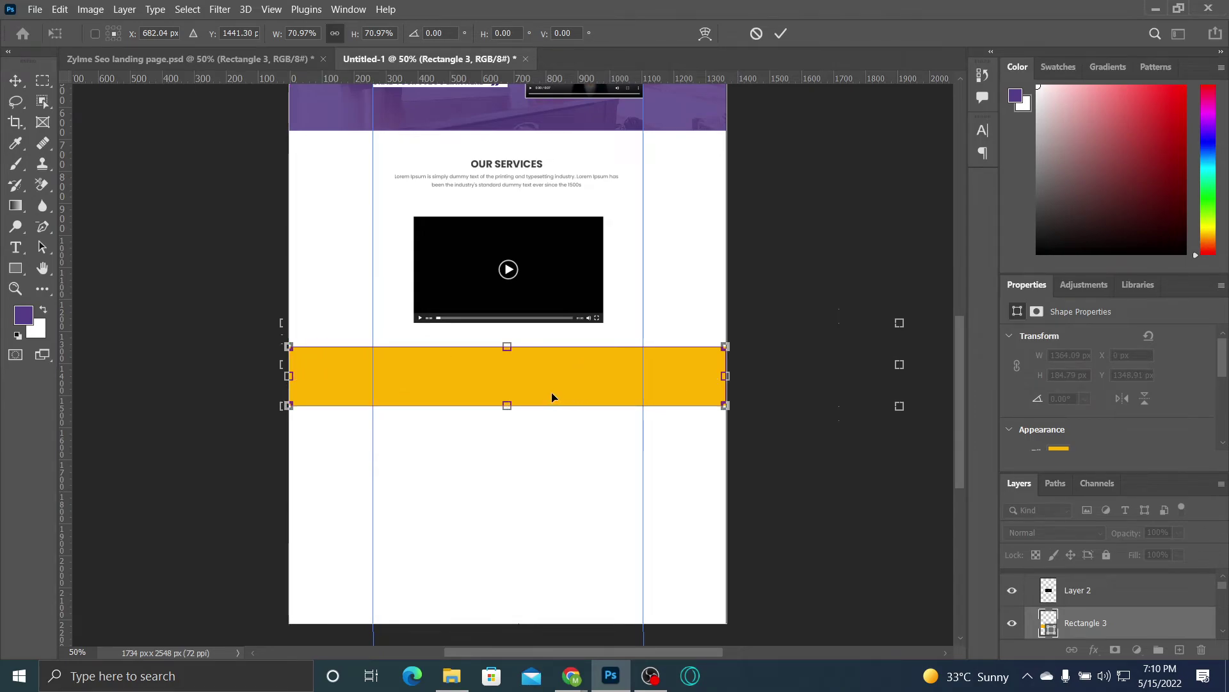
left_click(781, 33)
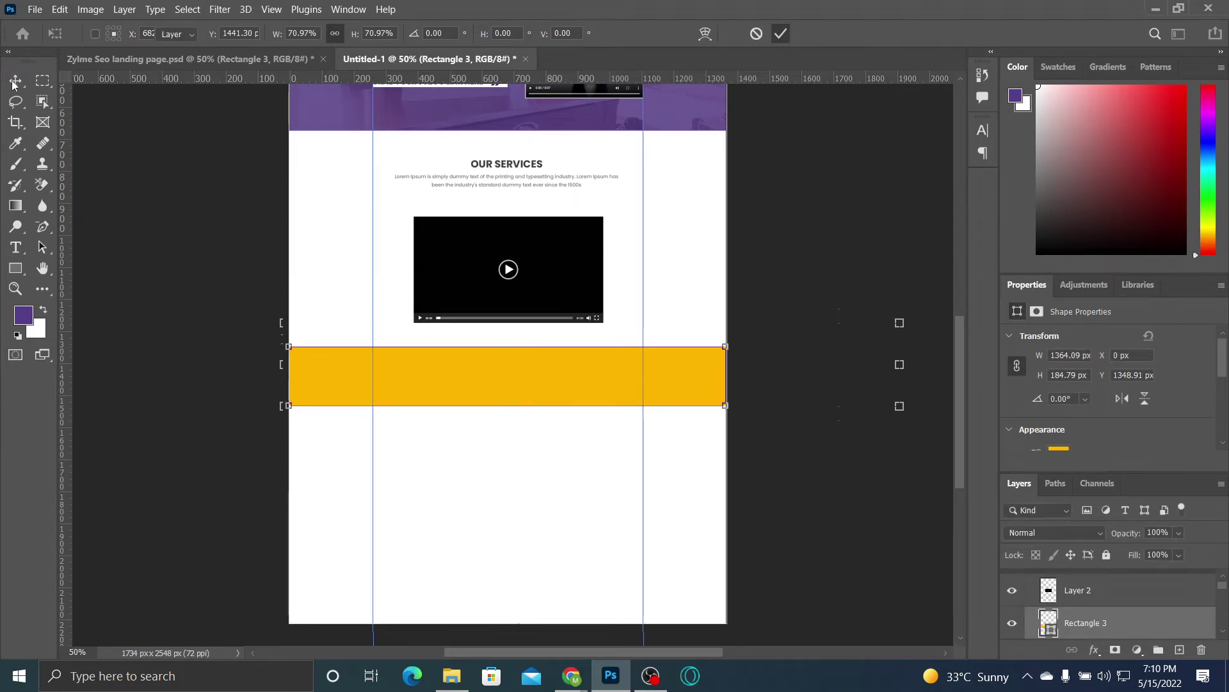
Step: Copy the promotion heading, the Name and Email fields with their labels, and the Subscribe button from Zylme Seo landing page.psd
left_click(108, 59)
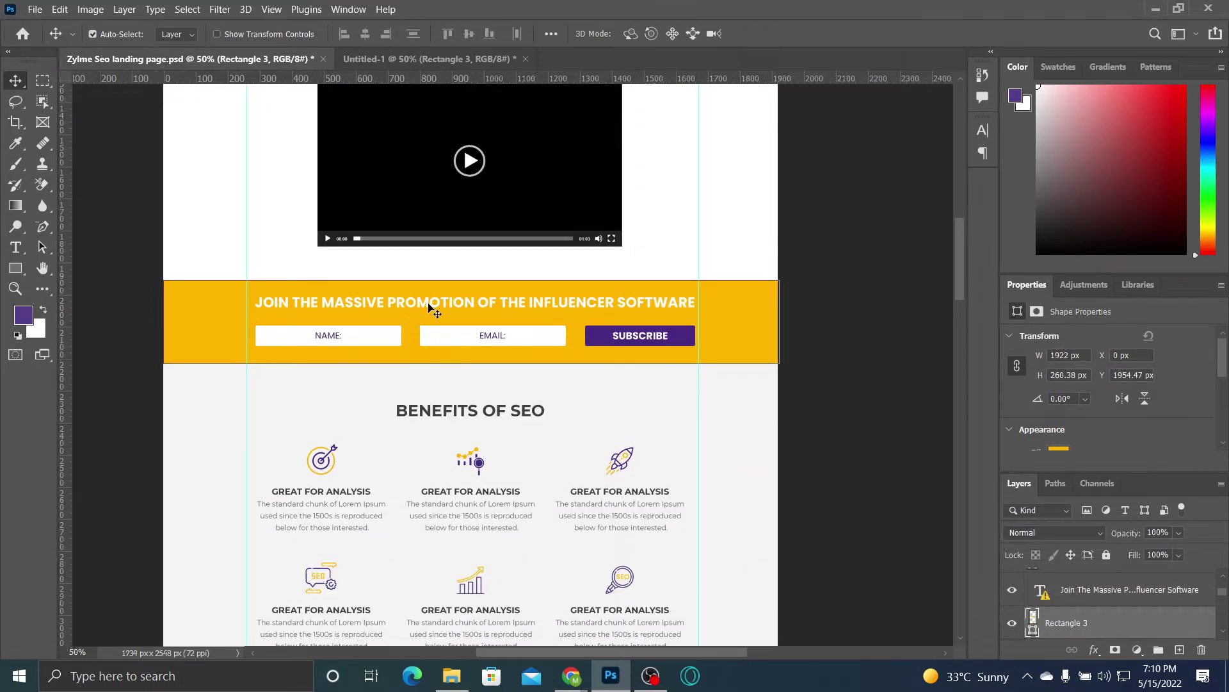
left_click(392, 338)
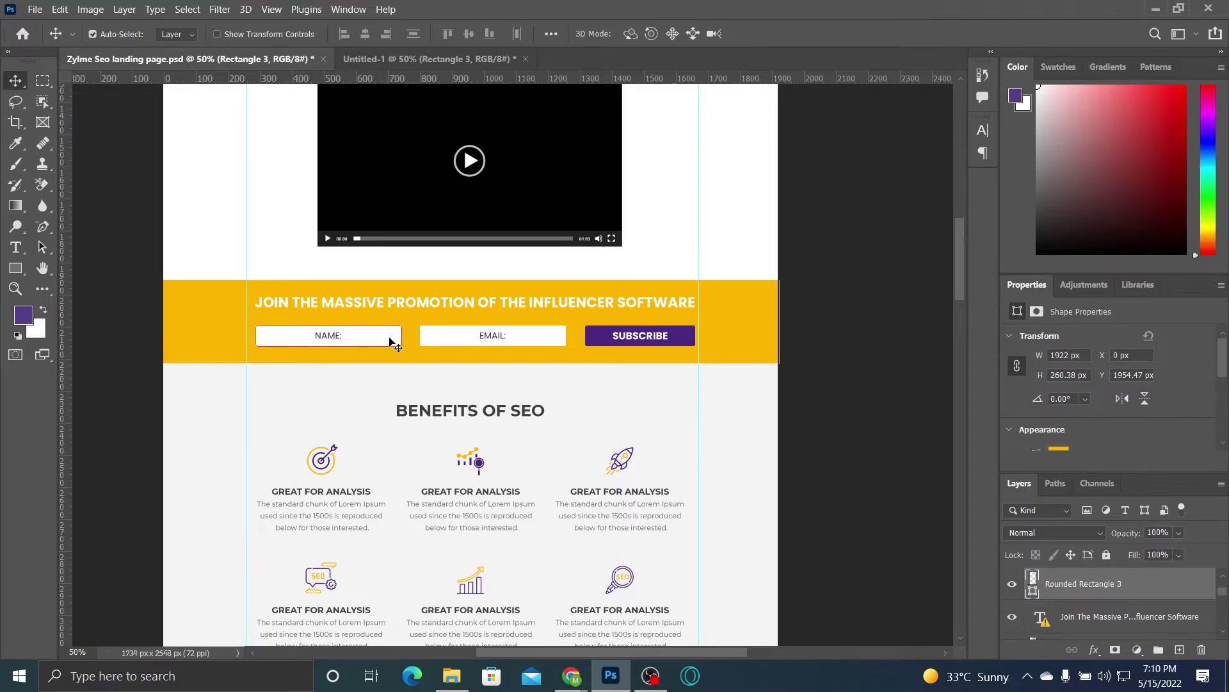
left_click(688, 344)
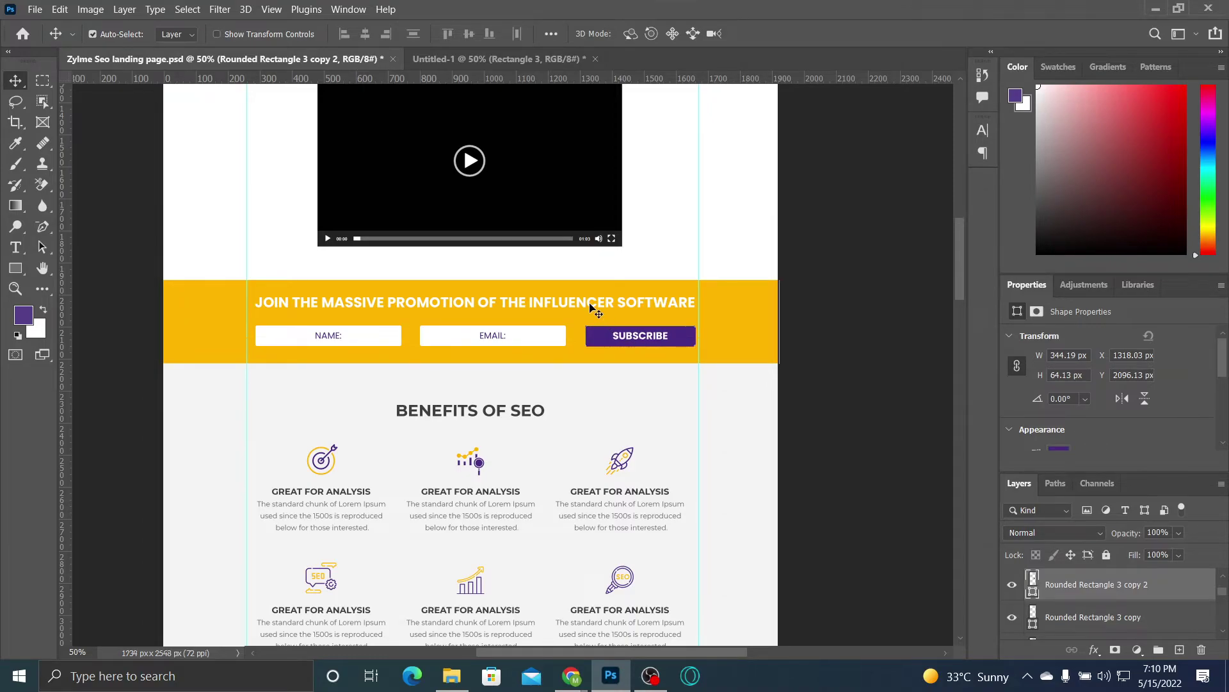
left_click(585, 306)
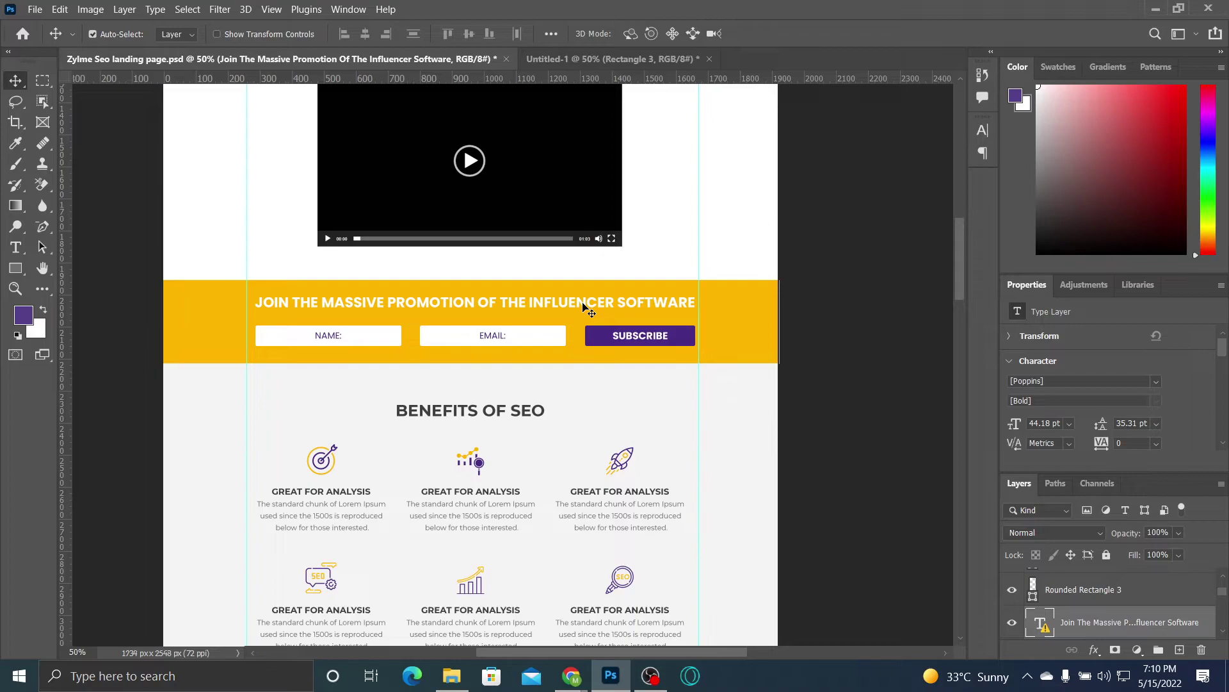
left_click(330, 339, "shift")
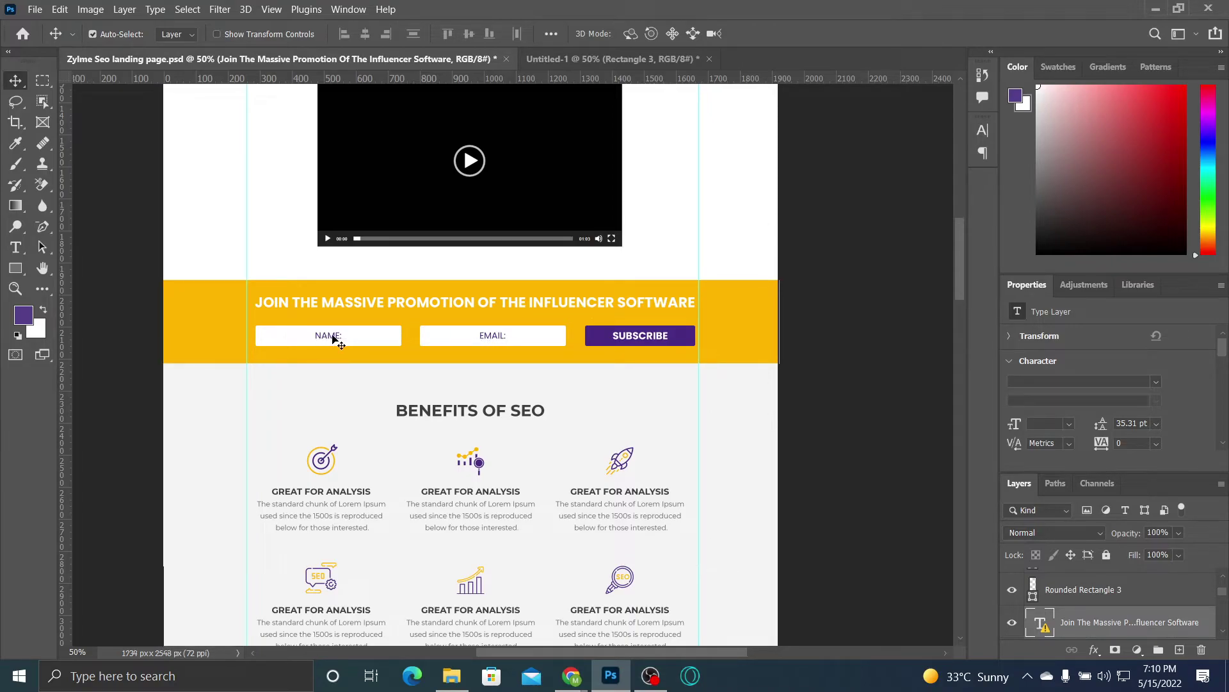
left_click(482, 341, "shift")
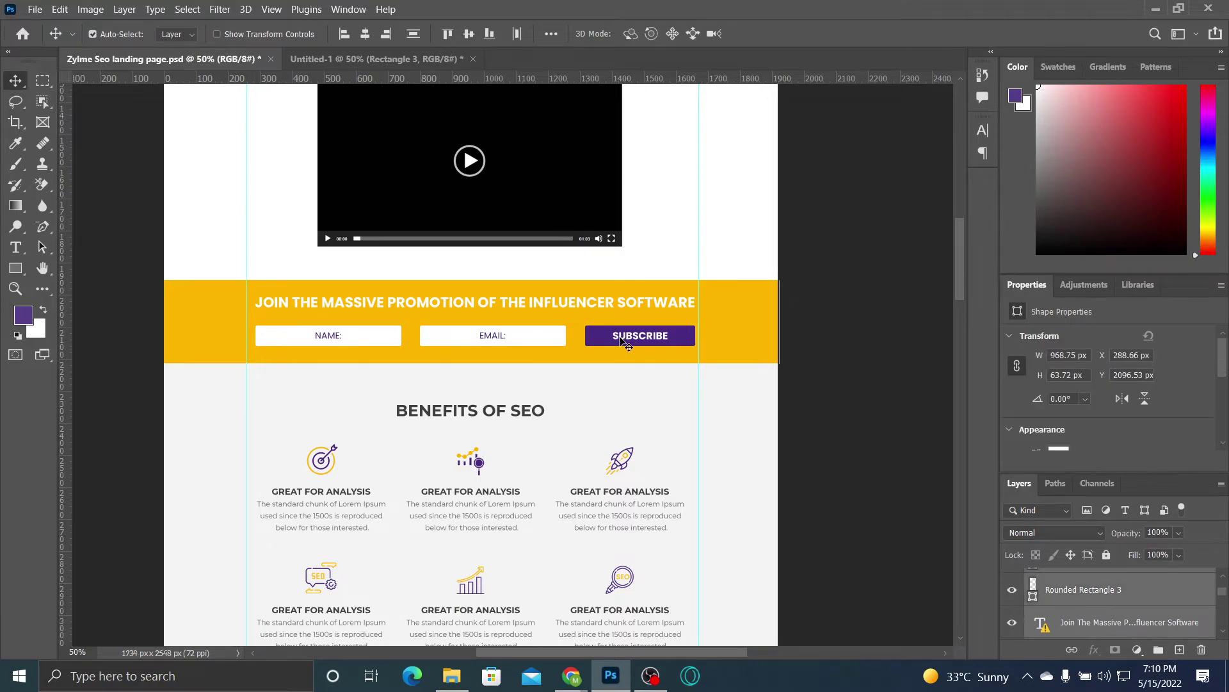
left_click(621, 338, "shift")
key("ctrl")
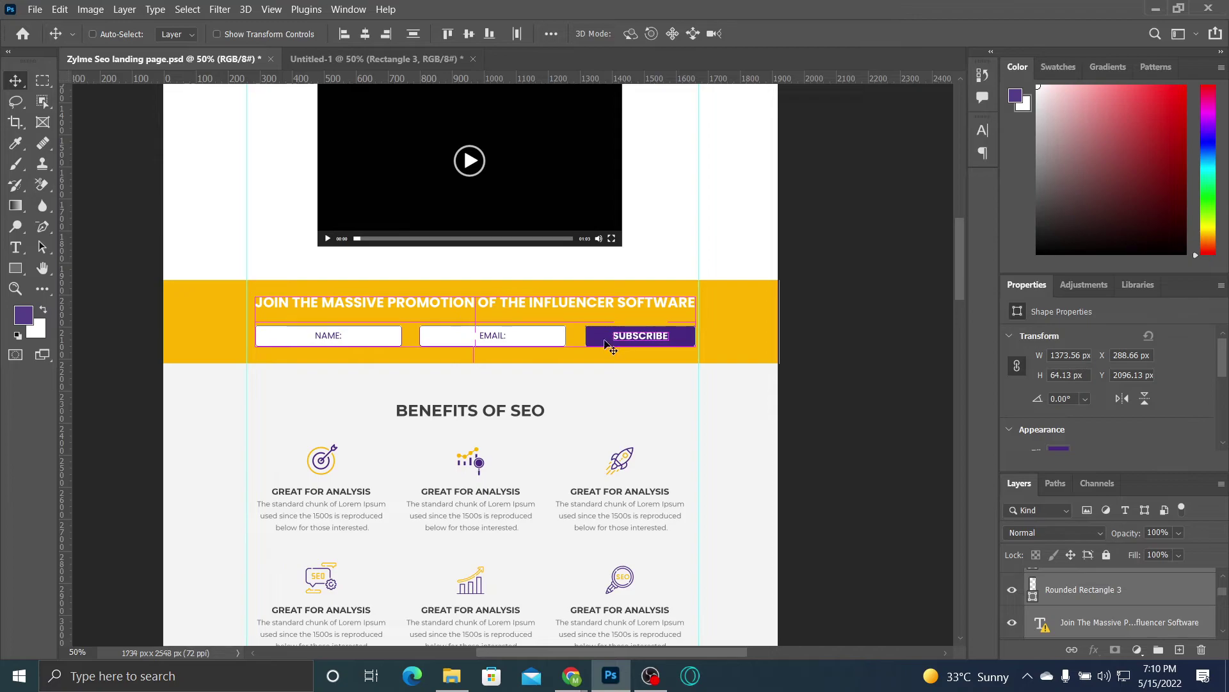
Step: Paste the promotion heading and form elements into Untitled-1 and position them over the yellow band
left_click(413, 59)
key("ctrl+v")
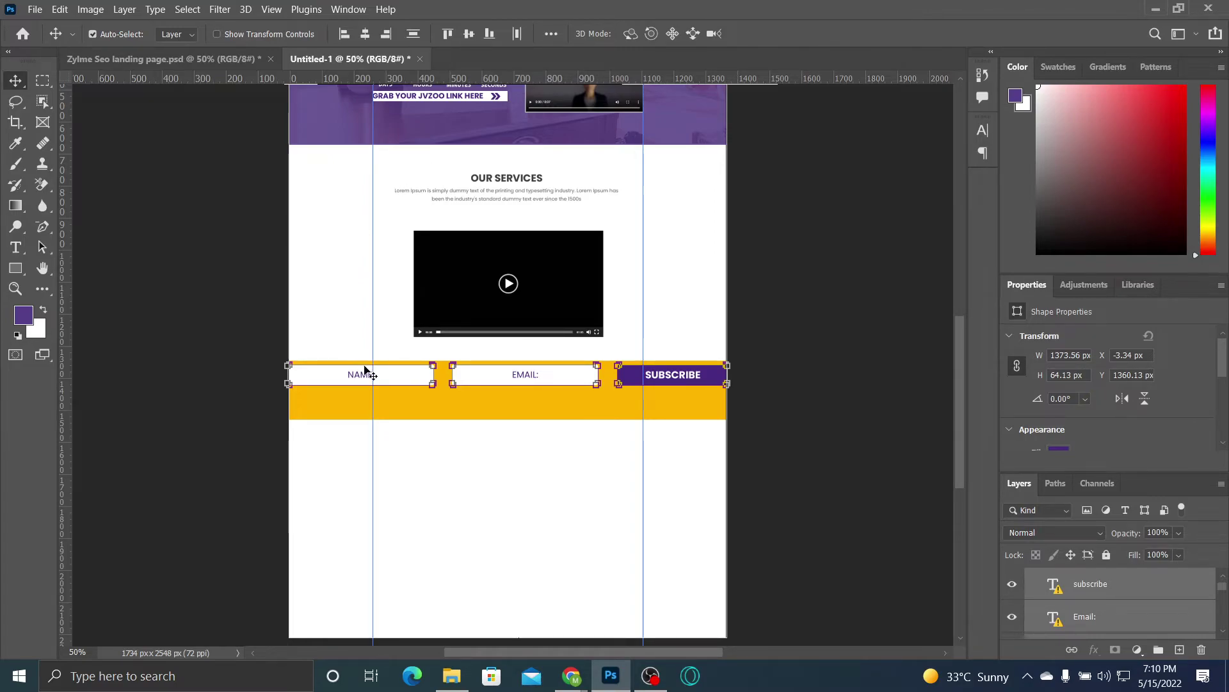
mouse_move(404, 382)
left_mouse_down()
mouse_move(395, 413)
mouse_move(393, 401)
left_mouse_up()
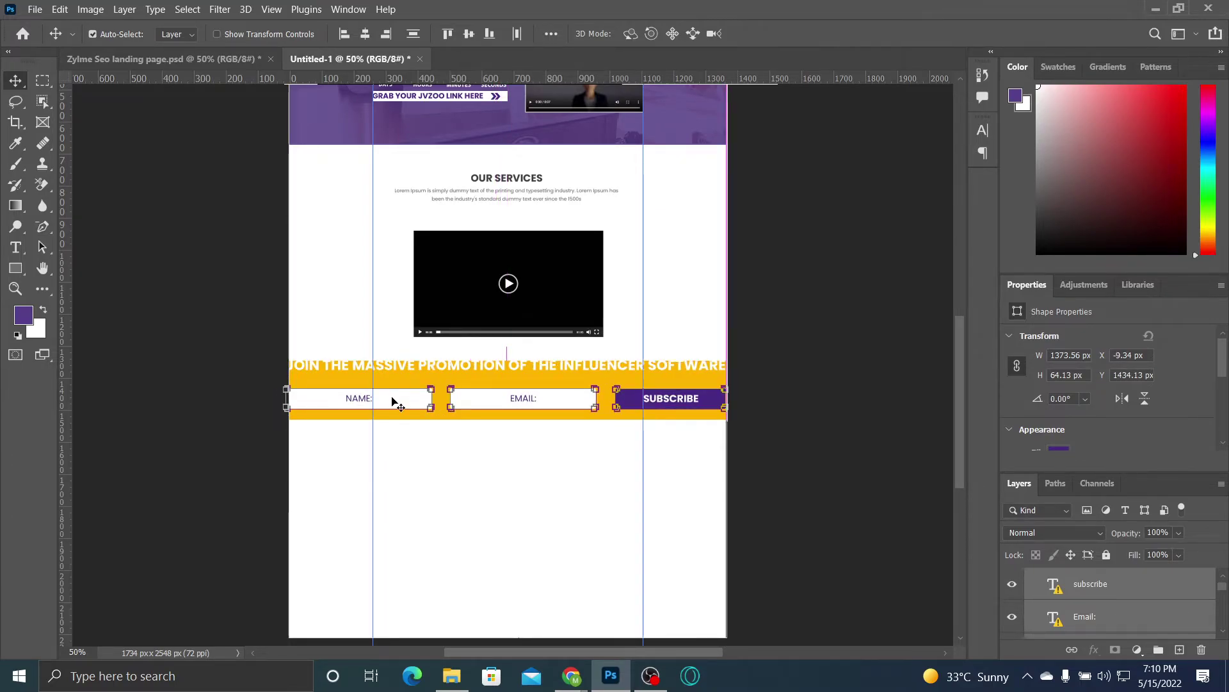
Step: Try to scale the pasted heading and form elements together to about 58.9% so they fit between the vertical guides
key("ctrl+t")
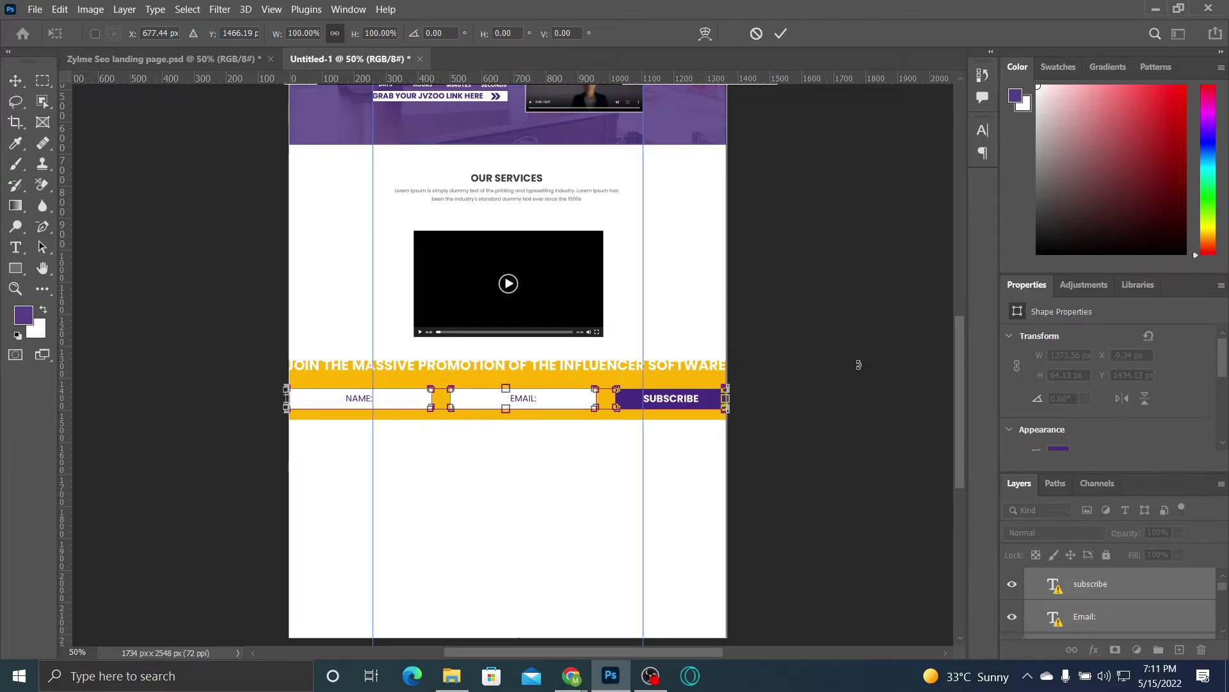
key("ctrl+minus")
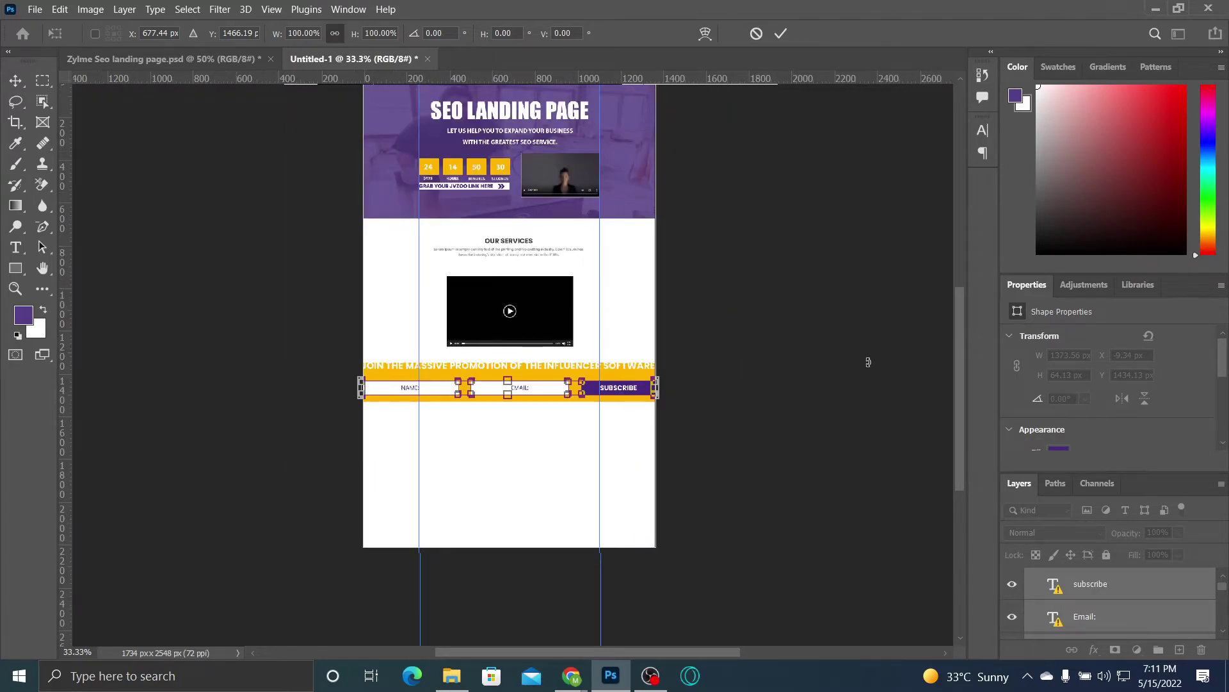
key("ctrl+minus")
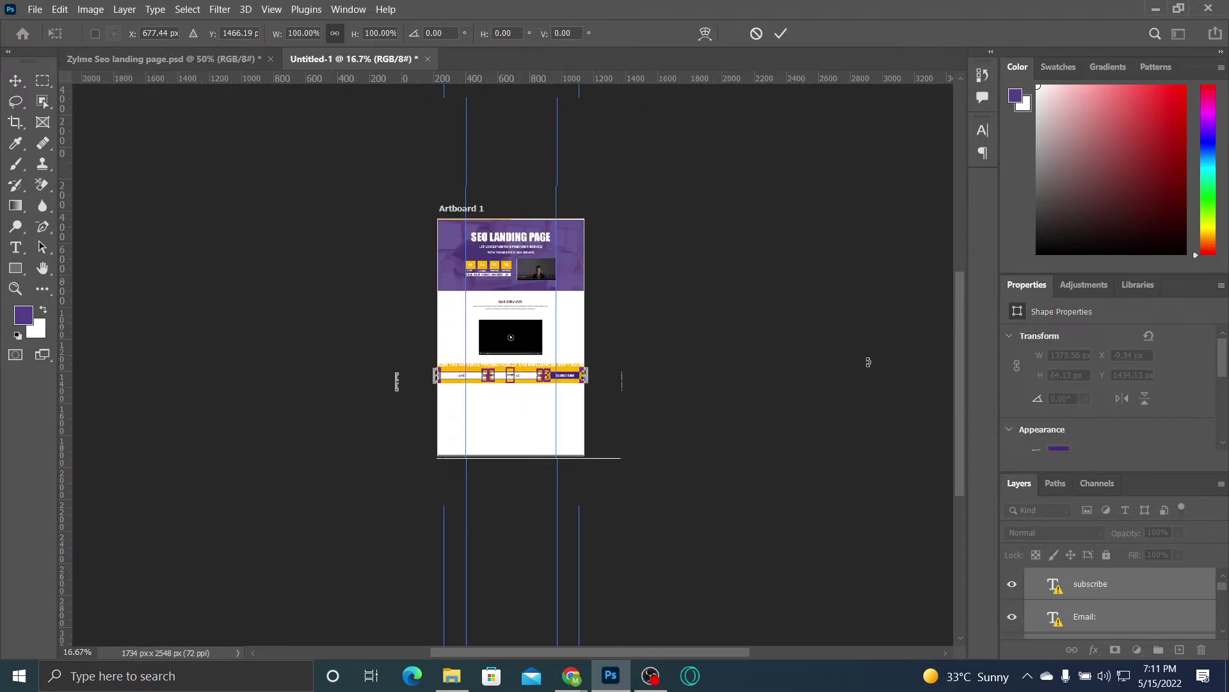
key("ctrl+minus")
key("ctrl+plus")
key("ctrl+plus")
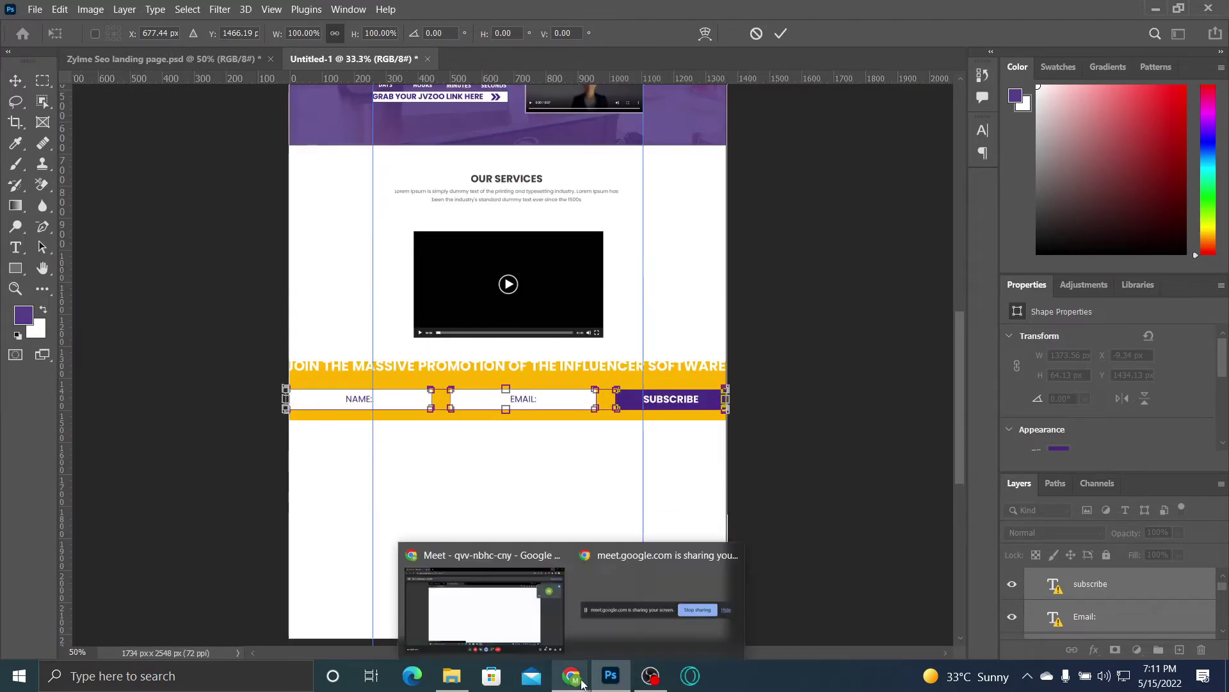
left_click_drag(286, 398, 333, 398)
left_click_drag(725, 399, 632, 400)
left_click_drag(335, 394, 377, 399)
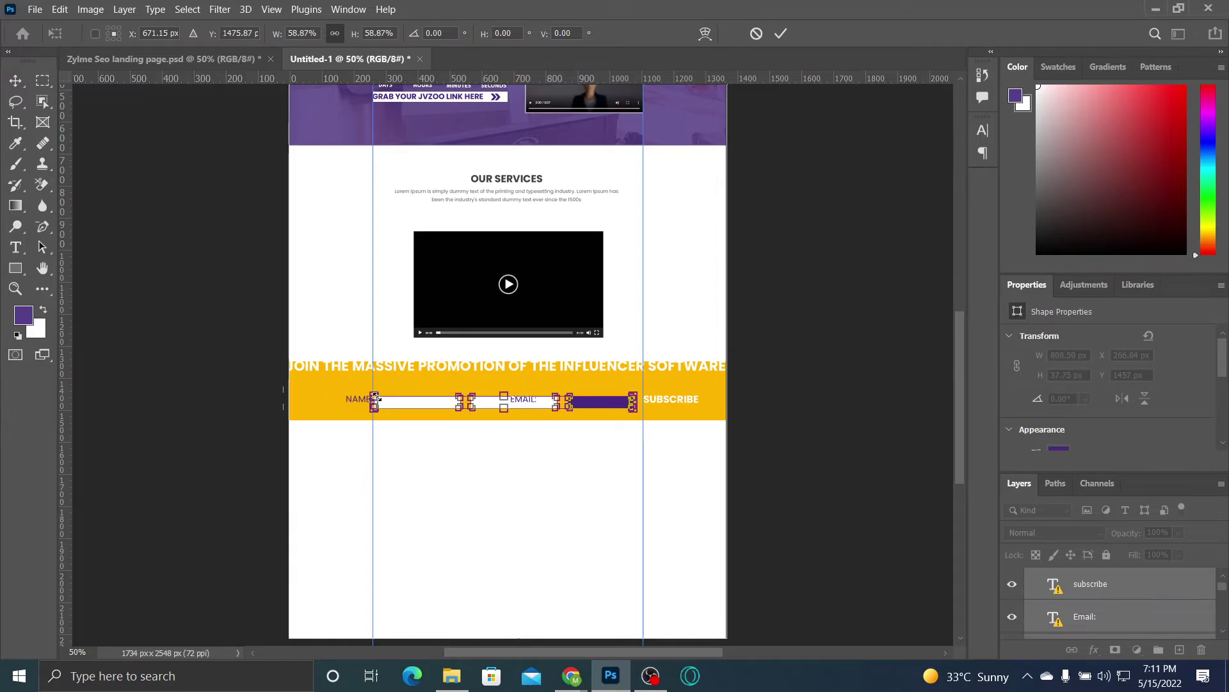
Step: Undo the scaling of the pasted heading and form elements
key("ctrl+z")
key("ctrl+z")
key("ctrl+z")
key("ctrl+z")
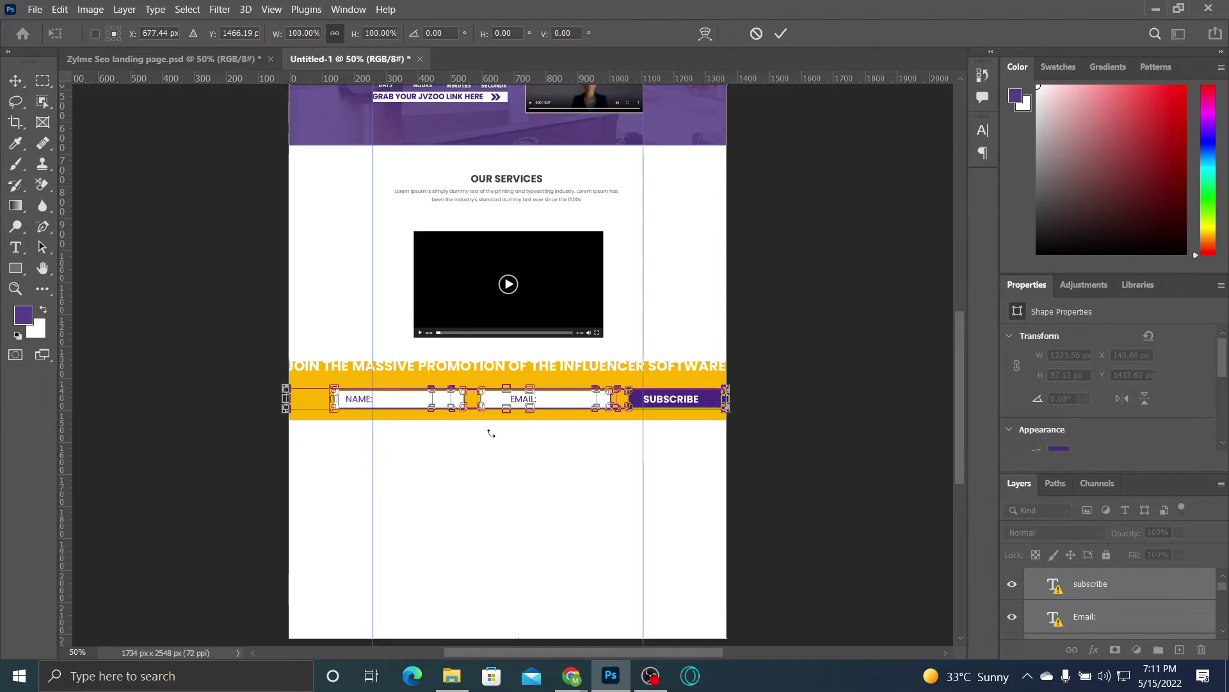
key("ctrl+z")
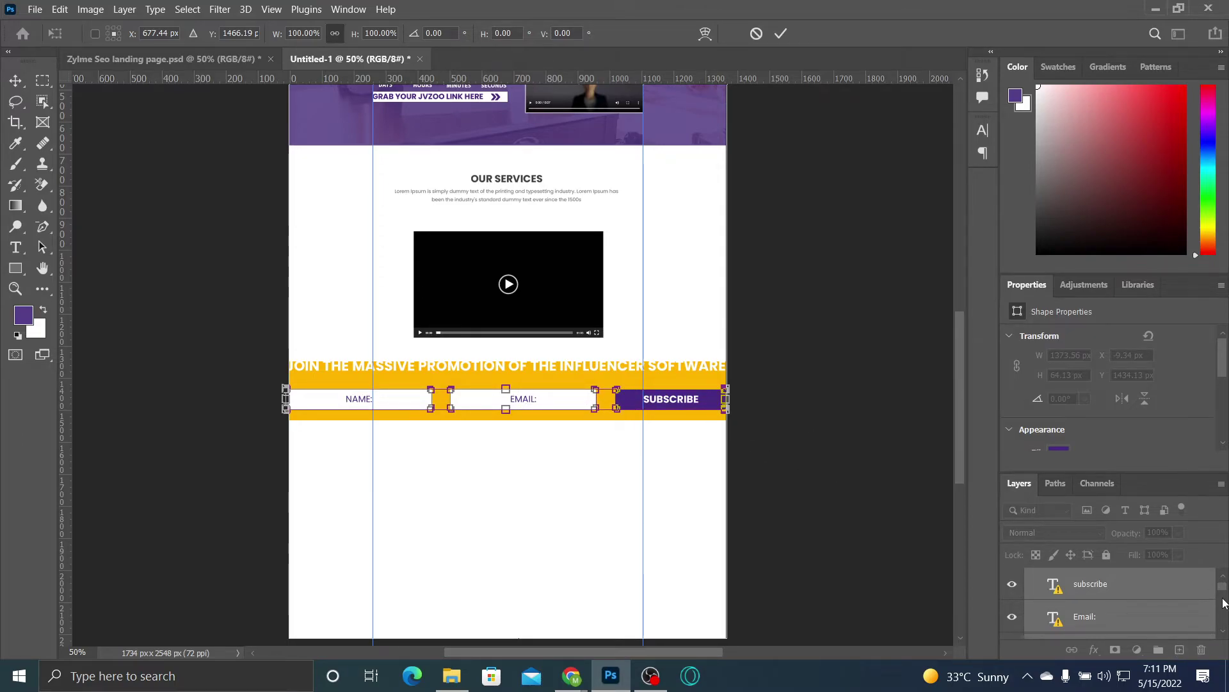
Step: Enlarge the layer list, examine which subscription text and shape layers are selected, and close the transform without scaling
left_click_drag(1223, 594, 1225, 589)
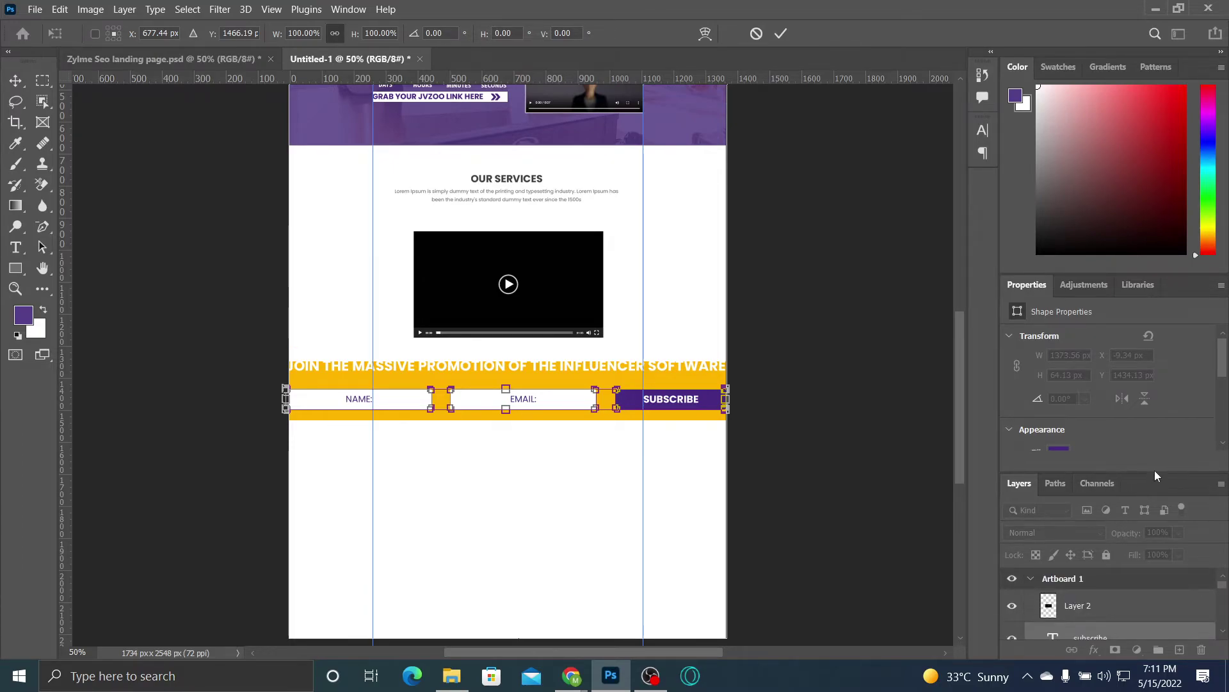
left_click_drag(1155, 470, 1153, 316)
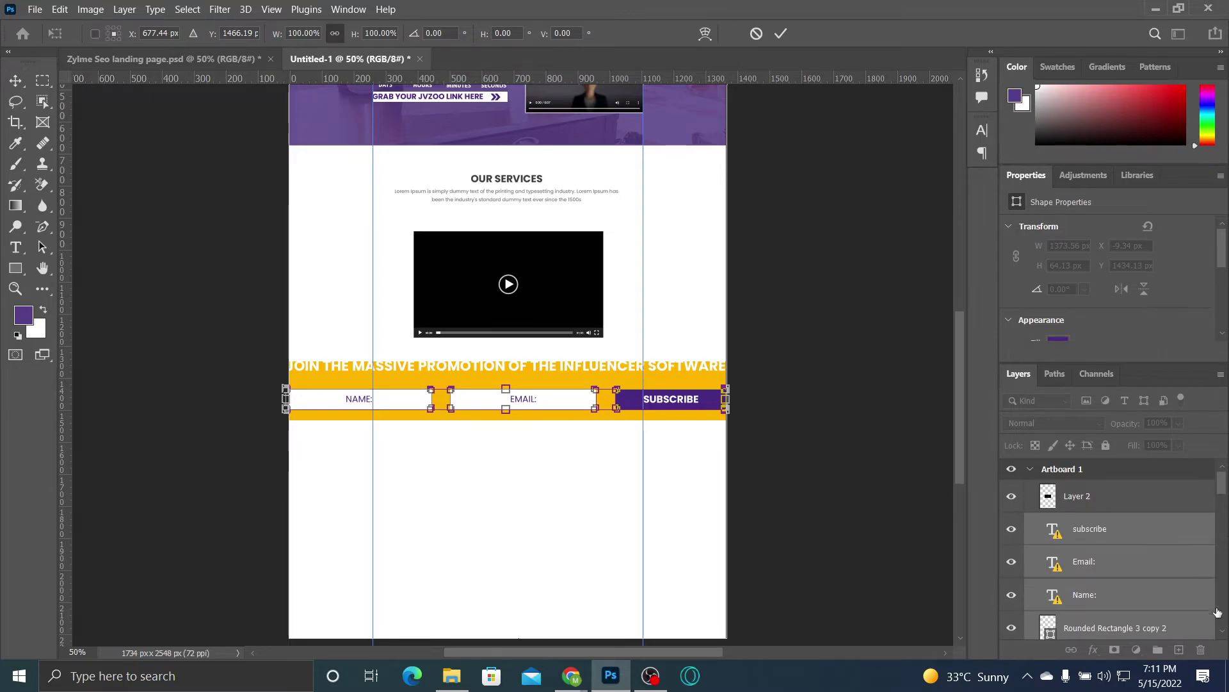
mouse_move(1221, 490)
left_mouse_down()
mouse_move(1222, 519)
mouse_move(1227, 500)
left_mouse_up()
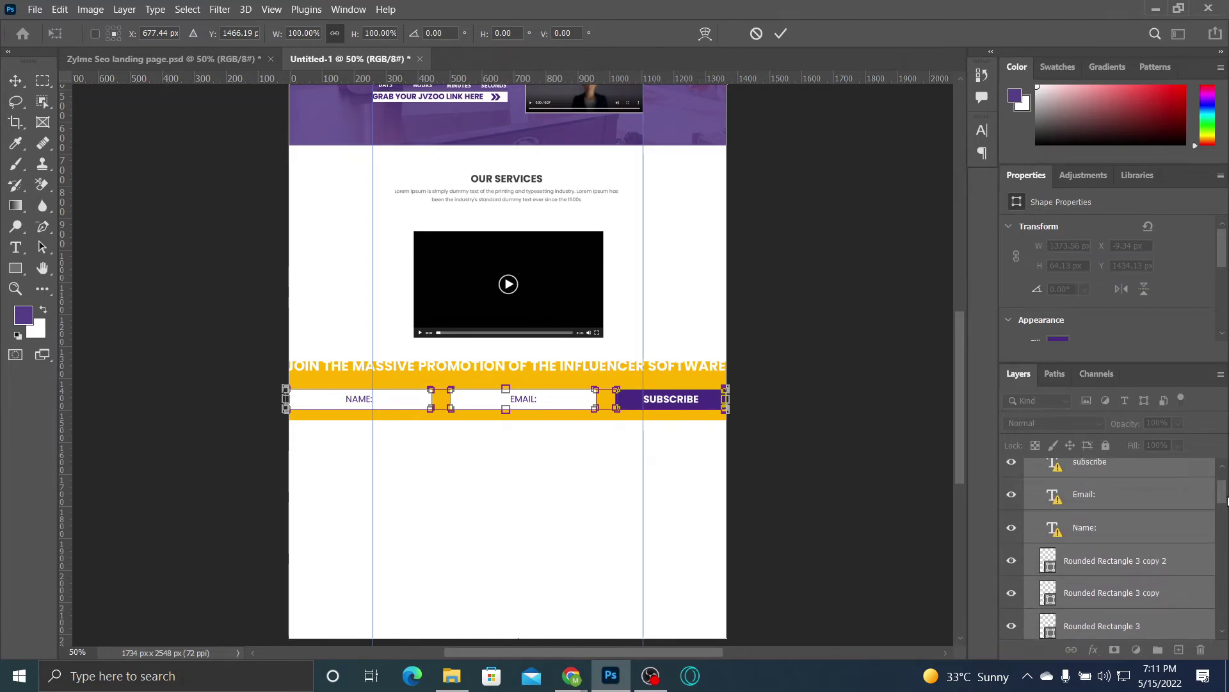
scroll(1227, 500, "down", 2)
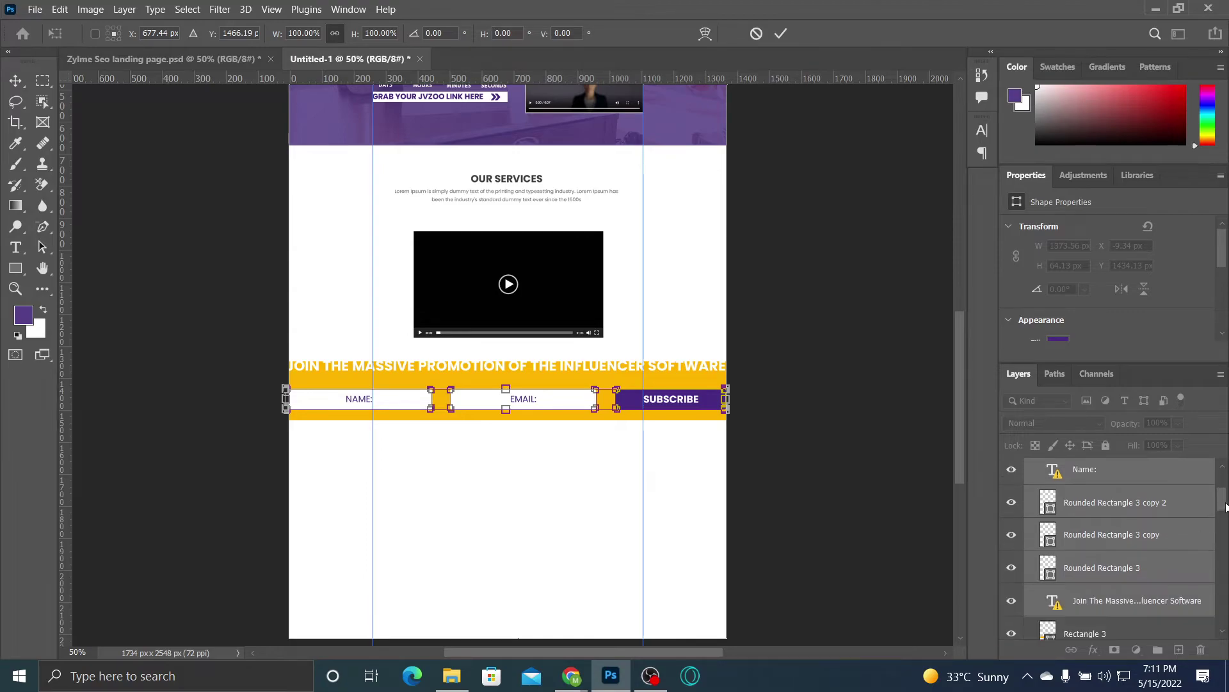
scroll(1227, 500, "up", 3)
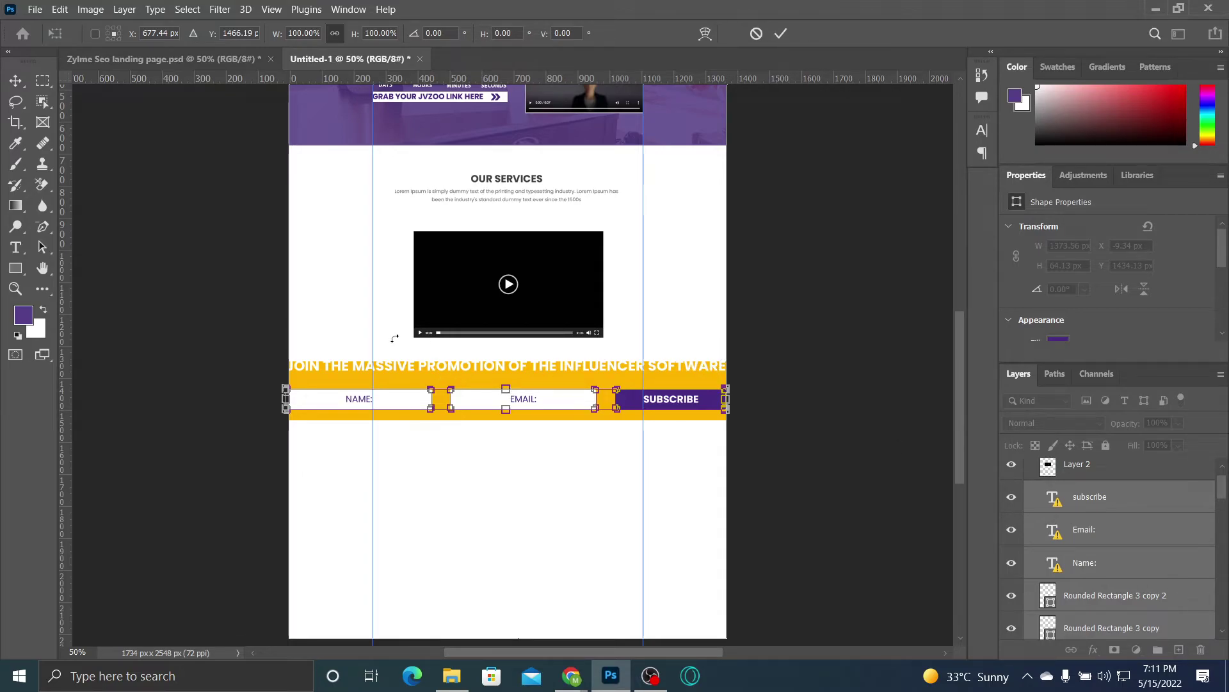
left_click(778, 35)
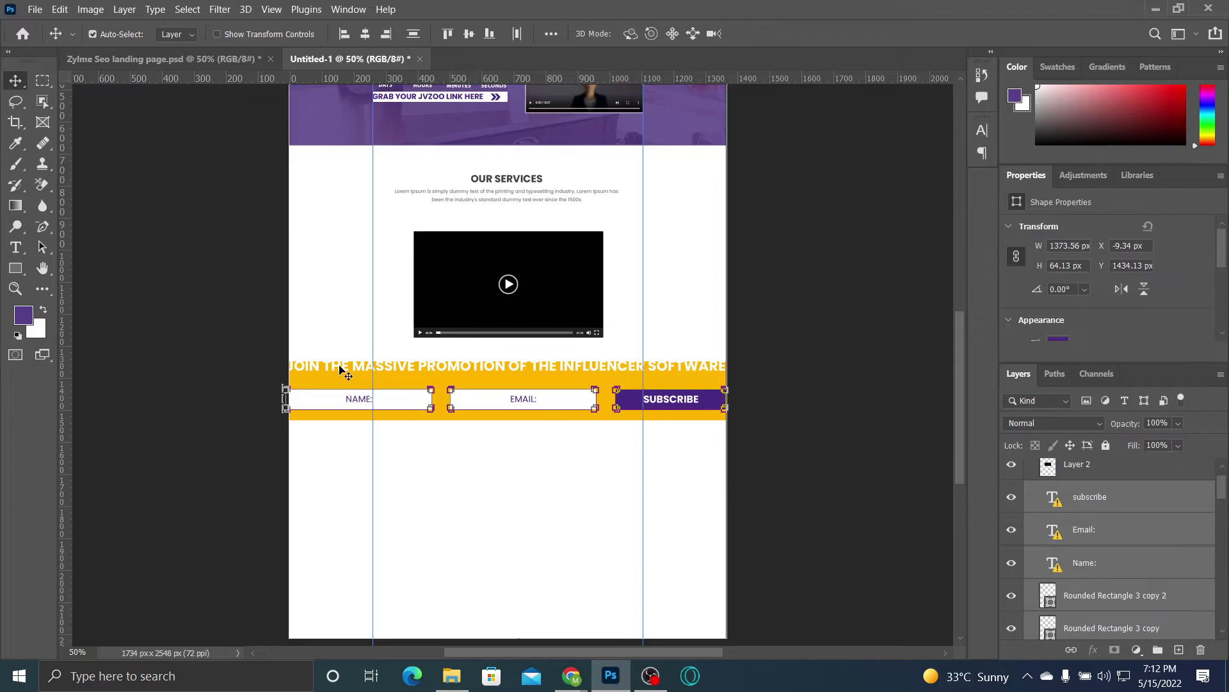
Step: Move the promotion heading and form elements slightly right and down on the yellow band, with the fields at about X 51, Y 1453 px
mouse_move(343, 374)
left_mouse_down()
mouse_move(500, 427)
mouse_move(444, 439)
mouse_move(415, 388)
mouse_move(363, 374)
left_mouse_up()
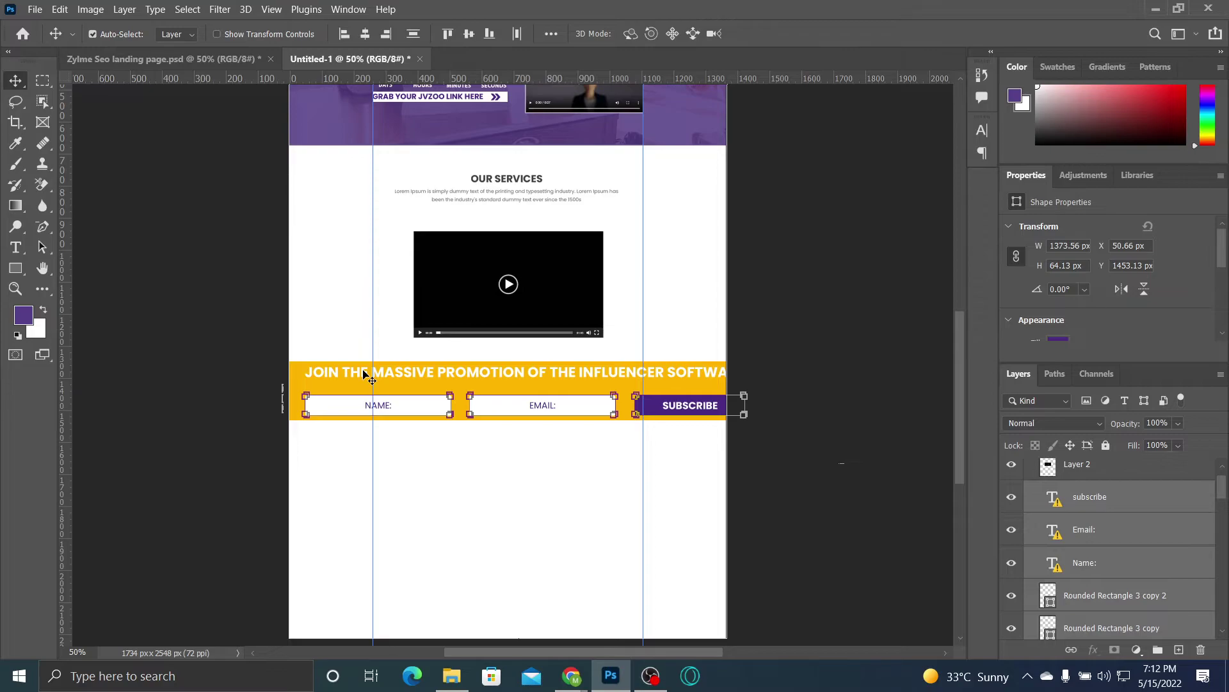
key("ctrl")
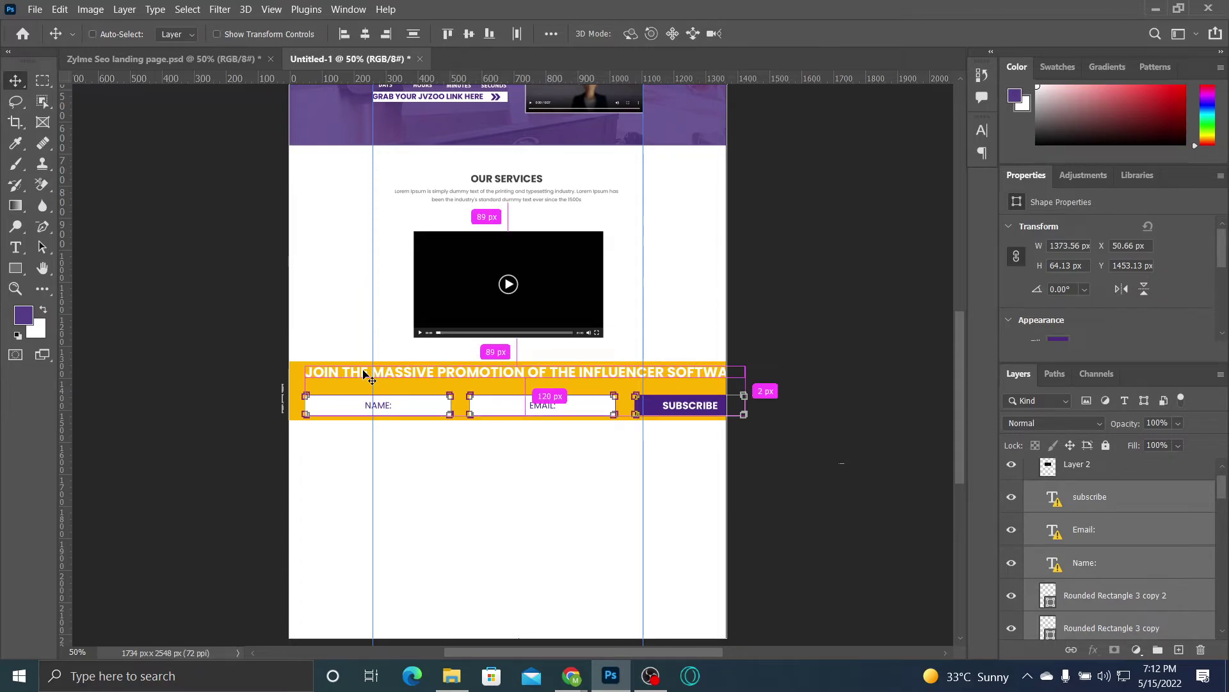
Step: Try to scale the promotion heading and form elements together to about 86.2%, then revert the scaling
key("ctrl+t")
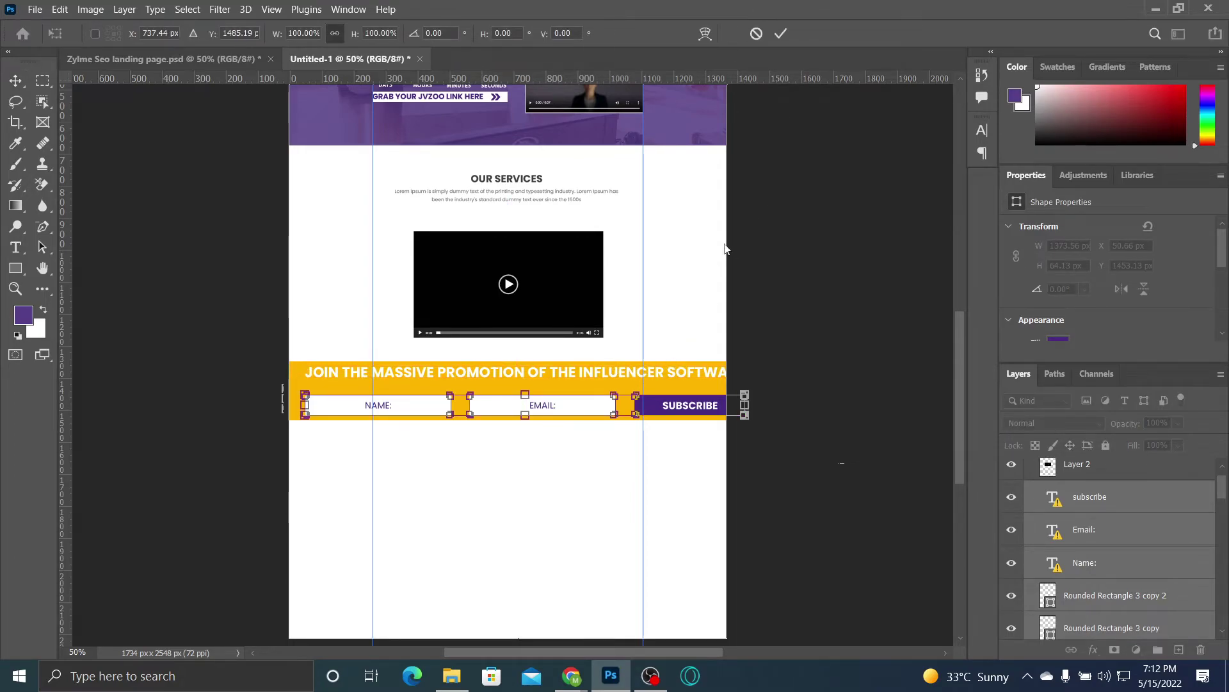
left_click_drag(745, 402, 685, 403)
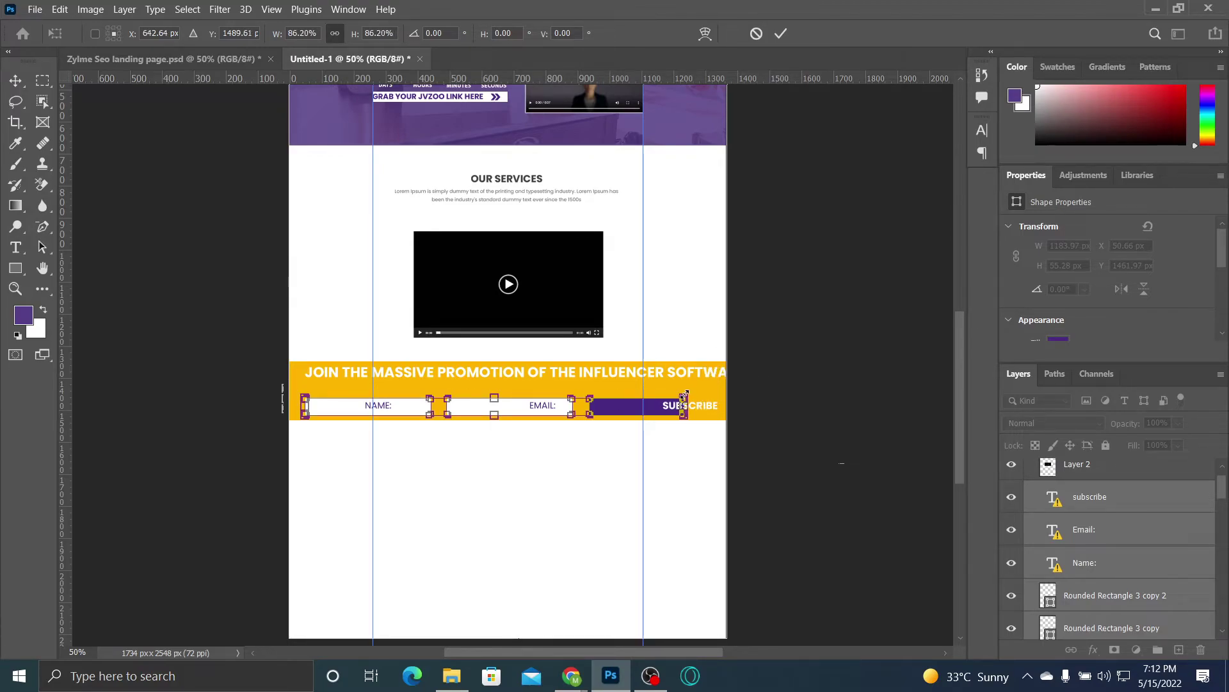
key("ctrl+z")
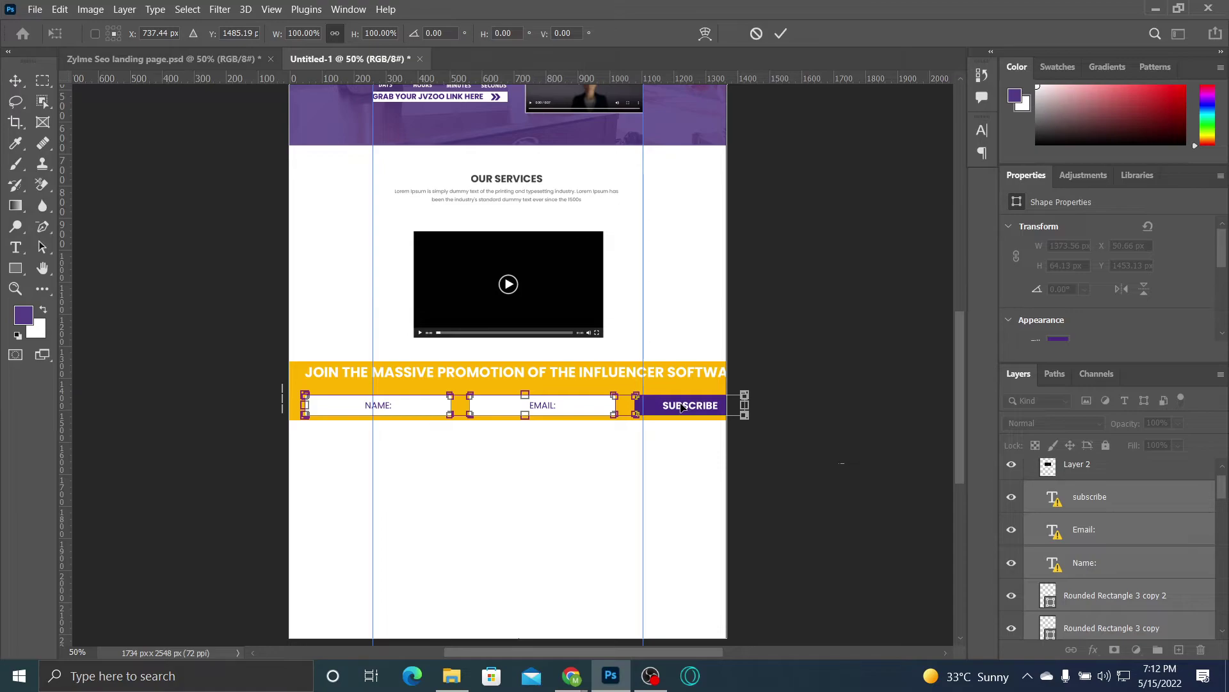
left_click(650, 676)
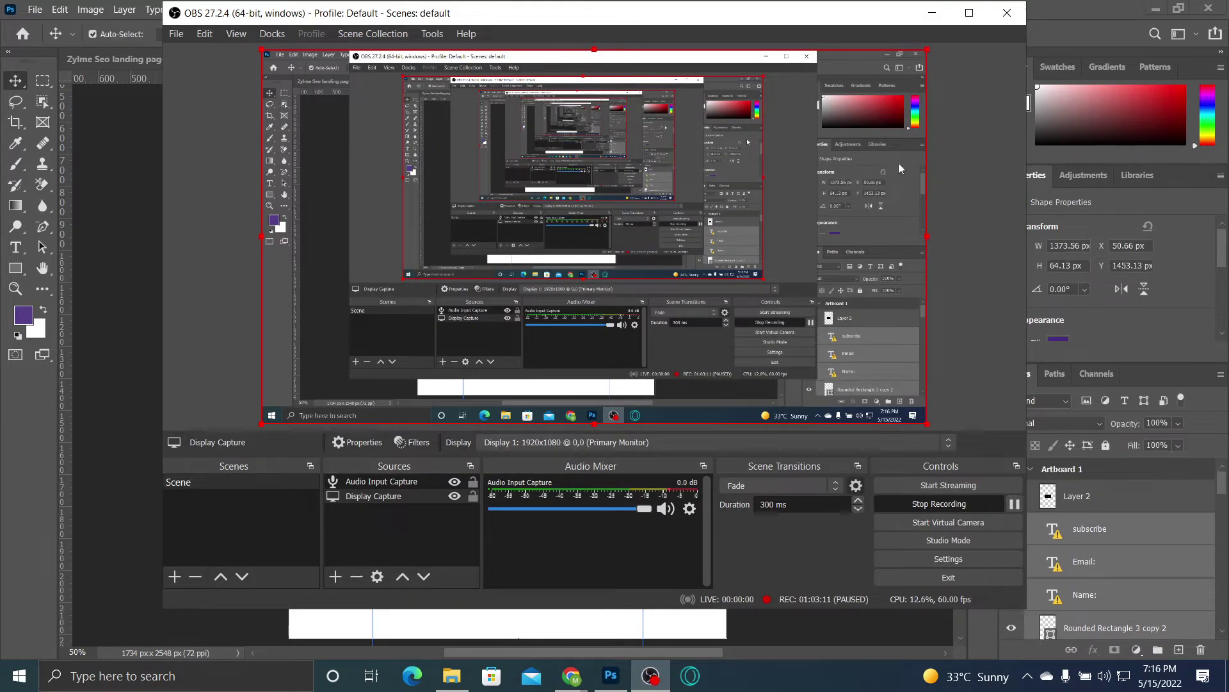
left_click(926, 15)
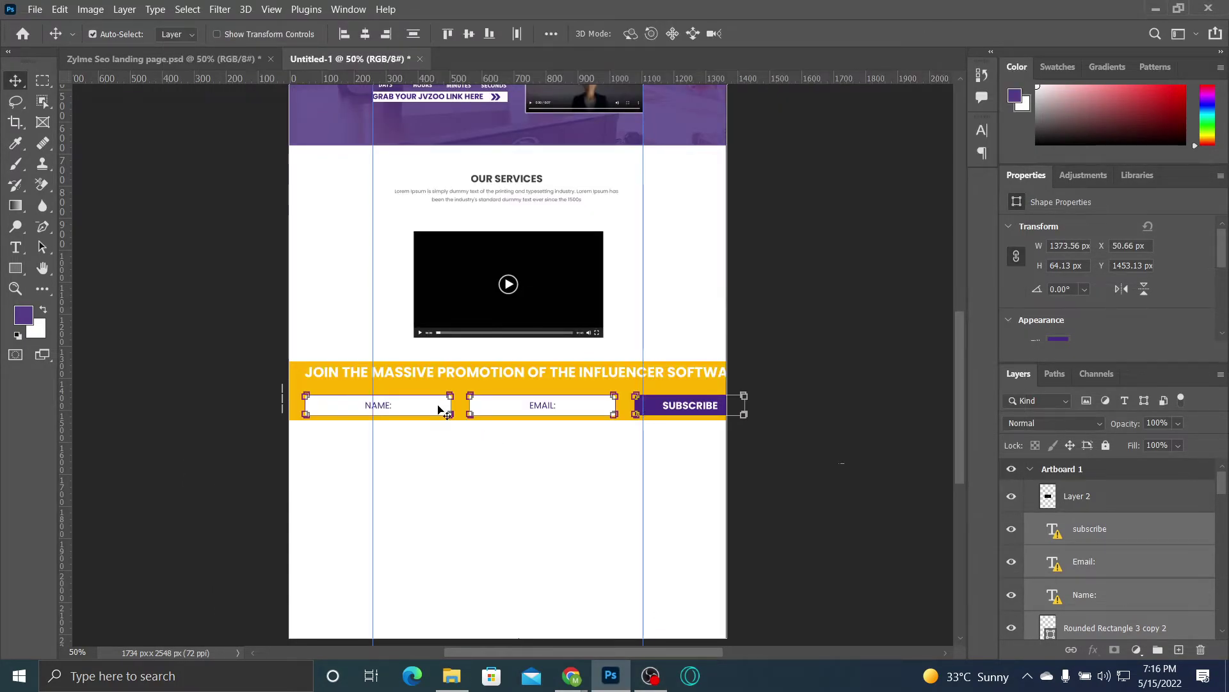
Step: Close the open Figma course folder window, and return to Photoshop to dismiss the Layer Style dialog without changes
left_click(1081, 535)
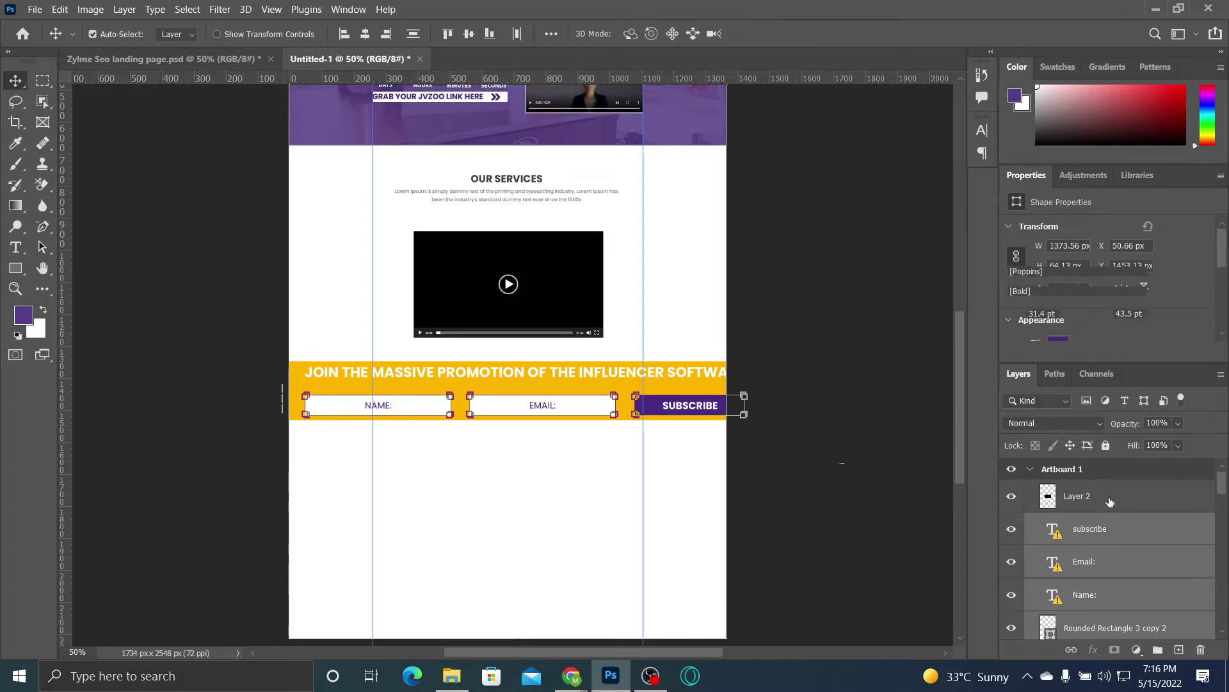
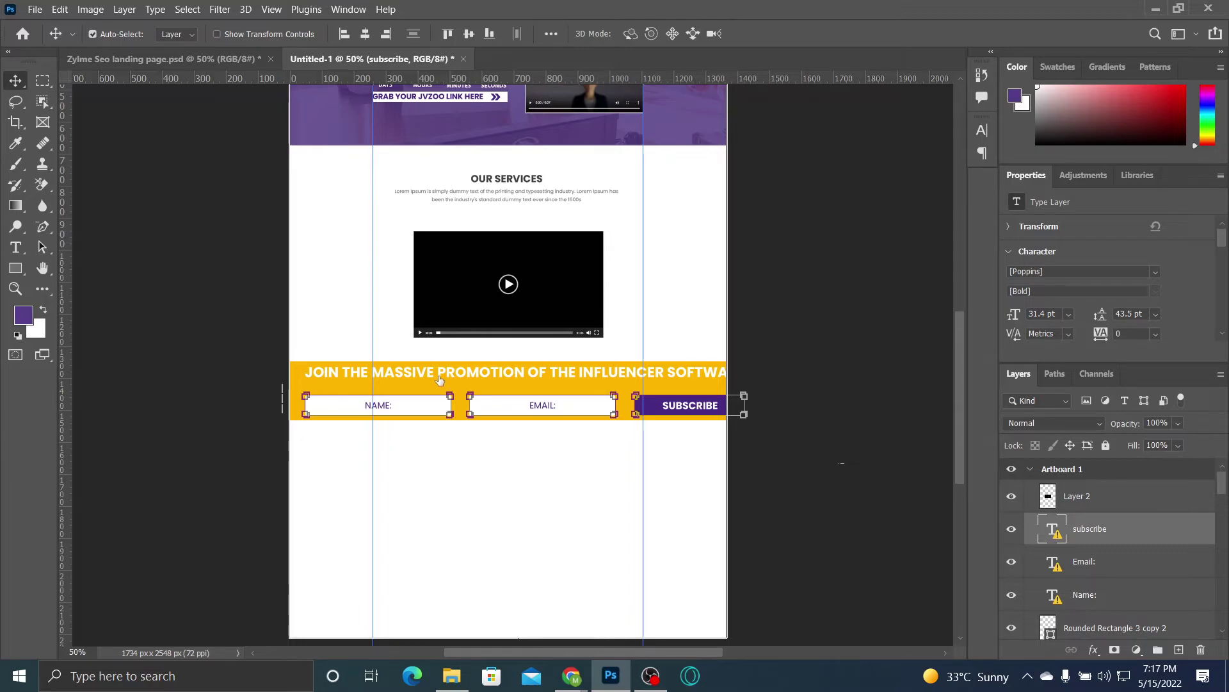
key("h")
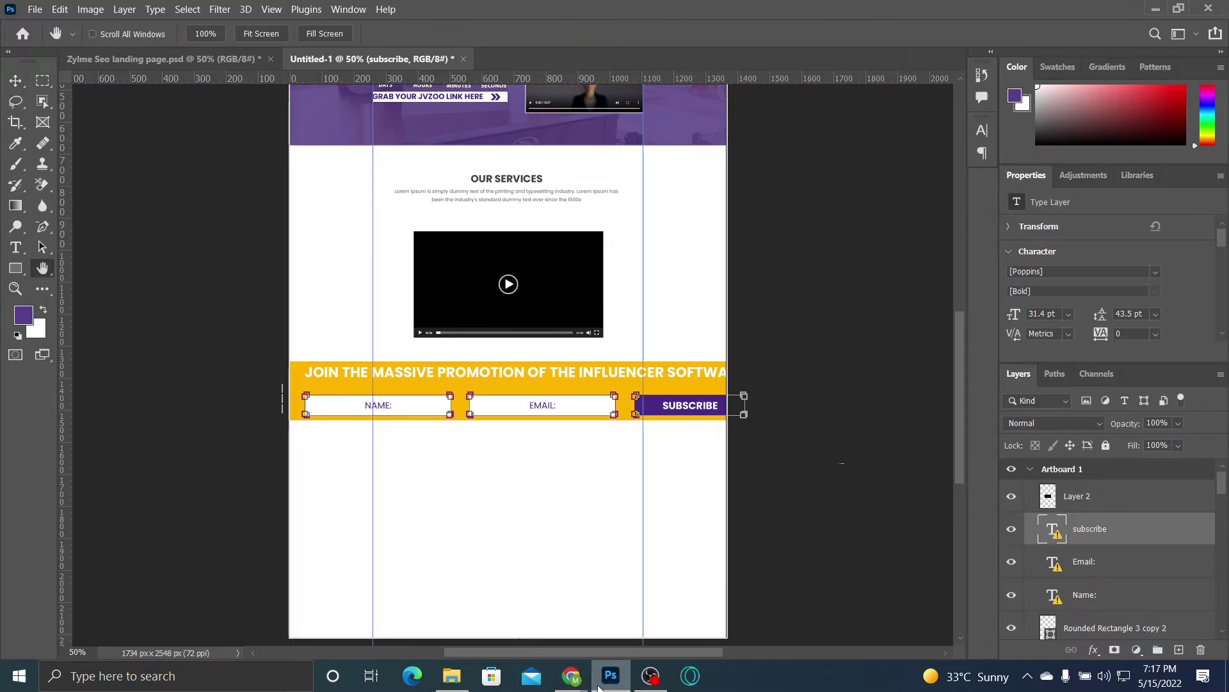
key("alt+Tab")
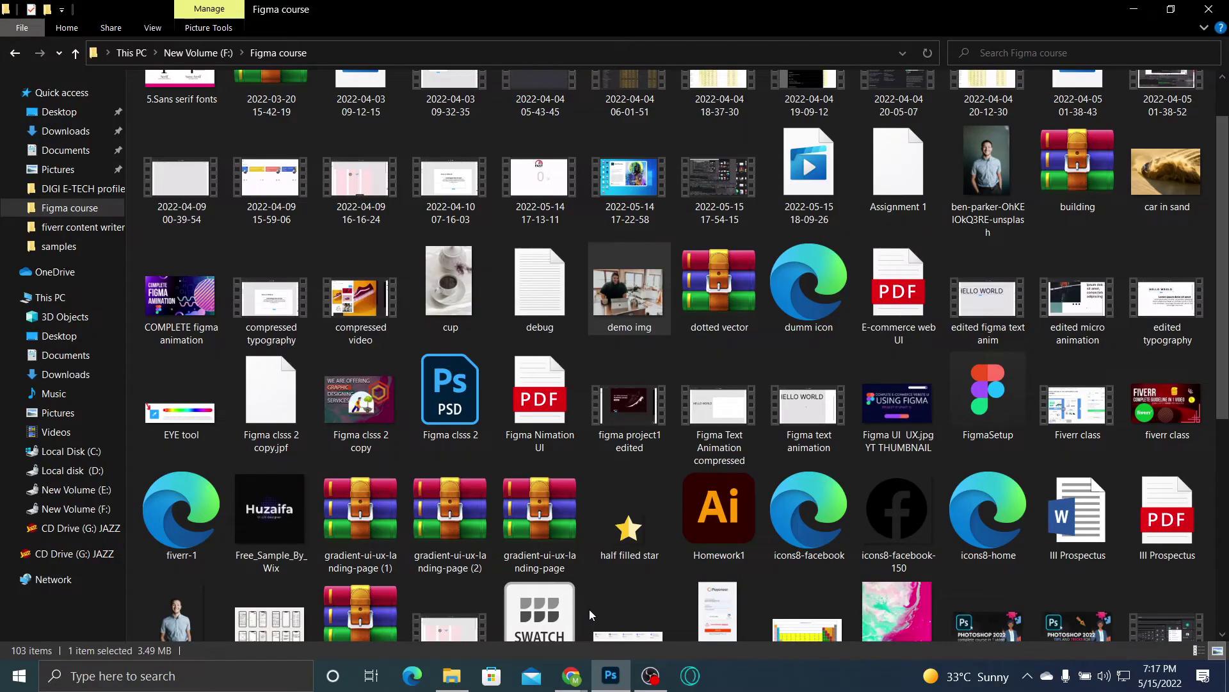
left_click(1193, 11)
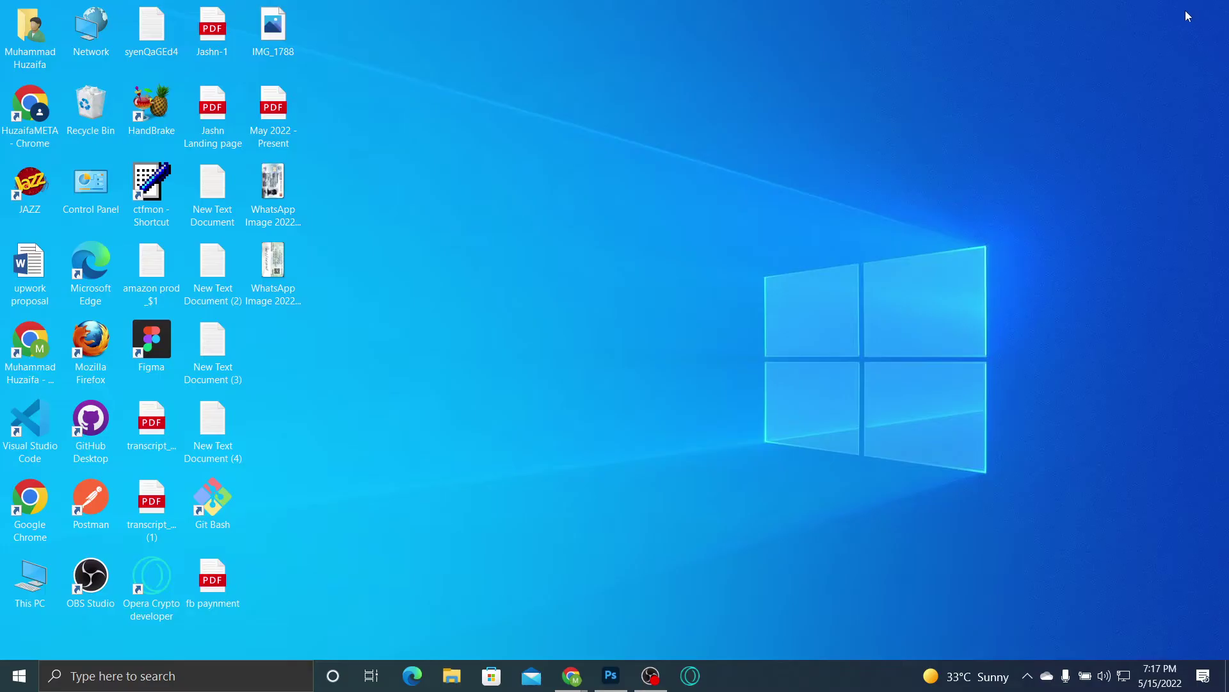
right_click(781, 166)
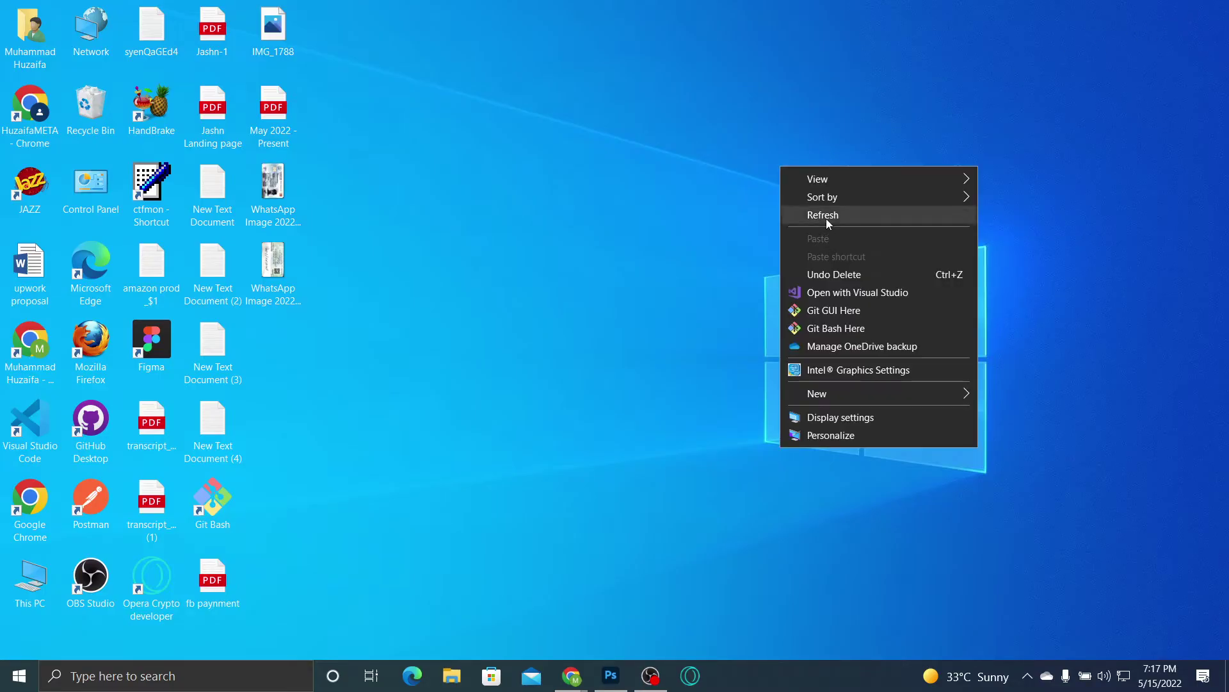
left_click(826, 217)
left_click(600, 674)
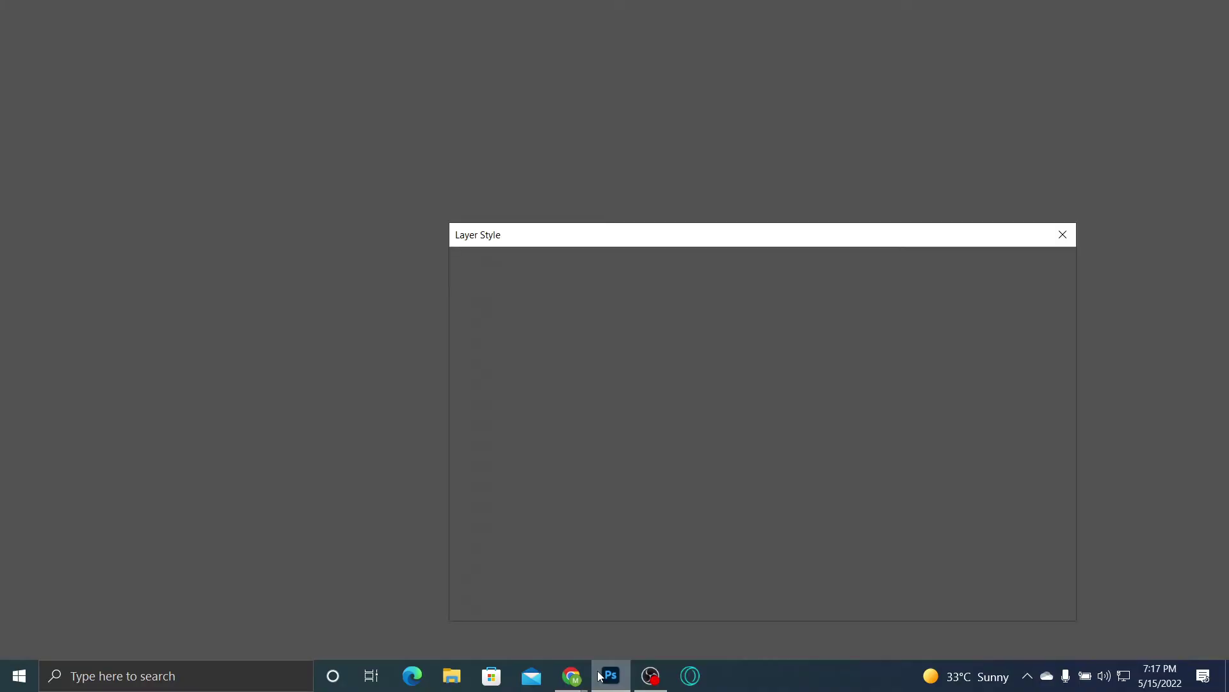
left_click(1061, 235)
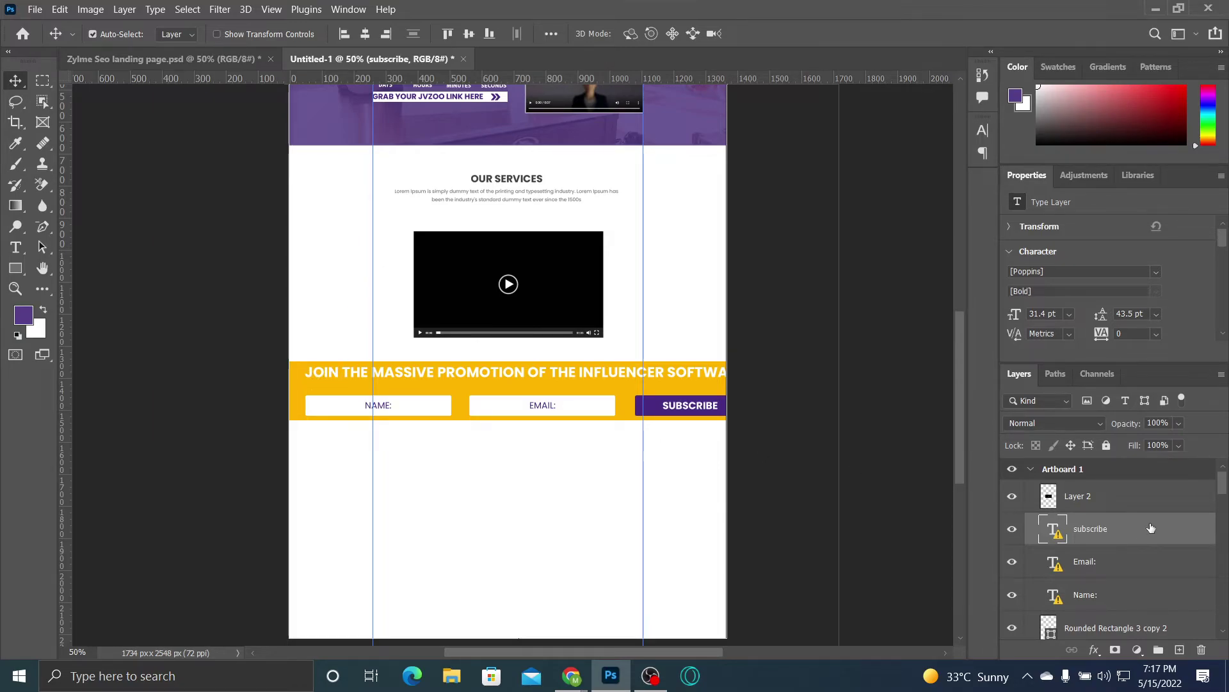
Step: Examine the subscribe, Email:, Name: and rounded rectangle layers of the subscription form one after another
left_click(1122, 598, "ctrl")
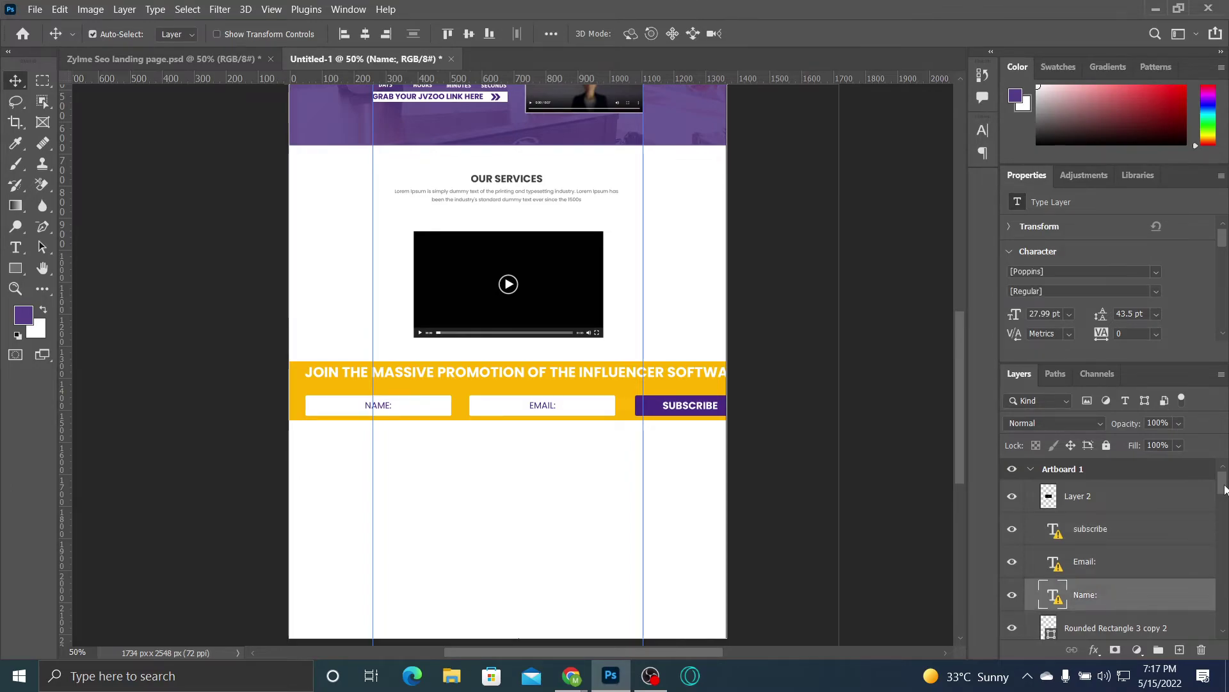
left_click_drag(1225, 488, 1221, 497)
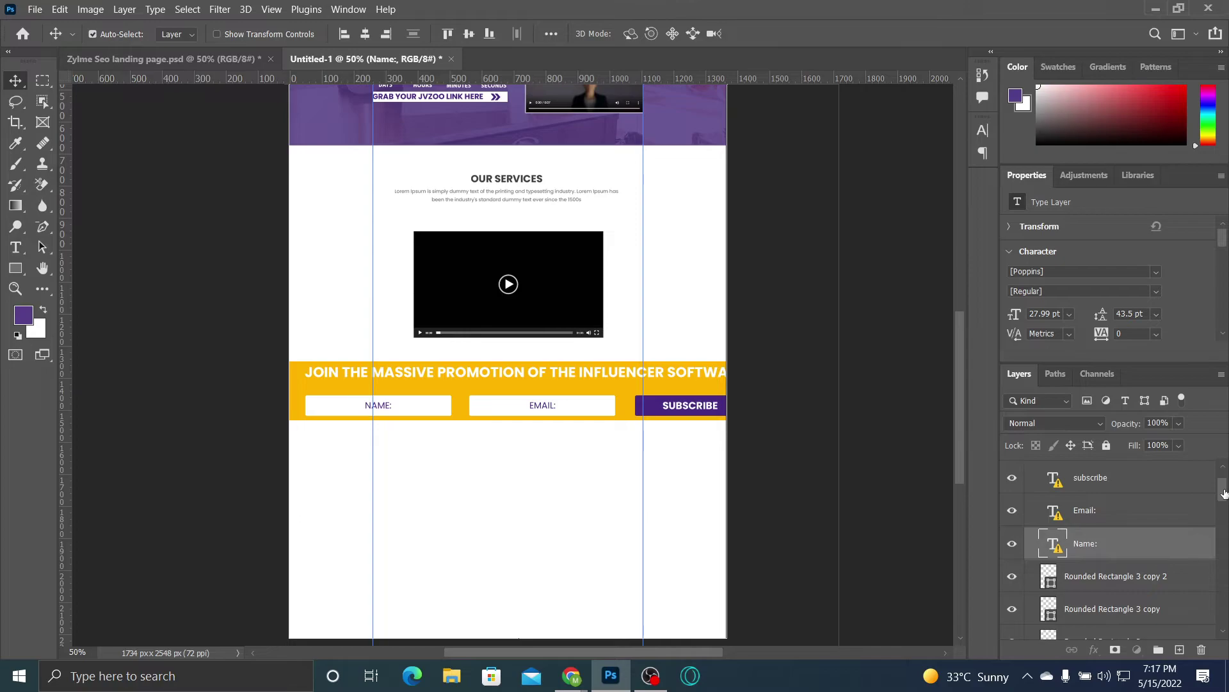
key("alt+shift+bracketright")
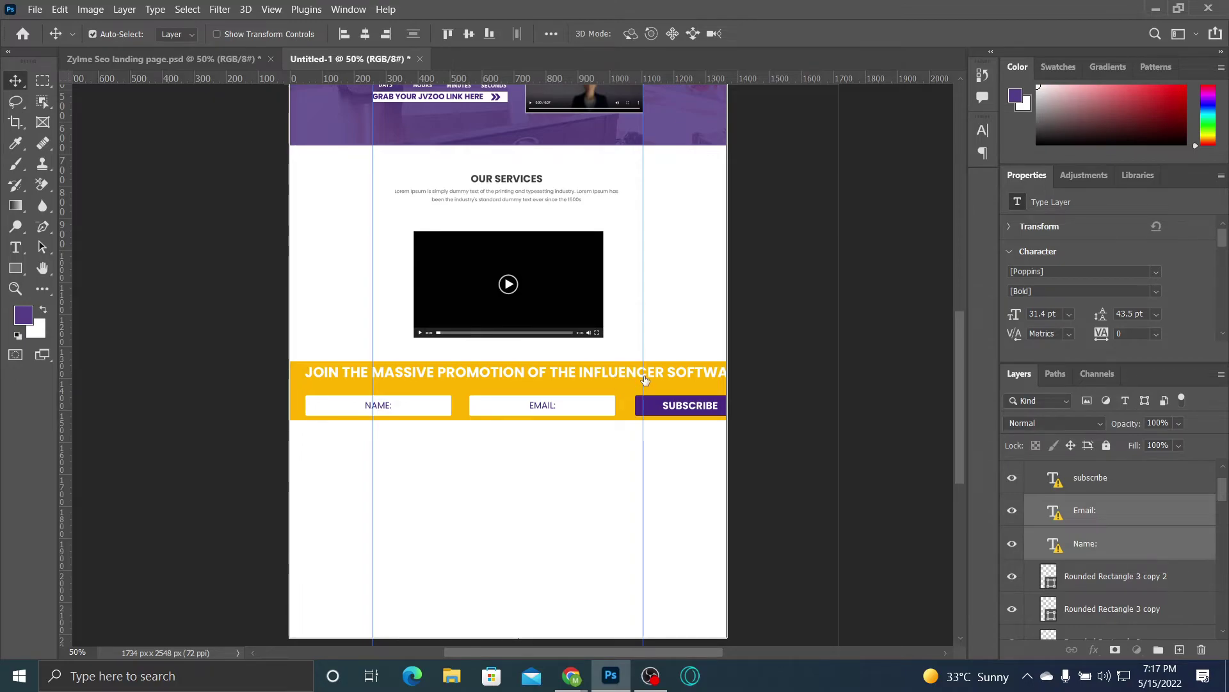
key("alt+bracketright")
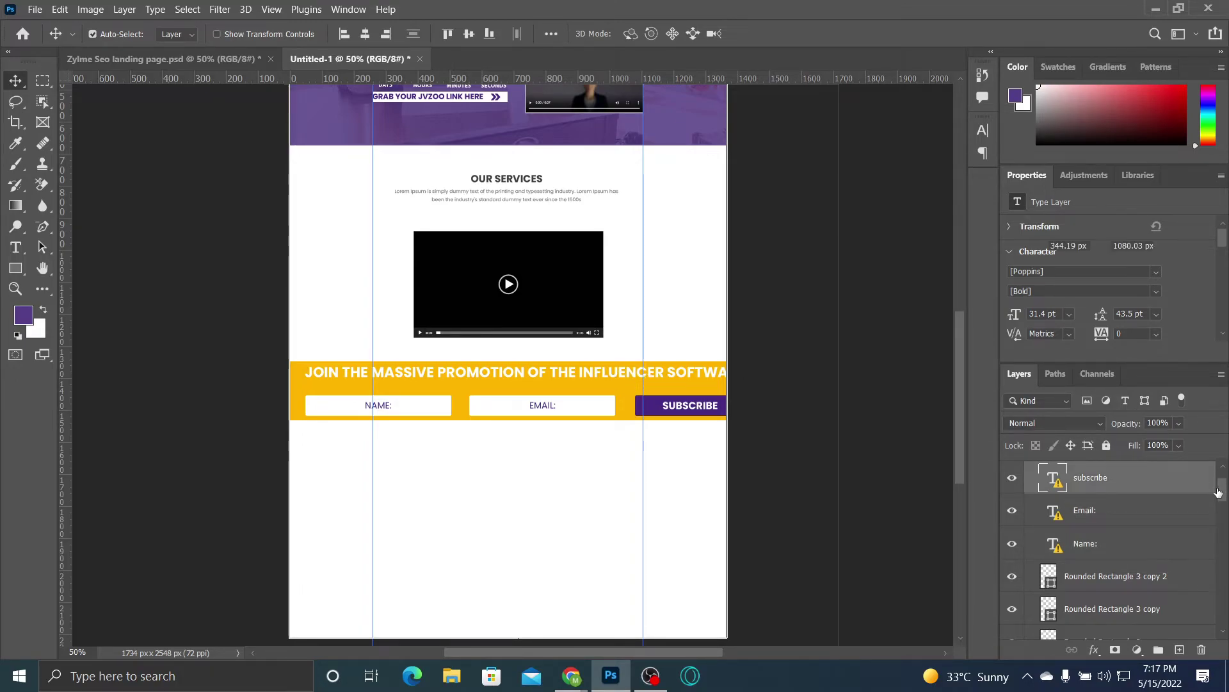
key("alt+bracketleft")
key("alt+bracketleft")
key("alt+bracketleft")
key("alt+bracketleft")
scroll(1221, 499, "down", 3)
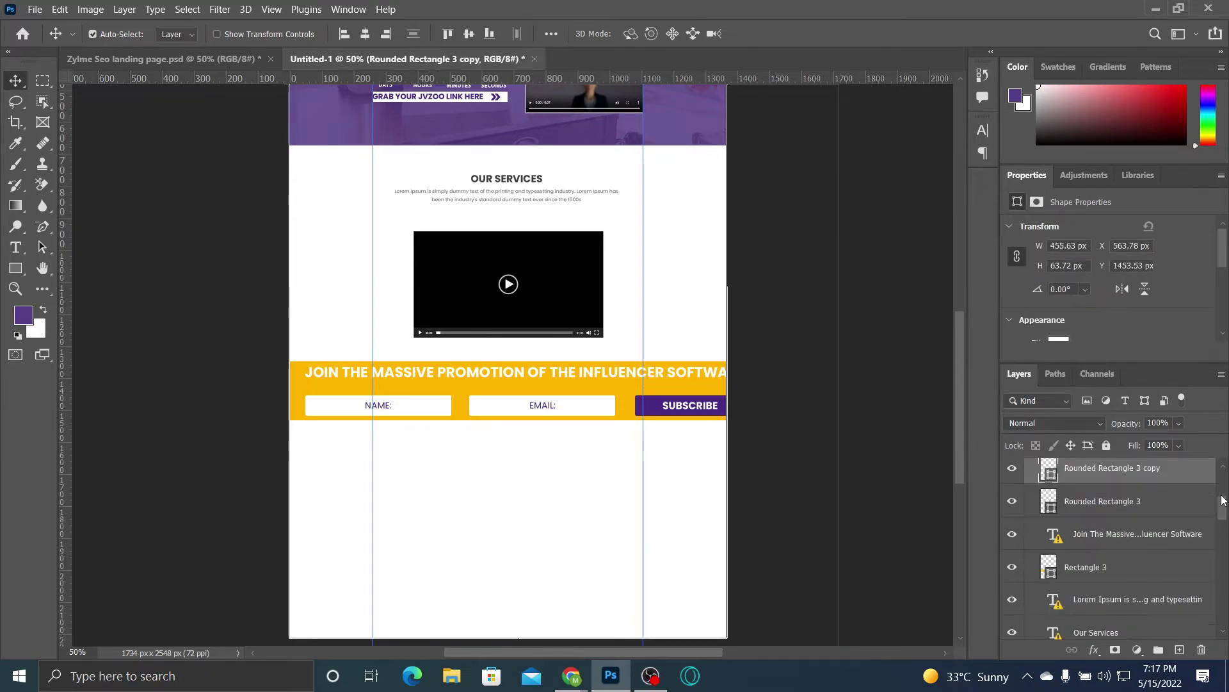
scroll(1223, 493, "up", 5)
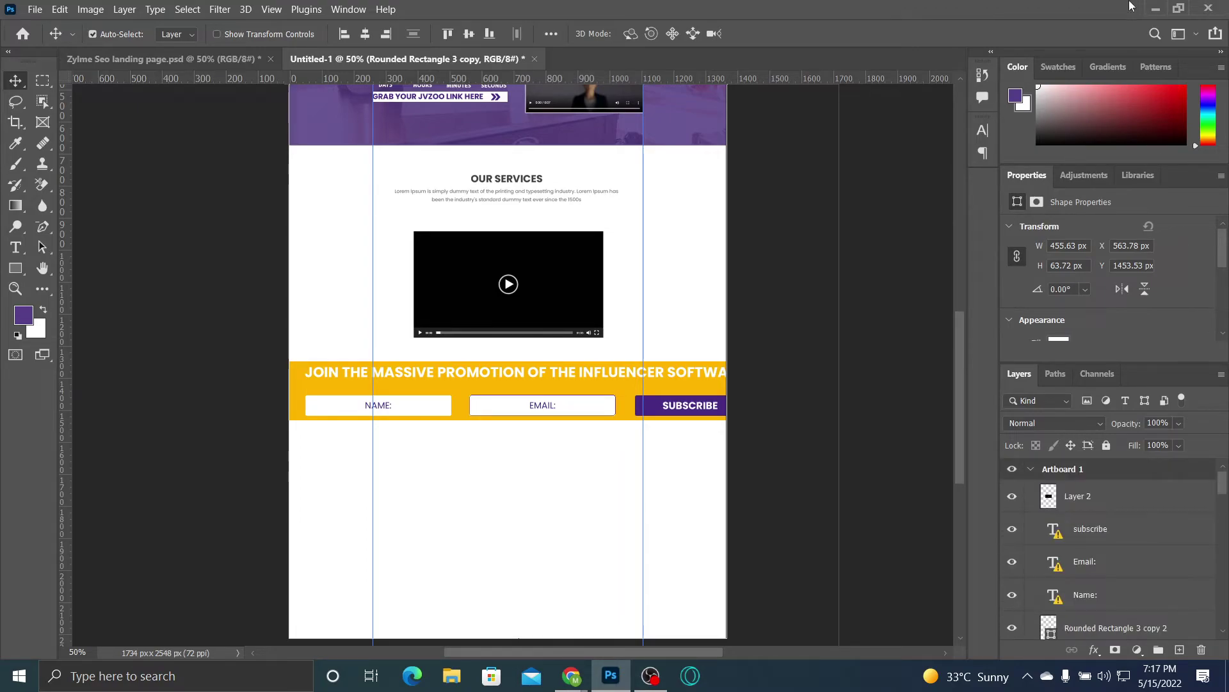
Step: Switch to the Chrome window with the Google Meet call and close it
left_click(1155, 9)
right_click(993, 329)
left_click(993, 331)
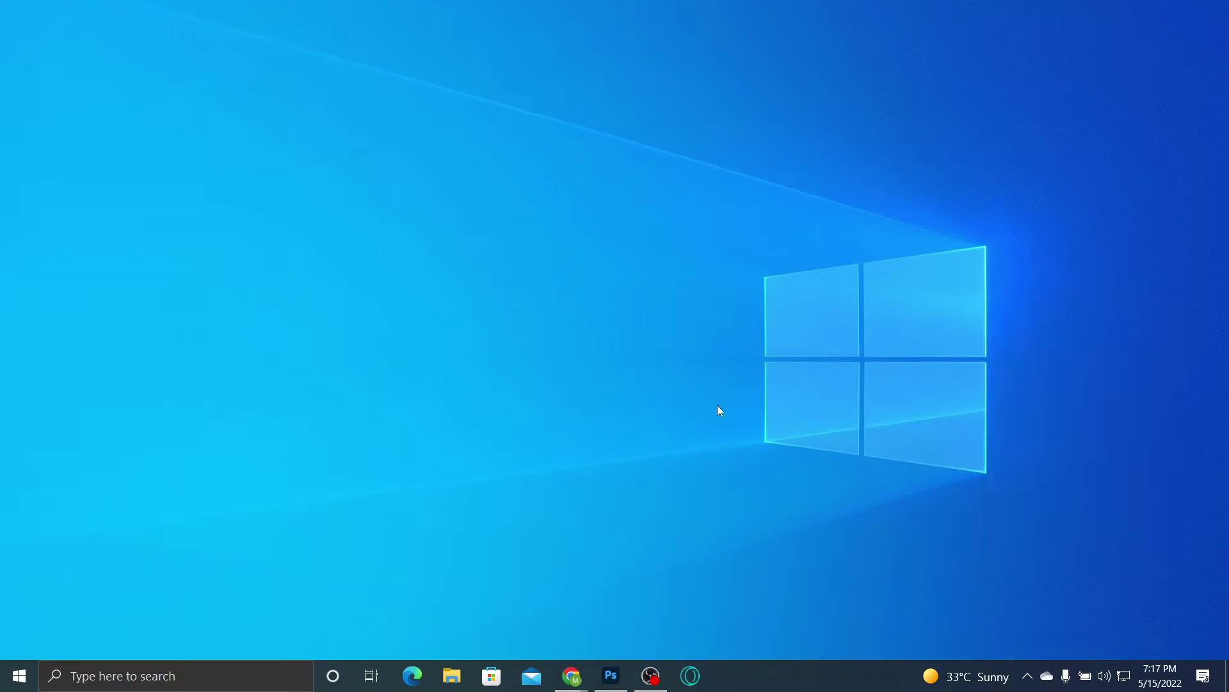
right_click(717, 406)
left_click(718, 406)
left_click(555, 612)
left_click(128, 8)
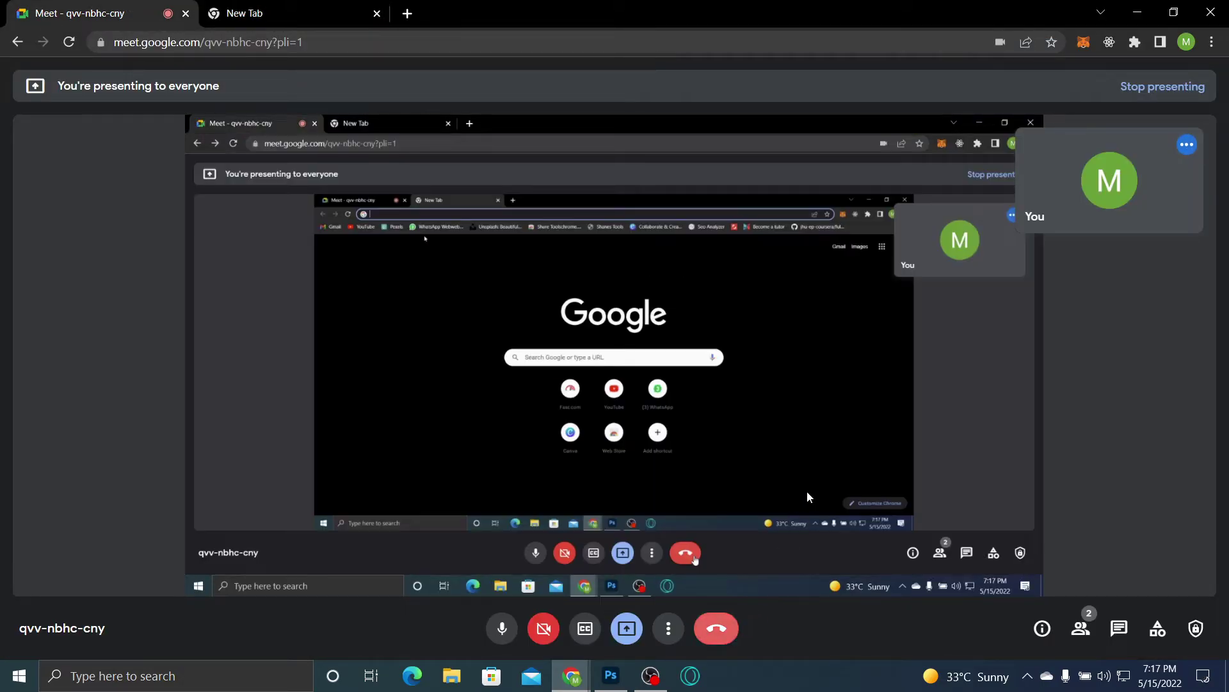
left_click(711, 622)
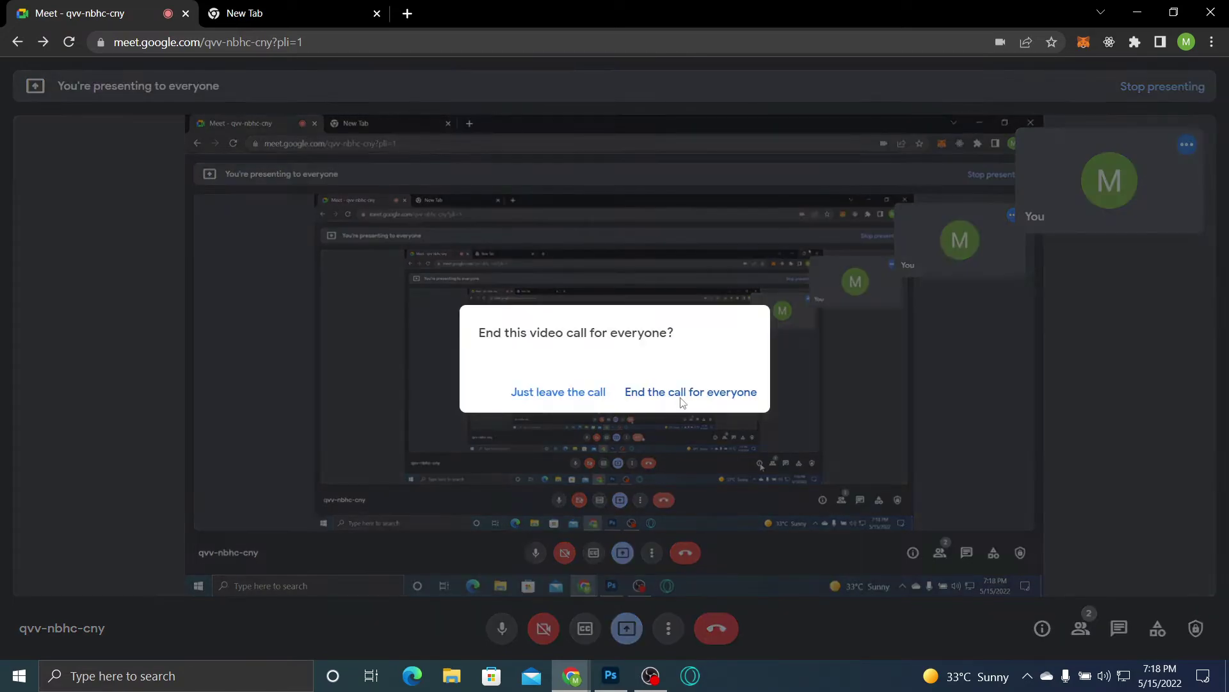
key("Escape")
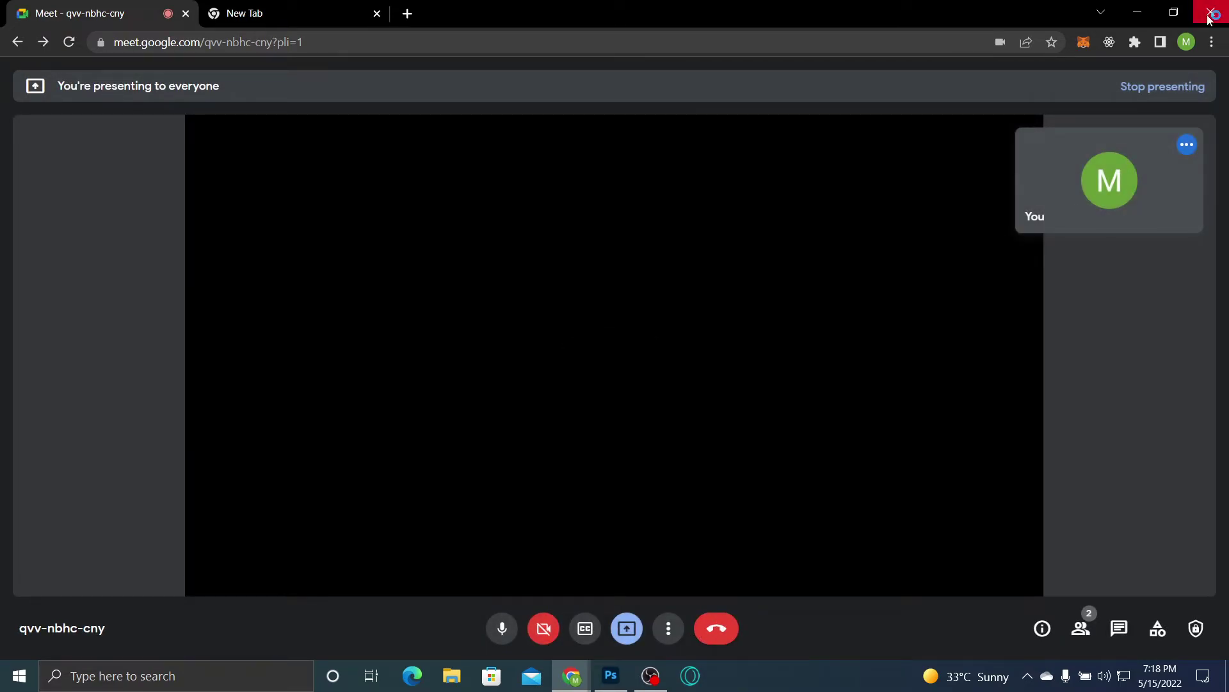
key("alt+F4")
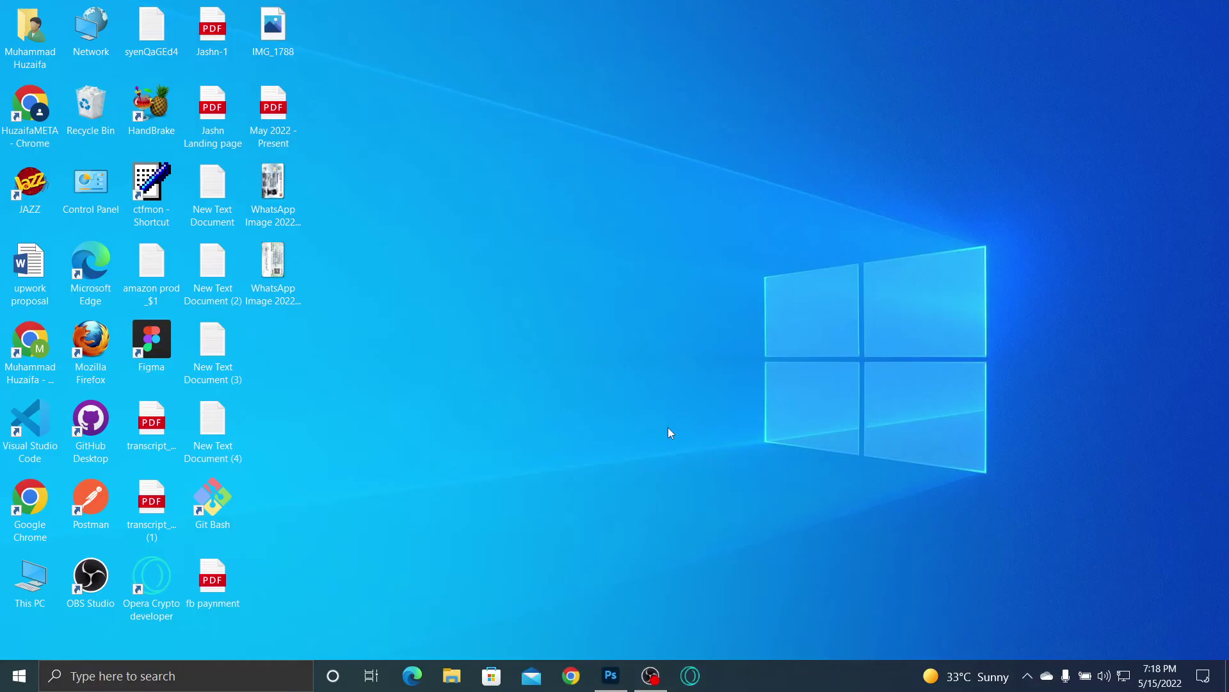
right_click(669, 427)
left_click(716, 193)
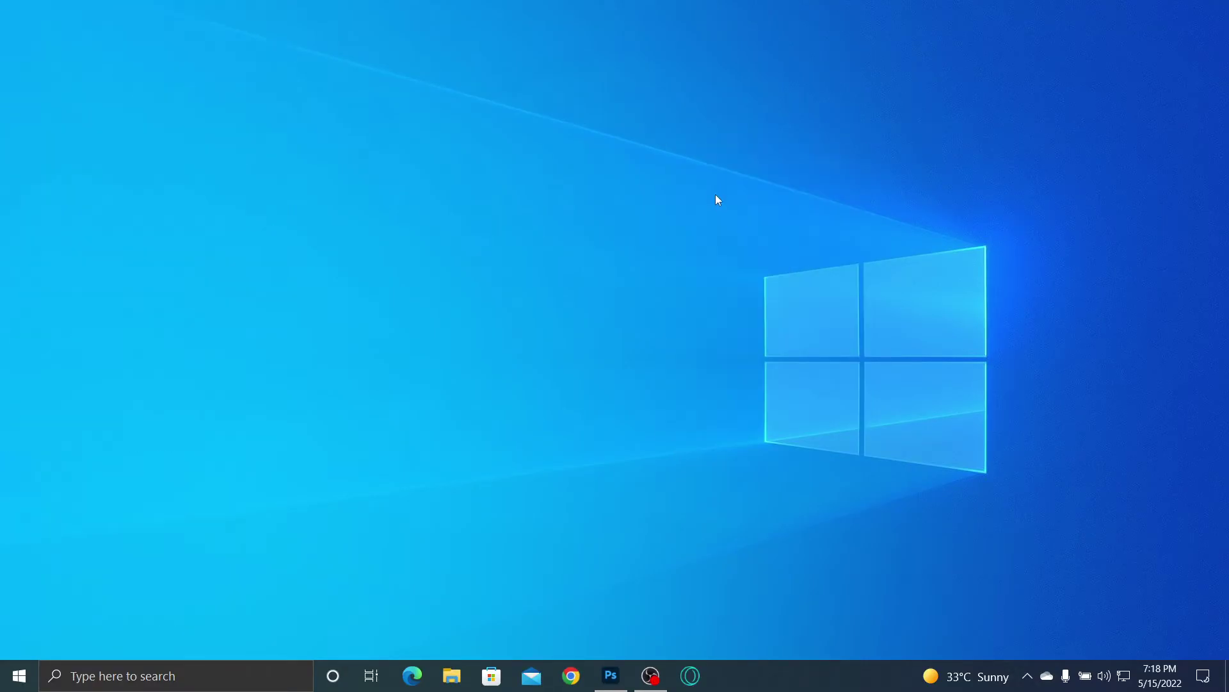
right_click(716, 187)
left_click(779, 235)
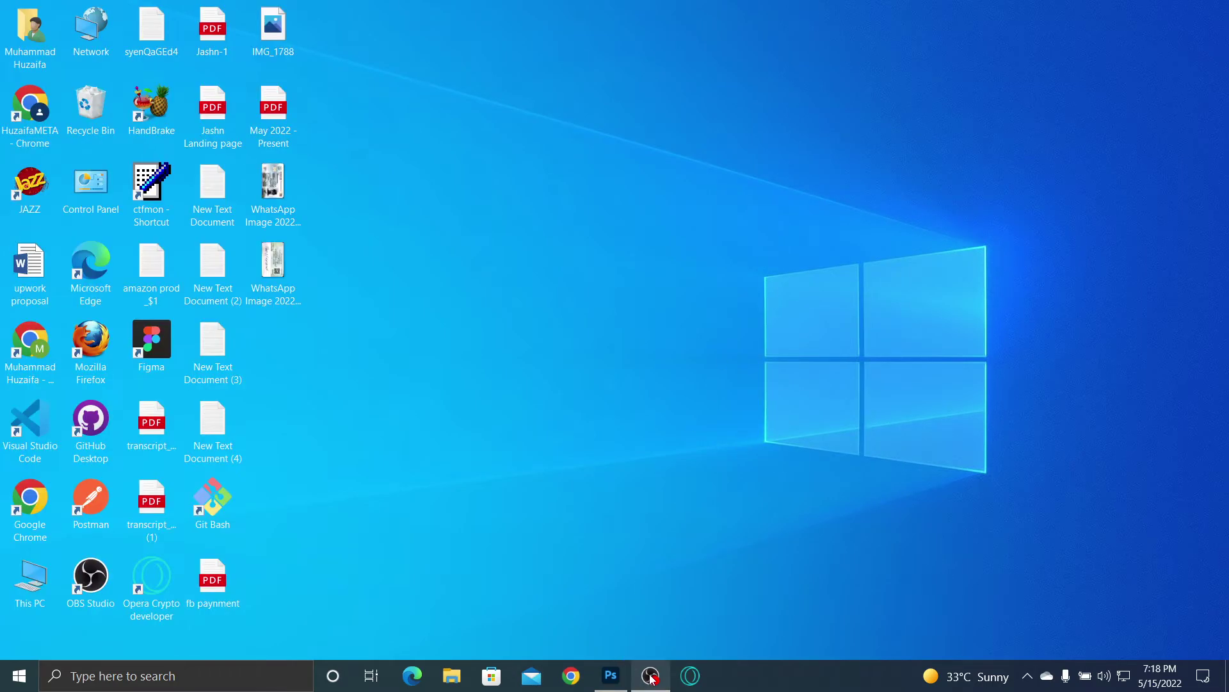
Step: Switch back to Photoshop and compare the original subscription section in Zylme Seo landing page.psd with the copy in Untitled-1
left_click(611, 678)
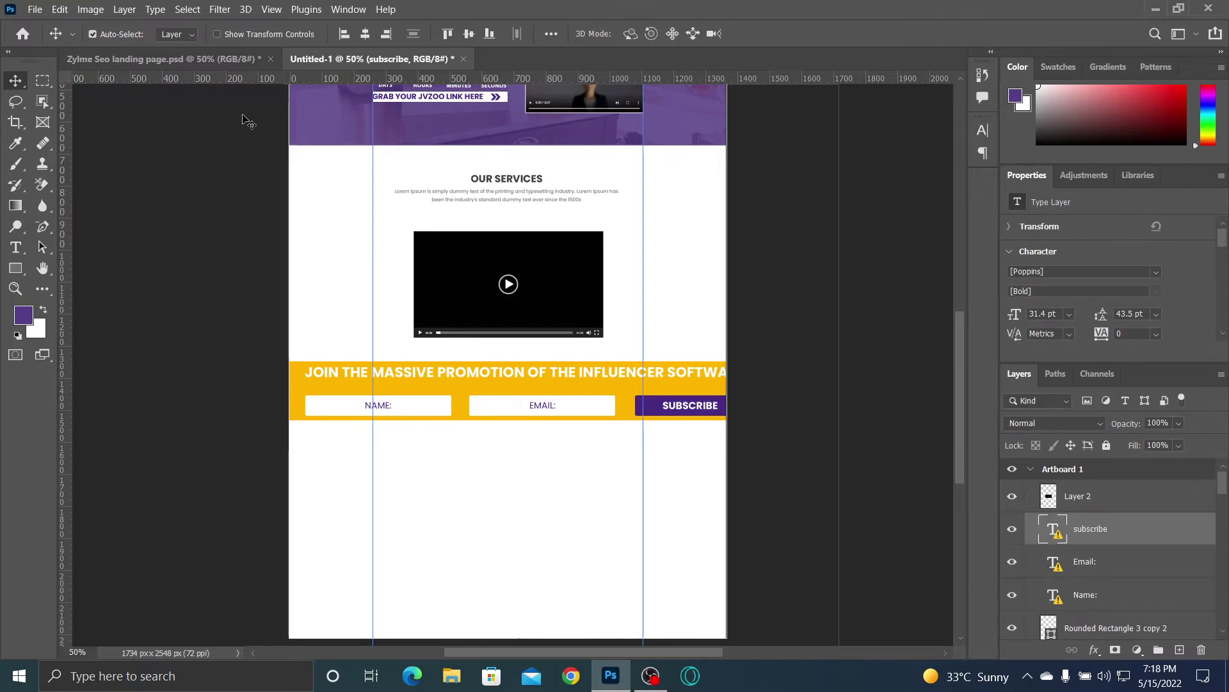
left_click(206, 67)
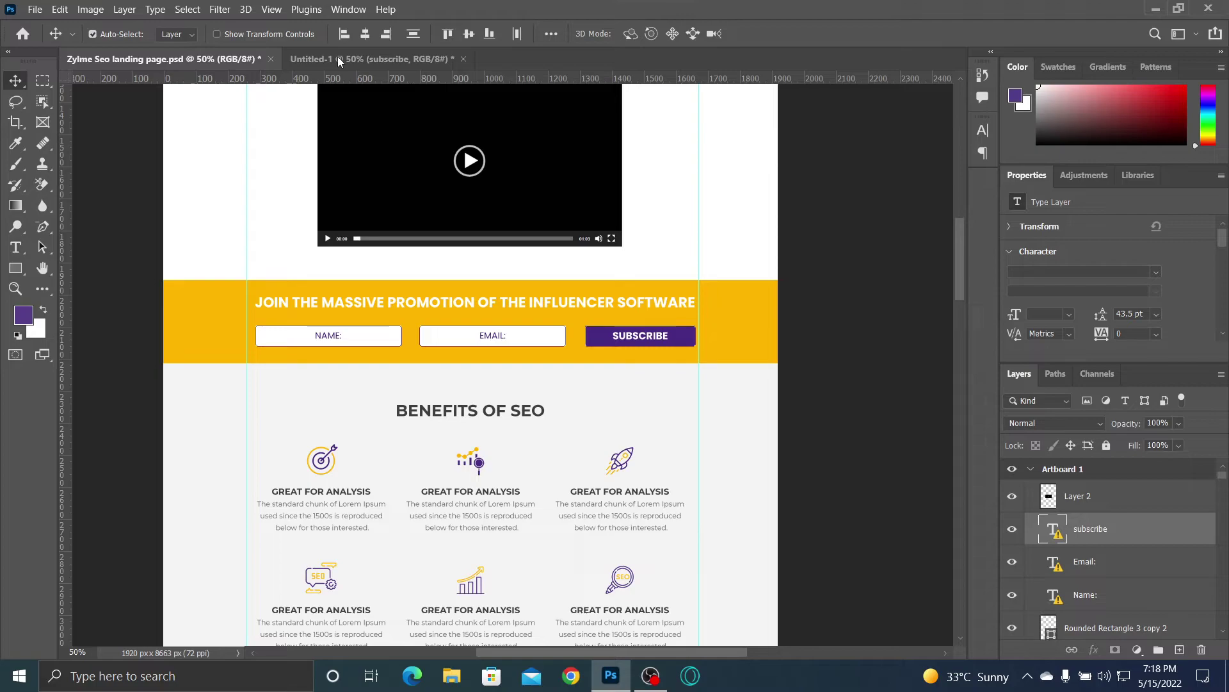
left_click(338, 58)
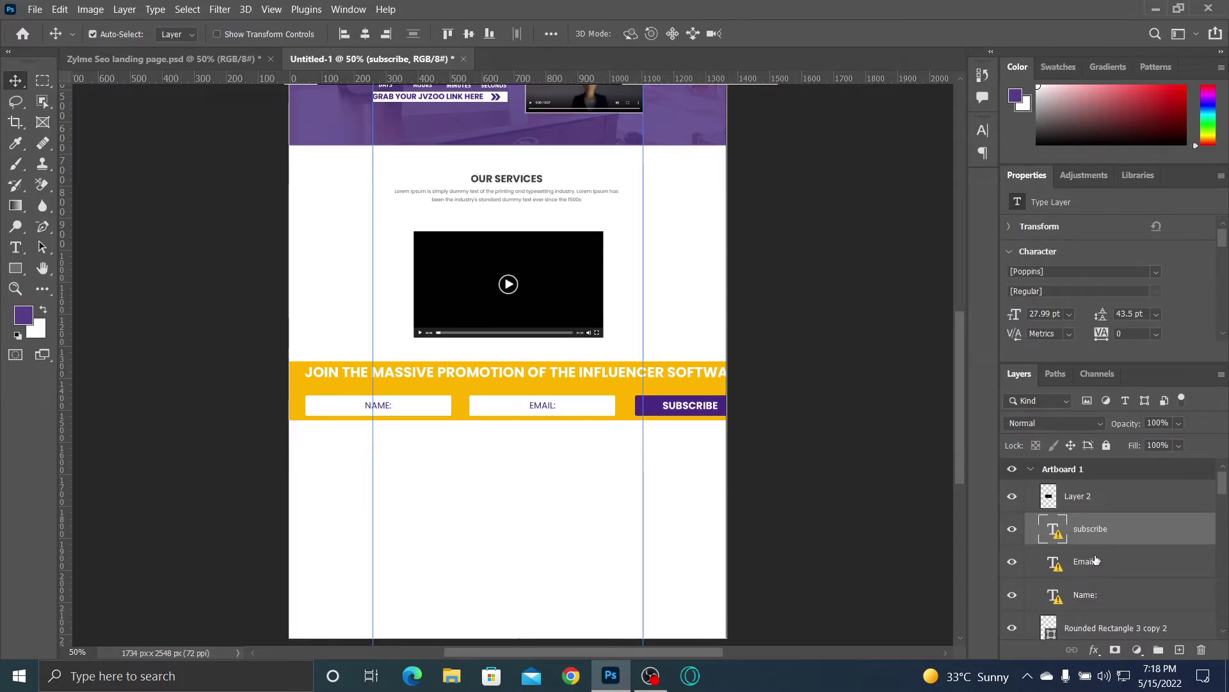
Step: Select the Name, Email and Subscribe rounded rectangles with their labels, and scale the rectangles to about 55.83% so they fit between the guides
left_click(1096, 559)
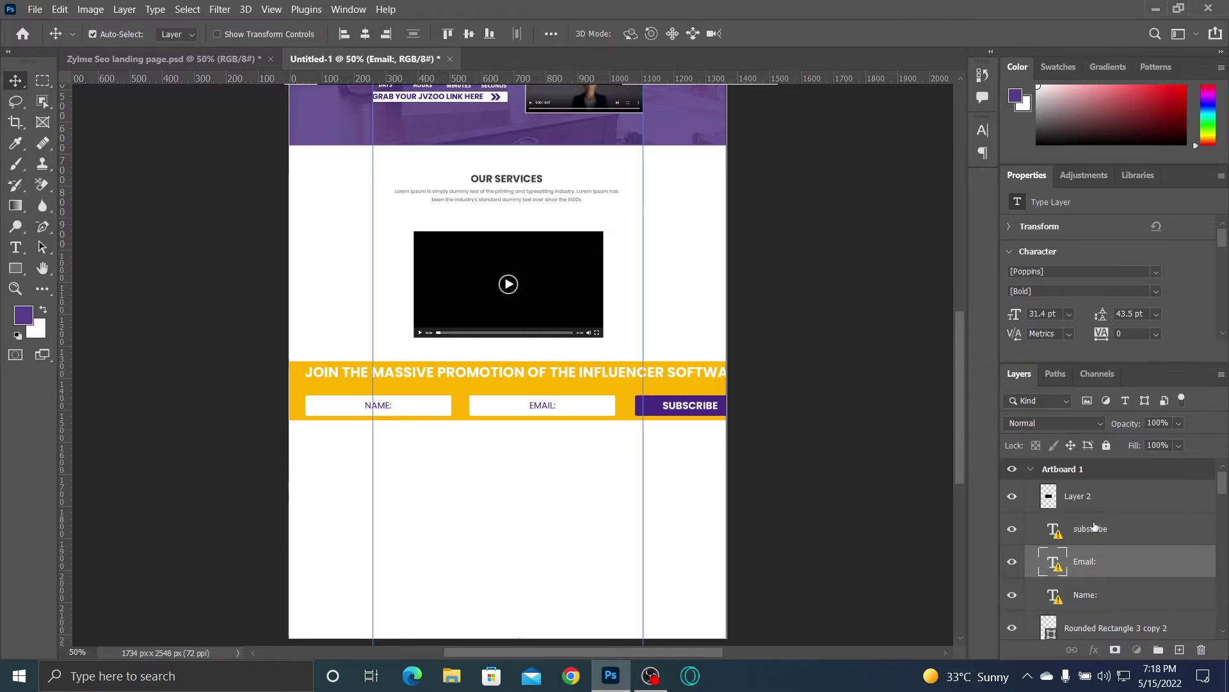
left_click(1095, 527)
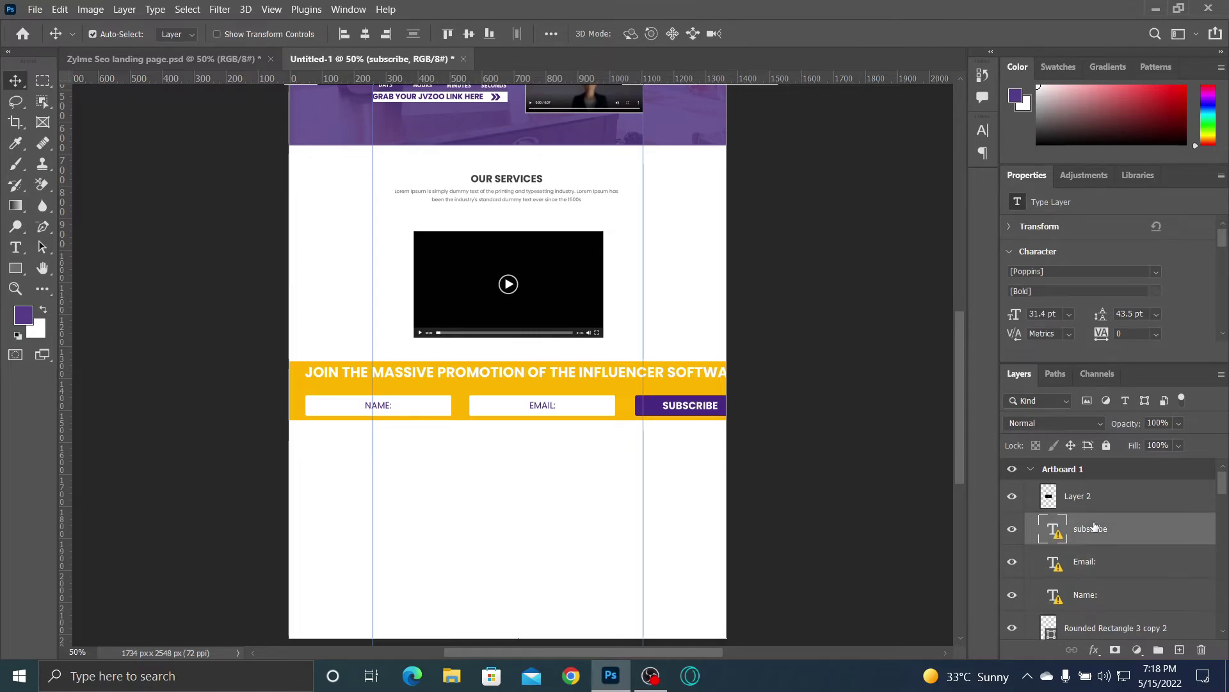
key("ctrl+plus")
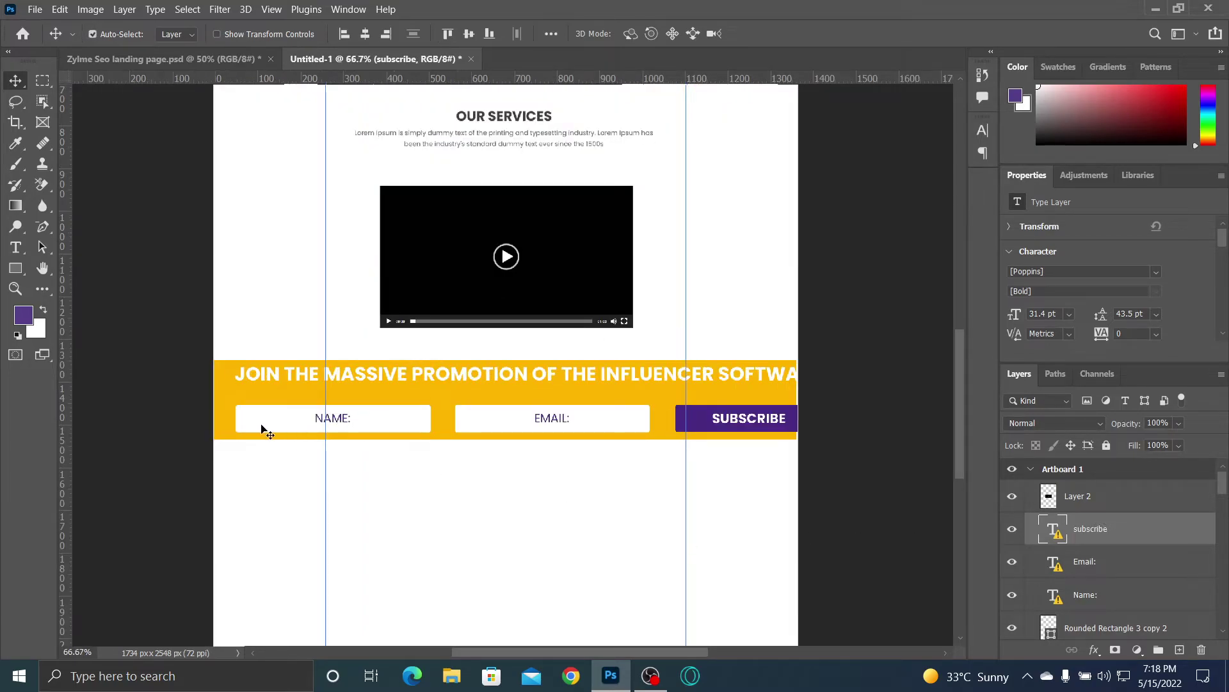
left_click(262, 429, "ctrl")
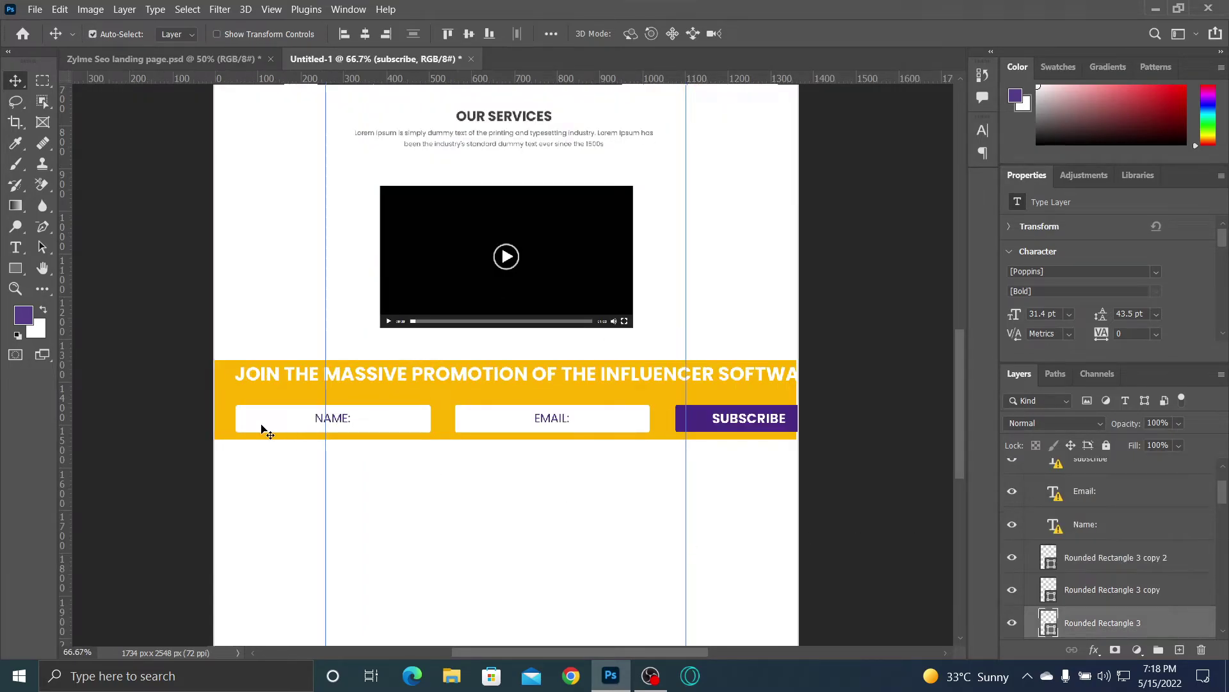
left_click(318, 423, "shift")
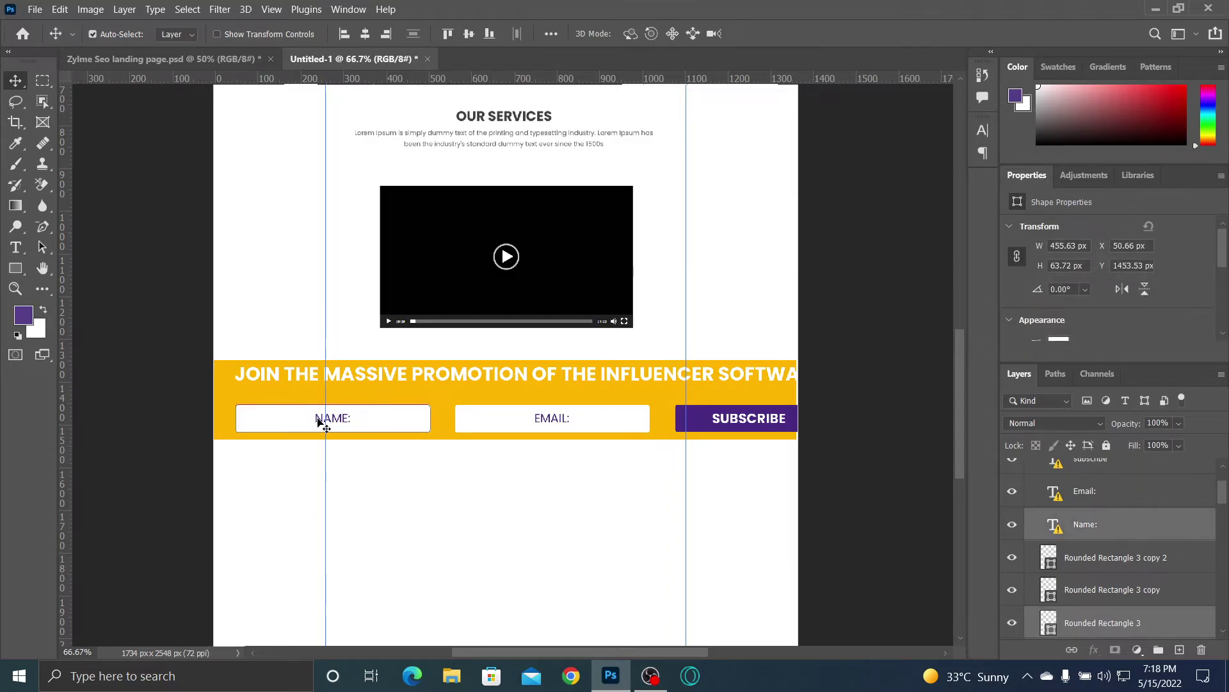
left_click(320, 422, "shift")
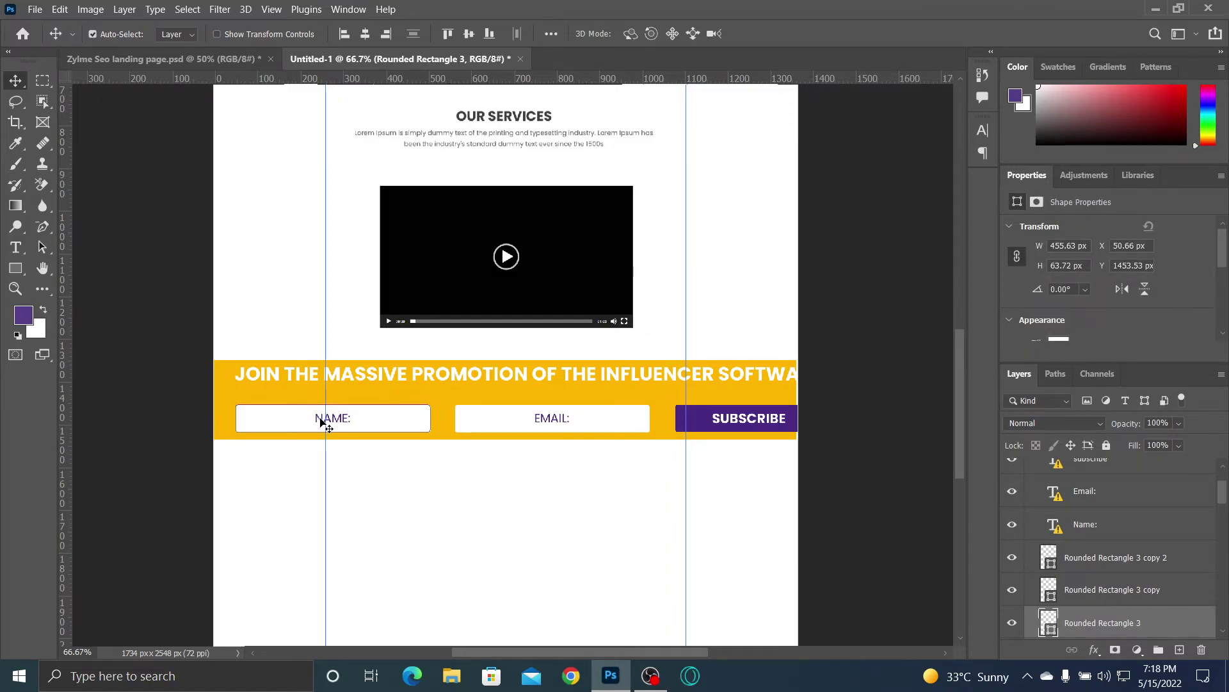
left_click(320, 422, "shift")
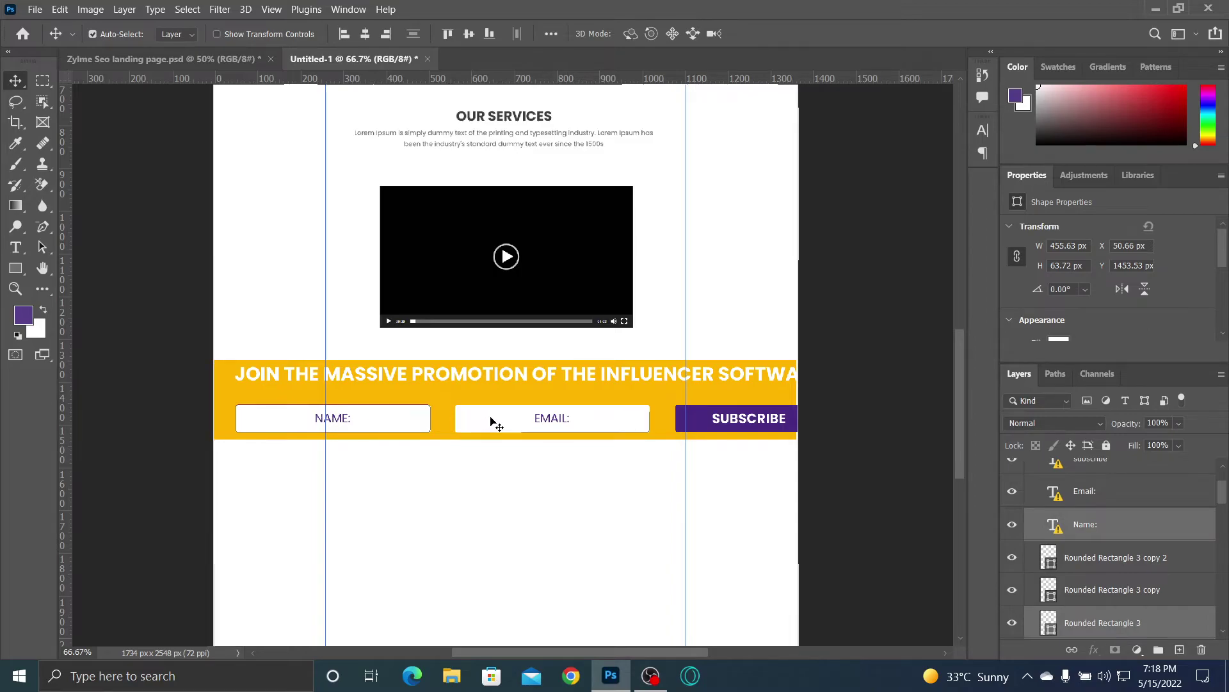
left_click(541, 420, "shift")
left_click(539, 419, "shift")
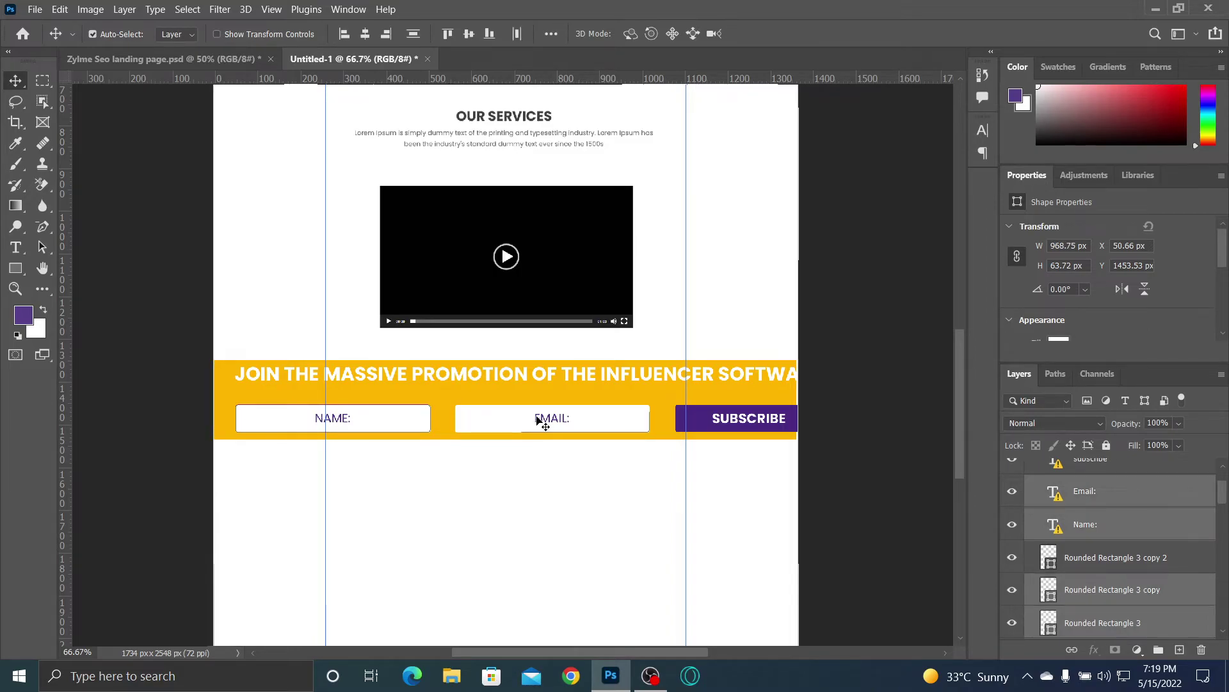
left_click(708, 424, "shift")
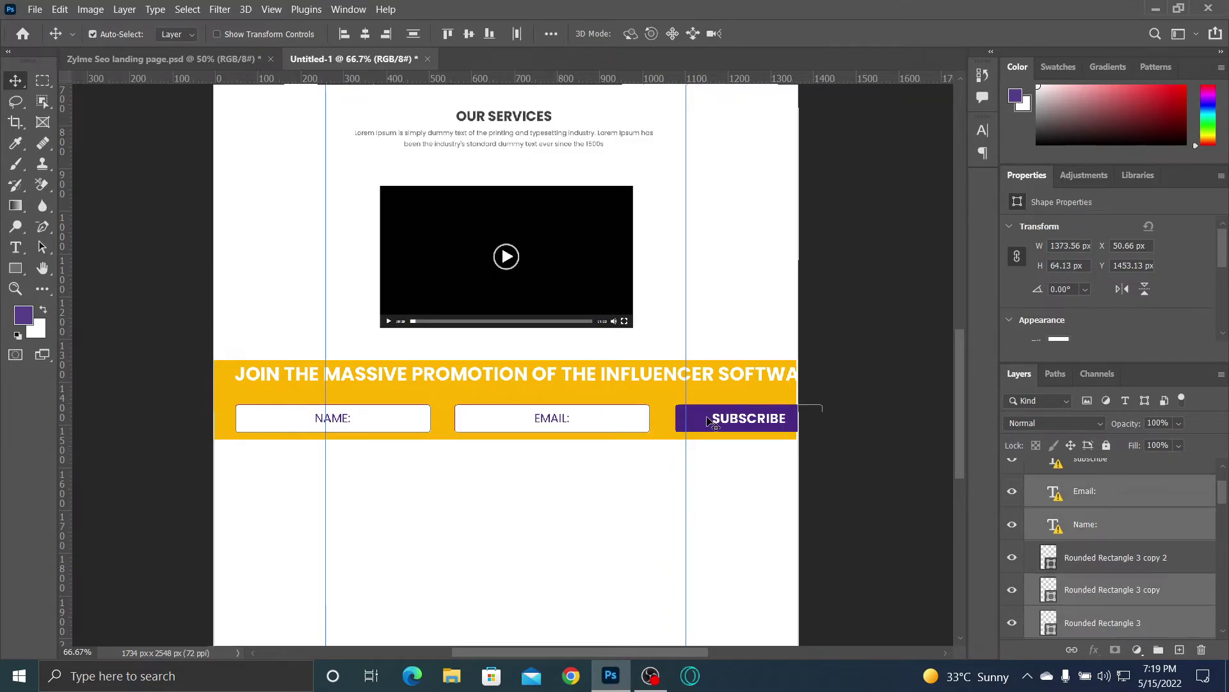
left_click(724, 426, "shift")
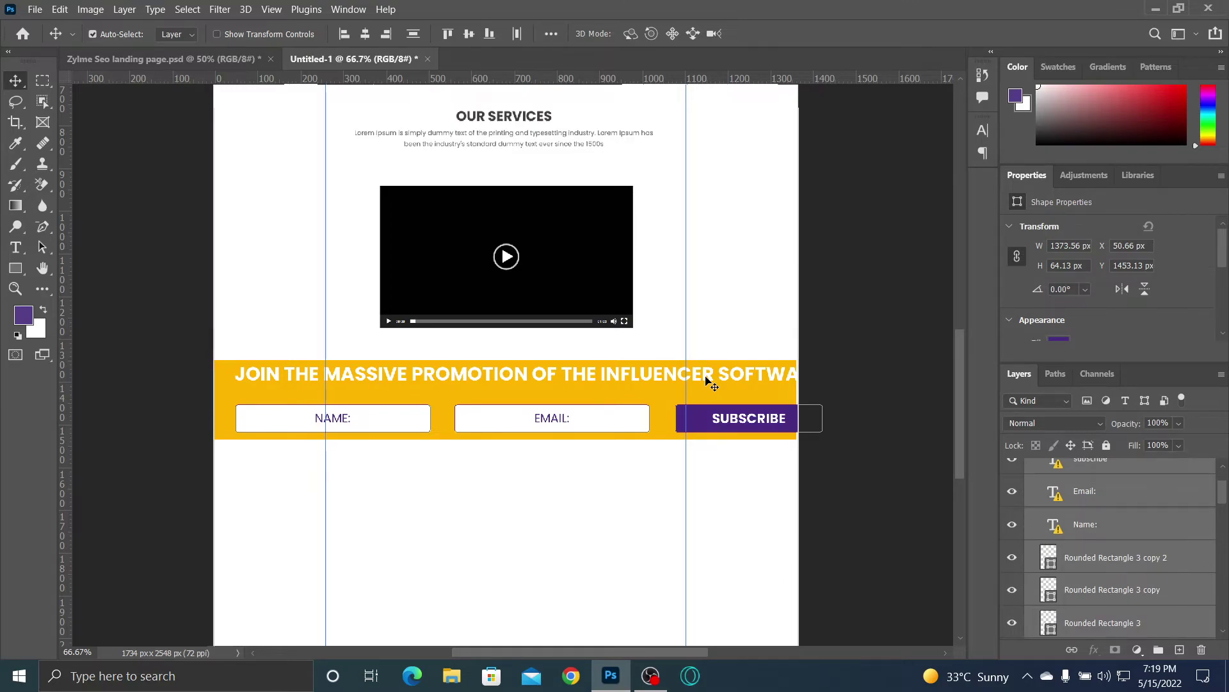
key("ctrl+t")
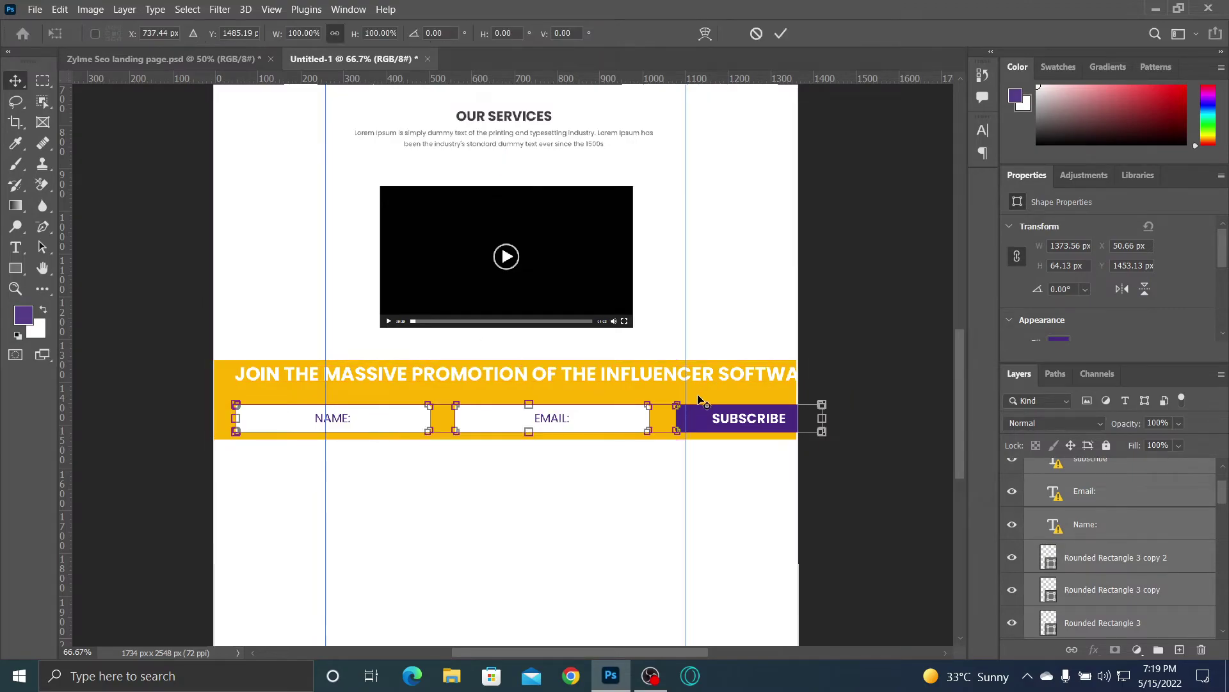
left_click_drag(822, 405, 760, 410)
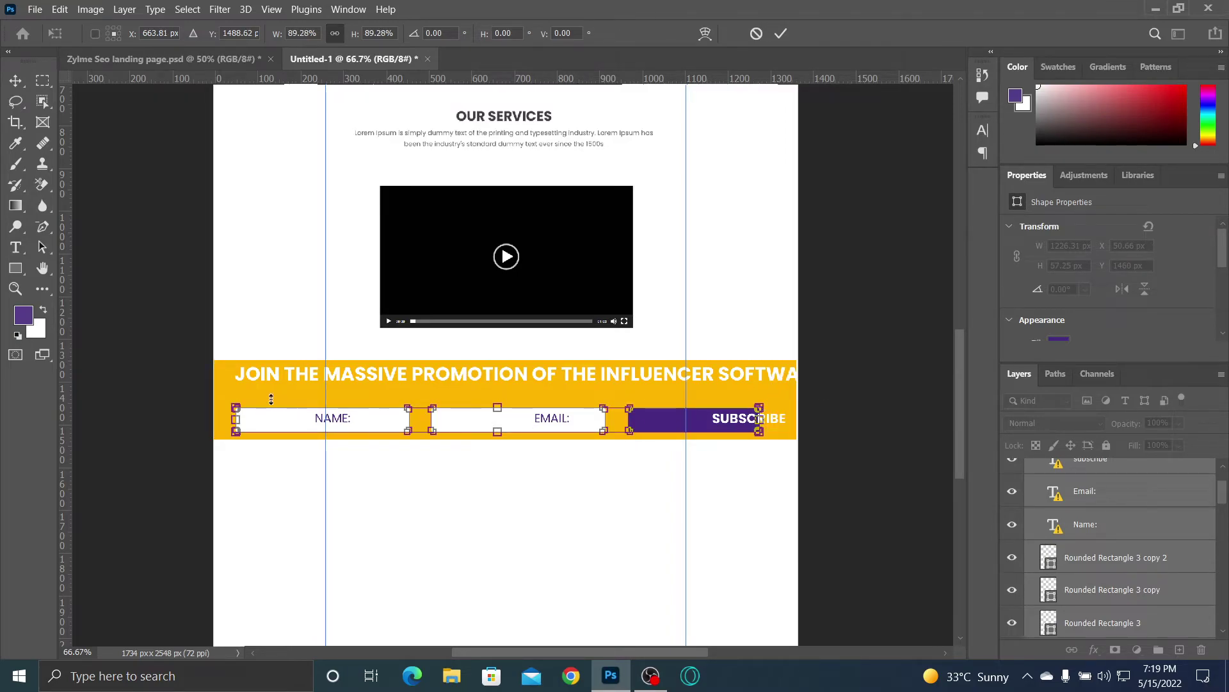
left_click_drag(236, 419, 348, 417)
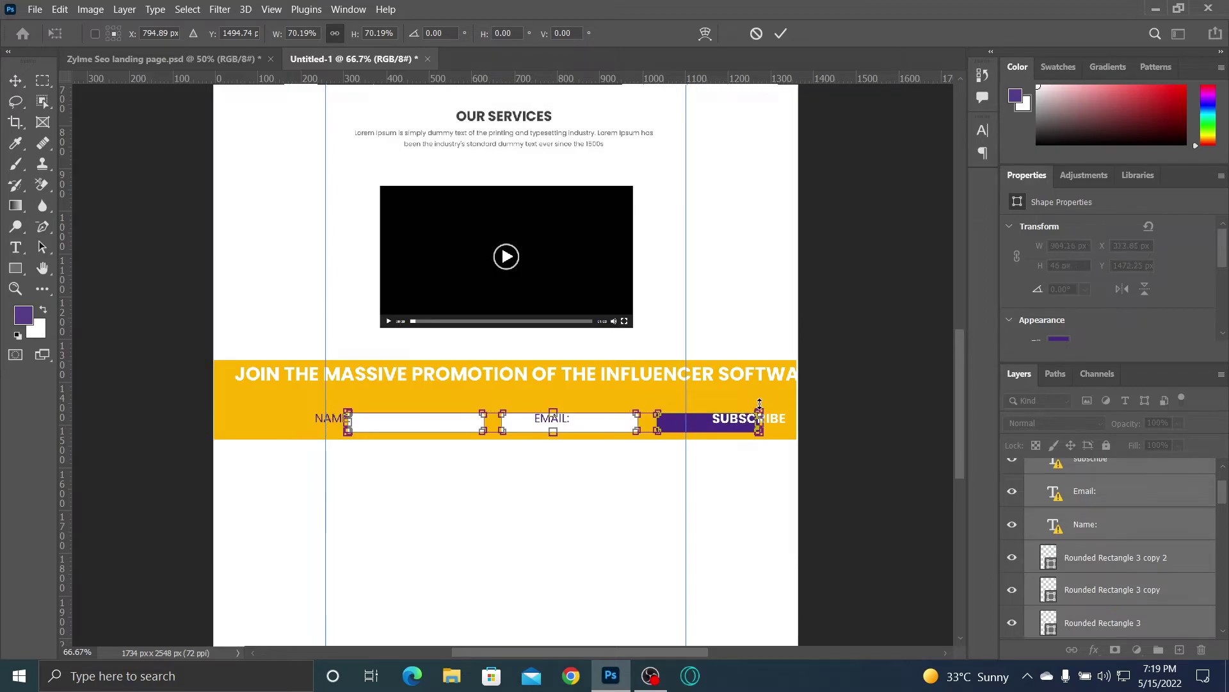
left_click_drag(760, 417, 678, 408)
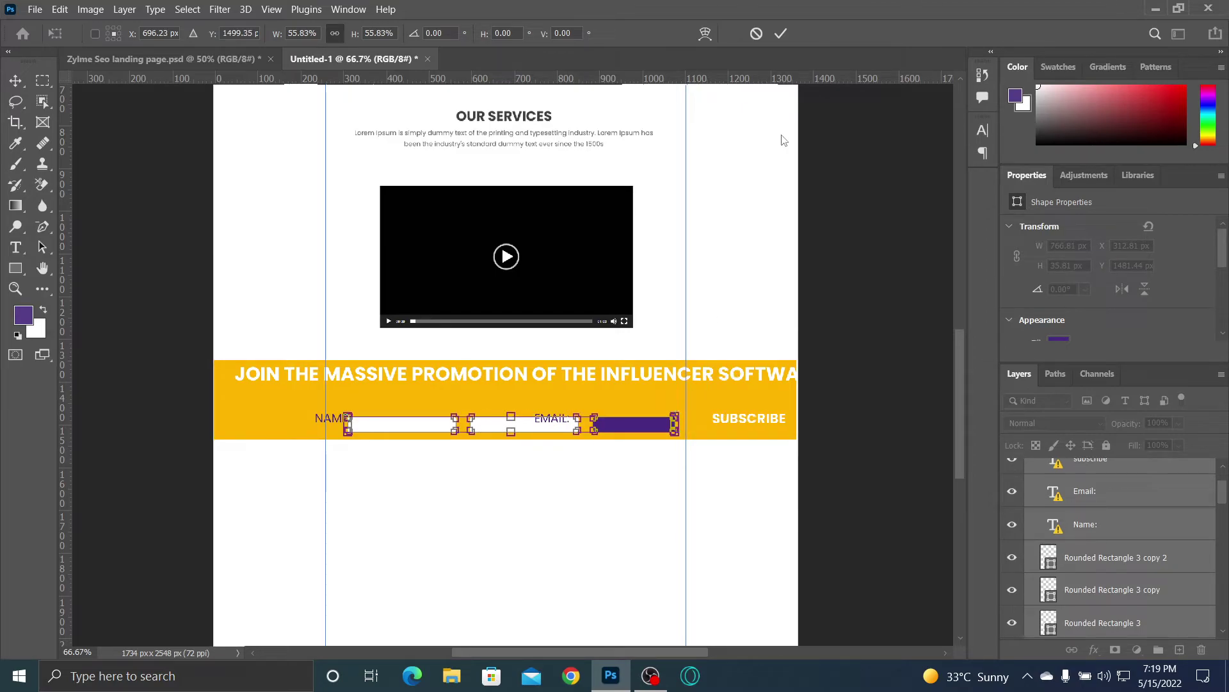
left_click(780, 35)
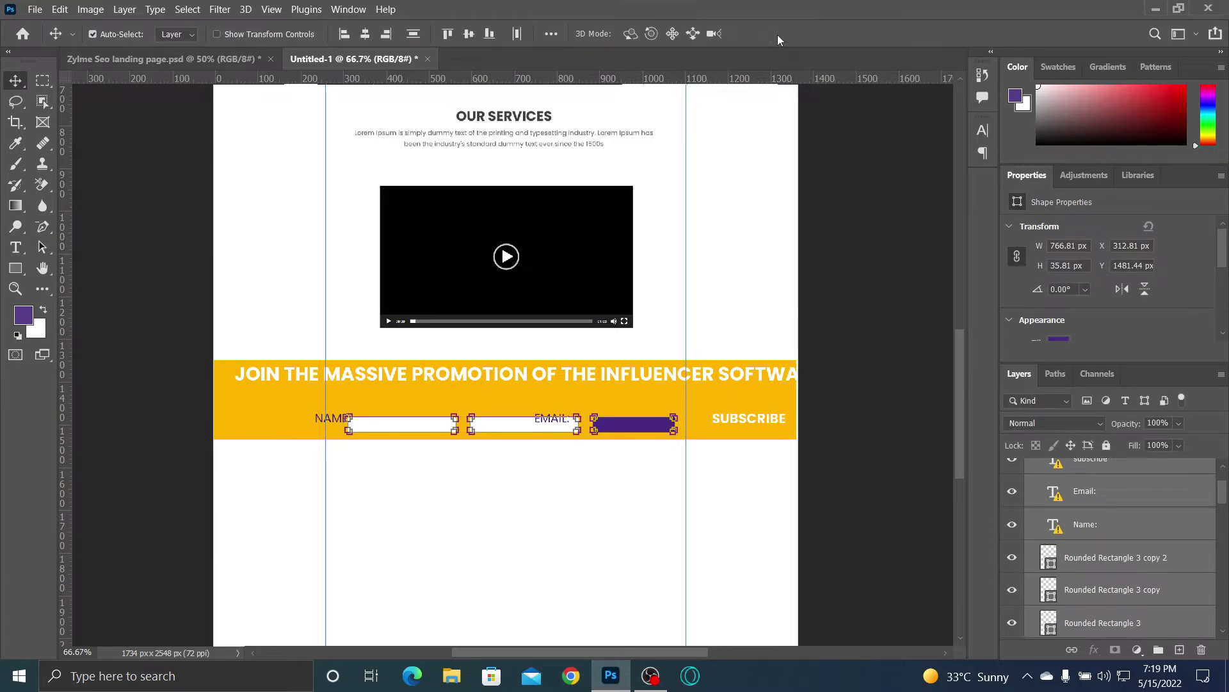
Step: Compare with the original form, and transform the subscribe, Email: and Name: labels together to about 67.4%, moving them onto their fields
left_click(234, 63)
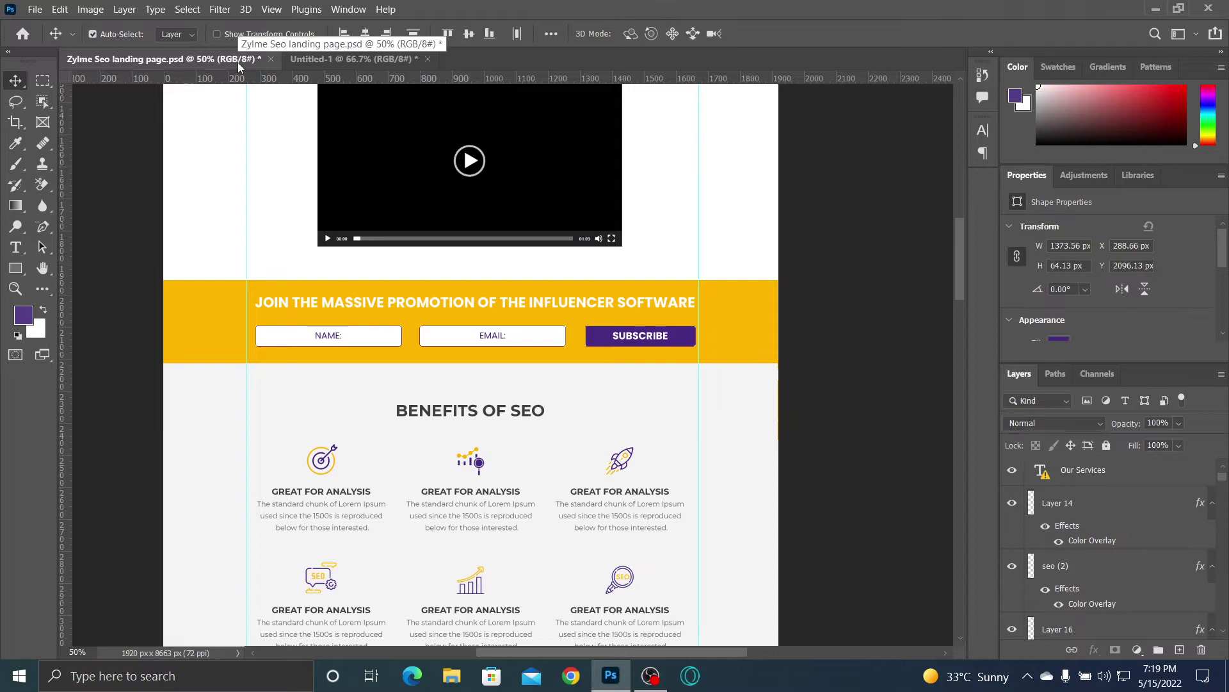
left_click(352, 59)
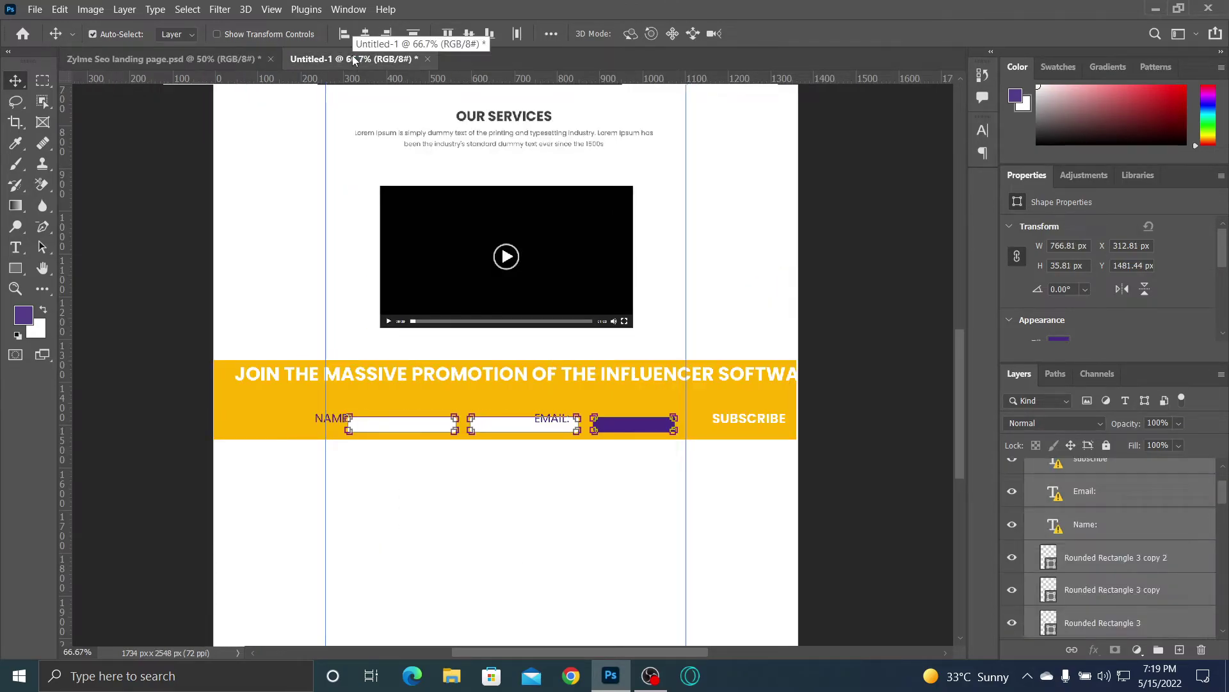
left_click(680, 410)
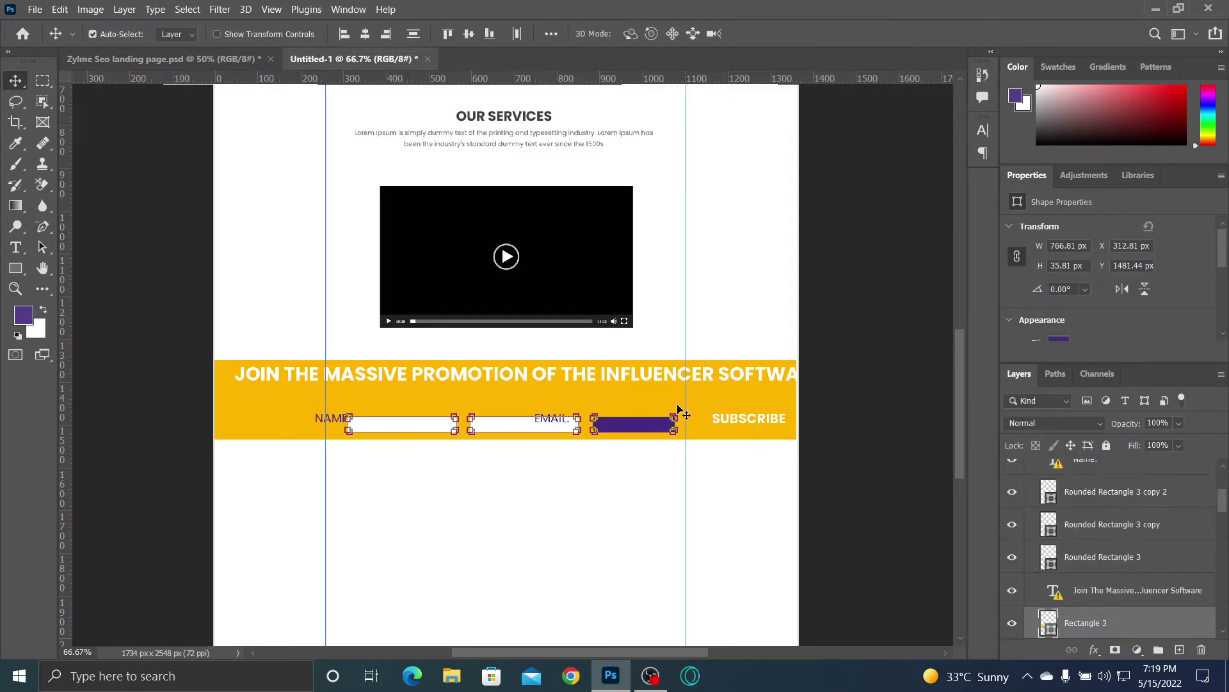
left_click(742, 424)
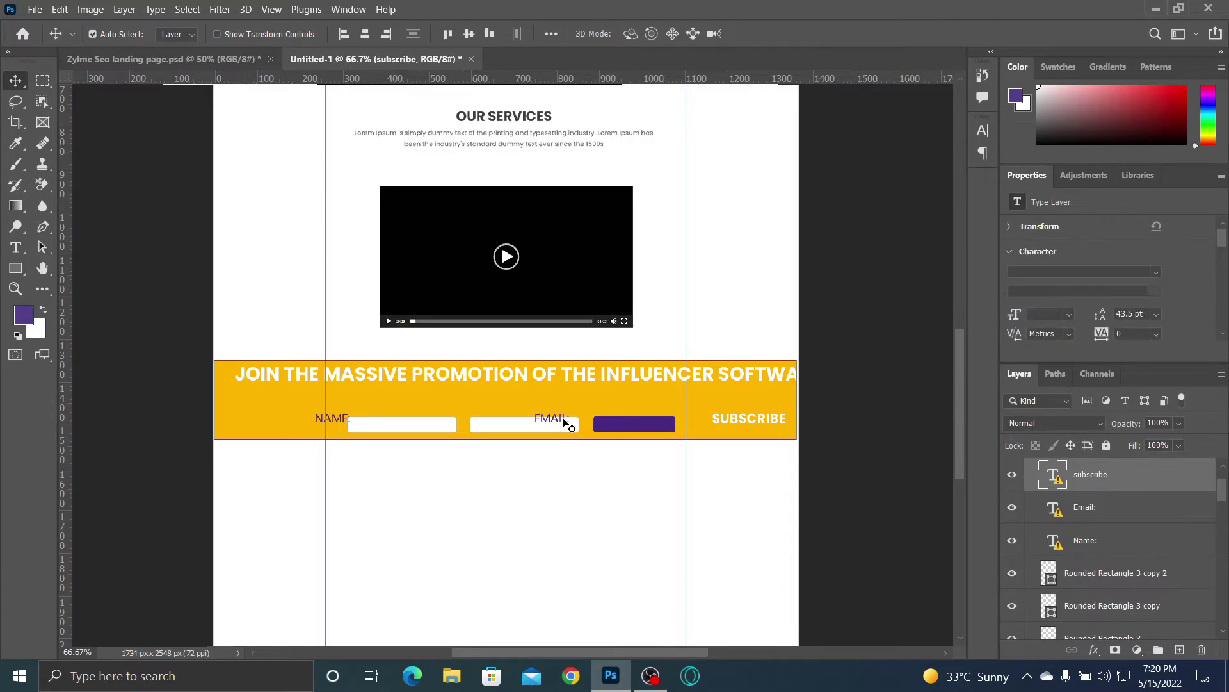
left_click(564, 421, "shift")
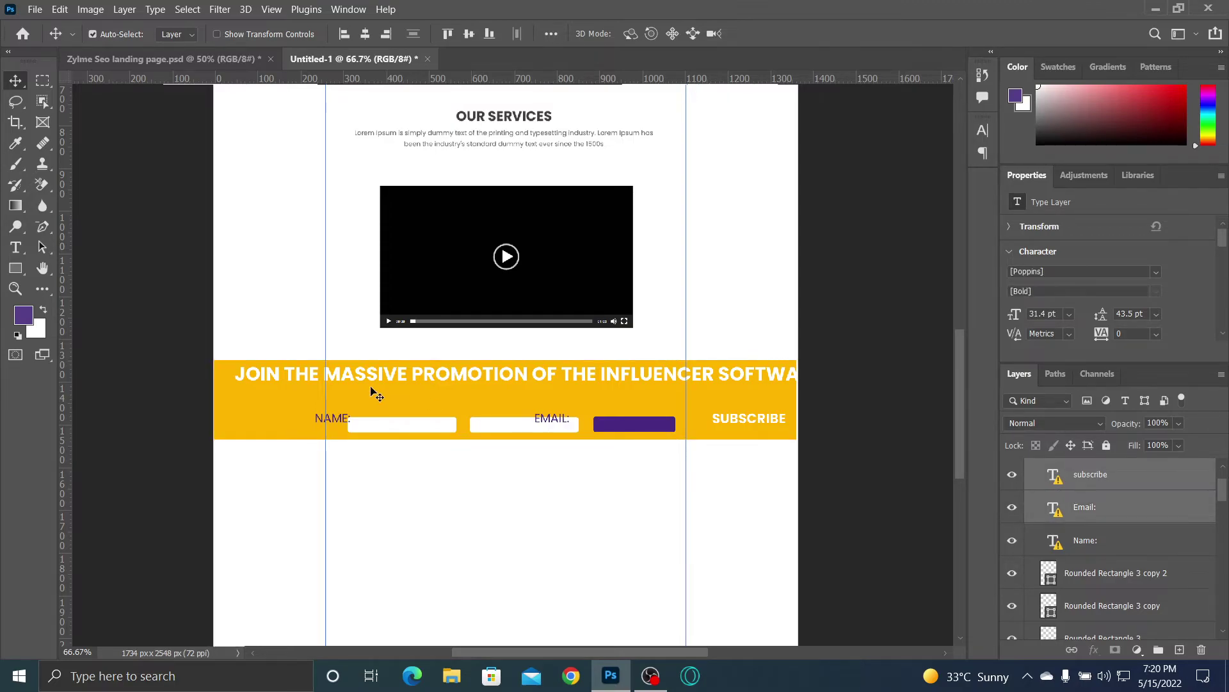
key("ctrl+z")
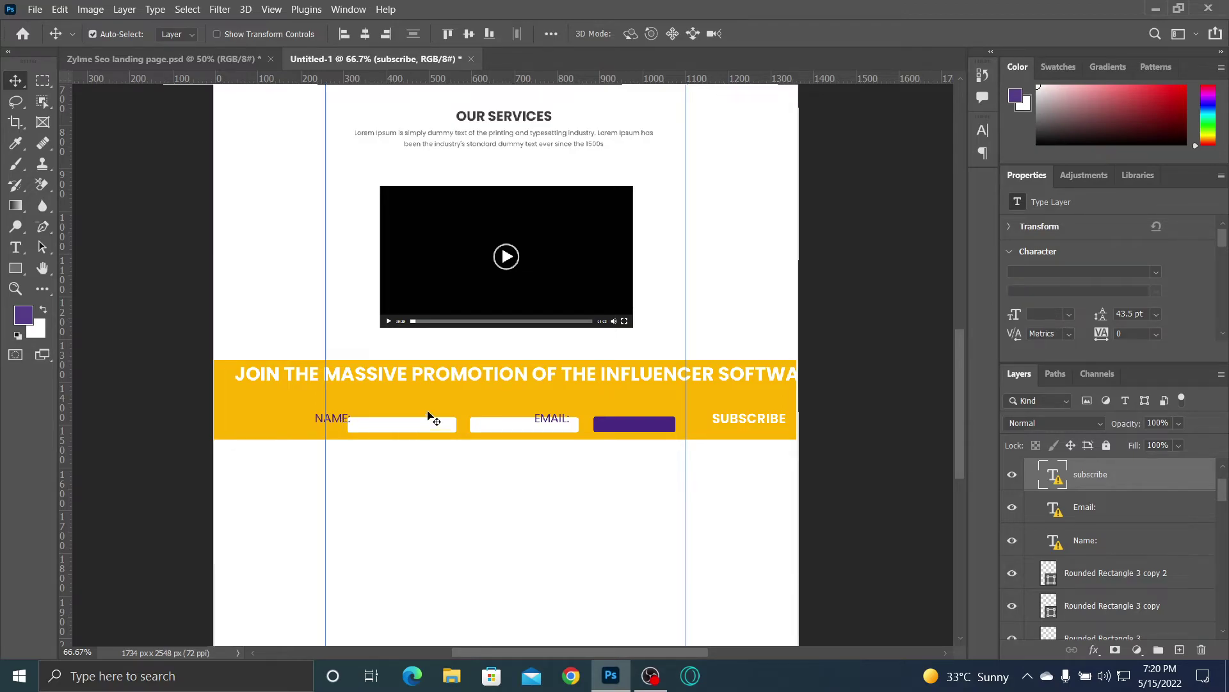
left_click(529, 422, "shift")
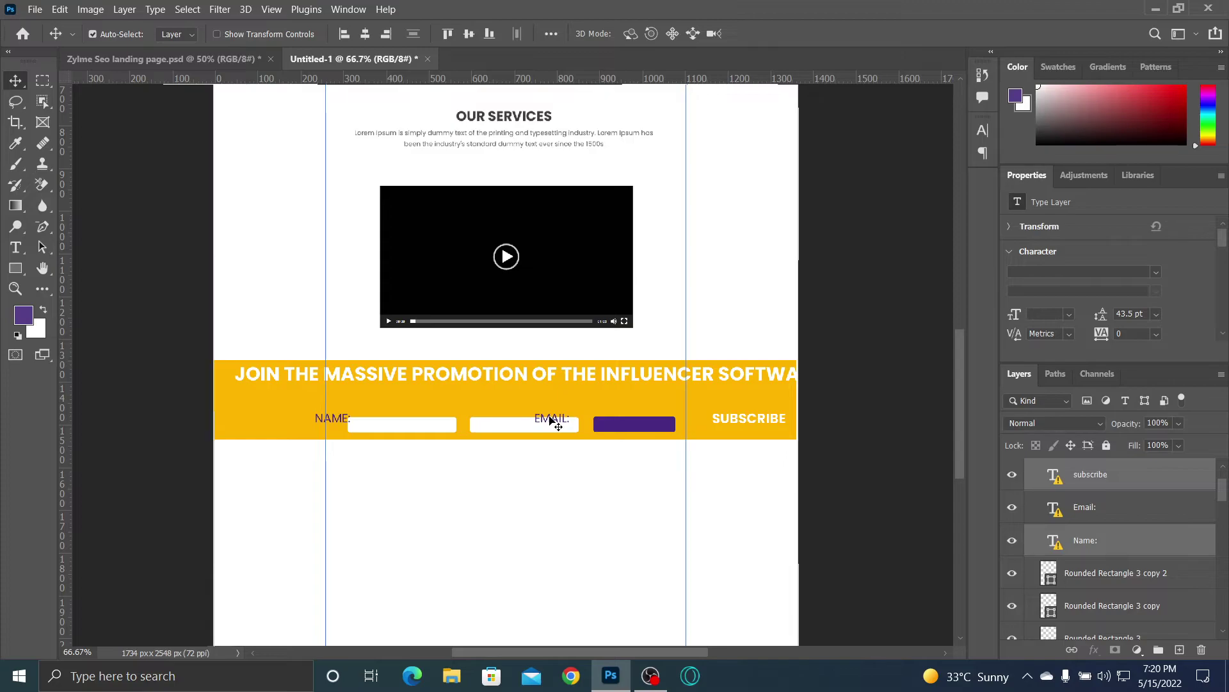
left_click(551, 420, "shift")
left_click_drag(554, 420, 543, 426)
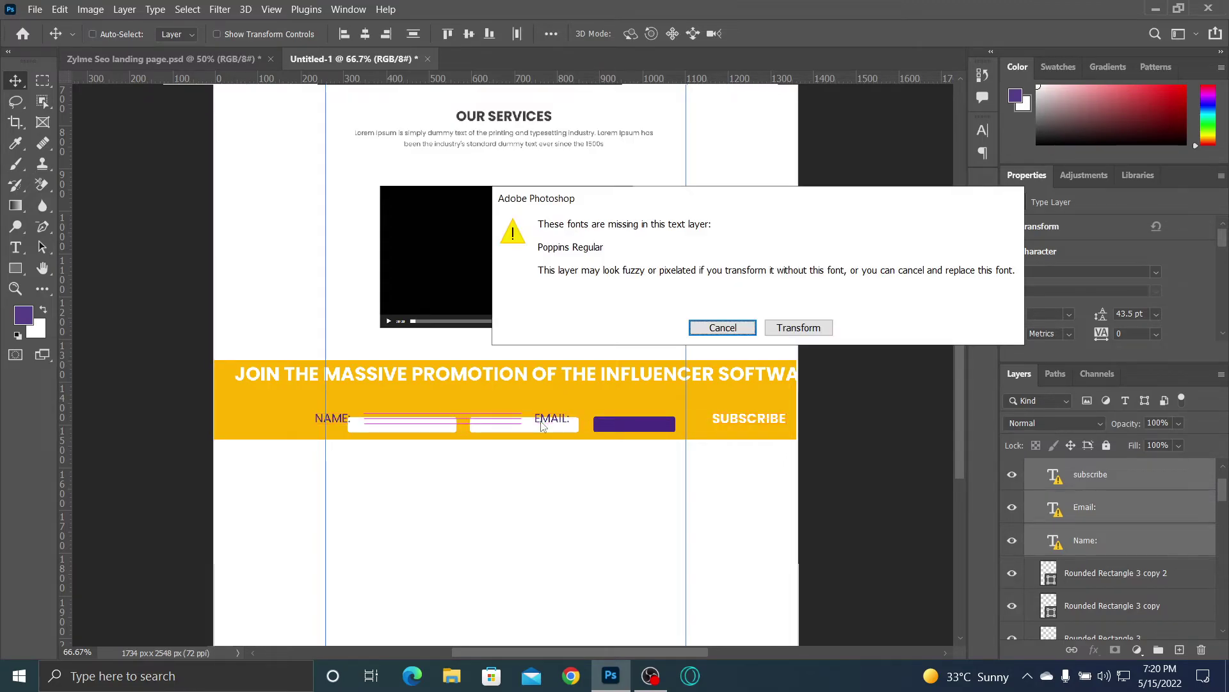
left_click(798, 325)
left_click_drag(786, 409, 632, 419)
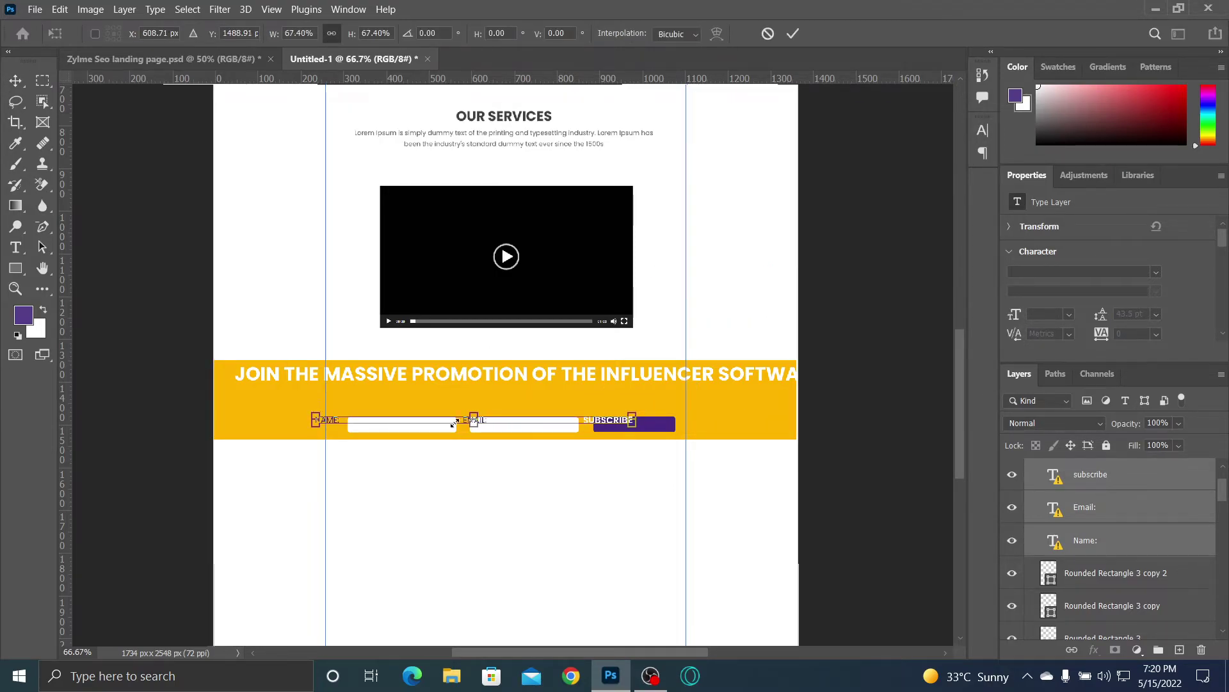
left_click_drag(498, 427, 506, 428)
left_click_drag(505, 429, 479, 428)
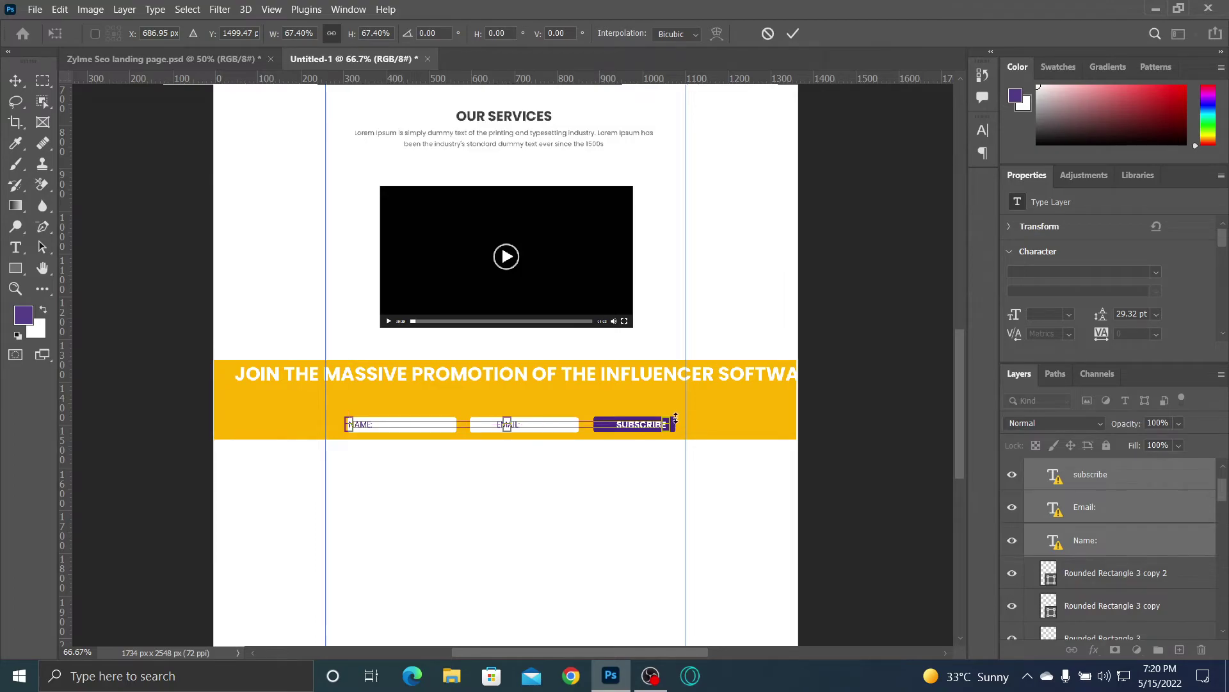
Step: Fine-tune the three form labels' scale to about 66.15% so the SUBSCRIBE text sits within its purple button
key("ctrl+plus")
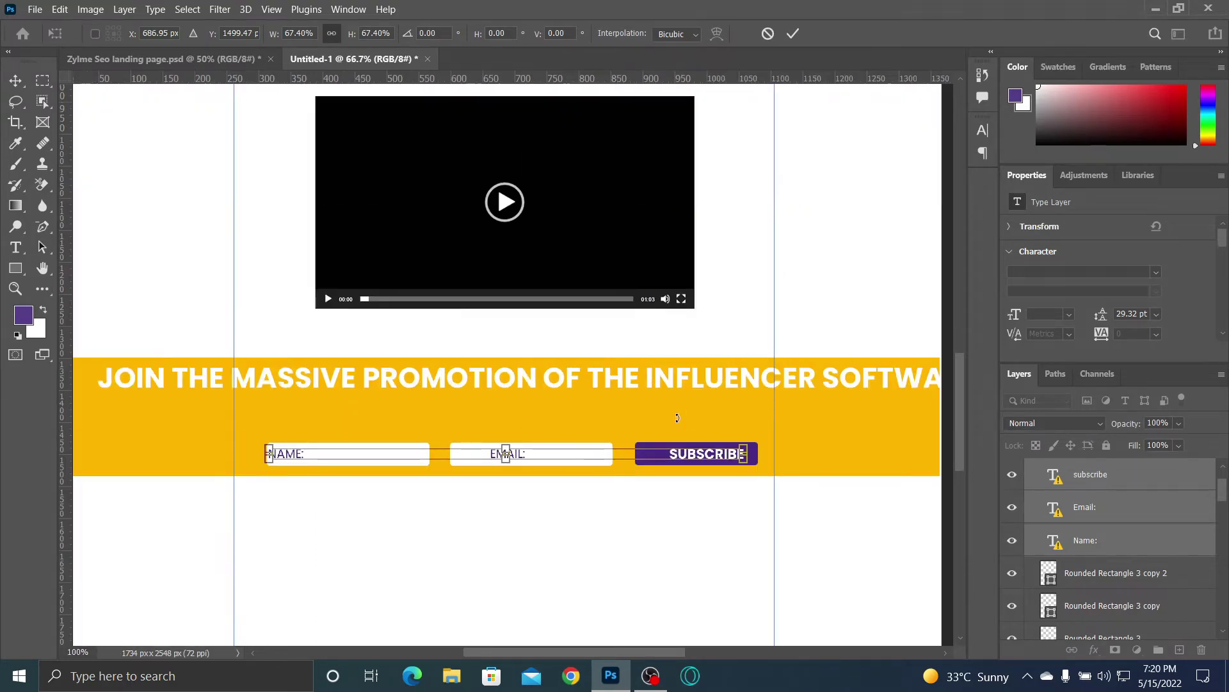
left_click_drag(665, 473, 632, 443)
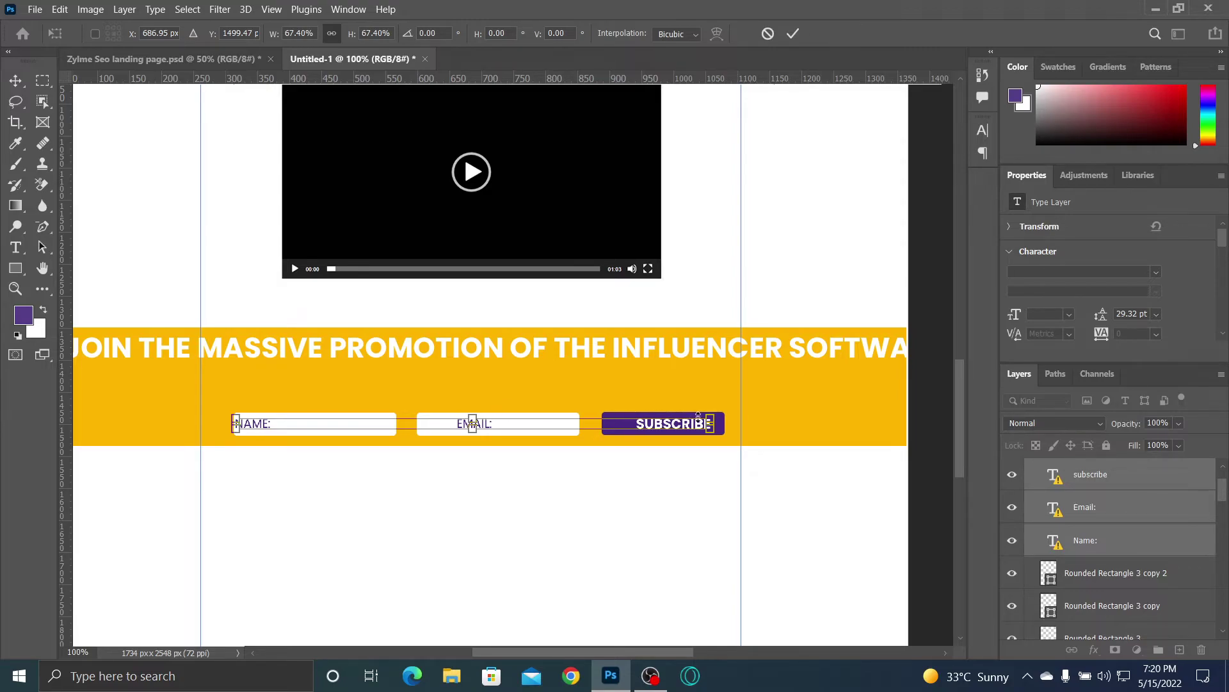
mouse_move(715, 414)
left_mouse_down()
mouse_move(695, 416)
mouse_move(707, 408)
left_mouse_up()
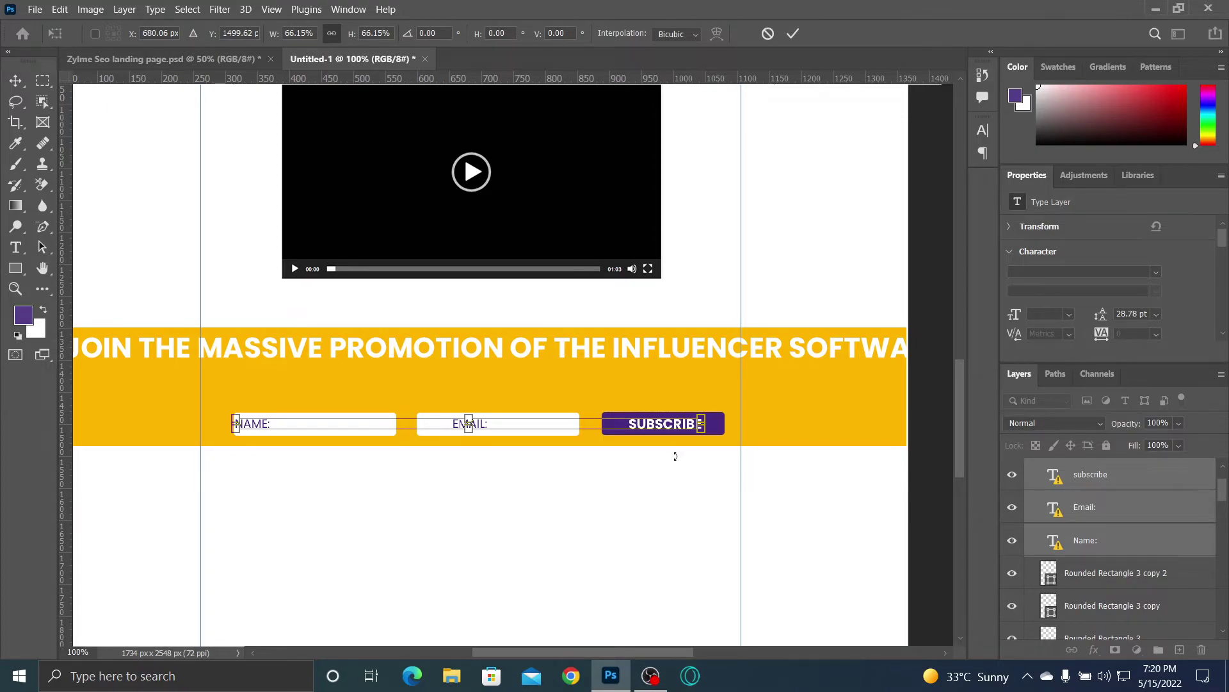
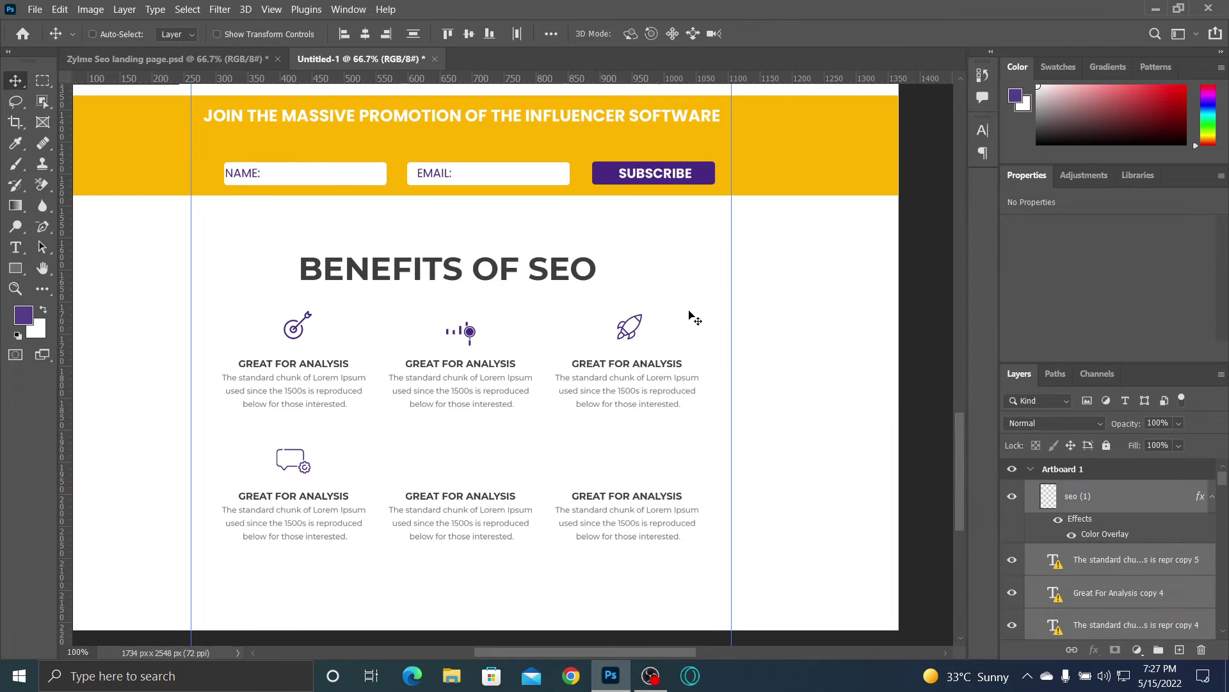
Step: Select the target icon's Layer 3 in the Benefits of SEO section and check its Color Overlay effect by toggling its visibility
key("ctrl+1")
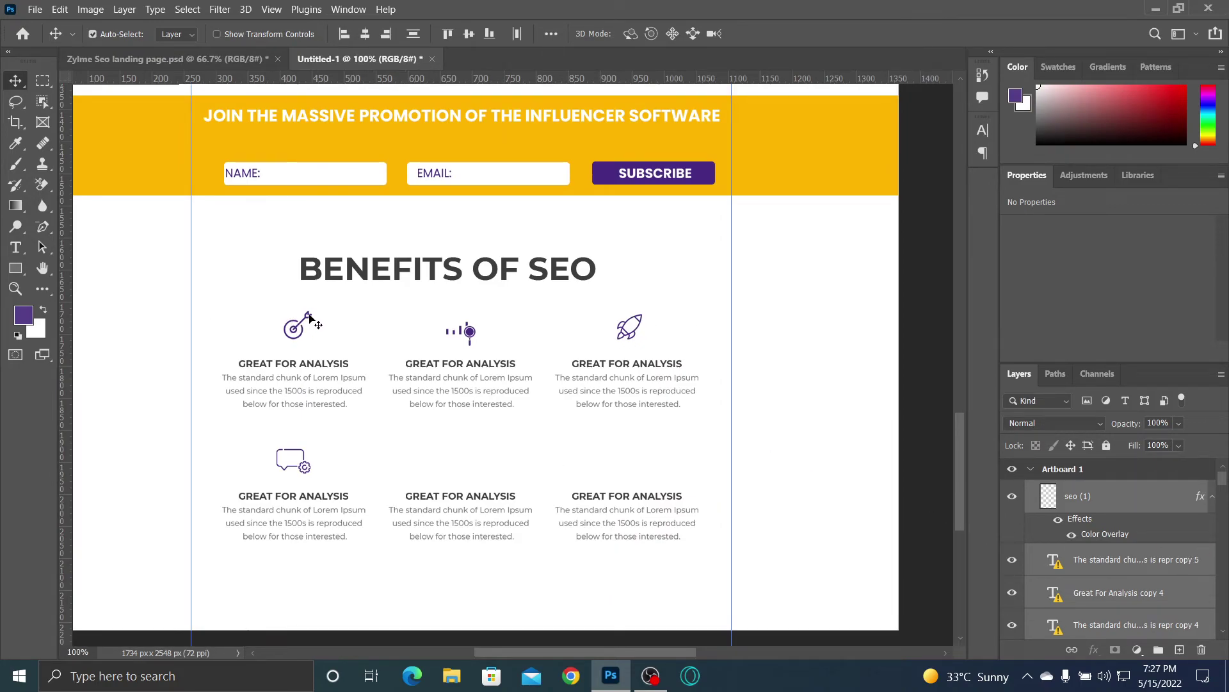
left_click(515, 357)
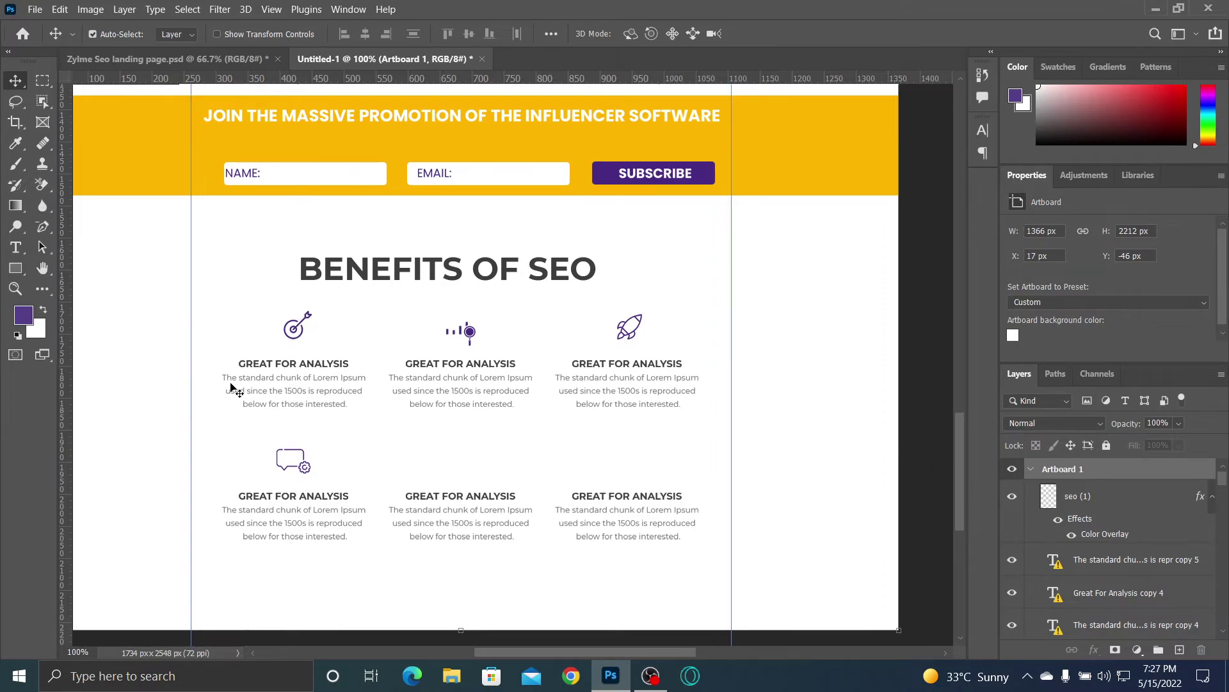
left_click(309, 316)
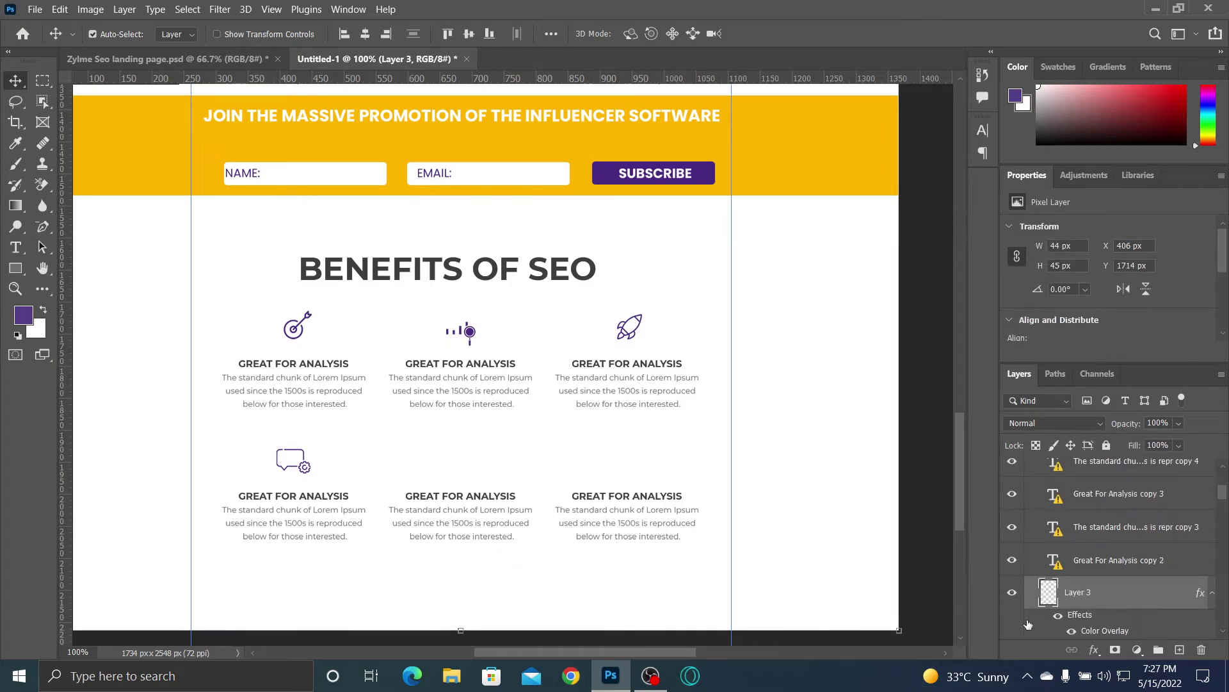
left_click(1071, 631)
left_click(1071, 631)
Step: Compare the target, chart and rocket icons in the Zylme Seo landing page document with their incomplete copies in Untitled-1
left_click(159, 62)
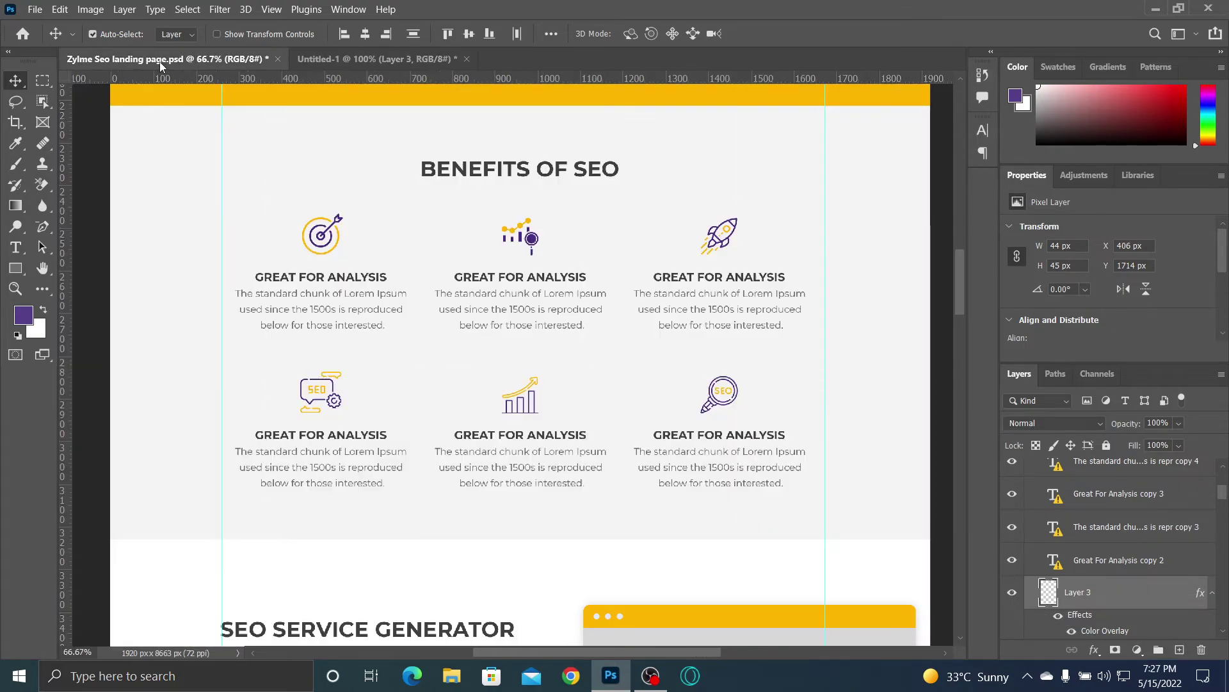
left_click(341, 249)
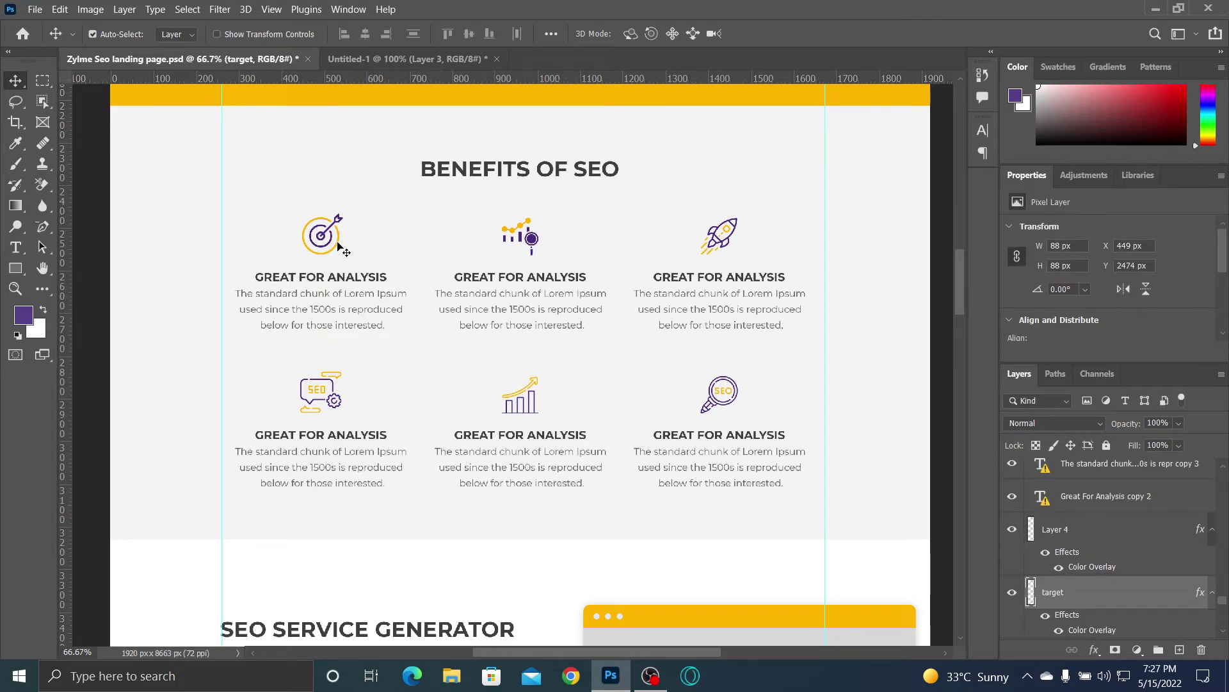
left_click(515, 235)
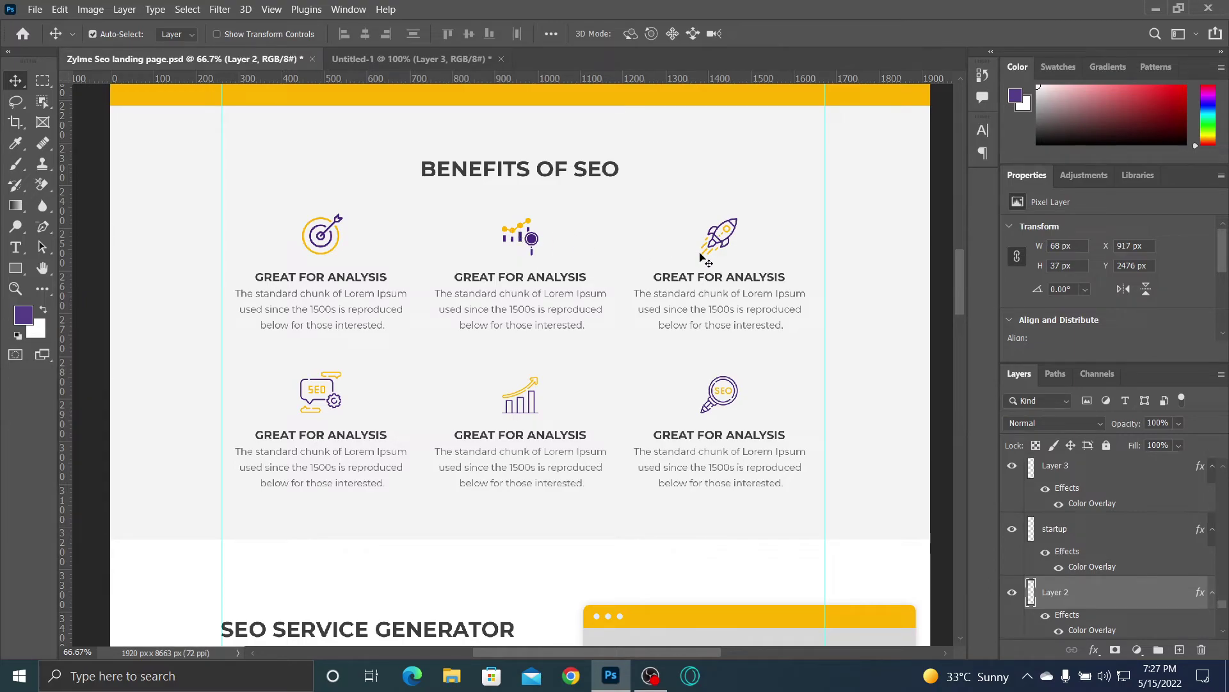
left_click(375, 61)
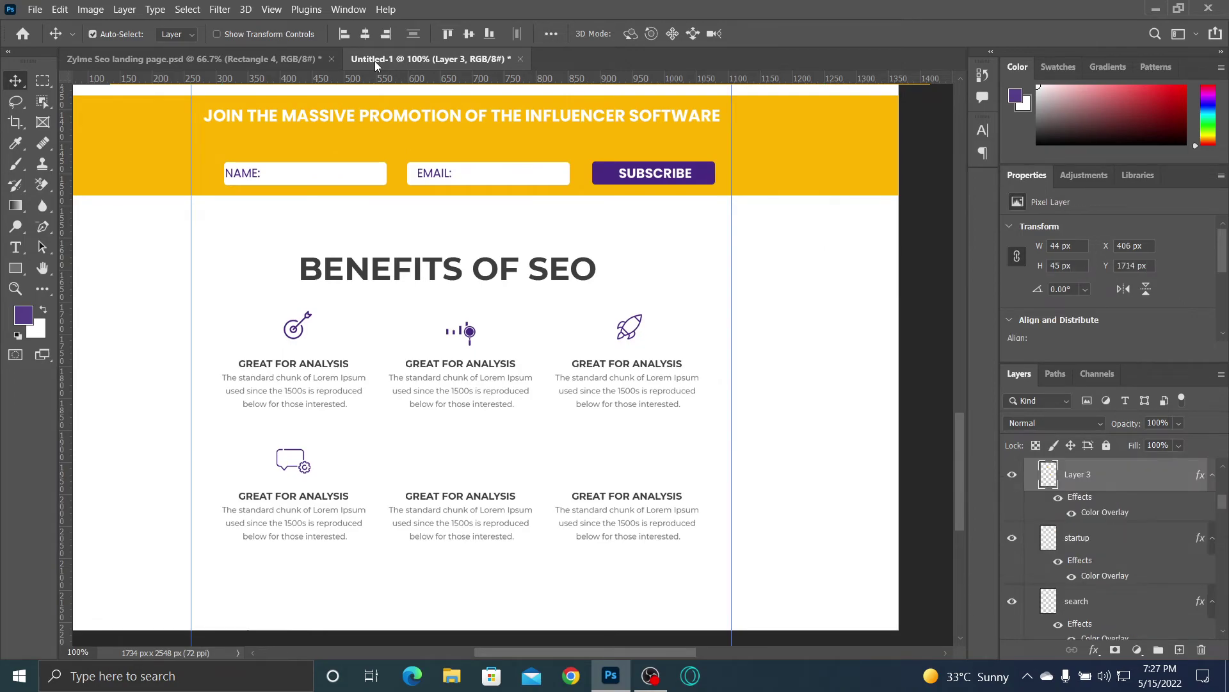
left_click(206, 61)
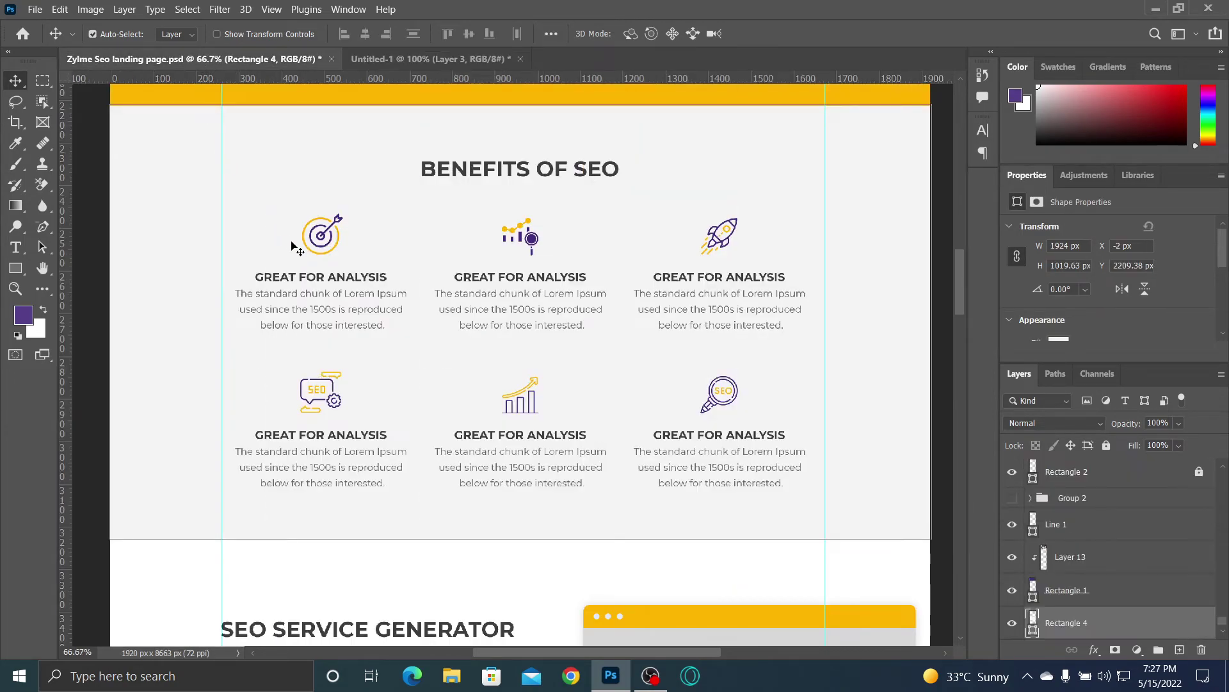
Step: Select the yellow parts of the Benefits of SEO icons in the original document and copy them into Untitled-1 along with Rectangle 4
left_click(323, 258)
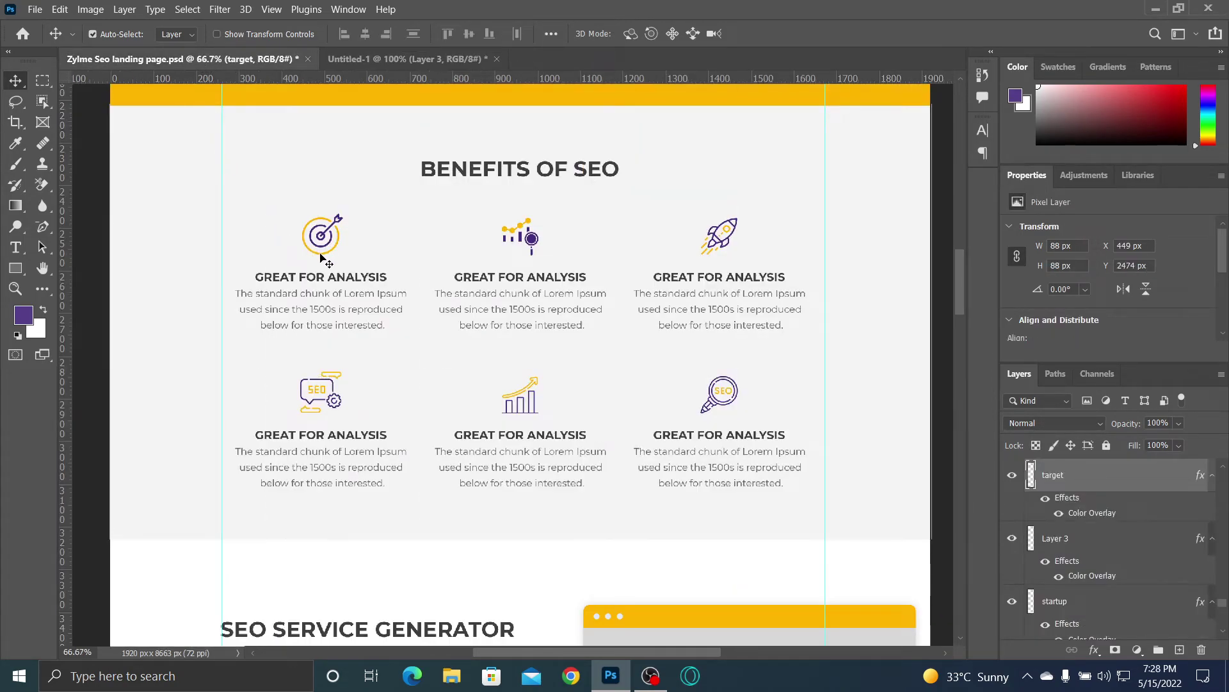
left_click(516, 237)
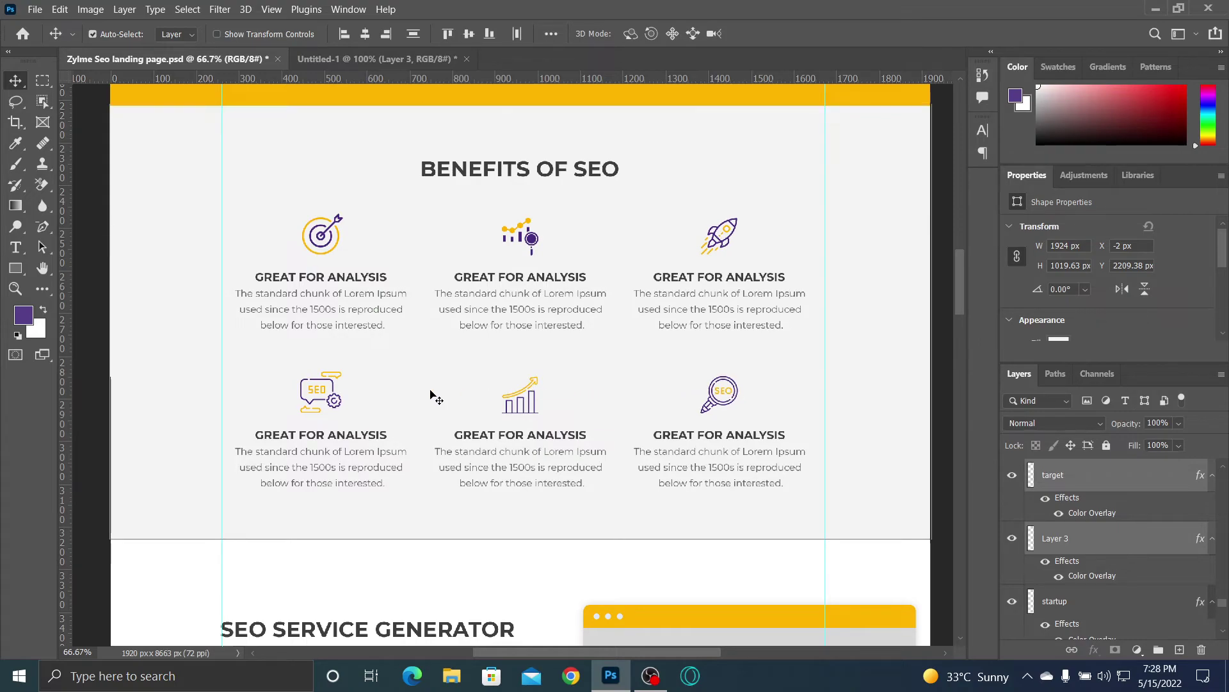
left_click(340, 378)
left_click(340, 377)
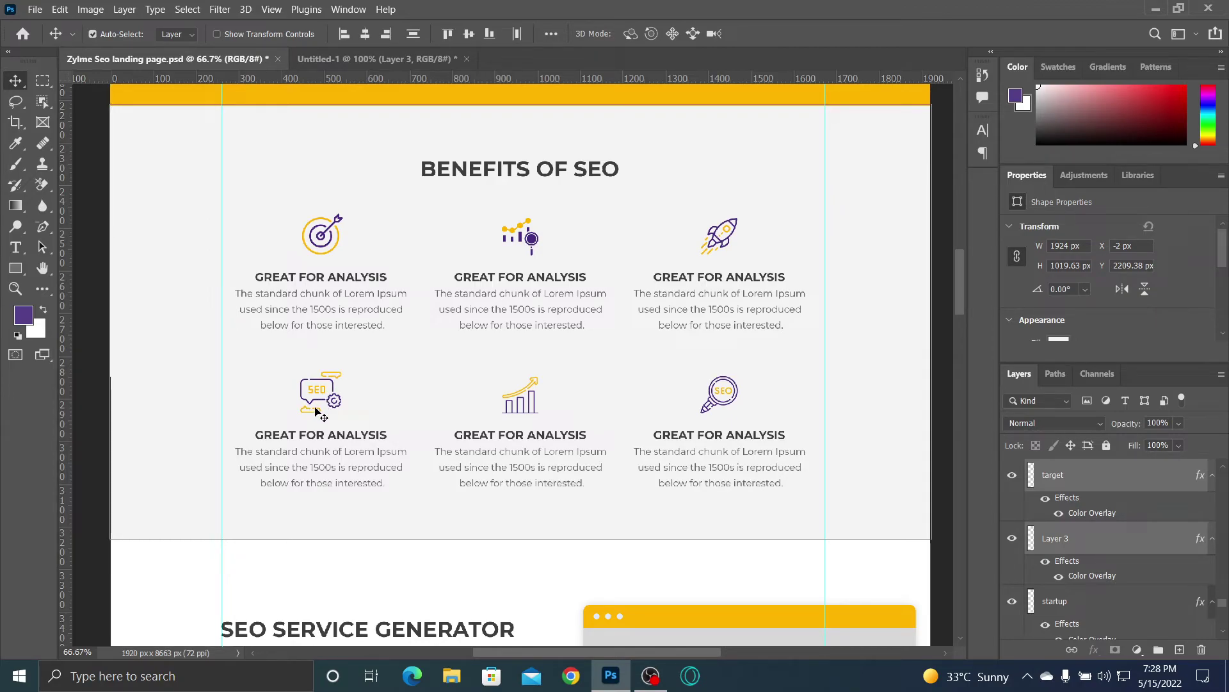
key("ctrl")
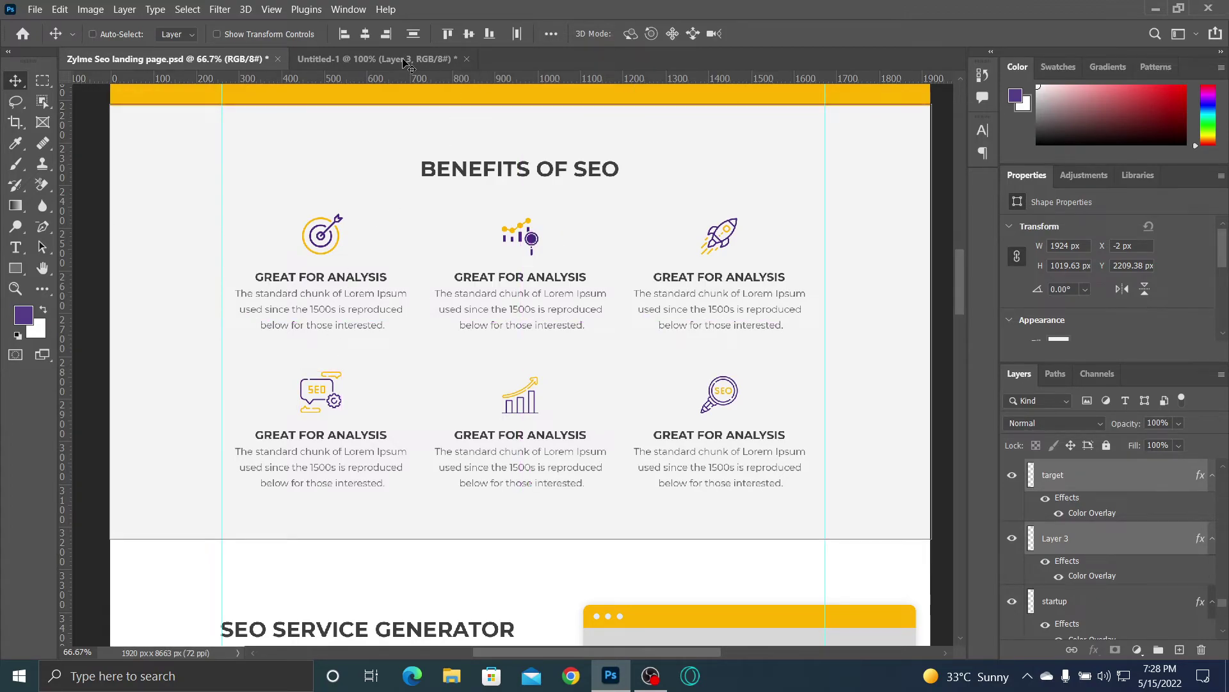
left_click_drag(404, 59, 422, 342)
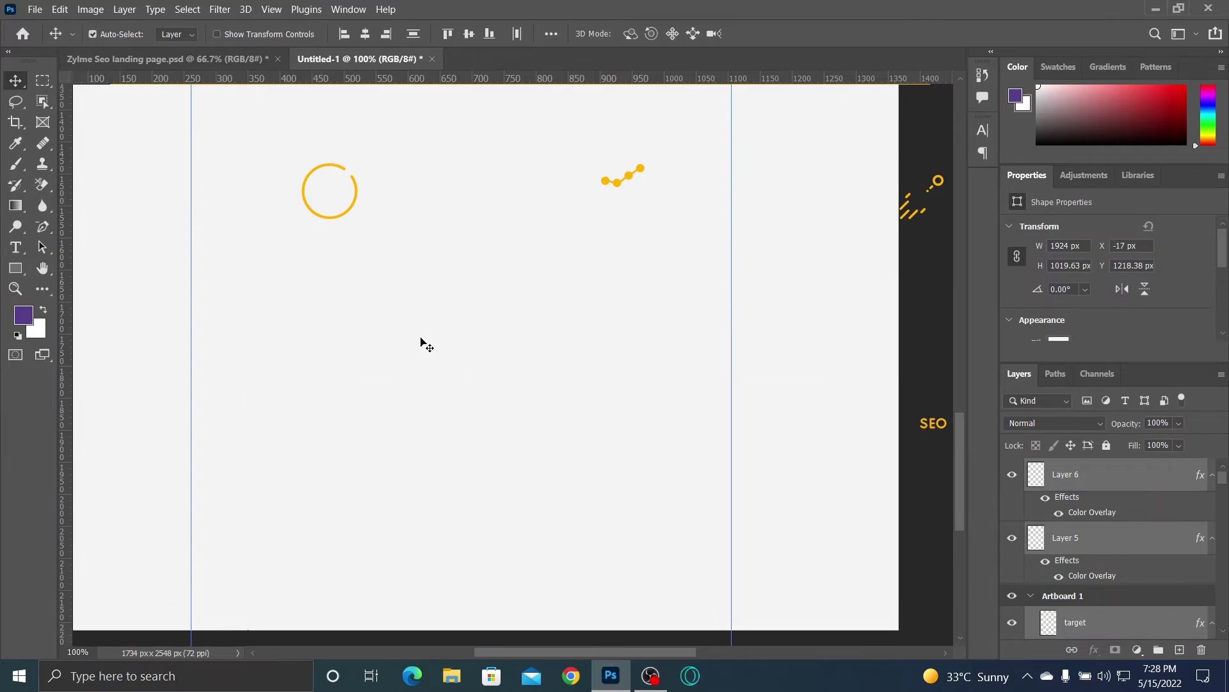
Step: Find the copied Rectangle 4 background in Untitled-1 and hide it so it does not cover the page content
key("ctrl+minus")
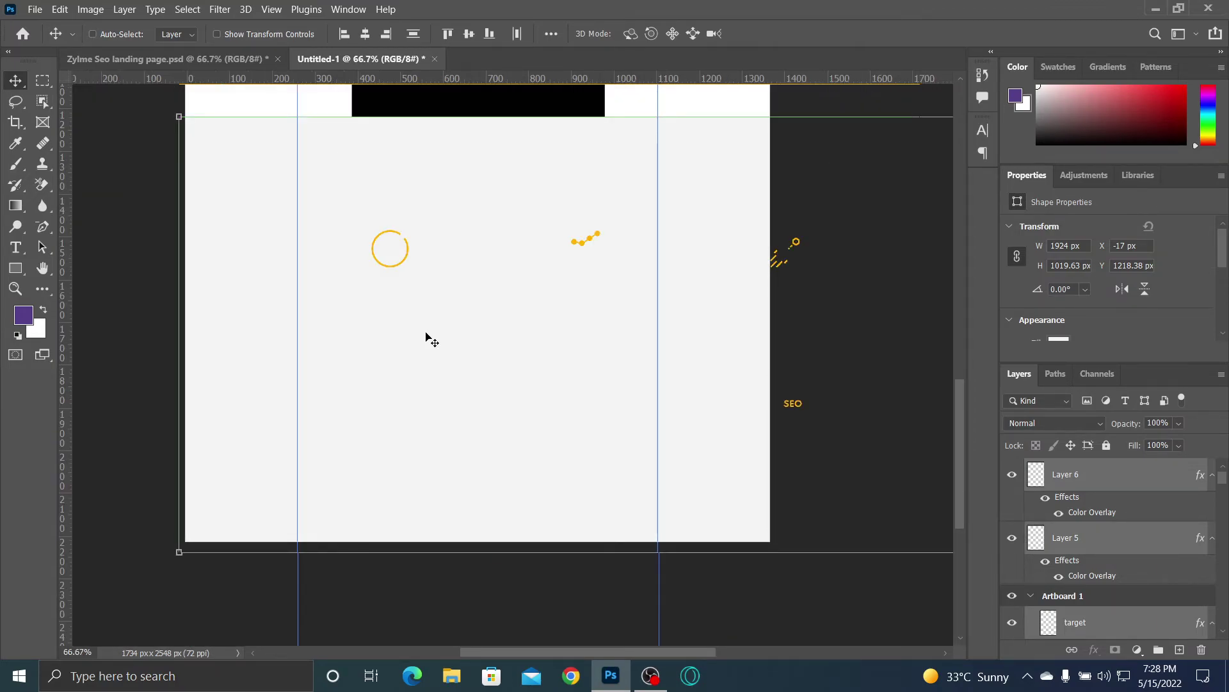
key("ctrl")
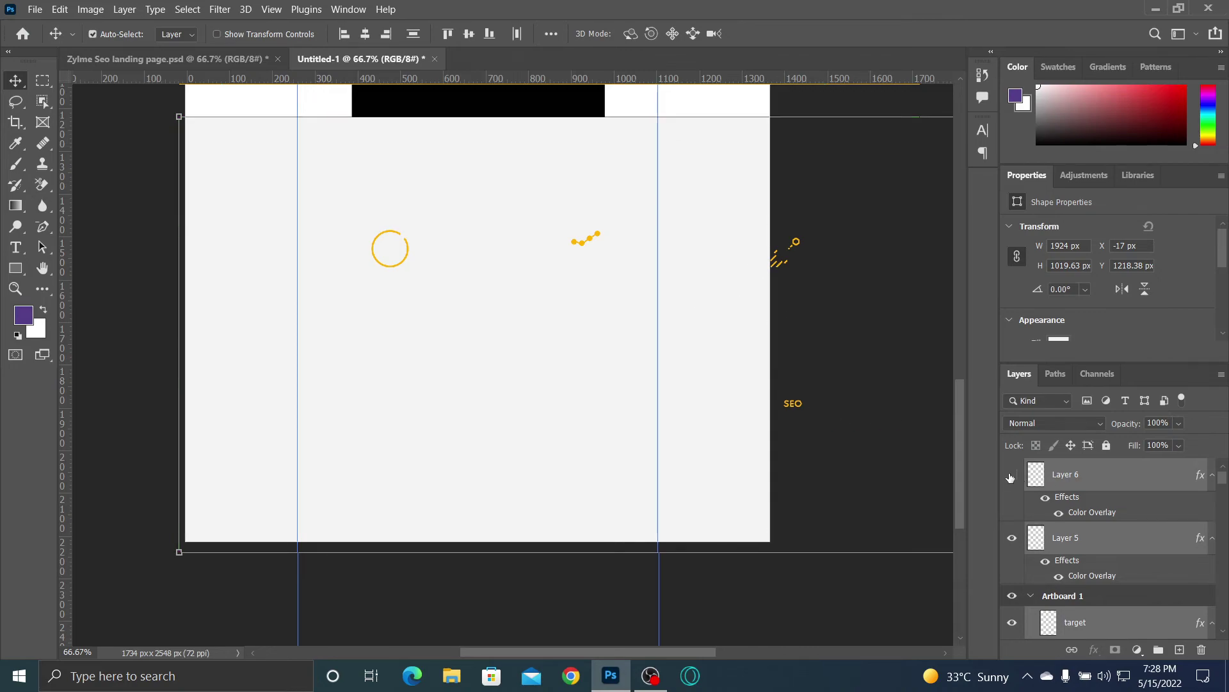
left_click(1012, 476)
left_click(1012, 475)
left_click(1012, 538)
left_click(1012, 623)
left_click(1012, 624)
scroll(1185, 513, "down", 5)
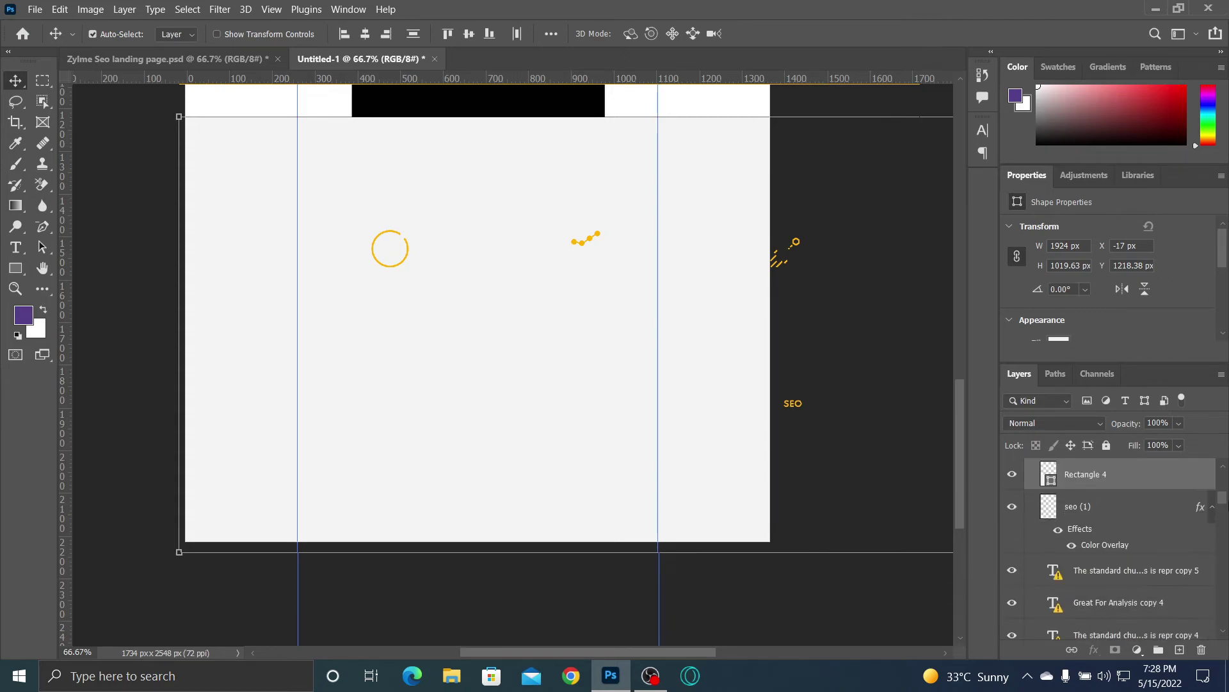
scroll(1154, 539, "up", 3)
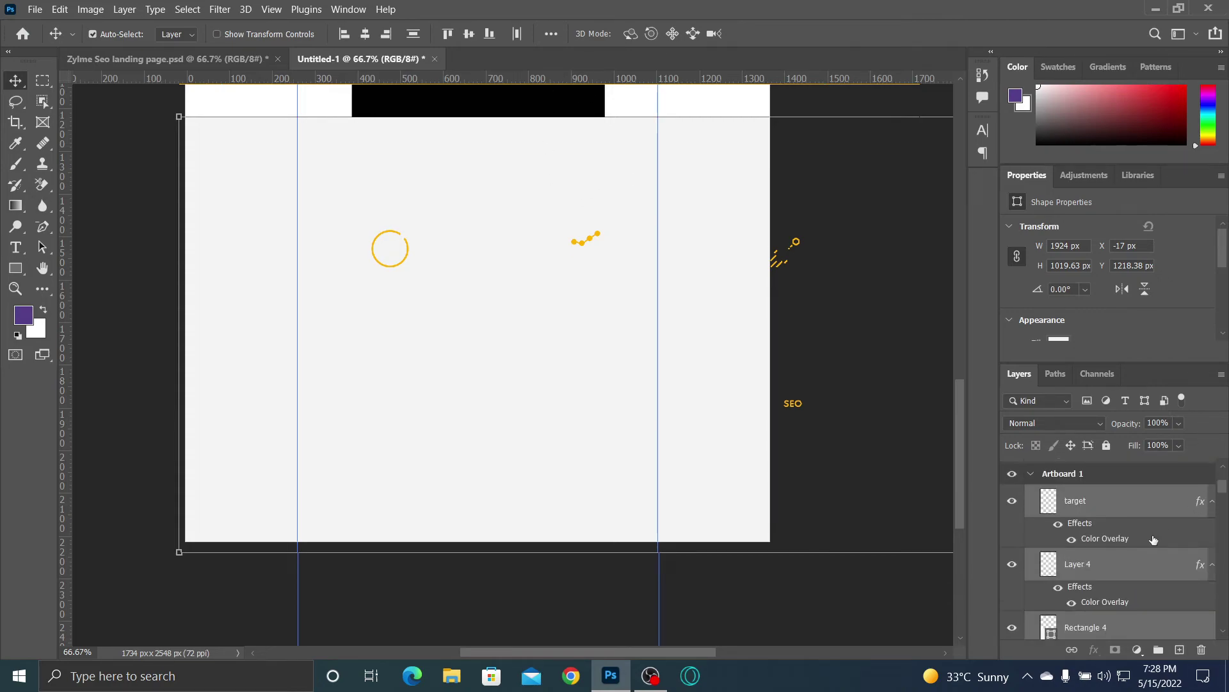
left_click(1013, 633)
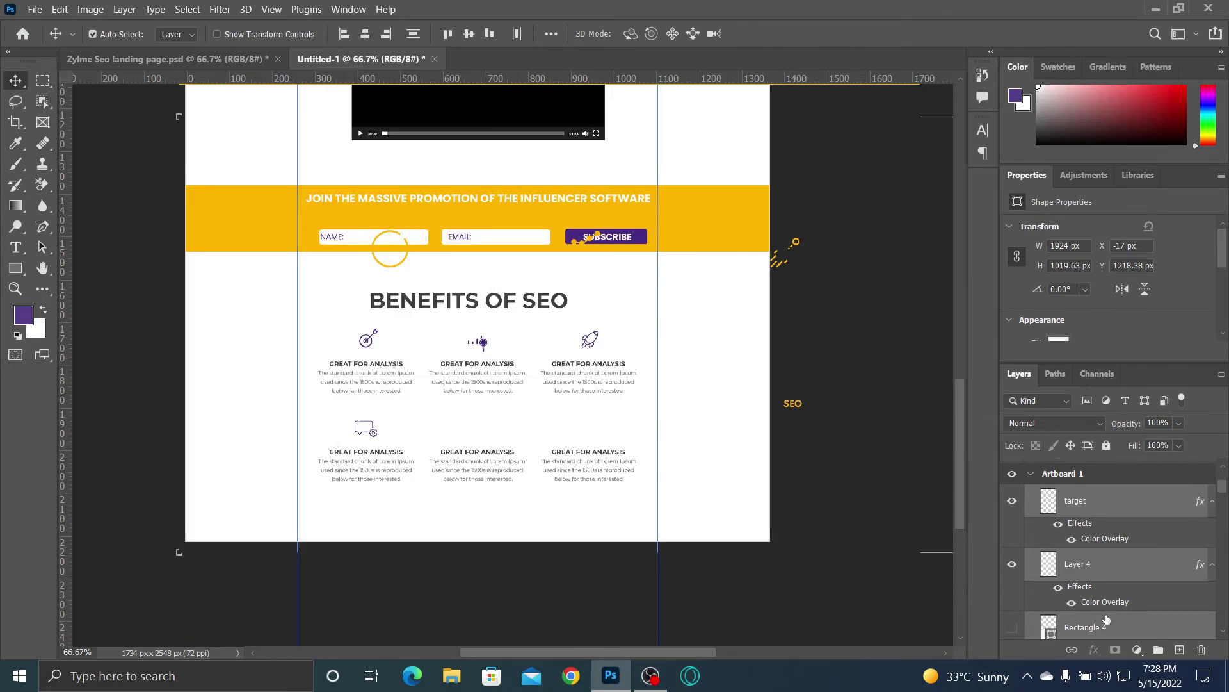
Step: Transform the copied yellow icon parts together, scaling them to about 30.85% and moving them into the Benefits of SEO section
key("ctrl+t")
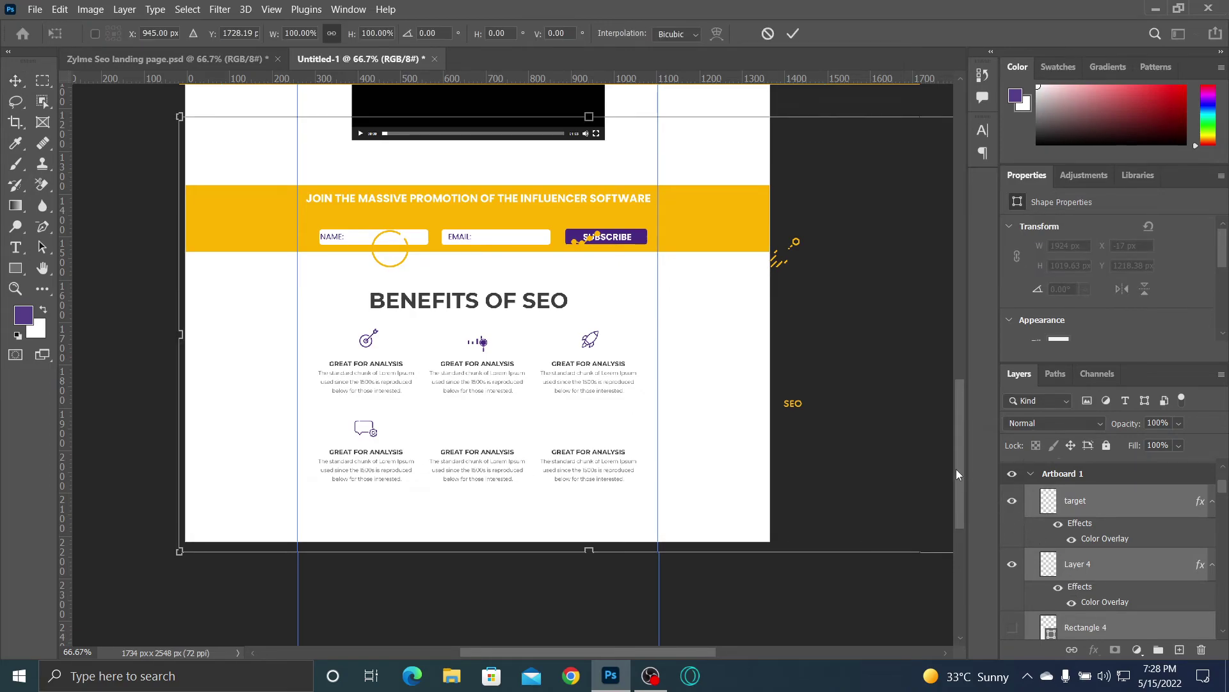
key("ctrl+minus")
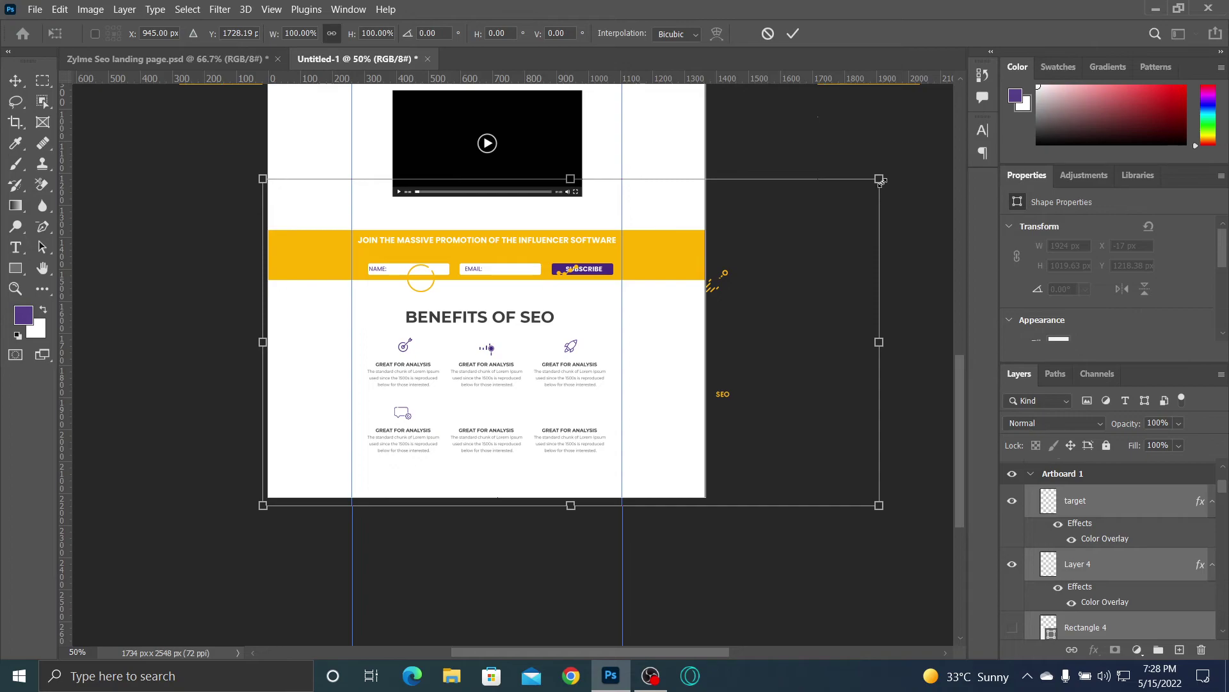
left_click_drag(881, 182, 604, 340)
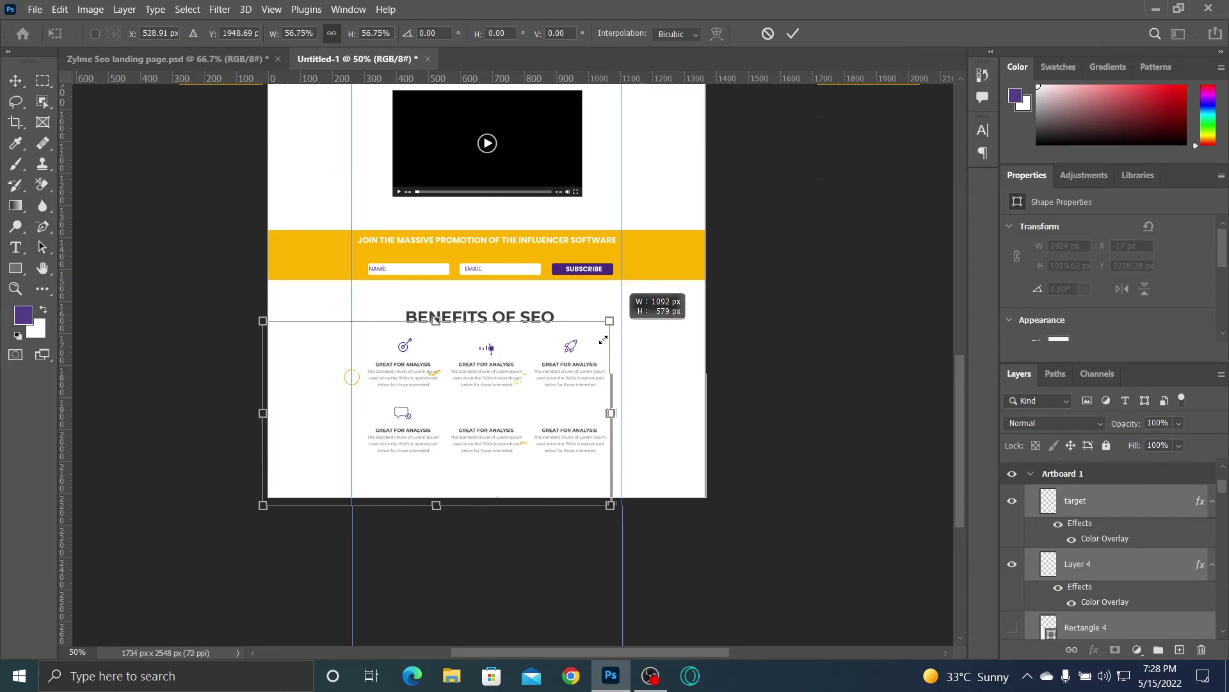
left_click_drag(262, 321, 383, 354)
left_click_drag(483, 426, 493, 371)
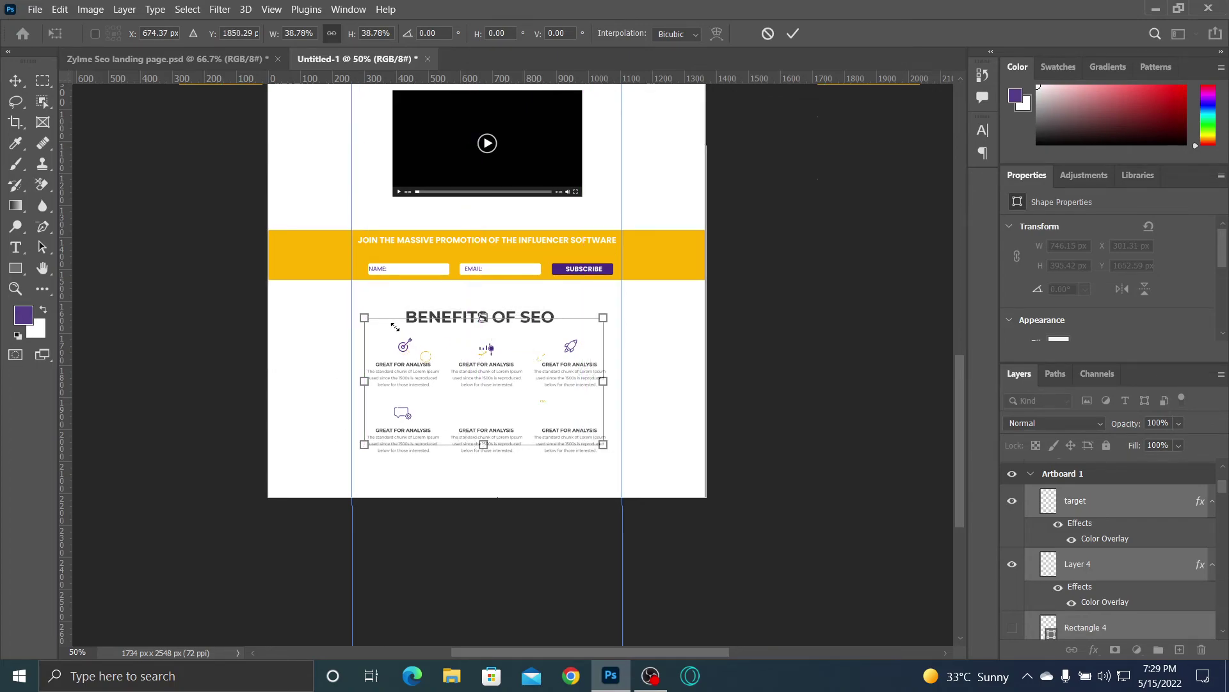
left_click_drag(395, 328, 445, 353)
left_click_drag(502, 392, 471, 376)
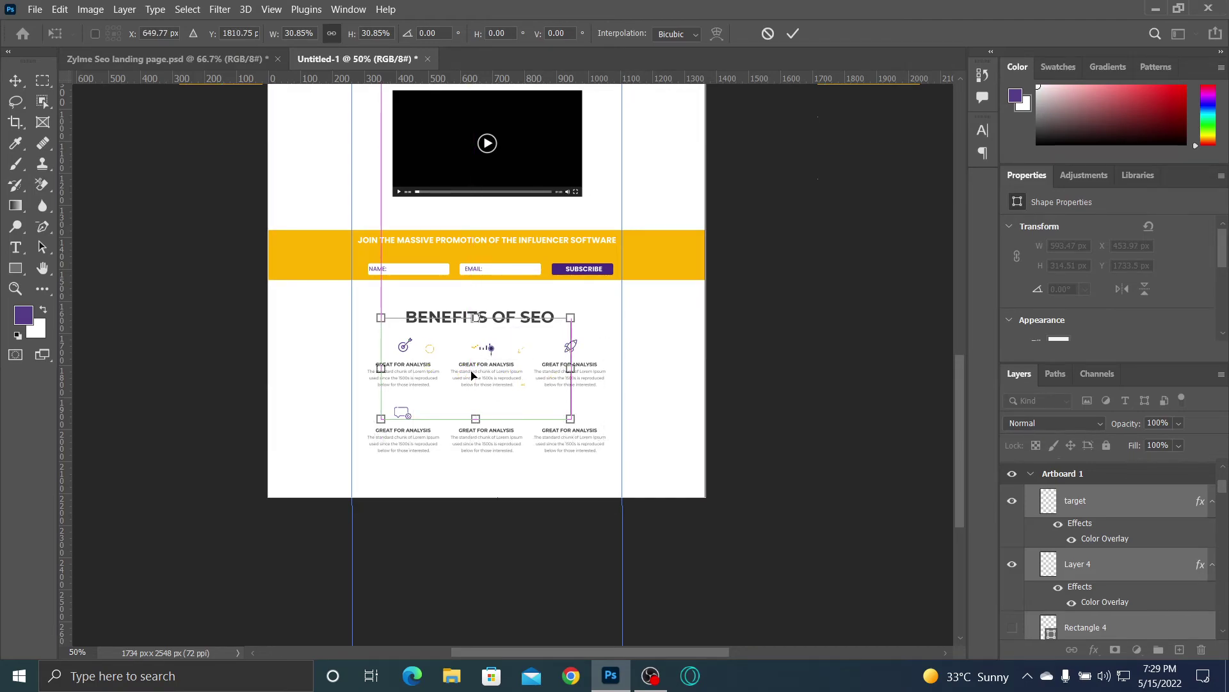
key("ctrl+plus")
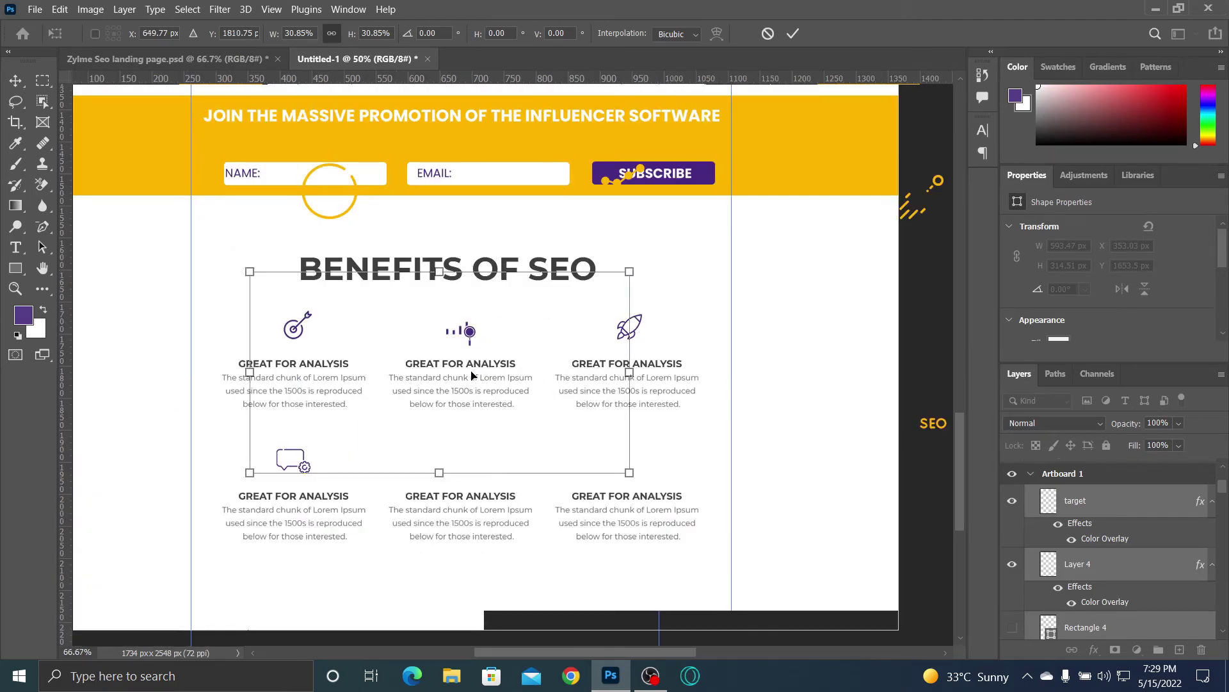
key("ctrl+plus")
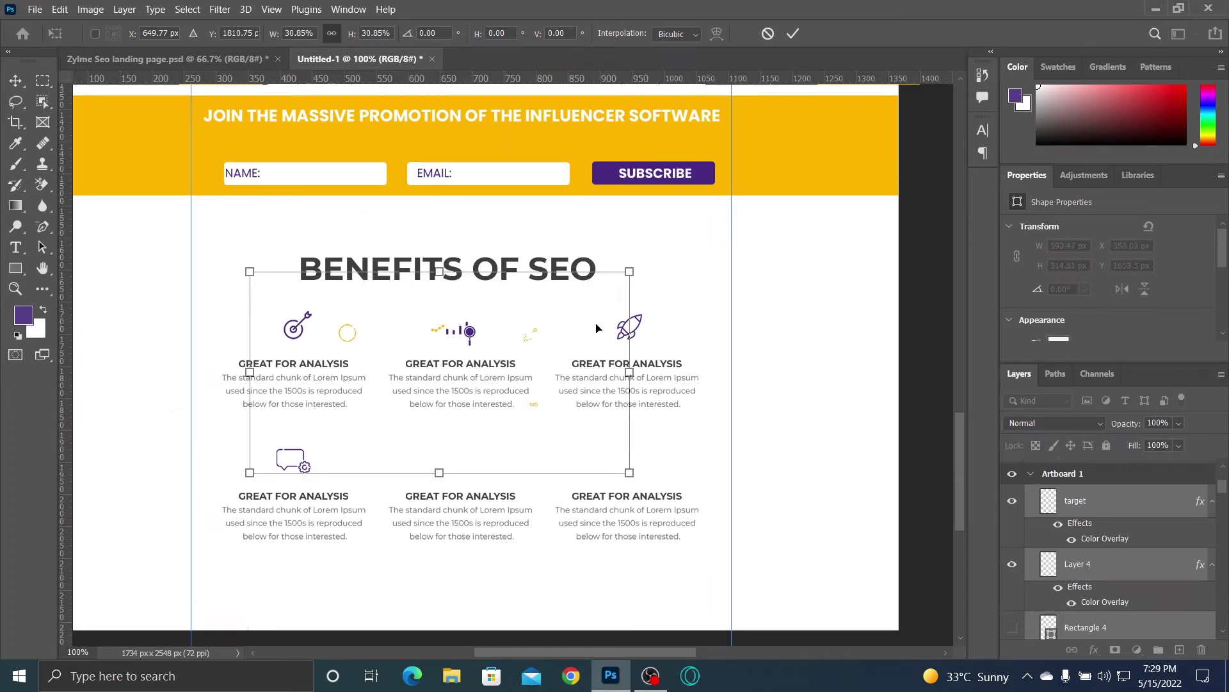
Step: Enlarge the yellow icon parts to about 49.58% and position them so the ring surrounds the target icon
left_click_drag(253, 276, 200, 247)
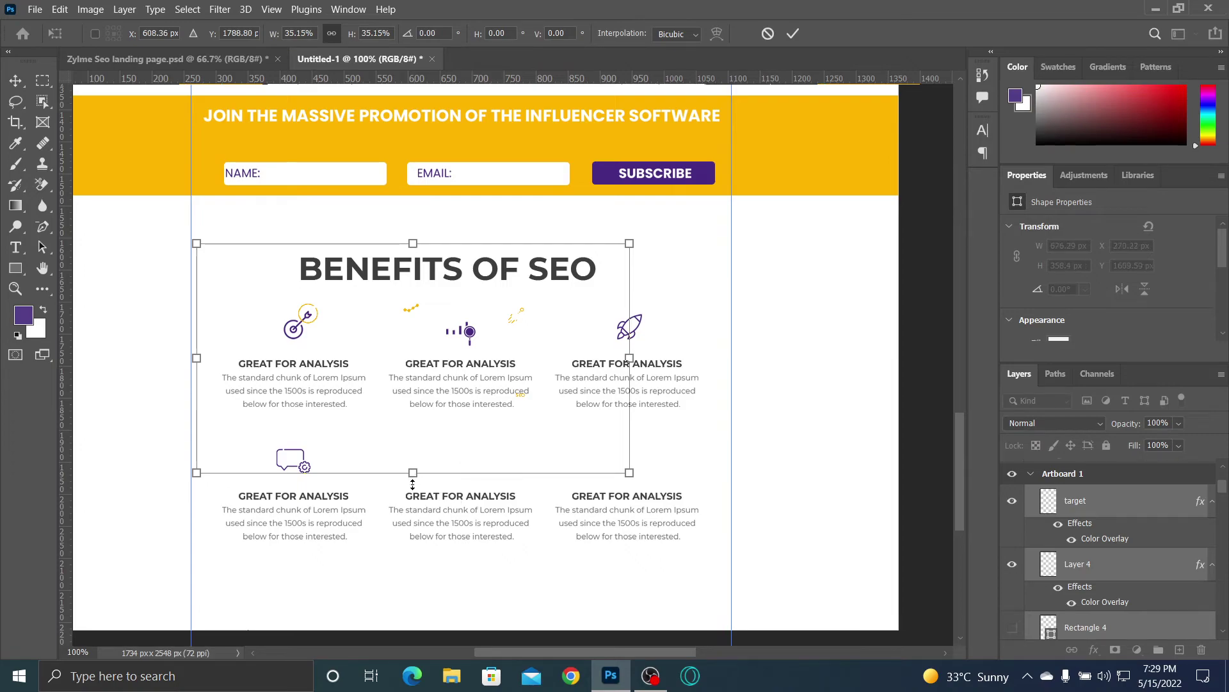
left_click_drag(413, 472, 413, 527)
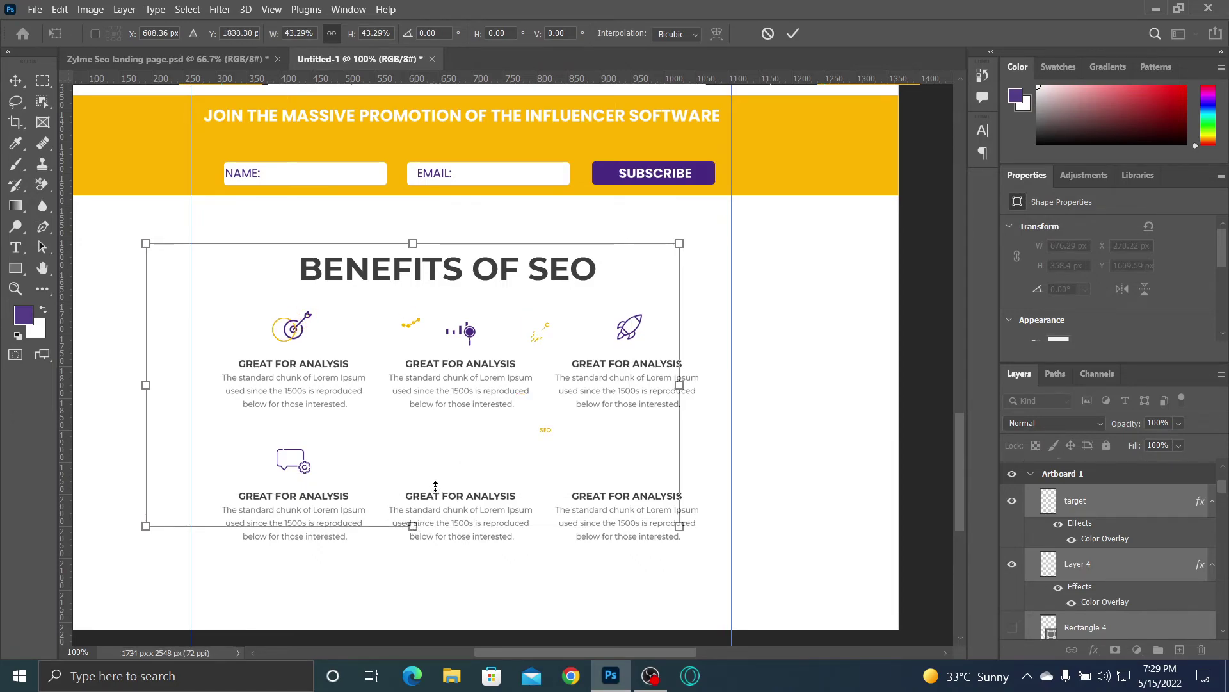
left_click_drag(461, 435, 456, 427)
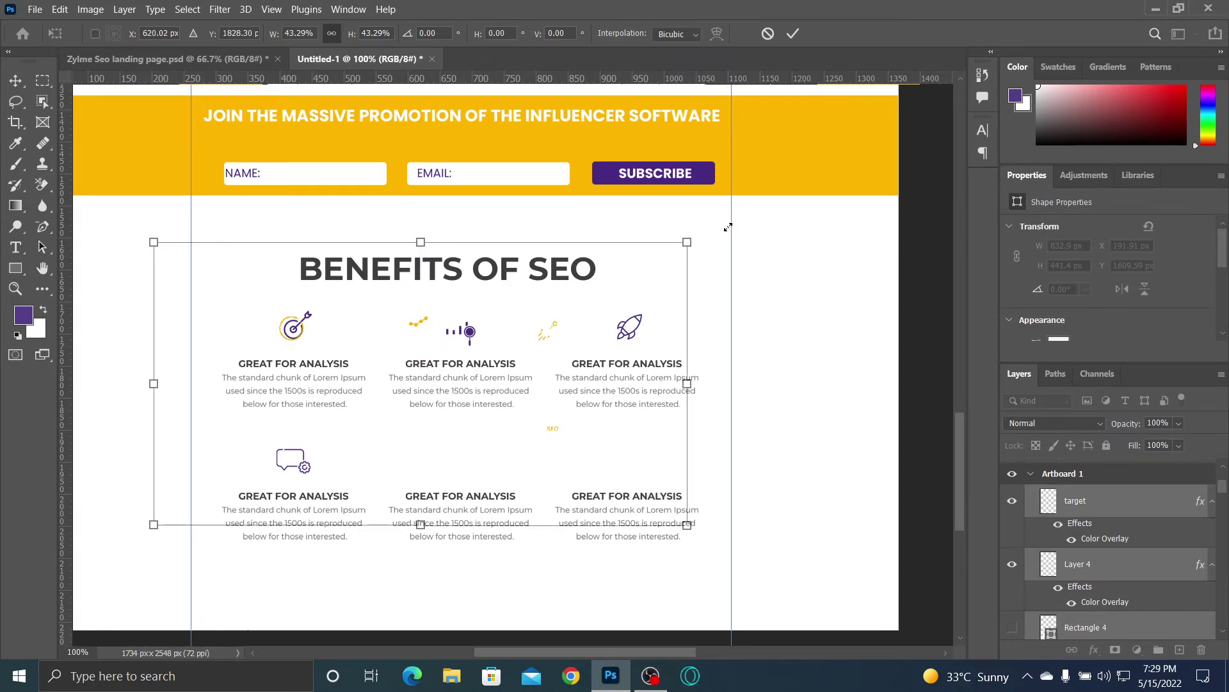
left_click_drag(728, 227, 761, 218)
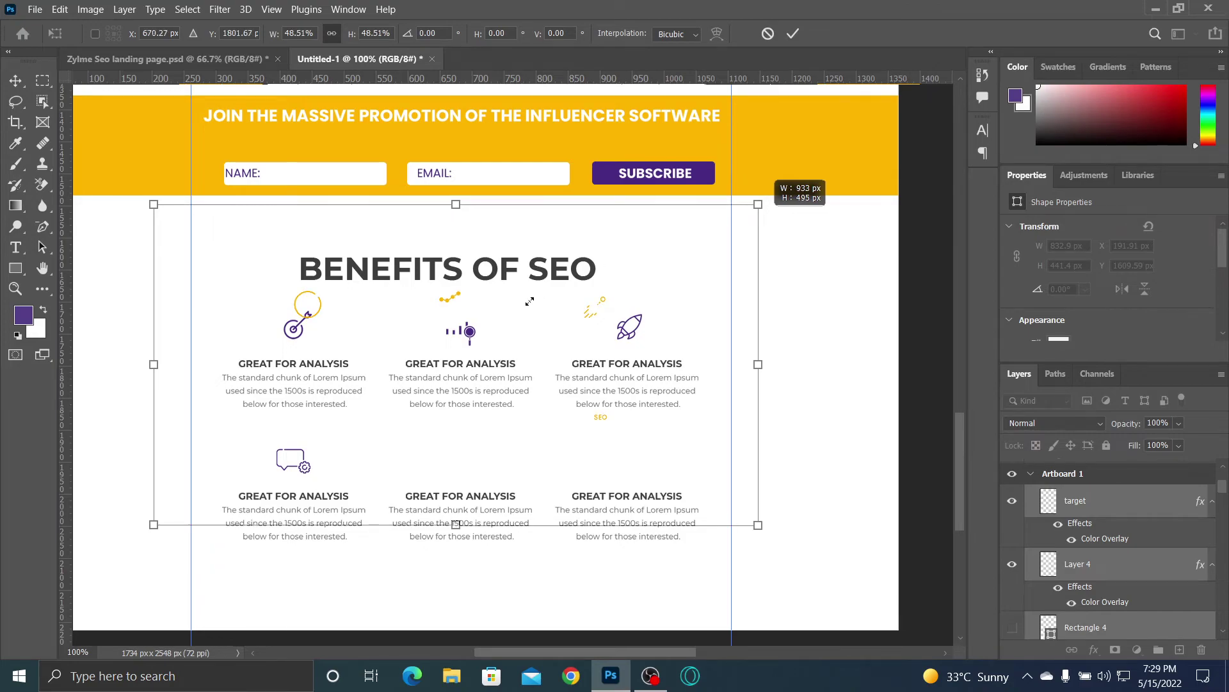
left_click_drag(512, 336, 498, 348)
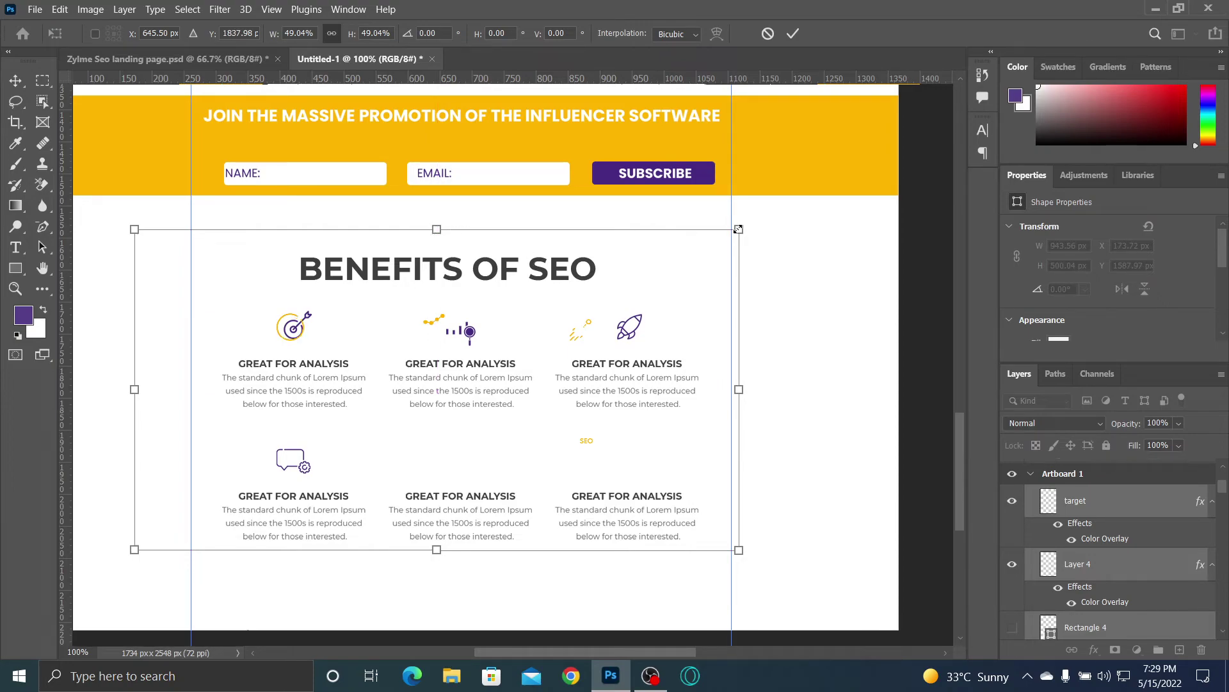
left_click_drag(738, 229, 745, 226)
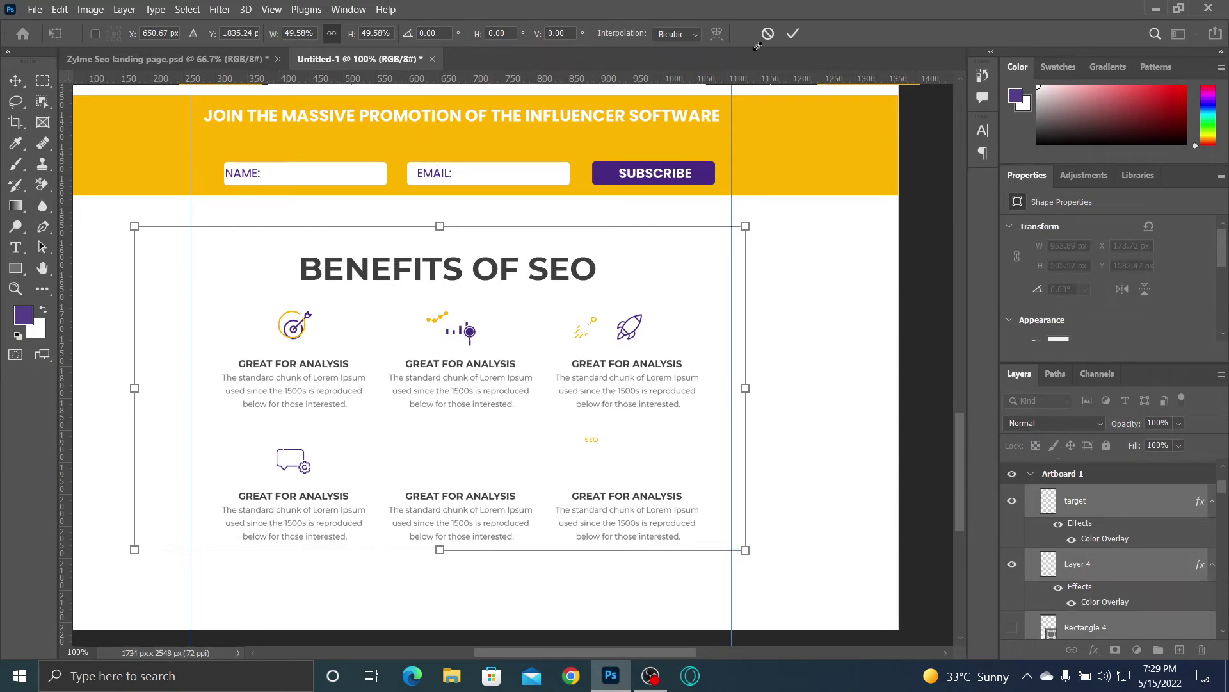
left_click(793, 36)
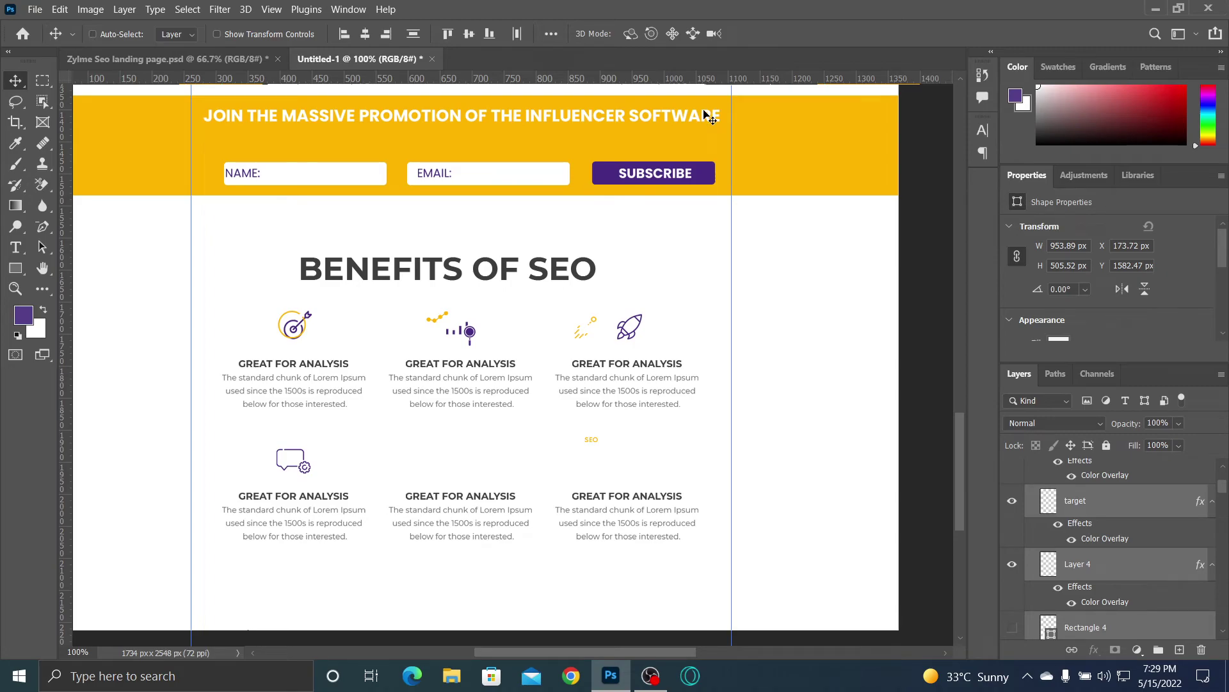
Step: Try to copy the purple bar chart together with the other selected icon parts from the original document into Untitled-1, and undo the copy
key("ctrl+plus")
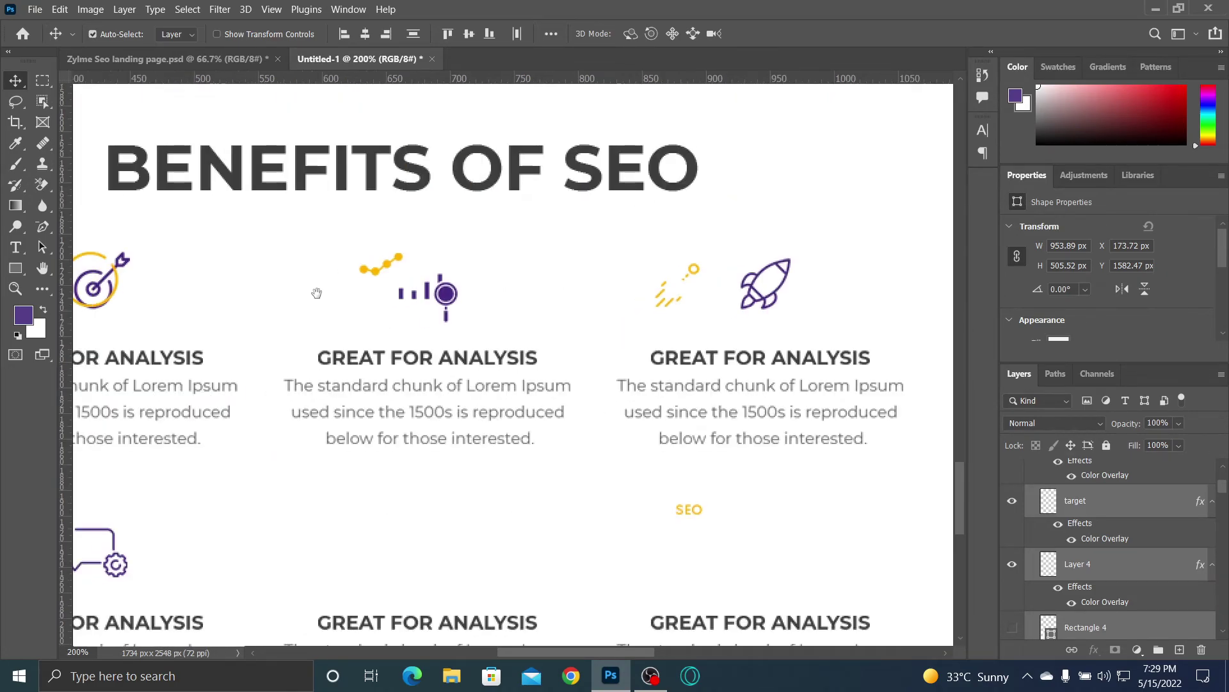
scroll(317, 293, "down", 3)
scroll(317, 293, "left", 3)
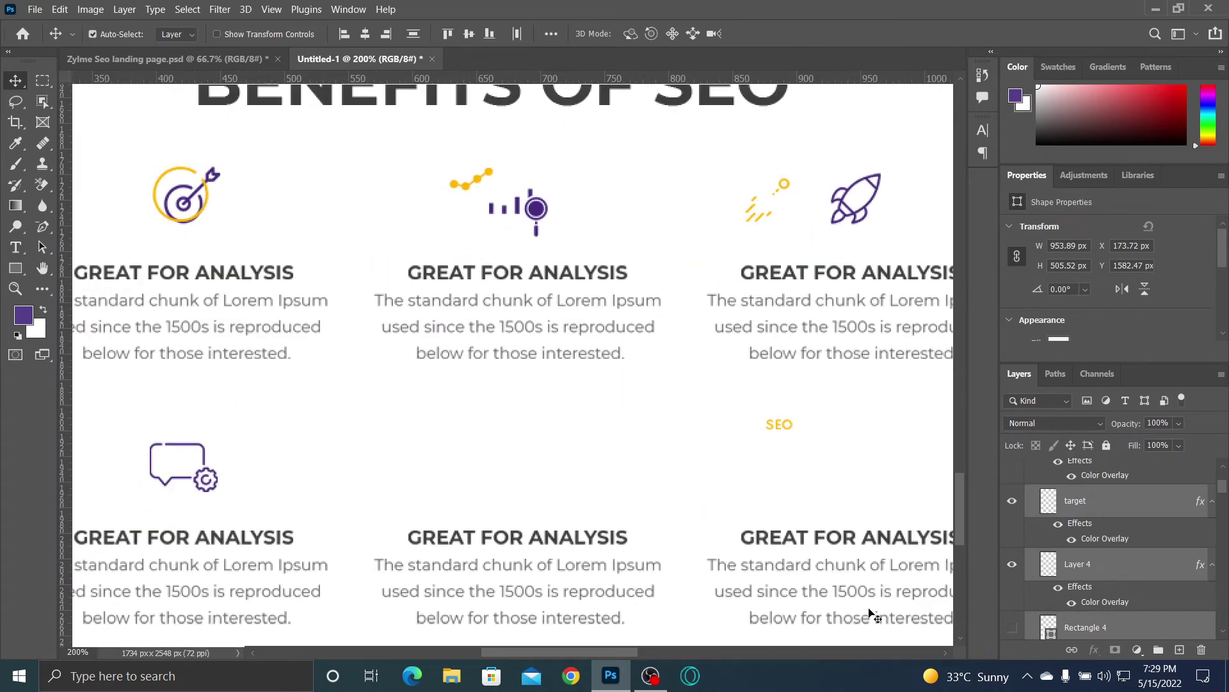
left_click(242, 56)
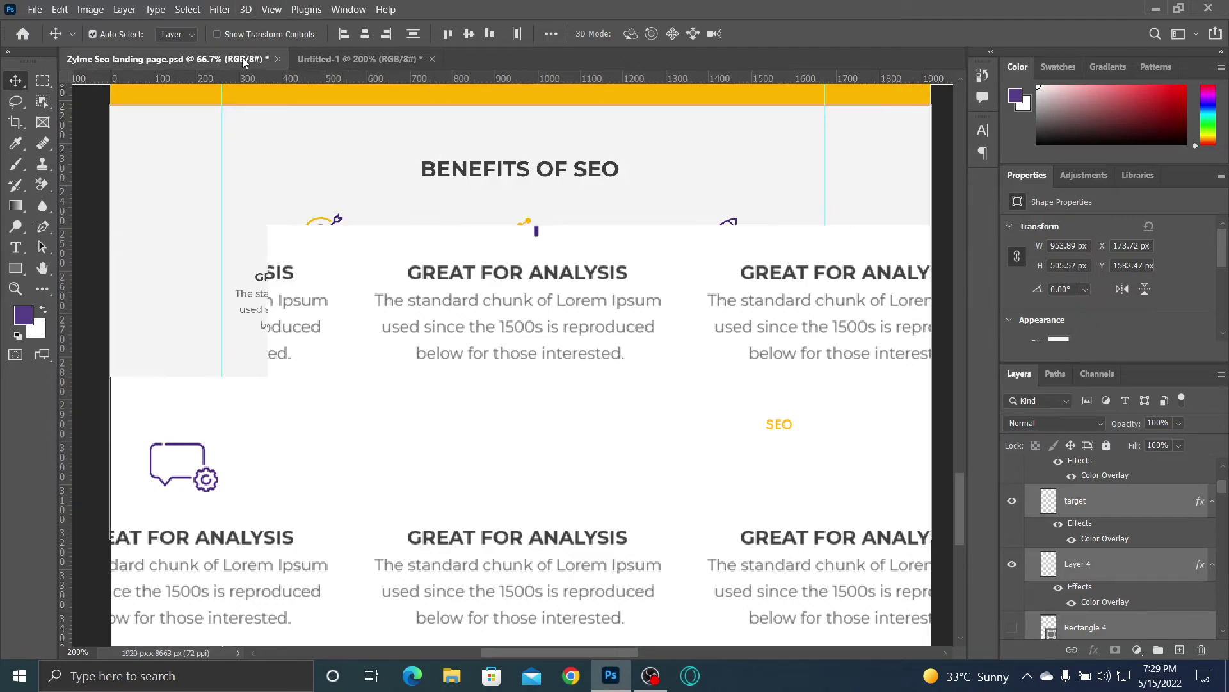
left_click(707, 410)
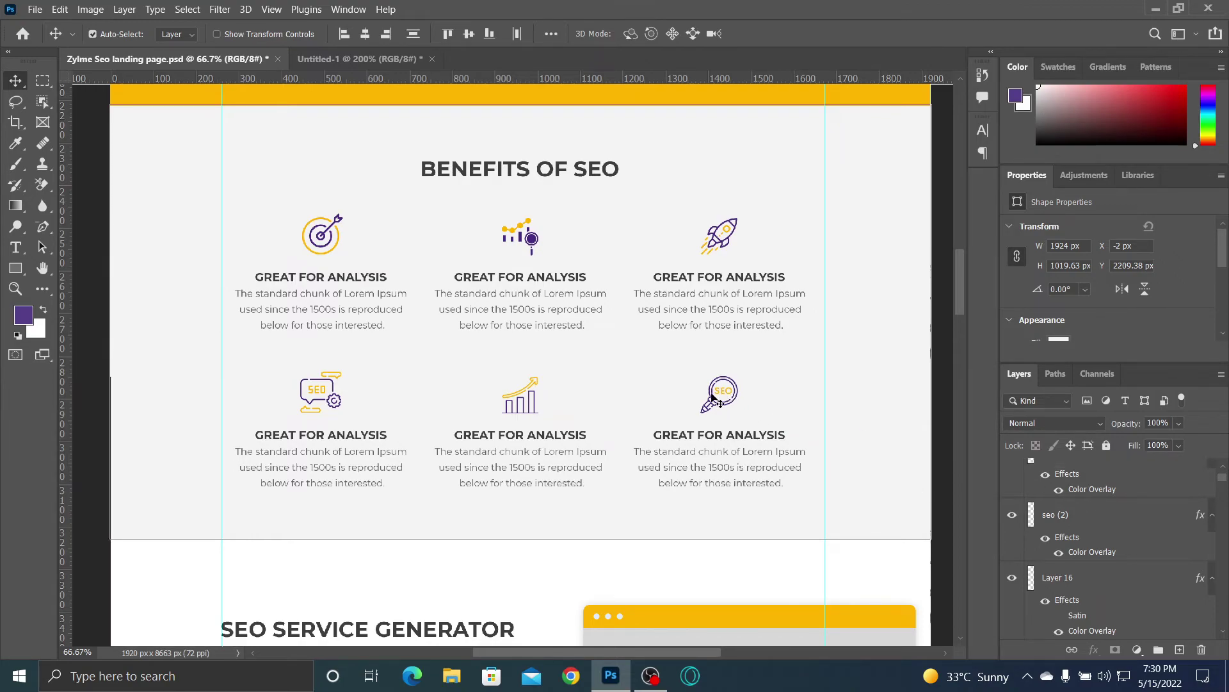
left_click(532, 392)
left_click(533, 397, "shift")
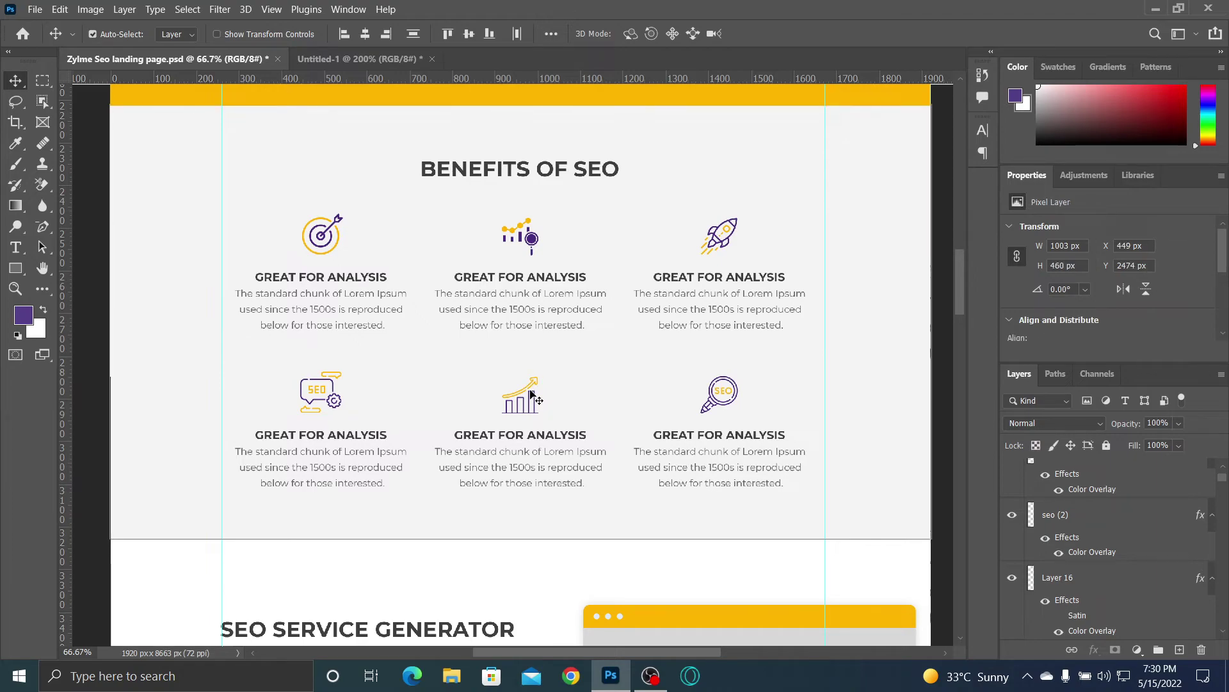
key("ctrl")
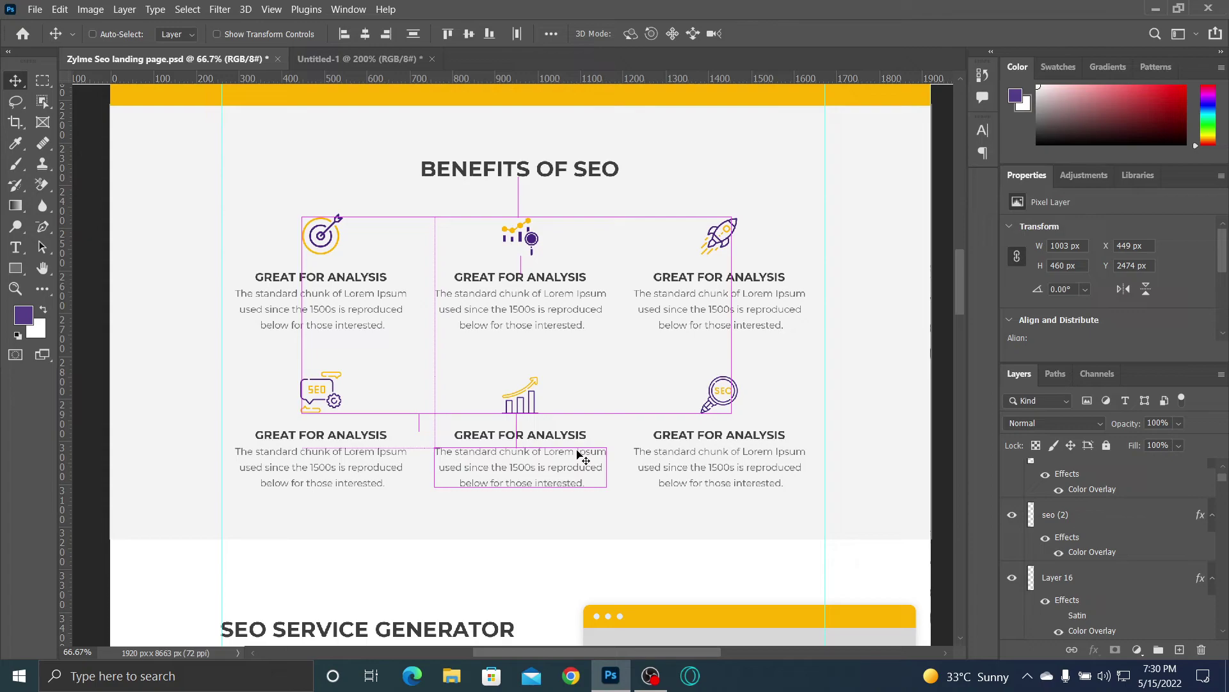
left_click_drag(529, 64, 596, 464)
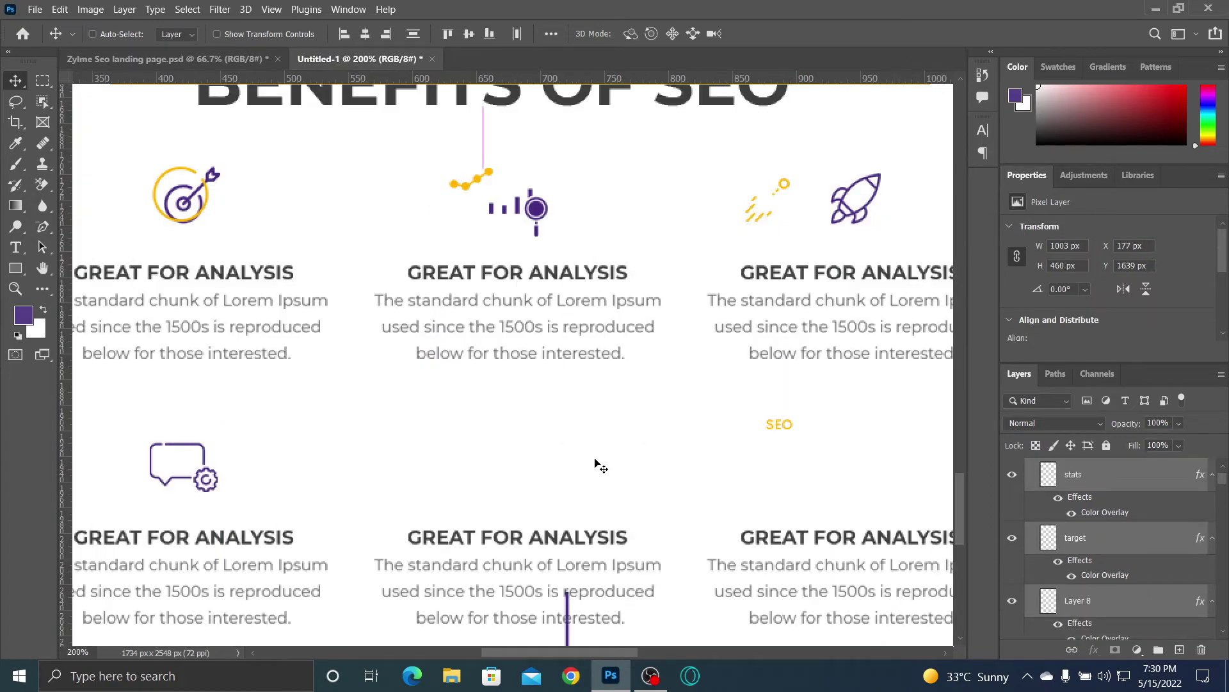
key("ctrl+minus")
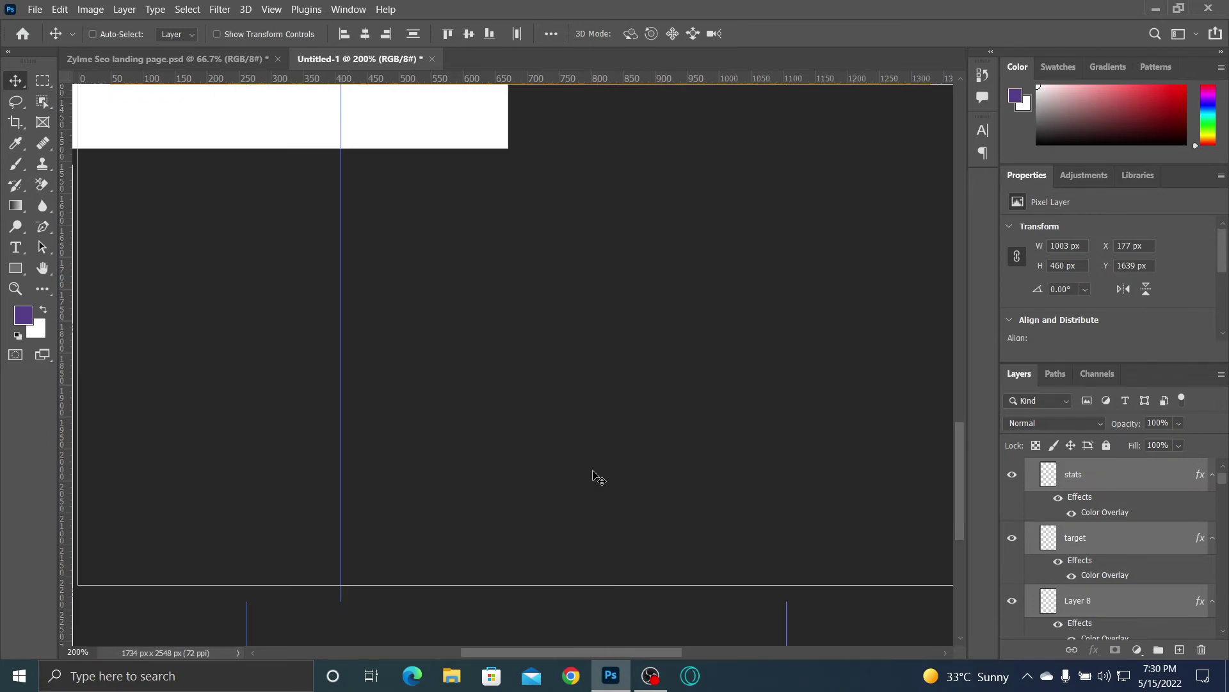
key("ctrl")
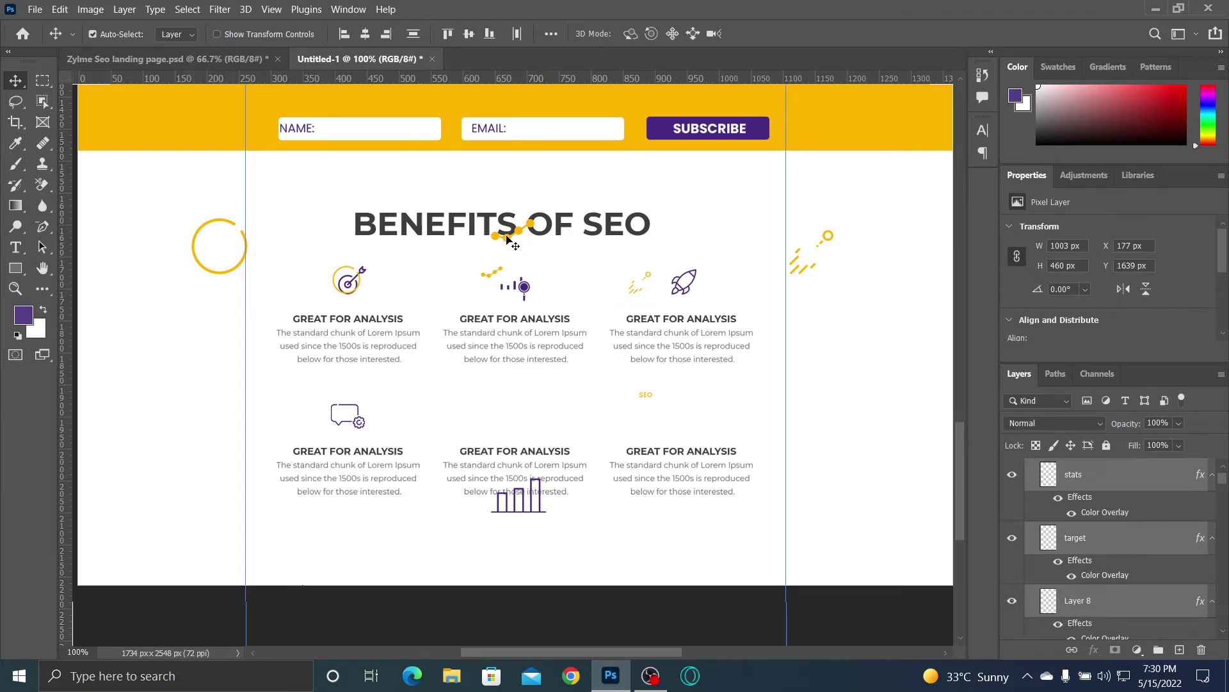
key("ctrl+z")
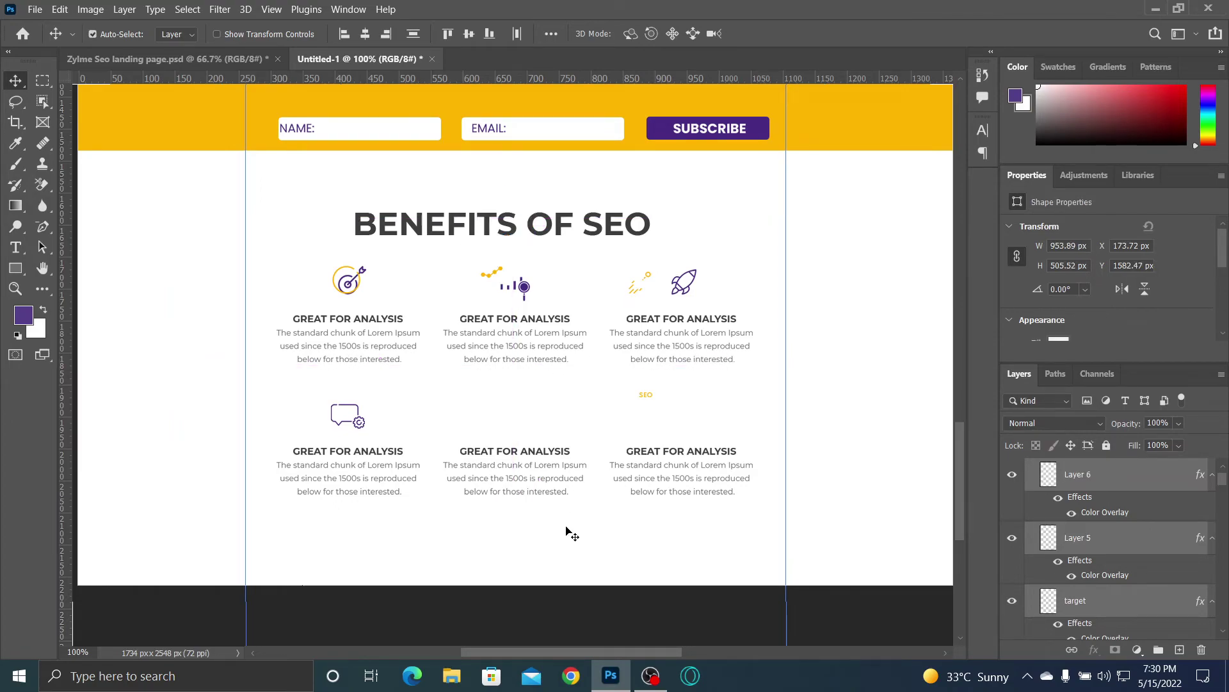
Step: Look through the original document's layer list for the remaining Benefits of SEO icon layers
key("ctrl+minus")
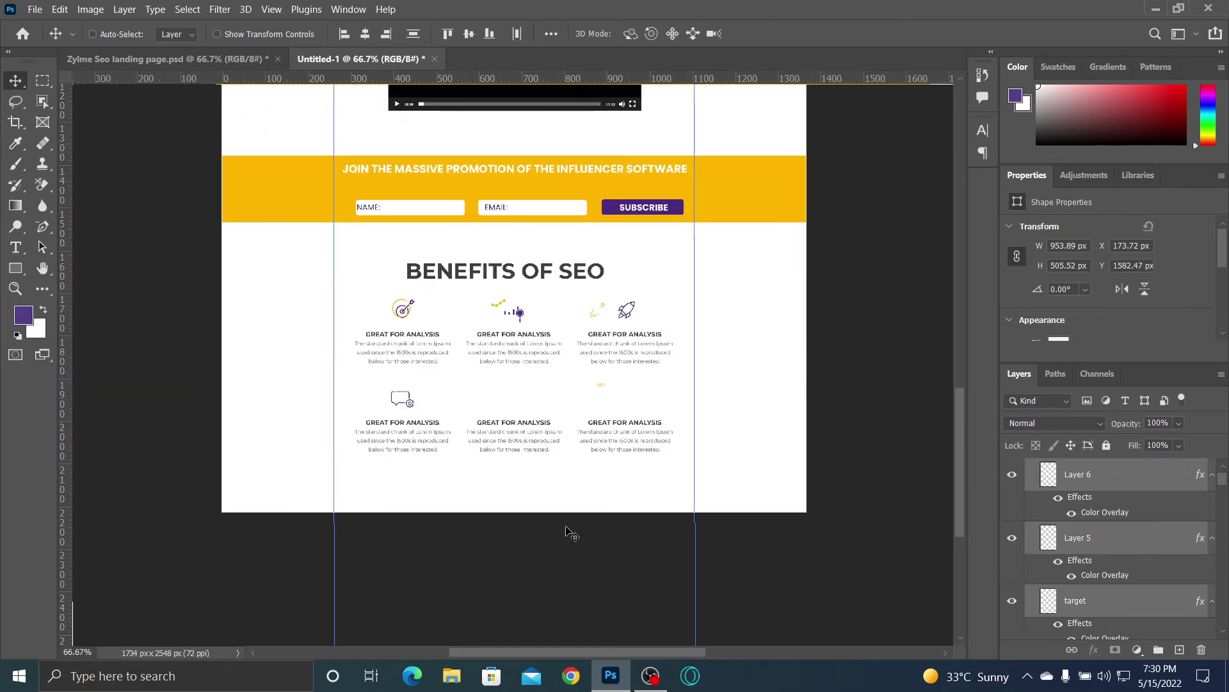
key("ctrl+plus")
left_click(167, 59)
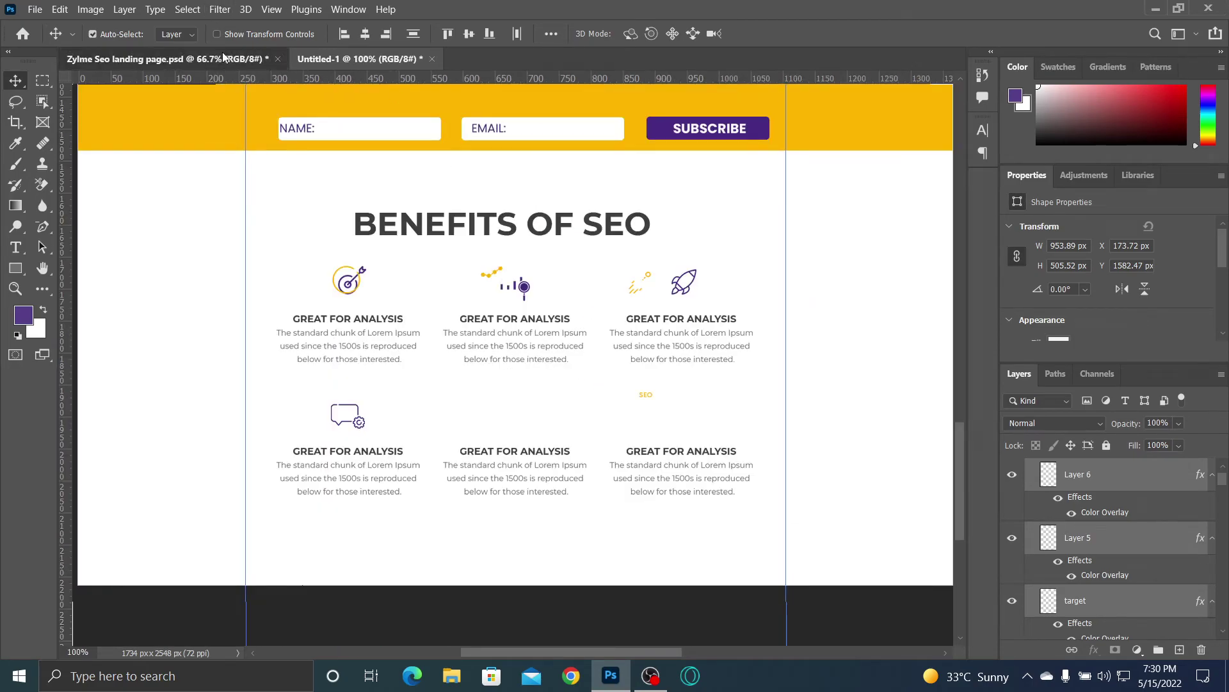
left_click(1156, 549)
scroll(1165, 544, "down", 3)
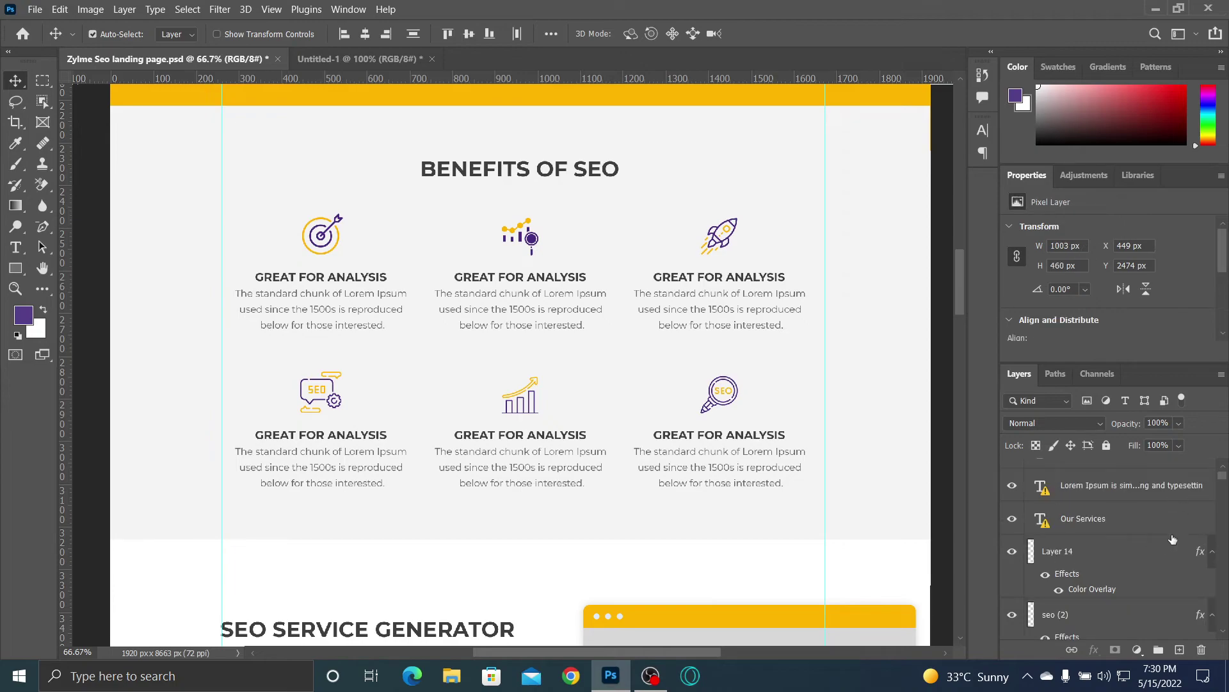
scroll(1108, 544, "down", 15)
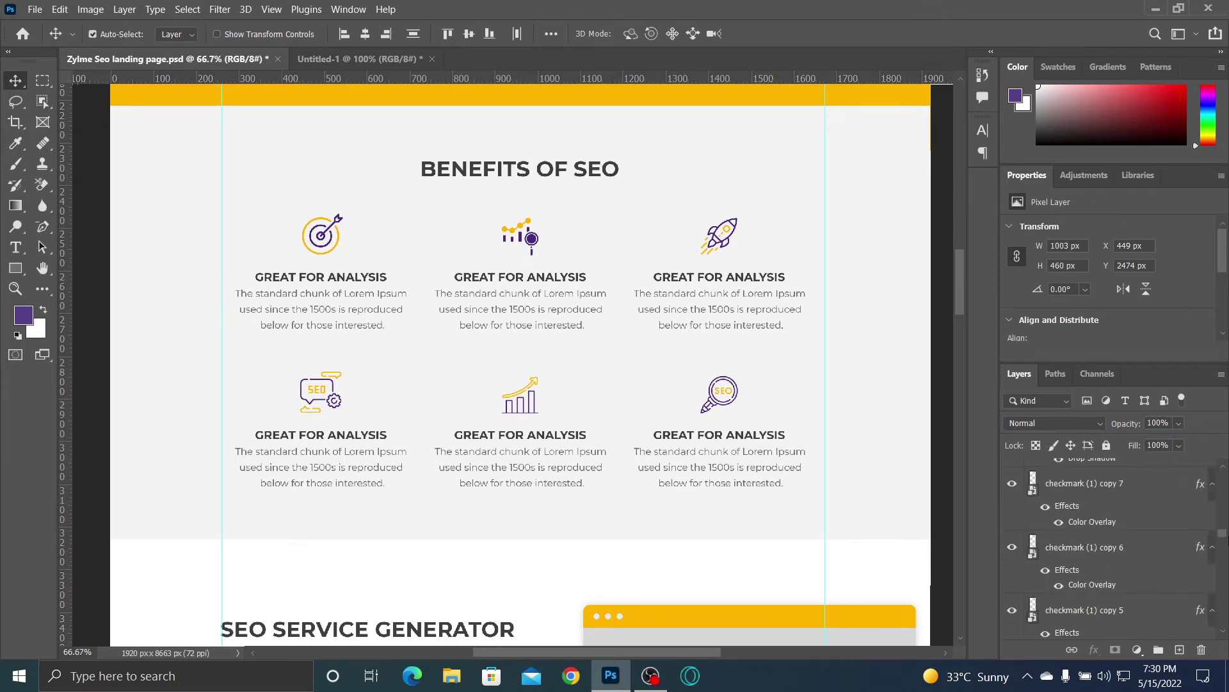
scroll(1135, 461, "up", 5)
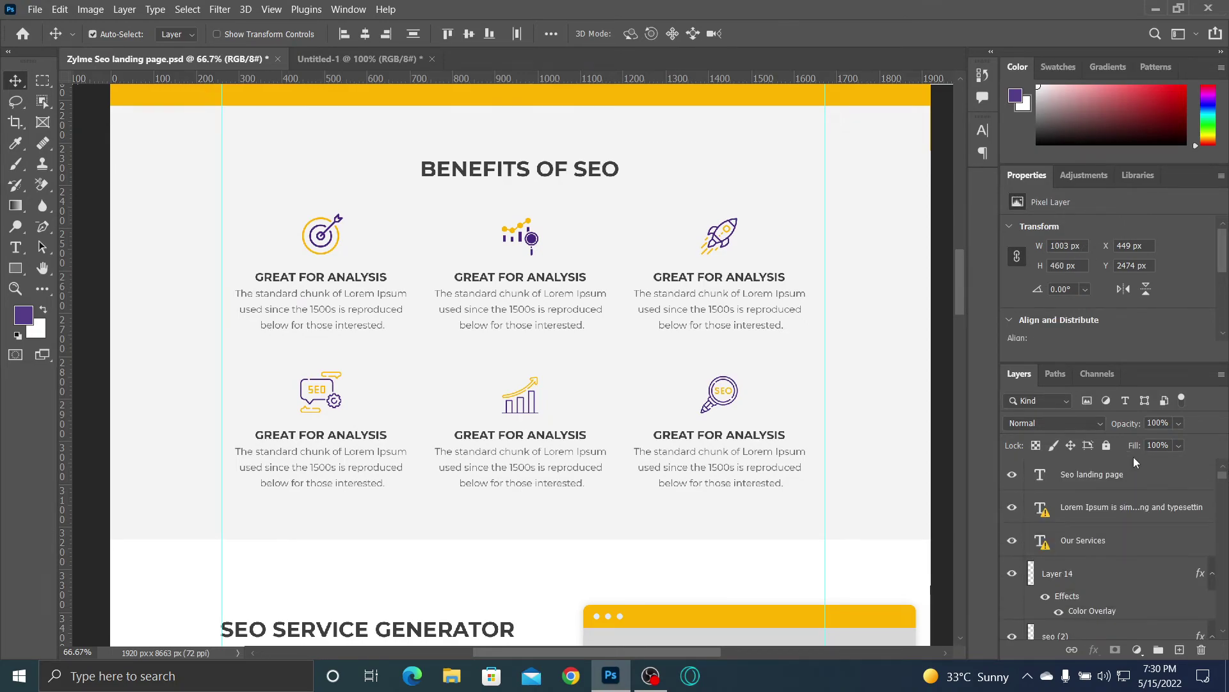
Step: Check which layers hold the SEO magnifier icon and the grey Benefits of SEO background in the original document
left_click(796, 367)
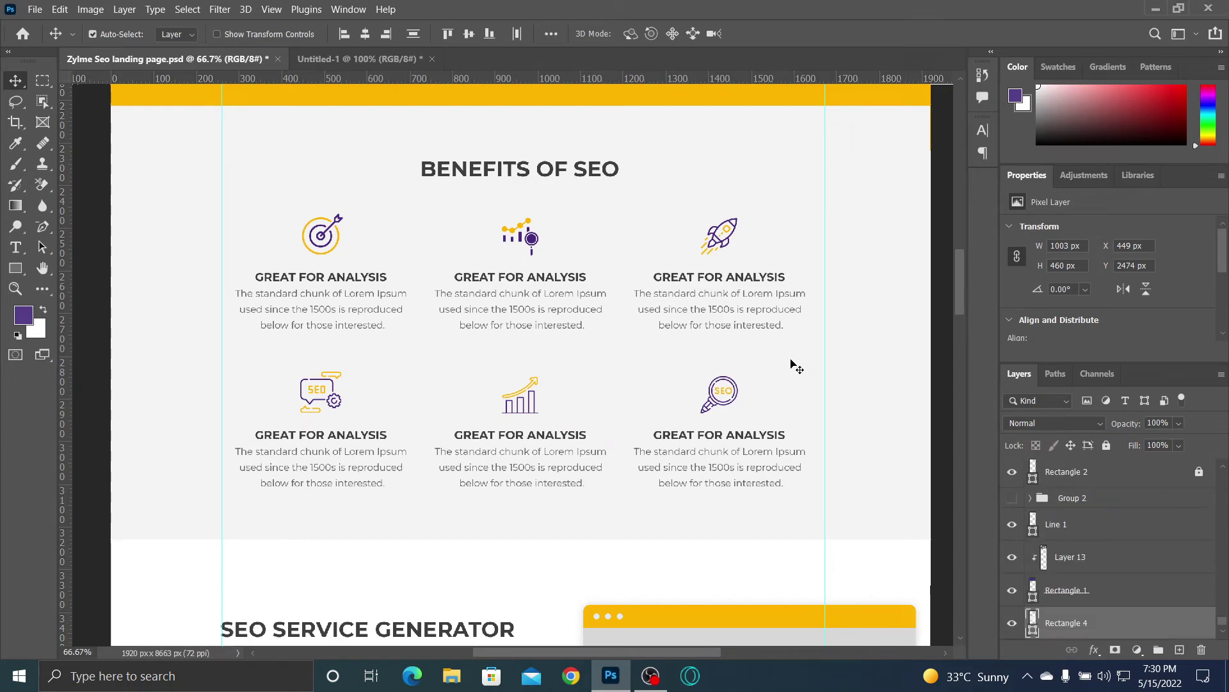
left_click(712, 402)
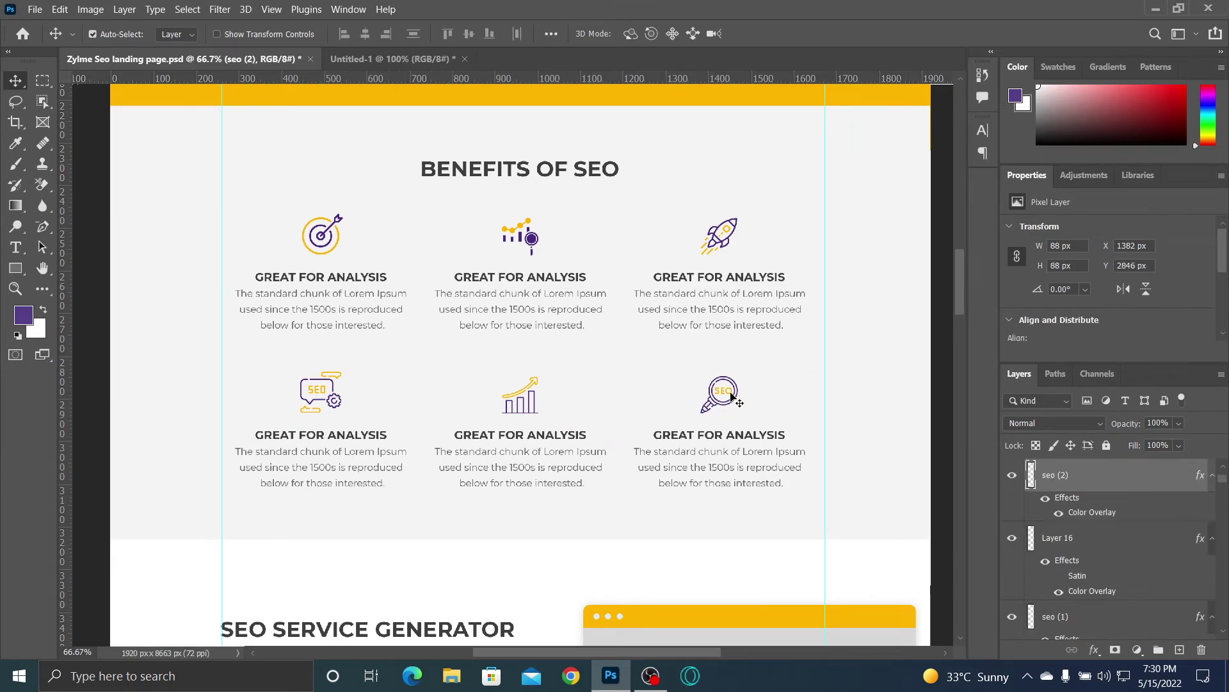
left_click(730, 395)
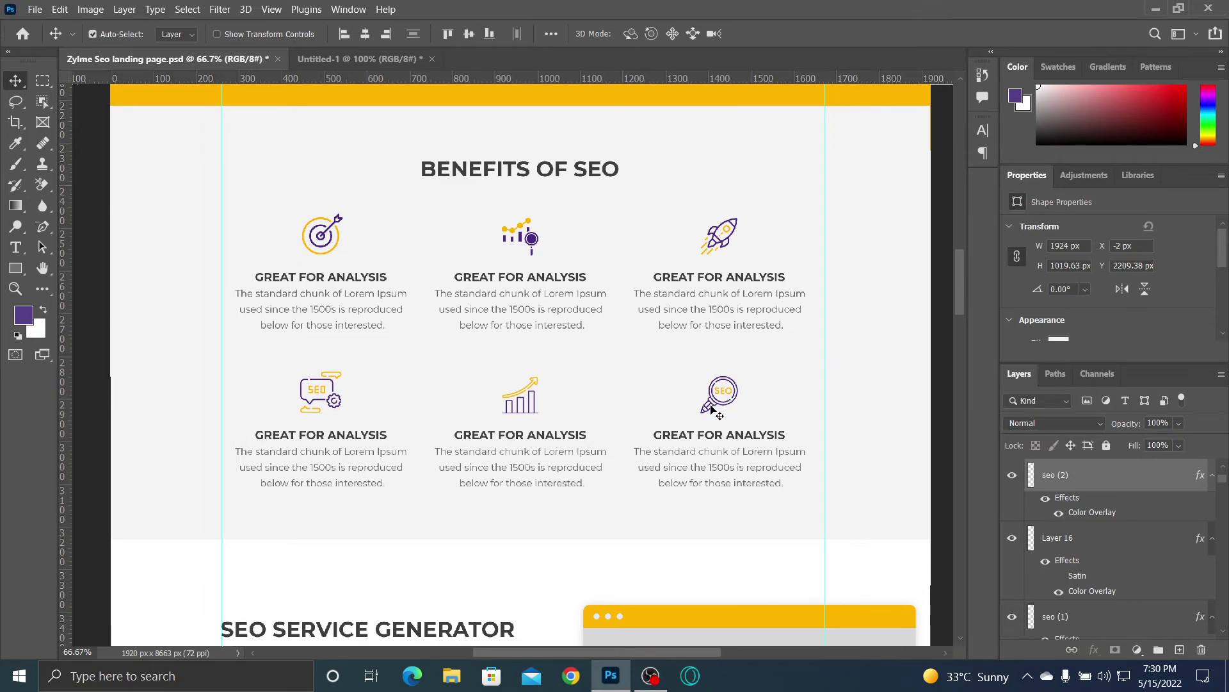
left_click(713, 409)
left_click(810, 423)
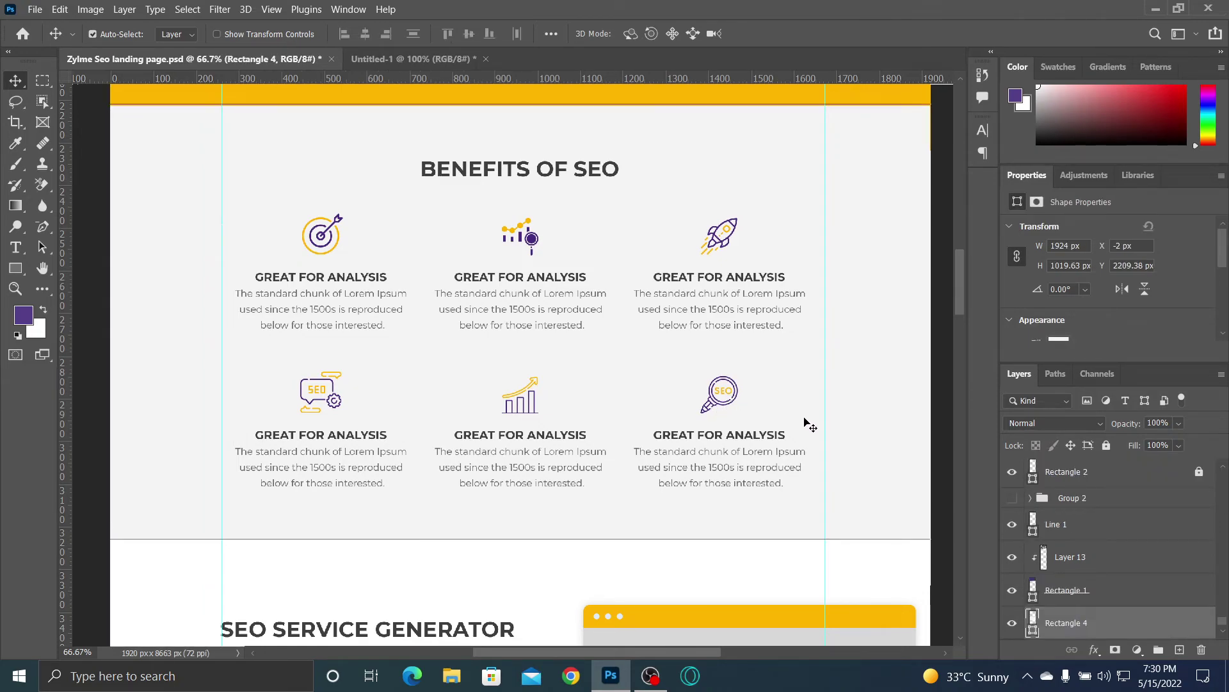
left_click(886, 572)
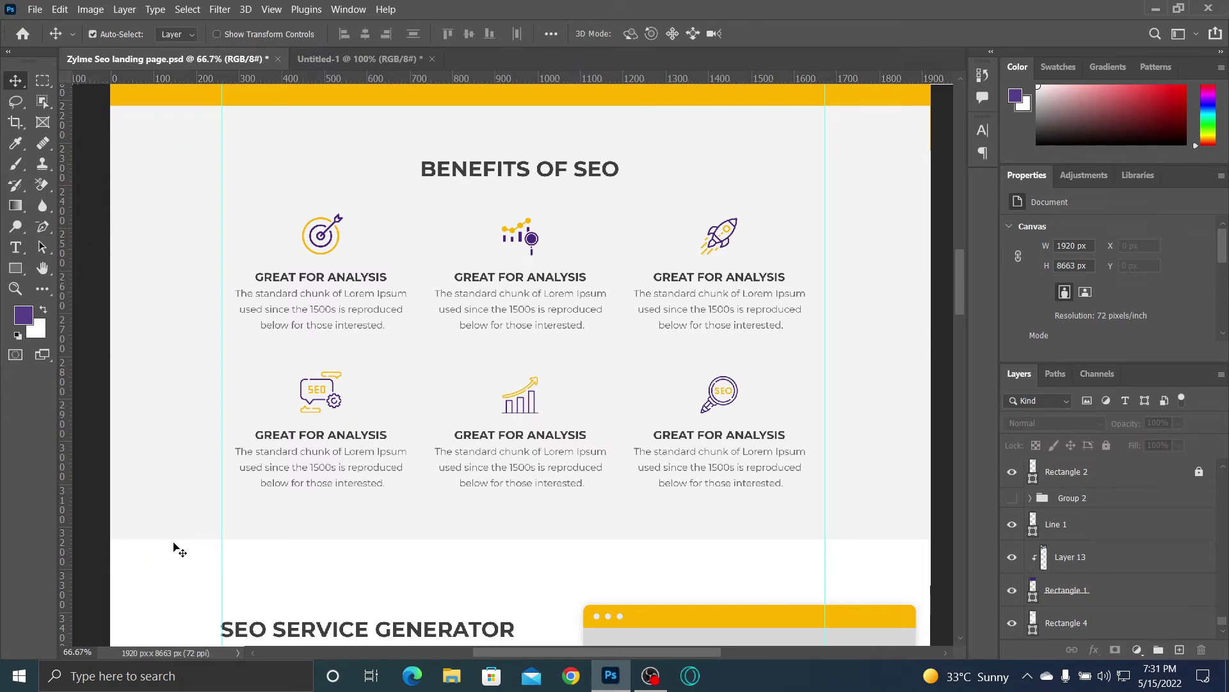
left_click(858, 423)
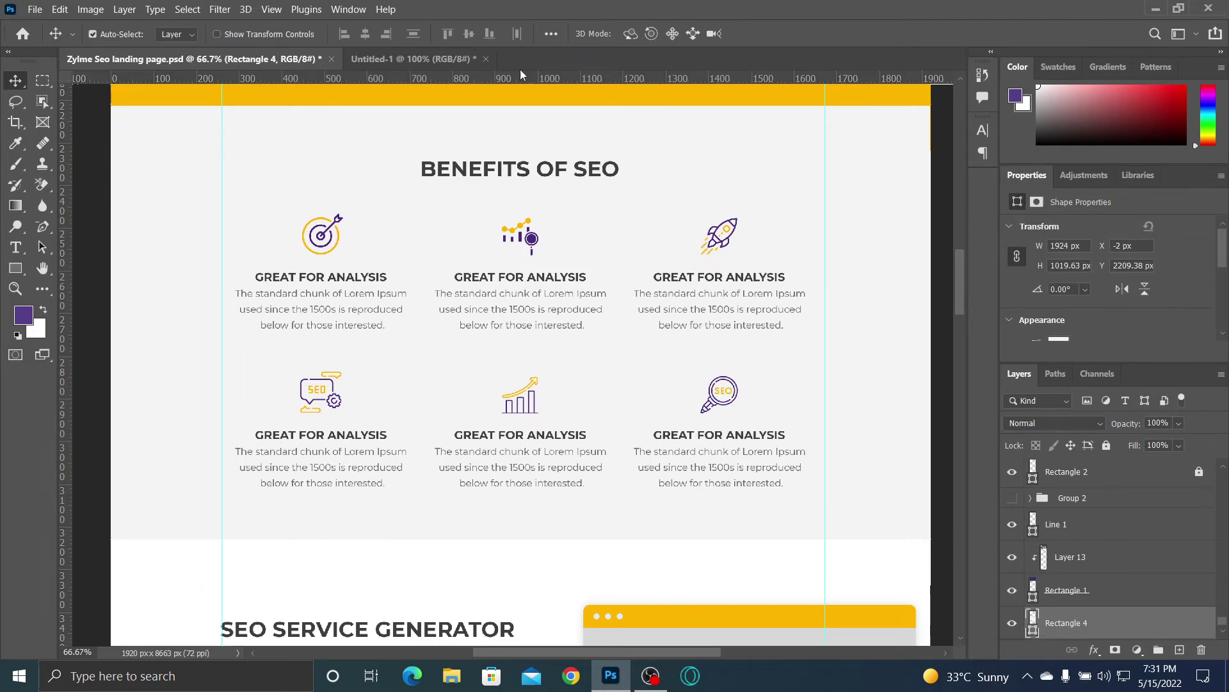
Step: Switch to Untitled-1, find the hidden Rectangle 4 background layer and make it visible
left_click(412, 59)
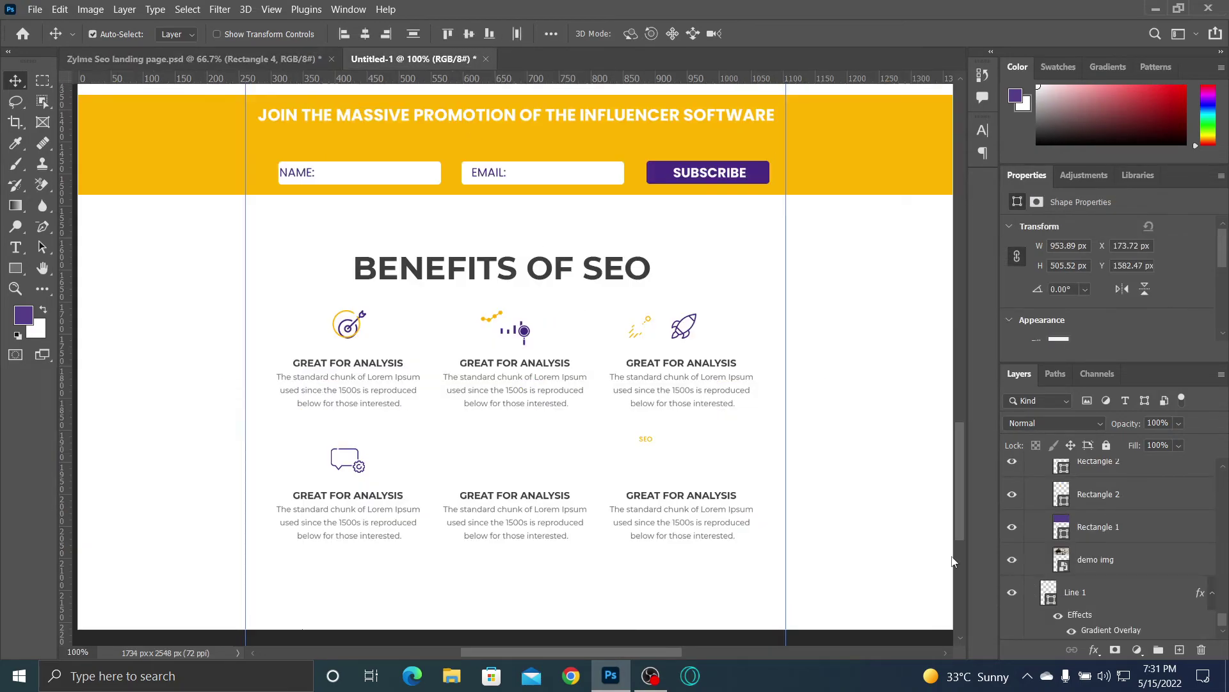
left_click_drag(1227, 603, 1227, 492)
scroll(1125, 581, "up", 3)
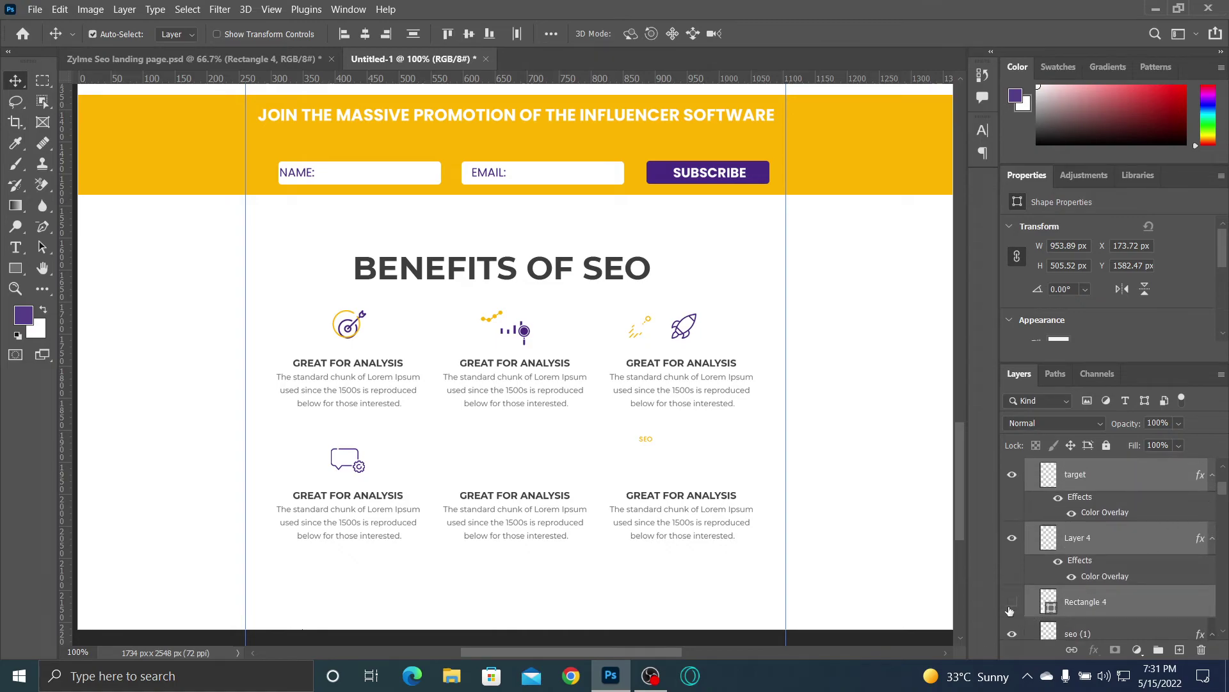
left_click(1010, 609)
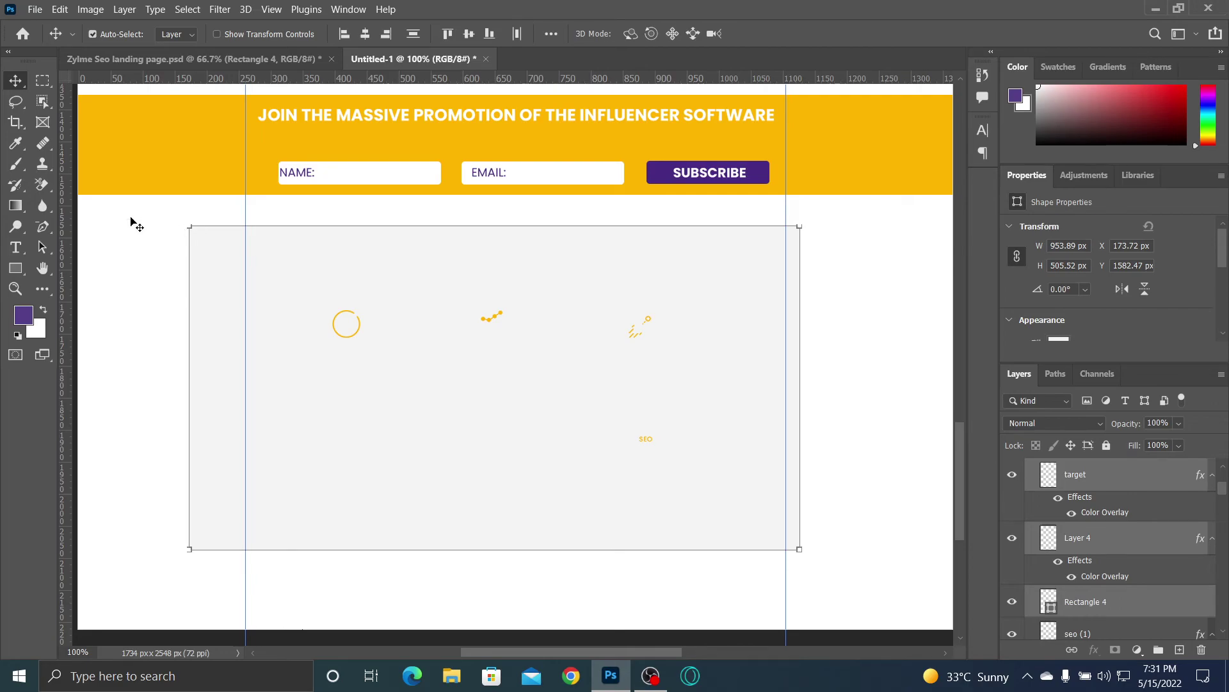
Step: Resize Rectangle 4 to 1366 by 554 px so it spans the full page width directly below the yellow subscribe band
left_click(16, 268)
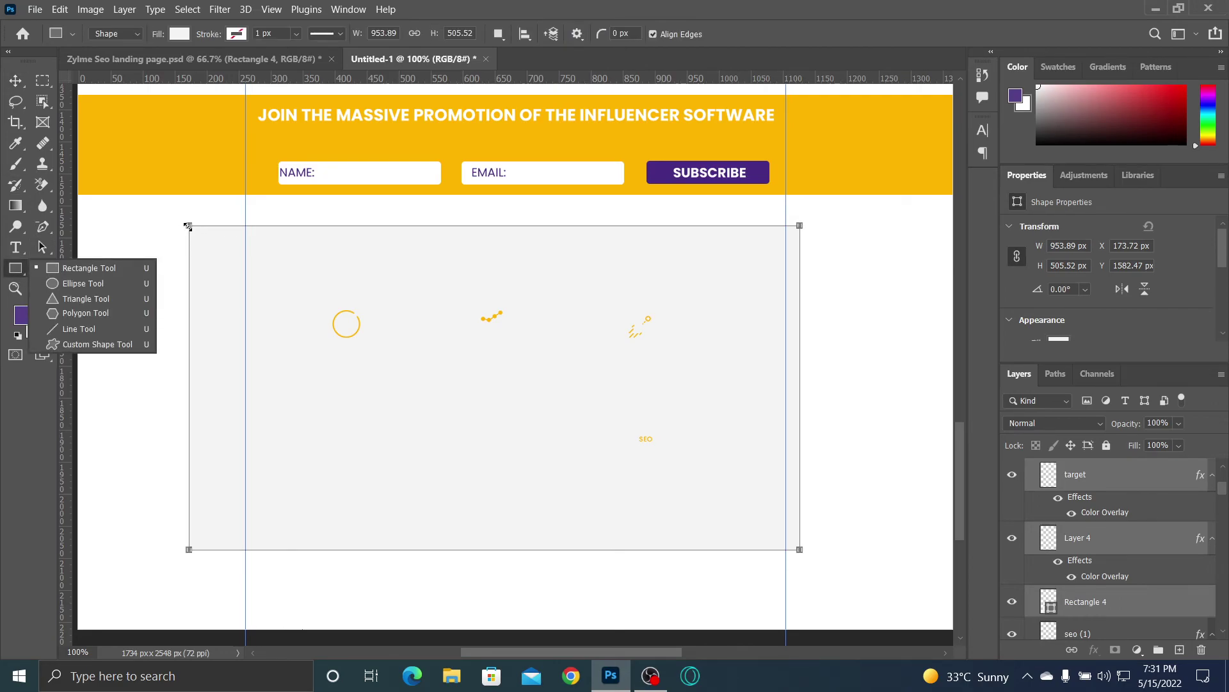
left_click_drag(187, 227, 78, 194)
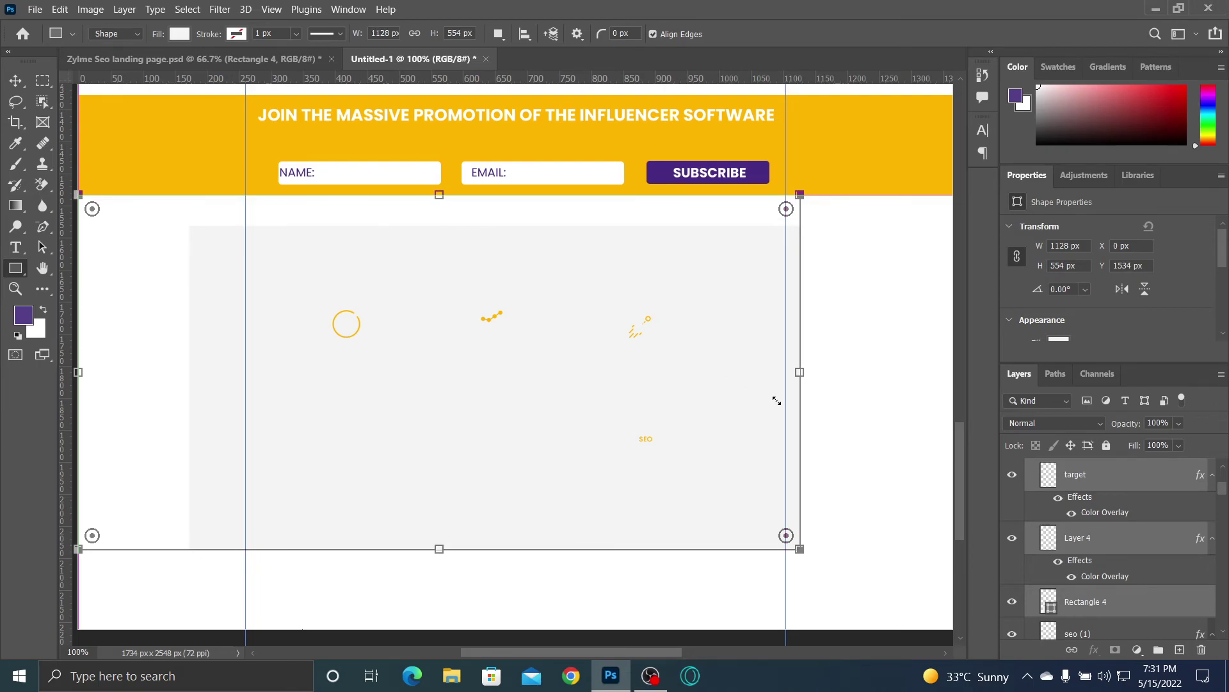
left_click_drag(877, 356, 931, 352)
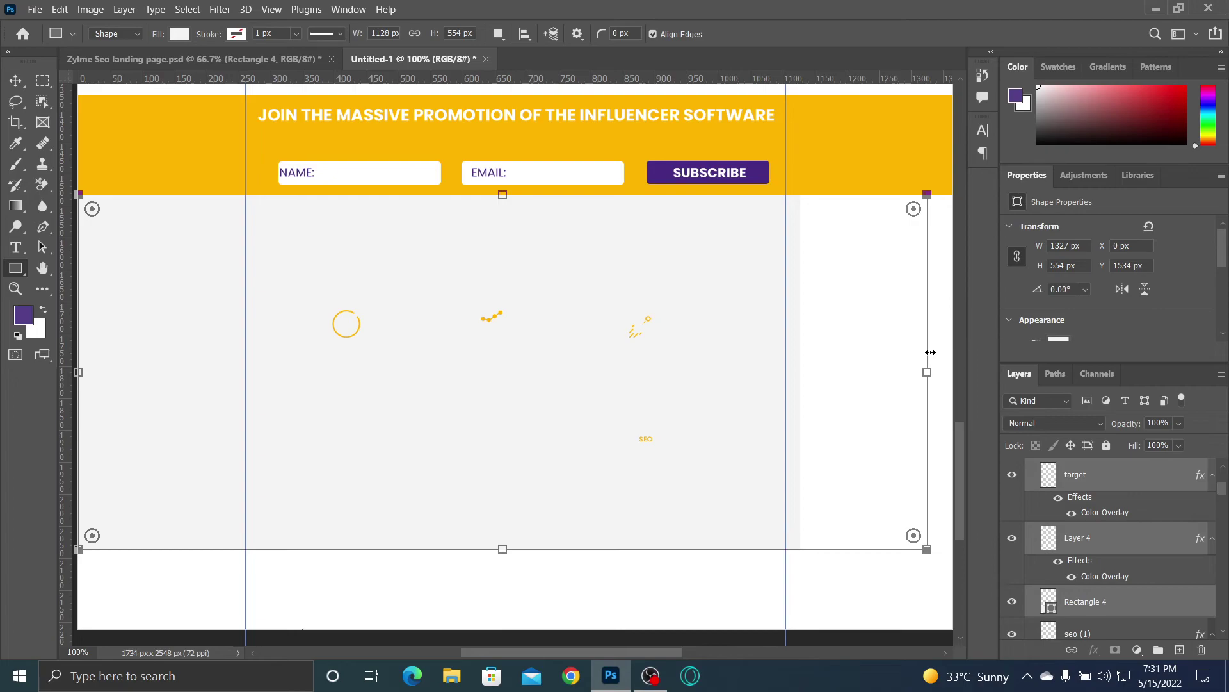
key("ctrl+minus")
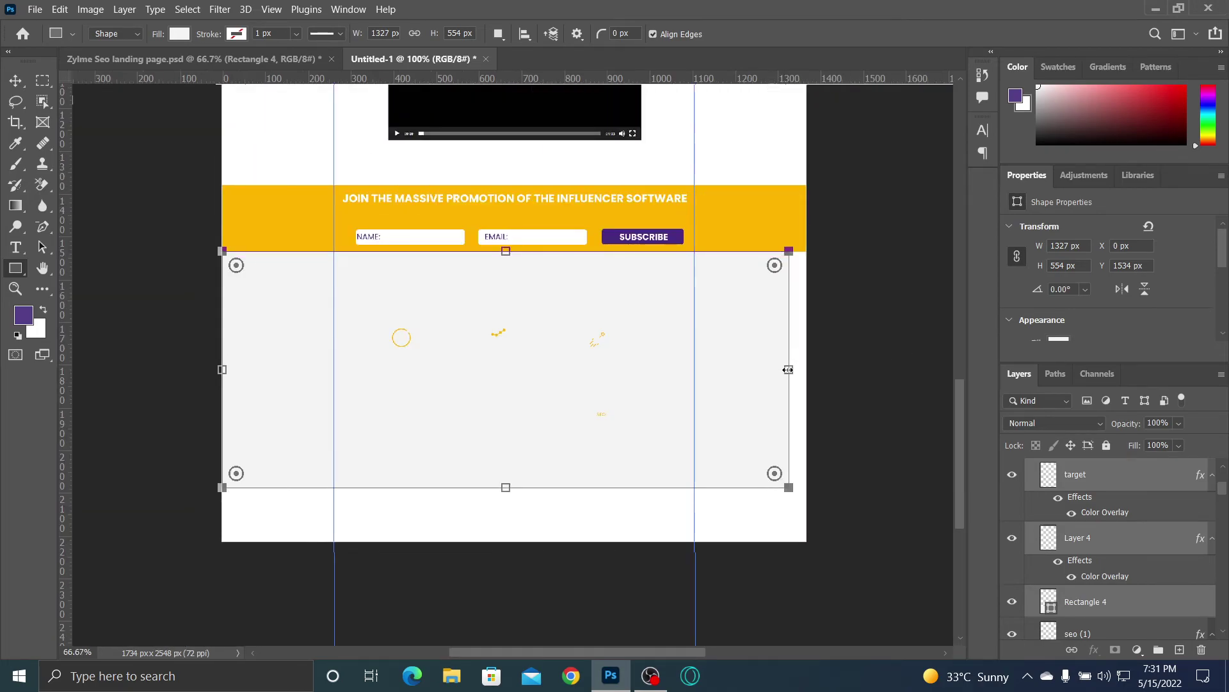
left_click_drag(806, 369, 806, 370)
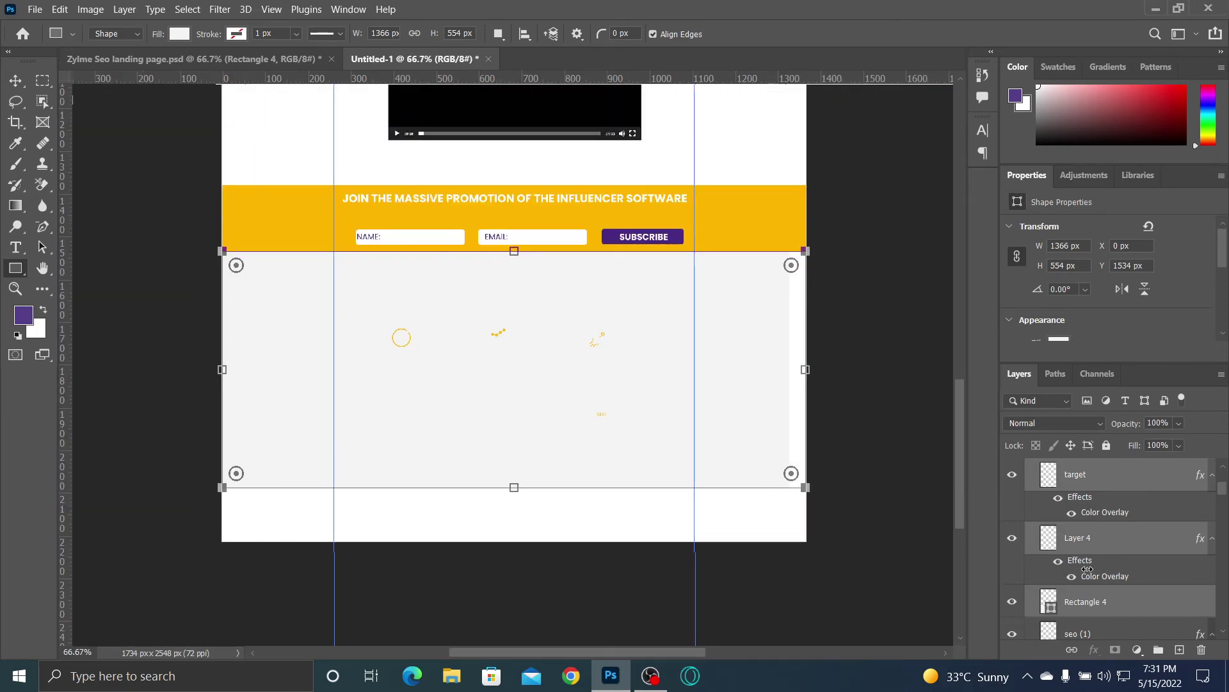
Step: Select Rectangle 4 alone and reorder it directly above Line 1, behind the Benefits of SEO text and icons
left_click(14, 80)
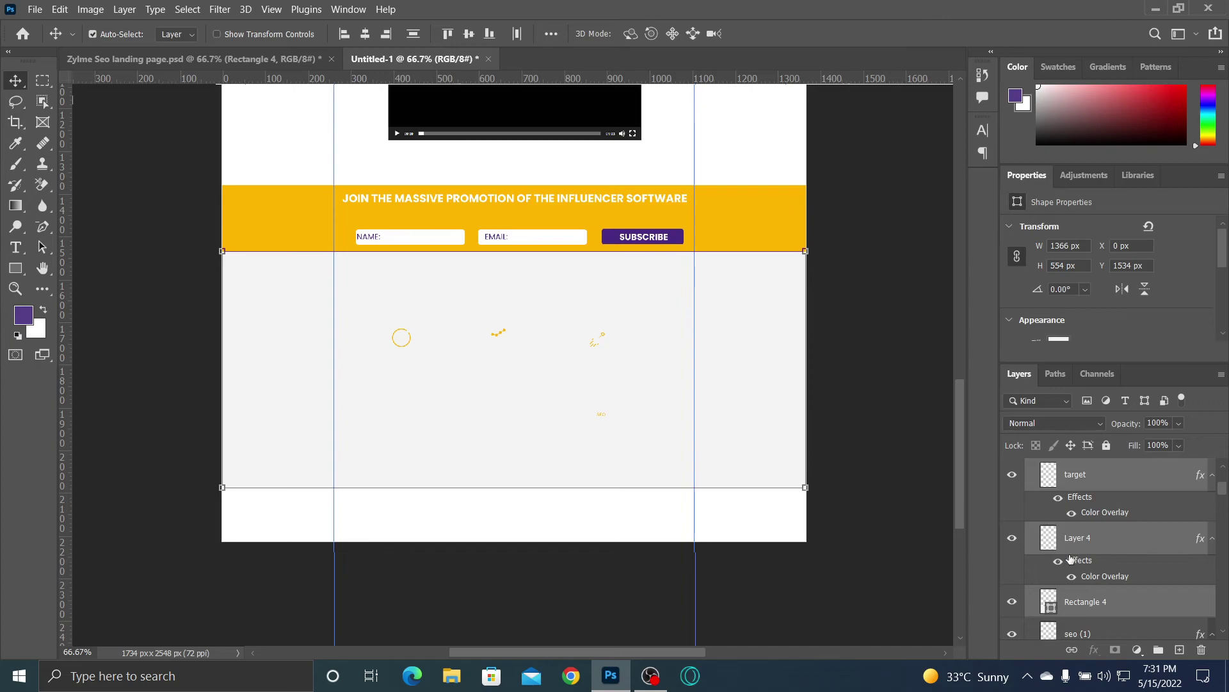
left_click(1087, 604)
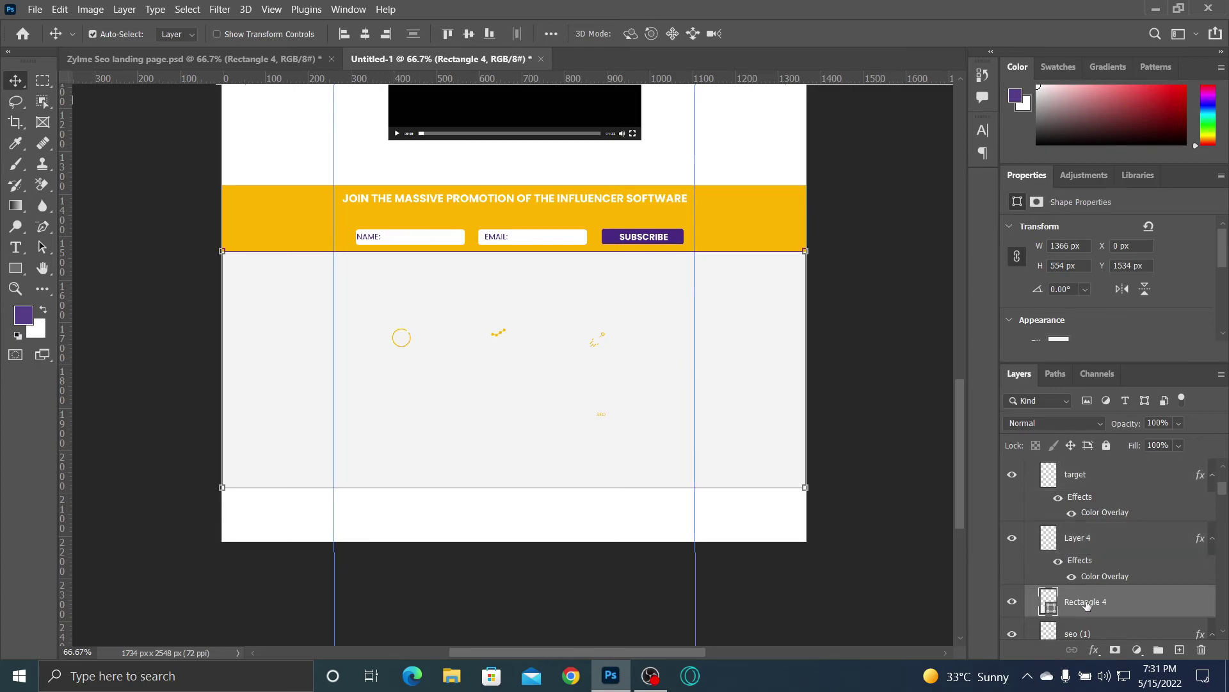
left_click_drag(1149, 605, 1148, 579)
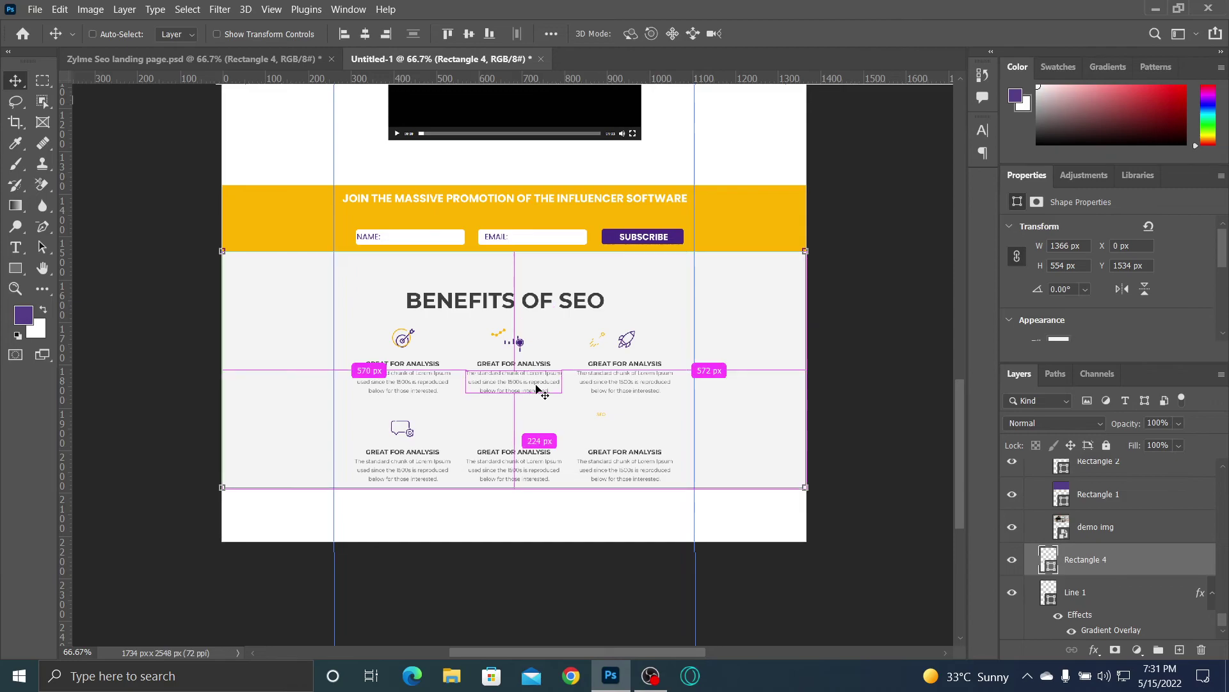
Step: Switch to the Zylme Seo landing page document and check which layers hold the bar chart and SEO magnifier icons
scroll(537, 386, "up", 1)
scroll(536, 389, "up", 2)
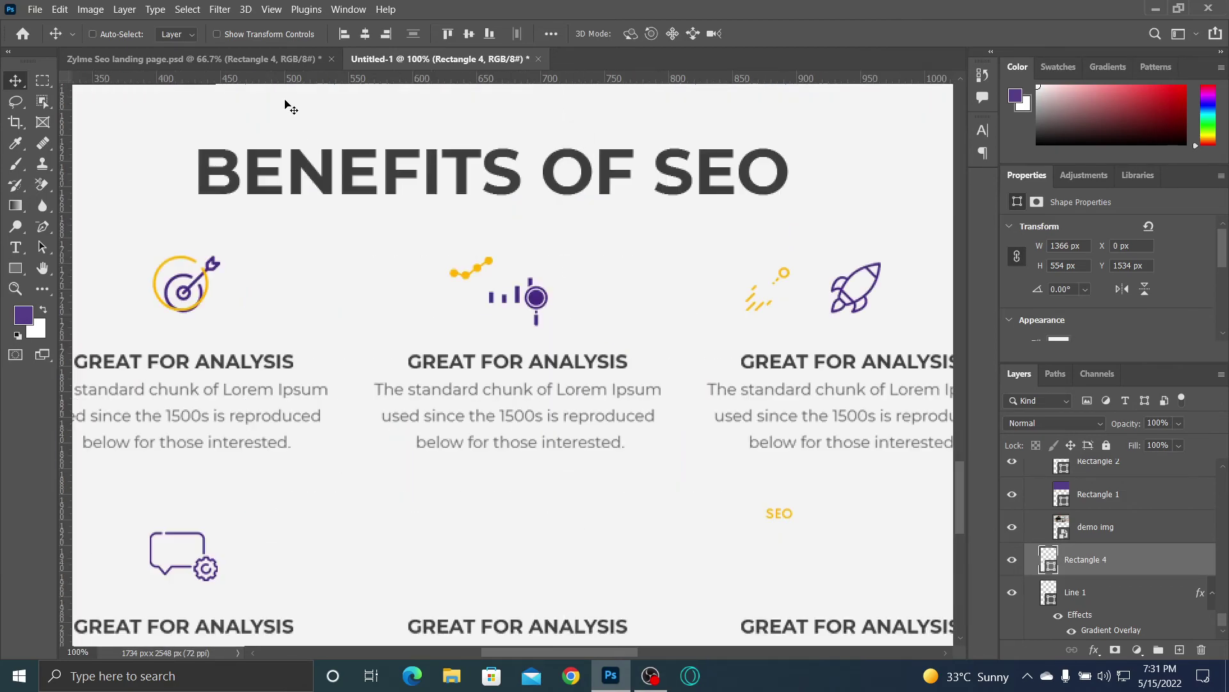
left_click(275, 63)
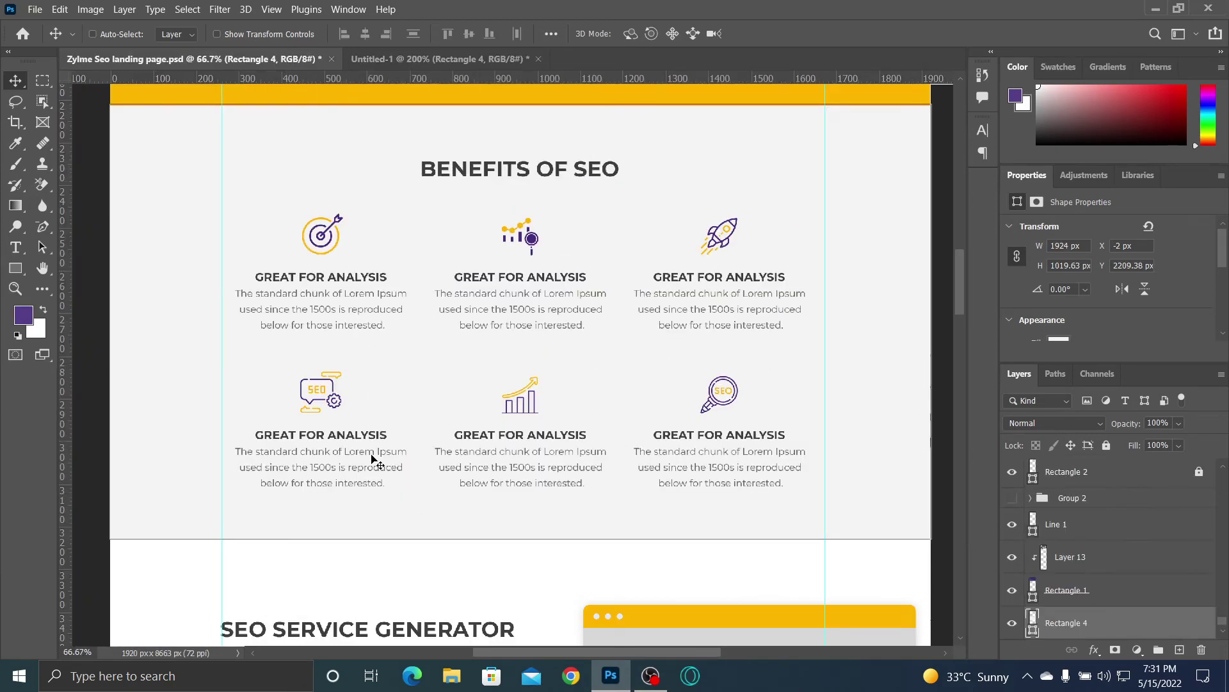
left_click(535, 396)
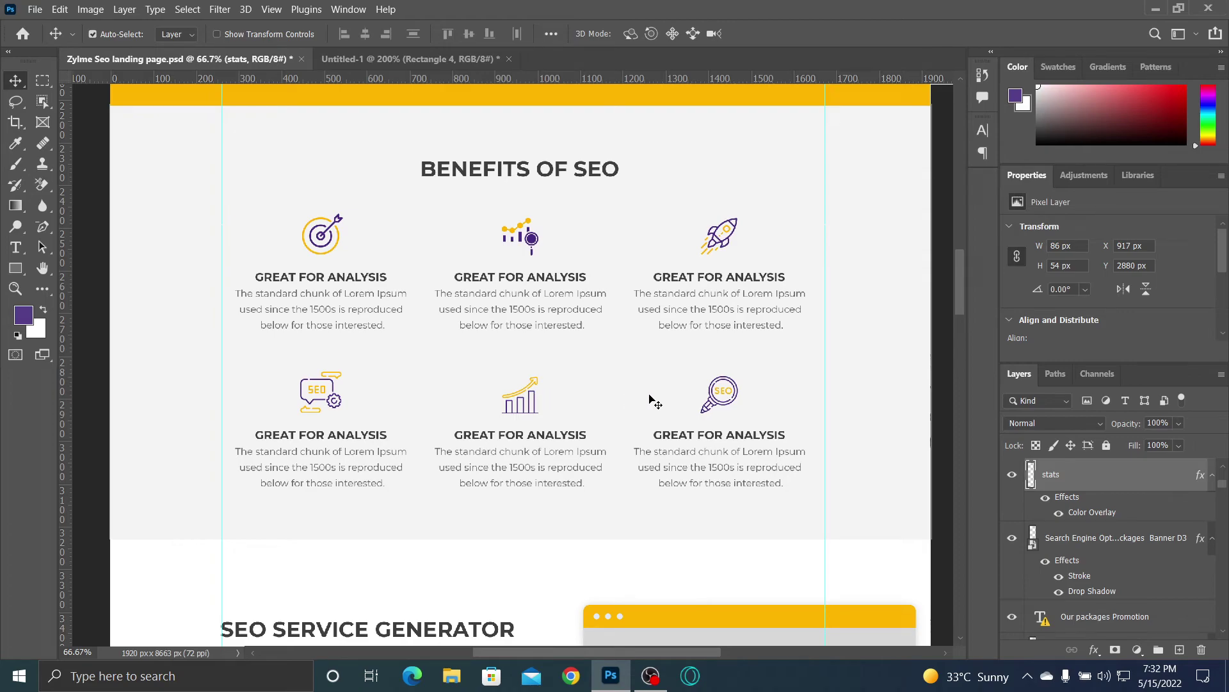
left_click(710, 402)
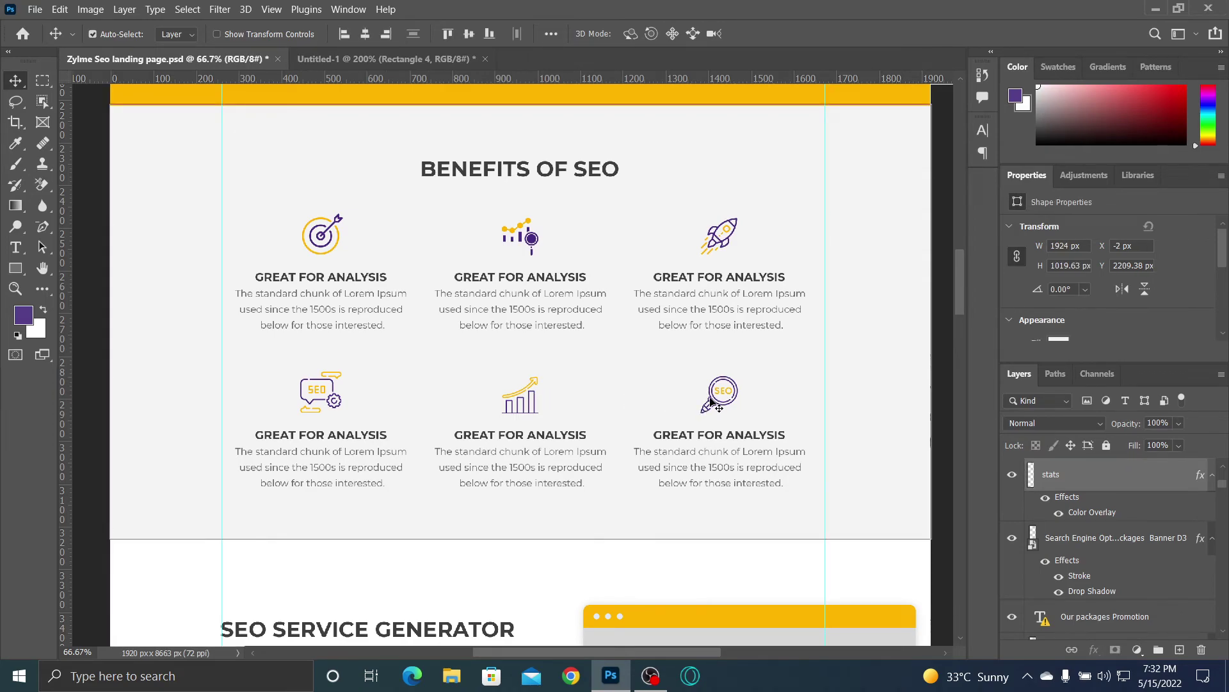
left_click_drag(1223, 487, 1222, 597)
left_click(737, 587)
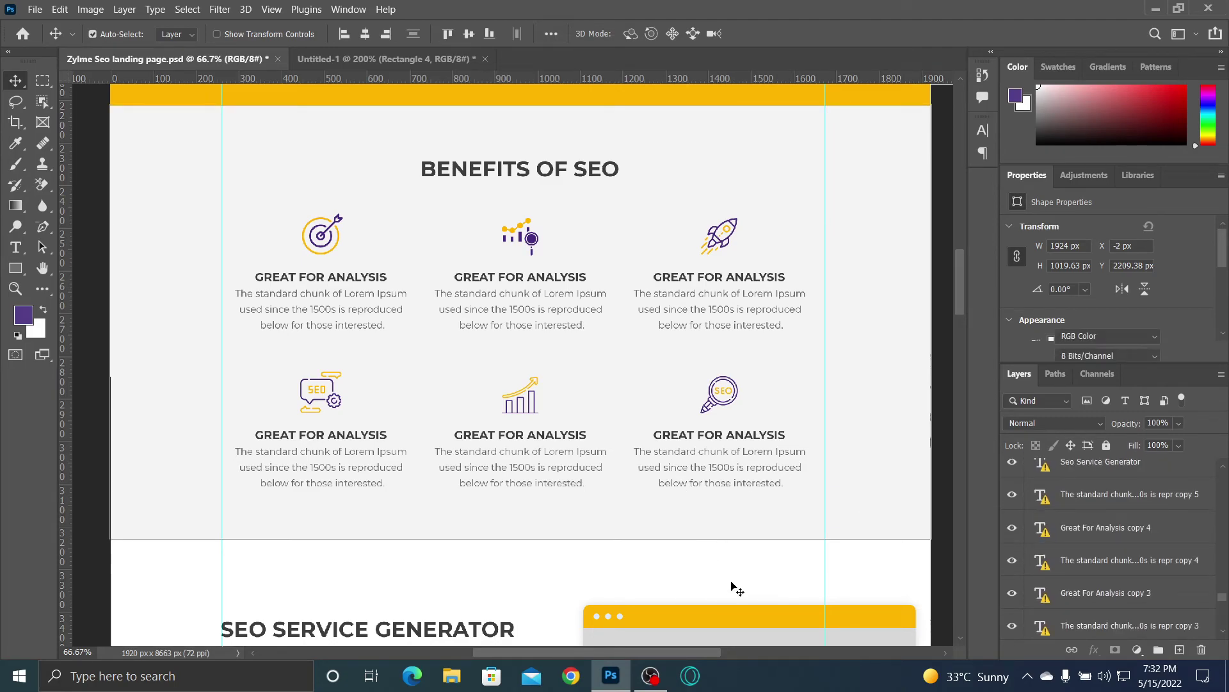
Step: Select the purple magnifier layer seo (2) together with the purple bar chart layer stats in the Benefits of SEO section
key("ctrl+plus")
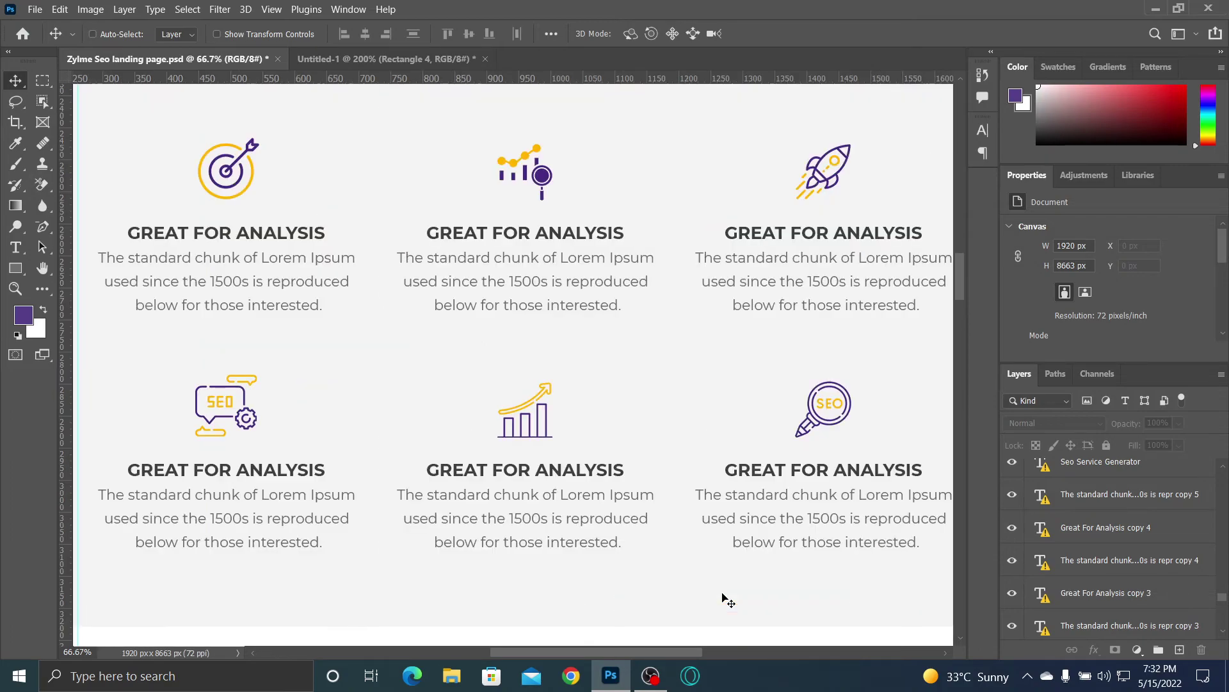
left_click_drag(716, 418, 613, 351)
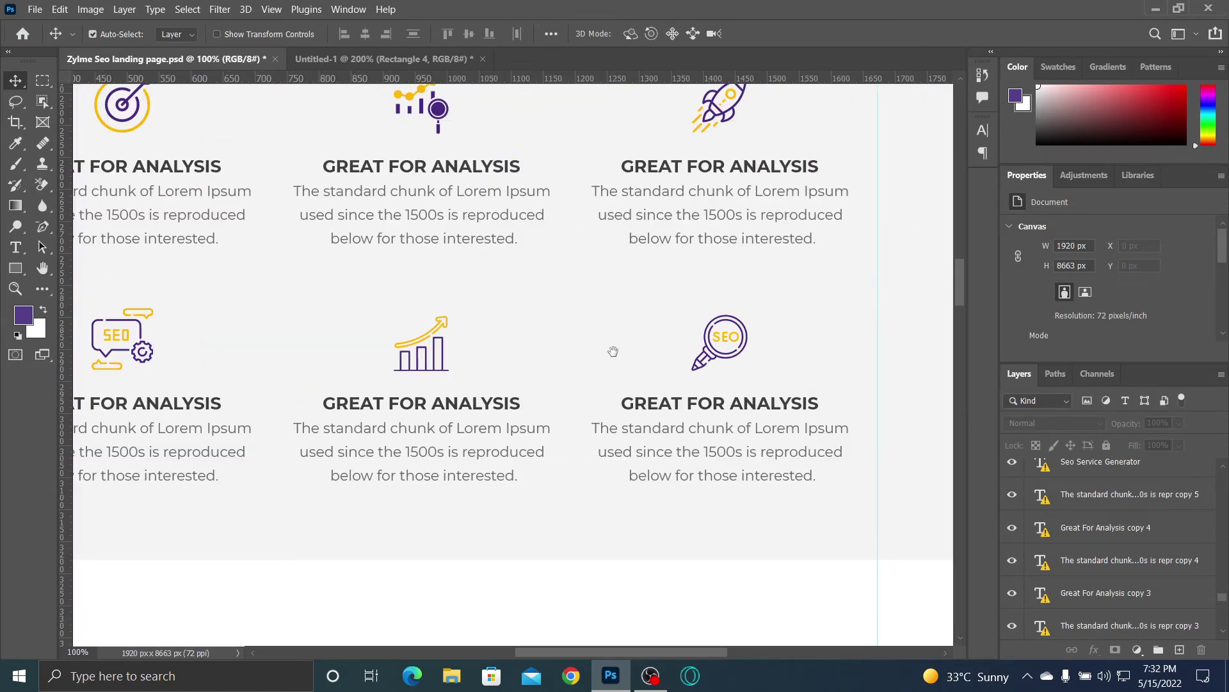
left_click(697, 362)
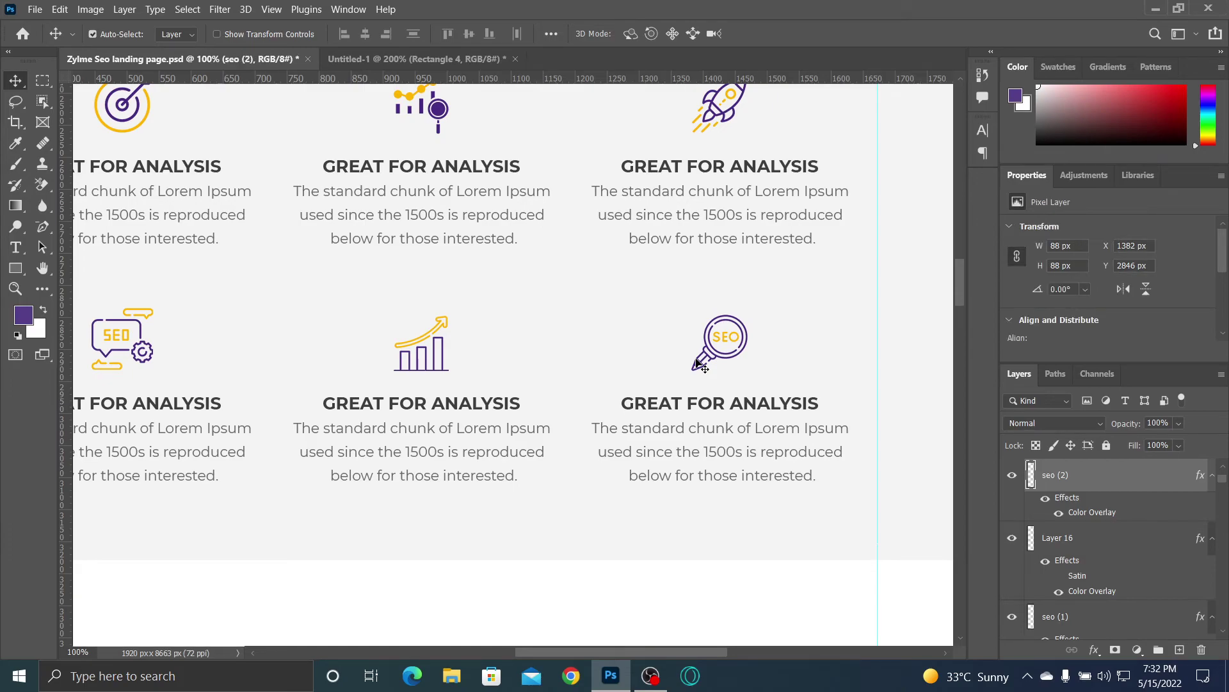
left_click(444, 339, "shift")
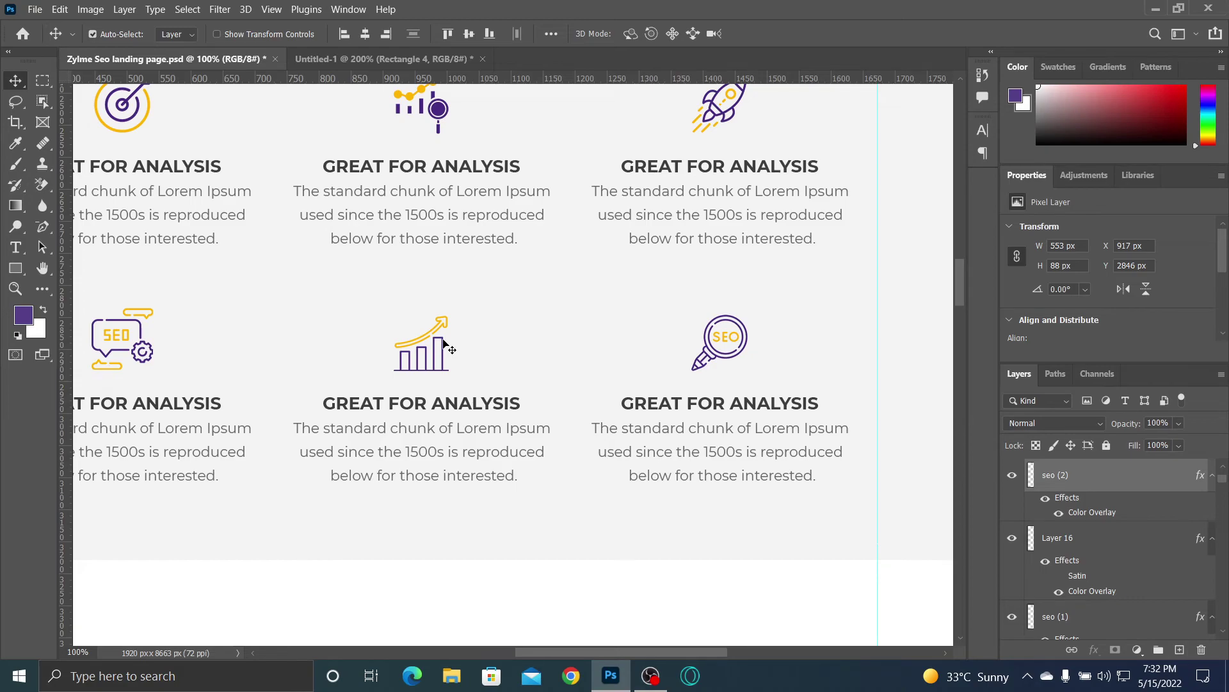
left_click(444, 340, "shift")
left_click(440, 338, "shift")
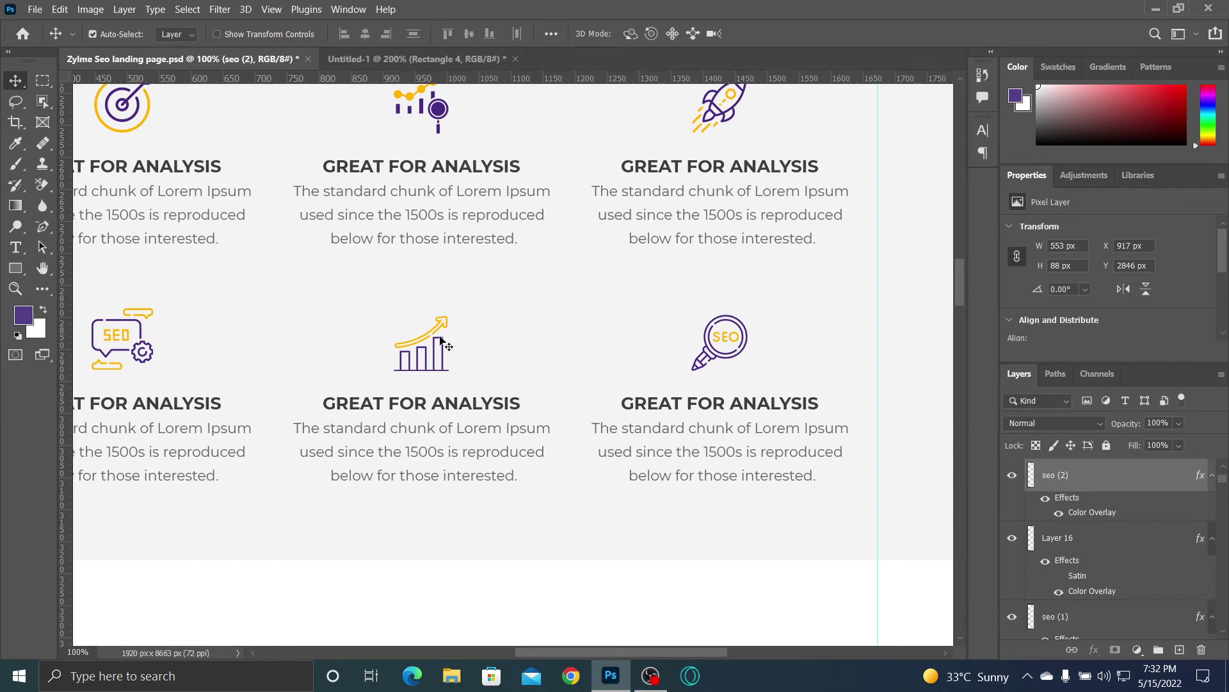
left_click(440, 339, "shift")
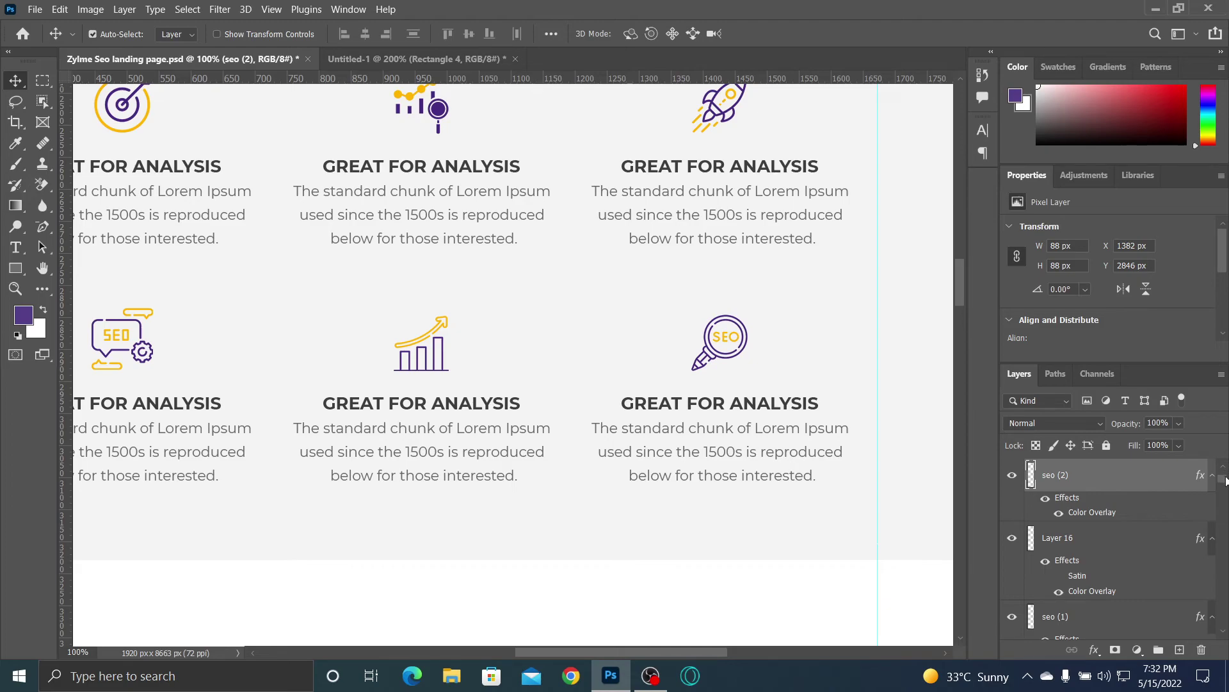
scroll(1226, 485, "up", 5)
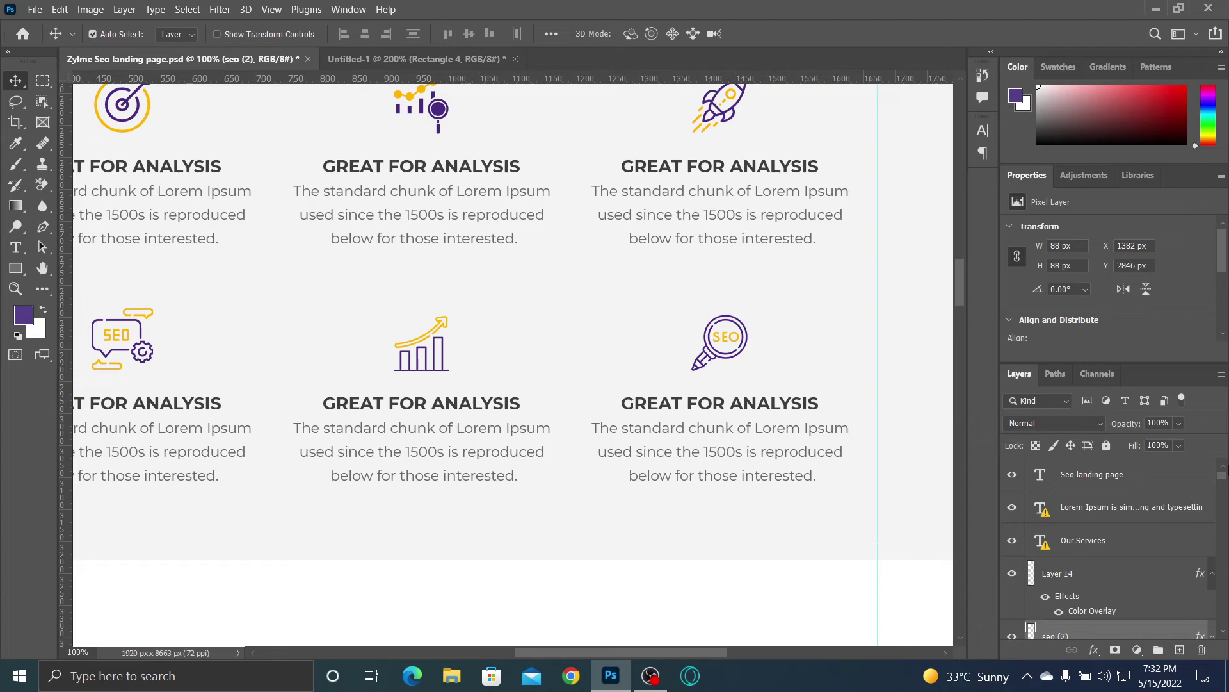
scroll(1226, 485, "down", 6)
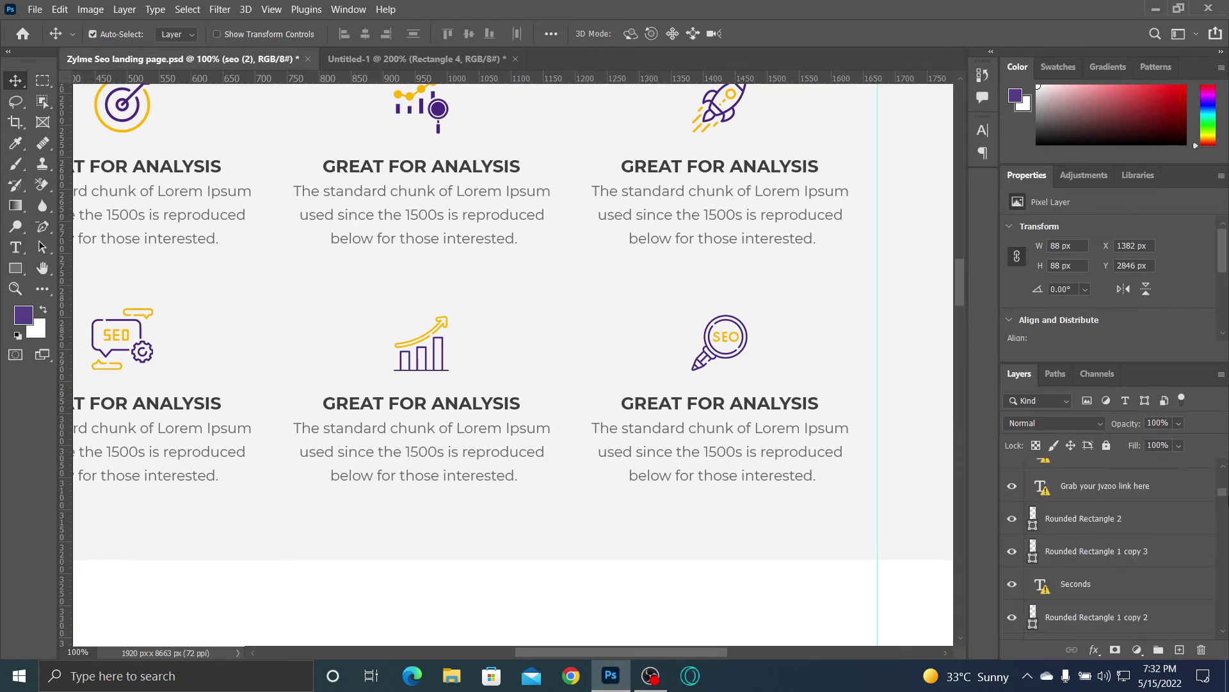
scroll(1107, 551, "down", 8)
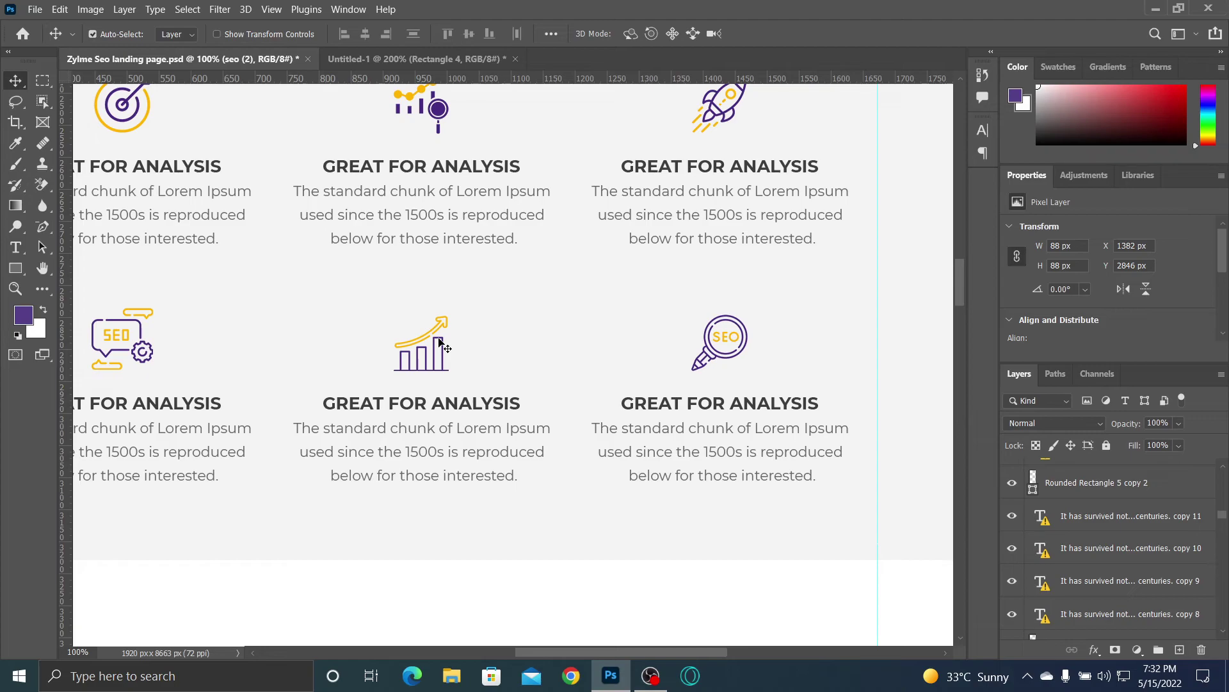
left_click(442, 342, "shift")
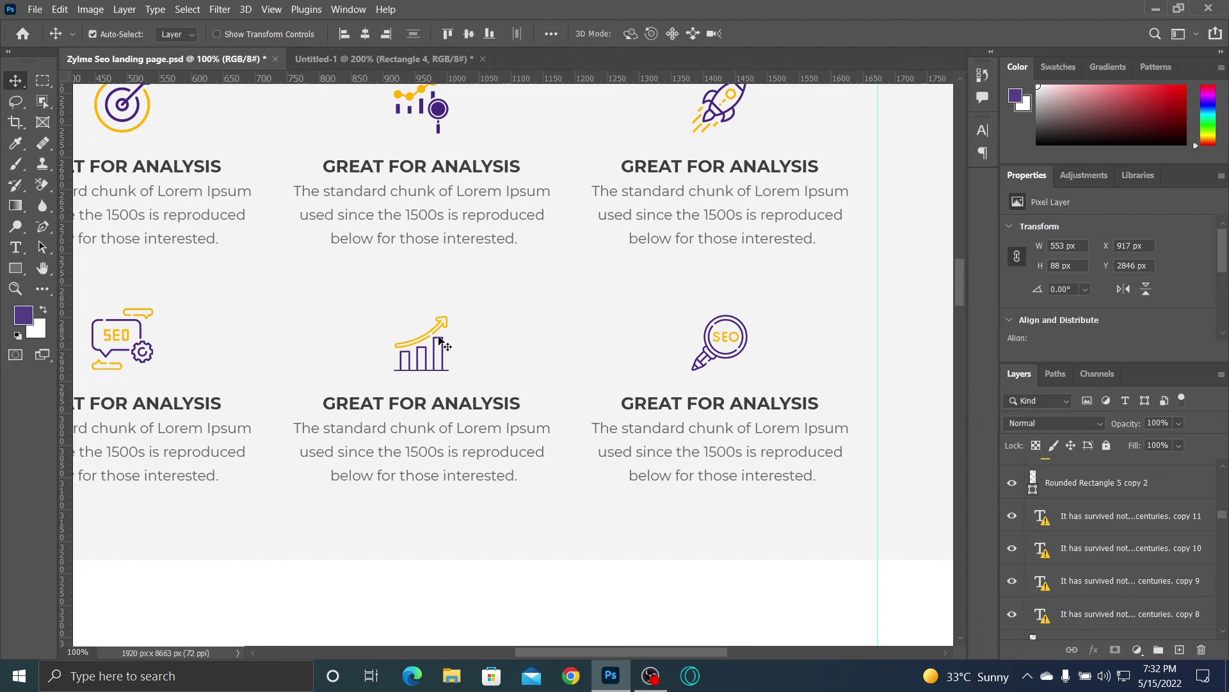
Step: Add the grey Rectangle 4 background to the selected magnifier and bar chart layers and copy all three
scroll(1224, 521, "up", 10)
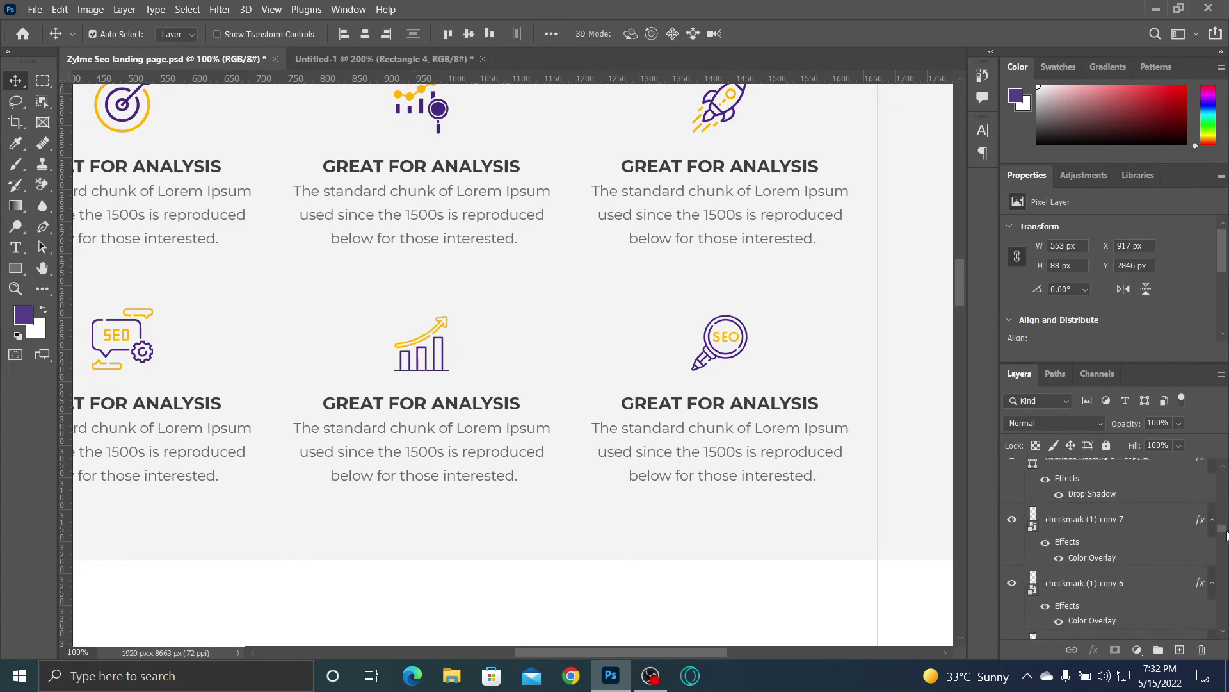
scroll(1111, 547, "down", 5)
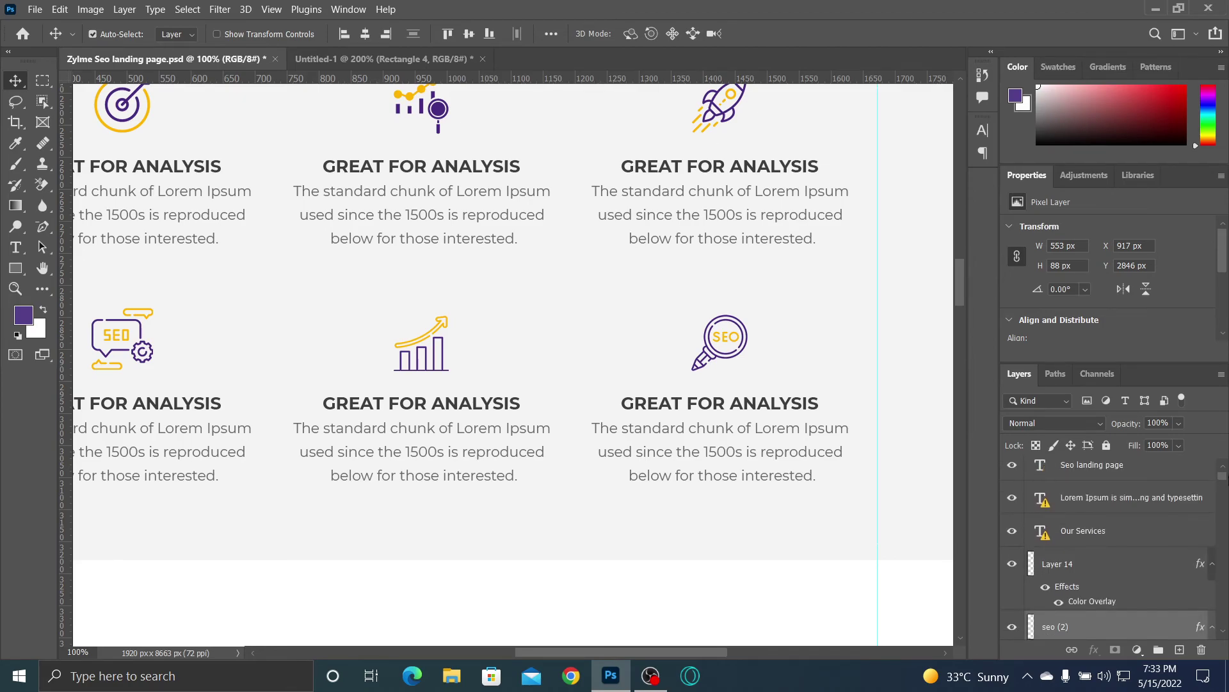
scroll(1111, 548, "down", 5)
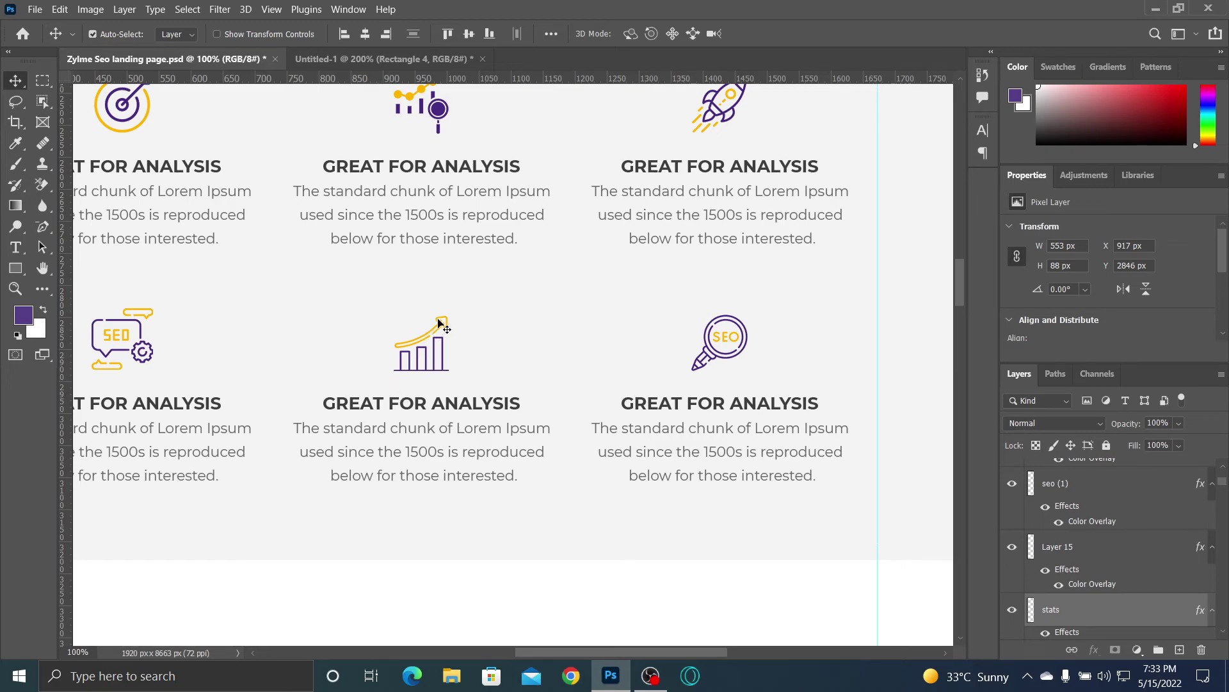
left_click(440, 323)
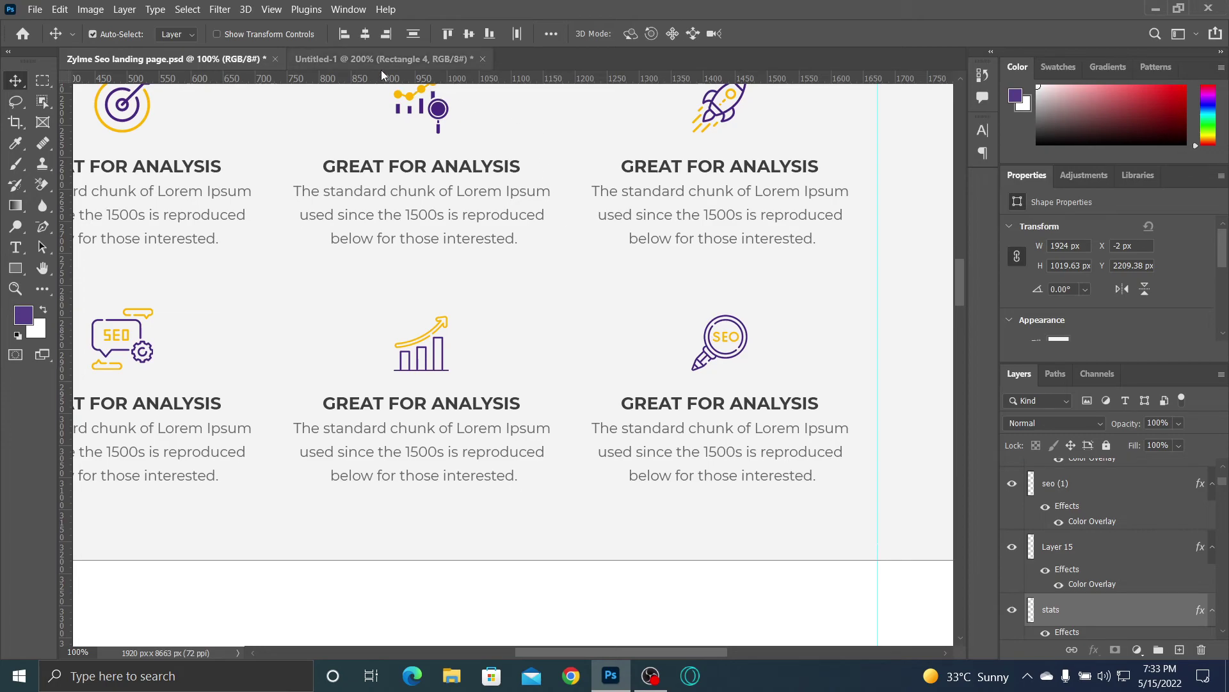
key("ctrl")
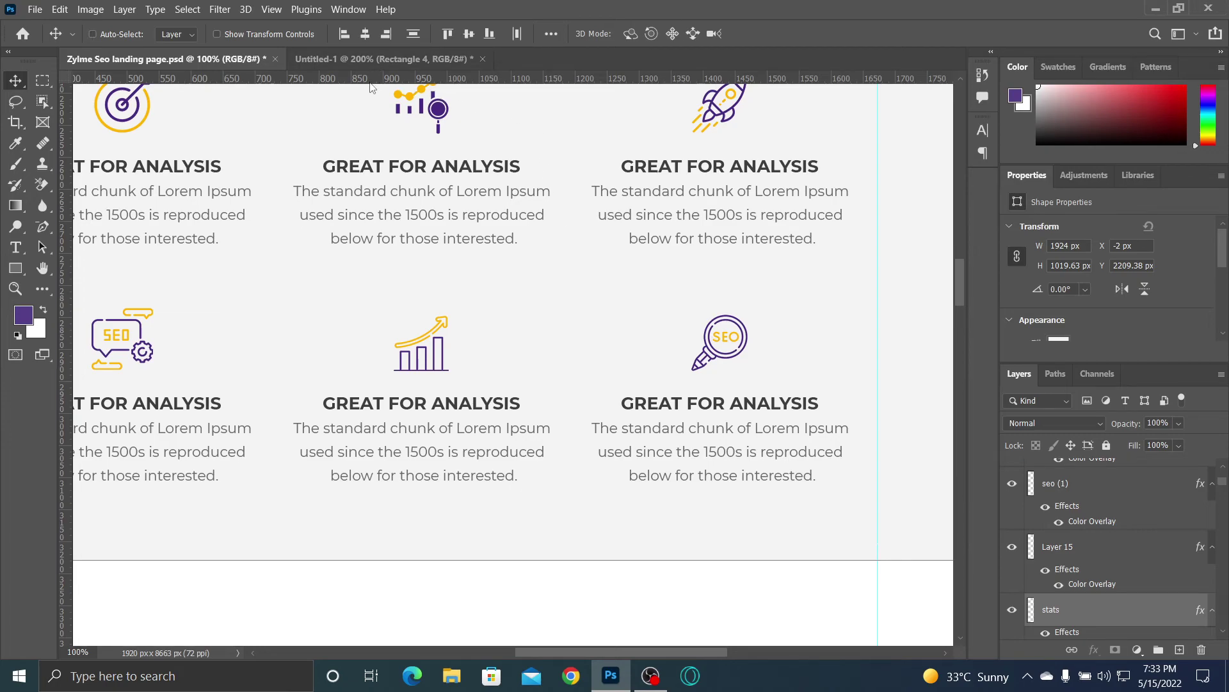
Step: Paste the copied layers into Untitled-1 and hide the pasted Rectangle 4
left_click(327, 59)
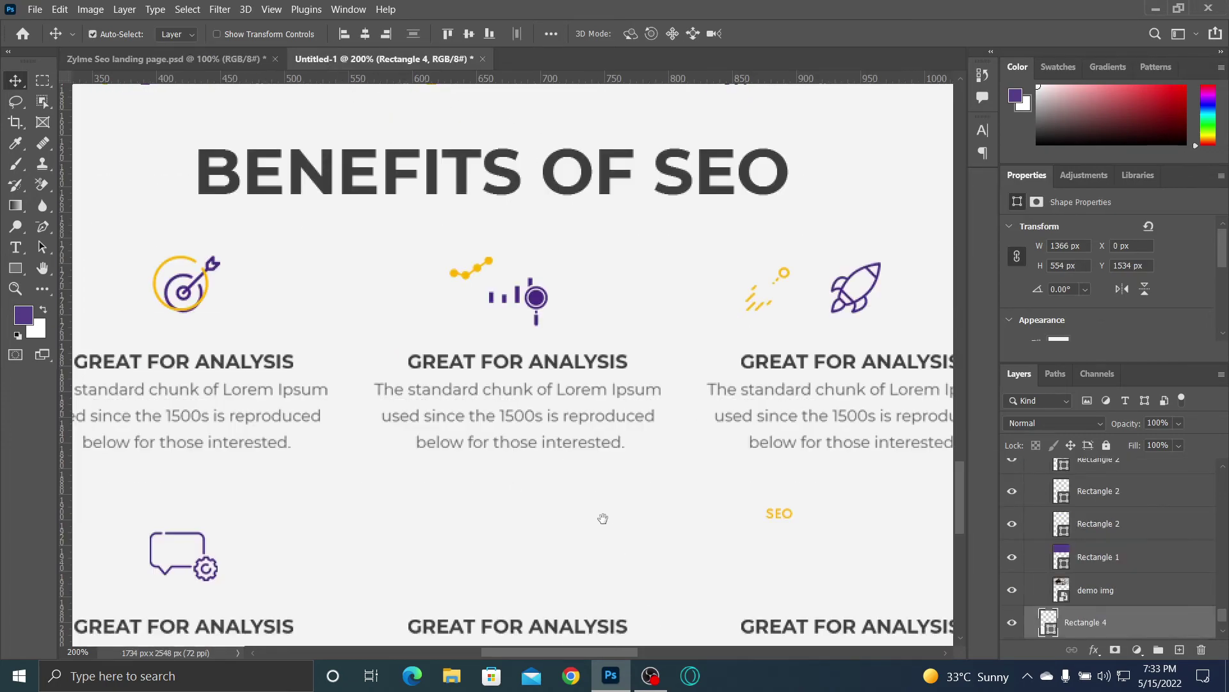
left_click_drag(603, 518, 434, 417)
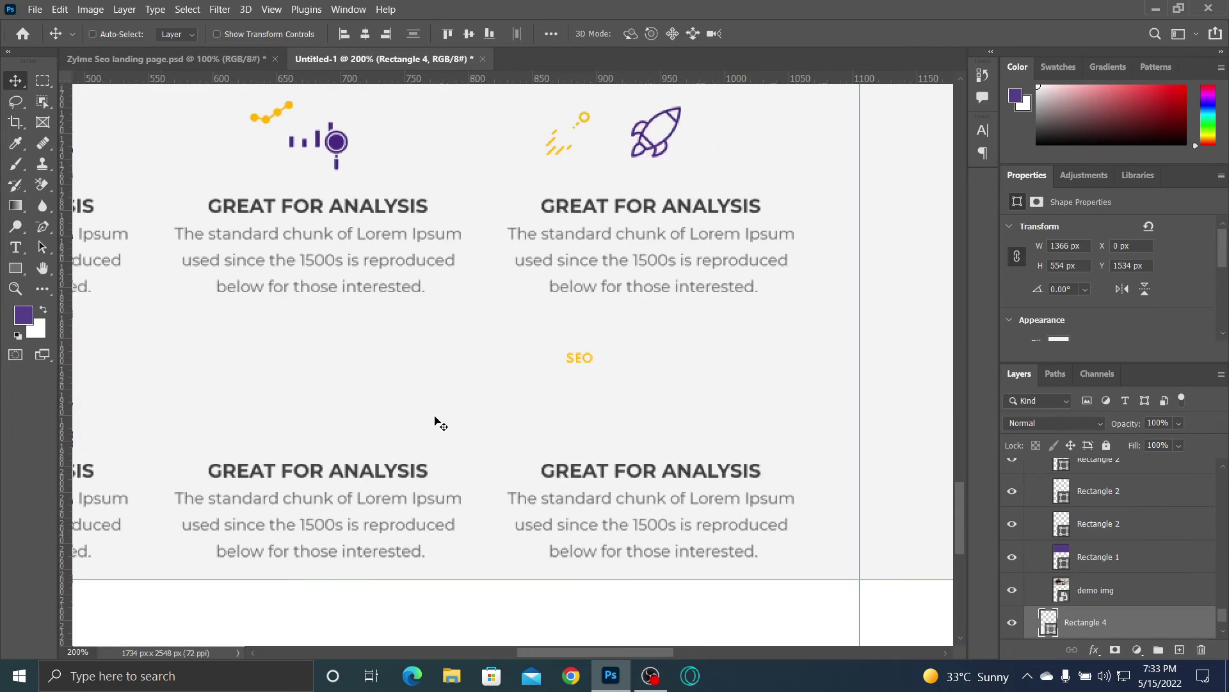
key("ctrl+v")
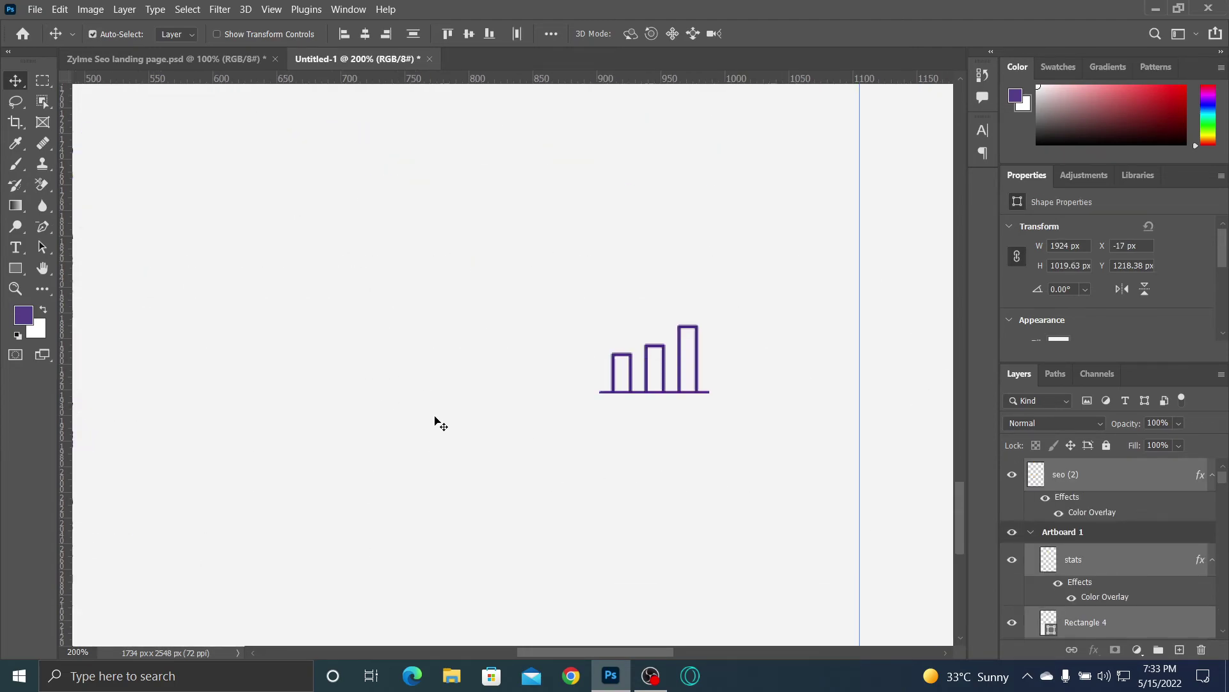
key("ctrl+minus")
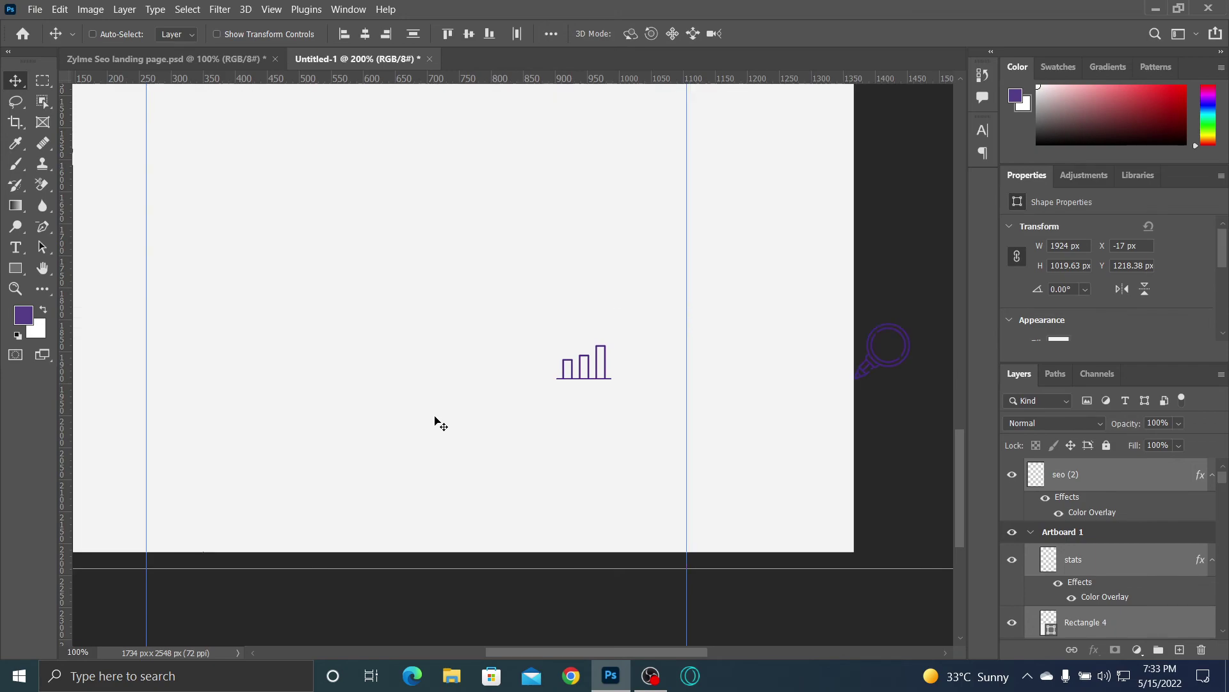
key("ctrl+minus")
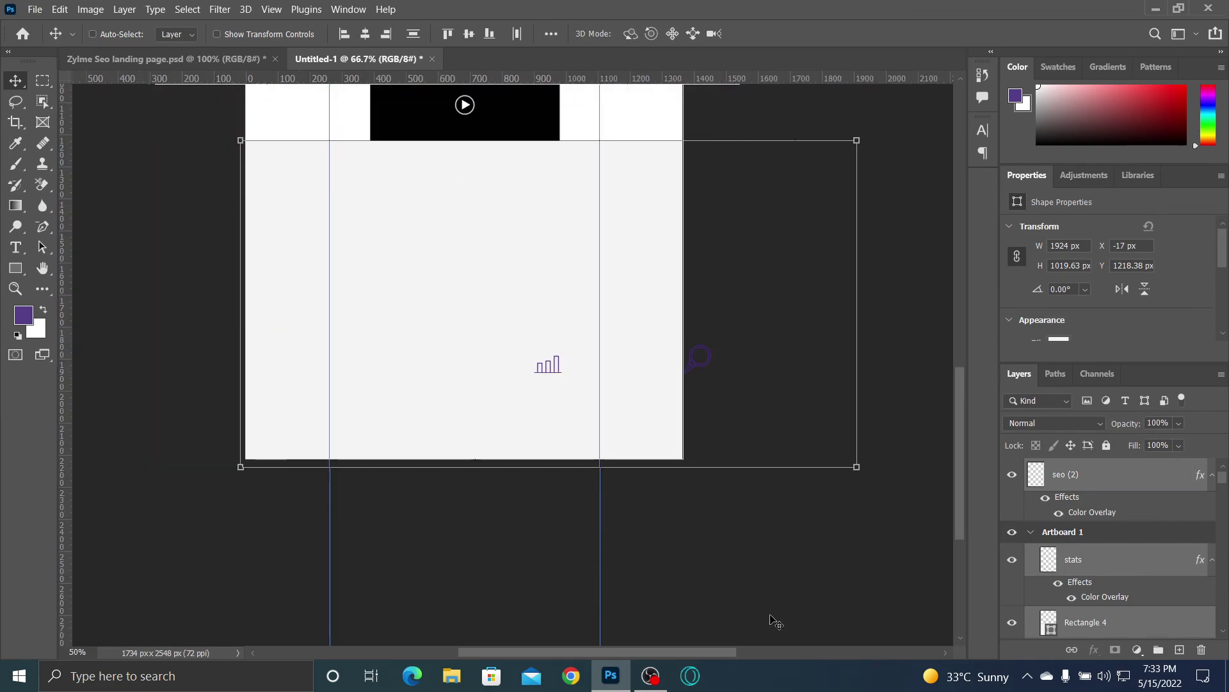
left_click(1012, 623)
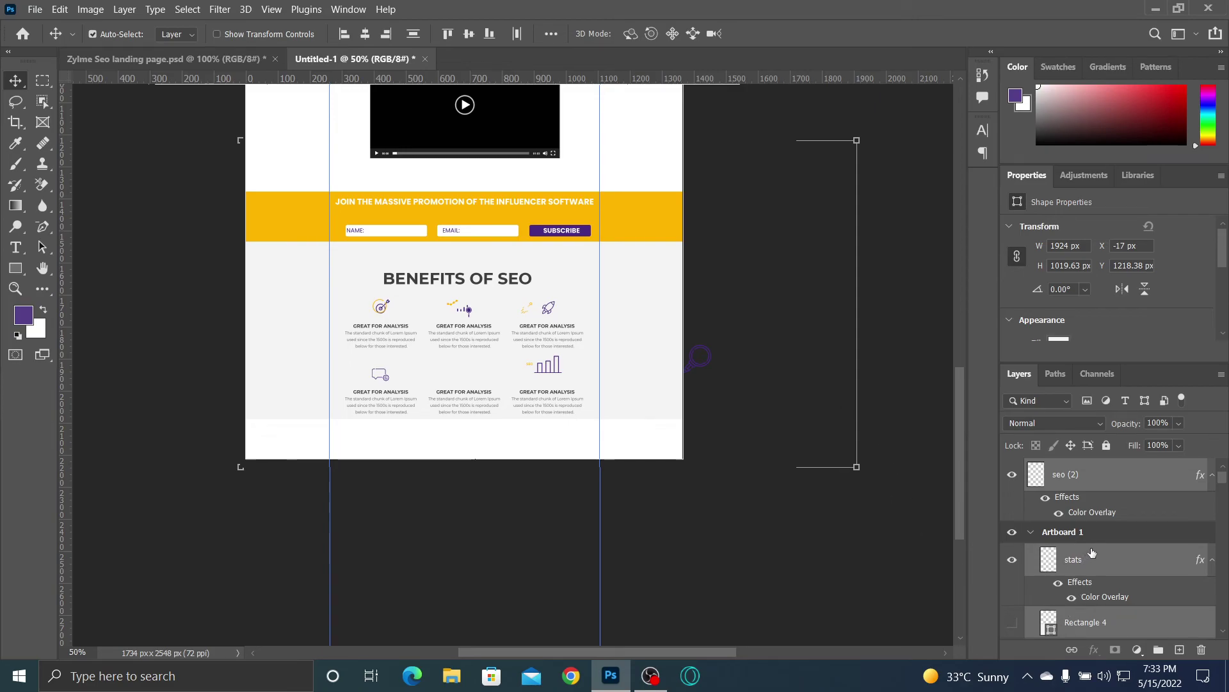
Step: Scale the pasted layers to 58.32% with the icons above the lower-row headings, and delete the hidden Rectangle 4
key("ctrl")
key("ctrl+t")
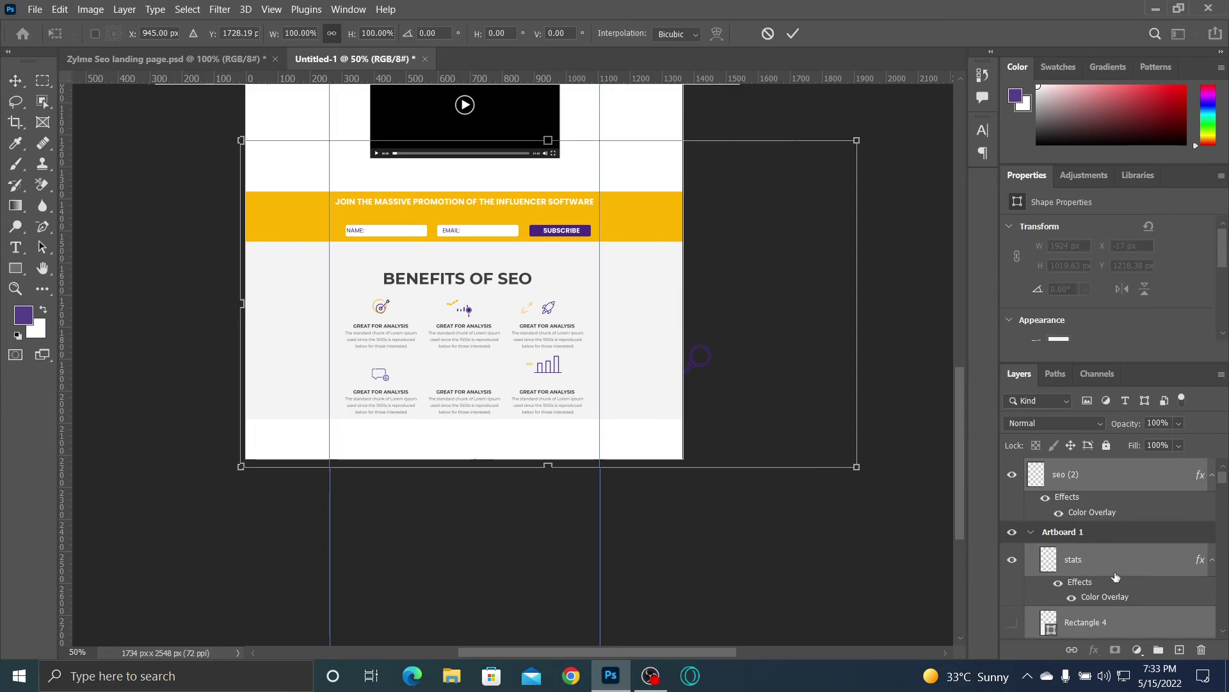
left_click_drag(857, 304, 584, 276)
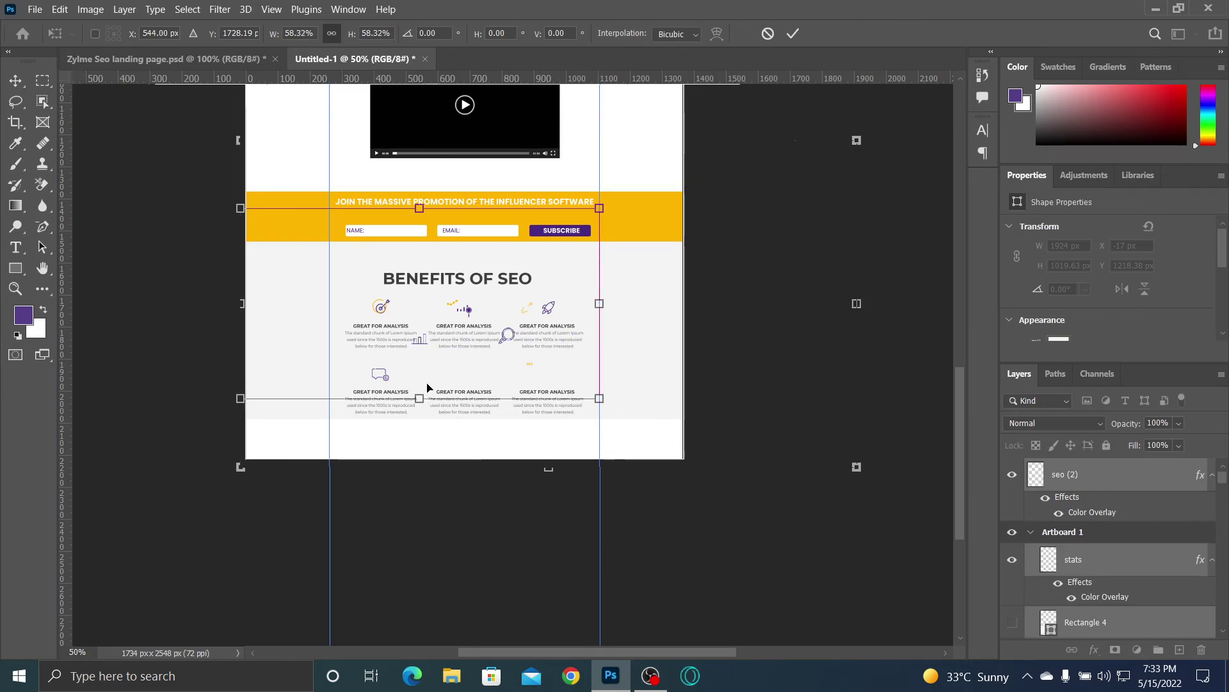
left_click_drag(481, 384, 475, 401)
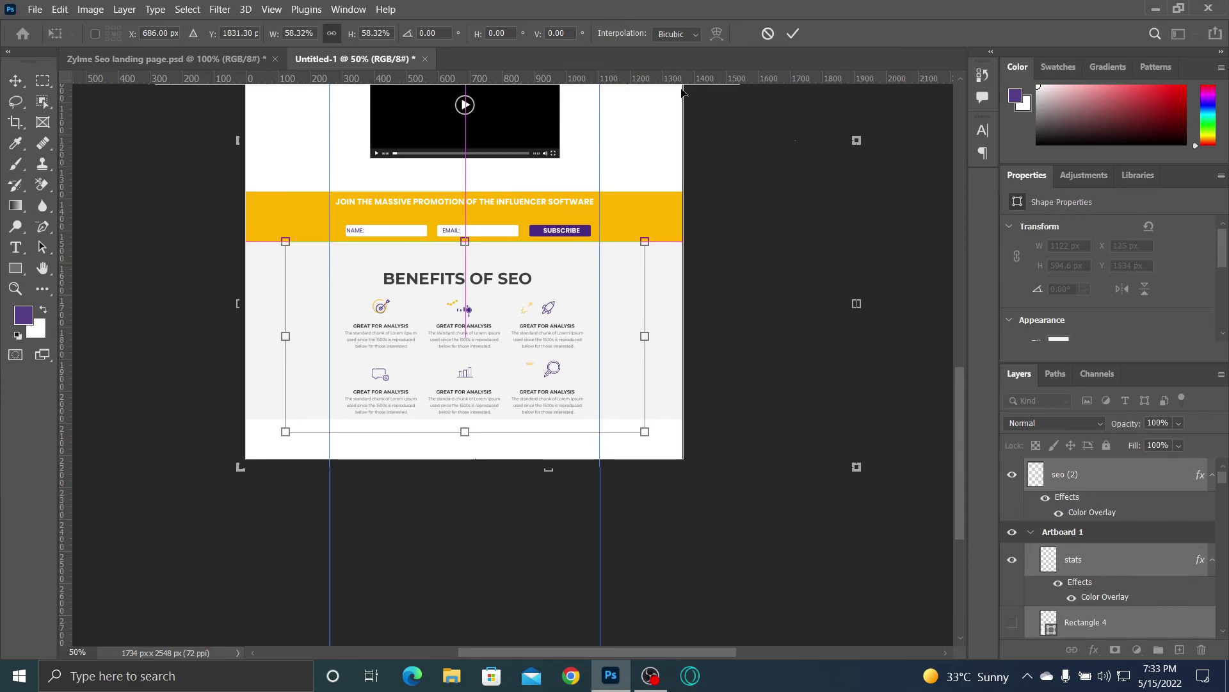
left_click(792, 34)
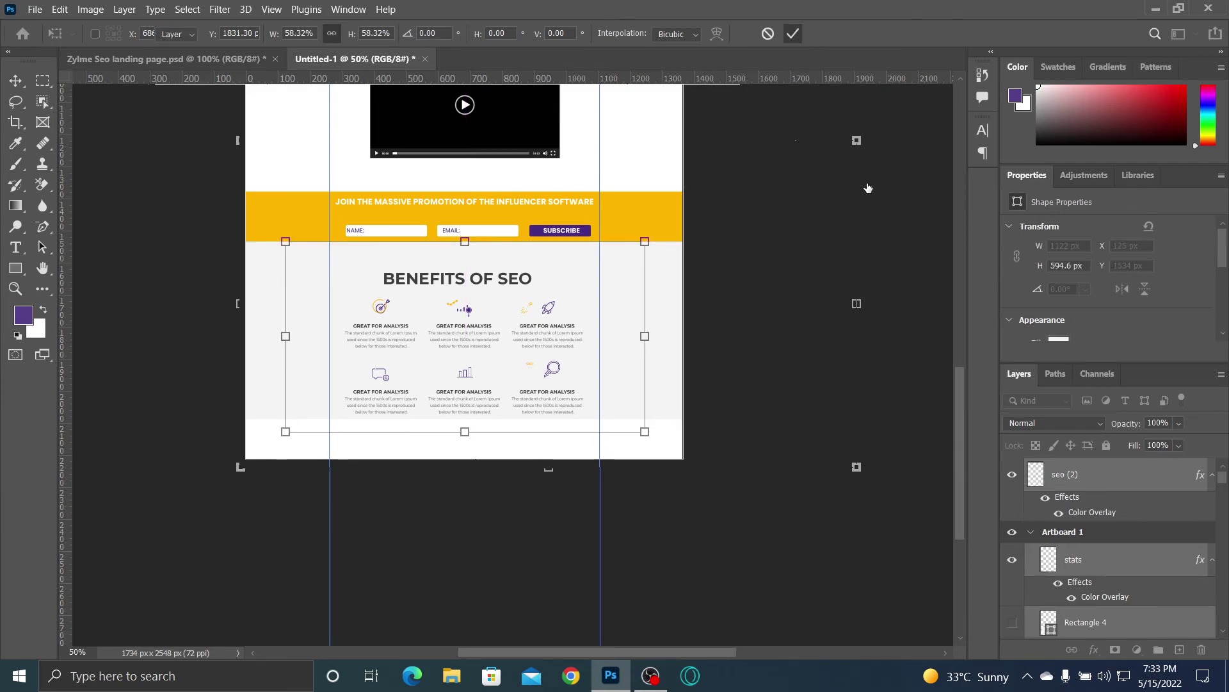
left_click(1097, 632)
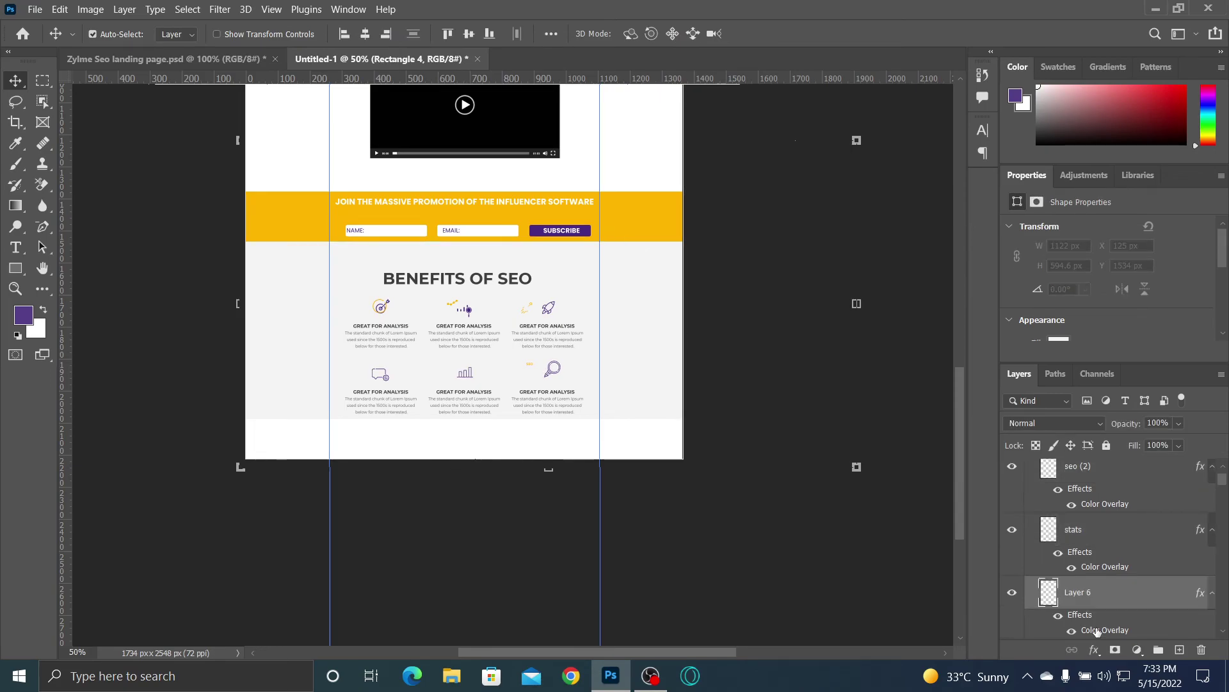
key("ctrl+v")
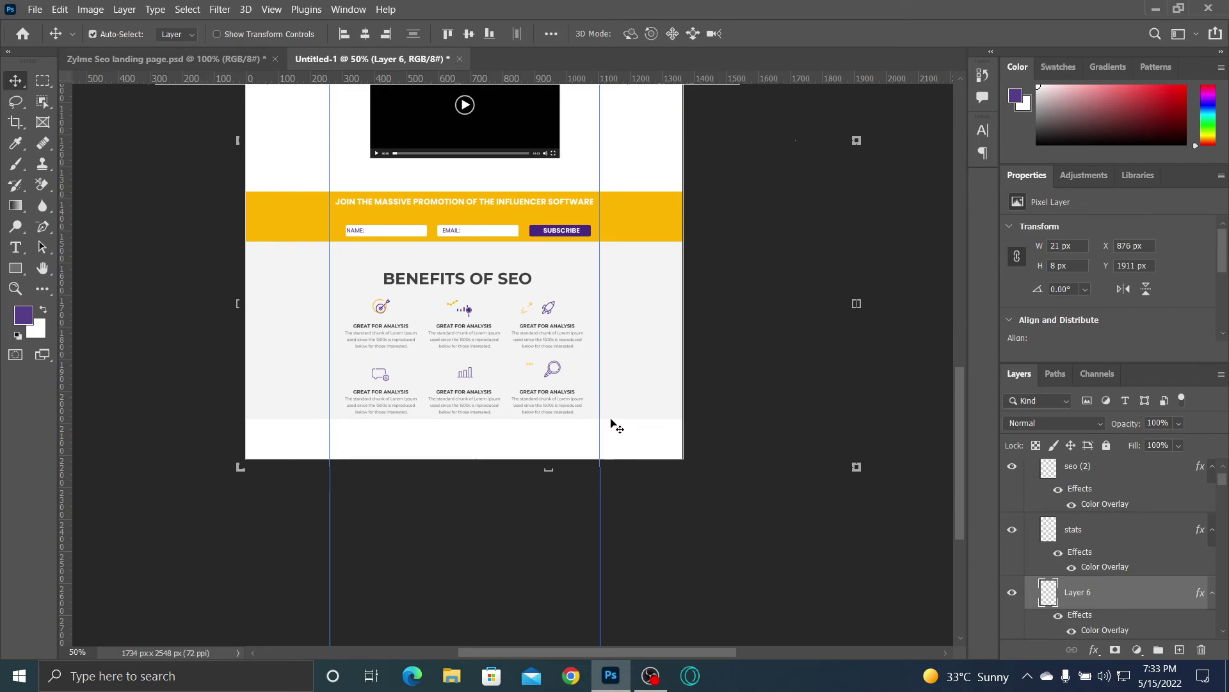
Step: Scale the purple magnifier layer seo (2) in the Benefits of SEO section's lower row to 88.39%
key("ctrl+plus")
key("ctrl+plus")
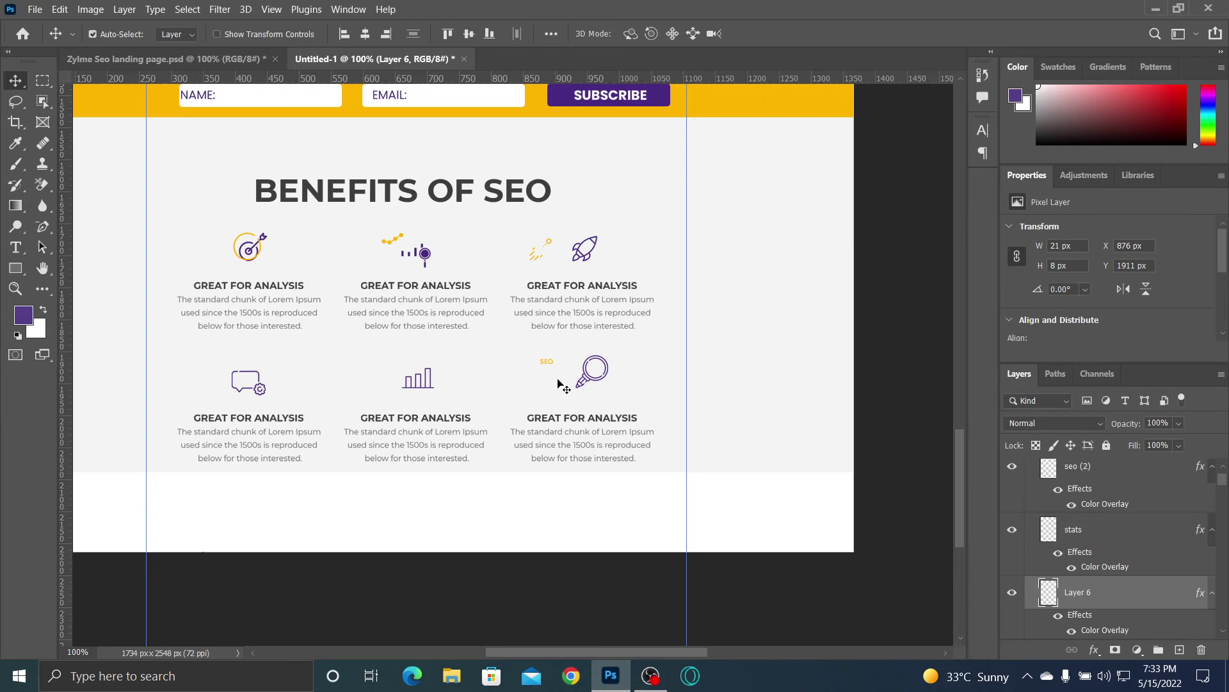
left_click(598, 384)
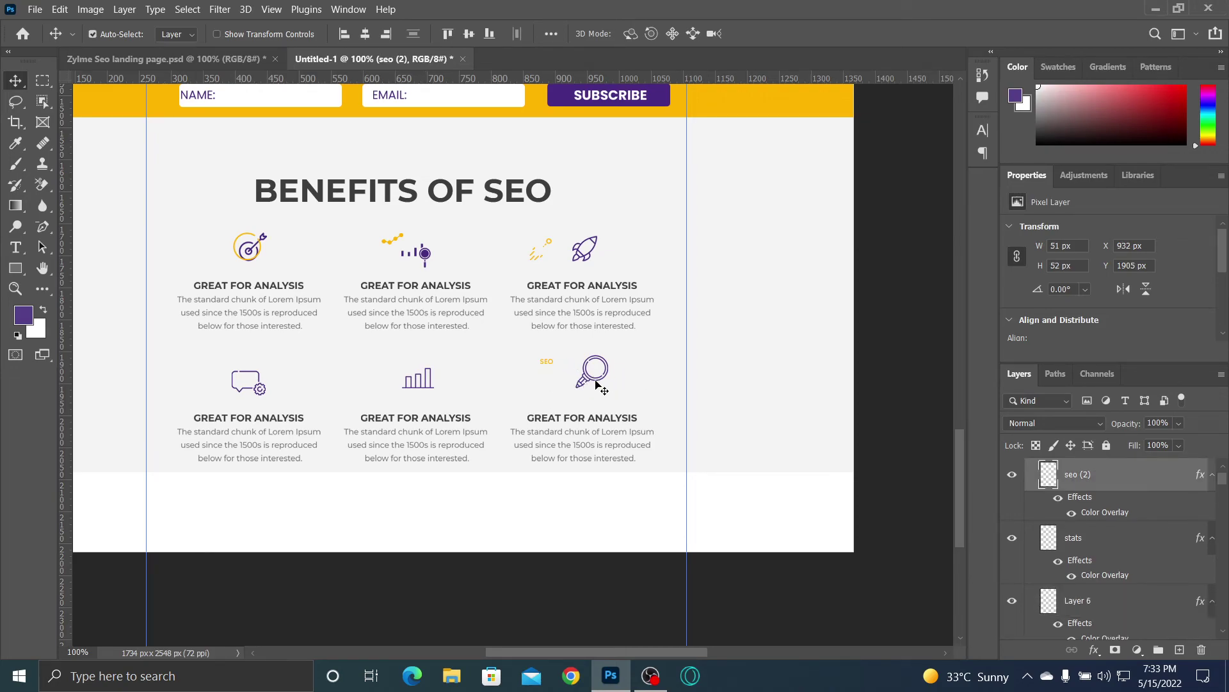
key("ctrl+t")
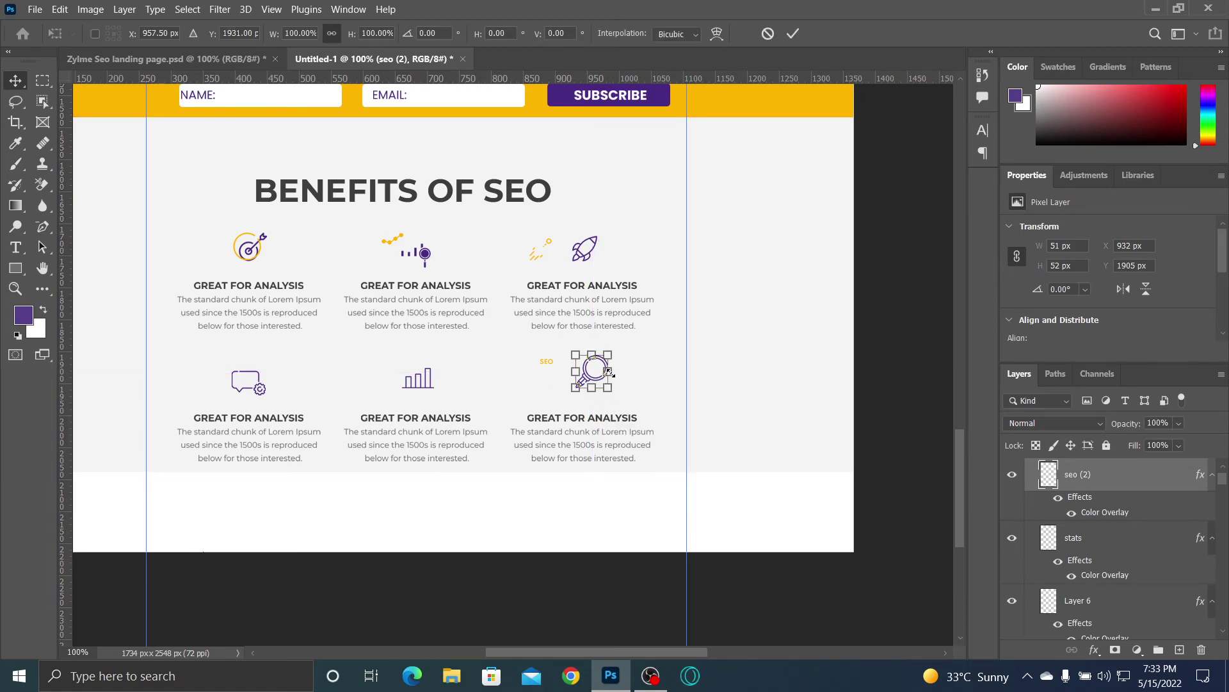
left_click_drag(610, 354, 607, 357)
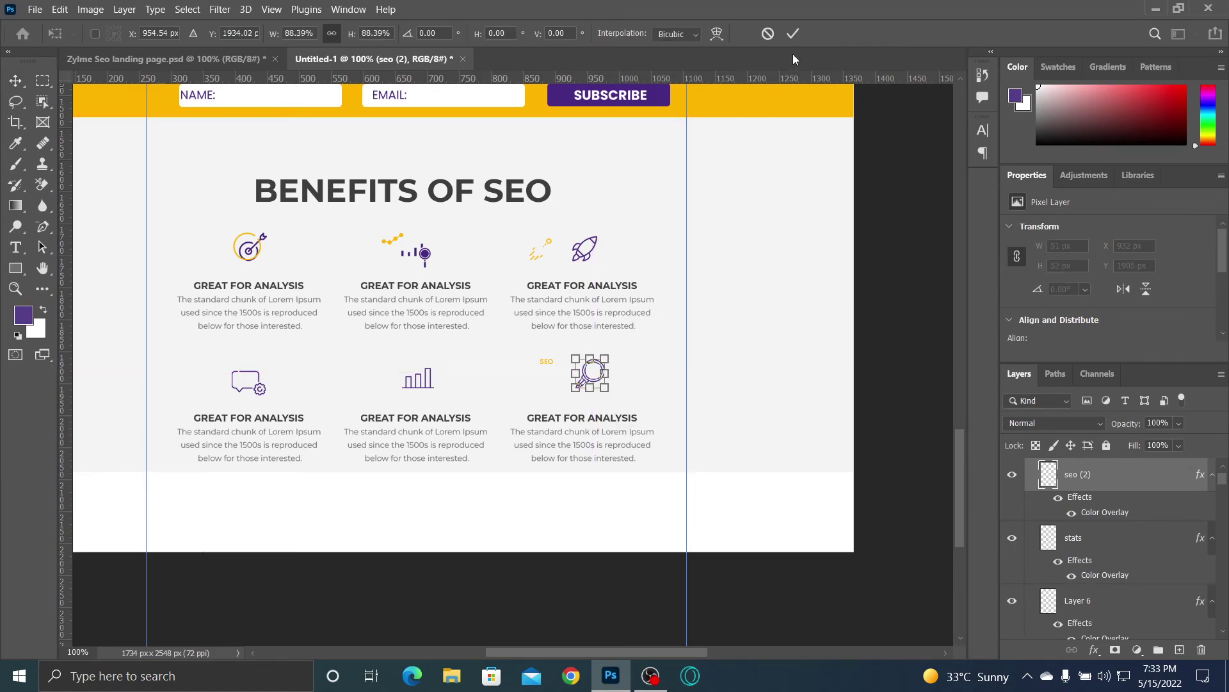
key("Return")
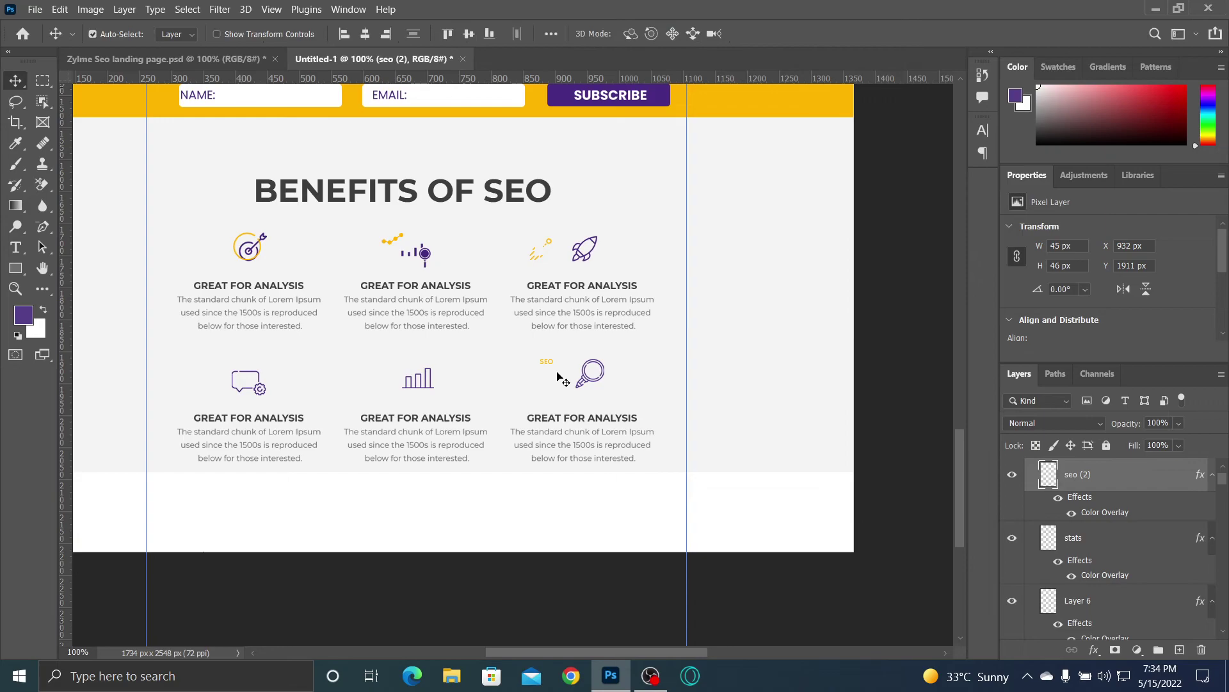
Step: Move the yellow SEO text of Layer 6 into the centre of the purple magnifier's lens
scroll(570, 372, "up", 1)
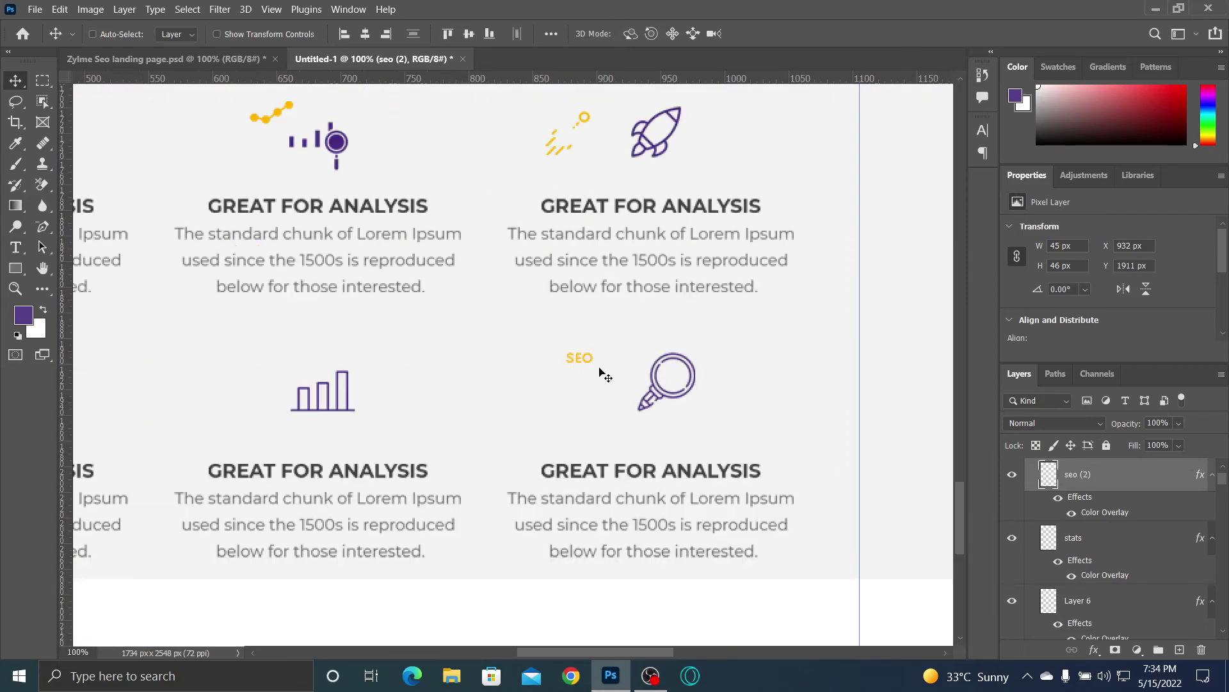
left_click_drag(590, 367, 681, 379)
left_click(687, 379)
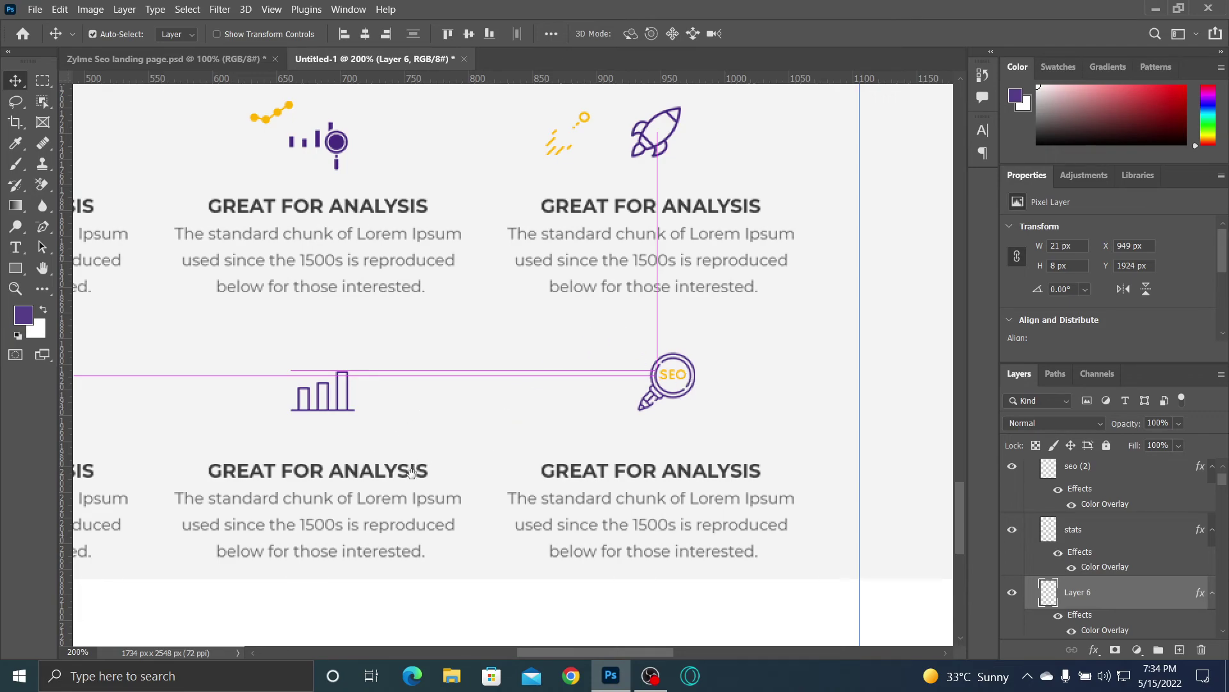
Step: Nudge the purple bar chart layer stats down 6 px towards its heading
scroll(486, 456, "left", 3)
scroll(495, 456, "left", 3)
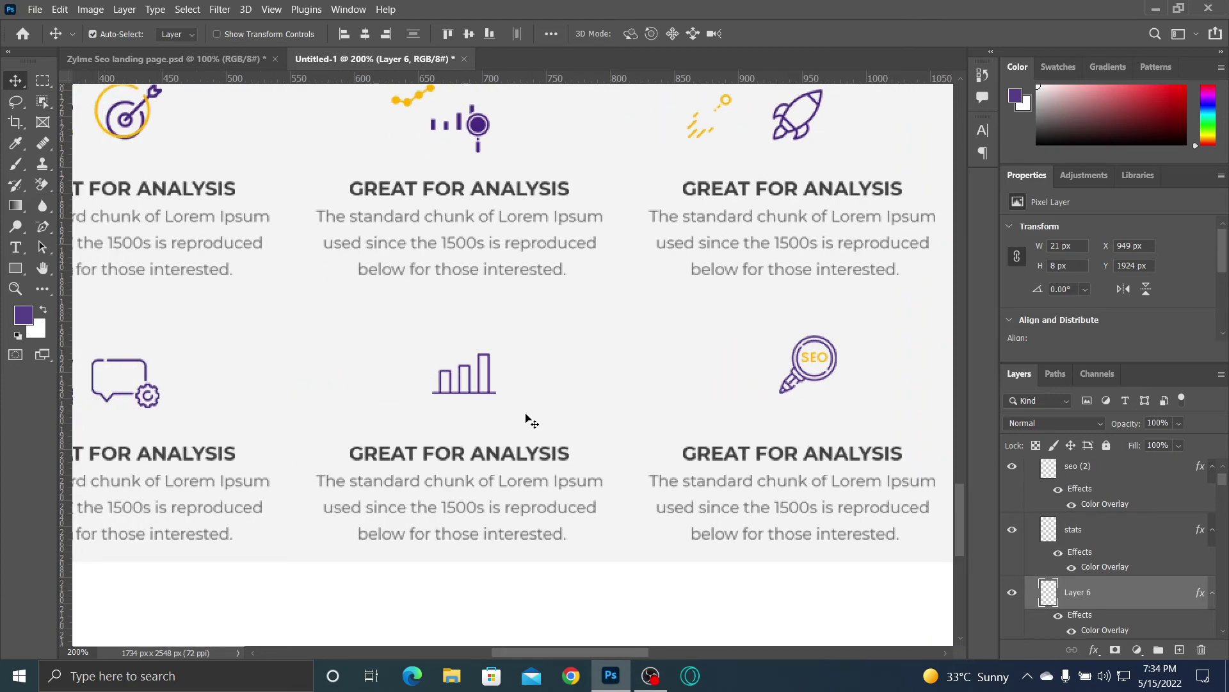
left_click(494, 391)
key("Down")
key("Down")
key("Down")
key("Down")
key("Down")
key("Down")
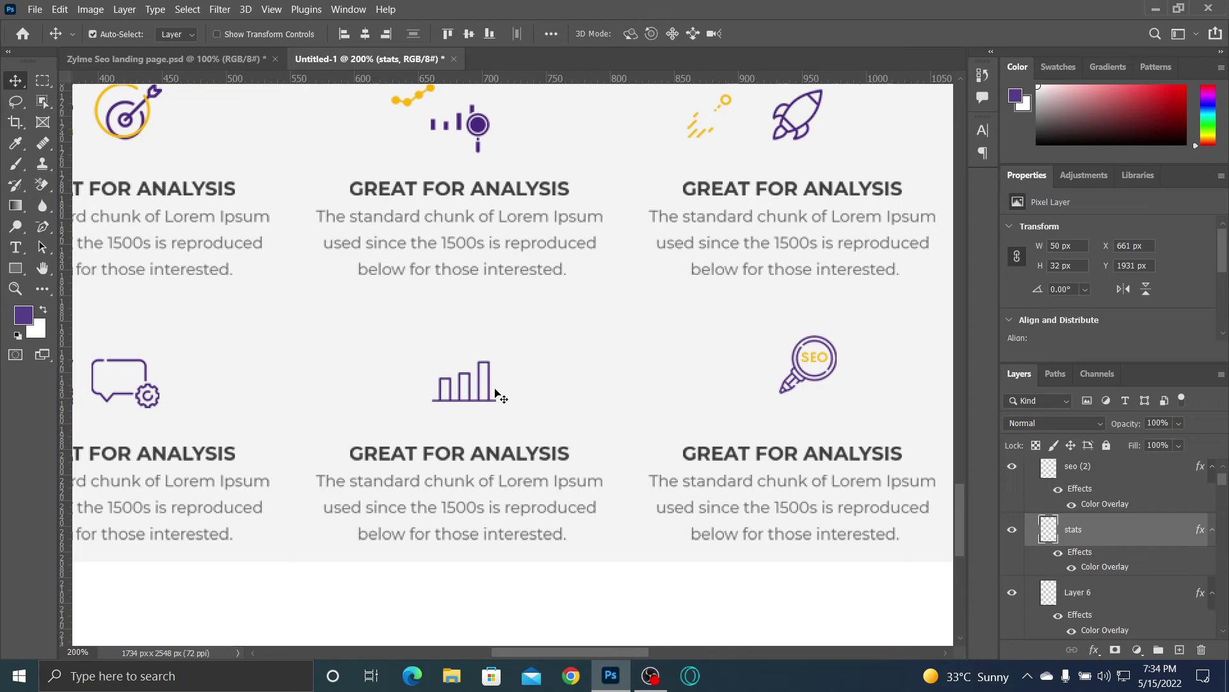
Step: Select the magnifier and its yellow SEO text together and nudge them down 9 px
left_click(824, 375)
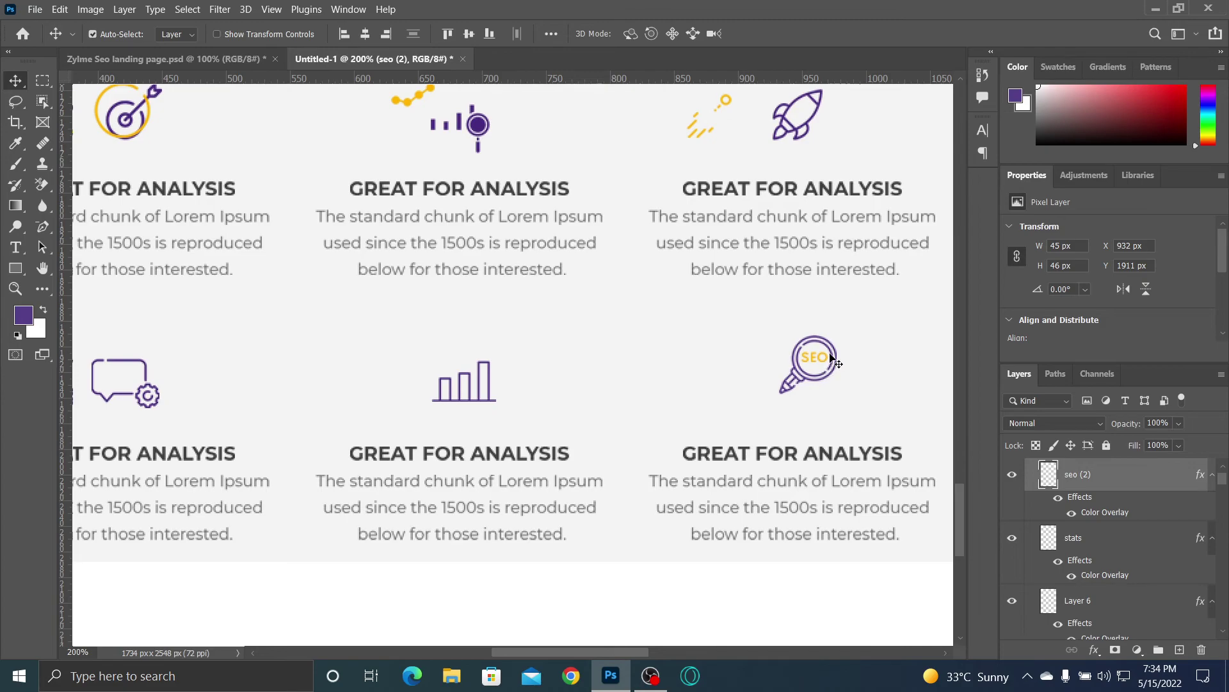
left_click(823, 362, "shift")
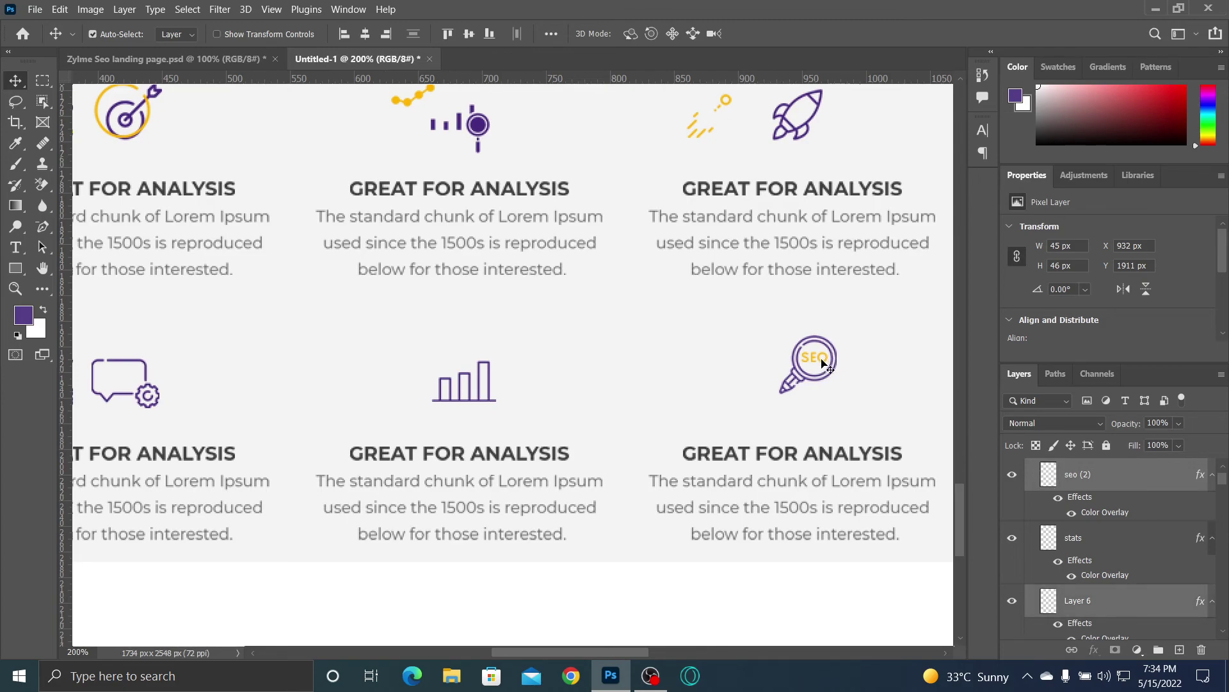
key("Down")
key("Down")
key("Down")
key("Down")
key("Down")
key("Down")
key("Down")
key("Down")
key("Down")
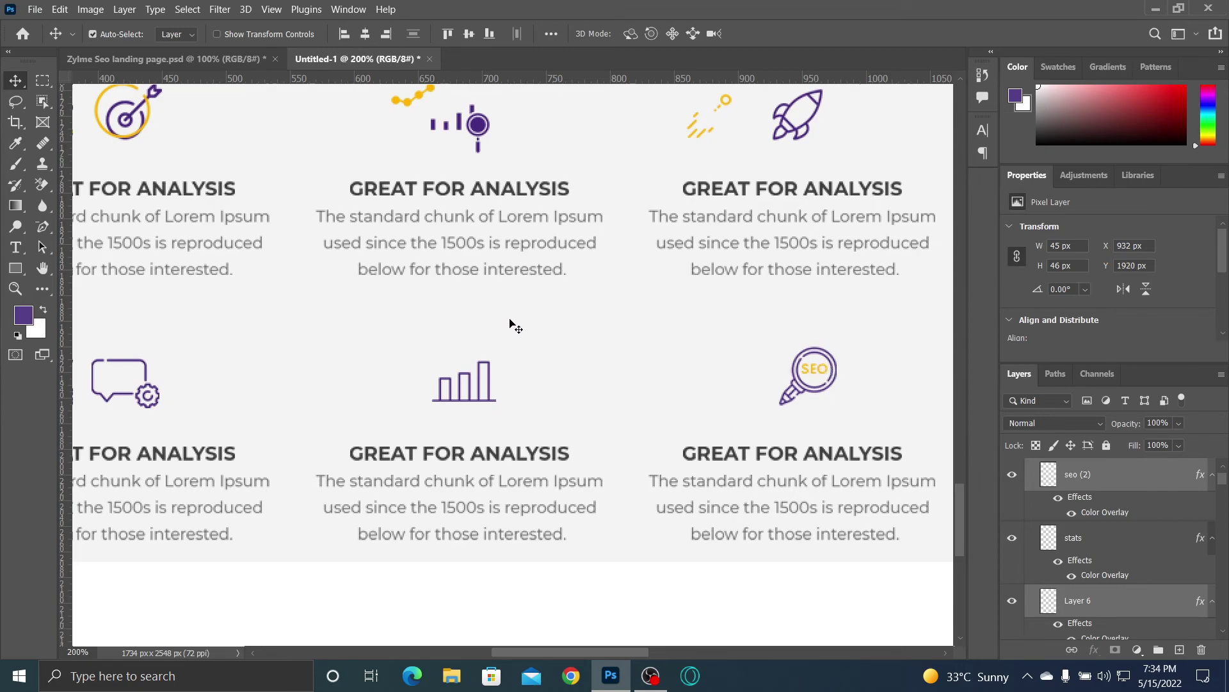
Step: Switch to Zylme Seo landing page.psd, select the bar chart's yellow arrow layer, and check its content by toggling its visibility
left_click(236, 59)
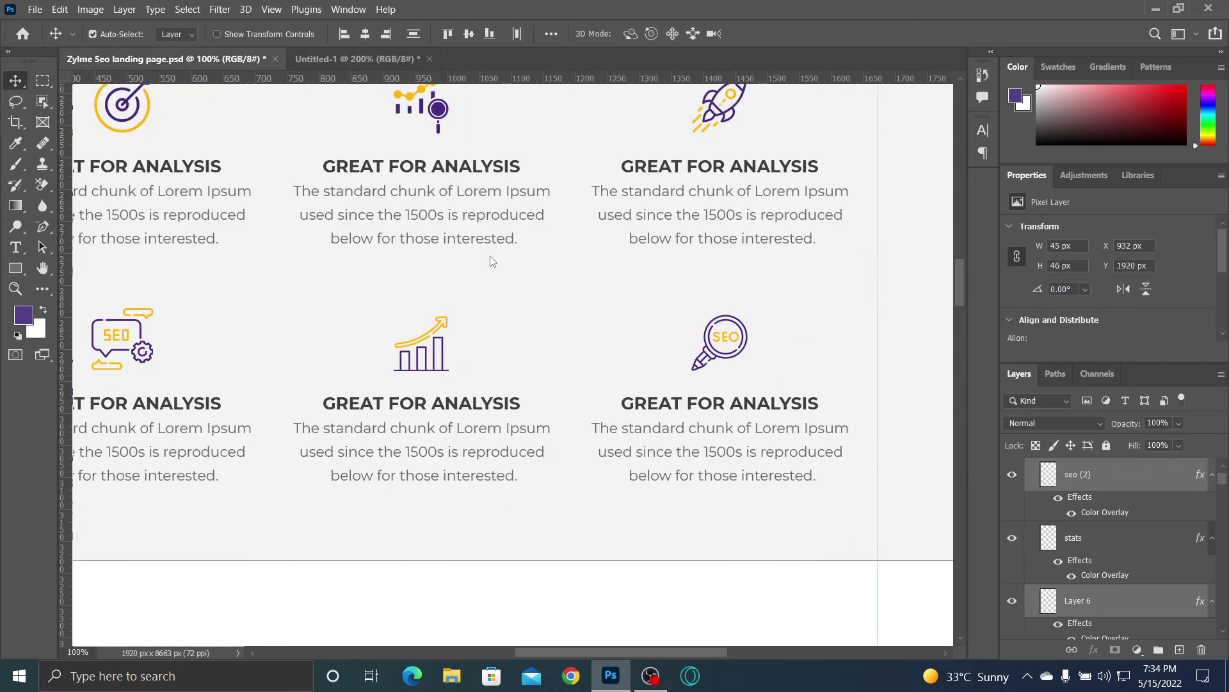
left_click(451, 333)
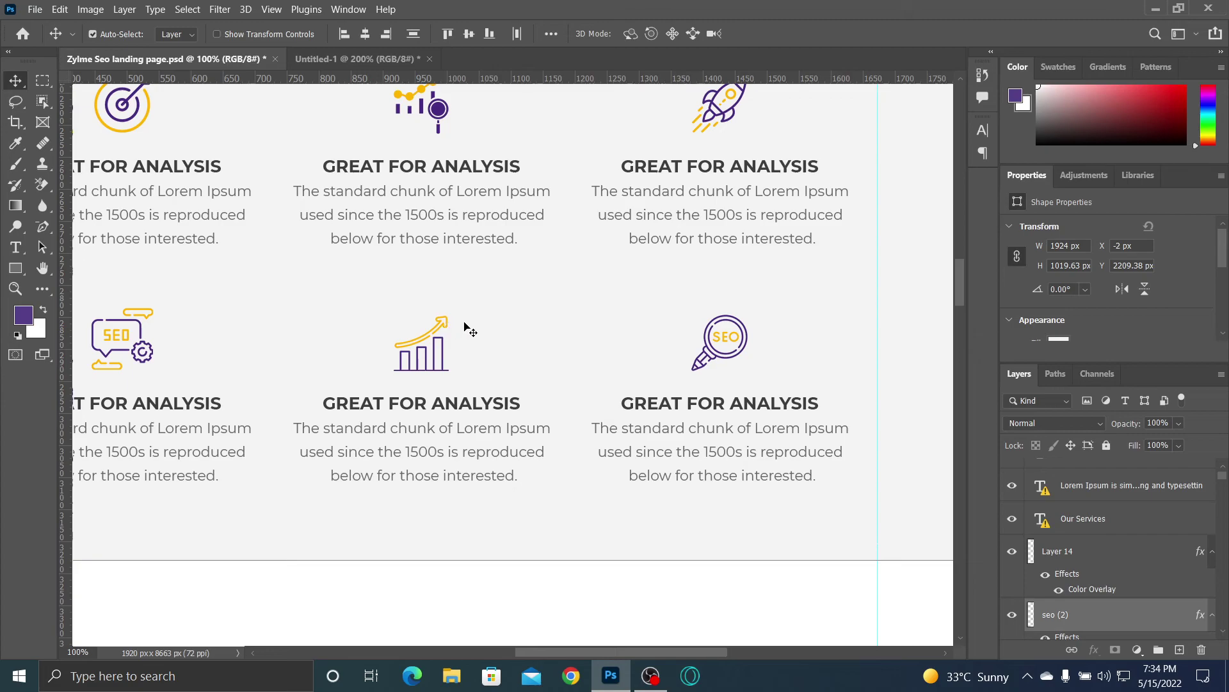
left_click(445, 327)
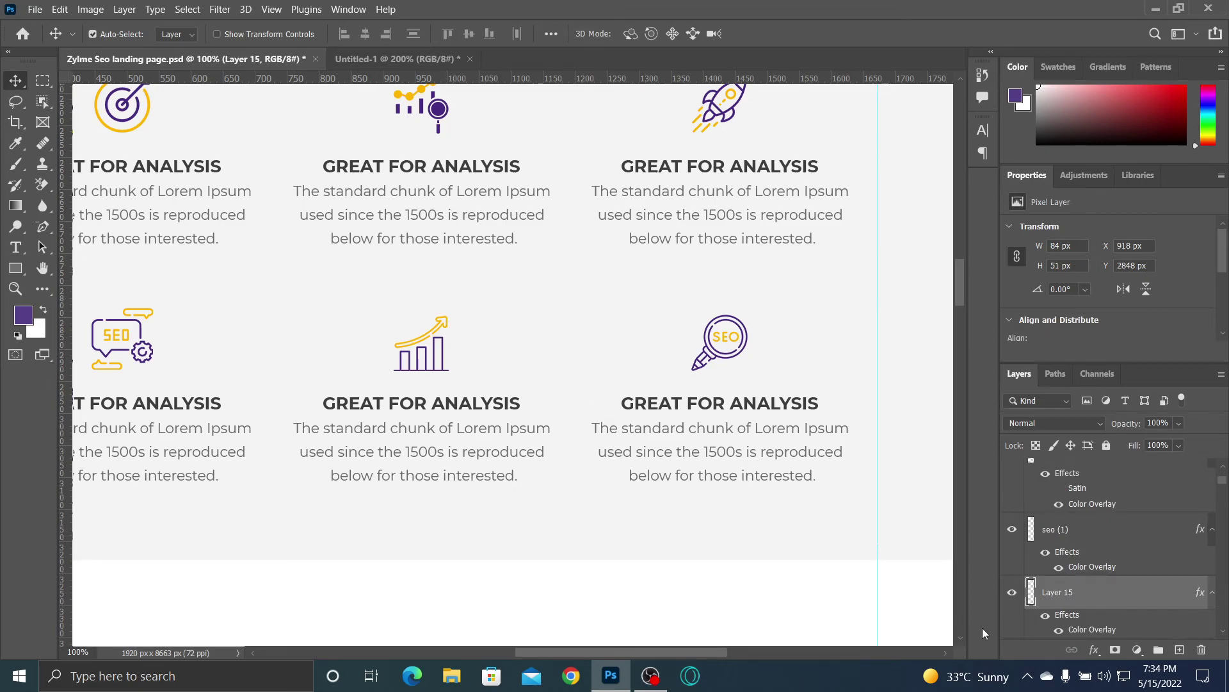
left_click(1015, 594)
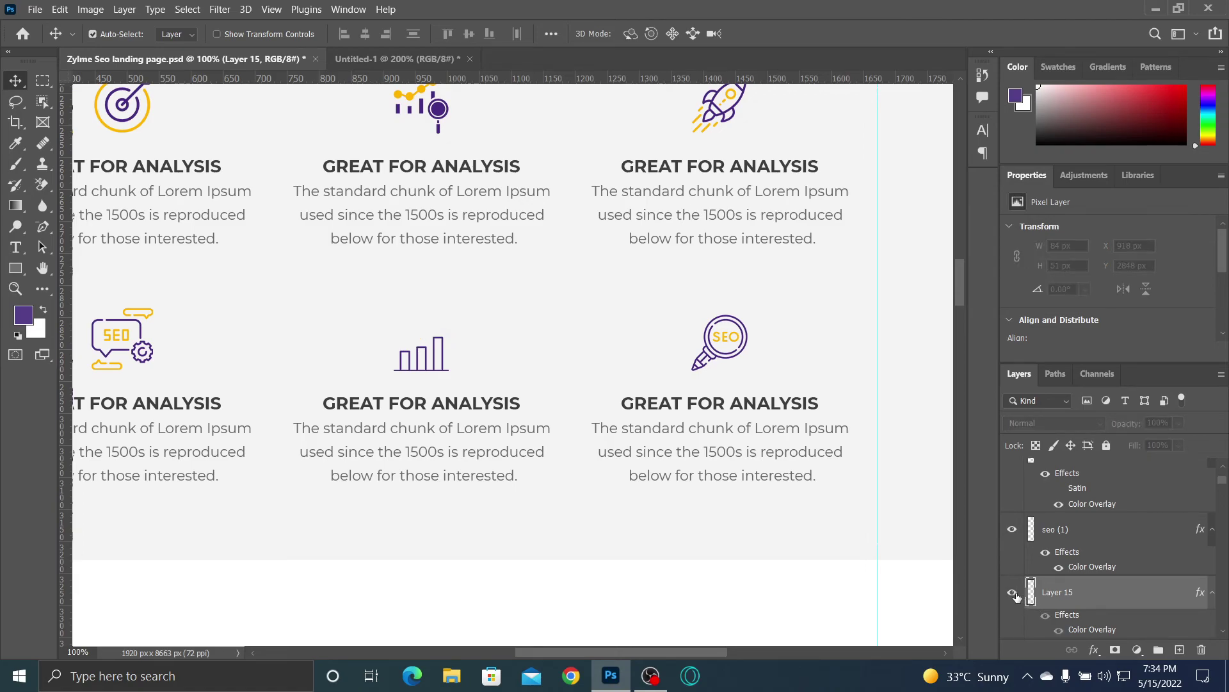
left_click(1013, 593)
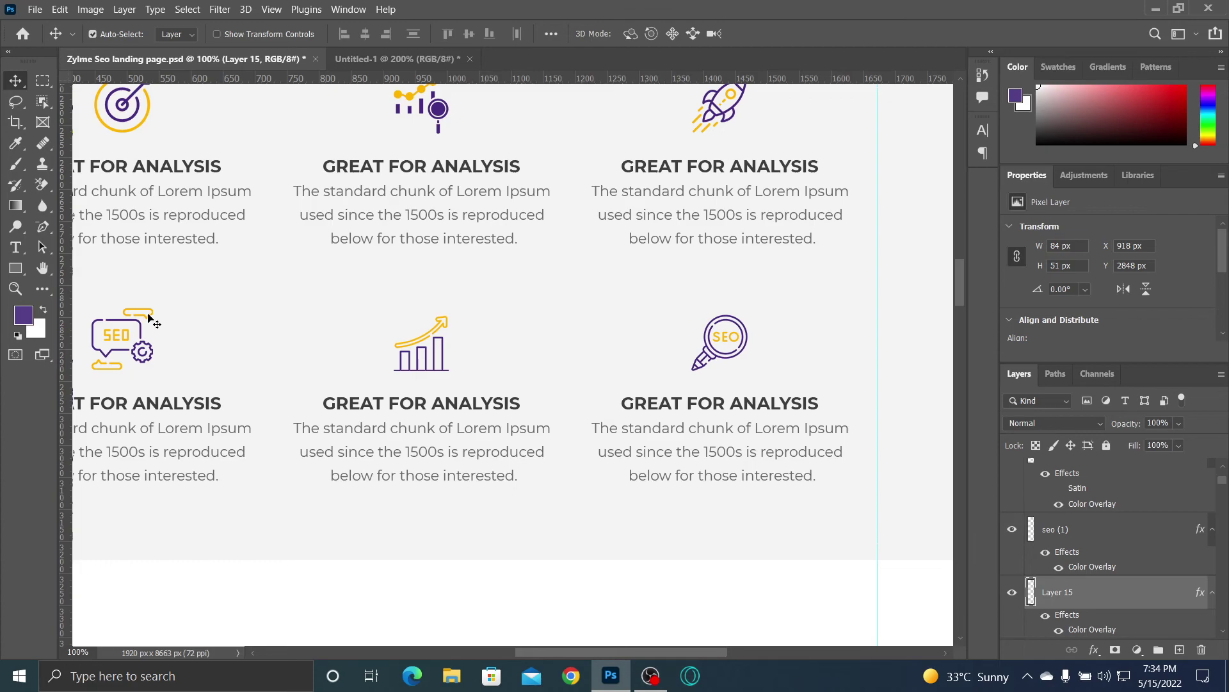
Step: Add the speech bubble icon's yellow SEO layer to the selected arrow layer and copy both into Untitled-1's lower icon row
left_click(154, 322, "shift")
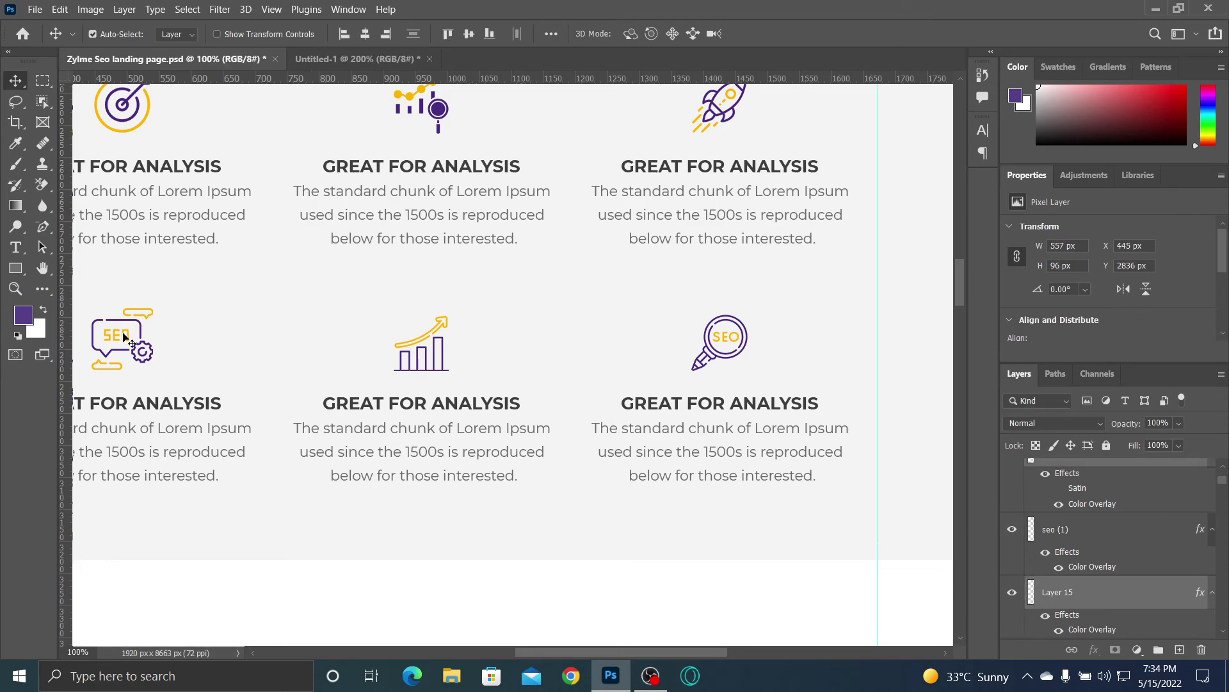
left_click(127, 338, "shift")
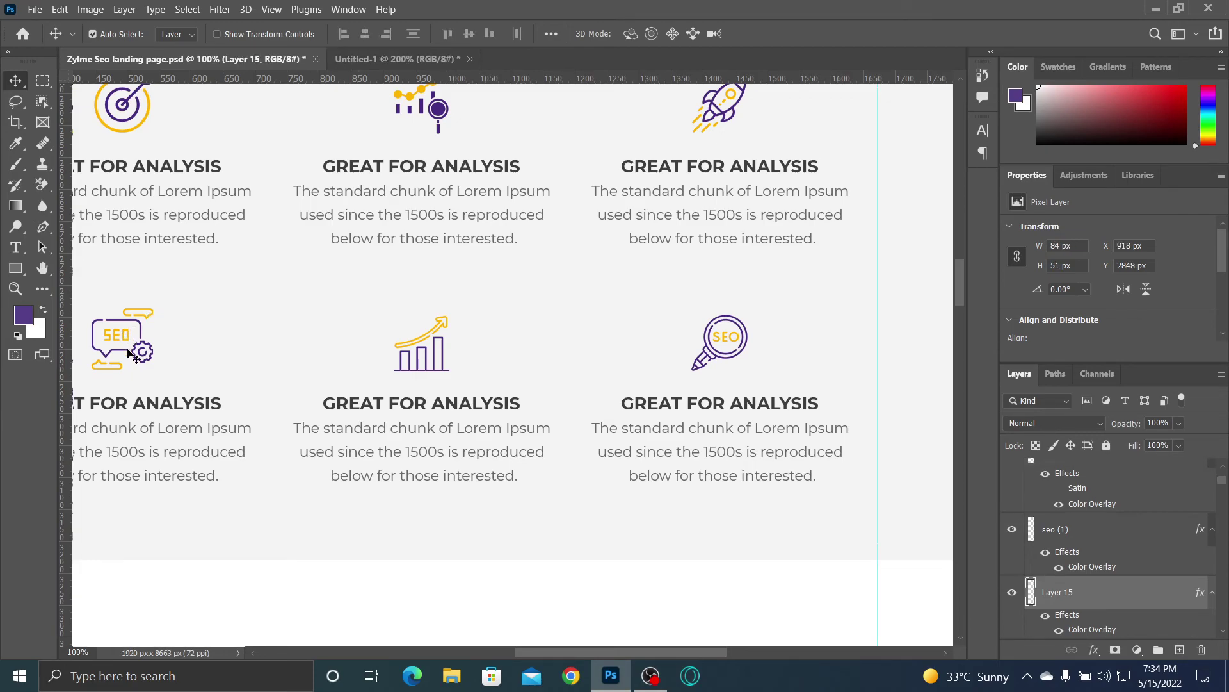
left_click(124, 370, "shift")
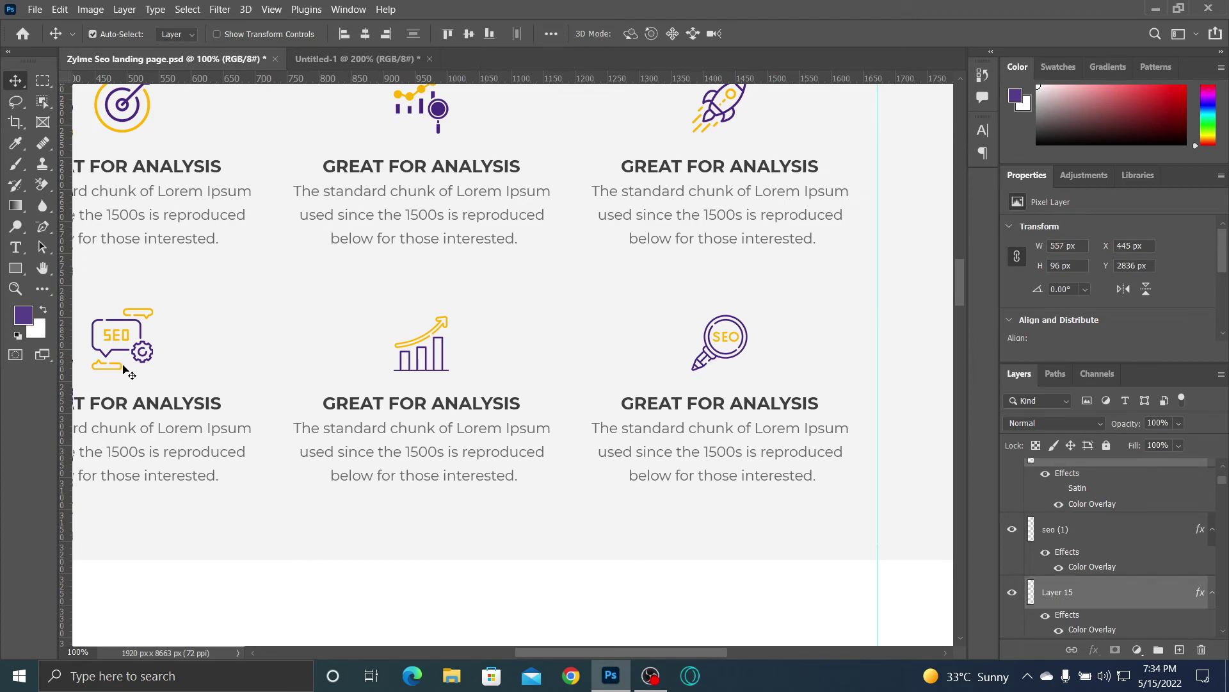
key("ctrl")
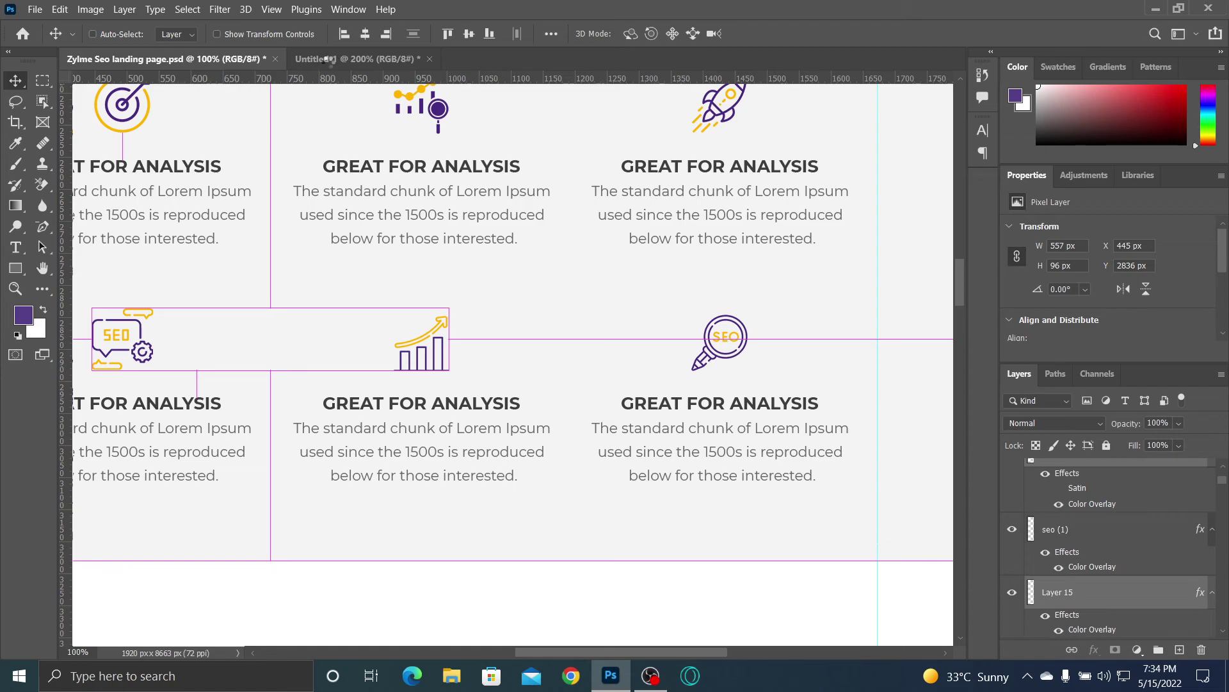
left_click_drag(328, 61, 549, 392)
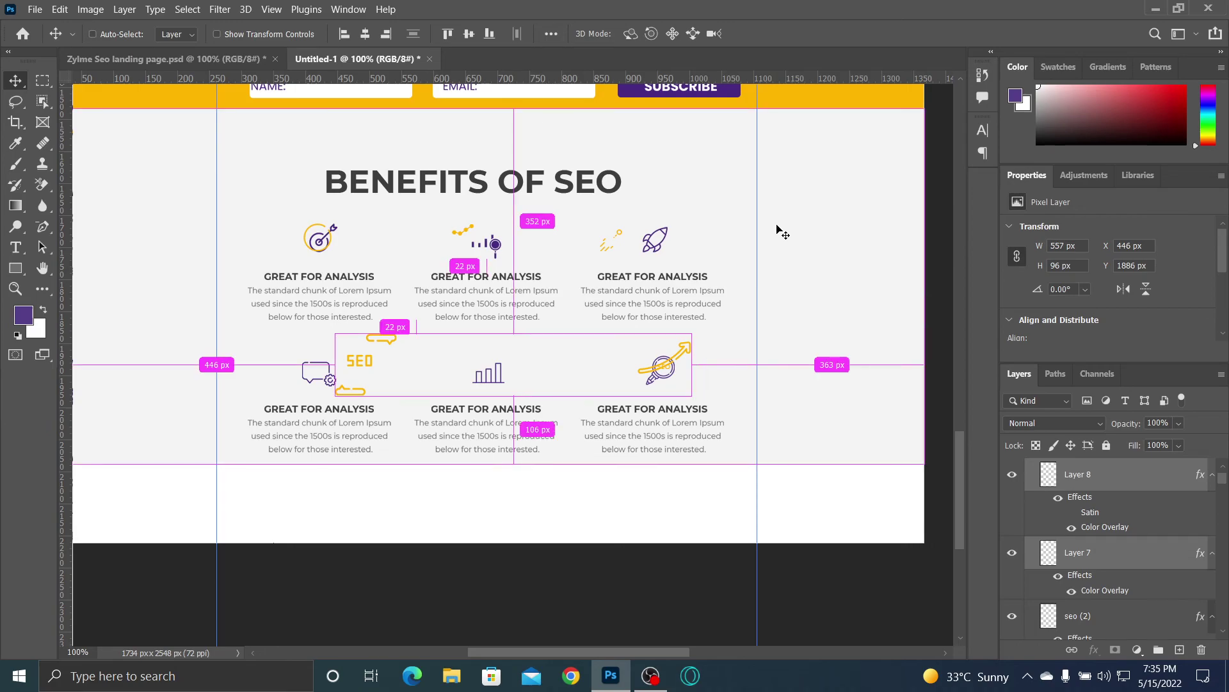
Step: Scale the two copied yellow layers together to 55.06%
key("ctrl+t")
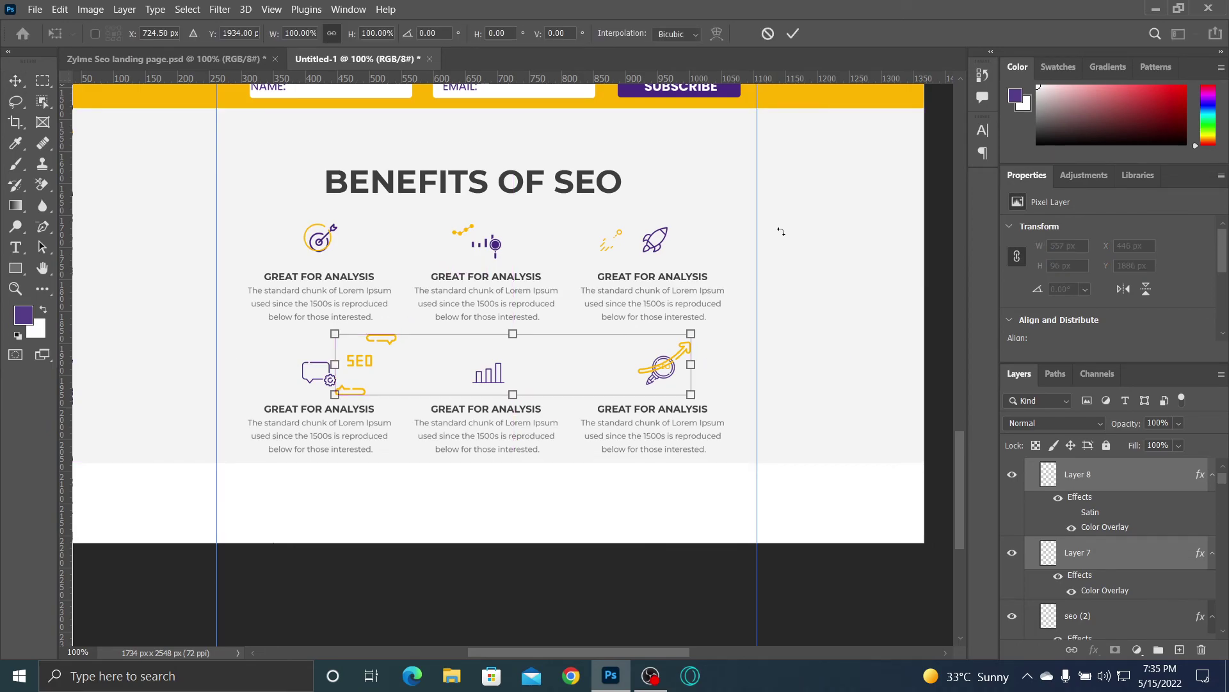
key("ctrl+minus")
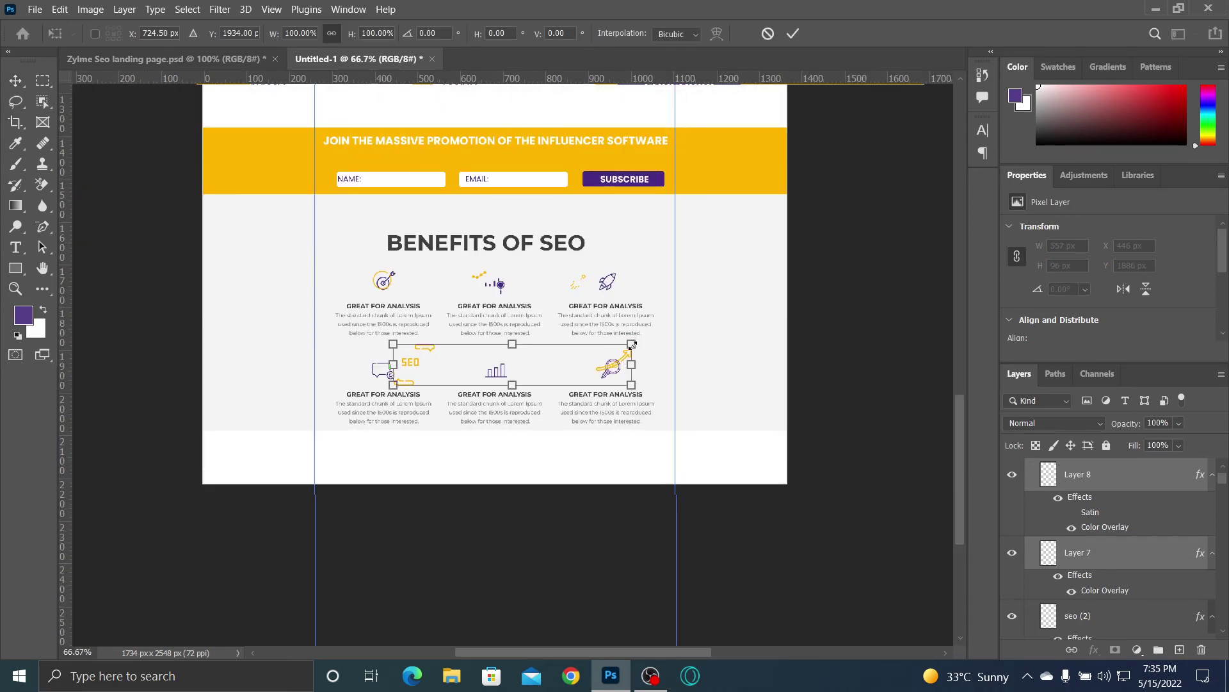
left_click_drag(631, 344, 509, 370)
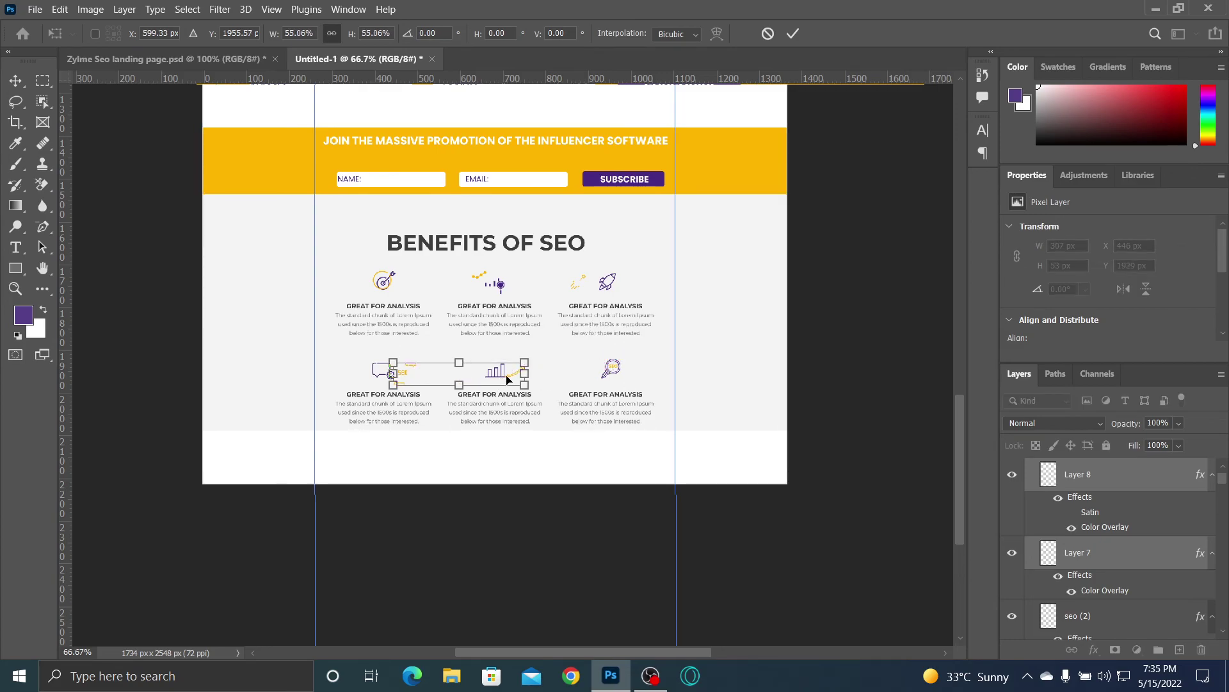
scroll(521, 379, "up", 2)
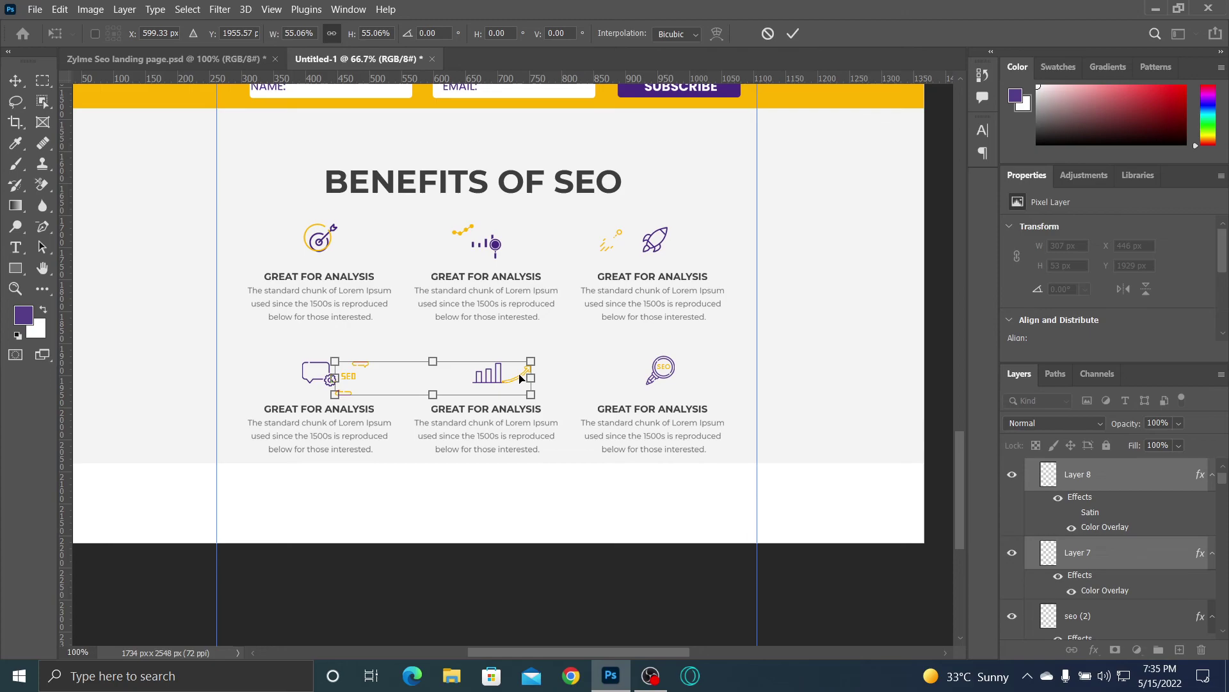
Step: Fit the yellow SEO details over the purple speech bubble icon at 55.03% scale and apply the transform
scroll(448, 445, "left", 2)
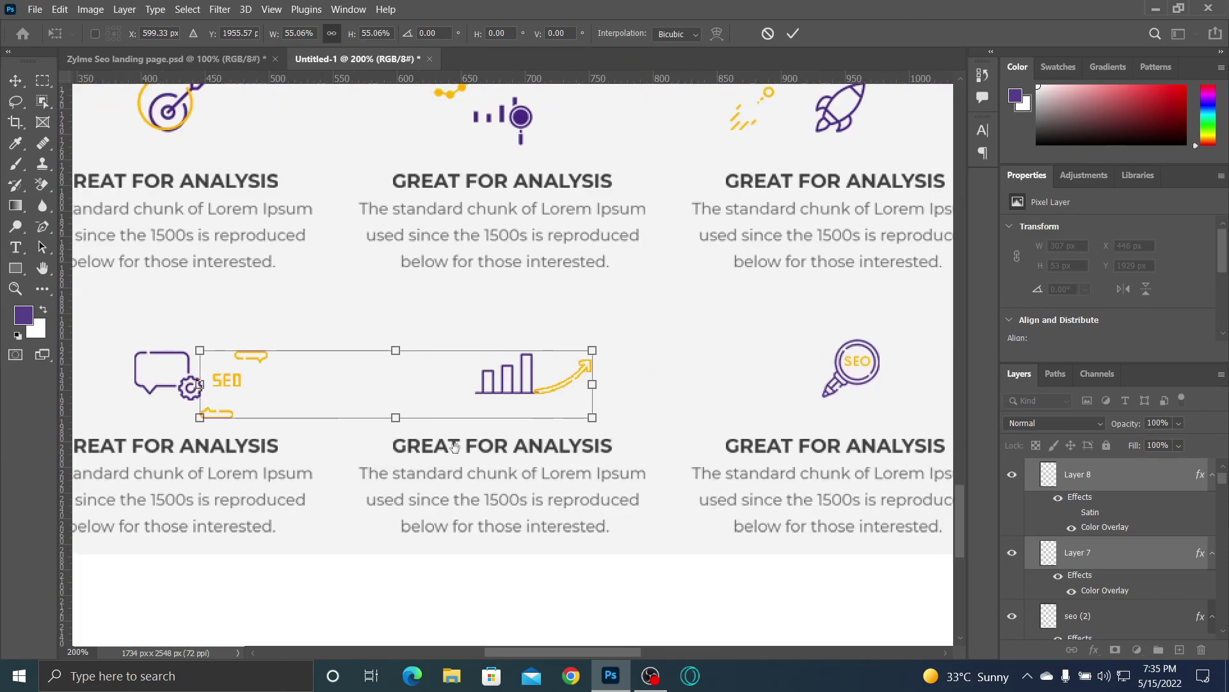
scroll(455, 449, "down", 1)
scroll(506, 442, "up", 1)
scroll(544, 432, "left", 2)
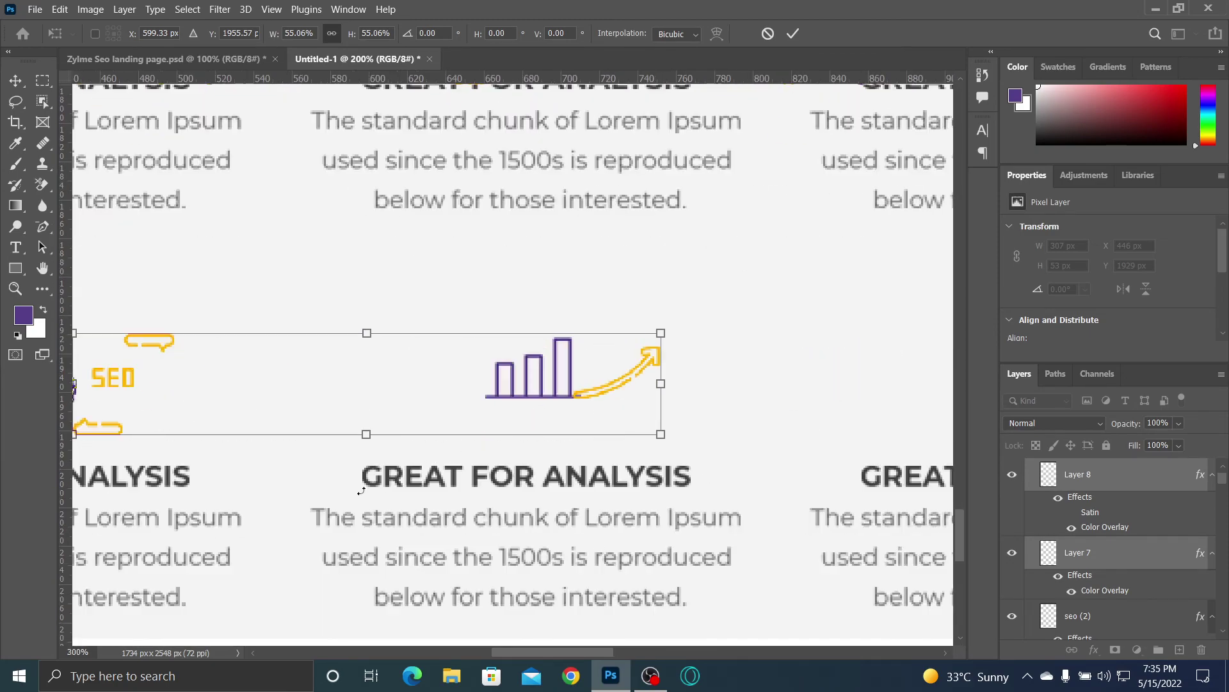
scroll(560, 429, "down", 2)
scroll(564, 428, "left", 5)
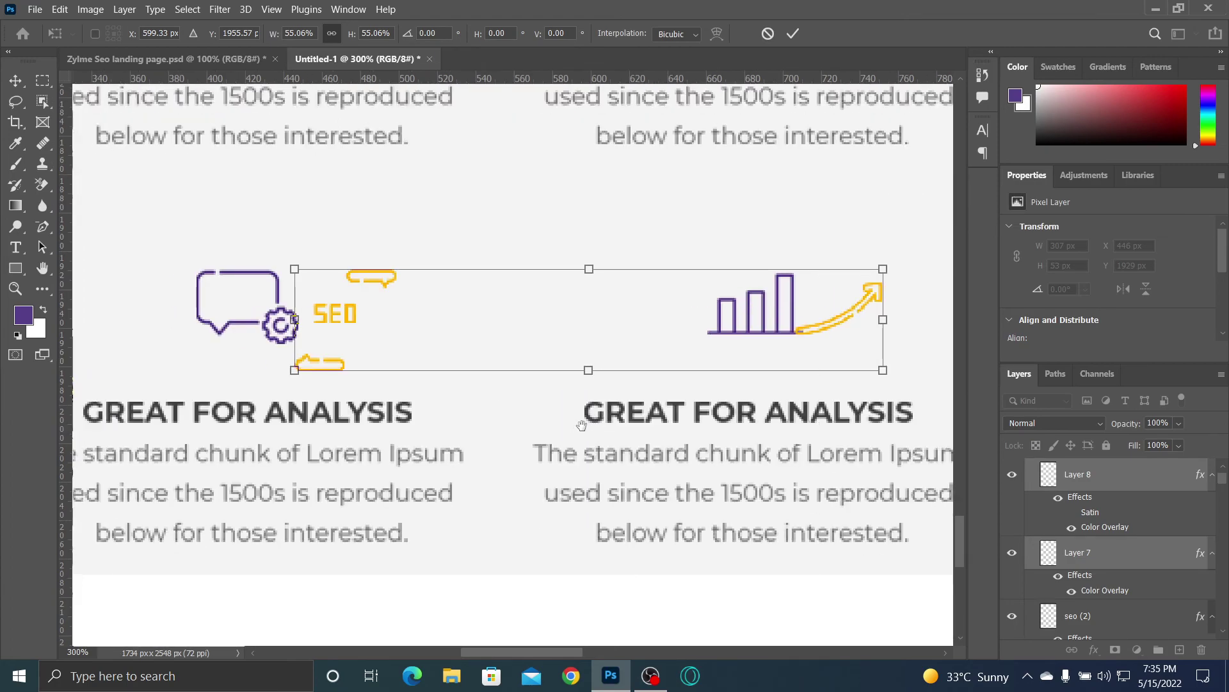
left_click_drag(609, 330, 543, 311)
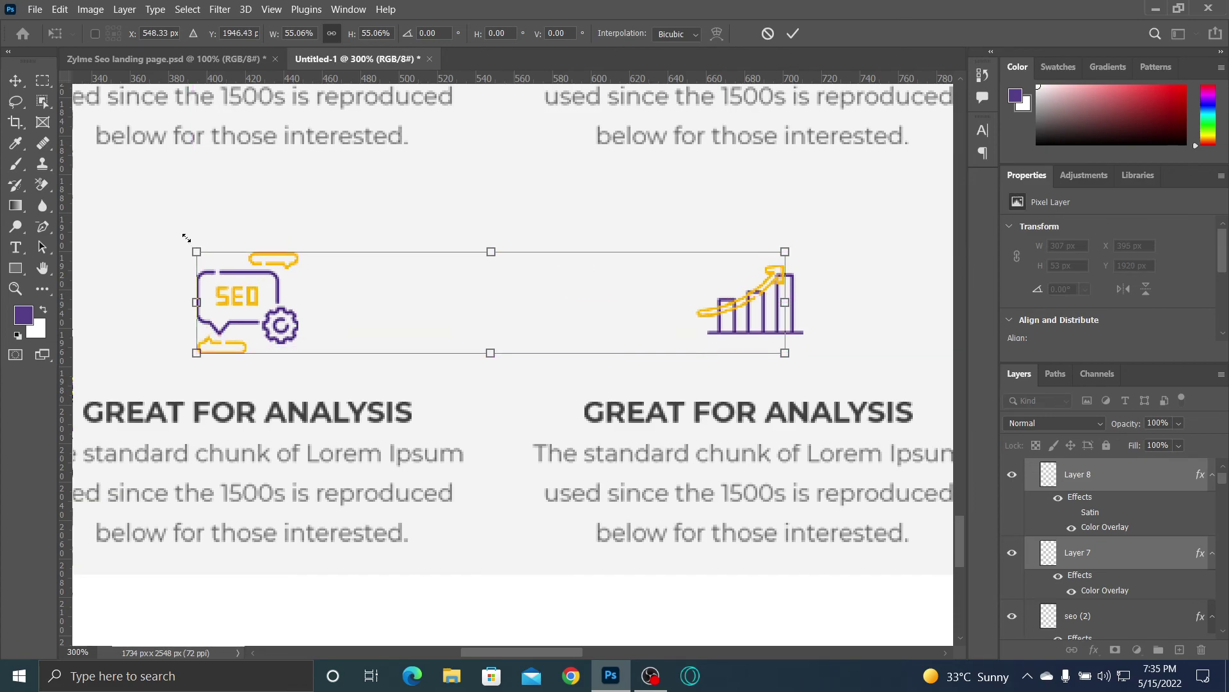
left_click_drag(187, 238, 197, 240)
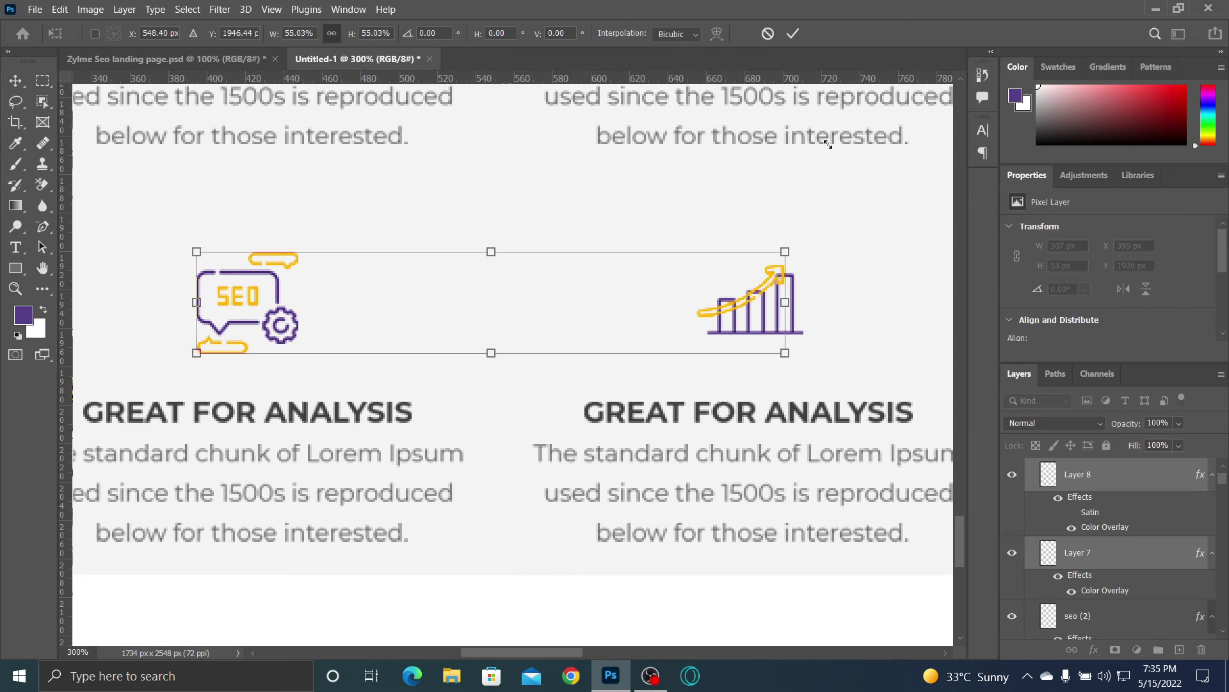
left_click(798, 36)
Step: Move the yellow arrow above the purple bar chart in Untitled-1's lower icon row and scale it to 71.43%
left_click_drag(776, 278, 780, 258)
key("ctrl+z")
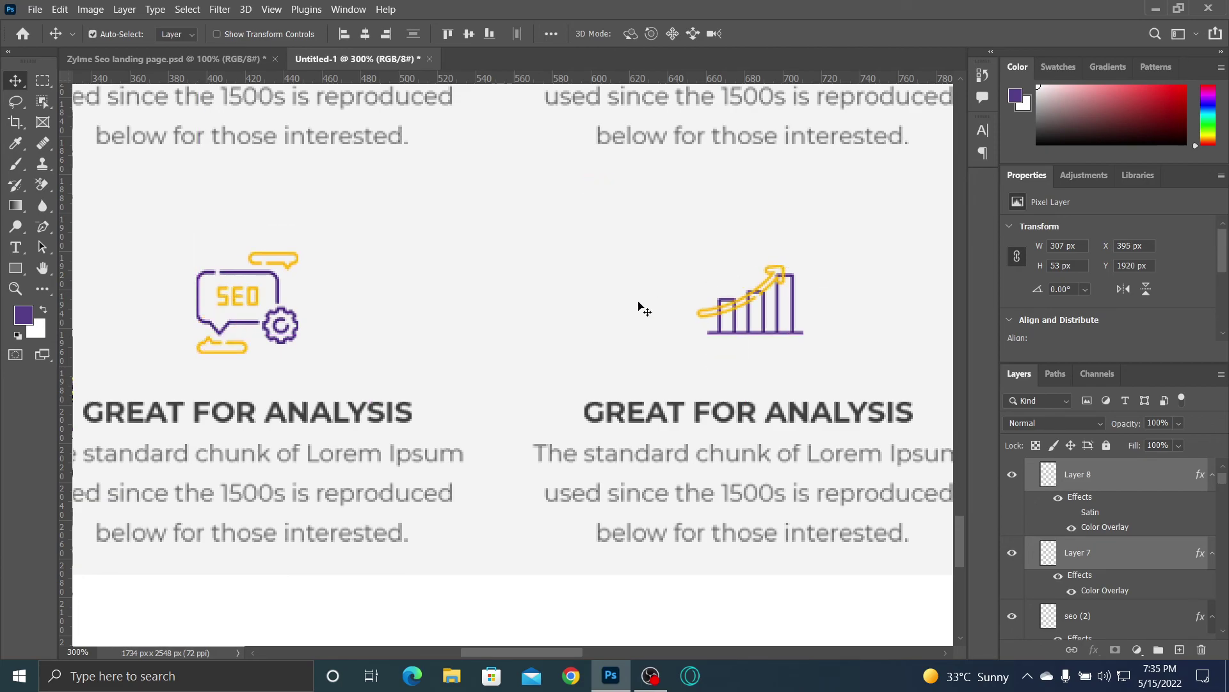
scroll(1124, 487, "down", 10)
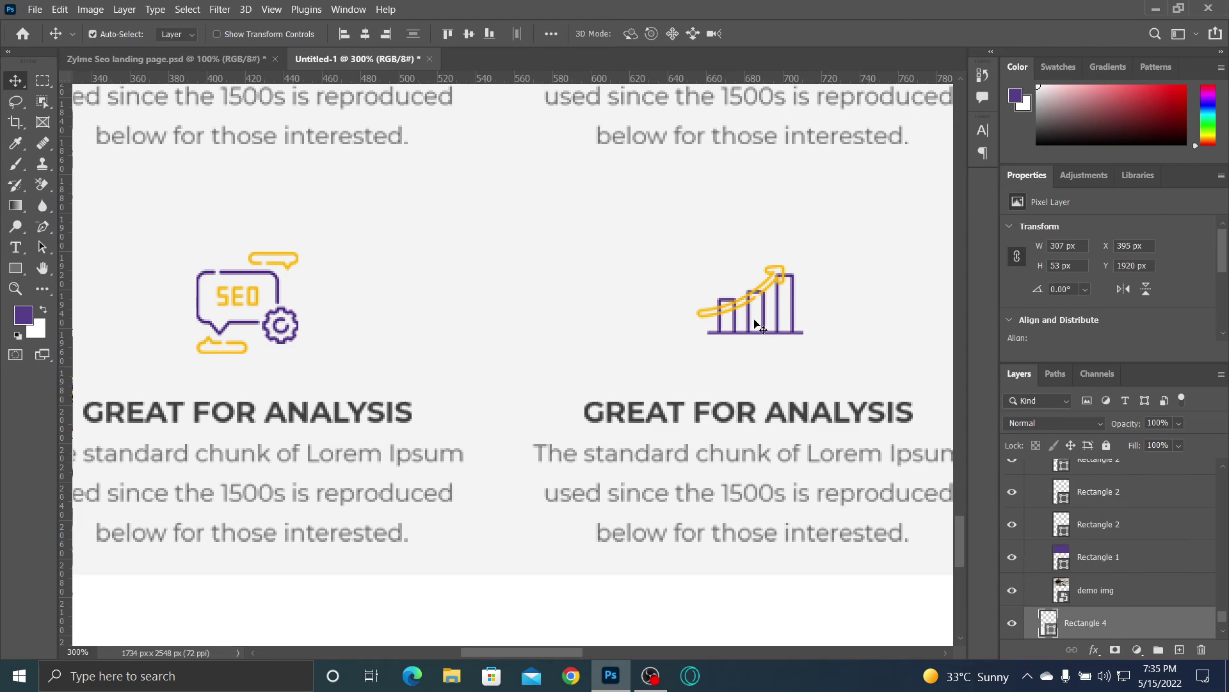
left_click(775, 271)
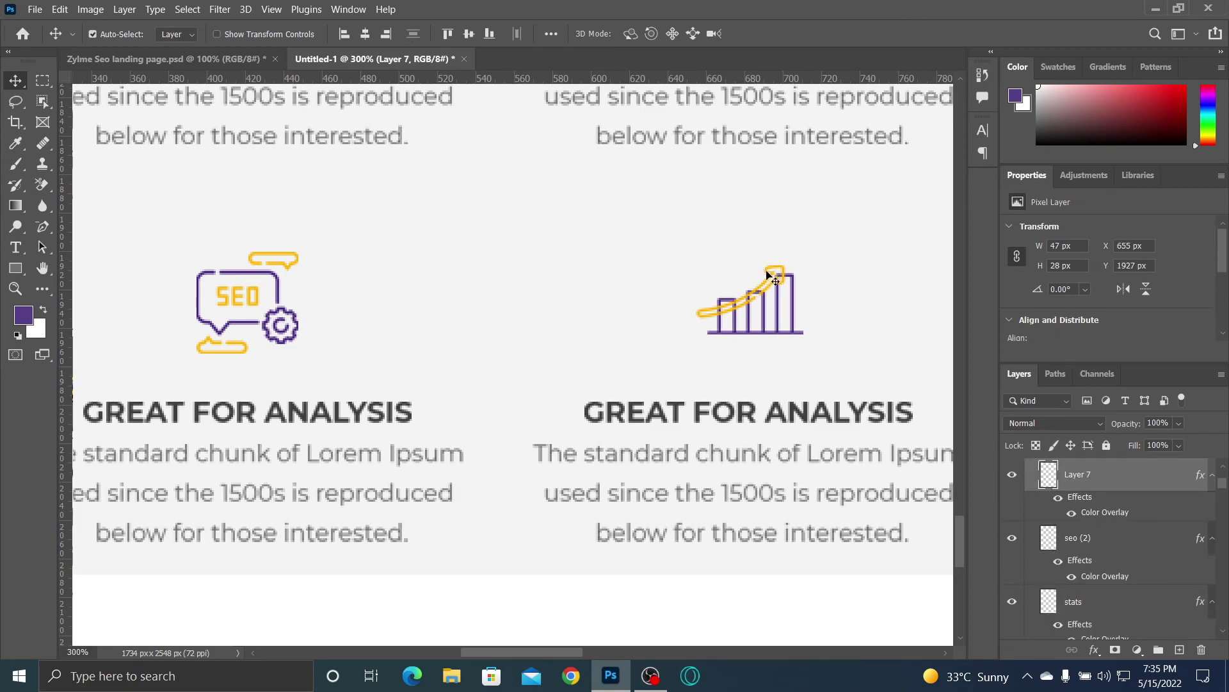
left_click_drag(775, 274, 776, 247)
key("ctrl+t")
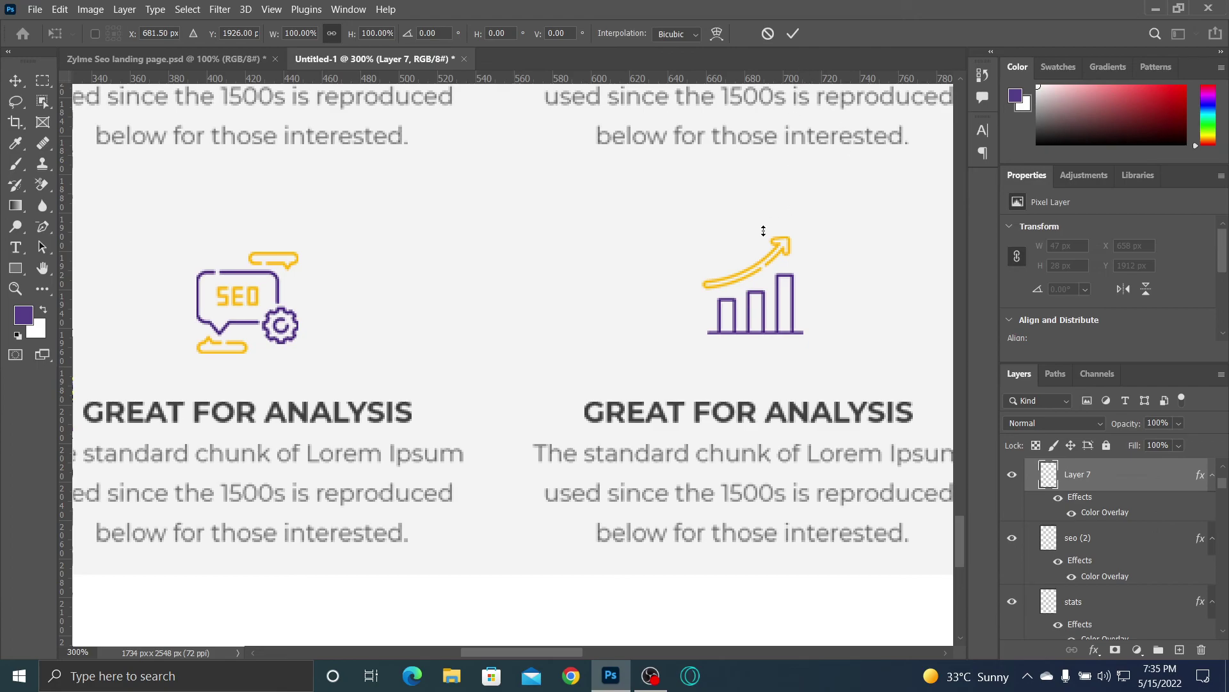
left_click_drag(770, 230, 763, 244)
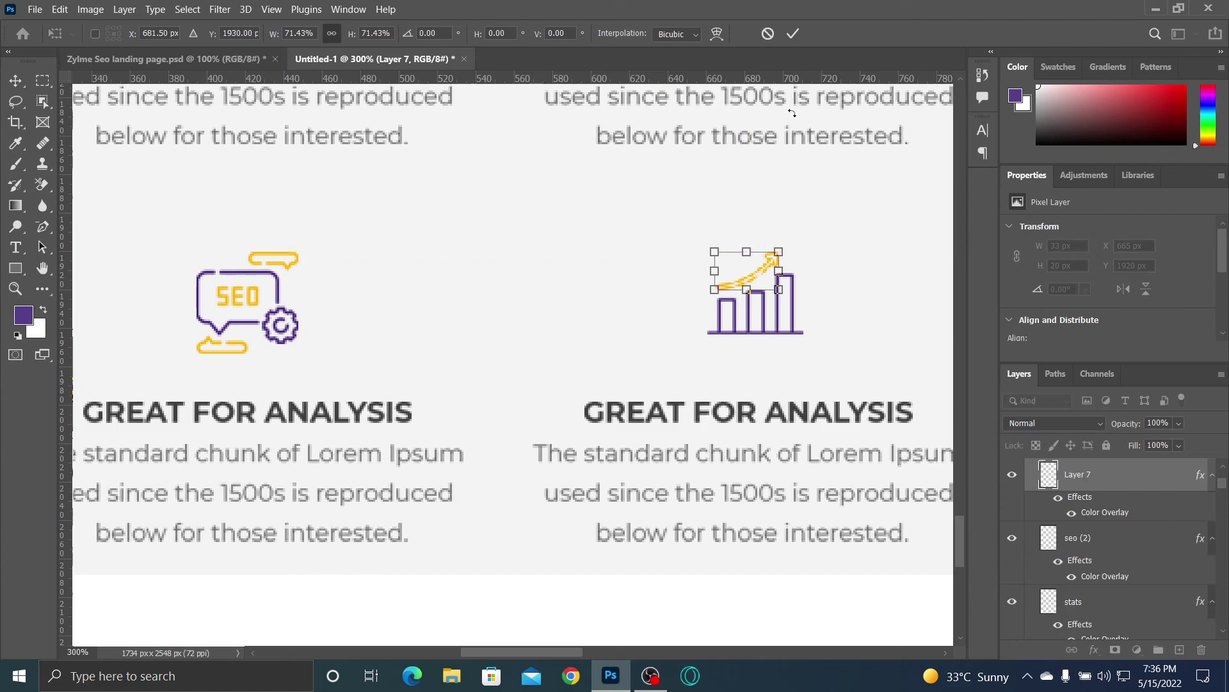
key("Return")
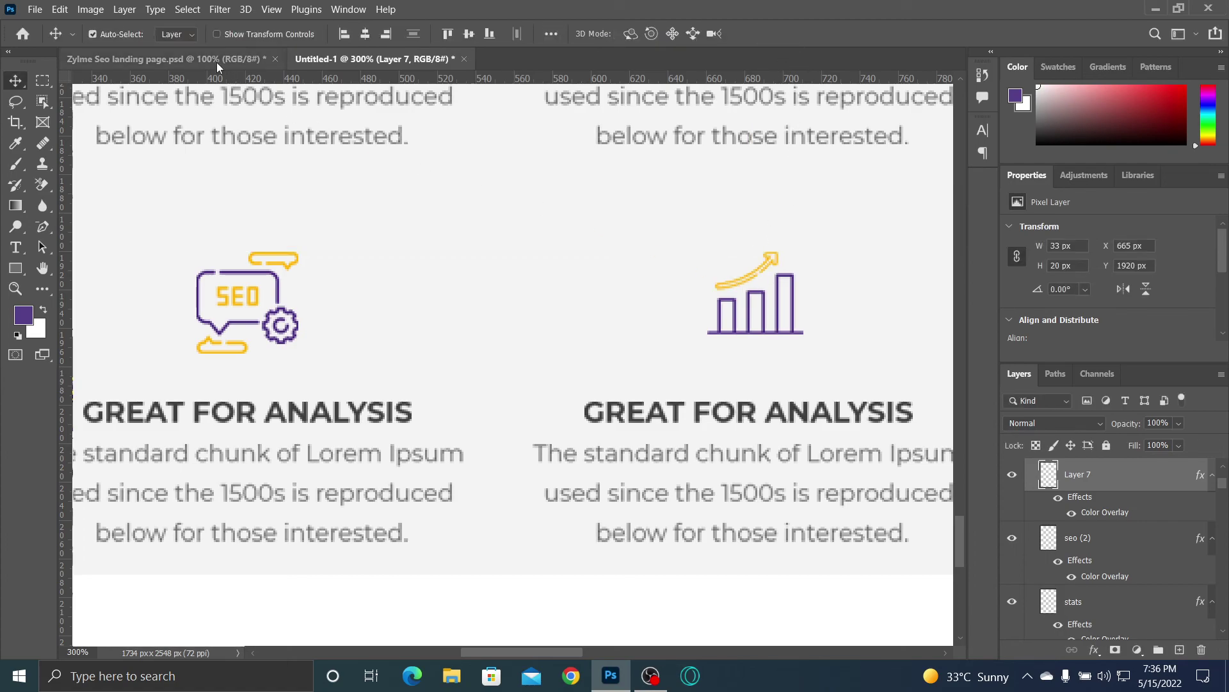
Step: Check the arrow in Zylme Seo landing page.psd, then enlarge Untitled-1's yellow arrow to about 41 by 25 px
left_click(133, 58)
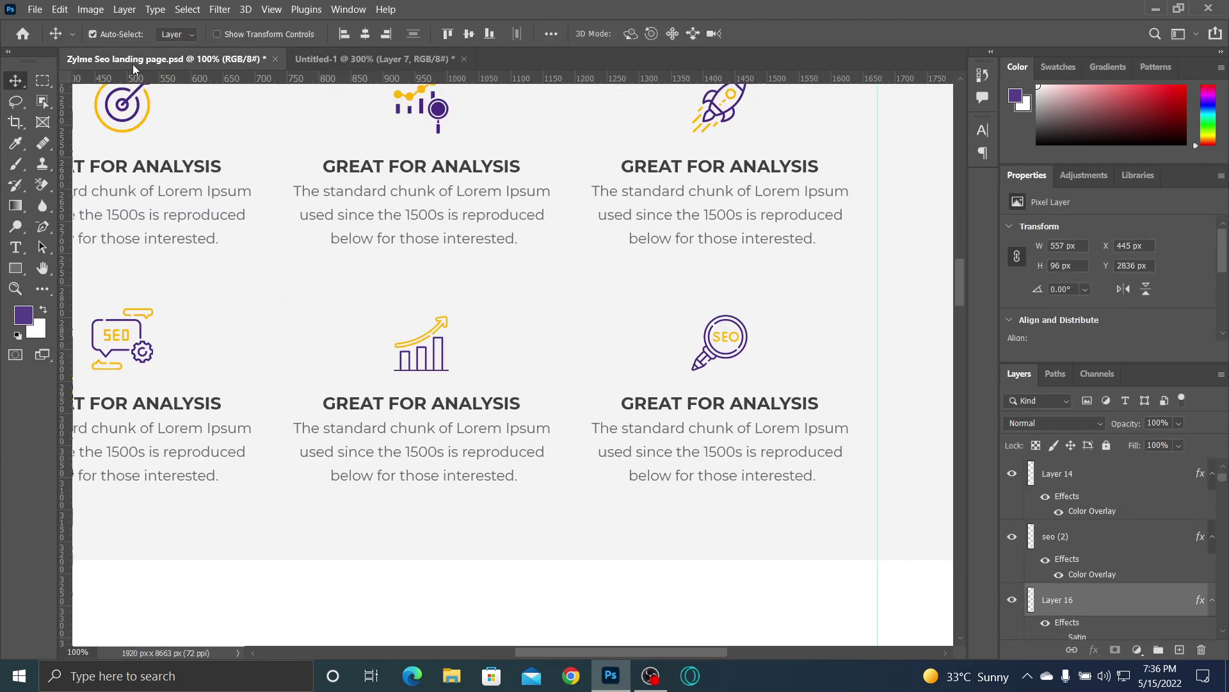
key("ctrl+minus")
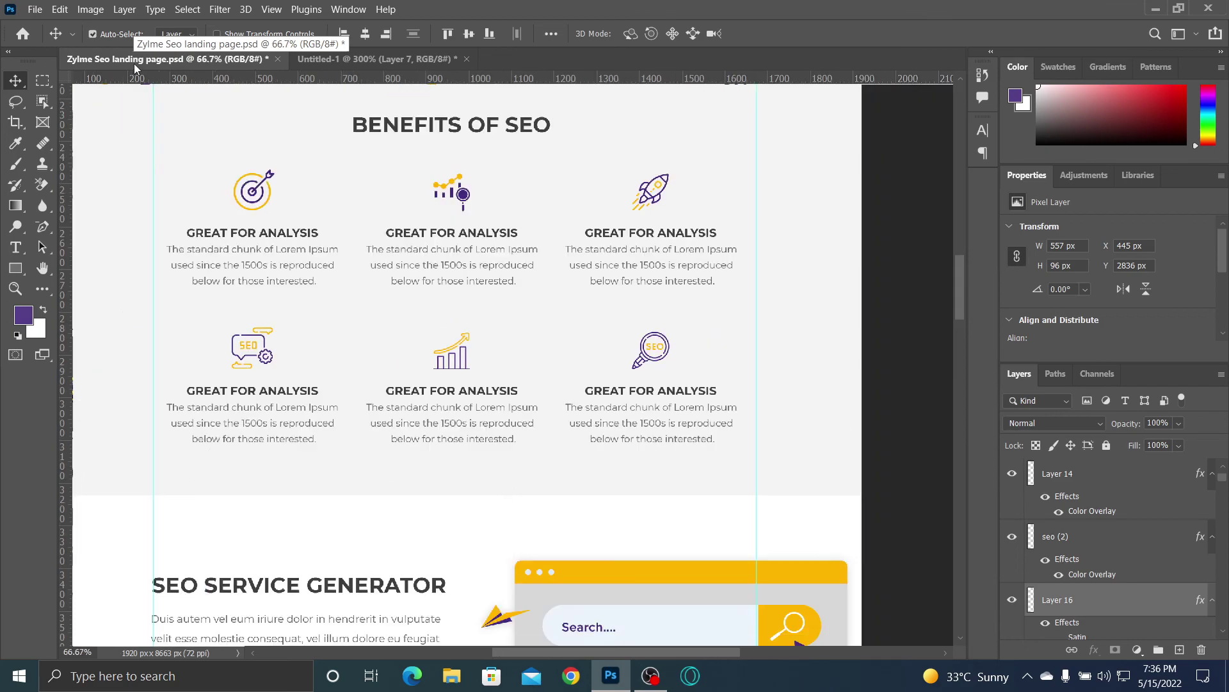
left_click(387, 59)
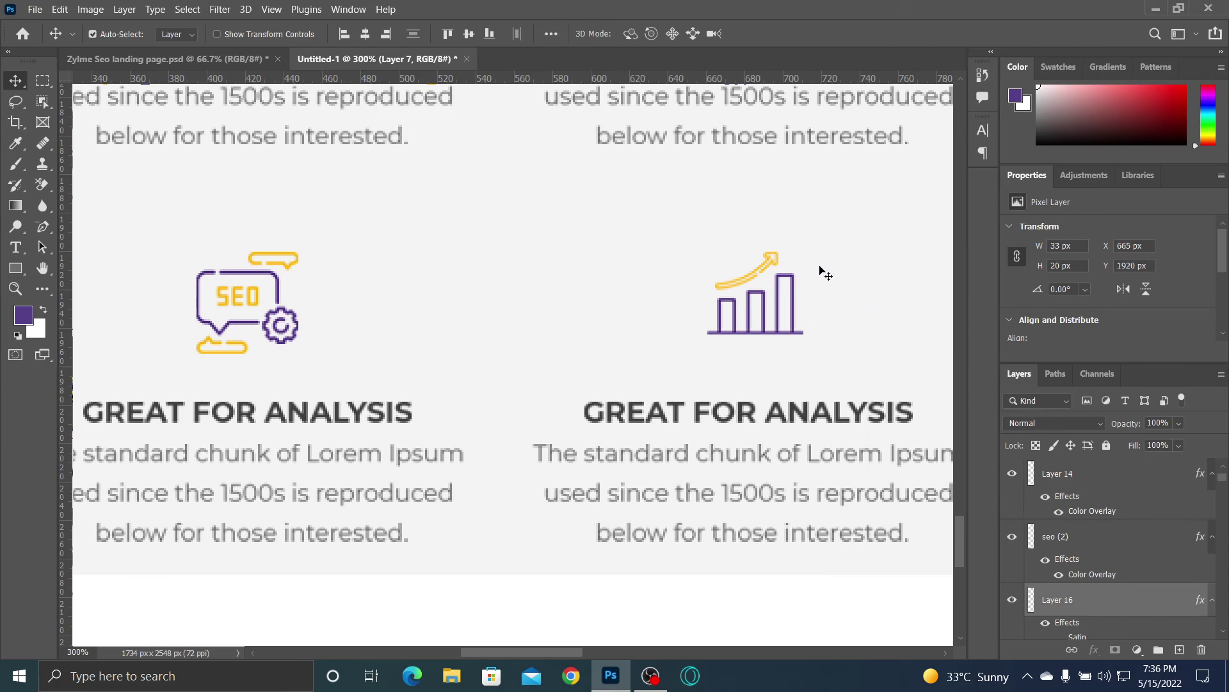
left_click(776, 265)
key("ctrl+t")
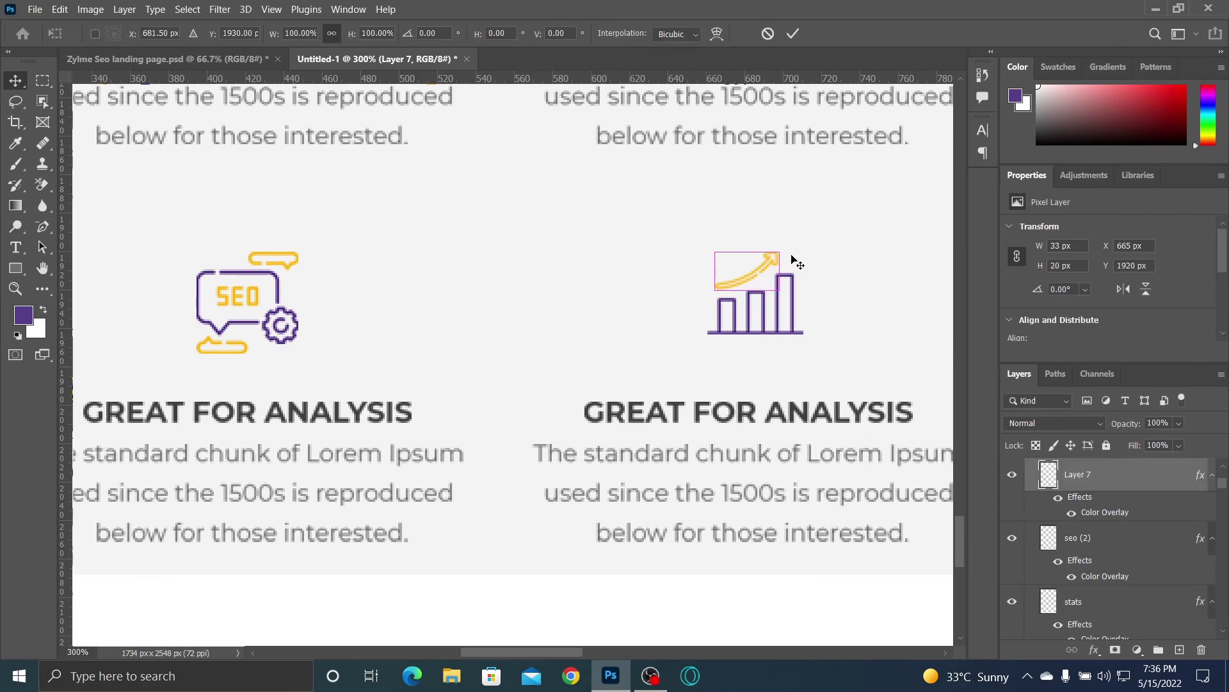
left_click_drag(790, 237, 794, 235)
left_click(794, 37)
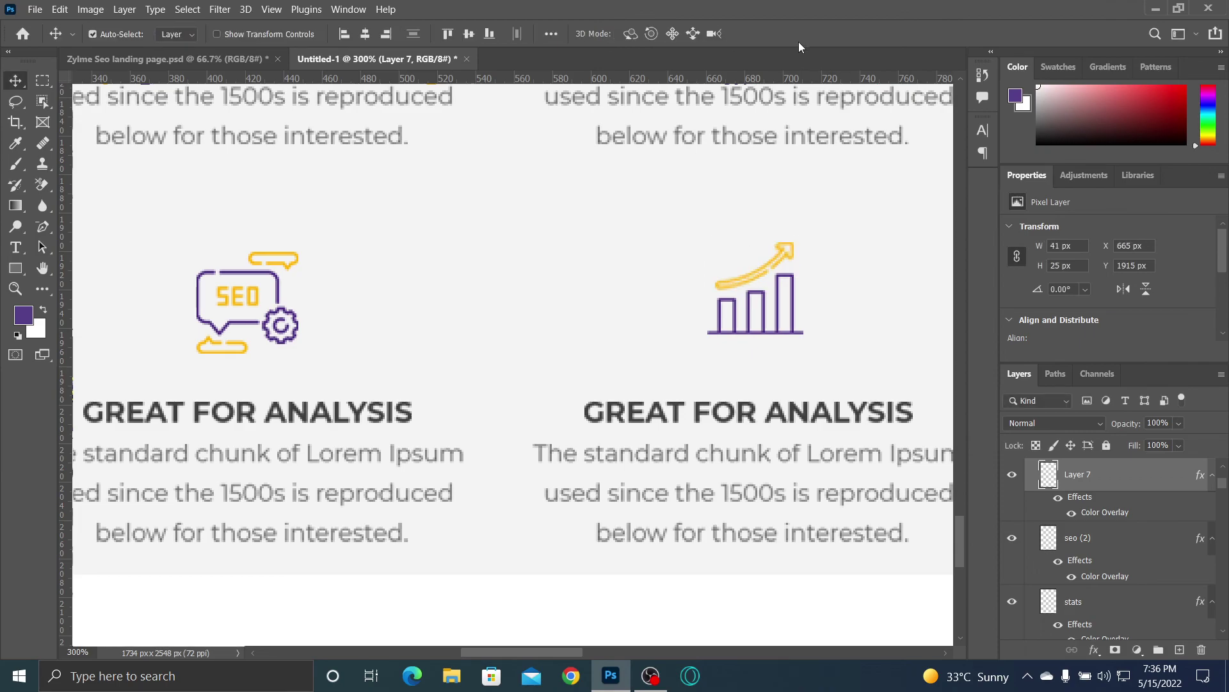
Step: Fit the purple target and its dart into the yellow ring of the first upper-row Benefits icon
key("ctrl+minus")
key("ctrl+minus")
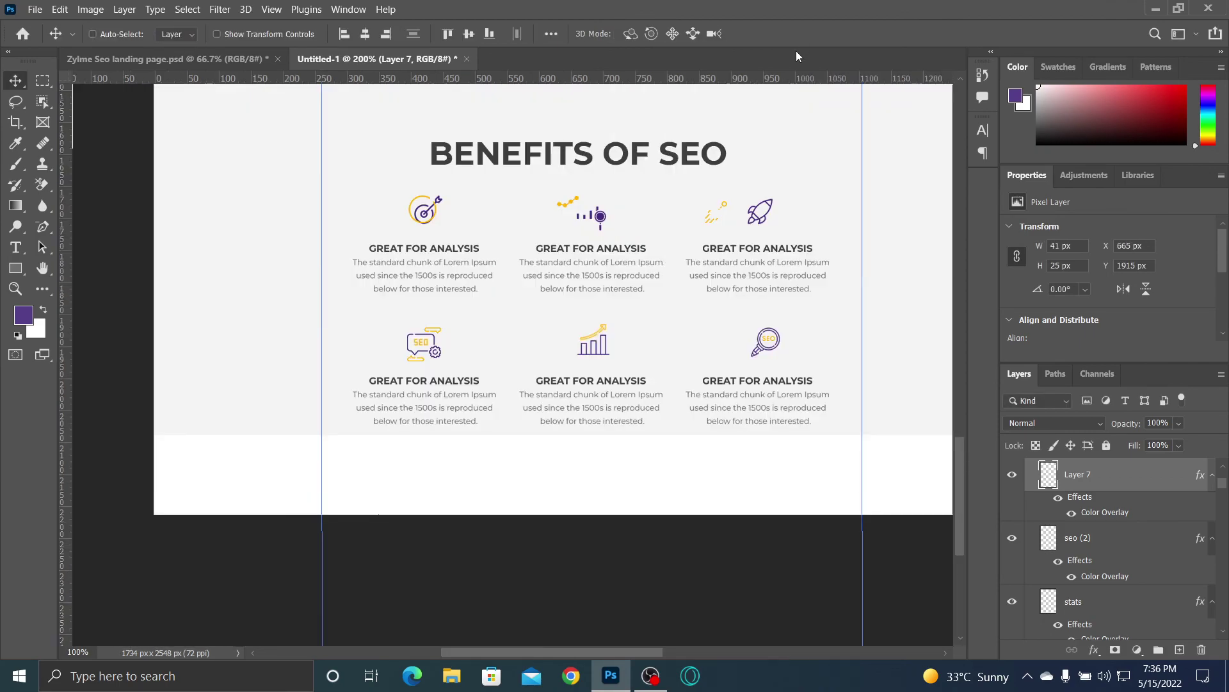
key("ctrl")
key("ctrl+plus")
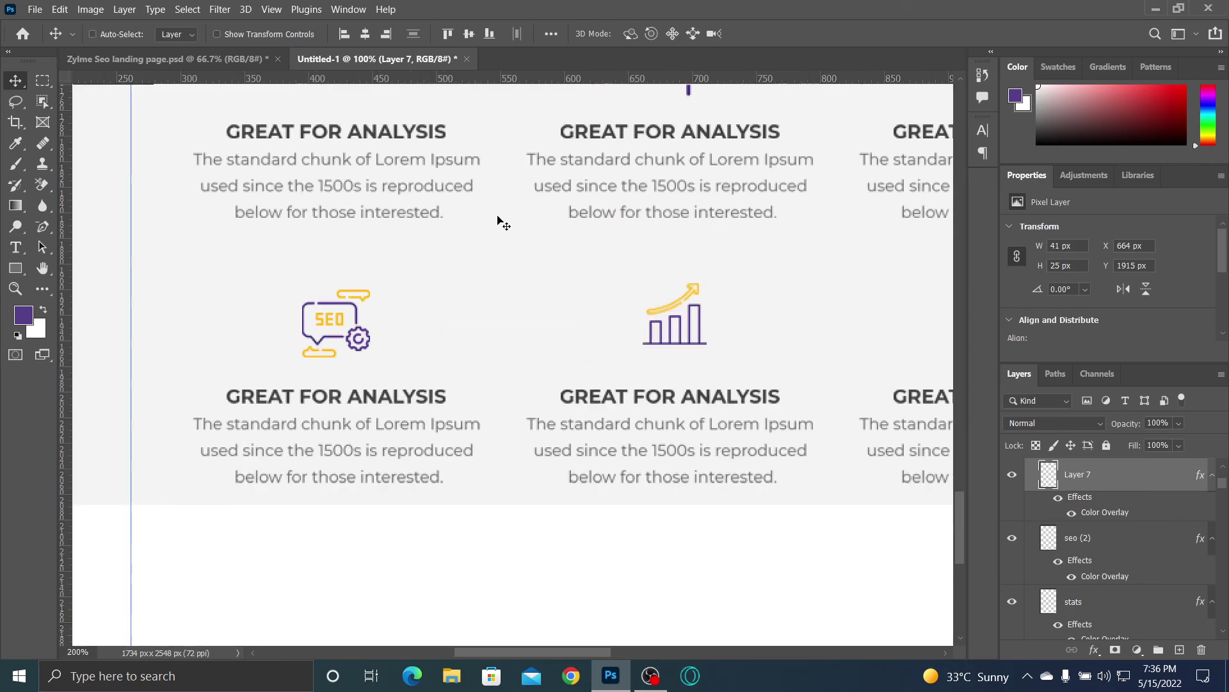
left_click_drag(414, 196, 407, 415)
left_click_drag(370, 289, 377, 295)
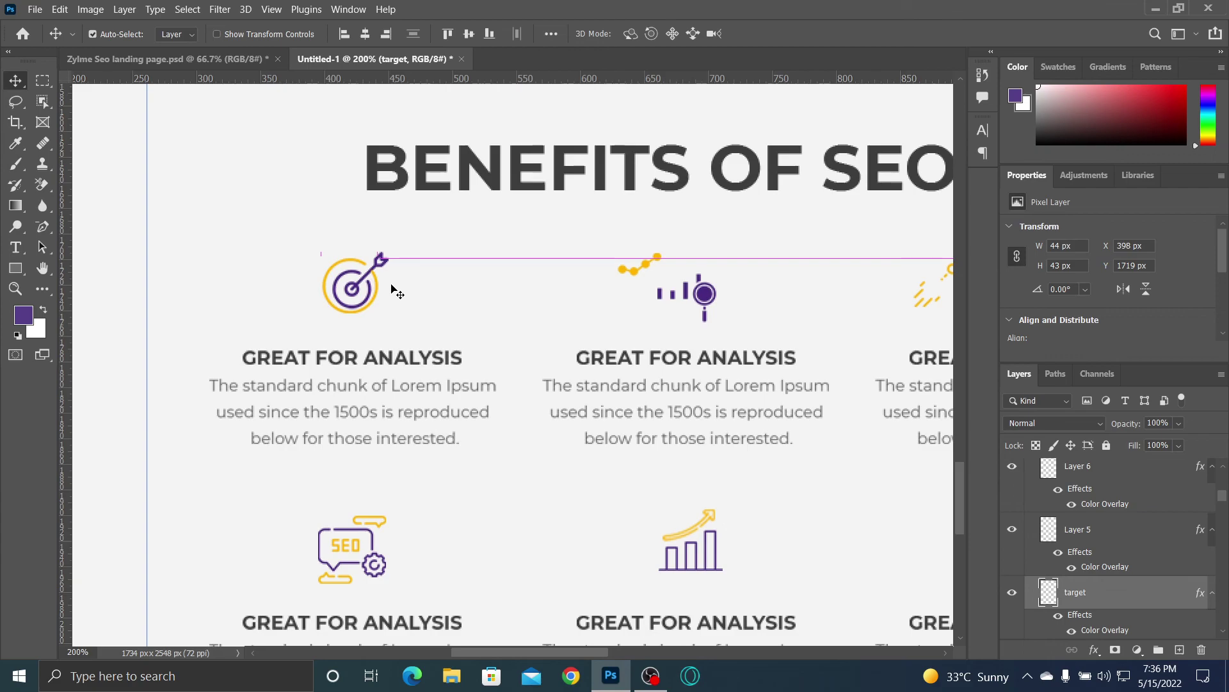
key("Right")
key("Down")
Step: Place the yellow dotted trend line above the purple bars of the middle upper-row icon
left_click(635, 275)
left_click_drag(636, 274, 674, 285)
key("Down")
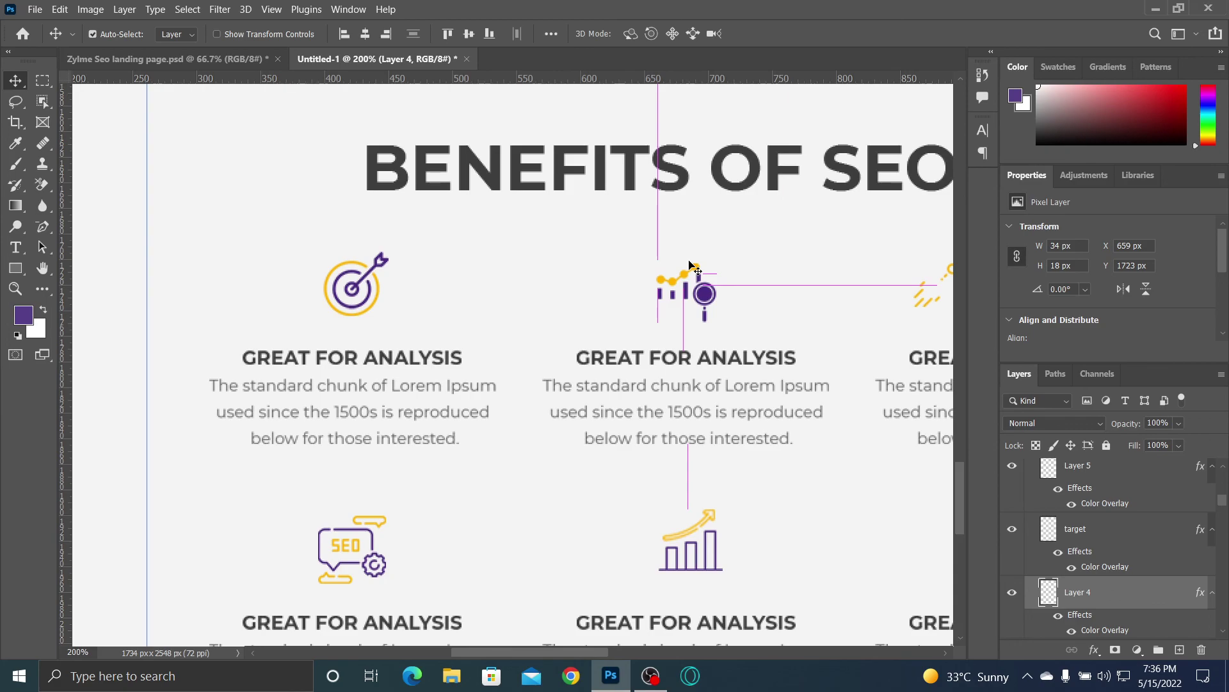
left_click(696, 251)
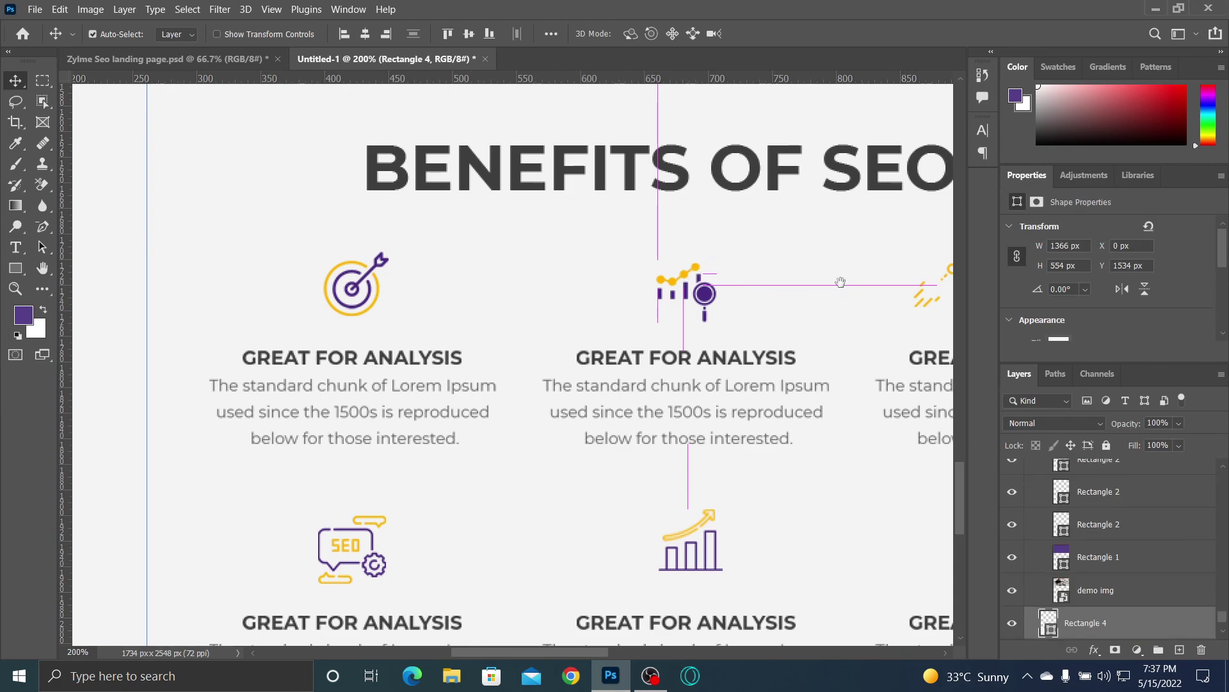
Step: Move the yellow flame and window details onto the purple rocket icon and fine-tune their alignment
left_click_drag(840, 281, 604, 262)
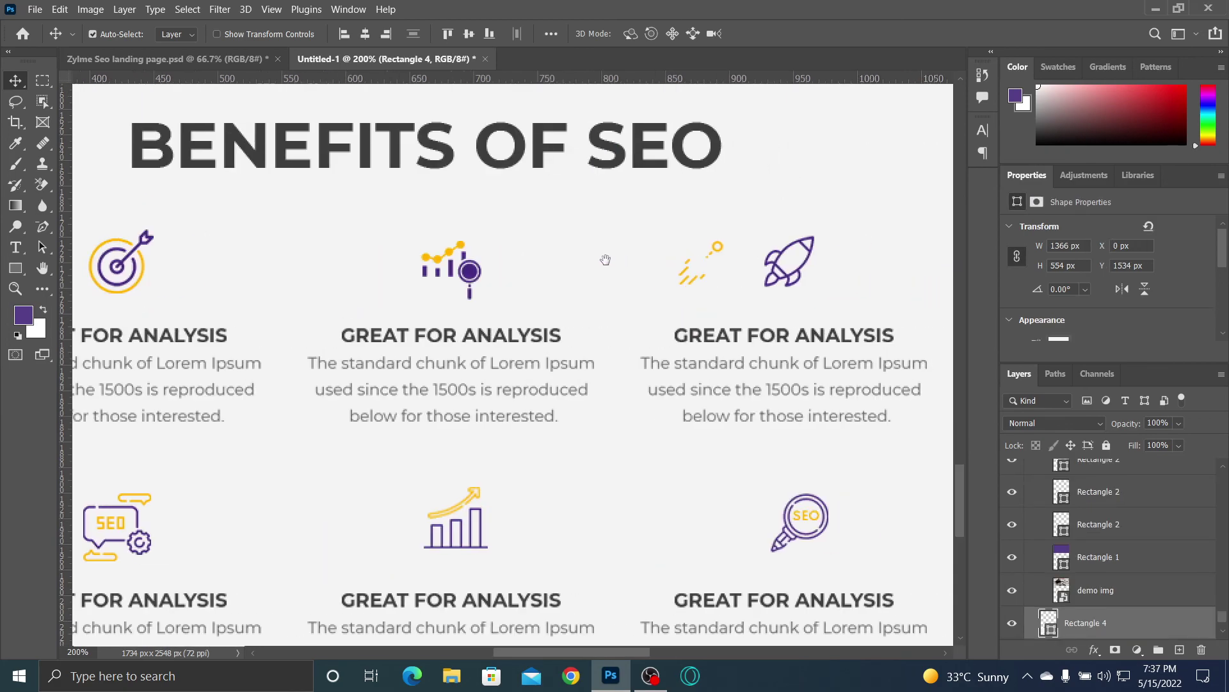
left_click_drag(729, 255, 794, 265)
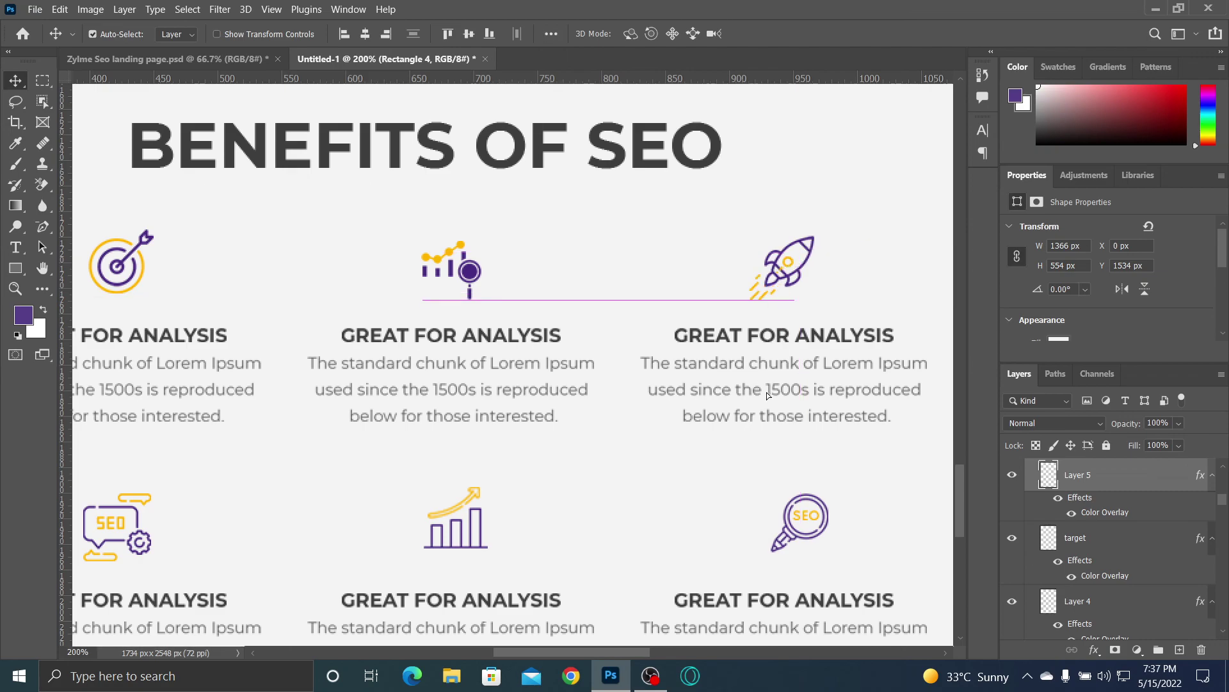
left_click(238, 59)
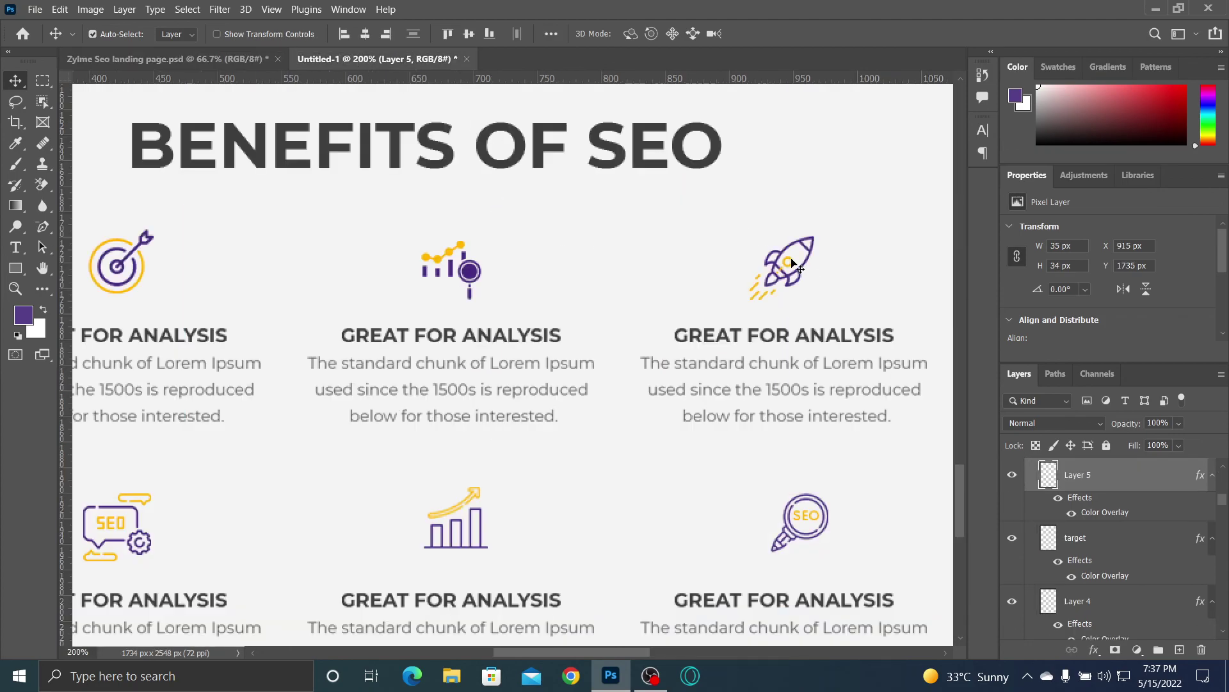
left_click_drag(792, 263, 794, 259)
key("Right")
key("Right")
key("Right")
key("Up")
key("Up")
key("Up")
key("Right")
key("Up")
left_click(715, 202)
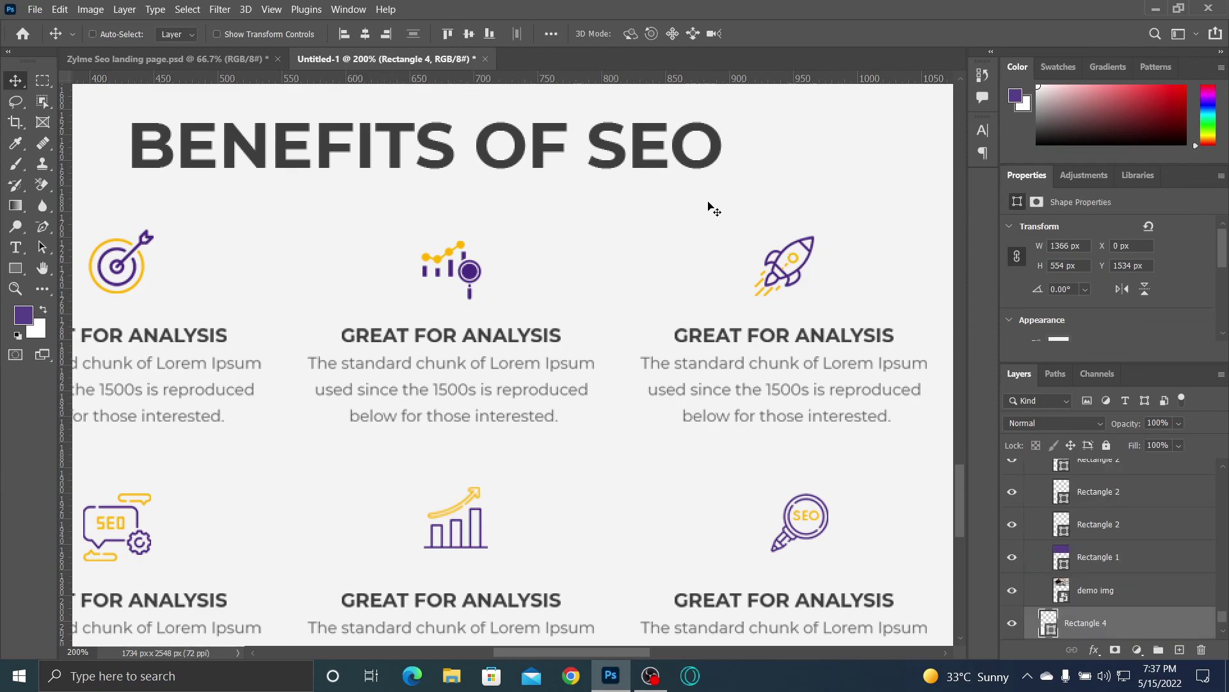
Step: Review the Benefits of SEO section in Untitled-1 and examine the sections below it in Zylme Seo landing page.psd
key("ctrl+minus")
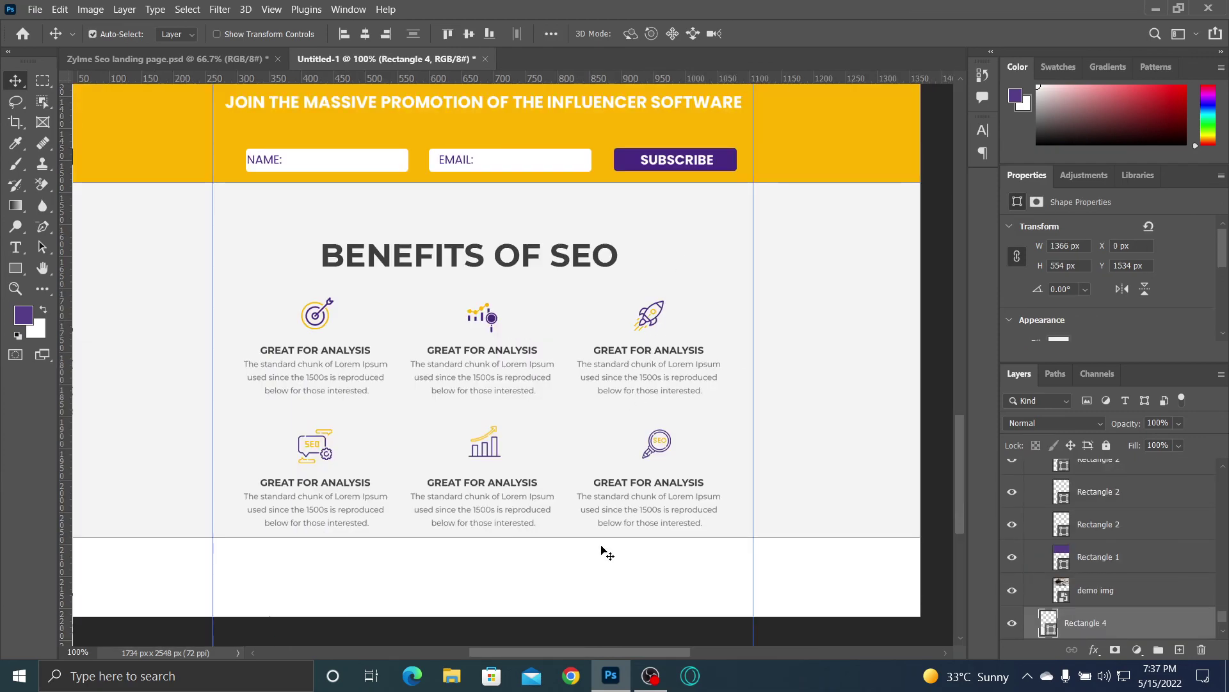
left_click_drag(582, 582, 600, 494)
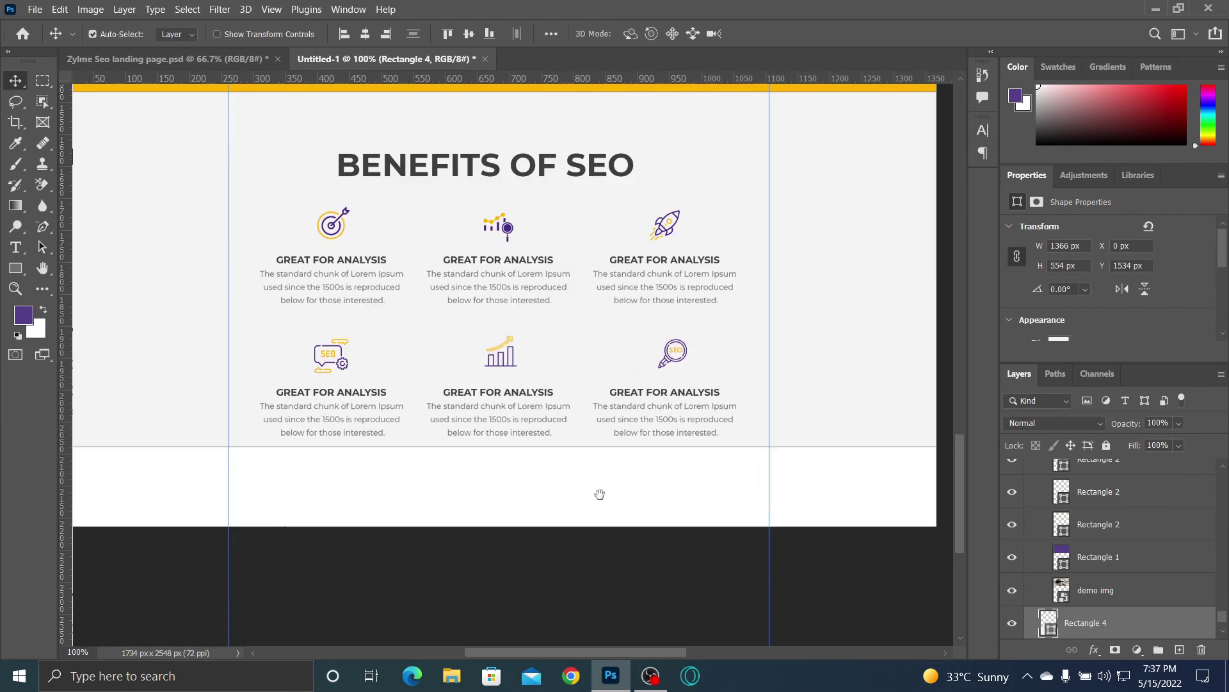
key("ctrl+minus")
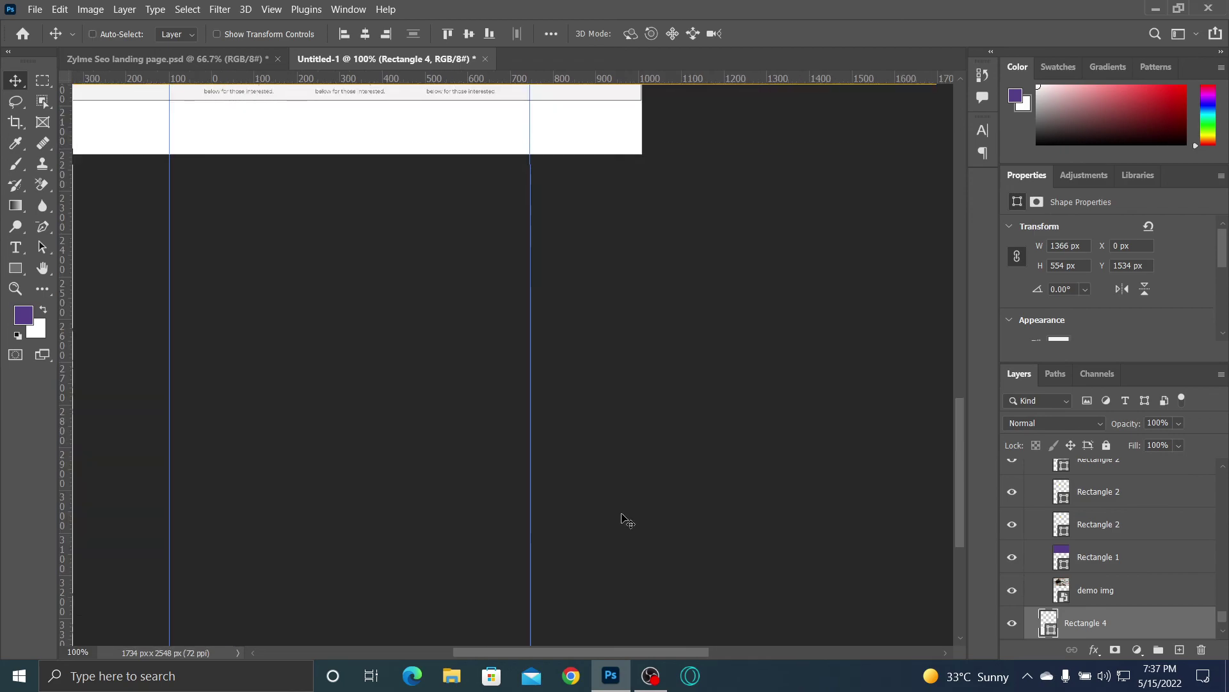
key("ctrl+minus")
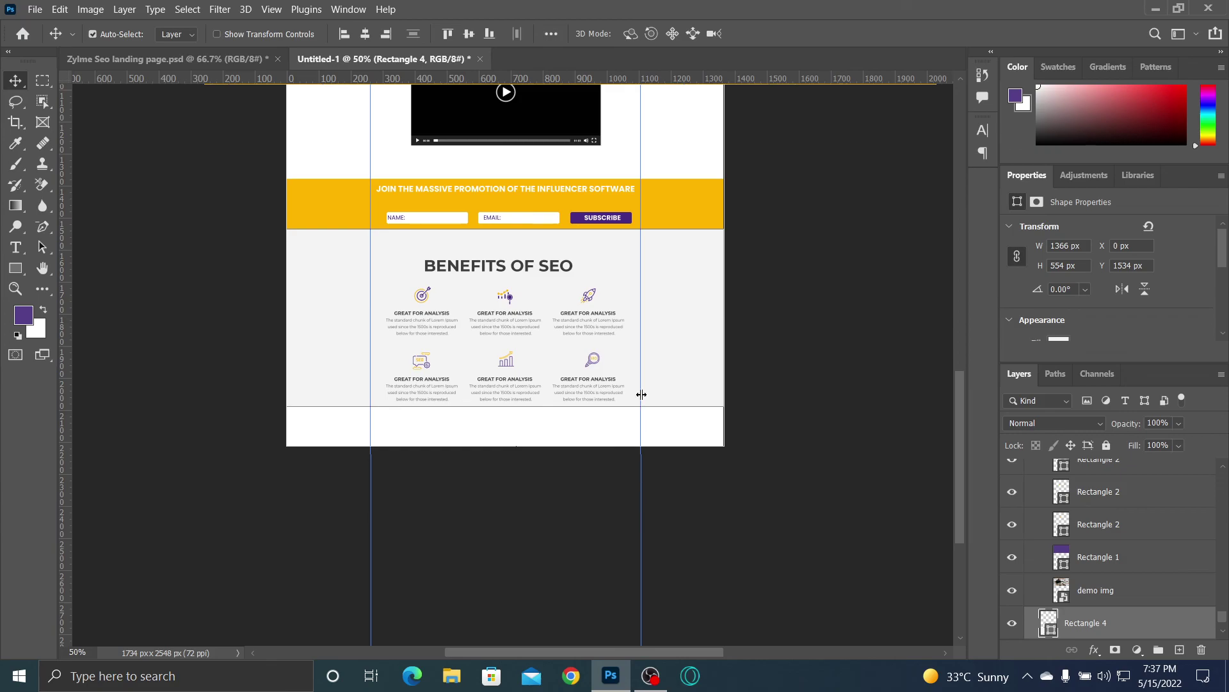
left_click_drag(650, 334, 635, 435)
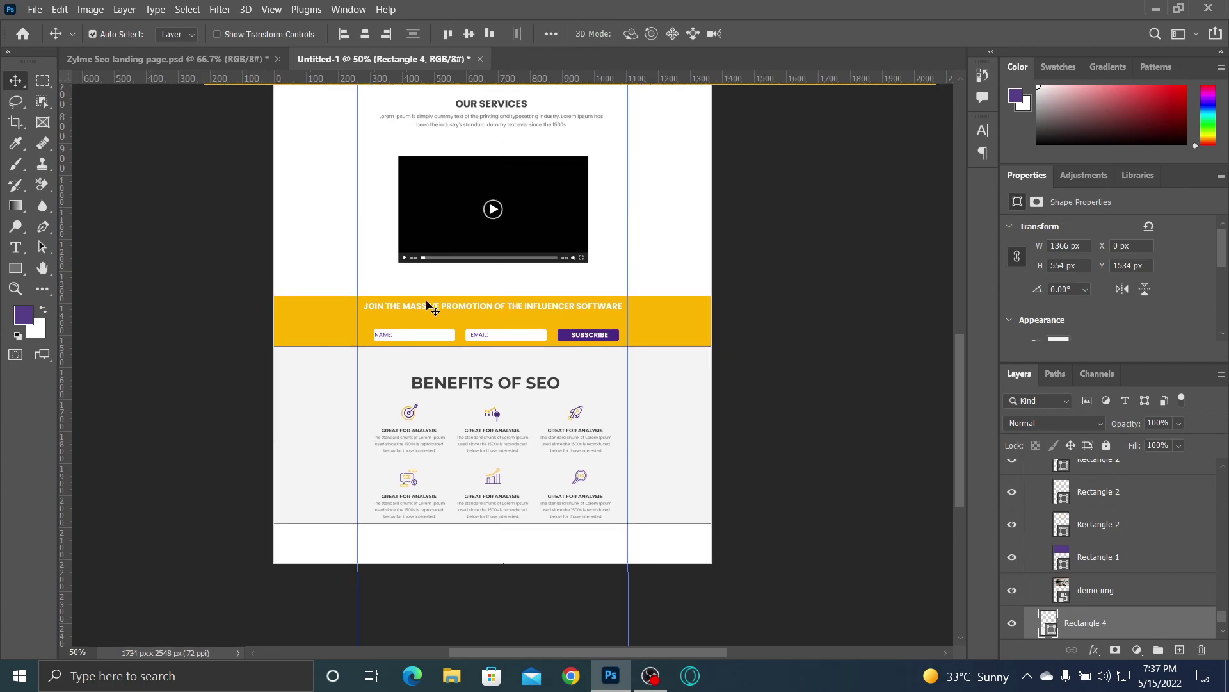
left_click(192, 56)
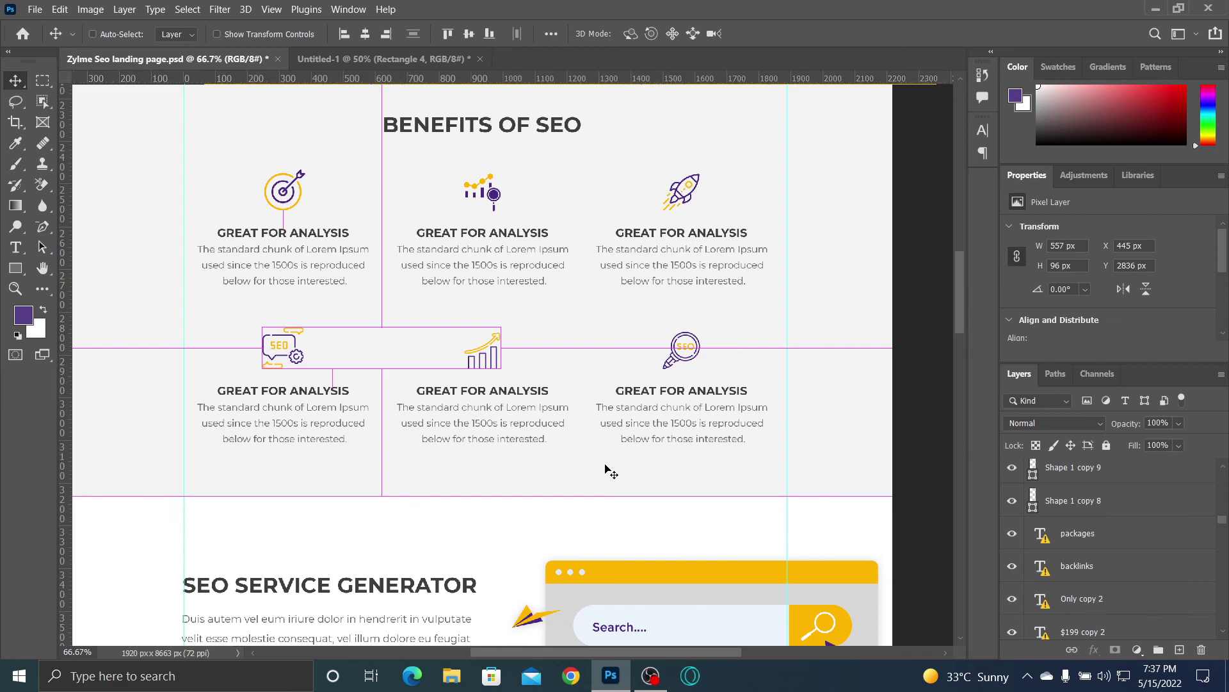
key("ctrl+minus")
key("ctrl+minus")
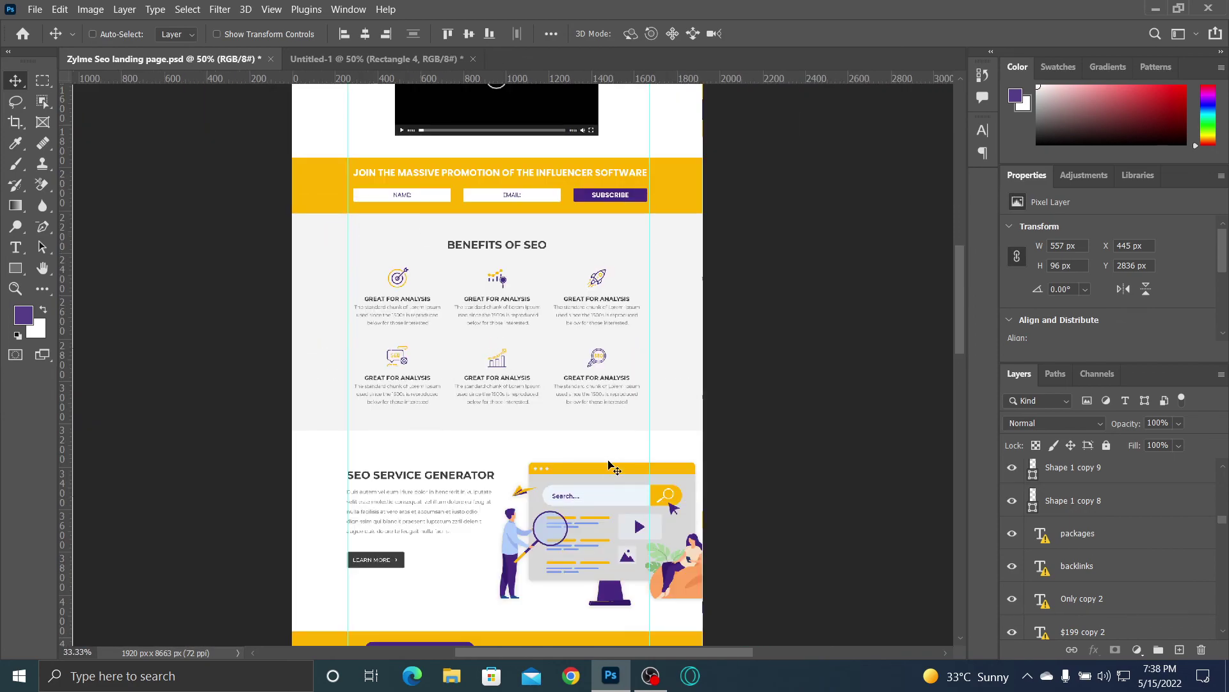
left_click_drag(660, 541, 670, 237)
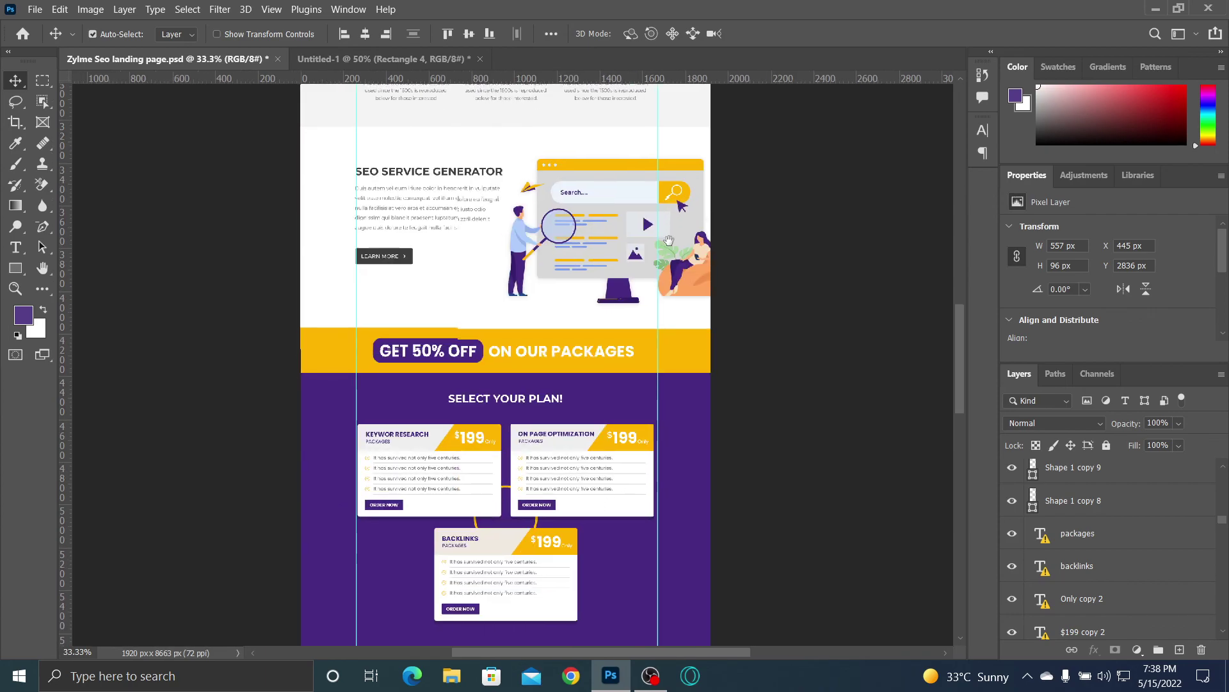
left_click_drag(677, 444, 659, 230)
left_click_drag(651, 307, 663, 524)
scroll(608, 435, "up", 8)
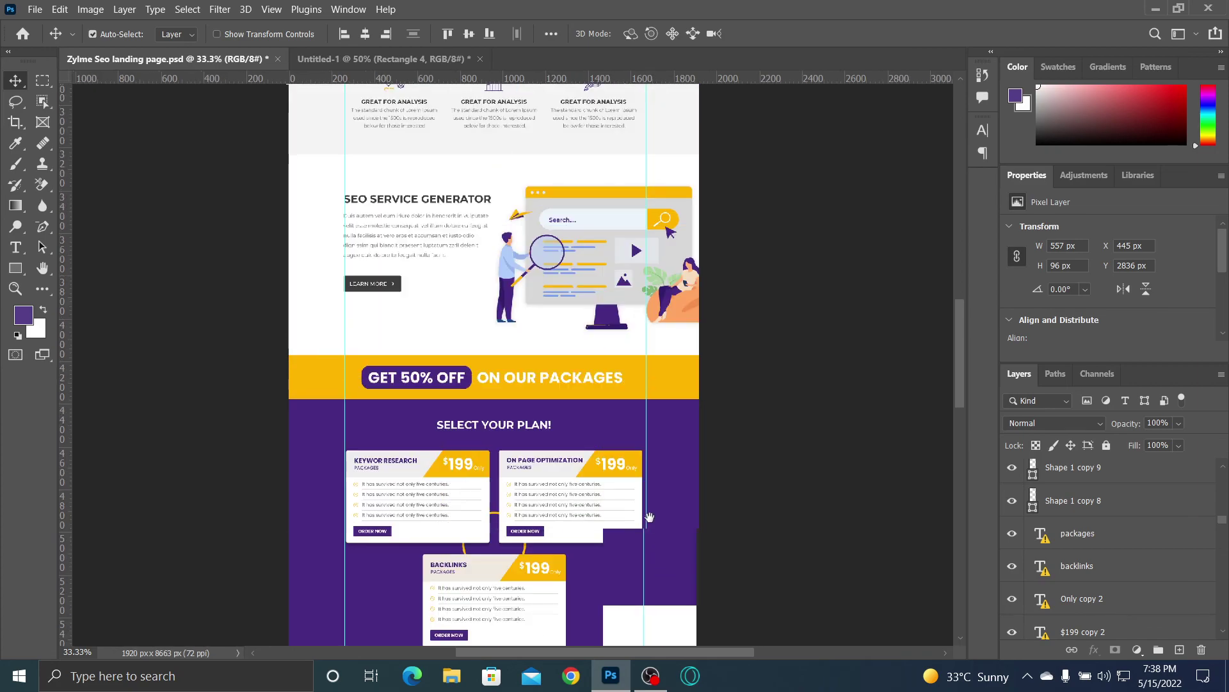
left_click_drag(557, 350, 566, 301)
Step: Save Untitled-1 in the Figma course folder as the Photoshop file "project 2 class PS" with Maximize Compatibility on
left_click(359, 60)
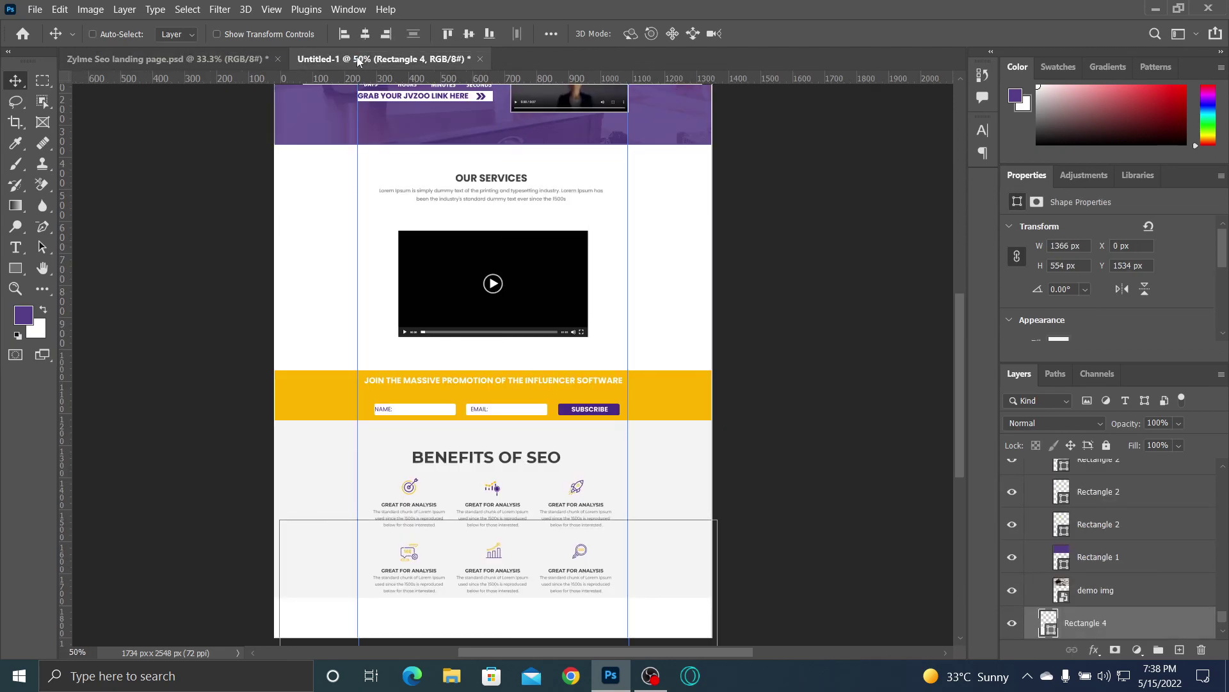
key("ctrl+s")
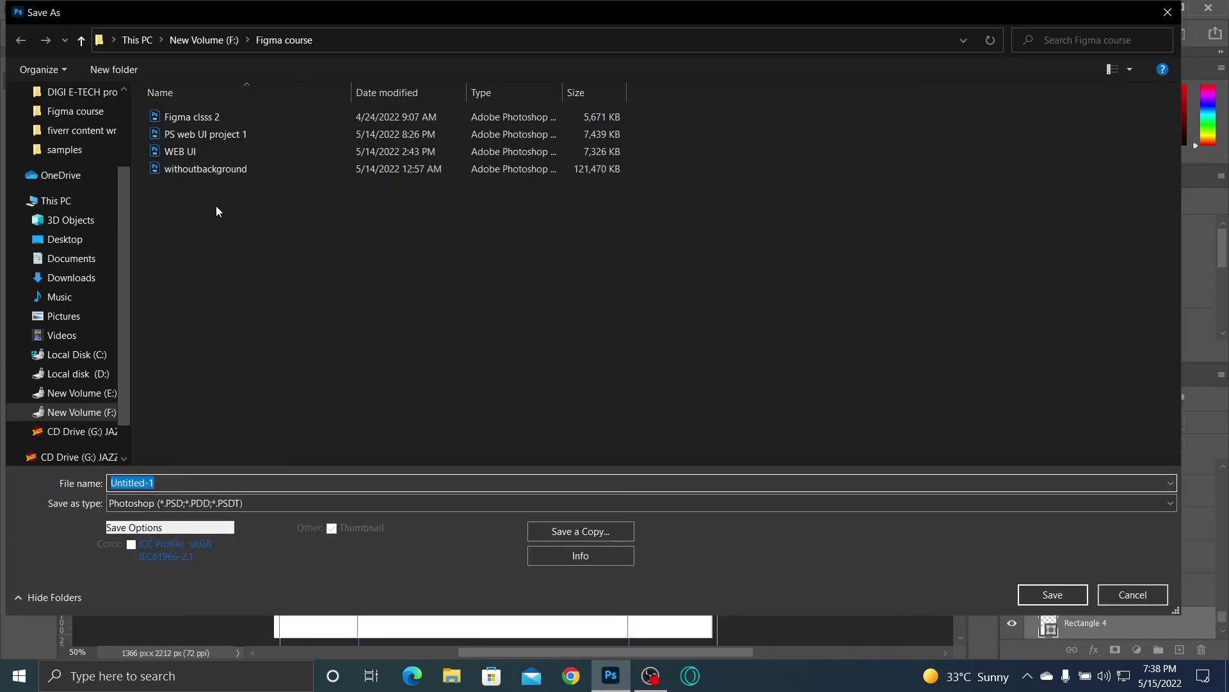
type("p")
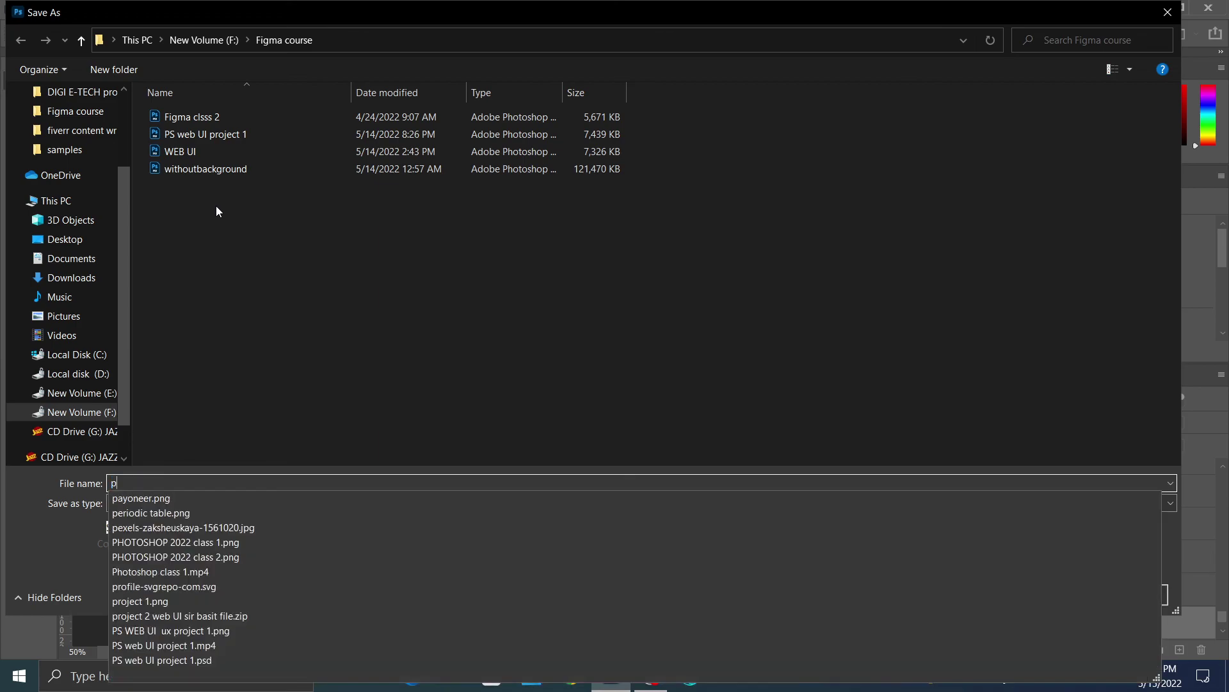
type("roject")
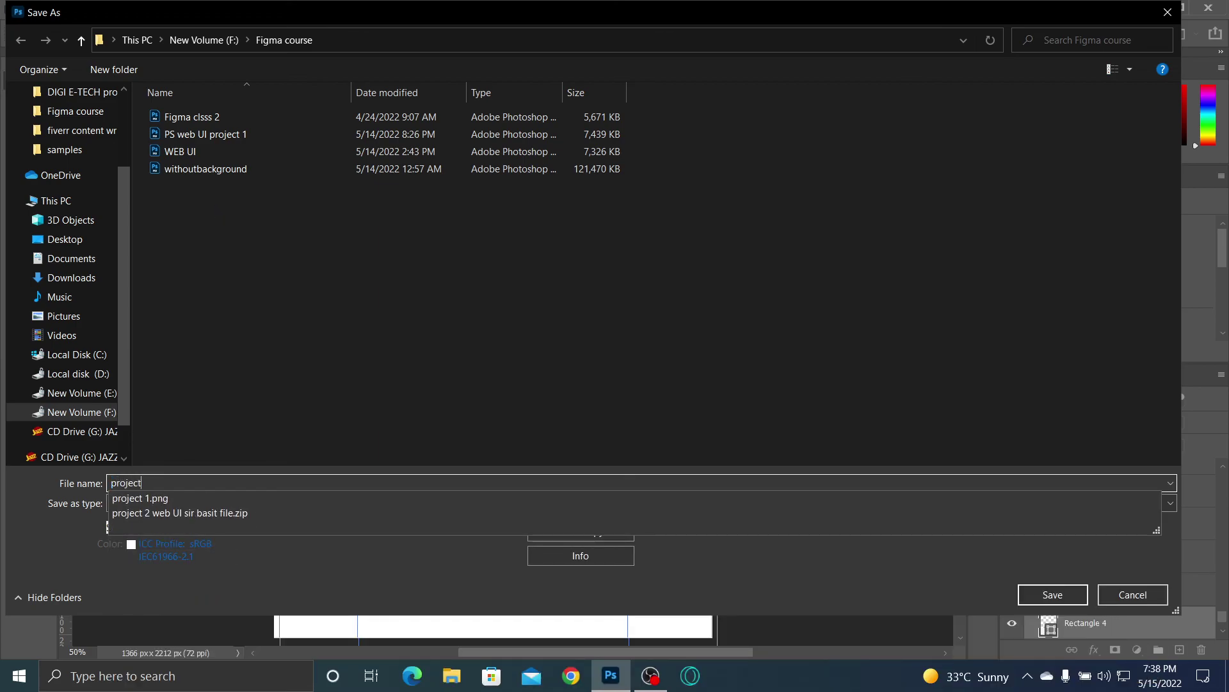
type(" 2")
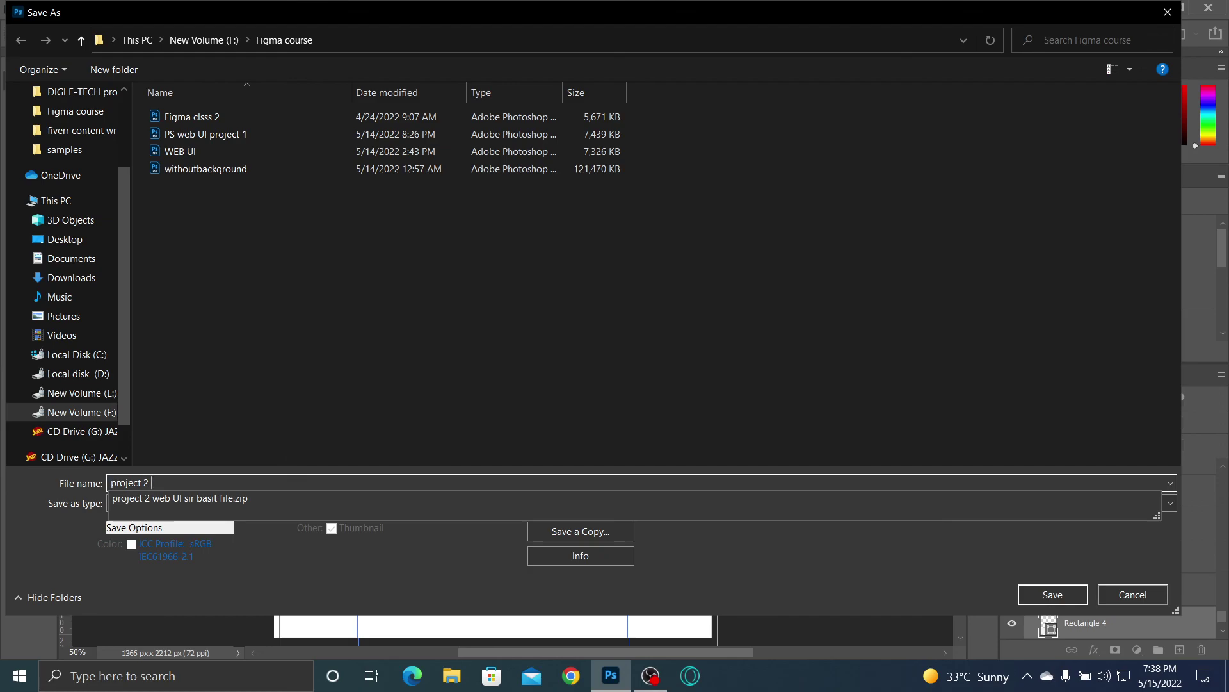
type("class PS")
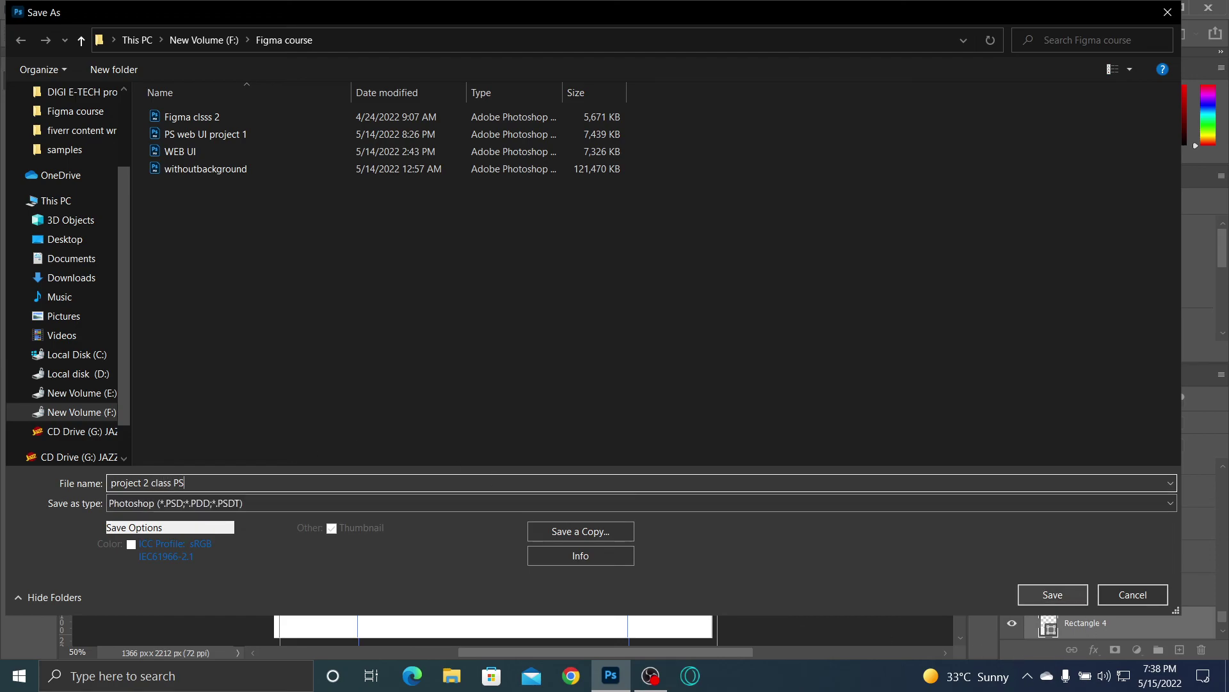
left_click(1045, 601)
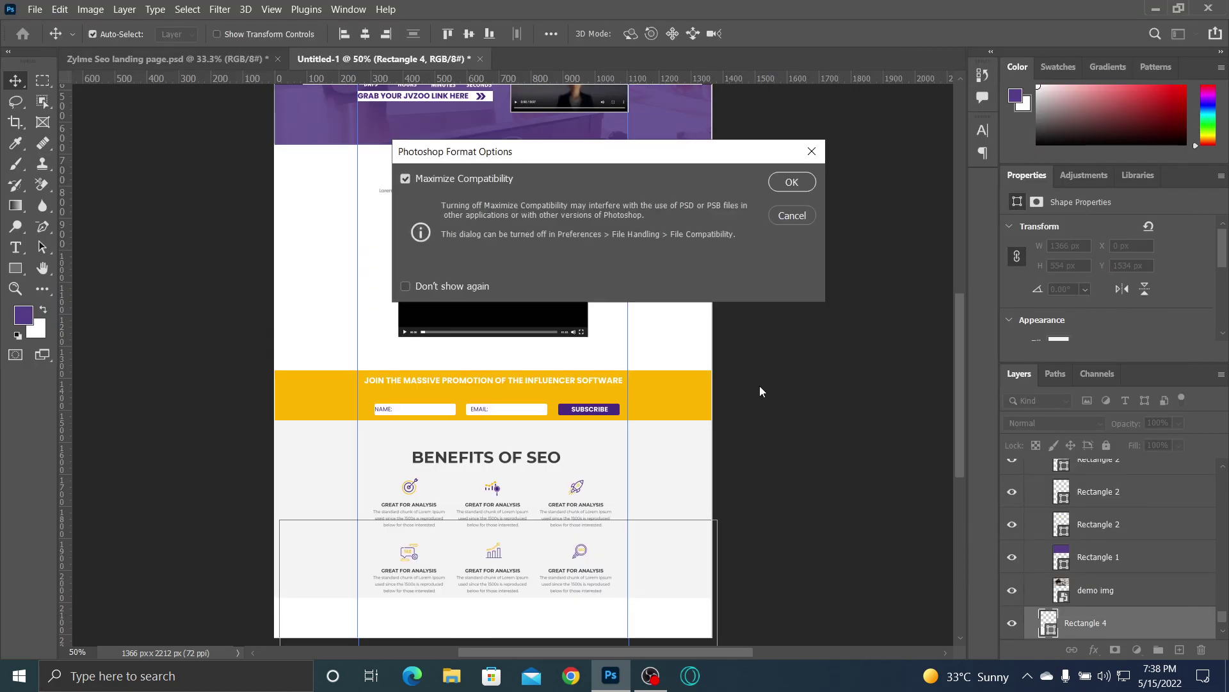
left_click(792, 184)
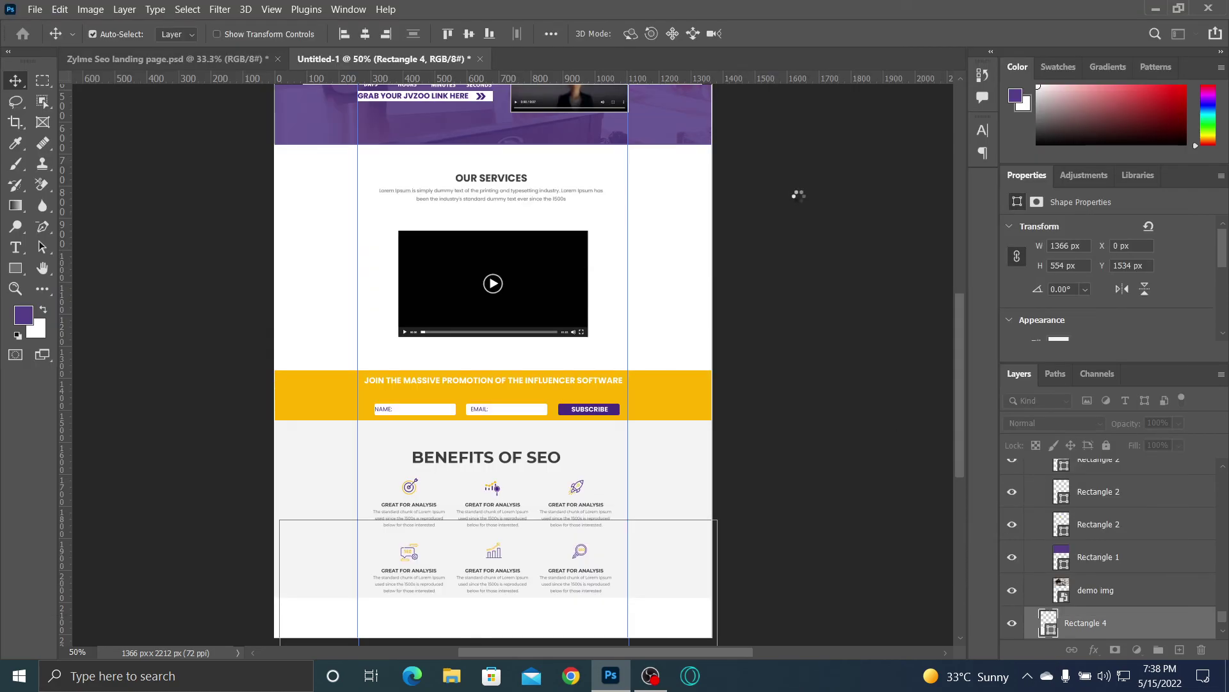
Step: Close the Zylme Seo landing page.psd document
left_click(276, 60)
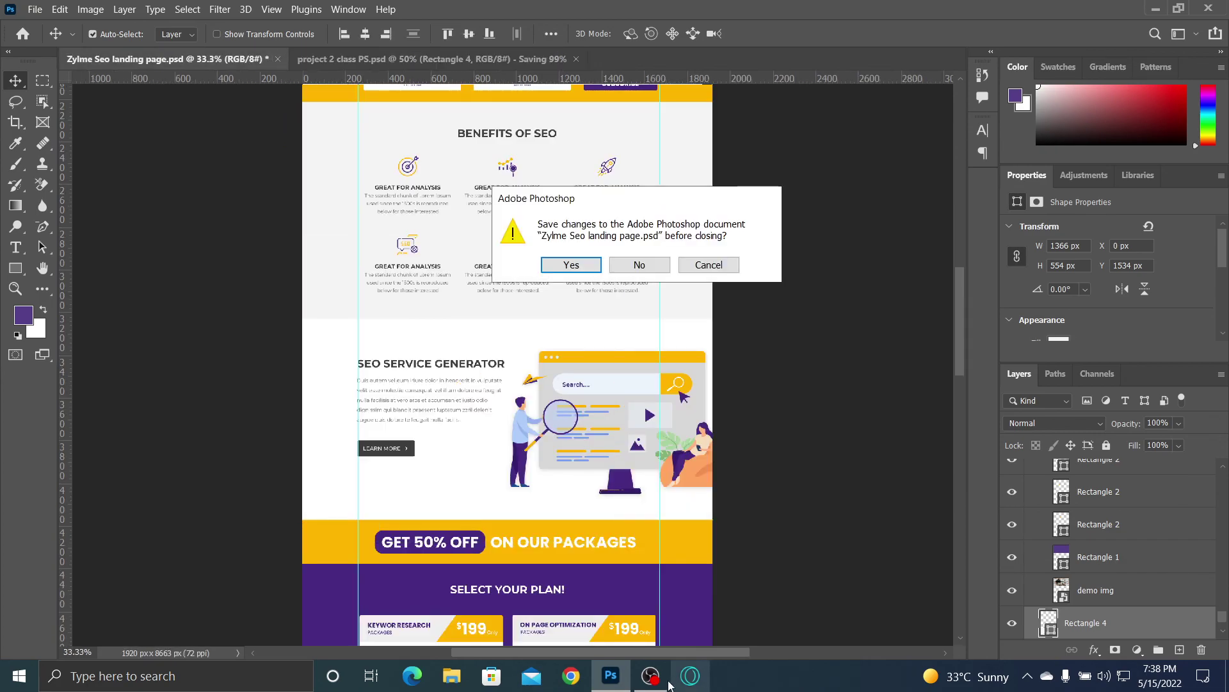